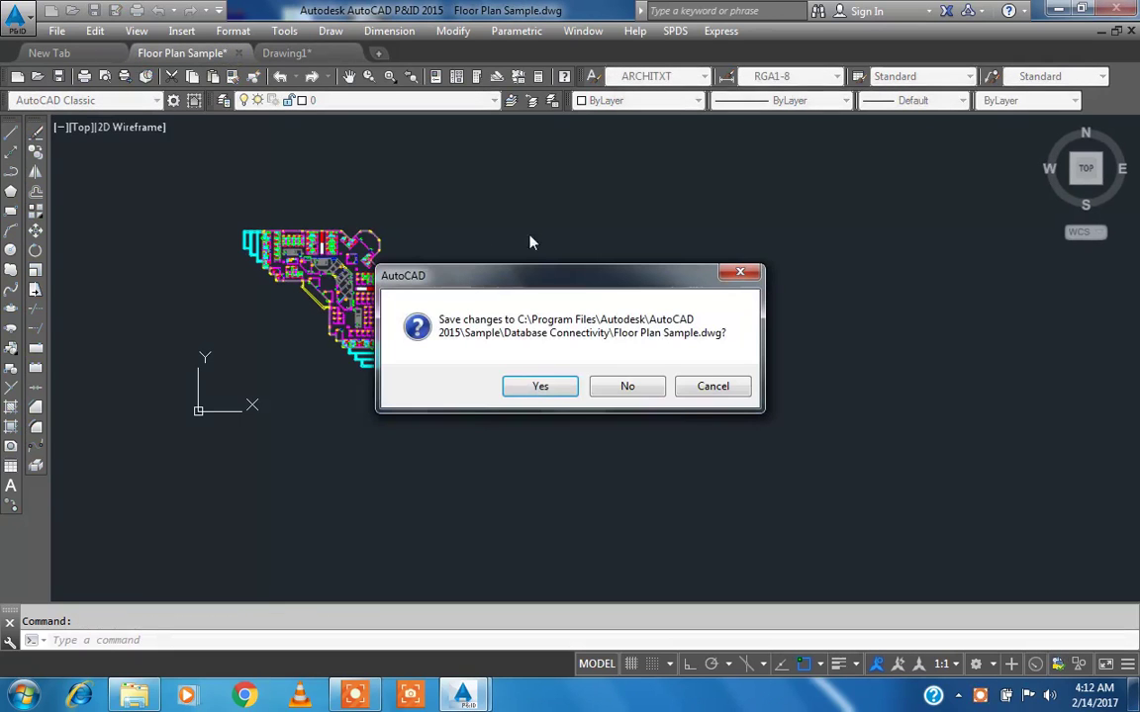
- Close the Floor Plan Sample drawing without saving its changes
left_click(653, 390)
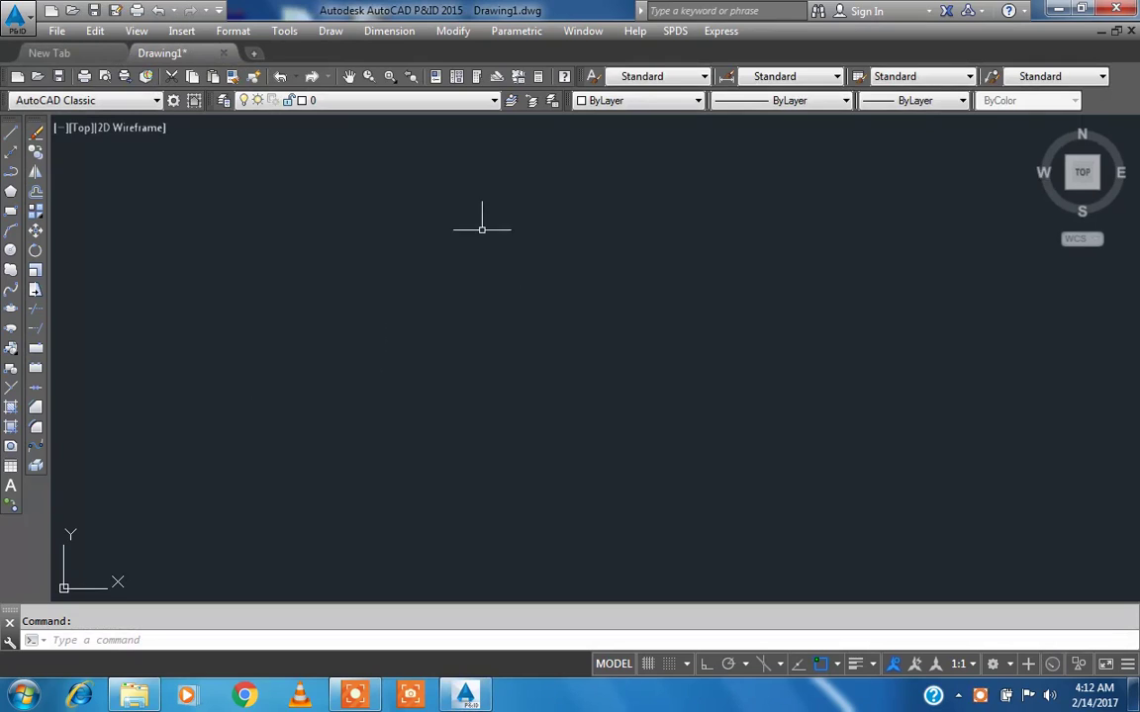
key("Escape")
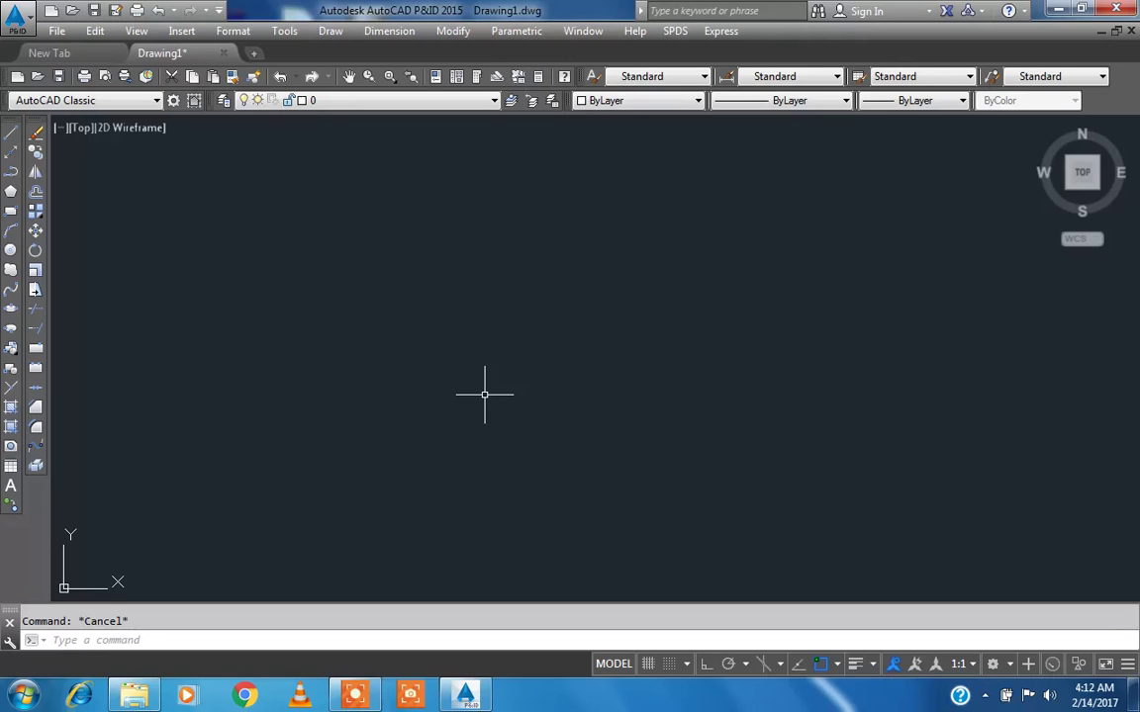
- Set the drawing units to decimal lengths with 0.00 precision and the insertion scale to Meters
type("un")
key("Return")
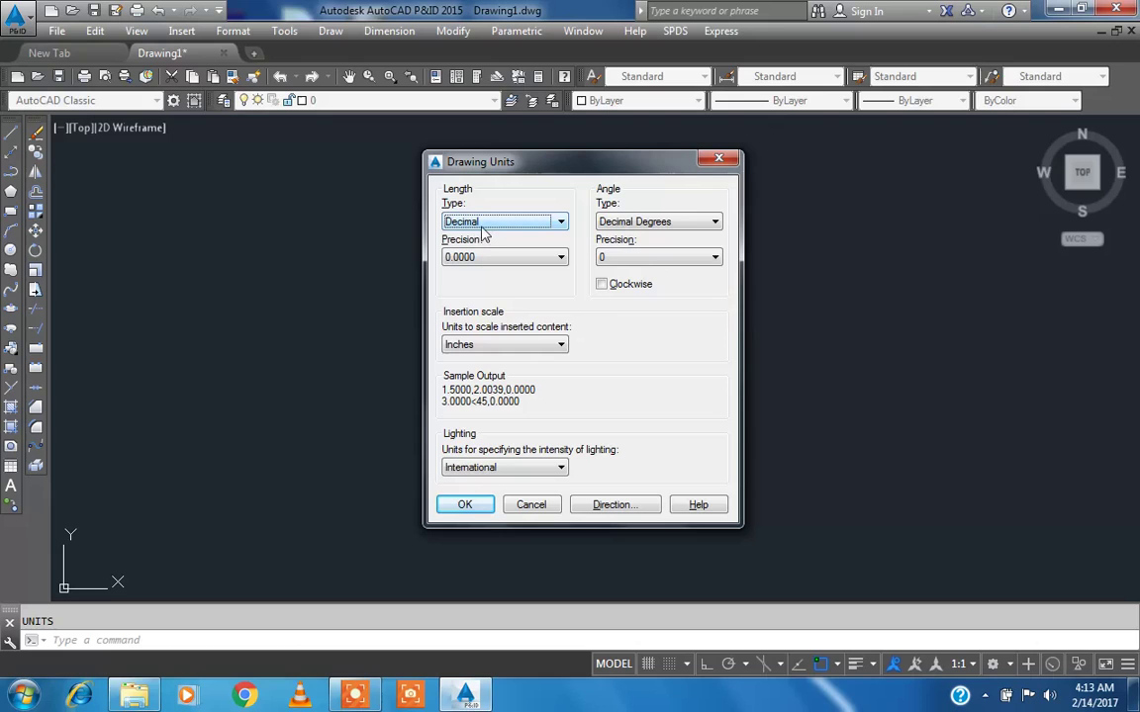
left_click(485, 258)
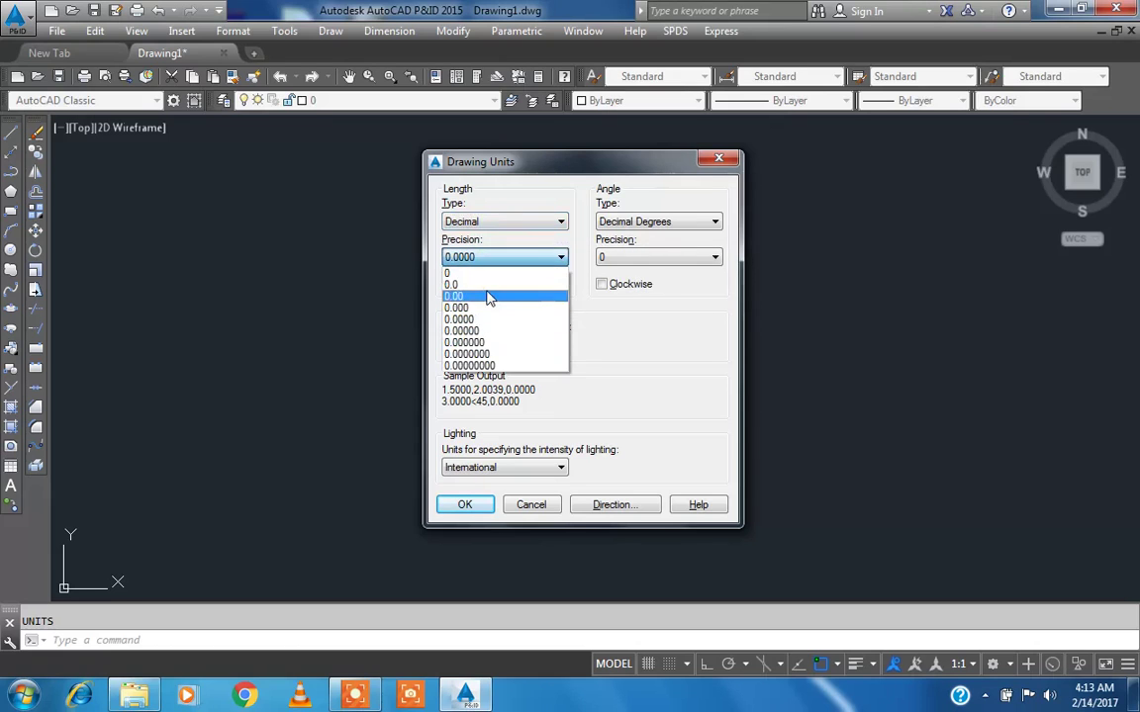
left_click(488, 296)
left_click(498, 351)
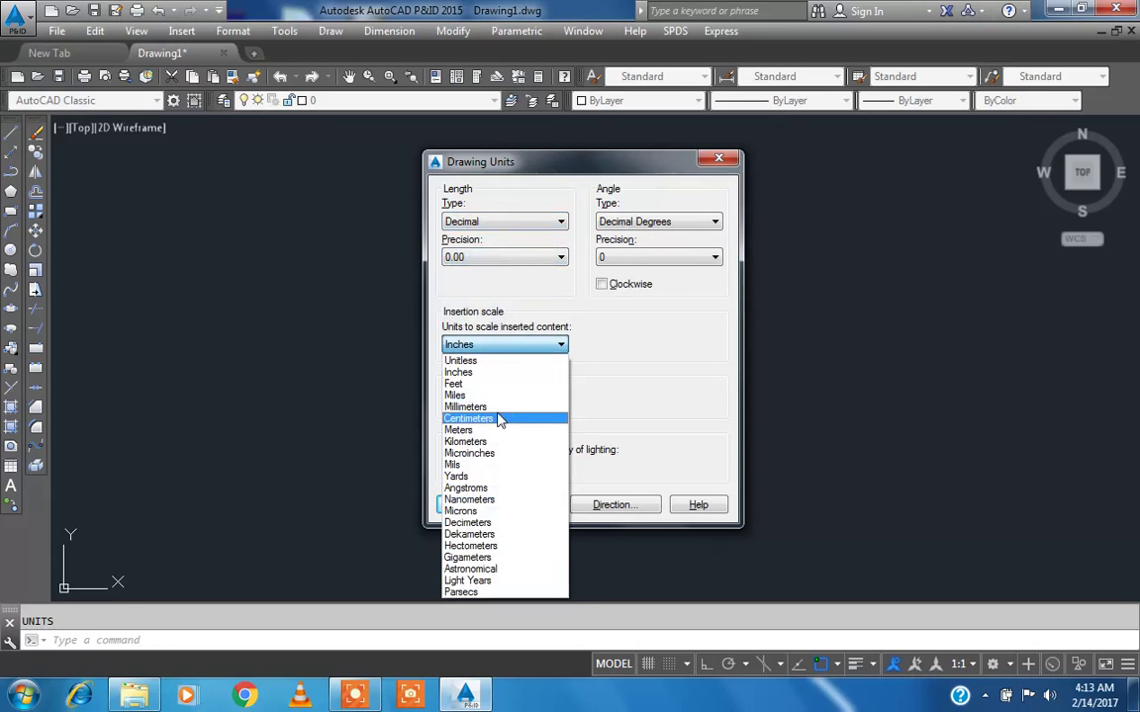
left_click(492, 430)
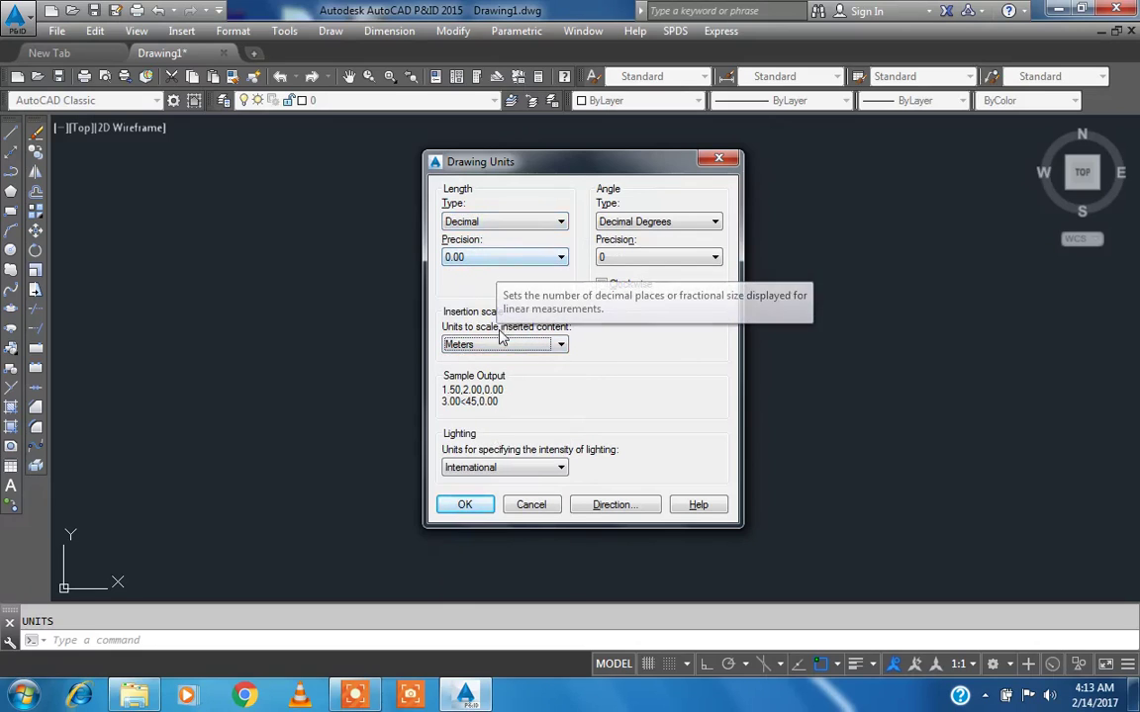
left_click(464, 505)
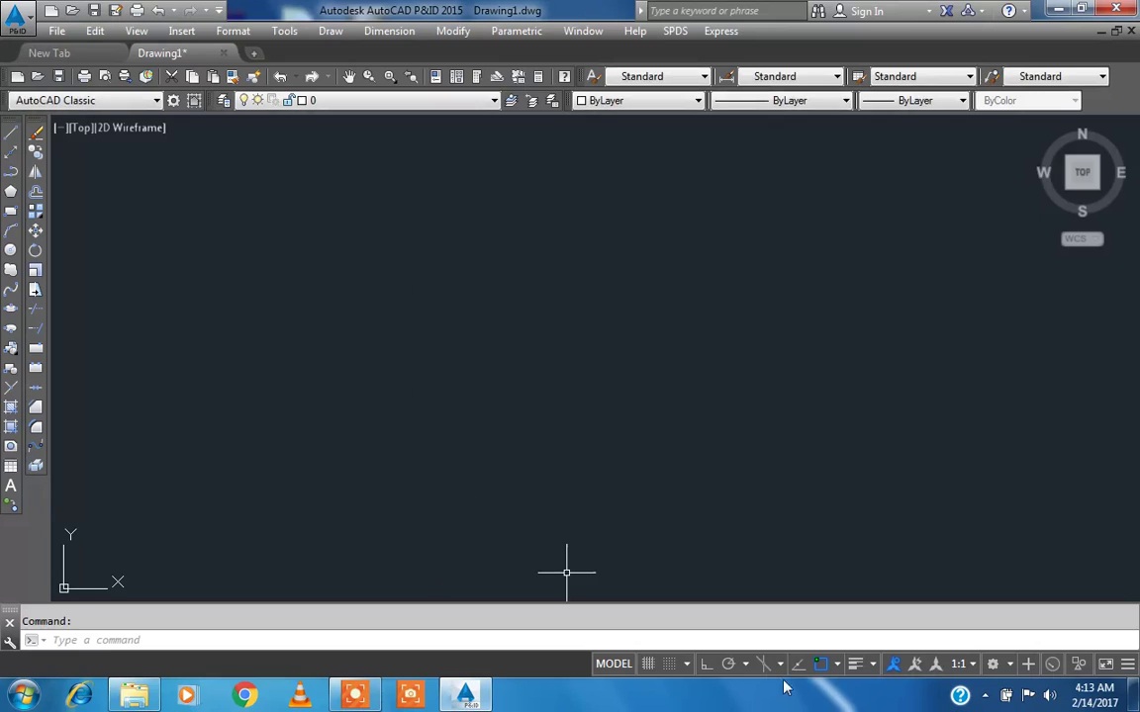
- Check which object snap modes are enabled in the drafting settings and accept them as they are
left_click(834, 665)
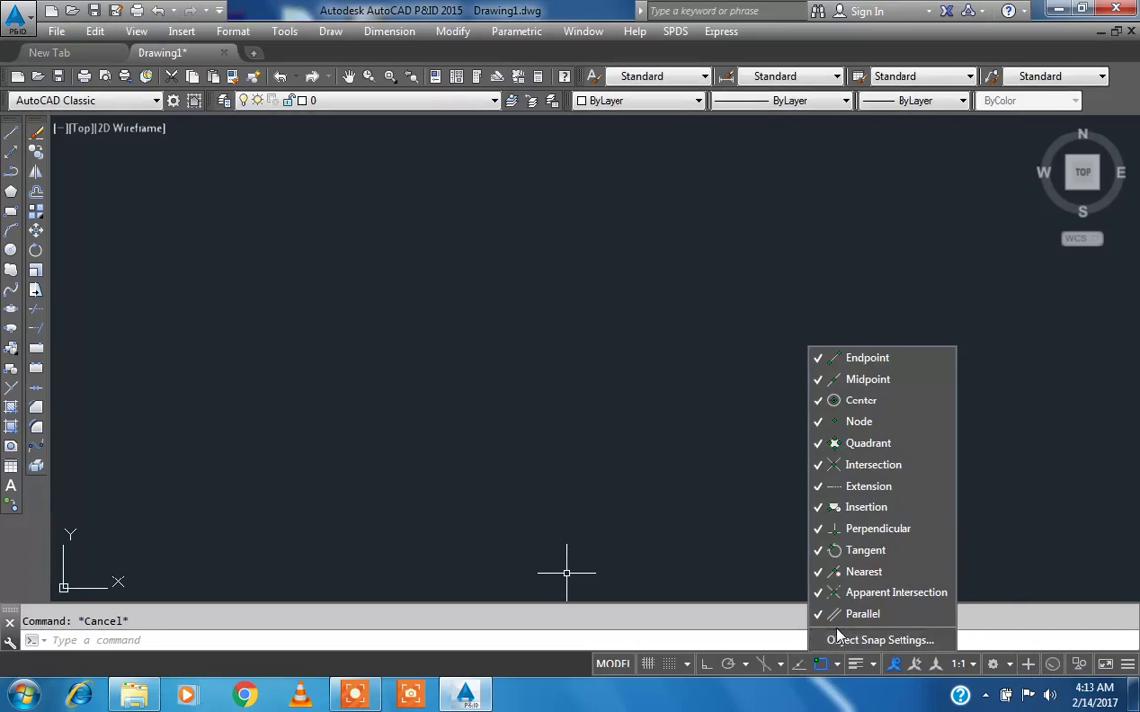
left_click(839, 638)
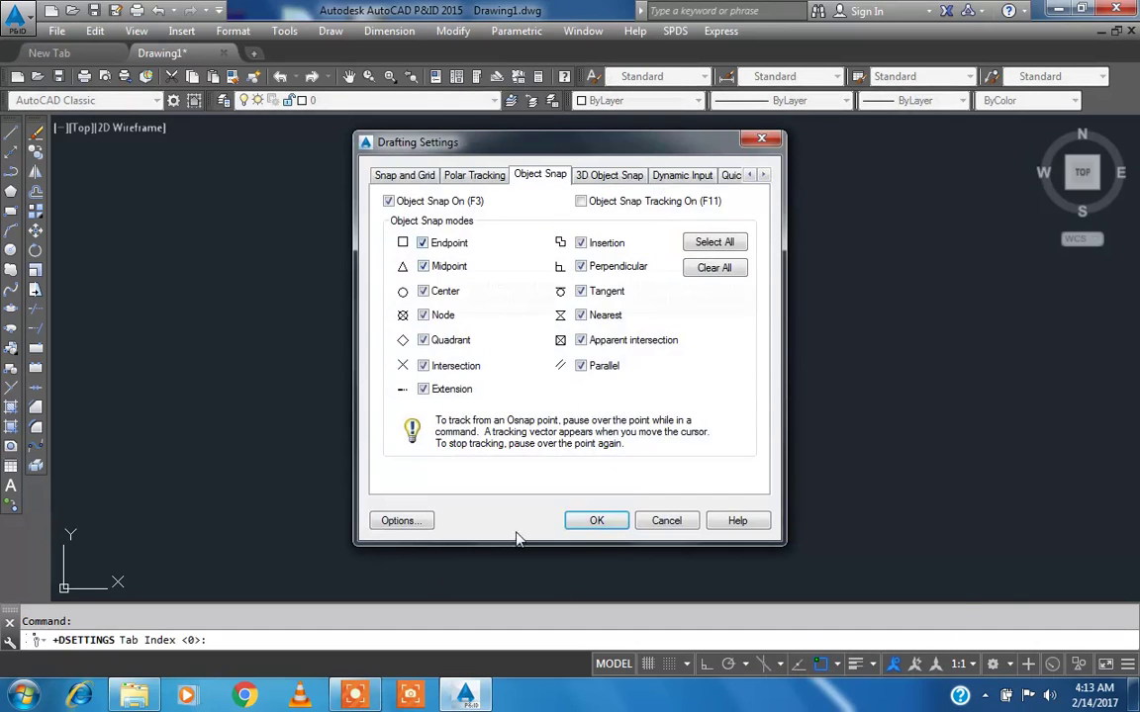
left_click(598, 522)
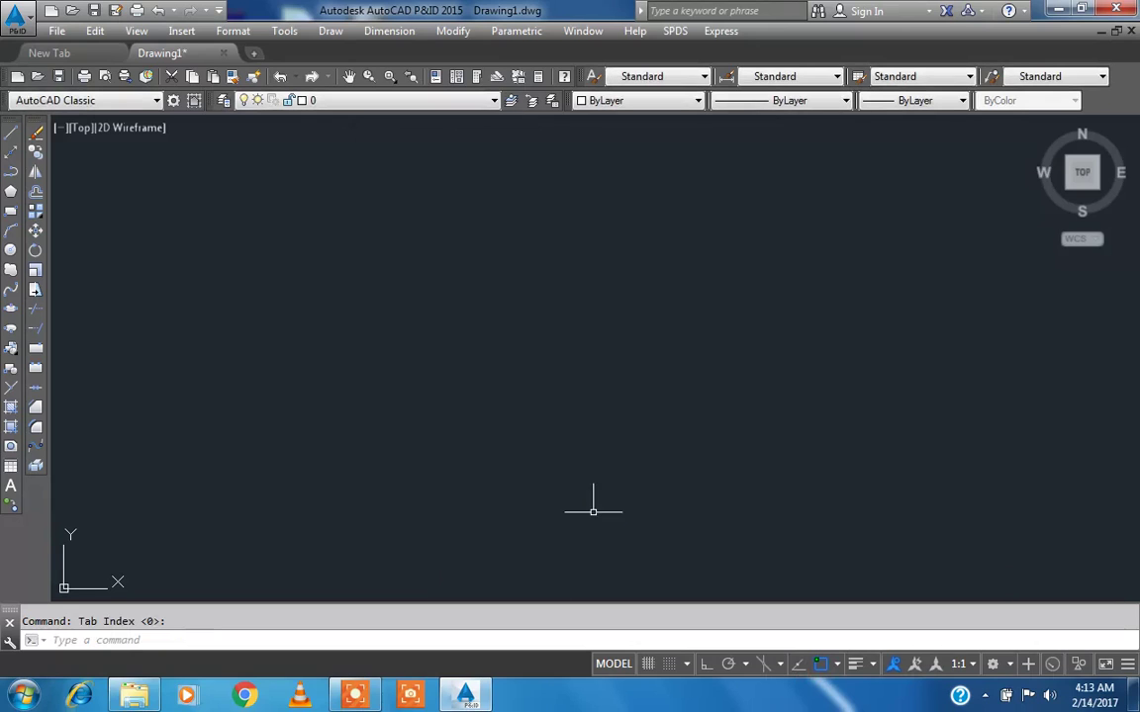
- Examine the primary units and the symbols and arrows settings of the Standard dimension style, closing it without changes
type("d")
key("Return")
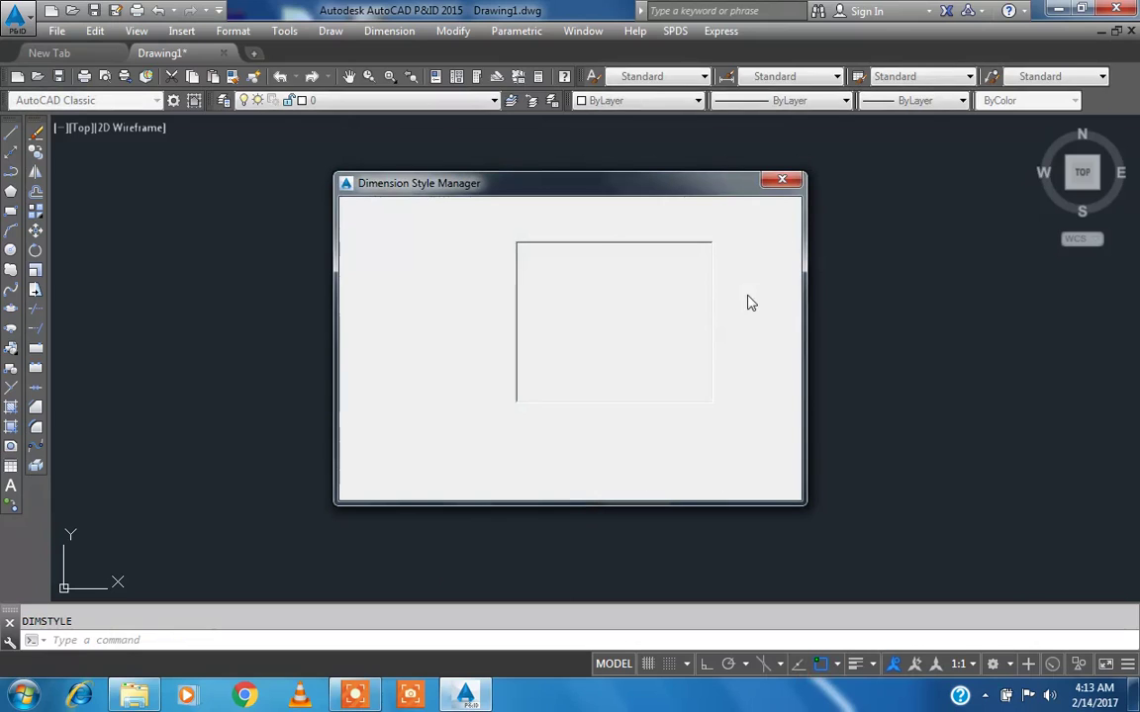
left_click(755, 309)
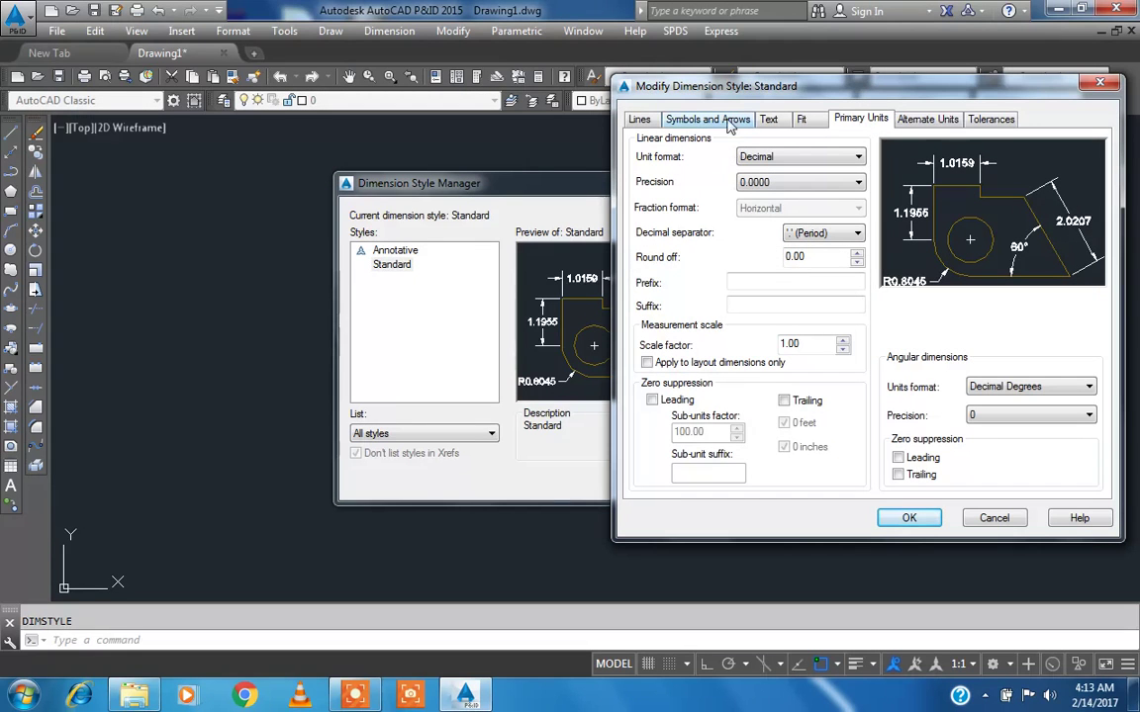
left_click(728, 120)
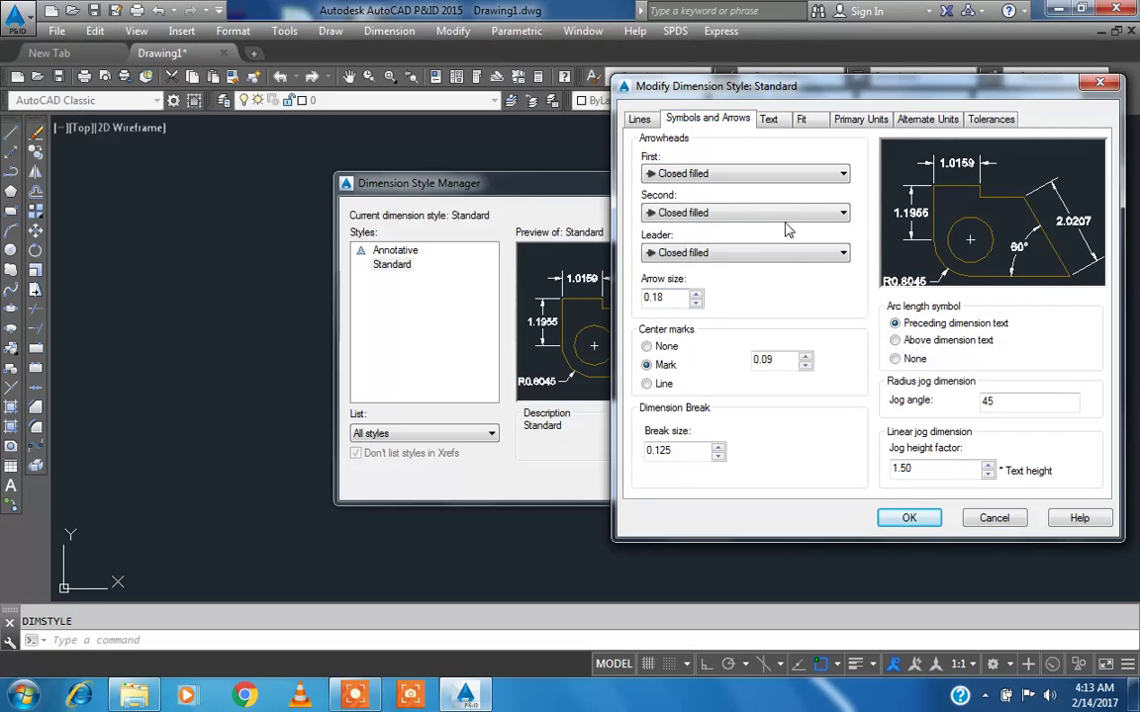
left_click(1104, 83)
left_click(788, 182)
left_click(708, 271)
key("Escape")
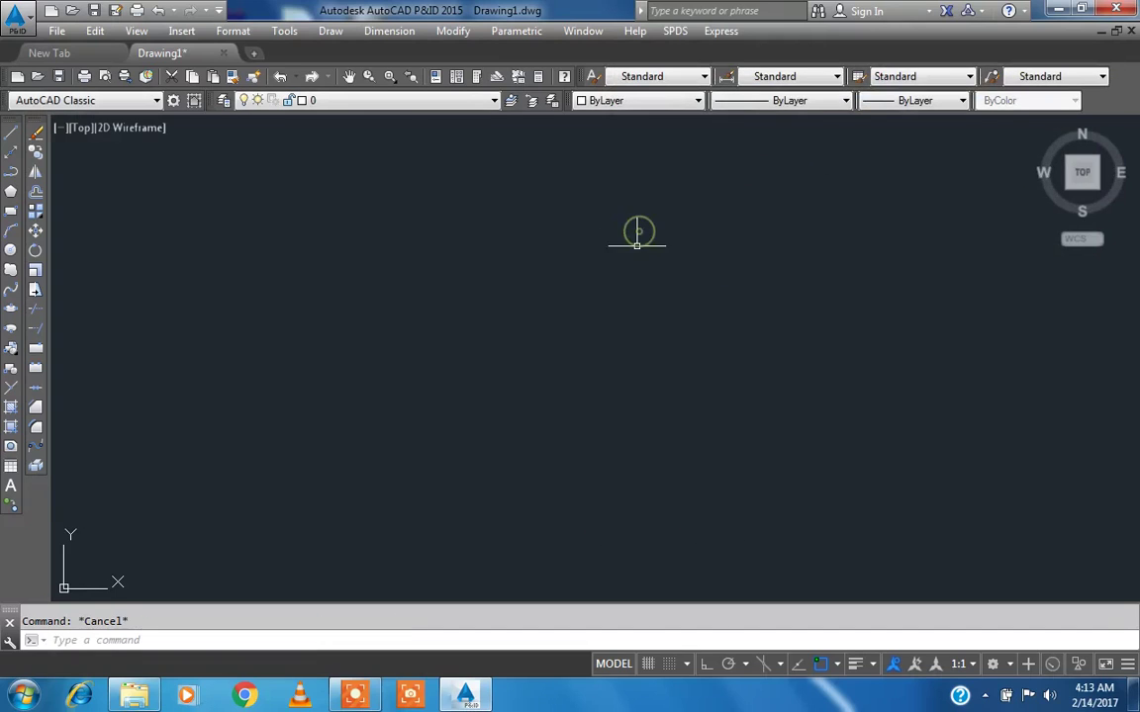
- Turn on Ortho mode and switch off the display of annotation objects at all scales (ANNOALLVISIBLE 0)
left_click(11, 135)
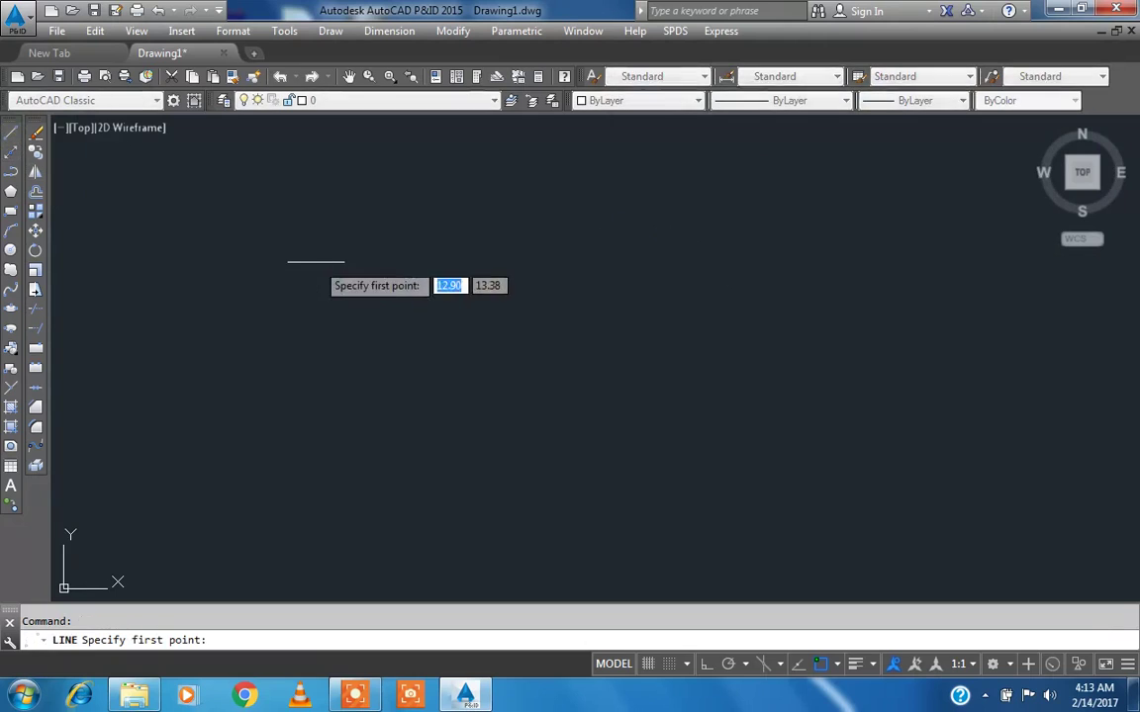
left_click(252, 211)
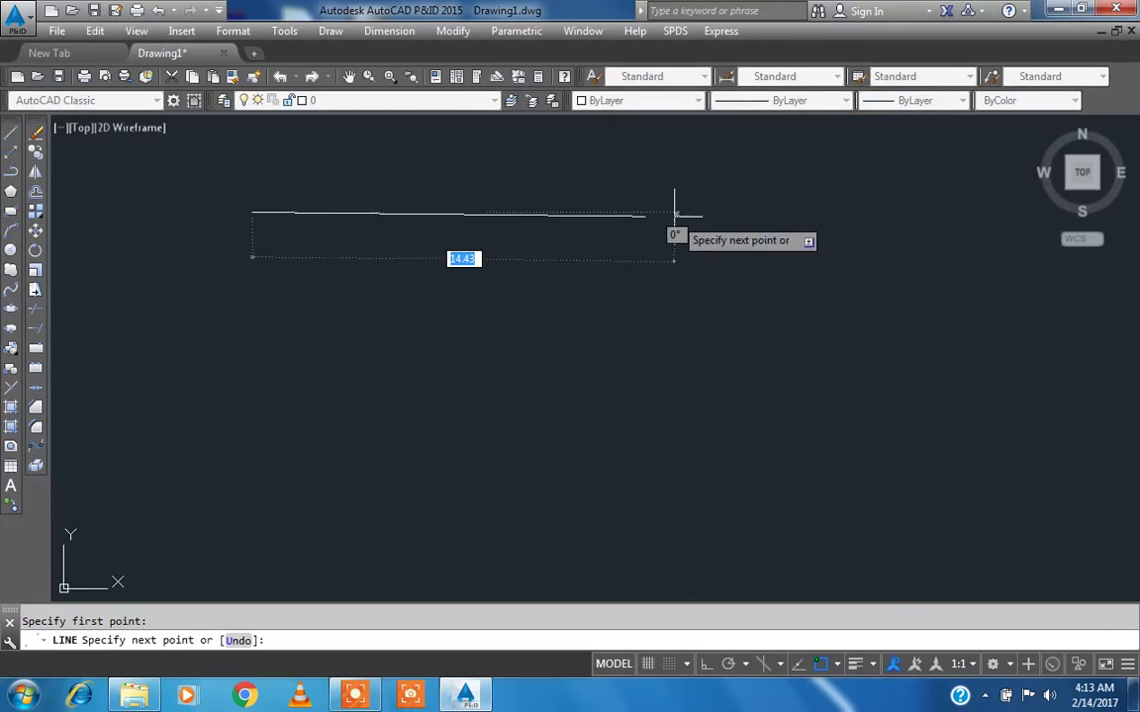
left_click(706, 665)
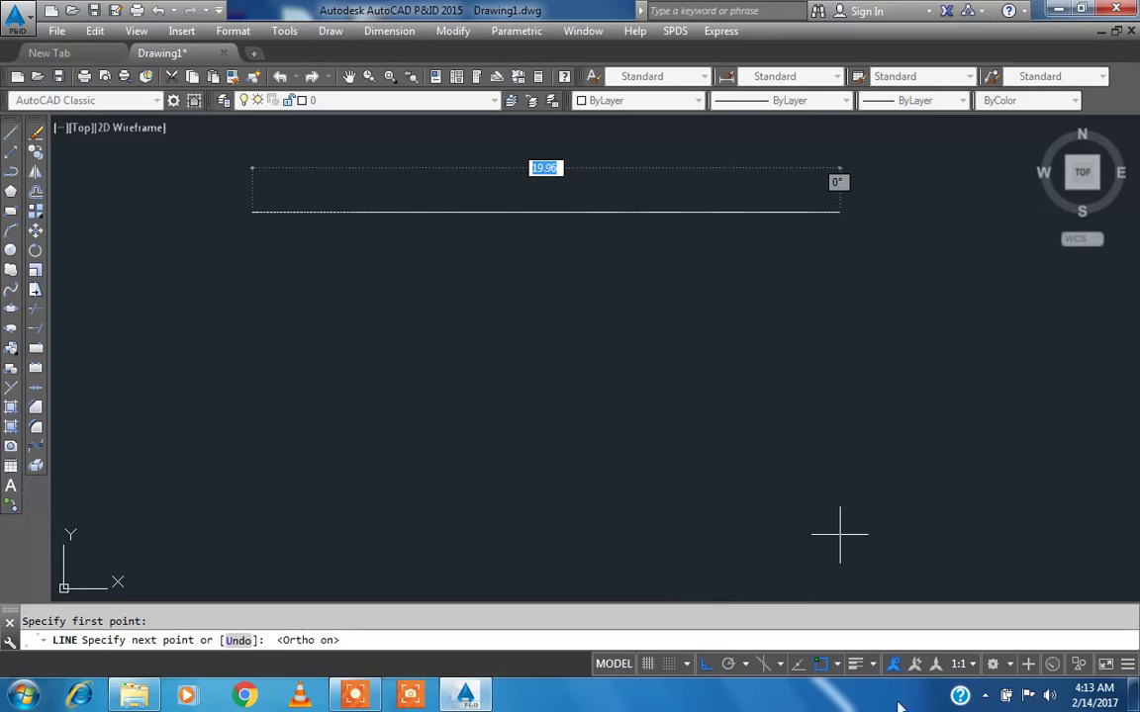
left_click(893, 666)
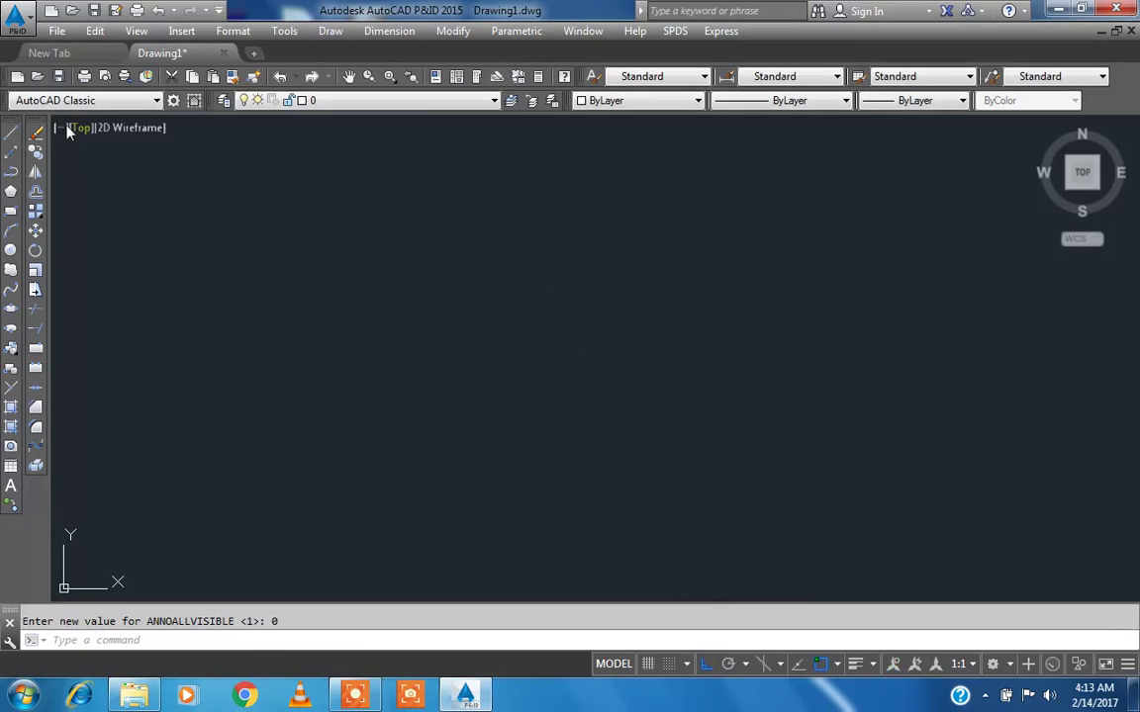
- Draw connected lines from the outline's upper-left corner: 20 units right, 5 units down and 5 units left
left_click(11, 132)
left_click(266, 243)
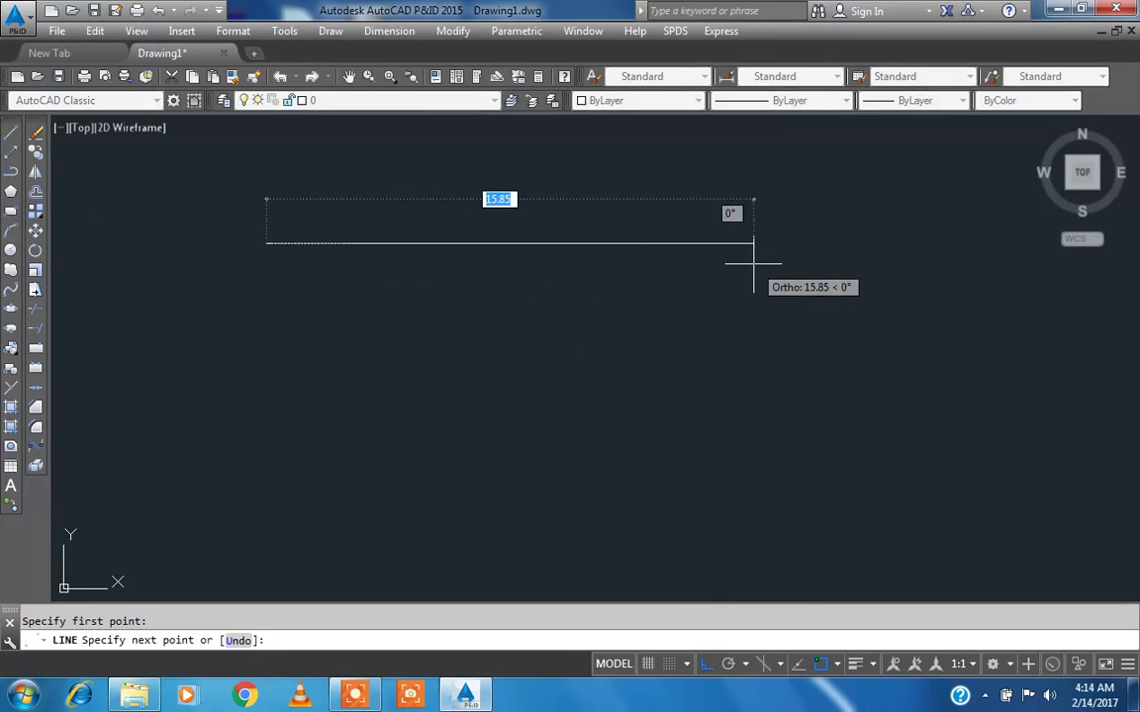
type("20")
key("Return")
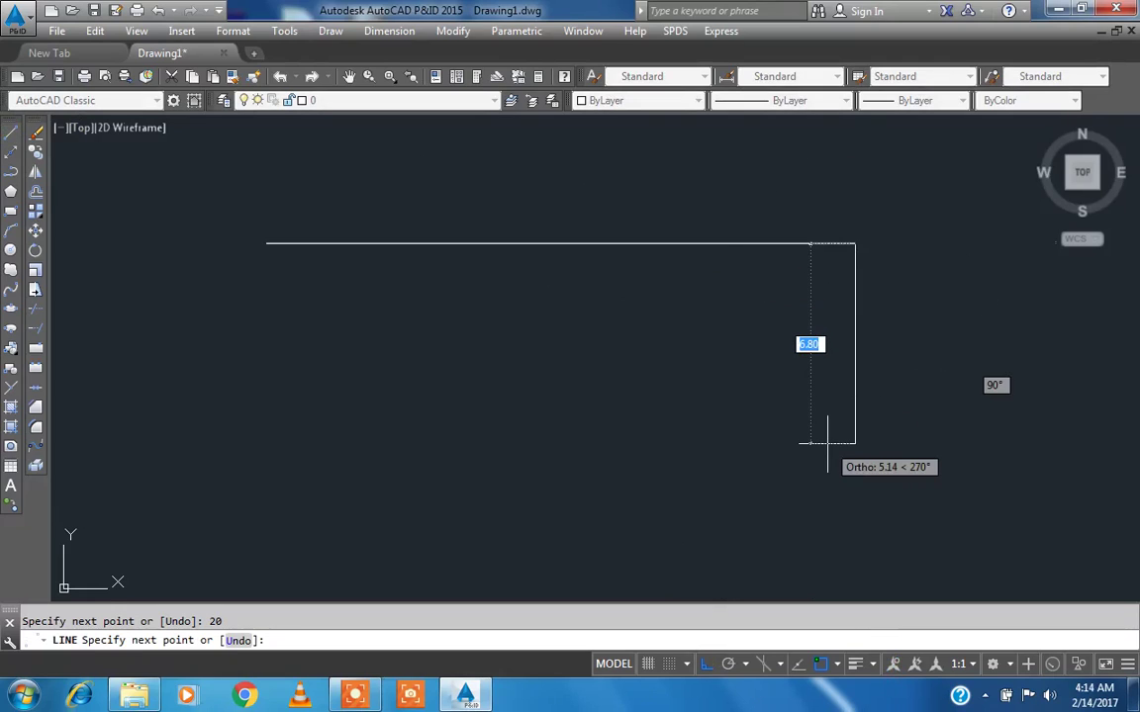
type("5")
key("Return")
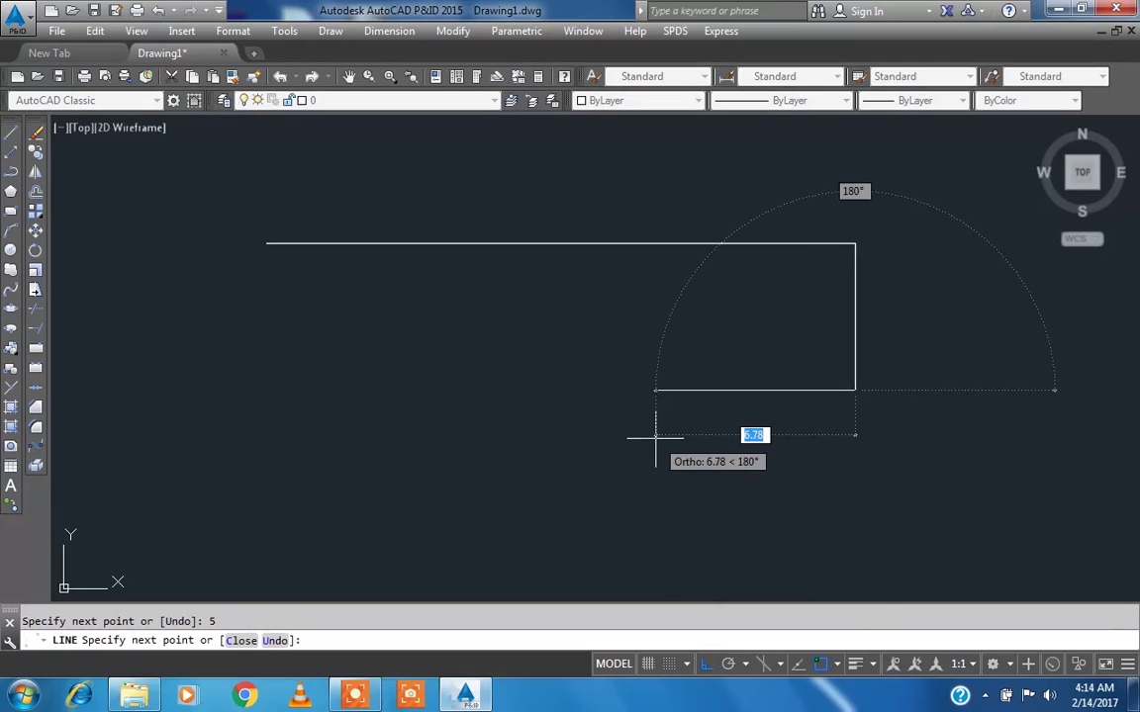
type("5")
key("Return")
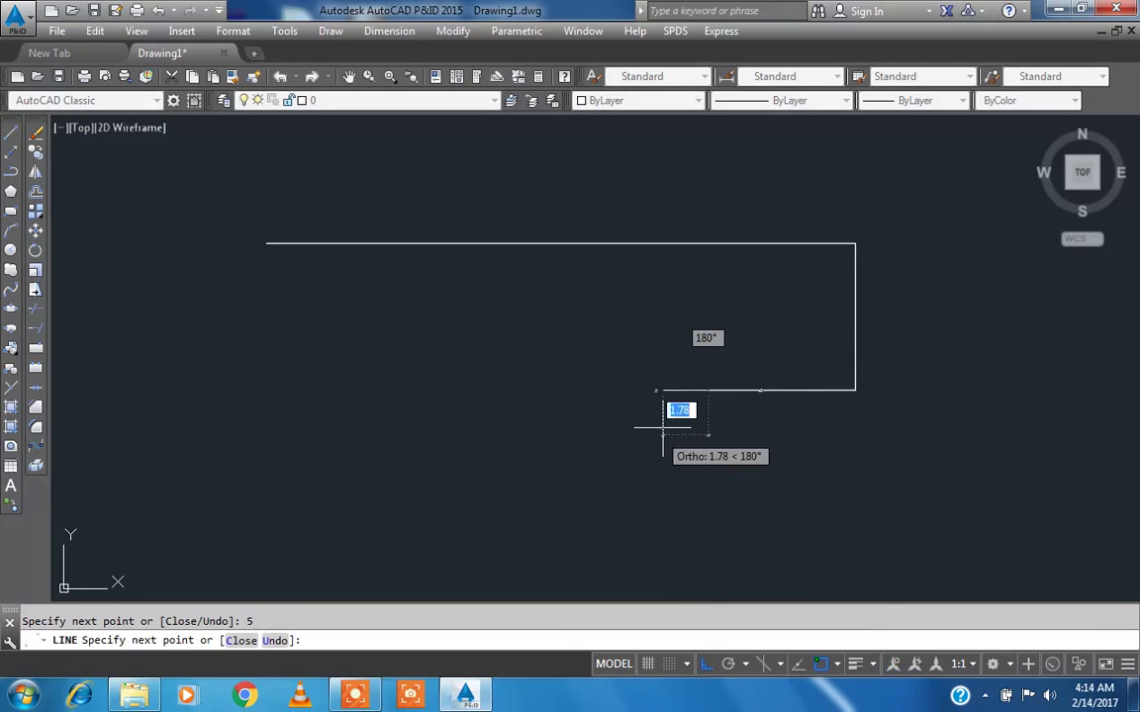
left_click(355, 696)
left_click(565, 670)
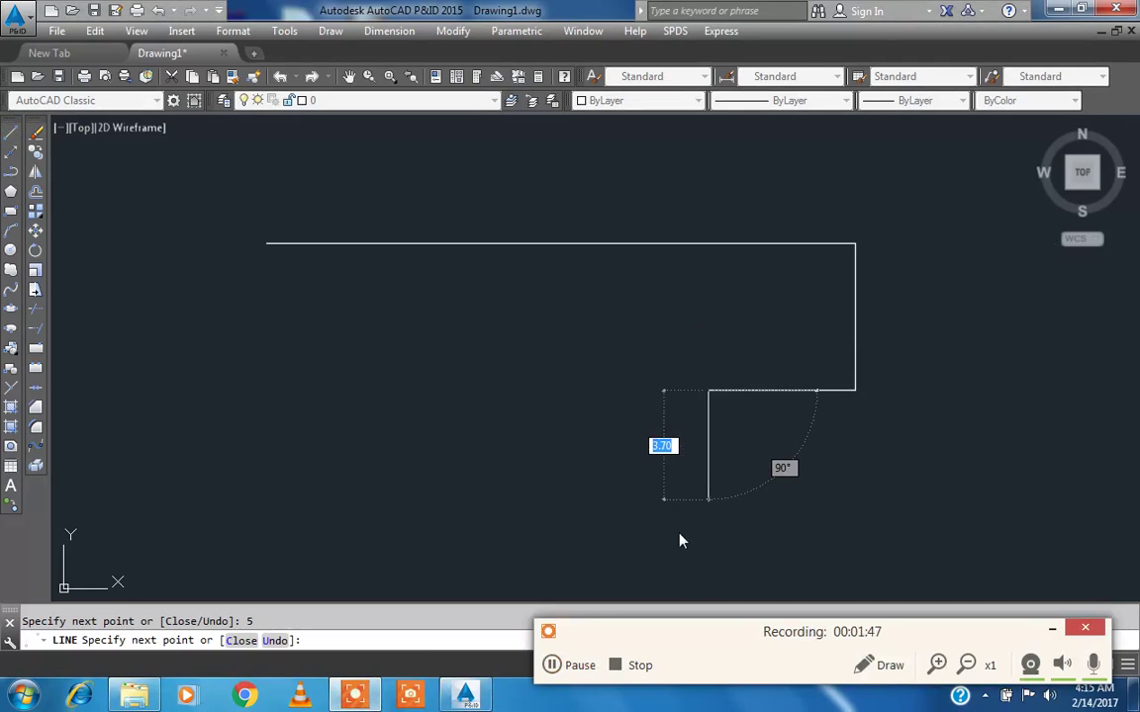
left_click(1053, 630)
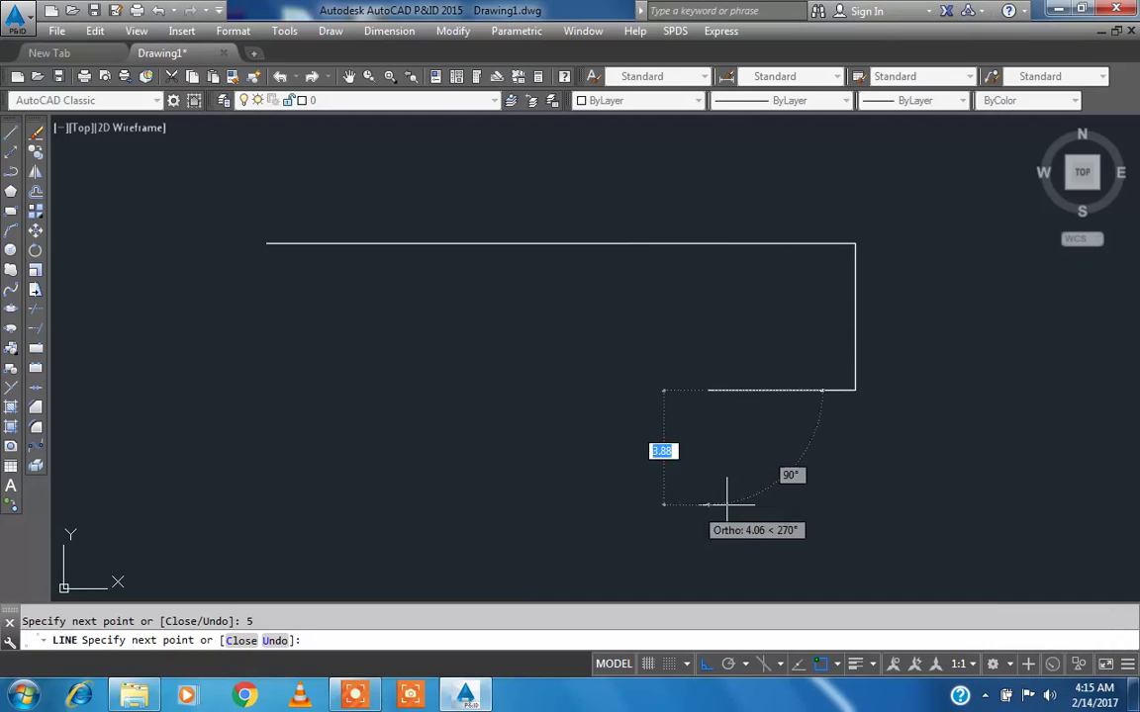
- Continue the outline 5 units down and 15 units left, and close it at the starting corner
type("5")
key("Return")
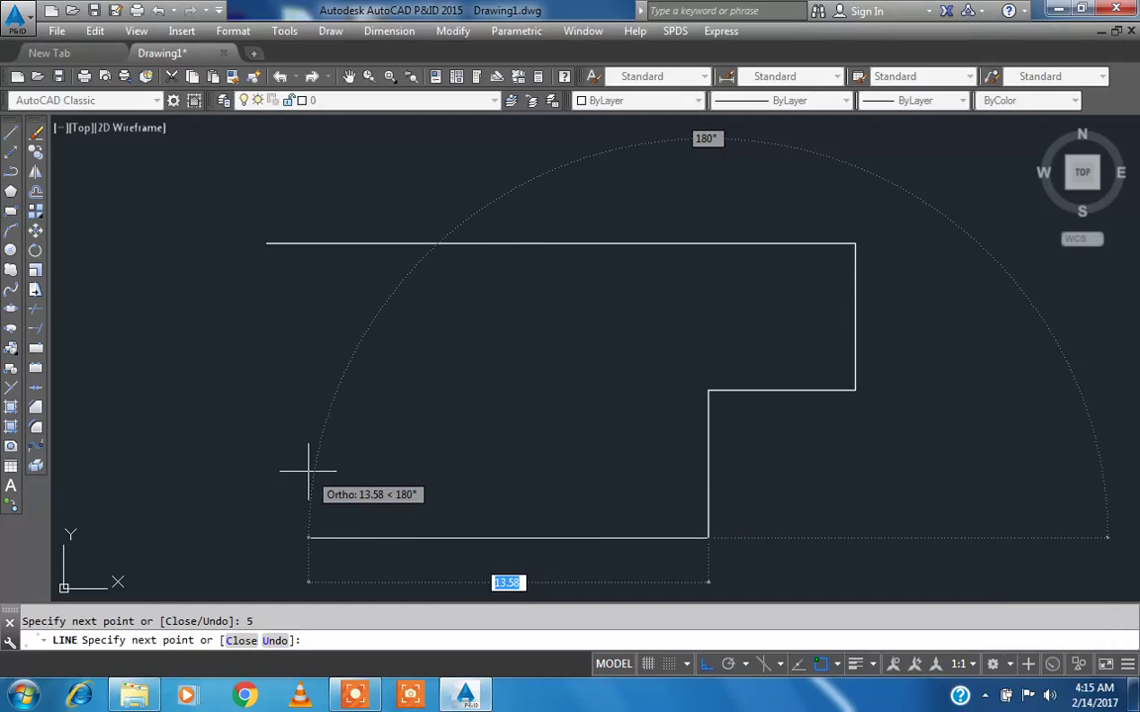
type("1")
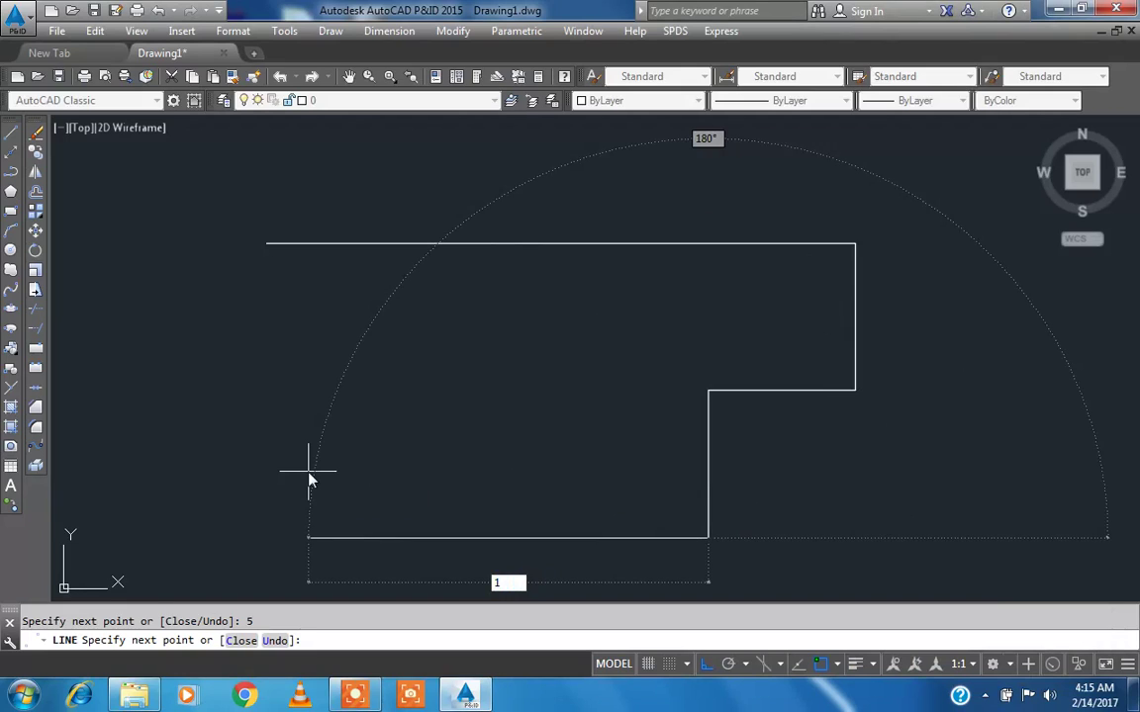
type("5")
key("Return")
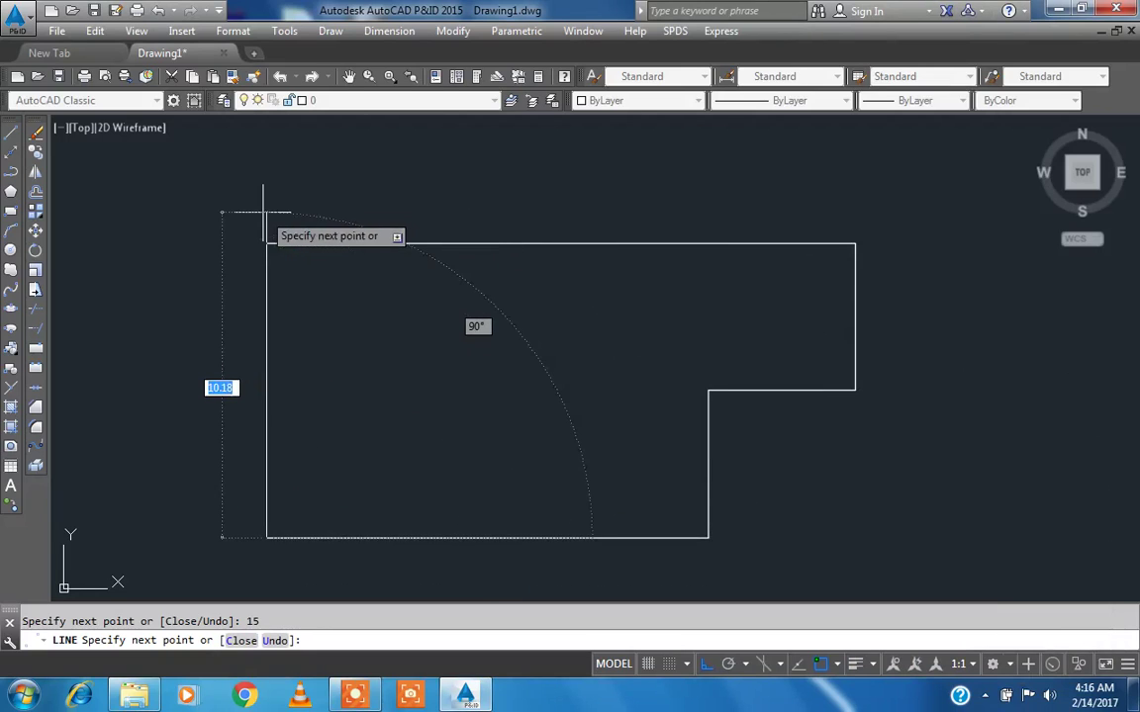
left_click(266, 242)
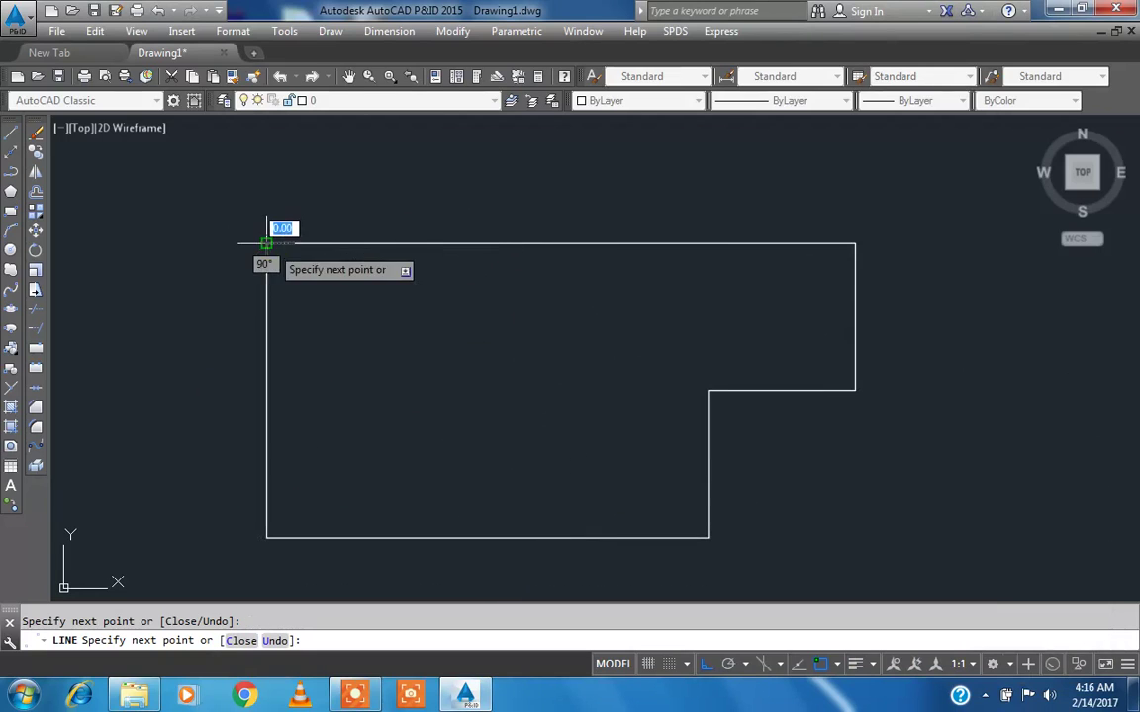
key("Escape")
- Add a linear dimension to the outline's top edge, placed just above it
scroll(377, 173, "down", 3)
scroll(377, 173, "up", 2)
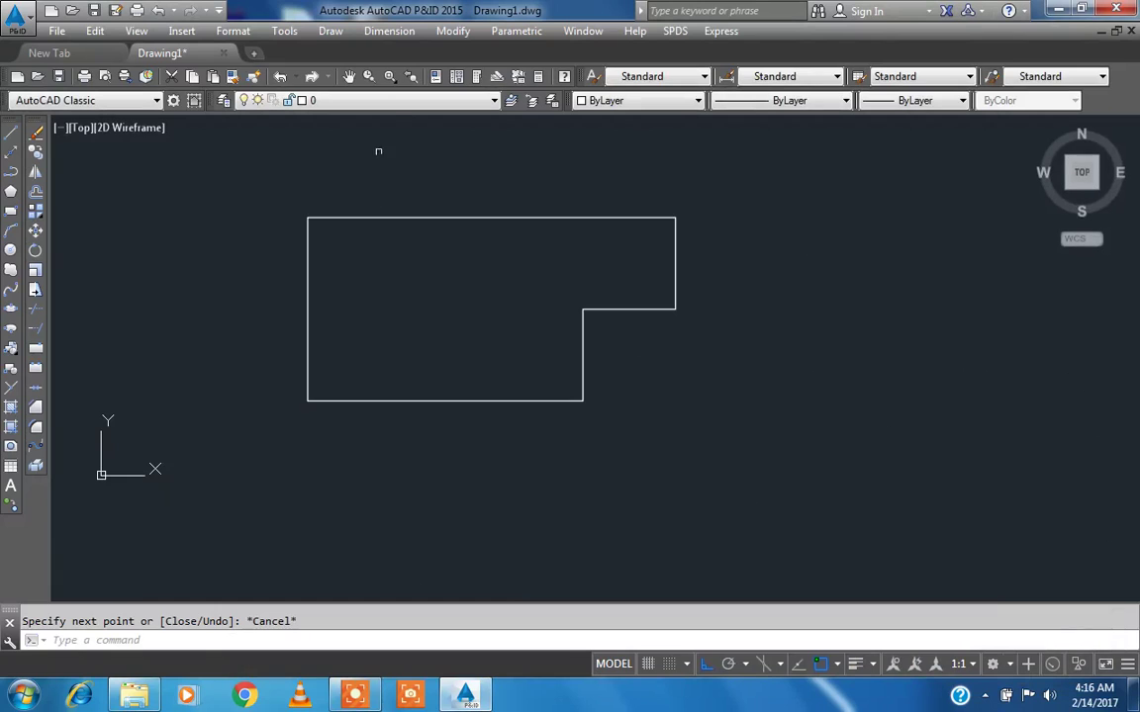
left_click(389, 30)
left_click(398, 79)
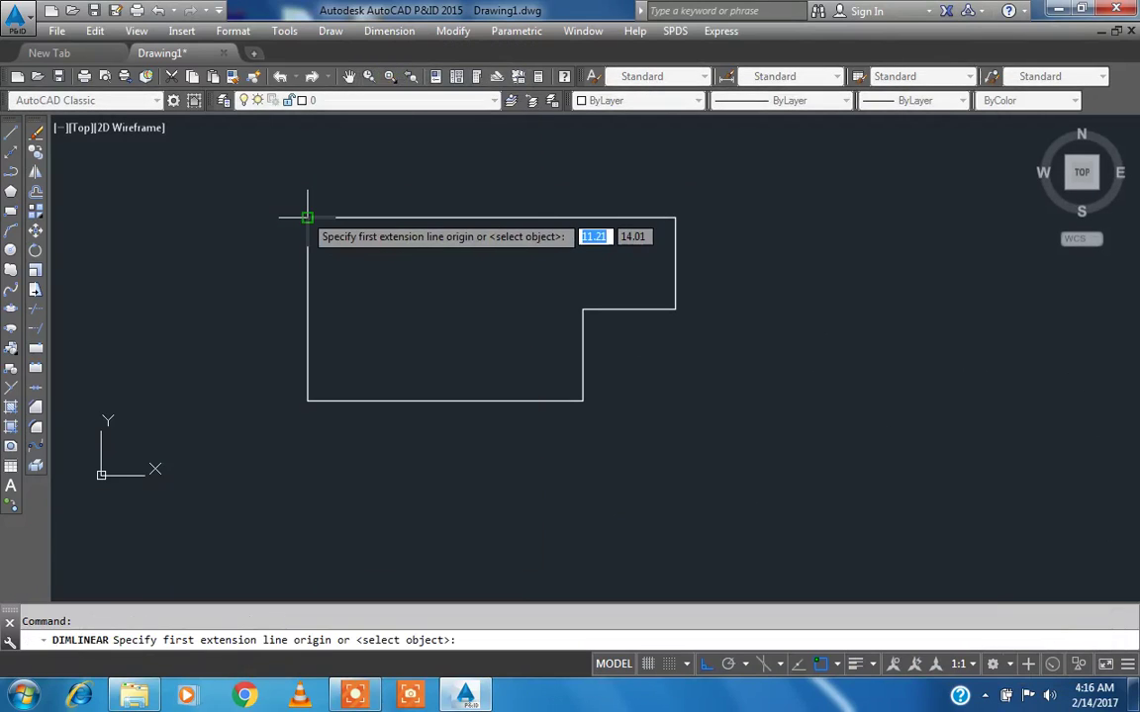
left_click(308, 217)
left_click(675, 217)
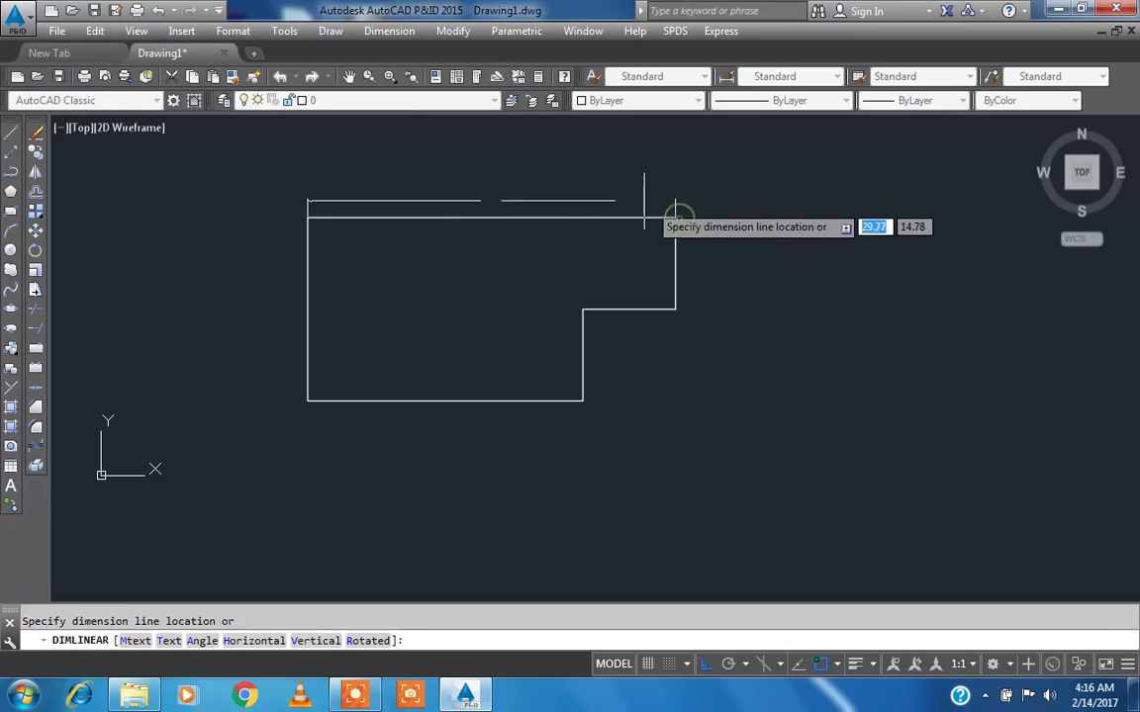
left_click(638, 197)
- Set the linear precision of the Standard dimension style to 0.00 and make the style current
scroll(672, 217, "up", 4)
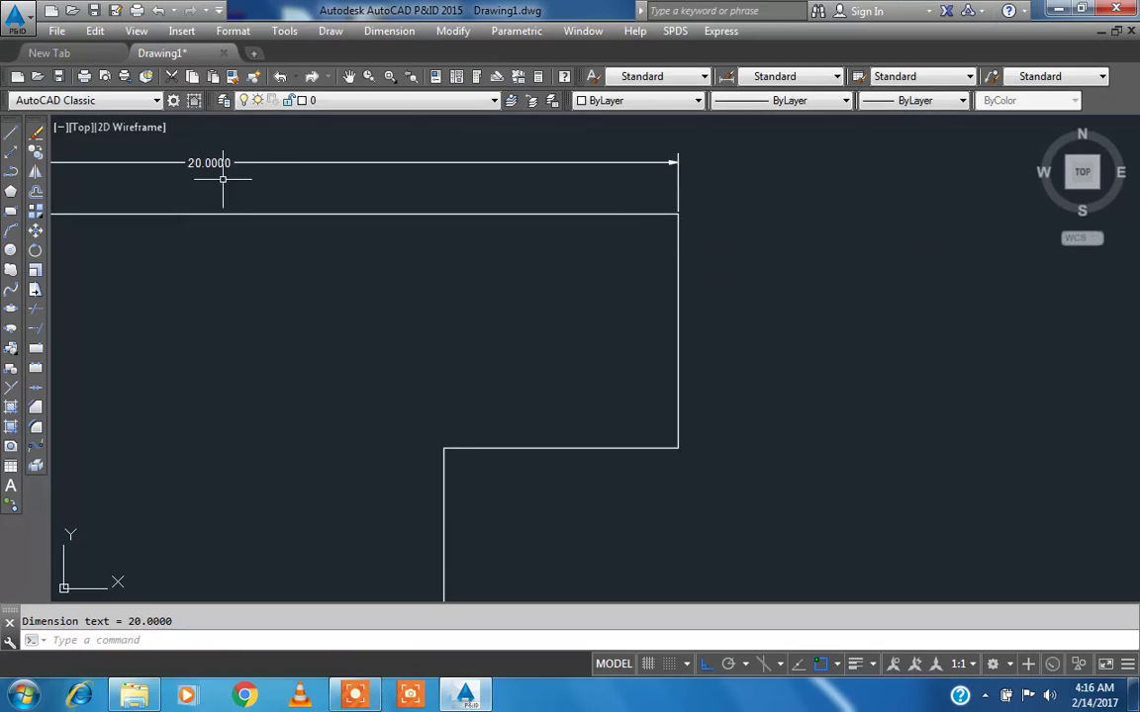
middle_click_drag(281, 201, 415, 221)
type("d")
key("Return")
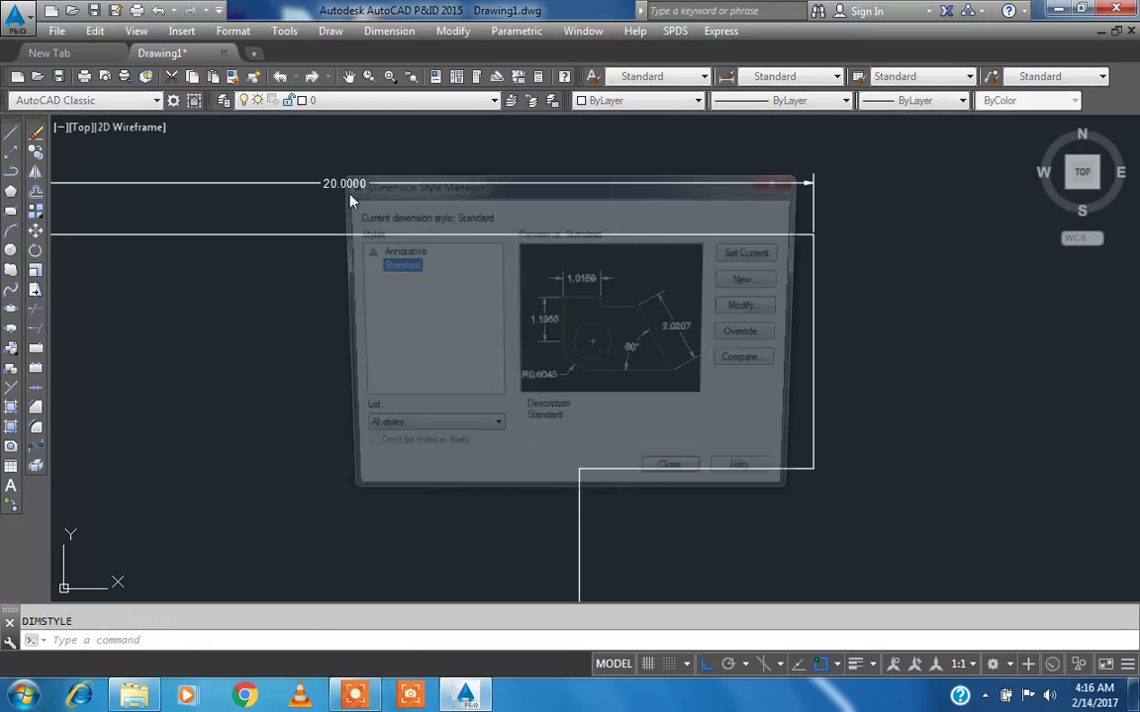
left_click(754, 306)
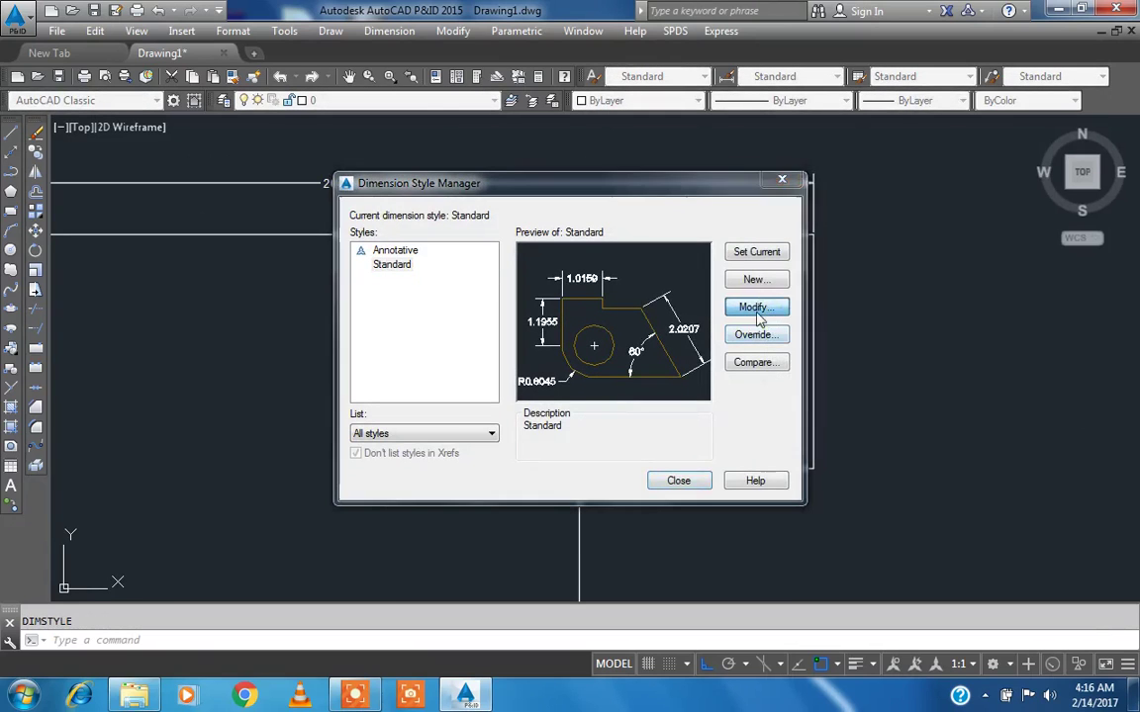
left_click(784, 185)
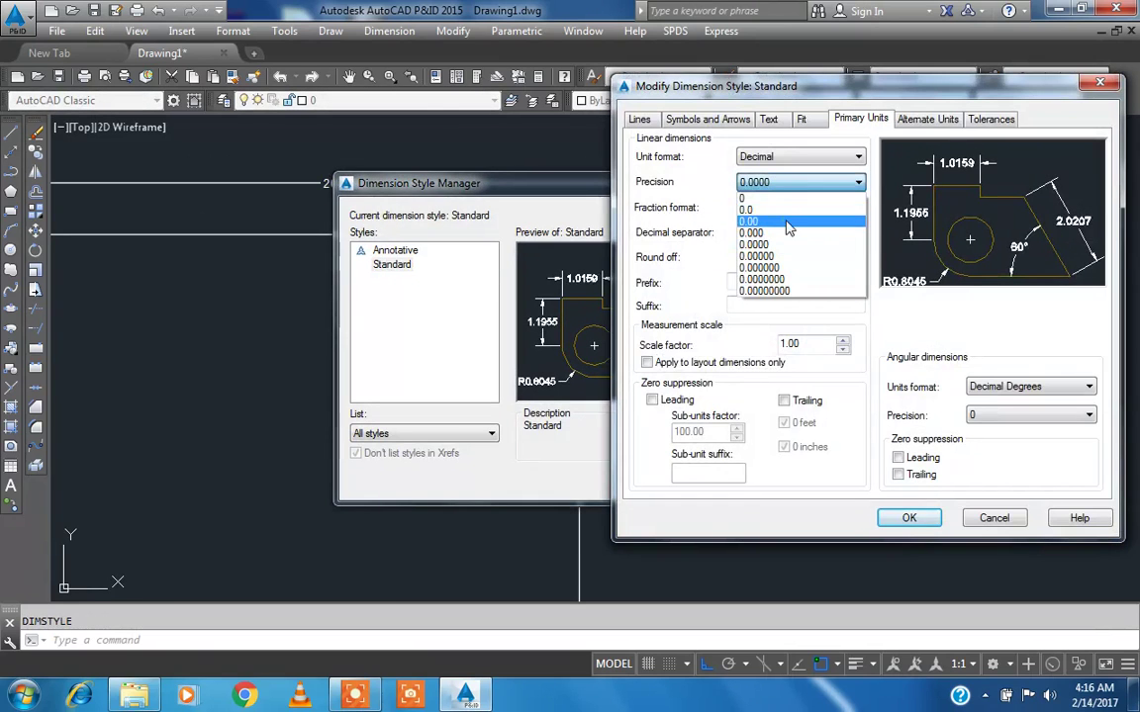
left_click(789, 224)
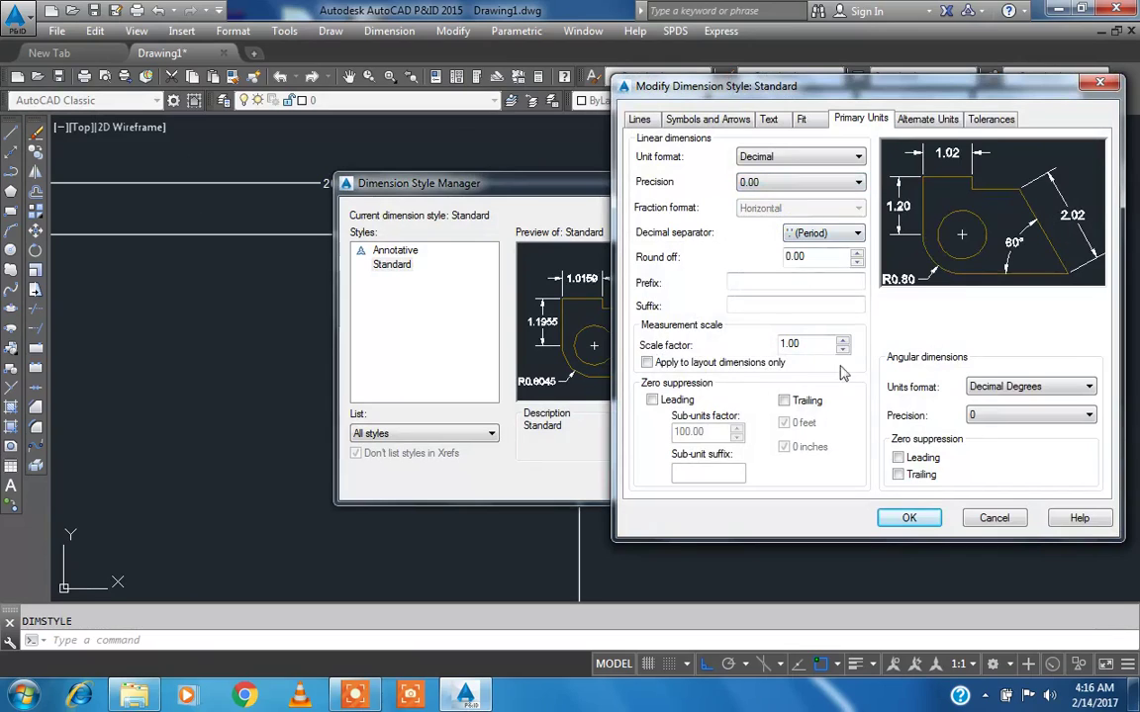
left_click(908, 520)
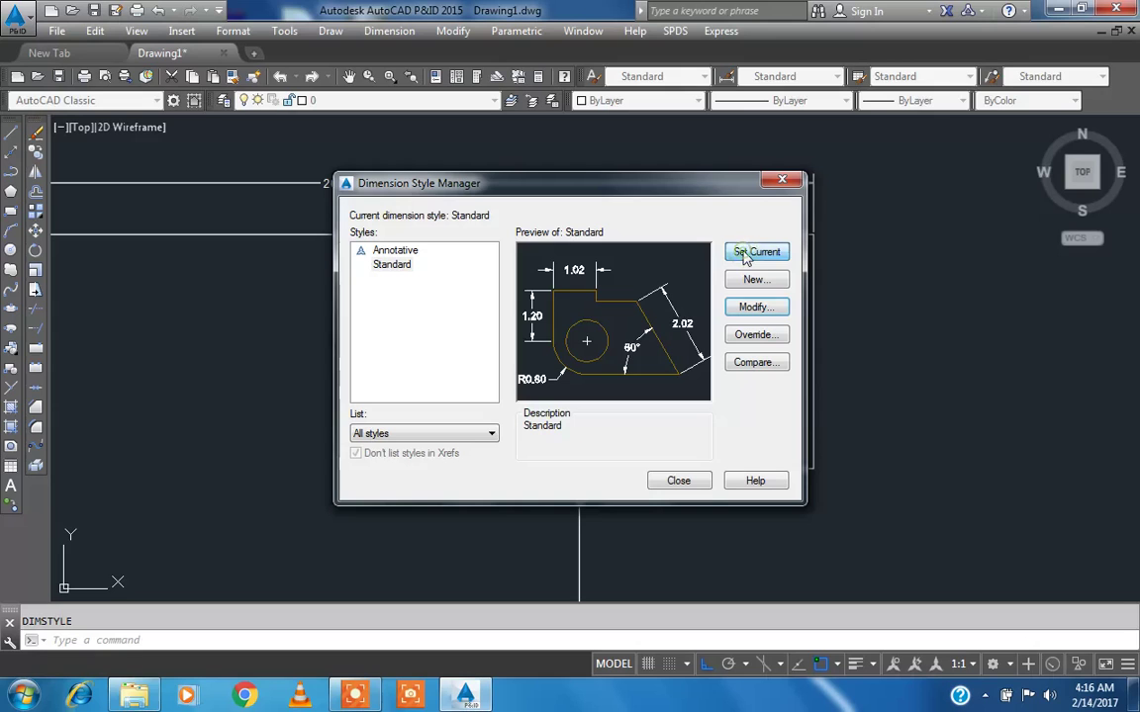
left_click(679, 481)
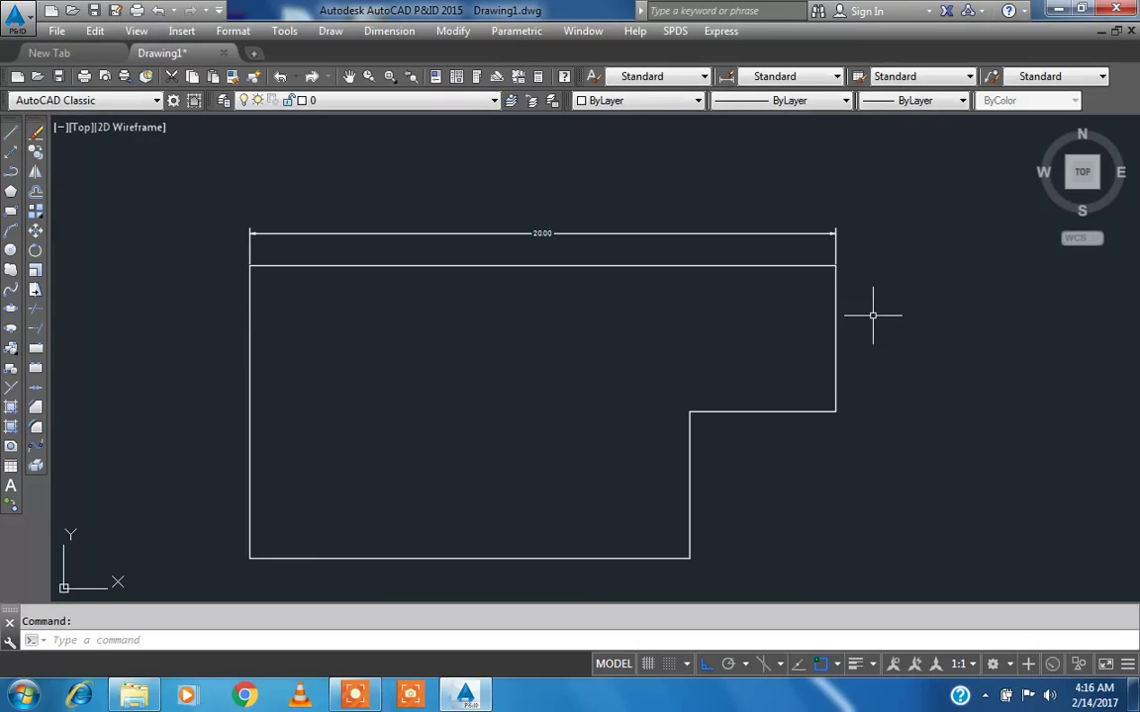
key("Return")
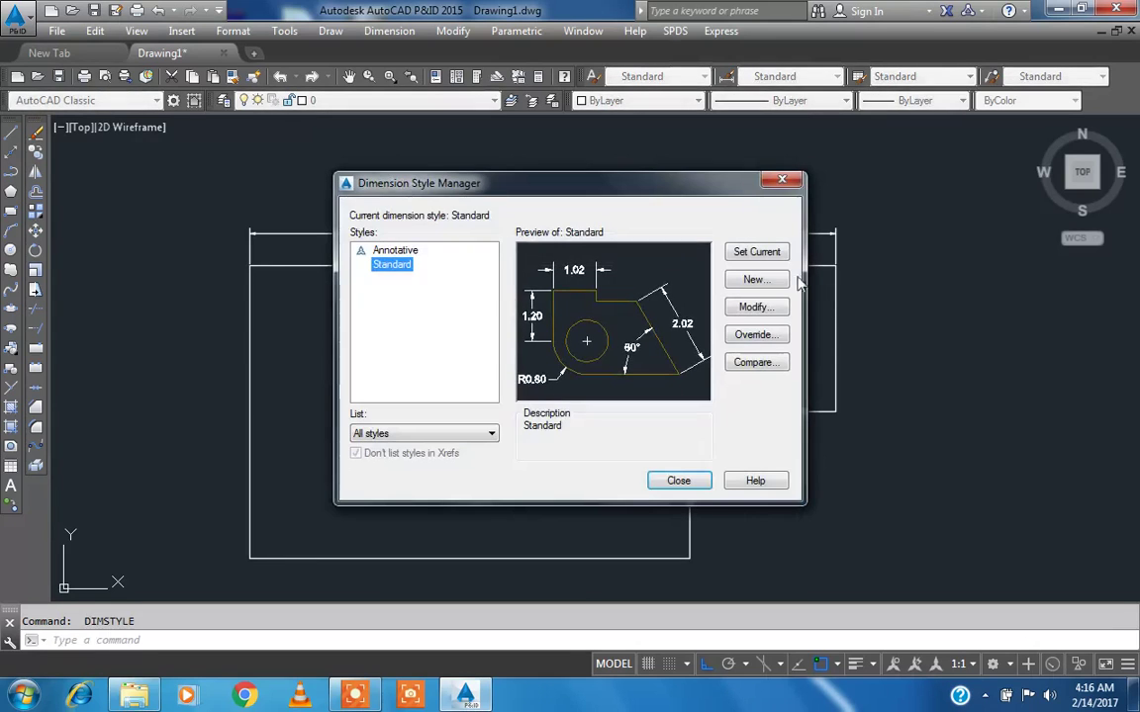
left_click(787, 182)
right_click(257, 39)
right_click(379, 32)
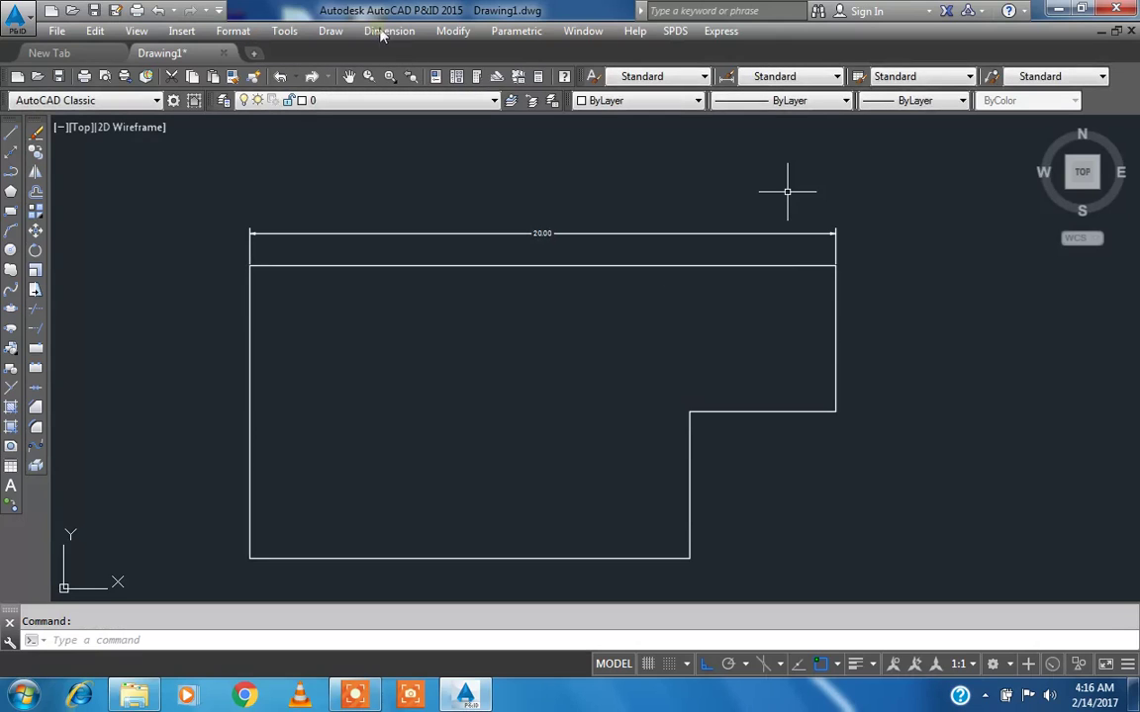
right_click(379, 32)
left_click(425, 222)
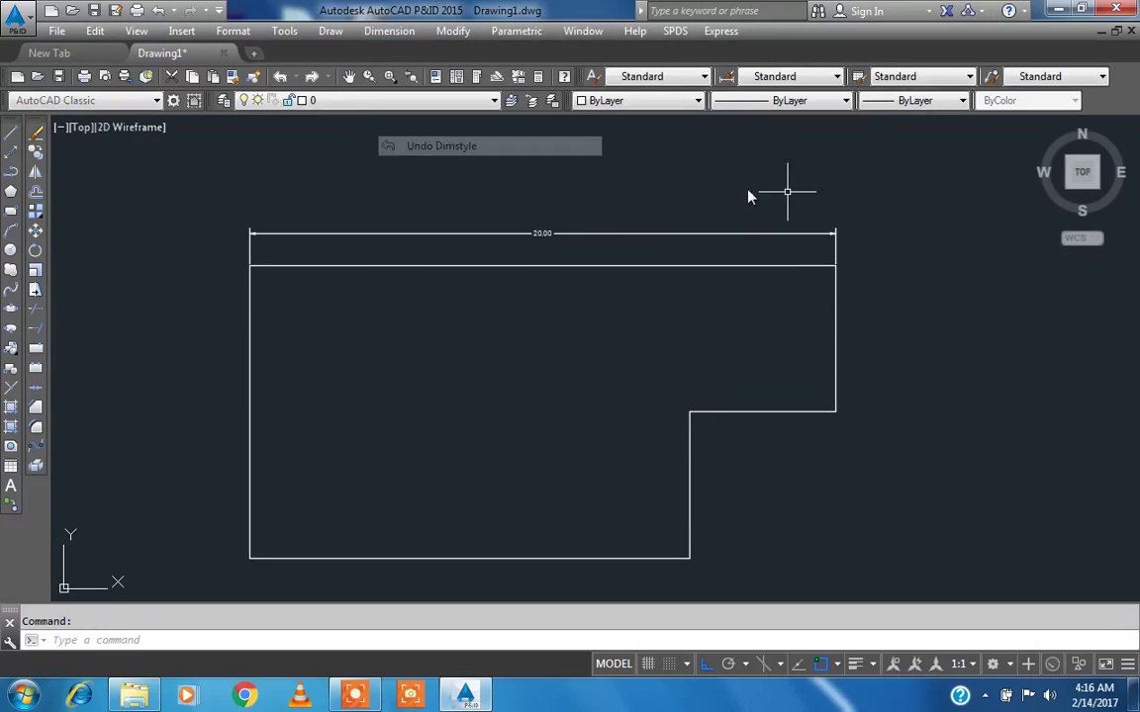
left_click(670, 152)
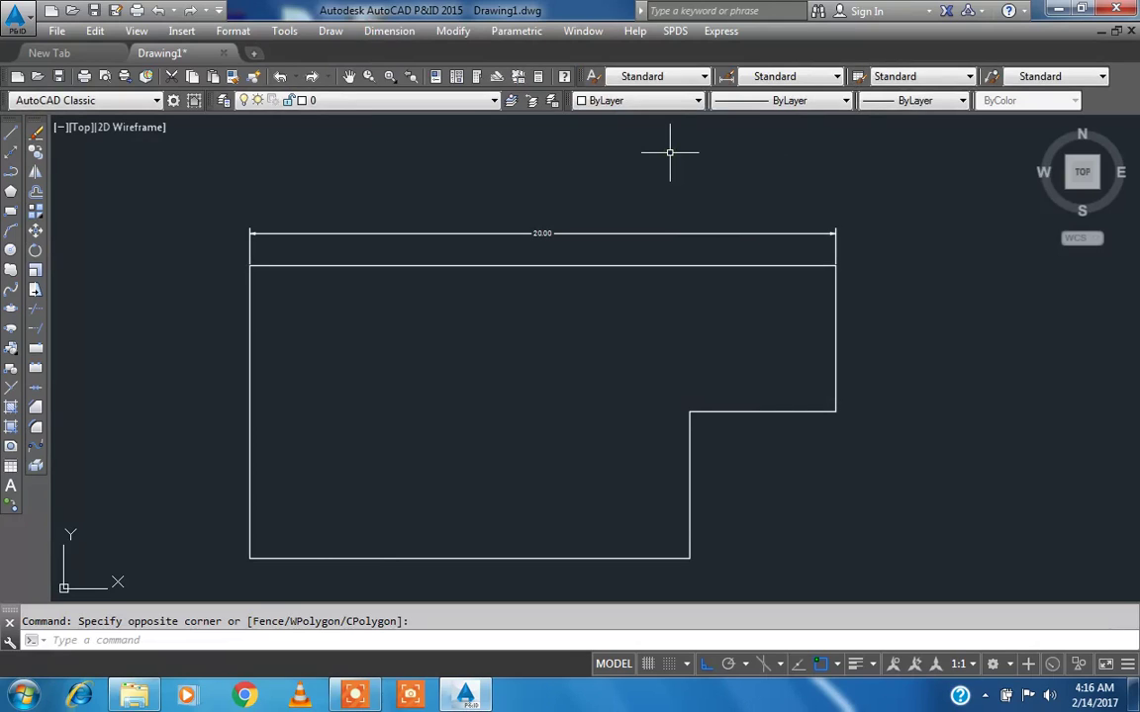
left_click(429, 690)
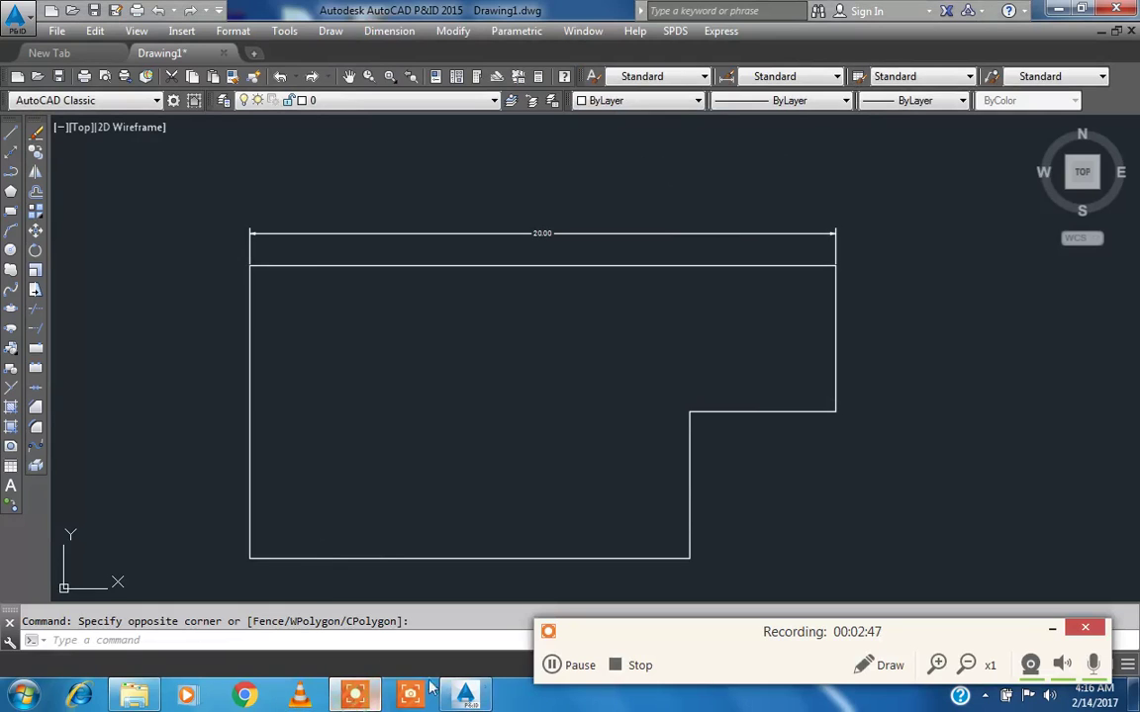
left_click(552, 665)
left_click(552, 665)
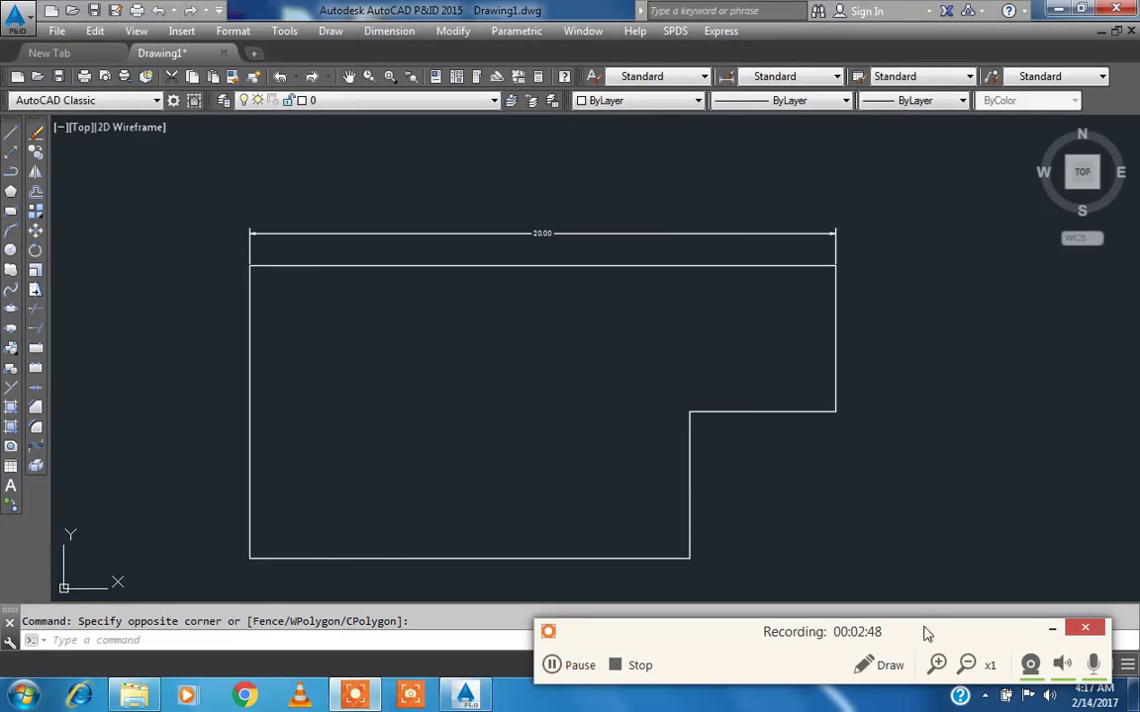
left_click(1052, 628)
key("Escape")
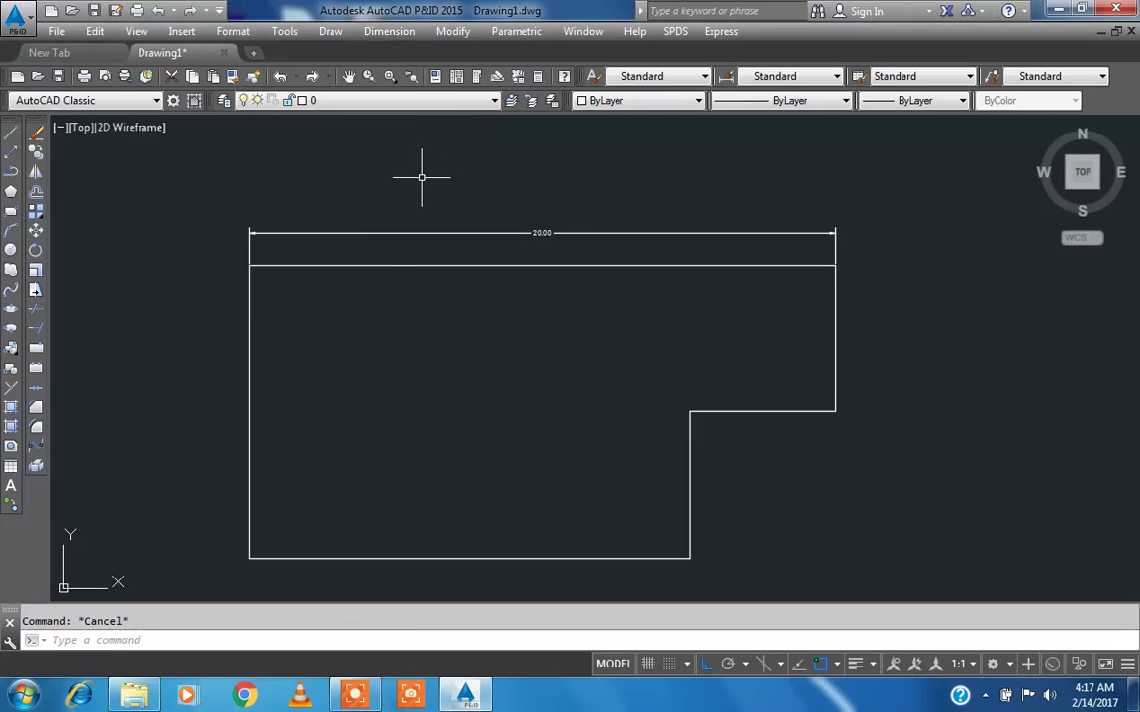
- Add a linear dimension to the outline's upper right vertical edge, placed just outside it
type("dli")
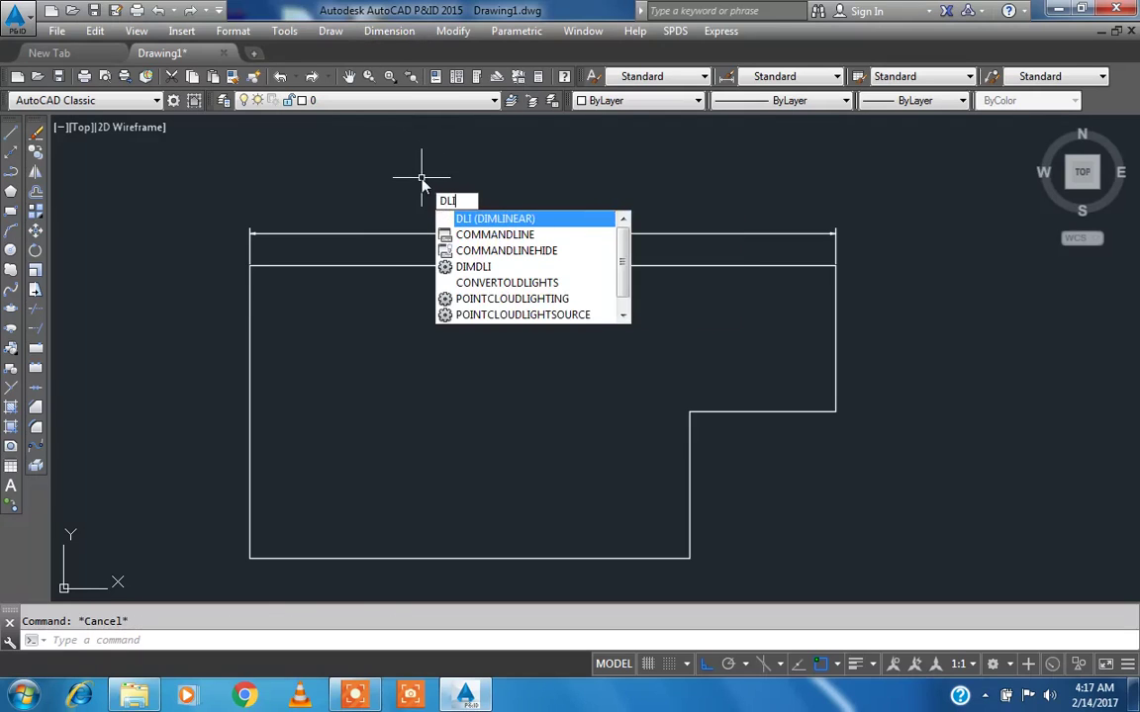
key("Return")
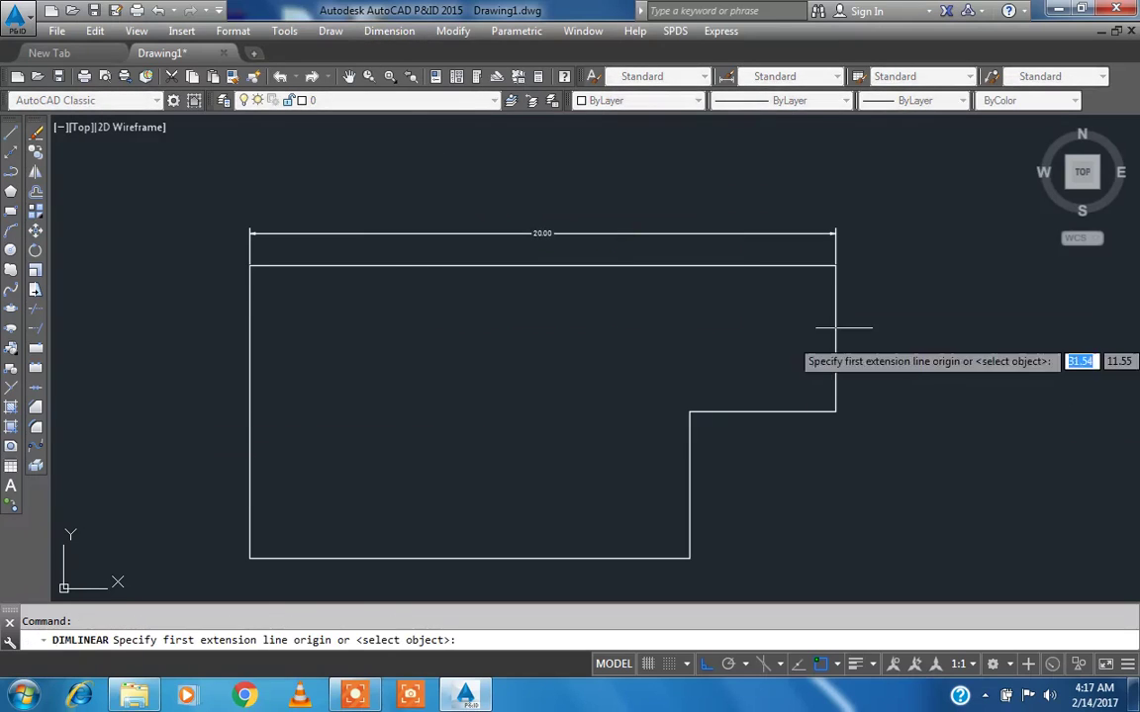
scroll(832, 267, "up", 3)
left_click(832, 259)
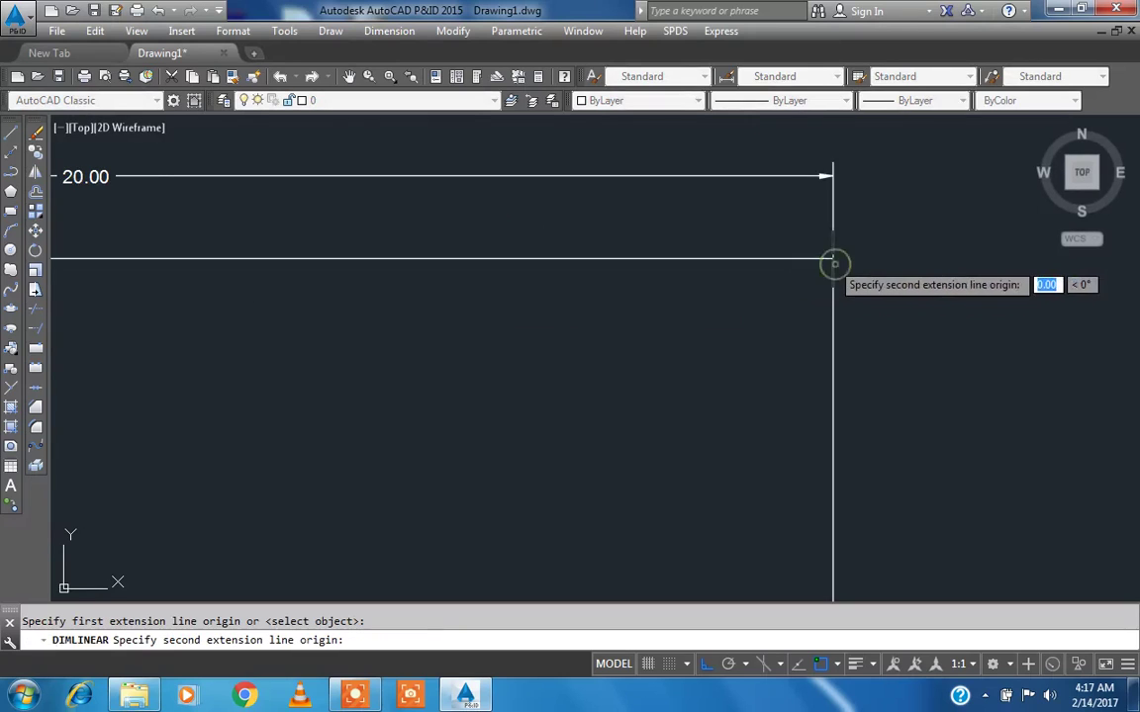
scroll(832, 261, "down", 4)
left_click(832, 407)
left_click(869, 386)
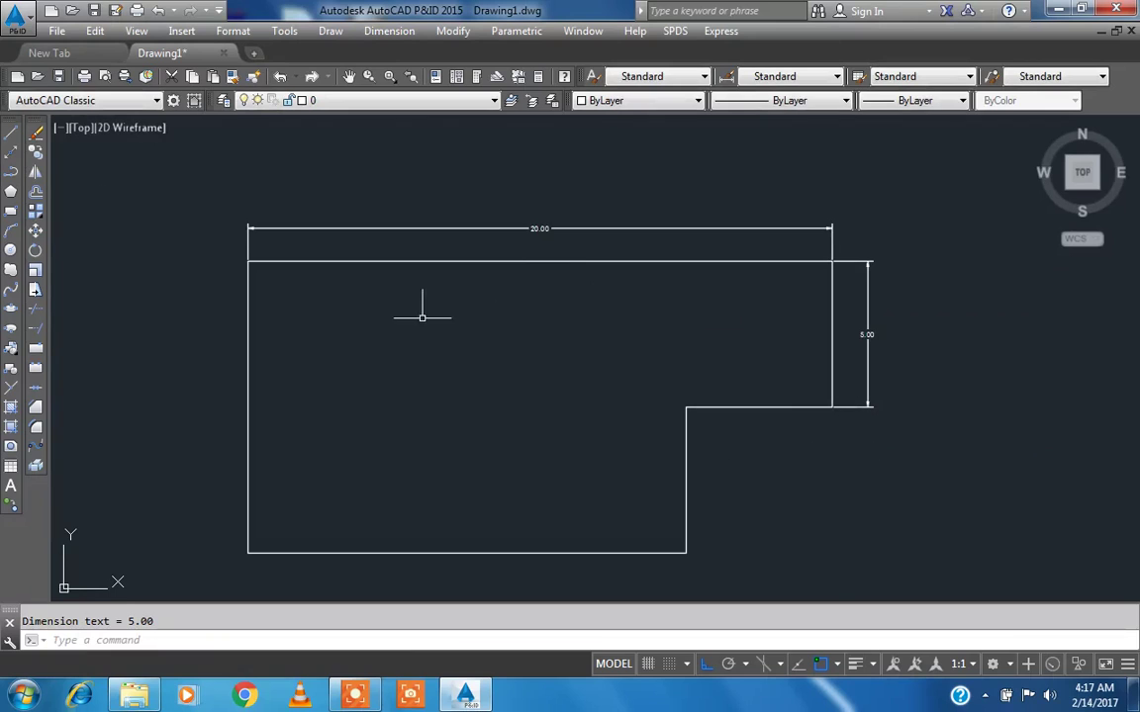
- Add a linear dimension to the horizontal edge of the outline's step, placed just below it
scroll(730, 419, "up", 5)
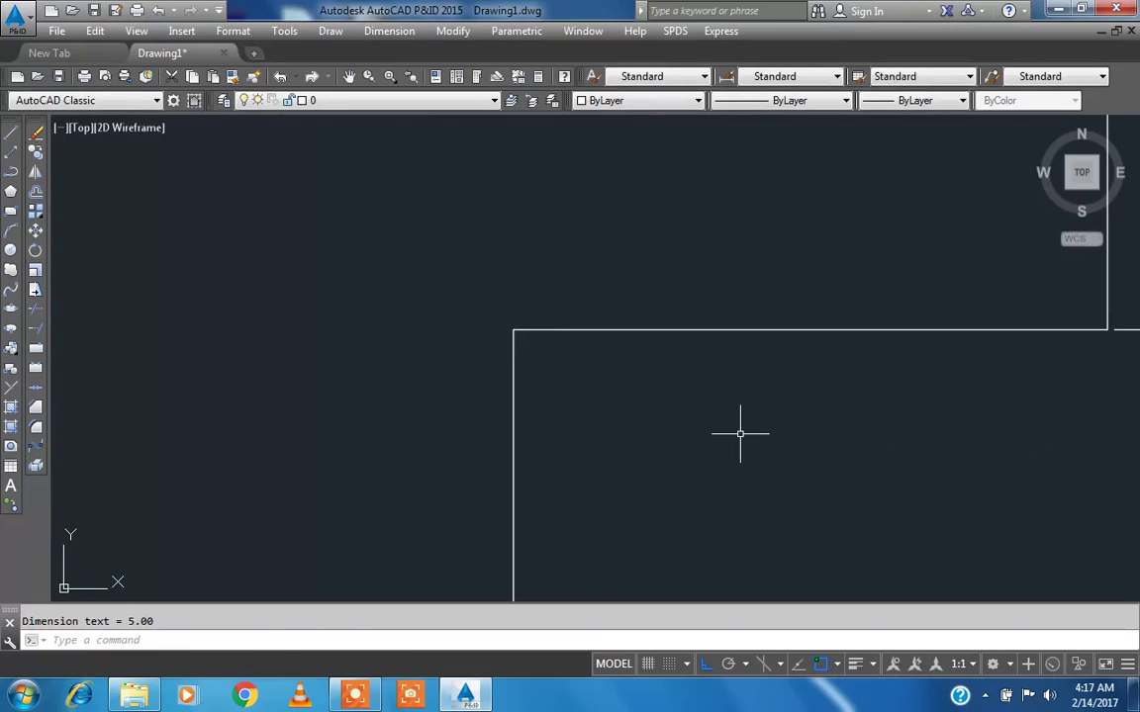
key("Return")
left_click(513, 330)
scroll(950, 332, "down", 2)
scroll(1021, 343, "up", 2)
left_click(1025, 343)
left_click(1019, 408)
scroll(744, 277, "down", 6)
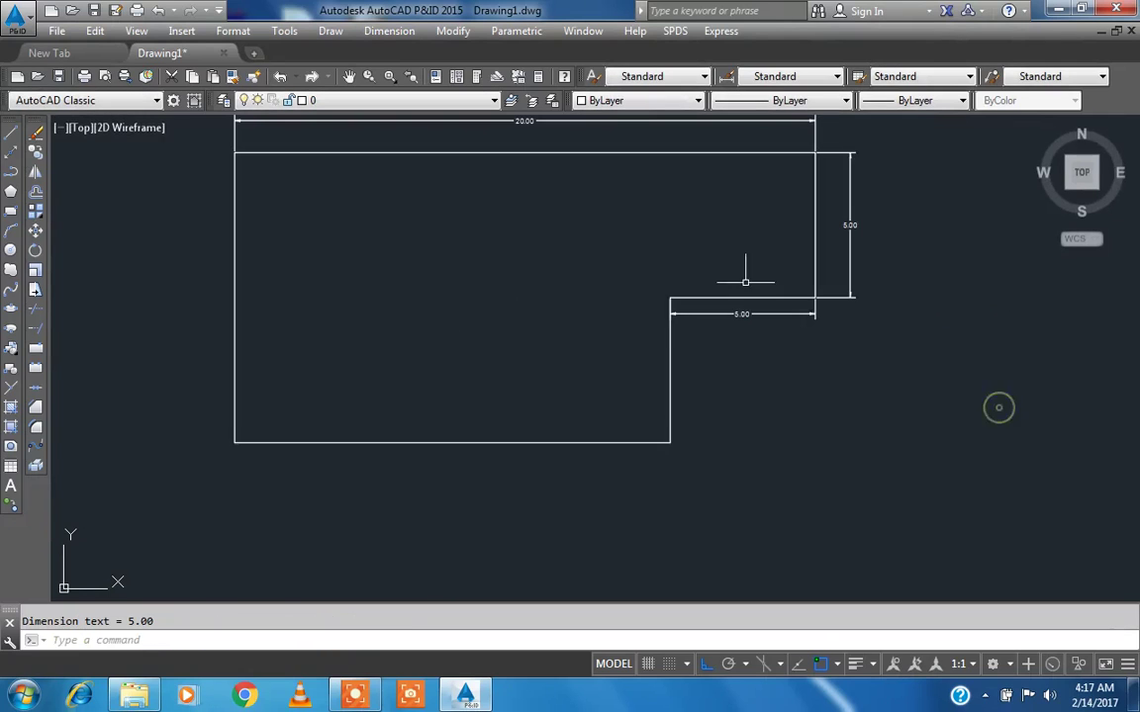
scroll(554, 362, "down", 2)
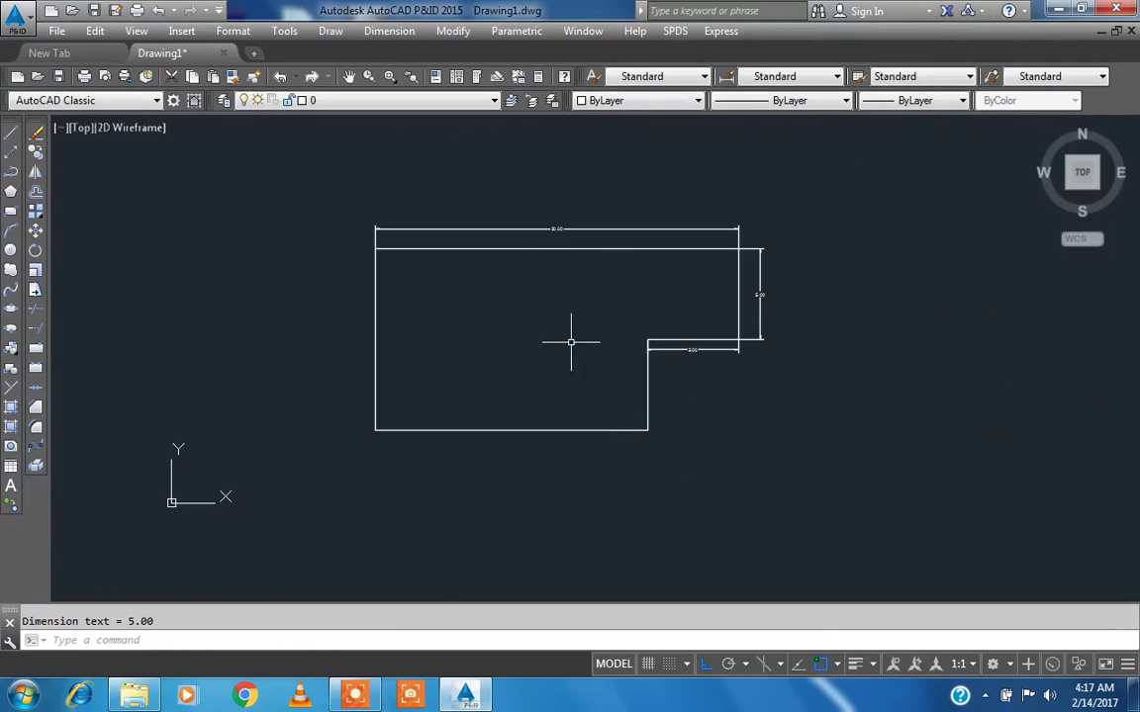
- Delete all three linear dimensions from the outline
scroll(517, 270, "up", 2)
key("Escape")
left_click(890, 303)
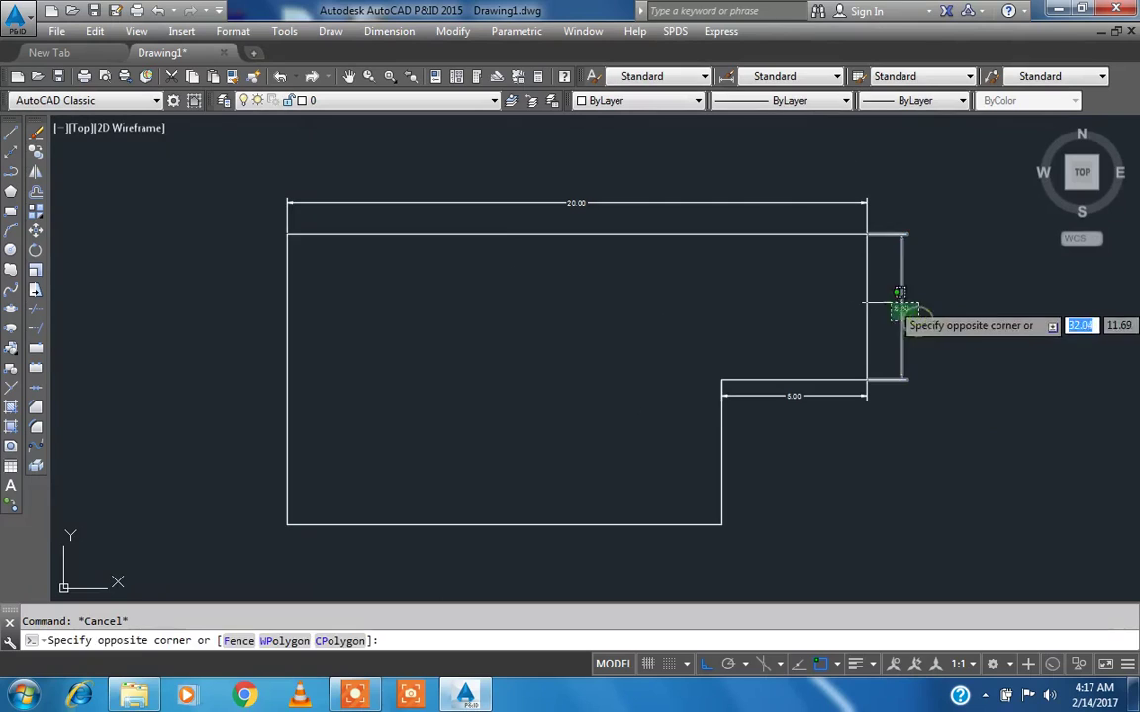
left_click(752, 198)
left_click(752, 218)
left_click(692, 186)
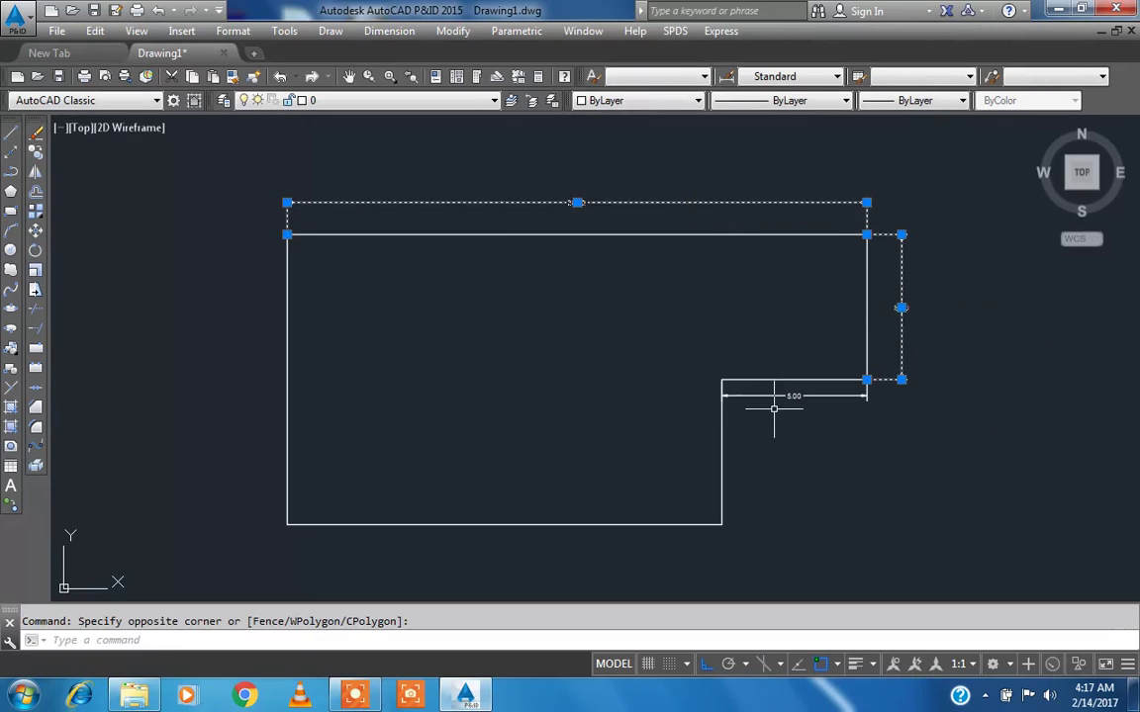
left_click(764, 395)
key("Delete")
key("Escape")
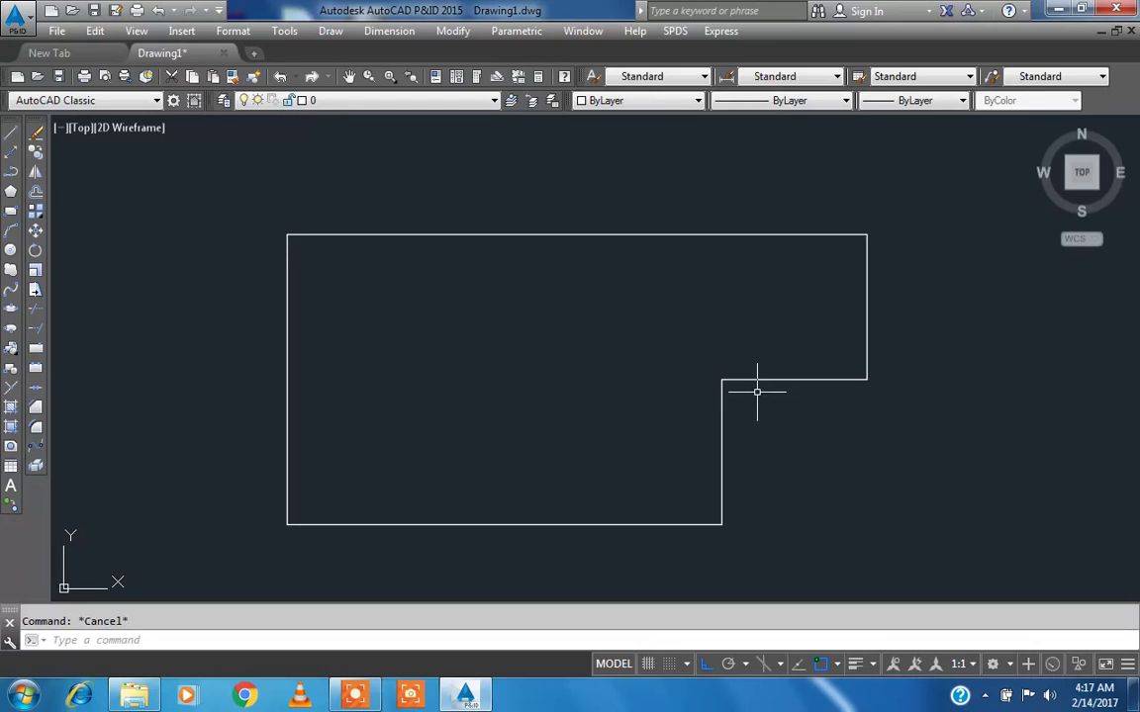
- Offset the outline's top, left and bottom edges inward by 0.23
type("o")
key("Return")
type(".2")
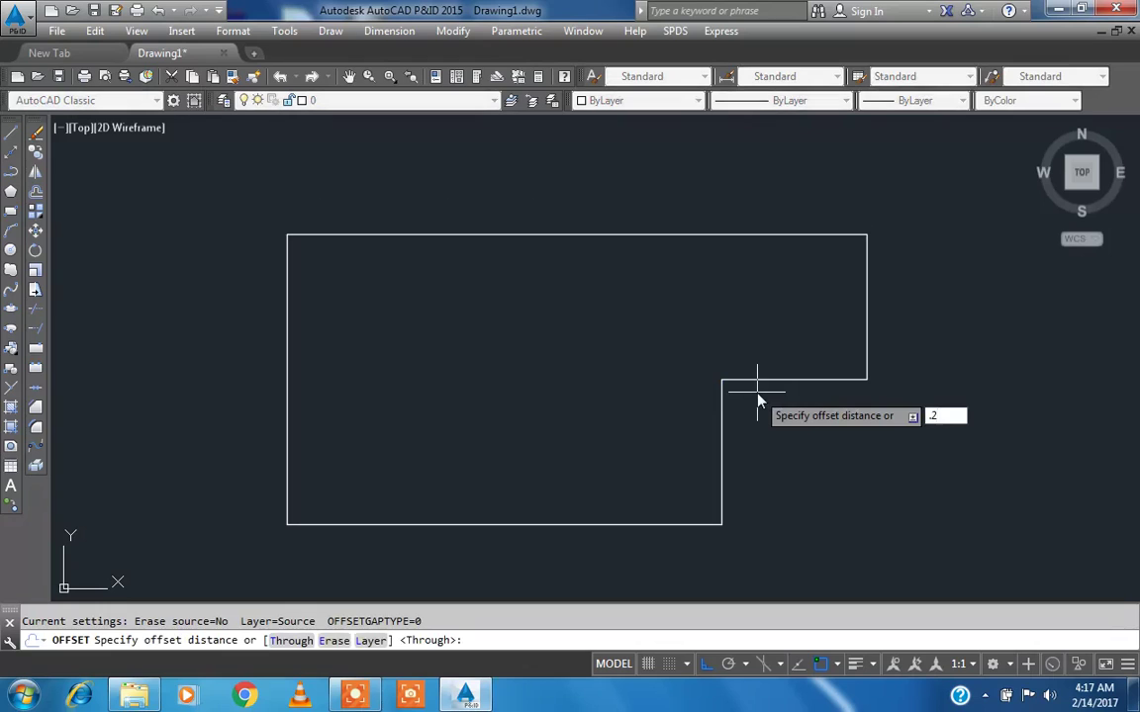
type("3")
key("Return")
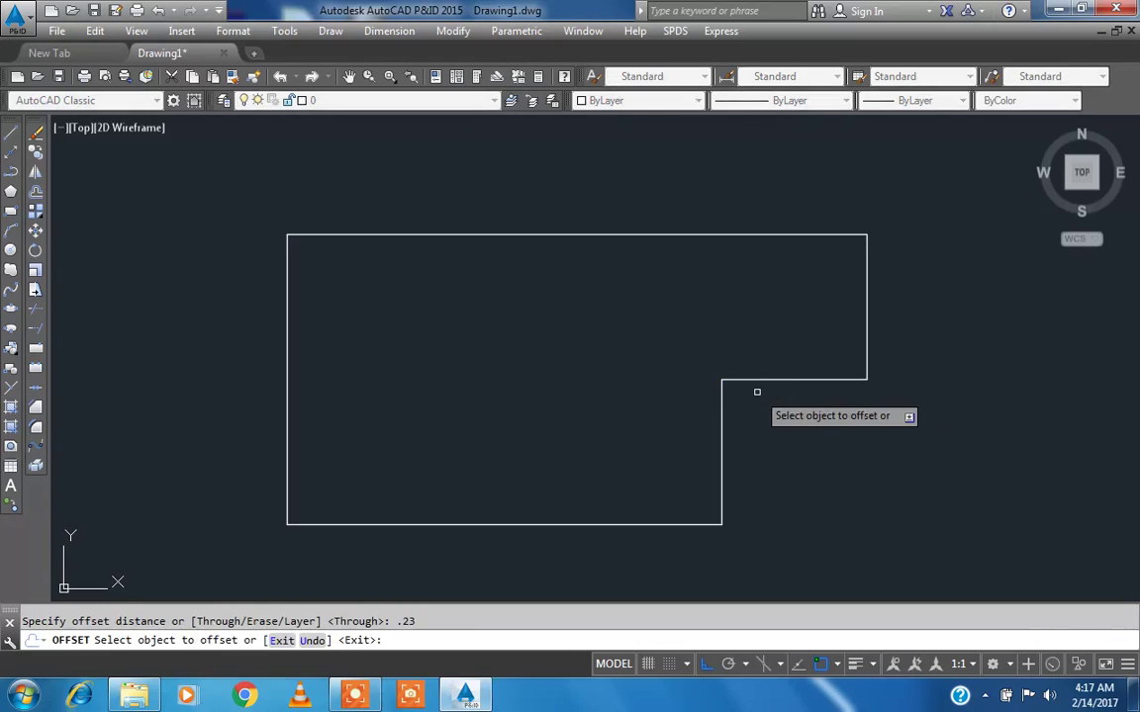
left_click(664, 235)
left_click(286, 347)
left_click(407, 506)
left_click(415, 524)
left_click(437, 469)
- Offset the step's vertical and horizontal edges and the outline's right edge inward by the same 0.23 distance
left_click(721, 472)
left_click(507, 442)
left_click(813, 379)
left_click(817, 341)
left_click(861, 317)
left_click(503, 280)
key("Escape")
scroll(256, 237, "up", 5)
scroll(341, 252, "up", 5)
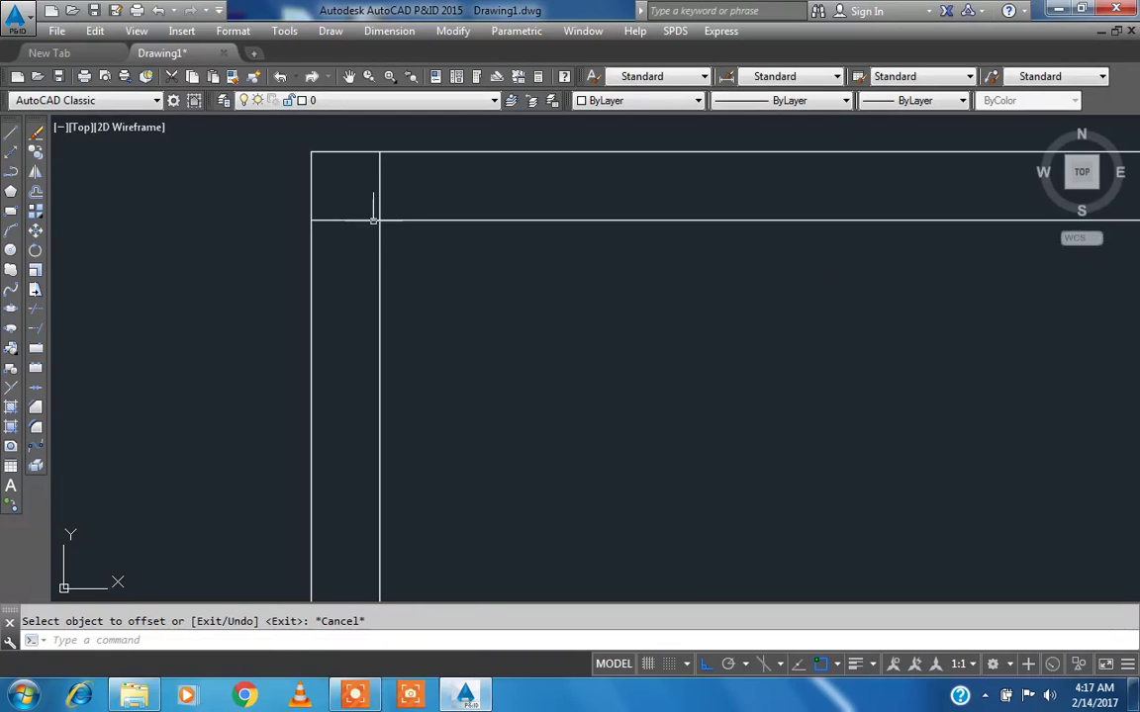
type("tr")
key("Return")
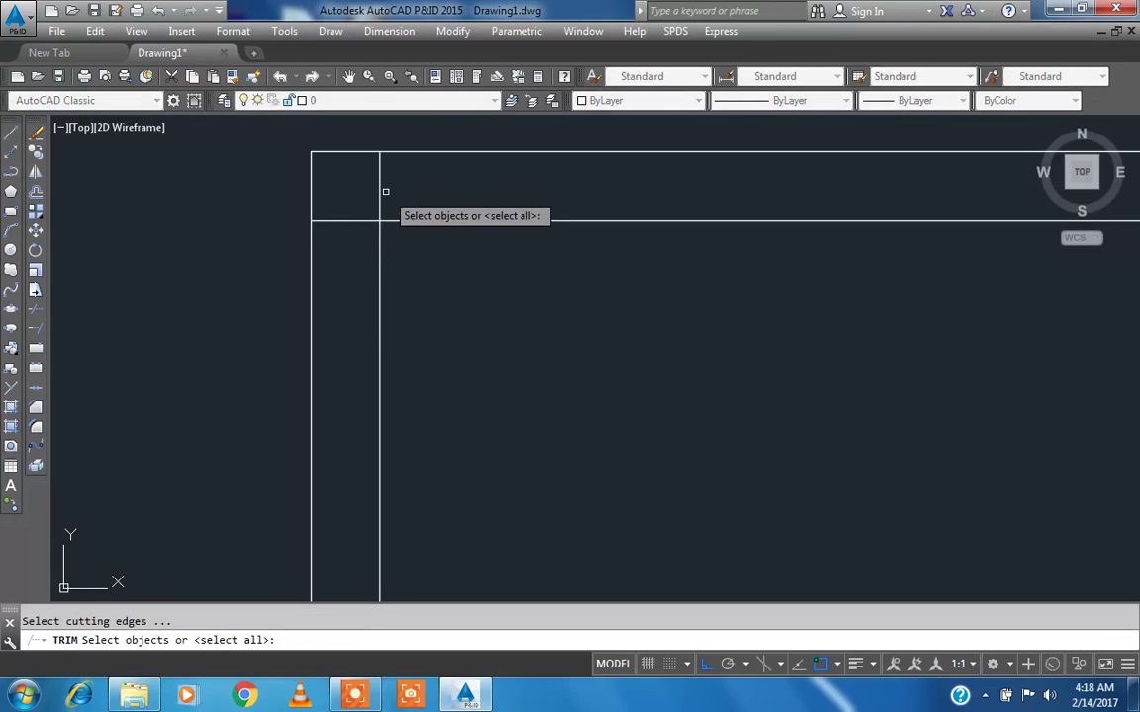
left_click(380, 193)
key("Escape")
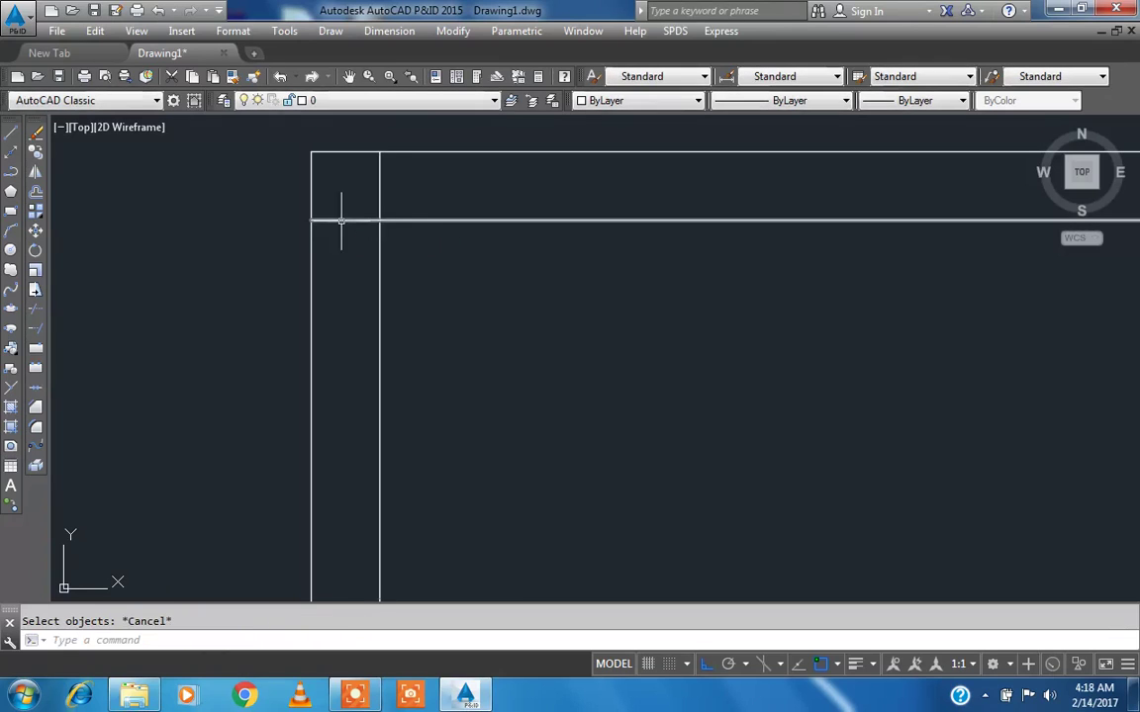
- Trim the overhanging ends of the inner lines at the outline's upper-left corner, using all objects as cutting edges
key("Return")
key("Return")
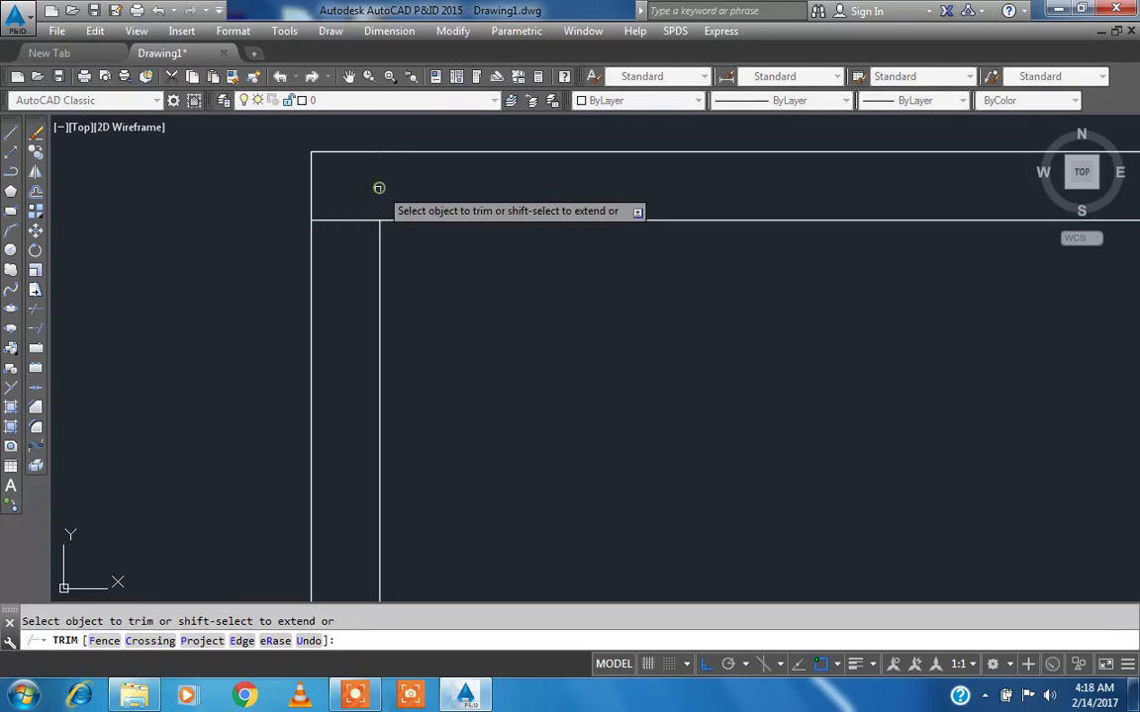
scroll(347, 222, "down", 5)
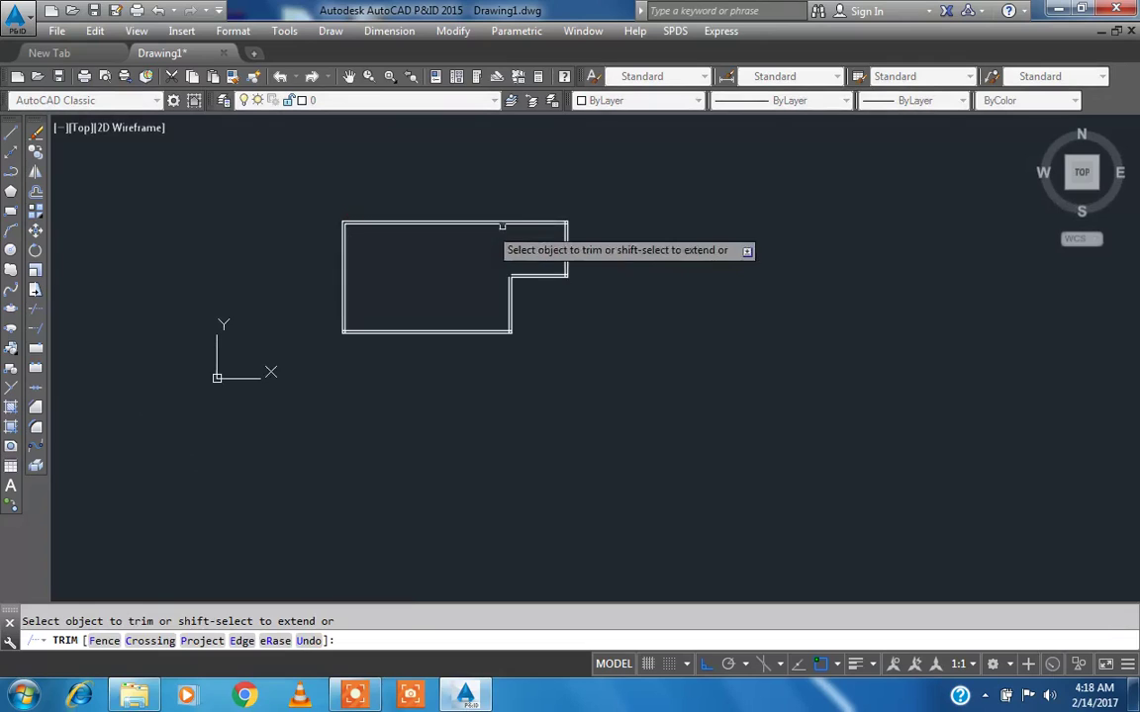
scroll(547, 233, "up", 6)
key("Escape")
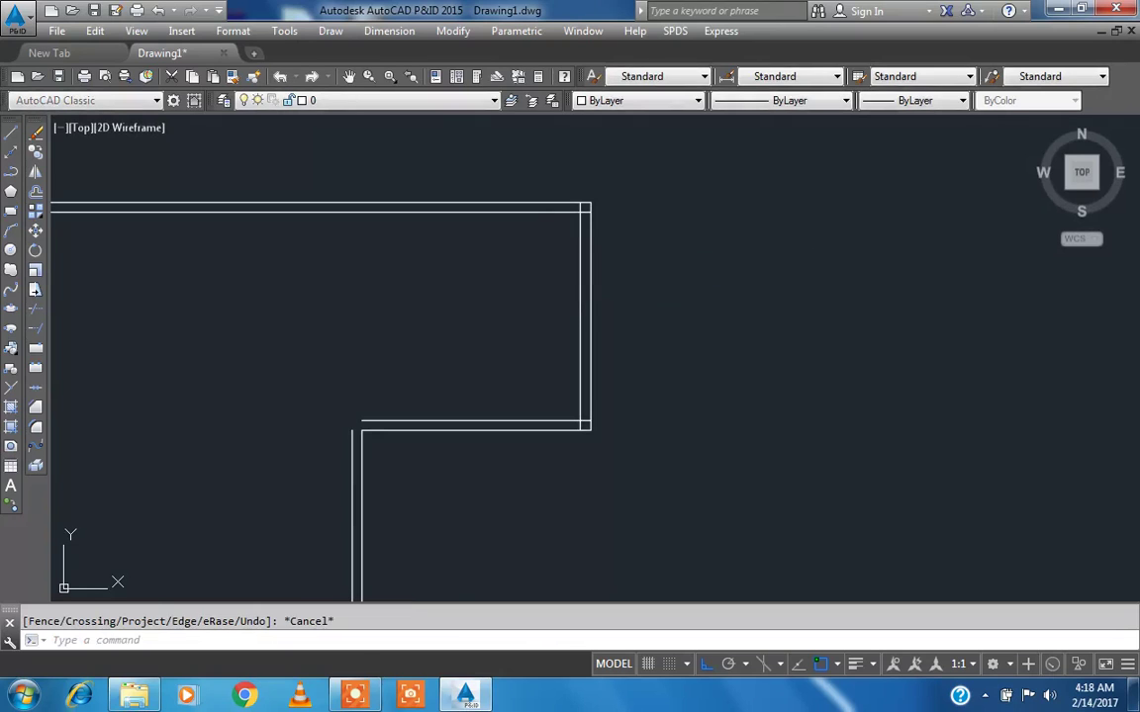
- Fillet the inner top and inner right lines into a clean sharp corner at the outline's upper right
type("f")
key("Return")
scroll(584, 225, "up", 5)
left_click(522, 161)
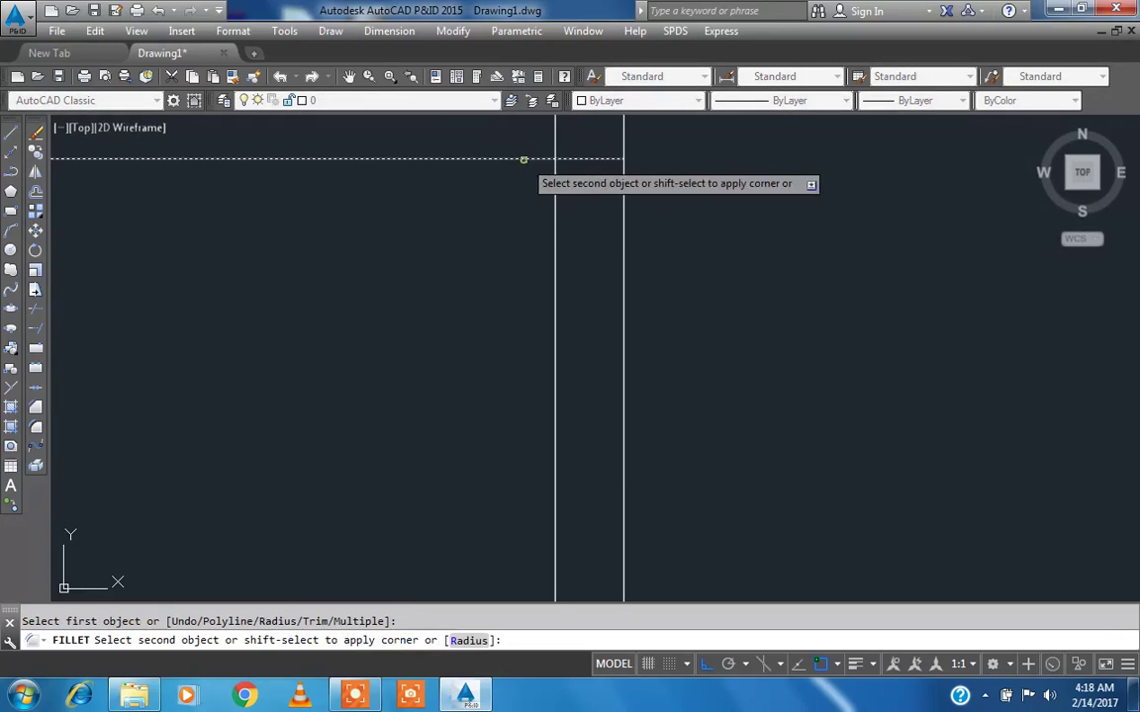
left_click(555, 204)
scroll(754, 210, "down", 5)
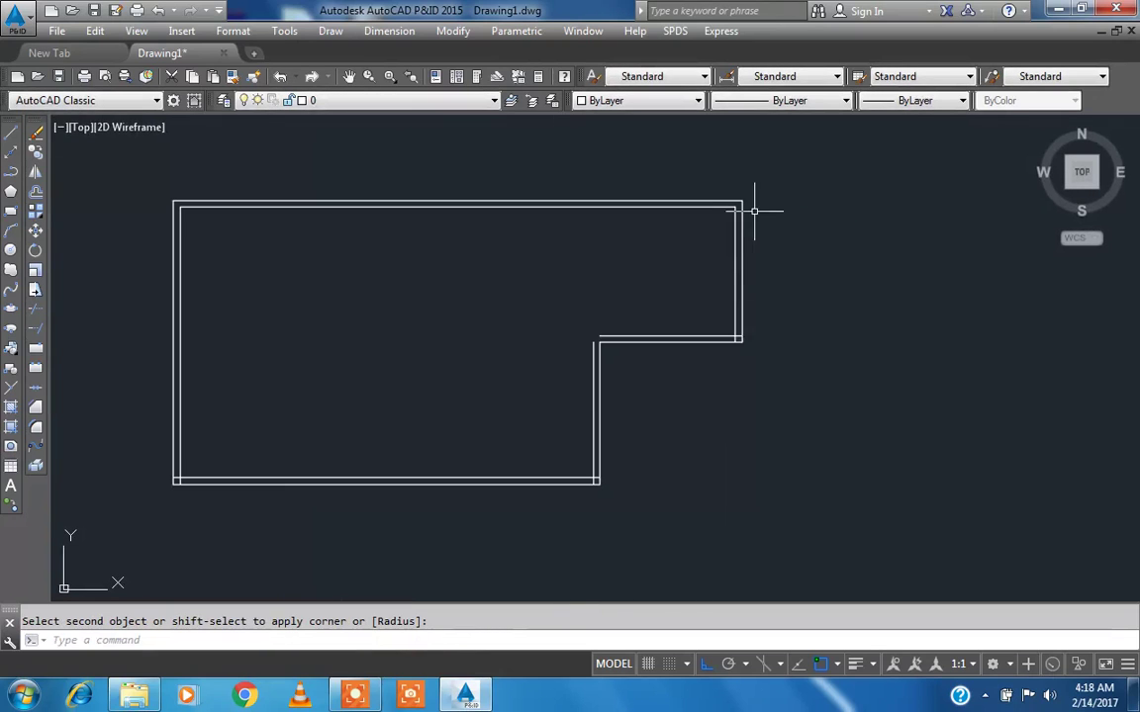
scroll(744, 304, "up", 4)
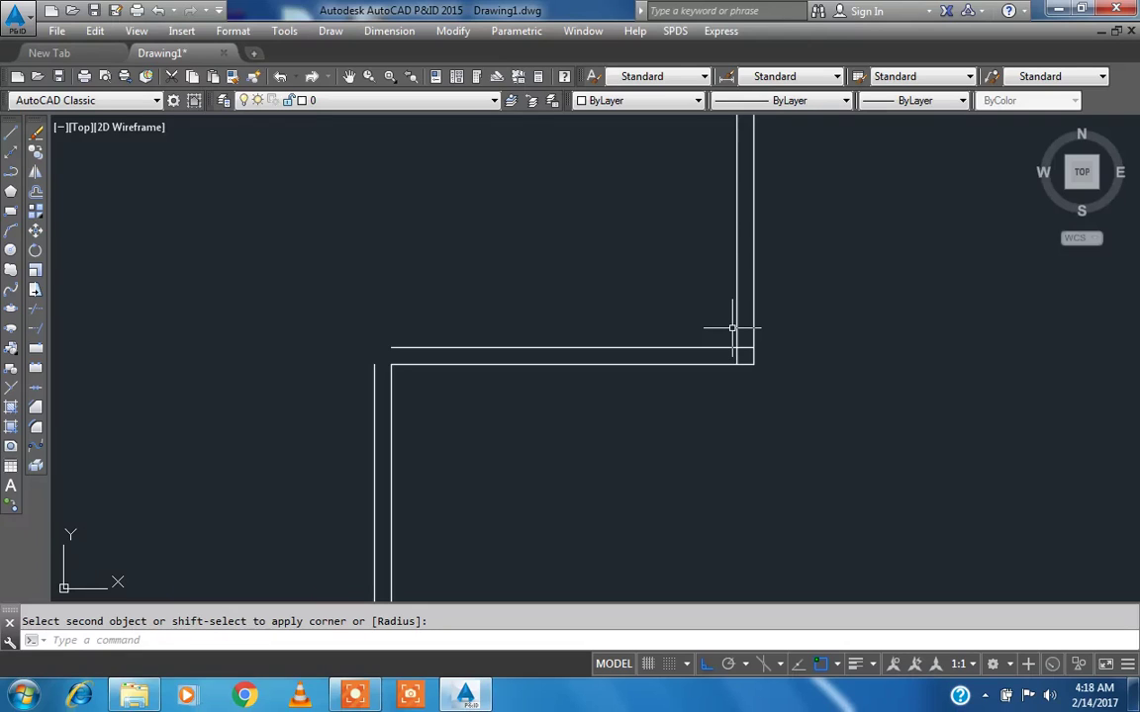
- Fillet the inner lines into sharp corners at both ends of the step's horizontal wall
key("Return")
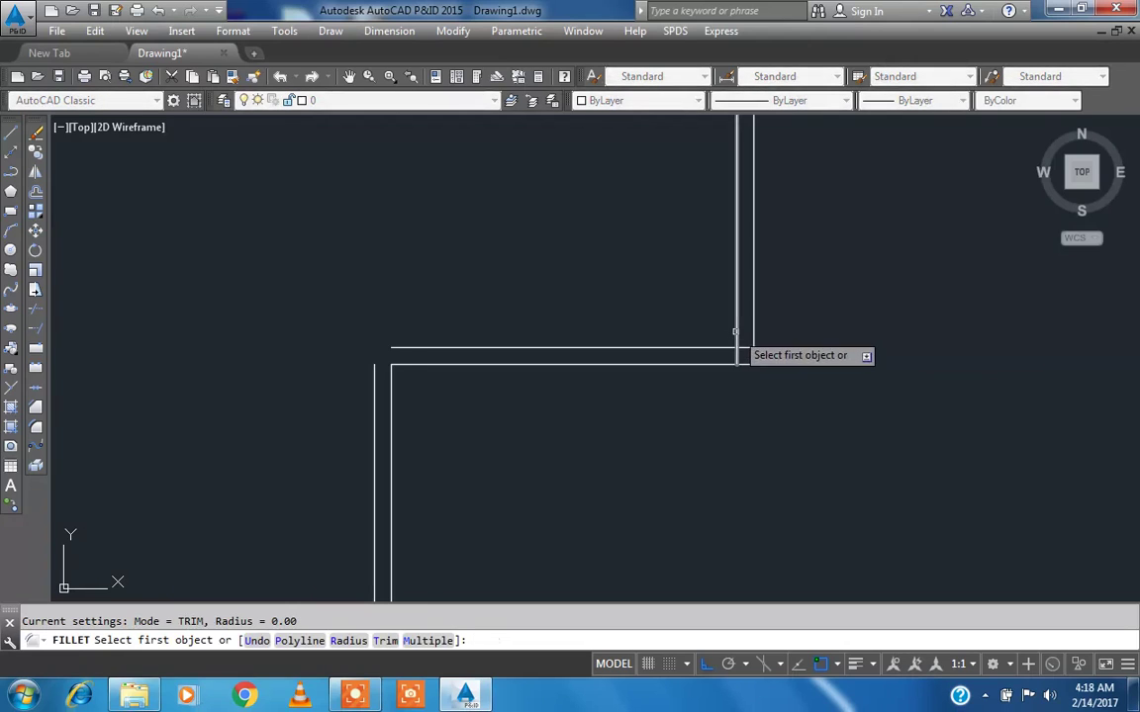
left_click(736, 330)
left_click(719, 347)
key("Return")
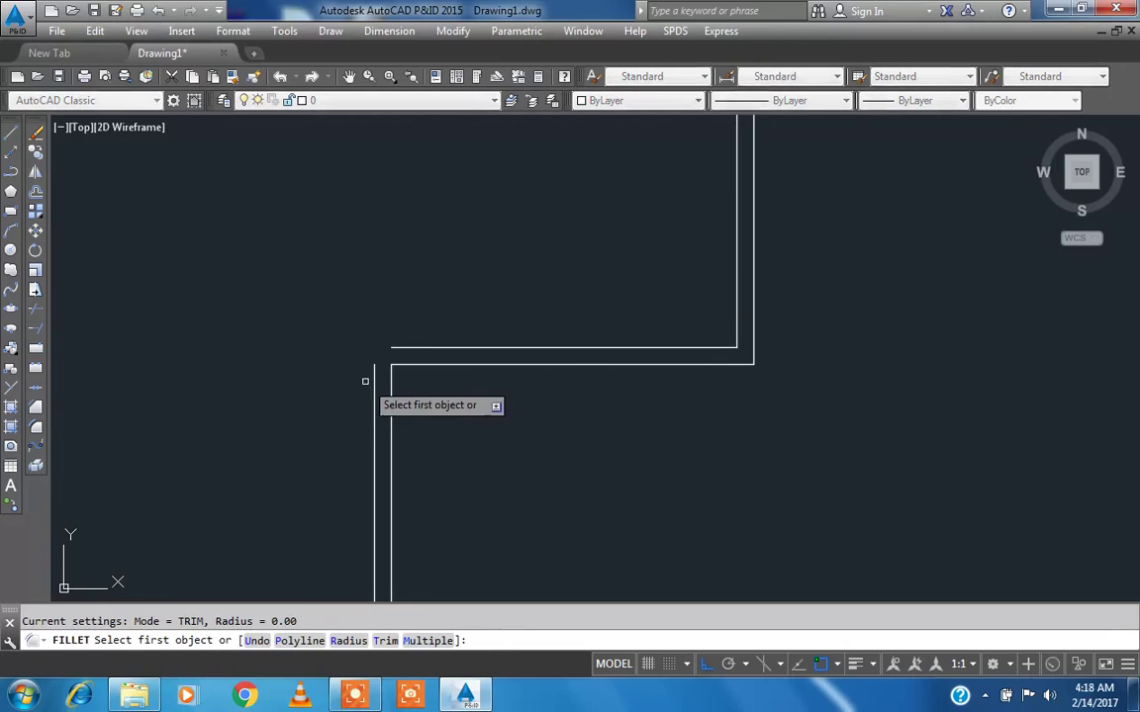
left_click(374, 379)
left_click(412, 347)
scroll(697, 255, "down", 5)
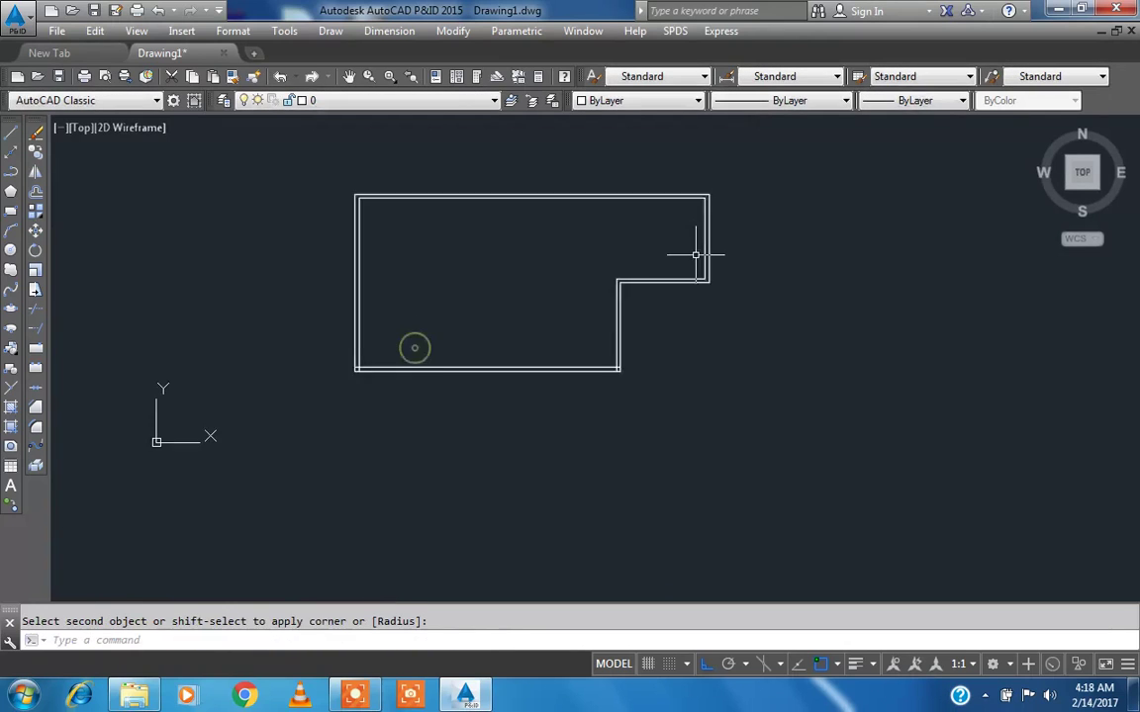
- Fillet the inner bottom line and the step's inner vertical line into a sharp corner at the outline's lower right
scroll(623, 319, "up", 4)
key("Return")
left_click(714, 354)
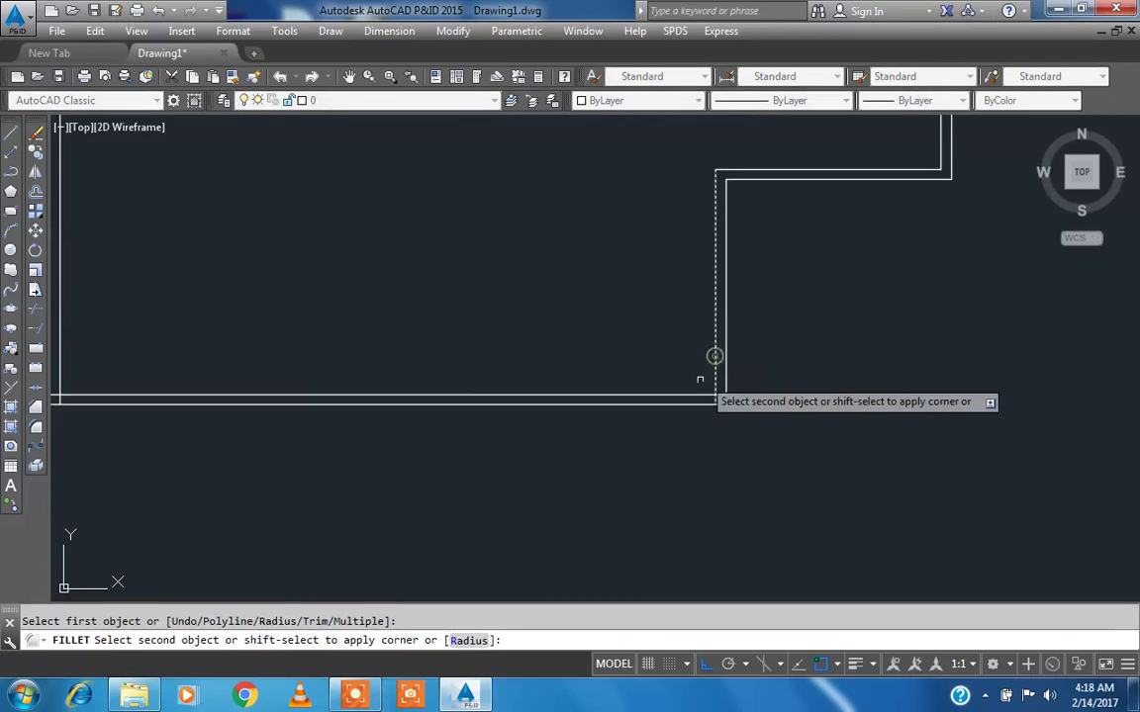
left_click(694, 391)
scroll(920, 390, "down", 4)
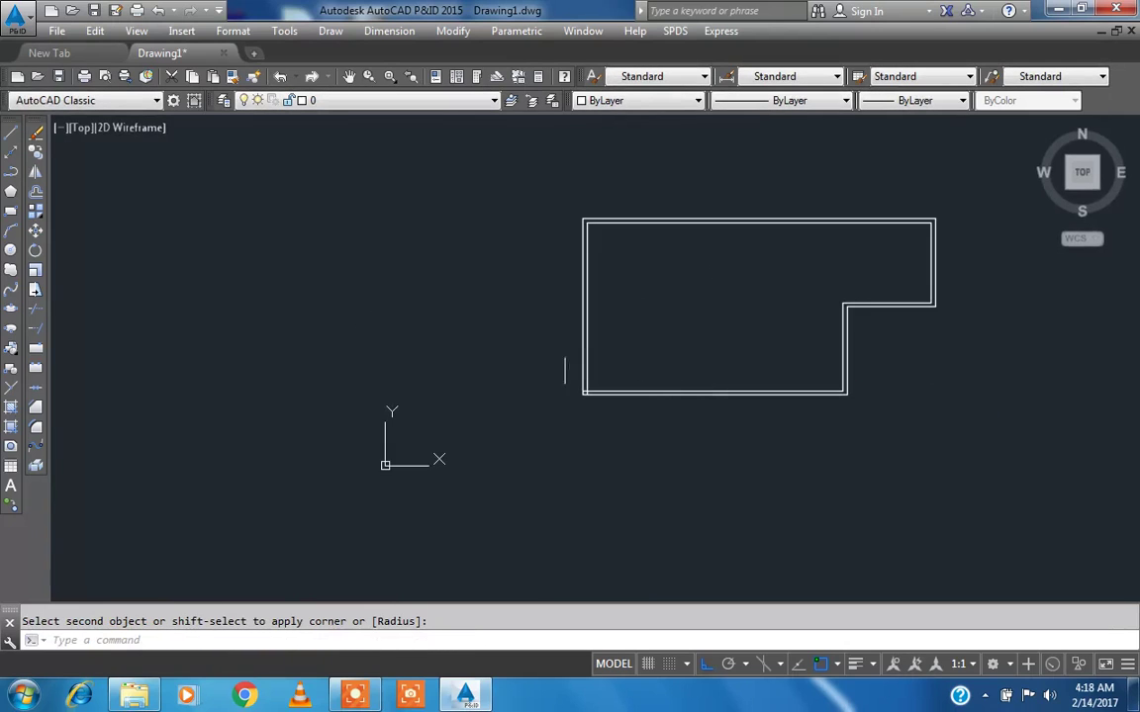
- Fillet the inner left and inner bottom lines into a sharp corner at the outline's lower left
scroll(565, 371, "up", 5)
key("Return")
left_click(614, 400)
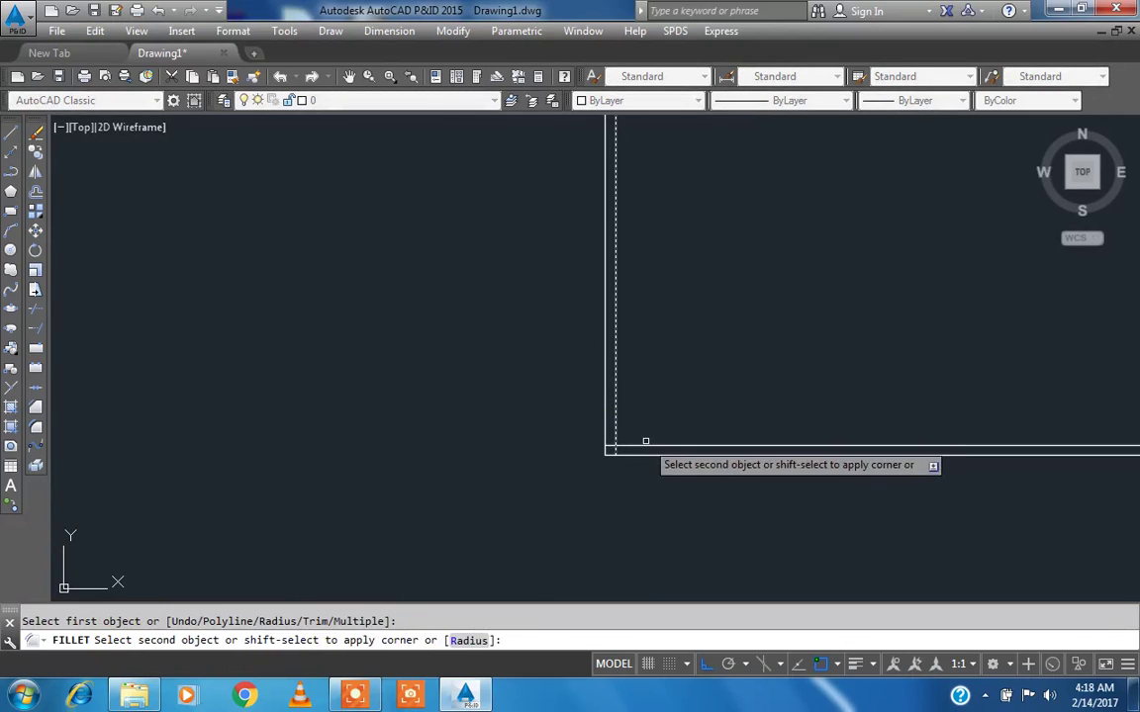
left_click(645, 448)
scroll(521, 413, "down", 5)
middle_click_drag(624, 363, 501, 347)
scroll(502, 348, "up", 2)
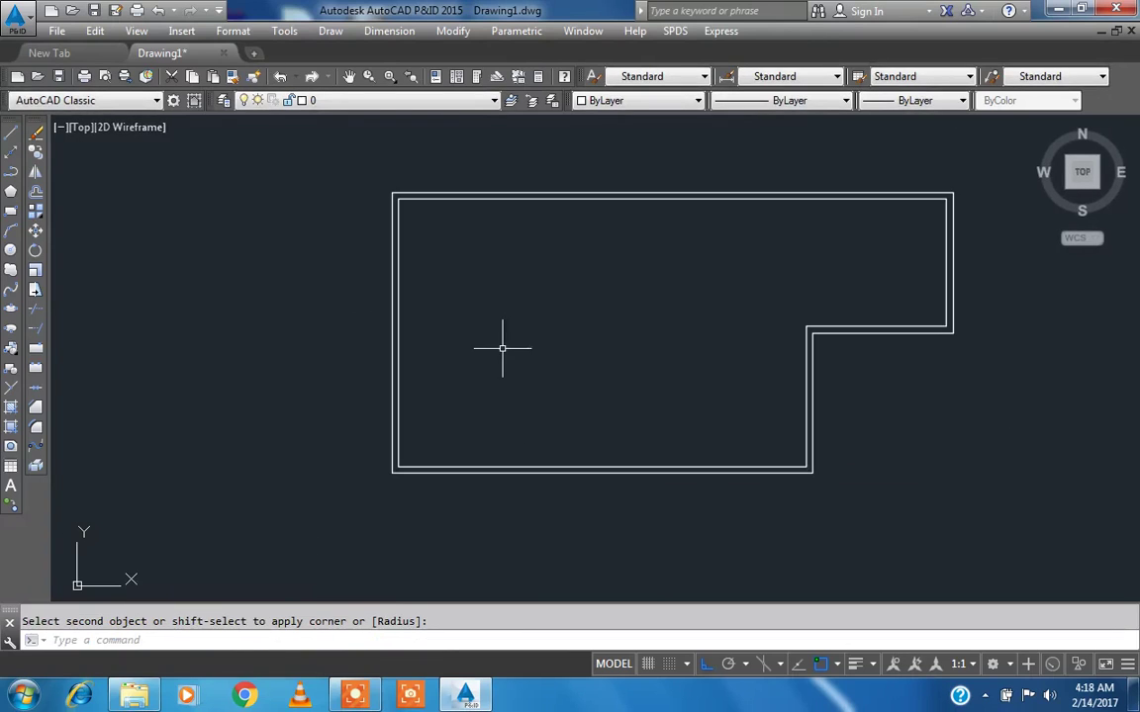
middle_click_drag(575, 350, 516, 371)
key("Escape")
middle_click_drag(623, 321, 596, 336)
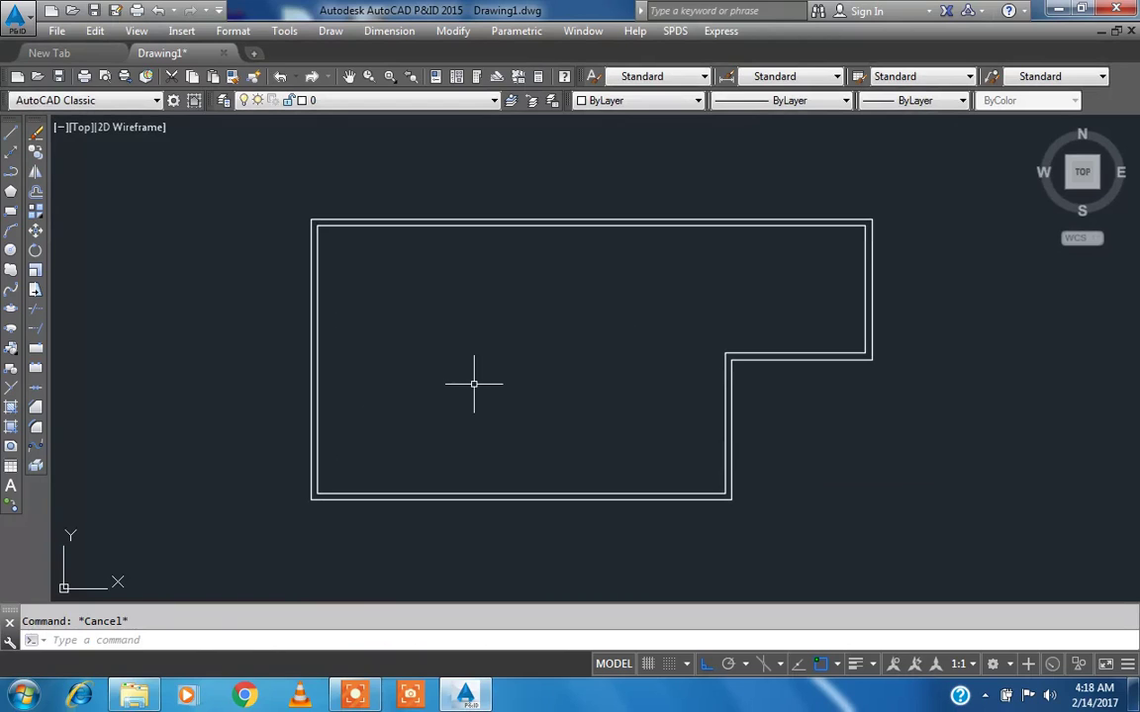
- Offset the left wall's inner line 5 units into the room as the first line of a vertical partition
key("Return")
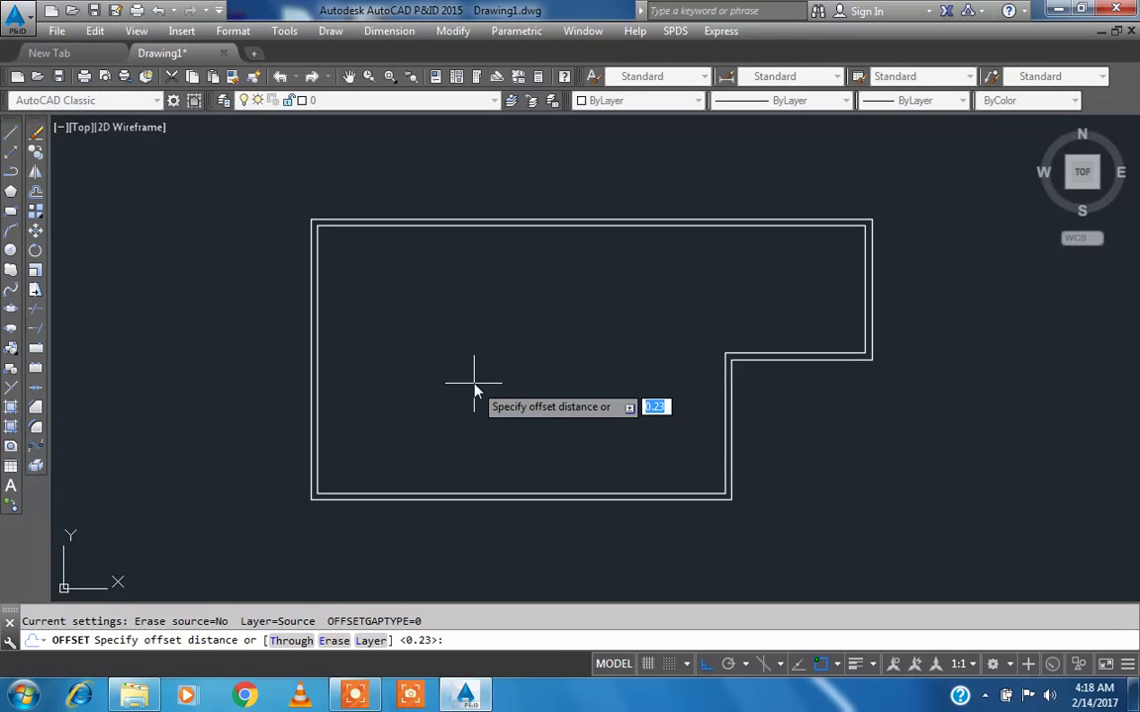
type("5")
key("Return")
left_click(318, 356)
left_click(469, 349)
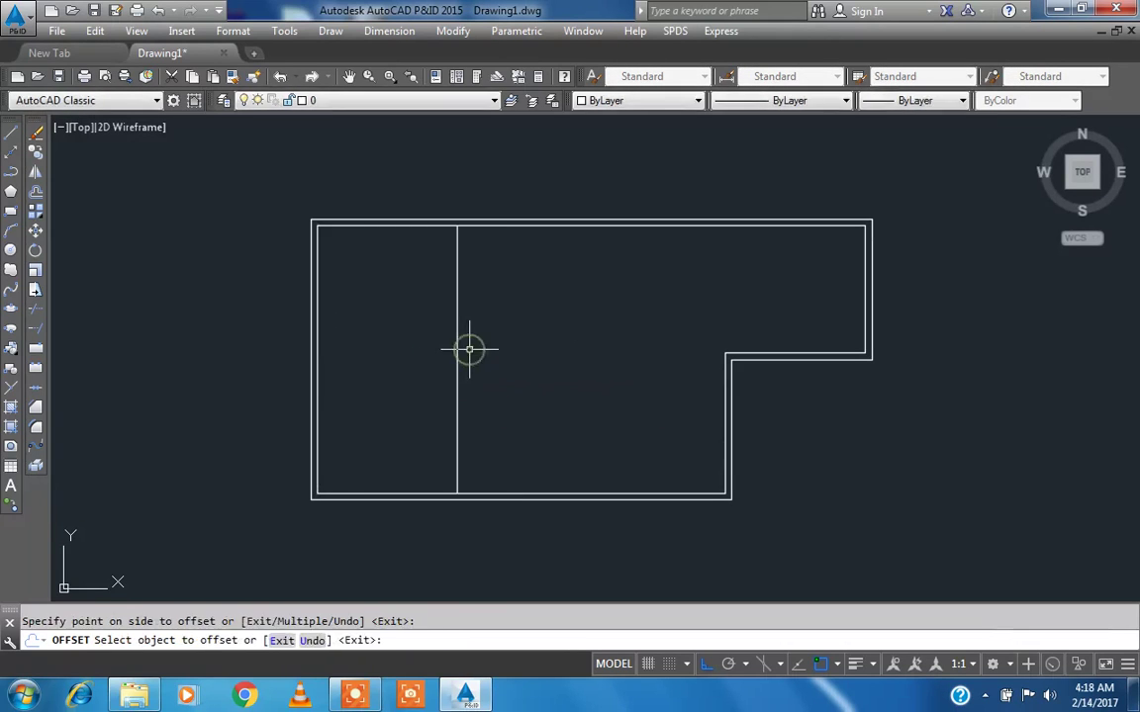
key("Escape")
- Offset the vertical partition line 0.23 to the right to form a double-line wall
key("Return")
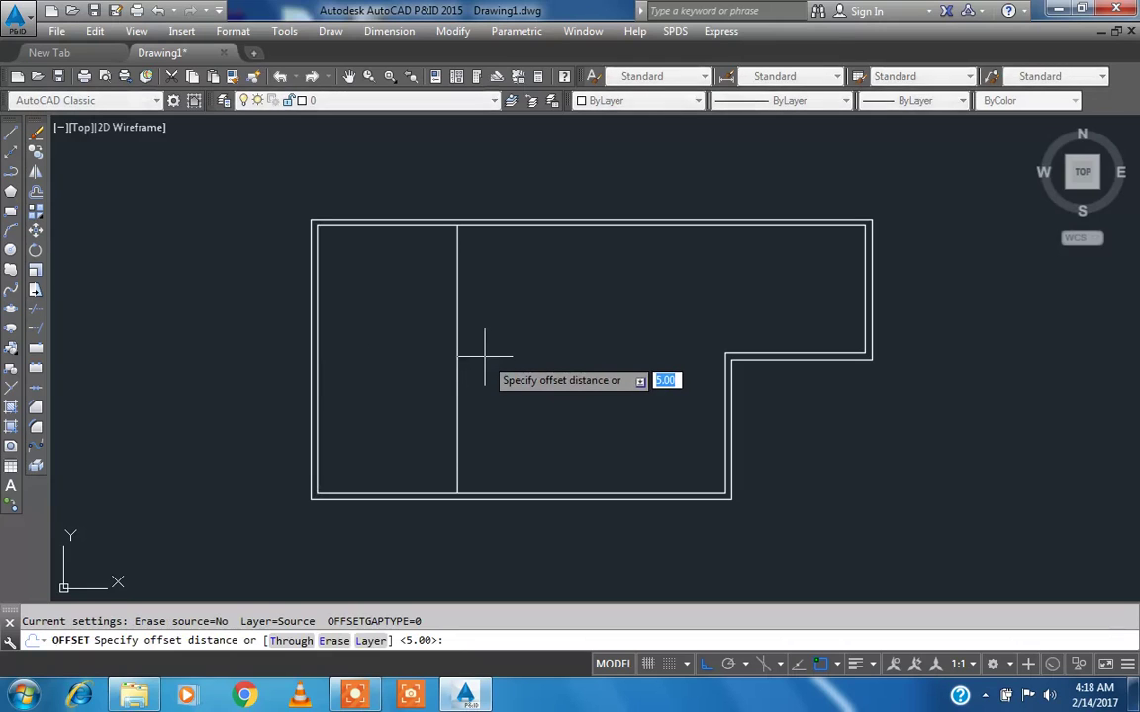
type(".23")
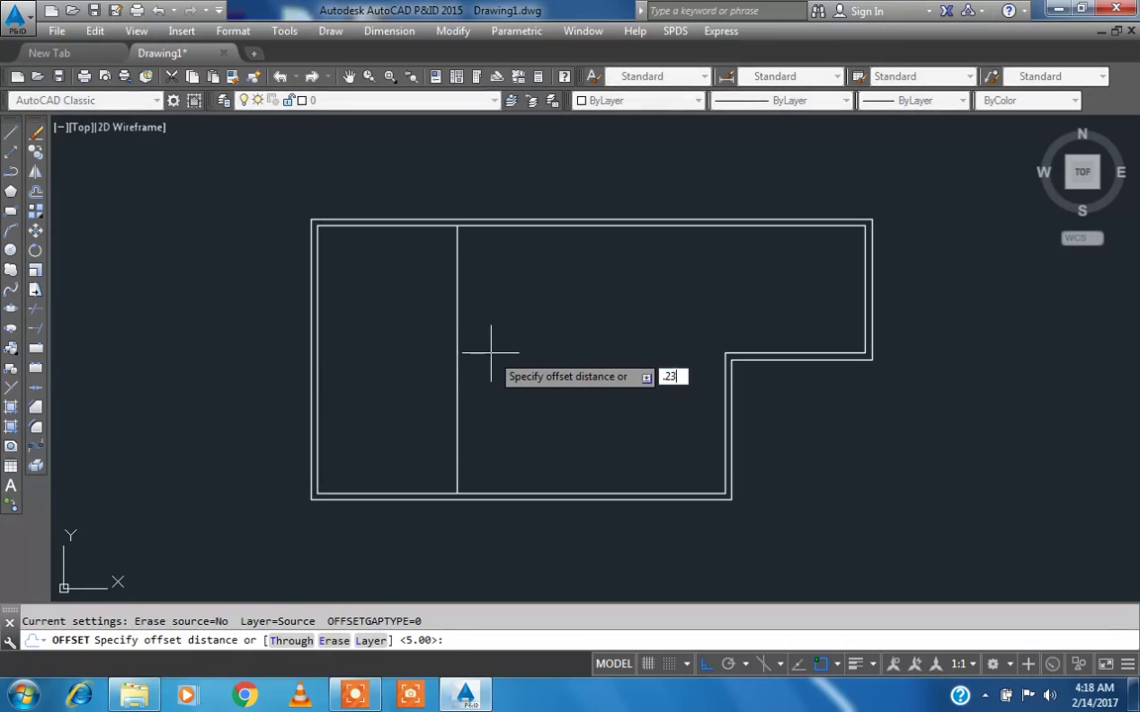
key("Return")
left_click(459, 302)
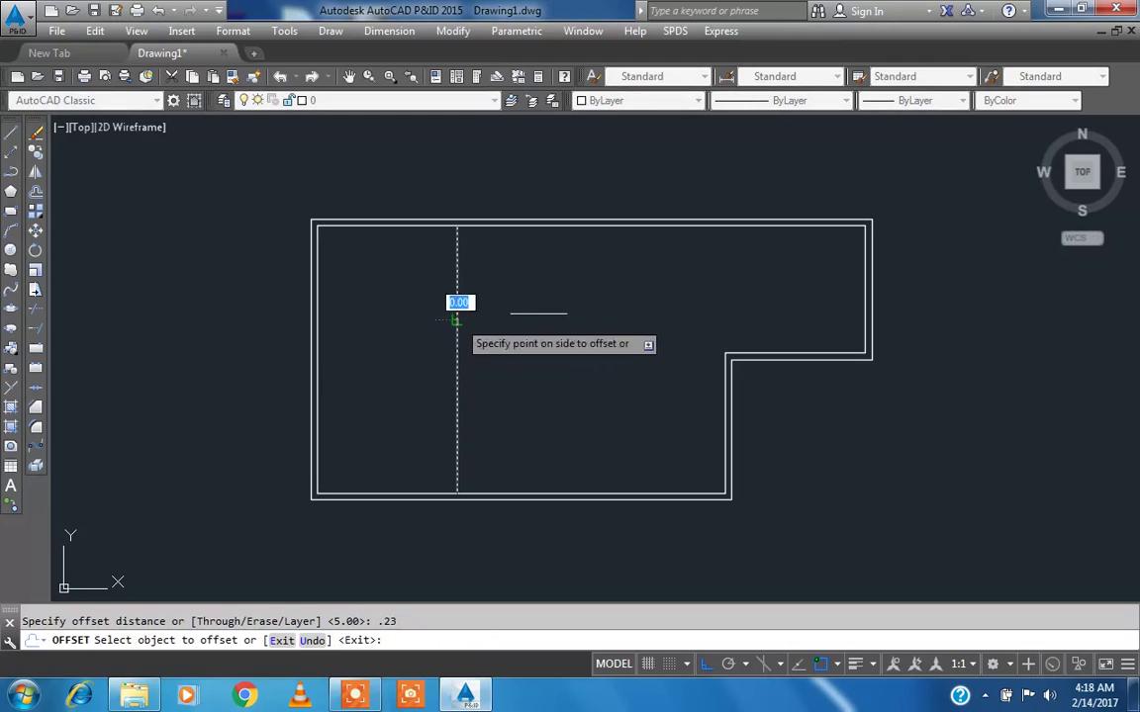
left_click(542, 312)
key("Escape")
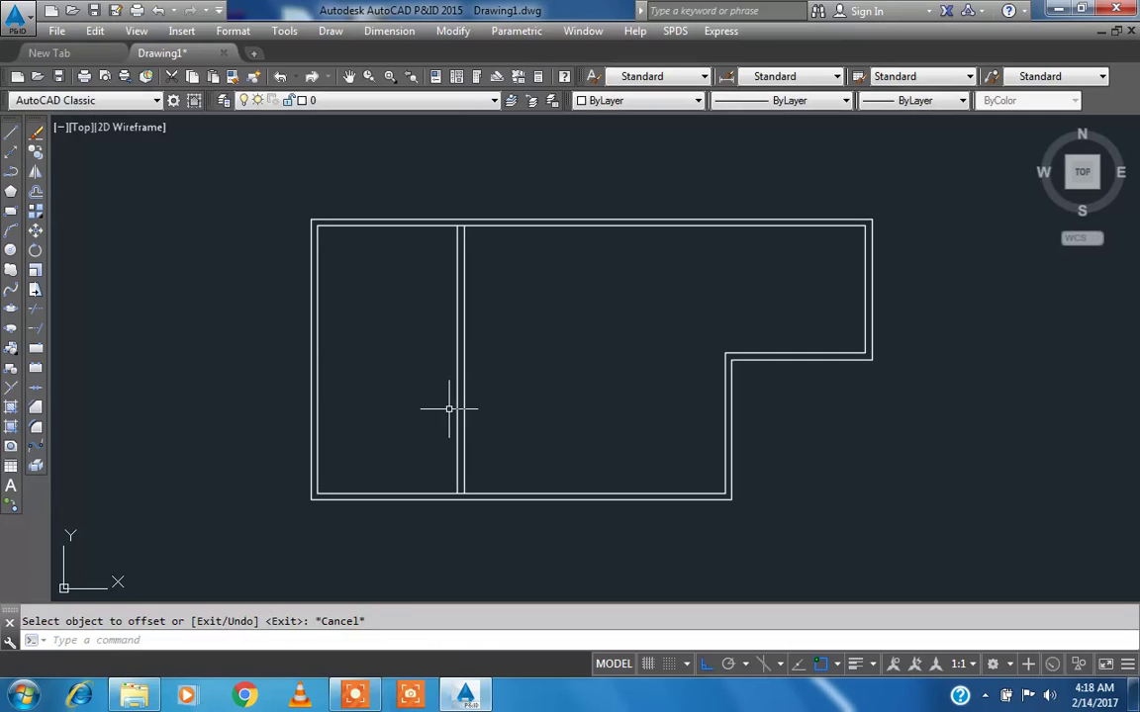
type("l")
key("Return")
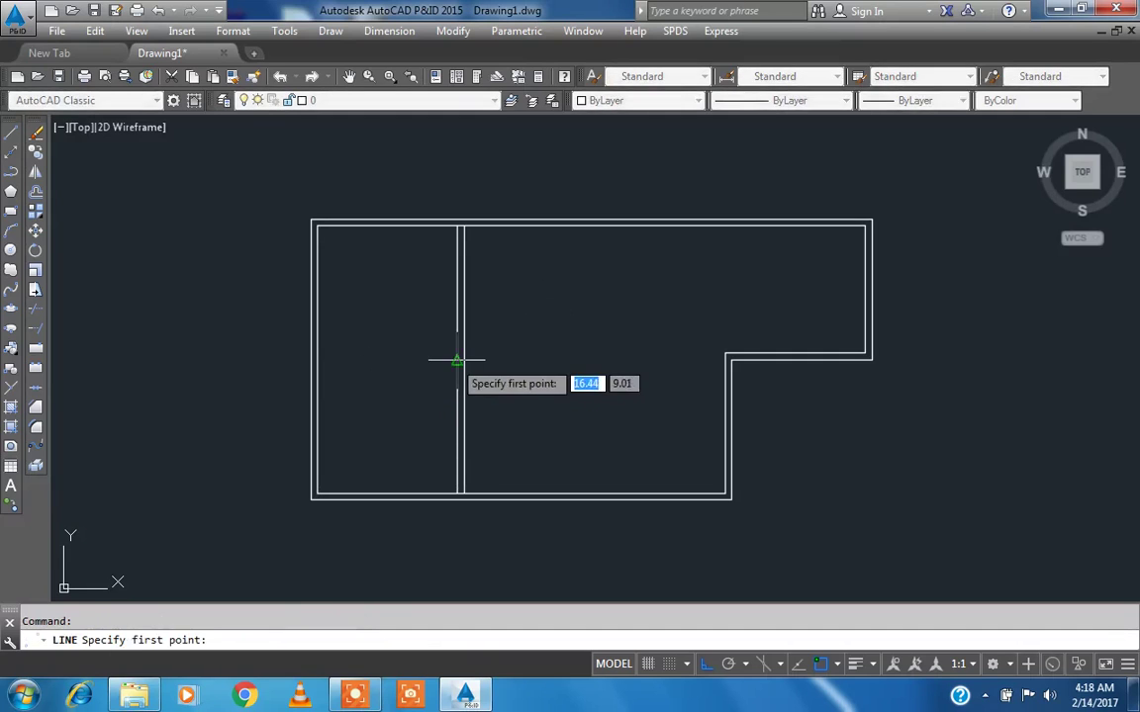
key("Escape")
- Offset the top wall's inner line 5 units downward as the first line of a horizontal partition
type("o")
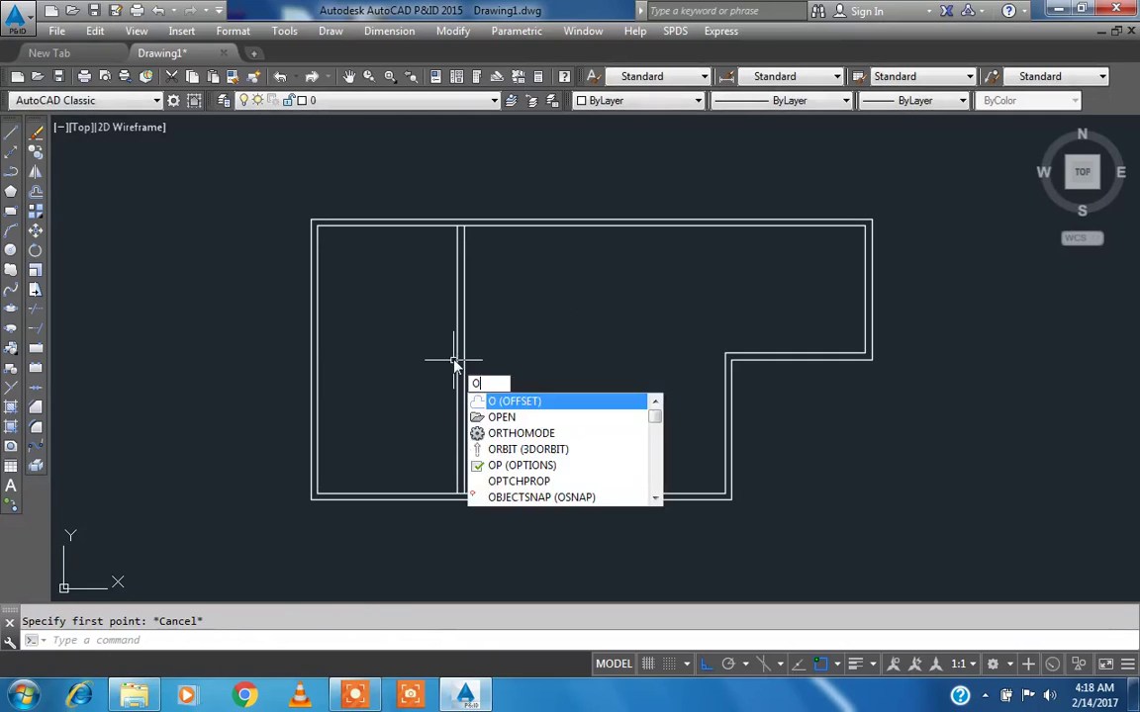
key("Return")
type("5")
key("Return")
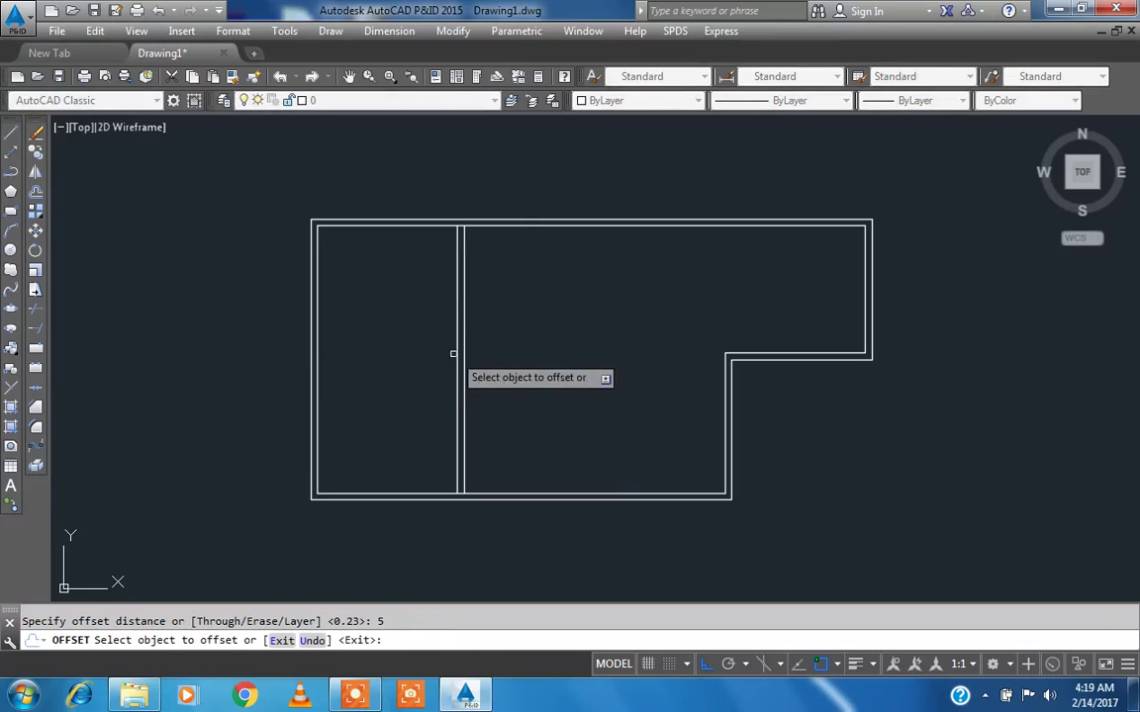
left_click(378, 225)
key("Escape")
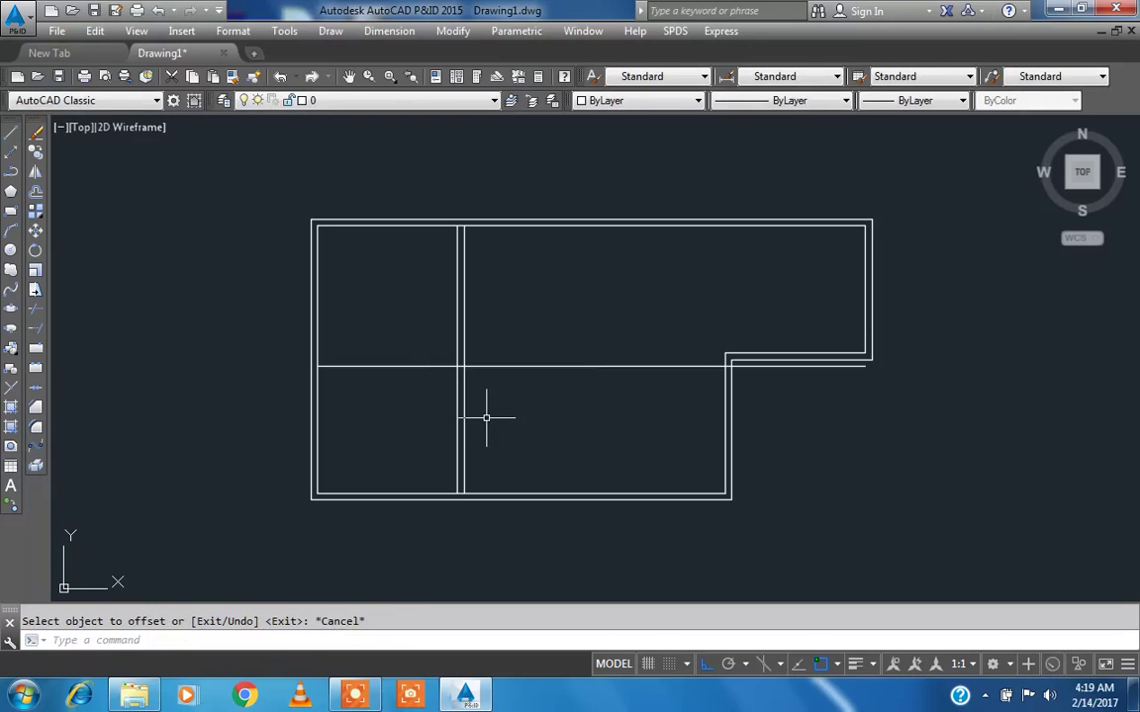
type("o")
key("Return")
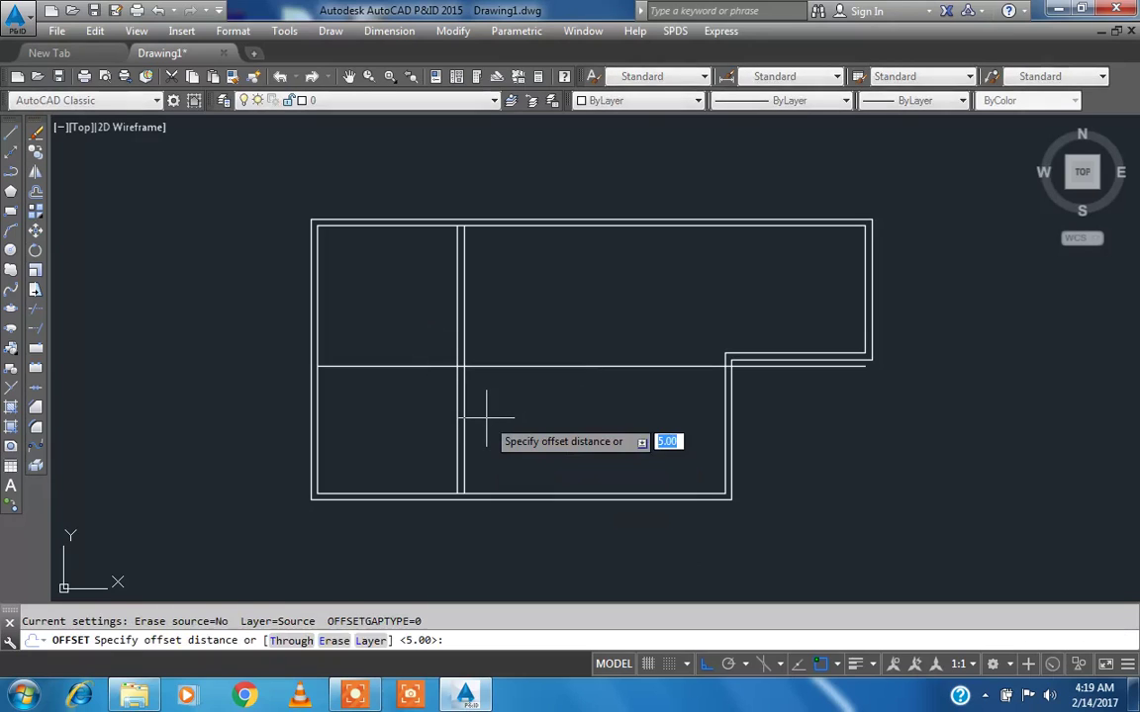
key("Return")
scroll(372, 358, "up", 2)
key("Escape")
- Offset the horizontal partition line upward, taking the distance from two points picked across the left wall's outer and inner lines
type("o")
key("Return")
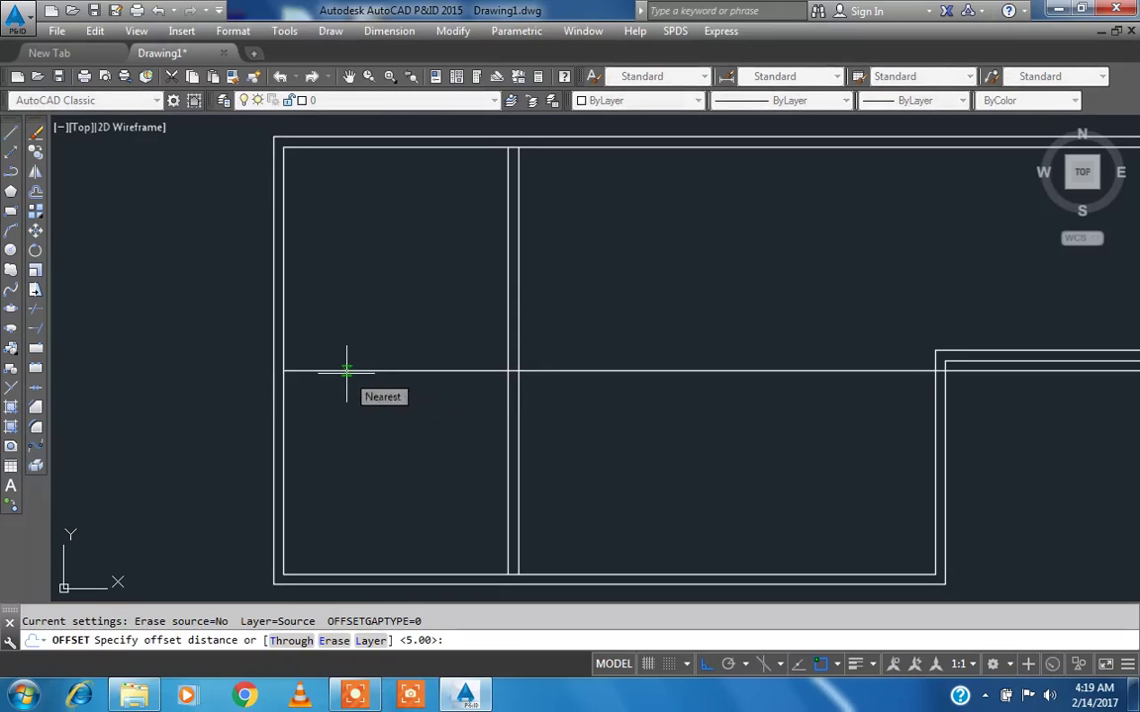
scroll(273, 336, "up", 2)
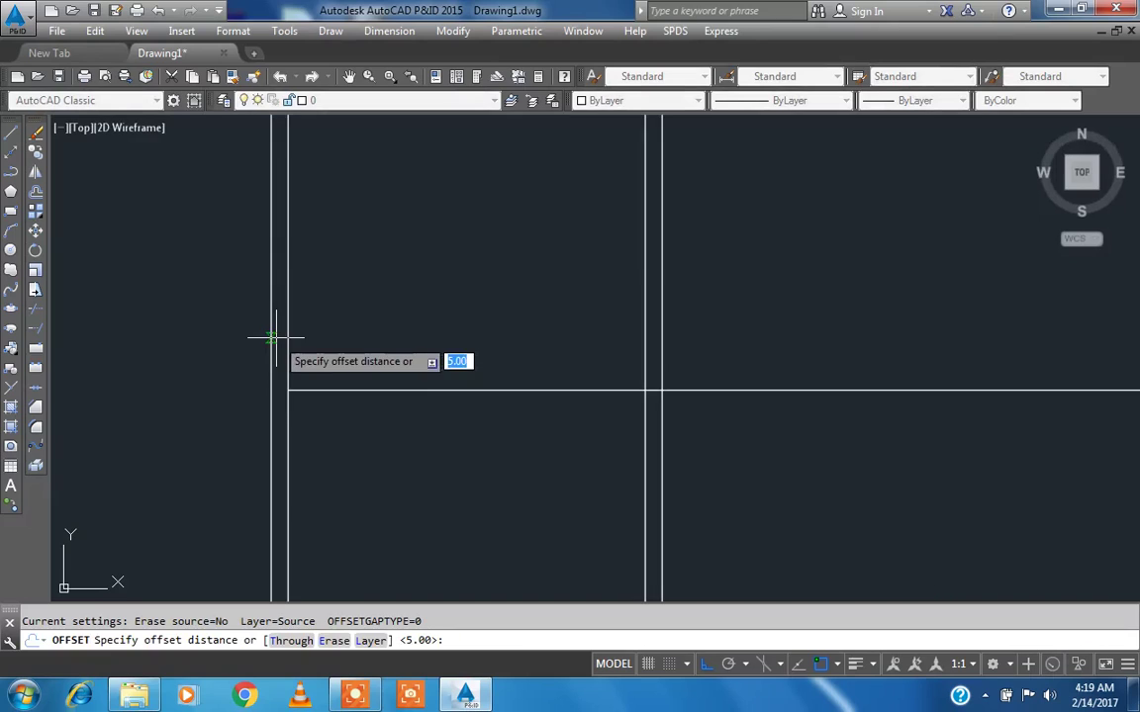
scroll(269, 326, "up", 4)
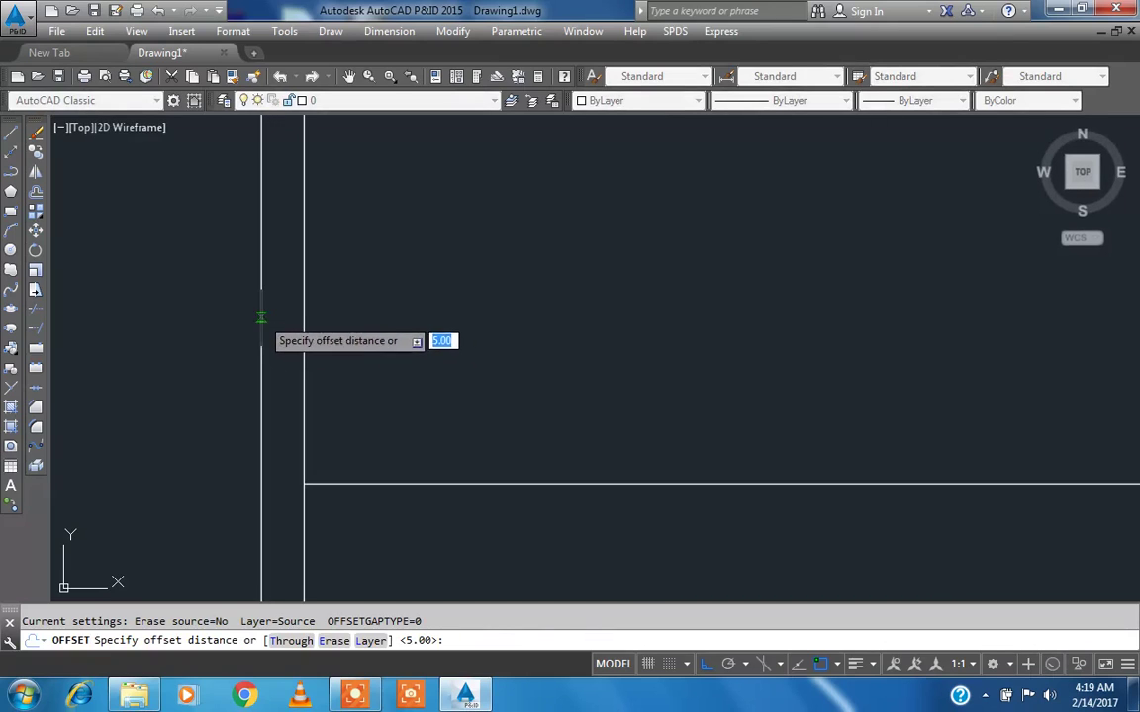
left_click(262, 317)
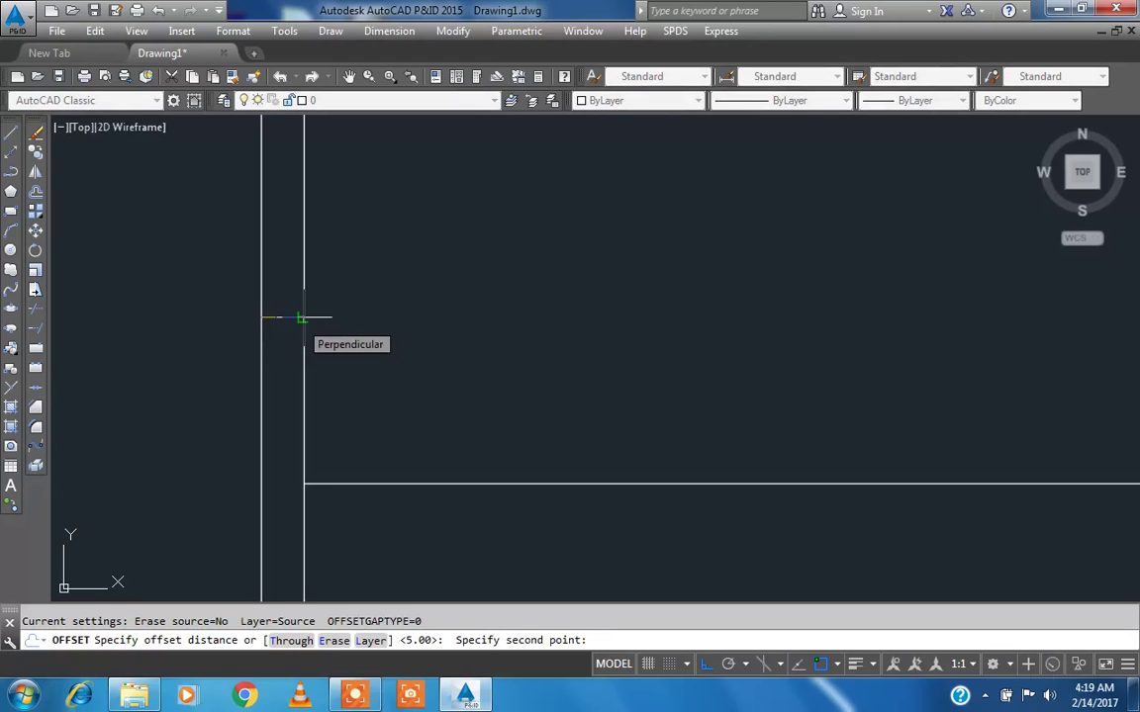
left_click(301, 317)
scroll(298, 323, "down", 4)
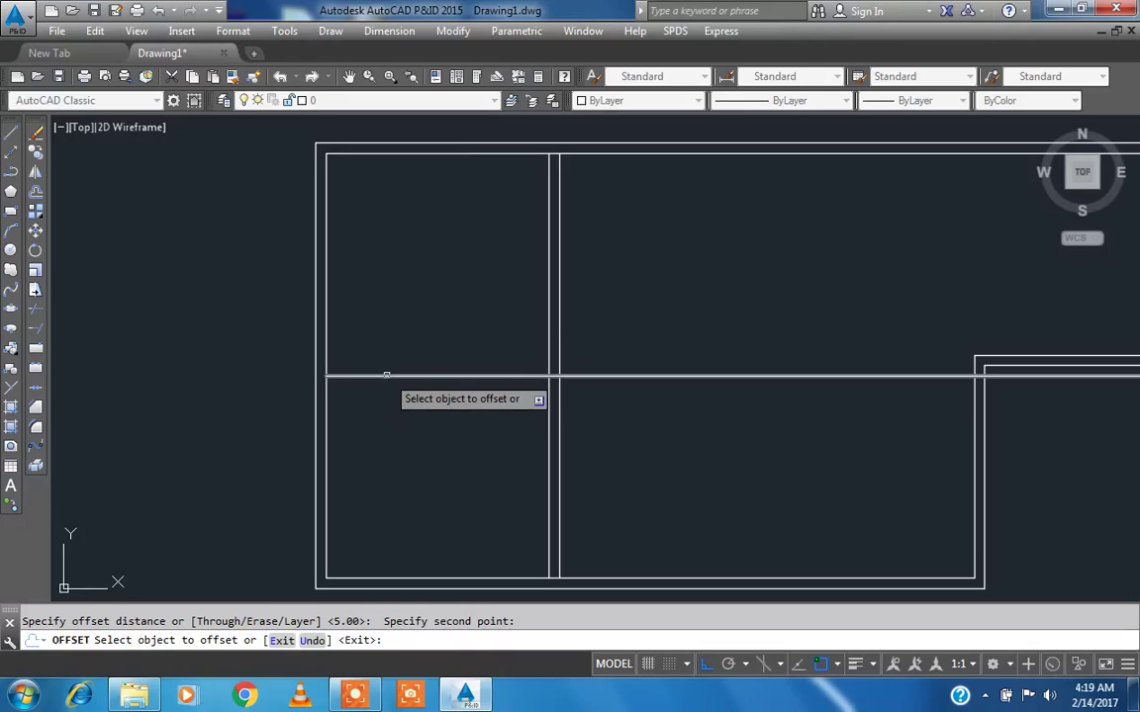
left_click(386, 375)
left_click(392, 327)
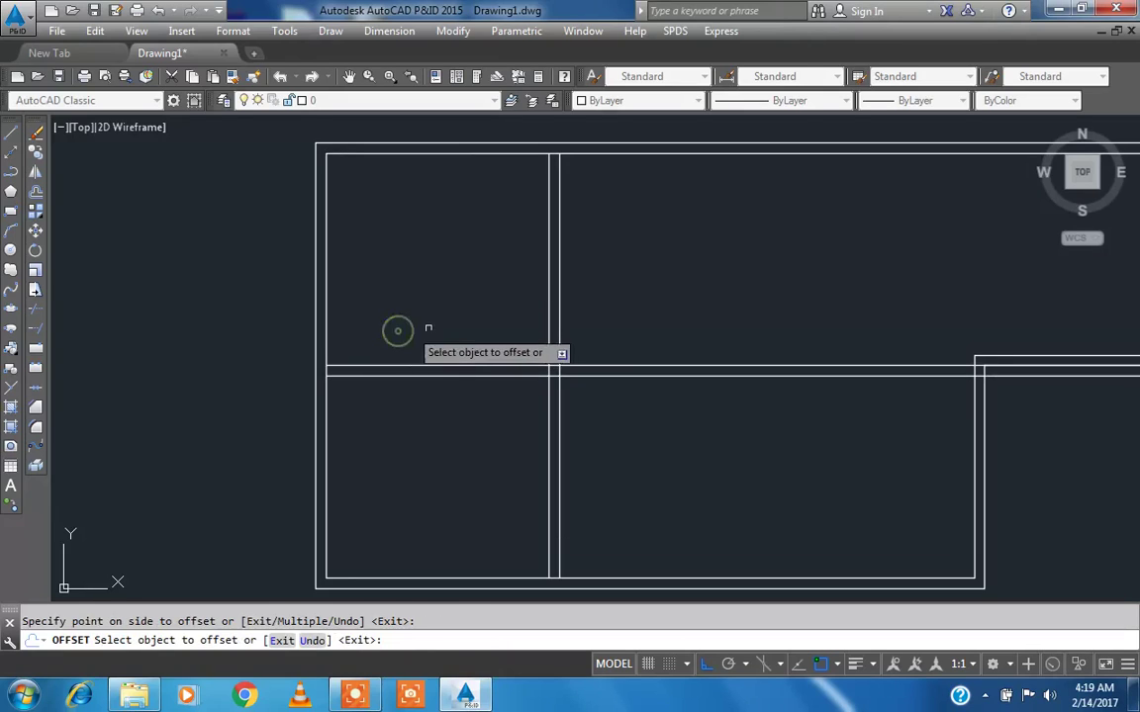
key("Escape")
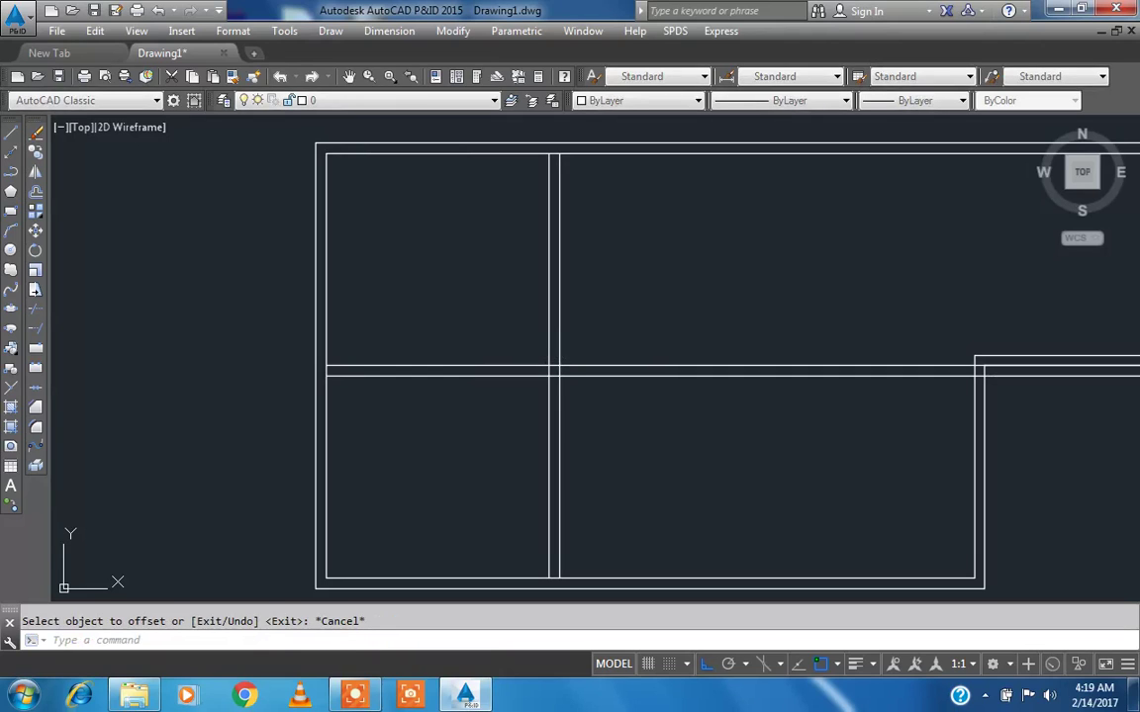
- Trim the horizontal partition's two lines between the vertical partition and the step's wall, using all objects as cutting edges
type("tr")
key("Return")
key("Return")
scroll(569, 349, "down", 4)
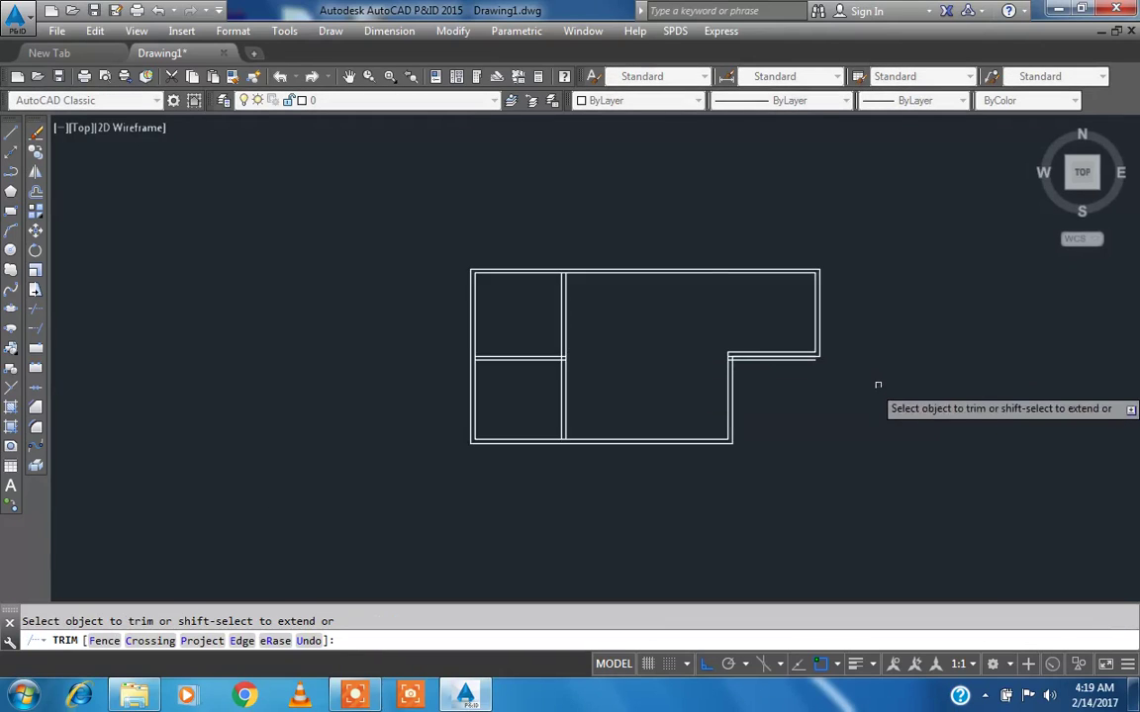
scroll(672, 325, "up", 6)
key("Escape")
left_click(586, 320)
left_click(548, 340)
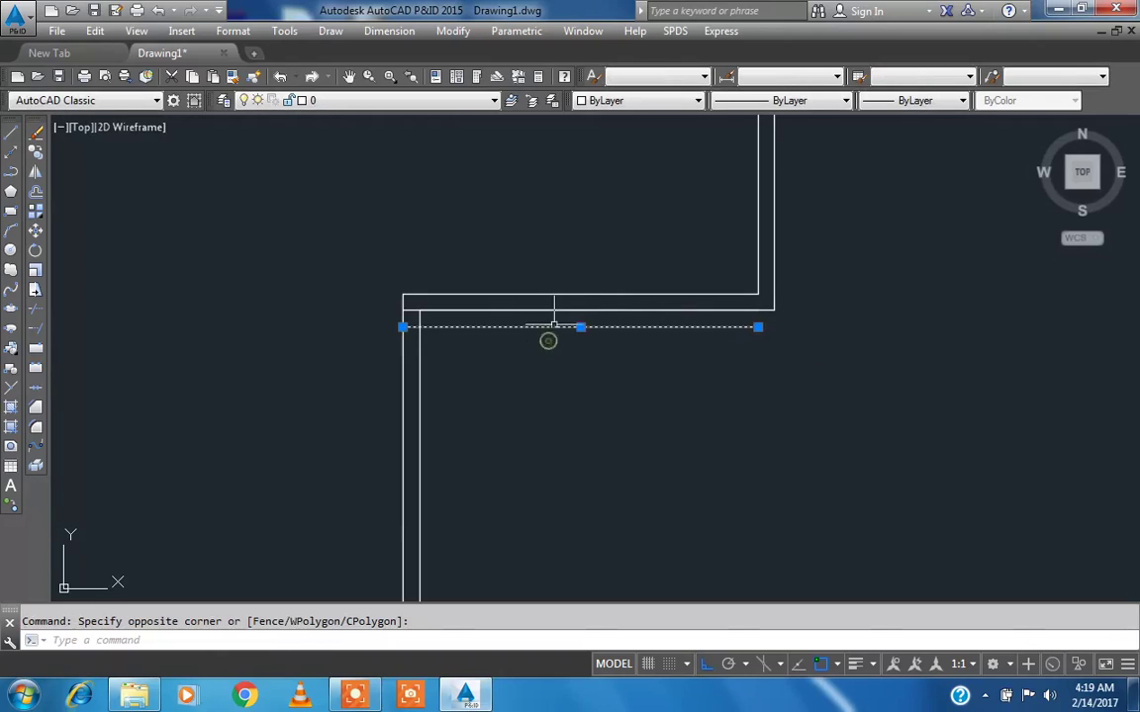
left_click(563, 310)
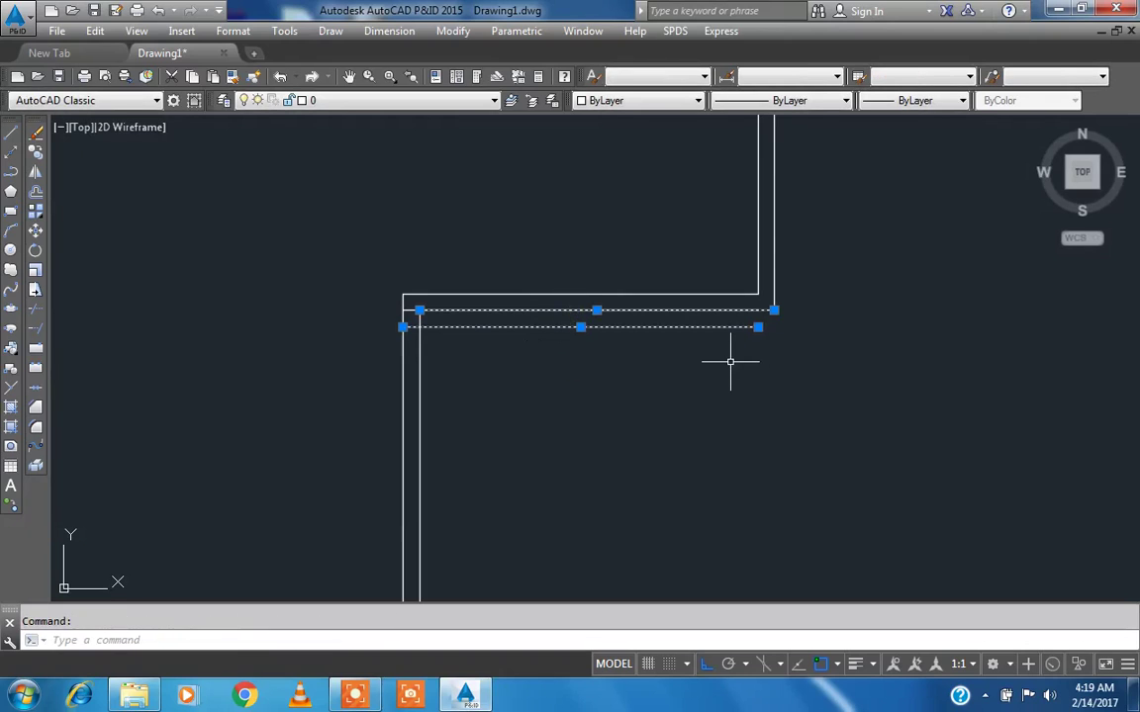
key("Escape")
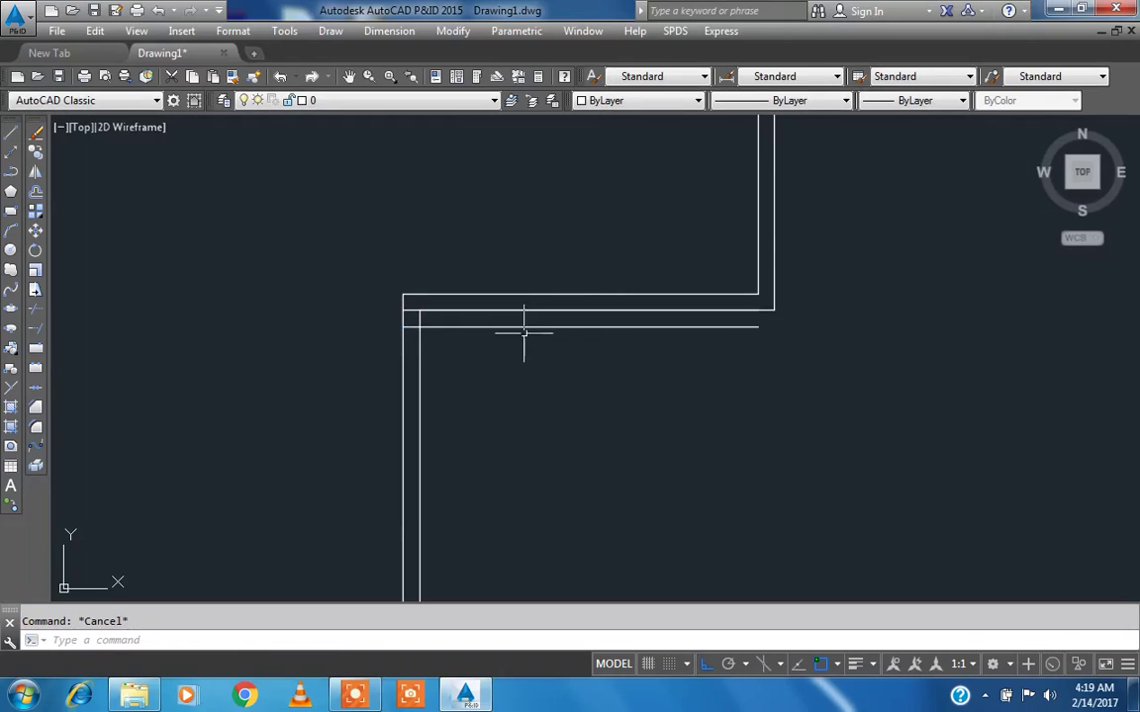
- Delete the two leftover pieces of the horizontal partition lines at the step
left_click(459, 322)
left_click(442, 342)
scroll(414, 316, "up", 5)
left_click(410, 307)
left_click(399, 296)
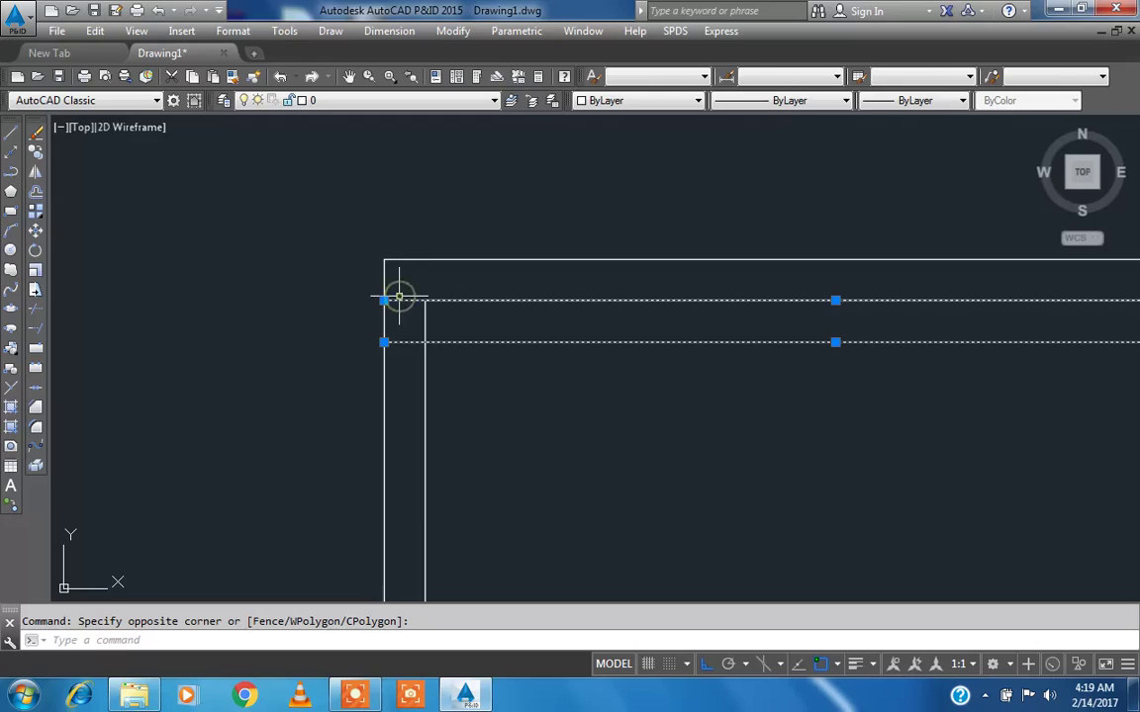
left_click(399, 297)
scroll(530, 275, "down", 10)
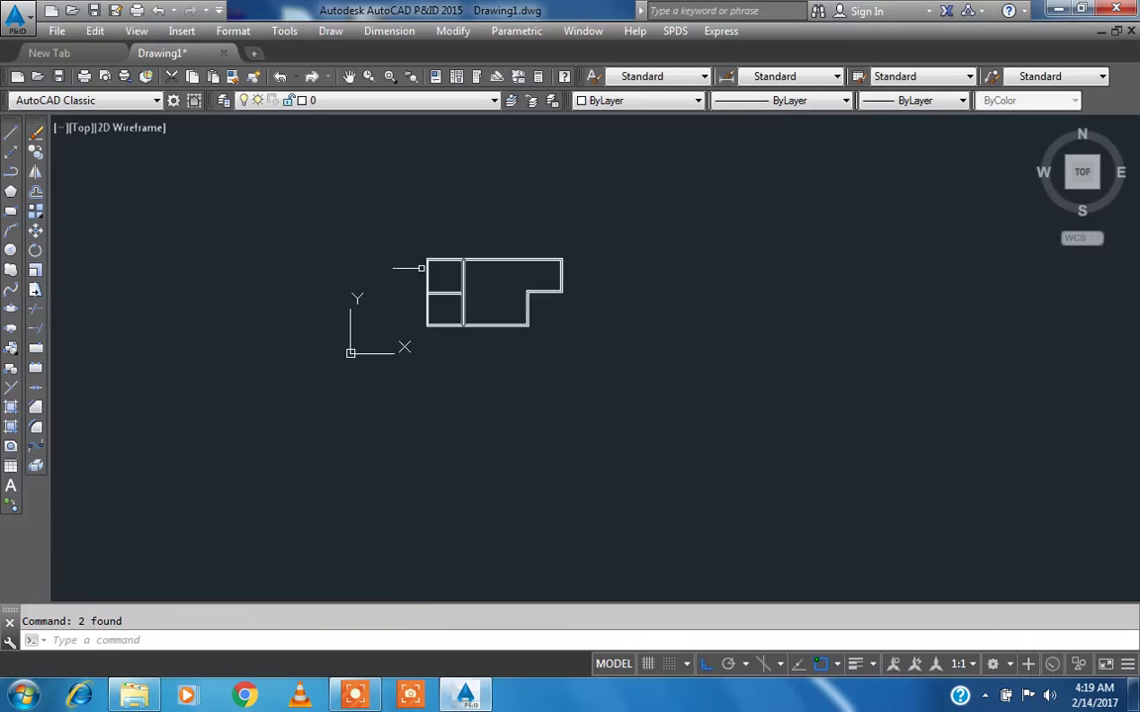
left_click(366, 698)
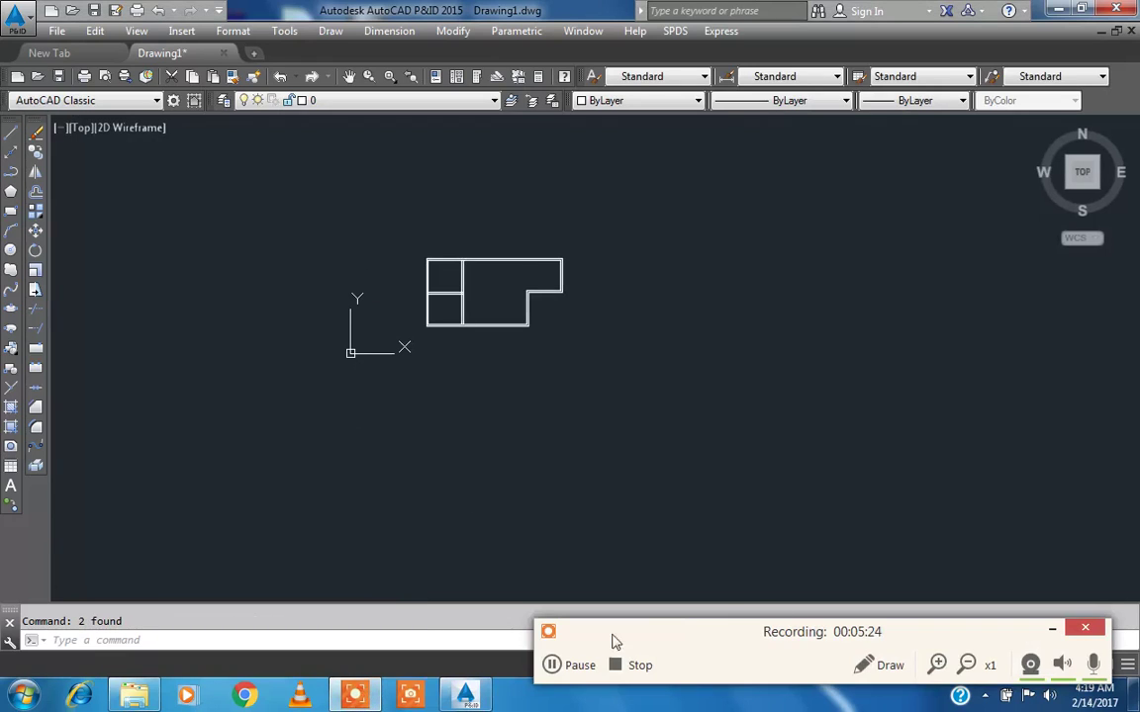
left_click(574, 666)
left_click(1051, 630)
- Trim the crossing line segments where the horizontal partition meets the vertical partition, leaving an open T-junction
scroll(478, 285, "up", 8)
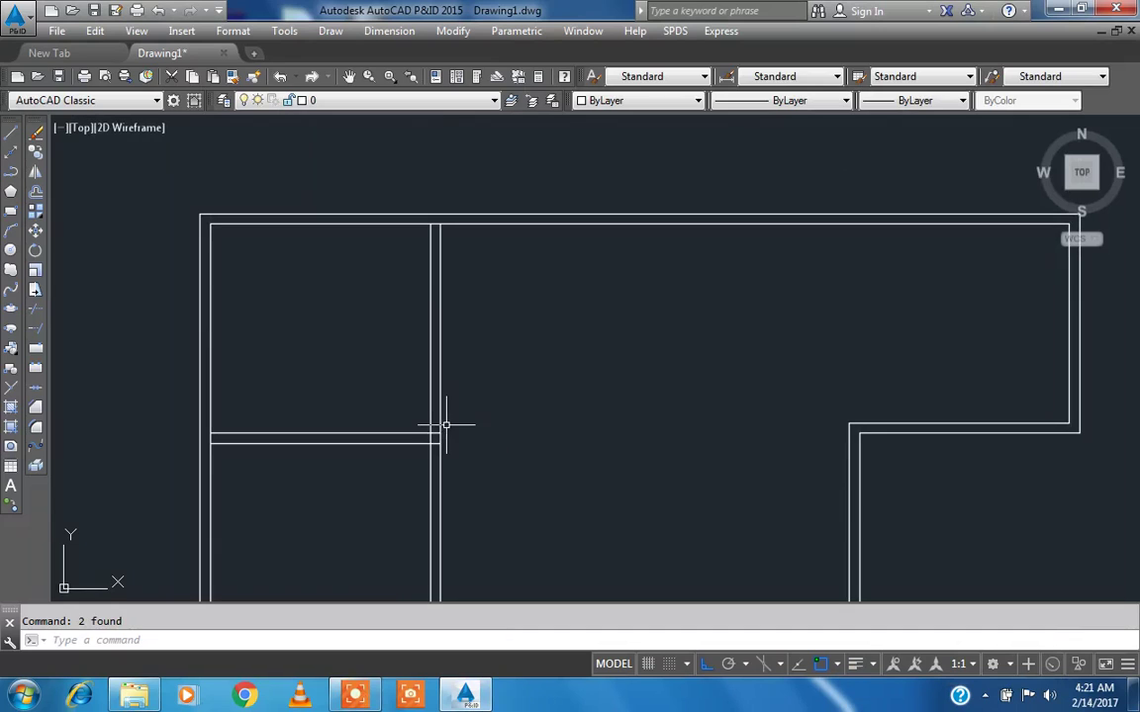
right_click(438, 420)
scroll(402, 452, "up", 5)
right_click(532, 414)
left_click(526, 436)
left_click(507, 366)
left_click(515, 395)
left_click(478, 386)
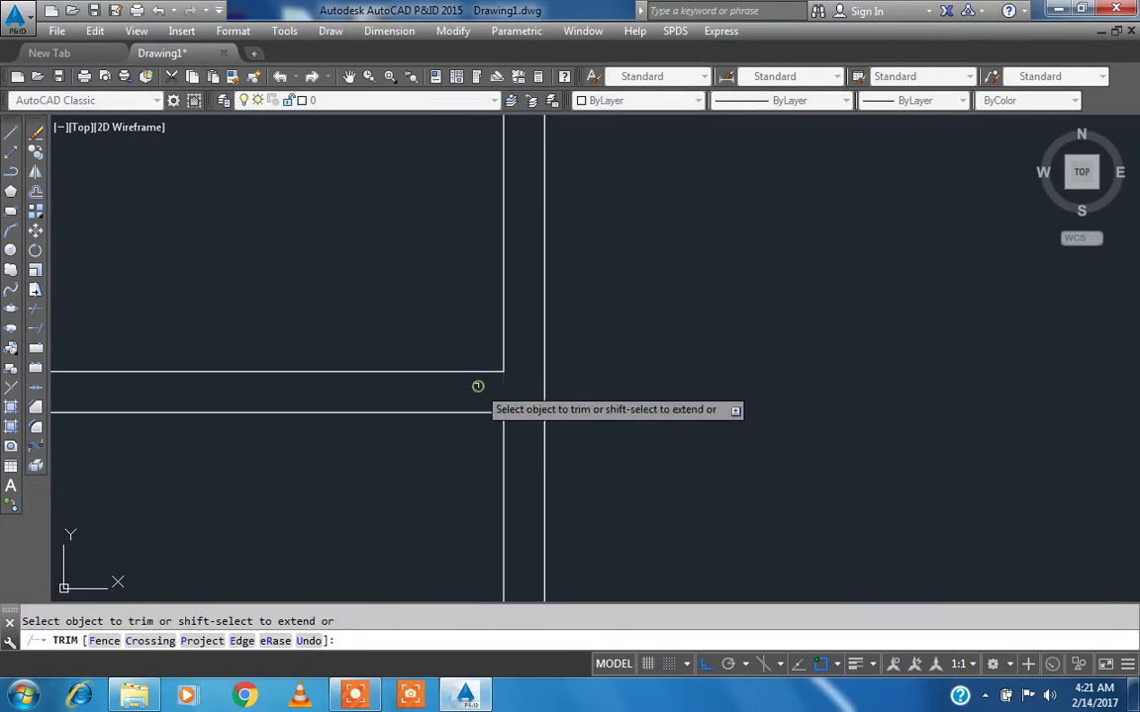
- Trim the left wall's inner line between the two horizontal partition lines, leaving an open T-junction there
scroll(478, 386, "down", 6)
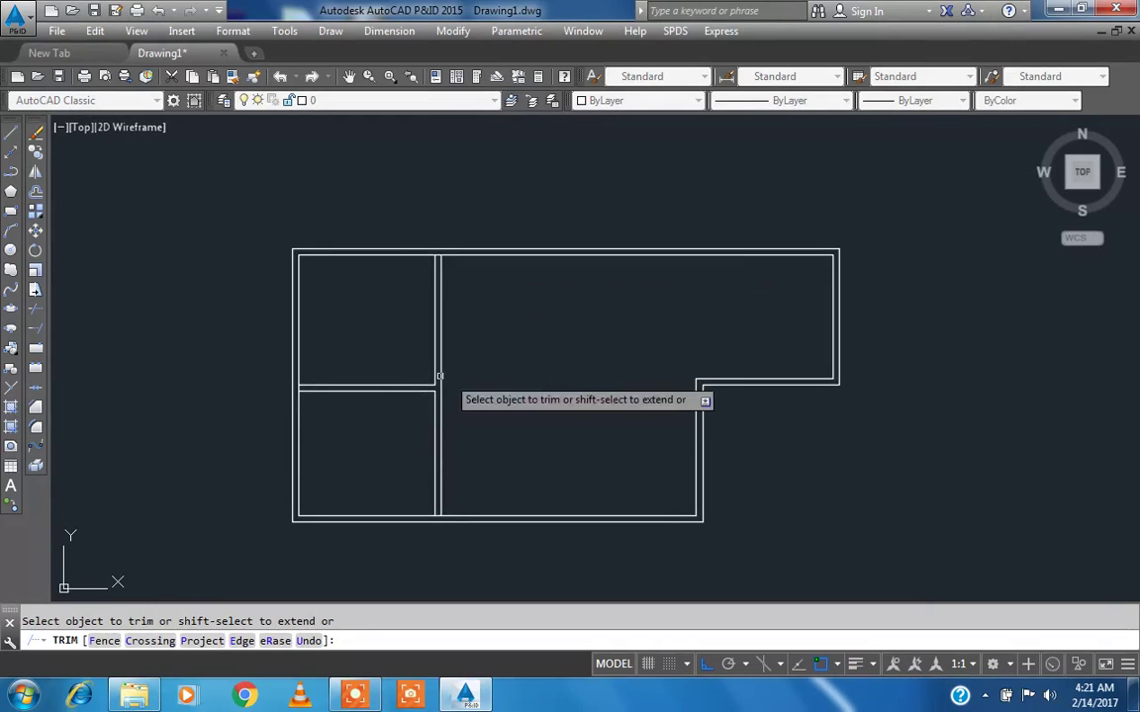
scroll(293, 387, "up", 8)
left_click(336, 396)
left_click(289, 394)
scroll(290, 393, "down", 6)
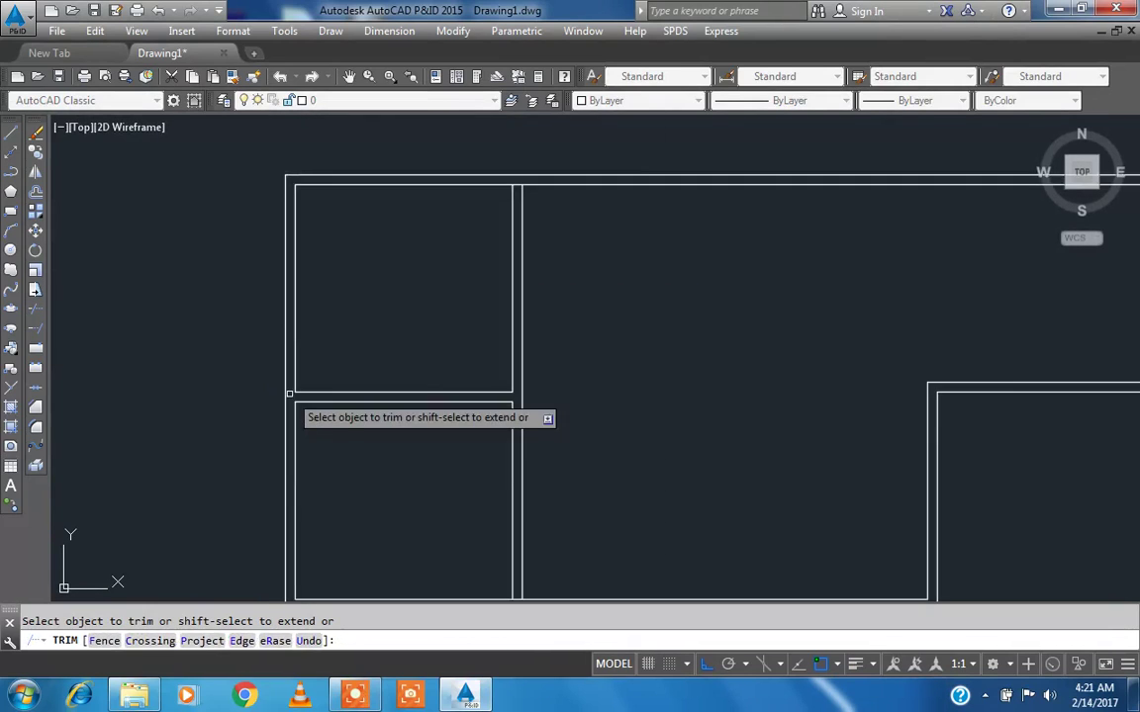
scroll(290, 394, "down", 6)
middle_click_drag(342, 413, 336, 416)
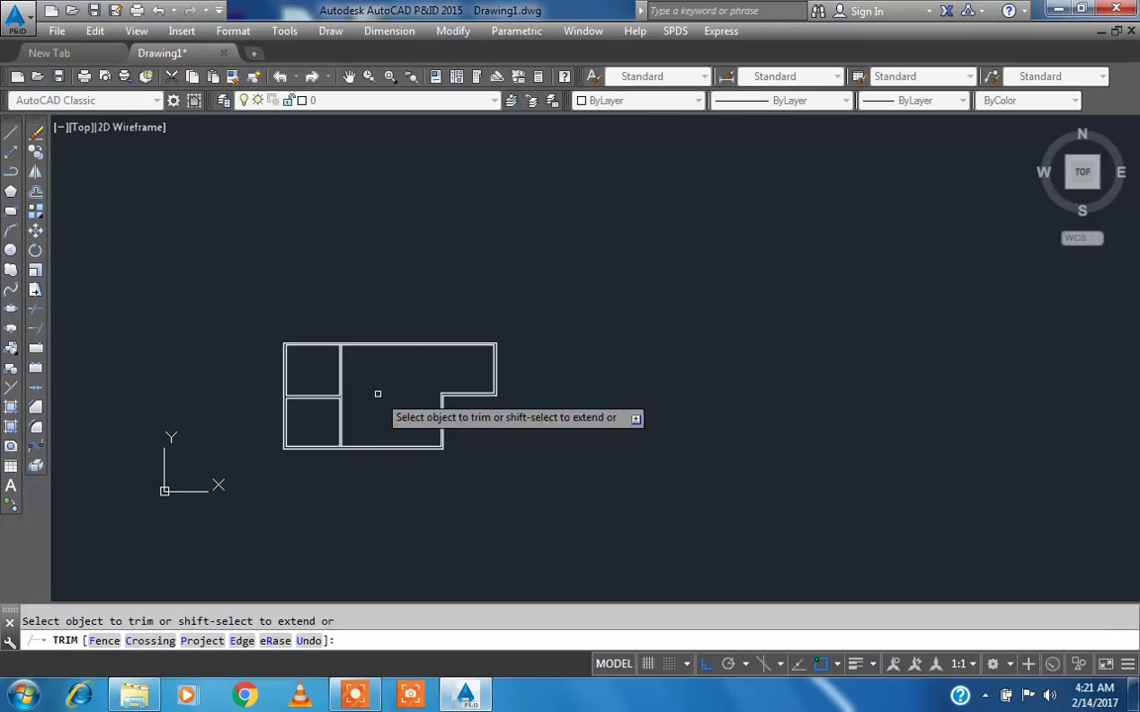
key("Escape")
scroll(293, 394, "up", 4)
middle_click_drag(372, 419, 349, 416)
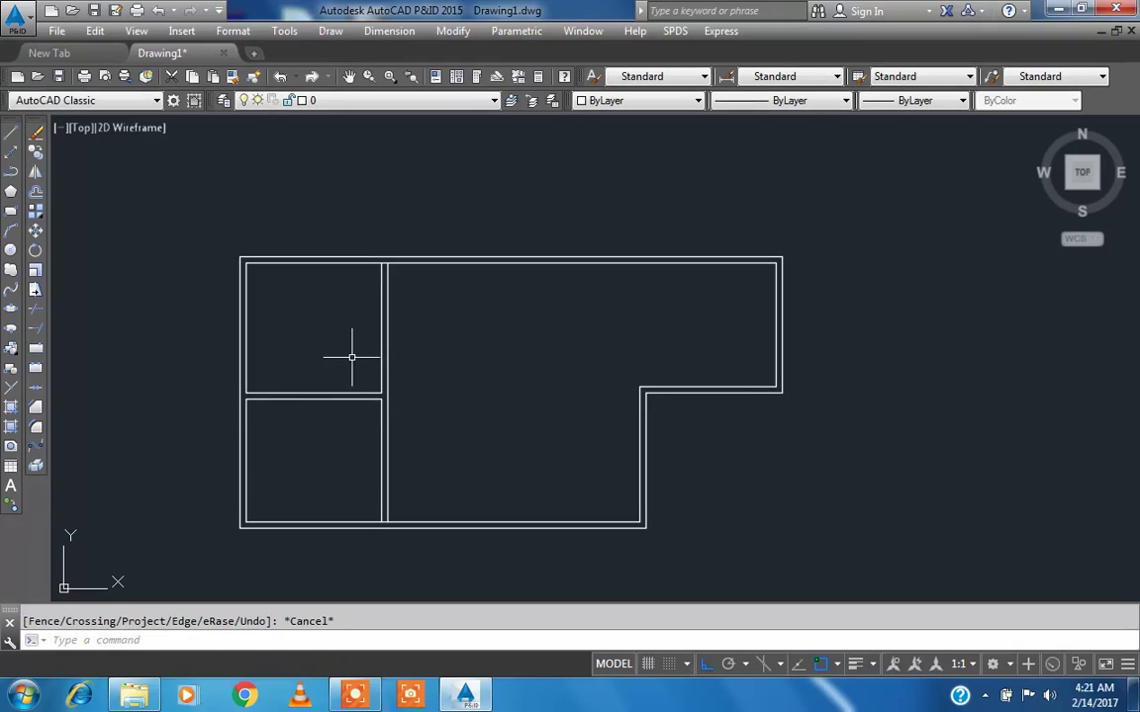
key("Escape")
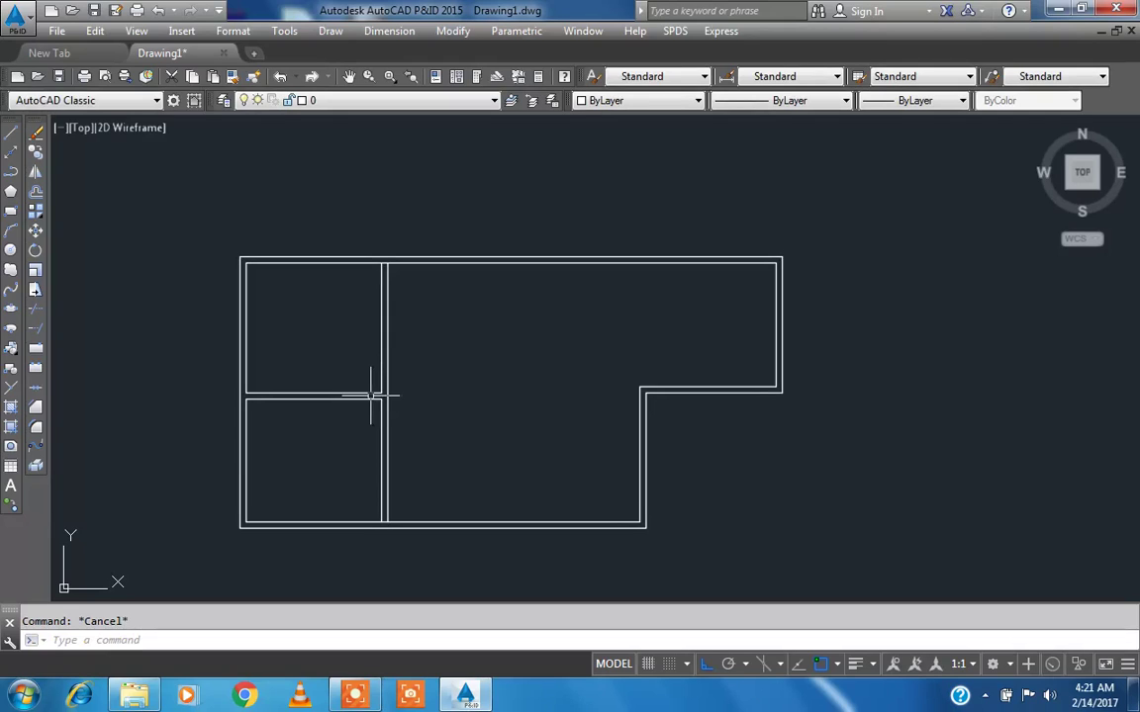
- Join the two collinear pieces of the vertical partition's left line into one line across the horizontal partition's end
key("Return")
scroll(375, 395, "up", 5)
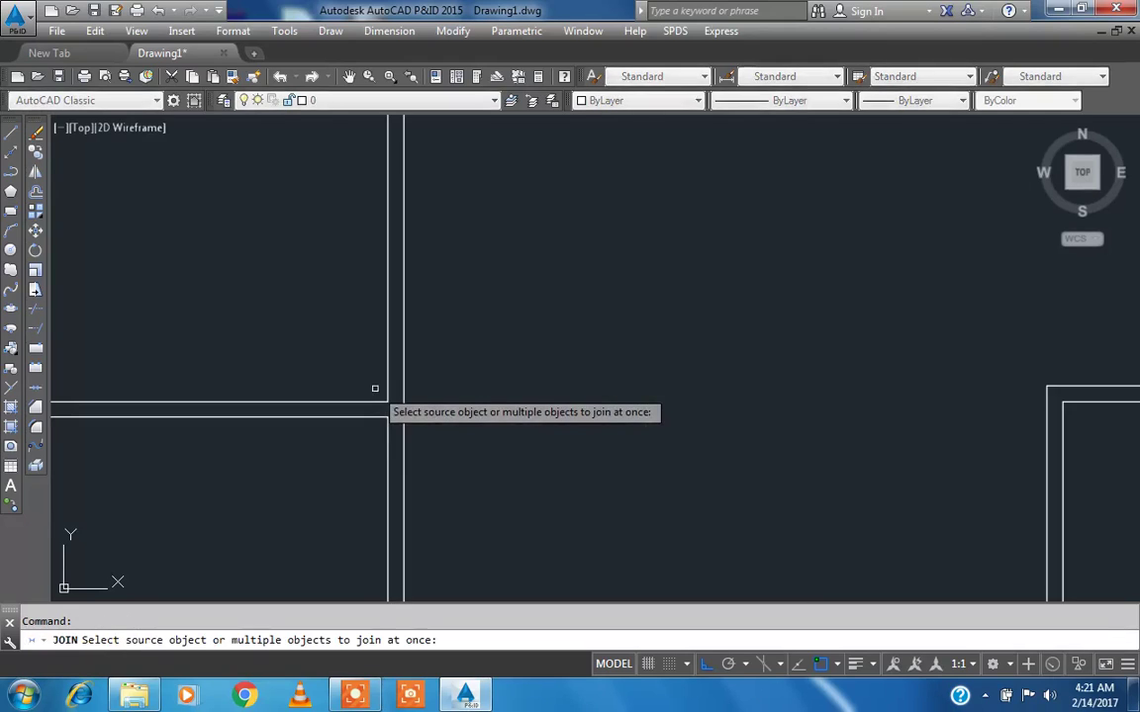
left_click(387, 393)
left_click(386, 433)
key("Return")
scroll(461, 396, "down", 5)
middle_click_drag(461, 403, 432, 405)
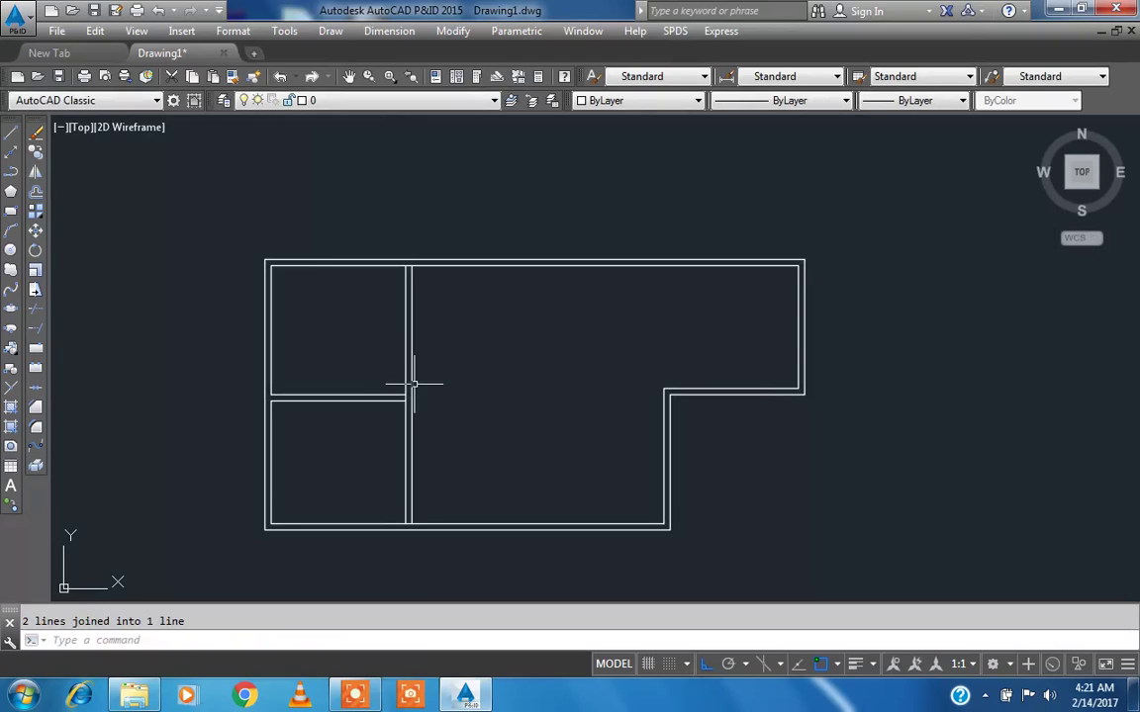
- Draw a horizontal helper line across the upper-left room, just below the top wall, from the left wall to the vertical partition
scroll(425, 470, "down", 2)
middle_click_drag(424, 471, 437, 438)
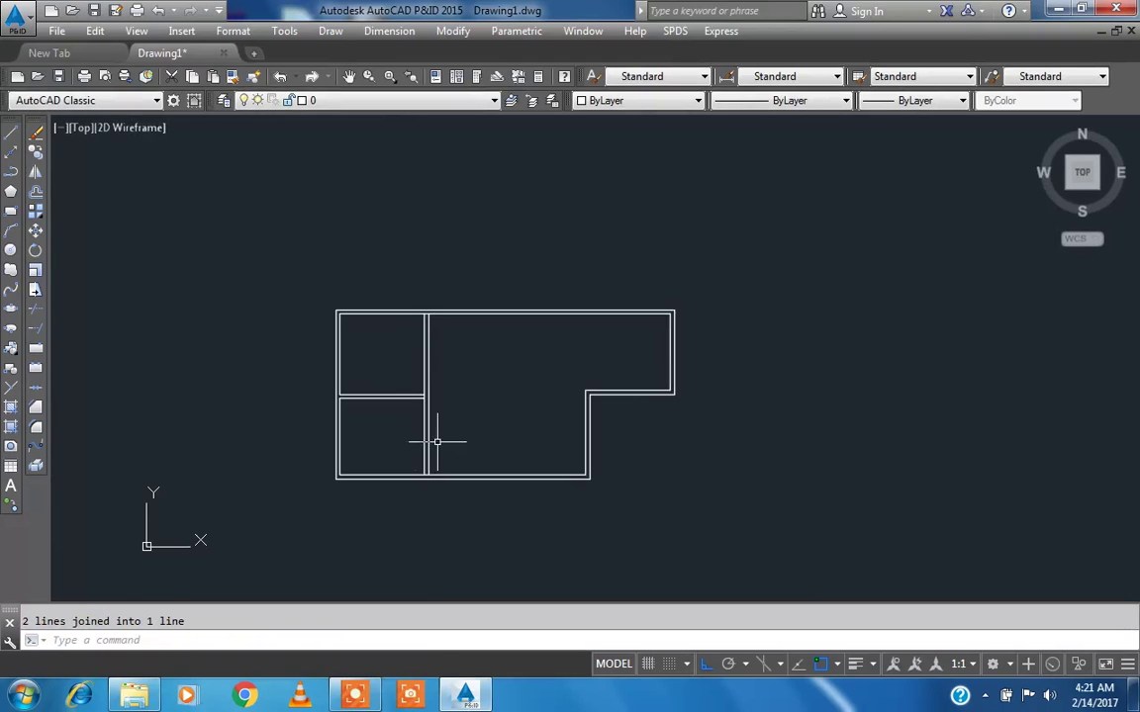
scroll(416, 442, "up", 2)
middle_click_drag(330, 321, 359, 339)
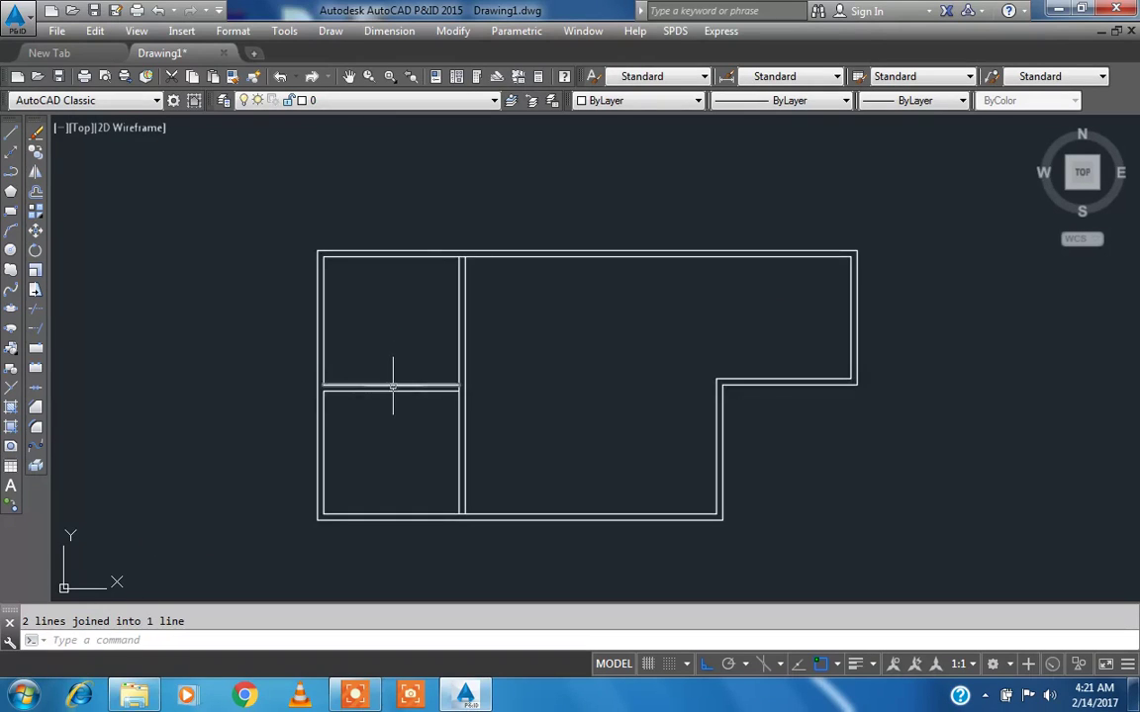
scroll(353, 252, "up", 4)
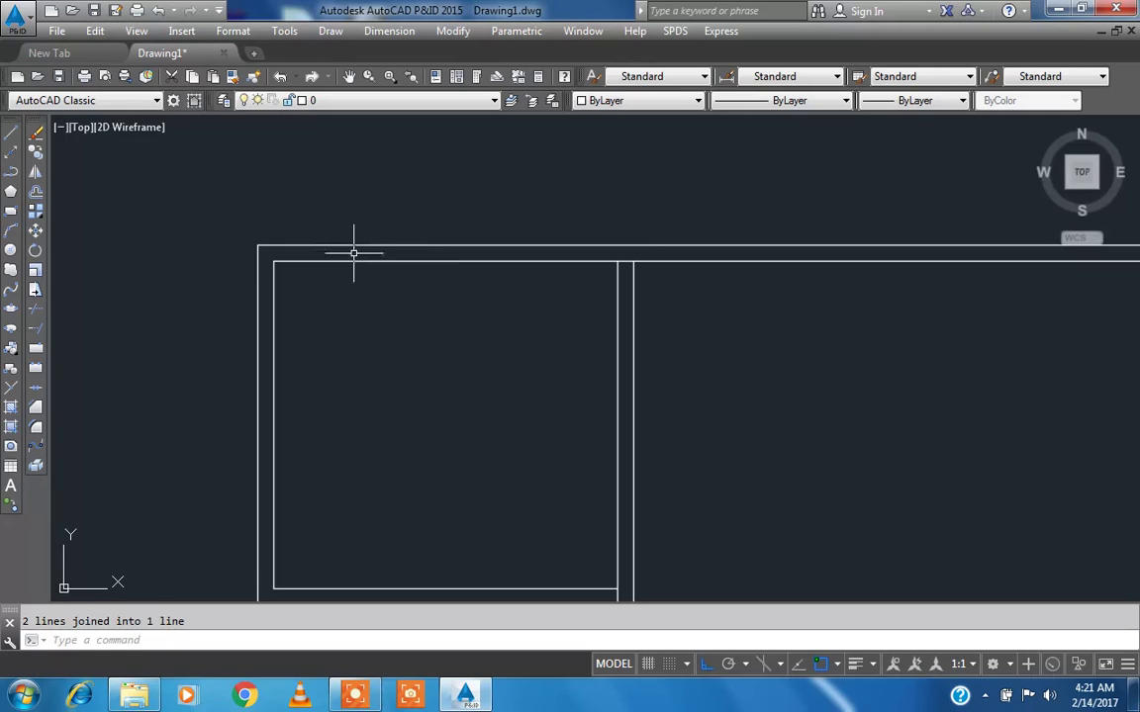
left_click(11, 134)
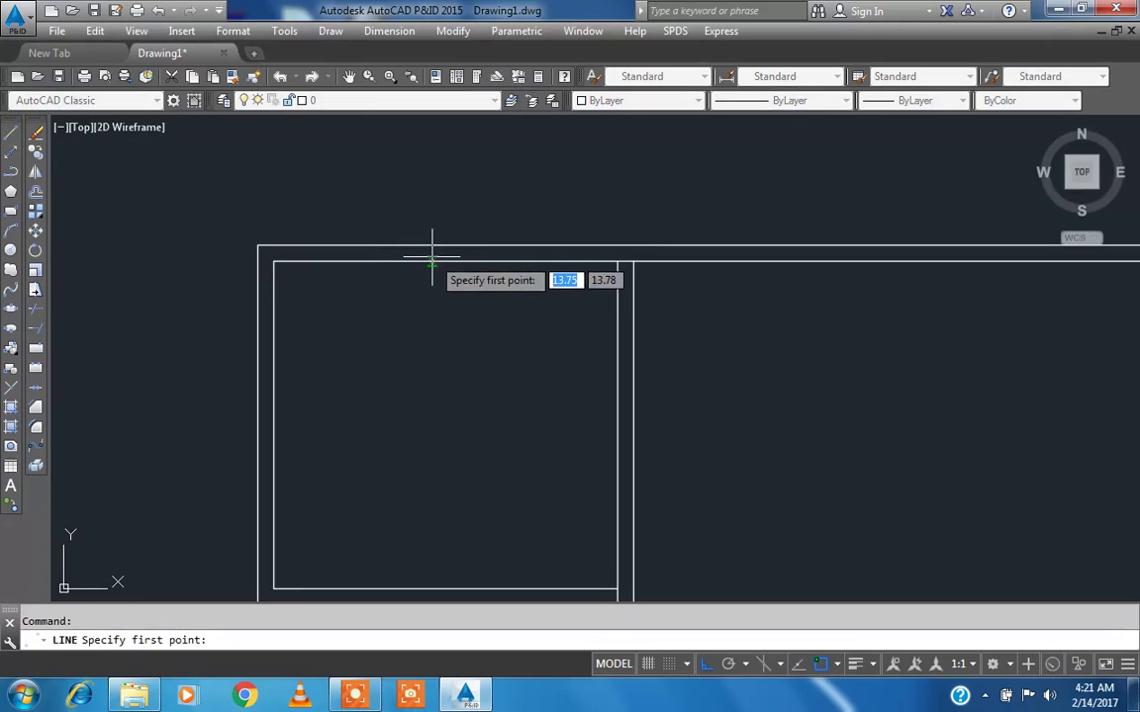
scroll(403, 257, "down", 2)
scroll(400, 257, "down", 2)
scroll(338, 254, "up", 1)
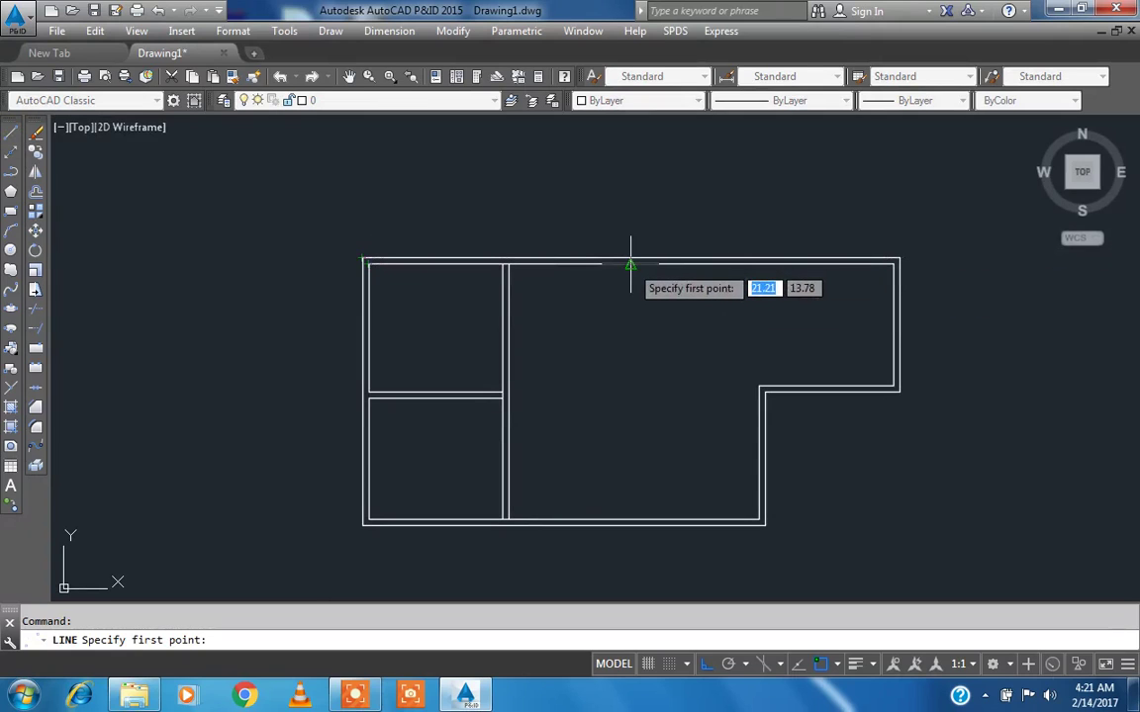
scroll(437, 272, "up", 2)
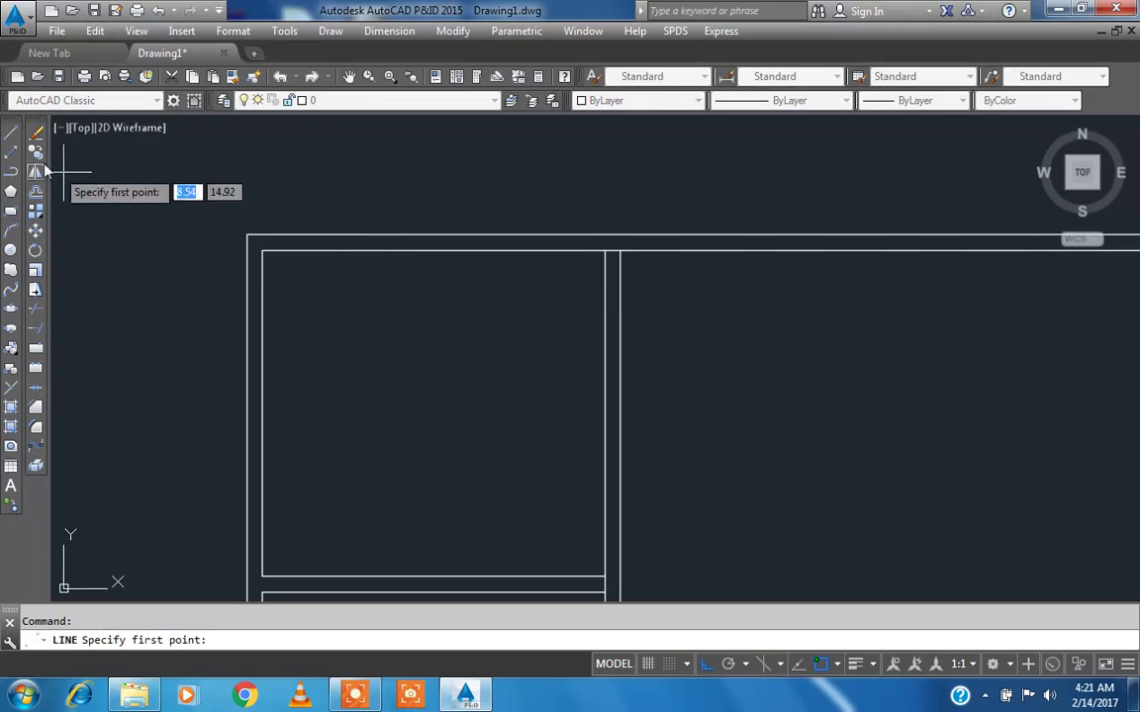
left_click(259, 279)
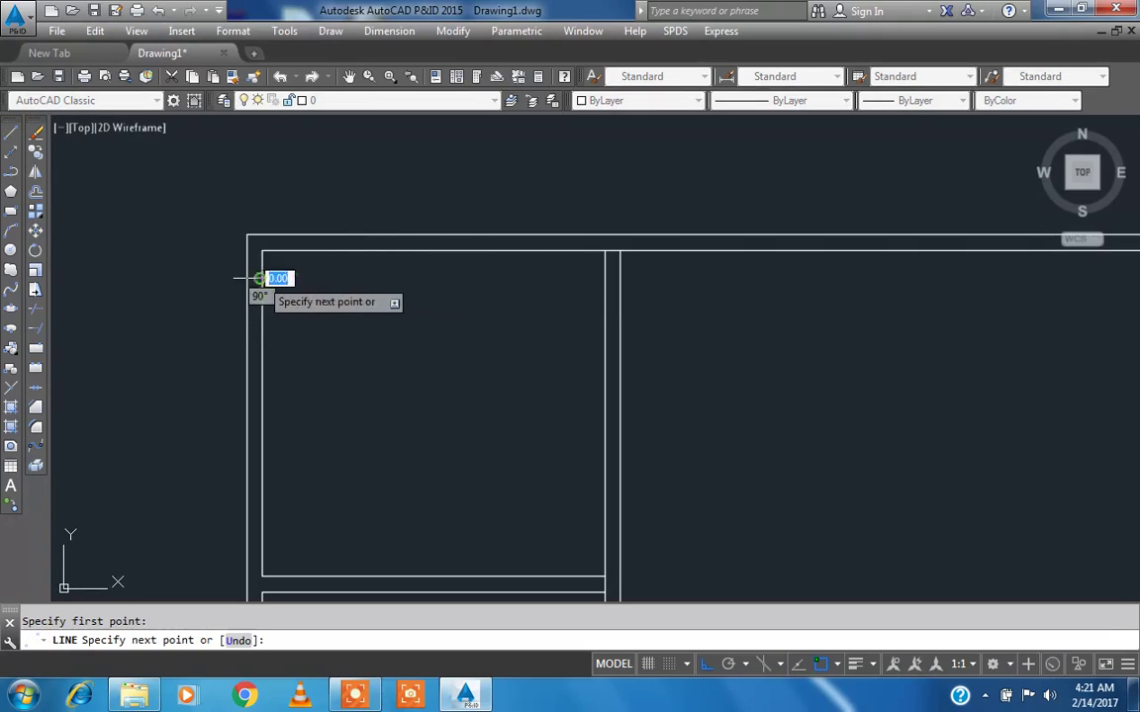
left_click(601, 273)
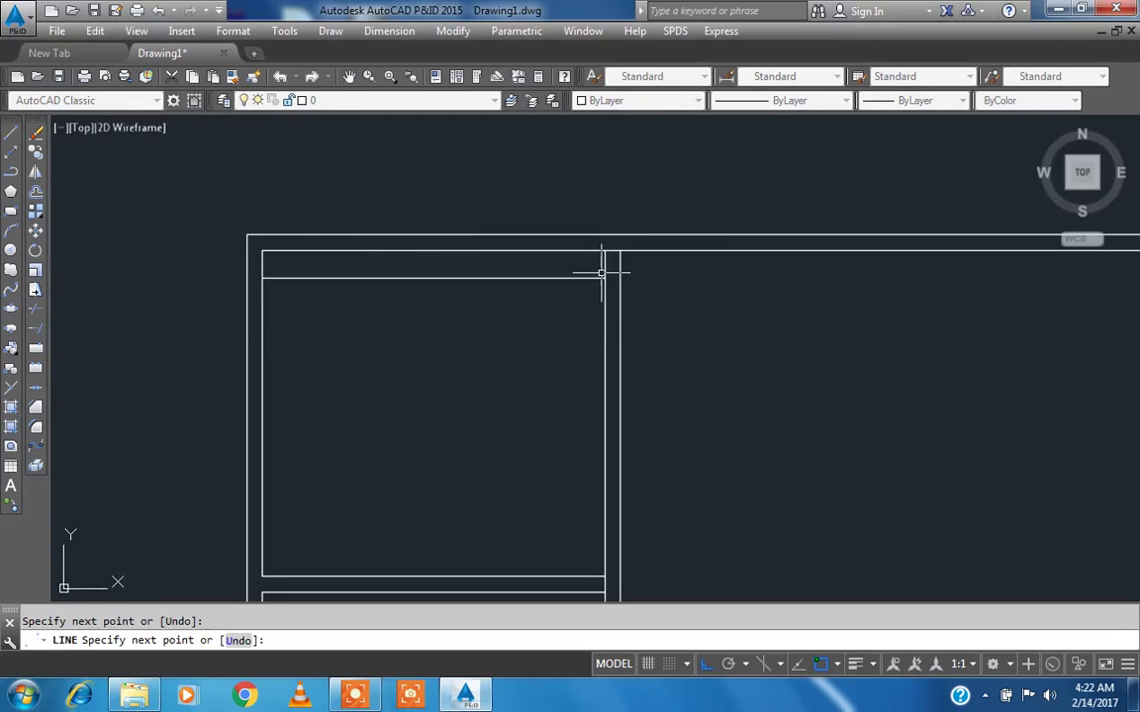
key("Escape")
- Draw a vertical line from the helper line's midpoint up to the top wall's outer line
left_click(11, 133)
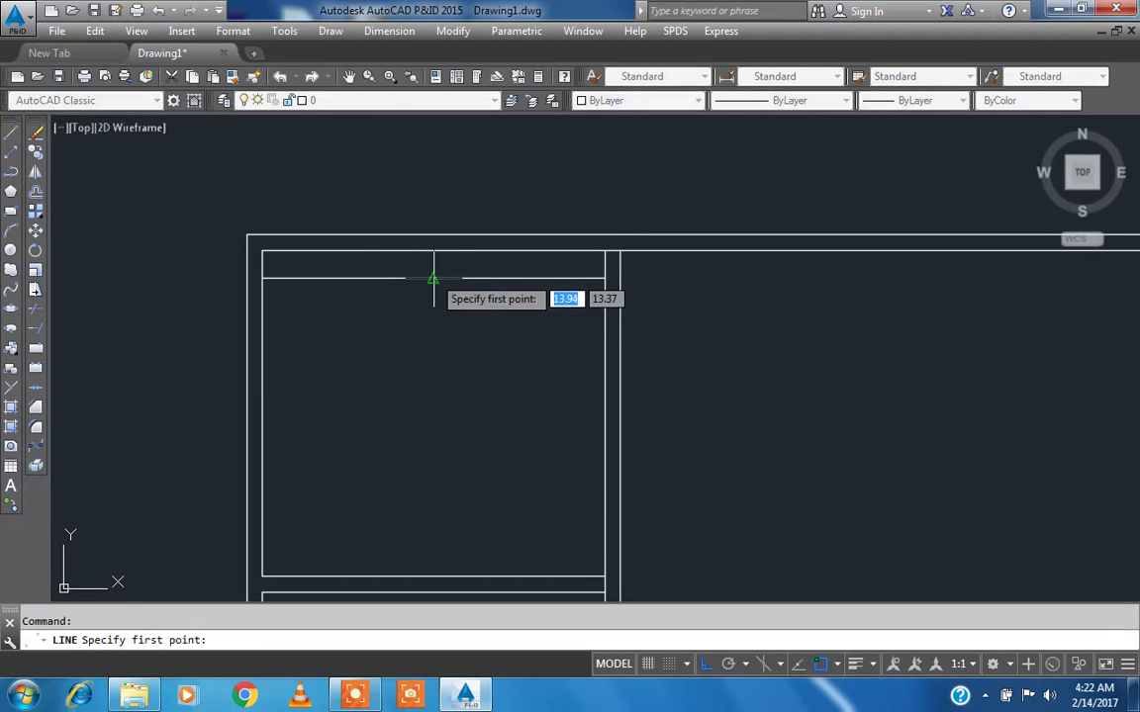
left_click(432, 277)
left_click(432, 236)
key("Escape")
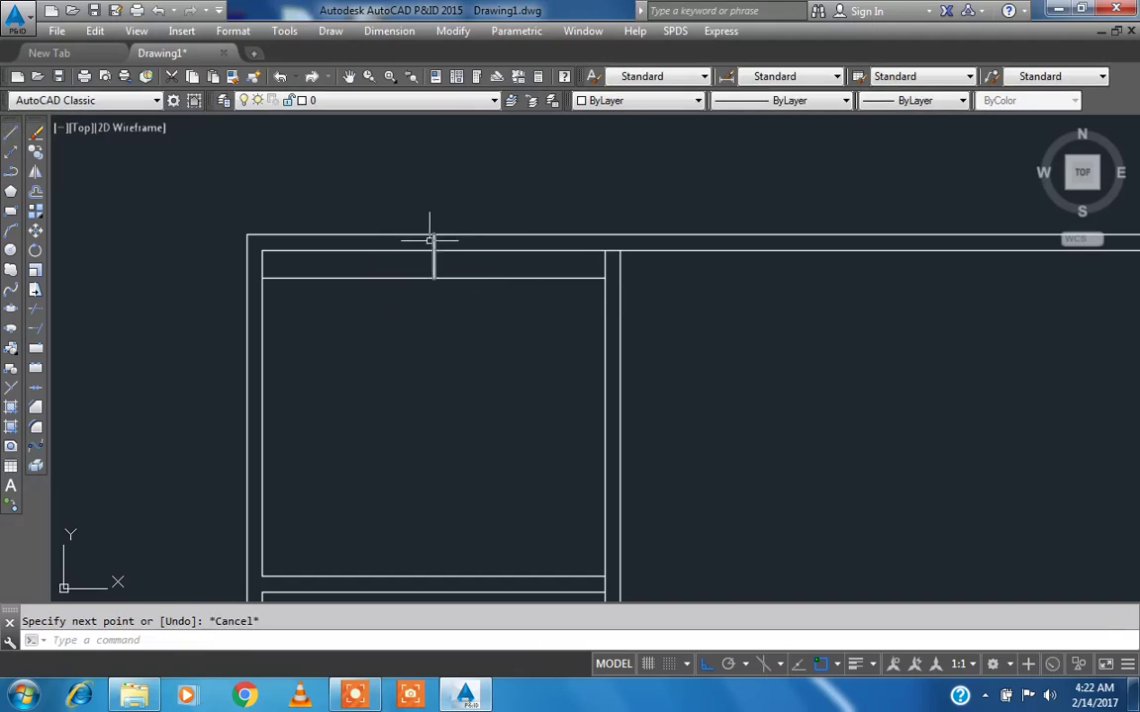
- Trim the vertical line below the top wall's inner line and delete the horizontal helper line
scroll(432, 235, "up", 2)
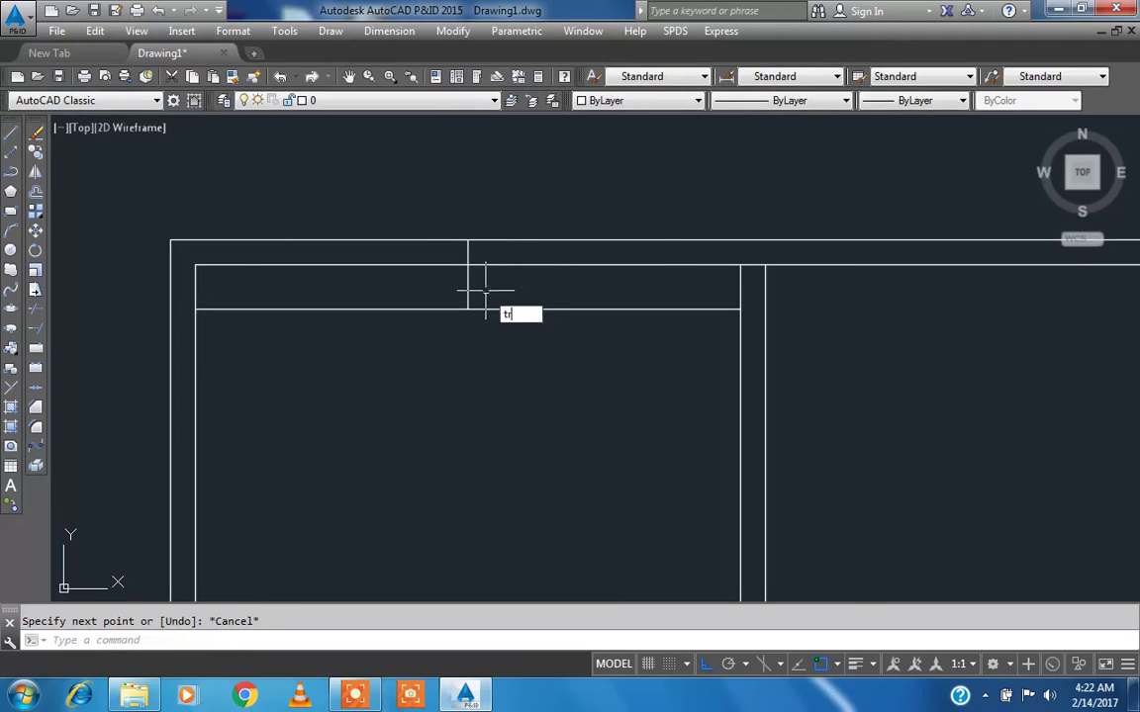
right_click(480, 316)
right_click(479, 316)
left_click(476, 283)
left_click(430, 271)
key("Escape")
left_click(478, 290)
left_click(454, 318)
key("Delete")
- Offset the short vertical line in the top wall by 0.5 to both sides to mark the window's ends
scroll(423, 255, "up", 2)
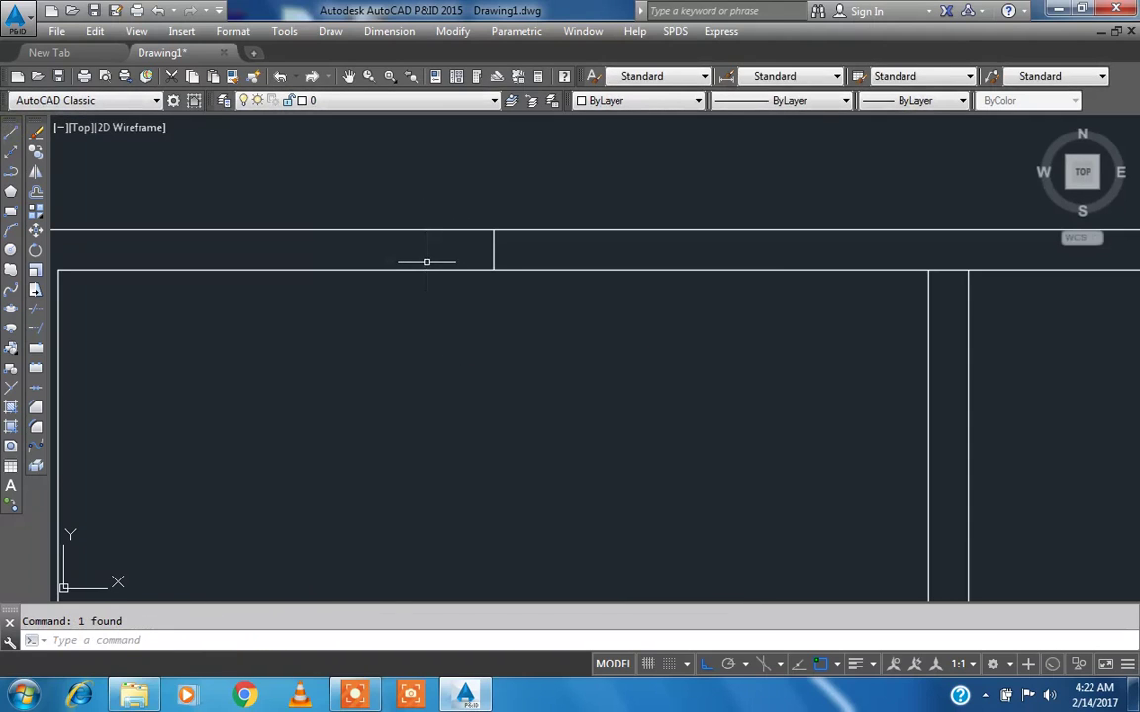
type("o")
key("Return")
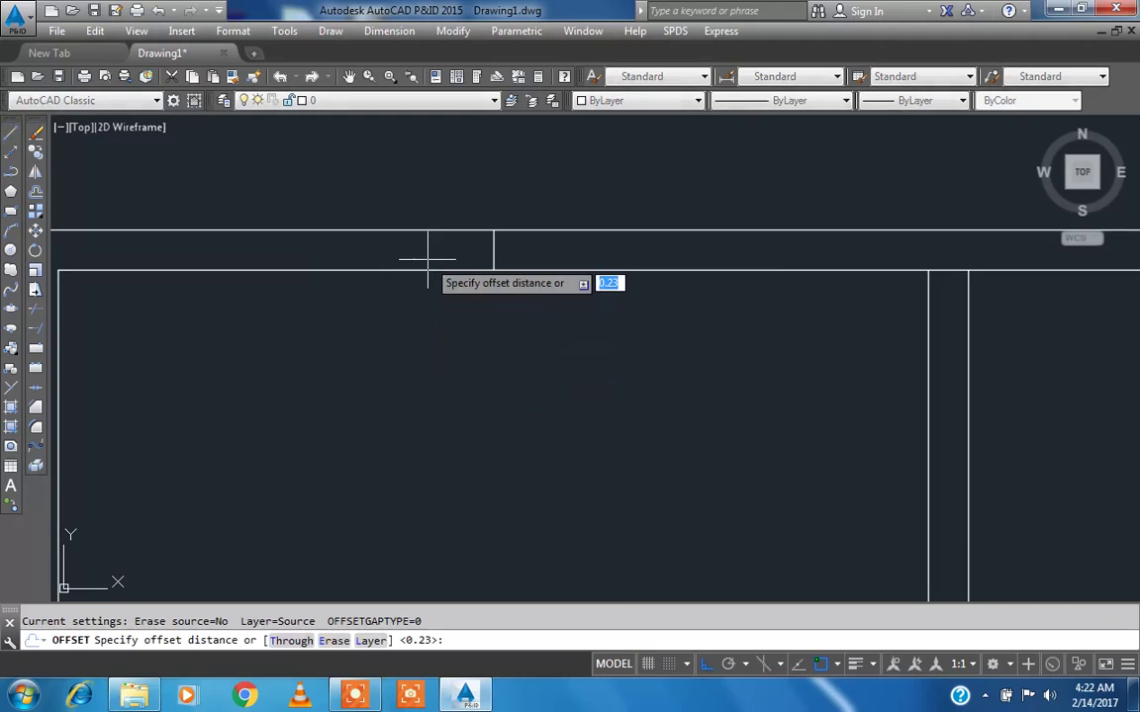
type(".5")
key("Return")
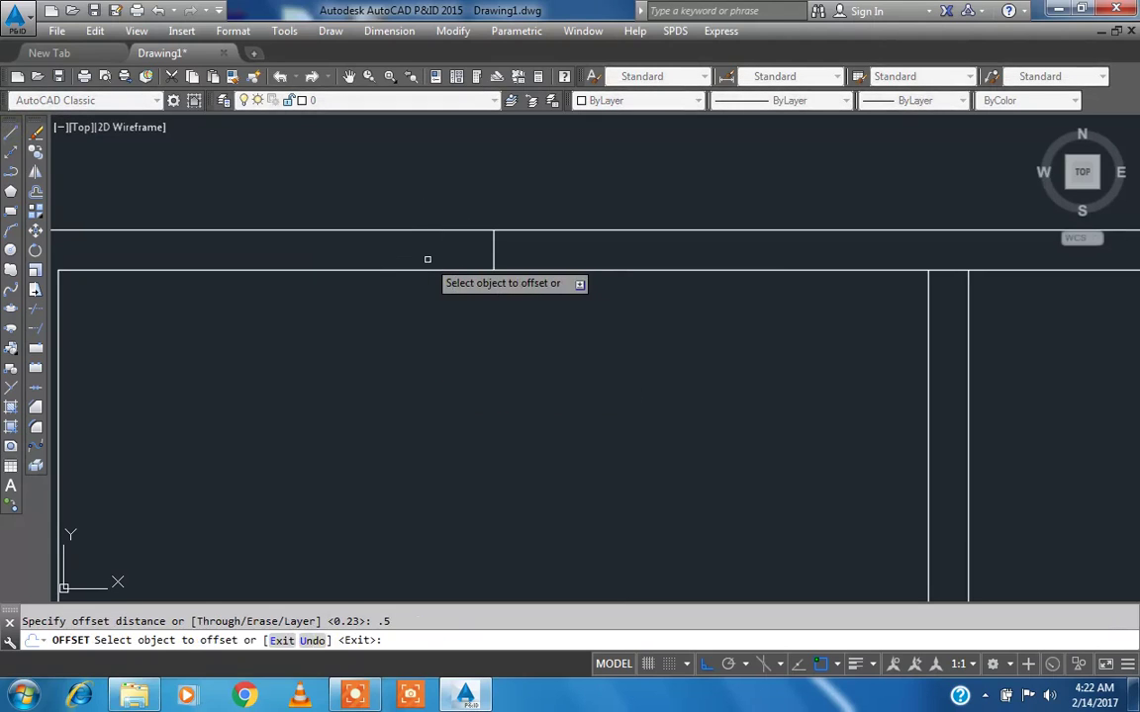
left_click(493, 247)
left_click(607, 239)
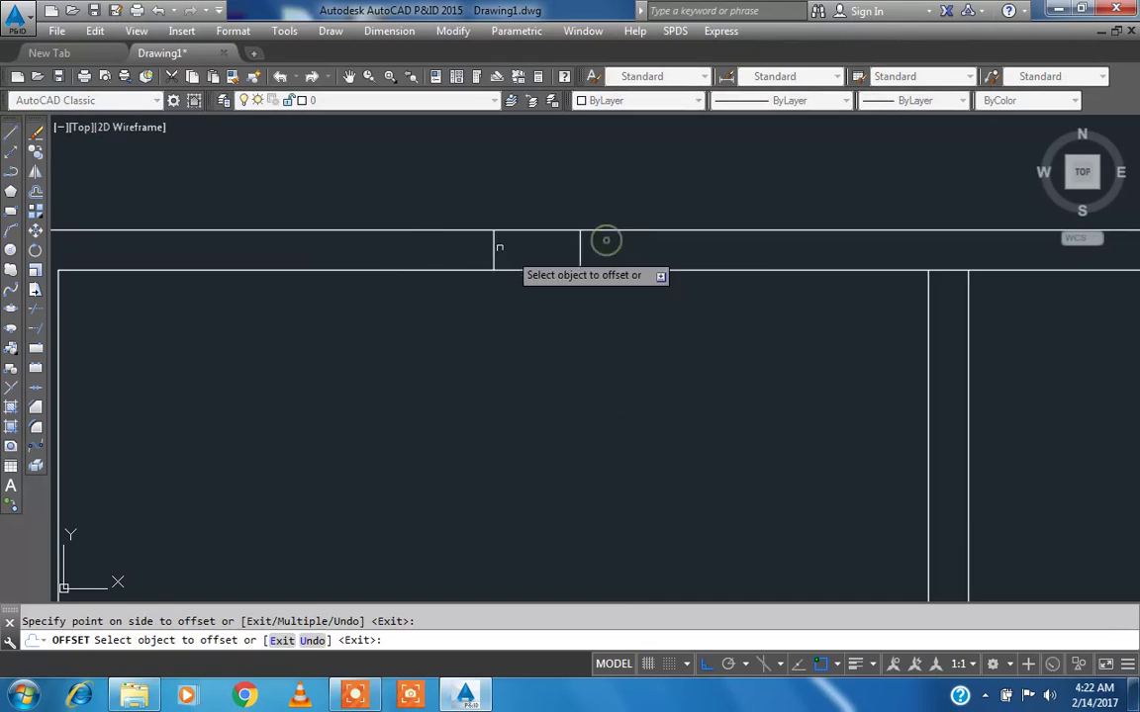
left_click(492, 245)
left_click(414, 242)
key("Escape")
- Delete the original middle line between the two window end lines
left_click(510, 256)
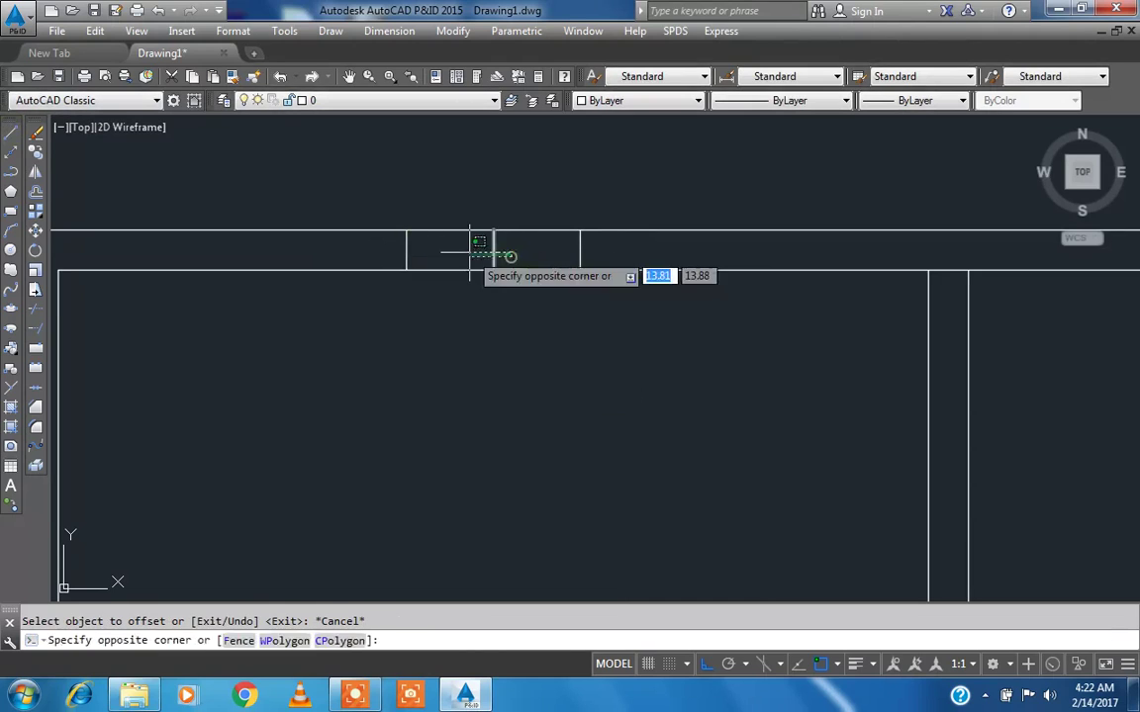
left_click(469, 253)
key("Delete")
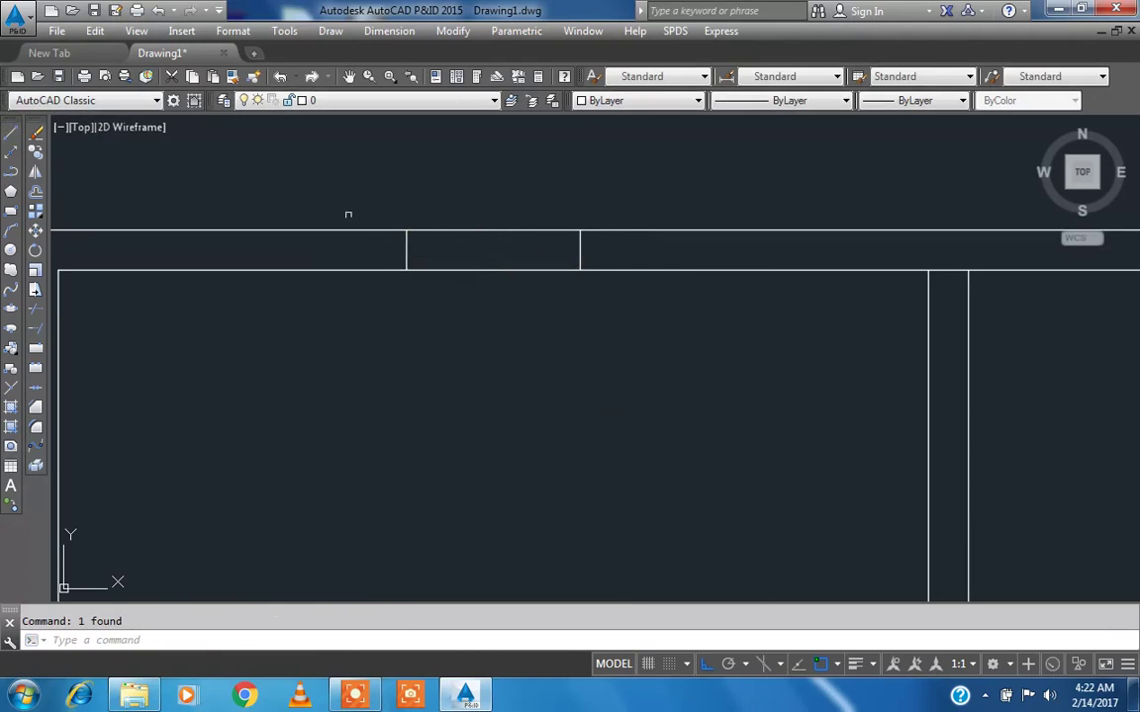
- Draw a horizontal line between the midpoints of the two window end lines in the top wall
left_click(11, 132)
scroll(406, 252, "up", 2)
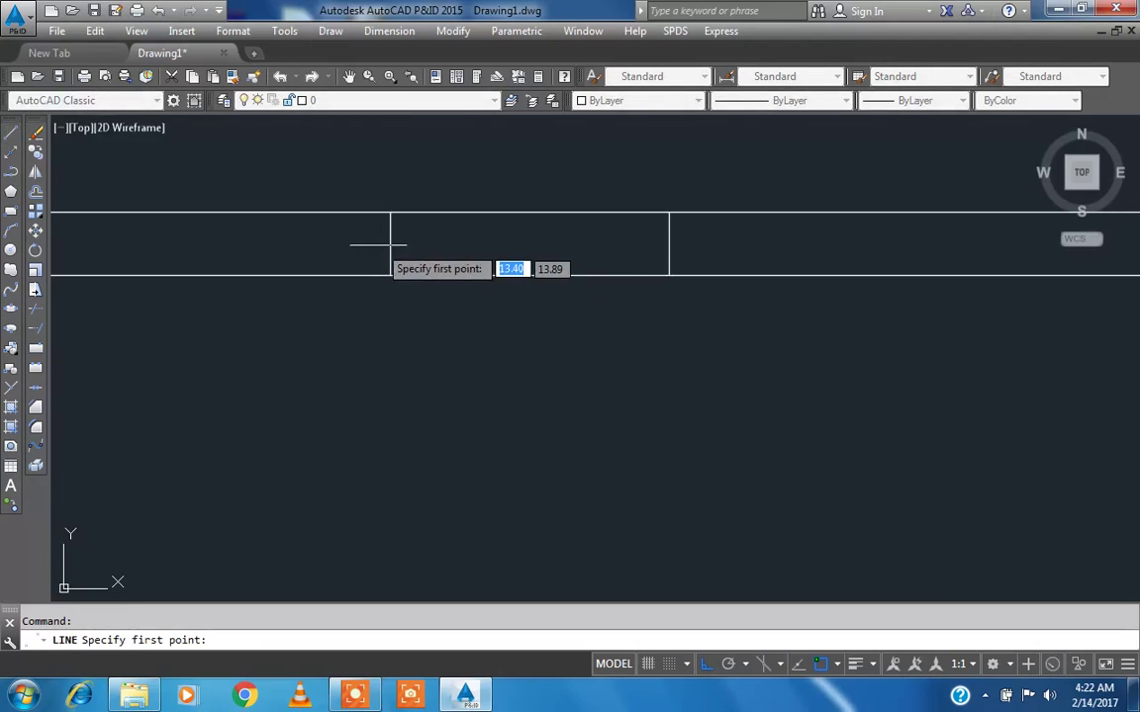
left_click(391, 242)
left_click(668, 242)
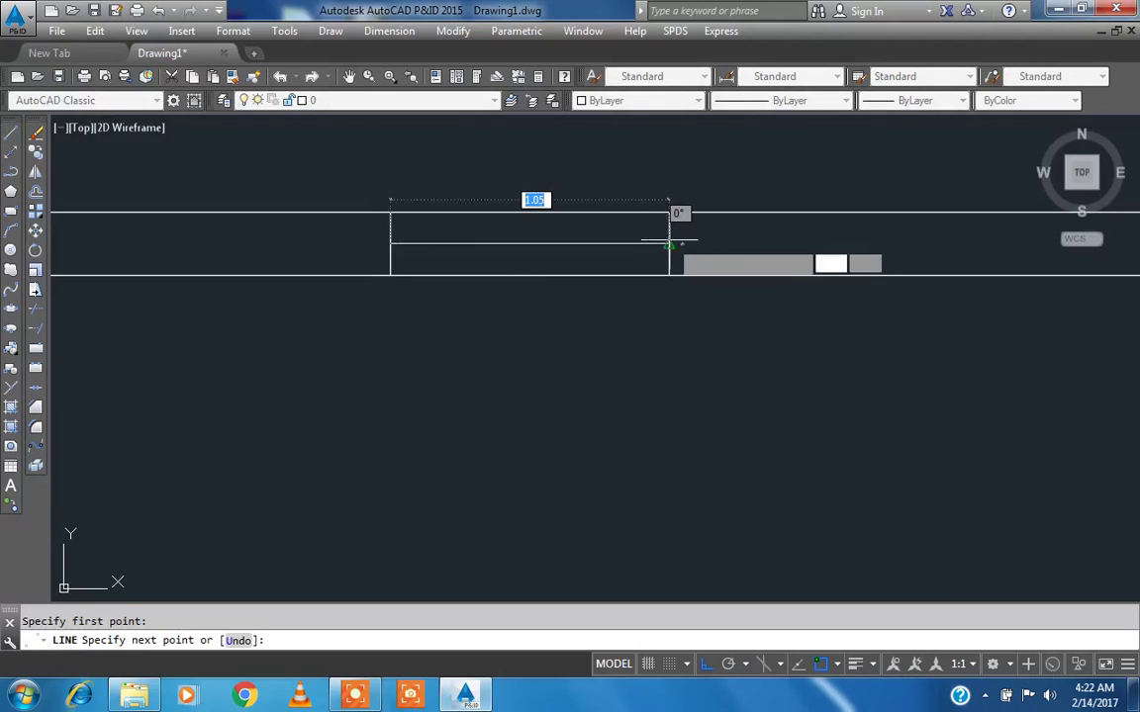
key("Escape")
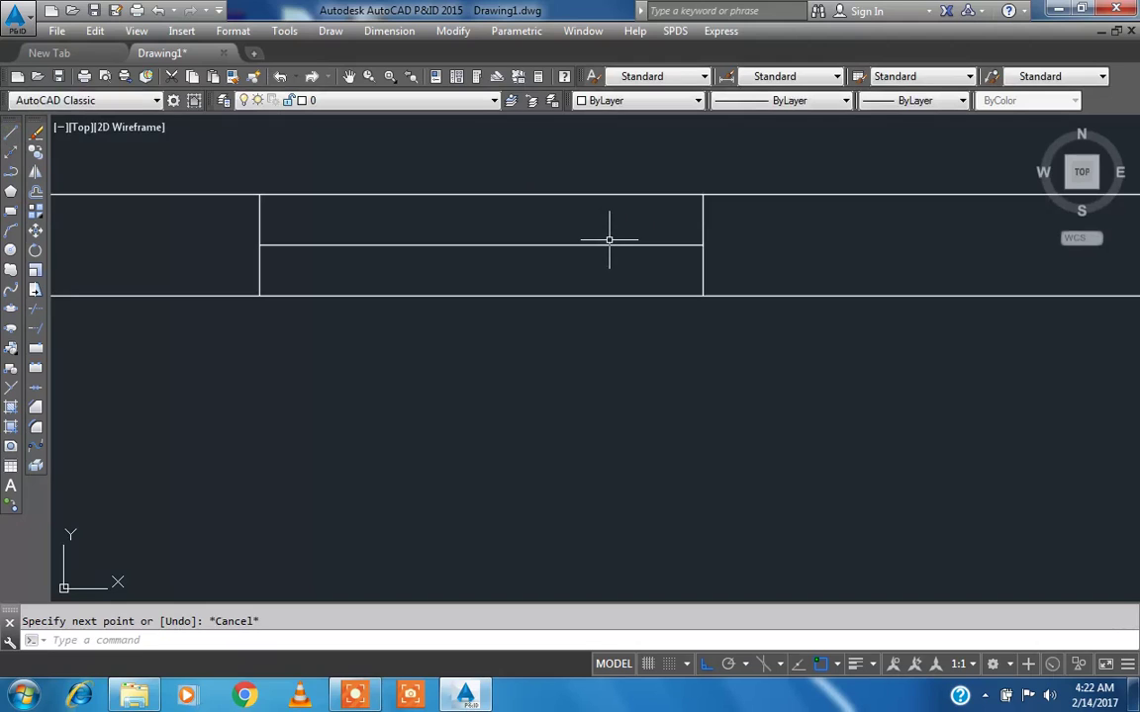
- Offset the window's horizontal centre line by 0.02 both upward and downward
key("Return")
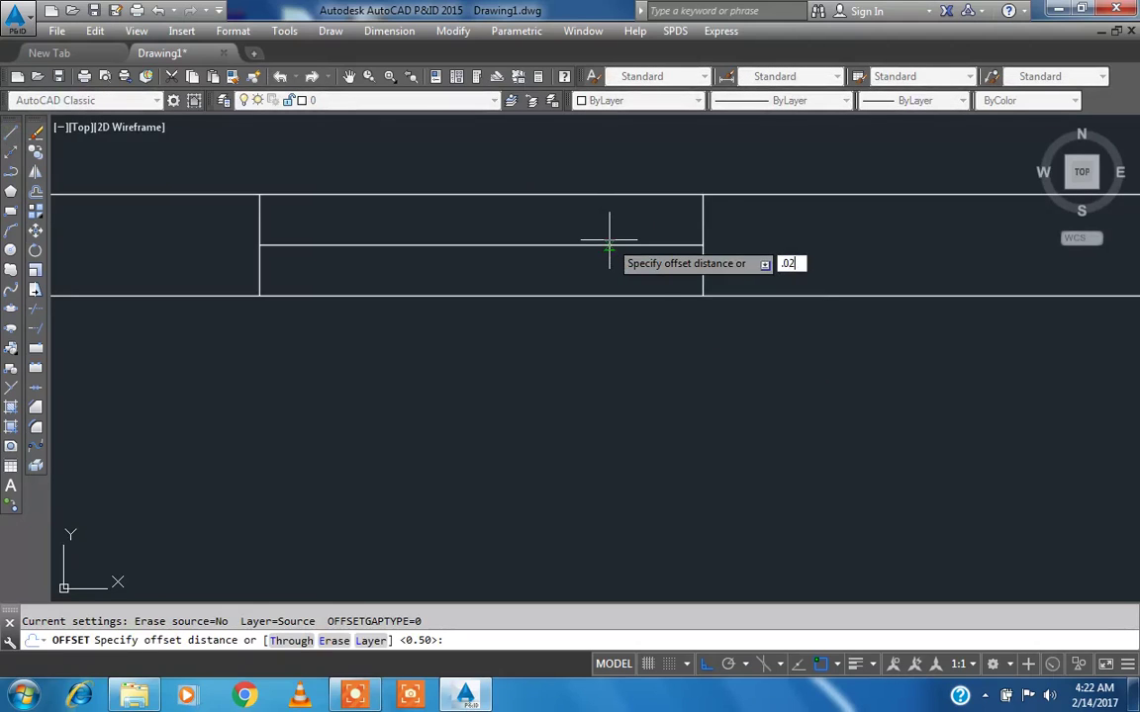
key("Return")
left_click(607, 244)
left_click(609, 210)
left_click(600, 243)
left_click(605, 269)
key("Escape")
- Delete the window's original centre line, keeping the two offset lines
scroll(521, 248, "up", 2)
left_click(510, 248)
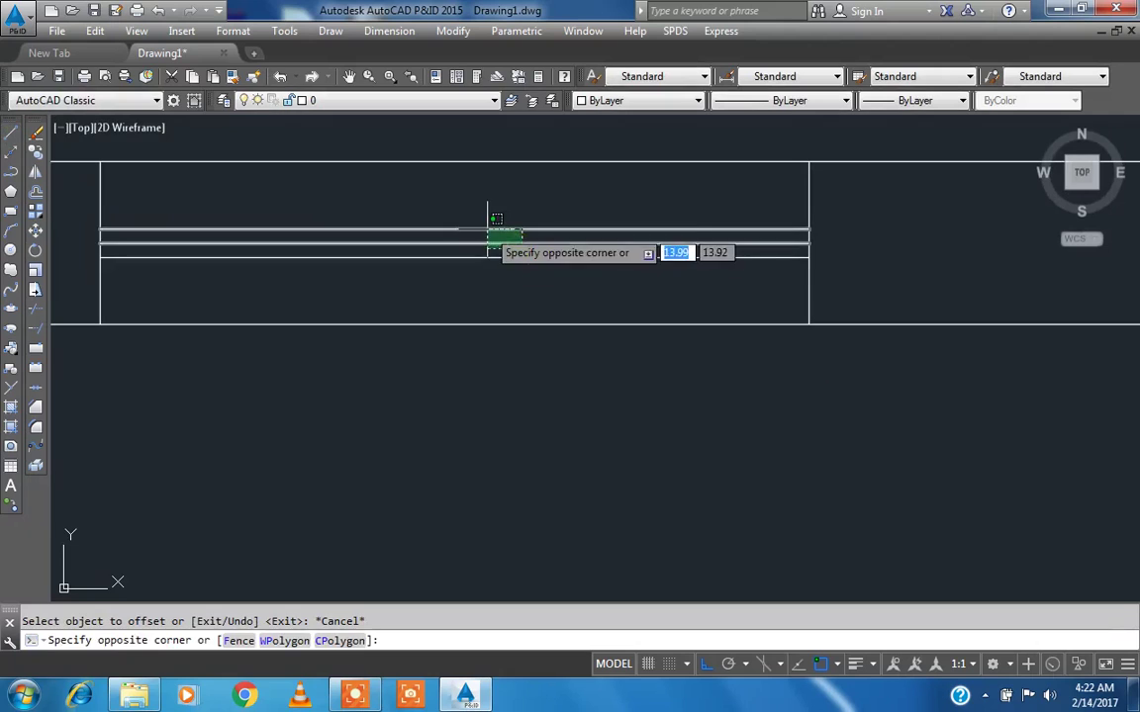
left_click(484, 235)
key("Delete")
- Draw a small rectangle between the two window lines, starting from their left end at the window's end line
scroll(484, 235, "down", 2)
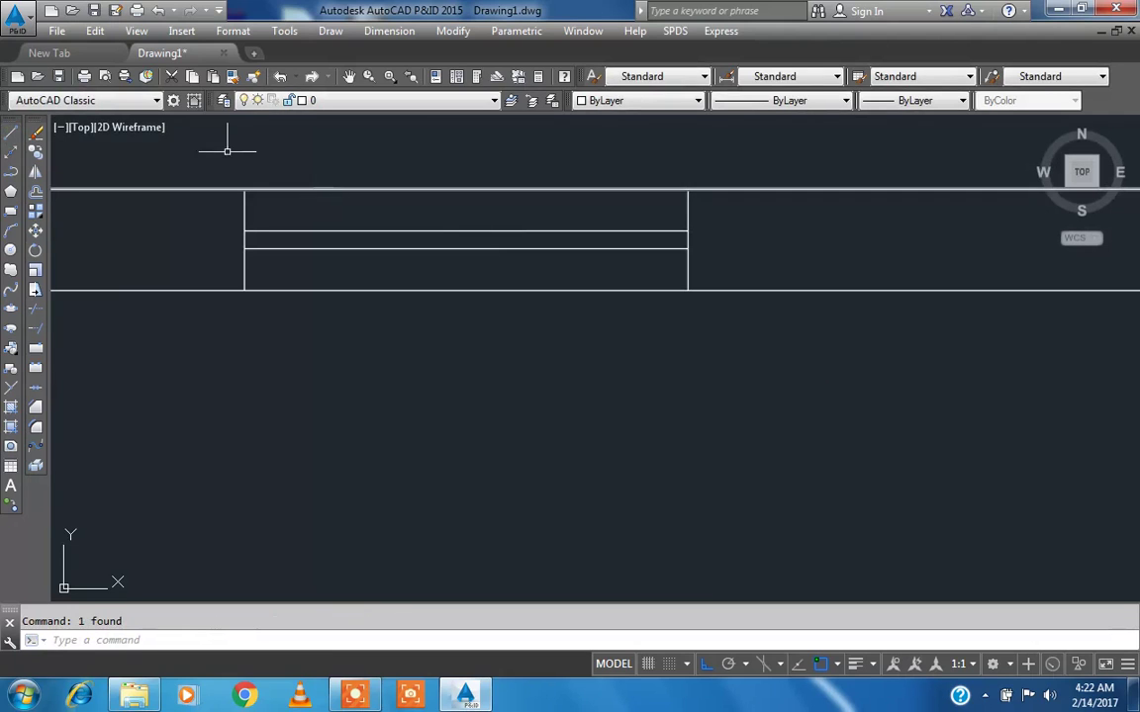
left_click(10, 211)
scroll(178, 227, "up", 2)
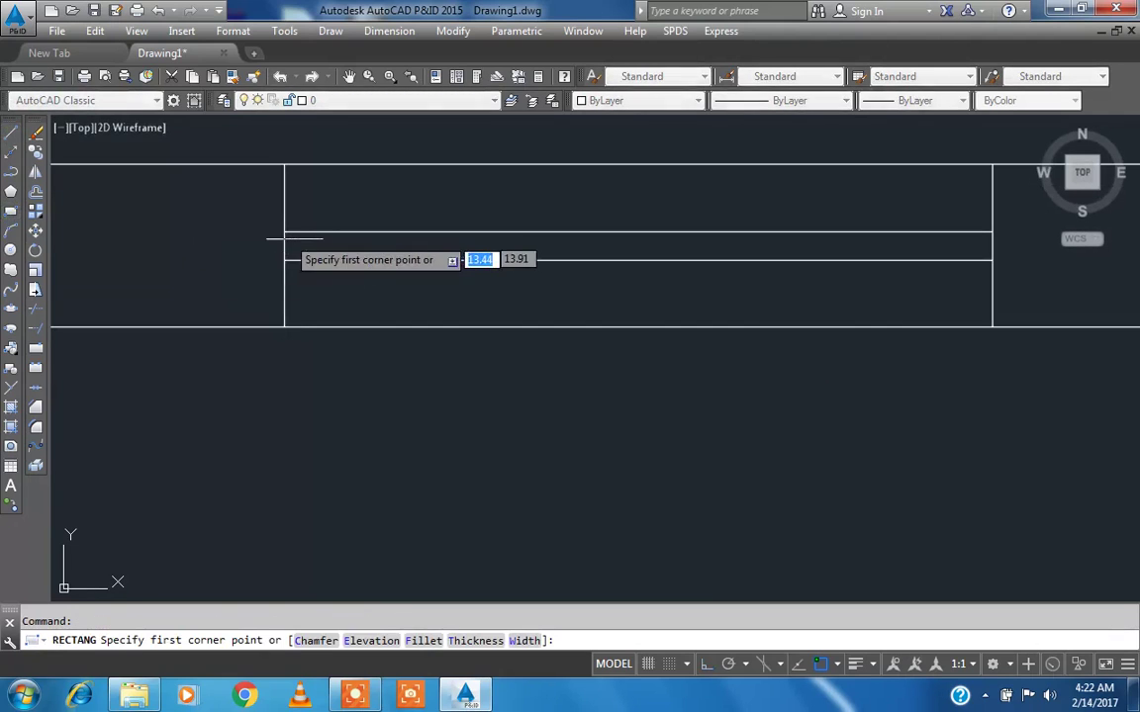
left_click(284, 232)
left_click(321, 259)
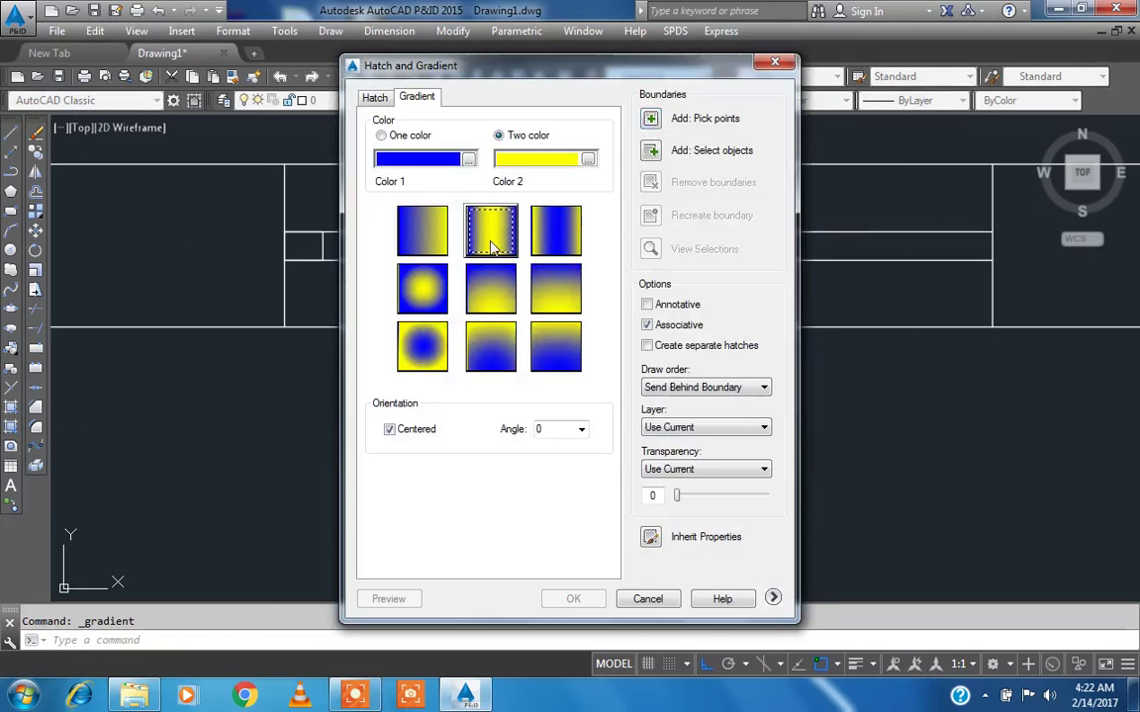
- Fill the small rectangle at the window's left end with the two-colour blue and yellow gradient, centred at angle 0
left_click(651, 120)
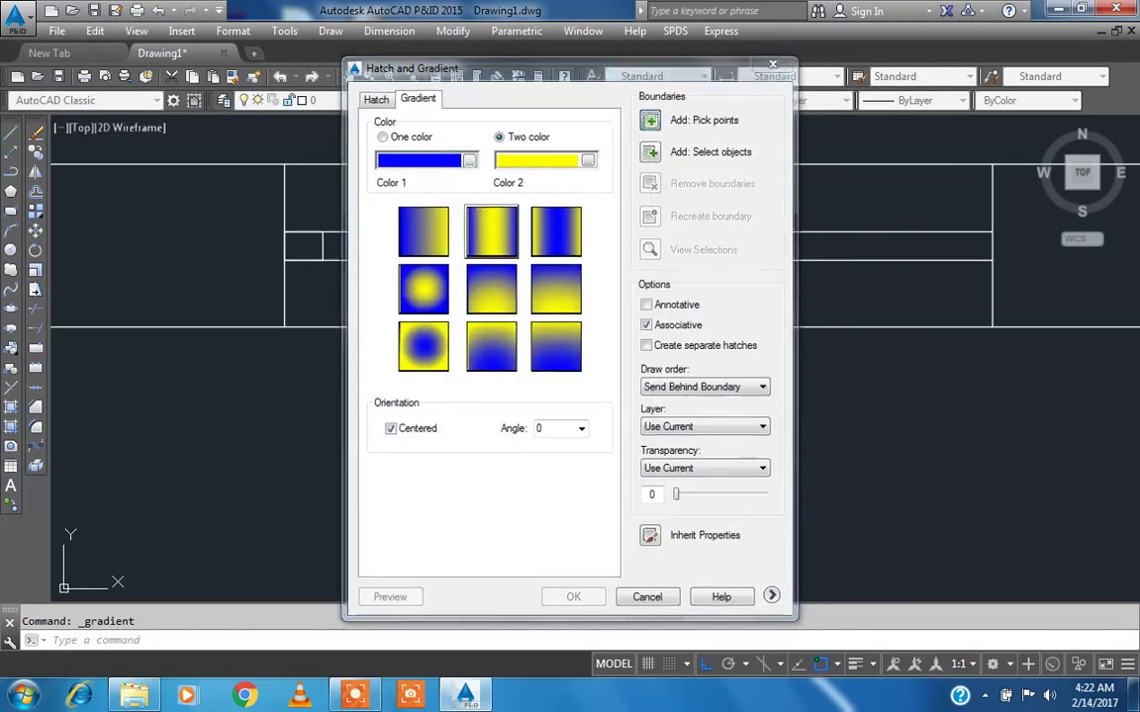
scroll(300, 234, "up", 5)
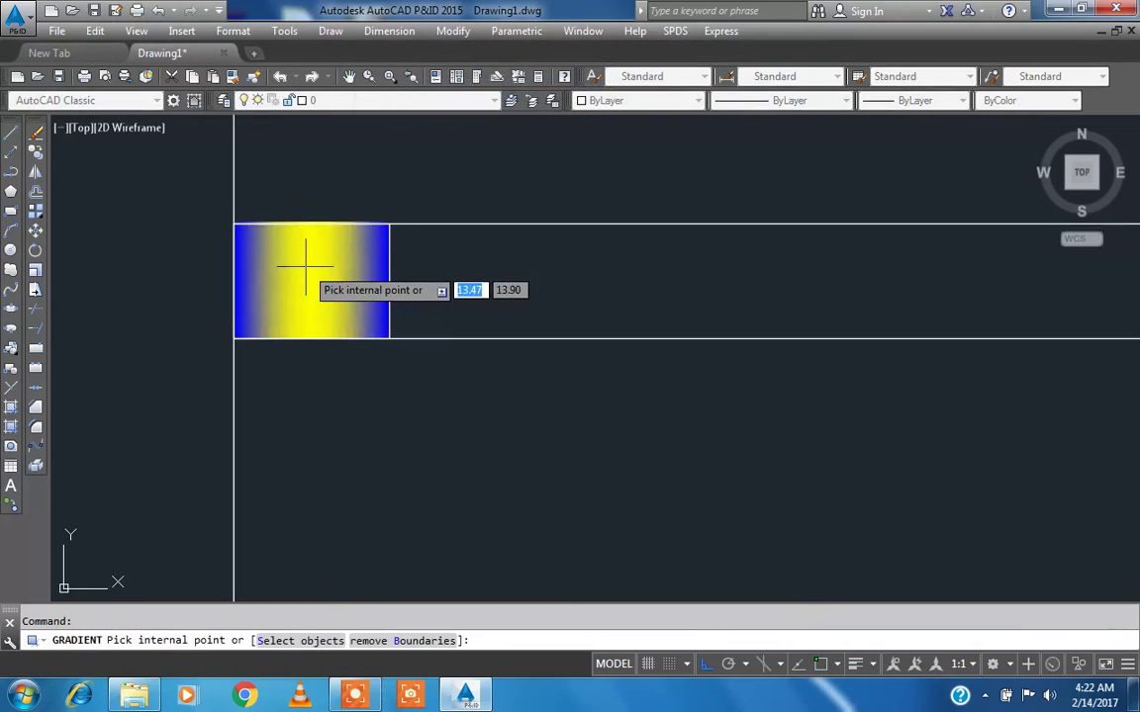
left_click(306, 265)
right_click(306, 266)
left_click(322, 284)
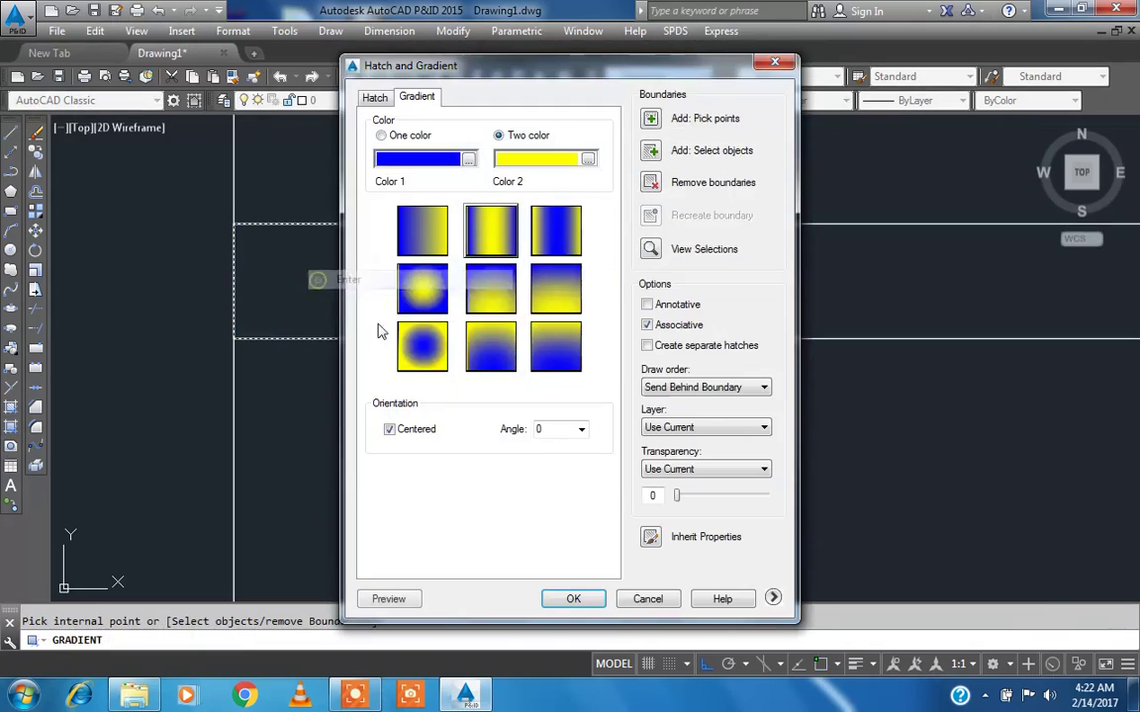
left_click(574, 600)
scroll(338, 280, "down", 8)
middle_click_drag(419, 330, 420, 382)
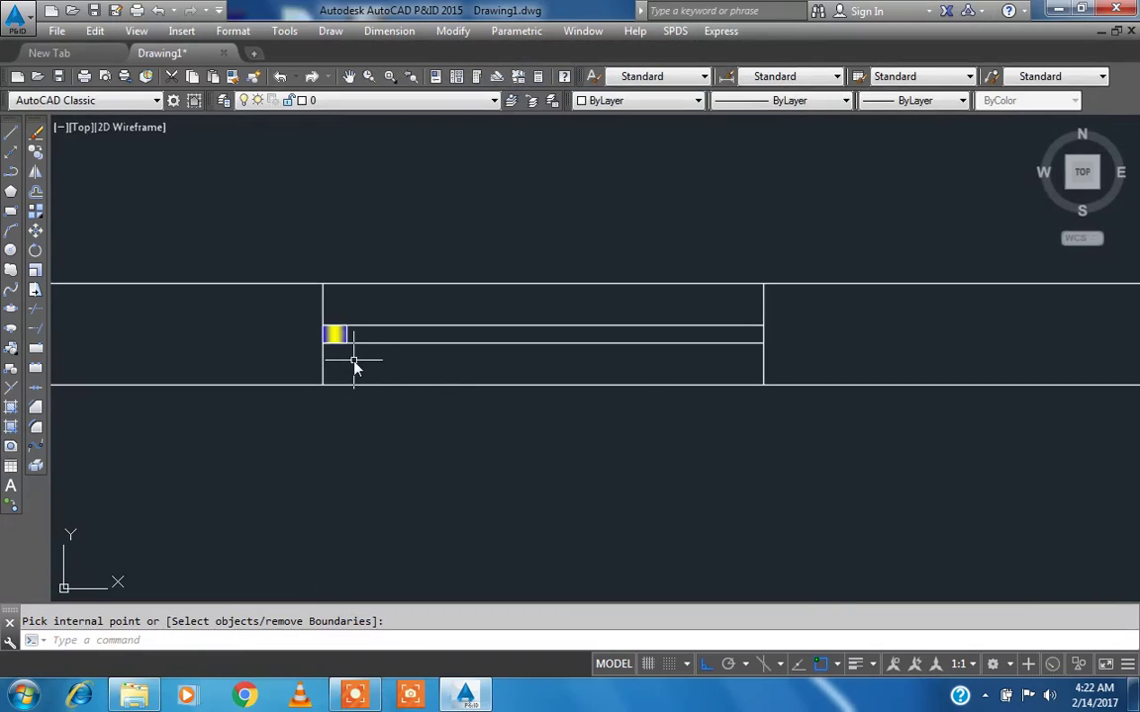
type("co")
key("Return")
left_click(337, 336)
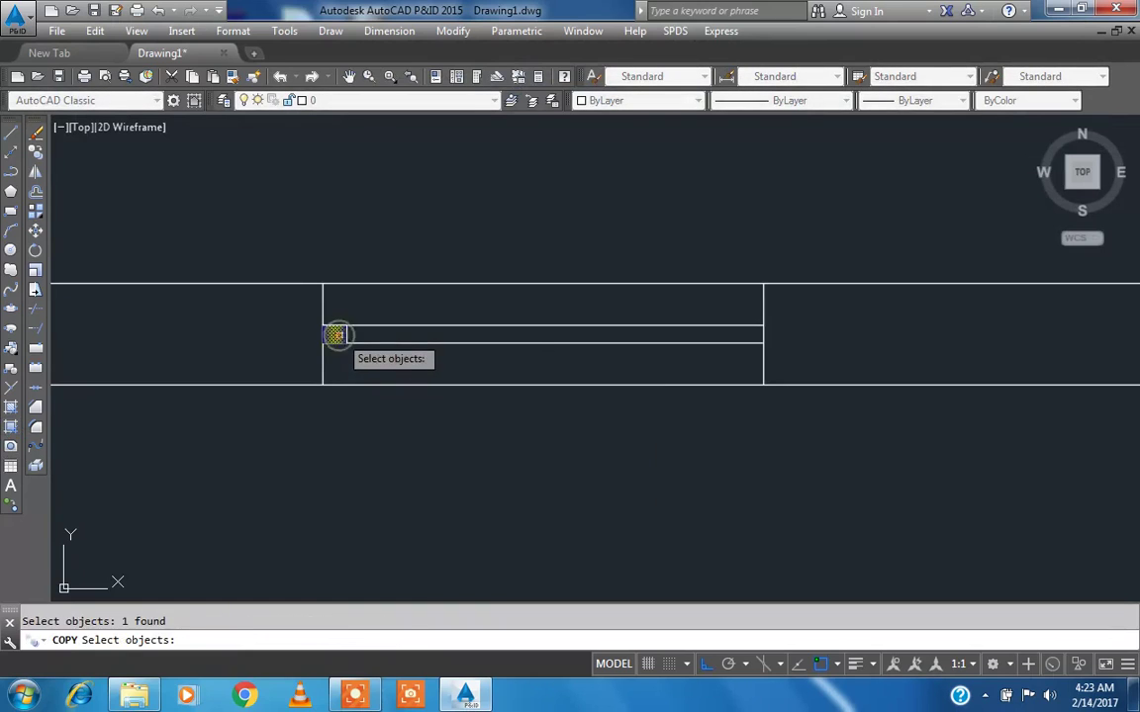
key("Return")
left_click(382, 317)
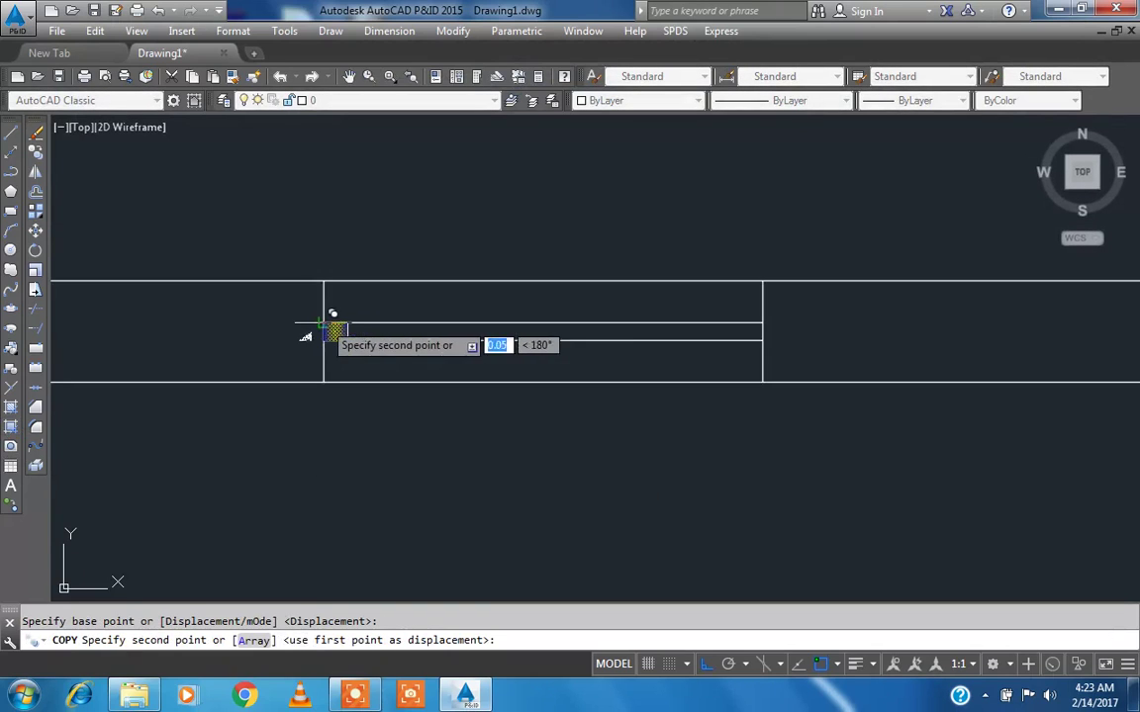
key("Escape")
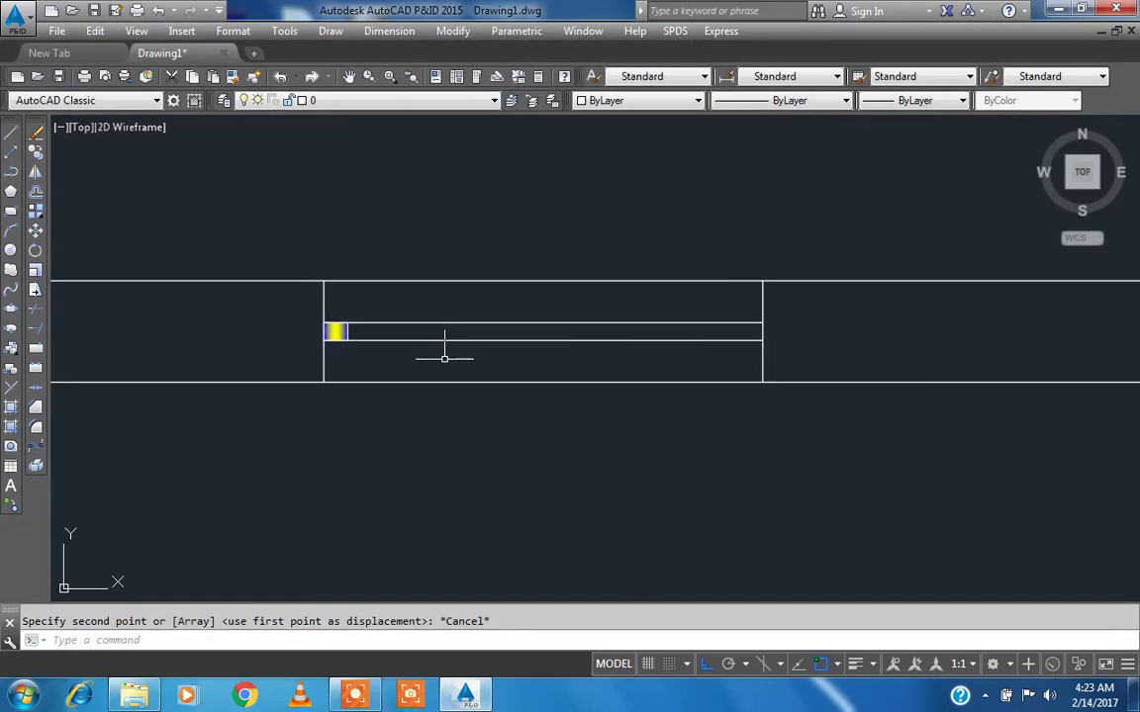
- Copy the gradient-filled rectangle from its lower-right corner to the other end of the window, between the two window lines
type("ct o")
key("Return")
scroll(317, 316, "up", 3)
left_click(296, 311)
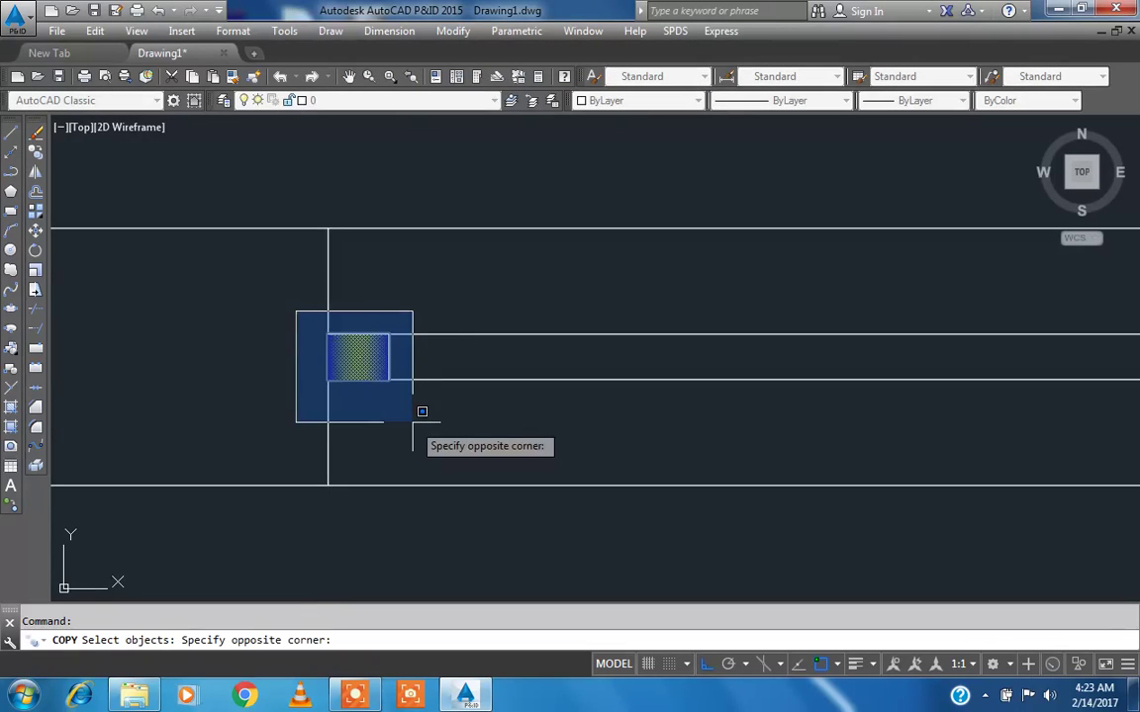
left_click(414, 423)
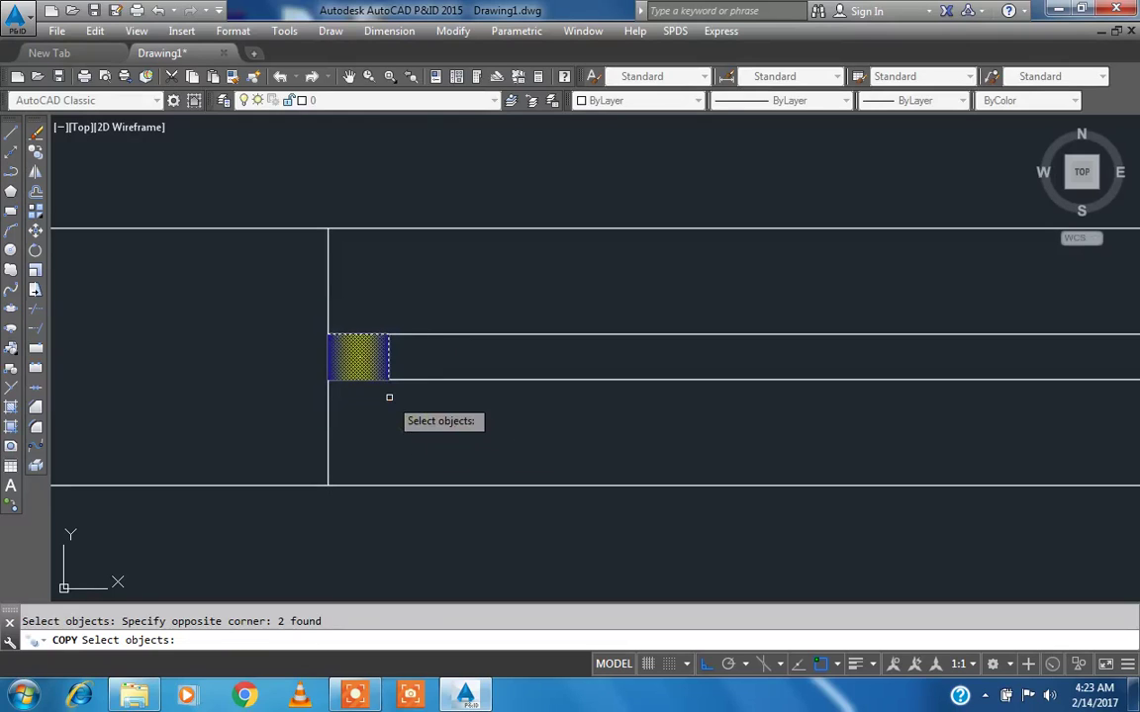
key("Return")
left_click(389, 380)
scroll(363, 370, "down", 6)
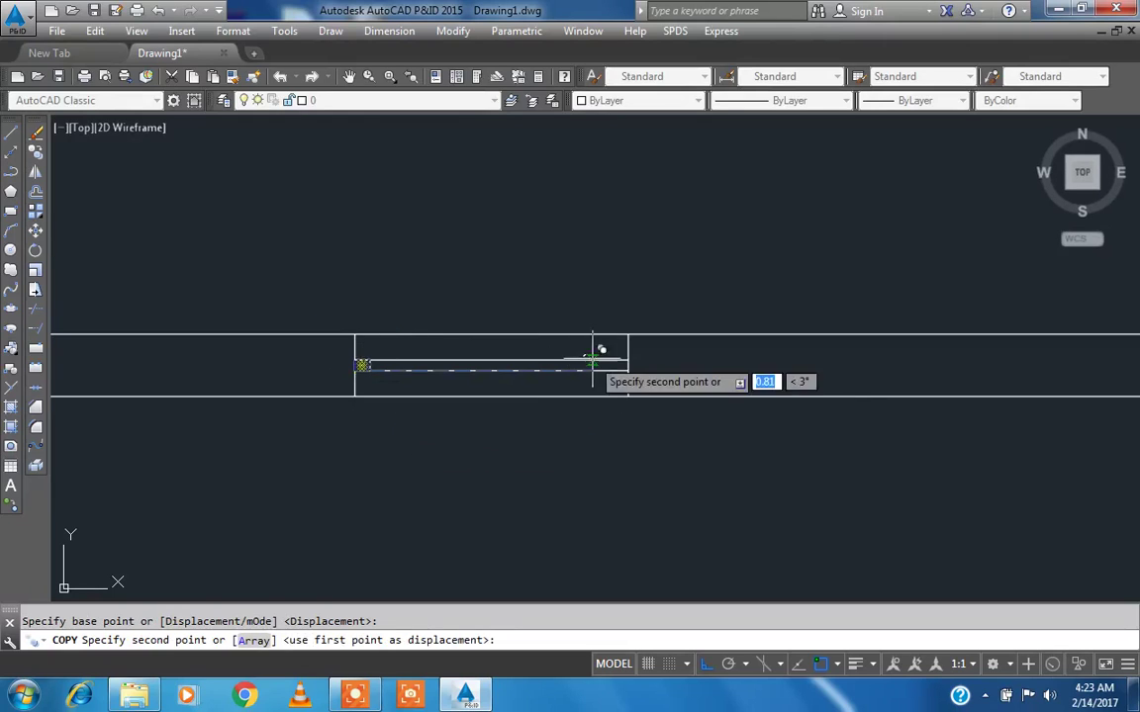
scroll(618, 360, "up", 6)
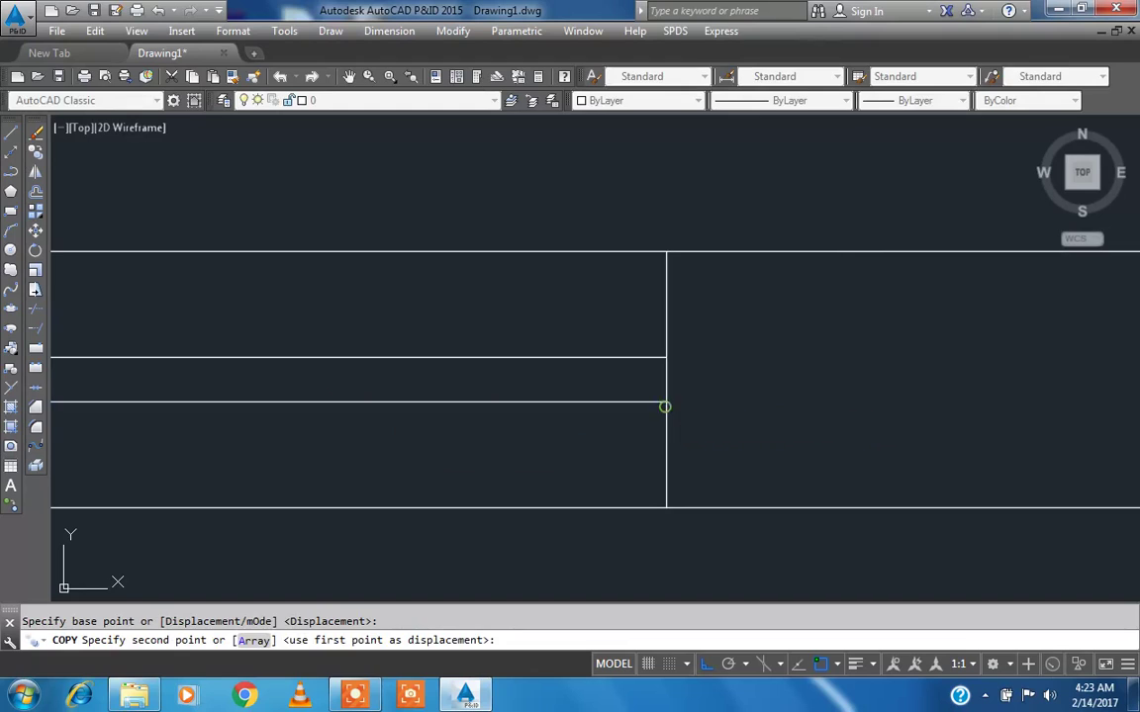
left_click(669, 399)
key("Escape")
- Draw a short horizontal line across the left outer wall at mid-height of the upper-left room
scroll(593, 396, "down", 4)
scroll(282, 235, "down", 4)
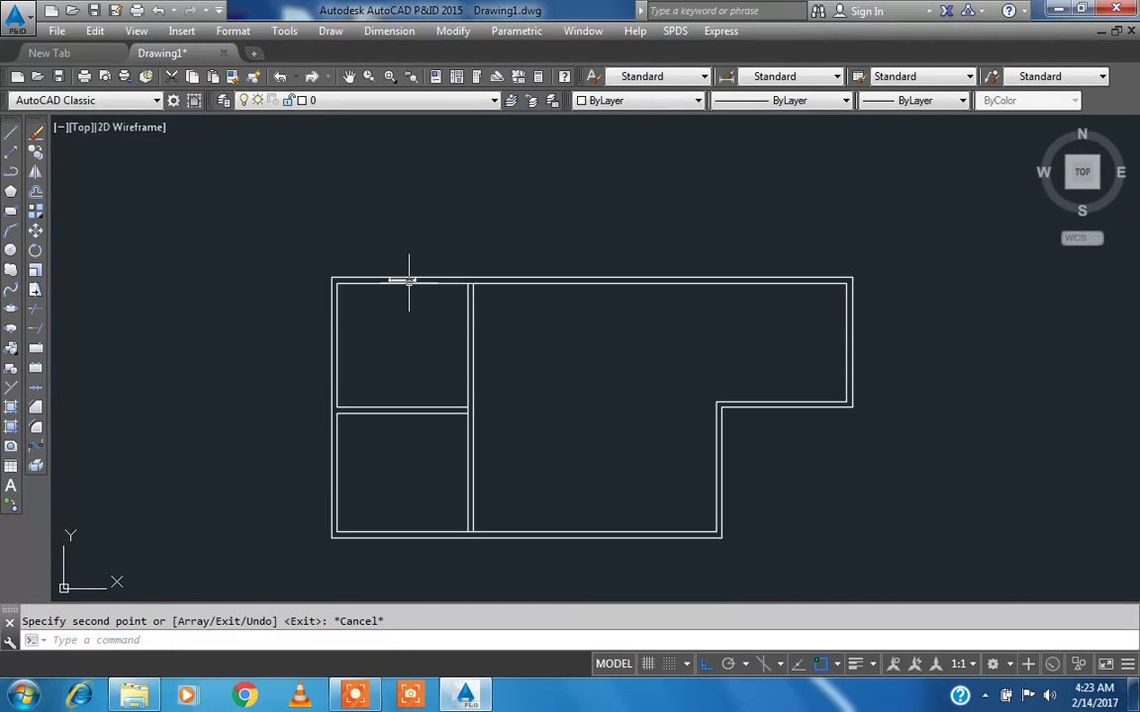
scroll(349, 312, "up", 2)
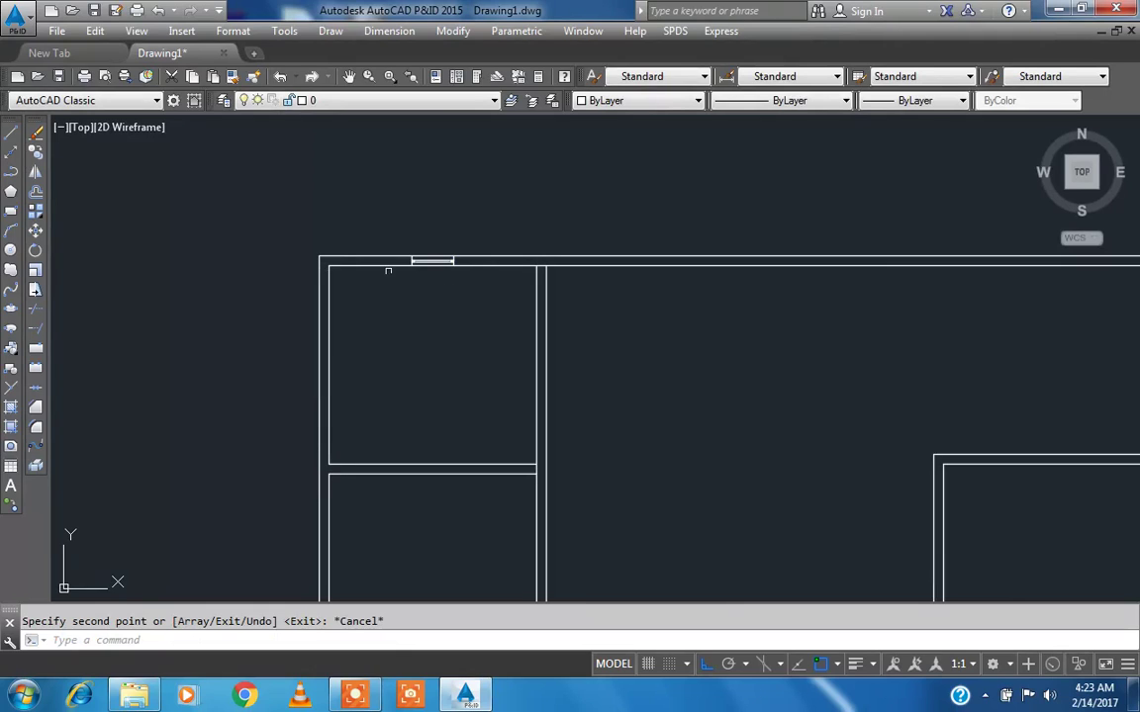
left_click(12, 133)
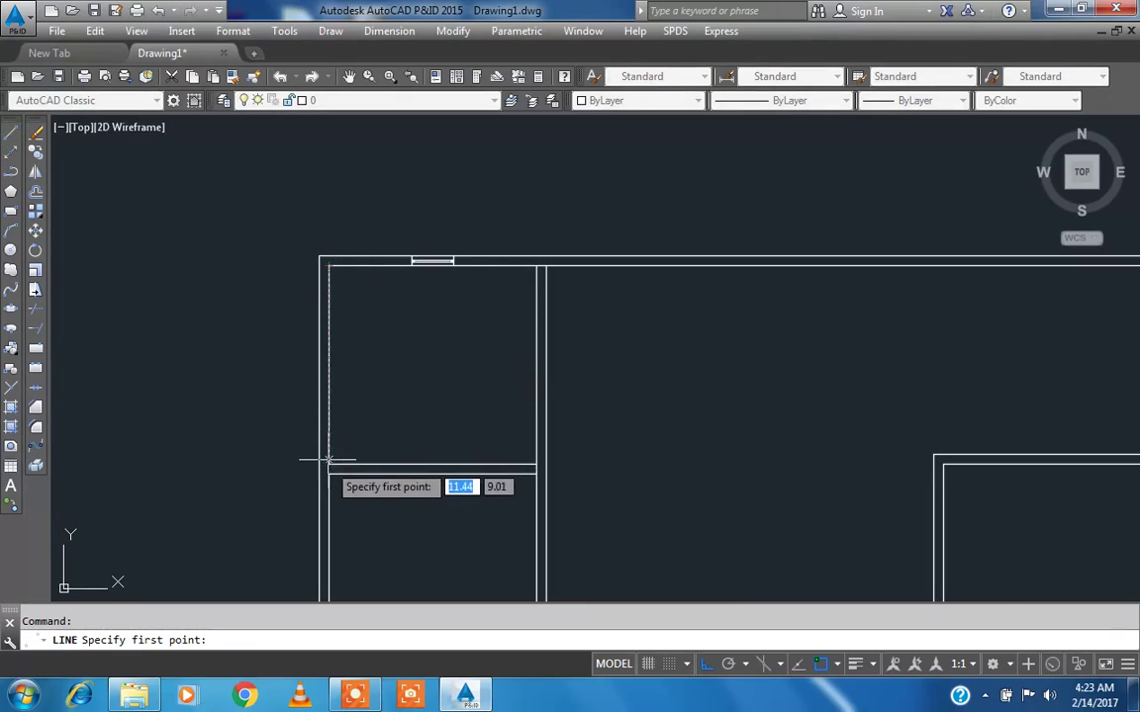
scroll(328, 464, "up", 2)
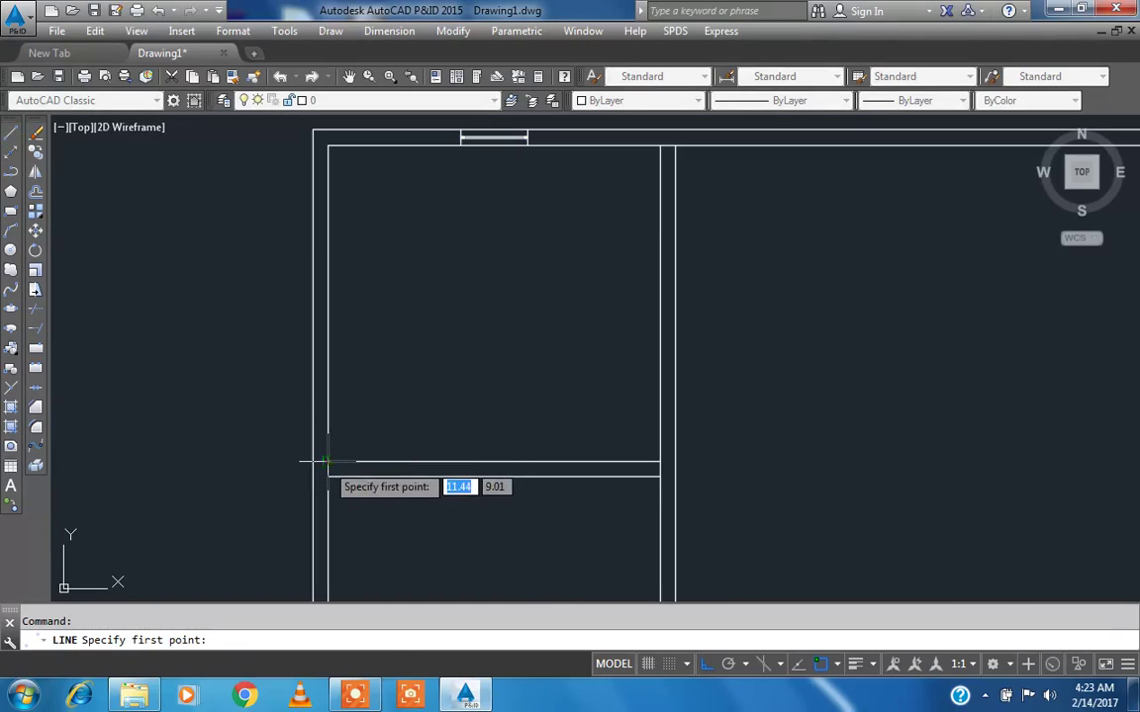
left_click(317, 304)
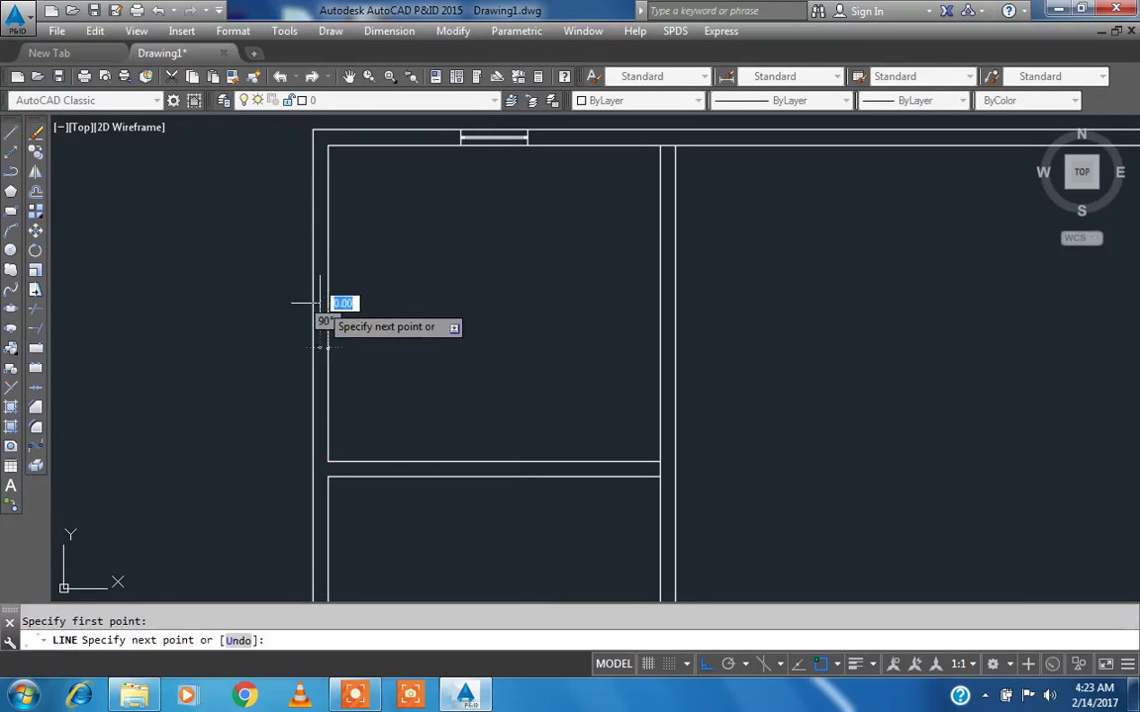
left_click(327, 304)
key("Escape")
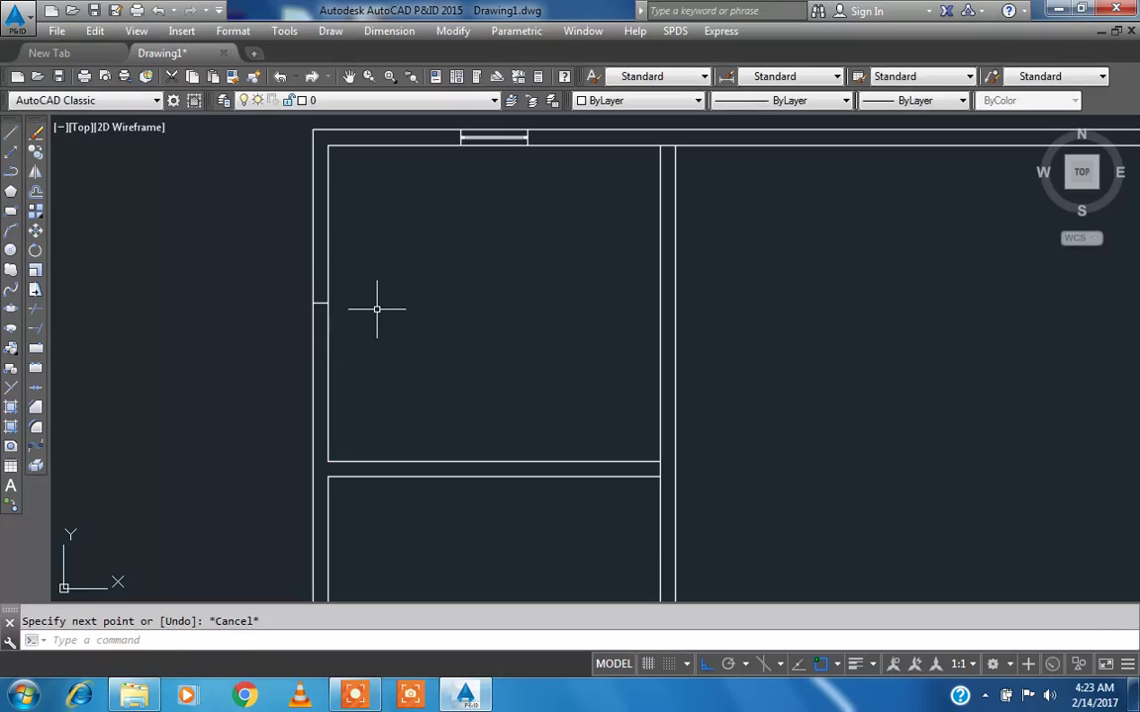
- Offset the short line across the left wall upward by 0.5
type("o")
key("Return")
type(".5")
key("Return")
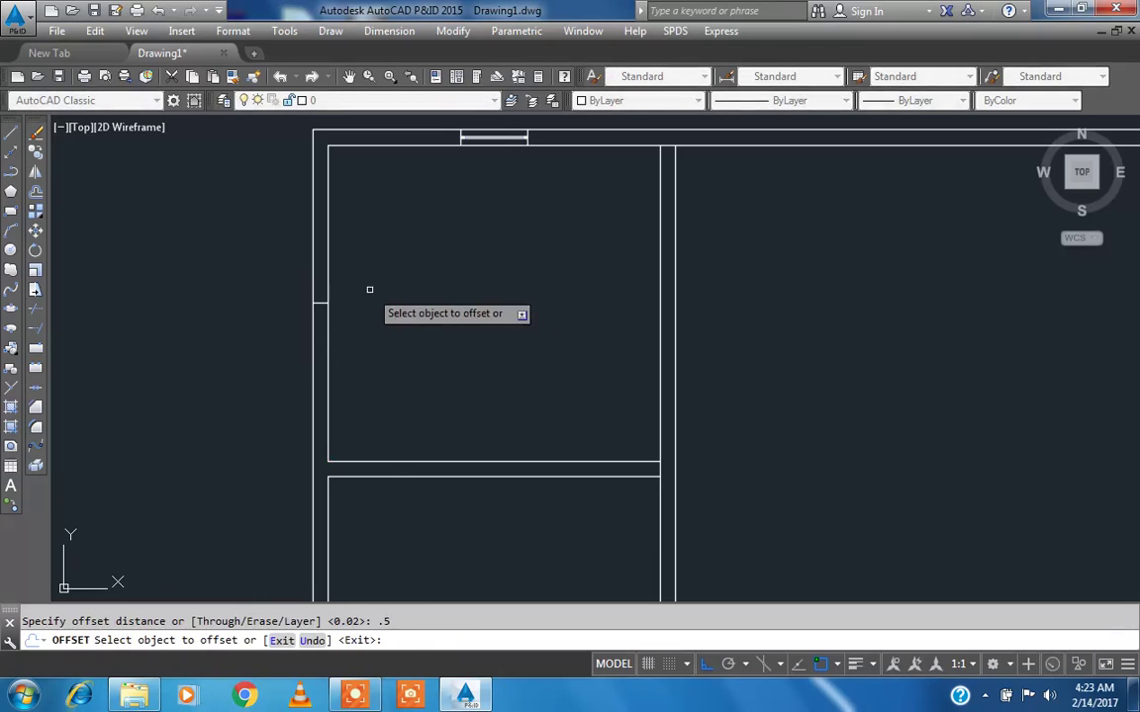
left_click(319, 301)
left_click(316, 250)
key("Escape")
- Copy the complete top-wall window straight left into the empty space outside the plan
middle_click_drag(343, 289, 366, 333)
type("ct o")
key("Return")
left_click(453, 164)
left_click(565, 244)
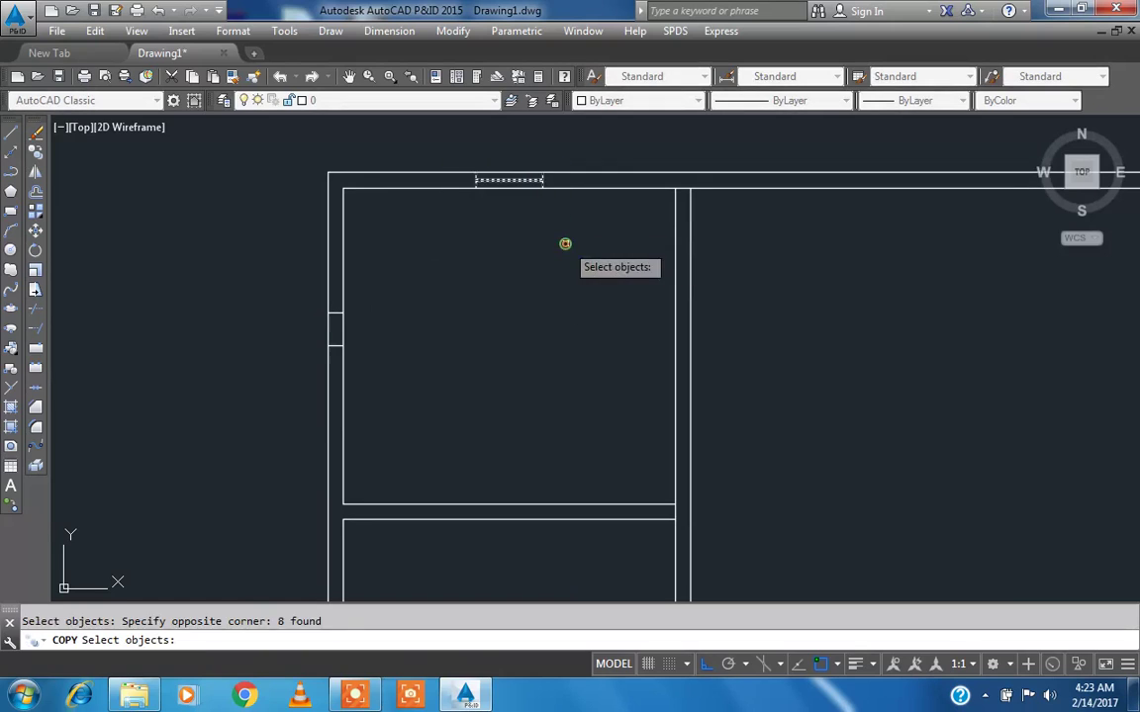
key("Return")
left_click(477, 179)
left_click(166, 182)
key("Escape")
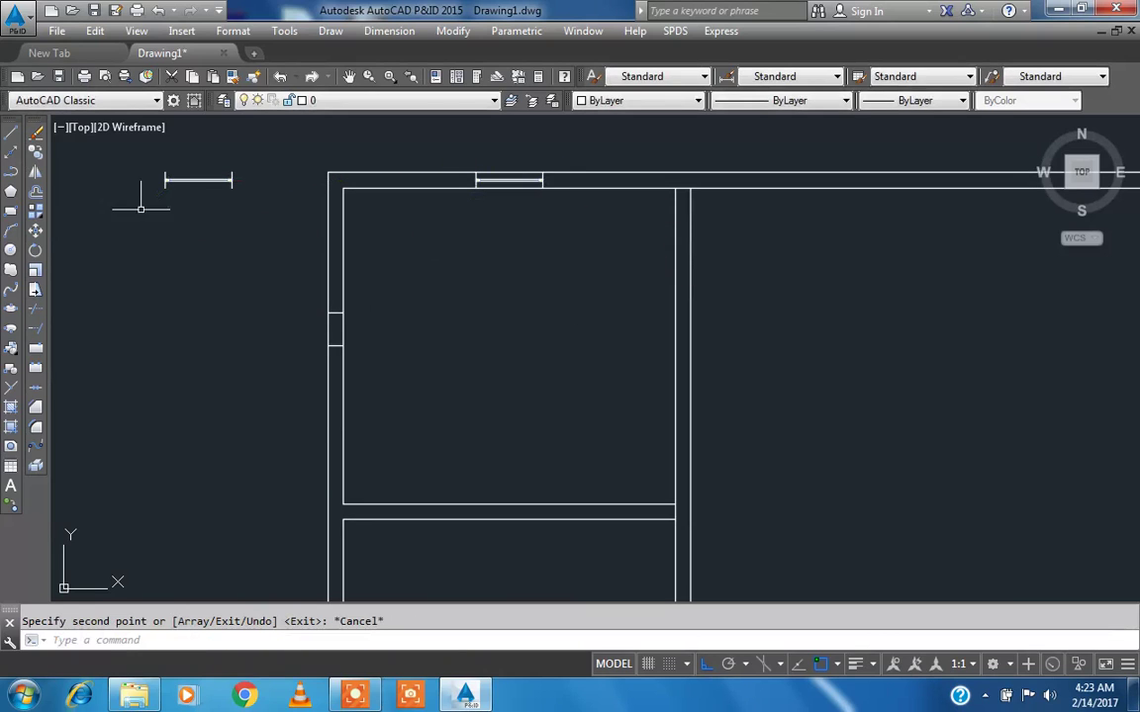
- Rotate the copied window to vertical about its right end, using a 270° direction
left_click(35, 250)
left_click(123, 162)
left_click(261, 211)
key("Return")
left_click(233, 180)
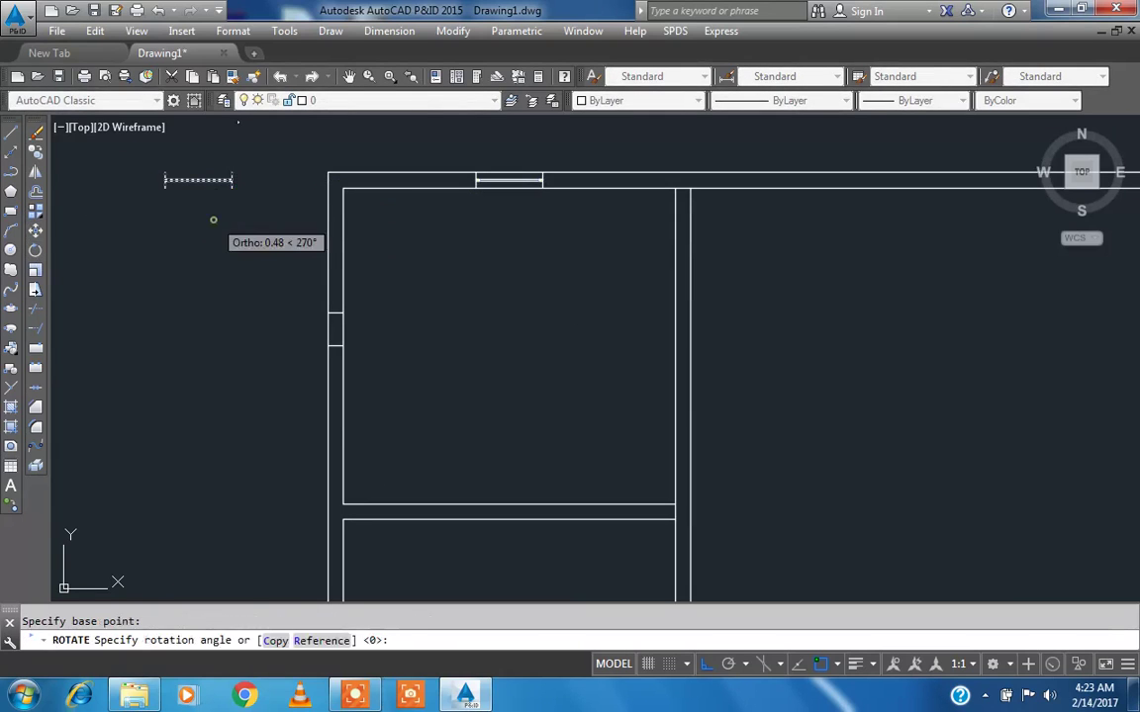
left_click(213, 220)
key("Escape")
- Move the vertical window from its upper-left corner into the left wall, onto the outer end of the upper short line
mouse_move(293, 254)
middle_mouse_down()
mouse_move(287, 302)
mouse_move(366, 390)
middle_mouse_up()
scroll(287, 311, "up", 2)
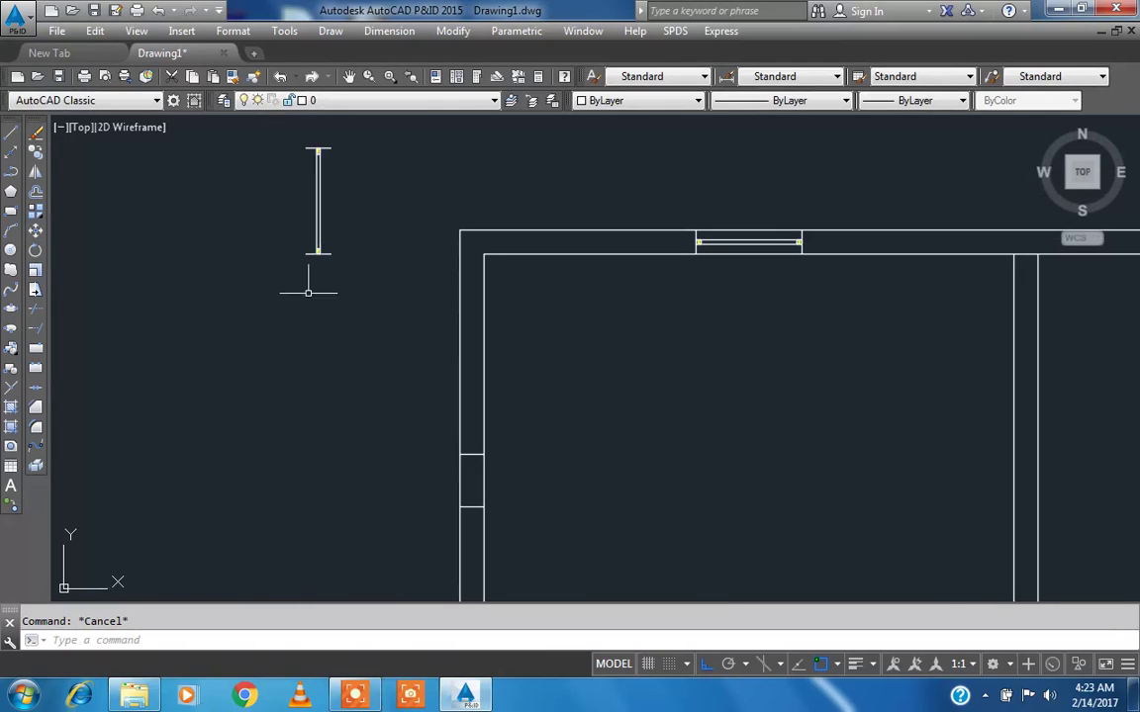
scroll(289, 148, "up", 6)
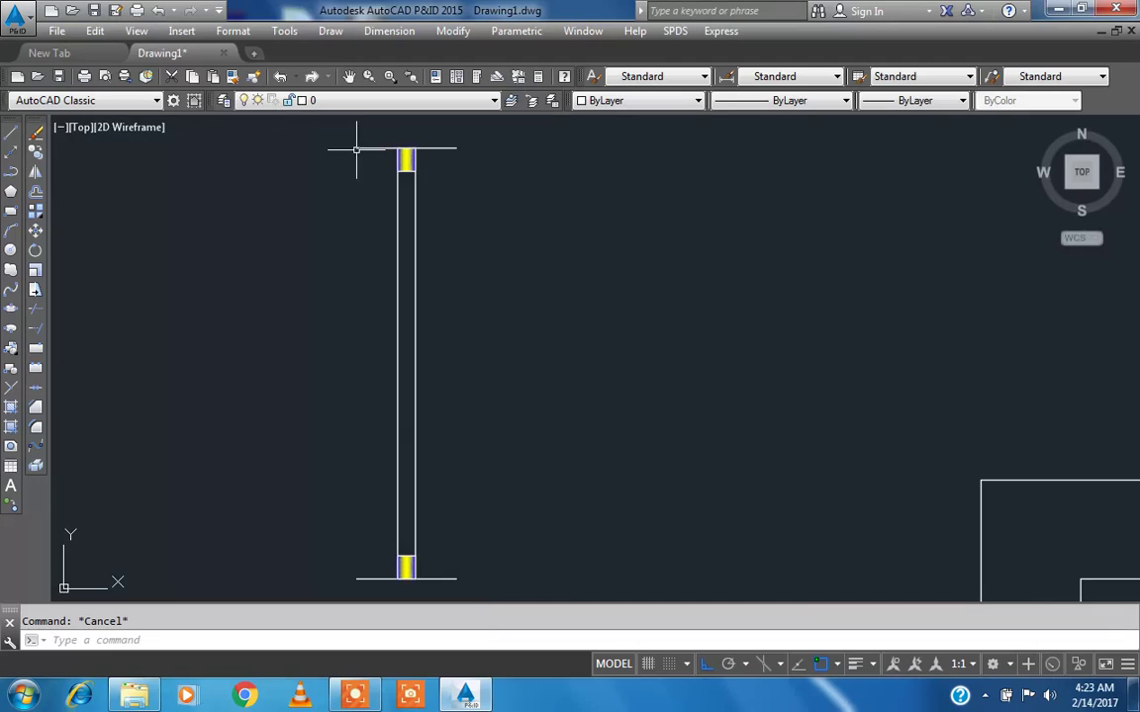
scroll(322, 144, "down", 6)
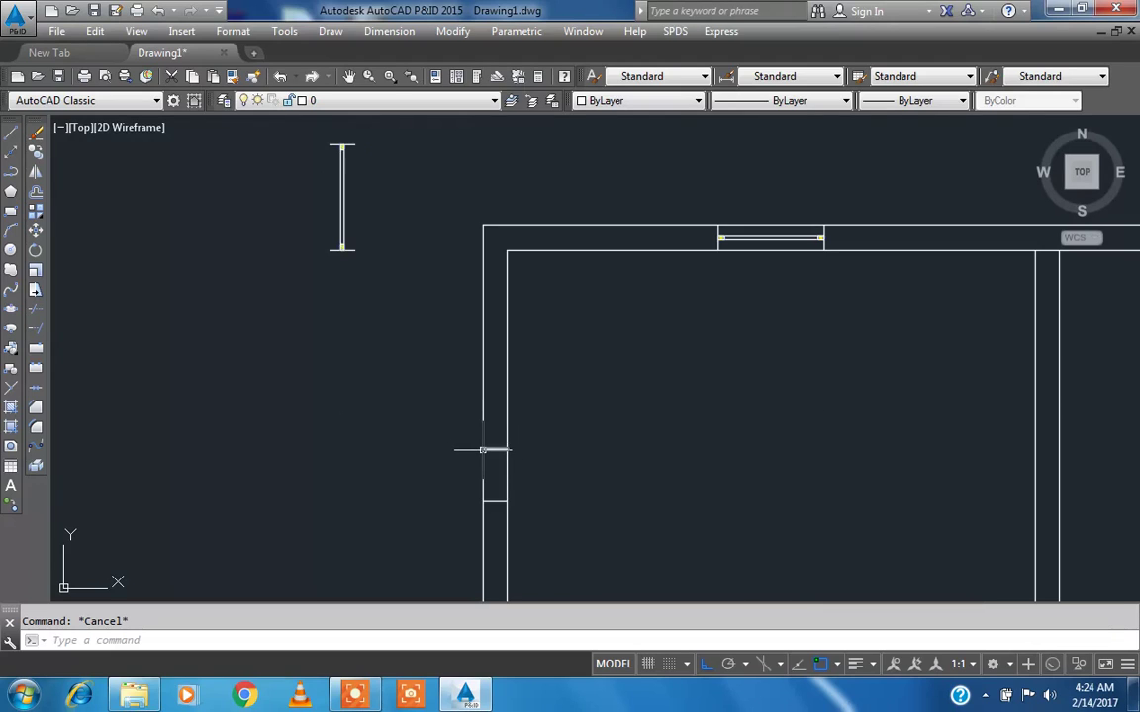
scroll(366, 333, "down", 4)
middle_click_drag(415, 413, 348, 367)
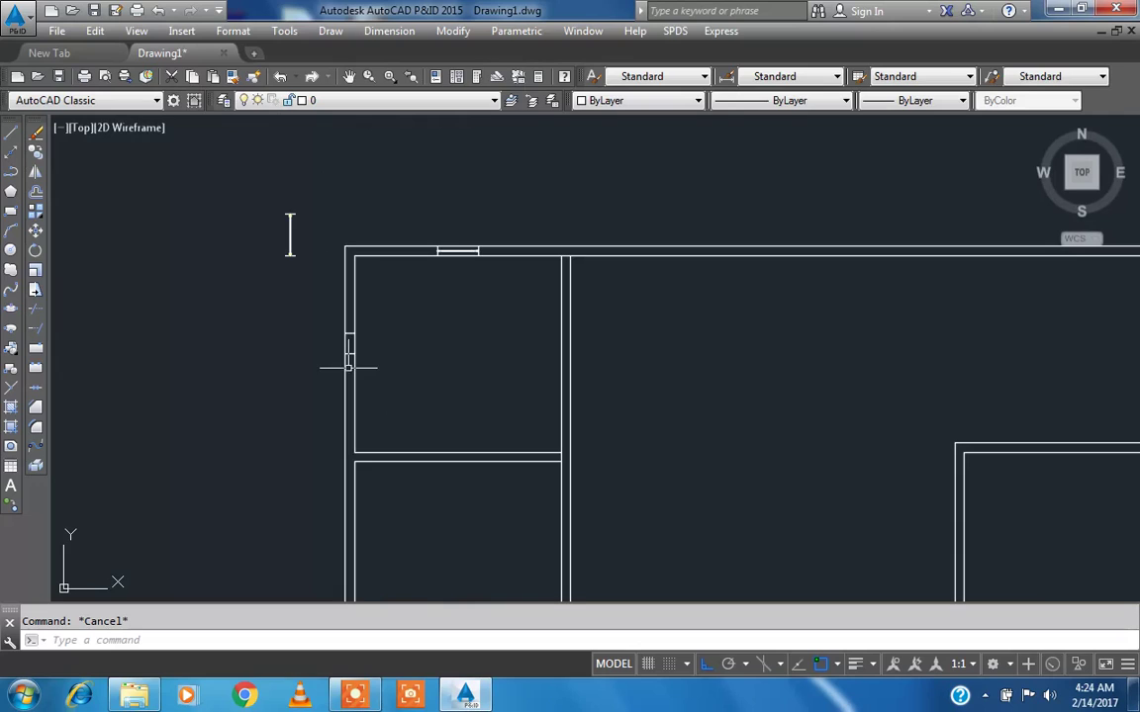
scroll(282, 317, "up", 2)
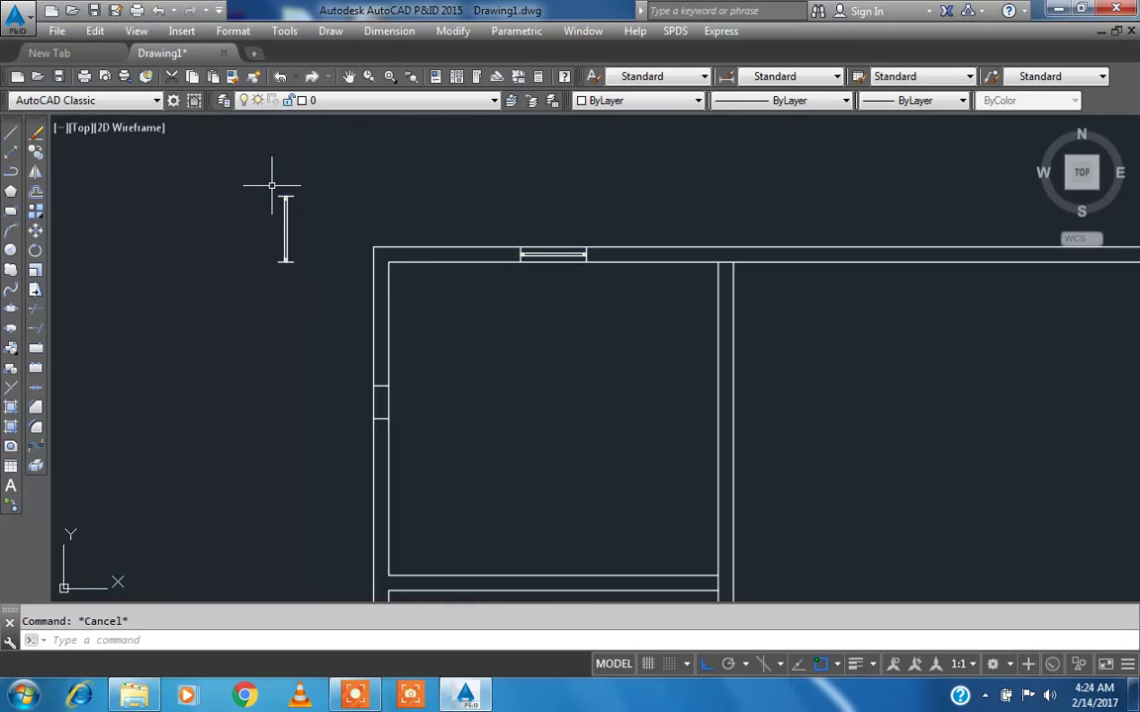
left_click(37, 233)
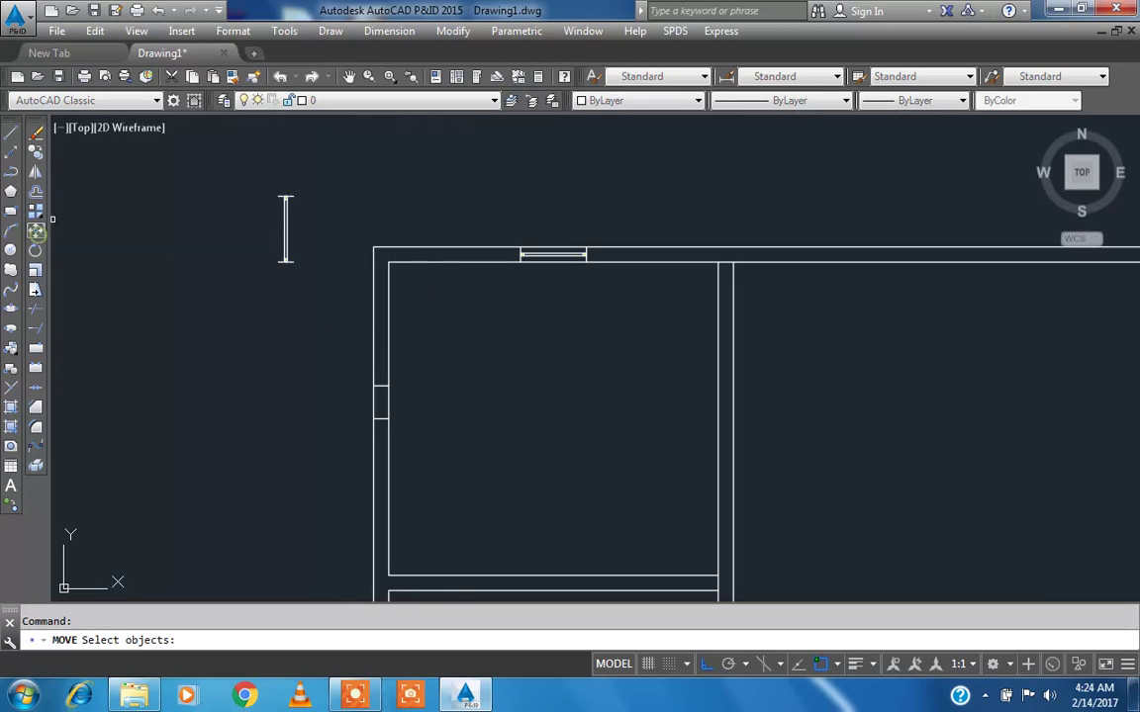
left_click(253, 172)
left_click(326, 289)
key("Return")
scroll(255, 198, "up", 4)
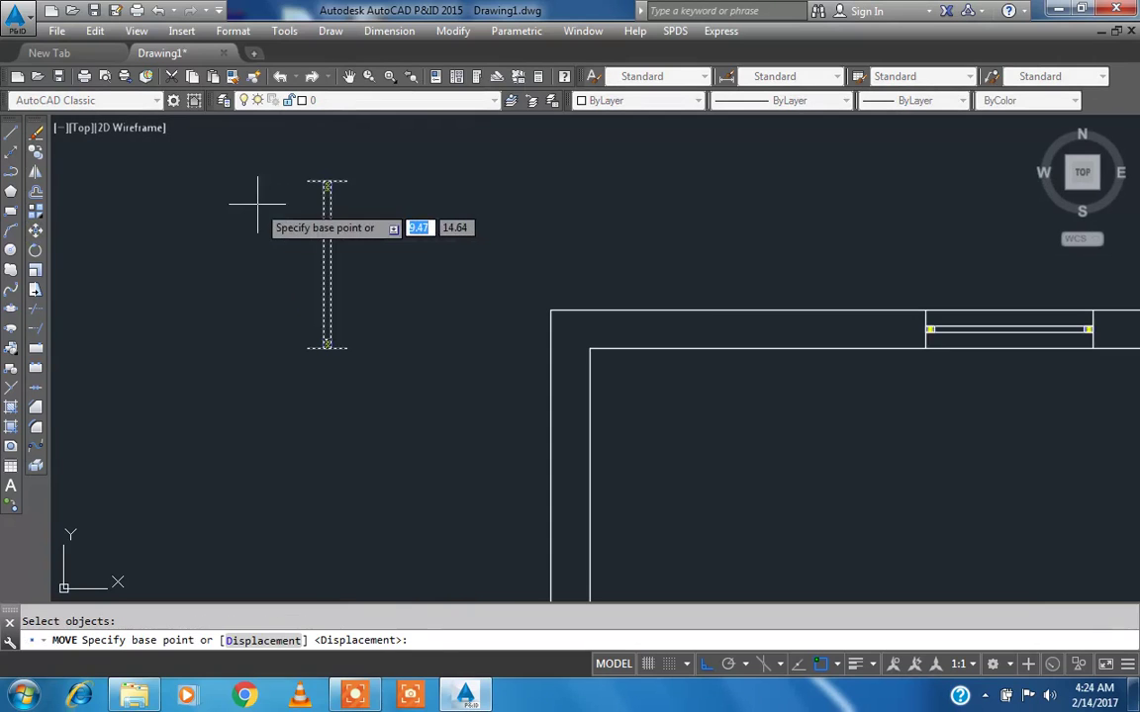
left_click(308, 181)
scroll(308, 181, "down", 2)
scroll(407, 376, "up", 2)
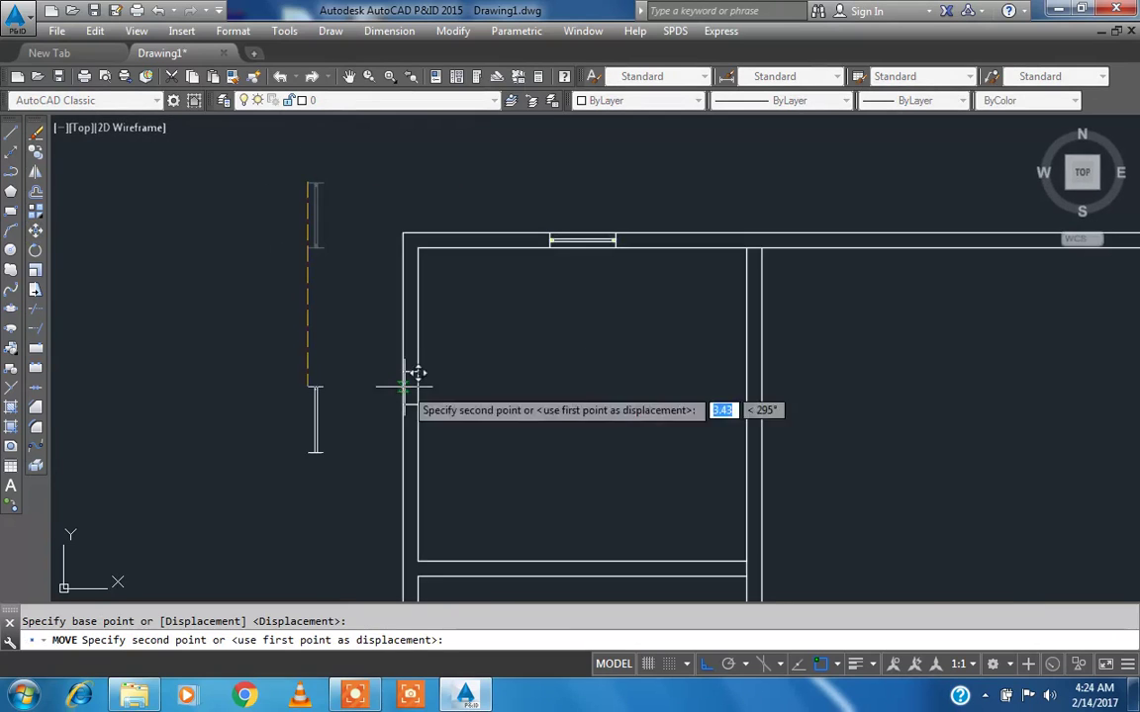
left_click(361, 362)
key("Escape")
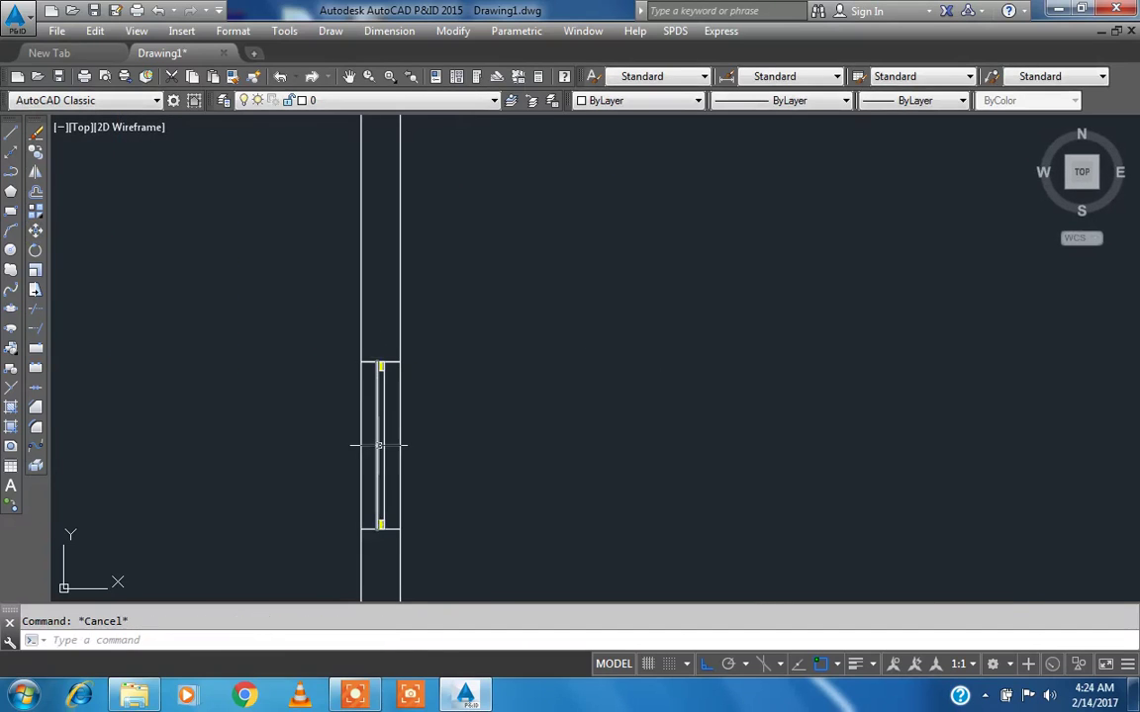
- Delete the leftover short marker lines that overlap the window in the left wall
scroll(380, 359, "up", 5)
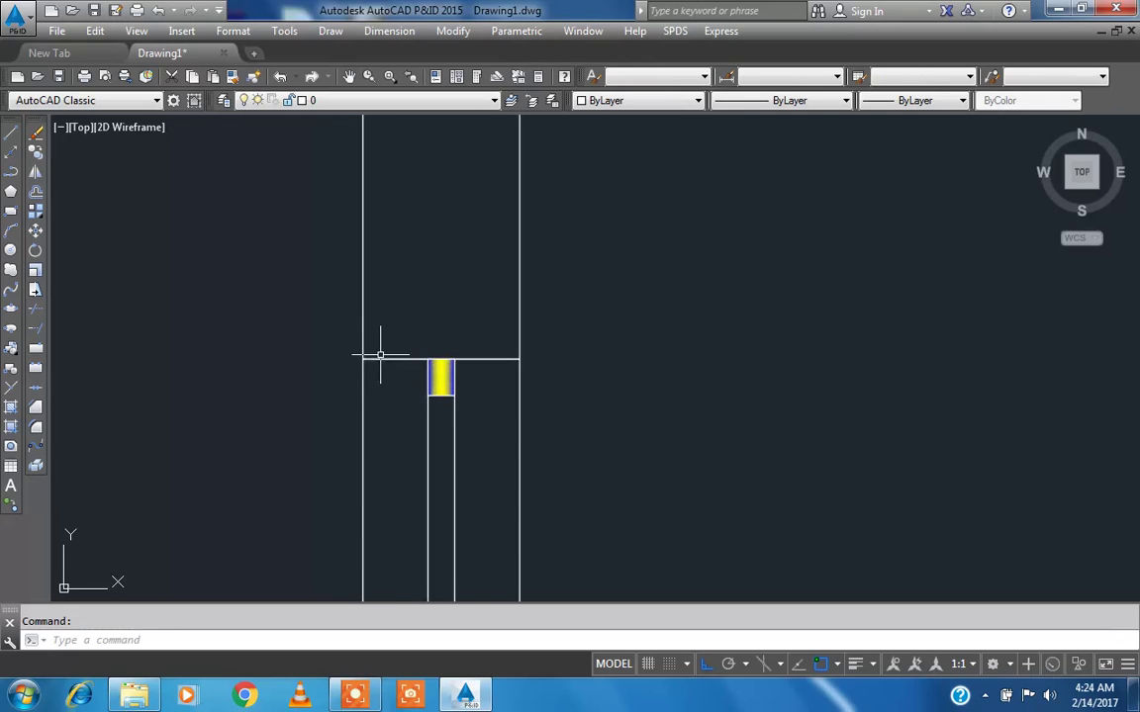
left_click(383, 359)
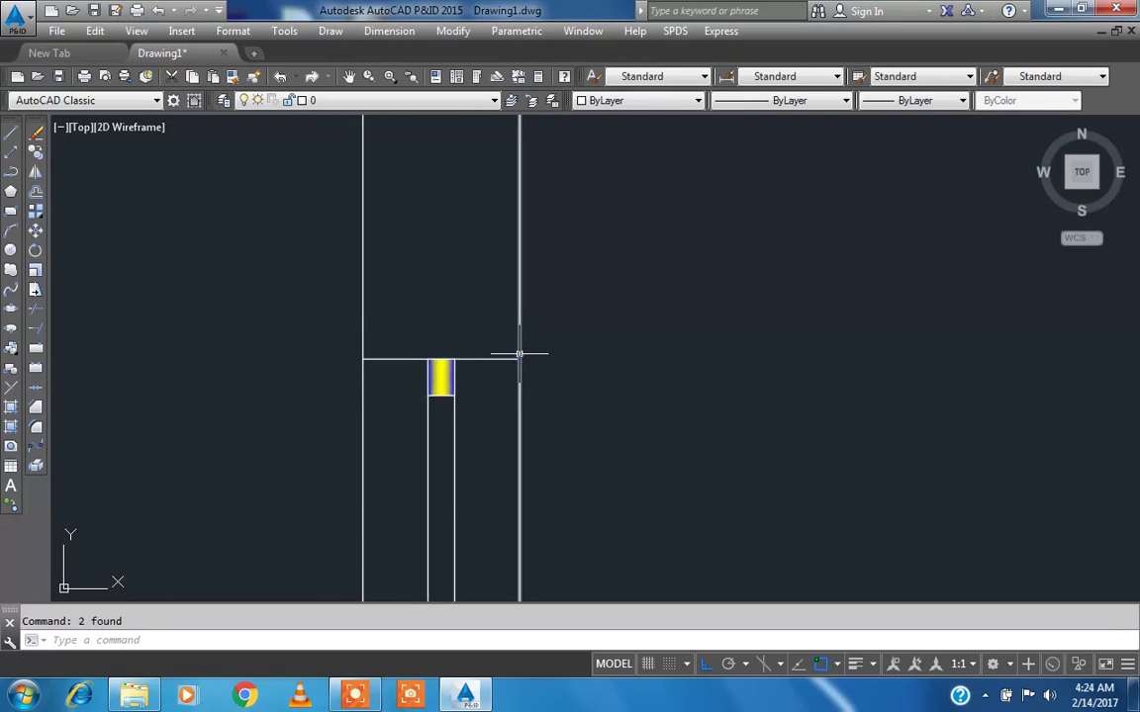
scroll(466, 342, "down", 12)
middle_click_drag(448, 388, 328, 373)
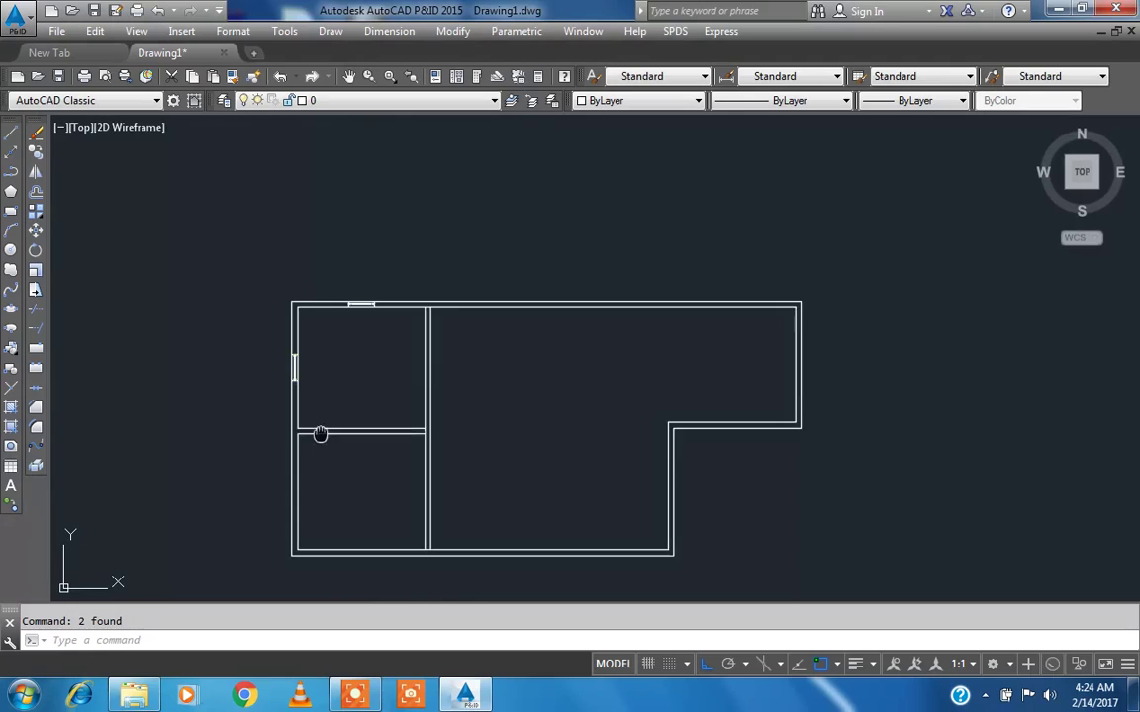
middle_click_drag(319, 434, 315, 382)
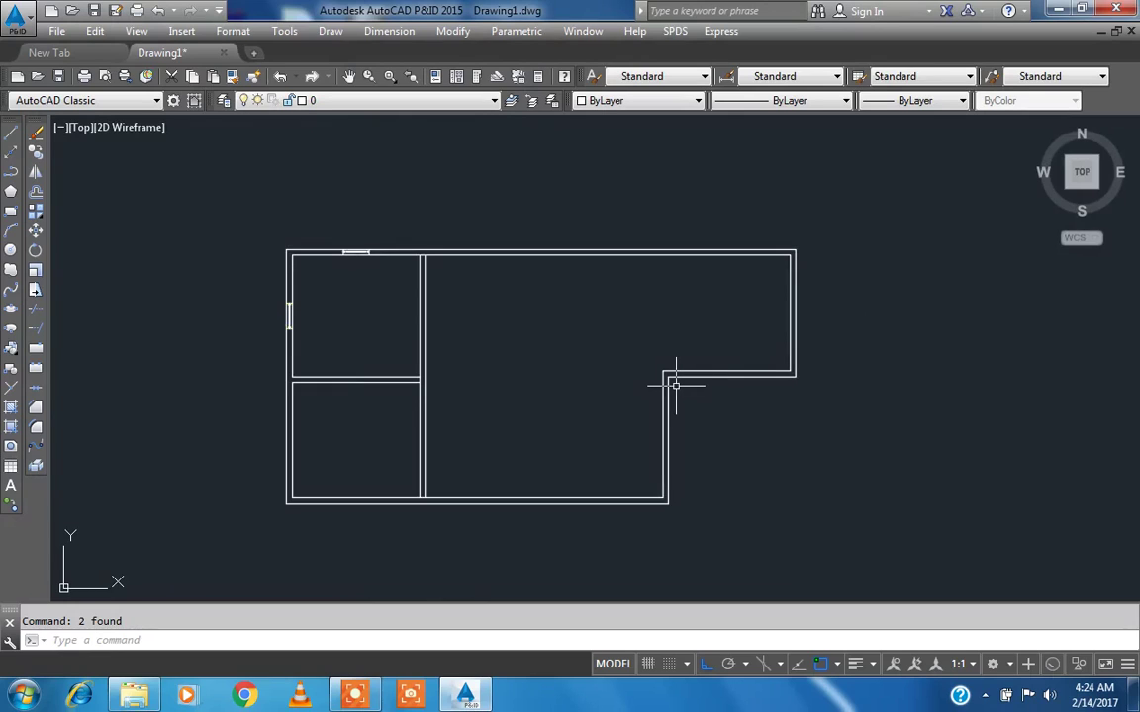
- Copy the upper left-wall window horizontally across the plan into the right outer wall
type("co")
key("Return")
left_click(268, 284)
left_click(335, 358)
key("Return")
scroll(298, 332, "up", 4)
scroll(285, 325, "up", 4)
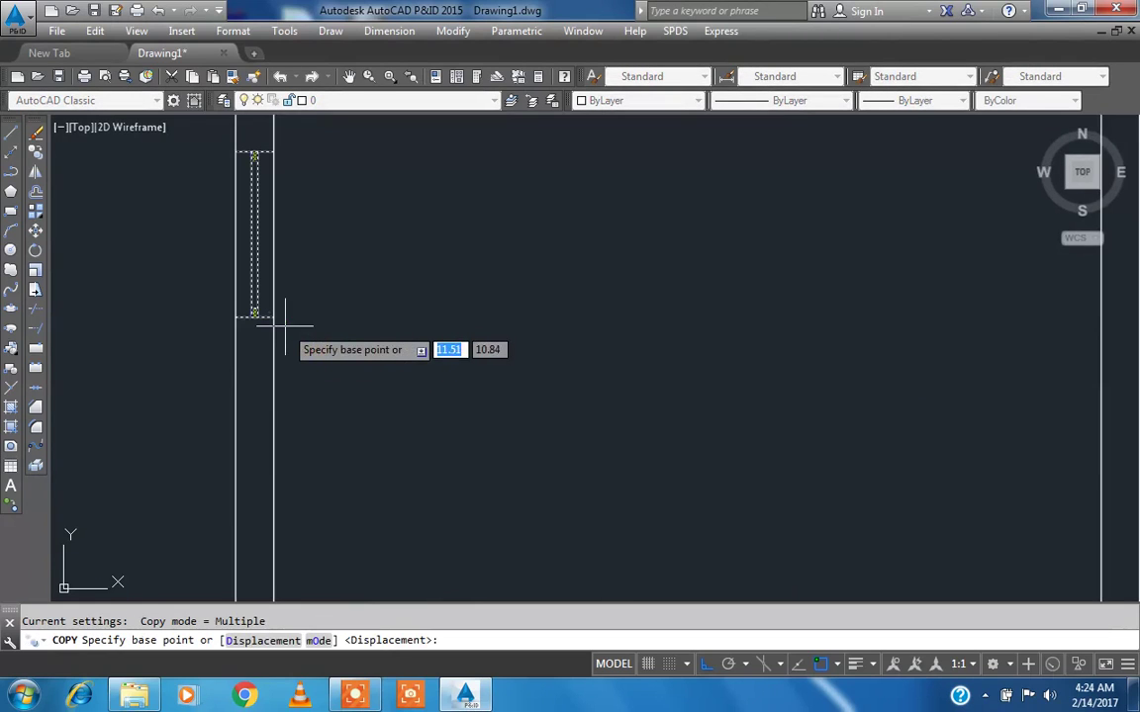
left_click(254, 314)
scroll(255, 315, "down", 8)
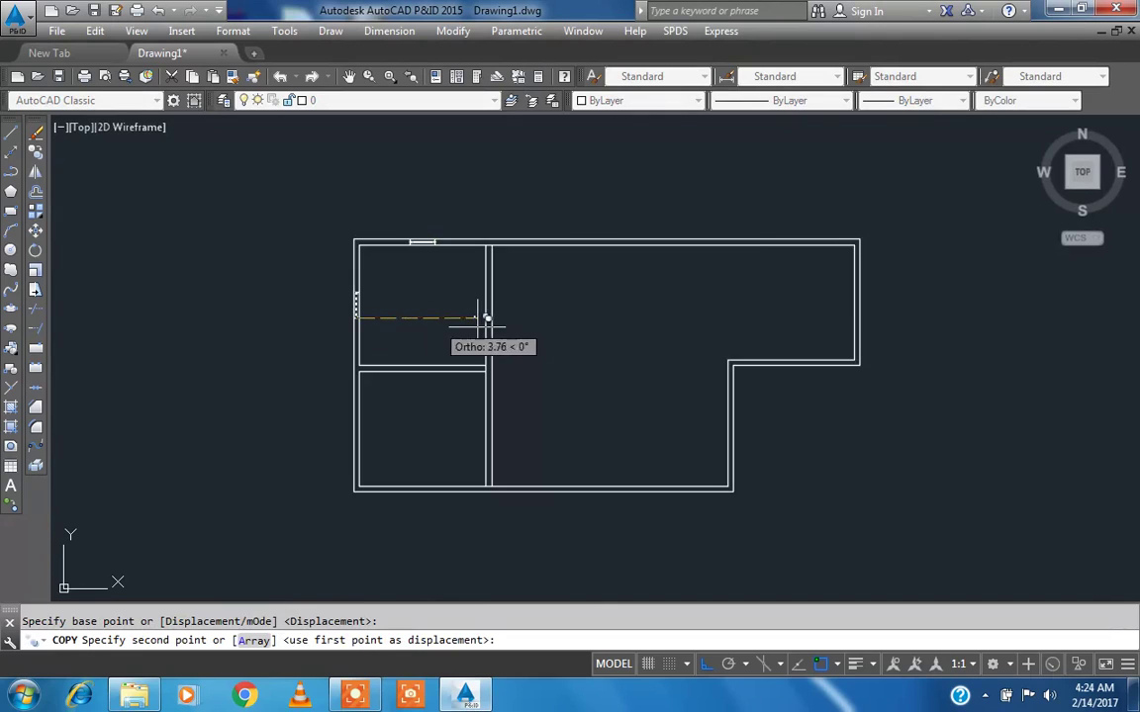
scroll(824, 314, "up", 5)
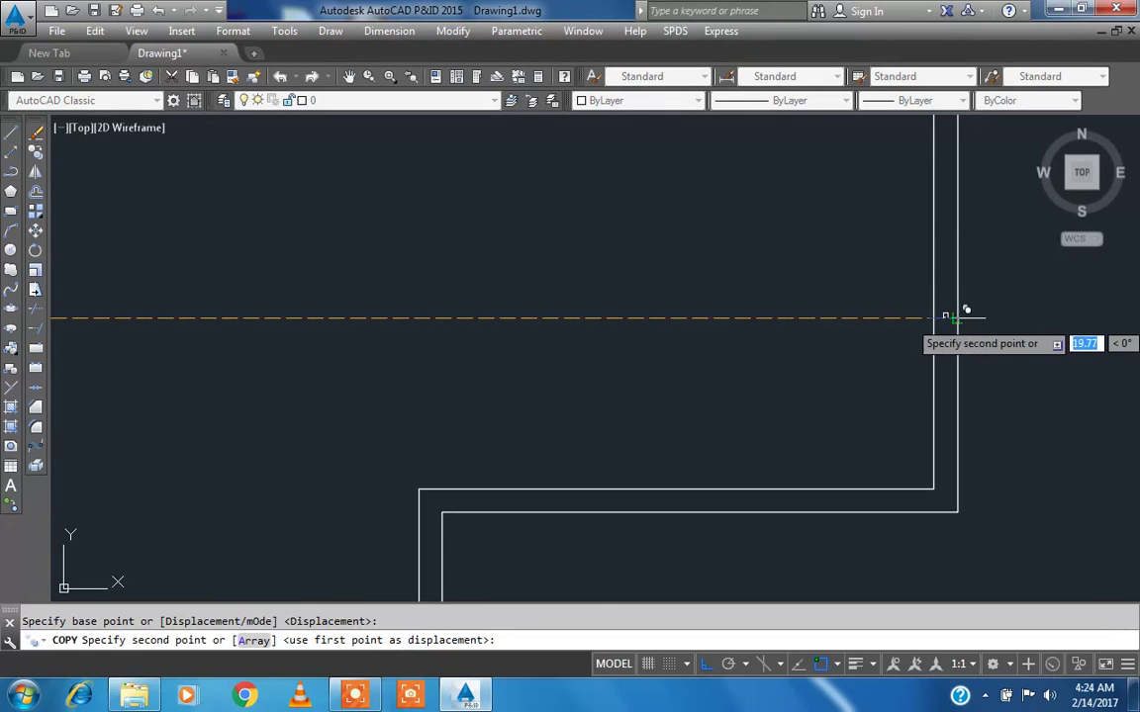
left_click(953, 316)
key("Escape")
scroll(685, 267, "down", 5)
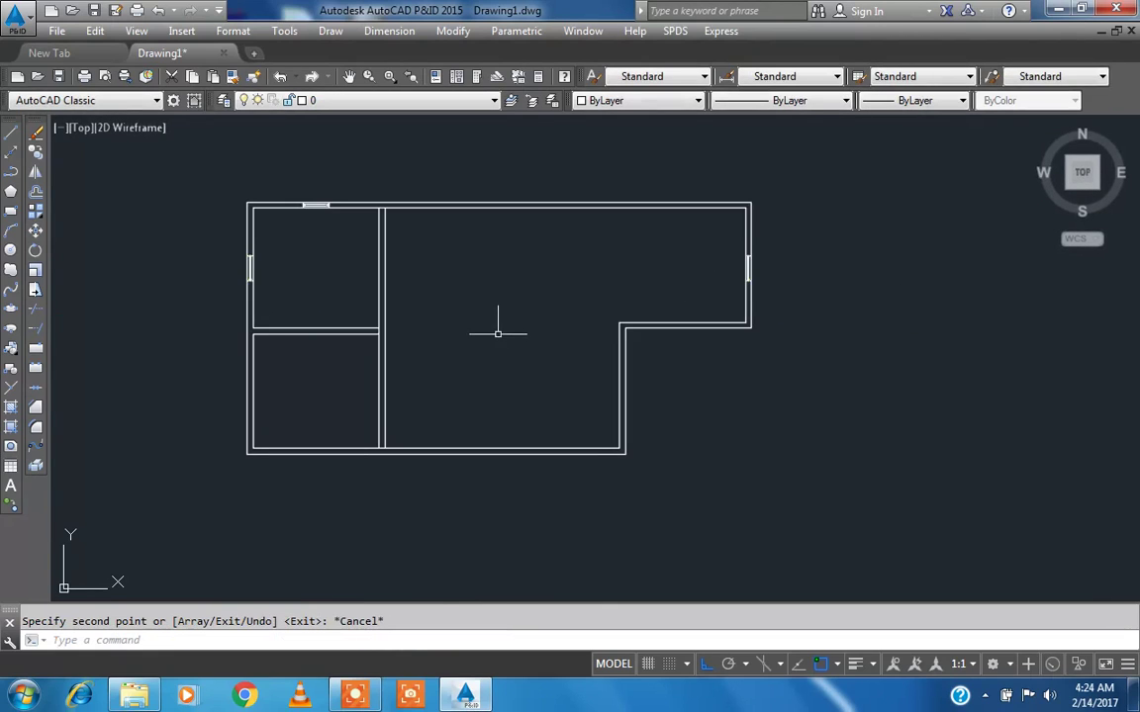
middle_click_drag(506, 335, 510, 335)
- Copy the top-wall window straight down into the bottom outer wall of the lower-left room
type("c")
key("Return")
left_click(296, 182)
left_click(352, 207)
key("Return")
scroll(348, 226, "up", 5)
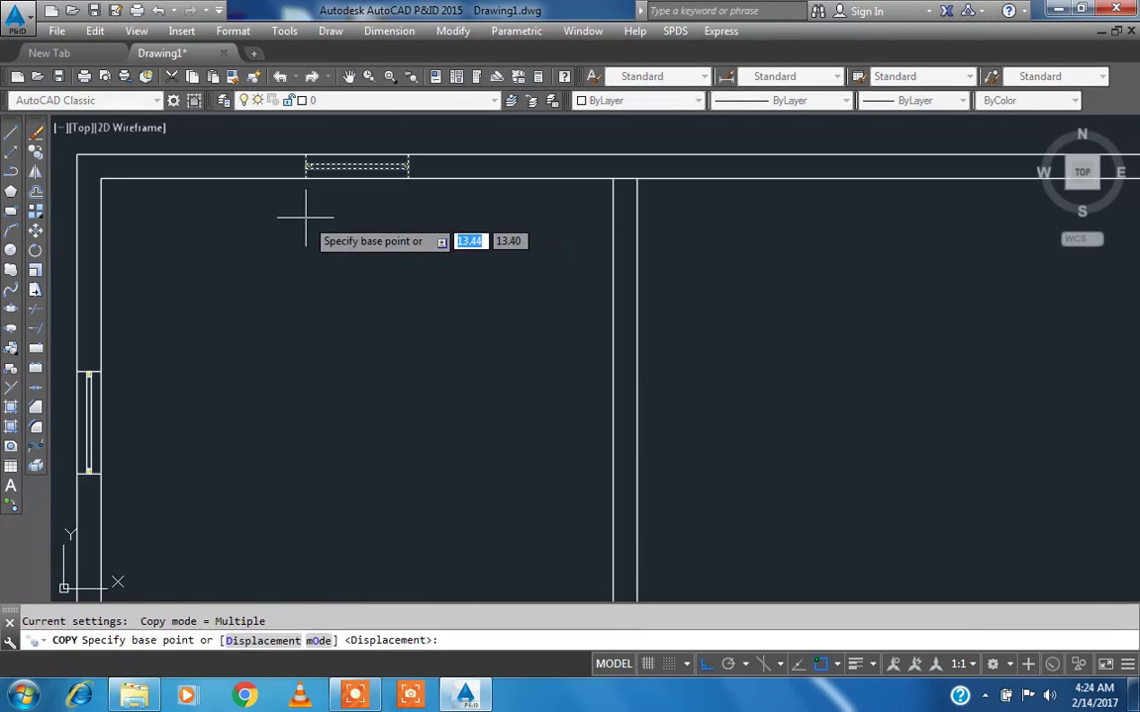
left_click(307, 156)
scroll(314, 170, "down", 6)
scroll(306, 332, "up", 4)
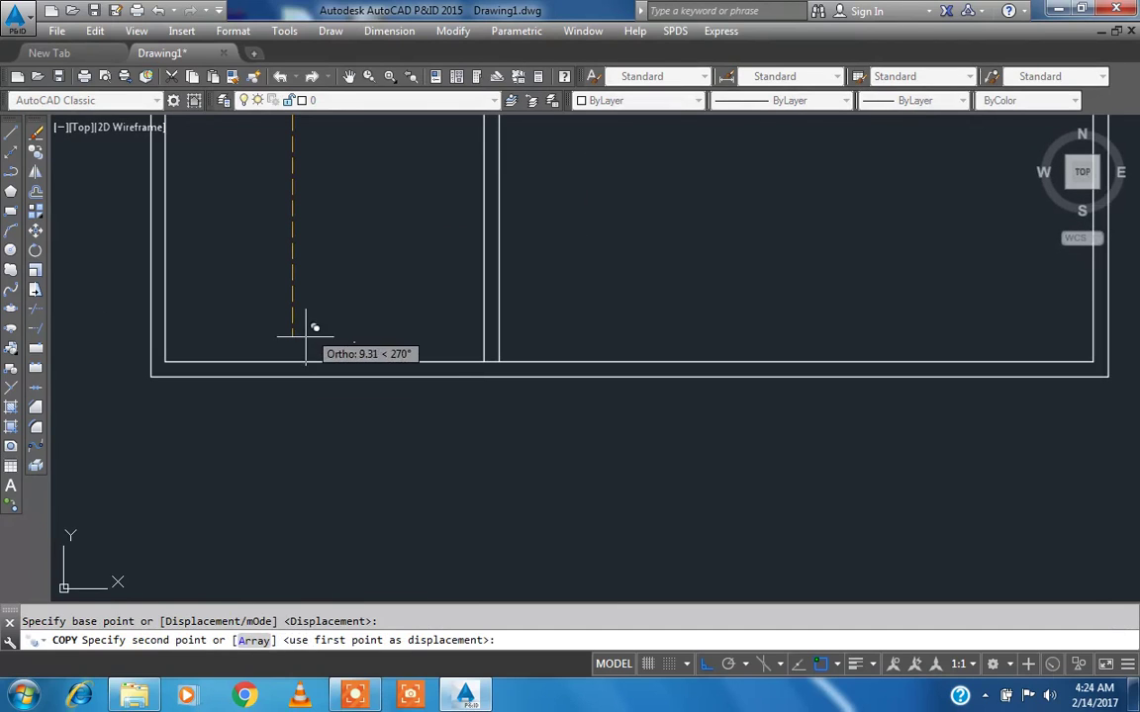
left_click(301, 351)
key("Escape")
scroll(282, 297, "down", 5)
scroll(276, 284, "up", 5)
middle_click_drag(393, 400, 267, 264)
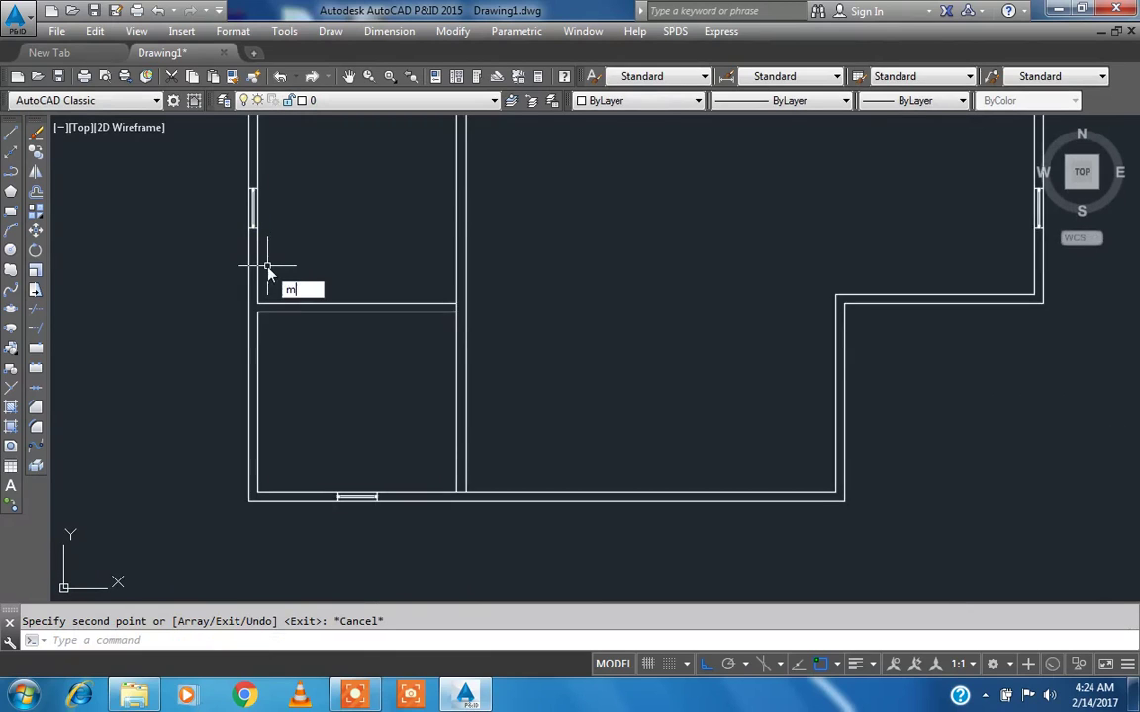
- Mirror the left-wall window about the upper line of the horizontal partition, keeping the original
type("mi")
key("Return")
left_click(226, 174)
left_click(288, 242)
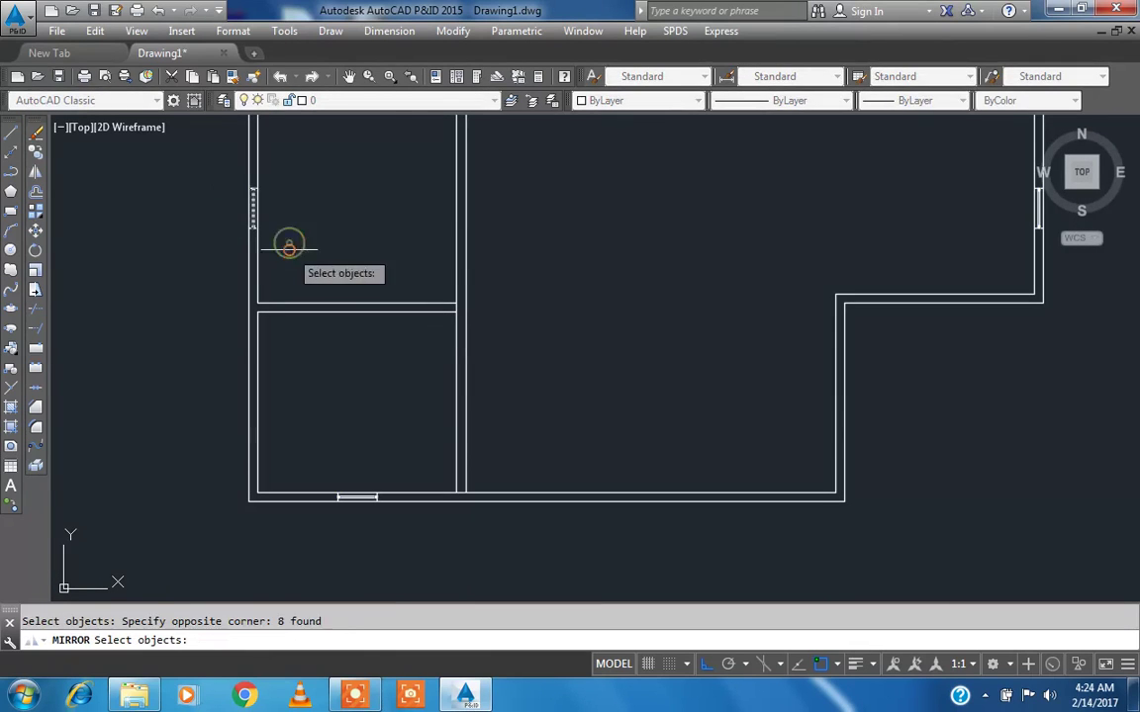
key("Return")
scroll(238, 315, "up", 5)
scroll(267, 298, "down", 8)
scroll(277, 300, "up", 4)
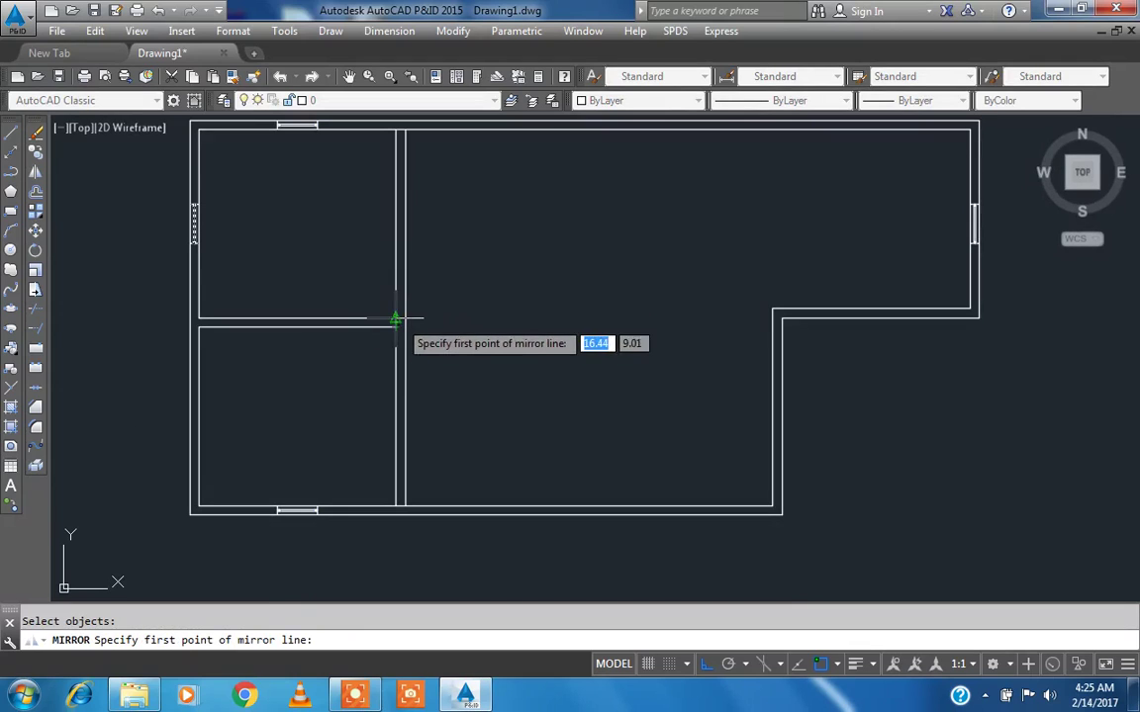
left_click(396, 317)
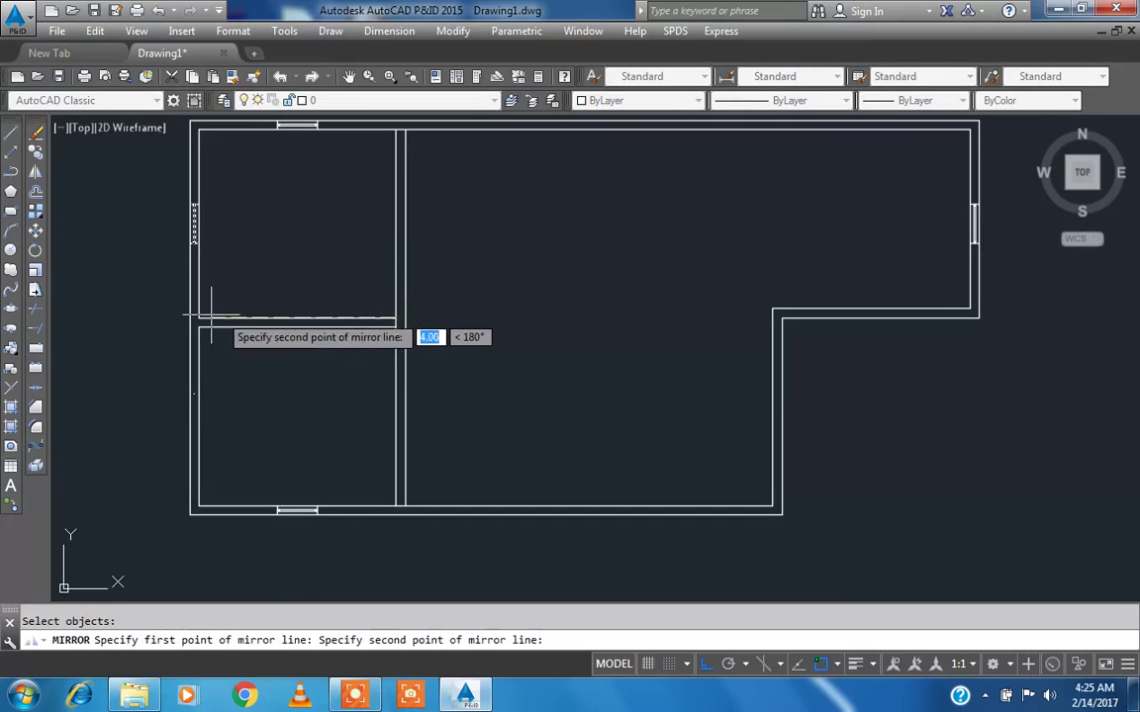
left_click(200, 317)
right_click(201, 319)
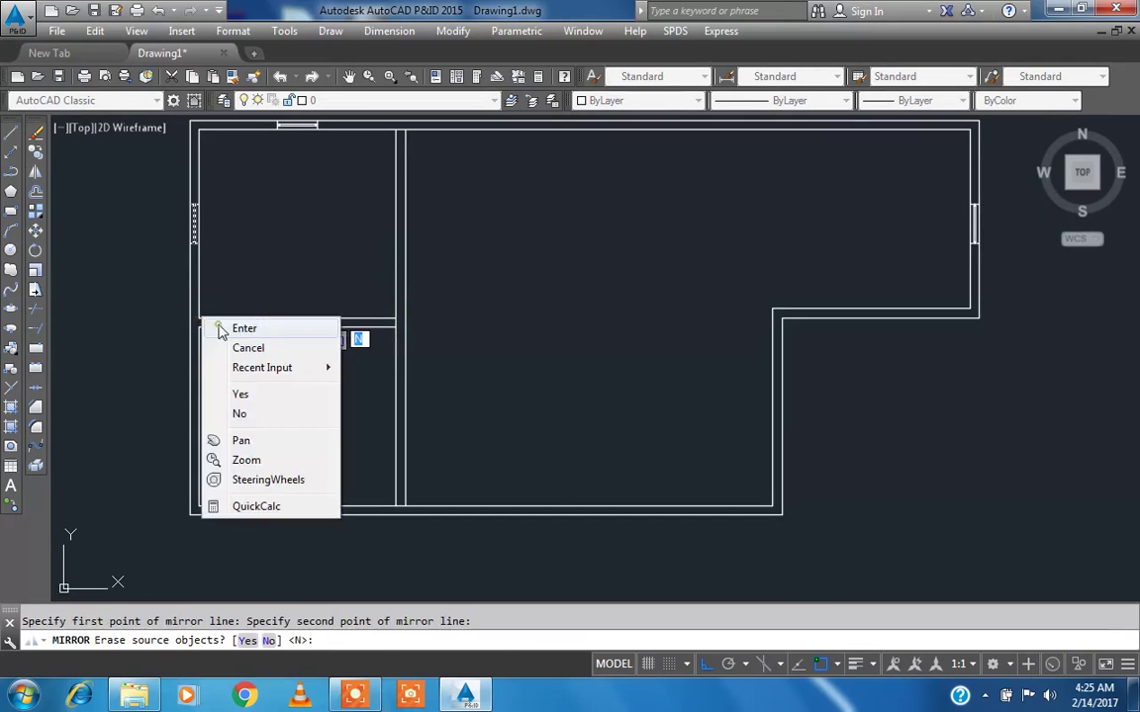
left_click(243, 327)
scroll(380, 336, "down", 4)
scroll(265, 334, "up", 2)
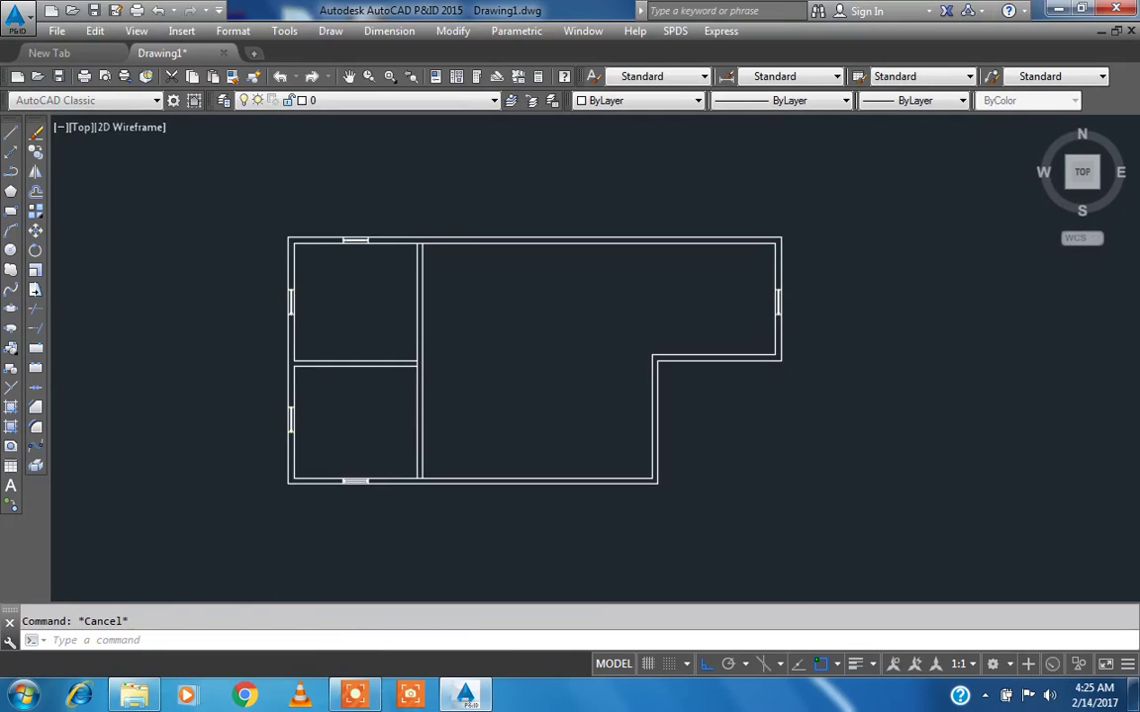
- Offset the left line of the vertical partition by 1 to the left, into the two small rooms
middle_click(348, 361)
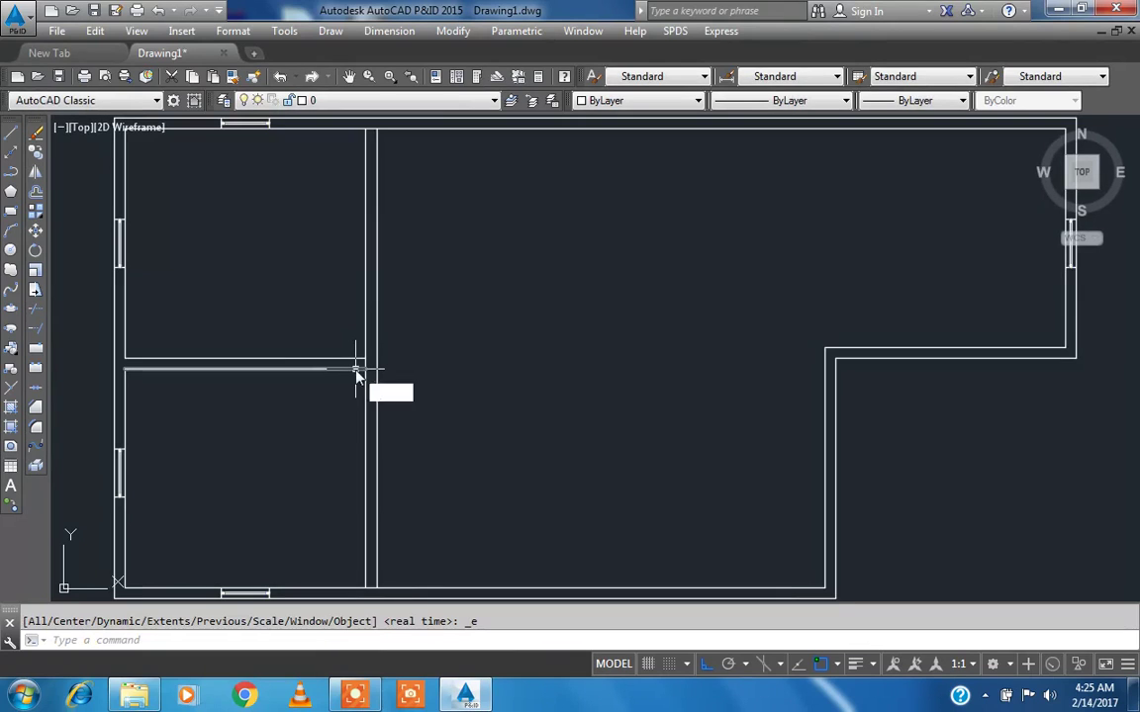
type("o")
key("Return")
type("1")
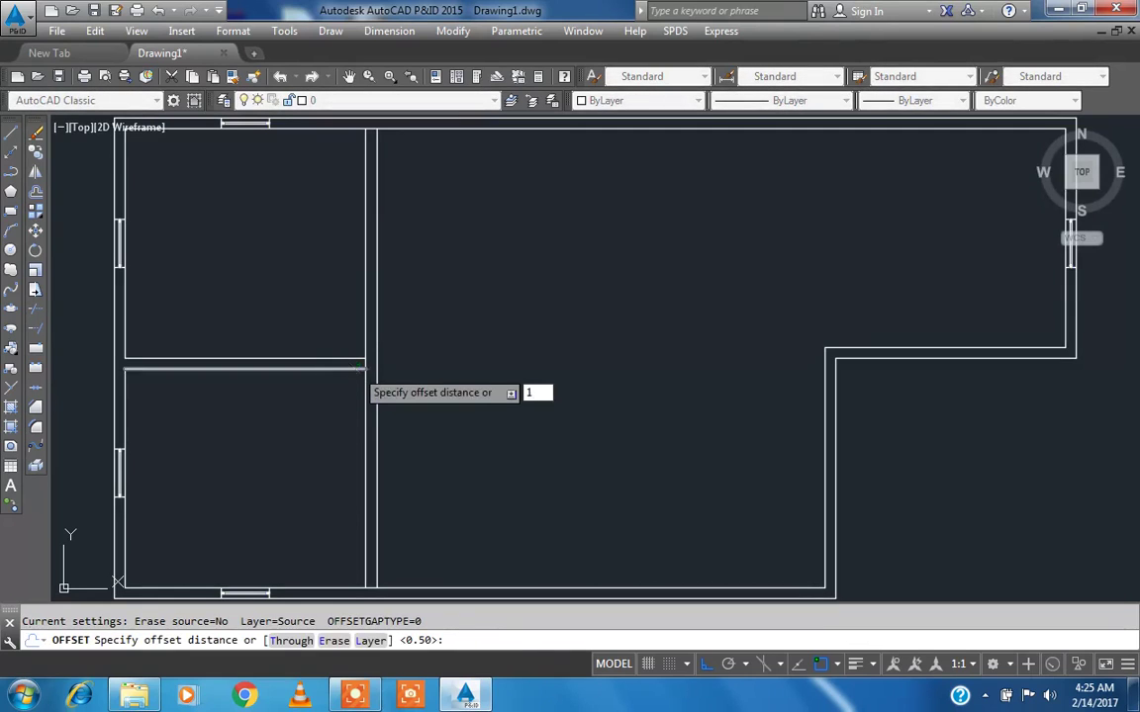
key("Return")
left_click(366, 336)
left_click(288, 321)
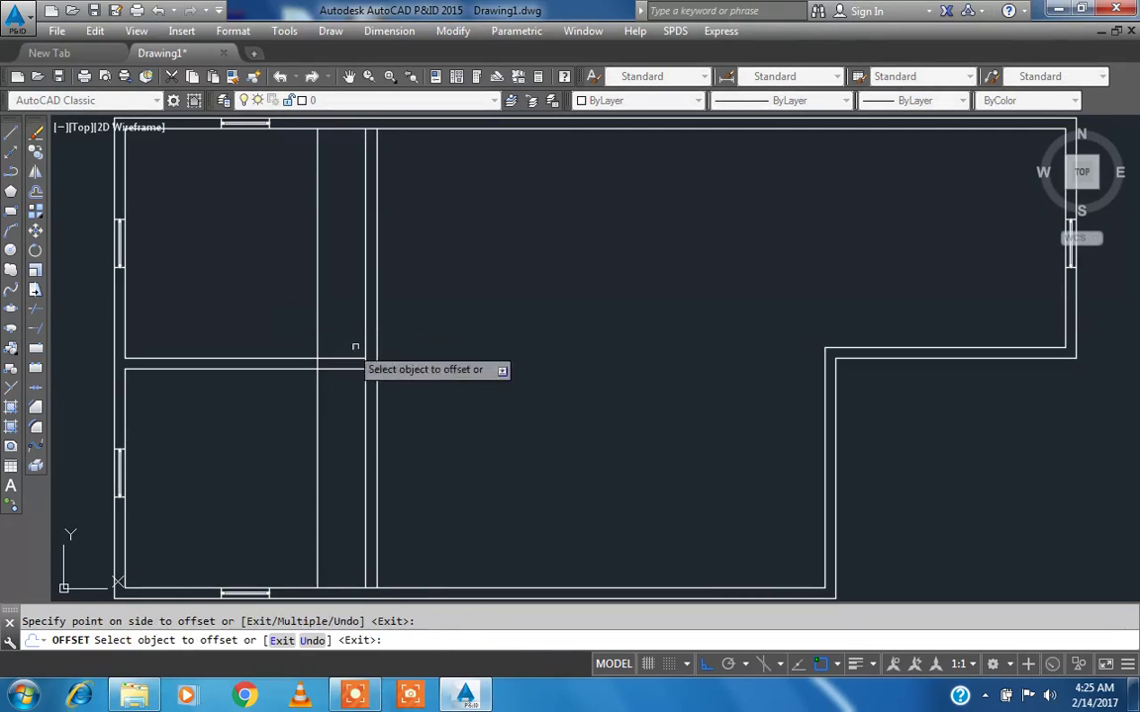
key("Escape")
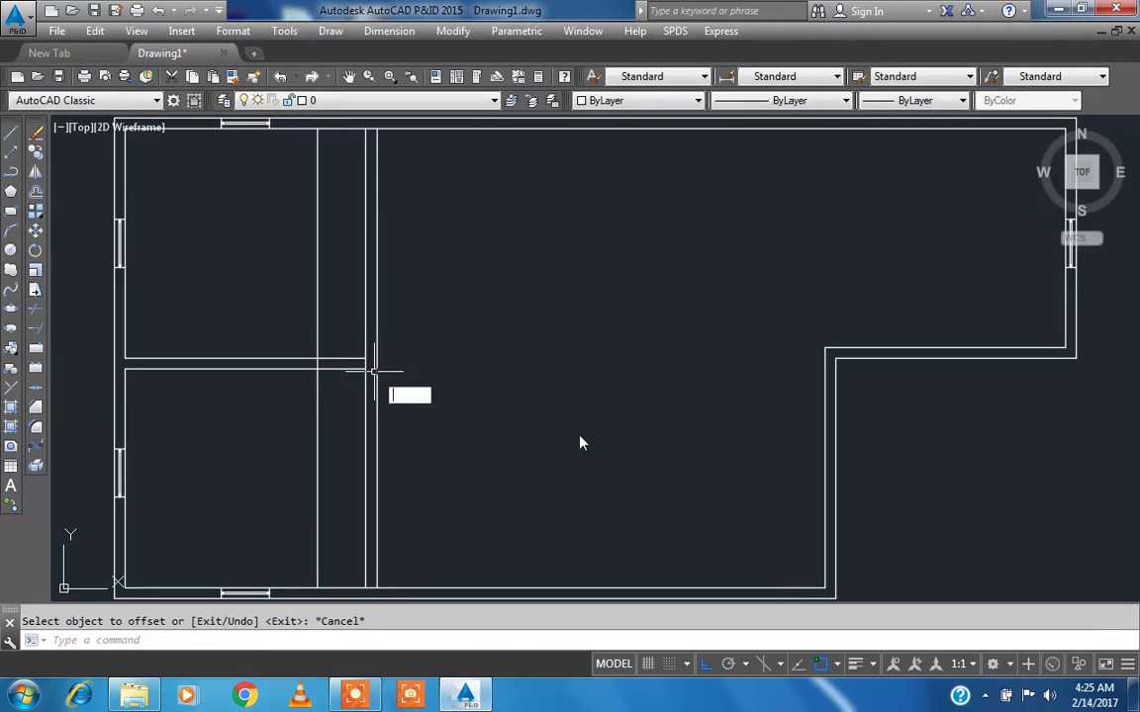
type("tr")
key("Return")
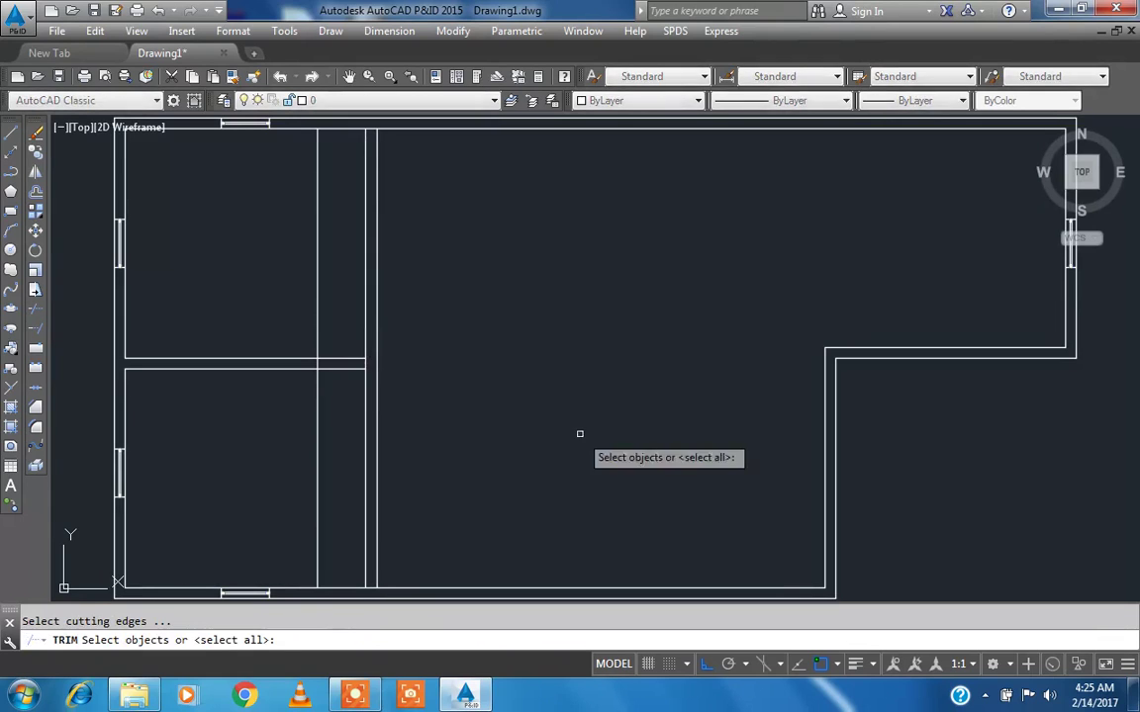
left_click(339, 382)
left_click(331, 348)
left_click(330, 335)
key("Escape")
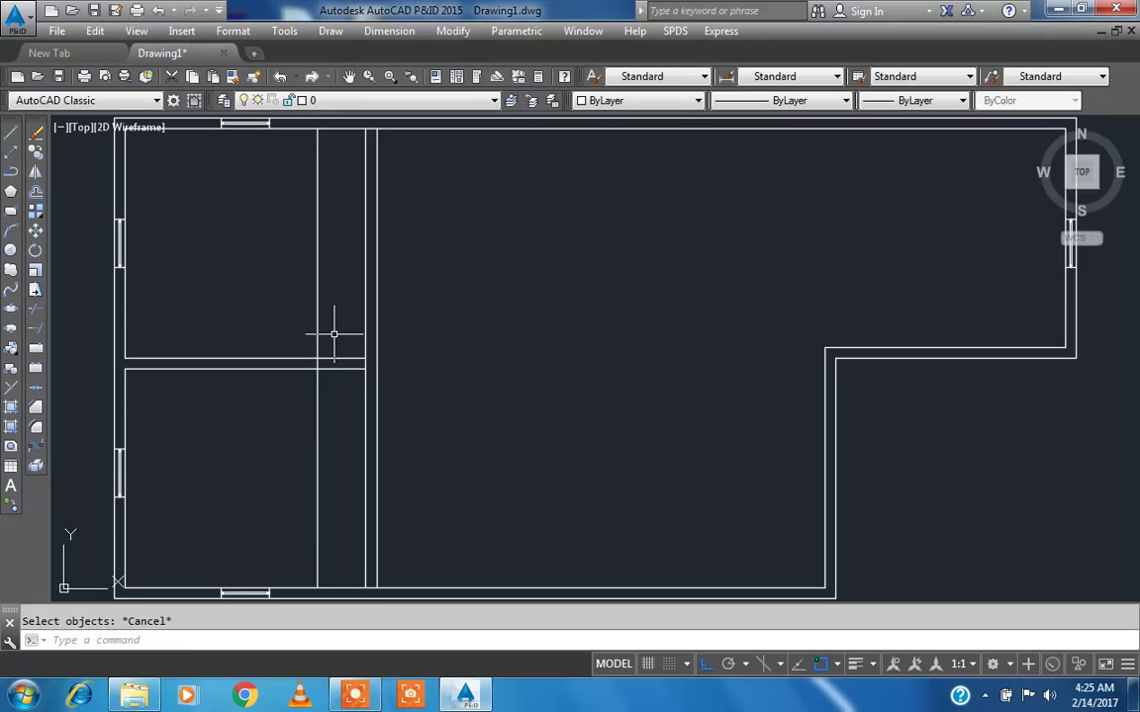
type("tr")
key("Return")
left_click(346, 374)
left_click(332, 329)
key("Escape")
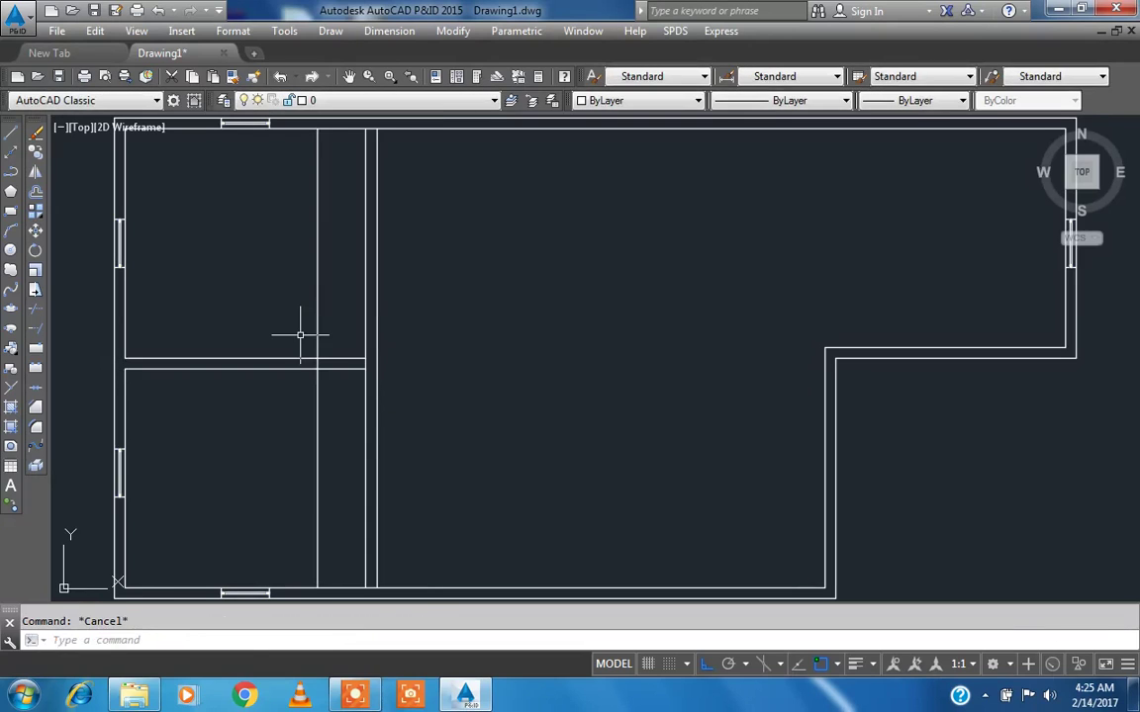
- Trim the horizontal partition's lines beyond the offset line and the offset line above and below it, leaving a closed partition end
type("tr")
key("Return")
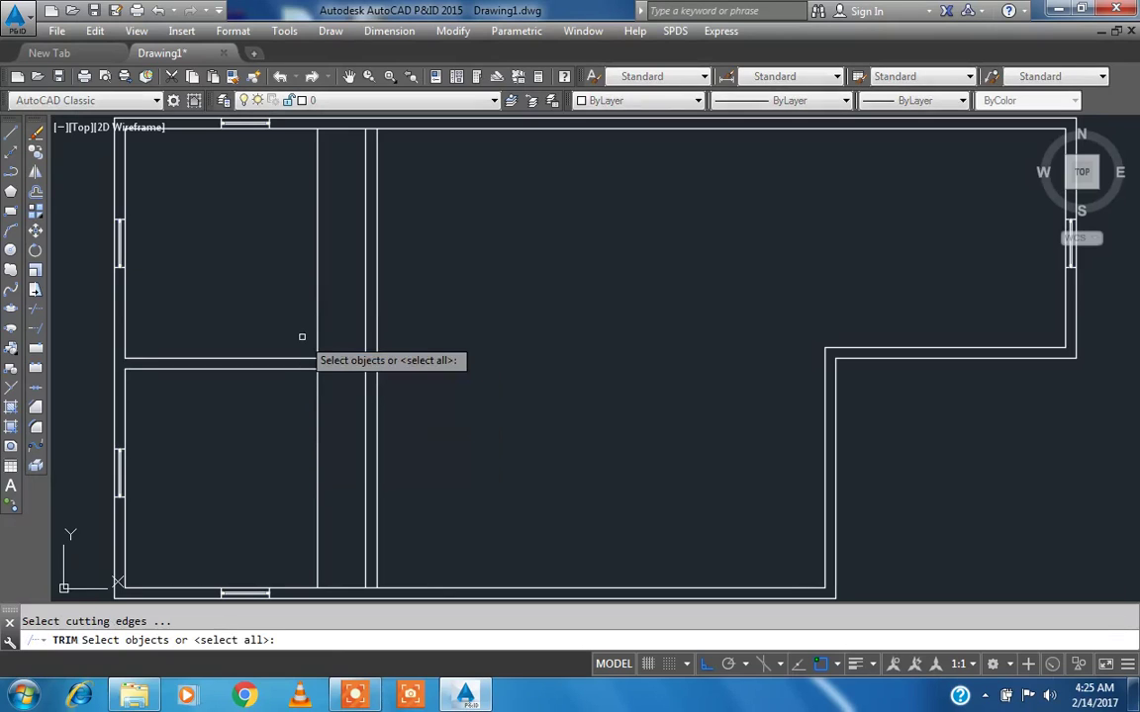
key("Return")
left_click(345, 384)
left_click(330, 347)
left_click(334, 333)
left_click(298, 319)
left_click(332, 421)
left_click(280, 396)
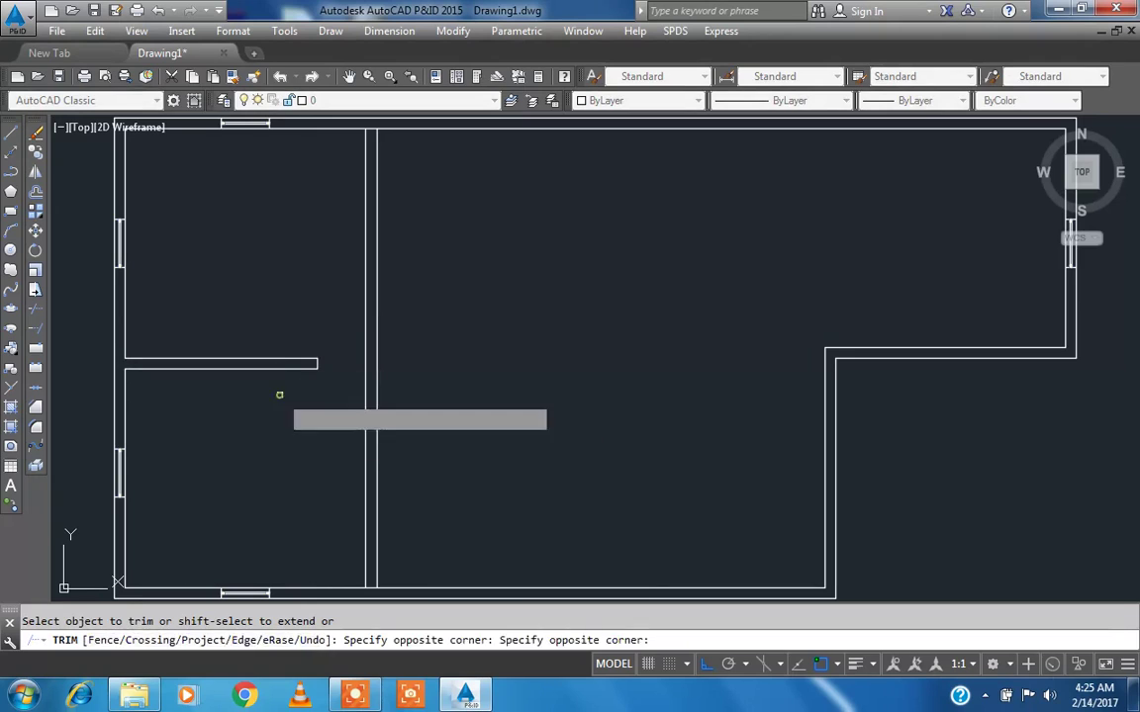
key("Escape")
- Draw a small rectangle about 0.04 by 0.04 in the door opening beside the partition end
scroll(290, 363, "up", 2)
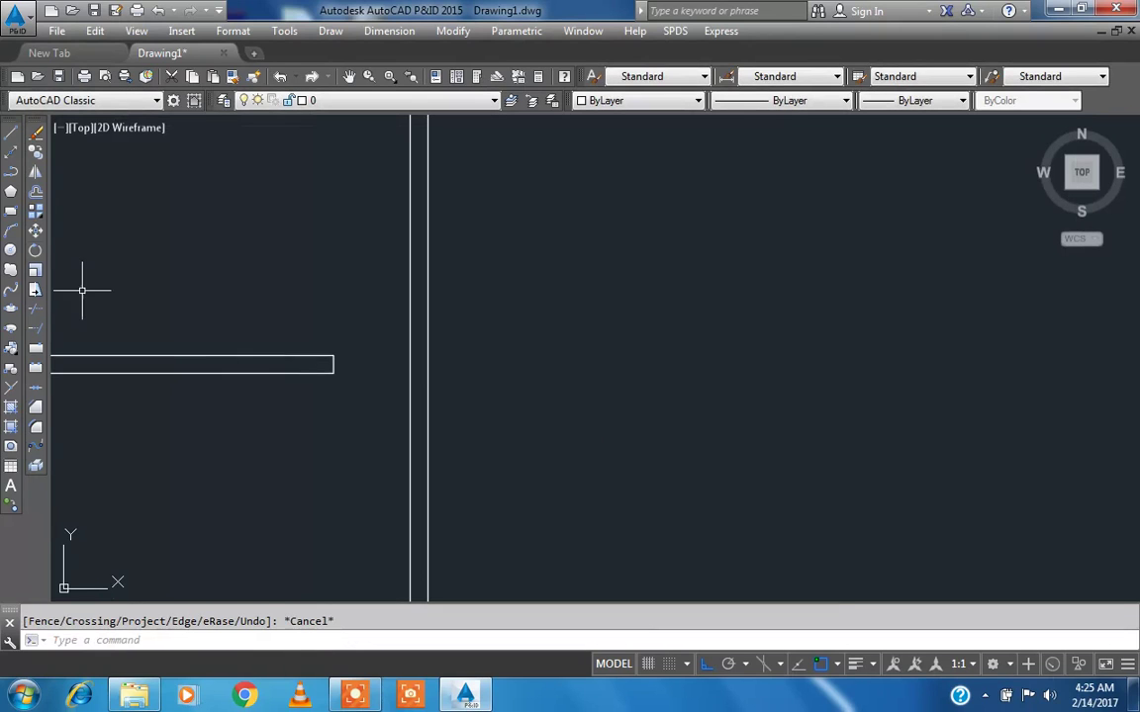
left_click(11, 210)
scroll(317, 356, "up", 7)
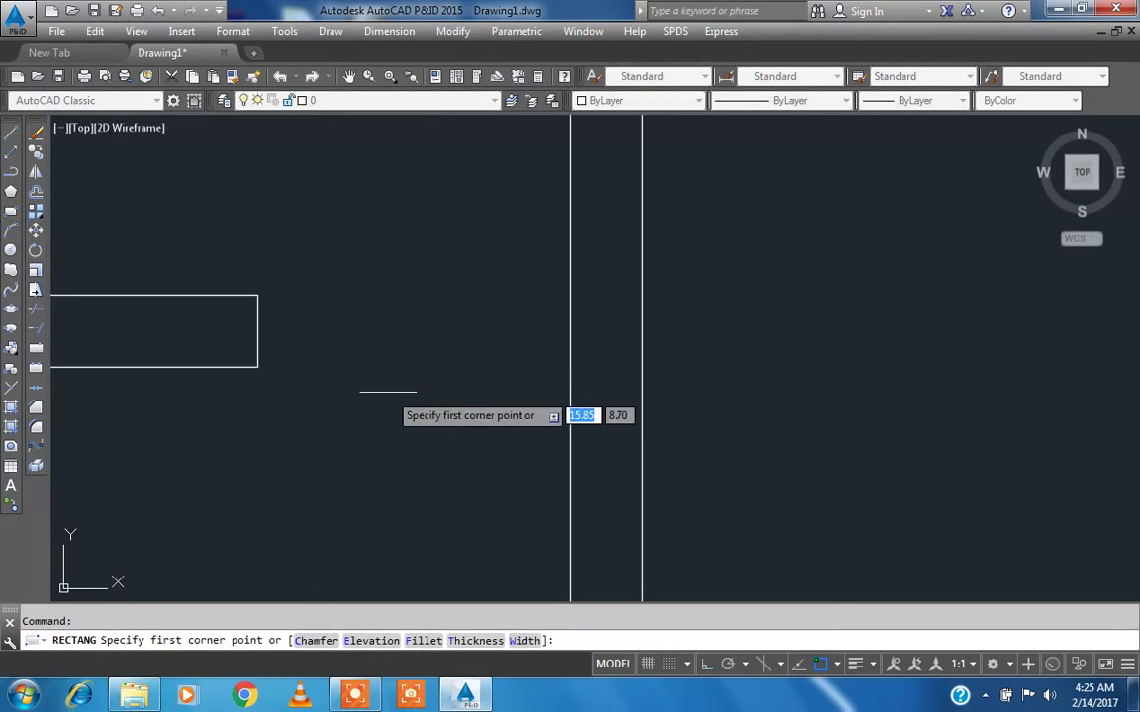
left_click(302, 313)
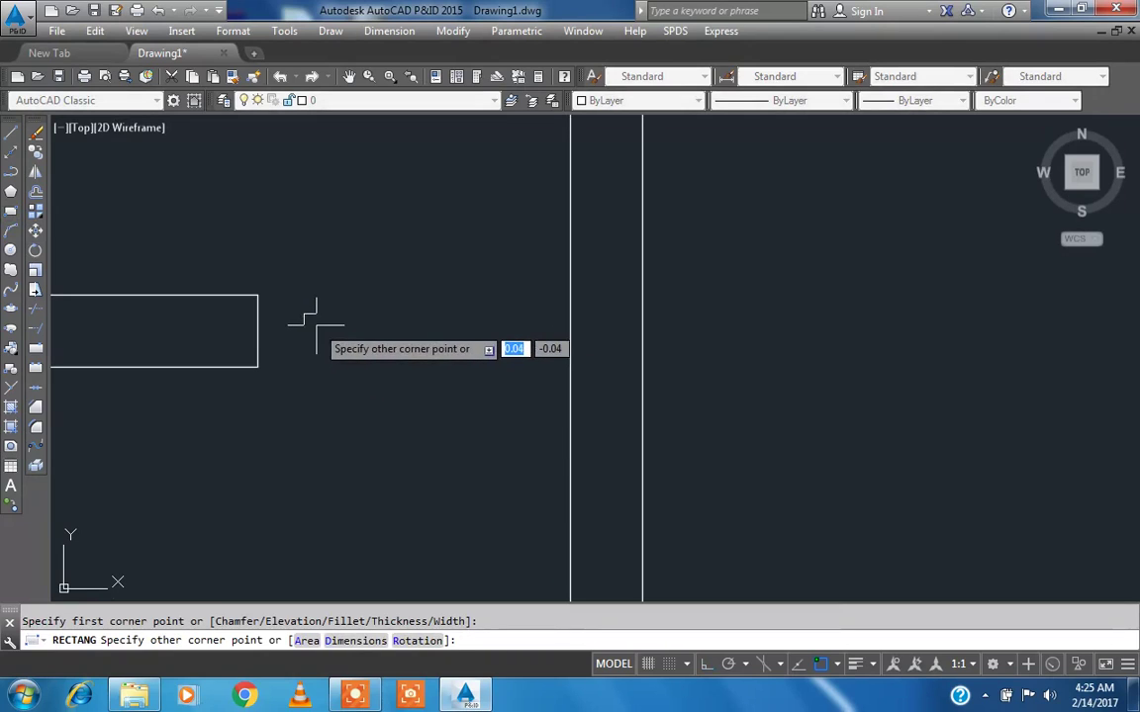
left_click(317, 324)
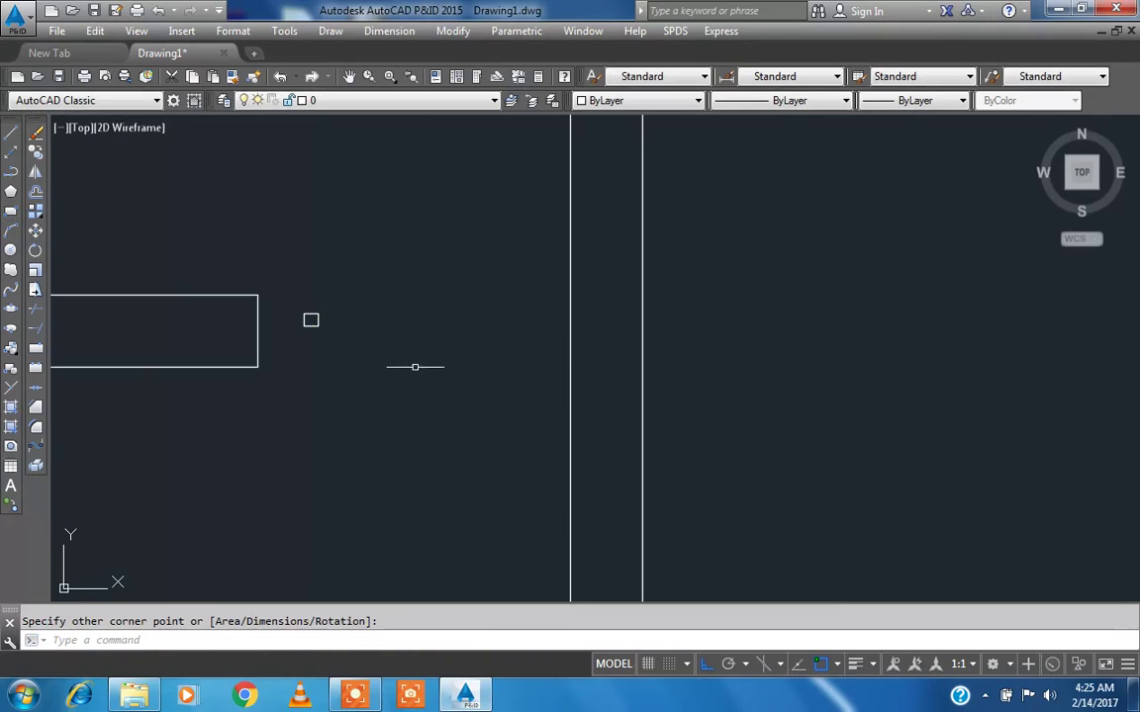
- Move the small rectangle from the midpoint of its left side onto the midpoint of the partition's end line
type("m")
key("Return")
left_click(345, 333)
left_click(285, 294)
key("Return")
scroll(285, 298, "up", 5)
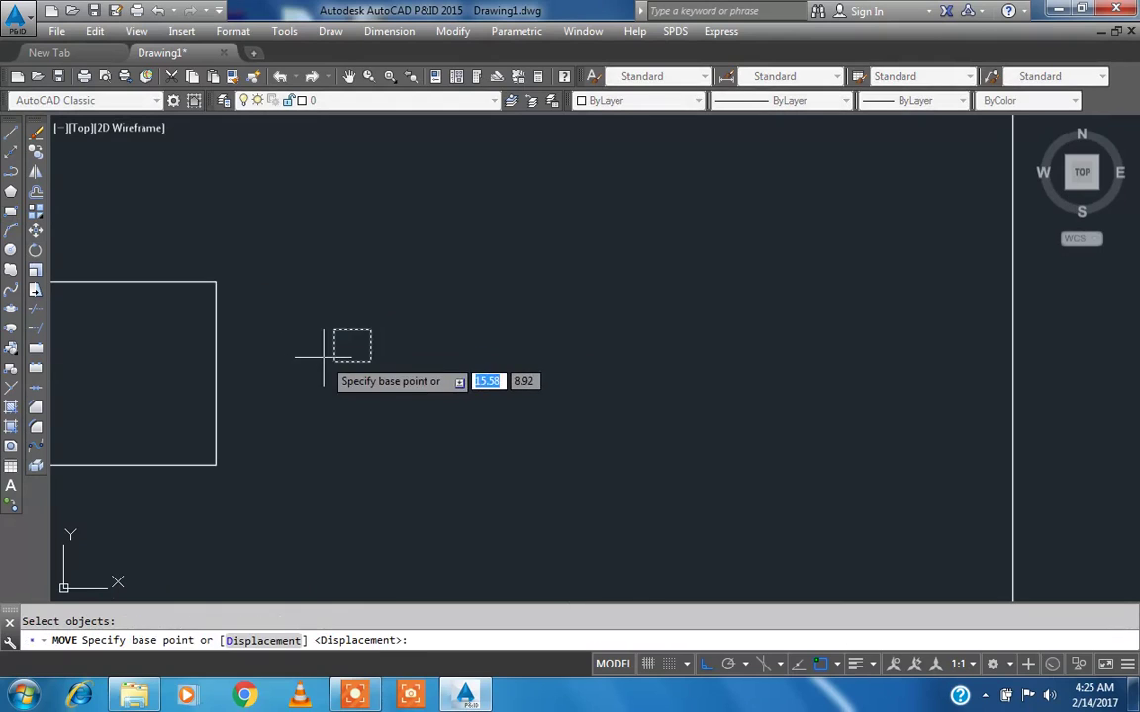
left_click(334, 345)
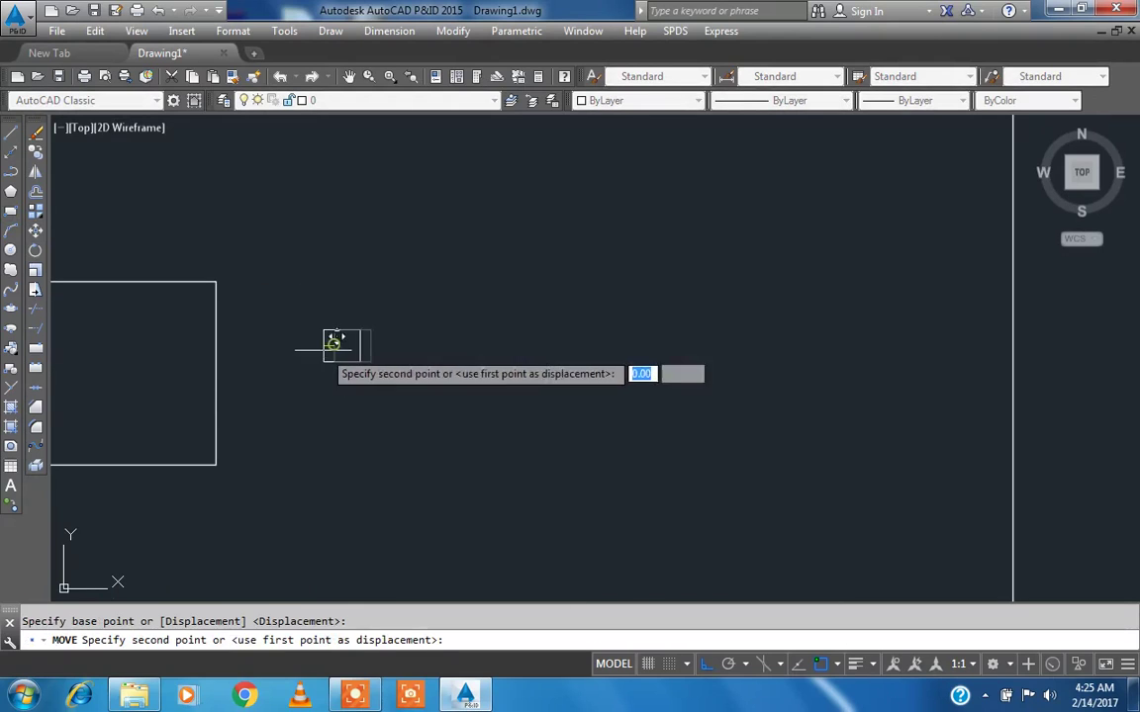
left_click(215, 373)
scroll(347, 311, "down", 4)
scroll(276, 347, "up", 2)
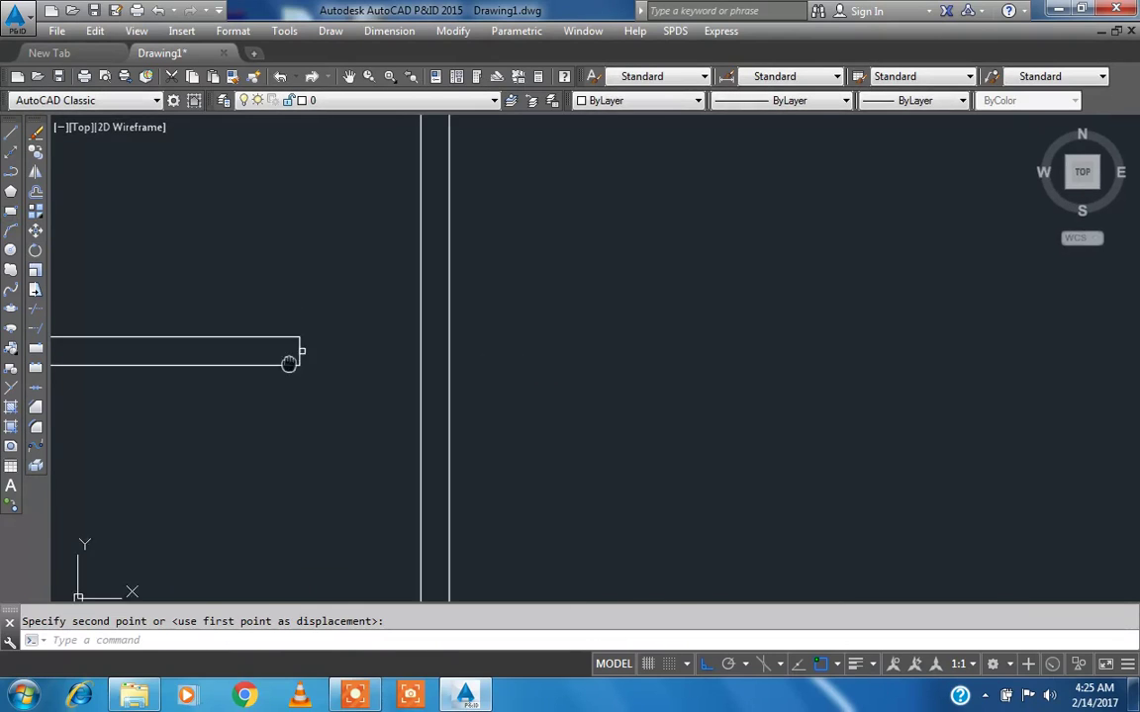
- Copy the small rectangle horizontally from its lower-right corner to the vertical partition's near line across the opening
type("co")
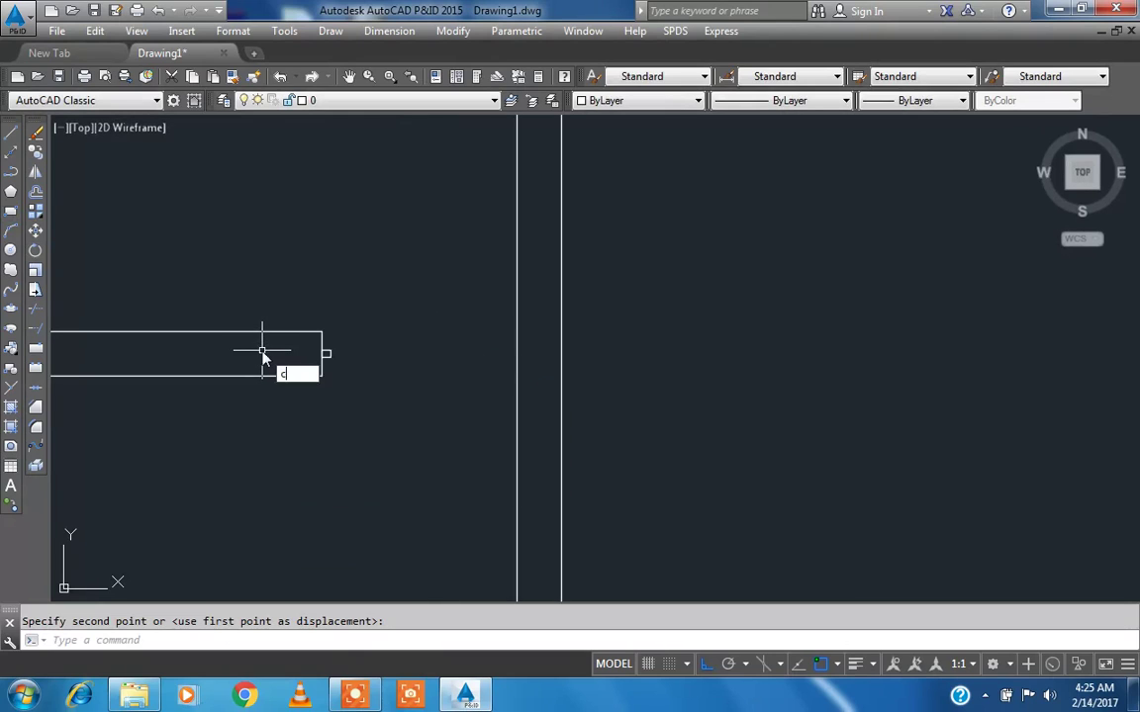
key("Return")
left_click(283, 343)
left_click(360, 348)
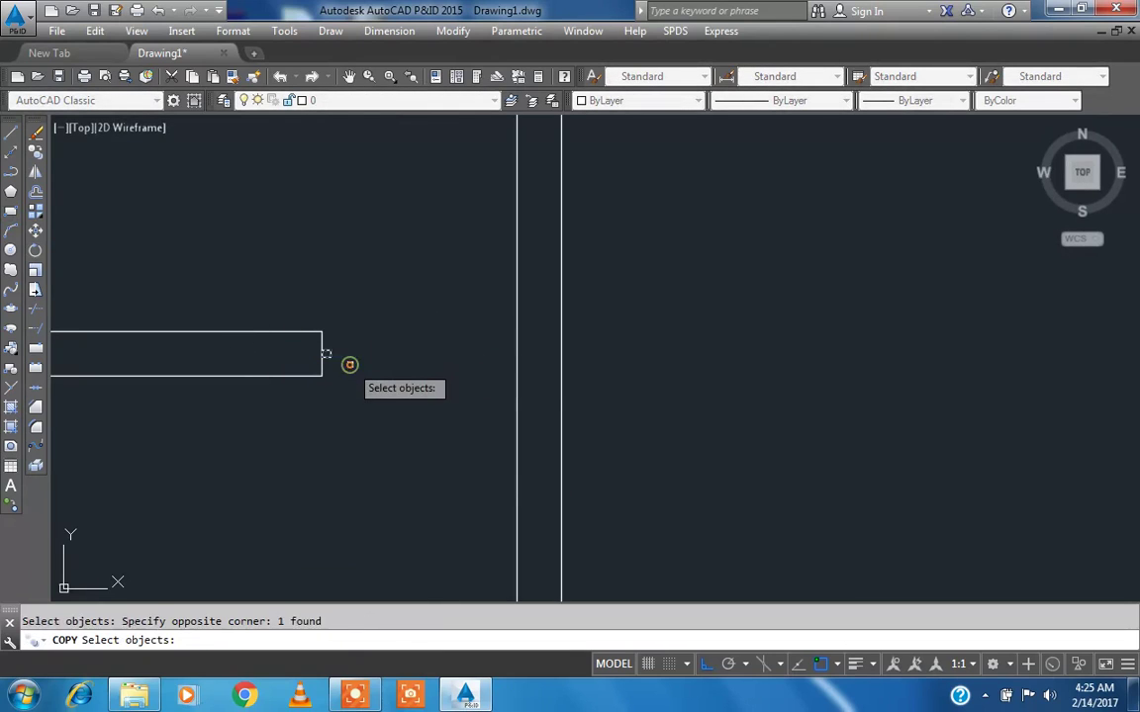
key("Return")
scroll(341, 358, "up", 4)
left_click(319, 348)
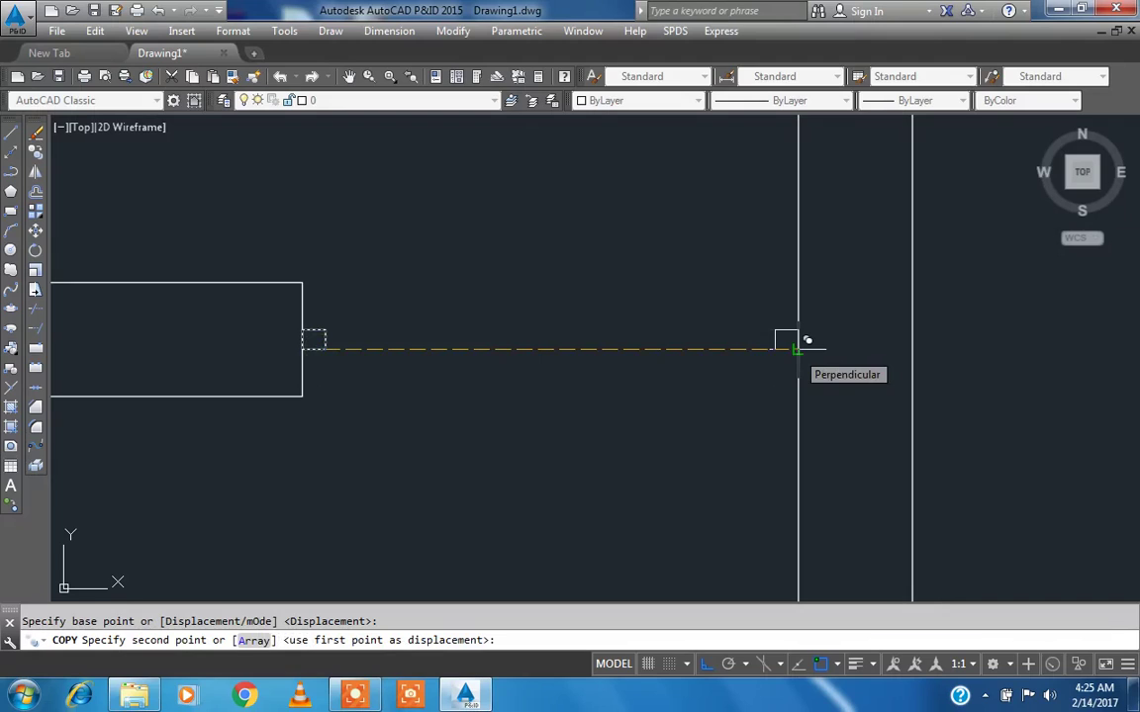
left_click(706, 665)
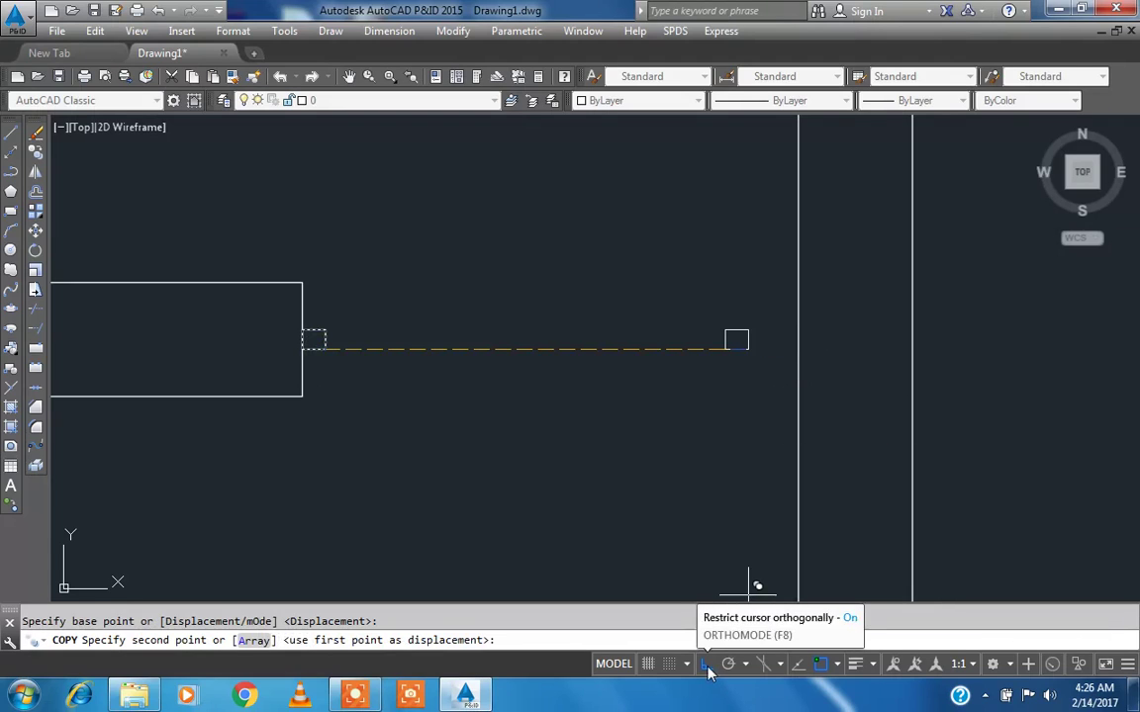
left_click(804, 344)
key("Escape")
scroll(673, 329, "down", 4)
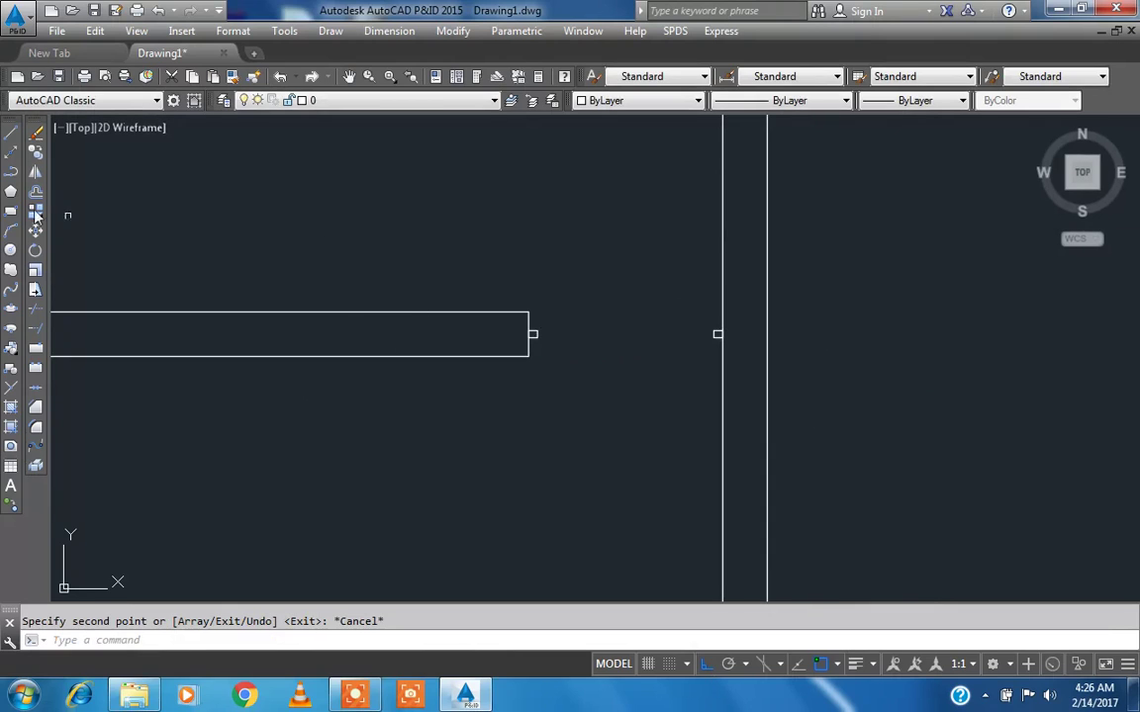
- Draw a door leaf rectangle about 0.9 by 0.04 between the facing corners of the two small frame rectangles in the partition opening
left_click(11, 212)
scroll(588, 323, "up", 4)
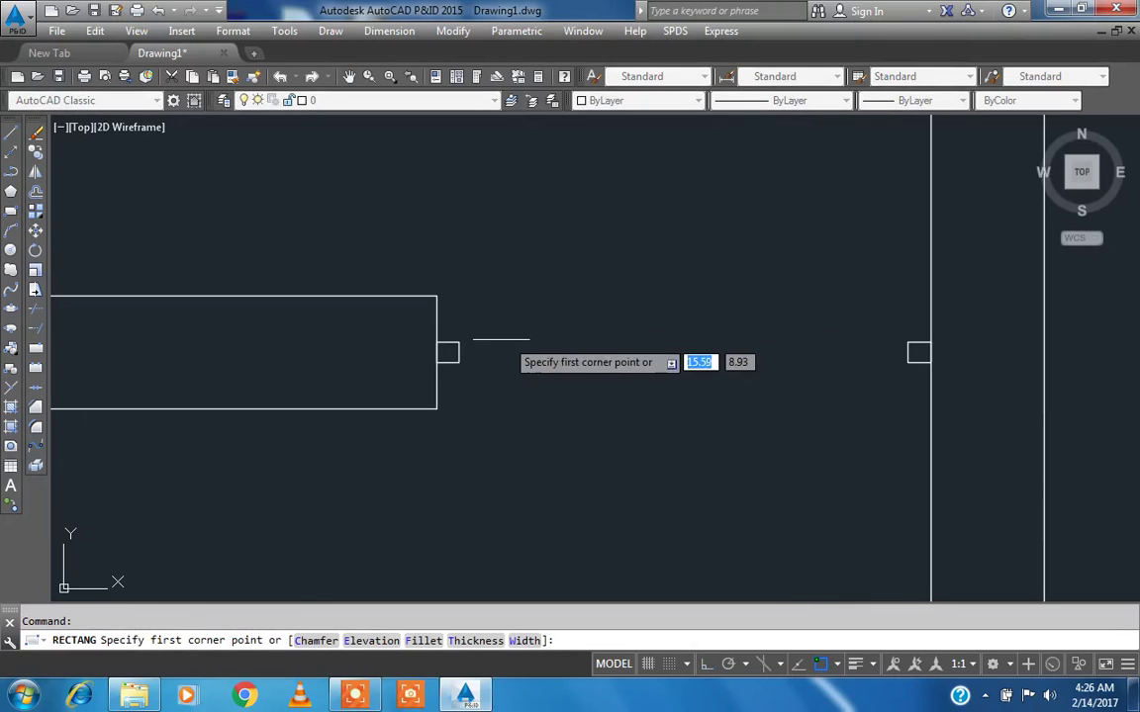
left_click(458, 343)
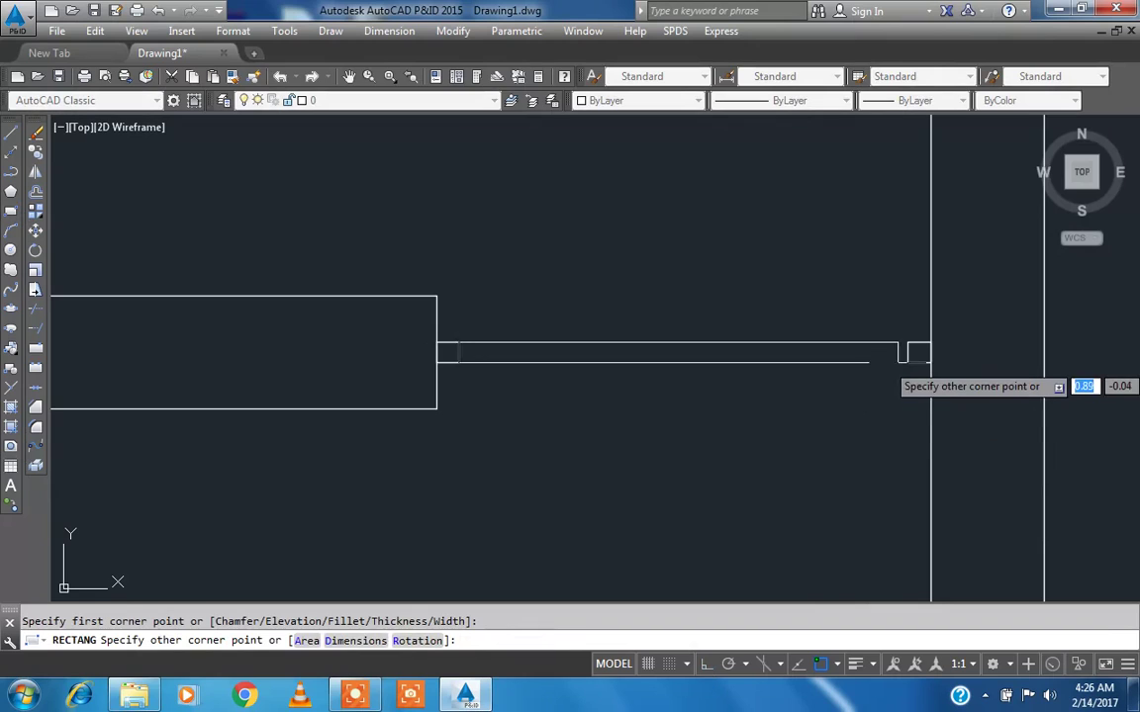
left_click(907, 362)
scroll(590, 327, "down", 4)
middle_click_drag(593, 361, 579, 399)
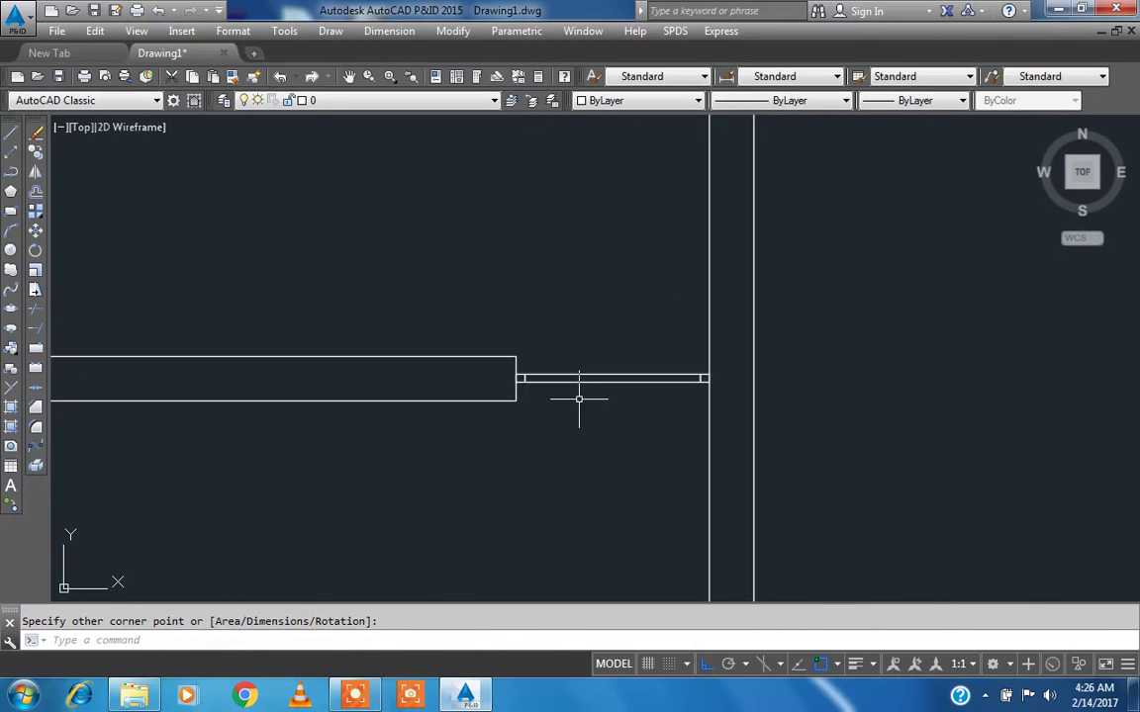
- Rotate the door leaf freely about its lower-right corner so it swings open diagonally up and to the left at about 45 degrees
type("ro")
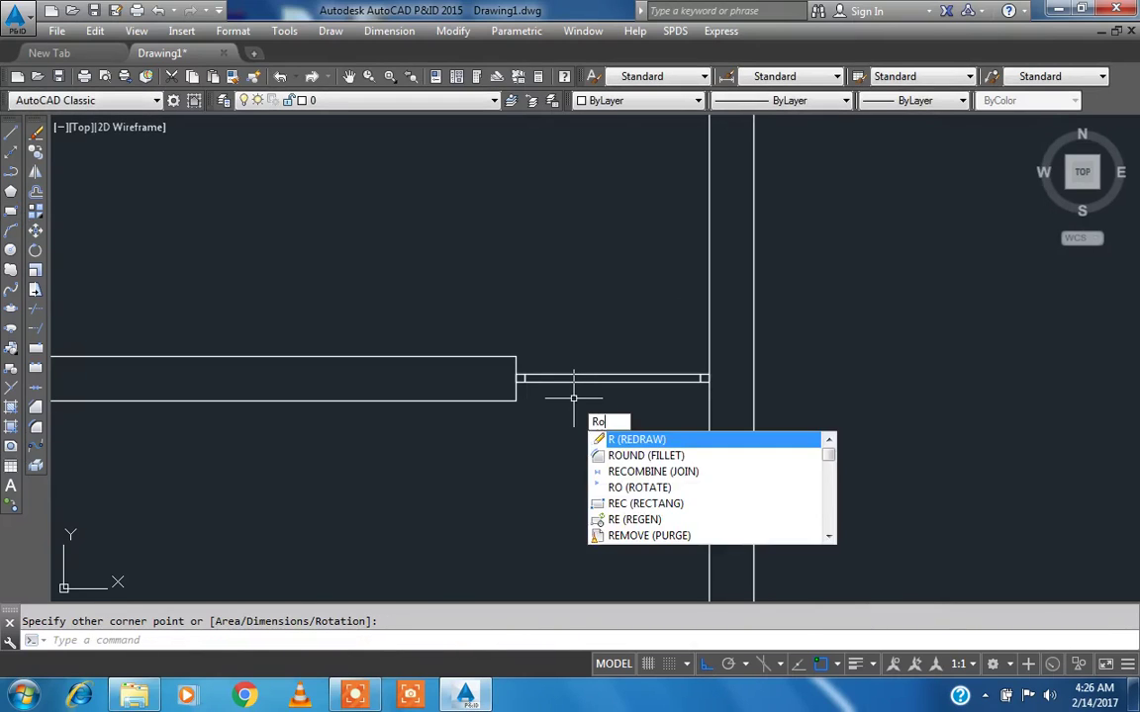
key("Return")
left_click(593, 399)
left_click(546, 339)
key("Return")
scroll(690, 388, "up", 4)
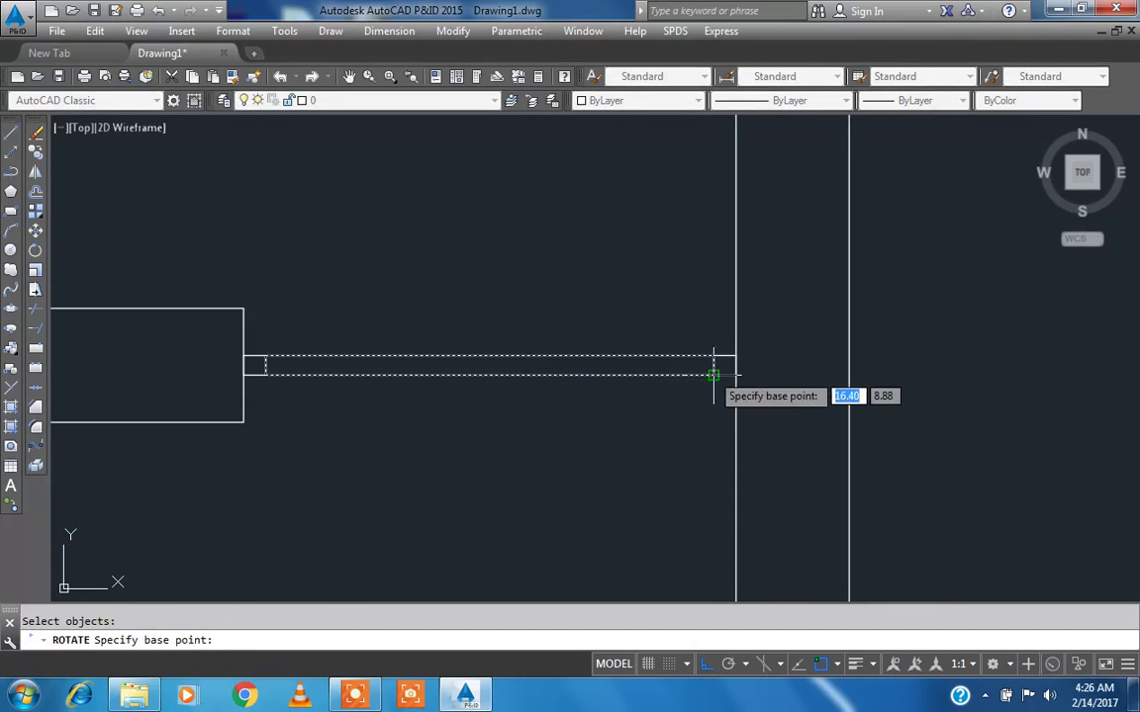
left_click(714, 372)
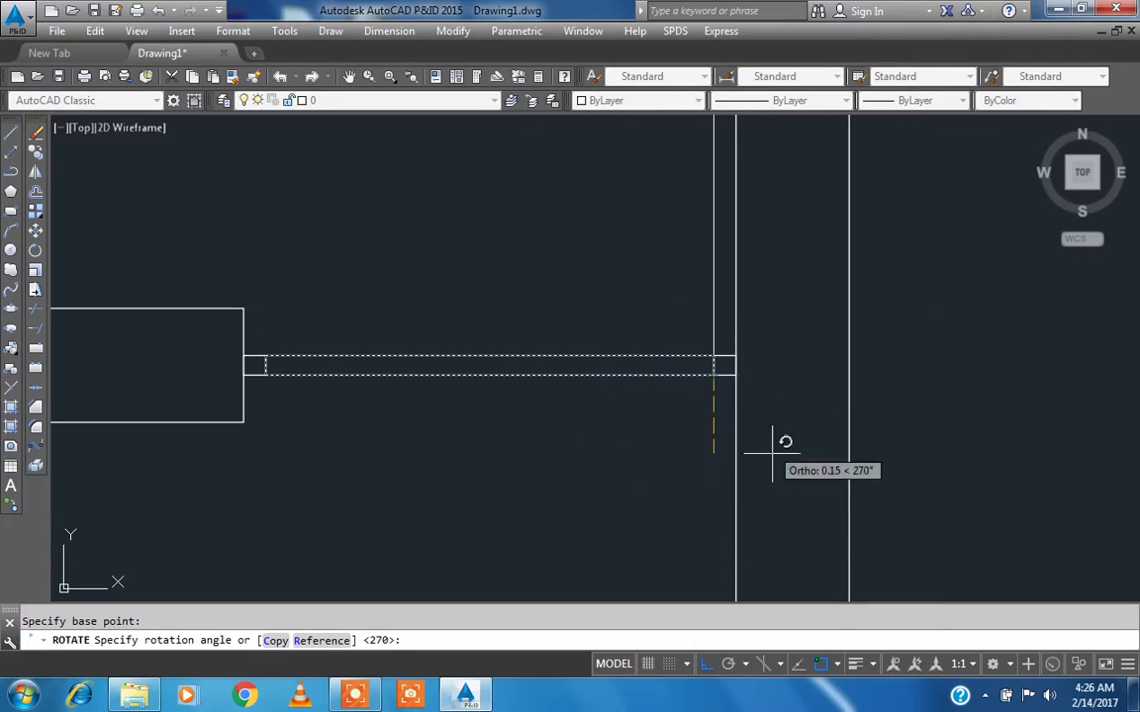
left_click(707, 670)
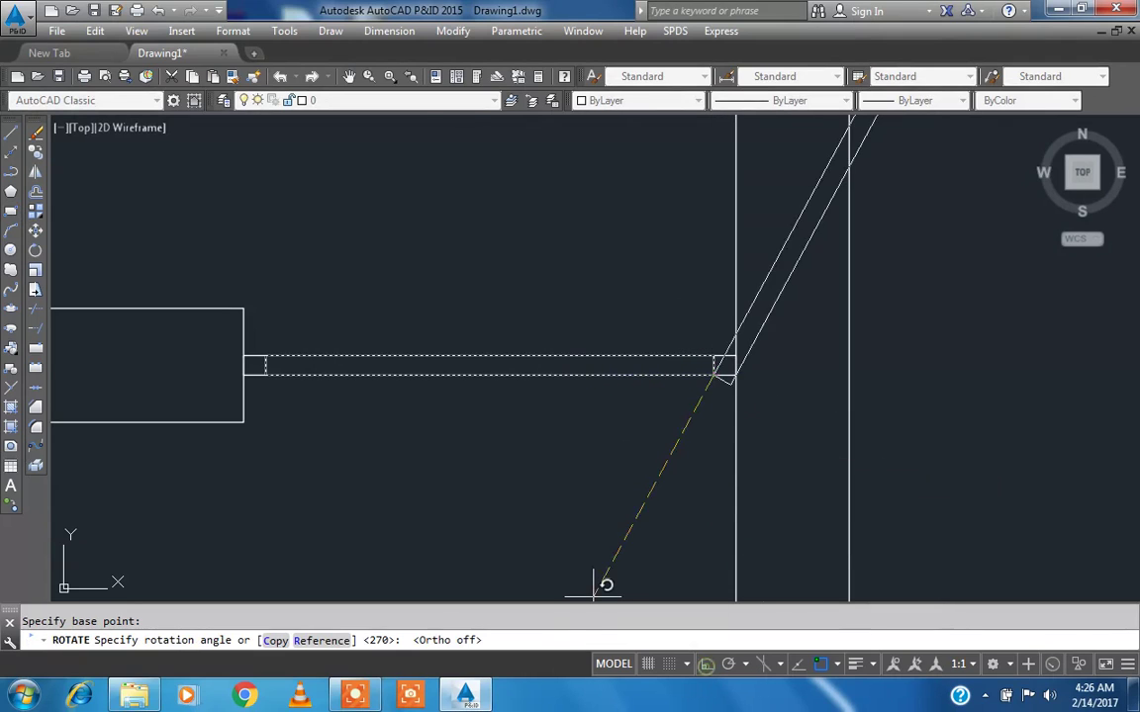
scroll(806, 445, "down", 3)
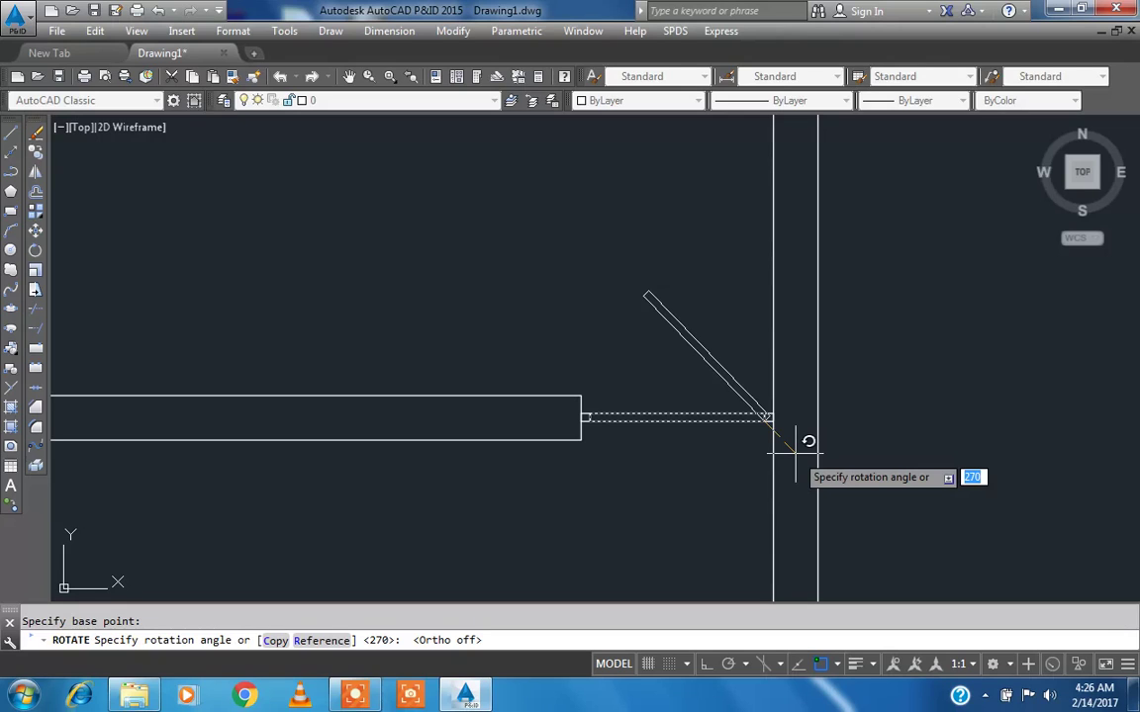
left_click(797, 450)
scroll(732, 425, "up", 4)
scroll(715, 415, "down", 6)
scroll(712, 419, "down", 6)
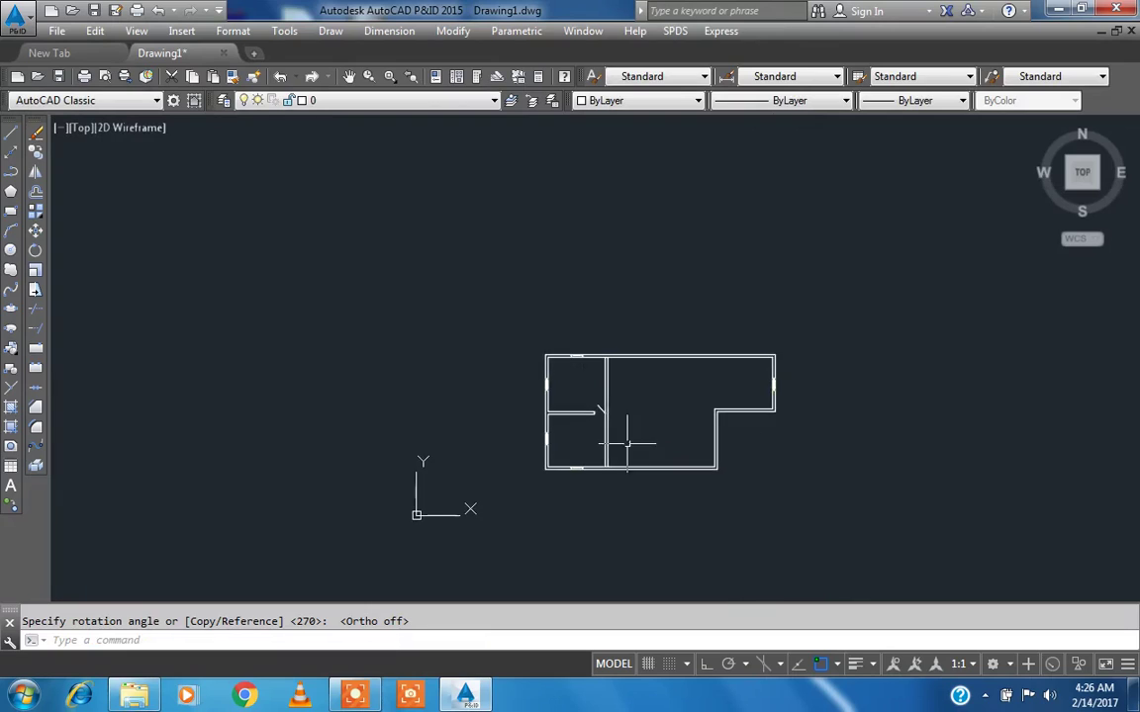
scroll(624, 445, "up", 3)
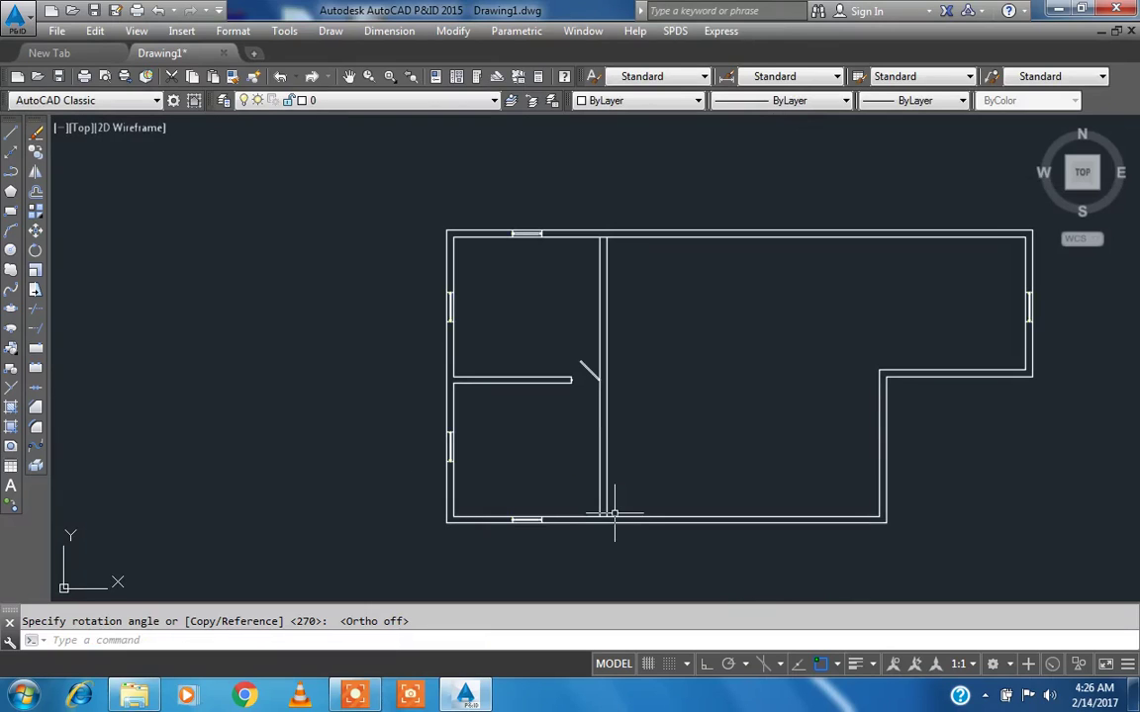
key("Escape")
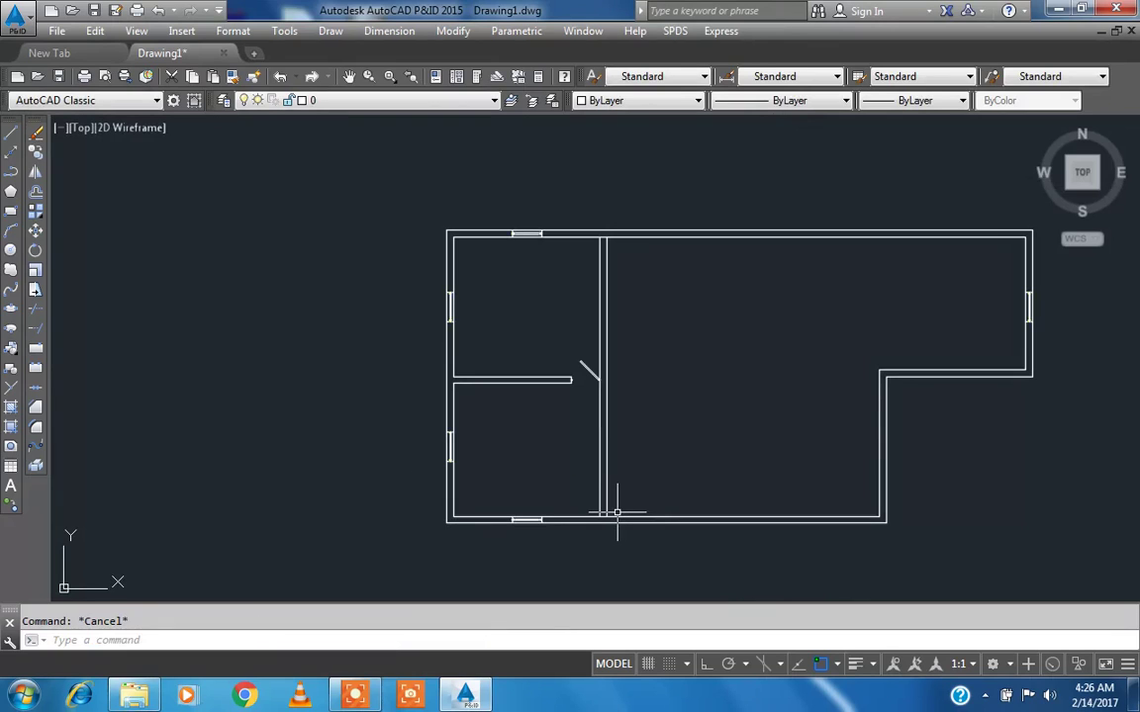
type("Ex")
key("Return")
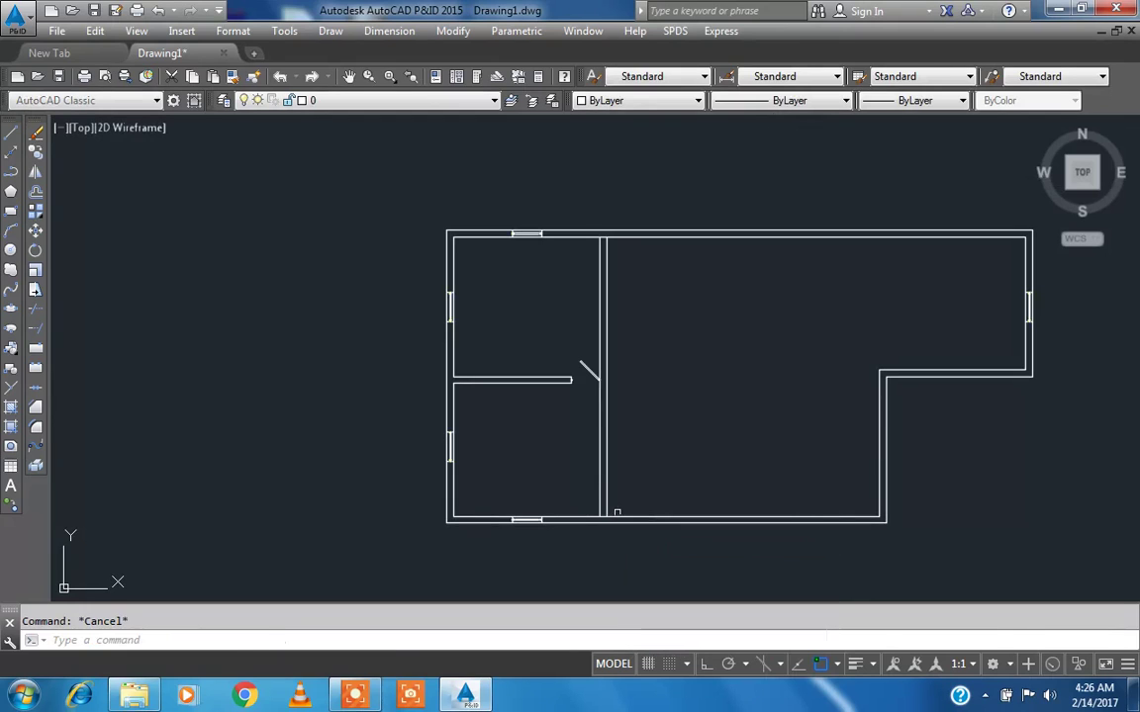
middle_click_drag(805, 543, 708, 512)
key("Escape")
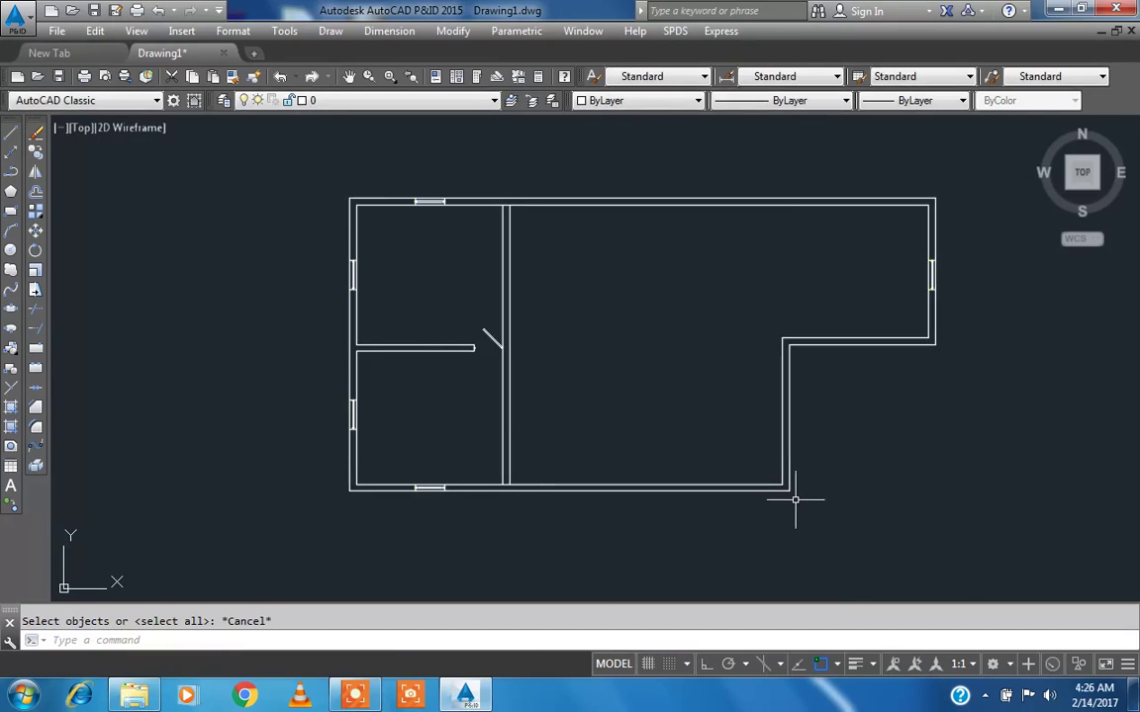
- Extend the inner line of the lower-right vertical wall down to the outer line of the bottom wall
type("EX")
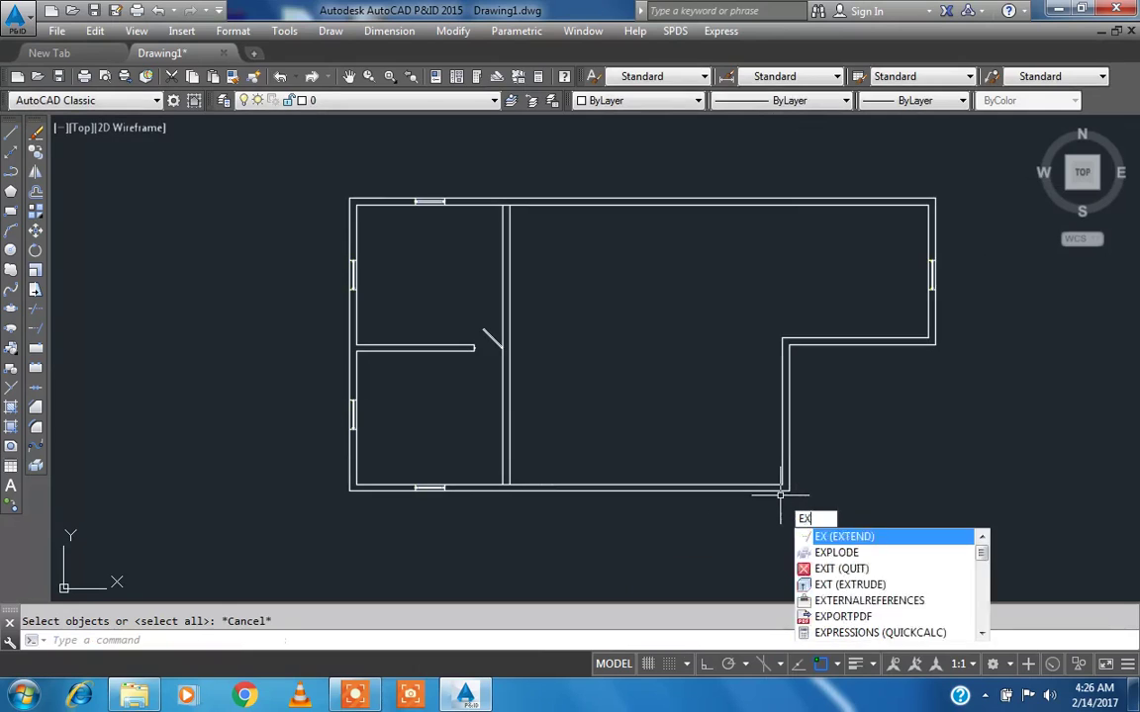
key("Return")
scroll(781, 490, "up", 4)
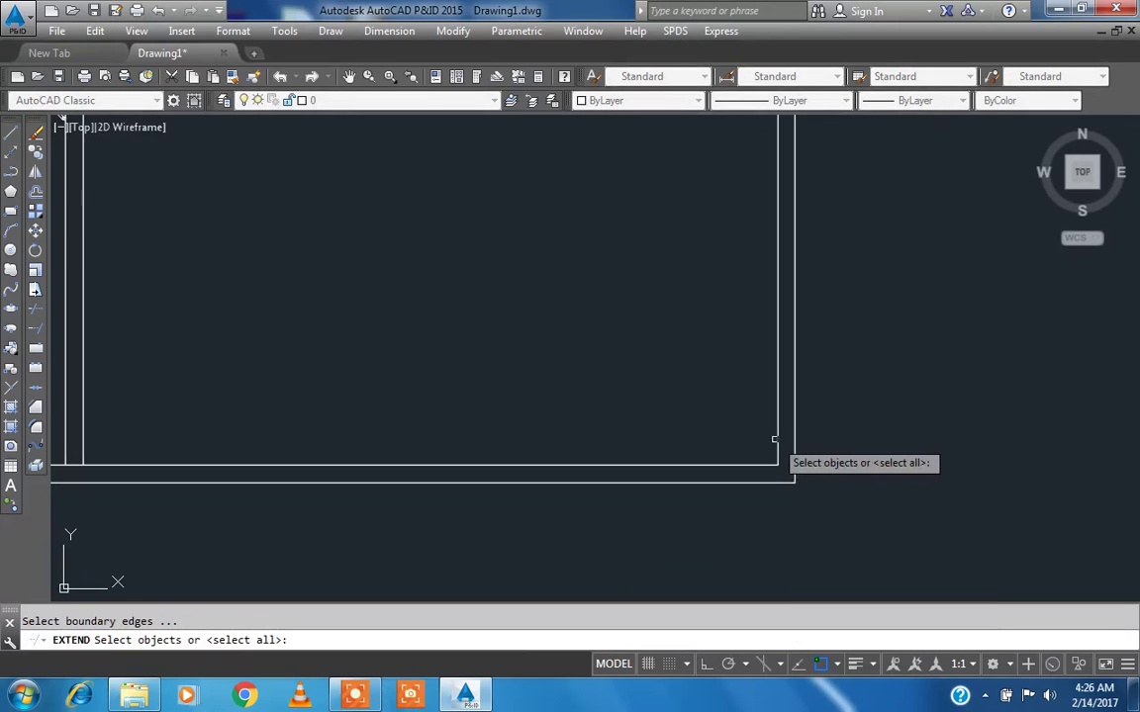
left_click(769, 482)
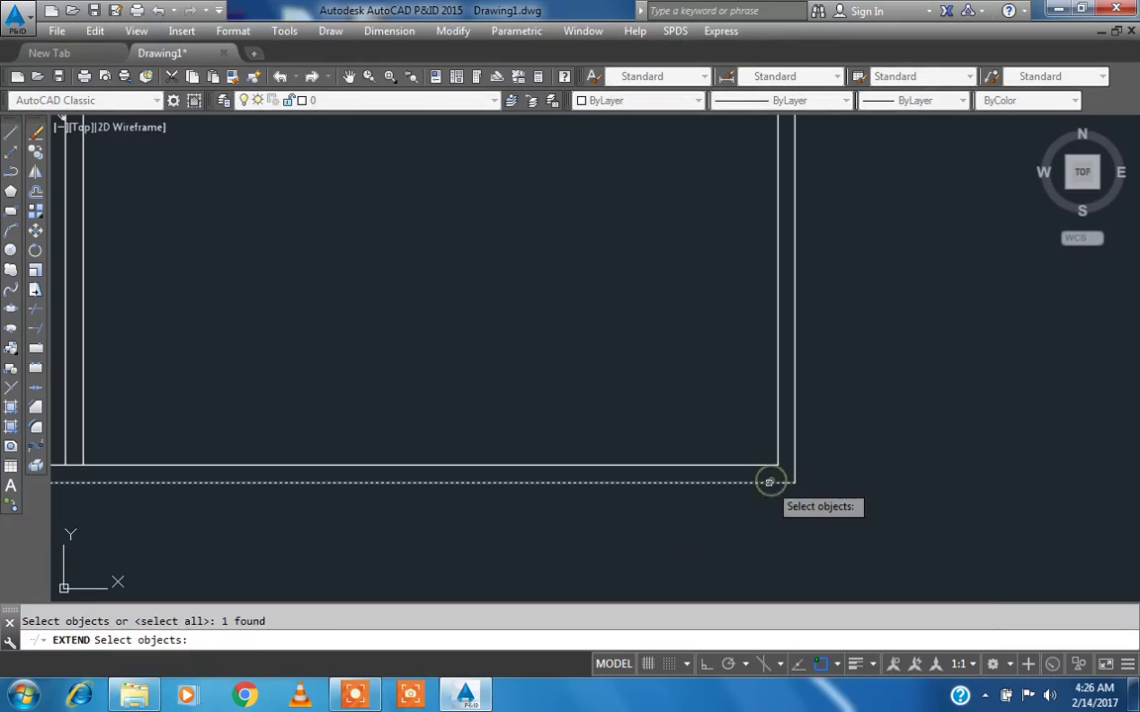
right_click(769, 482)
right_click(783, 450)
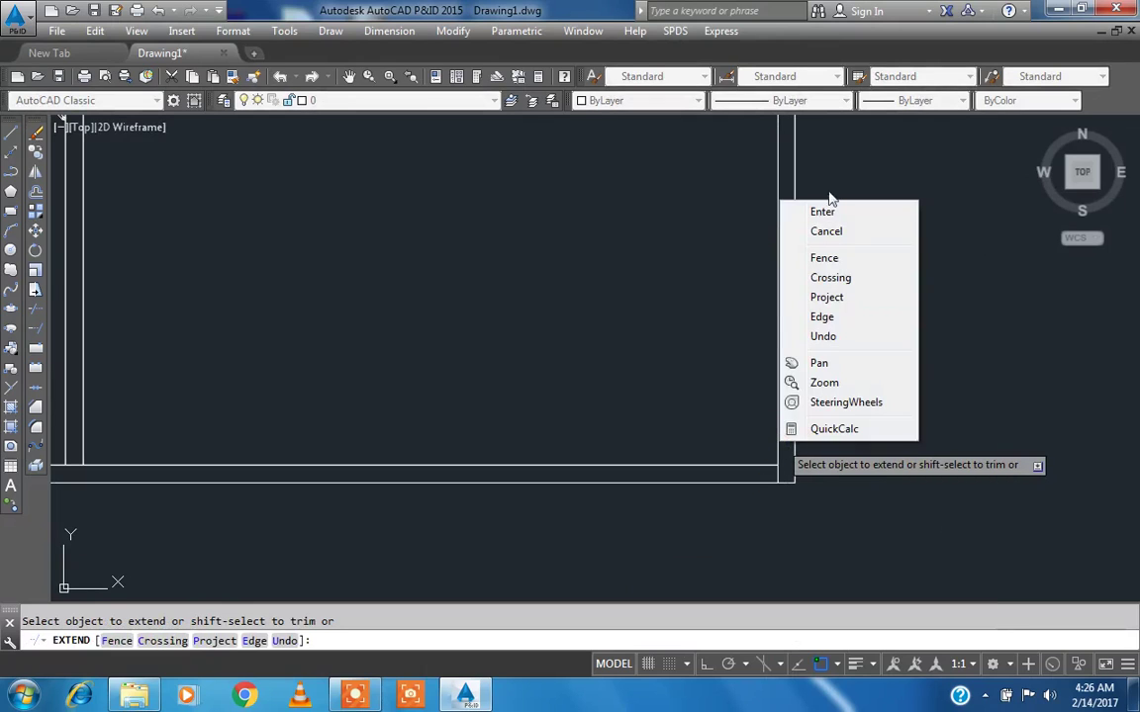
left_click(829, 229)
- Offset the extended inner line of the lower-right vertical wall by 1 towards the inside of the large room
type("o")
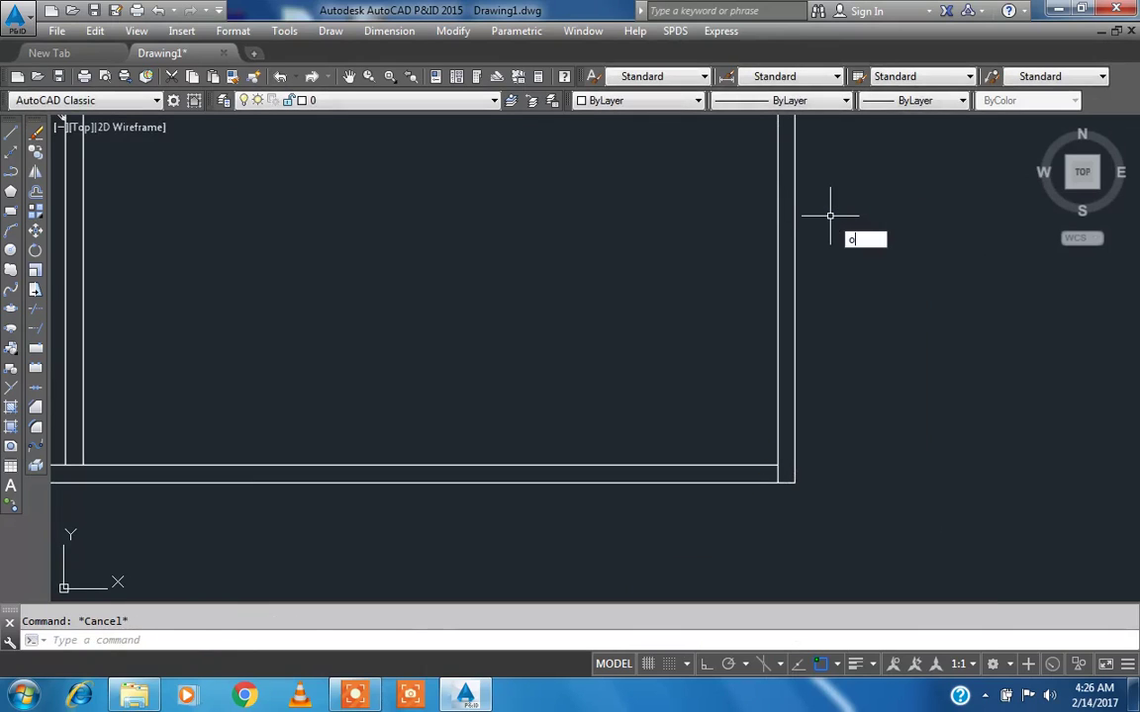
key("Return")
type("1")
key("Return")
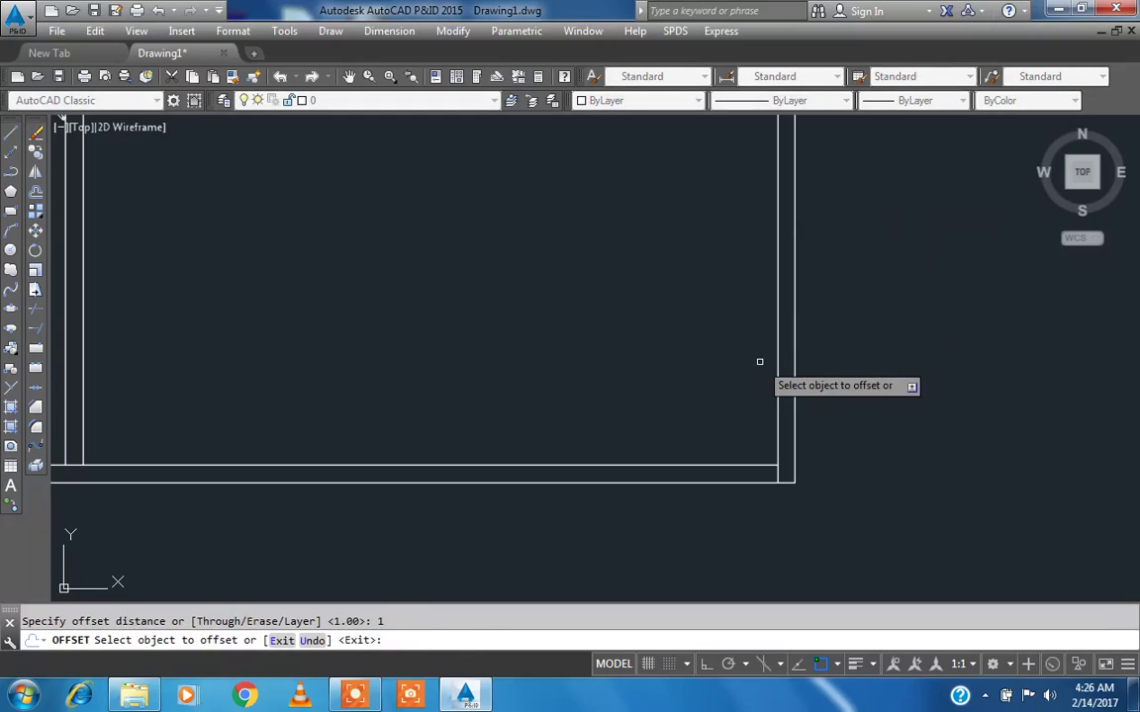
left_click(779, 369)
left_click(666, 347)
key("Escape")
- Trim the offset line above the bottom wall and the bottom wall's lines between it and the corner, leaving a door opening
type("tr")
key("Return")
key("Return")
left_click(719, 349)
left_click(658, 332)
left_click(744, 492)
left_click(729, 420)
key("Escape")
- Copy the door leaf and both frame rectangles from the midpoint of the partition's end line to the midpoint of the bottom wall's end line
scroll(702, 401, "down", 5)
scroll(522, 343, "up", 2)
middle_click_drag(631, 369, 593, 361)
type("co")
key("Return")
scroll(480, 306, "up", 4)
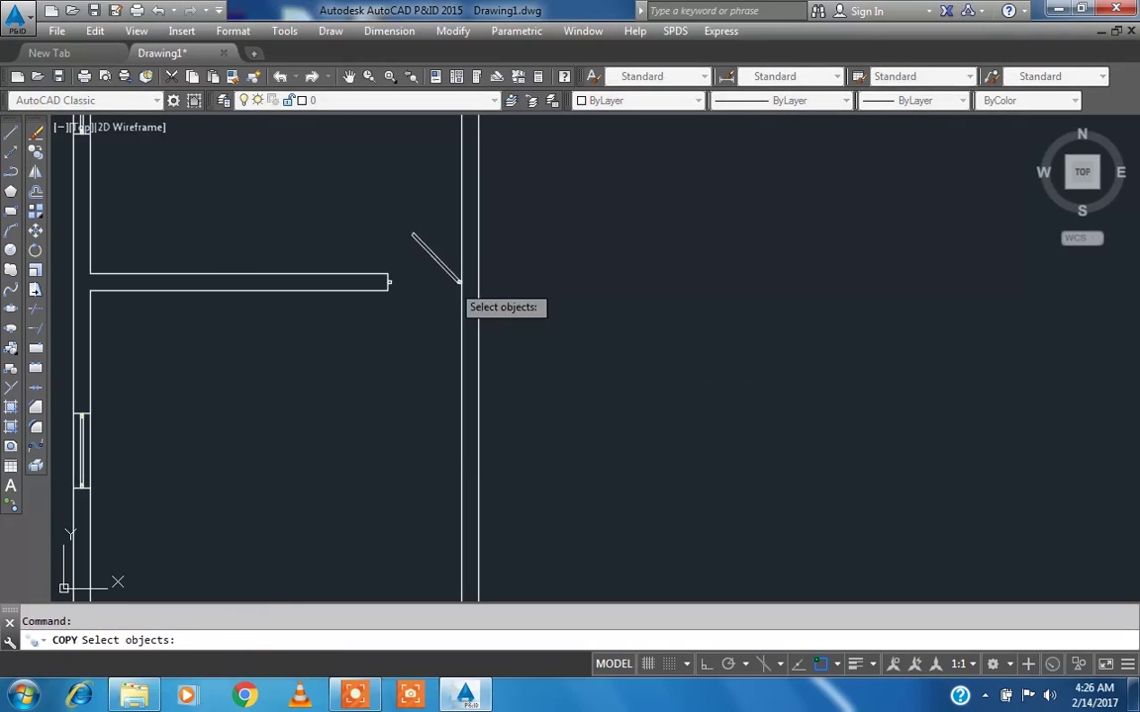
left_click(353, 204)
scroll(394, 237, "up", 4)
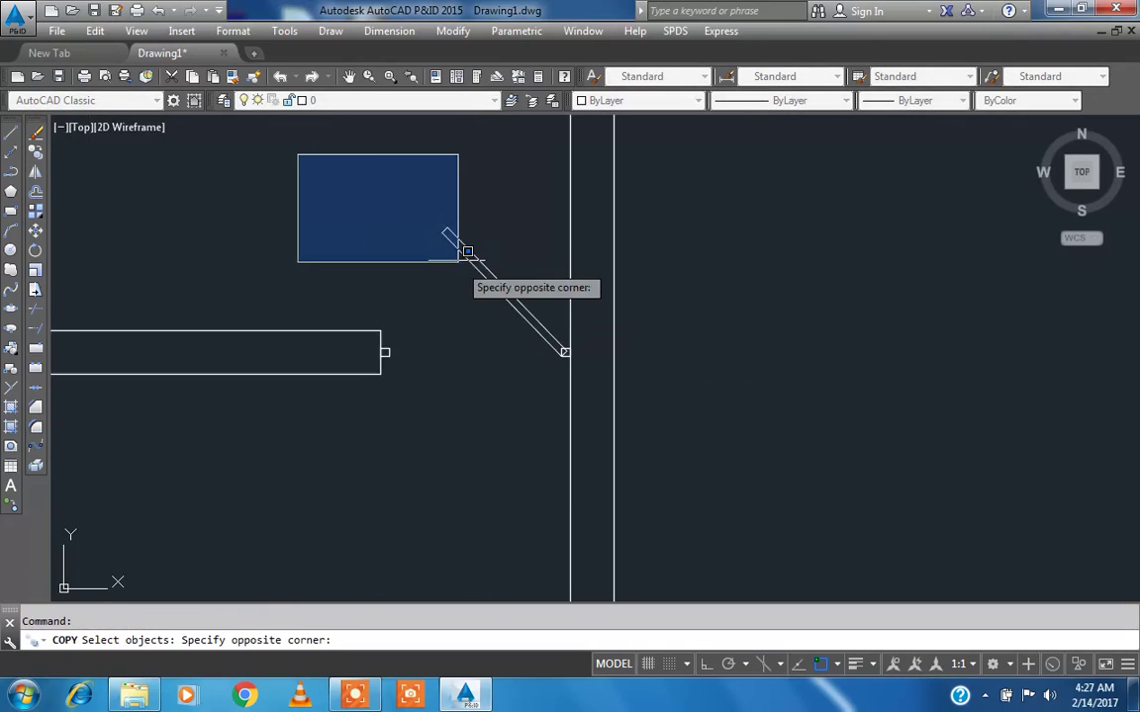
left_click(442, 218)
left_click(424, 211)
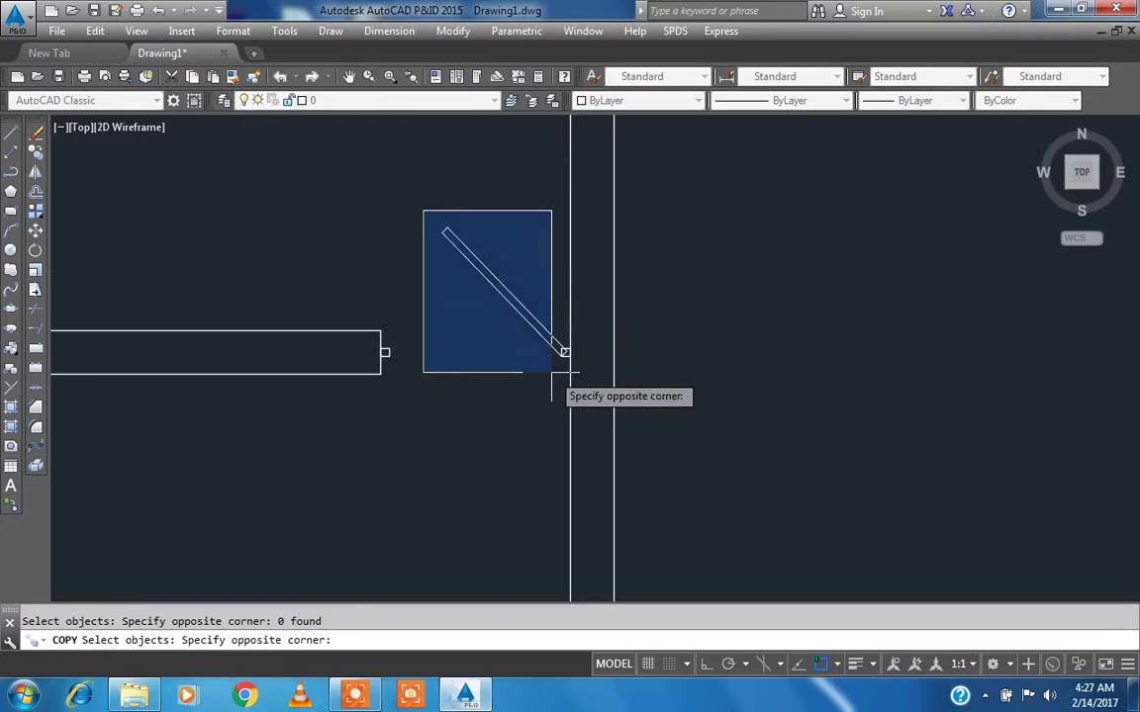
scroll(590, 371, "up", 4)
left_click(632, 371)
scroll(638, 396, "down", 4)
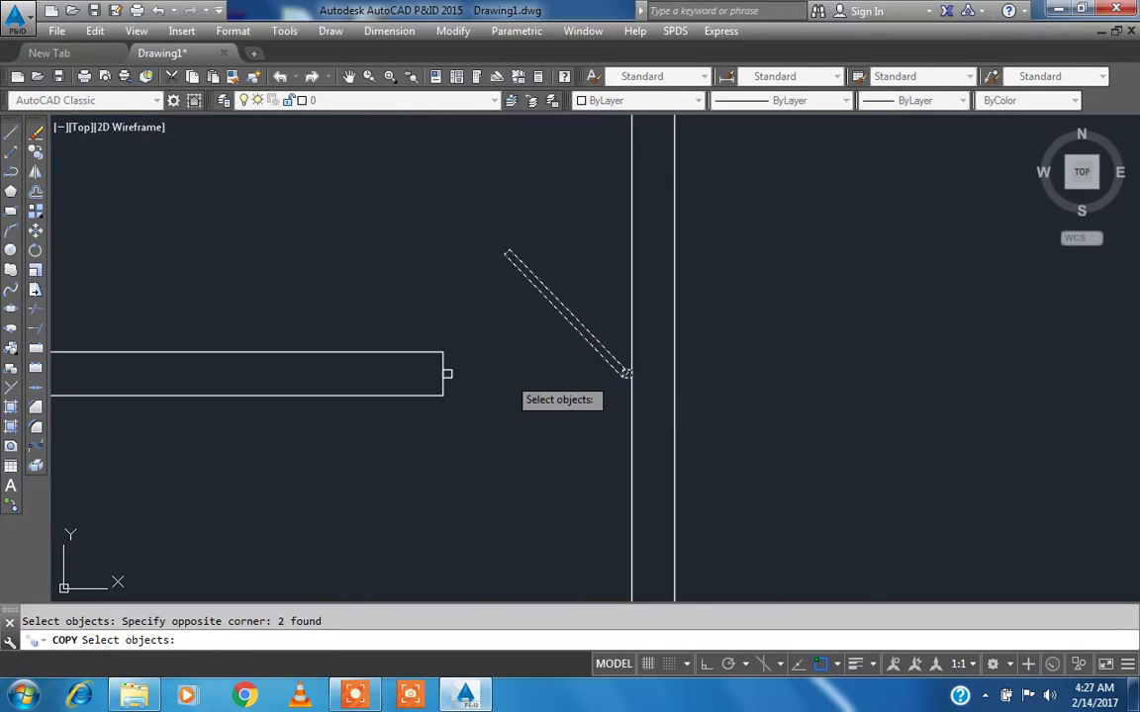
scroll(480, 379, "up", 4)
left_click(353, 348)
left_click(435, 396)
scroll(436, 398, "down", 2)
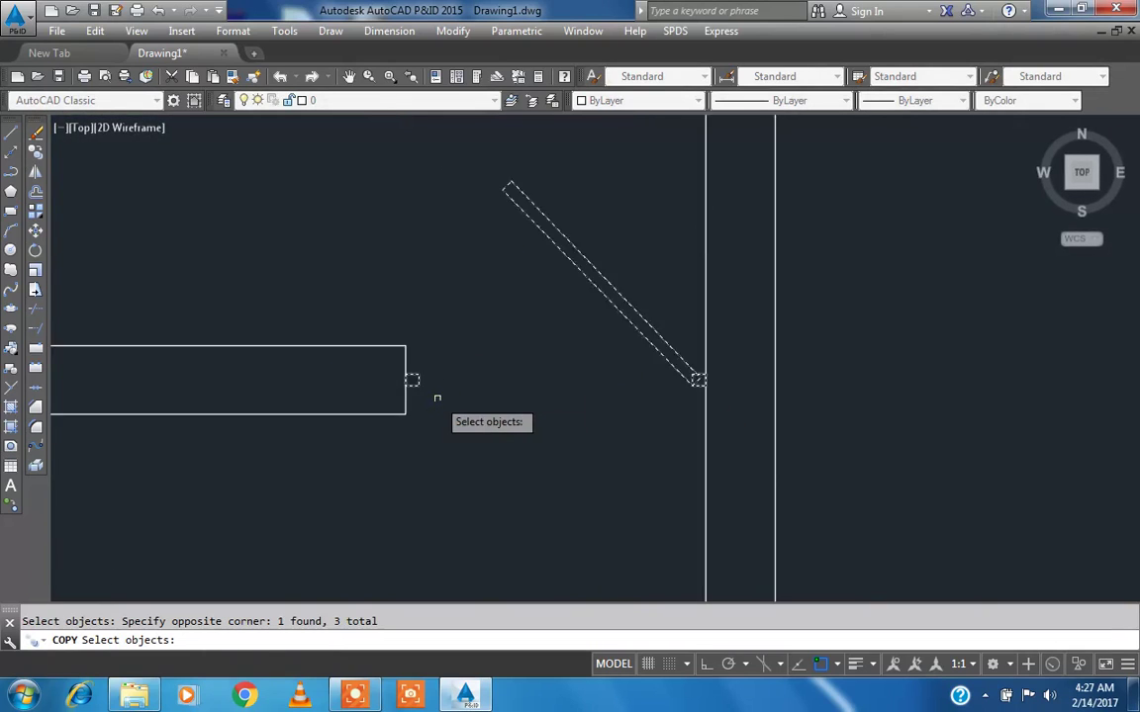
scroll(426, 388, "up", 2)
scroll(423, 384, "down", 4)
left_click(387, 245)
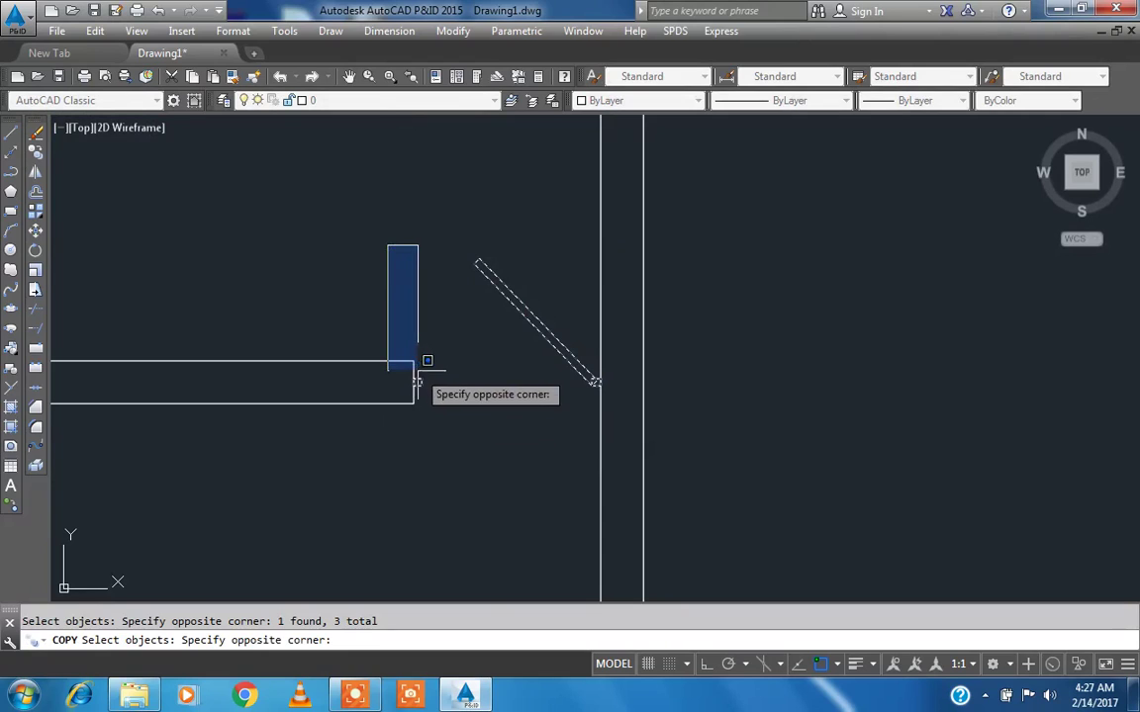
left_click(514, 314)
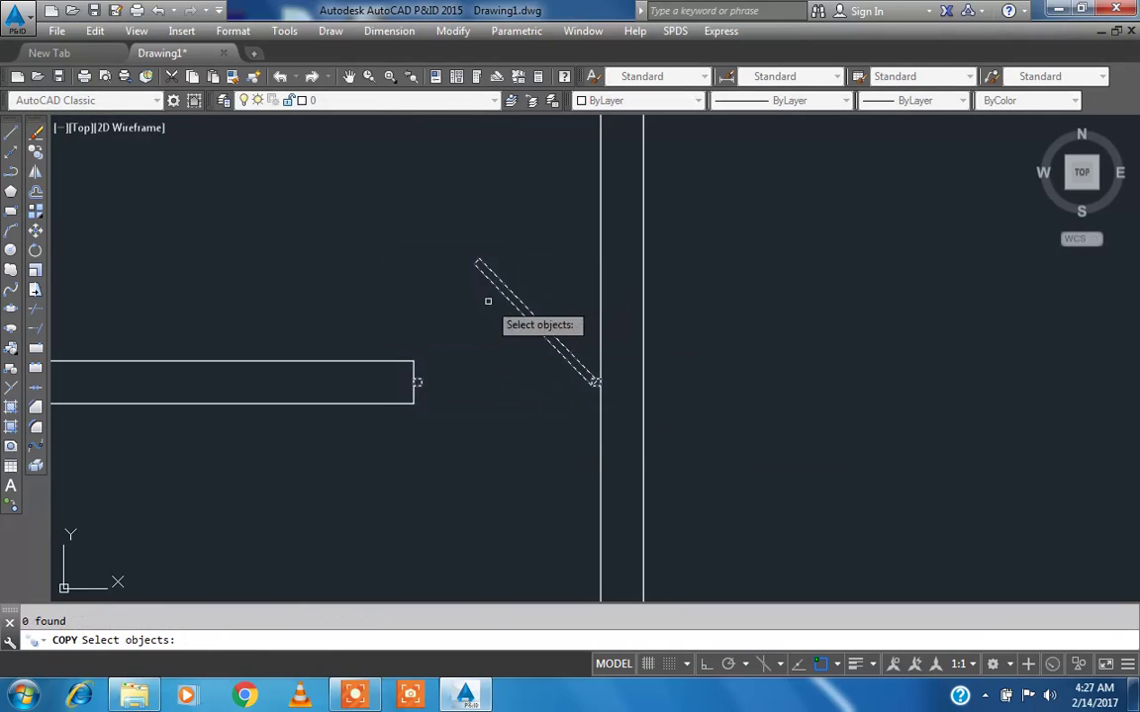
scroll(429, 371, "up", 2)
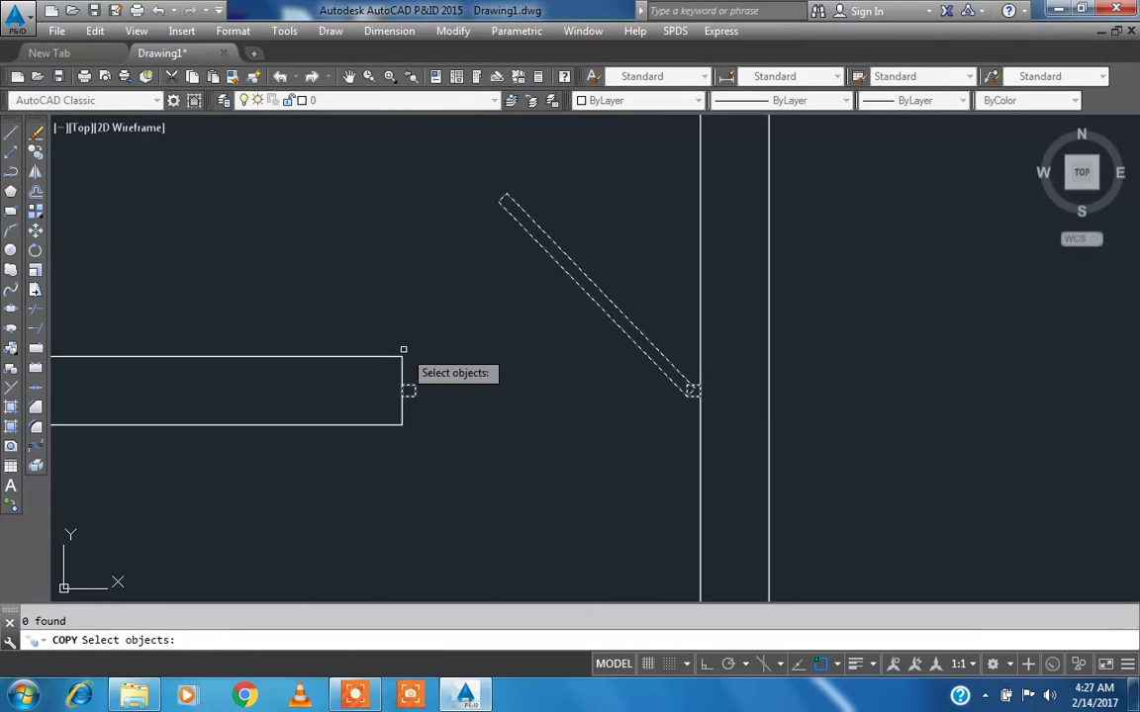
key("Return")
scroll(394, 389, "up", 4)
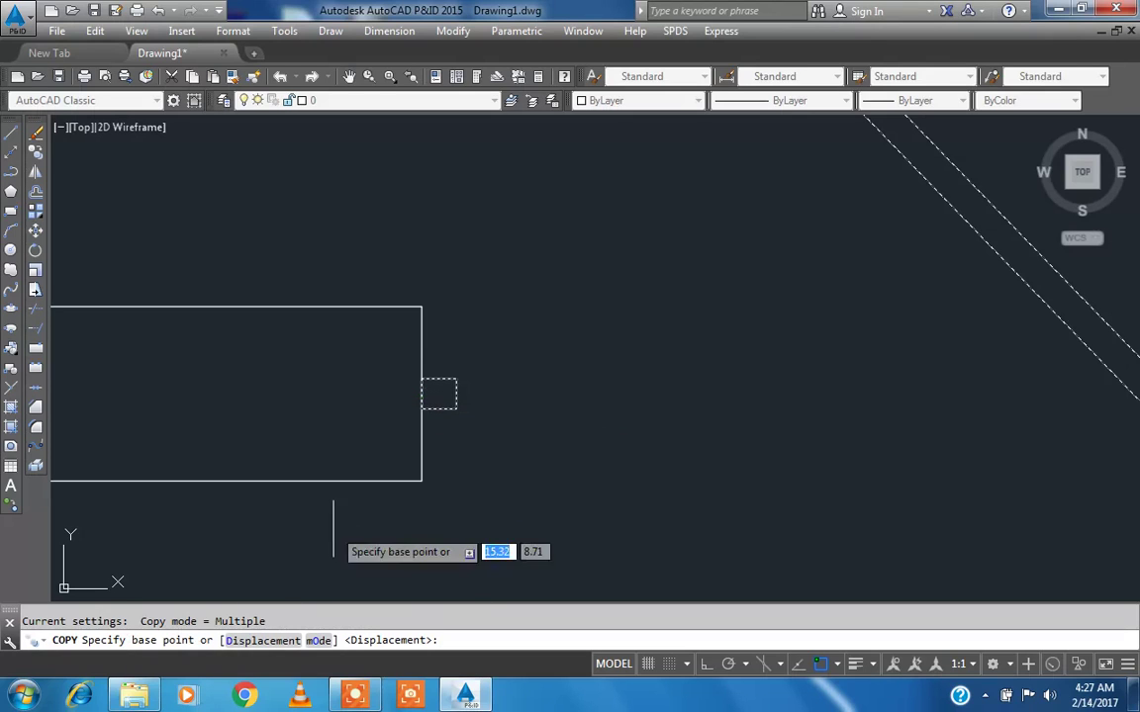
left_click(421, 393)
scroll(366, 376, "up", 3)
scroll(366, 376, "down", 5)
scroll(720, 534, "up", 5)
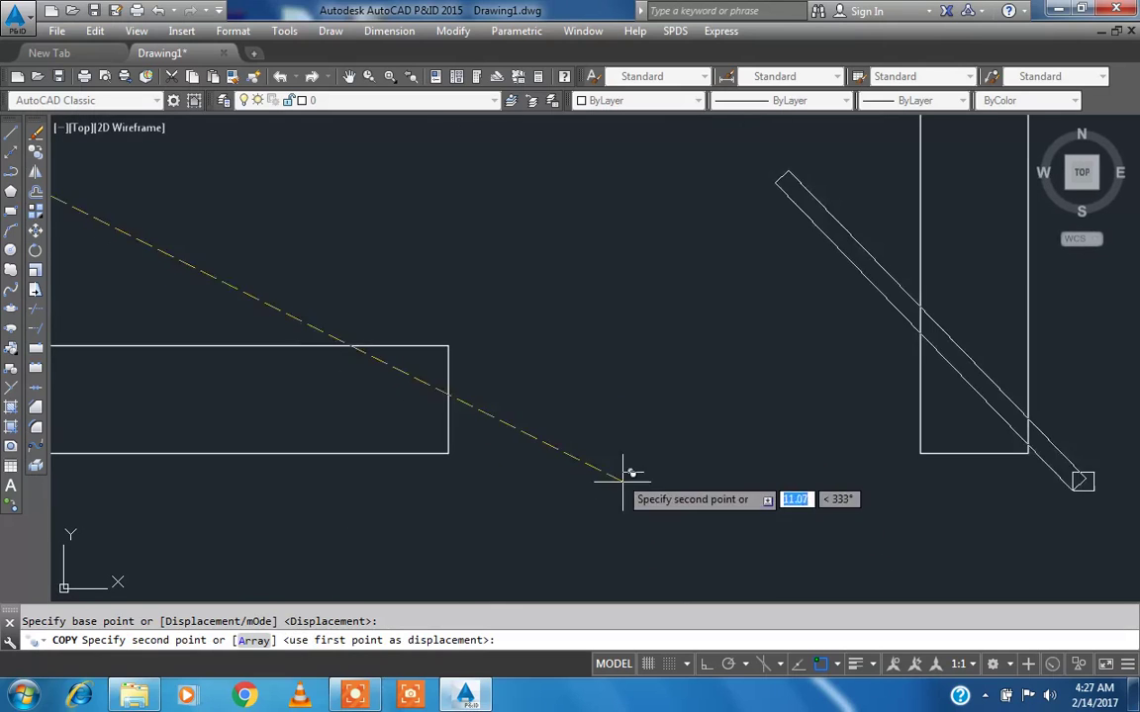
left_click(450, 399)
key("Escape")
- Add multiline text in the large room reading "HALL" with "10 X 10" on the second line
scroll(504, 409, "down", 8)
scroll(505, 412, "down", 4)
mouse_move(497, 467)
middle_mouse_down()
mouse_move(548, 478)
mouse_move(493, 464)
mouse_move(509, 448)
mouse_move(471, 428)
middle_mouse_up()
scroll(511, 445, "down", 2)
middle_click(511, 441)
middle_click(512, 441)
scroll(516, 445, "down", 3)
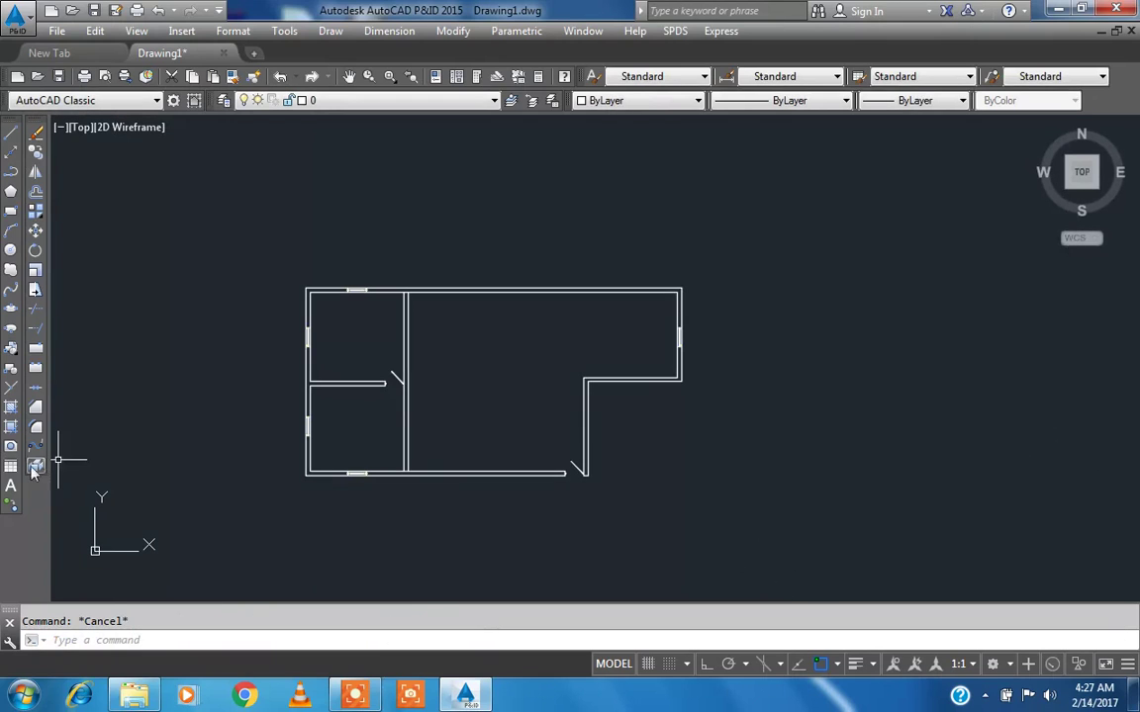
left_click(12, 488)
left_click(450, 374)
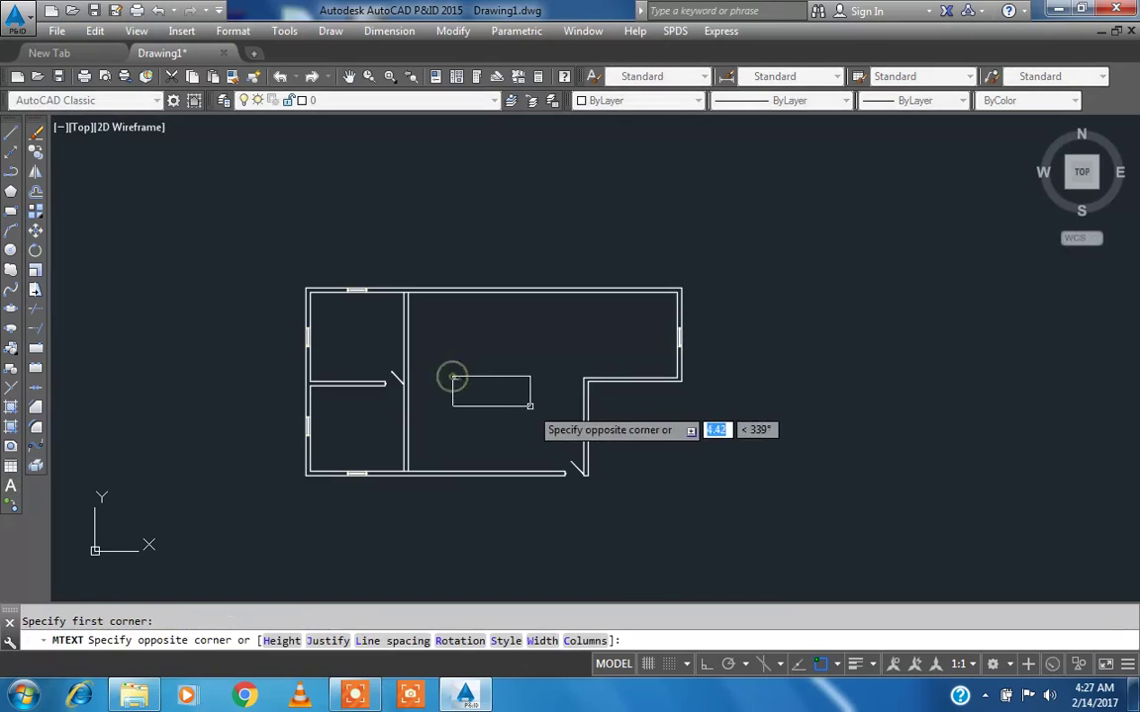
left_click(688, 420)
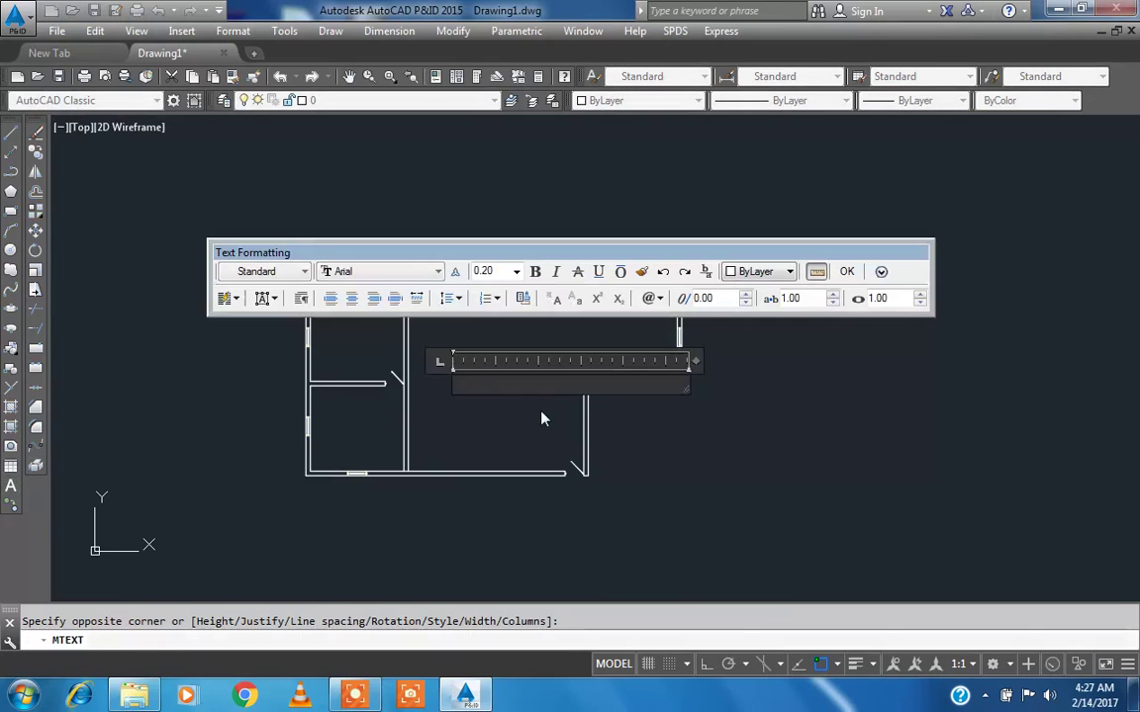
type("HALL")
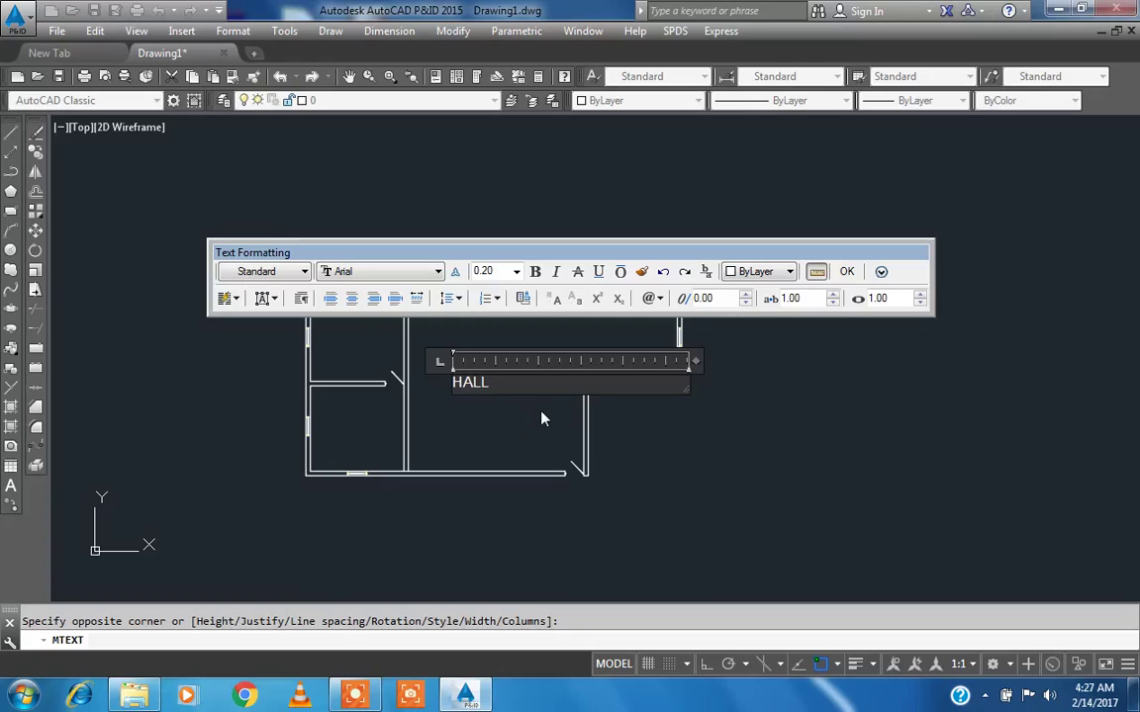
key("Return")
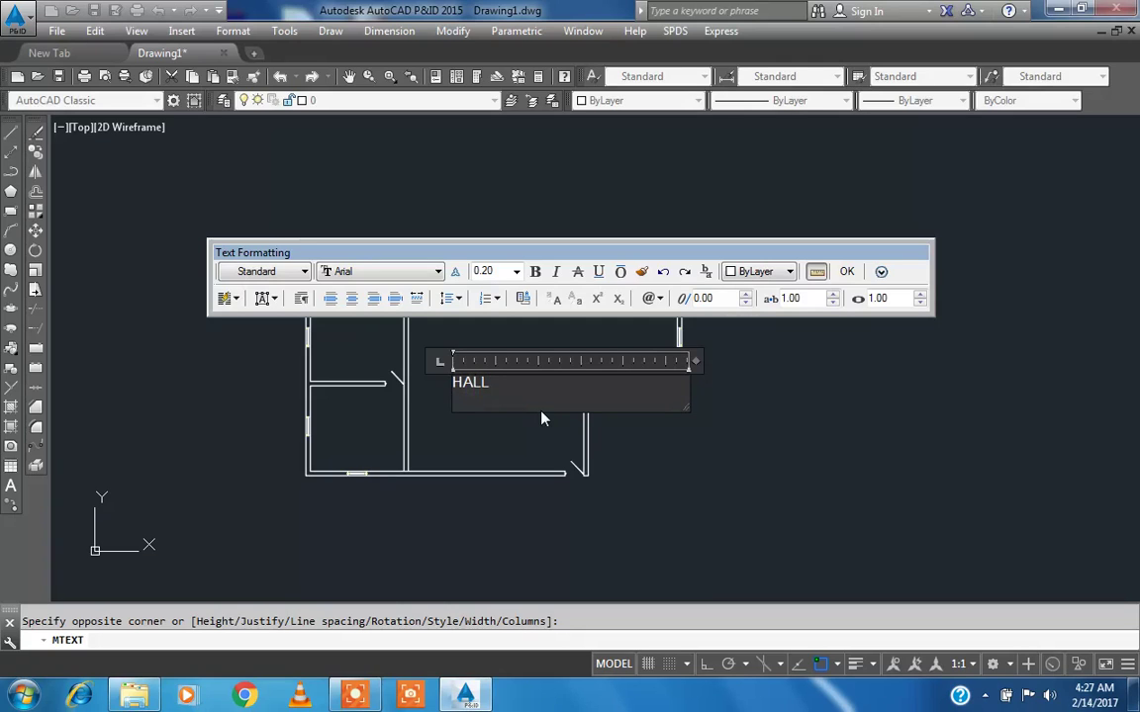
type("10 X 10")
left_click(847, 272)
scroll(453, 407, "up", 3)
scroll(508, 409, "down", 3)
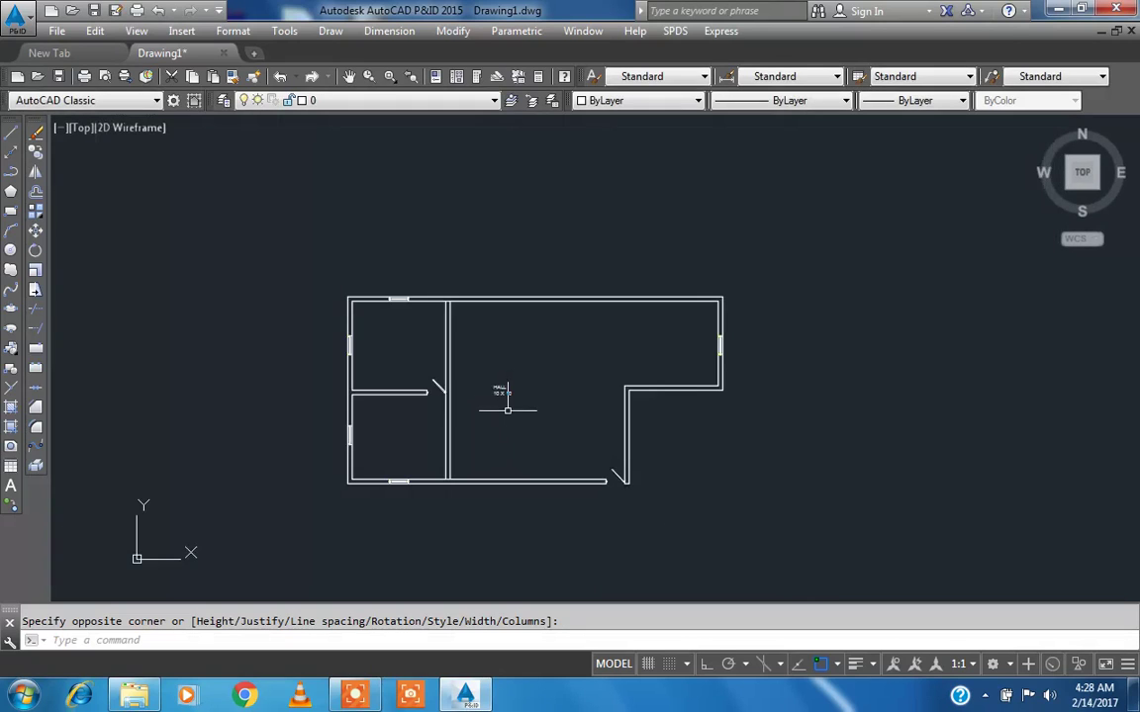
- Scale the HALL text up by about 2.75 from a base point at its lower left
scroll(506, 408, "up", 2)
type("SC")
key("Return")
left_click(511, 410)
left_click(479, 382)
key("Return")
left_click(483, 395)
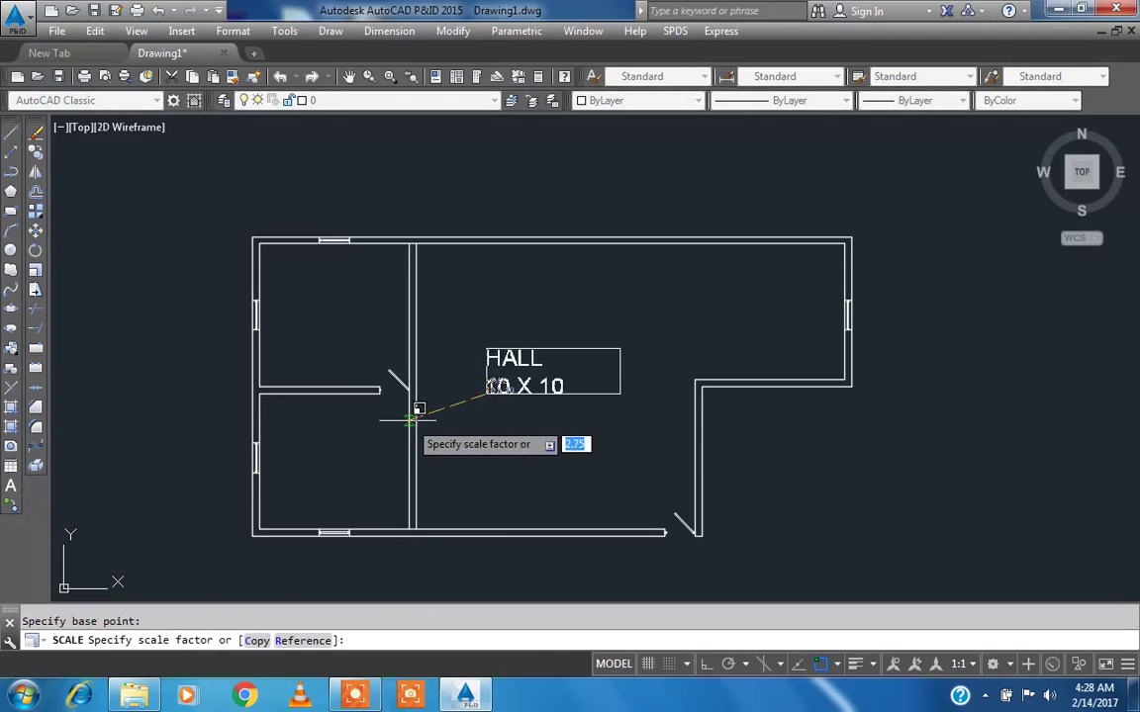
- Edit the large room's label to add a line reading "DRAWING" above "HALL", aligned flush left without leading spaces
left_click(501, 357)
double_click(496, 359)
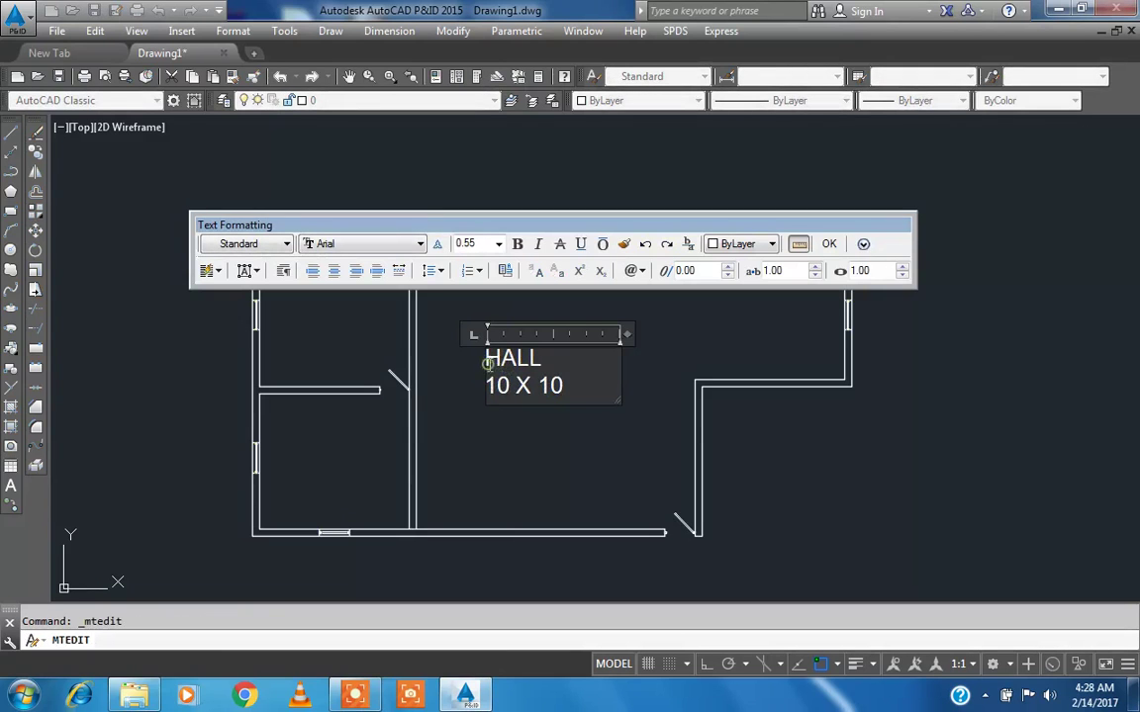
left_click(827, 244)
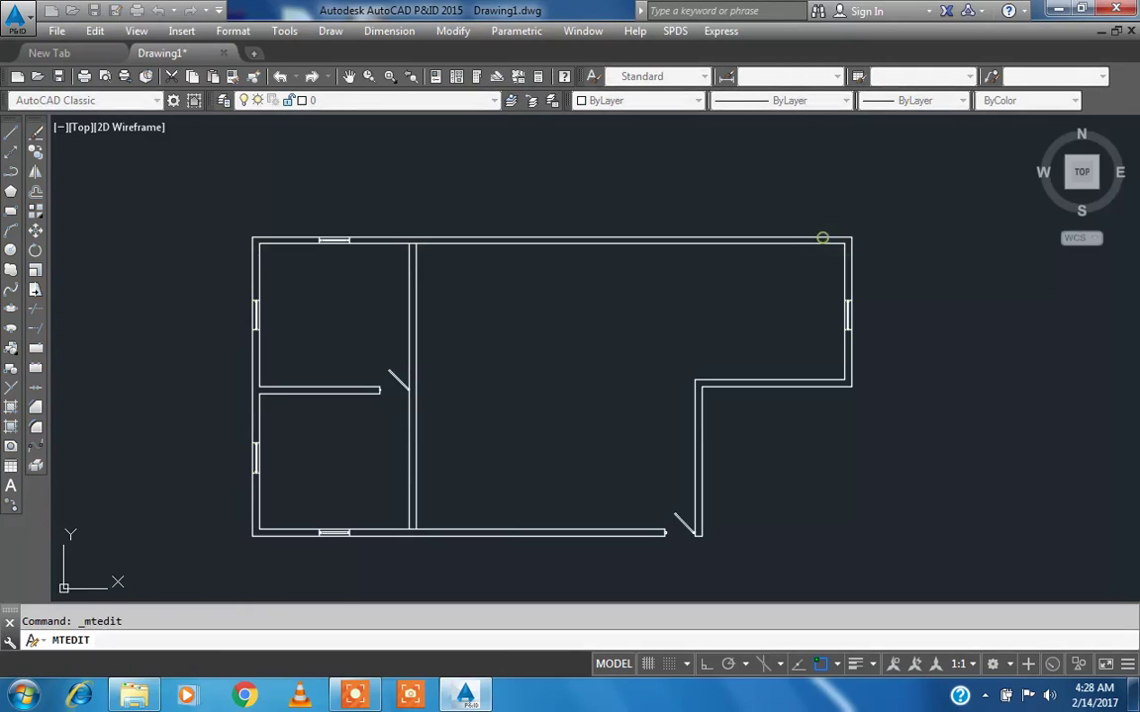
left_click(502, 358)
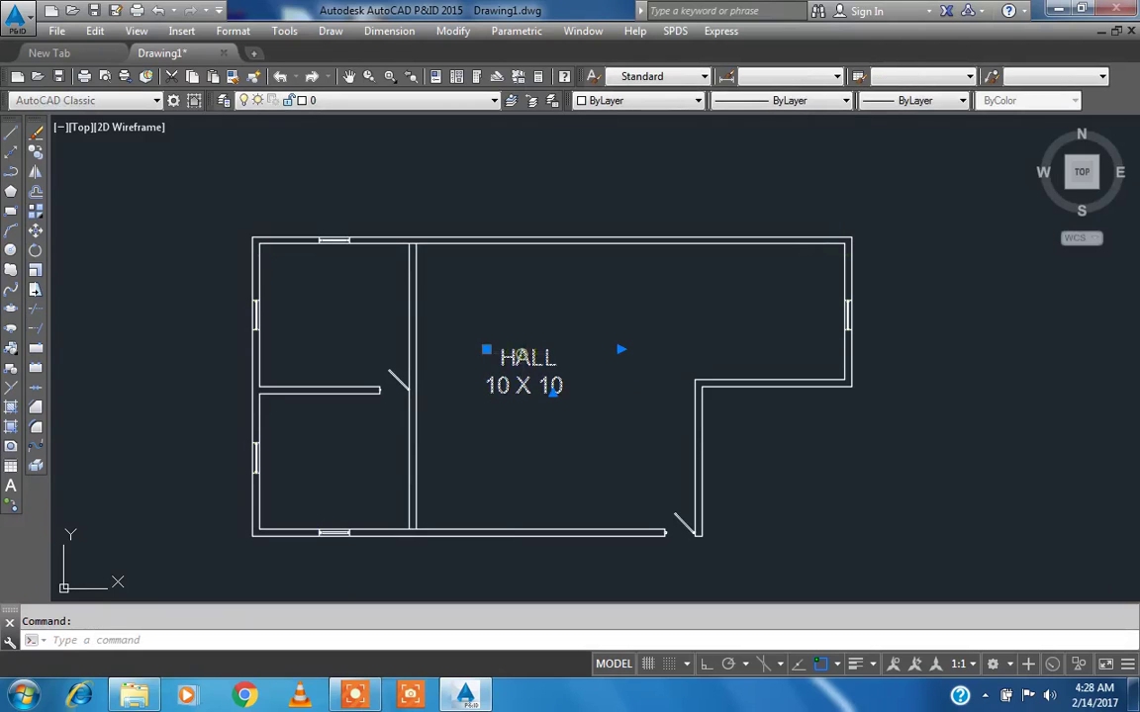
double_click(500, 359)
type("DRAWING")
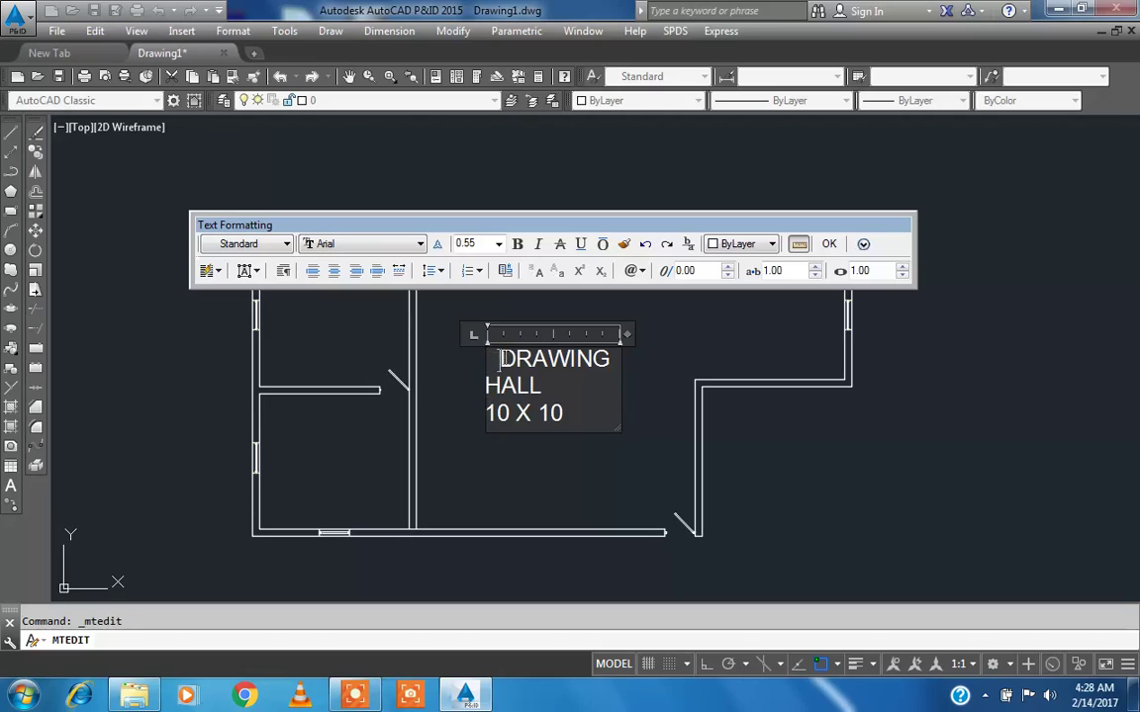
key("BackSpace")
key("BackSpace")
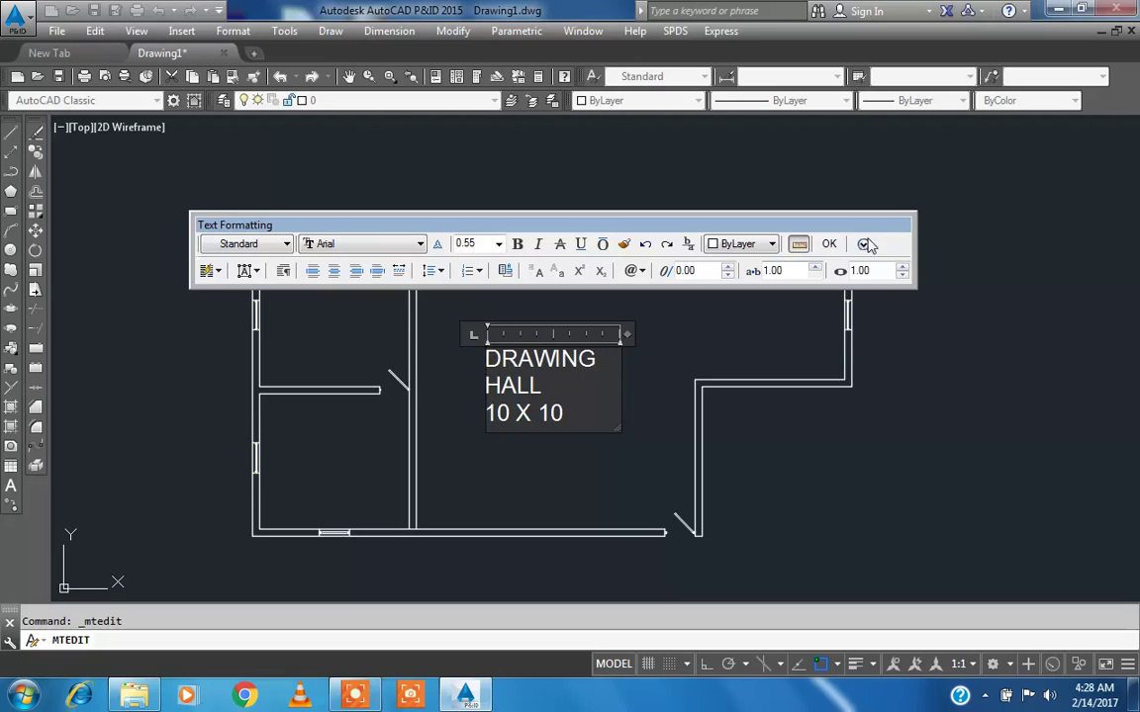
left_click(831, 245)
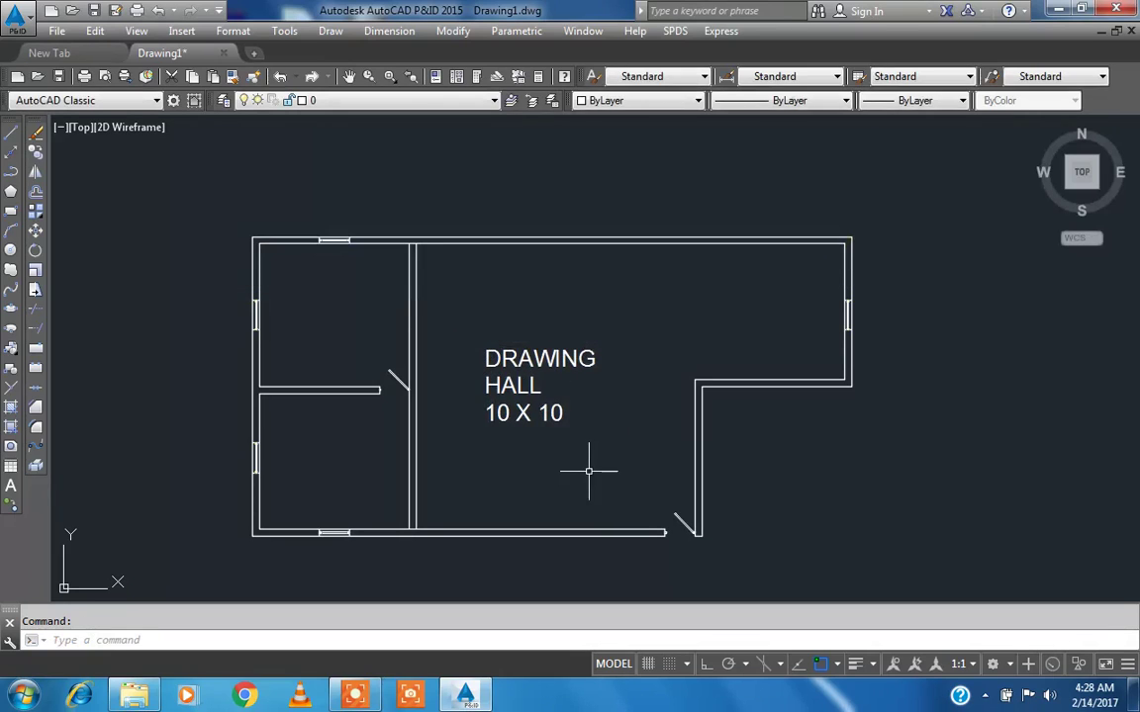
- Copy the "DRAWING HALL 10 X 10" label from its top-left corner into the upper-left and lower-left rooms
type("co")
key("Return")
left_click_drag(593, 380, 436, 333)
key("Return")
left_click(485, 348)
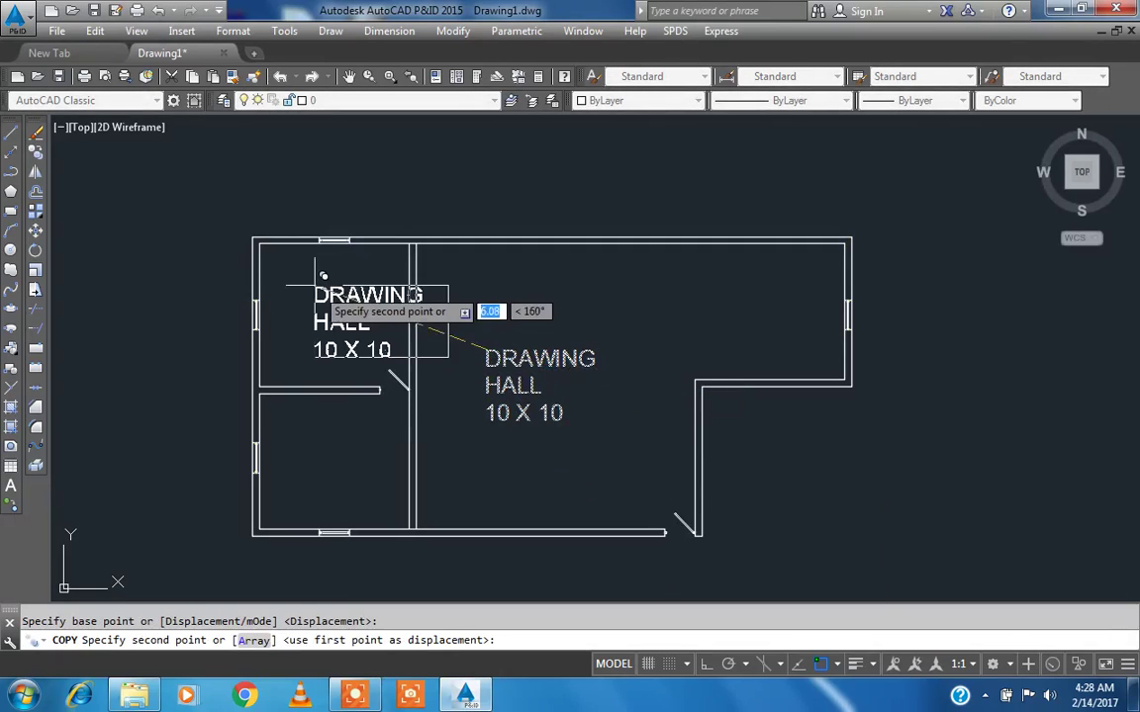
left_click(286, 265)
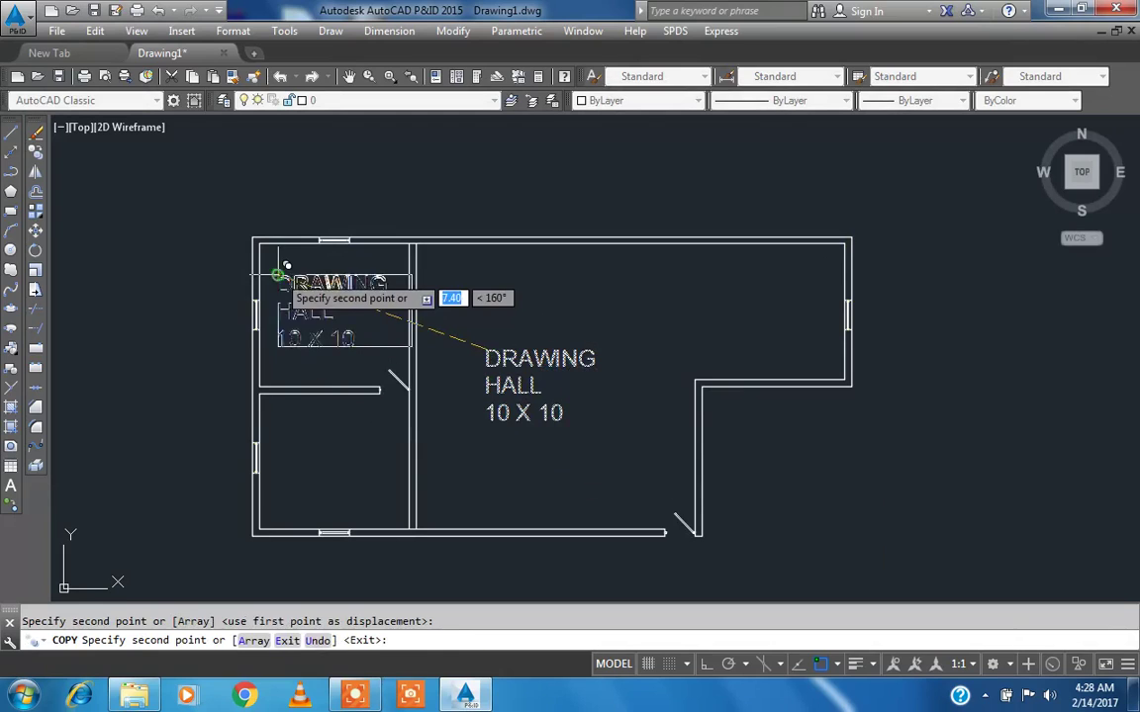
left_click(289, 411)
key("Escape")
scroll(455, 356, "down", 4)
scroll(411, 344, "up", 4)
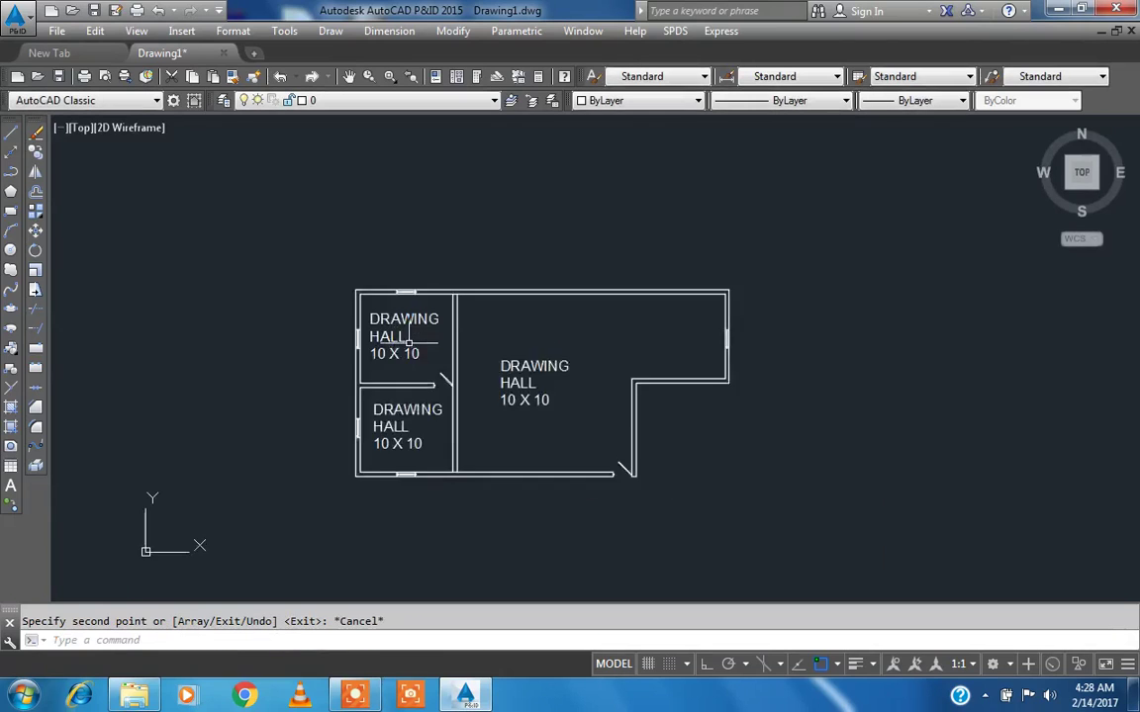
- Replace "DRAWING HALL" with "KITCHEN" in the upper-left room's label
left_click(386, 332)
double_click(389, 333)
left_click_drag(404, 332, 347, 310)
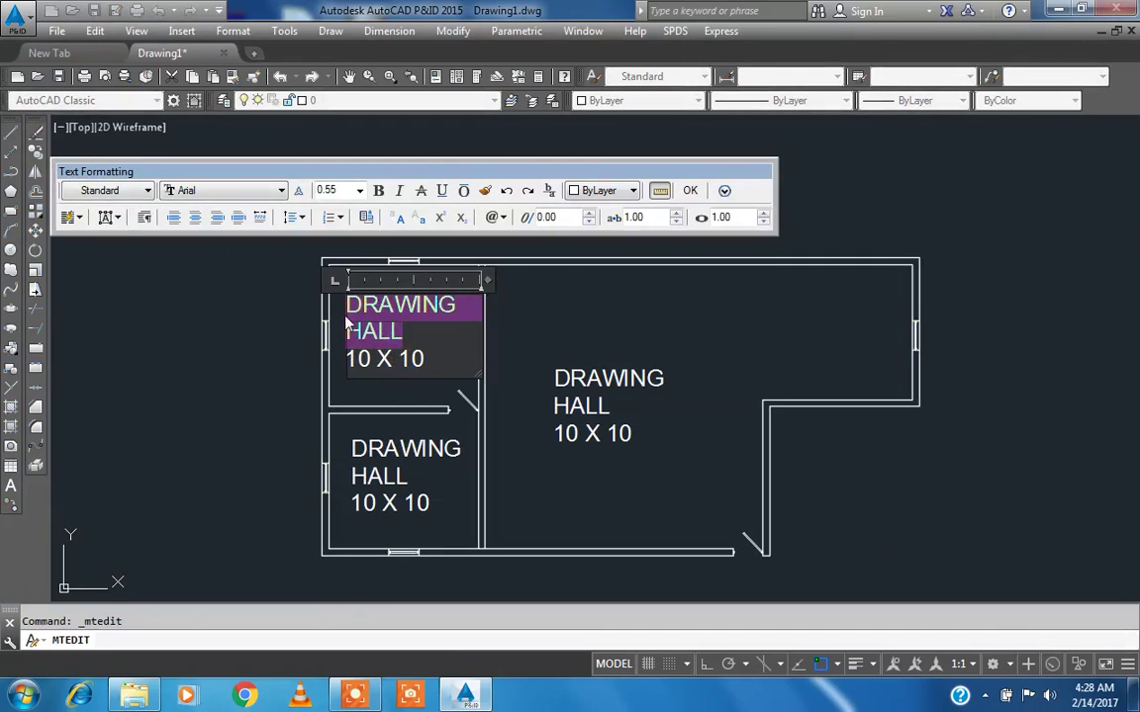
type("KITCH")
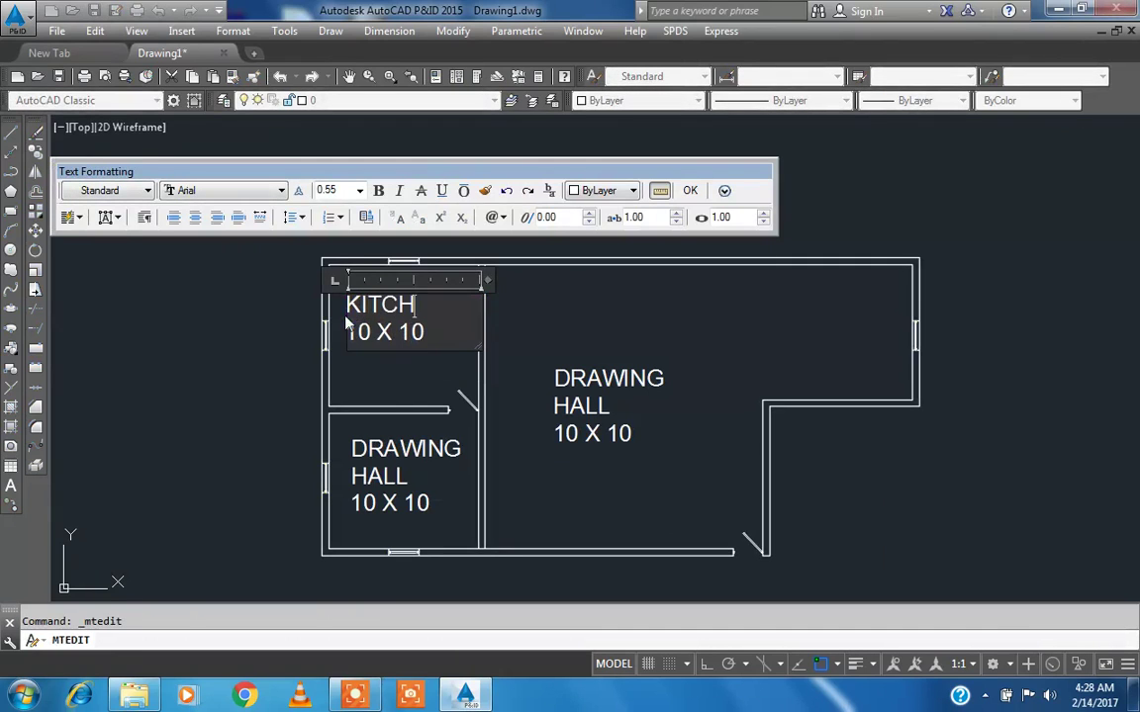
type("EN")
left_click(690, 192)
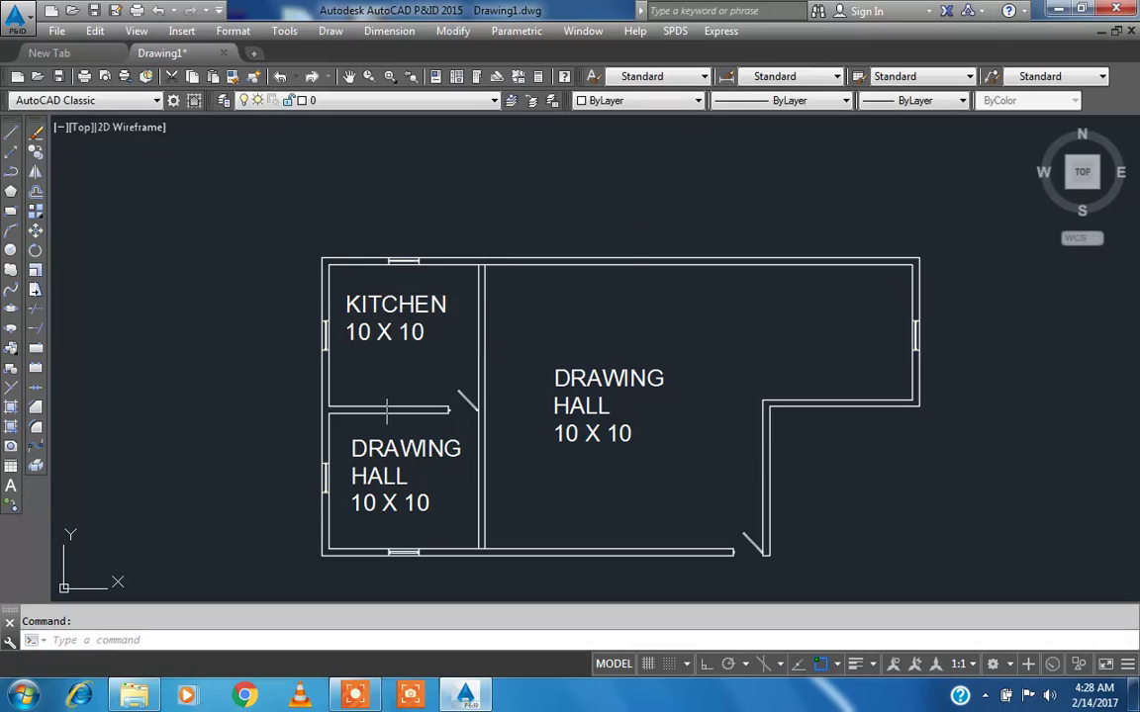
- Replace "DRAWING HALL" with "BED ROOM" in the lower-left room's label
double_click(399, 457)
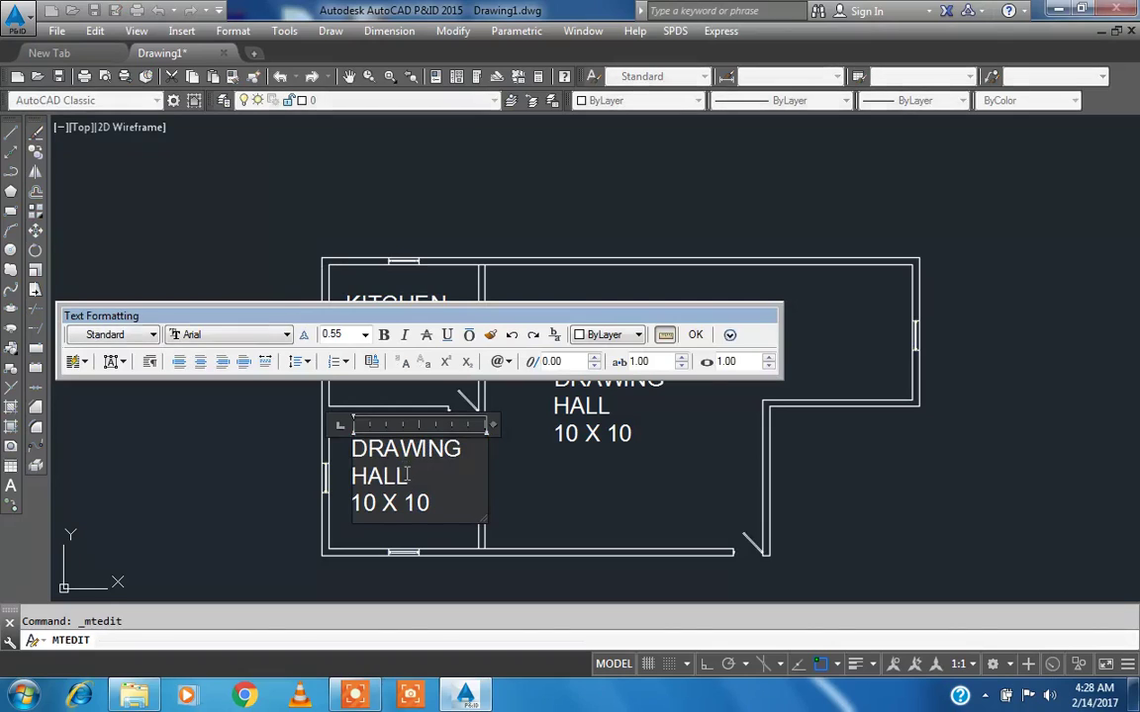
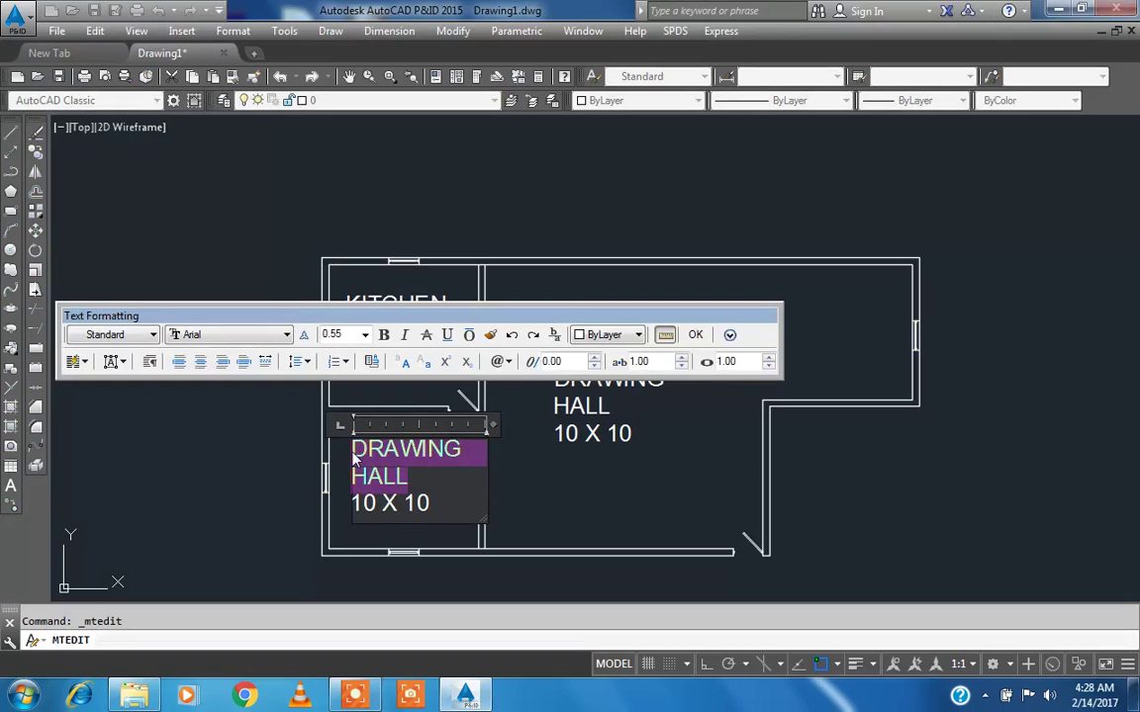
type("BE")
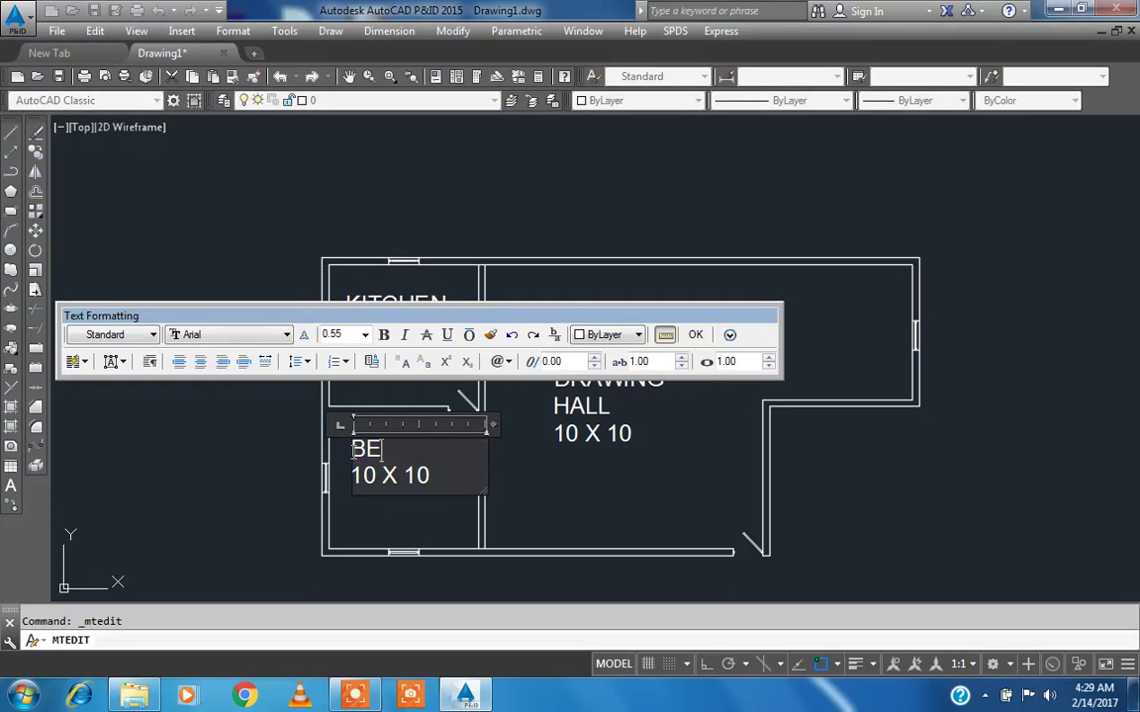
type("D ROOM")
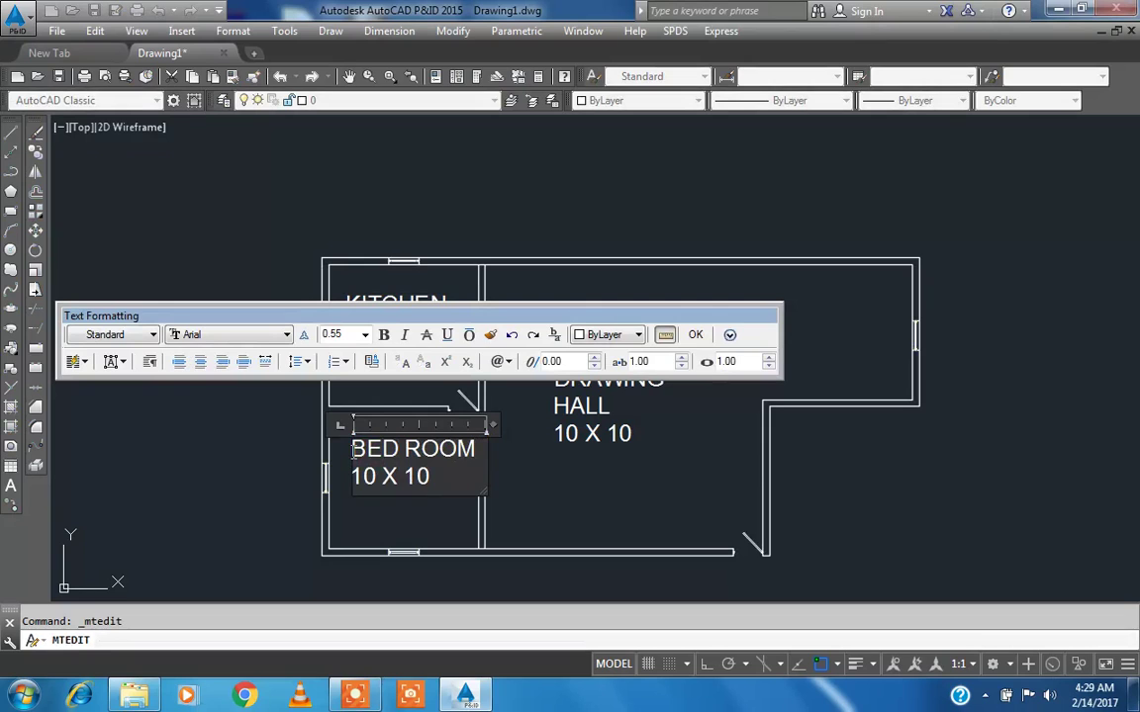
left_click(696, 334)
left_click(413, 348)
key("Escape")
- Change the size line in the kitchen label to "5 X 5"
double_click(401, 331)
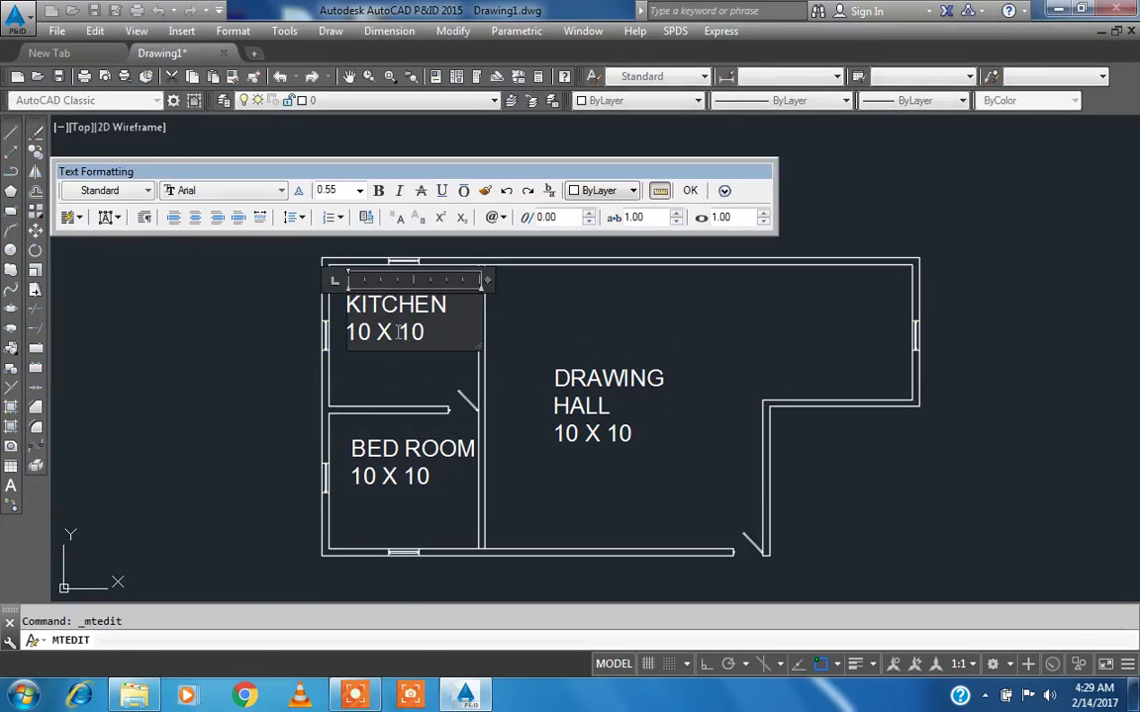
left_click_drag(372, 333, 329, 338)
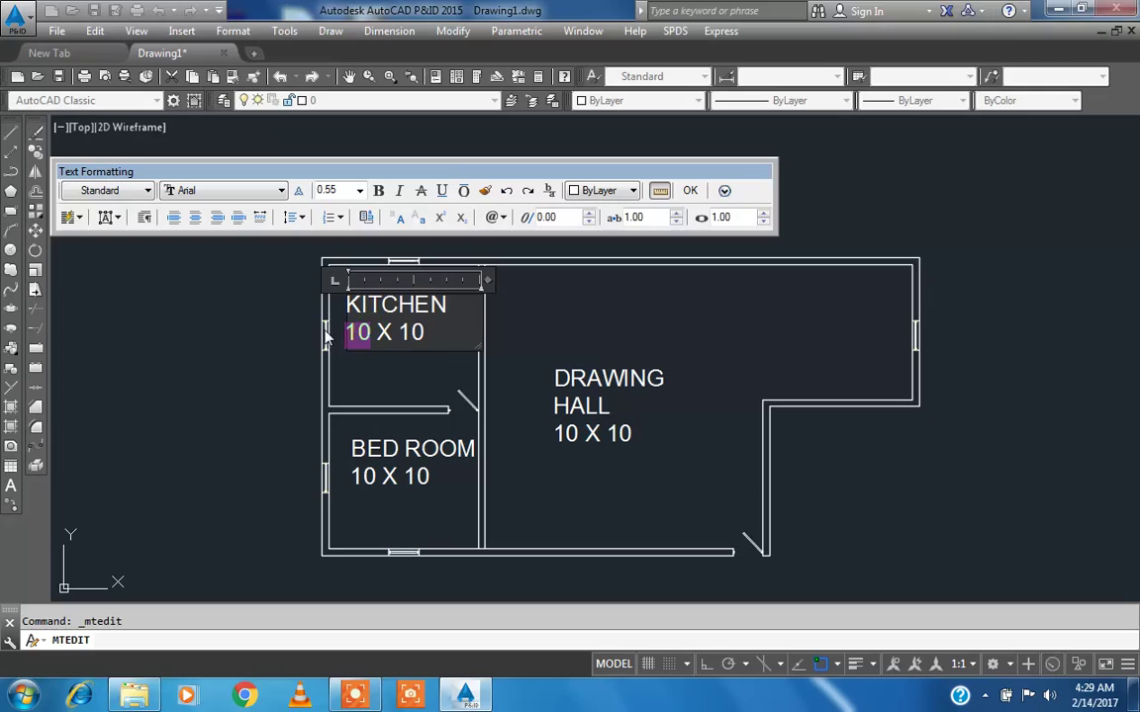
type("5 X 5")
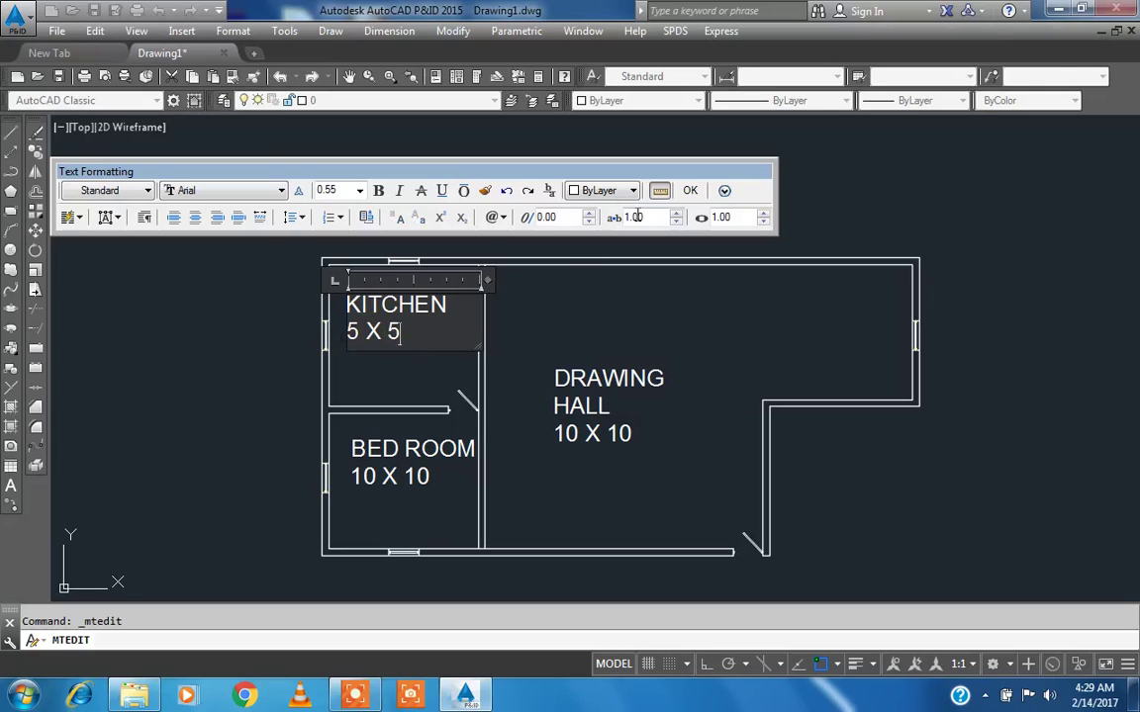
left_click(689, 191)
- Change the size line in the bedroom label to "5 X 5"
double_click(377, 478)
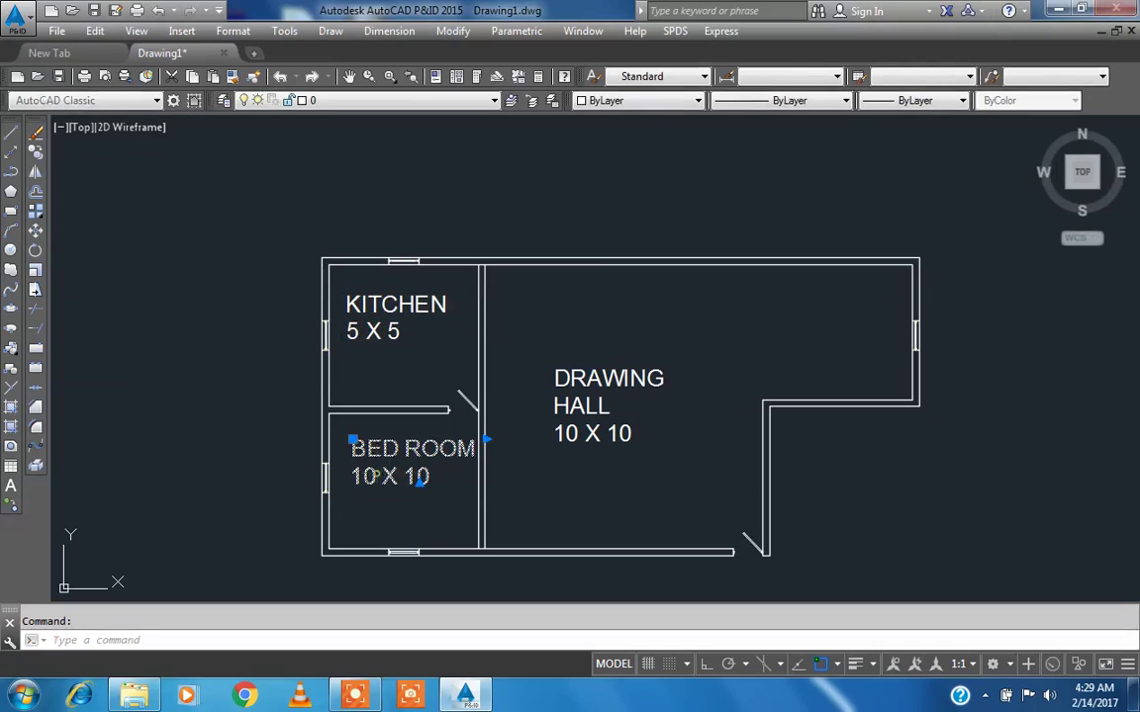
double_click(368, 478)
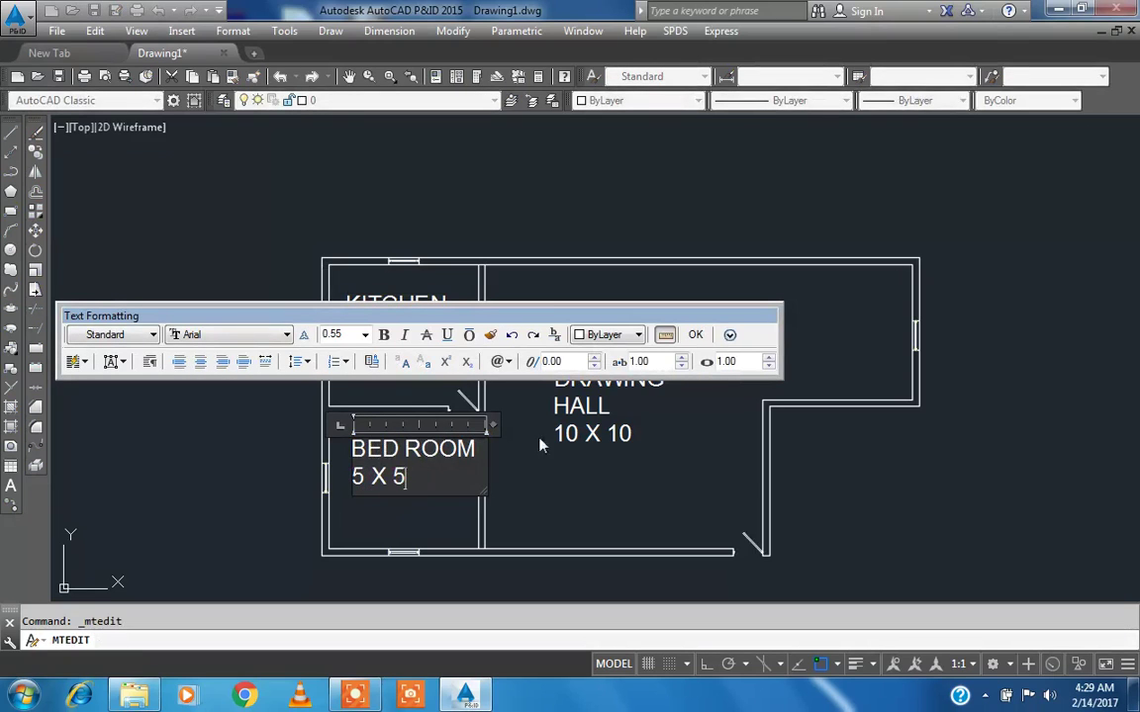
left_click(697, 338)
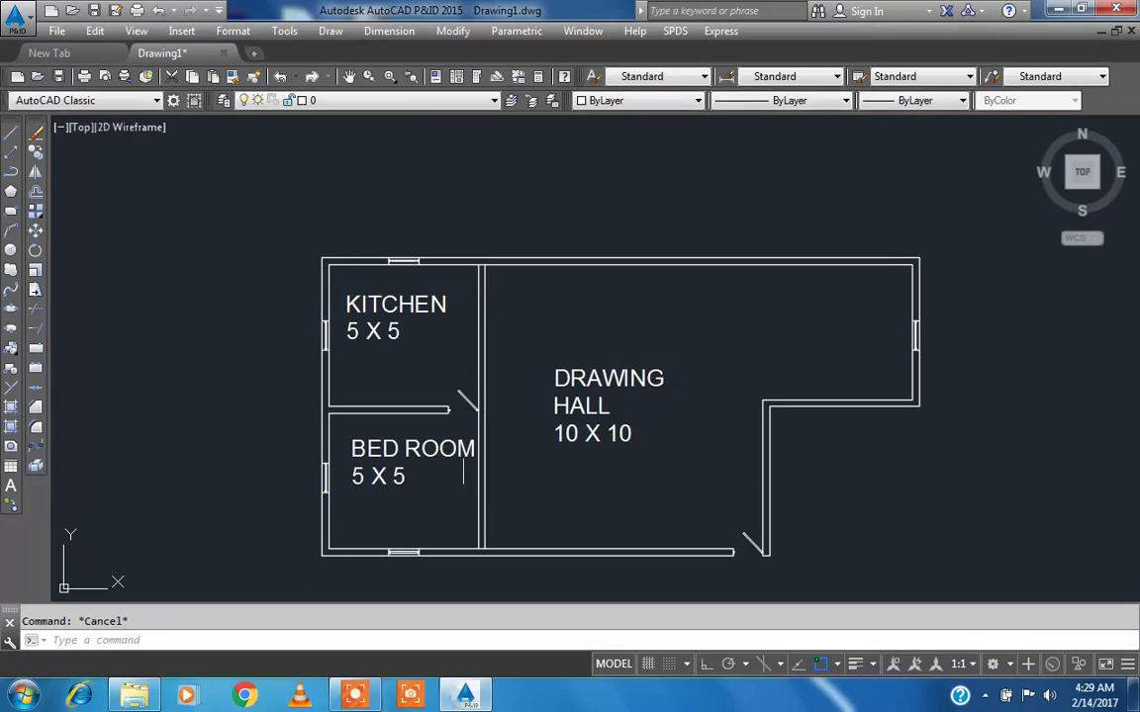
- Move the bedroom label slightly towards the left outer wall so it sits clear of the vertical partition
type("m")
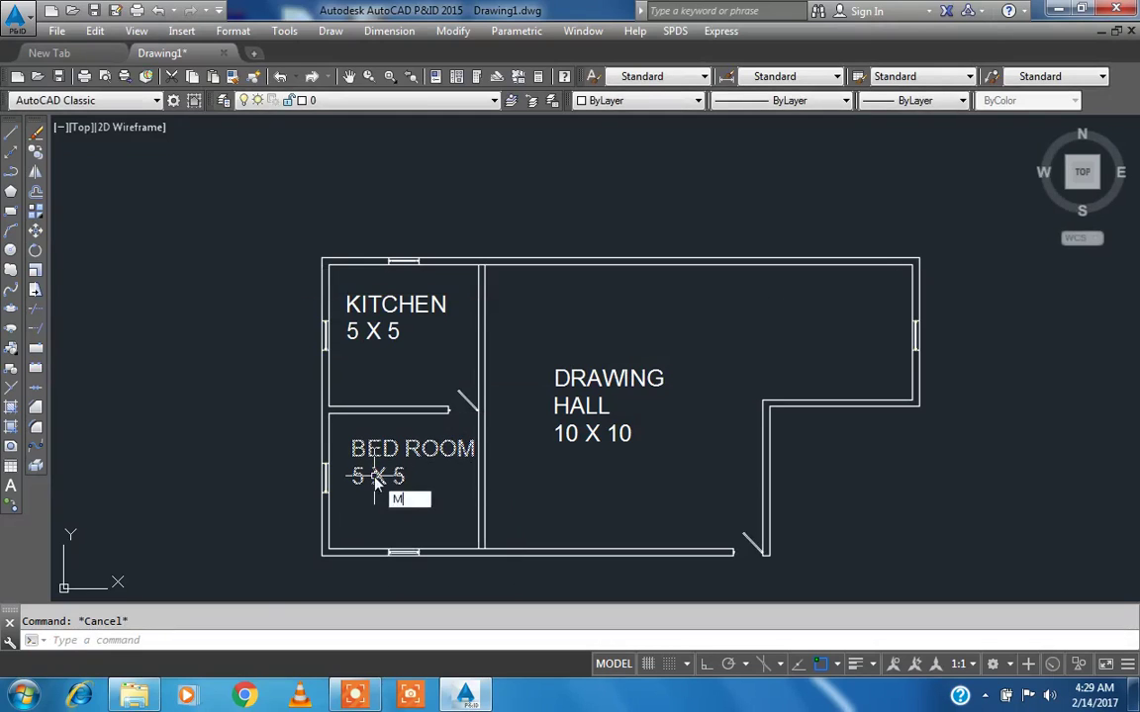
key("Return")
scroll(367, 469, "up", 4)
left_click(347, 411)
left_click(348, 408)
key("Return")
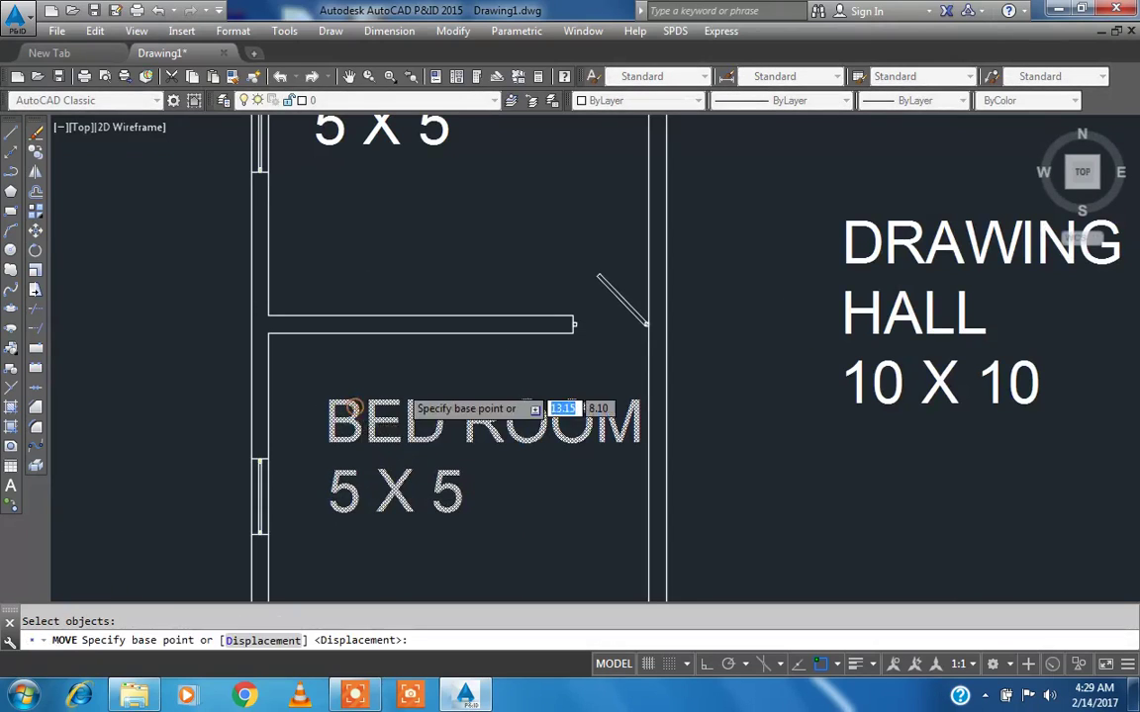
scroll(331, 414, "down", 4)
scroll(394, 374, "up", 4)
left_click(405, 356)
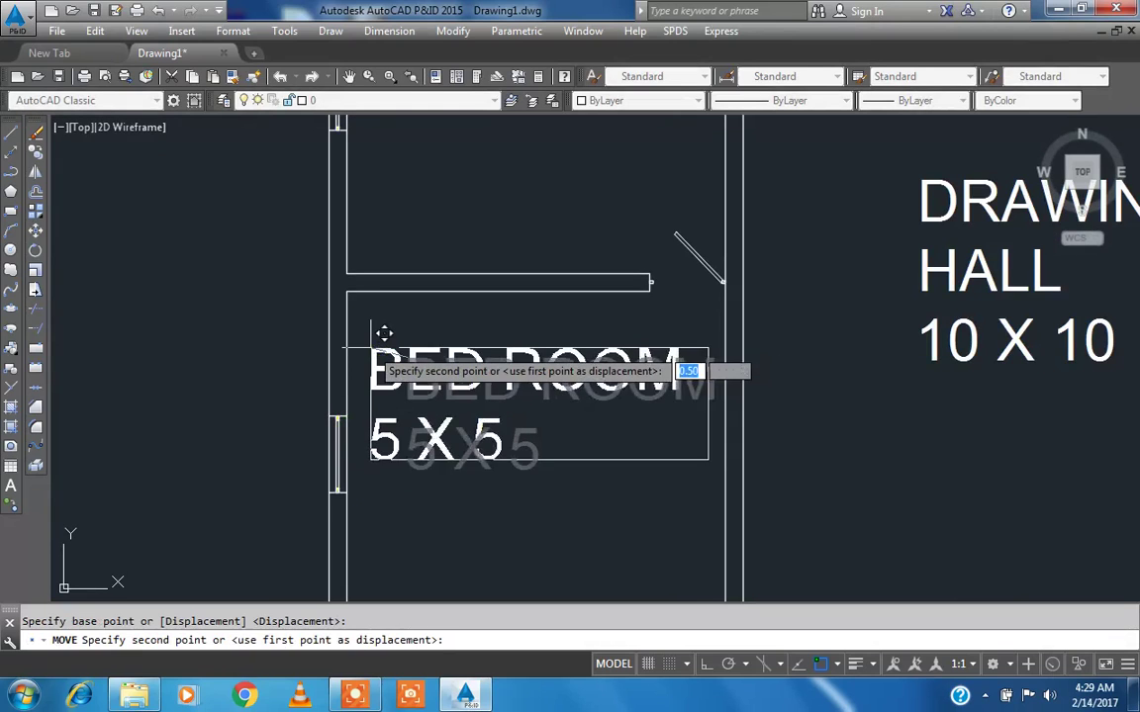
left_click(364, 366)
key("Escape")
scroll(374, 396, "down", 4)
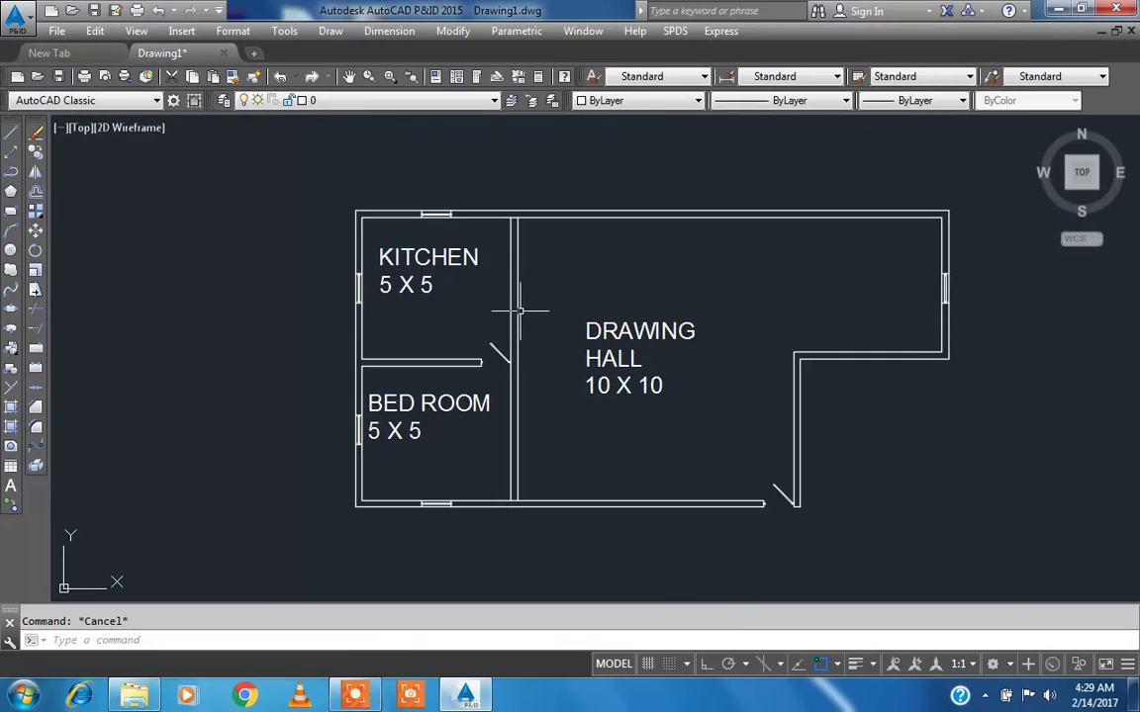
- Offset the top wall's inner line downwards into the rooms, keeping the distance of 1
type("o")
key("Return")
key("Return")
left_click(497, 220)
left_click(501, 282)
key("Escape")
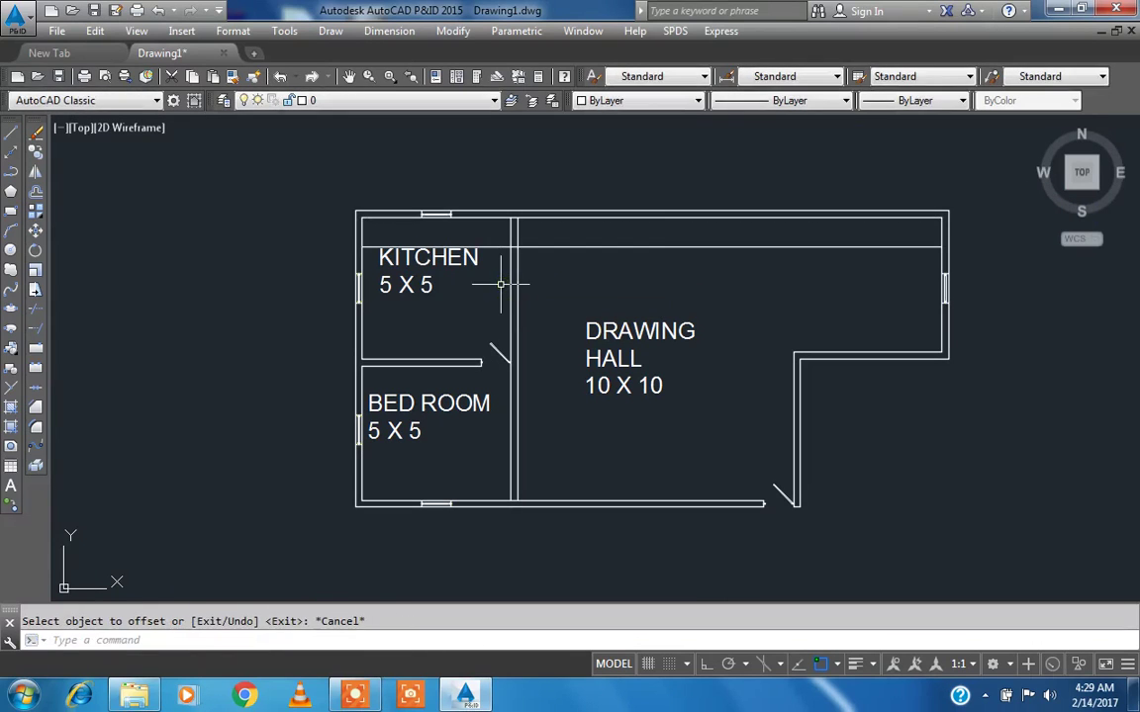
- Trim the vertical partition above the offset line and that line on both sides of the partition, leaving a capped door opening
type("TR")
key("Return")
key("Return")
scroll(498, 243, "up", 5)
left_click(590, 226)
left_click(496, 205)
left_click(719, 330)
left_click(673, 195)
left_click(484, 323)
left_click(450, 227)
left_click(595, 244)
left_click(509, 237)
scroll(570, 245, "up", 4)
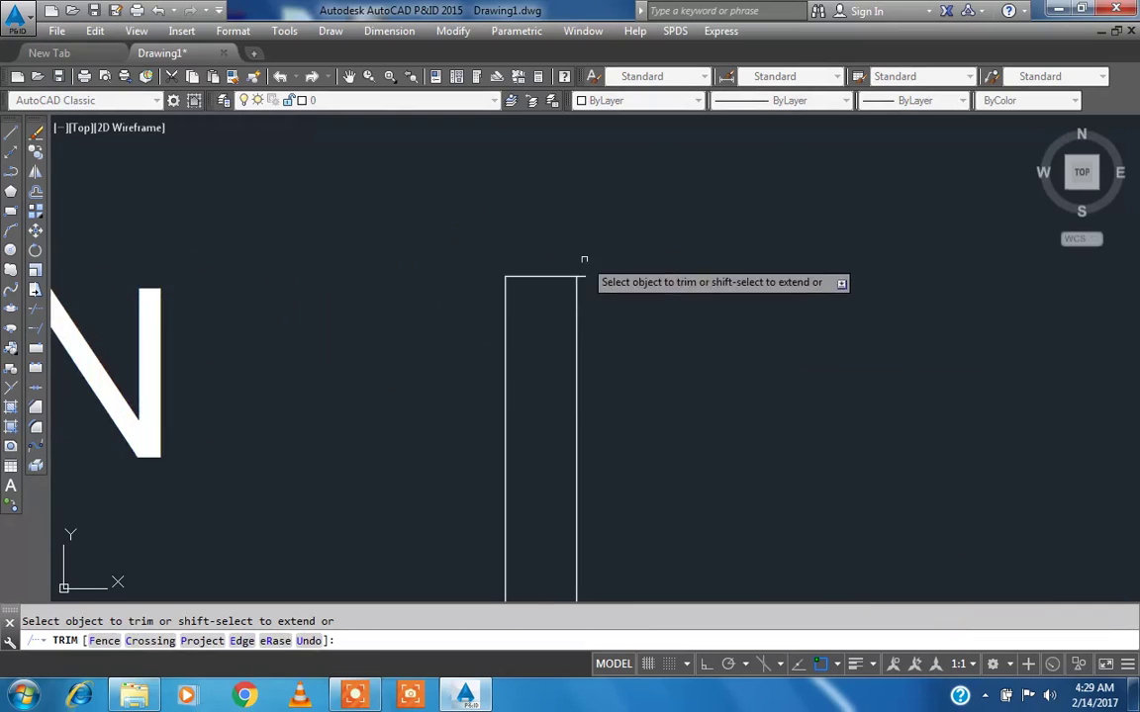
scroll(584, 276, "down", 8)
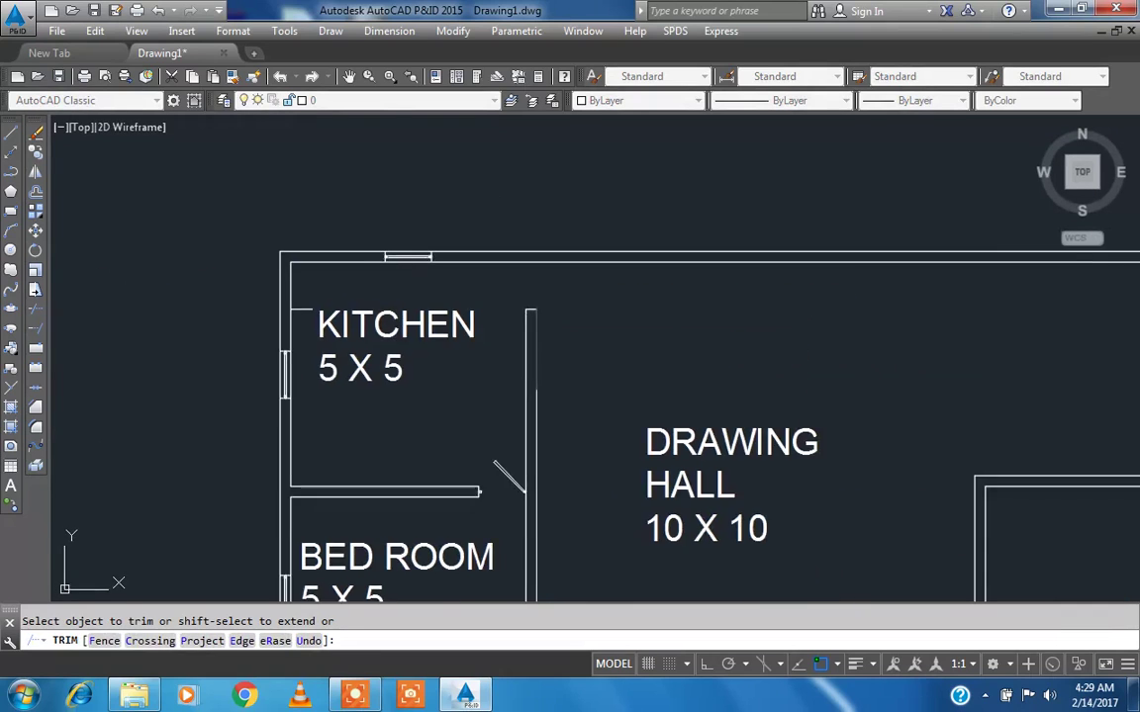
key("Escape")
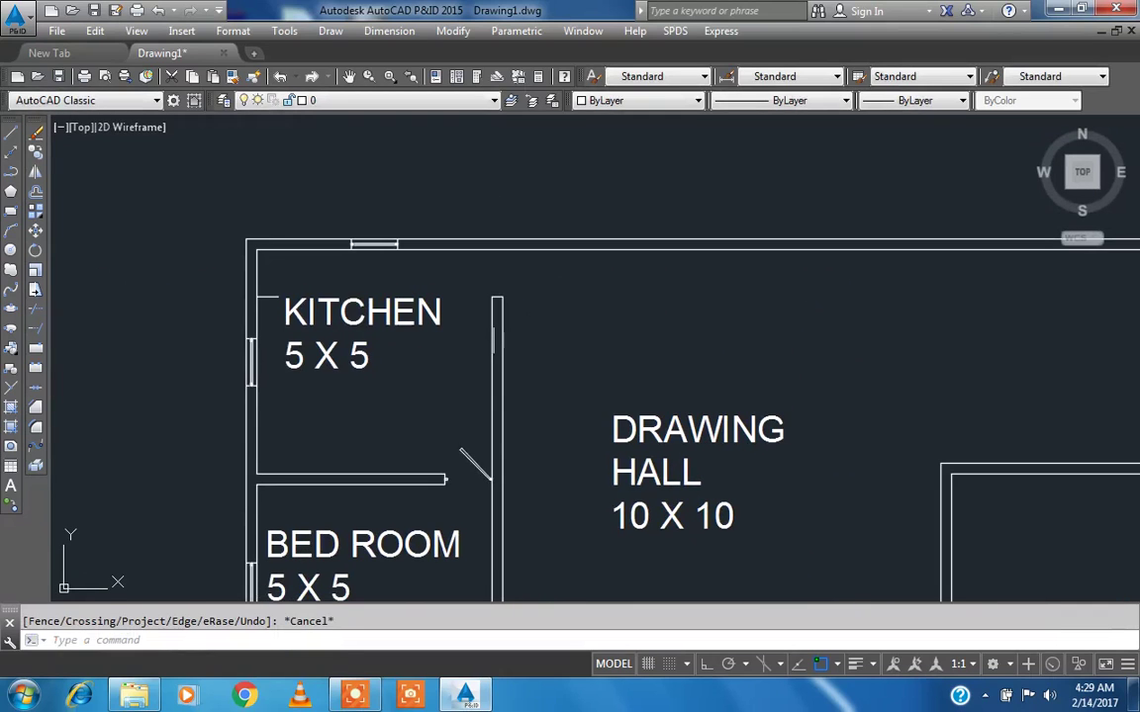
- Draw a small, roughly square door-frame rectangle just above the upper end of the vertical partition
left_click(12, 210)
scroll(490, 292, "up", 8)
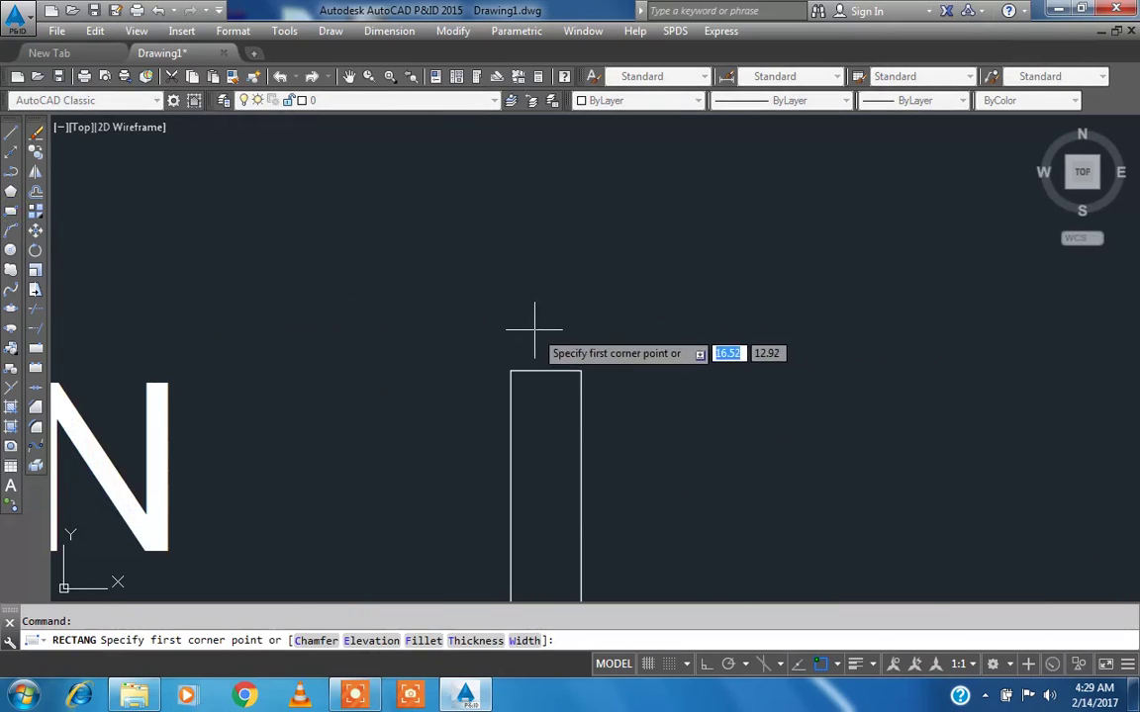
left_click(531, 327)
left_click(544, 338)
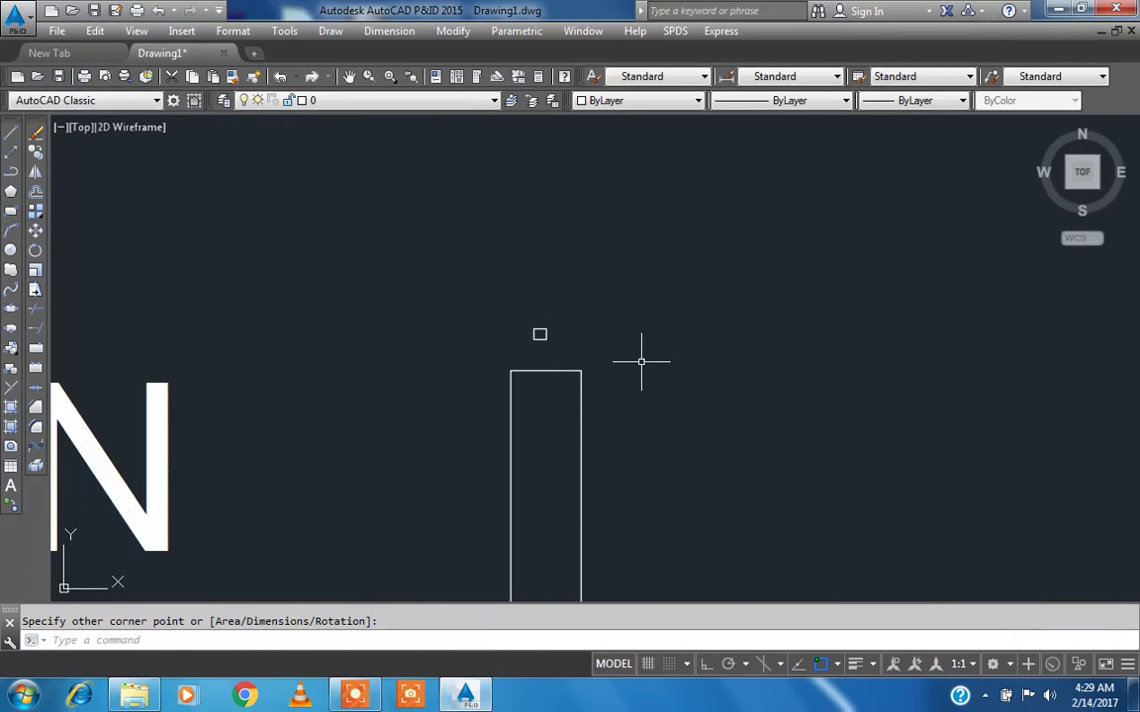
- Move the small frame rectangle by its bottom edge's midpoint onto the midpoint of the vertical partition's end line
key("Return")
left_click(568, 348)
left_click(515, 315)
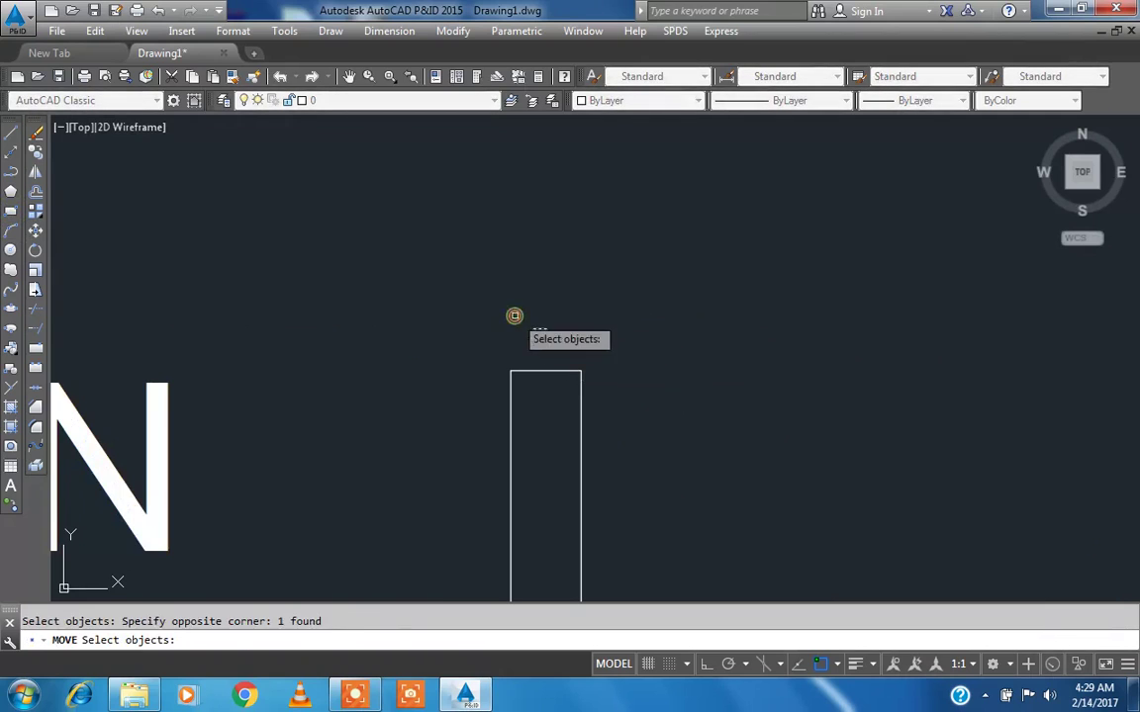
key("Return")
scroll(534, 346, "up", 4)
left_click(551, 329)
left_click(566, 408)
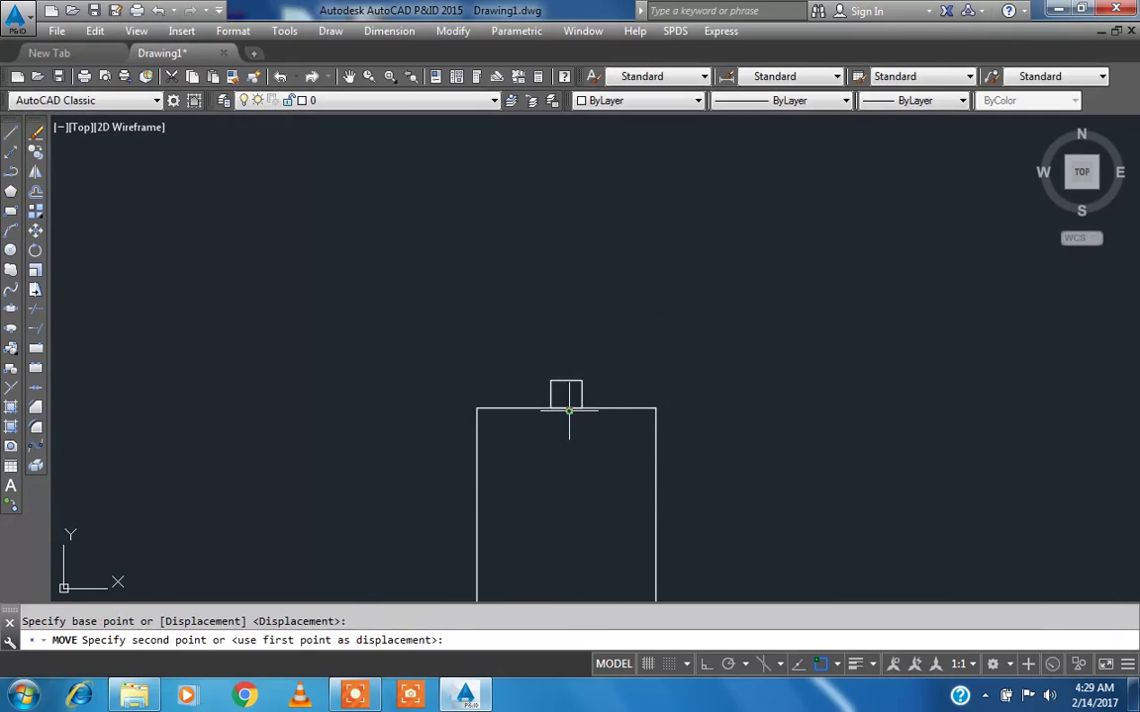
- Copy the small frame square from its top edge's midpoint straight up, with Ortho on, to the top wall's inner line
scroll(559, 406, "down", 4)
key("Escape")
type("co")
key("Return")
left_click(554, 399)
key("Return")
scroll(554, 404, "up", 4)
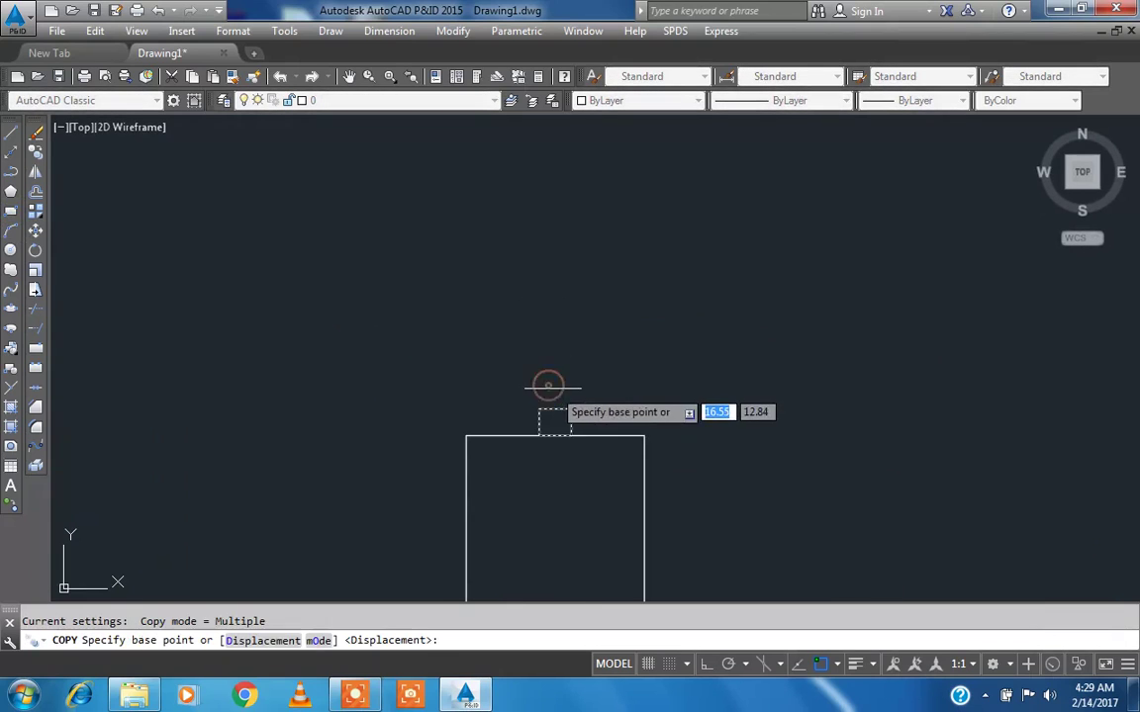
left_click(554, 405)
scroll(554, 402, "down", 6)
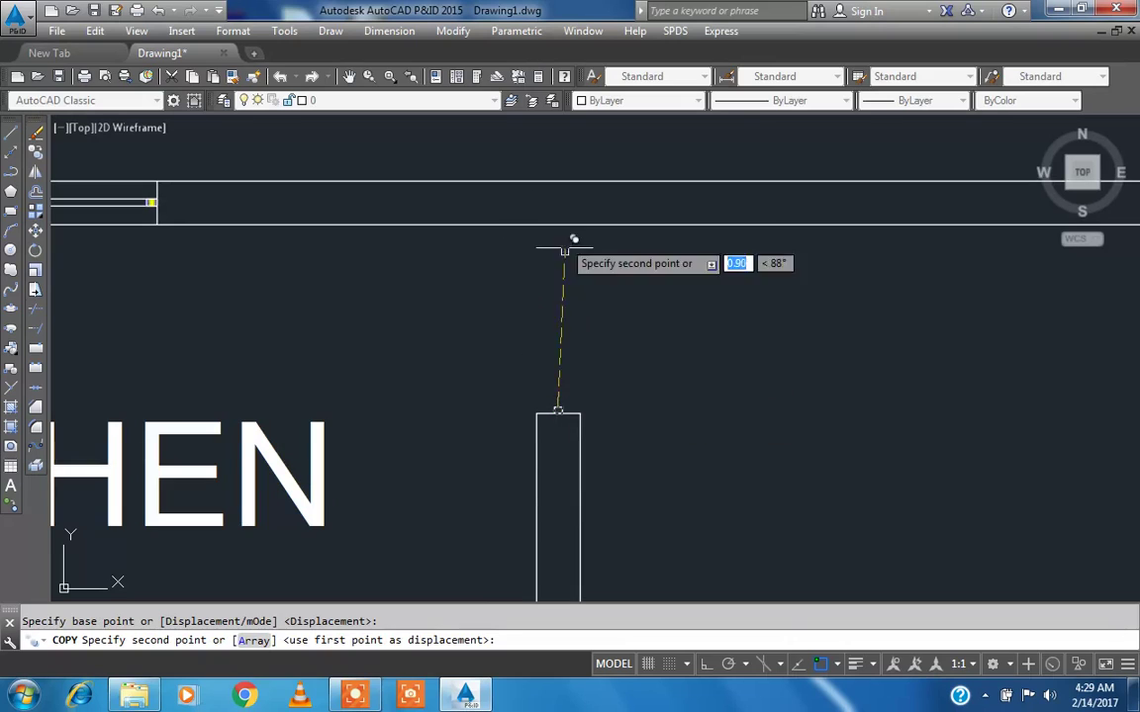
left_click(706, 665)
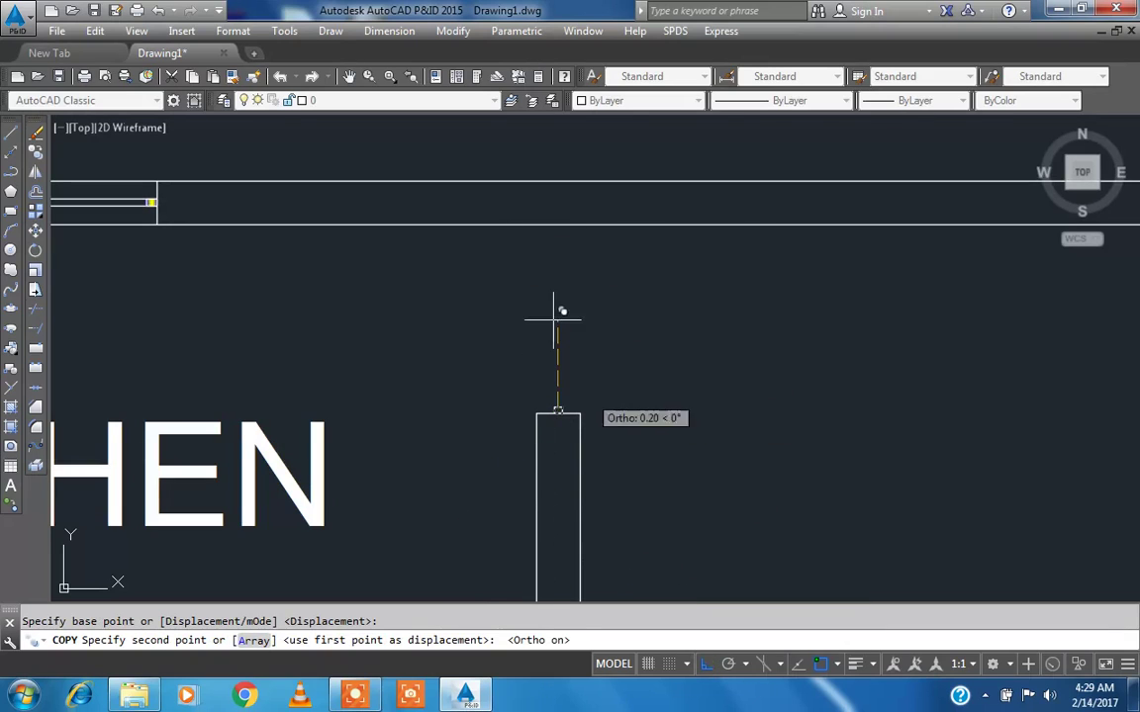
left_click(557, 227)
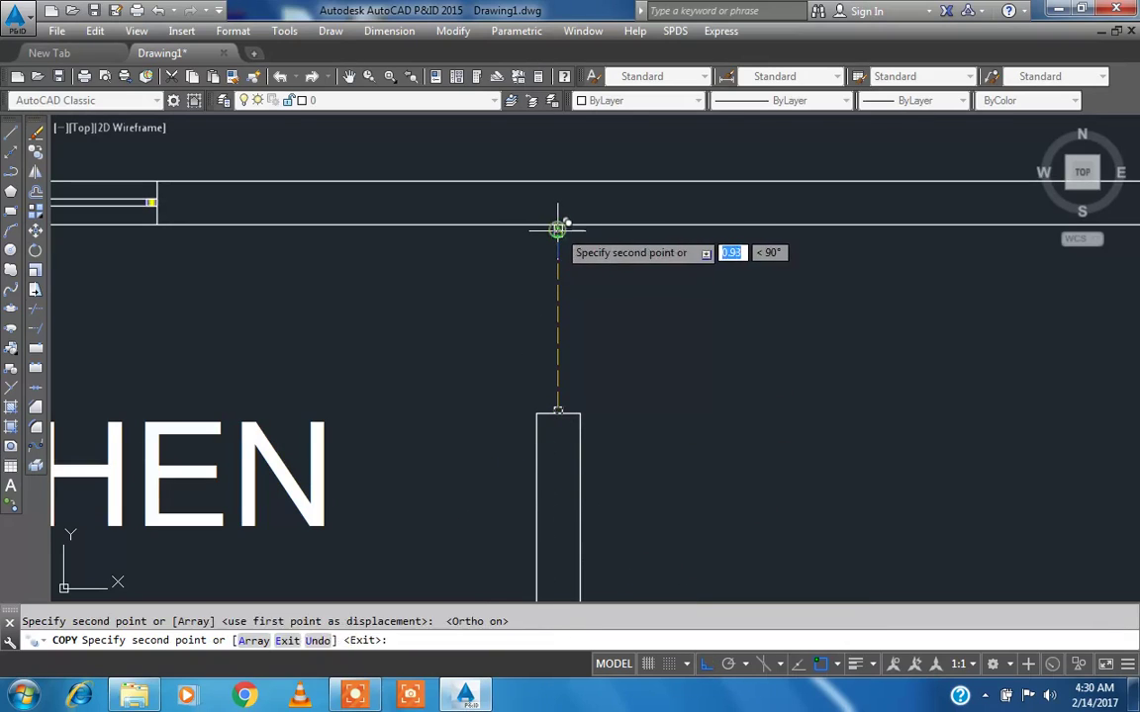
key("Escape")
- Draw a narrow door-leaf rectangle spanning the opening between the two frame squares above the vertical partition
left_click(12, 212)
scroll(633, 257, "up", 2)
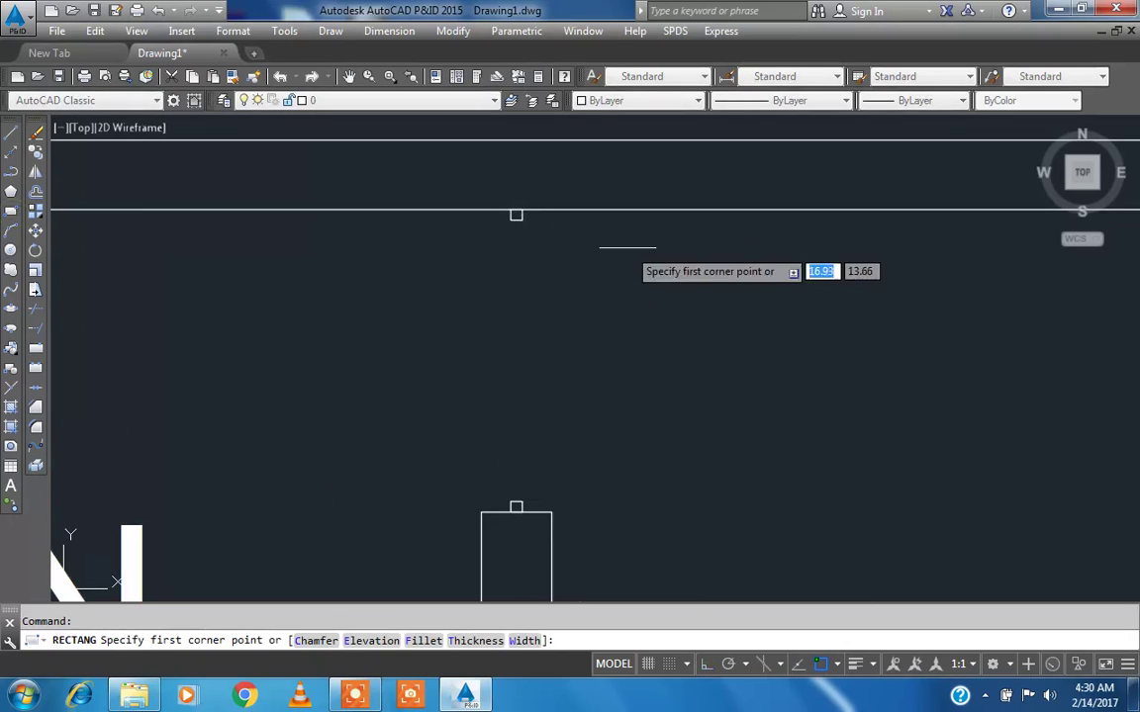
left_click(508, 216)
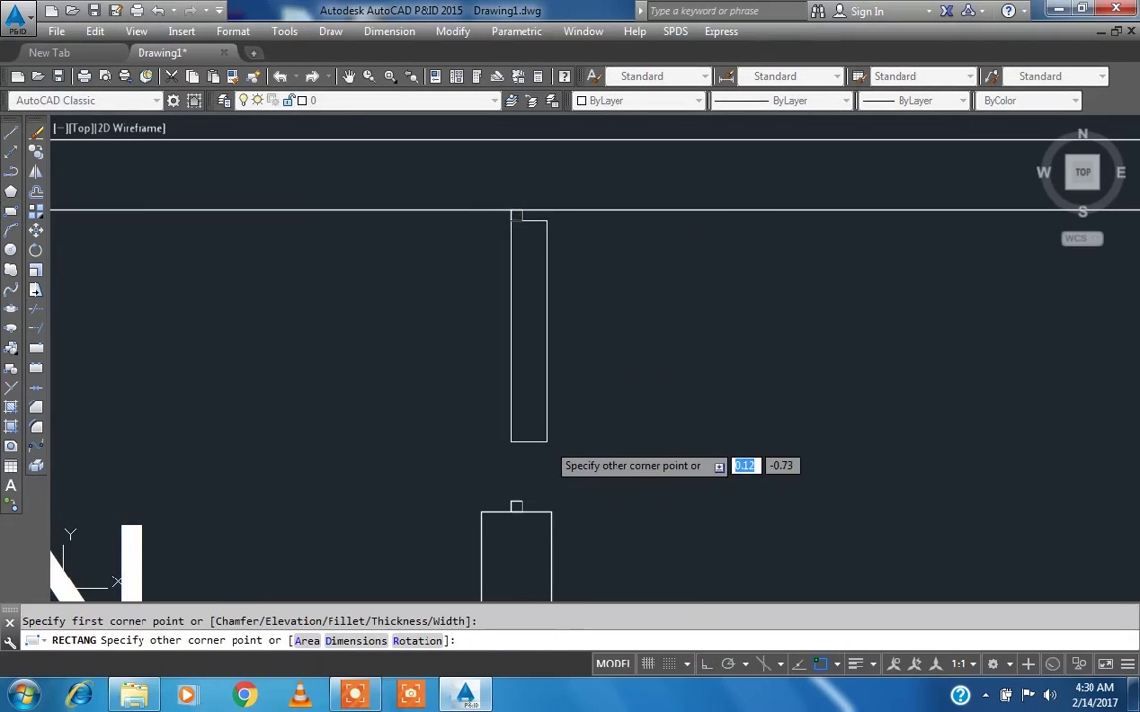
scroll(477, 263, "down", 3)
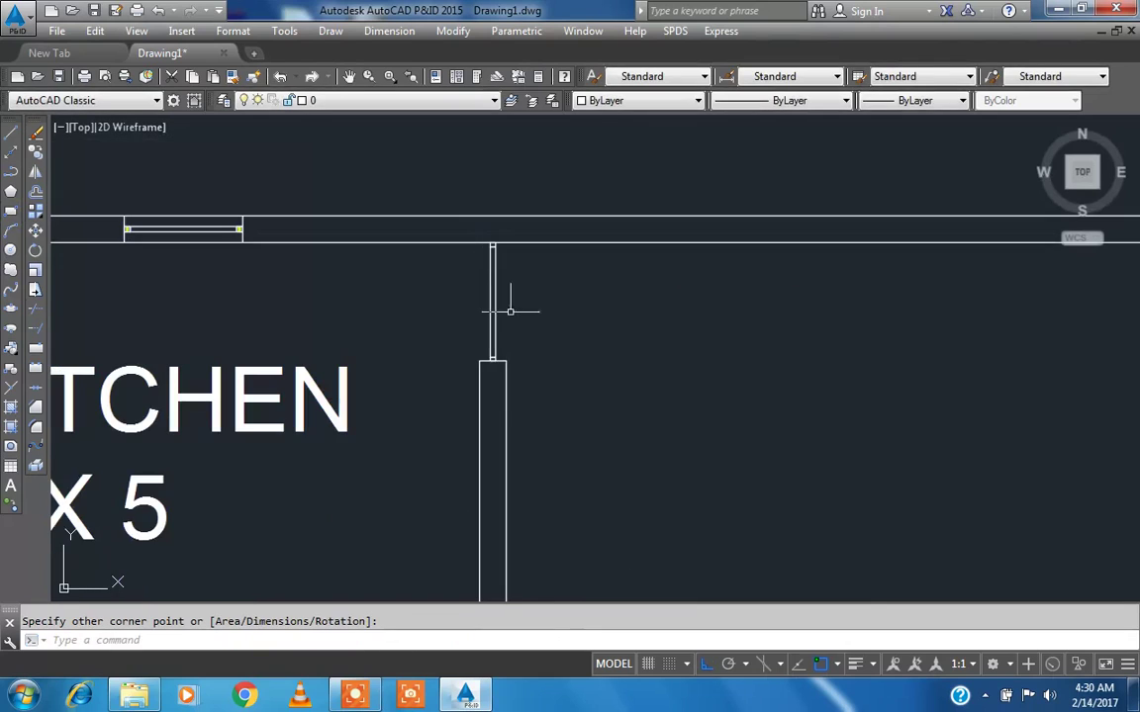
- Rotate the new door leaf about its upper end's midpoint, with Ortho off, so it stands diagonally open into the kitchen
type("RO")
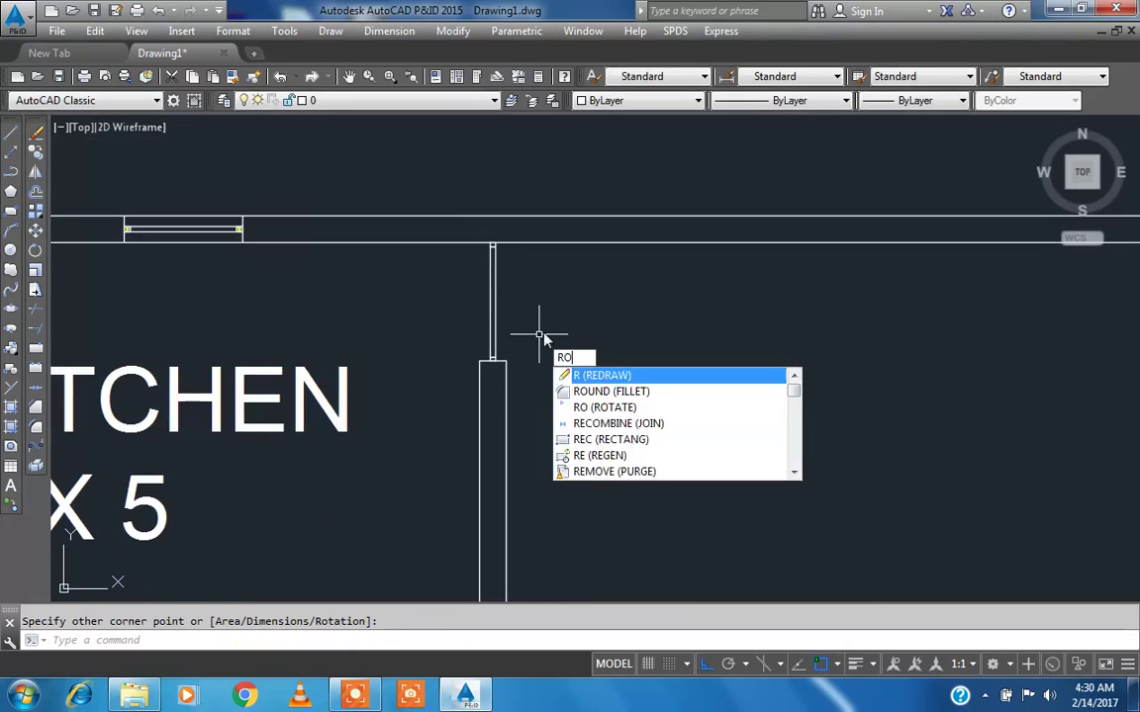
key("Return")
left_click(524, 317)
left_click(469, 307)
key("Return")
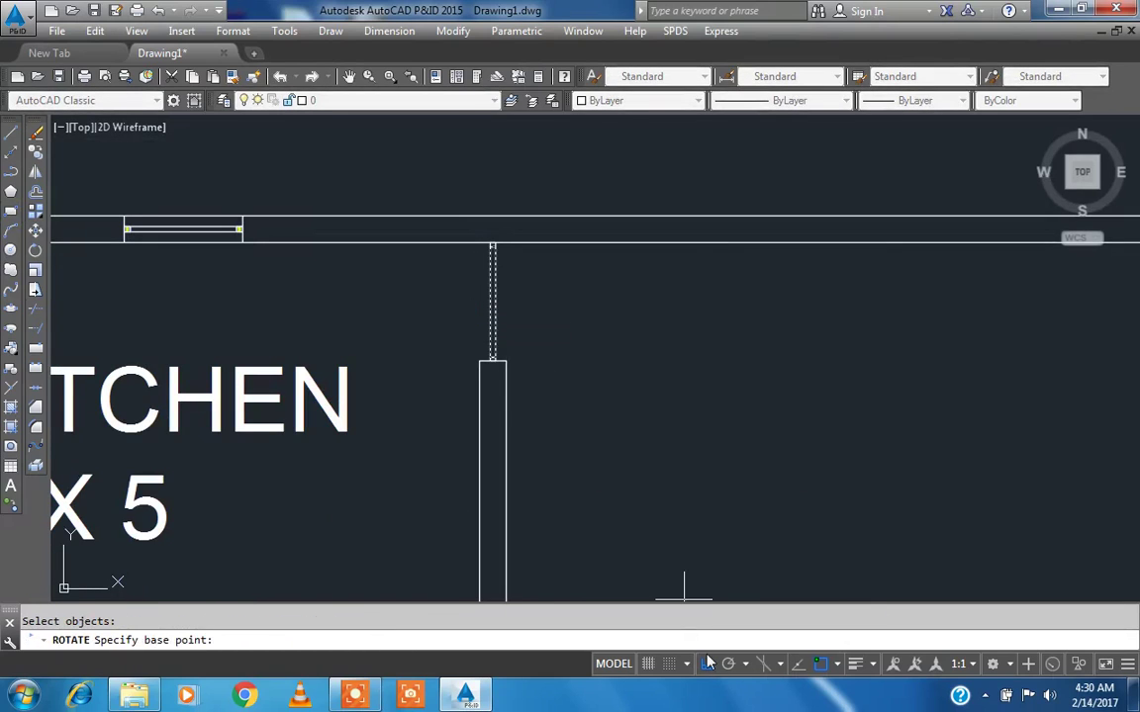
scroll(484, 246, "up", 2)
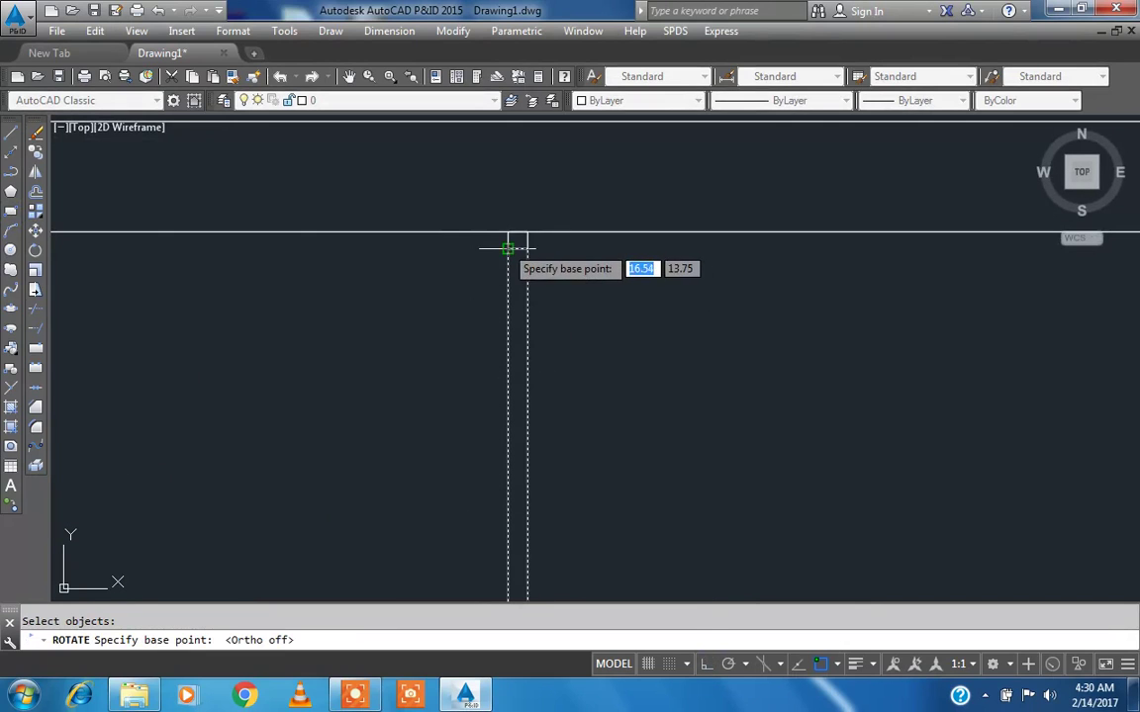
left_click(517, 249)
left_click(617, 326)
scroll(554, 255, "down", 5)
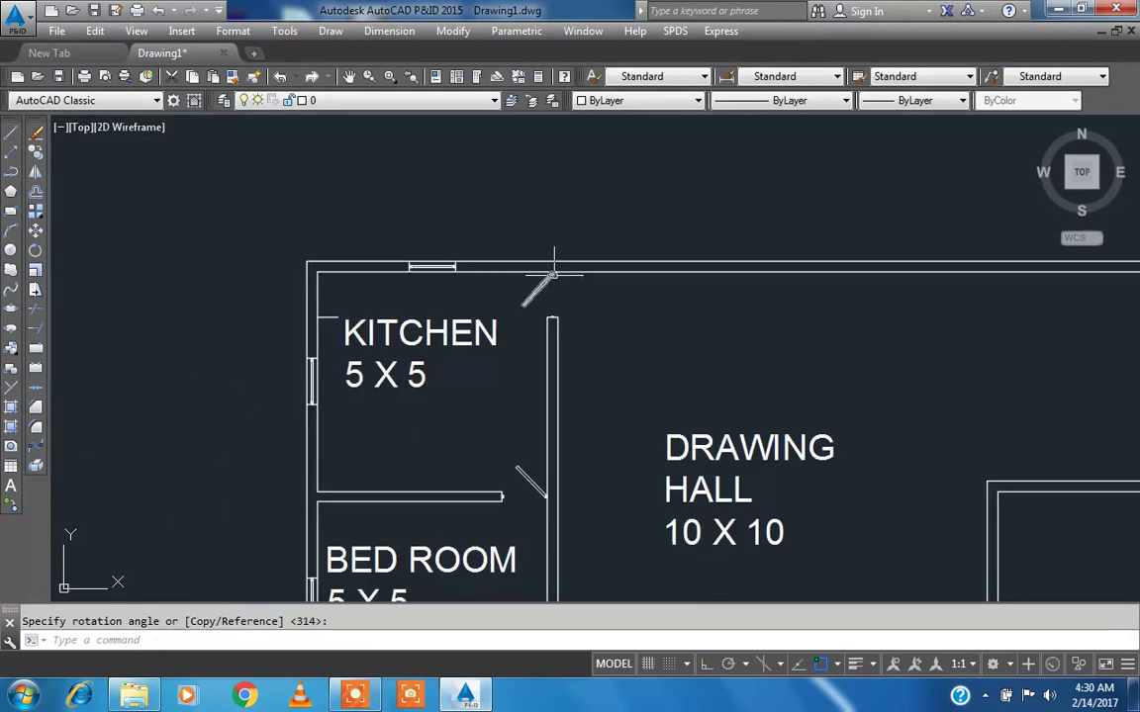
- Draw a three-point swing arc from the frame square on the kitchen–bedroom partition's end to the tip of that door's open leaf
scroll(550, 384, "up", 8)
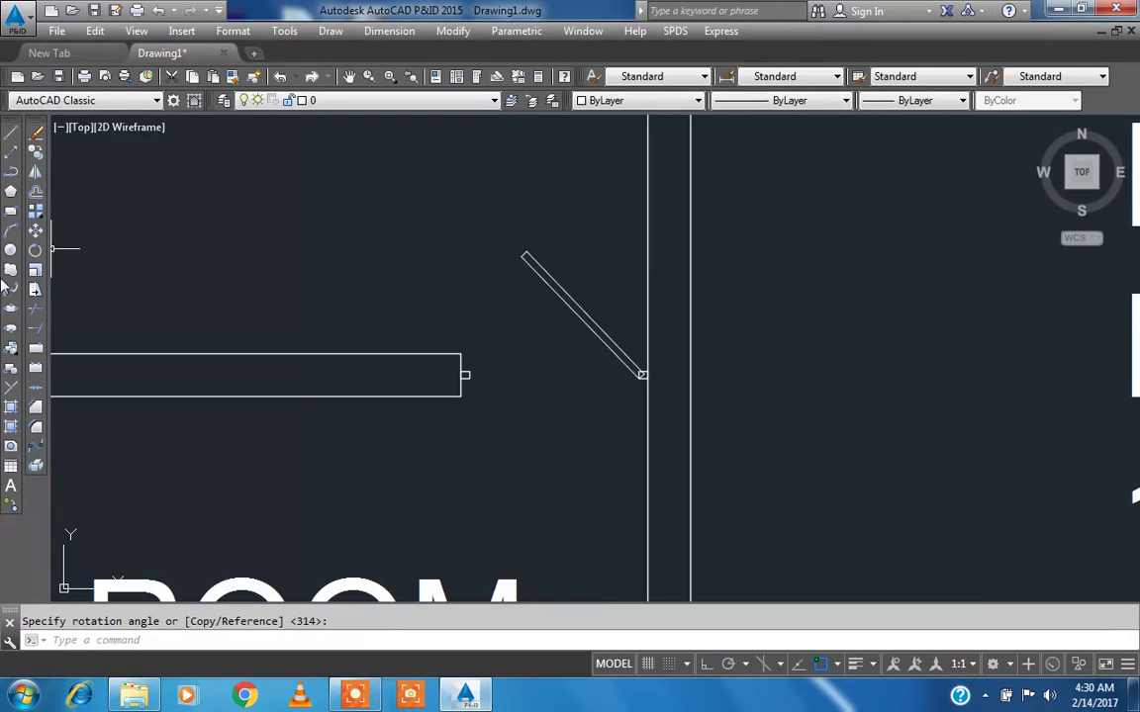
left_click(9, 234)
scroll(424, 343, "up", 4)
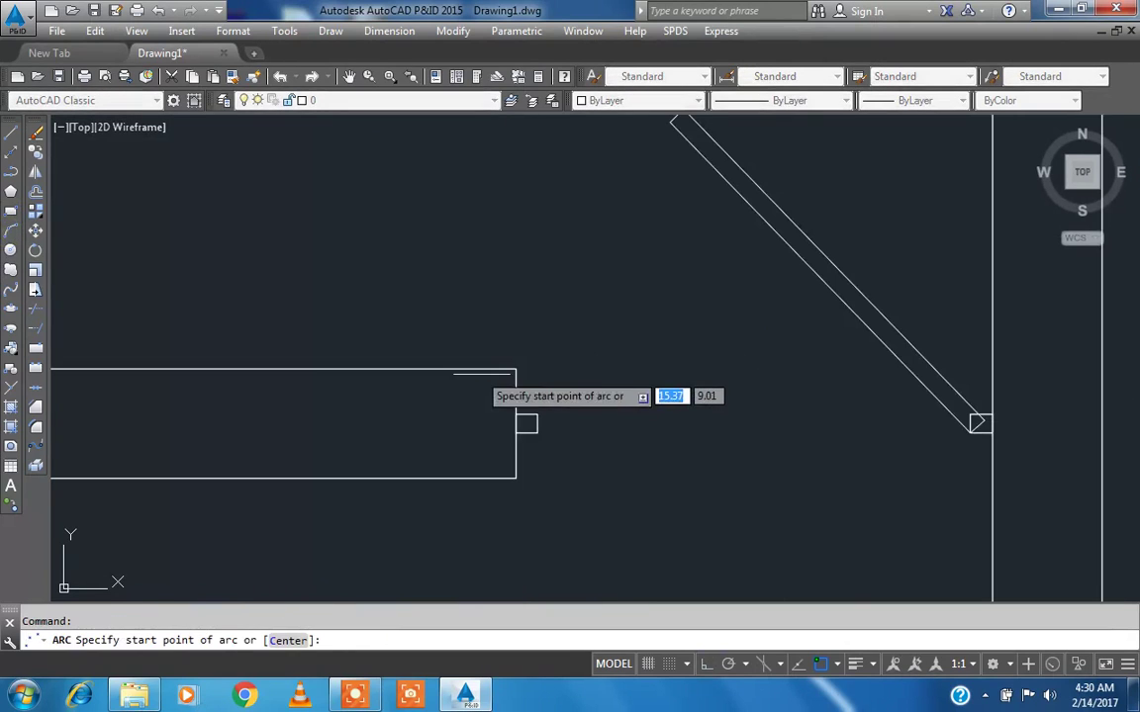
left_click(538, 414)
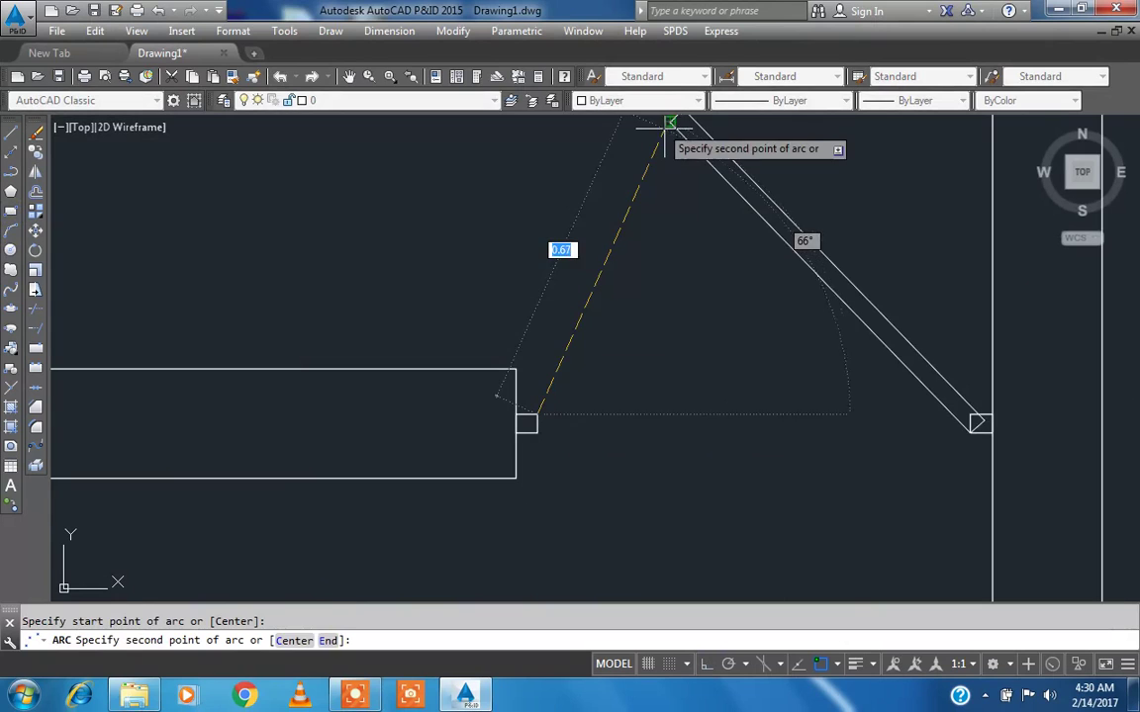
left_click(666, 123)
scroll(614, 138, "down", 5)
scroll(655, 119, "up", 3)
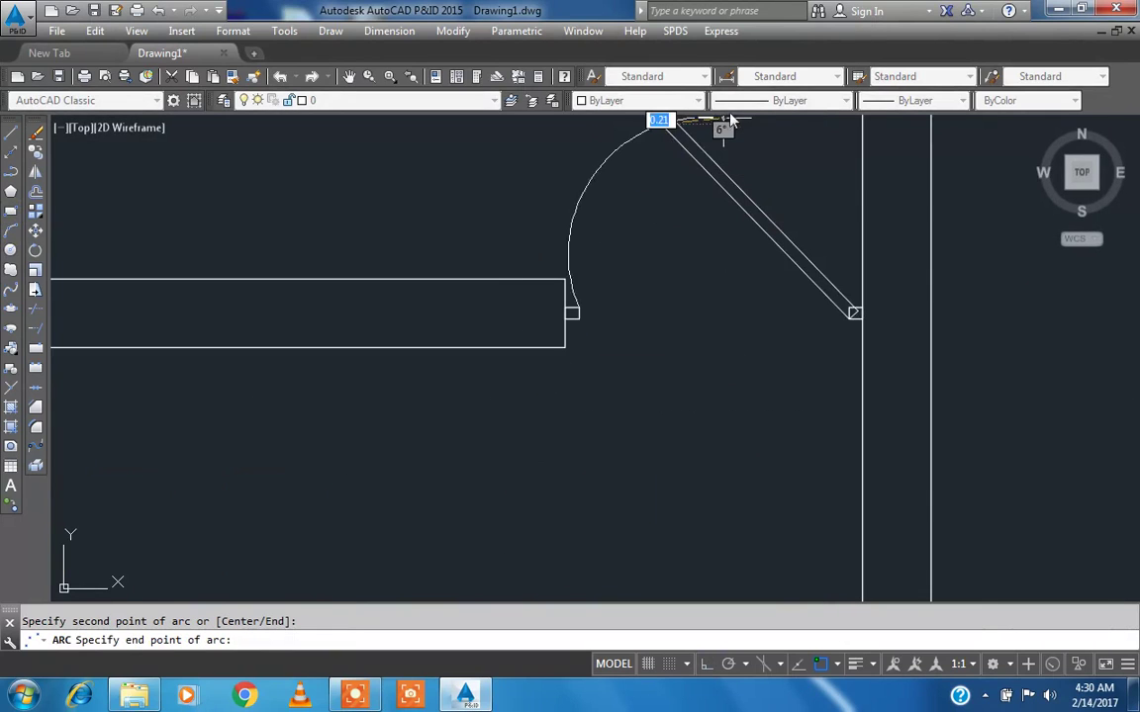
mouse_move(674, 134)
middle_mouse_down()
mouse_move(661, 128)
mouse_move(651, 254)
middle_mouse_up()
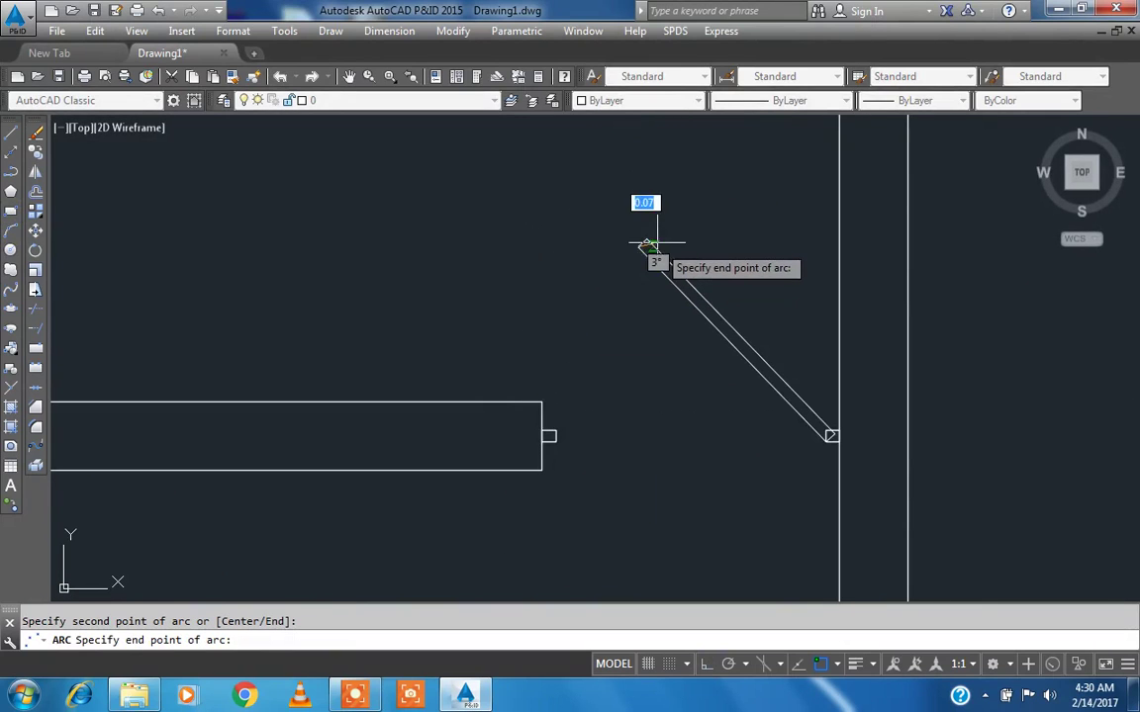
left_click(648, 240)
scroll(524, 279, "down", 4)
scroll(528, 290, "up", 4)
scroll(551, 316, "down", 4)
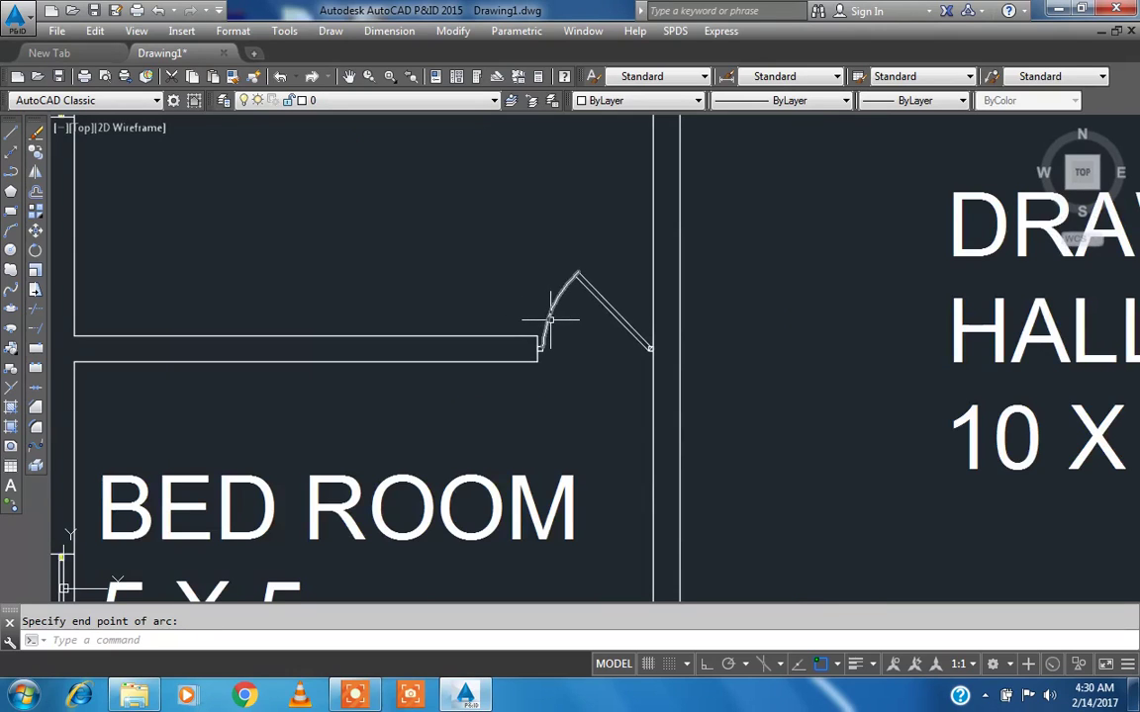
- Load the ACAD_ISO02W100 (ISO dash) linetype into the drawing
left_click(822, 102)
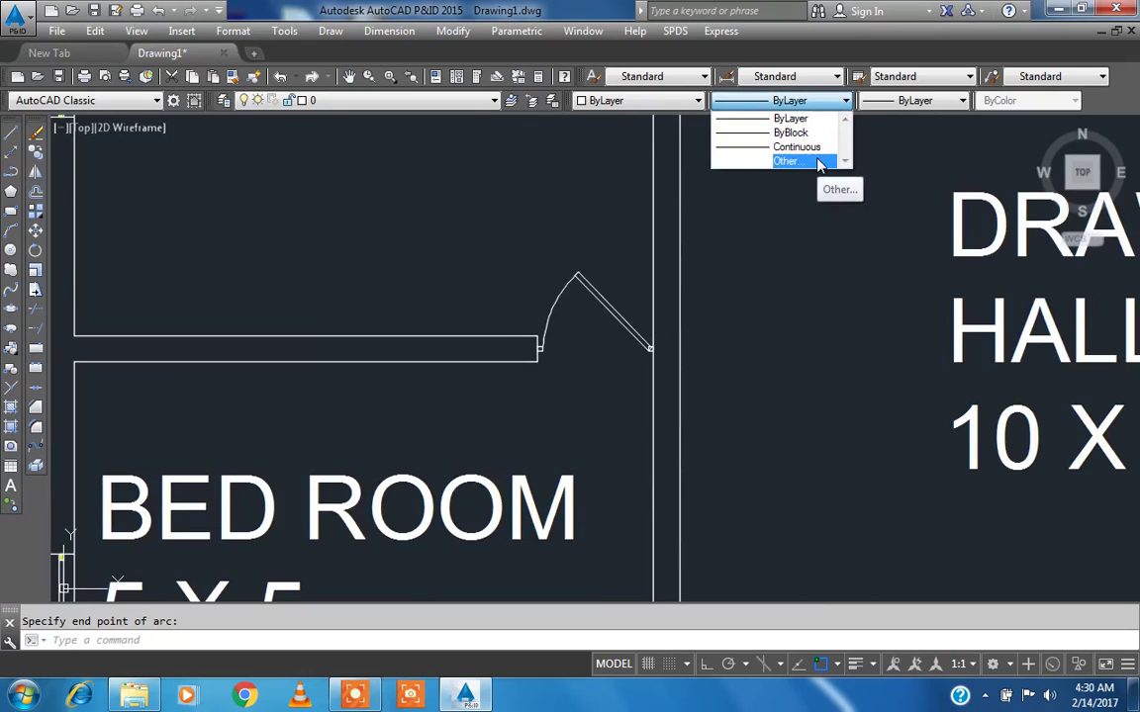
left_click(786, 161)
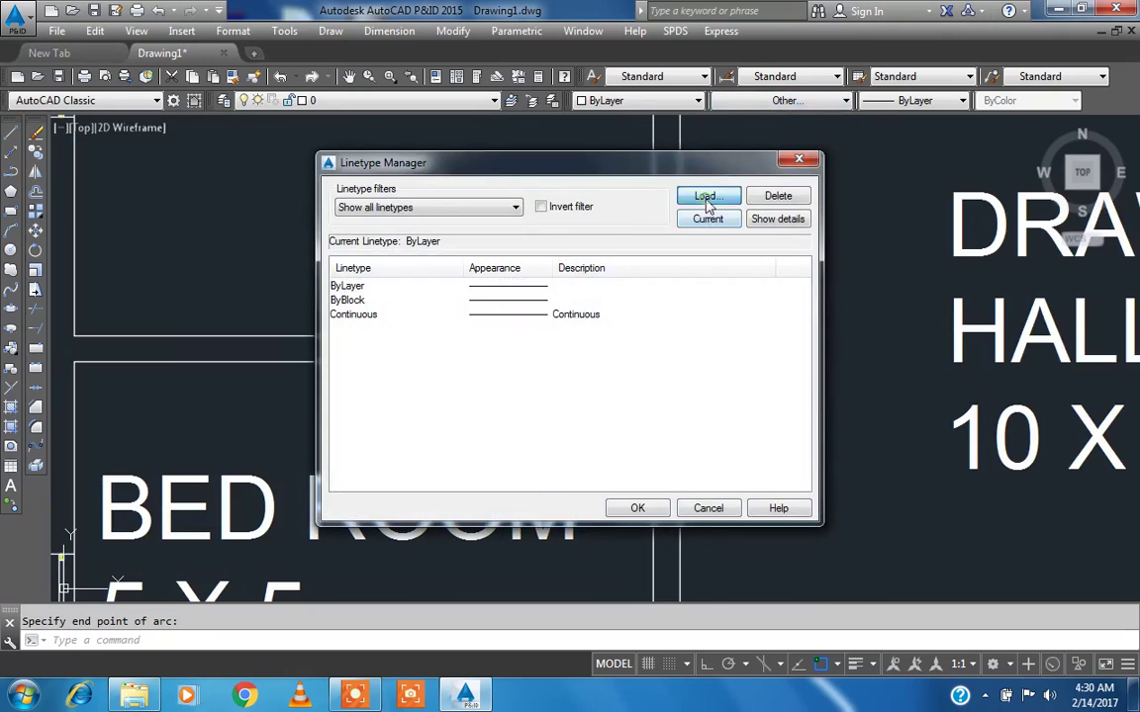
left_click(704, 196)
left_click(451, 319)
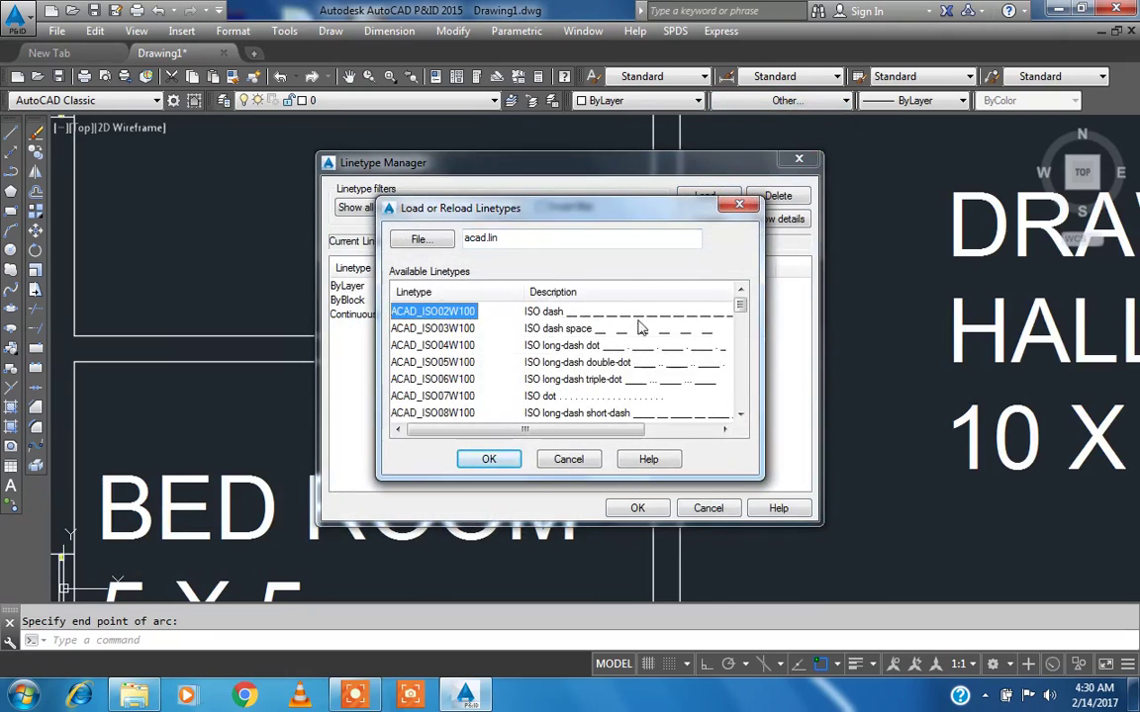
left_click(488, 460)
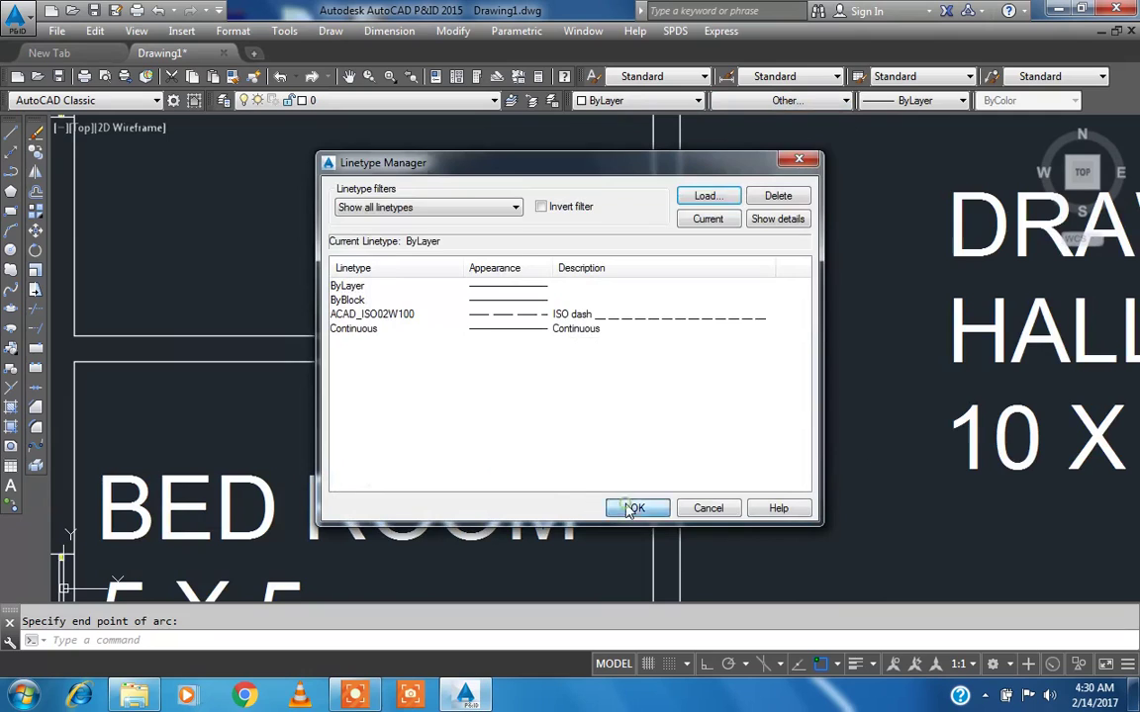
left_click(629, 510)
- Assign the ACAD_ISO02W100 linetype to the swing arc of the door between kitchen and bedroom
left_click(573, 323)
left_click(539, 300)
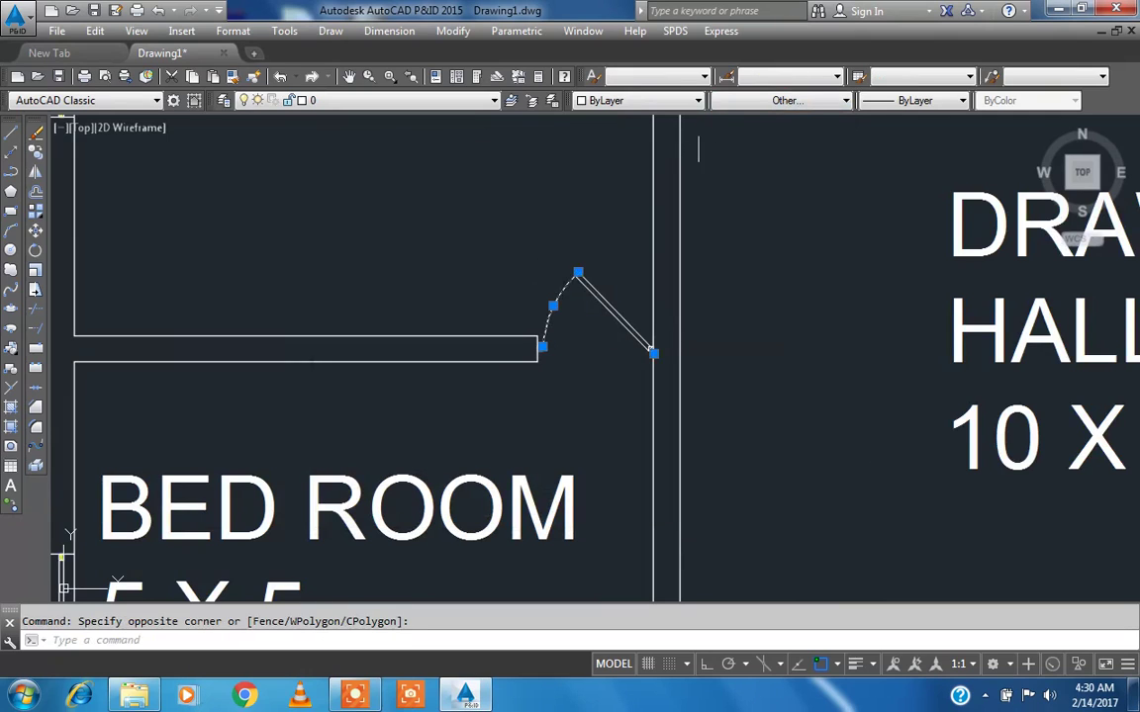
left_click(767, 101)
left_click(771, 146)
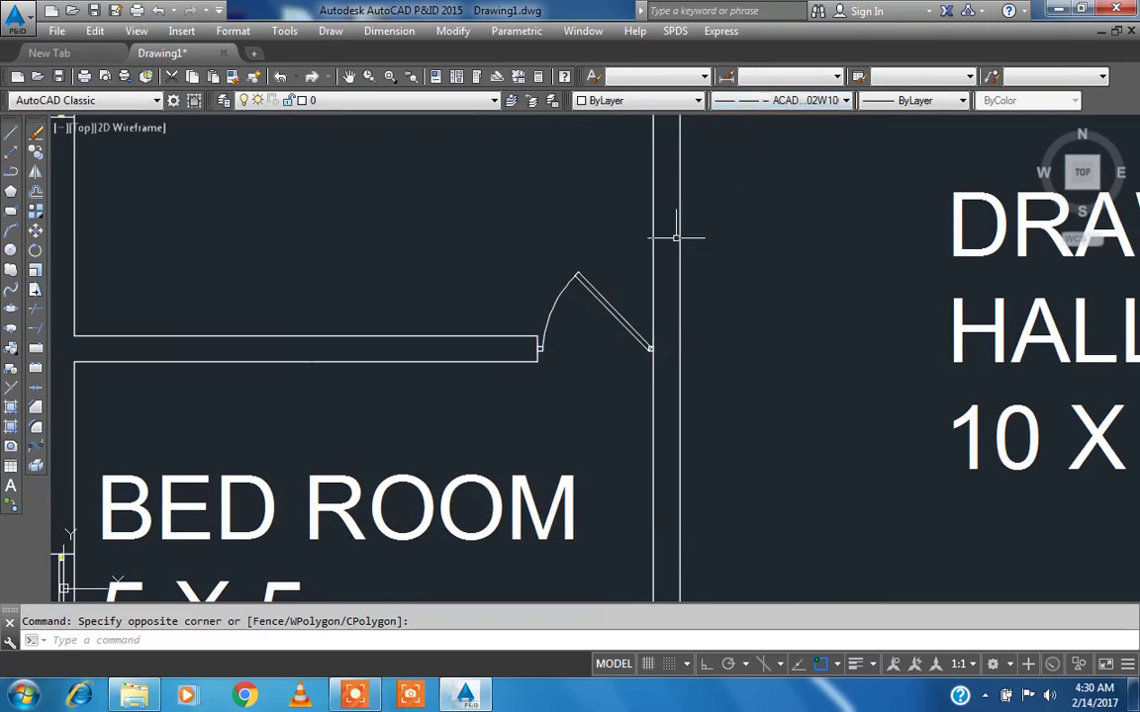
key("Escape")
- Set the linetype scale of the kitchen–bedroom door's swing arc to 0.02 in its properties
scroll(544, 311, "up", 4)
left_click(590, 256)
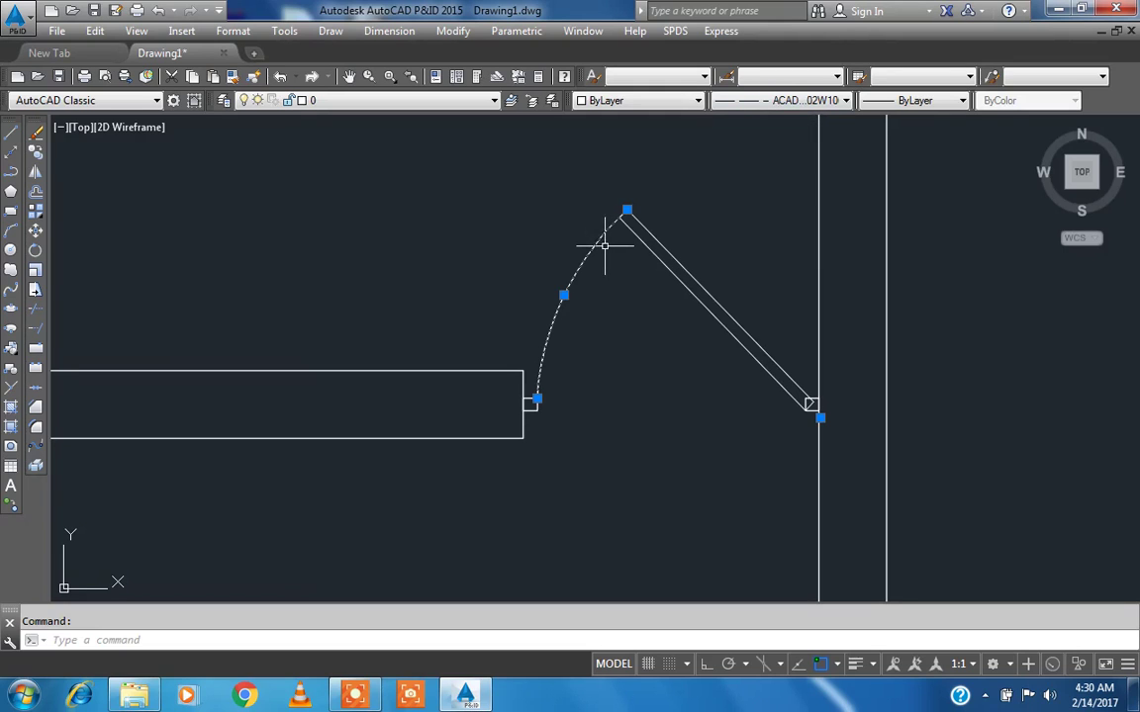
right_click(527, 198)
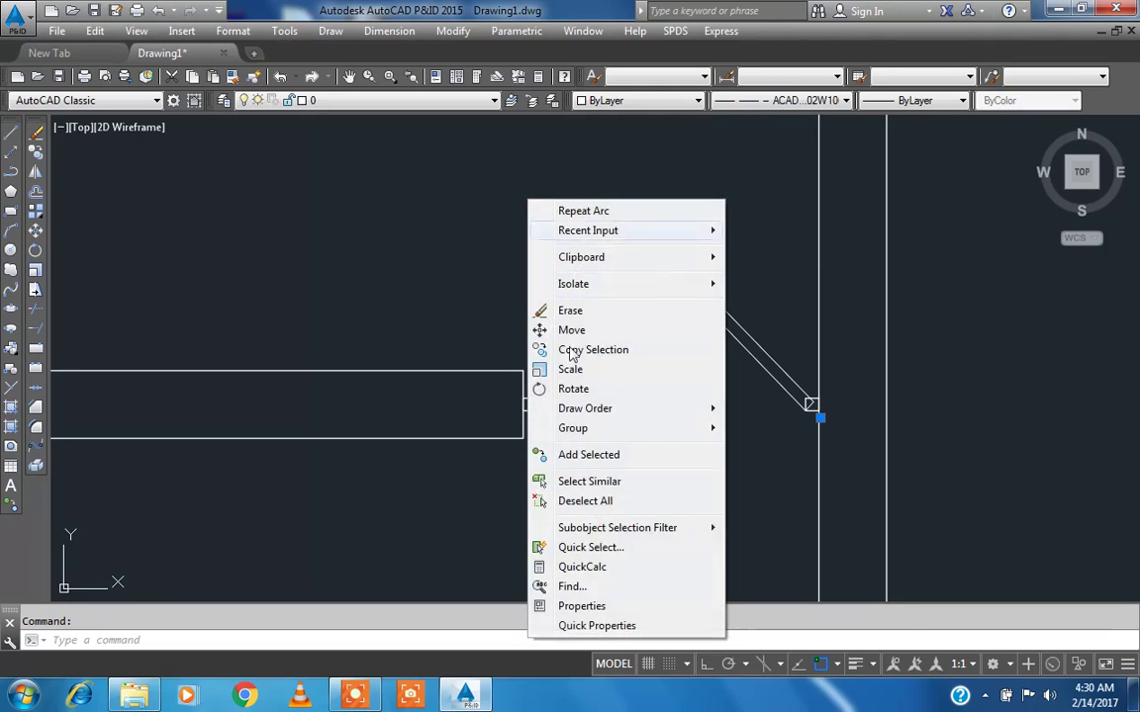
left_click(591, 609)
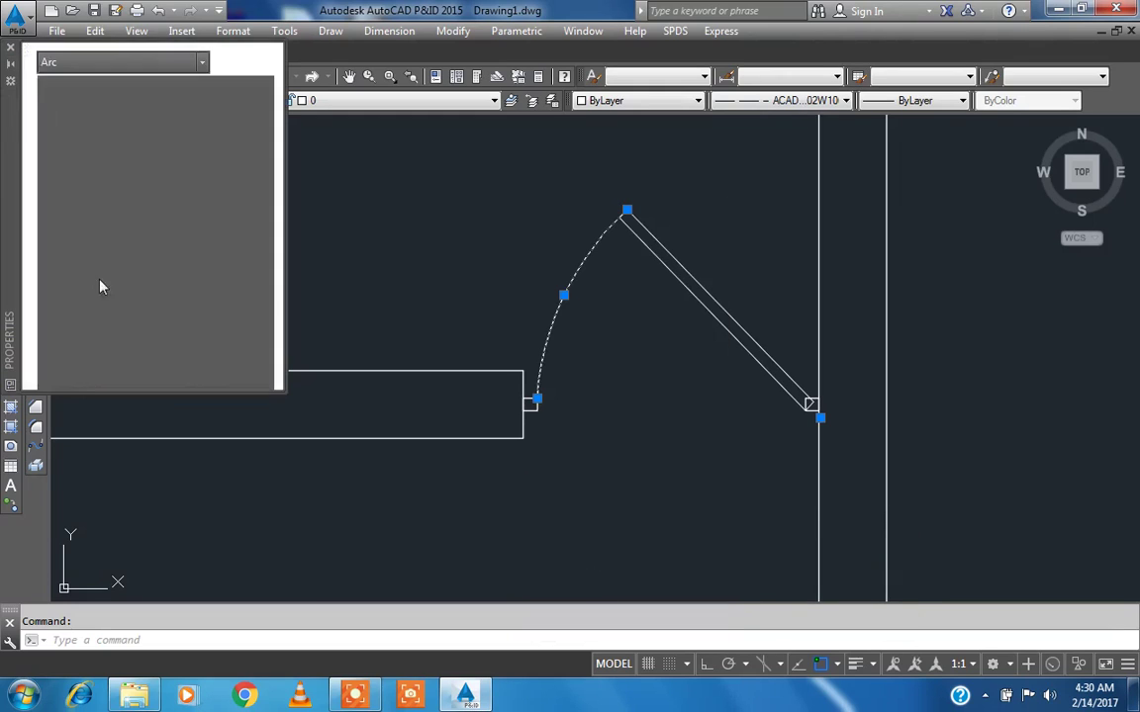
left_click(226, 154)
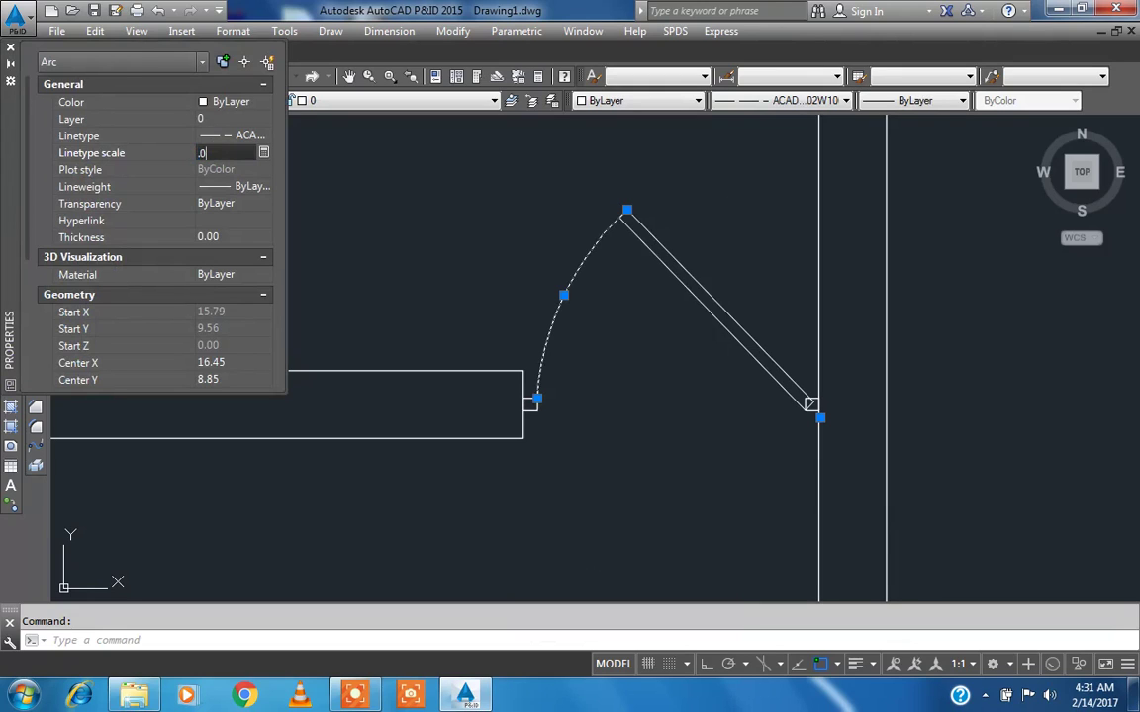
key("Return")
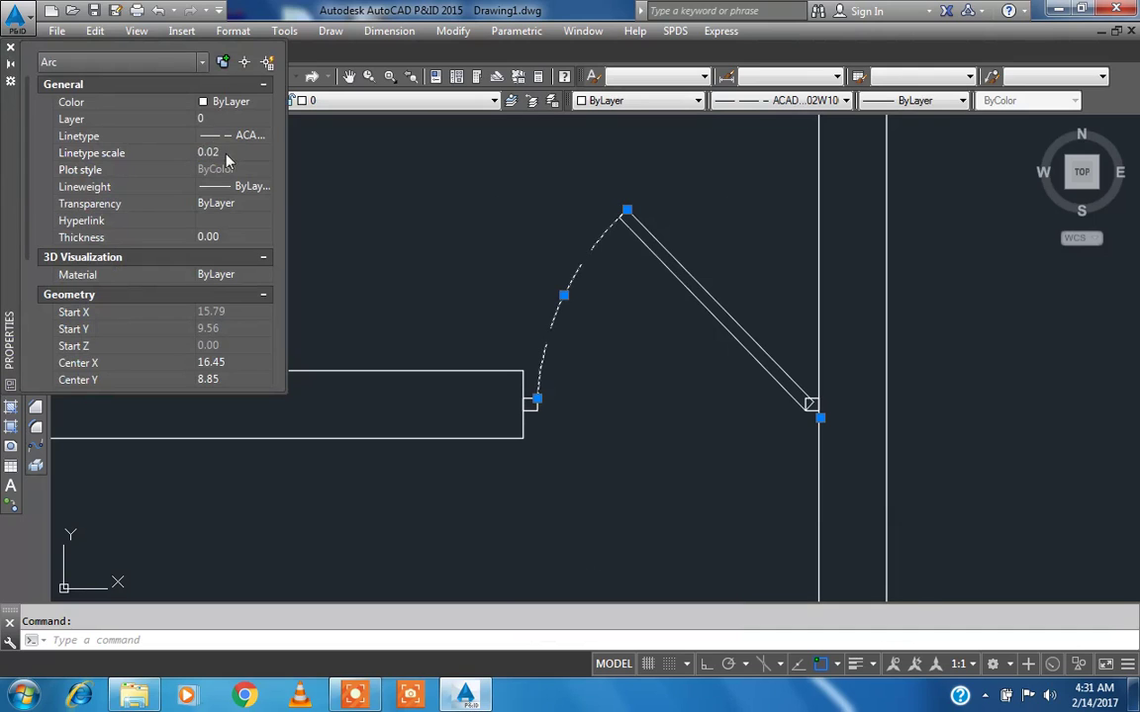
left_click(12, 47)
key("Escape")
- Draw a three-point swing arc from the tip of the kitchen–hall door leaf to the top corners of the partition's frame square
scroll(575, 386, "down", 10)
middle_click_drag(623, 445, 539, 411)
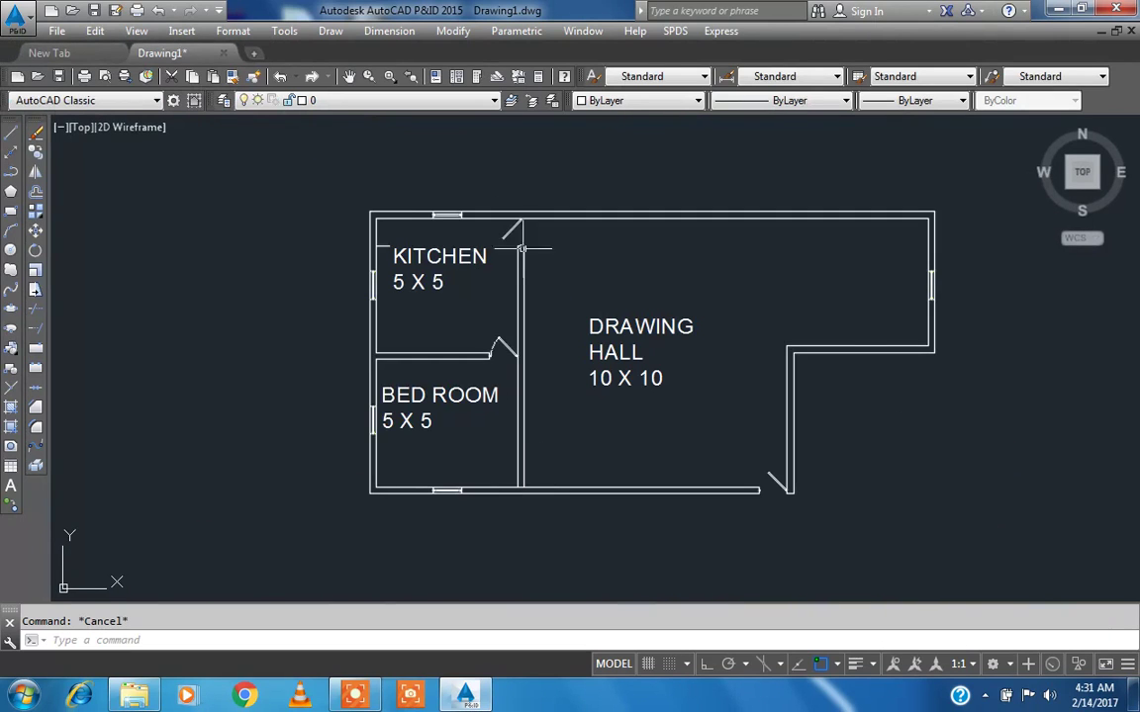
scroll(521, 247, "up", 2)
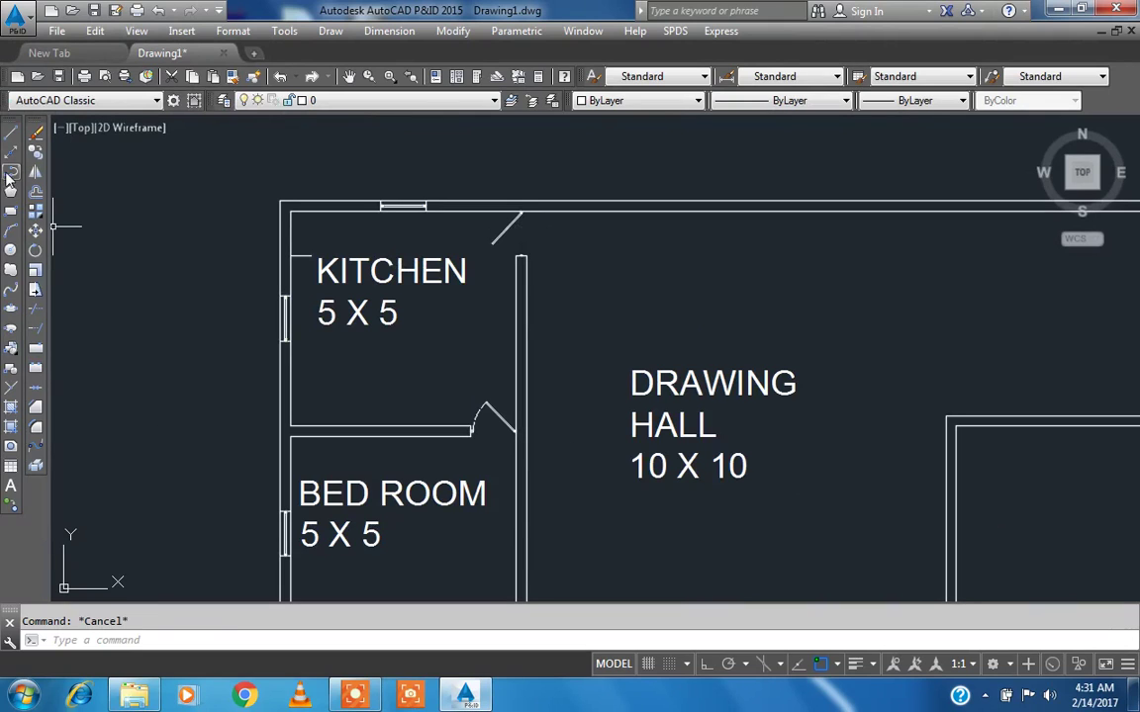
left_click(10, 230)
scroll(510, 253, "up", 7)
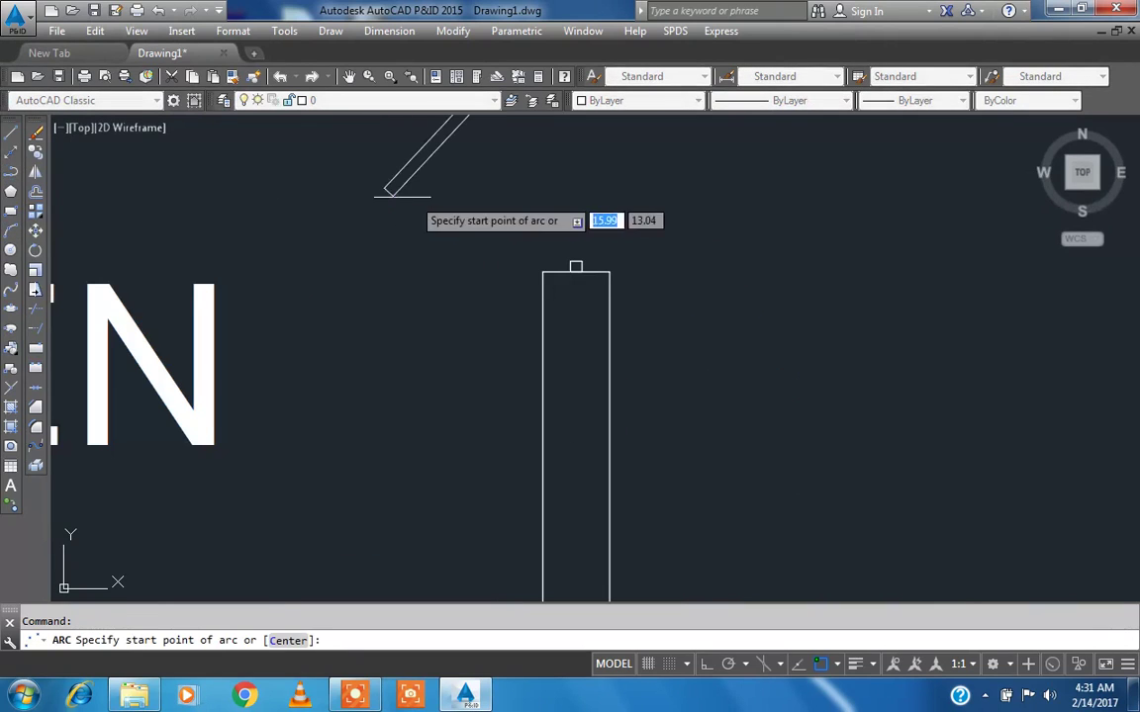
left_click(393, 196)
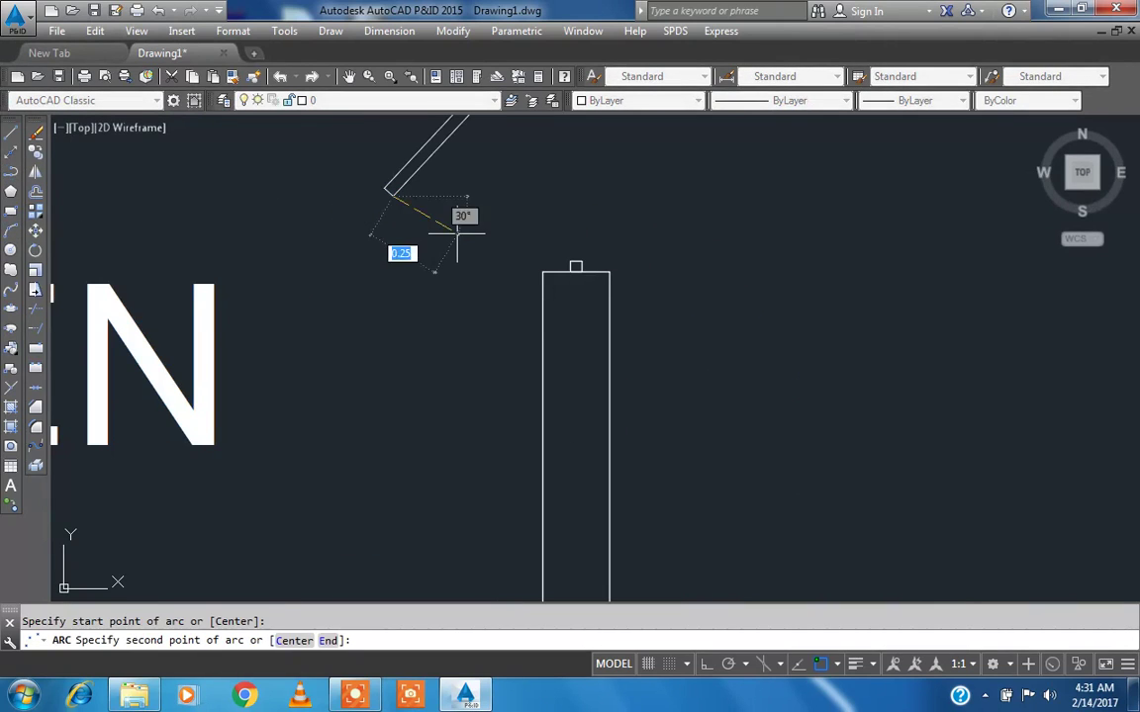
left_click(569, 262)
scroll(547, 217, "up", 2)
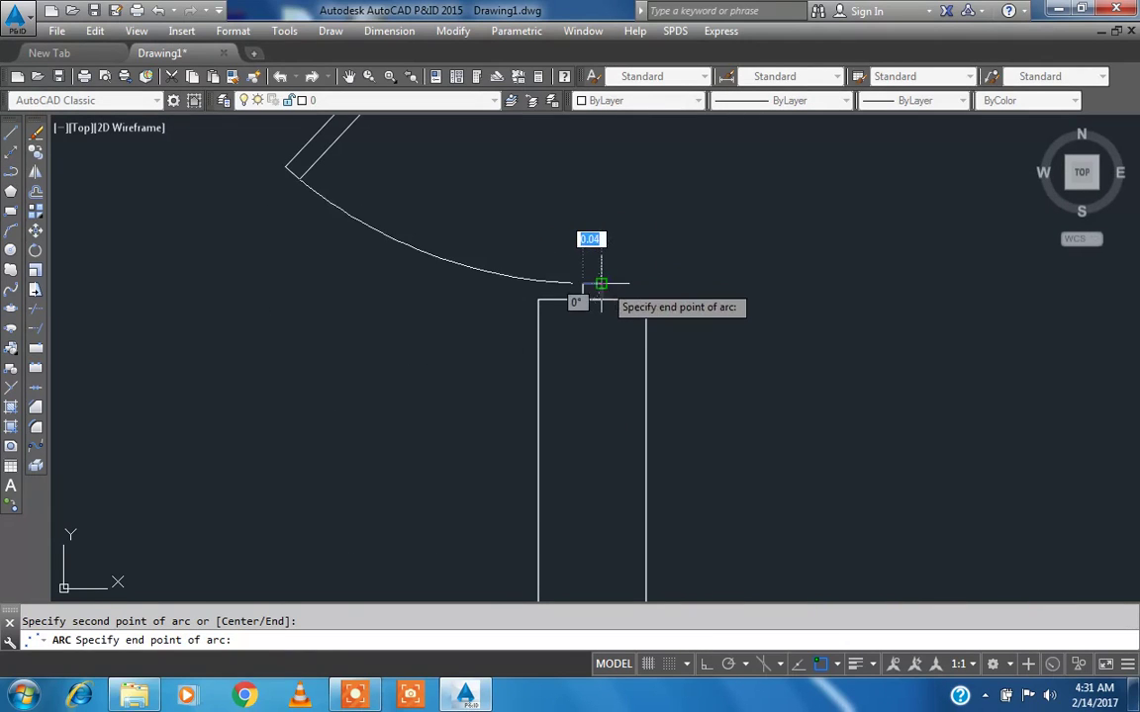
left_click(604, 285)
scroll(448, 240, "down", 4)
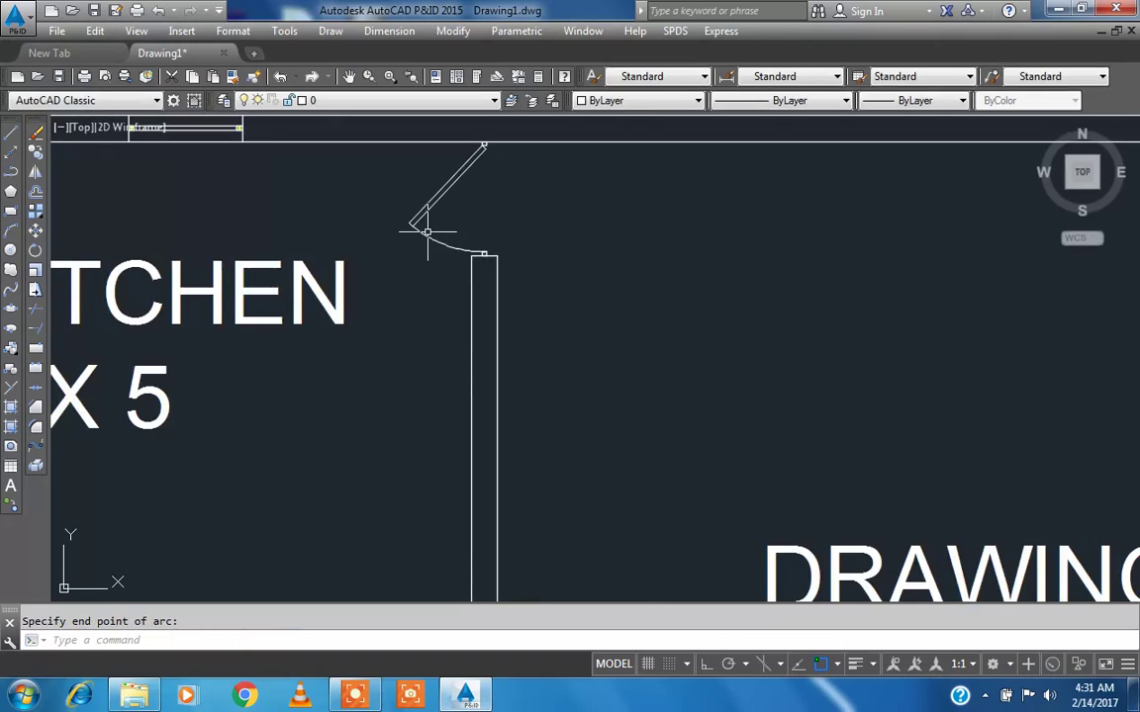
scroll(427, 232, "down", 2)
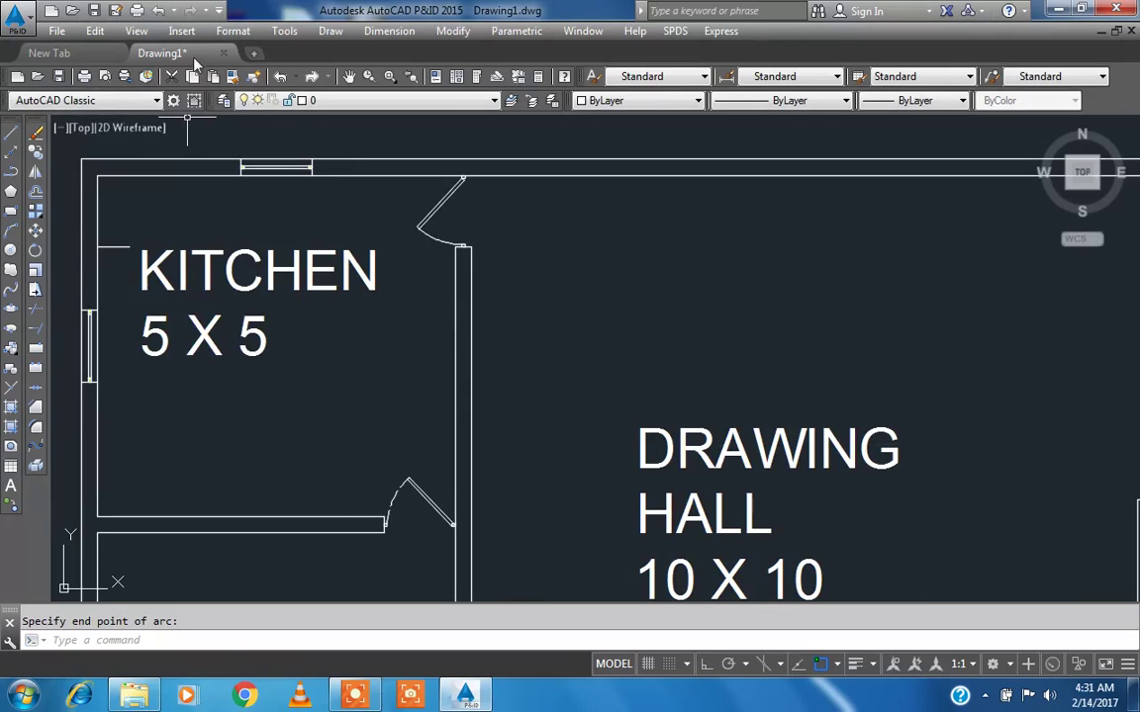
- Match the kitchen–hall door's swing arc to the dashed properties of the kitchen–bedroom door's arc
left_click(754, 105)
key("Escape")
left_click(230, 77)
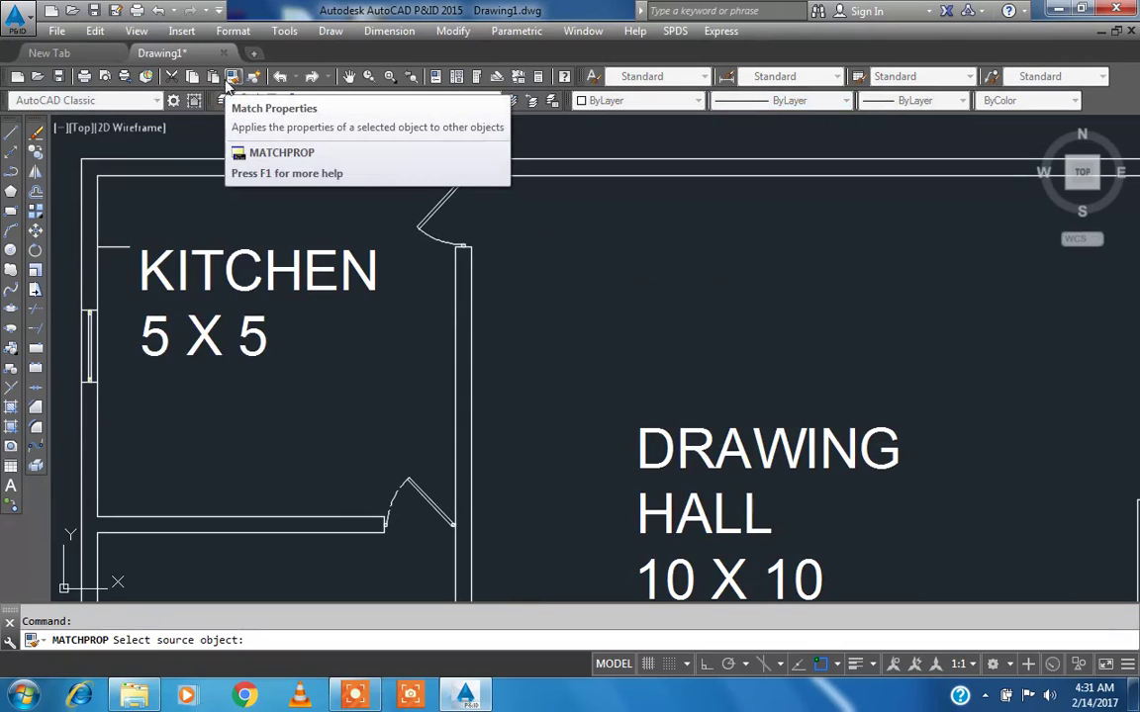
left_click(394, 492)
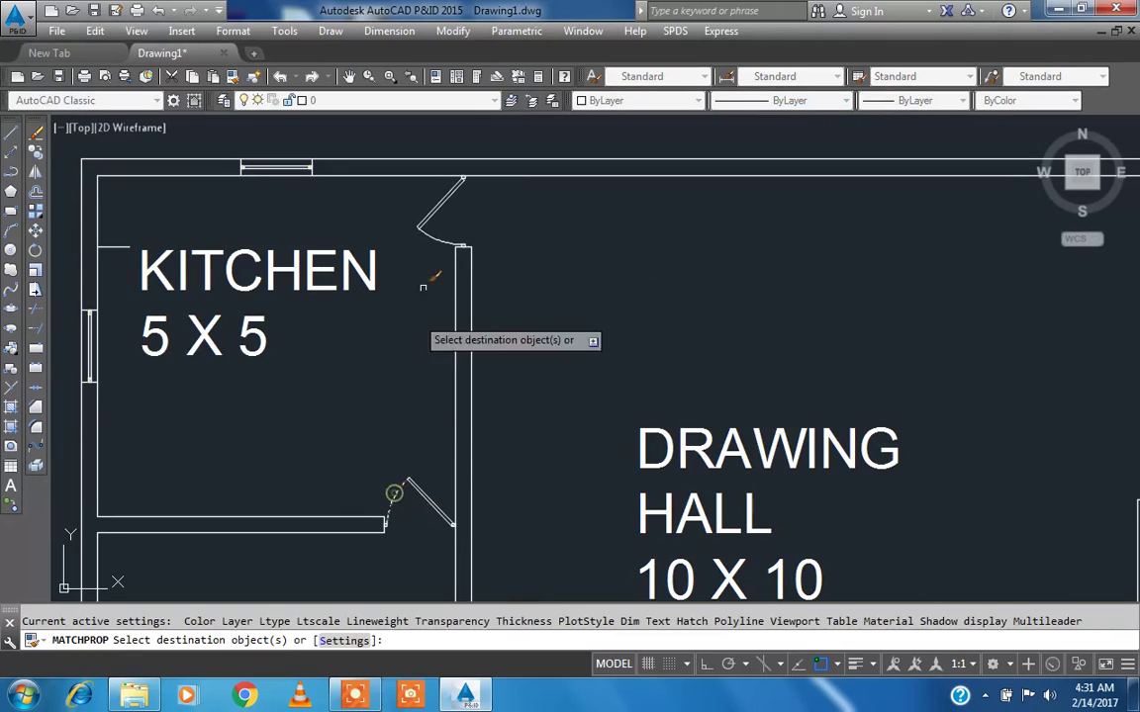
left_click(438, 232)
scroll(312, 203, "down", 5)
key("Escape")
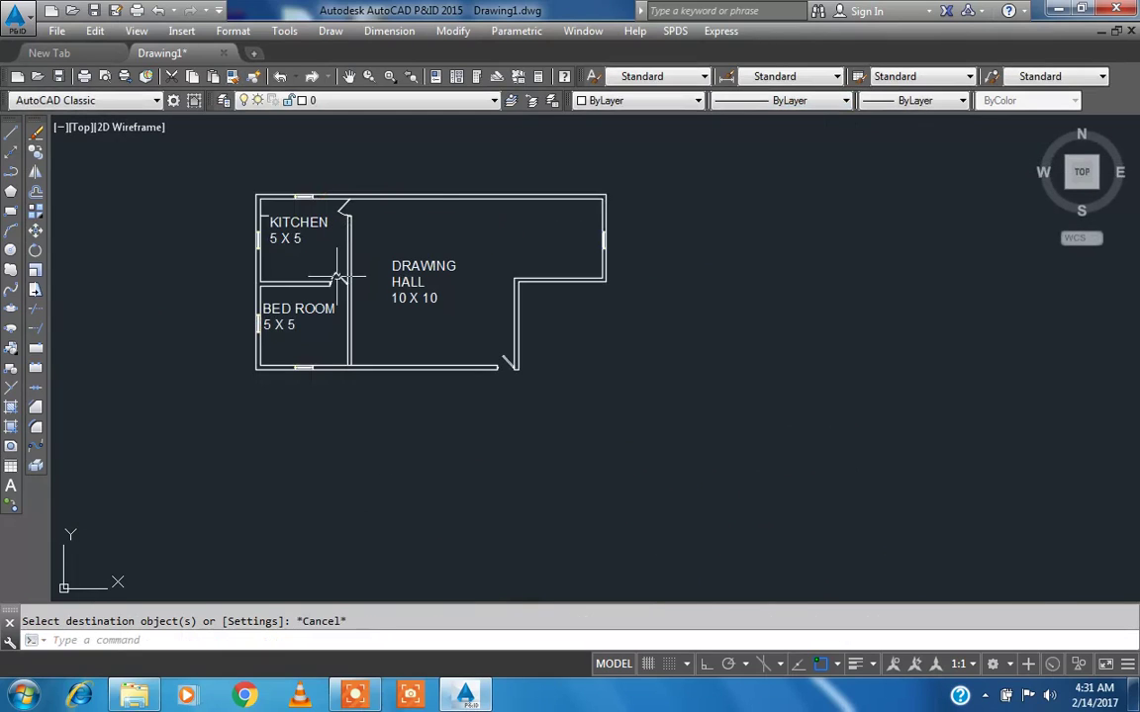
- Draw a three-point swing arc for the hall's entrance door from the wall's frame square to the leaf's tip corners
scroll(261, 241, "up", 4)
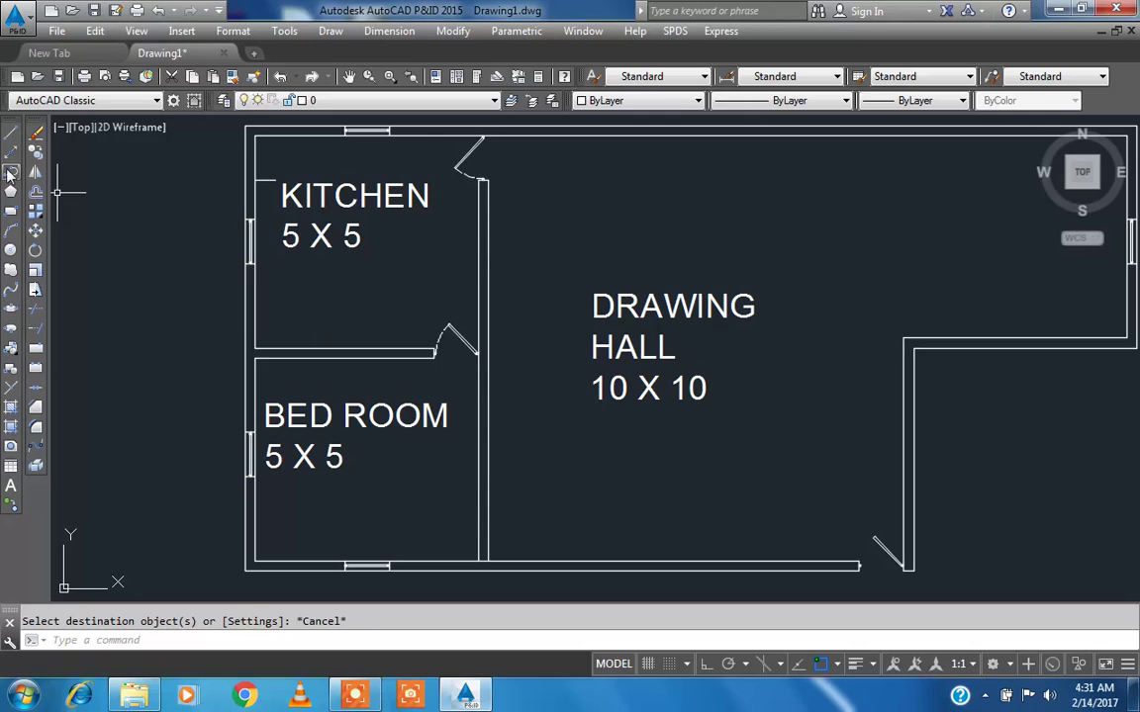
left_click(11, 230)
scroll(122, 173, "down", 3)
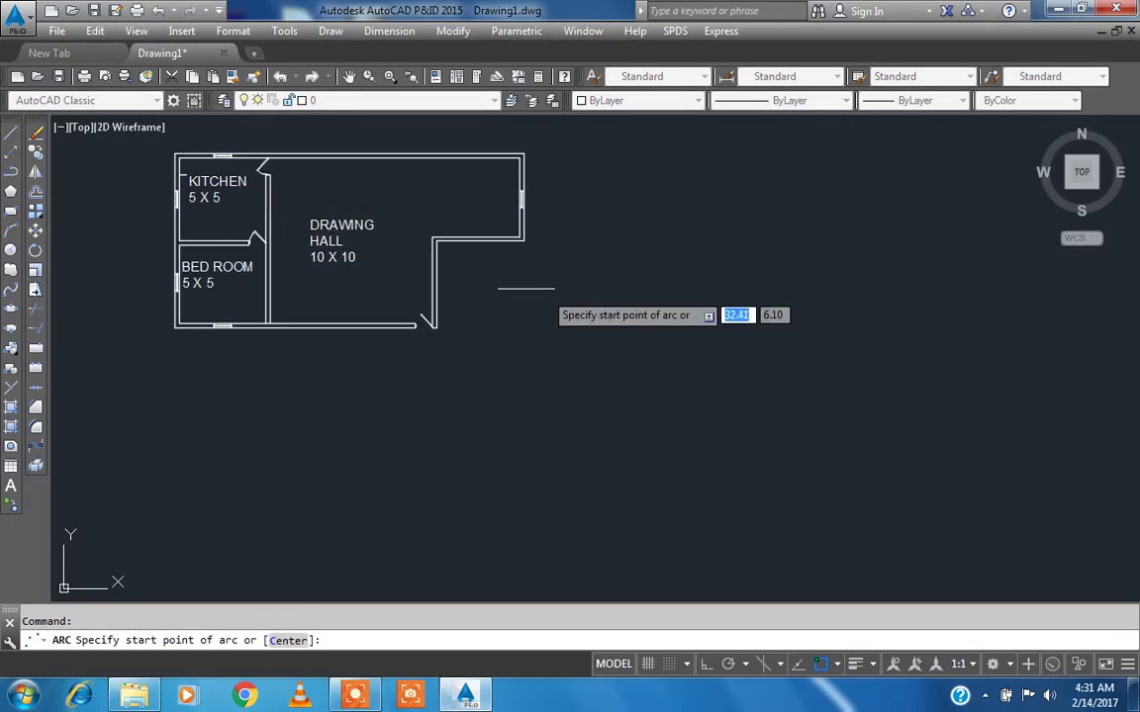
scroll(356, 333, "up", 6)
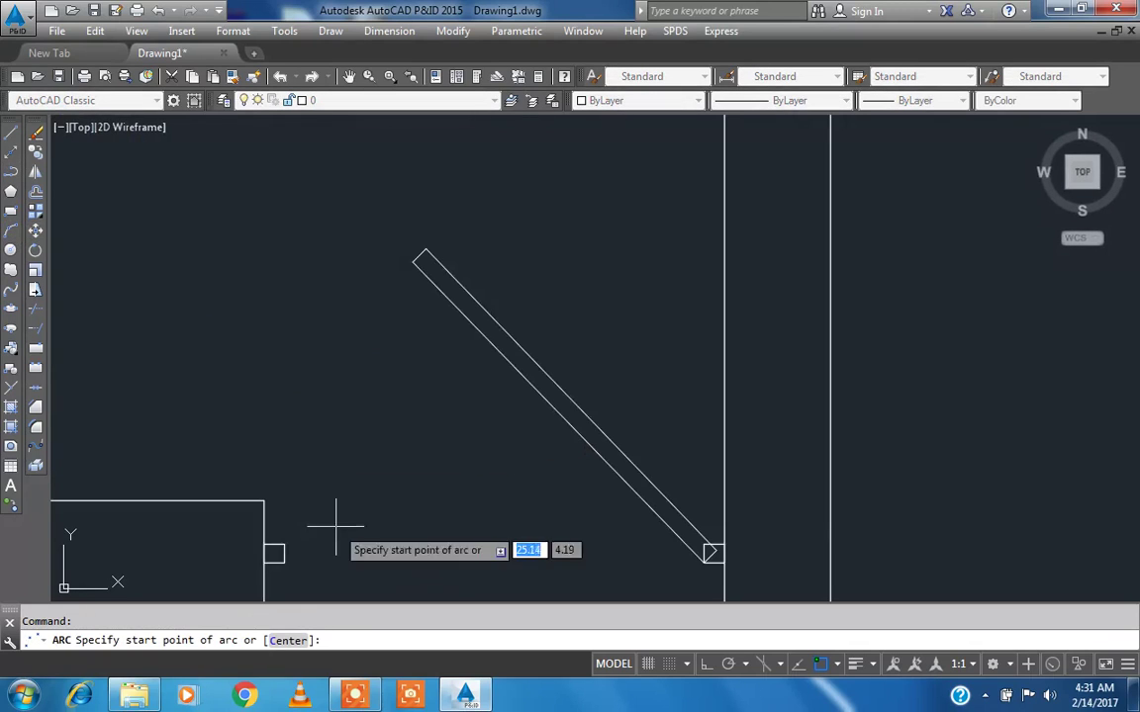
left_click(286, 542)
left_click(413, 260)
left_click(427, 248)
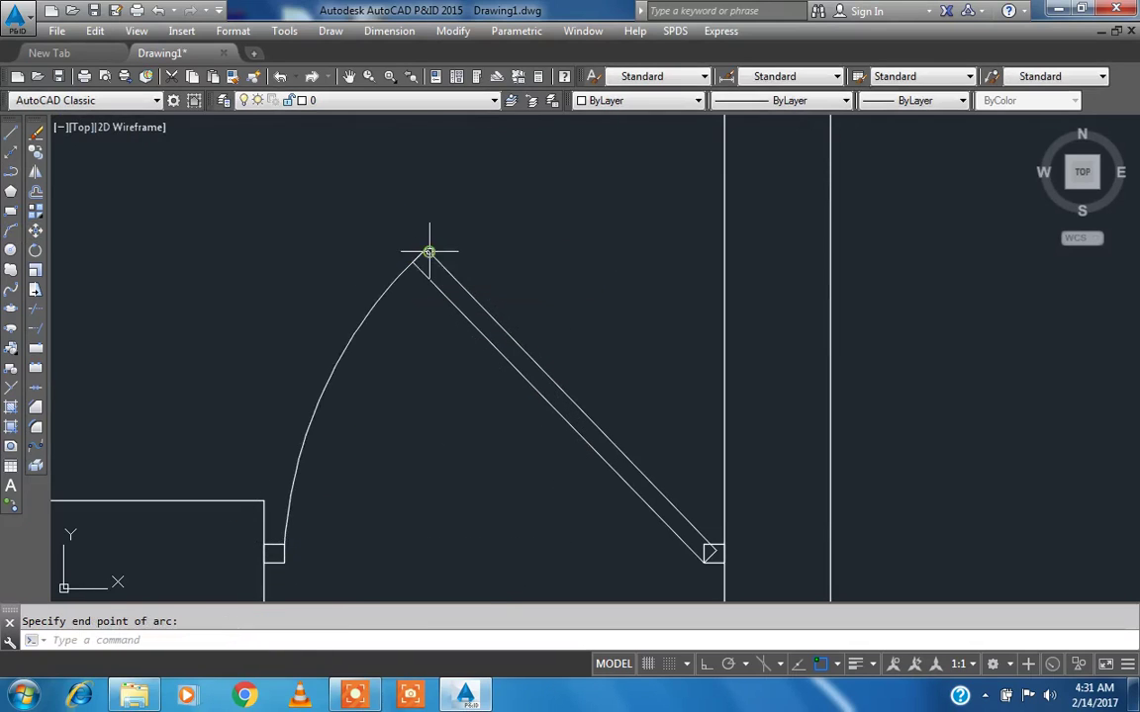
- Match the entrance door's swing arc to the dashed properties of the kitchen–bedroom door's arc
scroll(674, 311, "down", 4)
middle_click_drag(602, 319, 673, 406)
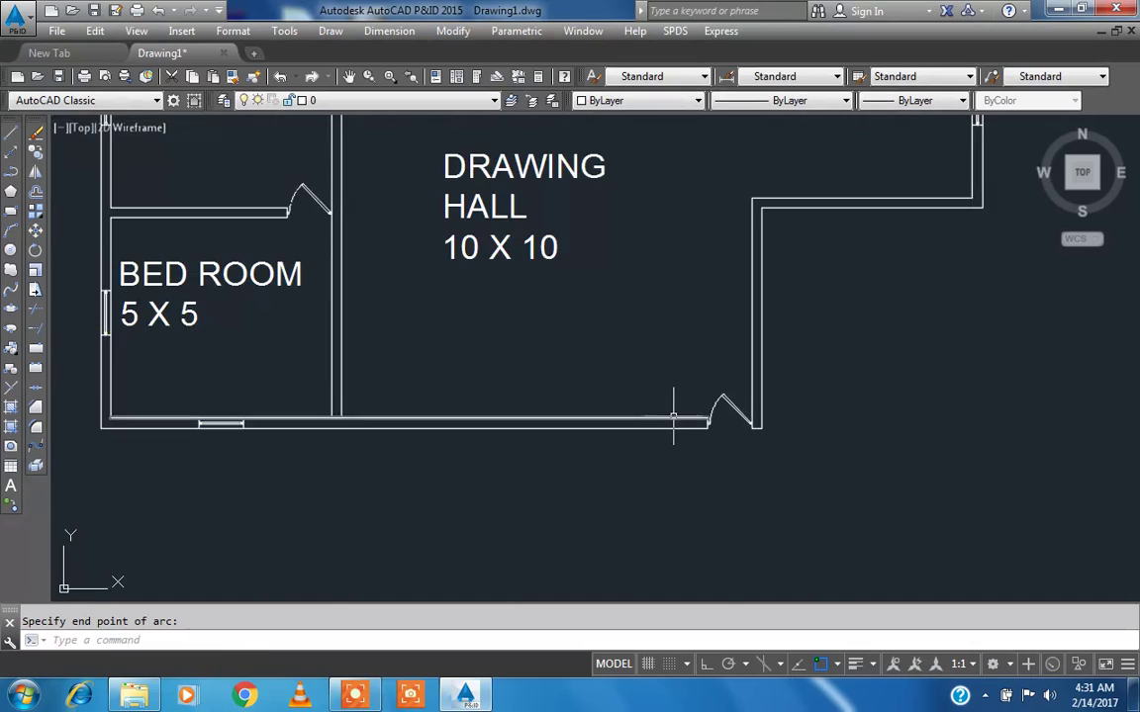
type("A")
key("Return")
left_click(293, 198)
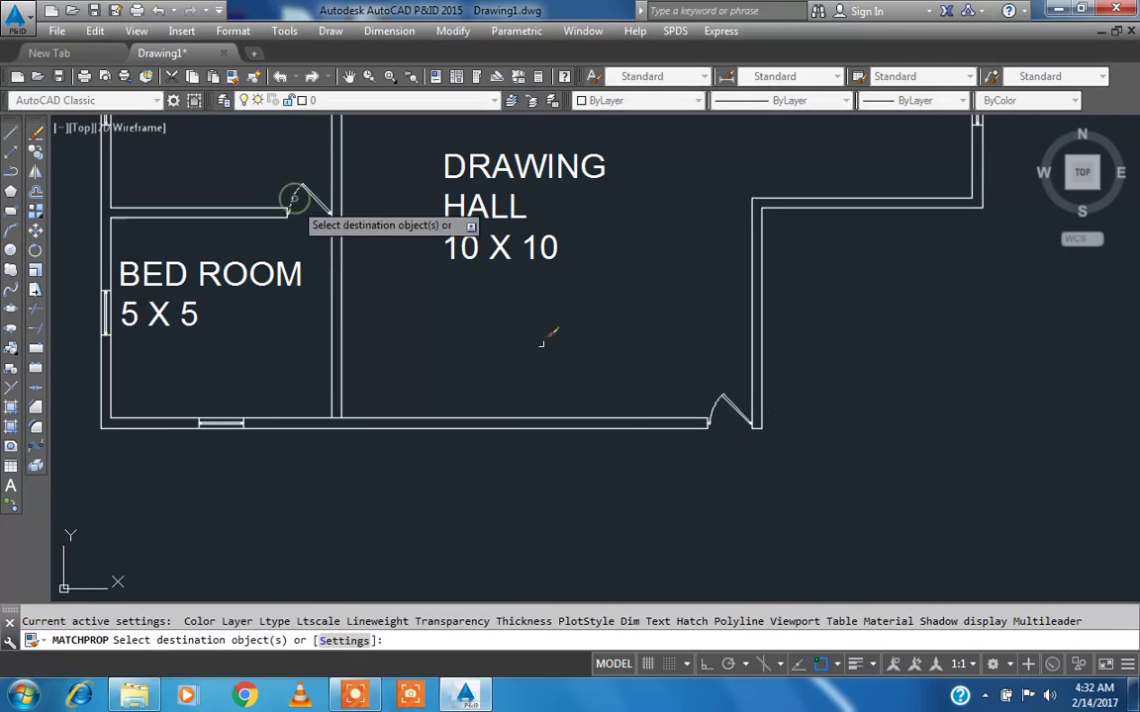
left_click(713, 401)
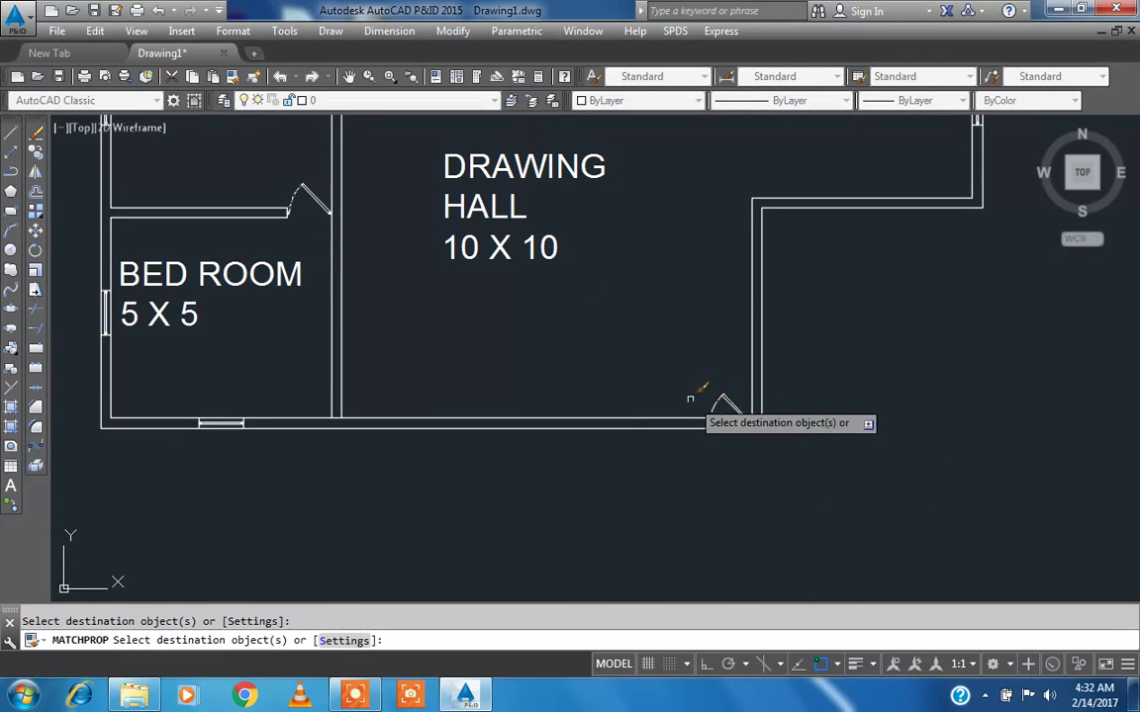
key("Escape")
- Delete the stray short horizontal line at the kitchen's left wall
scroll(690, 399, "down", 5)
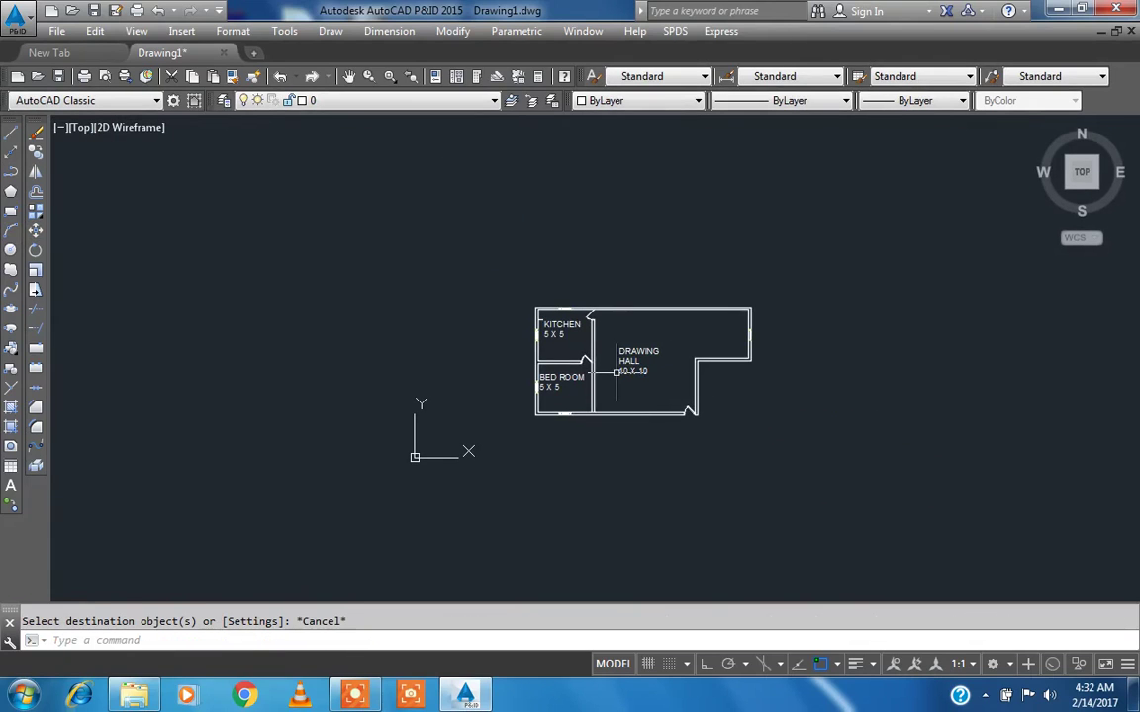
scroll(617, 371, "up", 5)
scroll(633, 327, "down", 2)
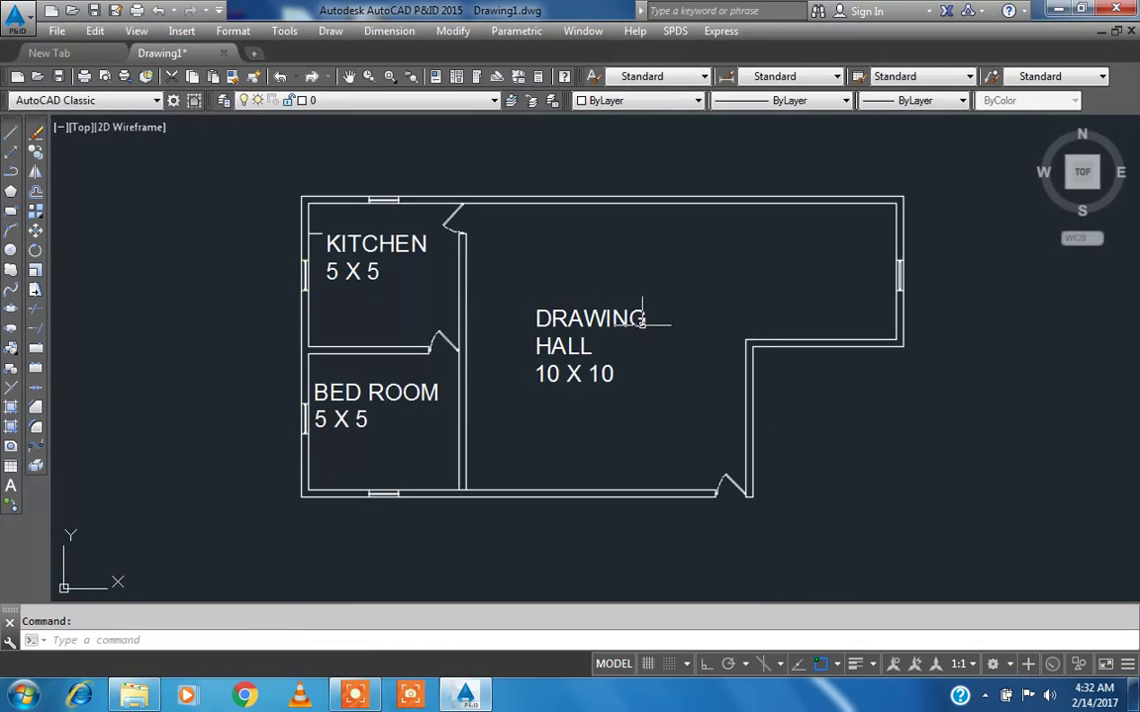
scroll(297, 235, "up", 3)
left_click(345, 259)
left_click(339, 270)
scroll(340, 270, "down", 4)
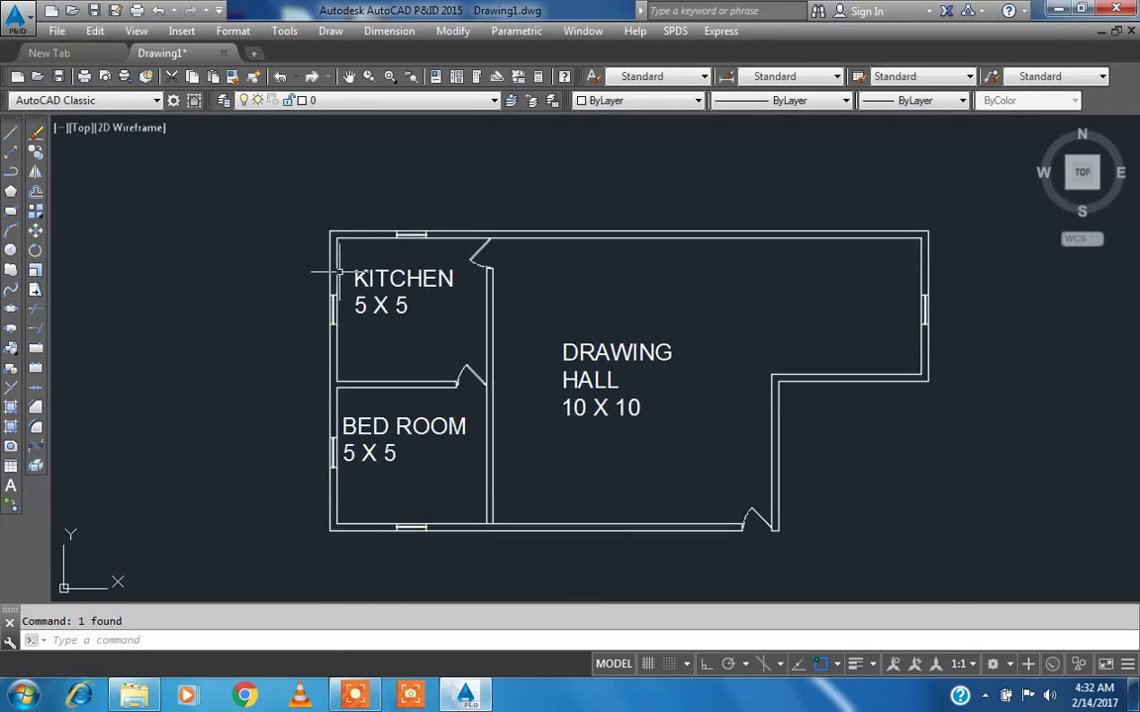
scroll(280, 403, "up", 2)
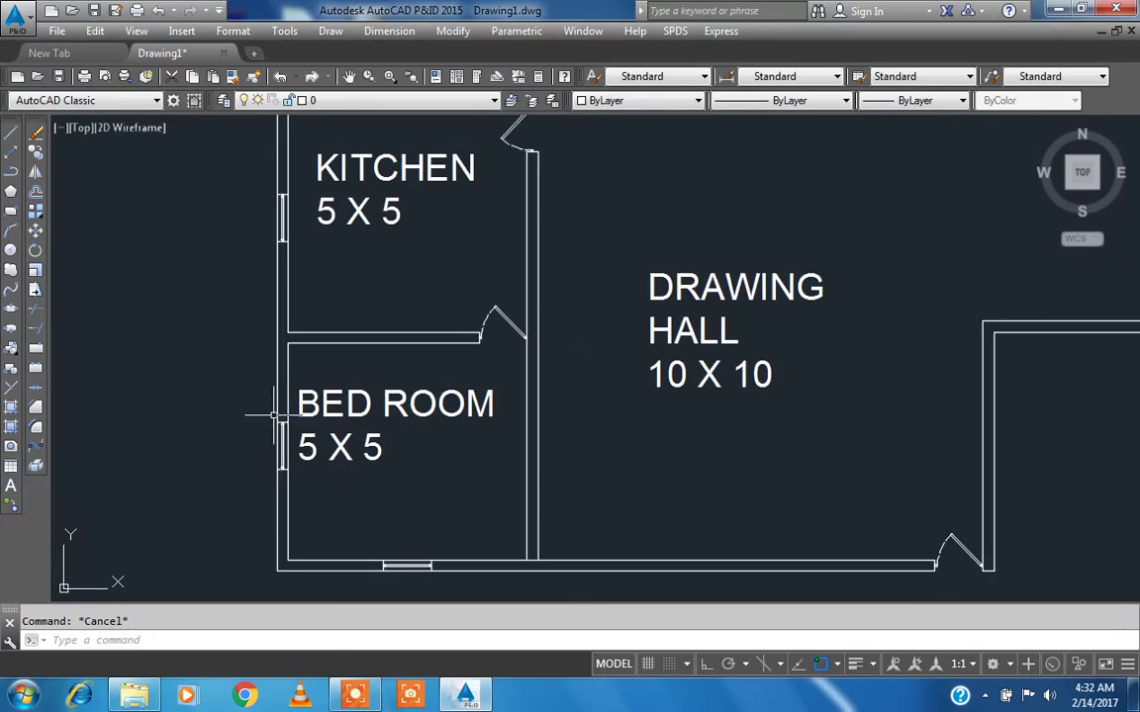
left_click(10, 134)
scroll(246, 432, "up", 2)
scroll(280, 516, "up", 2)
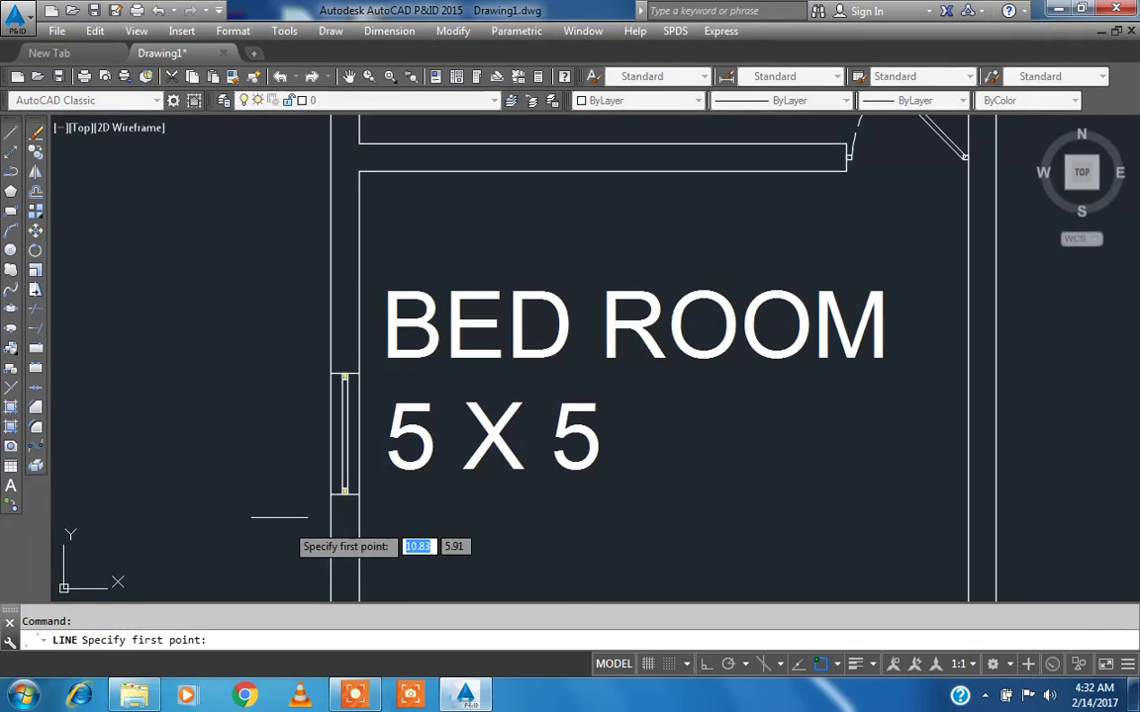
key("Escape")
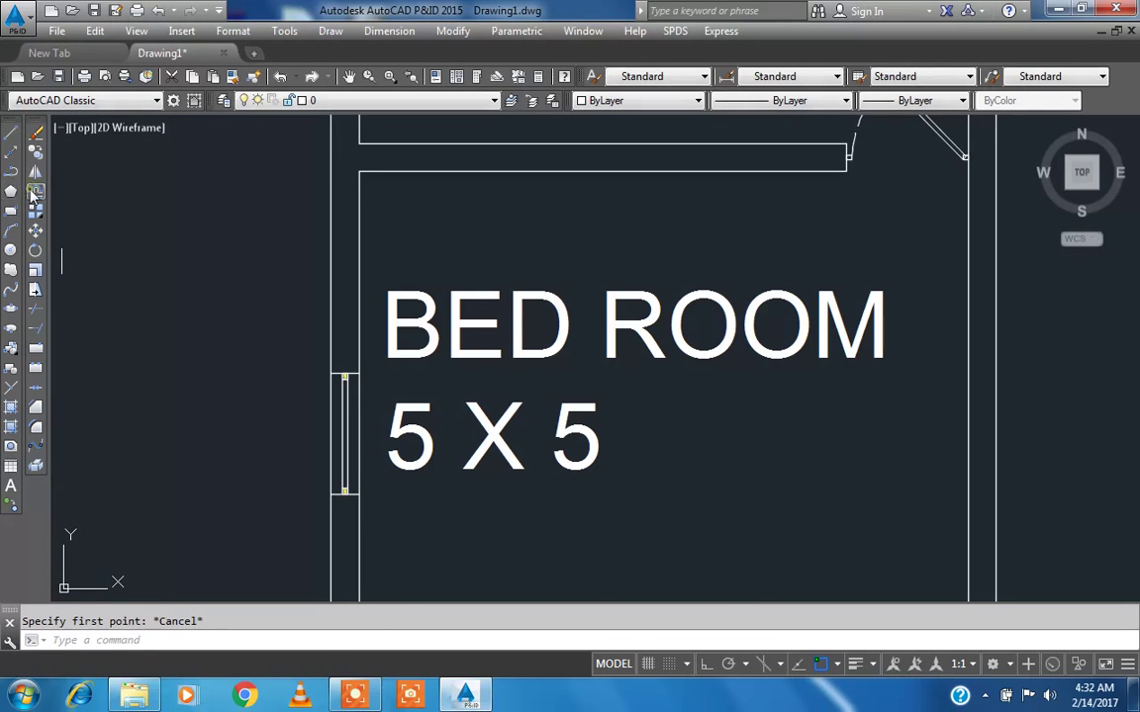
- Offset both end lines of the bedroom's left-wall window outward along the wall by 0.1
left_click(35, 192)
type(".")
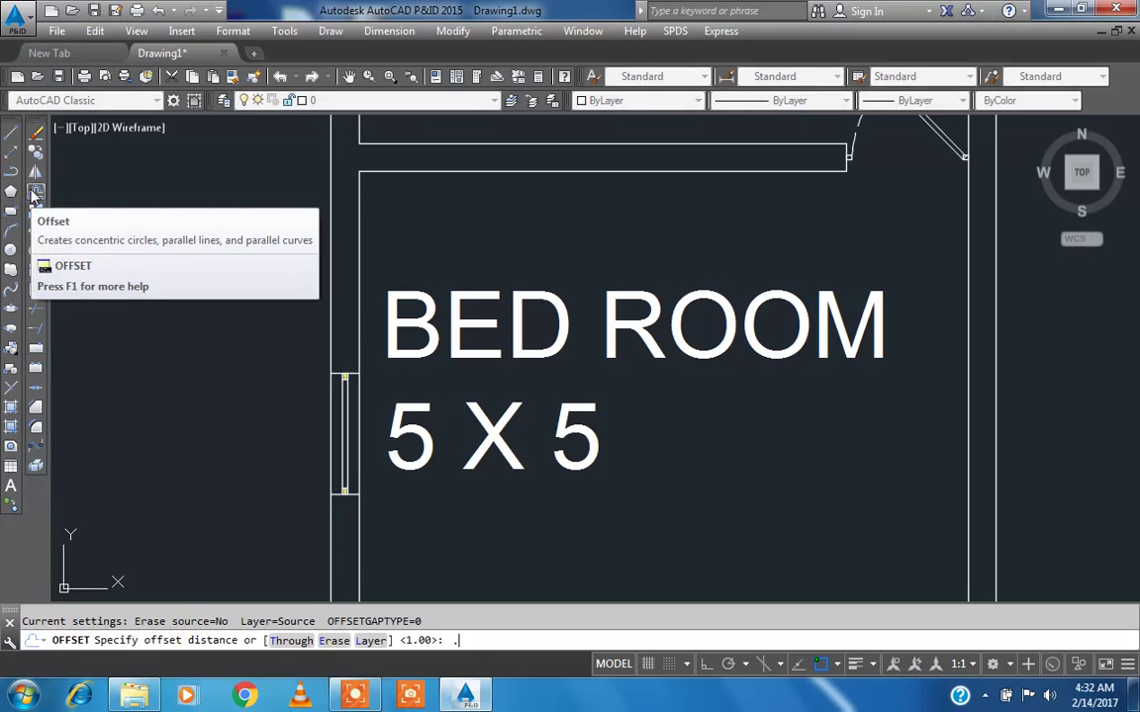
type("1")
key("Return")
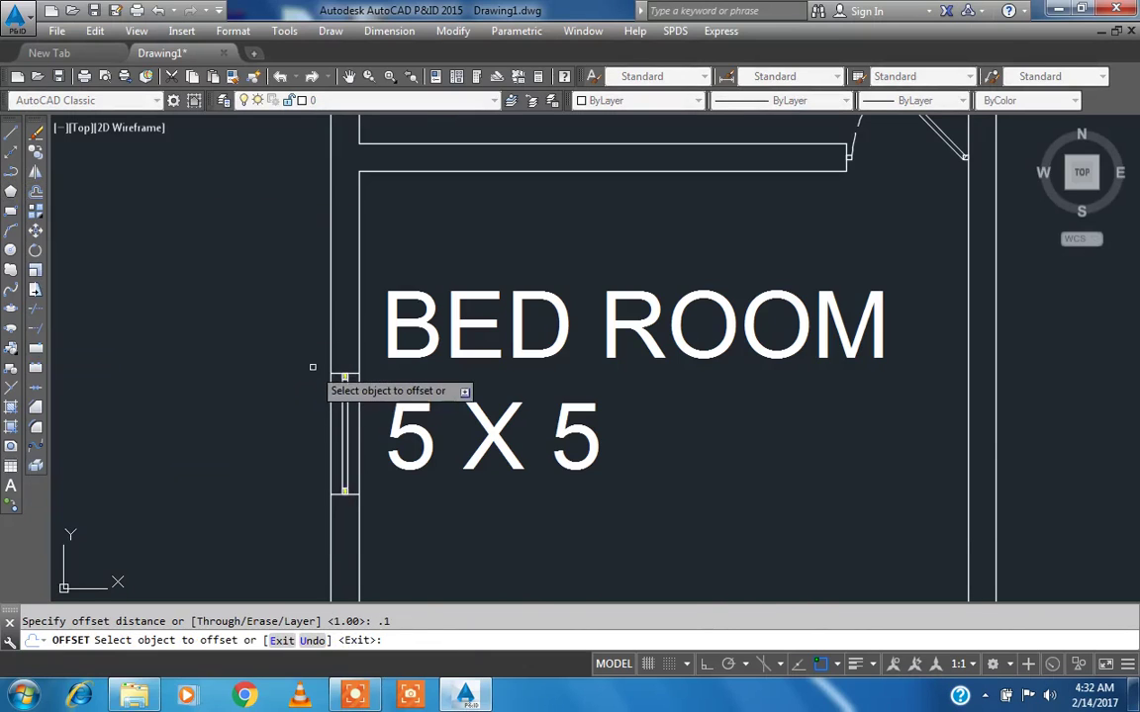
scroll(312, 367, "up", 3)
left_click(374, 386)
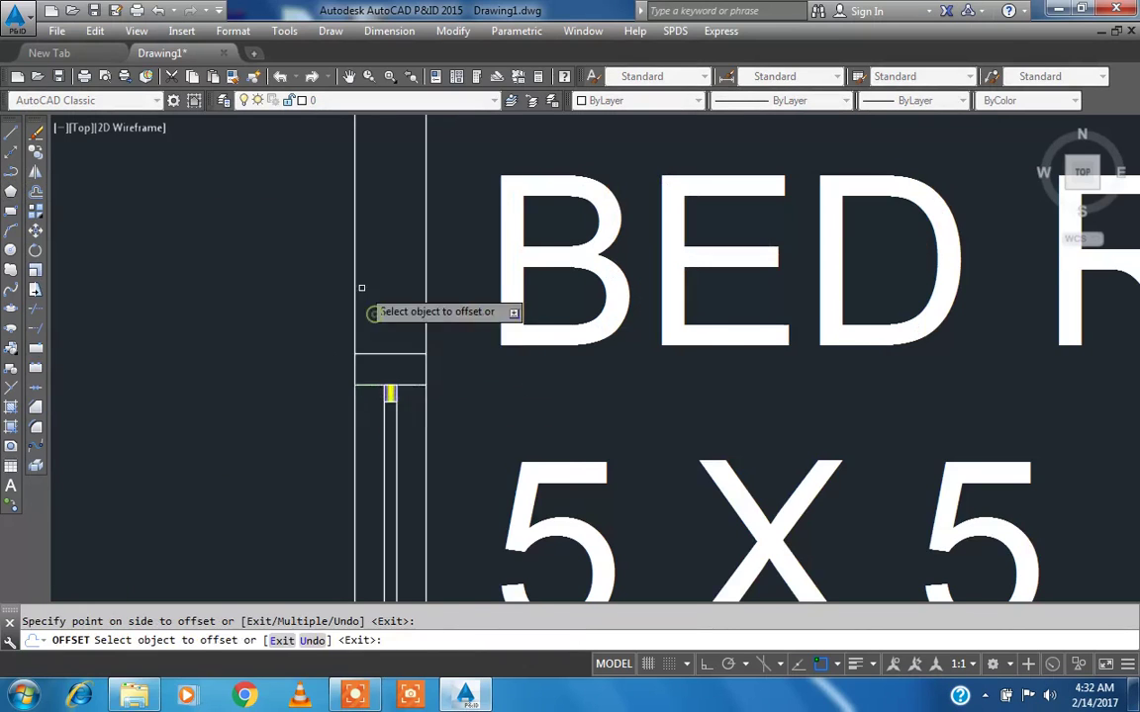
scroll(361, 288, "down", 3)
scroll(372, 501, "up", 2)
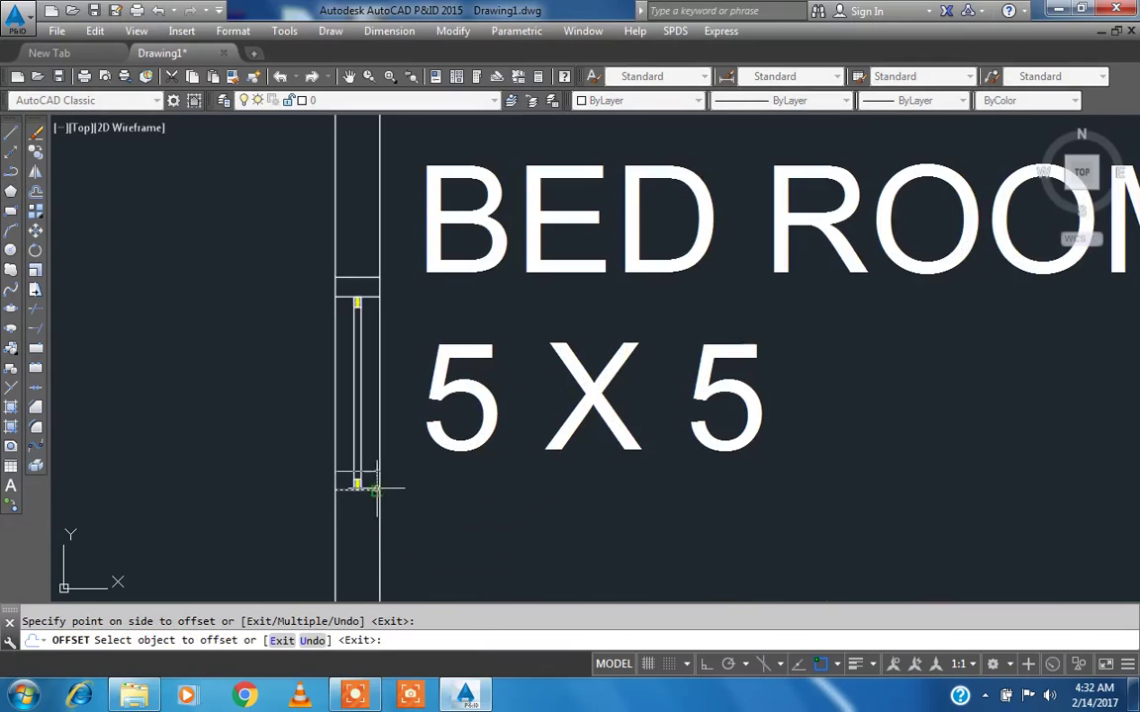
key("Escape")
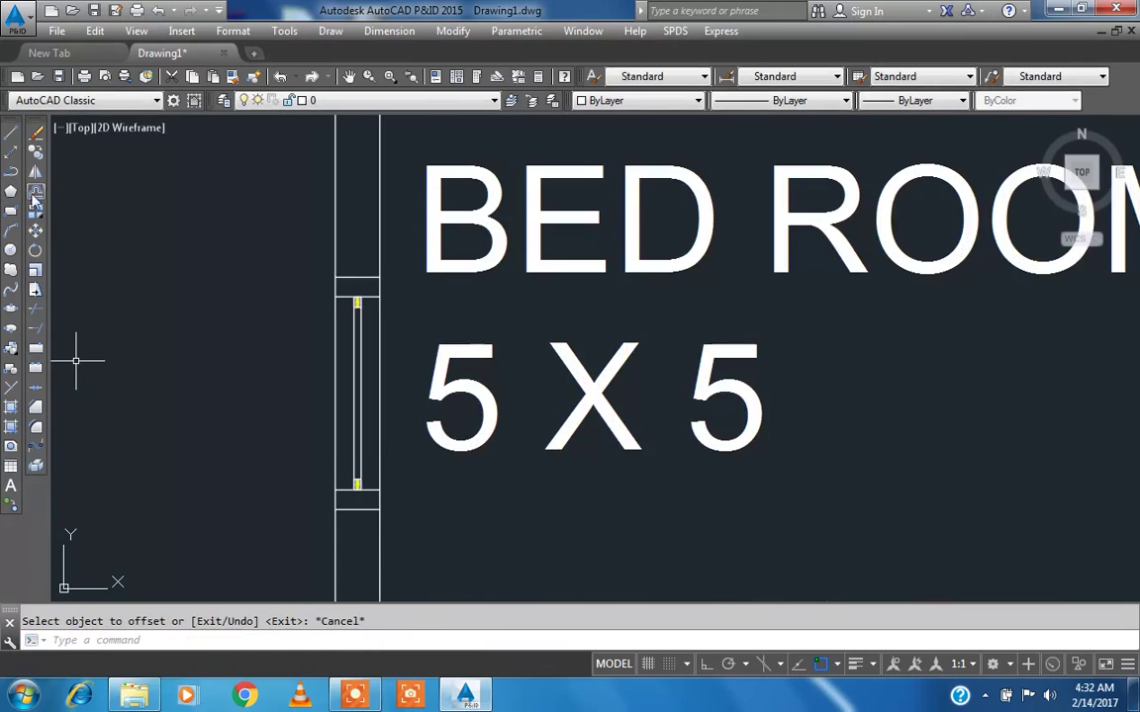
- Draw a 0.5 long horizontal line outward from the outer wall end of the upper offset line at the bedroom window
left_click(11, 136)
left_click(335, 278)
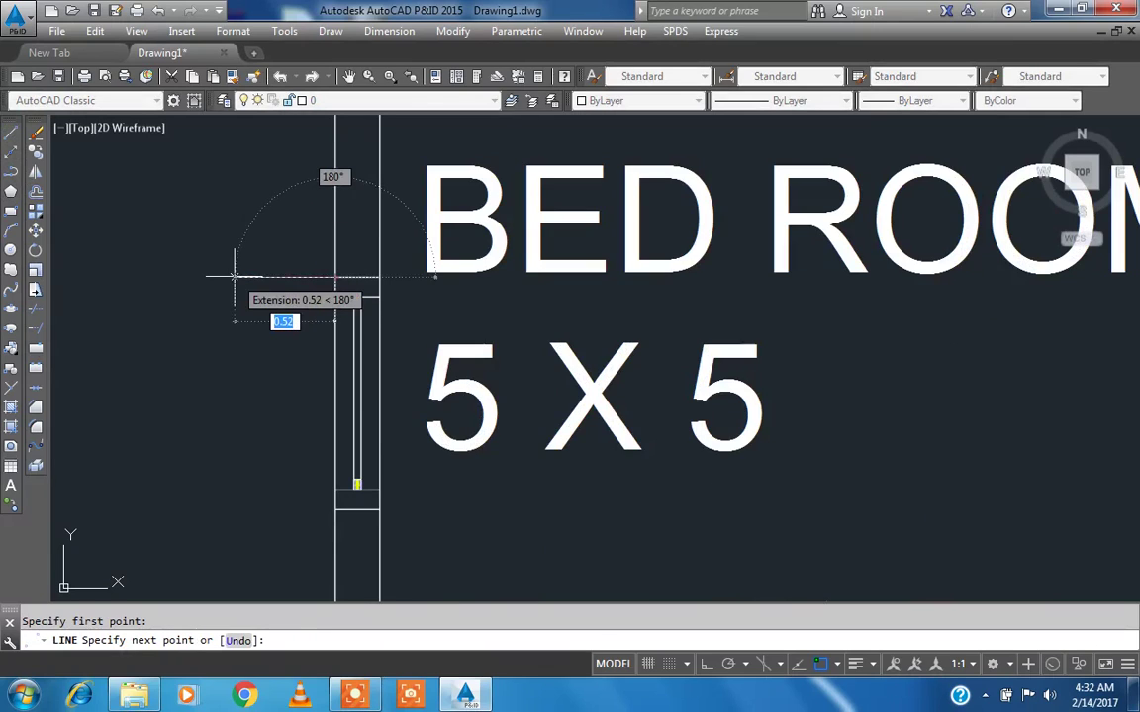
type(".")
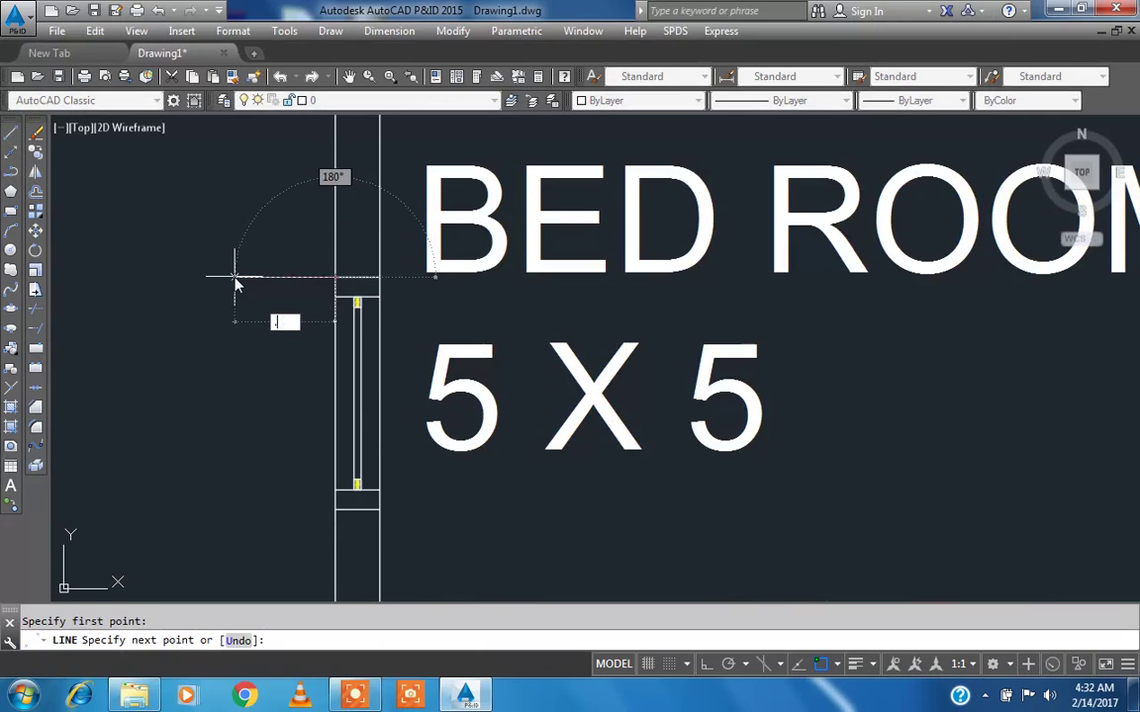
type("5")
key("Return")
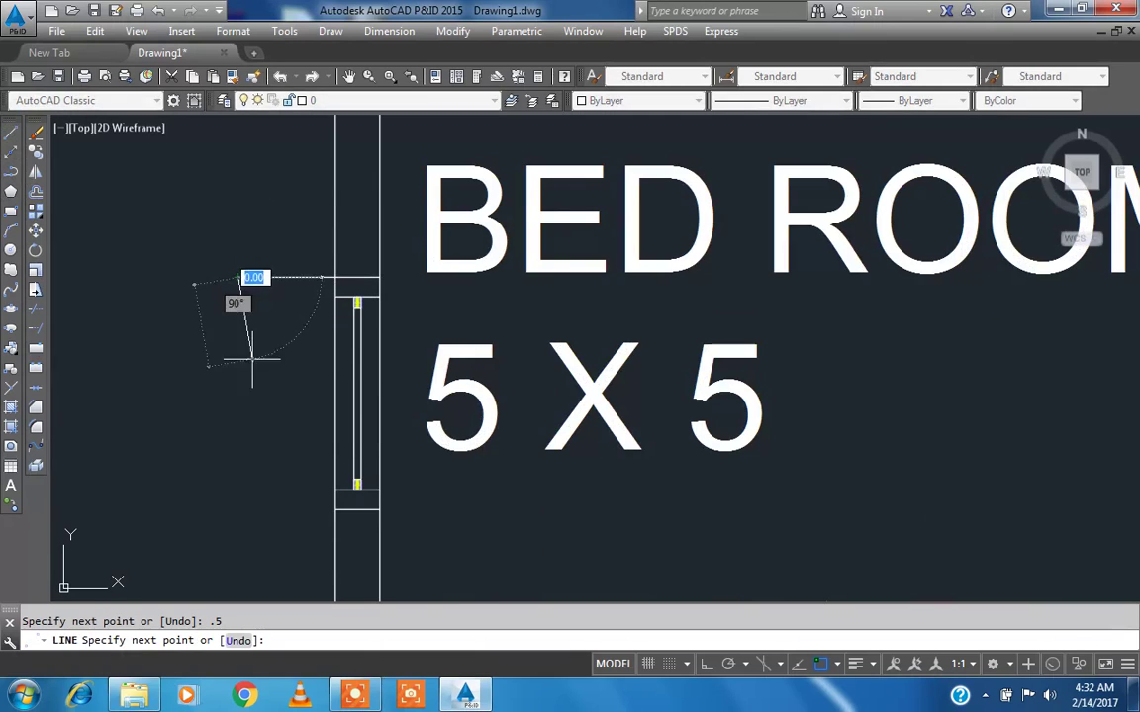
key("Escape")
left_click(12, 137)
key("Escape")
- Copy the 0.5 long projecting line from the upper offset line's wall end to the lower offset line's wall end
type("C")
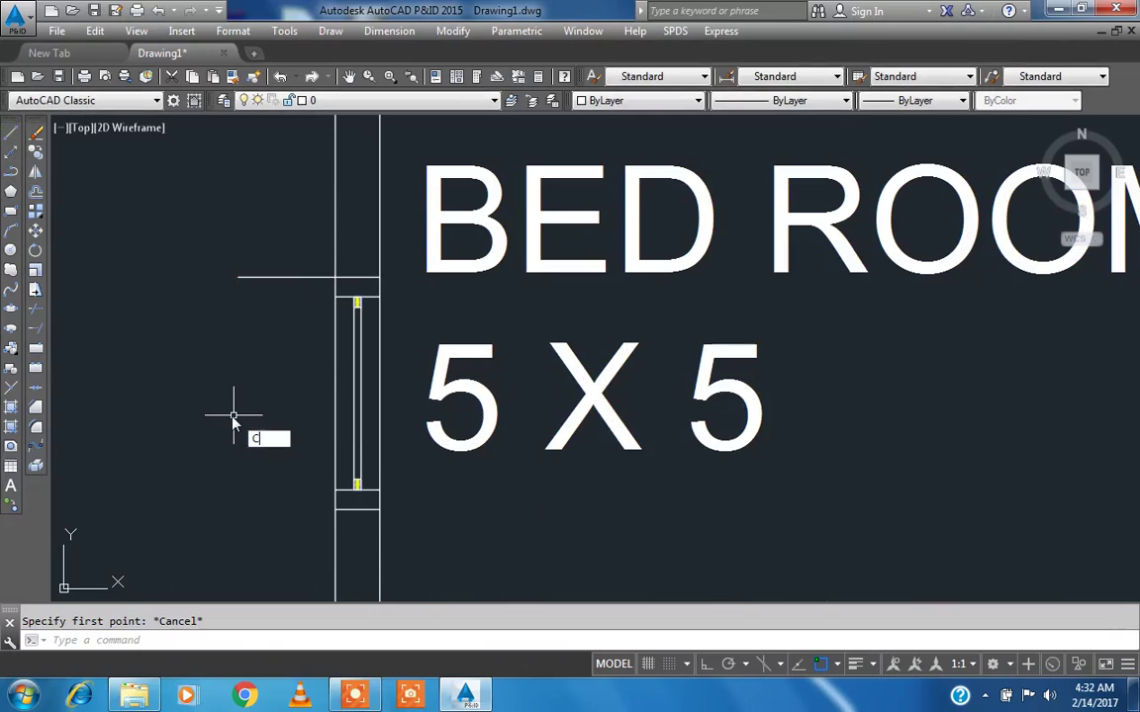
type("O")
key("Return")
left_click(246, 294)
left_click(245, 240)
right_click(245, 241)
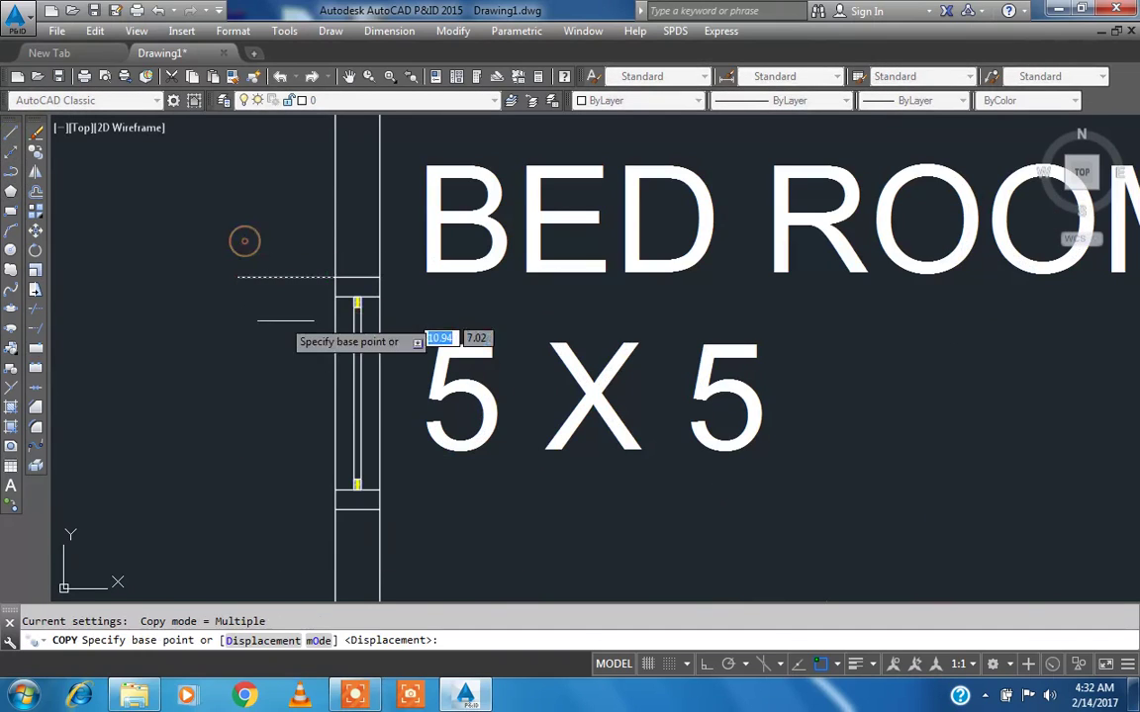
left_click(336, 277)
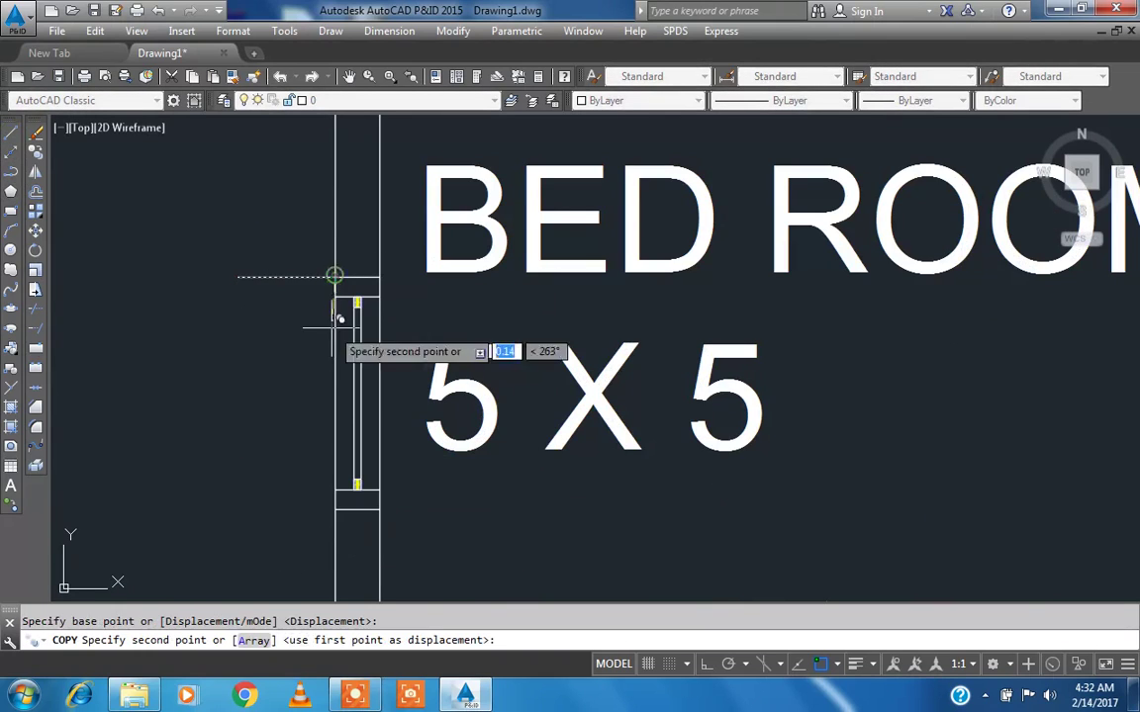
left_click(334, 509)
key("Escape")
- Delete the two offset helper lines inside the wall above and below the bedroom window
left_click(357, 516)
left_click(349, 506)
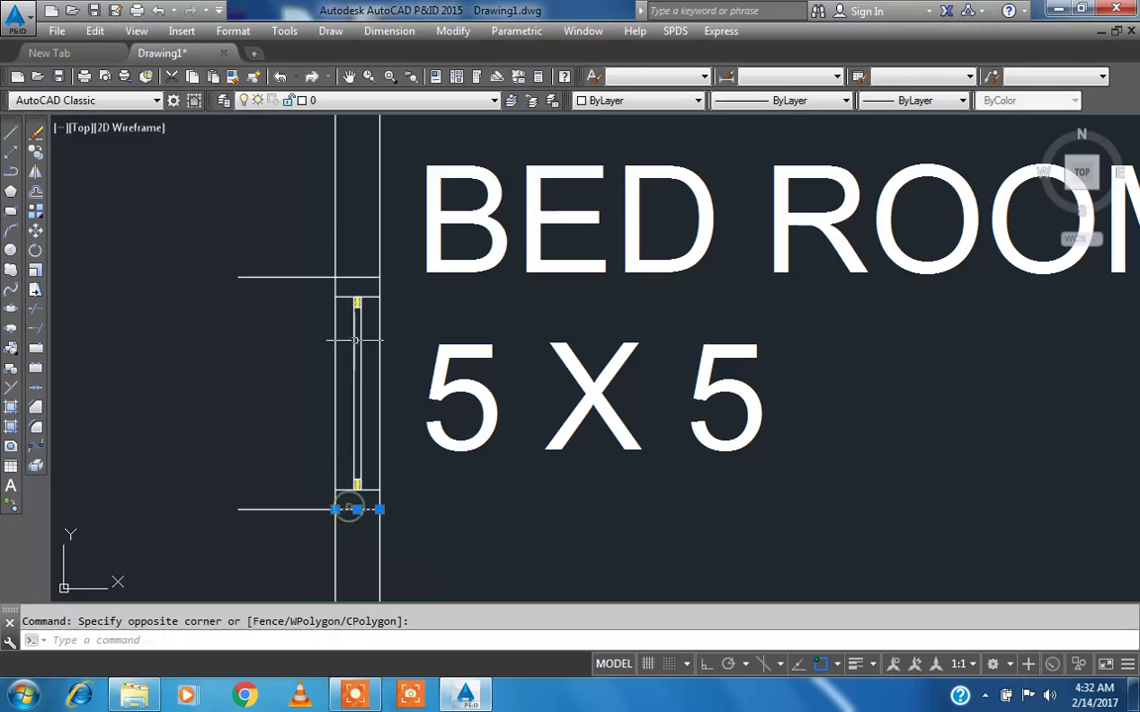
left_click(350, 274)
left_click(346, 288)
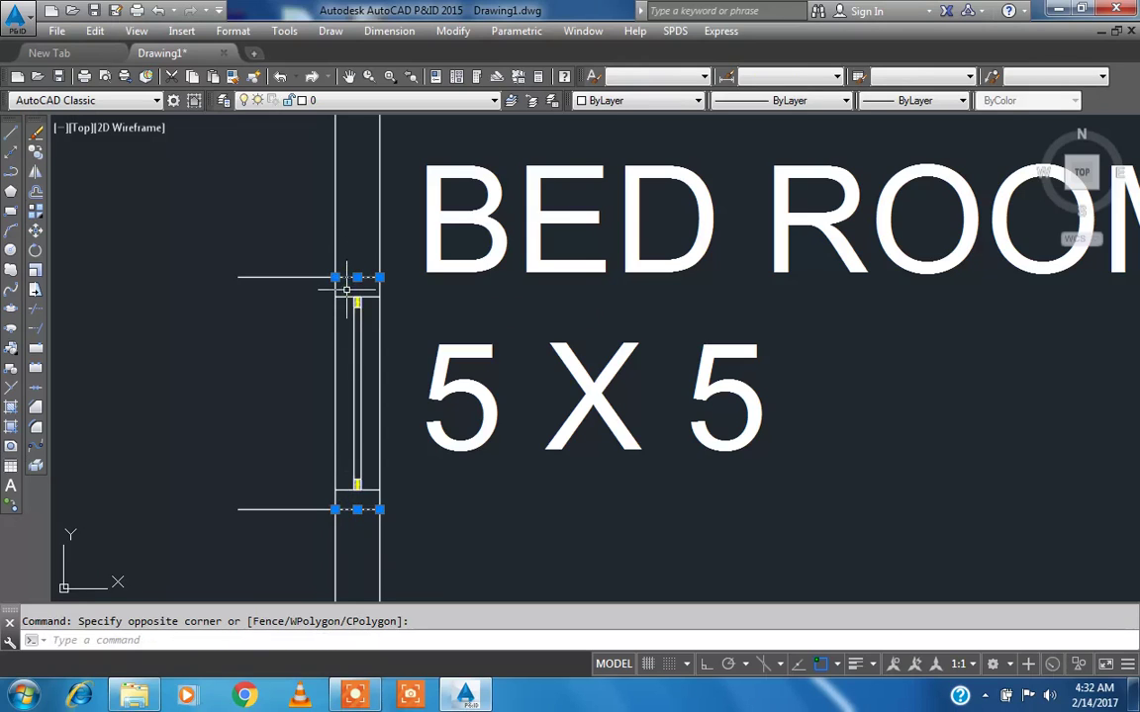
key("Delete")
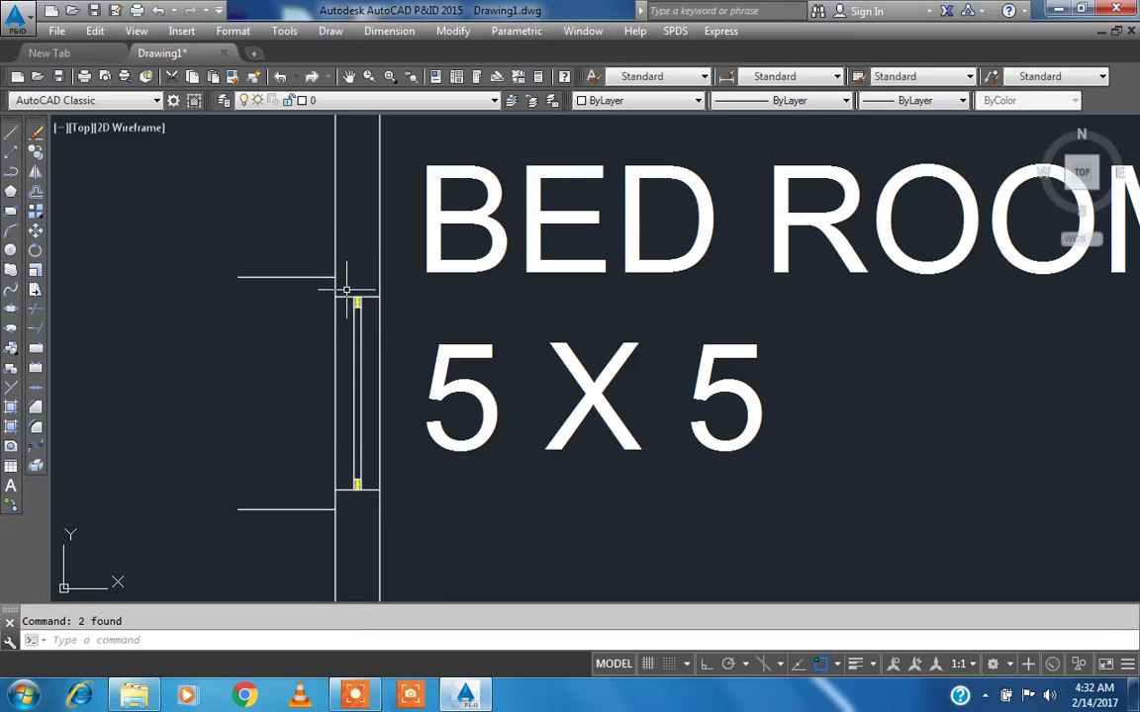
- Draw a vertical line joining the outer ends of the two projecting lines to close the bedroom window's shade outline
left_click(10, 133)
left_click(237, 277)
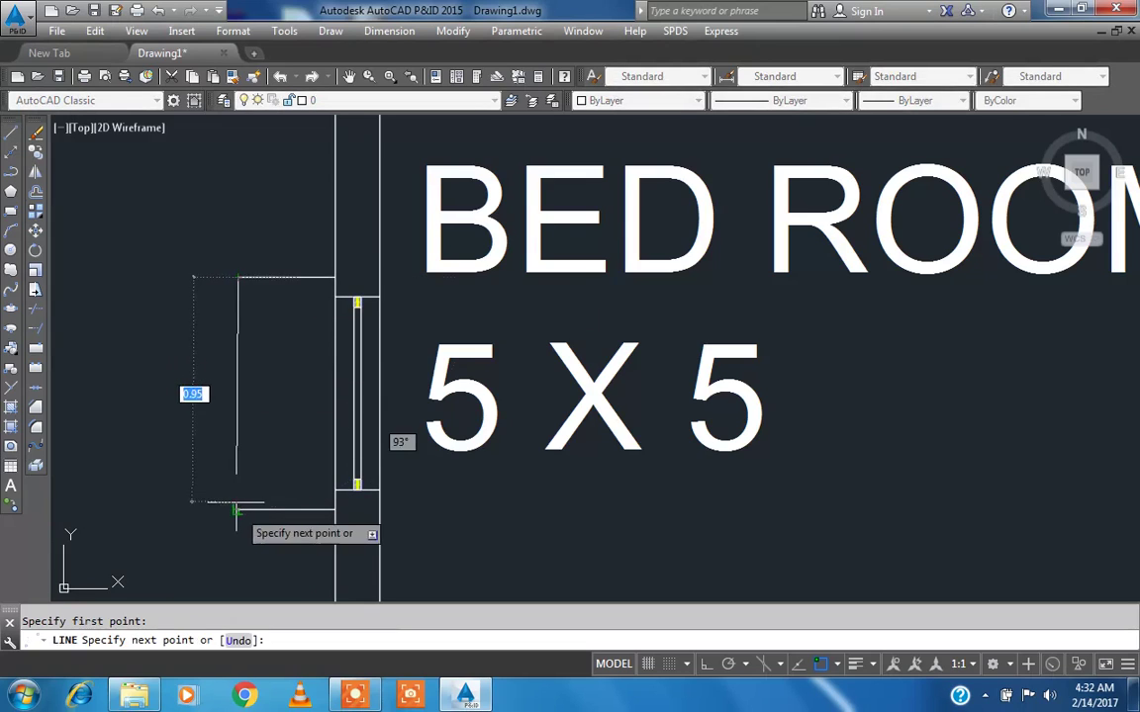
key("Escape")
scroll(371, 326, "down", 5)
middle_click_drag(379, 346, 389, 457)
scroll(318, 450, "up", 3)
middle_click_drag(555, 312, 560, 336)
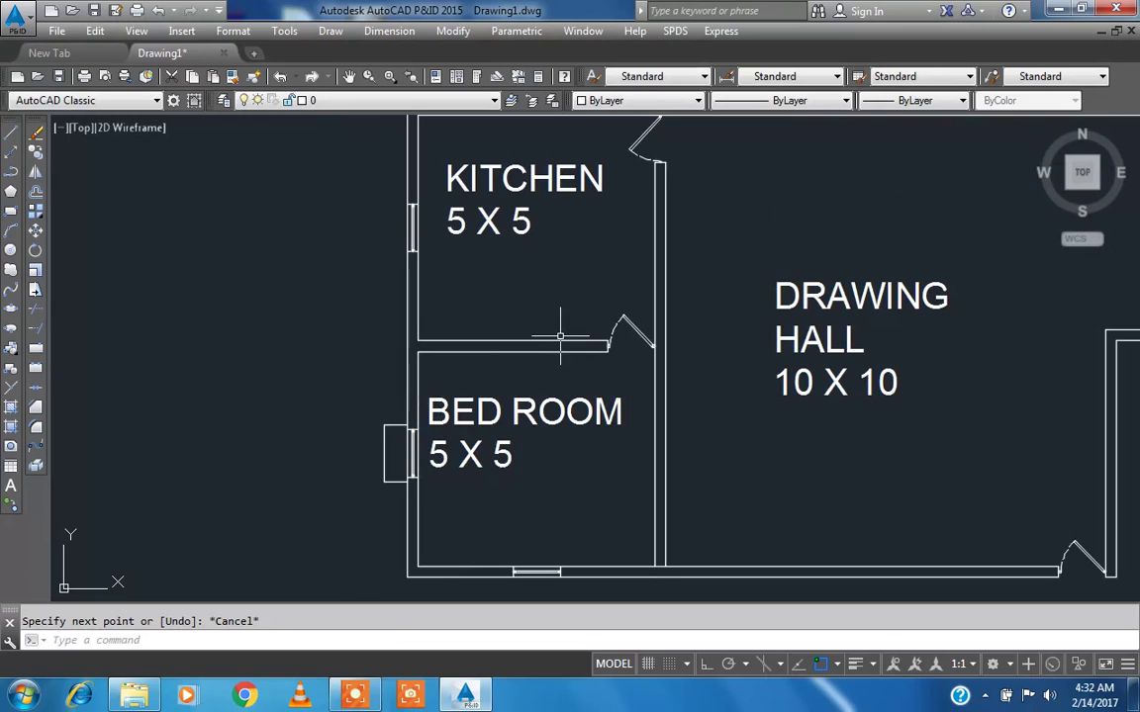
left_click(368, 696)
left_click(551, 665)
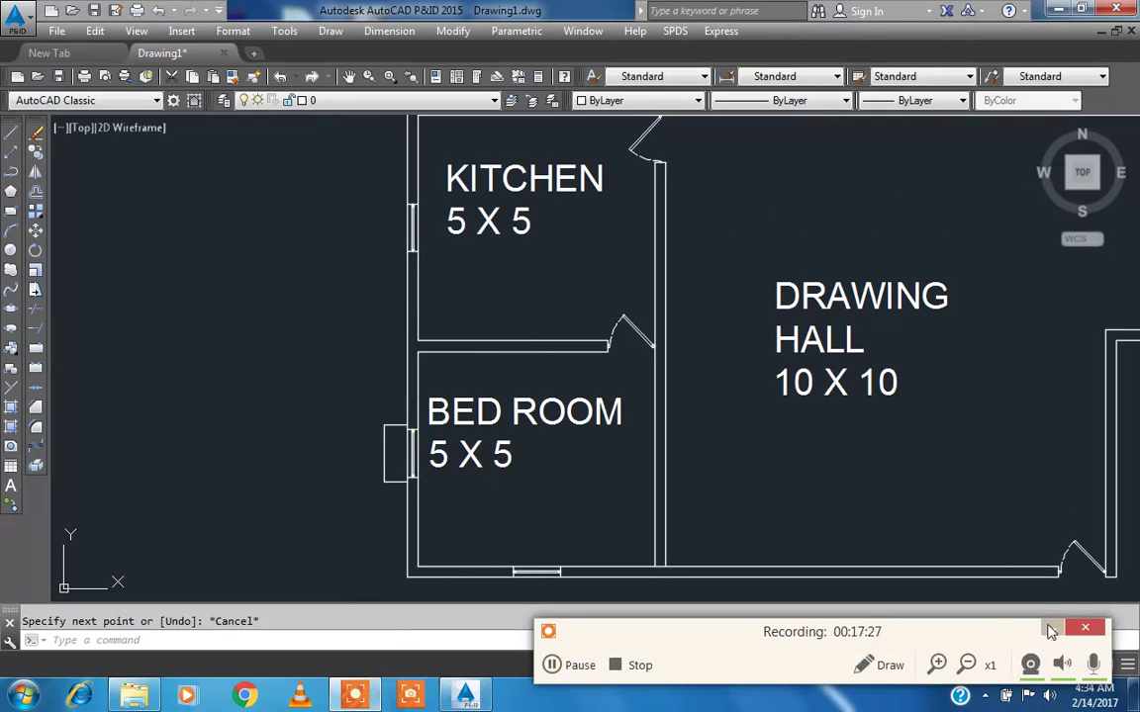
left_click(1052, 628)
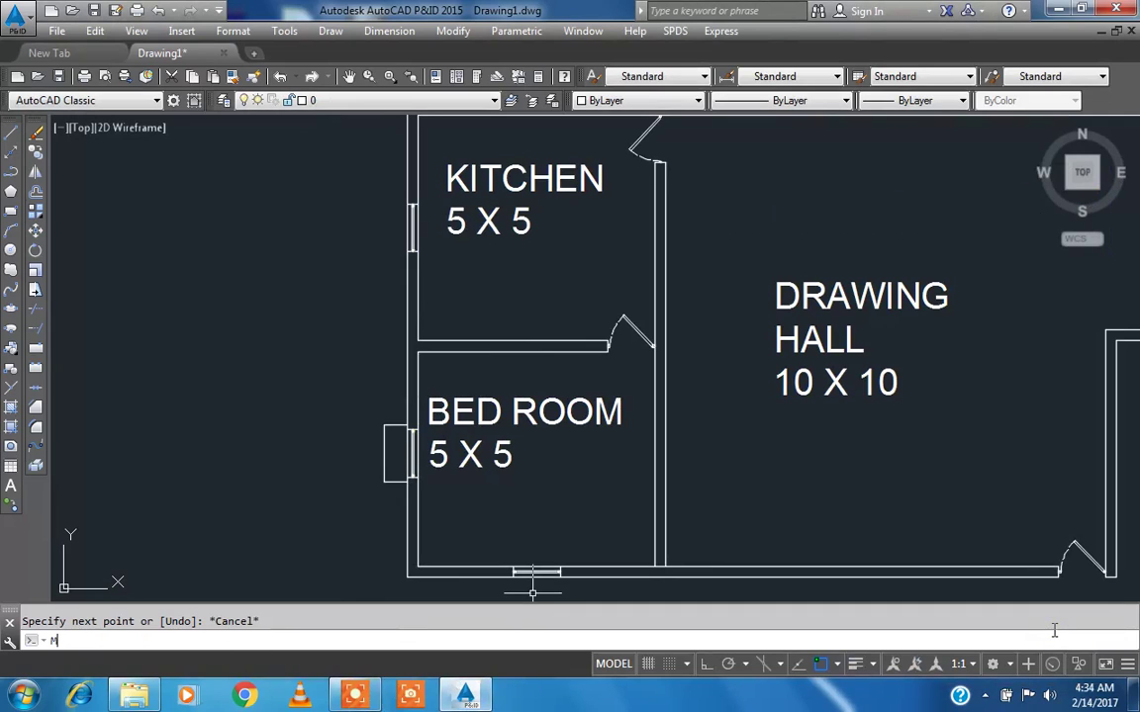
- Match the bedroom window's shade outline to the dashed linetype of the door swing arc
key("Return")
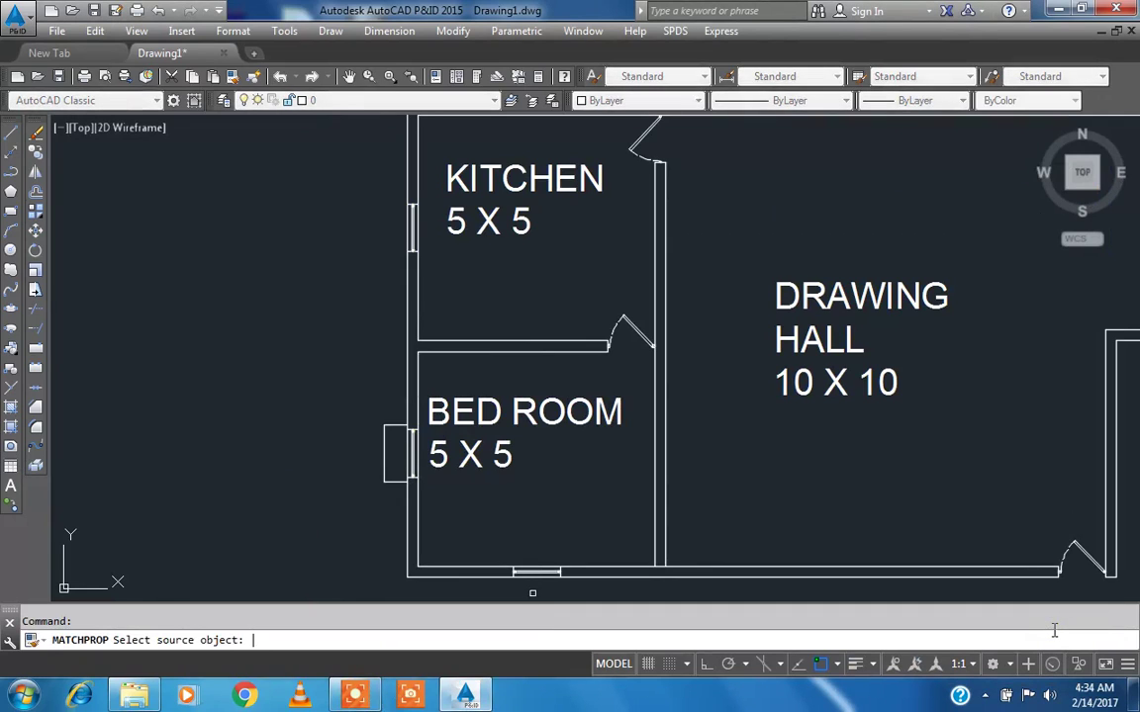
left_click(615, 329)
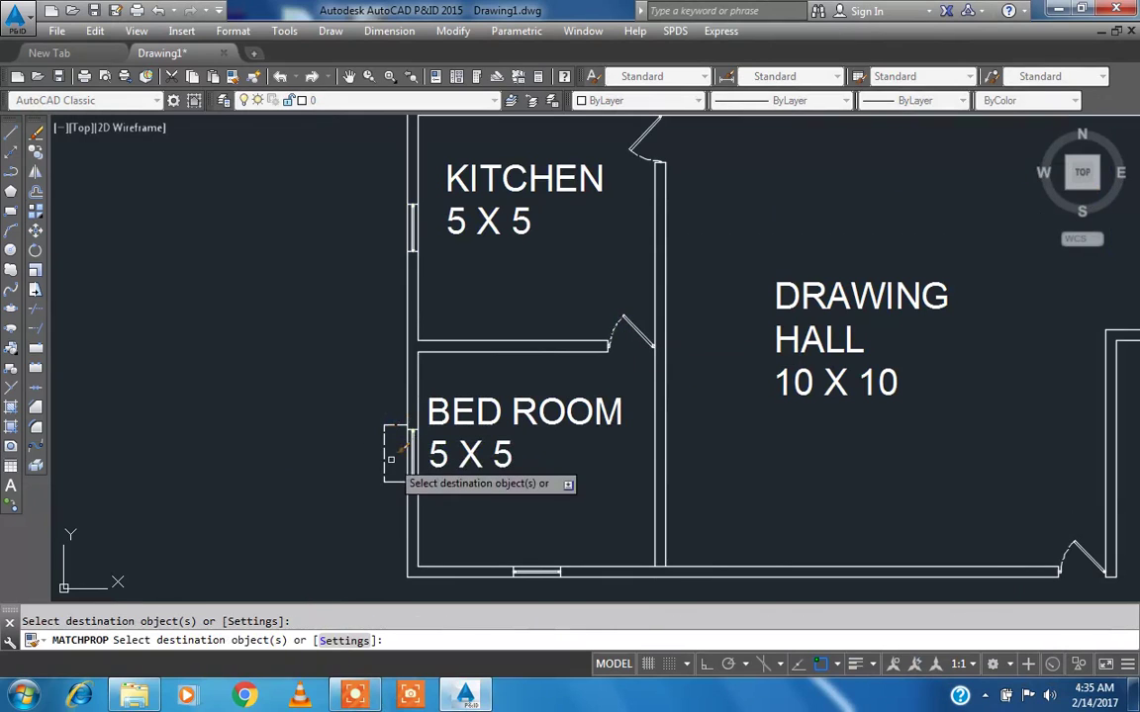
key("Escape")
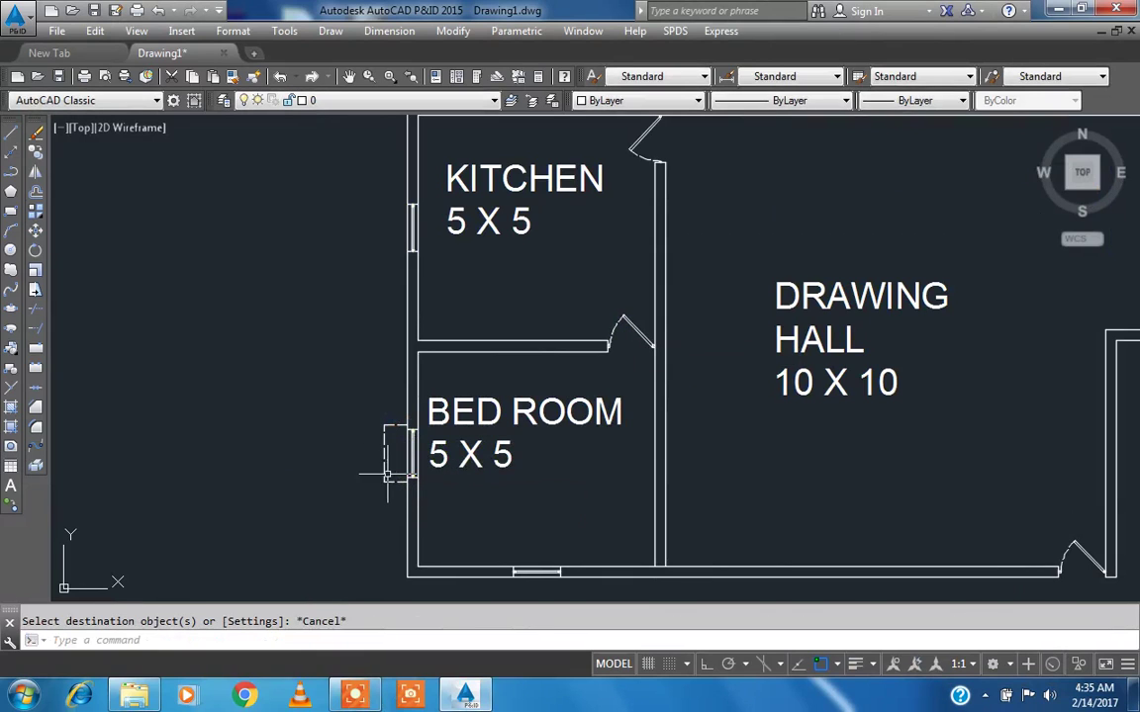
- Copy the dashed shade outline from the bedroom's left-wall window to the outer wall face at the kitchen's left-wall window
type("ct ")
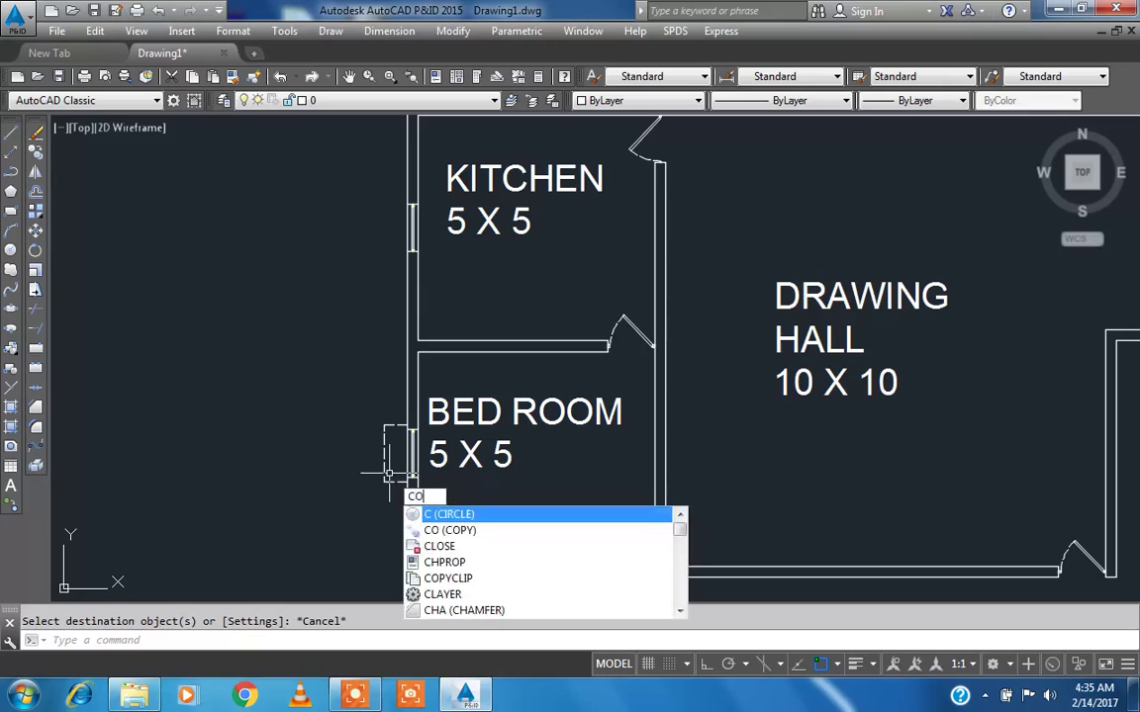
type("o")
key("Return")
left_click(399, 495)
left_click(382, 421)
key("Return")
scroll(381, 455, "up", 8)
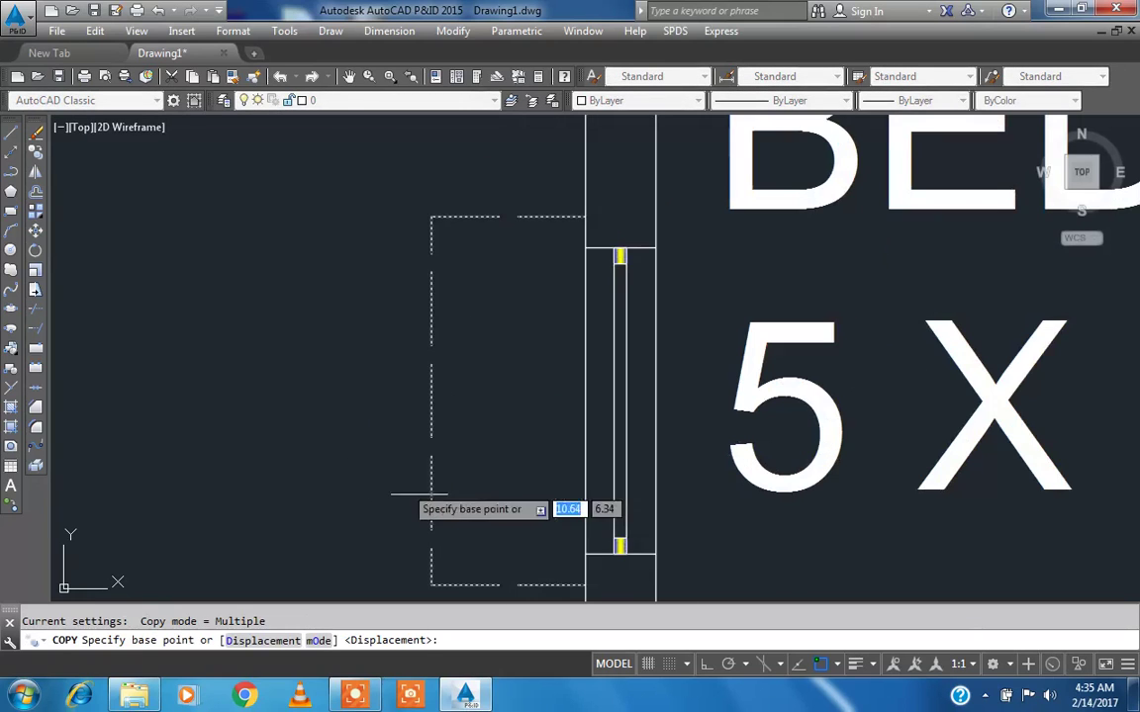
left_click(584, 560)
right_click(583, 562)
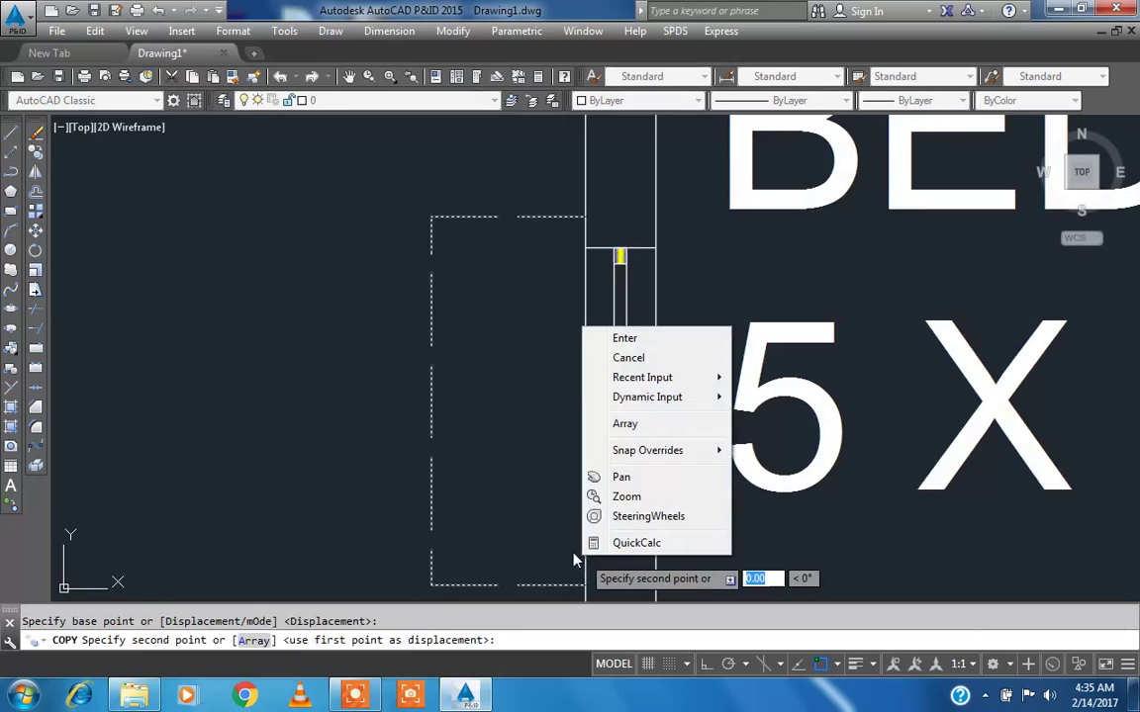
left_click(573, 557)
scroll(575, 539, "down", 6)
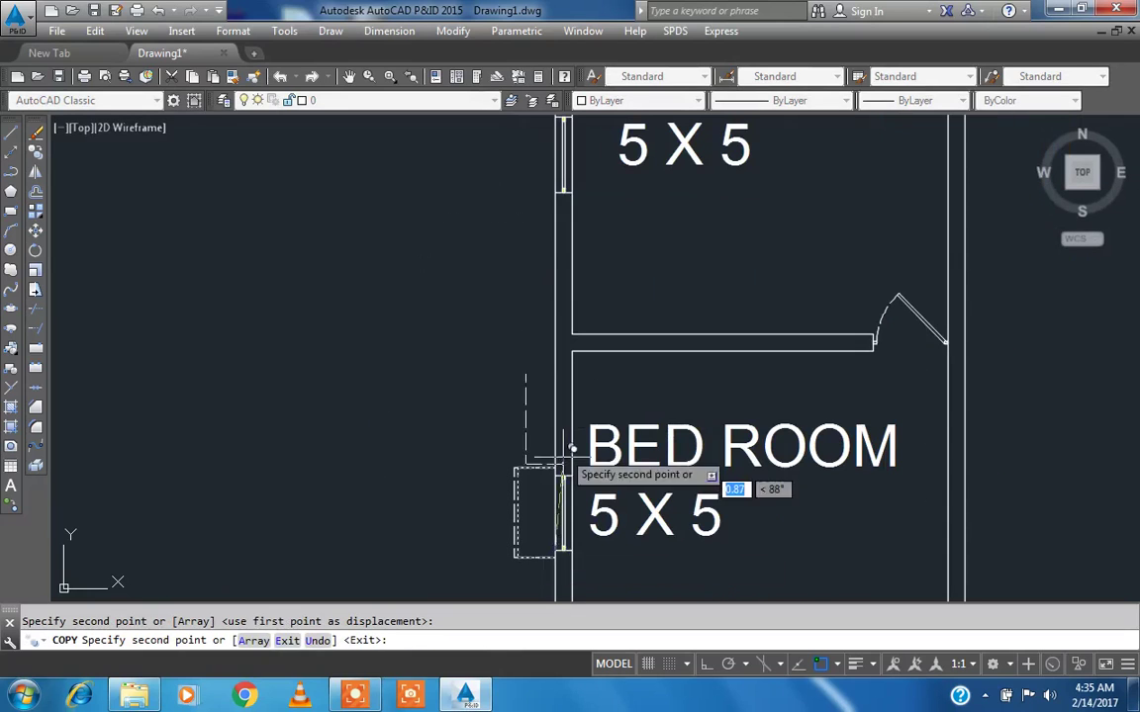
left_click(552, 184)
- Place another copy of the dashed shade outline in the empty space outside the drawing hall's right-wall window
scroll(400, 256, "down", 8)
scroll(671, 245, "up", 8)
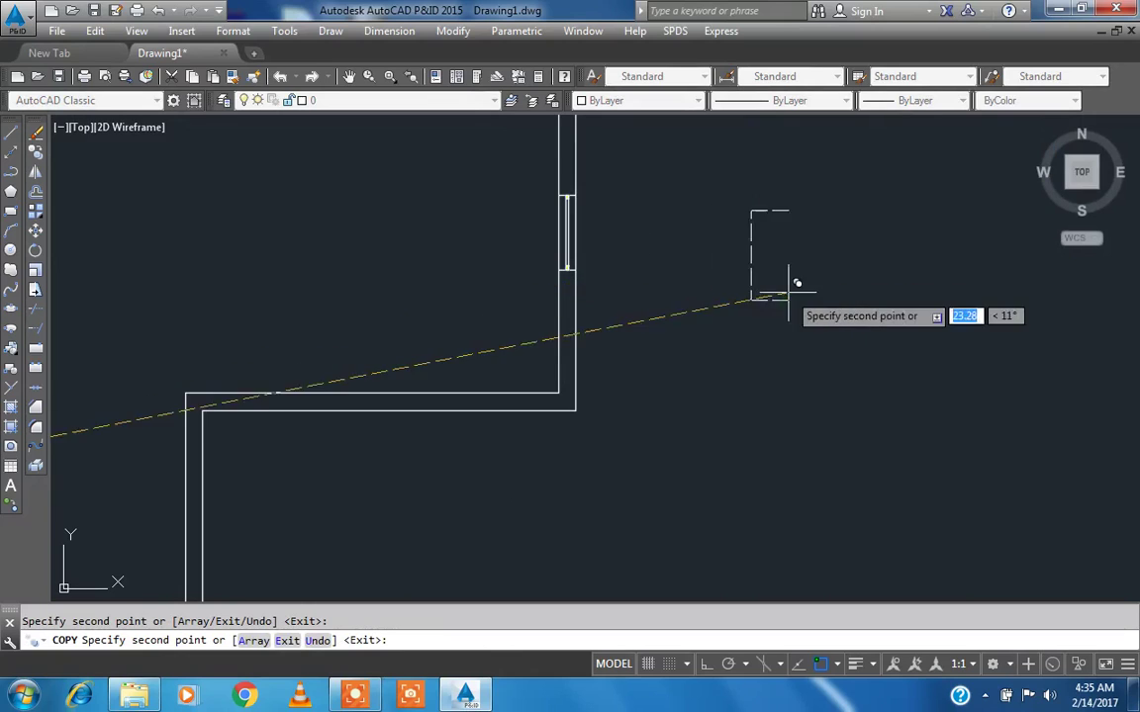
key("Escape")
- Mirror the copied shade outline about a vertical line between it and the right wall, keeping the source objects
type("M")
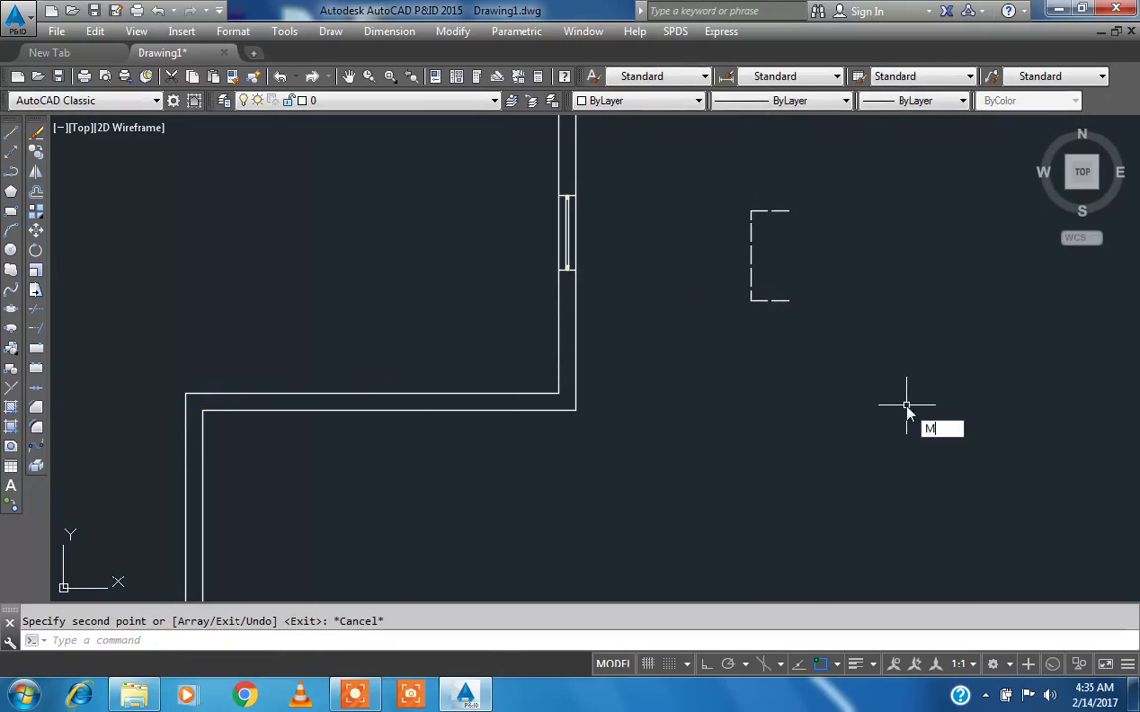
type("i")
key("Return")
left_click(834, 175)
left_click(715, 316)
key("Return")
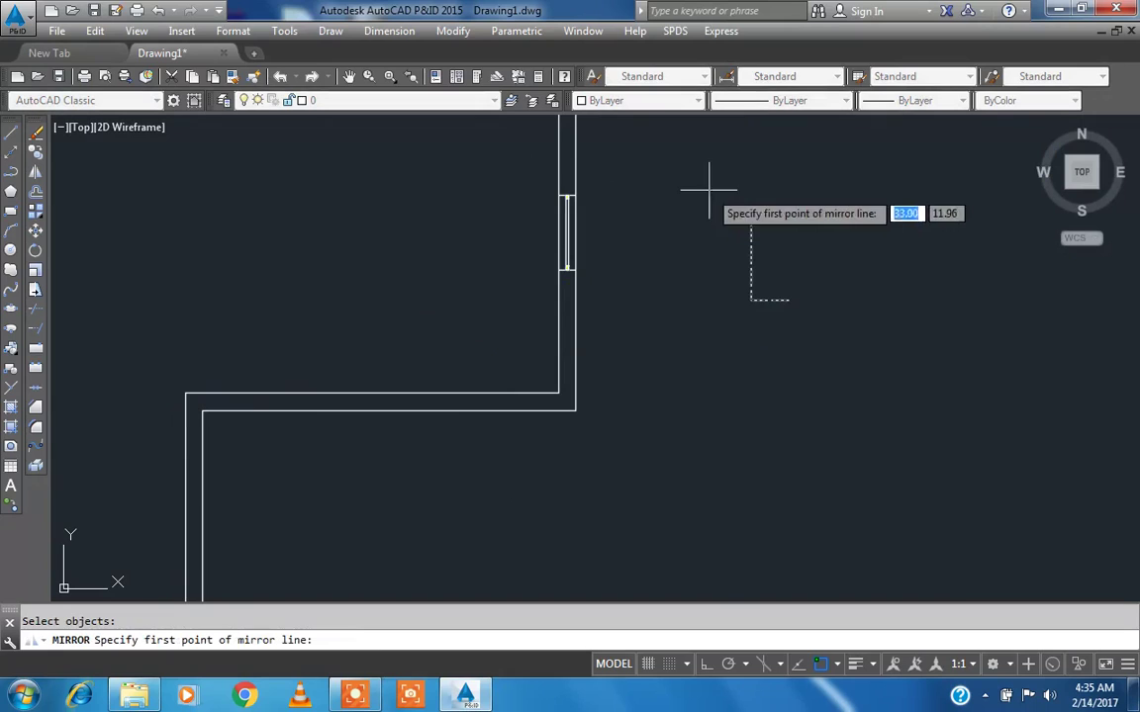
left_click(708, 189)
left_click(708, 671)
left_click(705, 359)
right_click(708, 365)
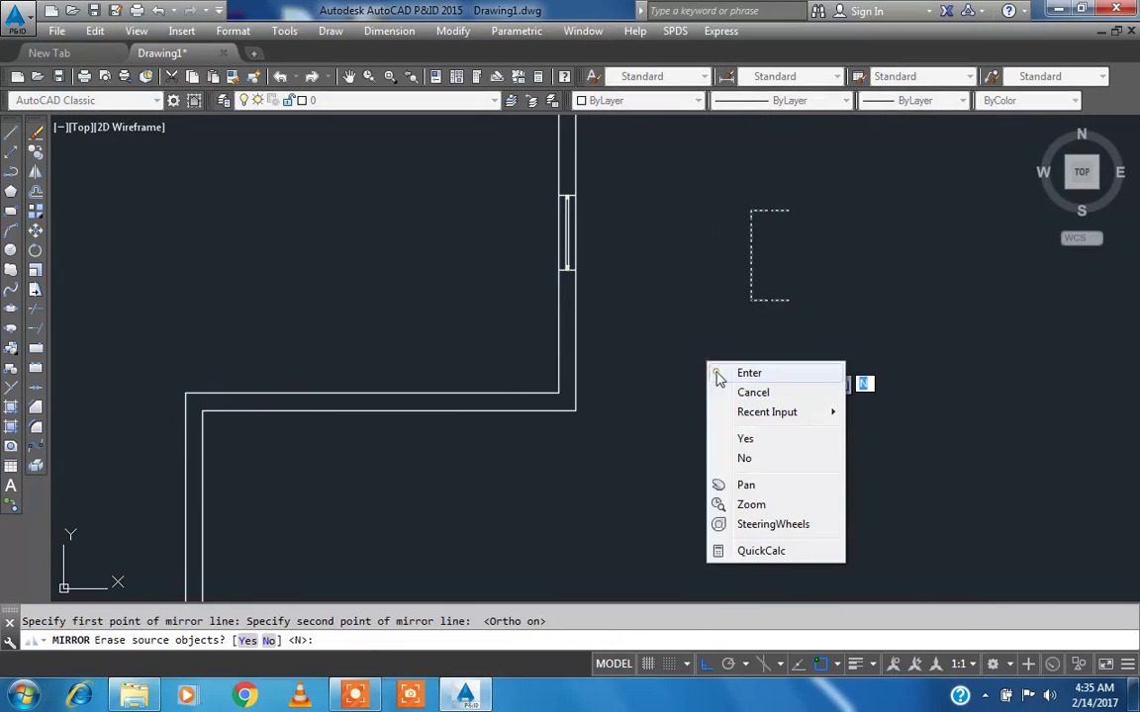
left_click(718, 375)
key("Escape")
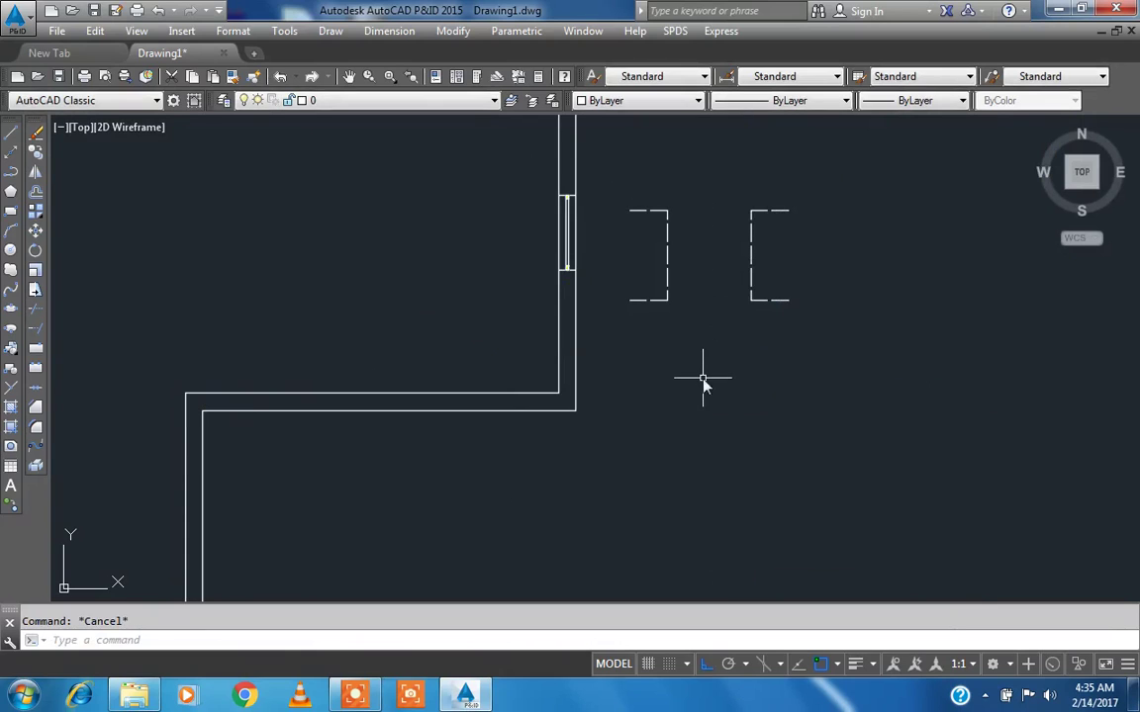
type("m")
key("space")
left_click(673, 366)
left_click(617, 209)
right_click(616, 238)
scroll(607, 277, "up", 2)
middle_click_drag(605, 277, 623, 387)
scroll(623, 387, "up", 5)
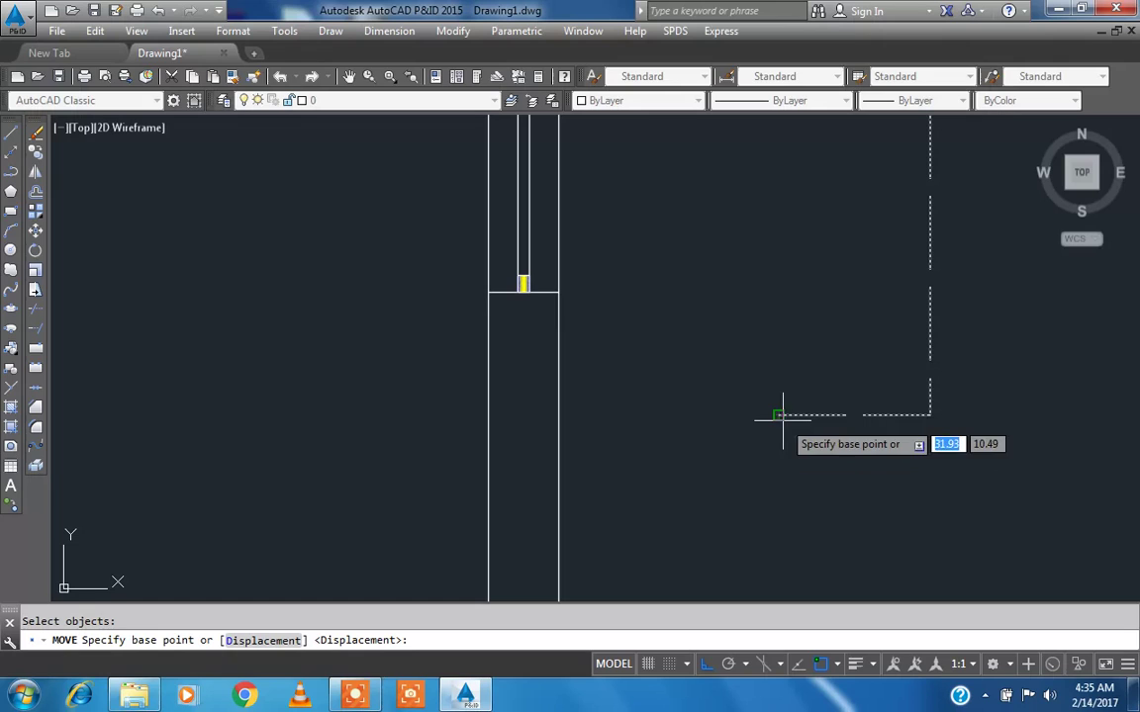
key("Escape")
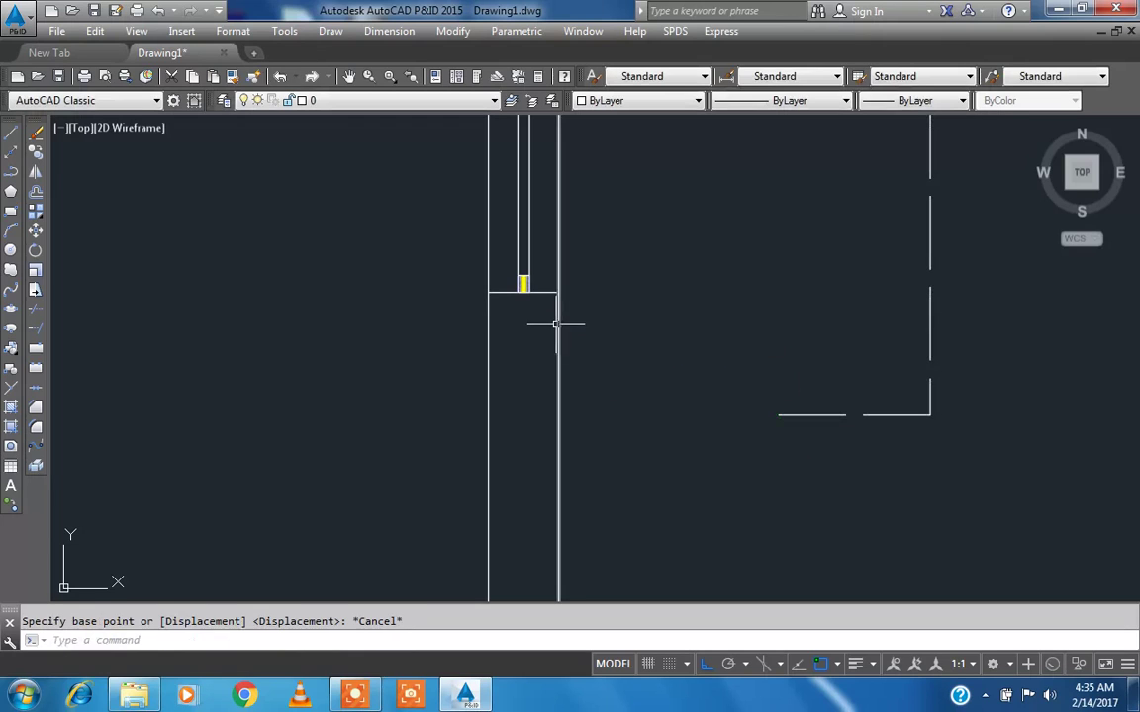
- Offset the lower edge line of the drawing hall's right-wall window 0.1 downward inside the wall
key("Return")
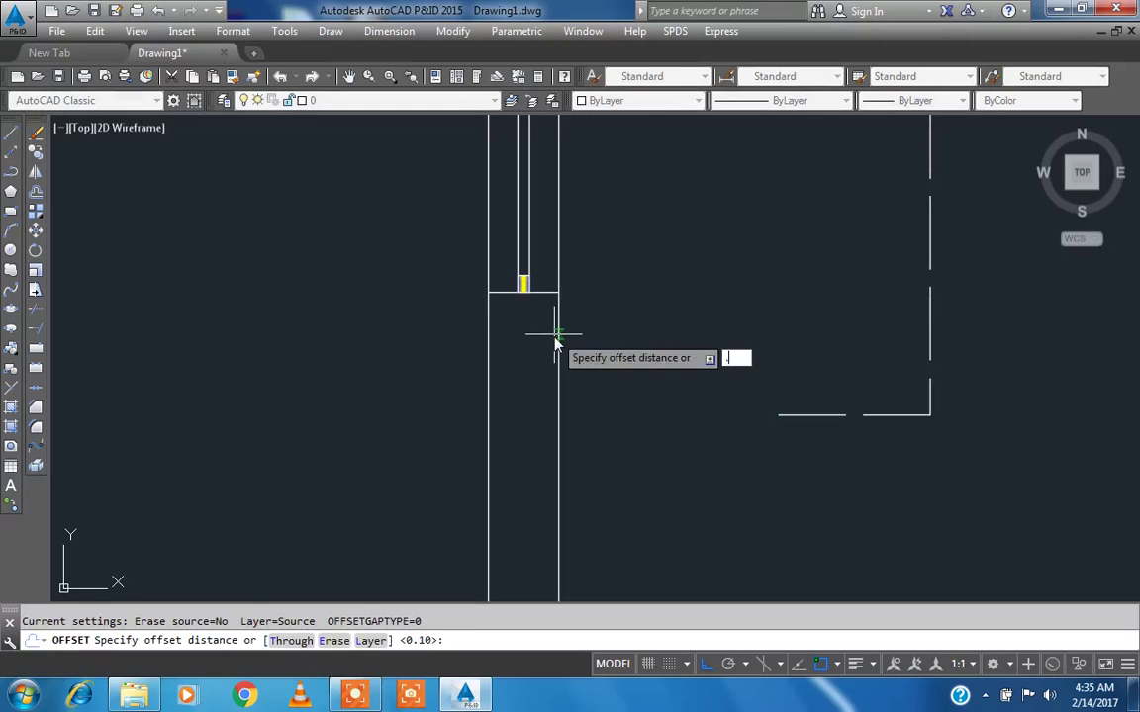
type(".1")
key("Return")
left_click(542, 292)
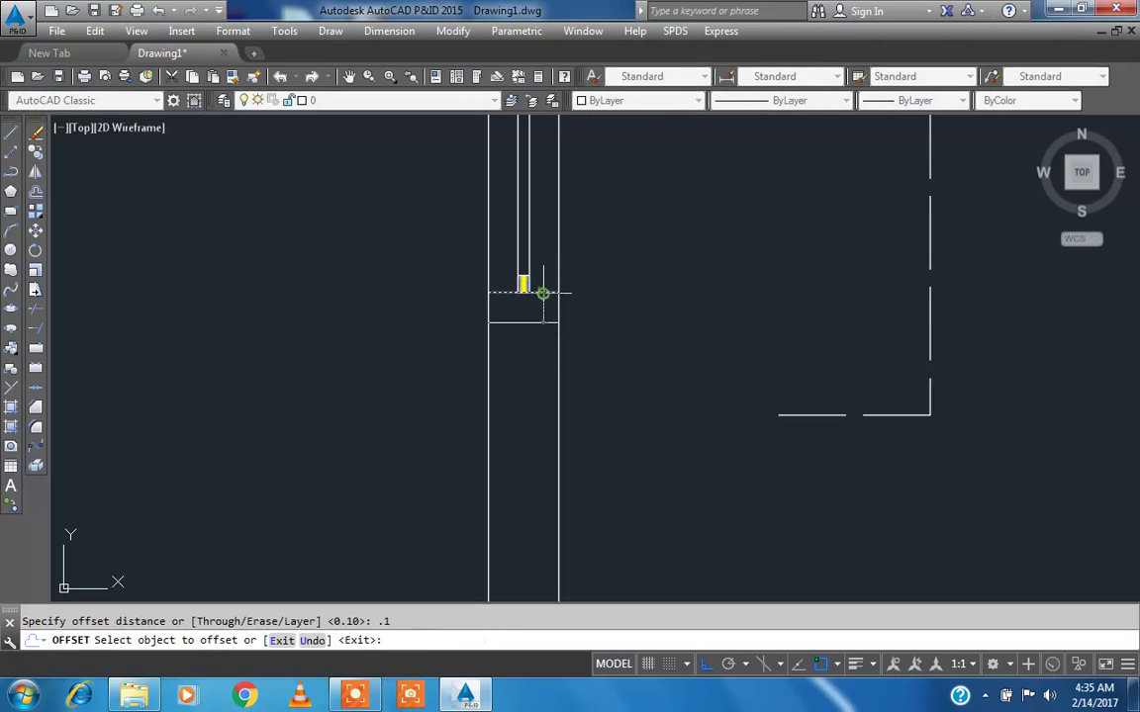
left_click(533, 339)
key("Escape")
- Move the mirrored shade outline by its lower open end onto the offset line's end on the outer wall face
scroll(663, 428, "down", 2)
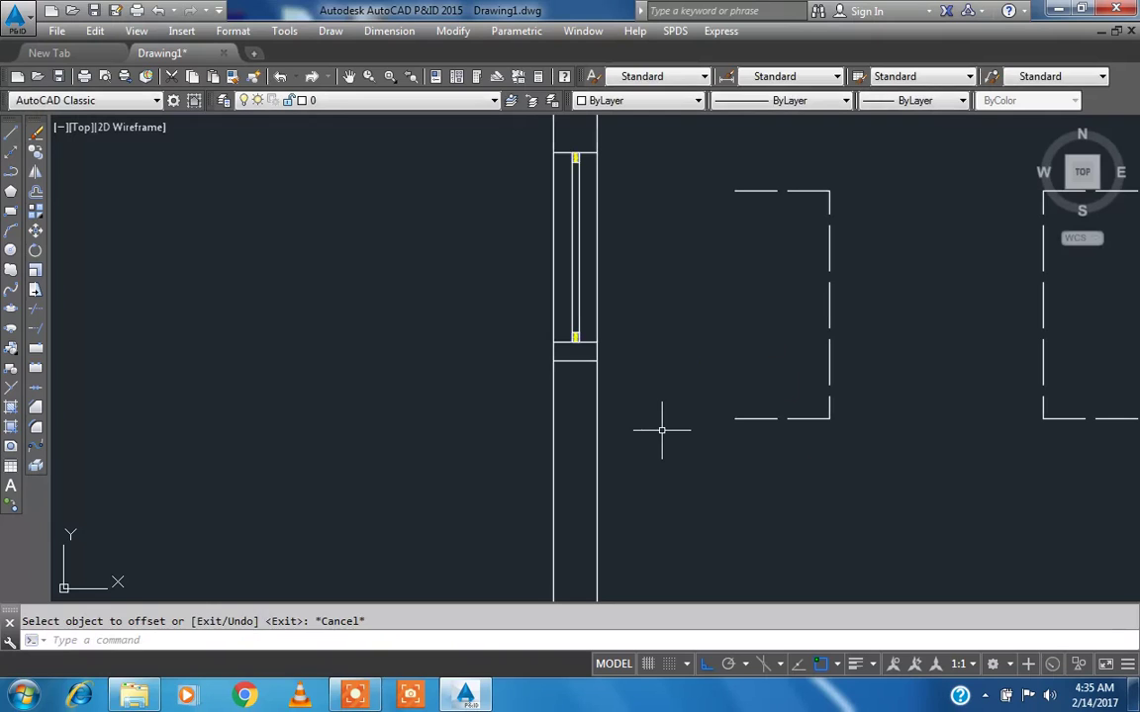
type("M")
key("Return")
left_click(833, 463)
left_click(688, 182)
key("Return")
left_click(734, 418)
left_click(597, 360)
- Delete the offset helper line below the drawing hall window and the leftover unmirrored shade outline outside the right wall
left_click(594, 340)
left_click(569, 378)
key("Escape")
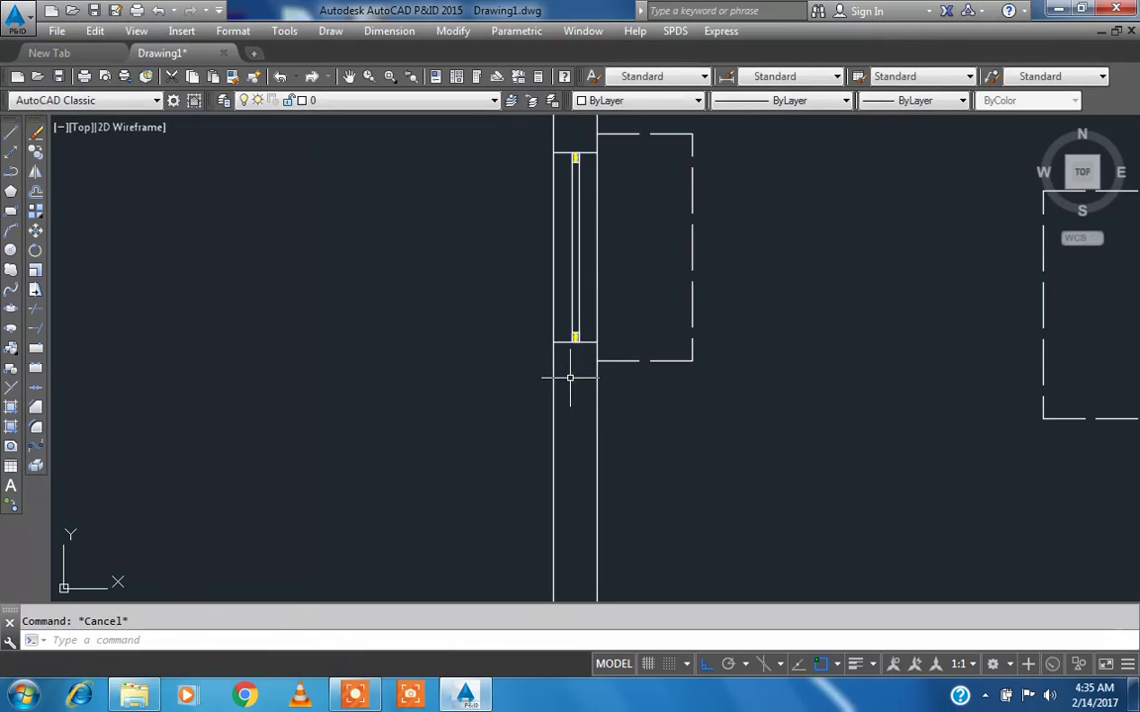
scroll(633, 350, "down", 6)
left_click(773, 281)
left_click(708, 400)
key("Delete")
- Offset the outer face lines of the plan's top and left walls 0.1 outward
scroll(774, 355, "down", 5)
middle_click_drag(774, 380, 702, 382)
middle_click(384, 388)
middle_click(384, 388)
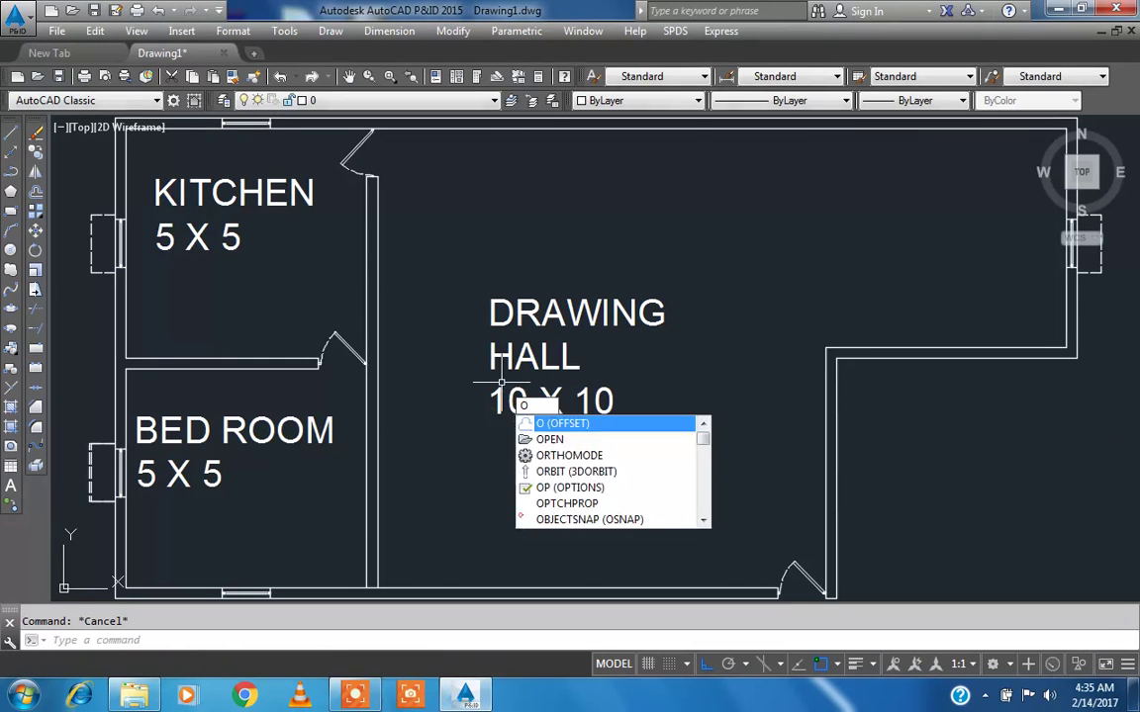
key("Return")
type(".1")
key("Return")
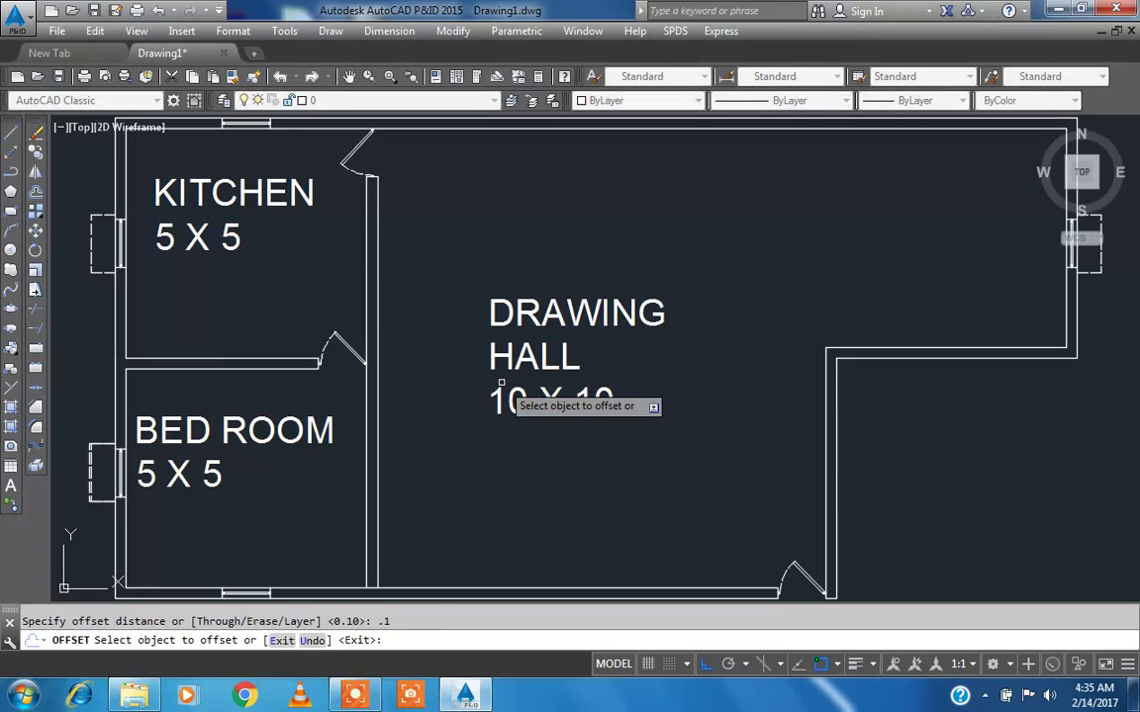
scroll(499, 391, "down", 4)
left_click(490, 296)
left_click(501, 250)
scroll(358, 302, "up", 3)
left_click(376, 315)
left_click(507, 544)
middle_click_drag(507, 546, 464, 469)
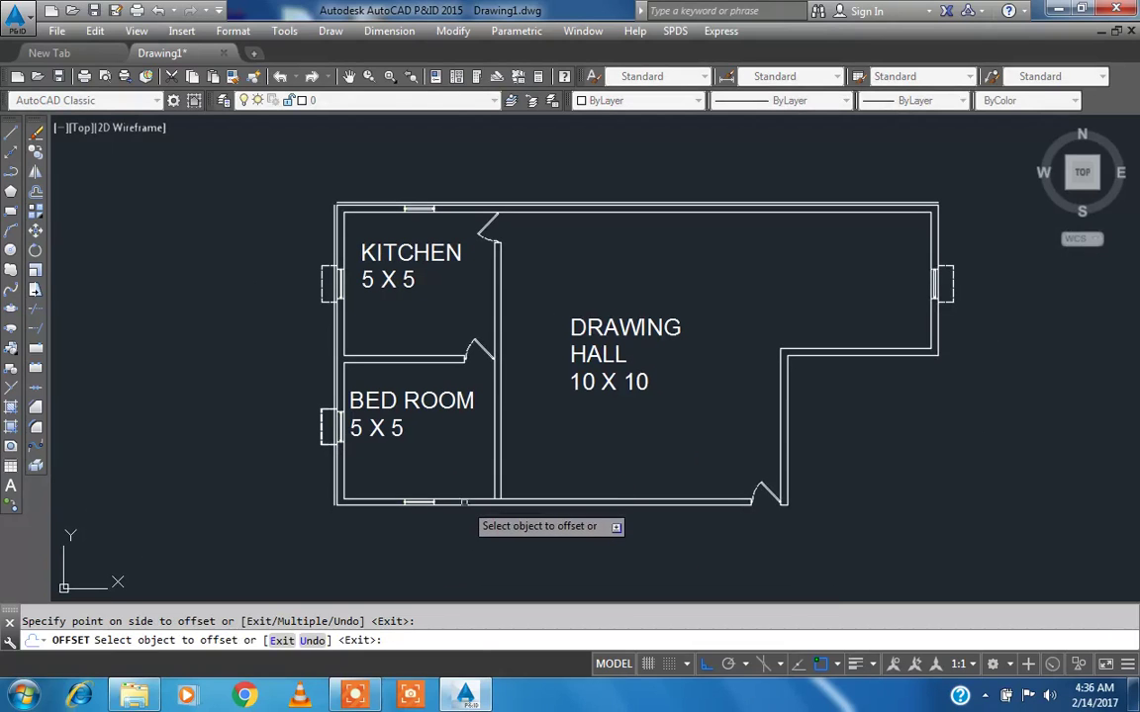
- Offset the outer face lines of the bottom wall, both walls of the step and the upper right wall 0.1 outward
left_click(463, 498)
left_click(695, 450)
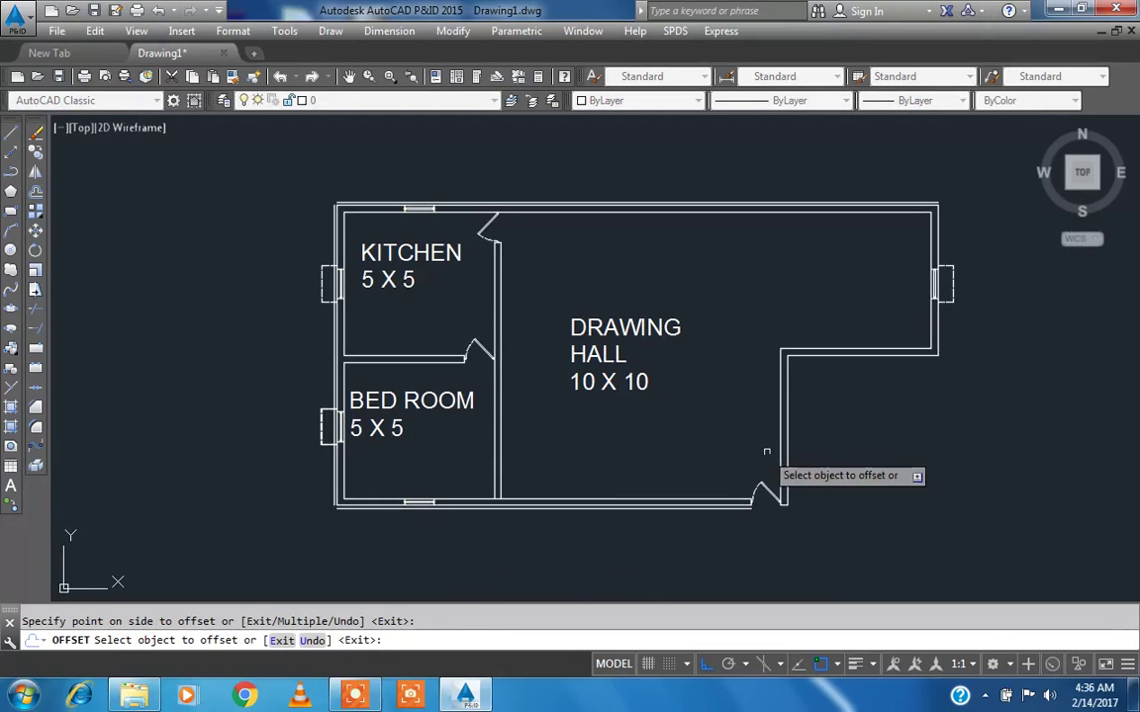
left_click(788, 449)
left_click(861, 360)
left_click(860, 356)
left_click(878, 395)
key("Escape")
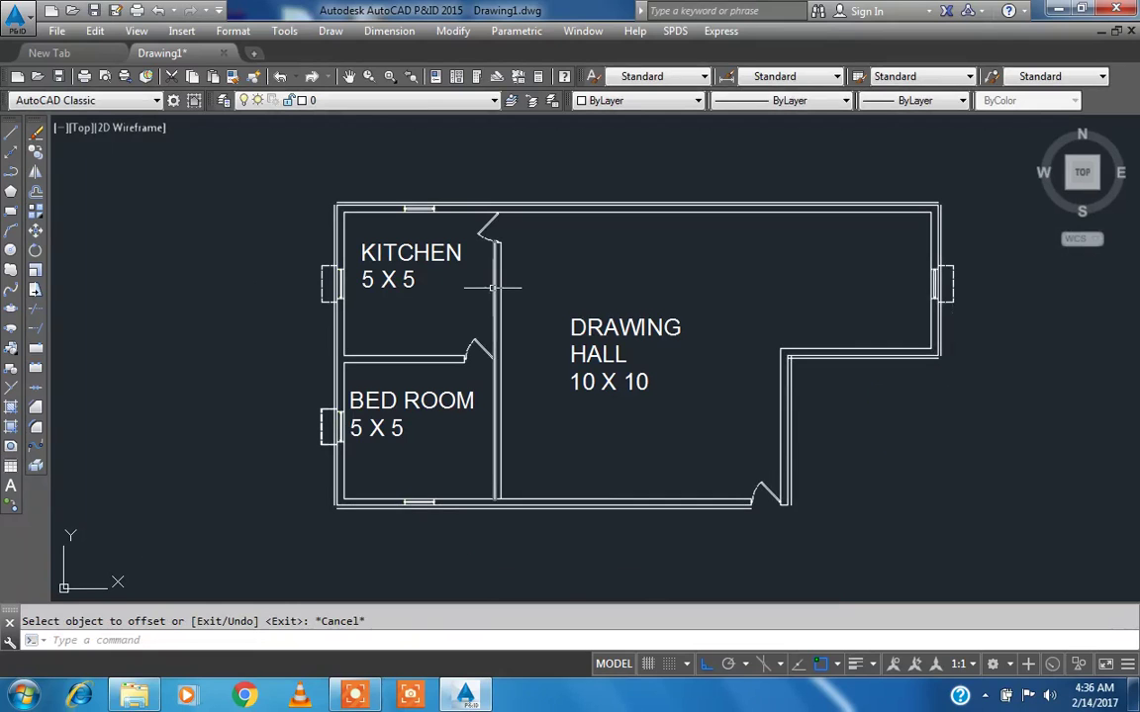
- Fillet the outward offset lines with radius 0 at the plan's upper-left and upper-right corners
type("f")
key("Return")
scroll(335, 218, "up", 4)
left_click(349, 183)
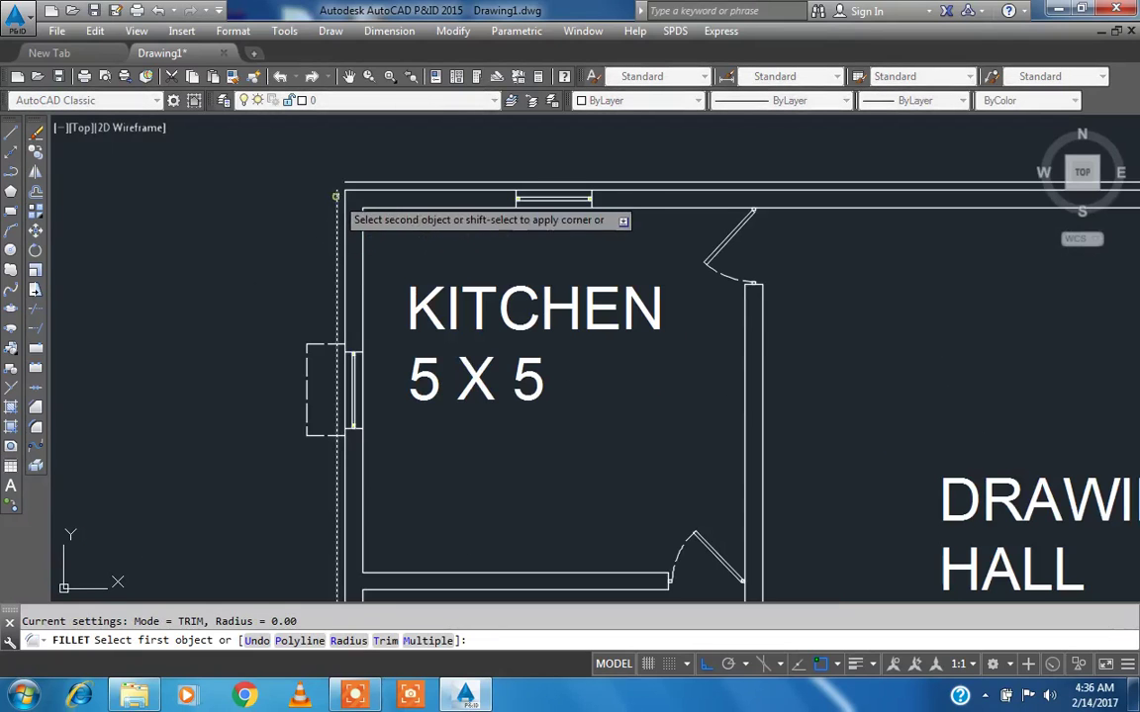
left_click(348, 183)
scroll(284, 234, "down", 4)
key("Return")
scroll(910, 217, "up", 4)
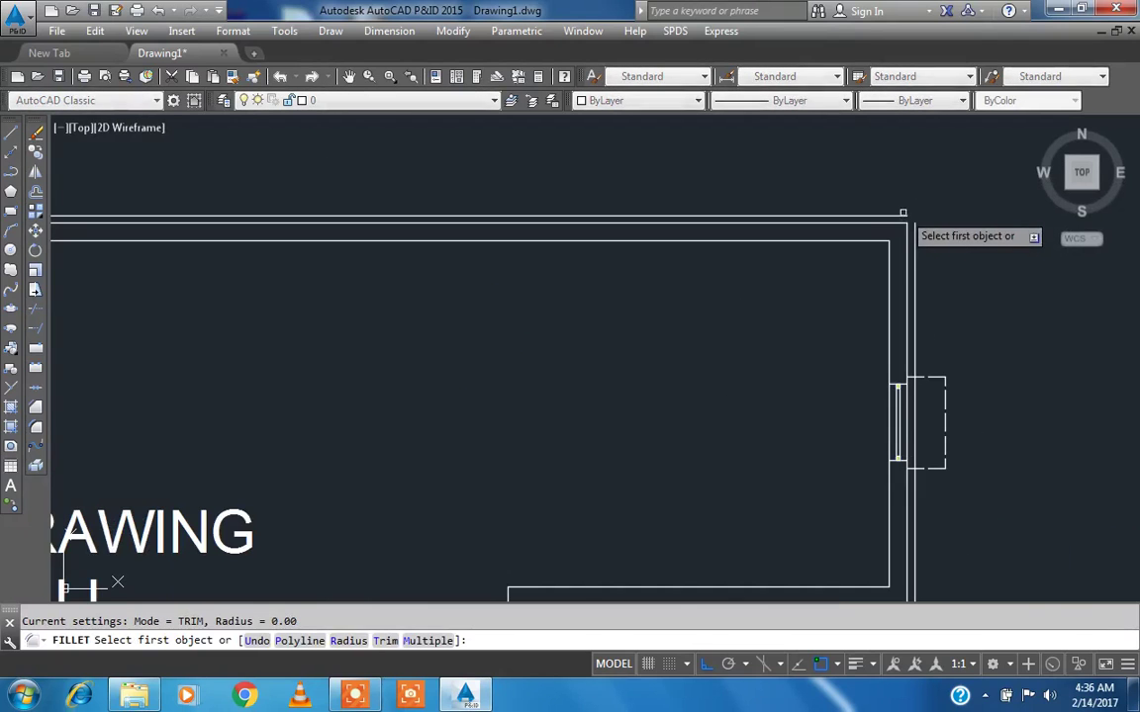
left_click(910, 219)
left_click(916, 234)
scroll(871, 188, "down", 4)
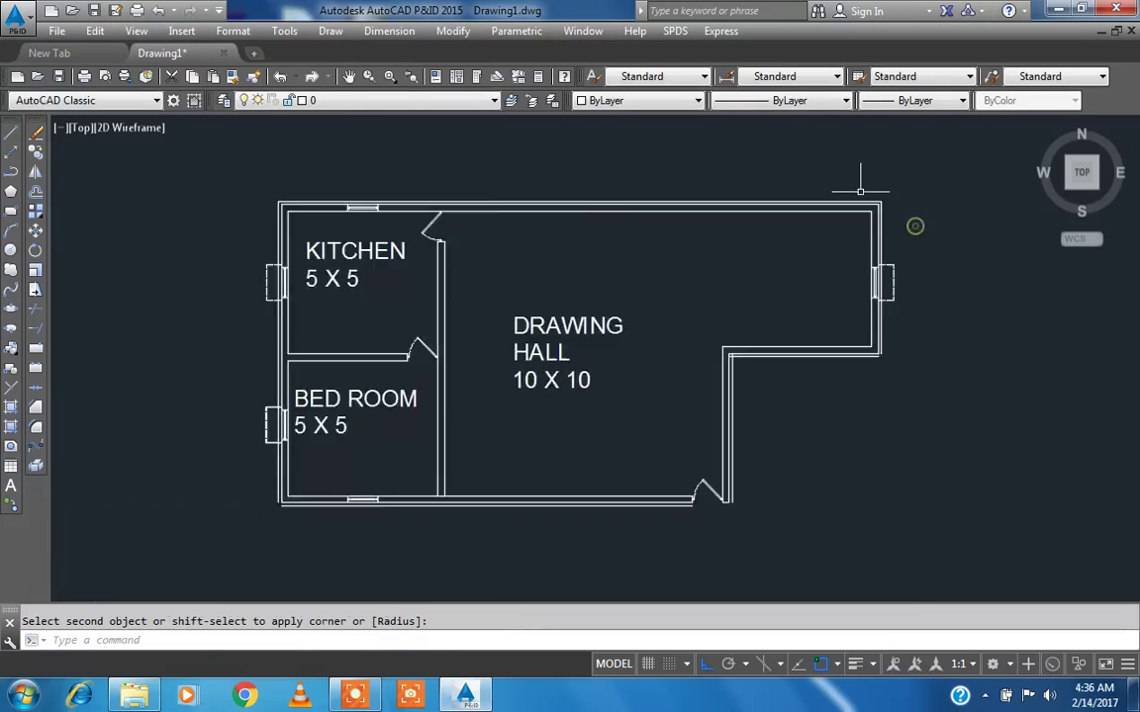
- Fillet the offset lines with radius 0 at the upper right wall's lower corner and the corner beside the entrance door
key("Return")
scroll(874, 321, "up", 4)
left_click(867, 315)
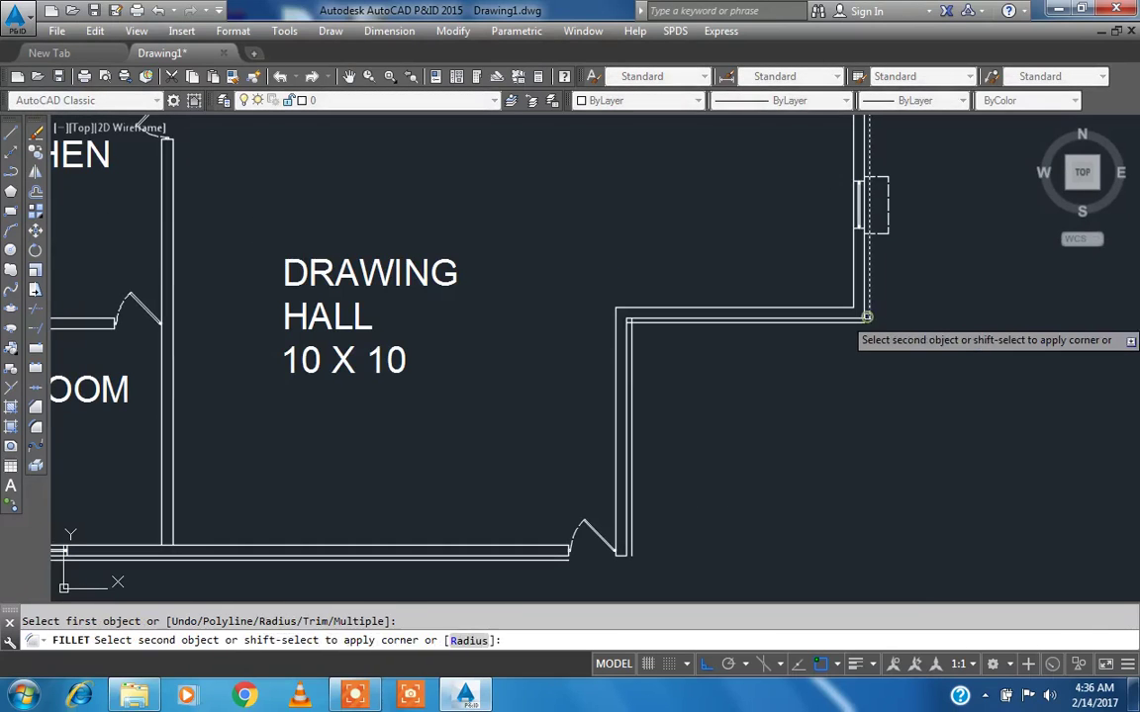
scroll(857, 324, "down", 4)
scroll(682, 537, "up", 4)
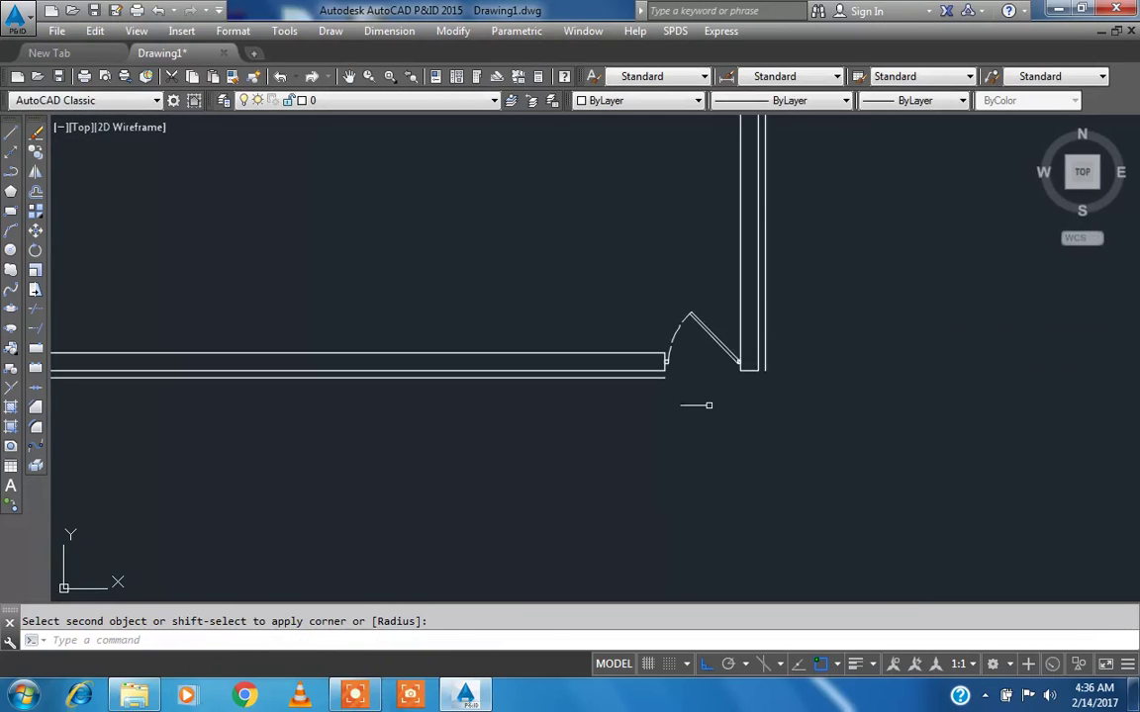
key("Return")
left_click(657, 378)
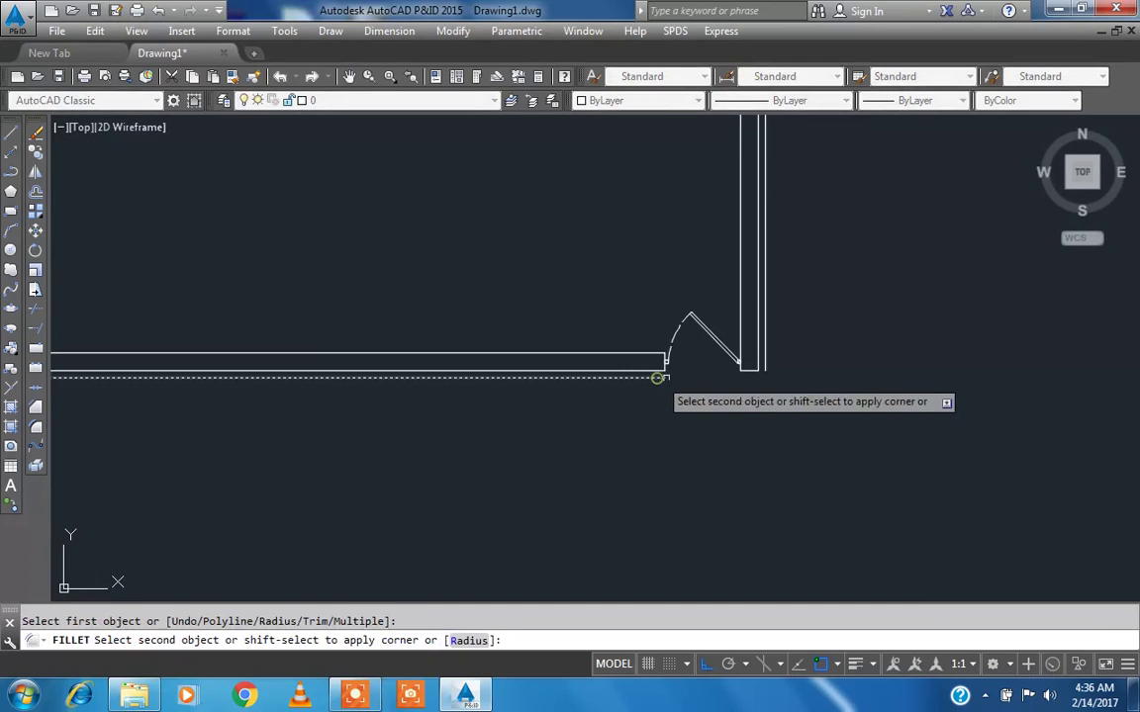
left_click(764, 360)
scroll(834, 382, "down", 2)
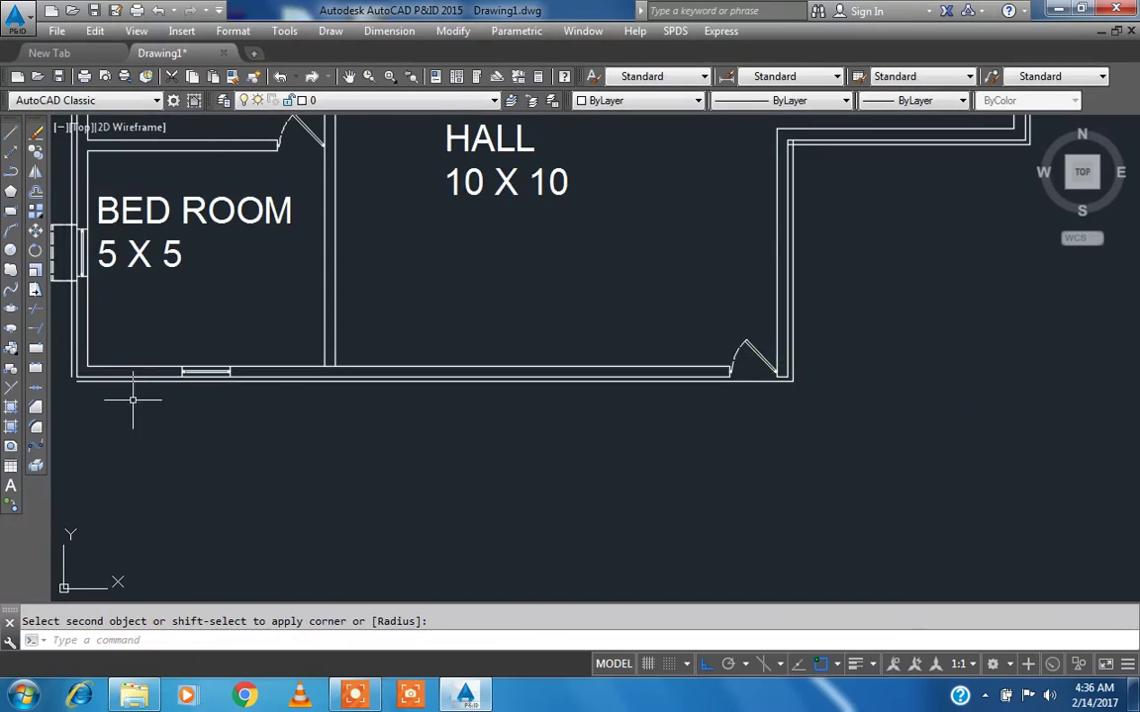
- Fillet the left and bottom offset lines with radius 0 at the corner outside the bedroom
scroll(69, 369, "up", 2)
key("Return")
left_click(79, 393)
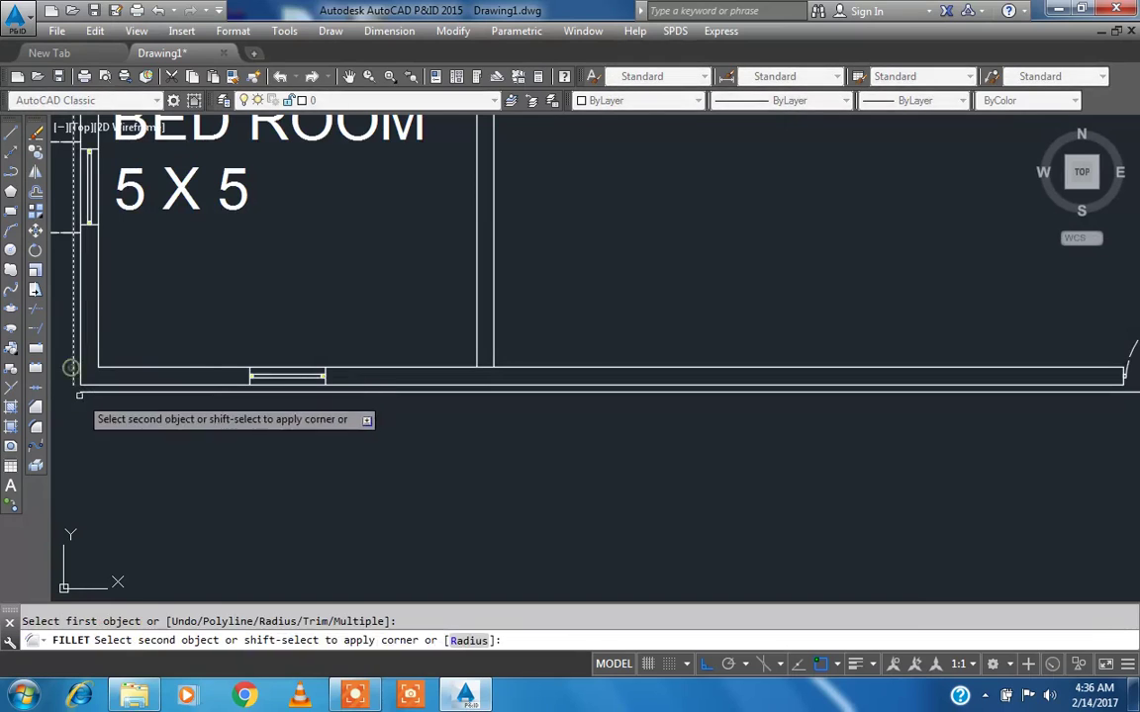
left_click(71, 369)
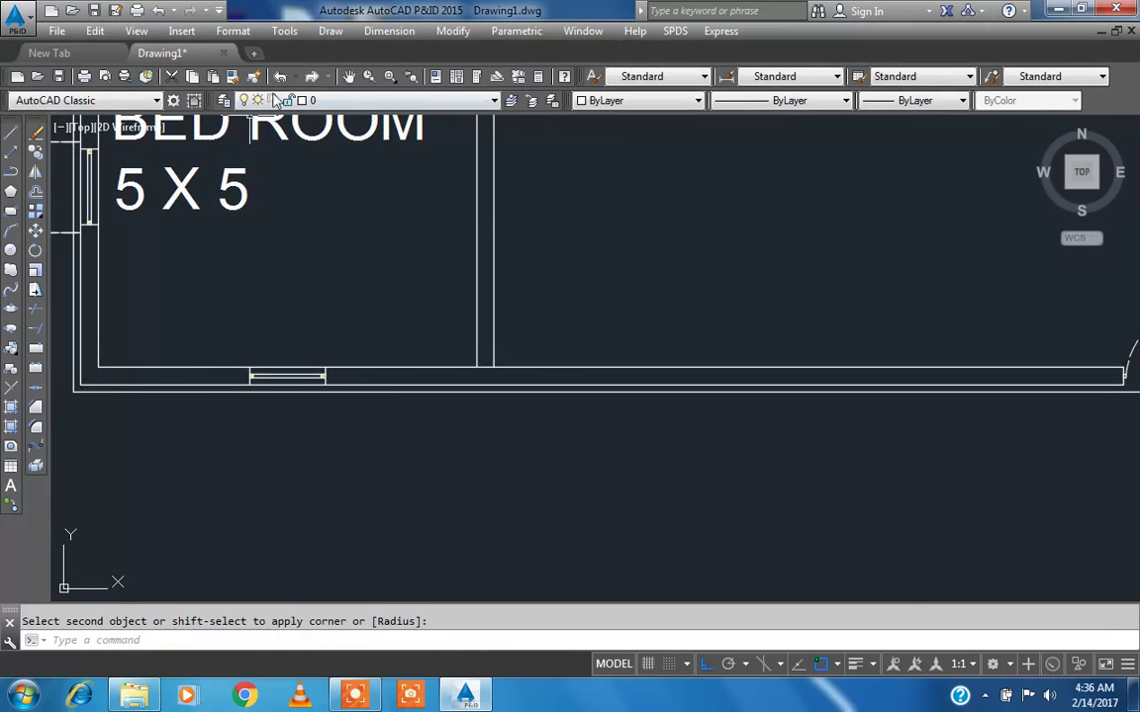
- Match the offset lines around the outer walls to the dashed linetype of the bedroom window's shade outline
left_click(234, 79)
scroll(258, 311, "down", 2)
scroll(128, 270, "up", 3)
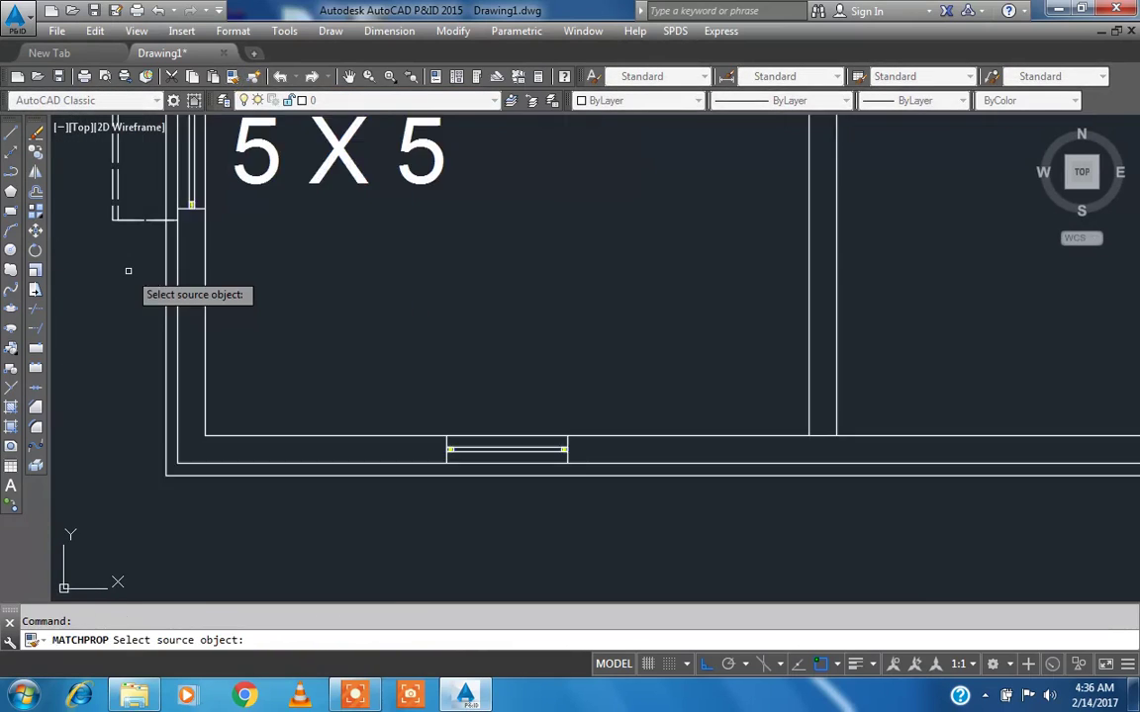
left_click(132, 220)
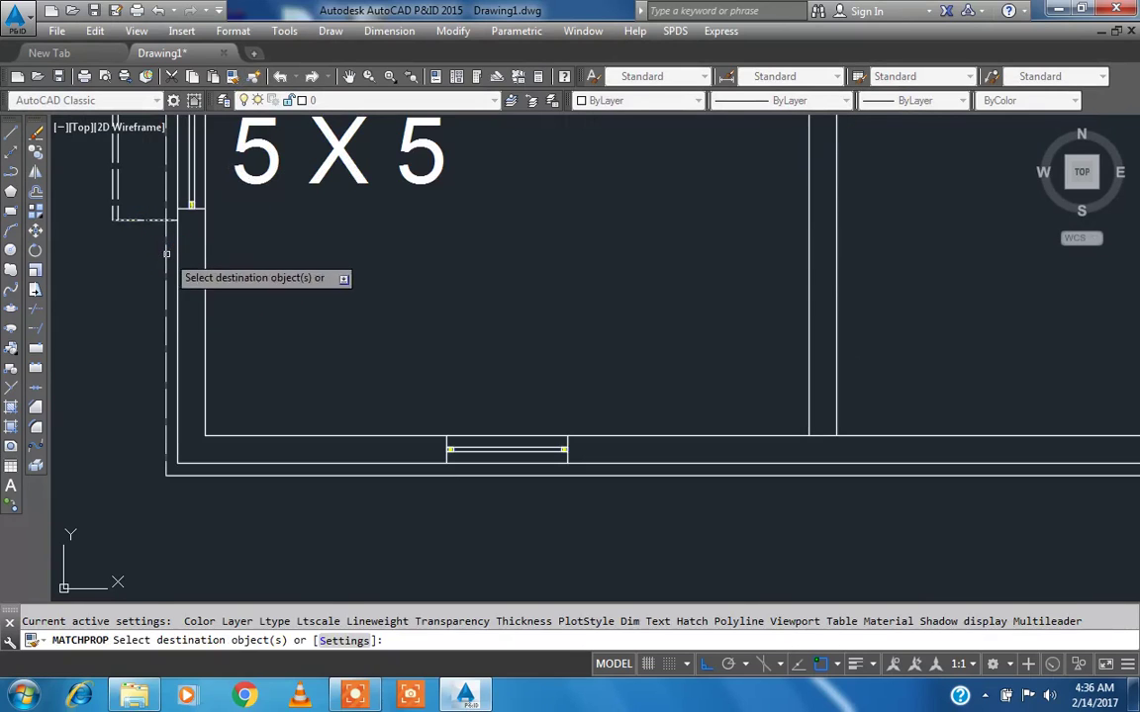
scroll(237, 476, "down", 5)
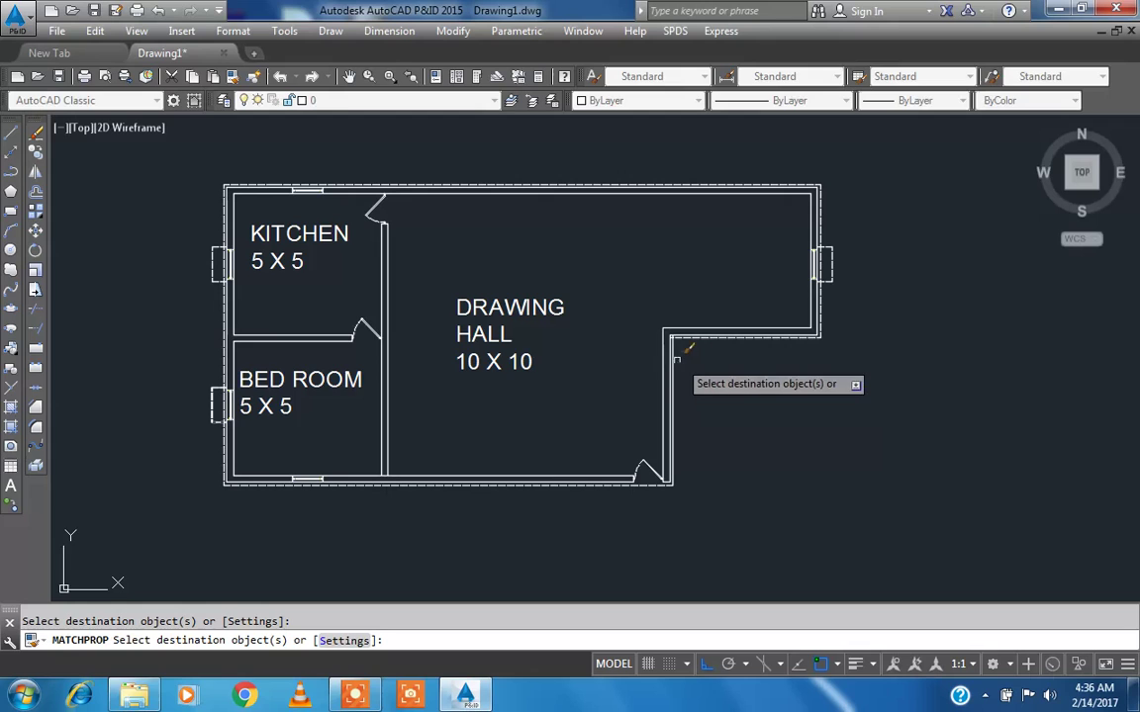
- Delete the extra inner vertical dashed line from the bedroom window's shade outline
key("Escape")
scroll(175, 385, "up", 10)
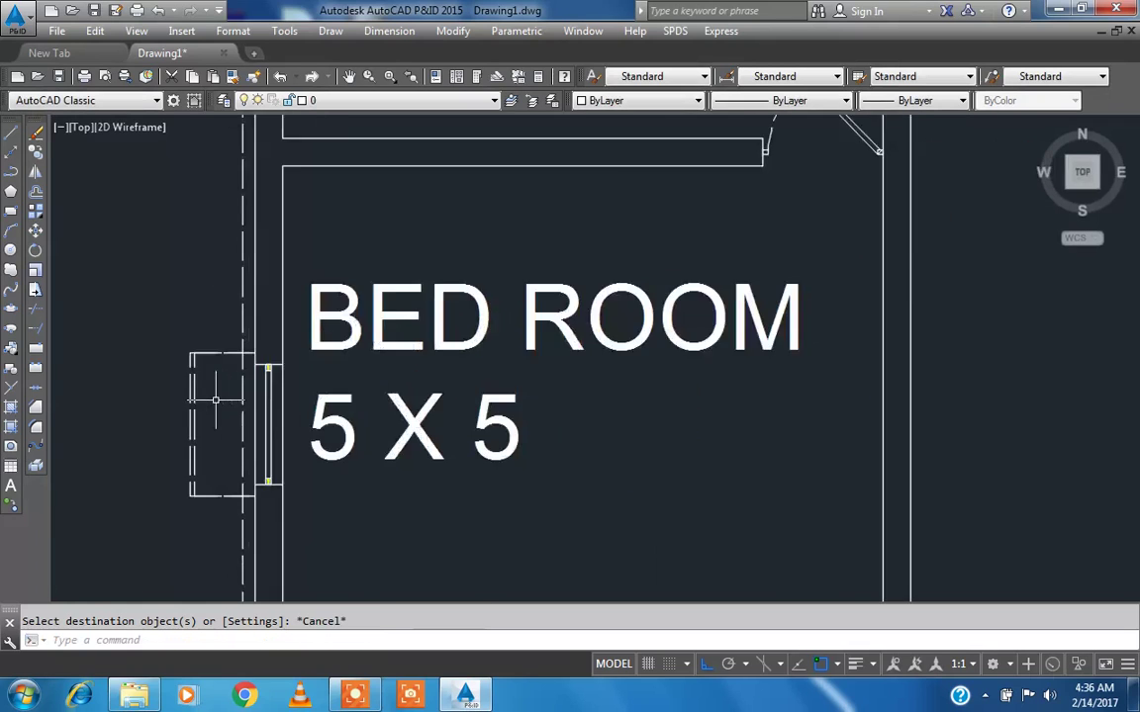
left_click(167, 368)
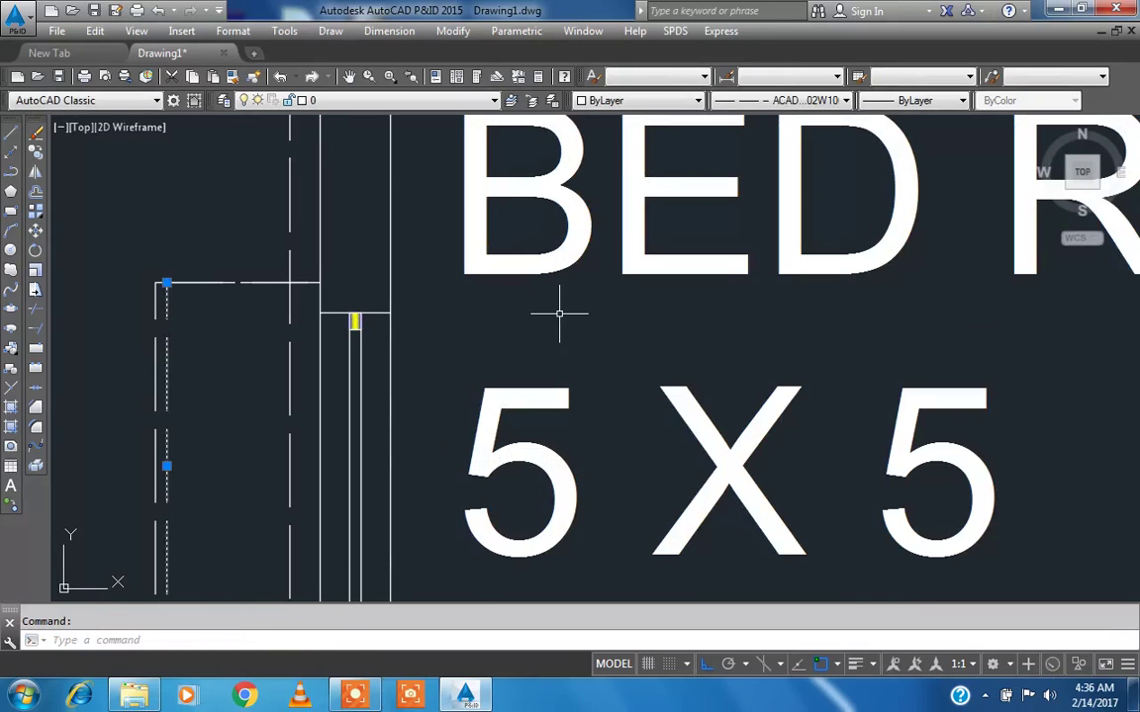
key("Delete")
key("Escape")
scroll(542, 316, "down", 10)
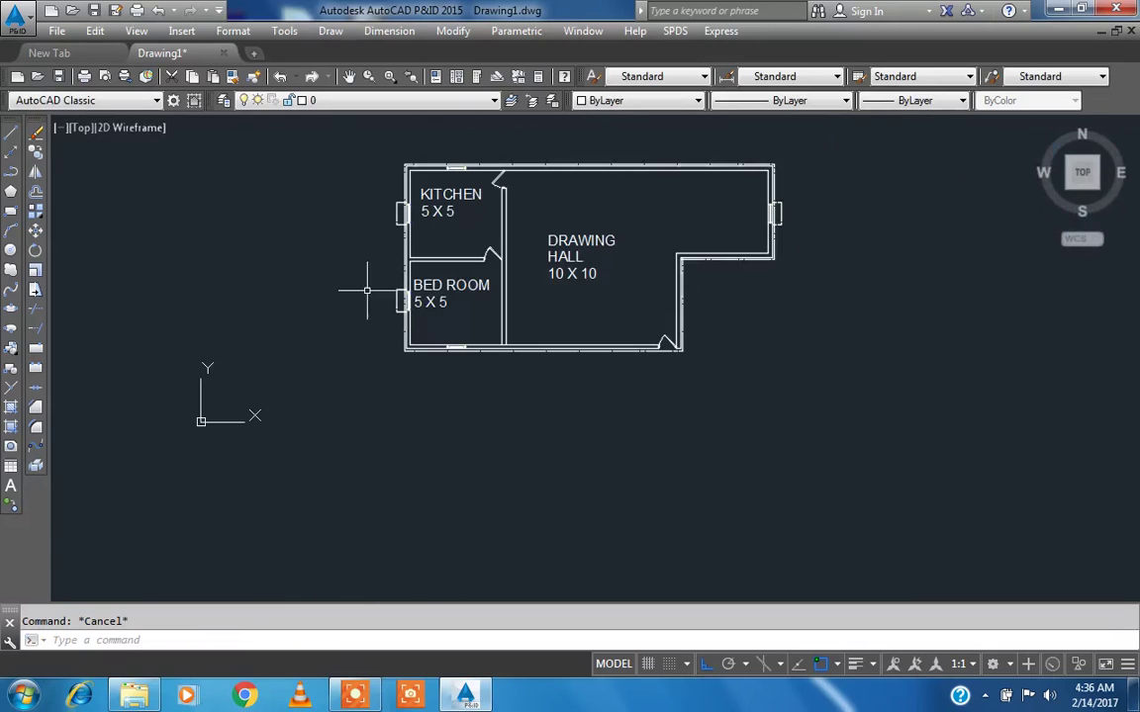
scroll(450, 299, "up", 2)
middle_click(453, 300)
middle_click(453, 300)
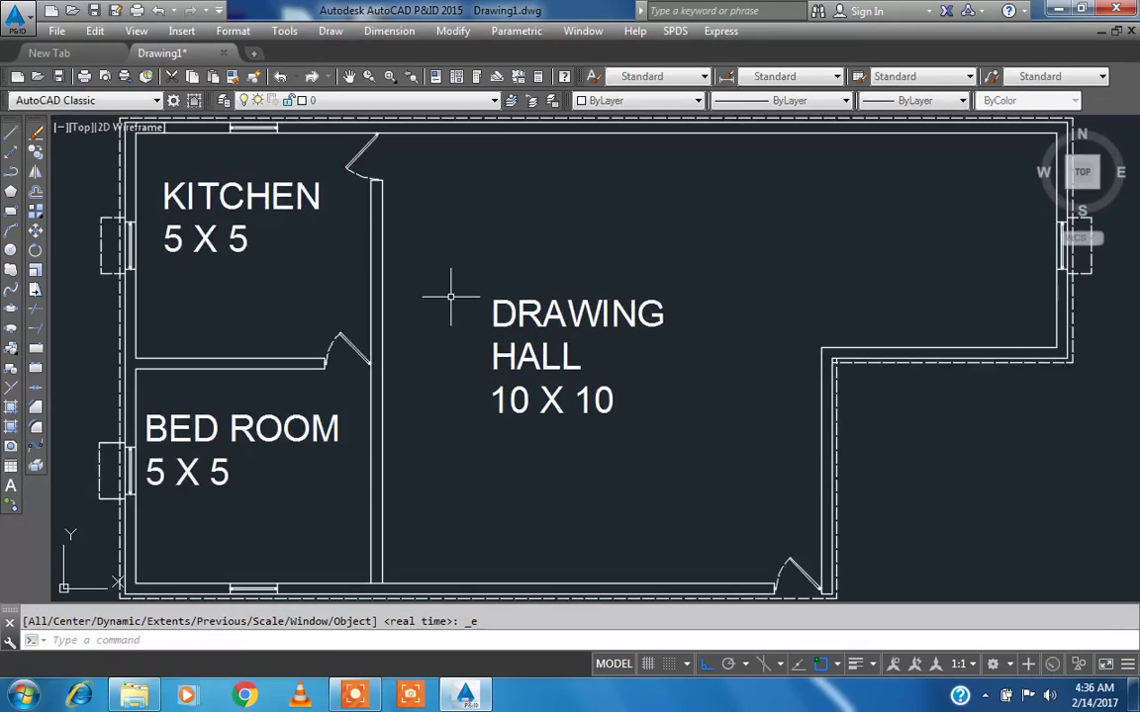
scroll(451, 301, "down", 3)
middle_click_drag(420, 240, 423, 262)
key("Escape")
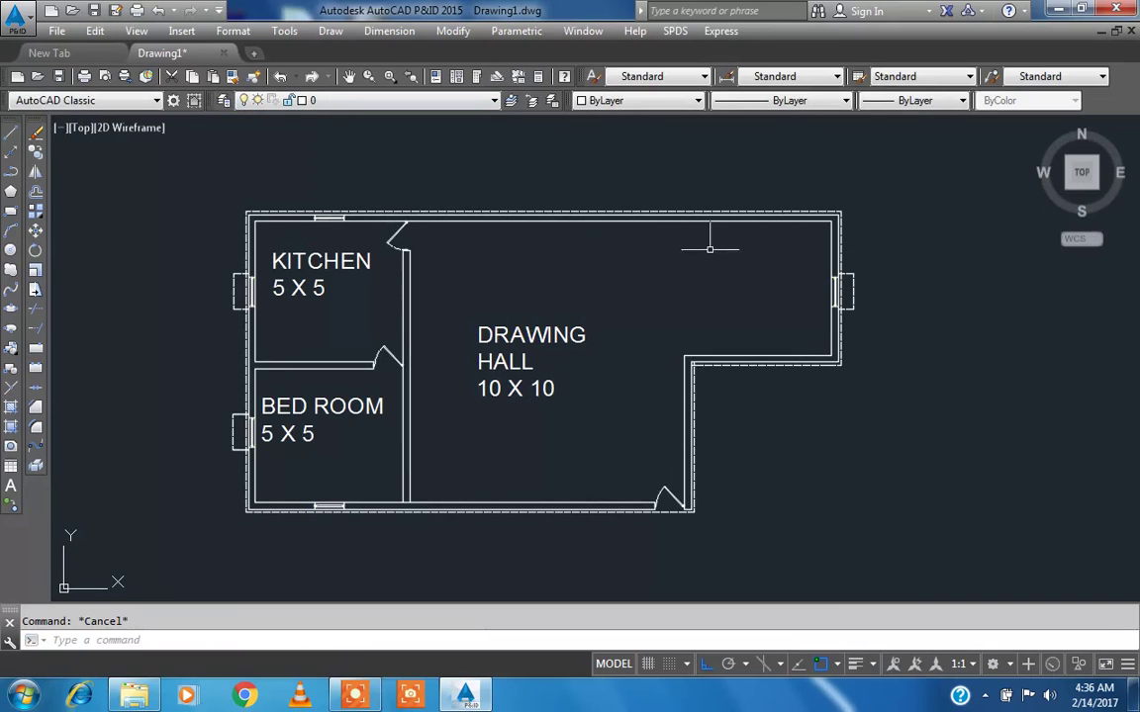
left_click(283, 31)
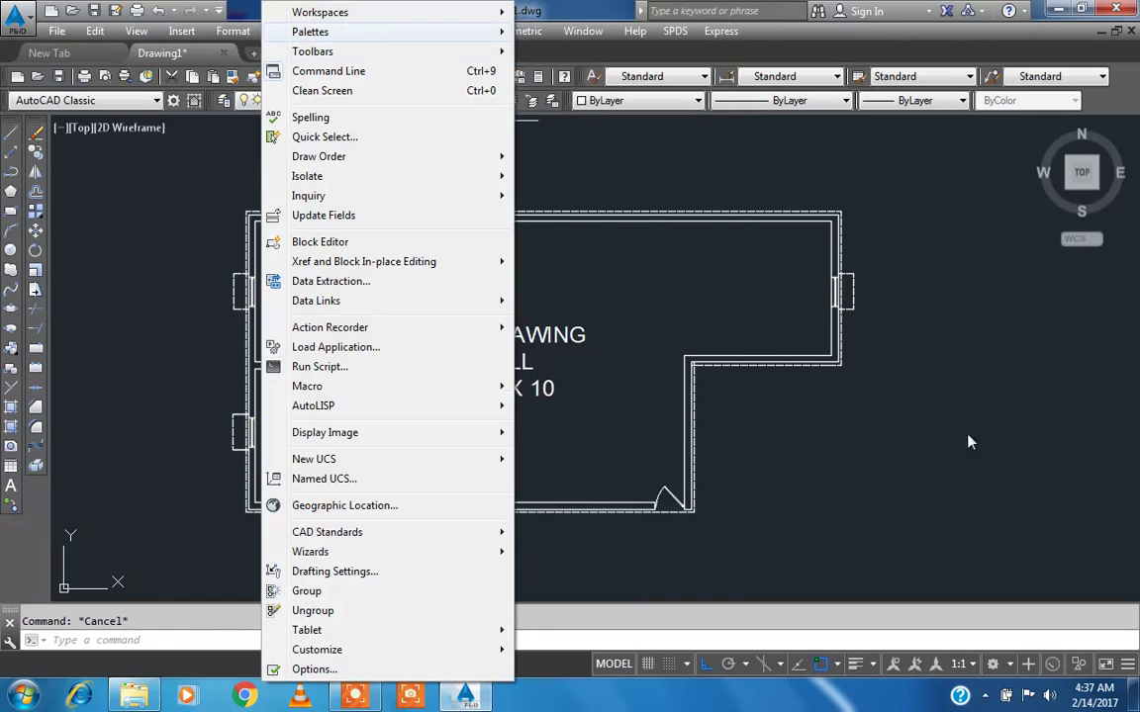
left_click(915, 361)
key("Escape")
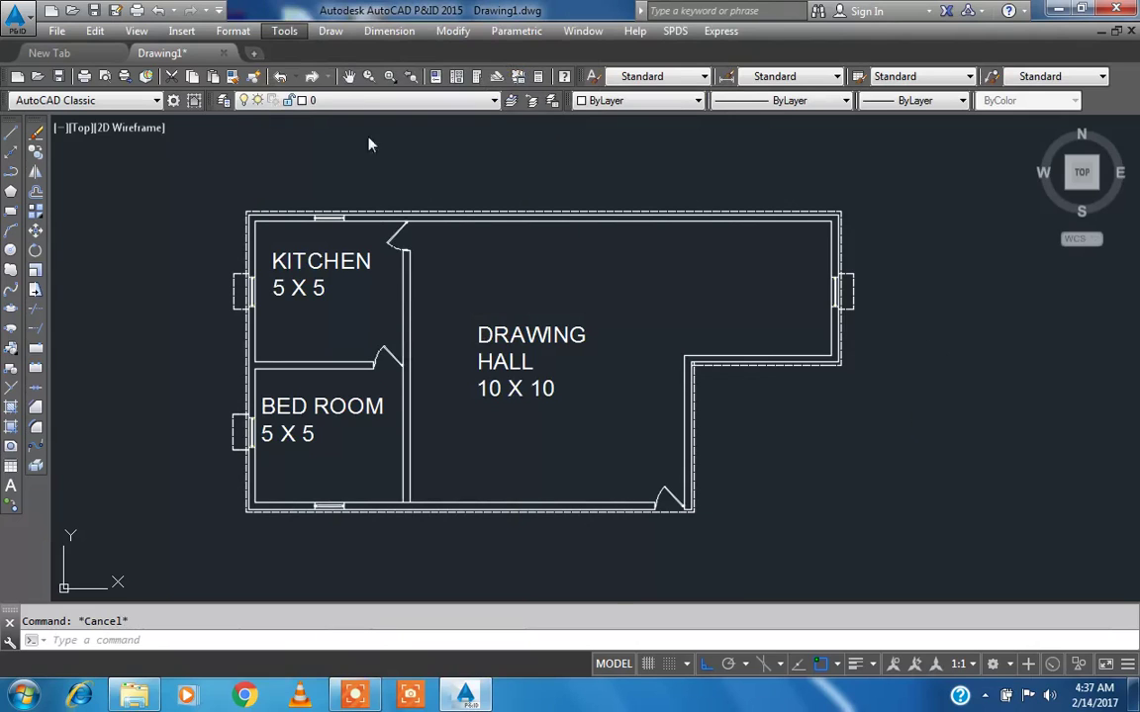
- Create three new layers named WALL, WINDOW and DOOR
left_click(225, 102)
left_click(691, 58)
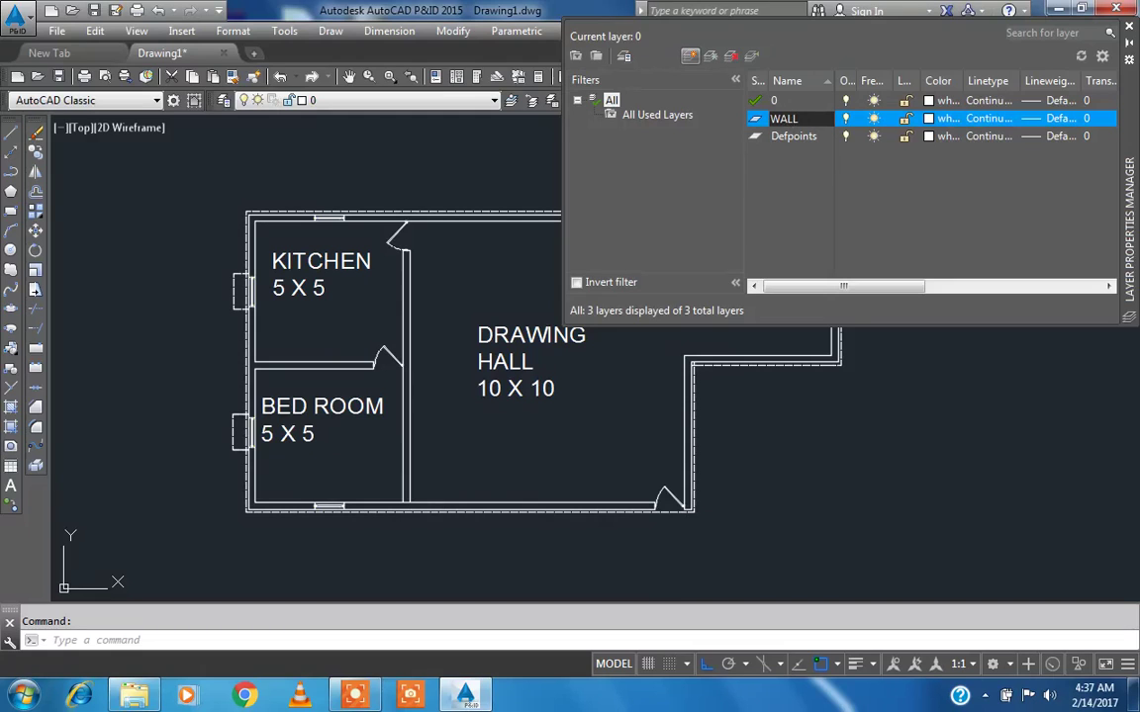
left_click(690, 58)
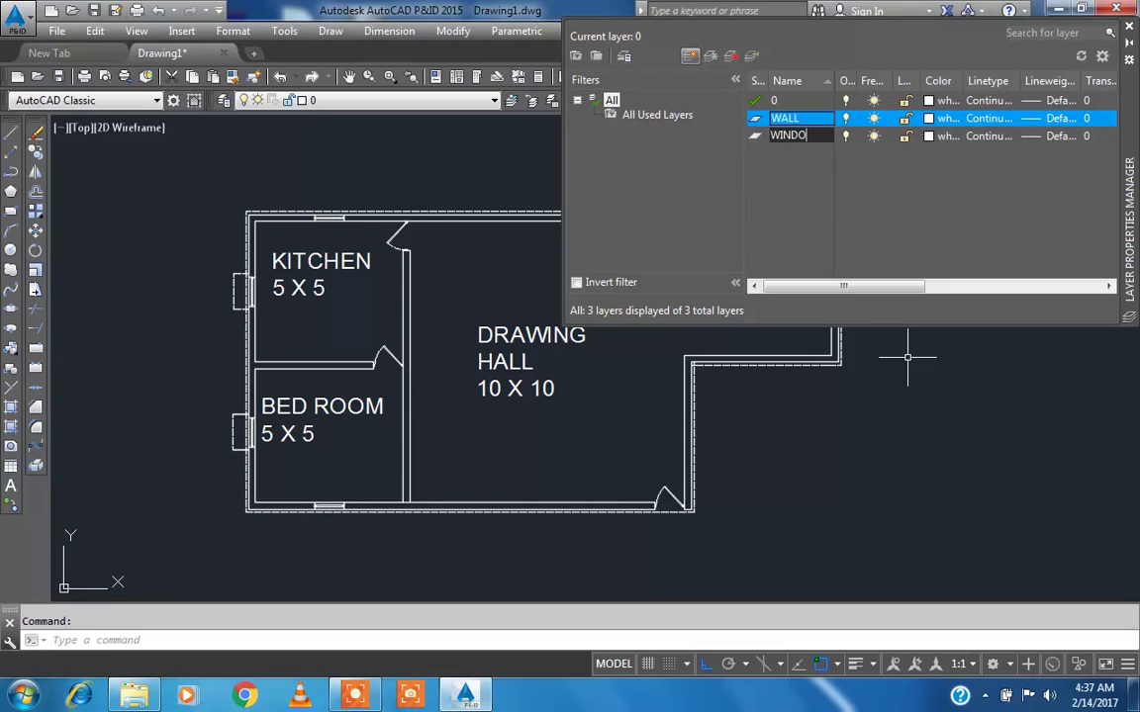
left_click(691, 57)
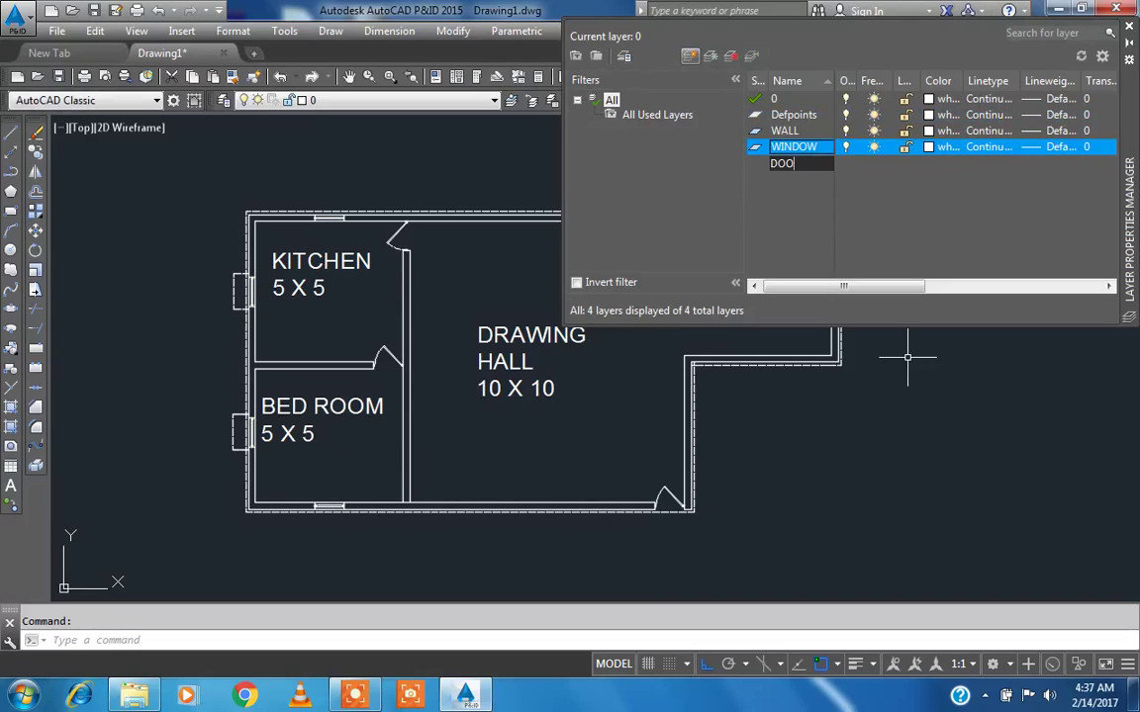
- Add two further layers named PROJECTION and CHAJJAS
left_click(690, 56)
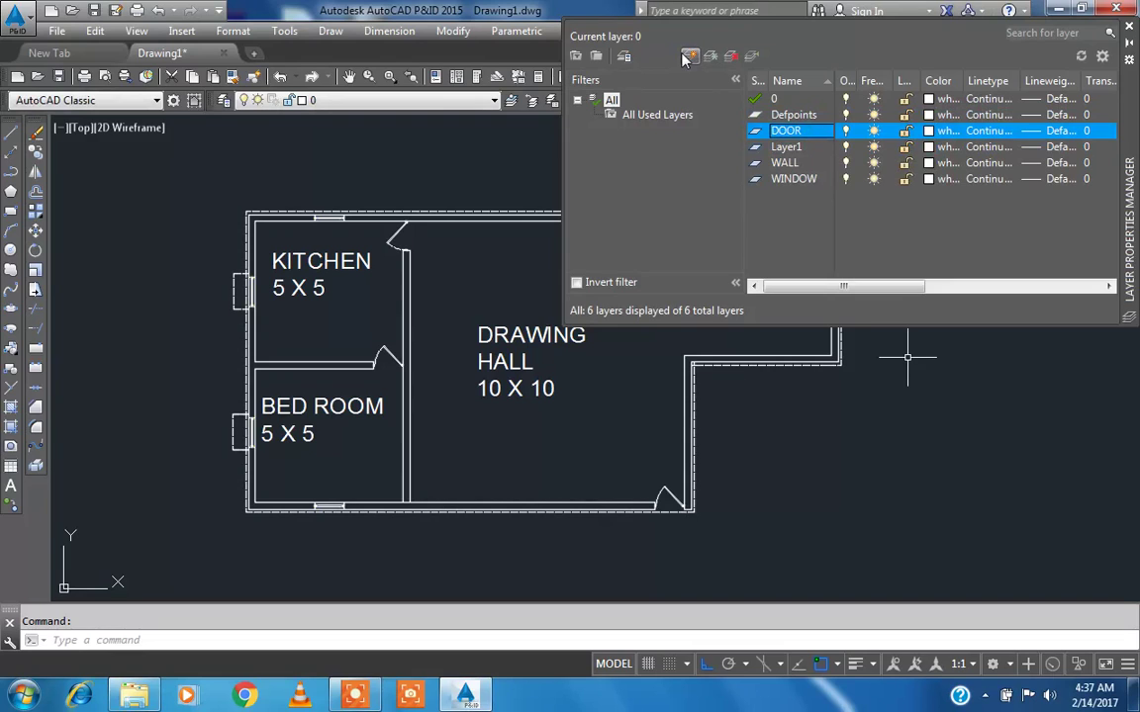
left_click(690, 56)
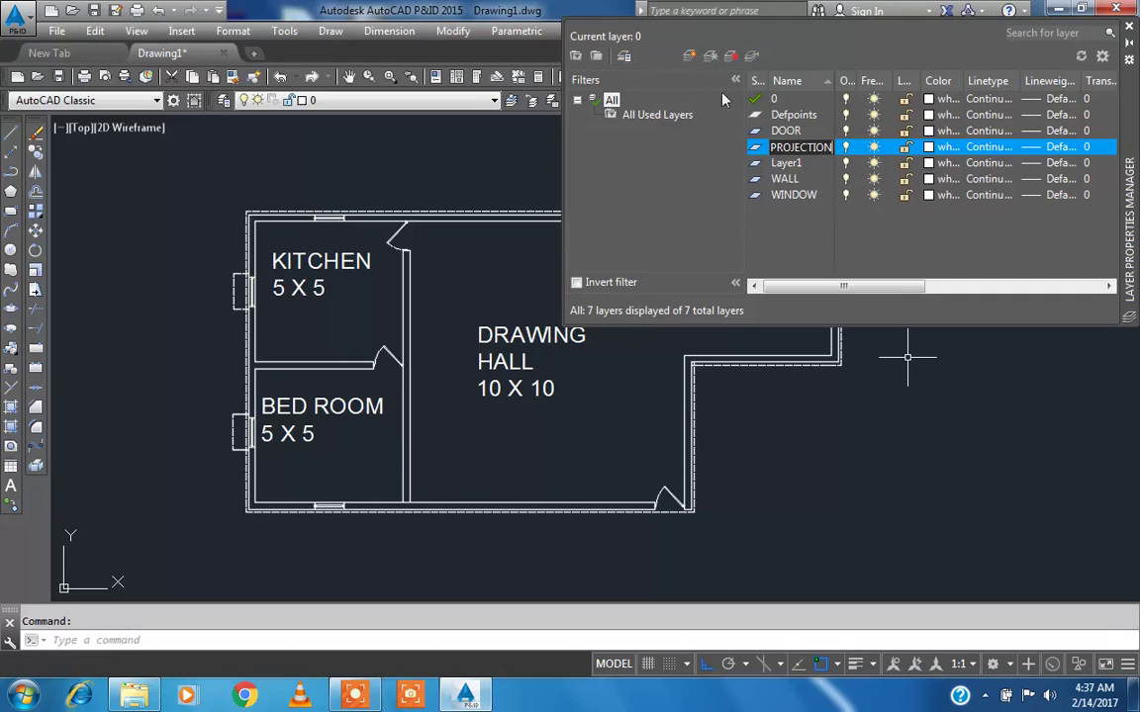
left_click(692, 58)
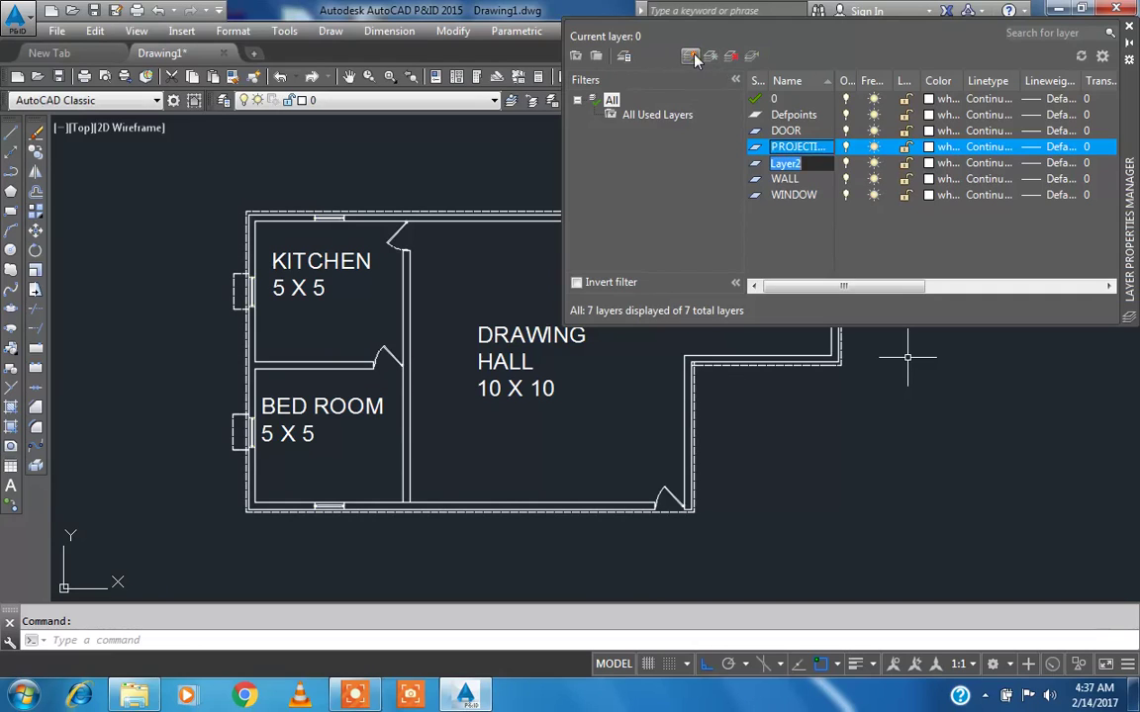
type("CHAJJAS")
- Set the Defpoints layer's color to index 80 and open the color selection for the DOOR layer
left_click(928, 131)
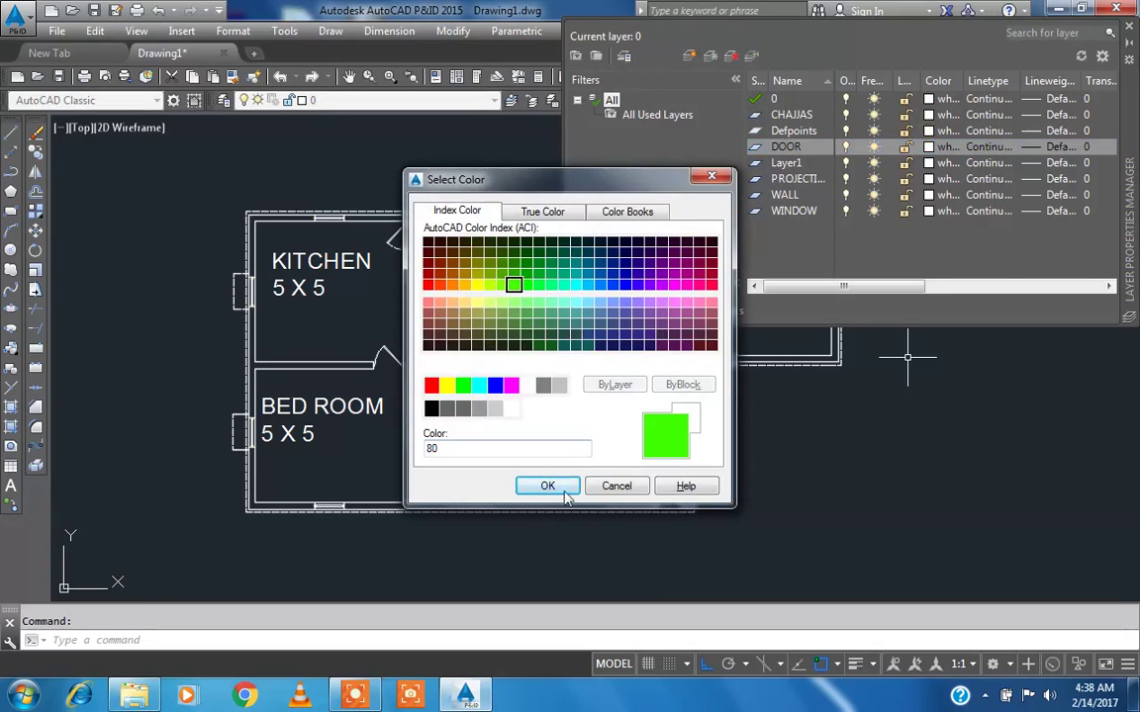
left_click(547, 485)
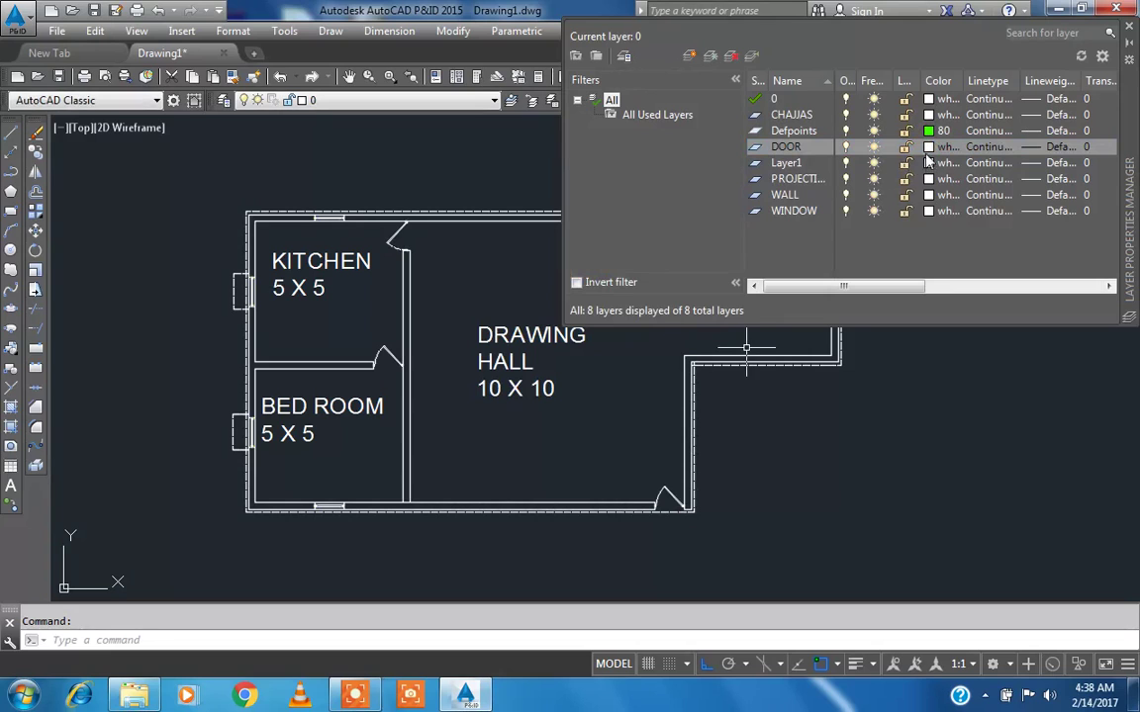
left_click(930, 146)
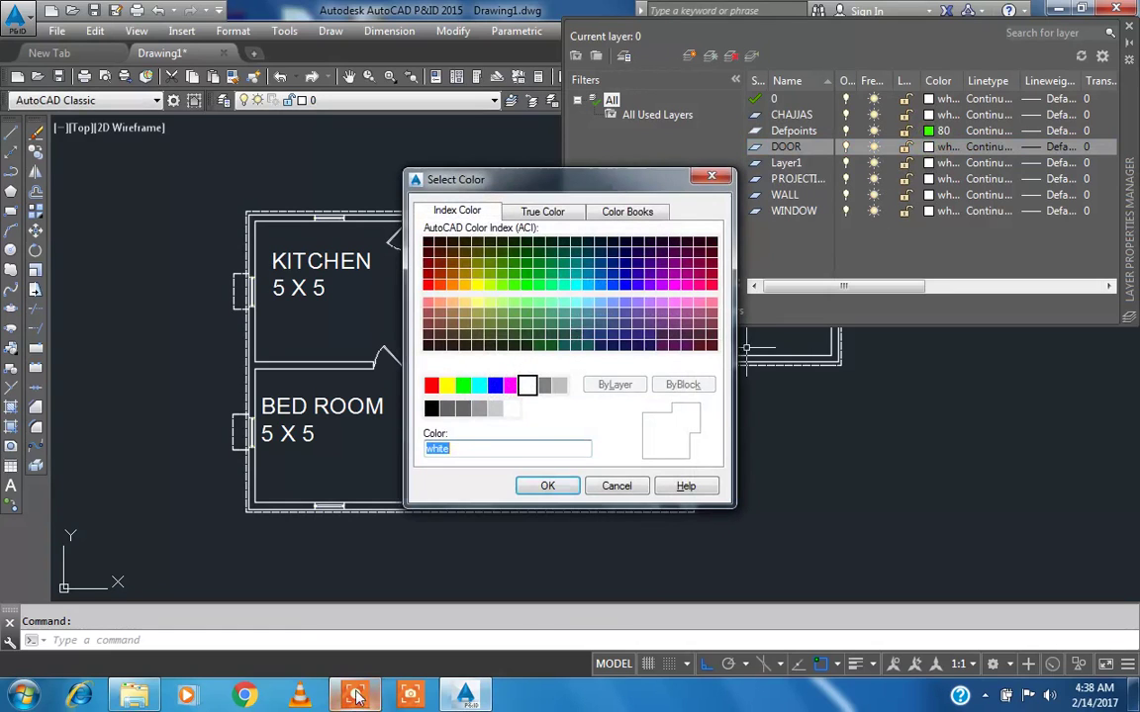
left_click(356, 697)
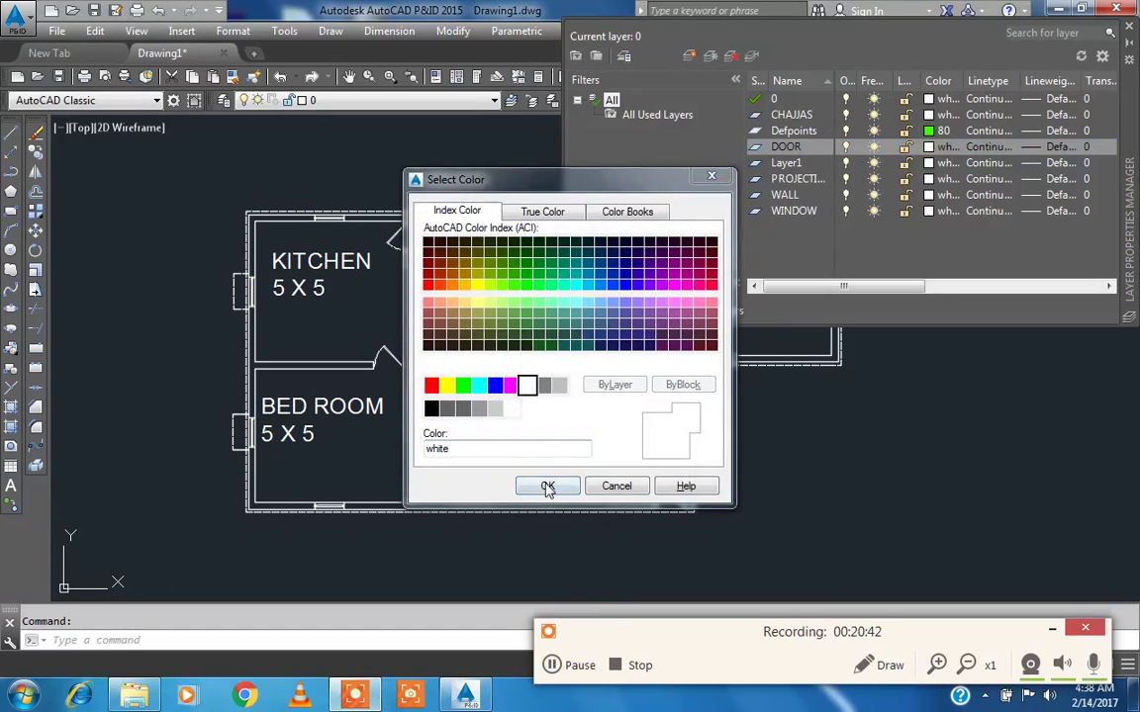
- Set the DOOR layer's colour to index 120 and the CHAJJAS layer's colour to index 220
left_click(547, 486)
left_click(928, 147)
left_click(566, 286)
left_click(547, 485)
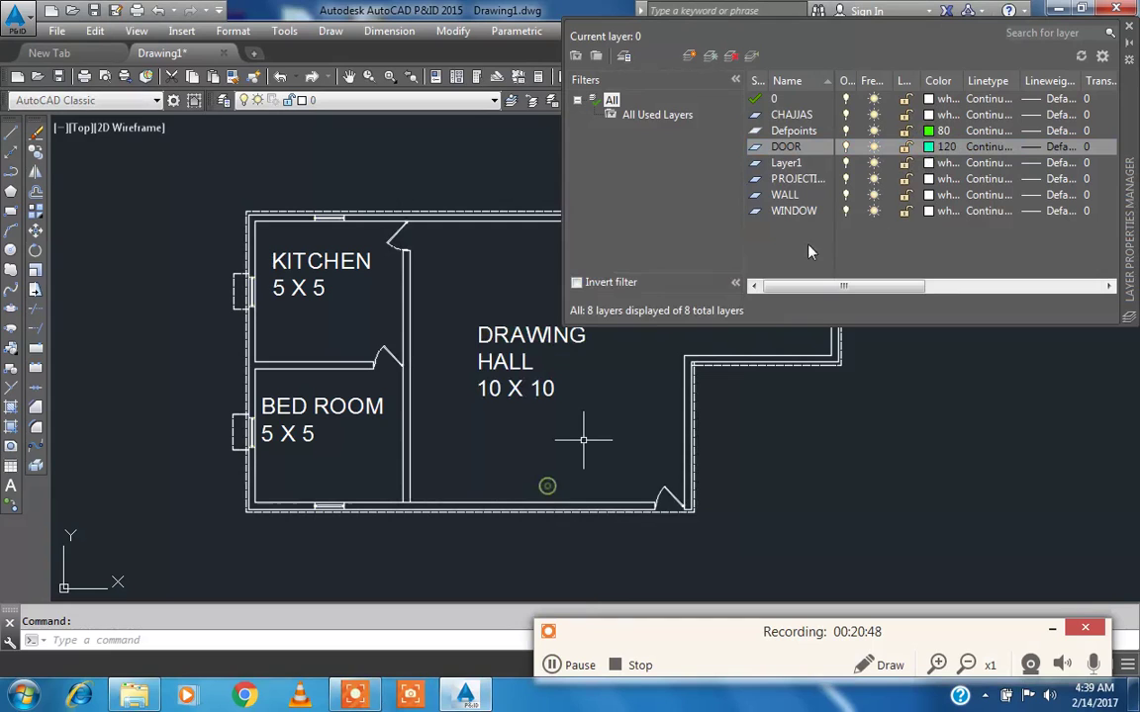
left_click(928, 115)
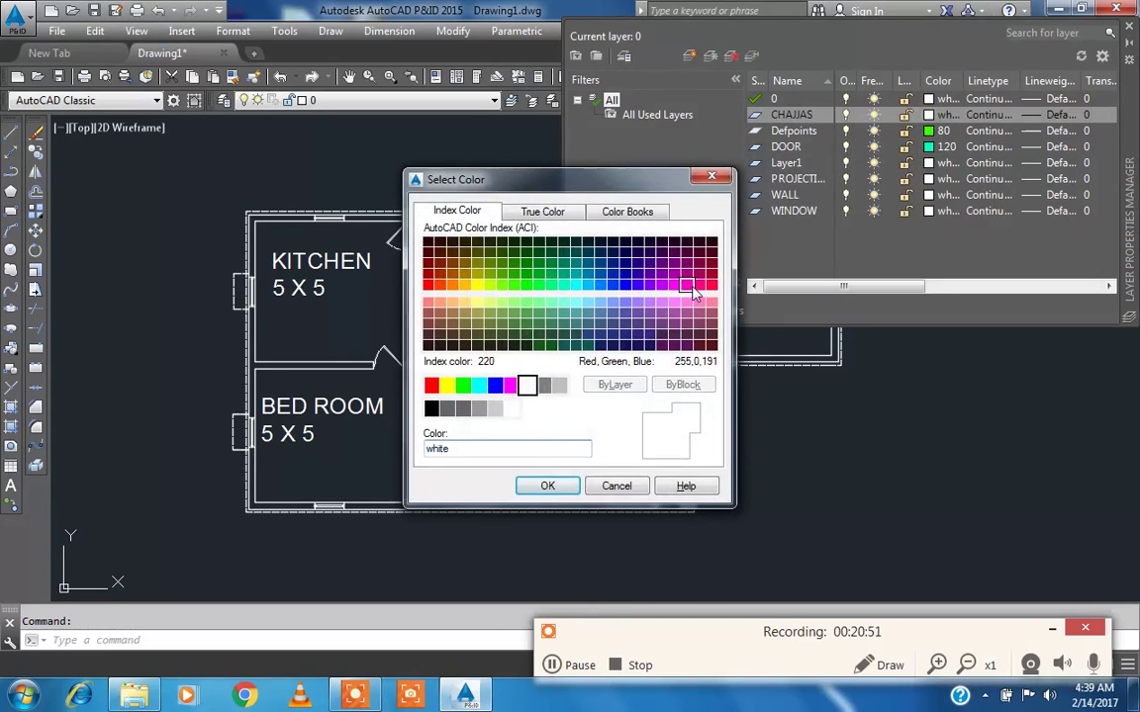
left_click(569, 485)
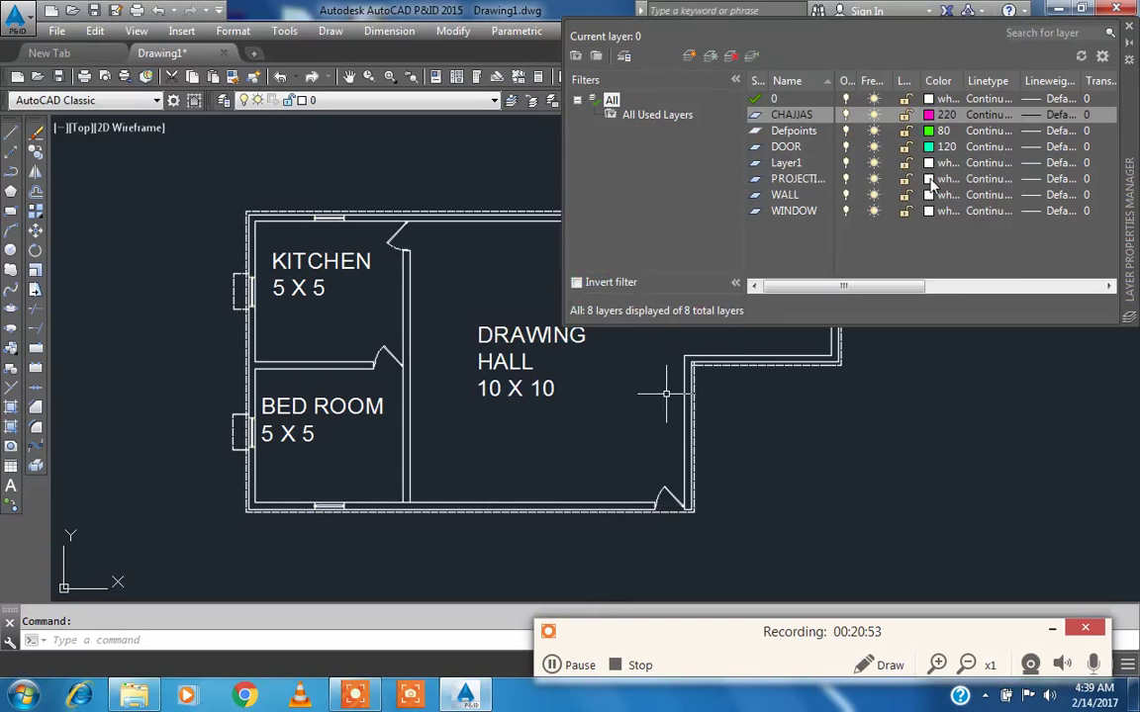
- Set the PROJECTION layer's colour to index 40 and the WALL layer's colour to index 20
left_click(929, 180)
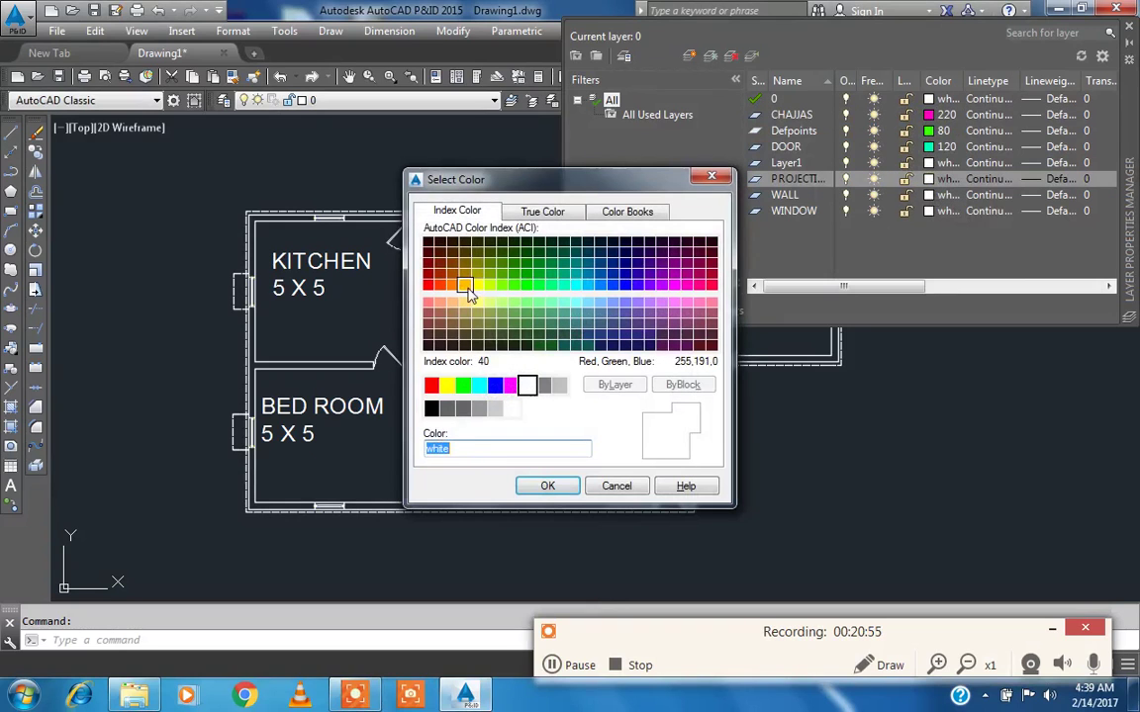
left_click(465, 286)
left_click(540, 486)
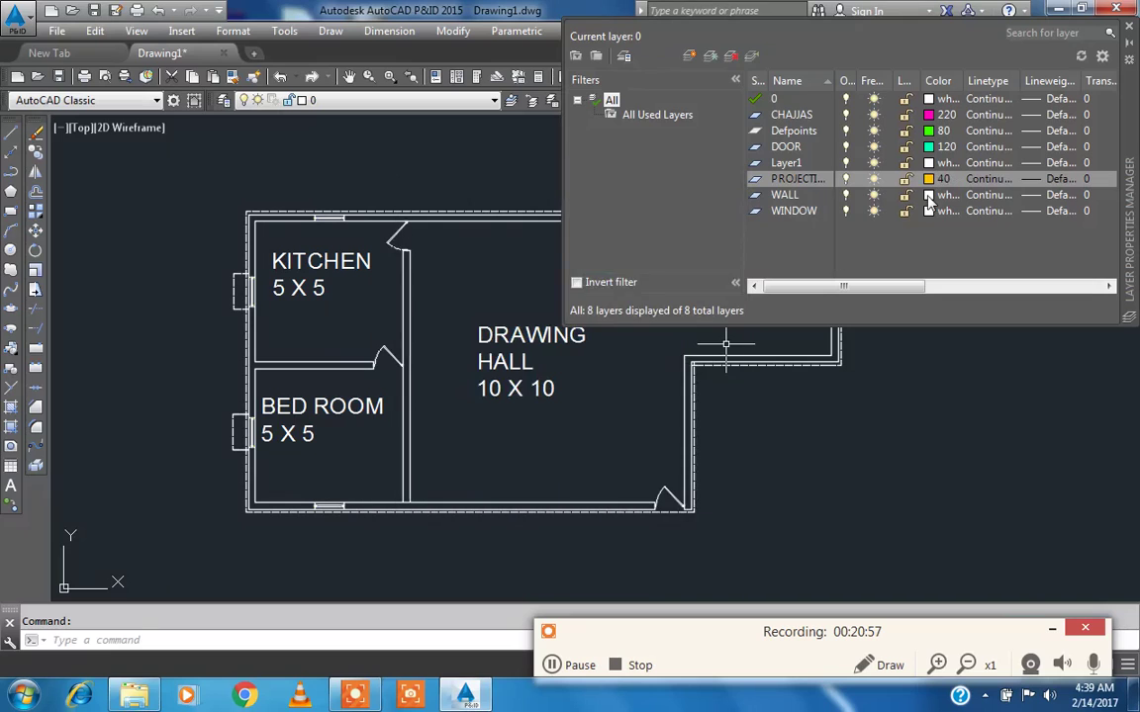
left_click(929, 196)
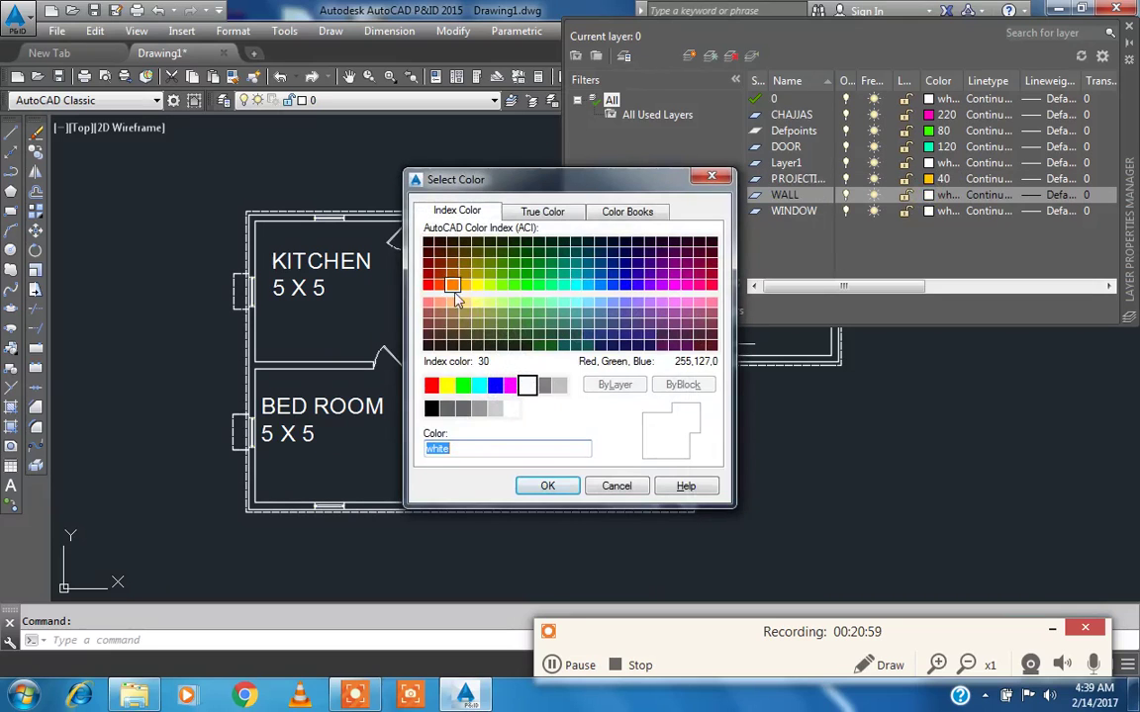
left_click(547, 486)
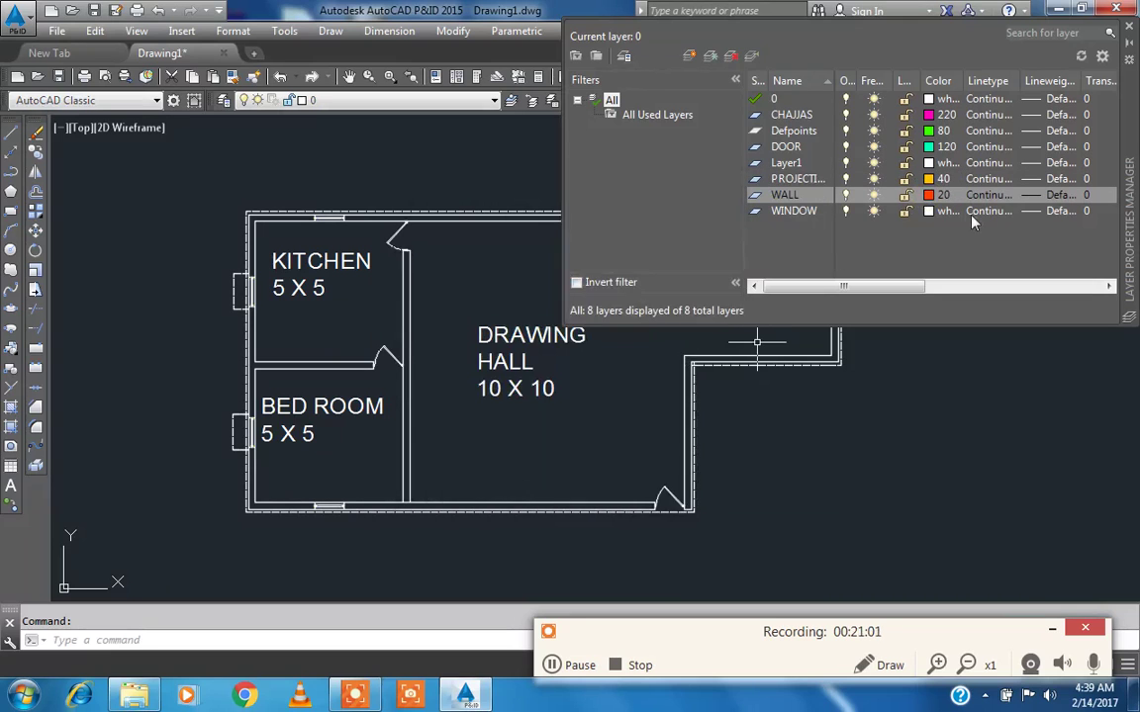
- Set the WINDOW layer's colour to index 152 and close the layer manager
left_click(930, 212)
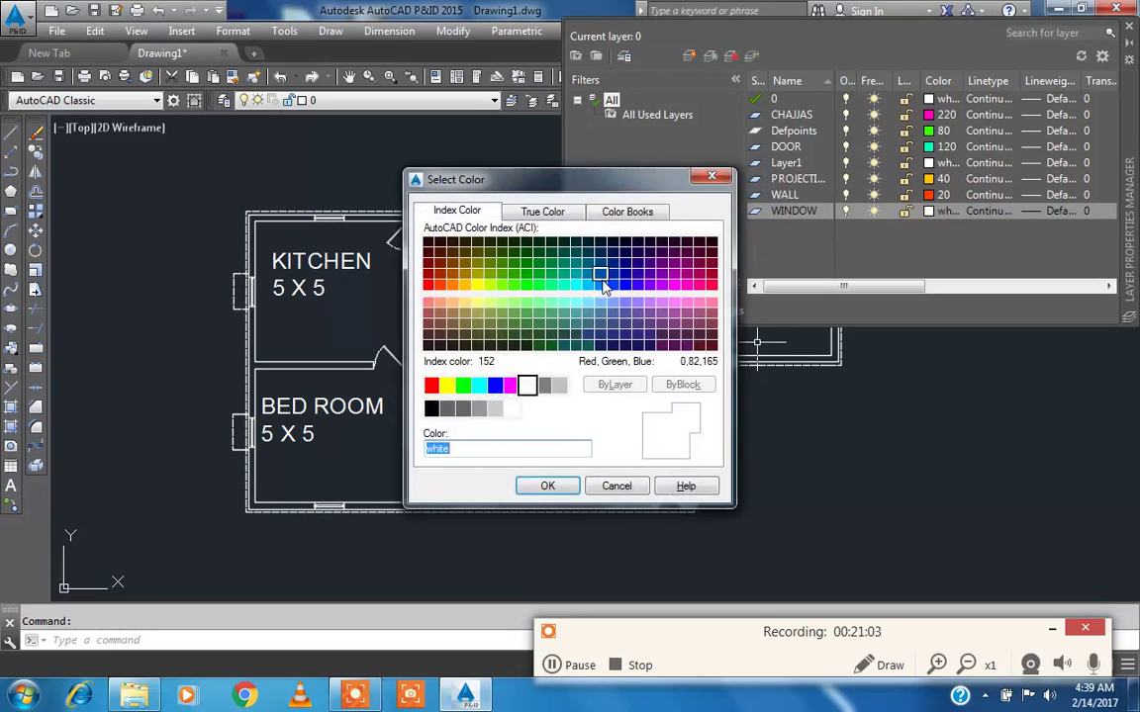
left_click(600, 277)
left_click(549, 486)
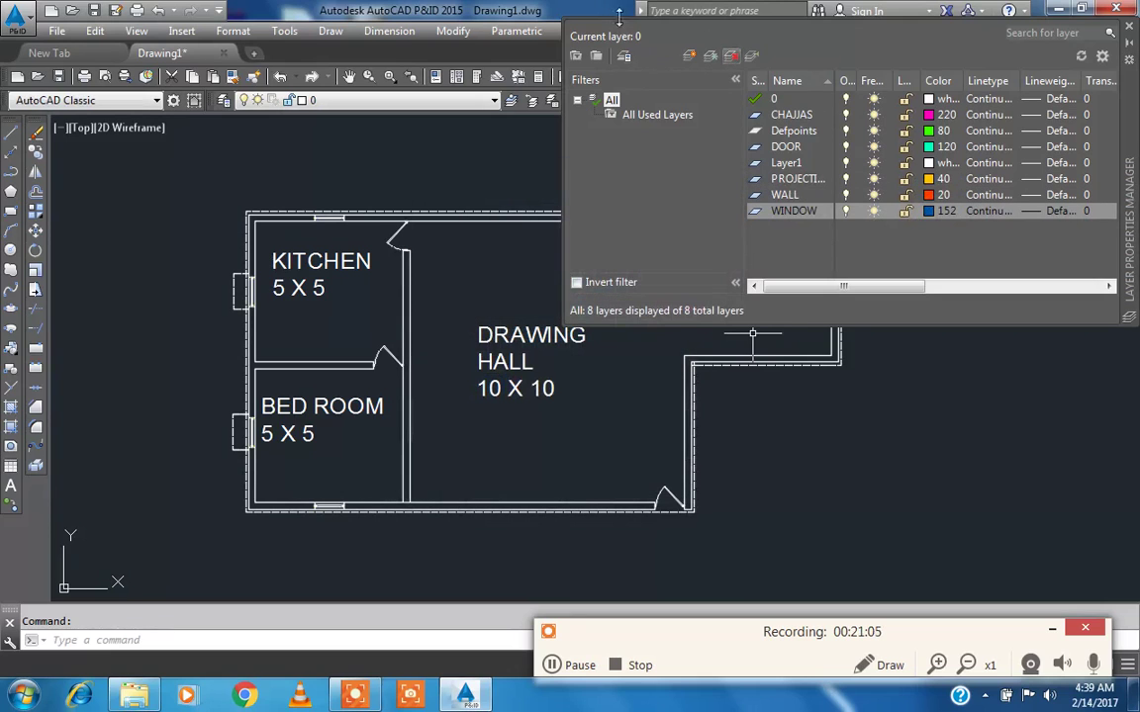
left_click(1130, 33)
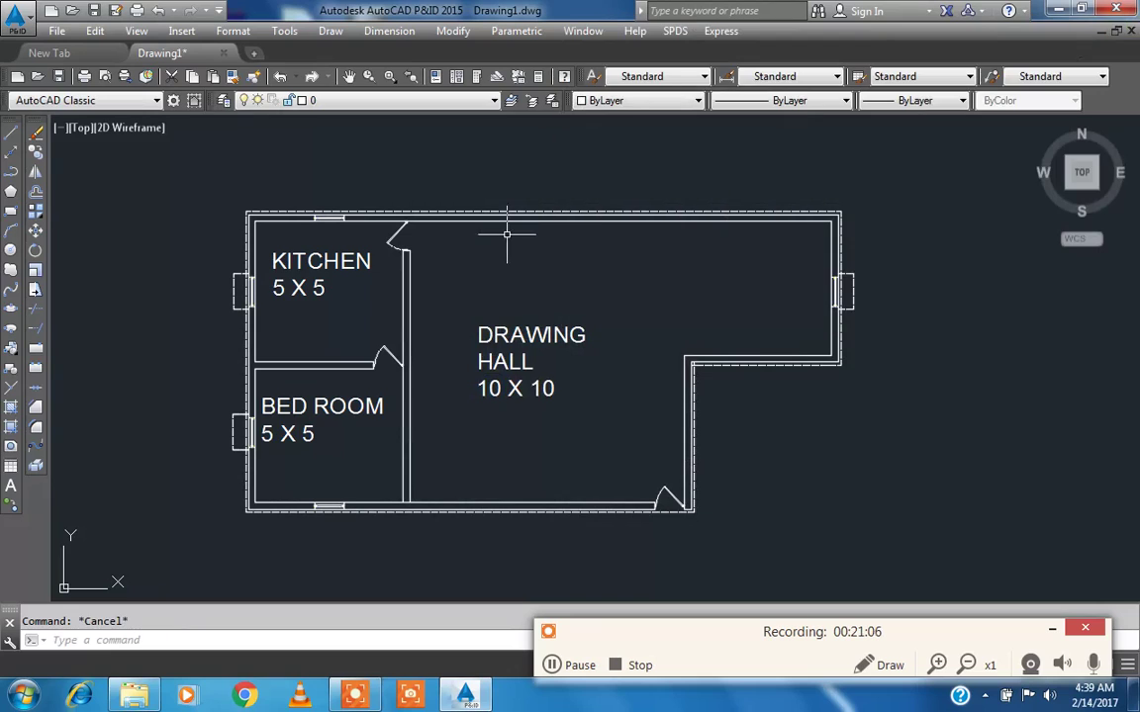
- Assign the two lines of the plan's top exterior wall to the WALL layer
scroll(470, 211, "up", 4)
left_click(490, 269)
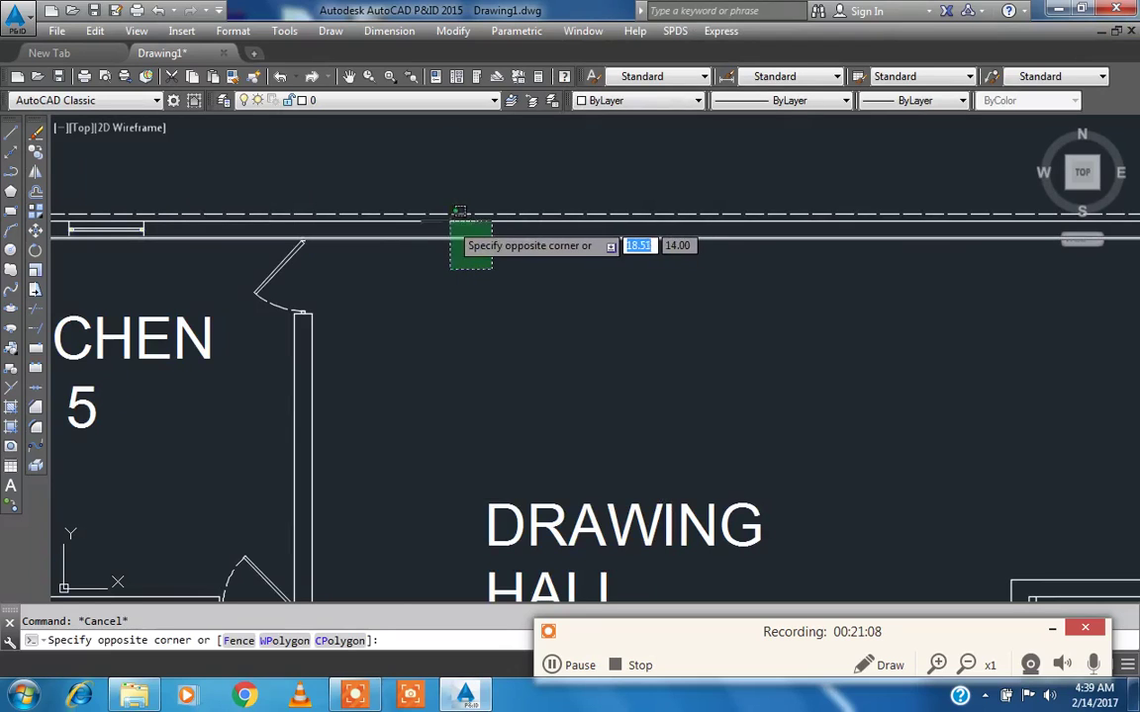
left_click(450, 214)
left_click(416, 102)
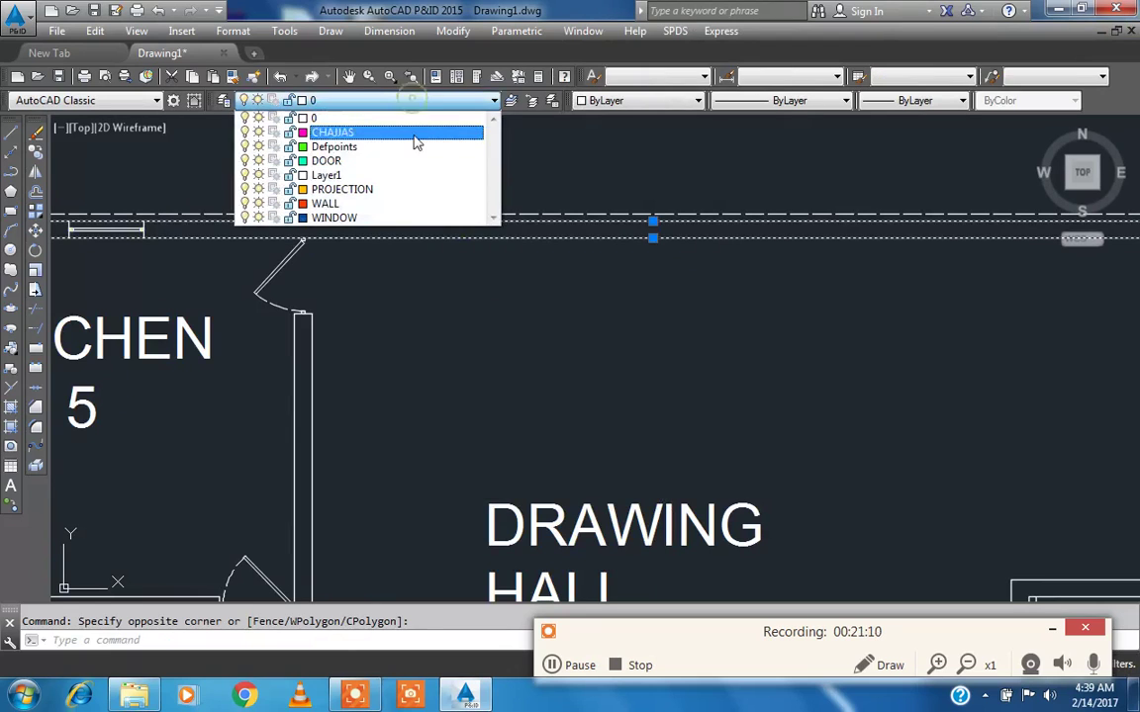
left_click(390, 201)
key("Escape")
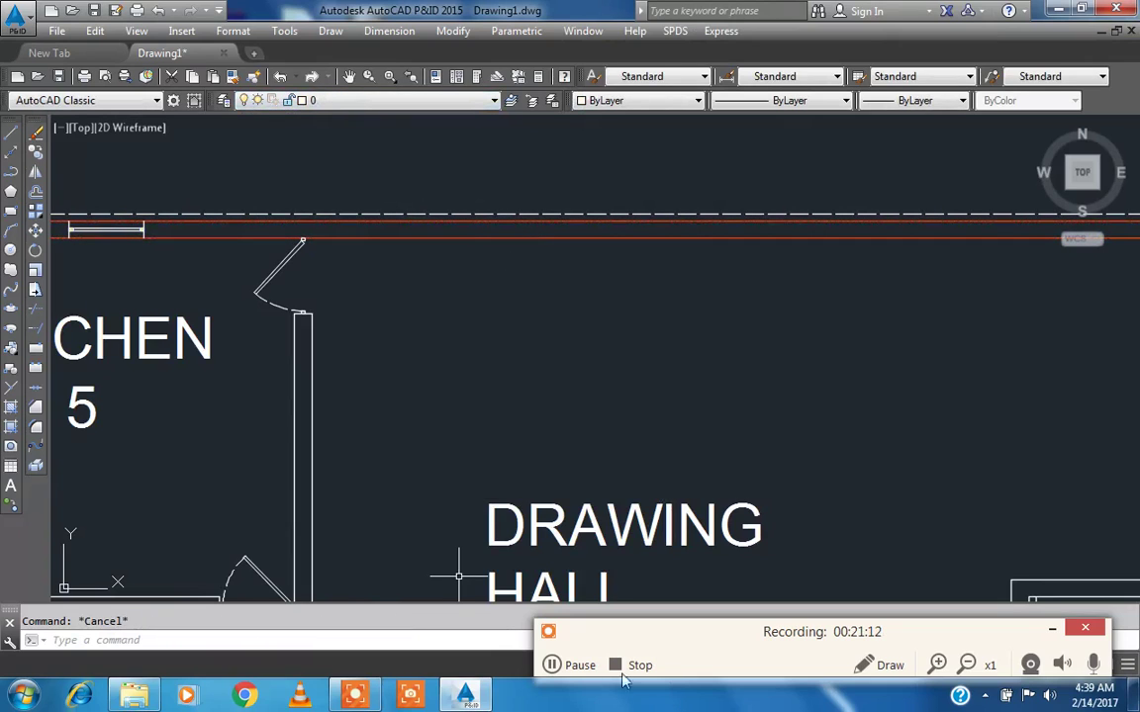
left_click(580, 666)
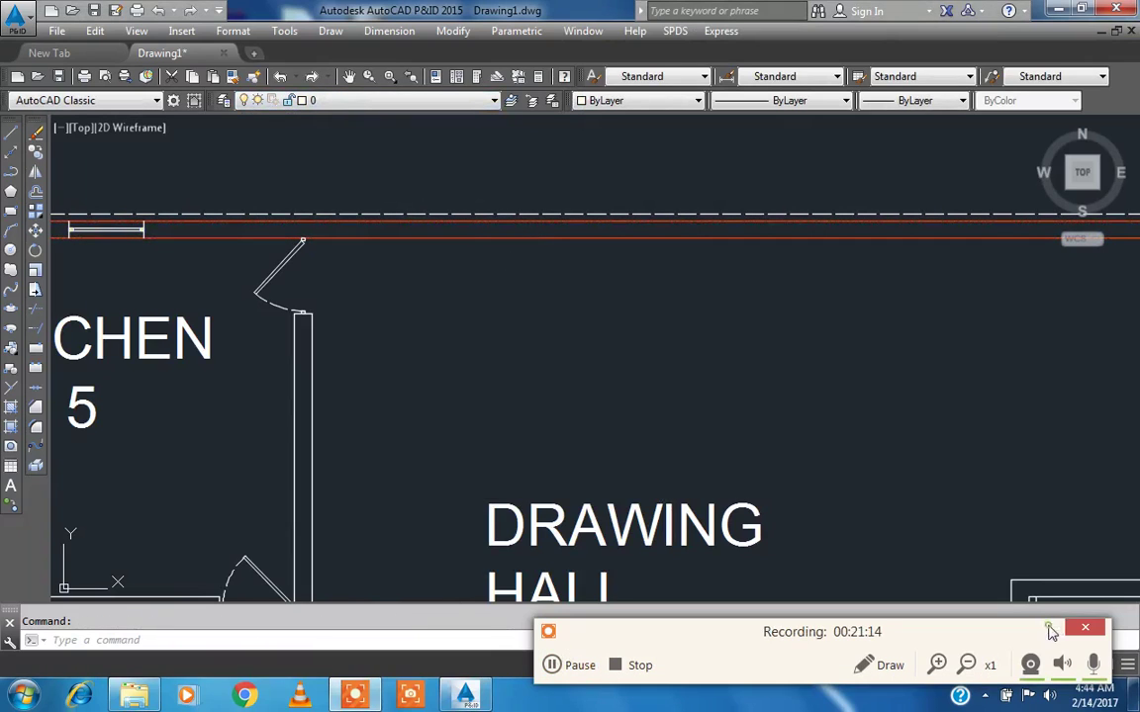
left_click(1050, 629)
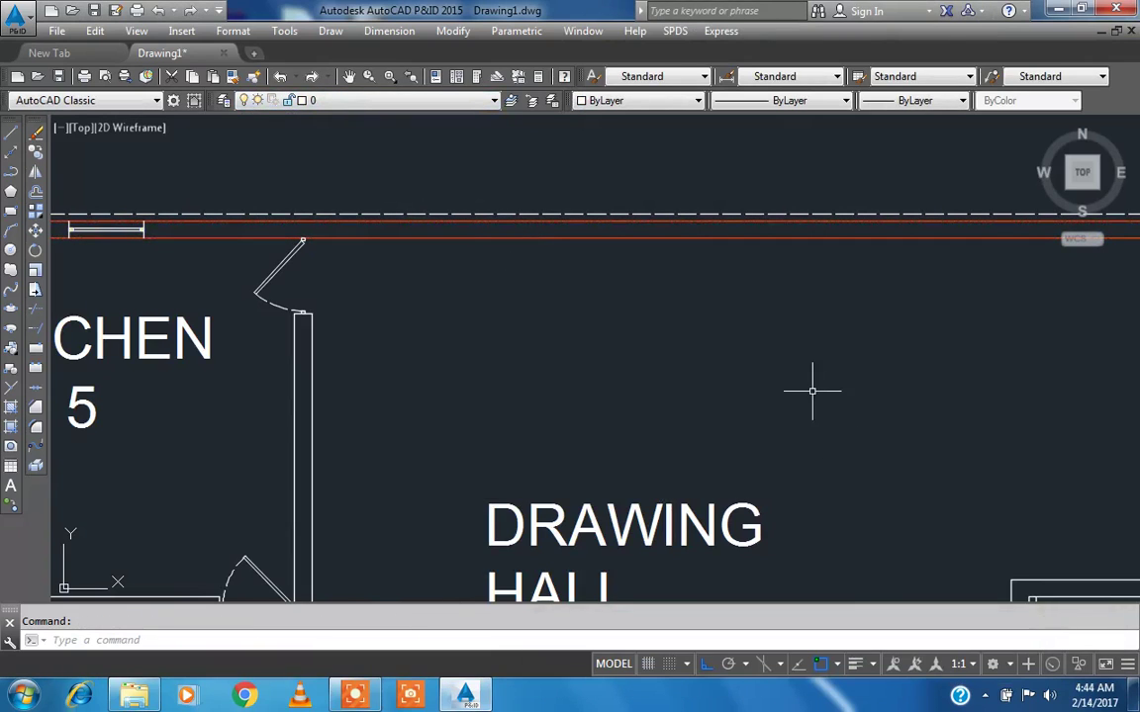
- Match the top exterior wall line's properties onto the two lines of the kitchen's left wall
scroll(815, 387, "down", 5)
middle_click_drag(801, 427, 622, 362)
type("MA")
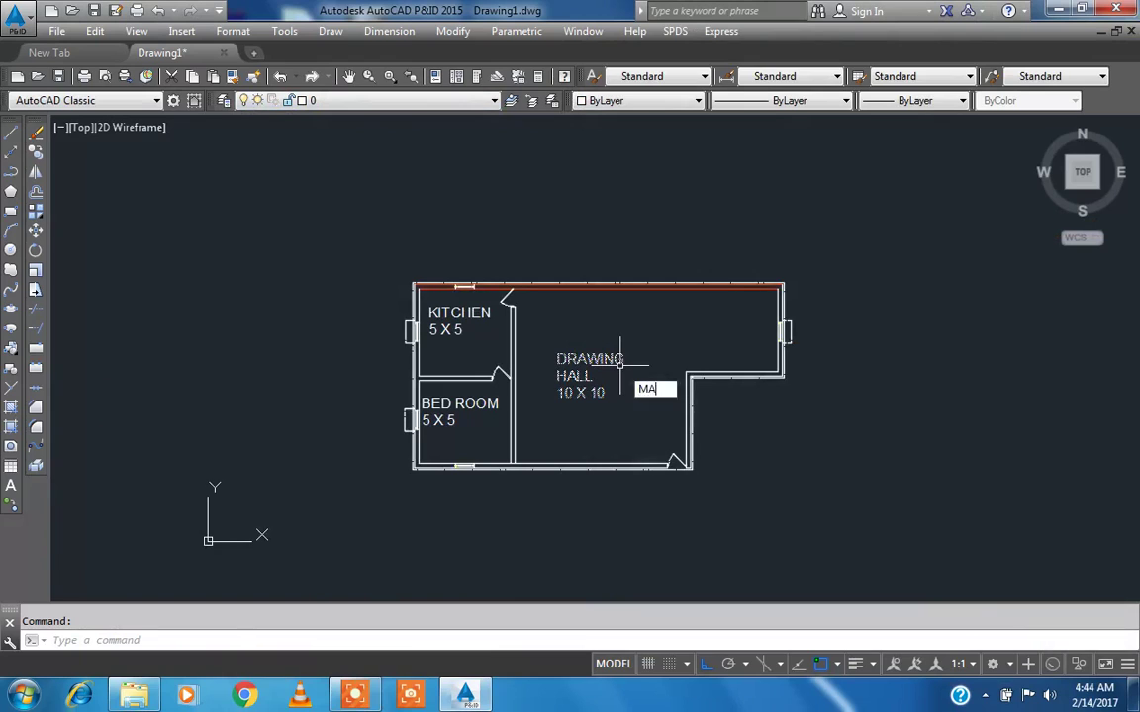
key("Return")
scroll(456, 295, "up", 4)
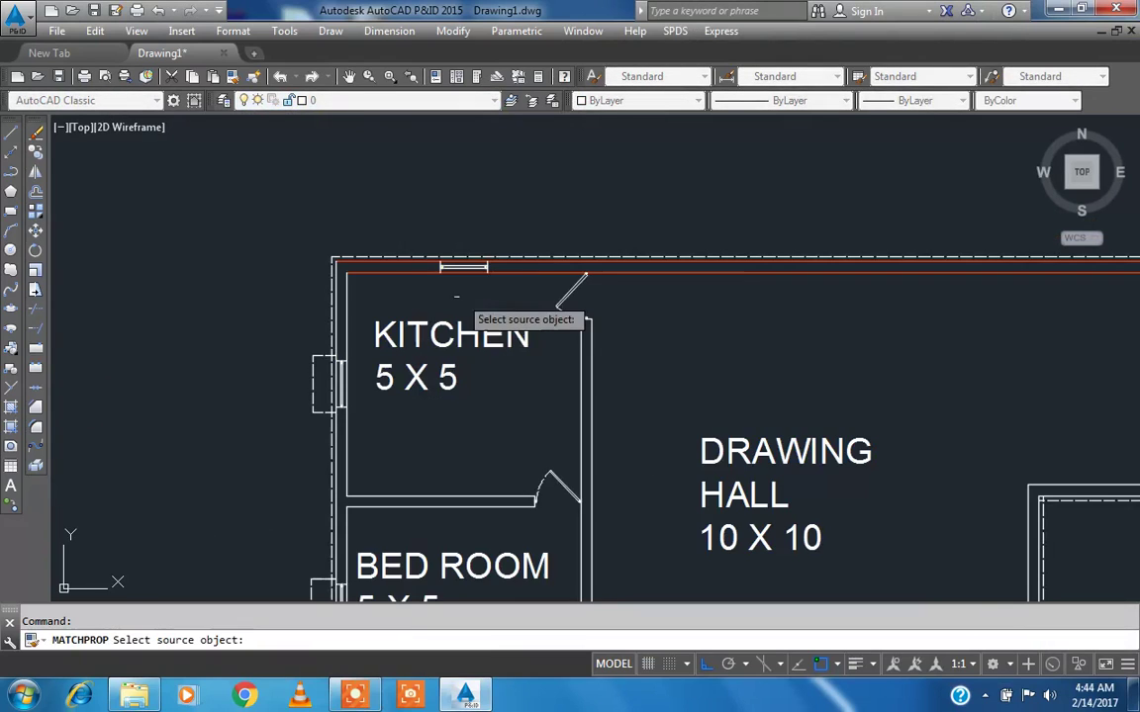
left_click(401, 265)
scroll(404, 296, "up", 6)
left_click(404, 305)
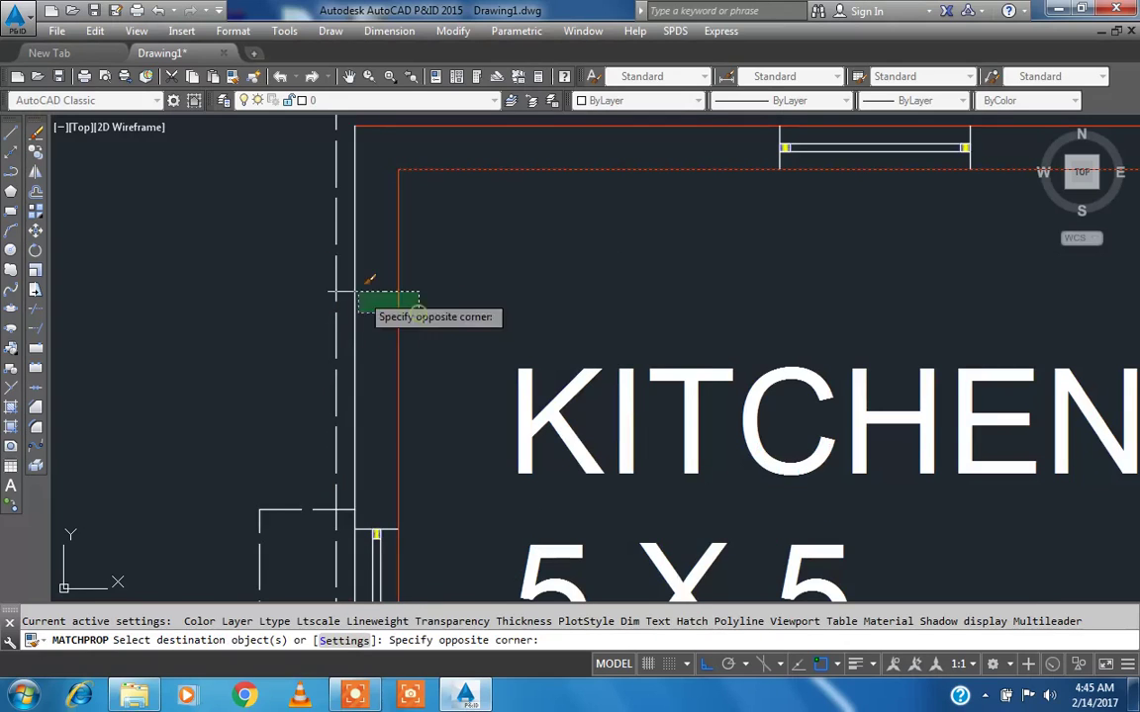
left_click(356, 284)
- Match the wall properties onto the kitchen–bedroom partition and the vertical partition beside the drawing hall
scroll(356, 285, "down", 5)
left_click(406, 463)
left_click(379, 424)
left_click(588, 365)
left_click(527, 334)
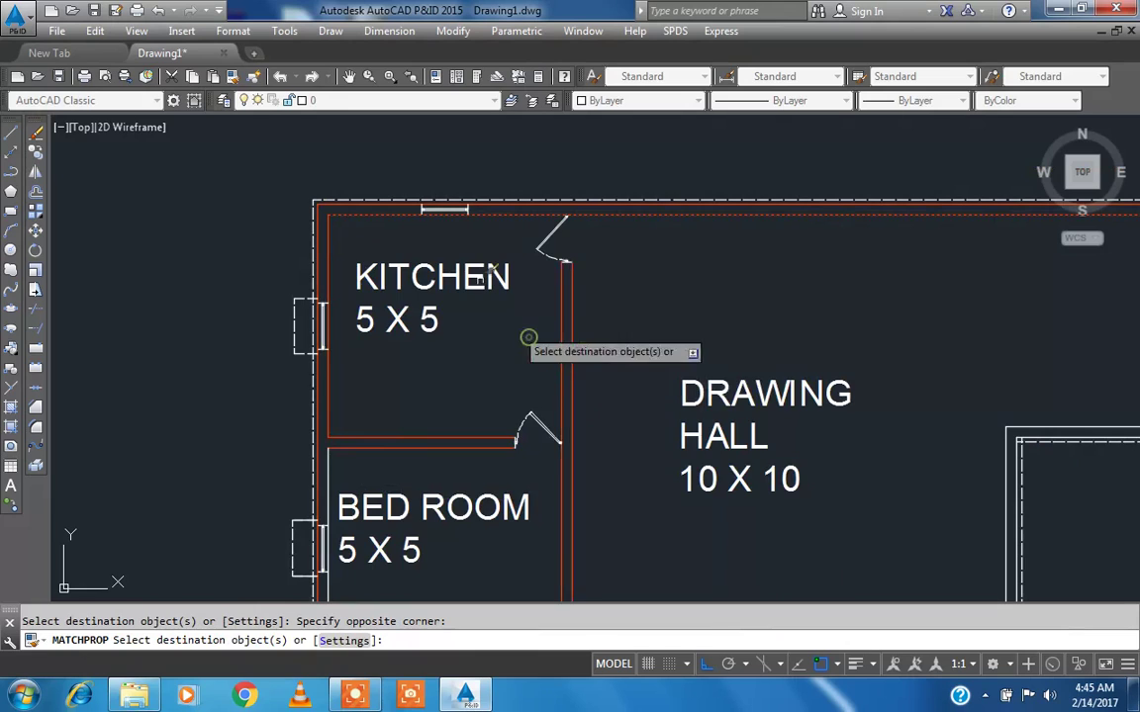
- Match the wall properties onto the bedroom's left inner wall line and the plan's bottom exterior wall lines
scroll(447, 332, "down", 5)
scroll(441, 341, "up", 6)
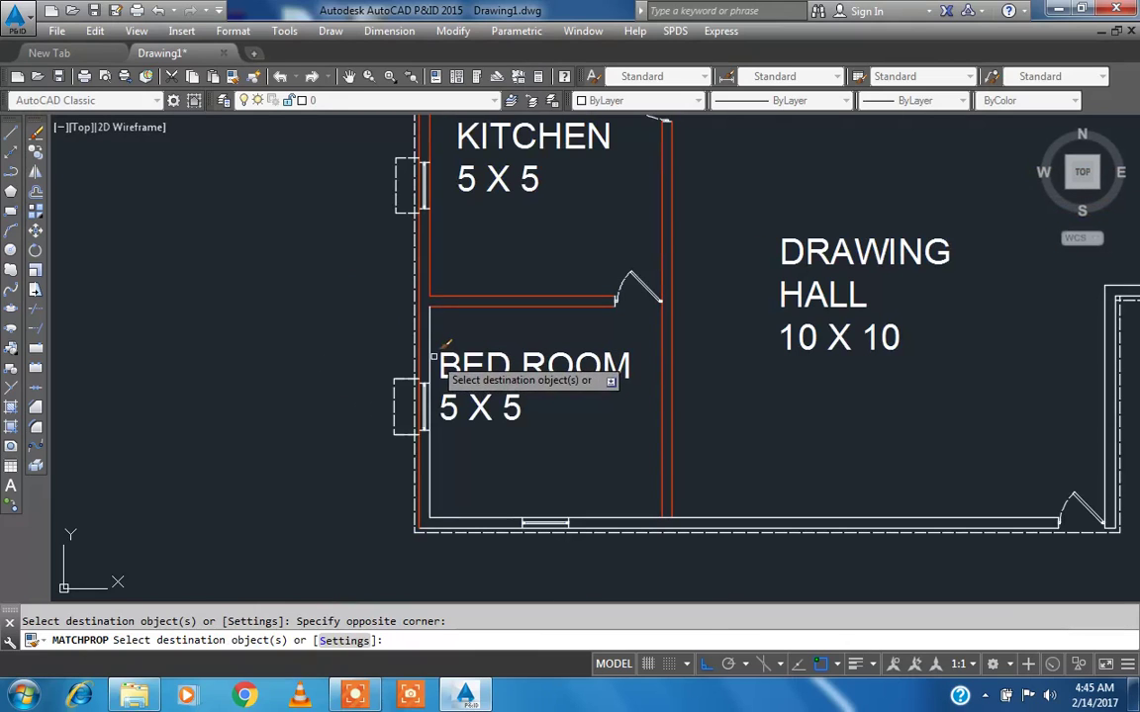
left_click(611, 472)
scroll(767, 534, "up", 3)
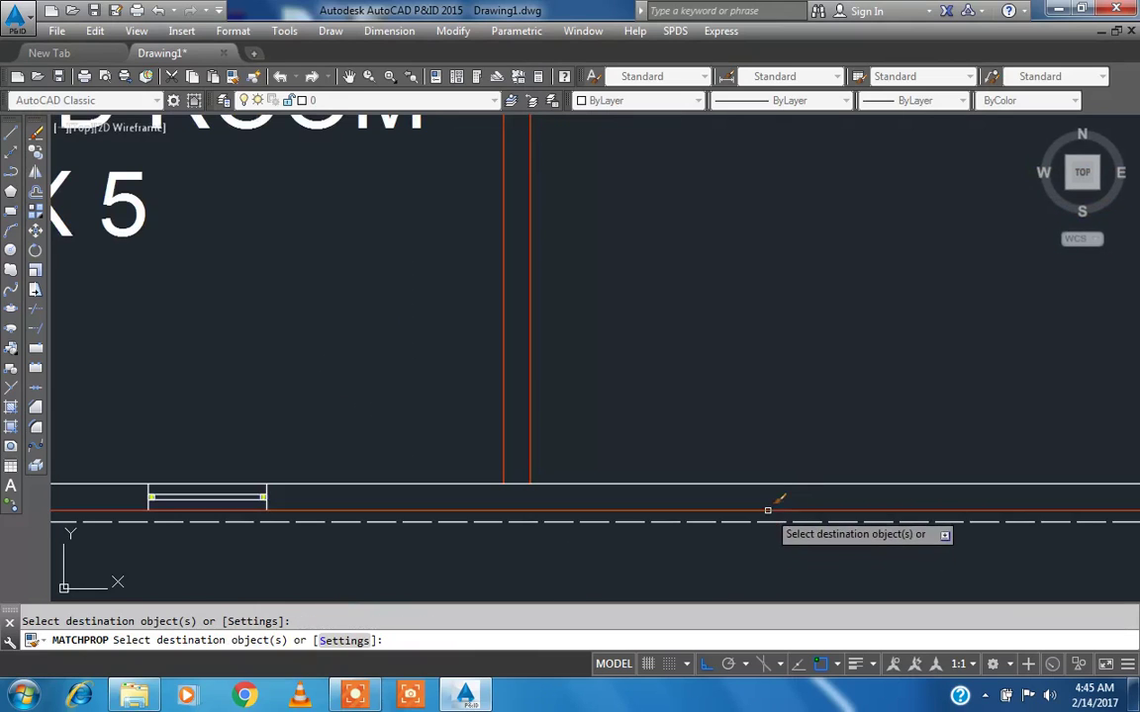
scroll(484, 388, "down", 5)
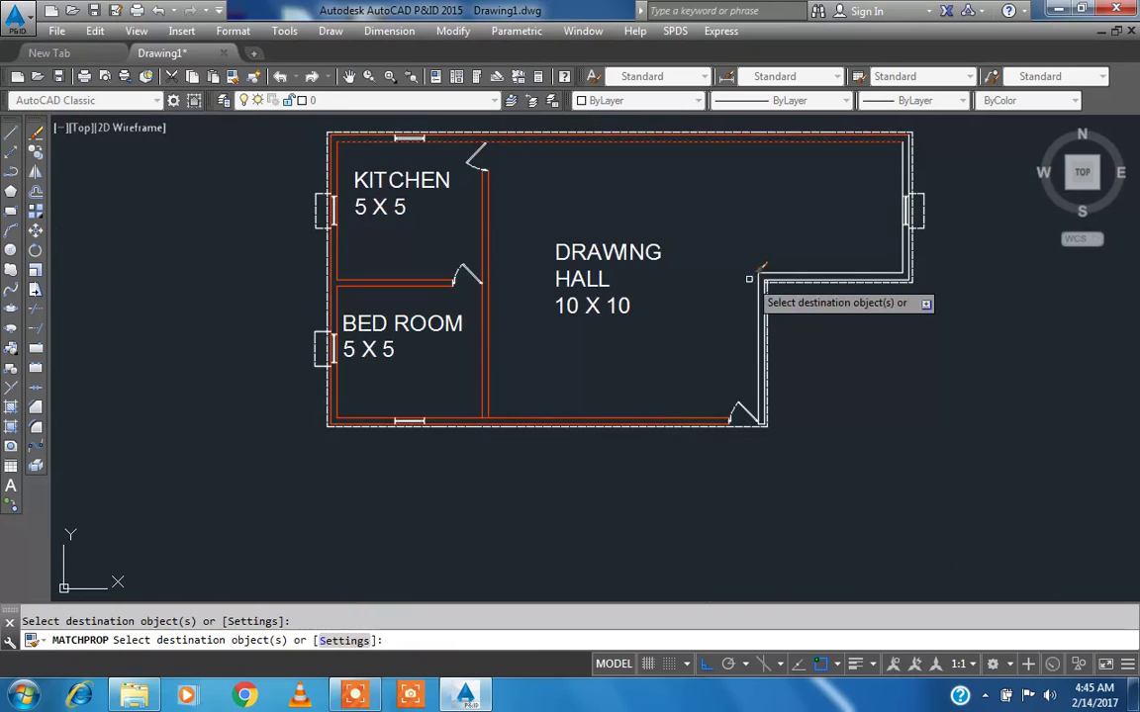
- Match the wall properties onto the horizontal and vertical walls forming the drawing hall's stepped corner
scroll(791, 282, "up", 5)
scroll(835, 286, "up", 2)
left_click(822, 253)
left_click(783, 222)
scroll(764, 296, "up", 3)
left_click(764, 367)
left_click(627, 362)
- Match the wall properties onto both lines of the drawing hall's far right wall and end the matching
scroll(626, 363, "down", 4)
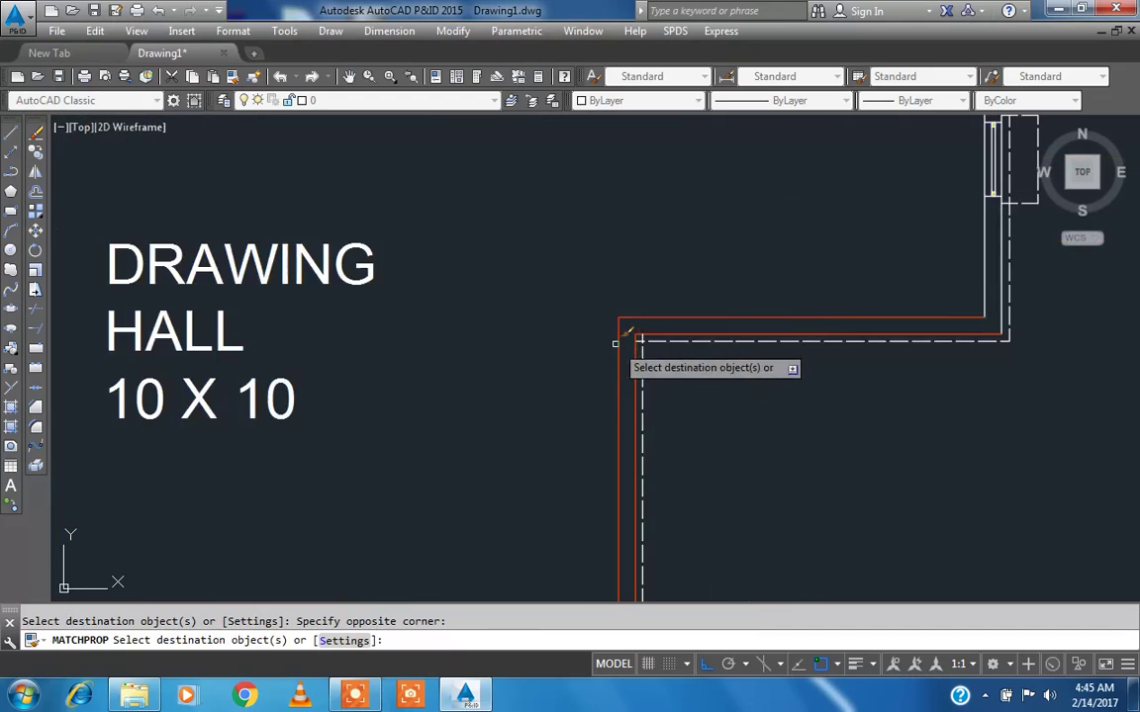
scroll(1015, 288, "up", 3)
scroll(990, 287, "down", 4)
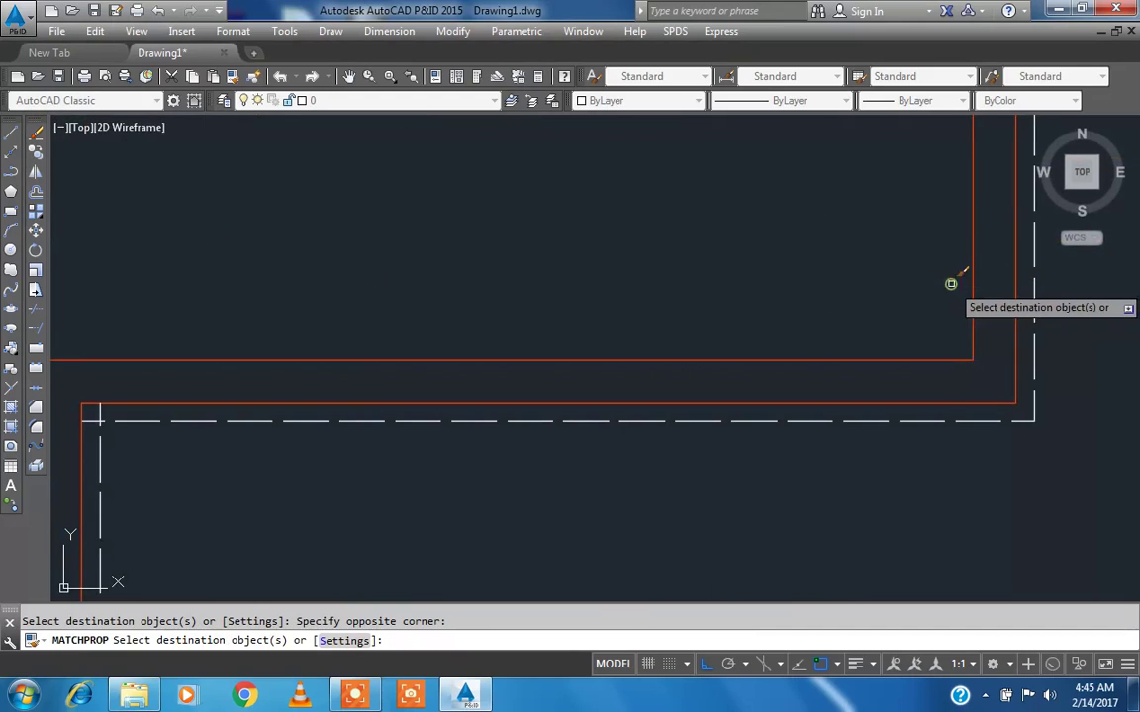
scroll(653, 322, "up", 5)
scroll(676, 319, "down", 2)
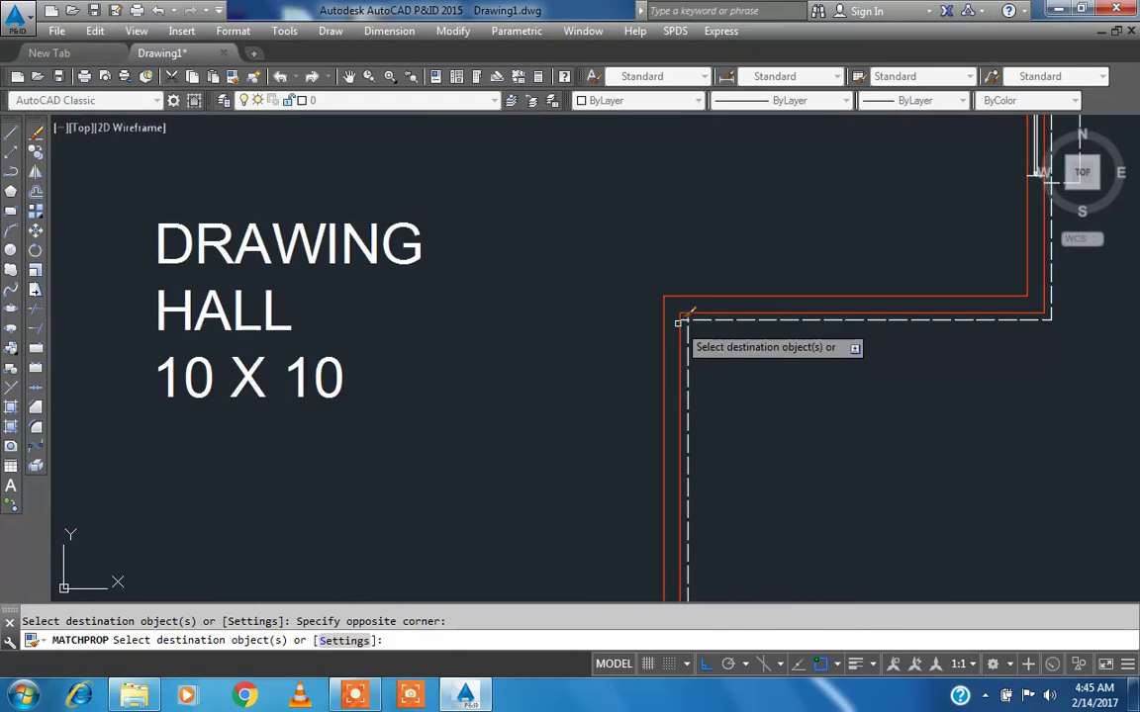
key("Escape")
- Fillet the overlapping dashed projection lines at the drawing hall's stepped corner with radius 0
type("f")
key("Return")
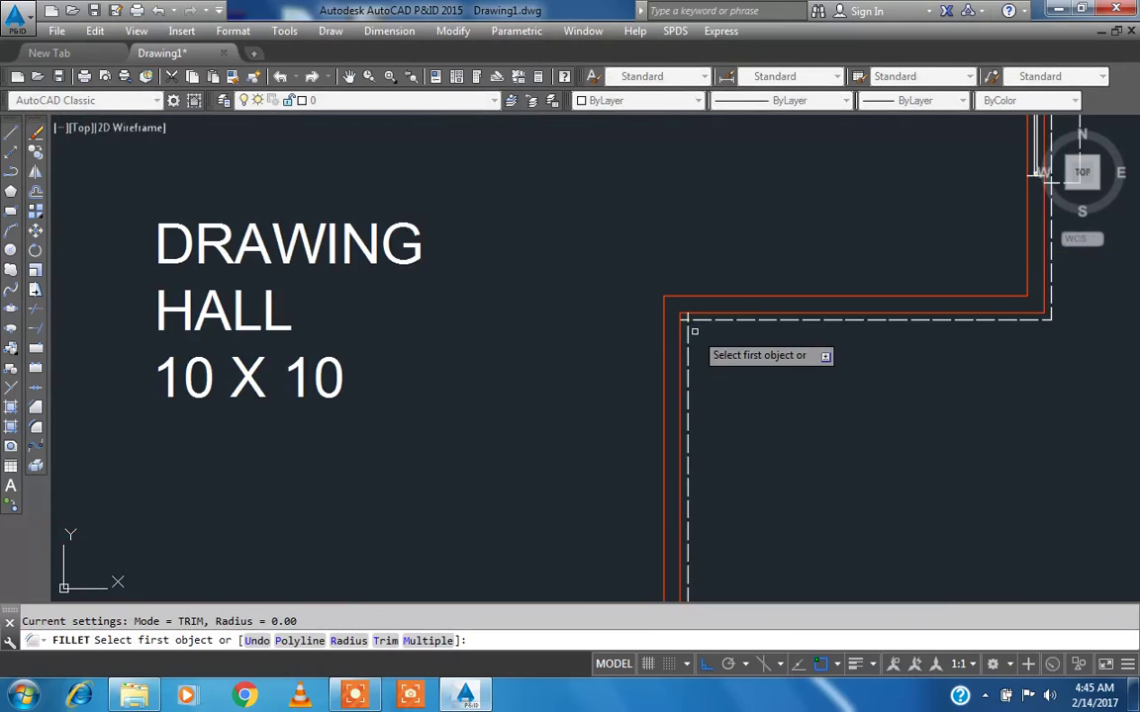
left_click(688, 332)
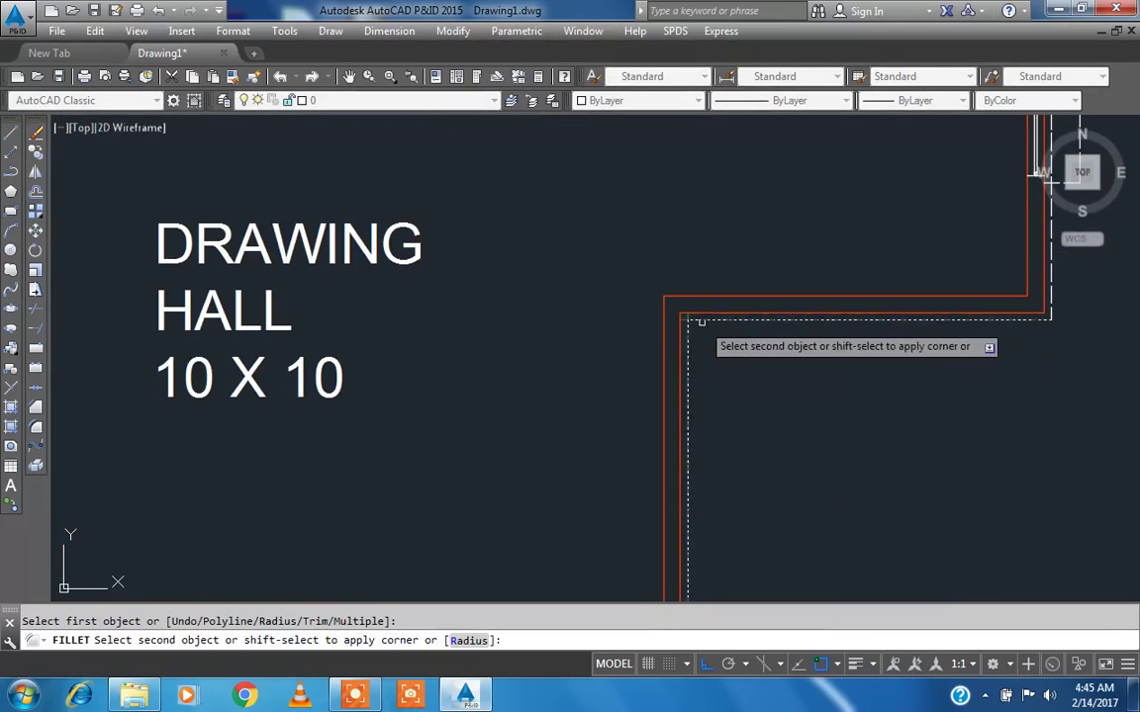
- Assign the window in the kitchen's top wall to the WINDOW layer
scroll(678, 279, "down", 4)
middle_click_drag(660, 355, 646, 407)
middle_click(587, 334)
middle_click(587, 333)
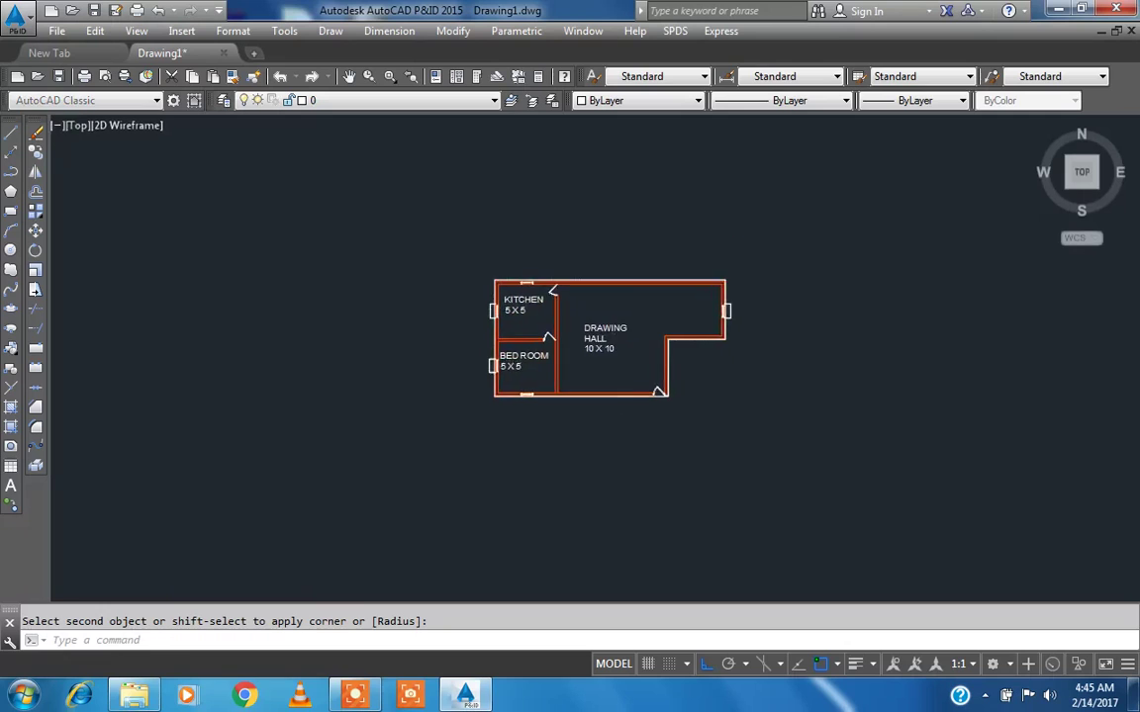
middle_click_drag(313, 183, 340, 256)
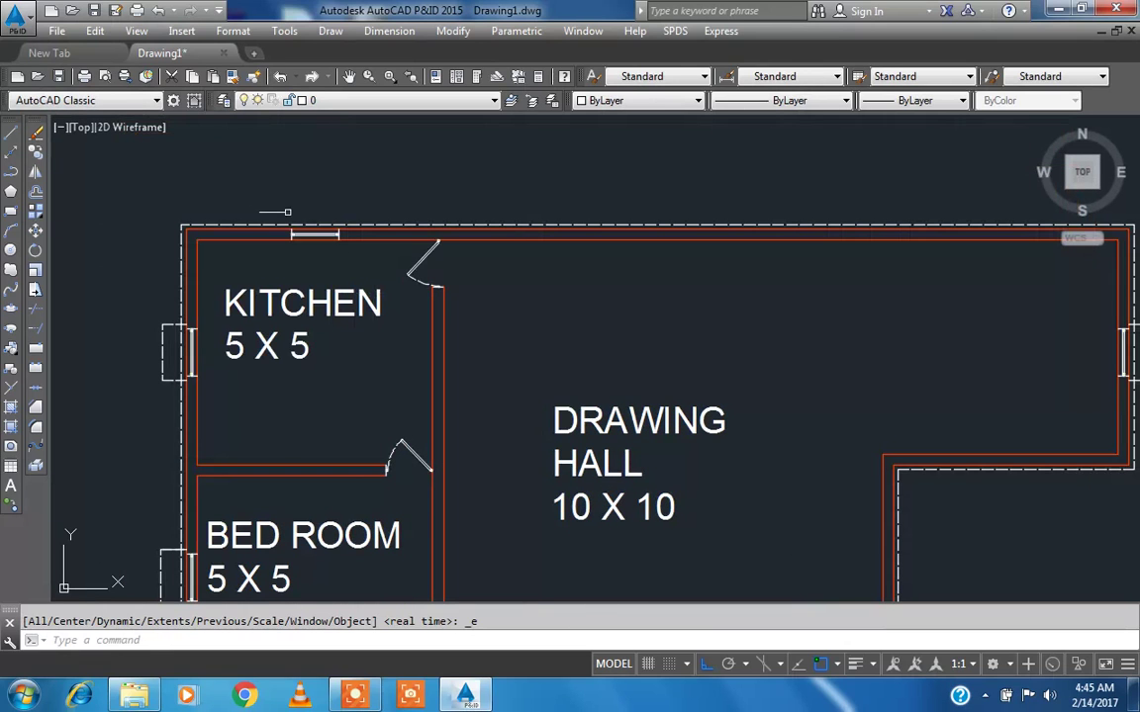
left_click(273, 193)
left_click(344, 256)
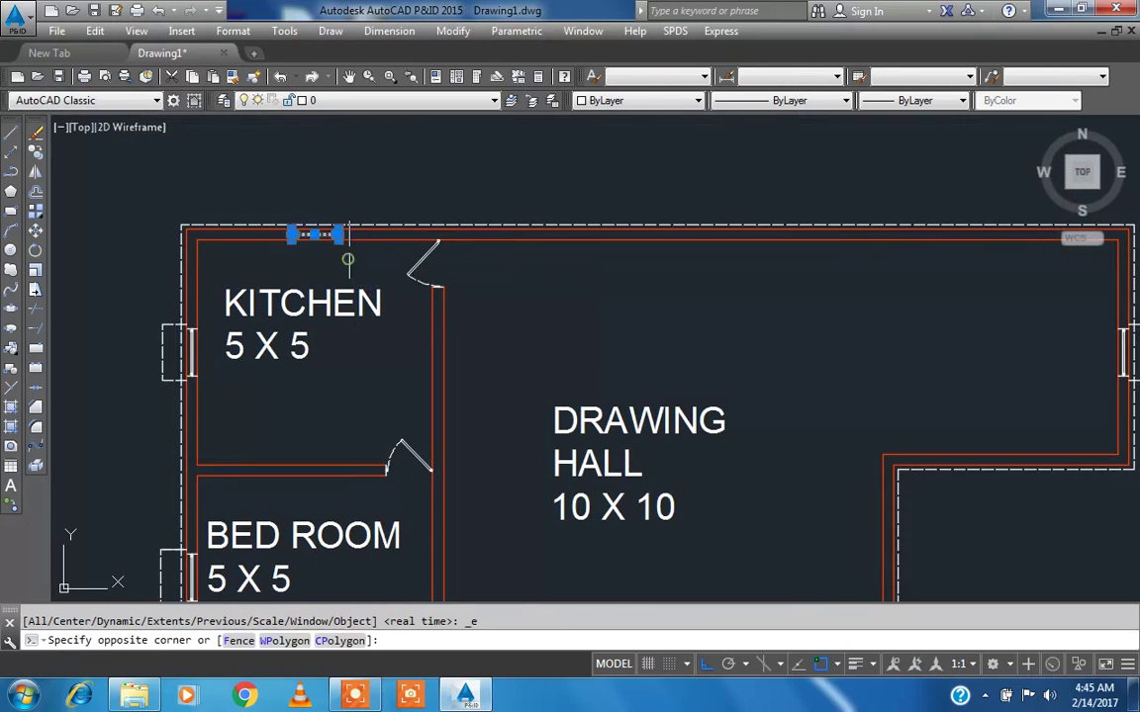
left_click(413, 101)
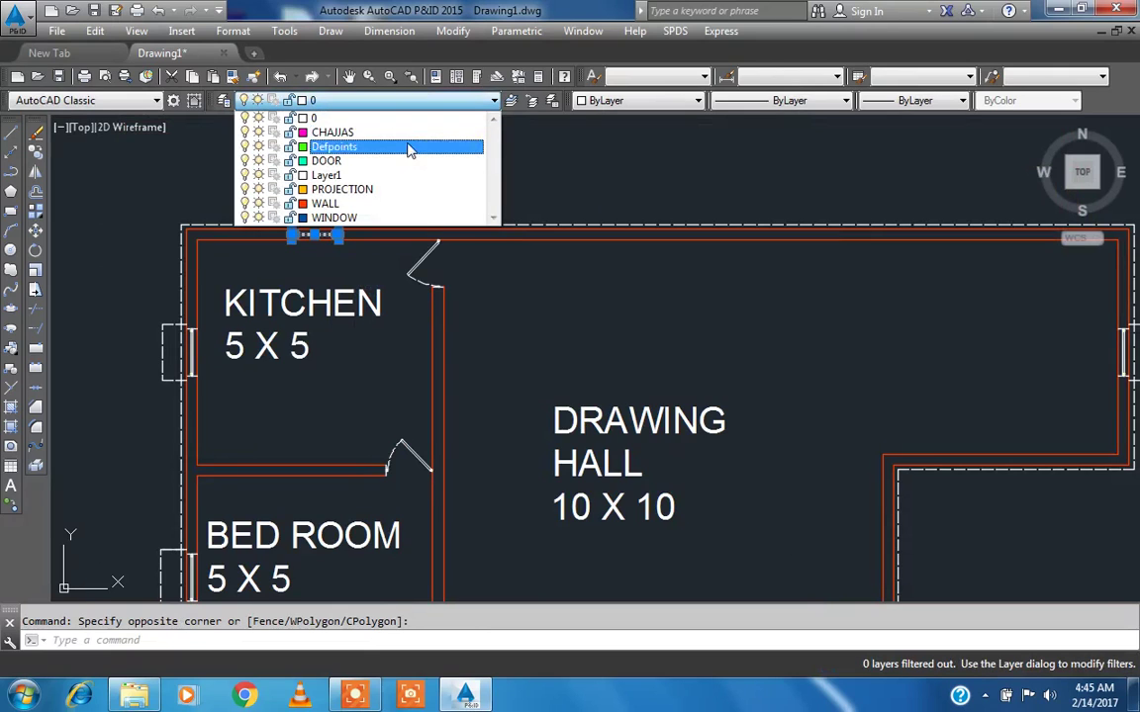
left_click(402, 203)
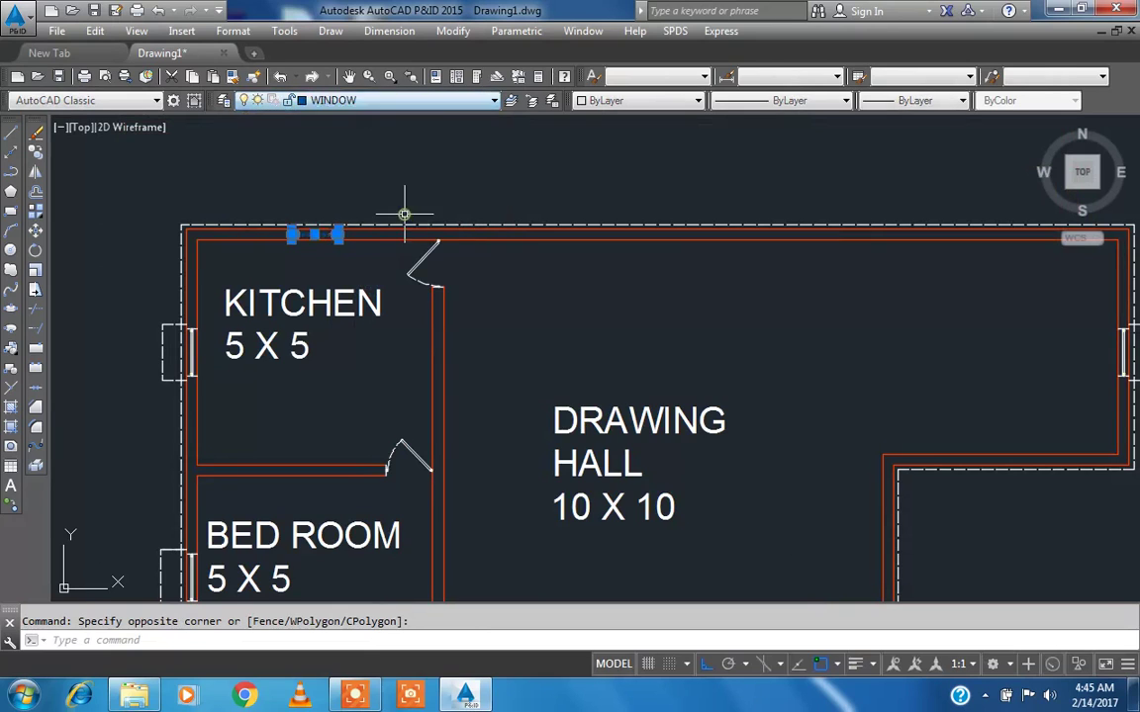
key("Escape")
- Match the properties of the kitchen's top-wall window onto the window in the kitchen's left wall
middle_click_drag(398, 269, 416, 266)
scroll(199, 377, "up", 5)
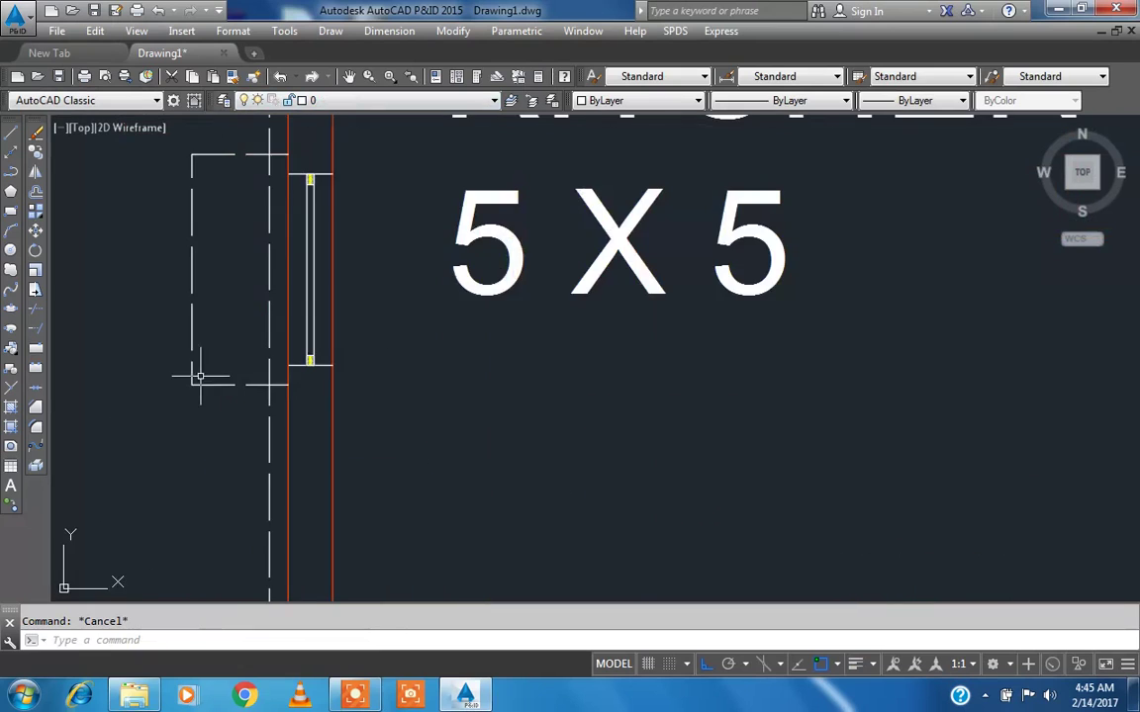
scroll(310, 360, "down", 5)
middle_click_drag(311, 361, 327, 411)
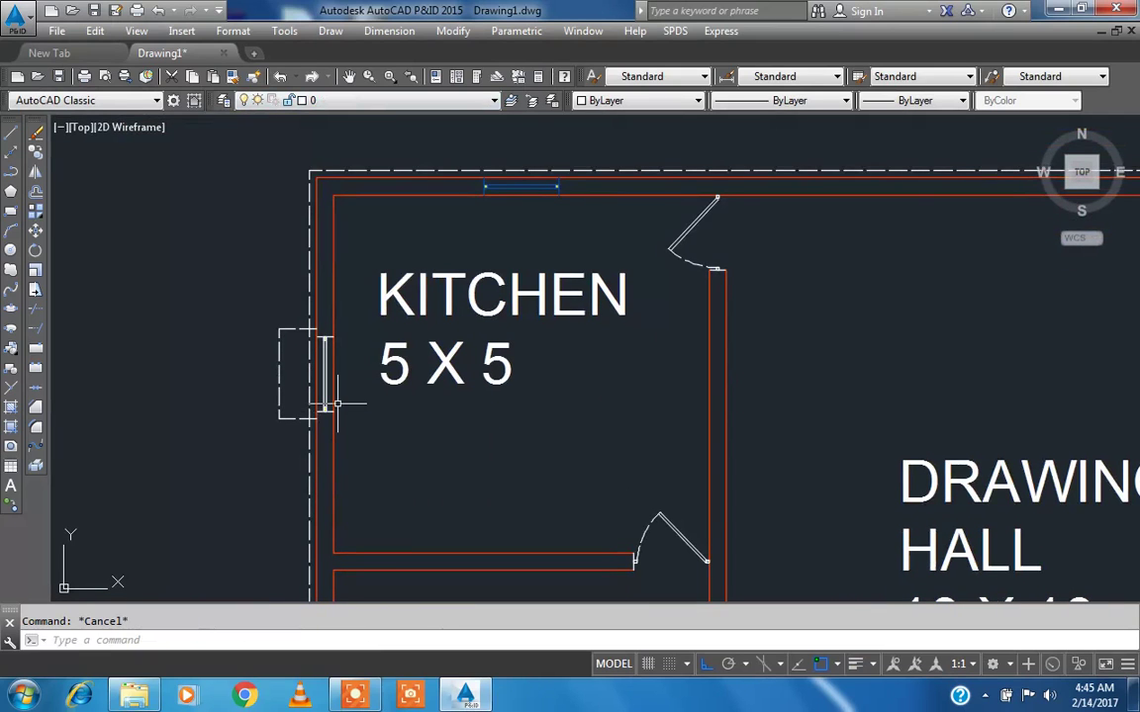
type("a")
key("Return")
scroll(468, 210, "up", 3)
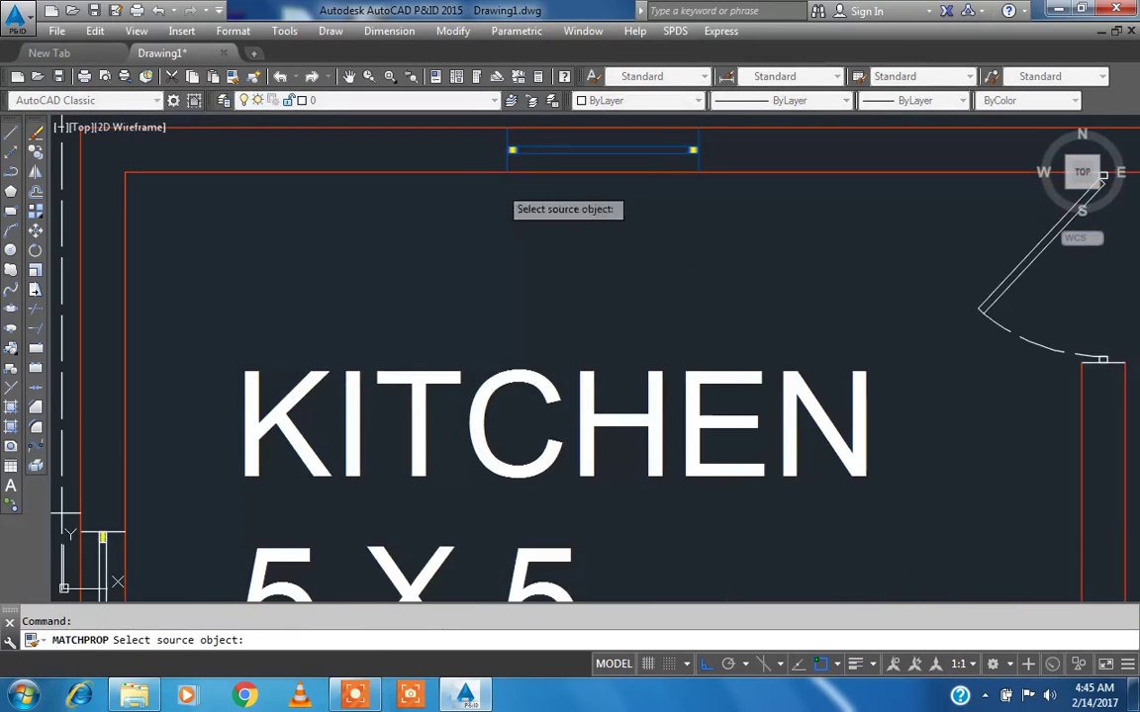
left_click(535, 156)
scroll(535, 155, "down", 3)
scroll(352, 324, "up", 4)
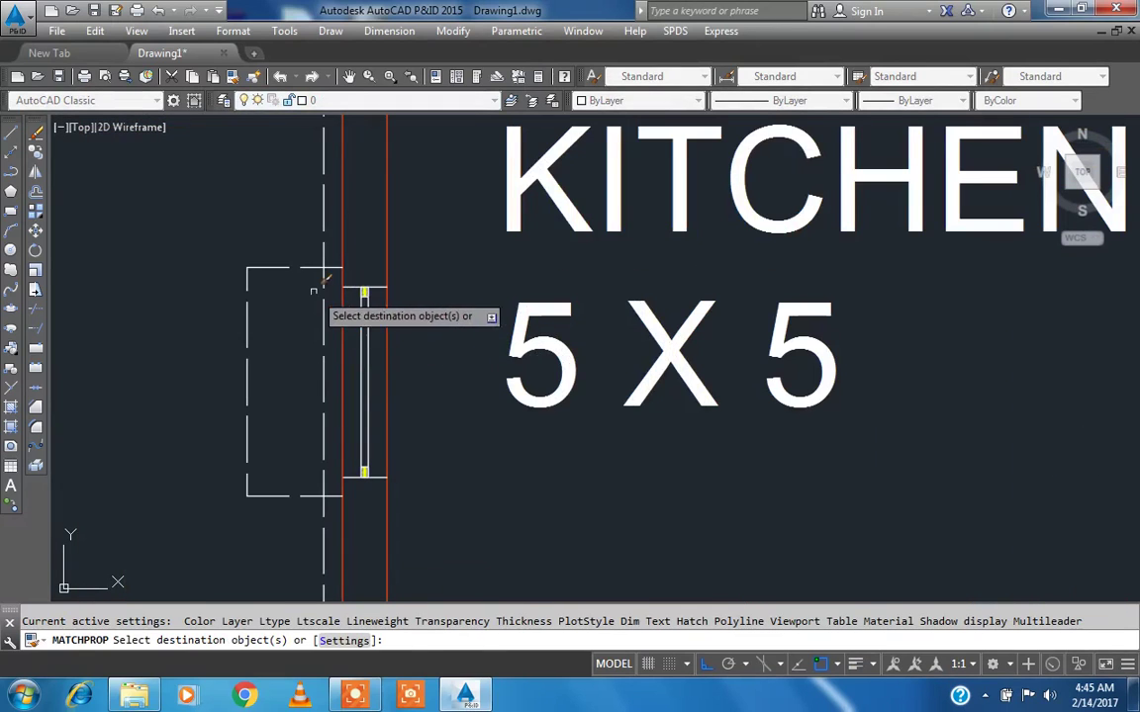
left_click(299, 284)
left_click(420, 457)
scroll(341, 286, "down", 5)
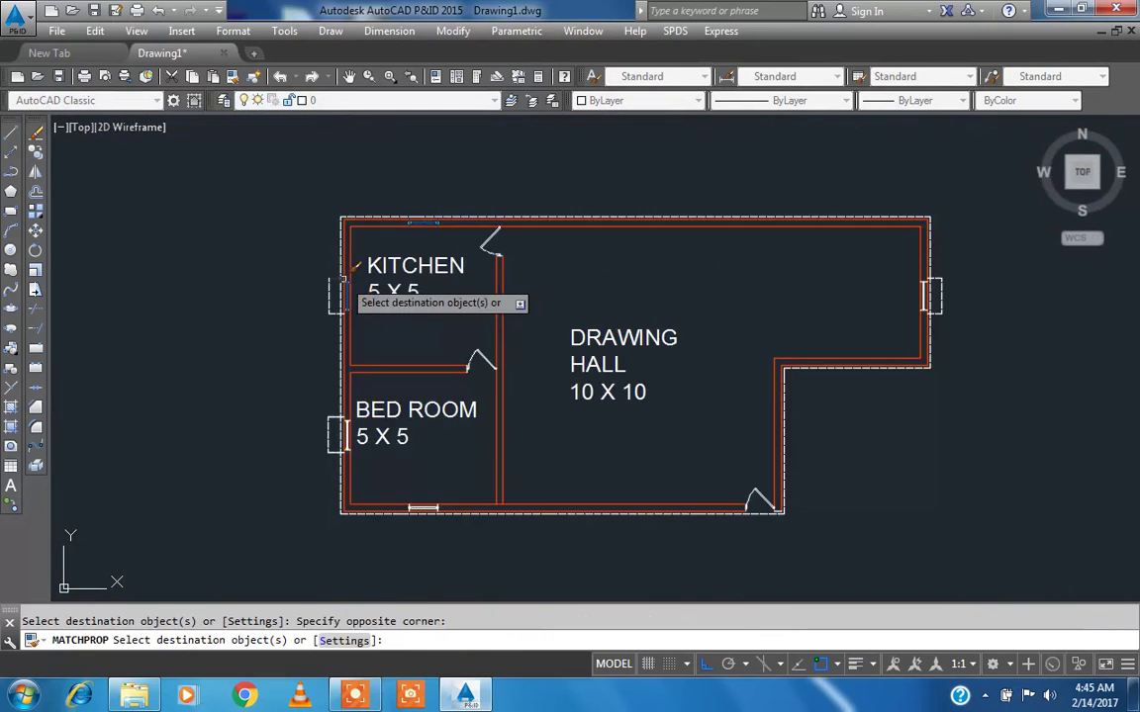
- Match the window properties onto the window in the bed room's left wall
scroll(338, 426, "up", 4)
left_click(321, 394)
scroll(319, 394, "down", 3)
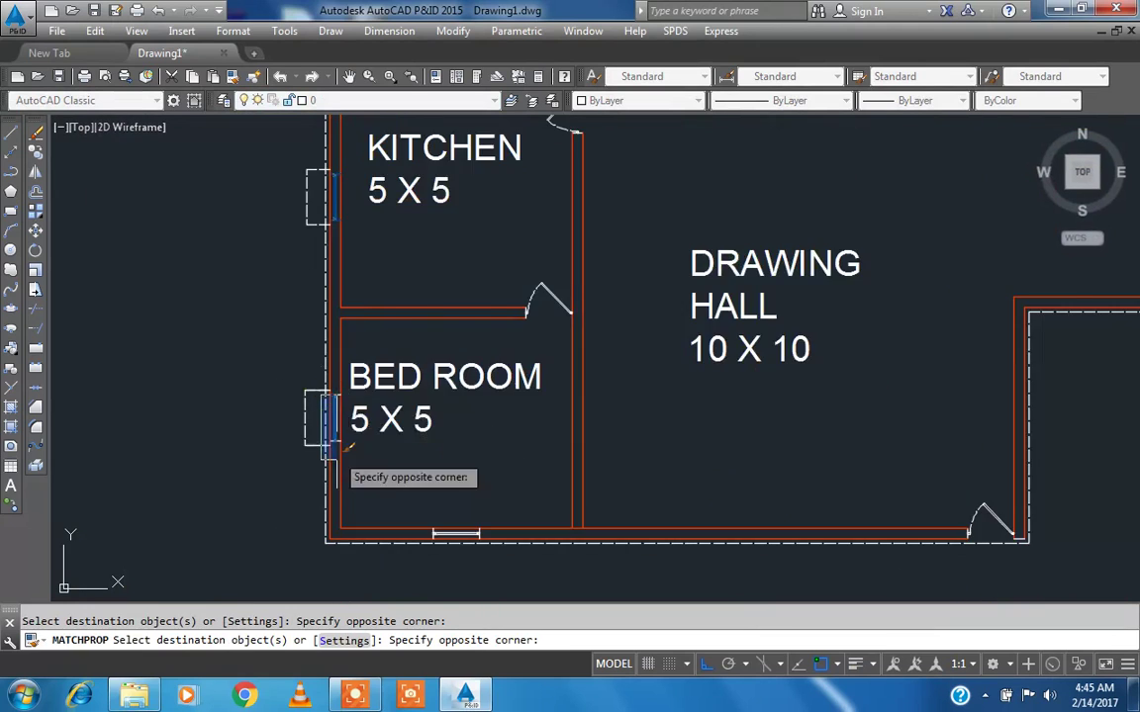
scroll(339, 456, "up", 1)
left_click(345, 432)
scroll(356, 400, "down", 4)
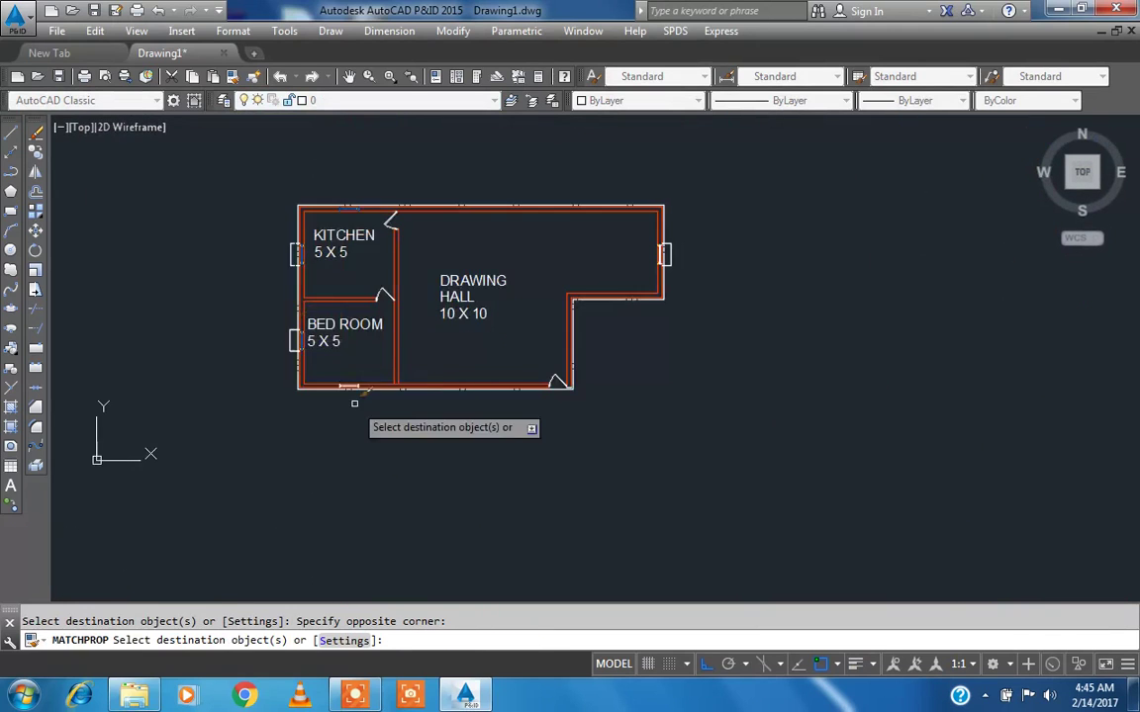
- Match the window properties onto the window in the bed room's bottom wall and end the matching
scroll(306, 324, "up", 4)
left_click(272, 300)
left_click(384, 374)
key("Escape")
scroll(415, 393, "down", 4)
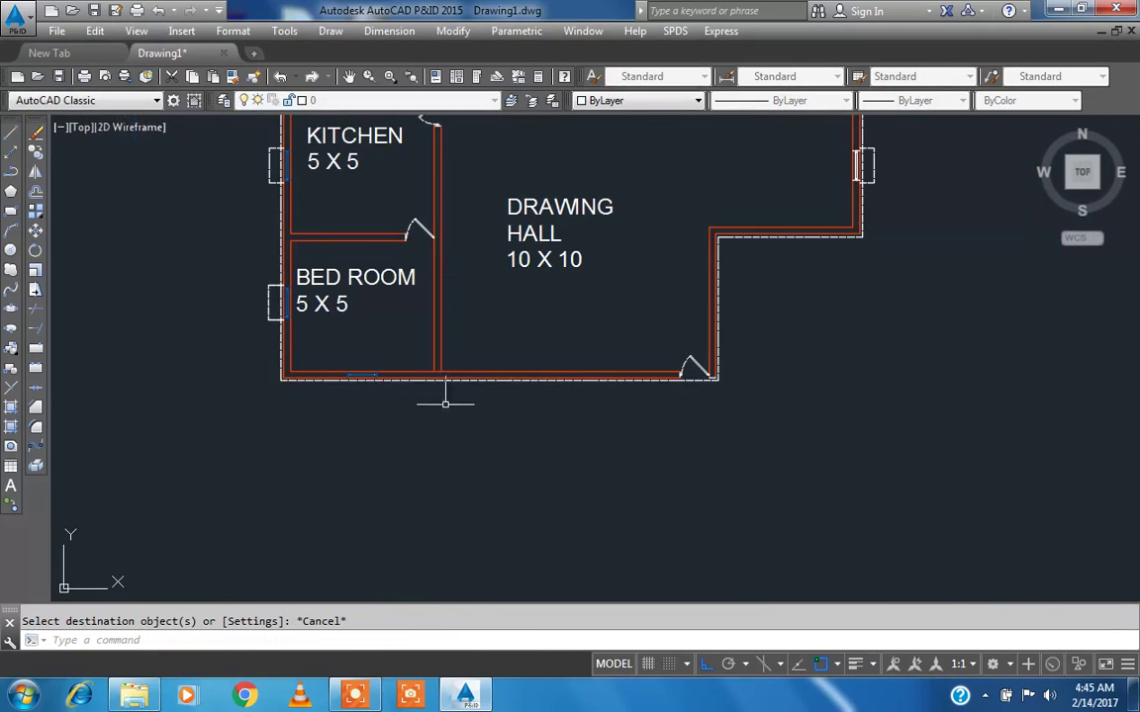
- Assign the door between the kitchen and bed room, including its leaf, swing arc and frame blocks, to the DOOR layer
scroll(435, 224, "up", 6)
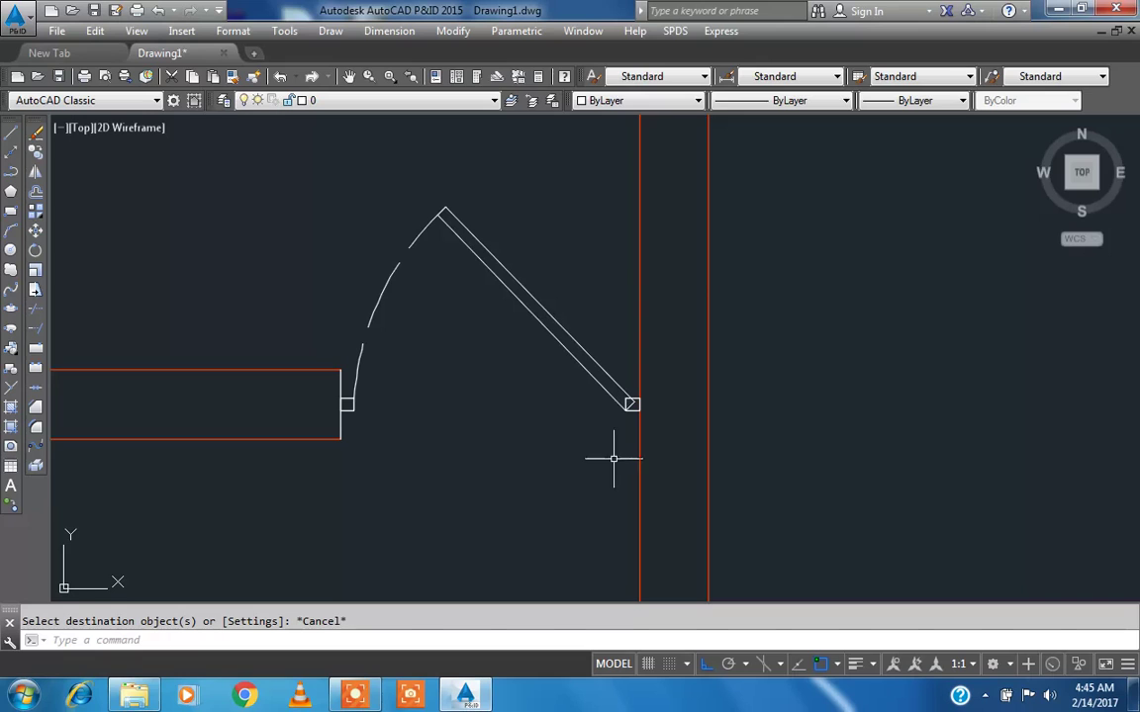
left_click(636, 469)
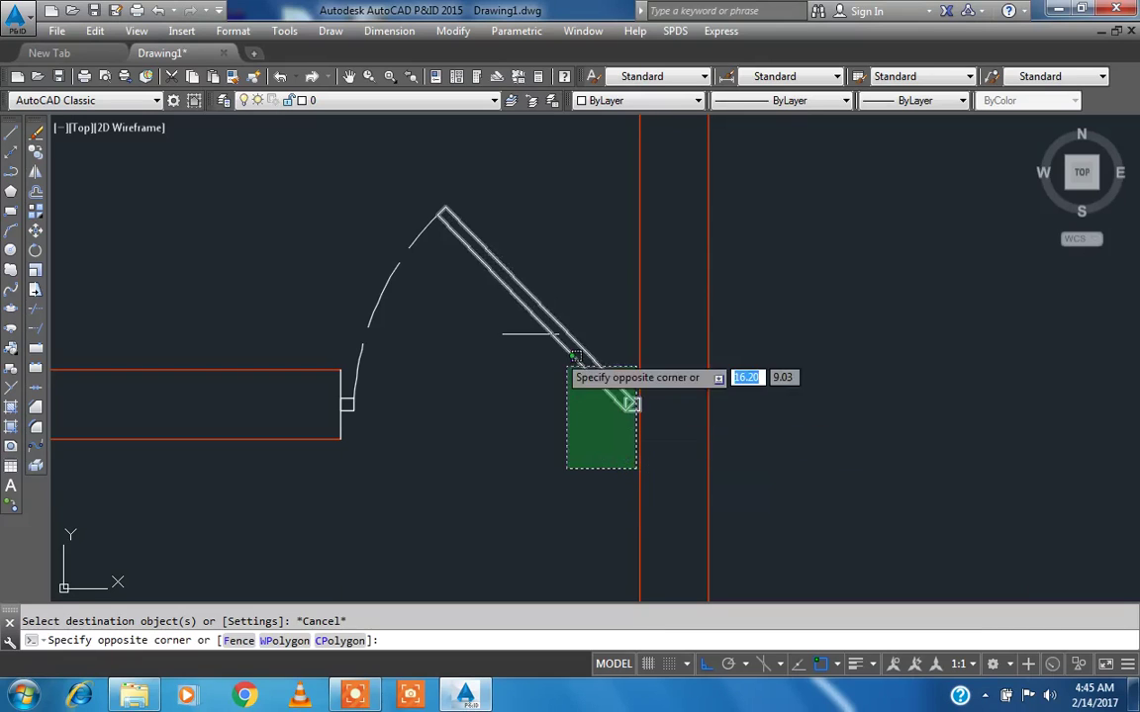
left_click(346, 207)
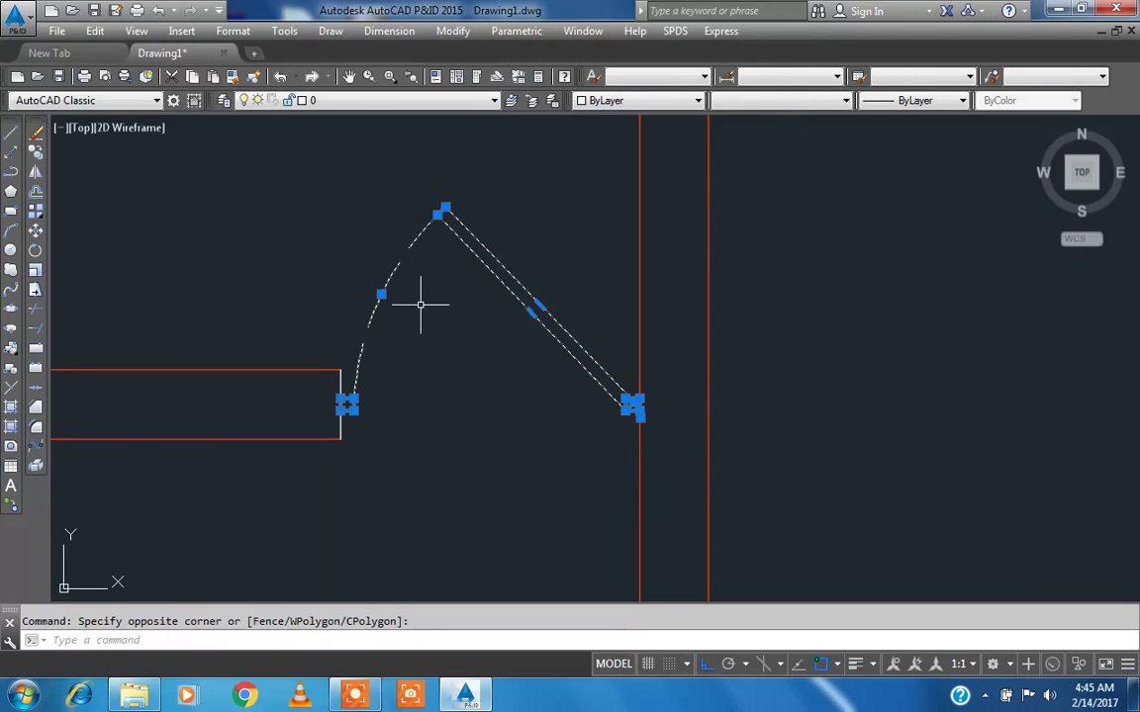
left_click(441, 100)
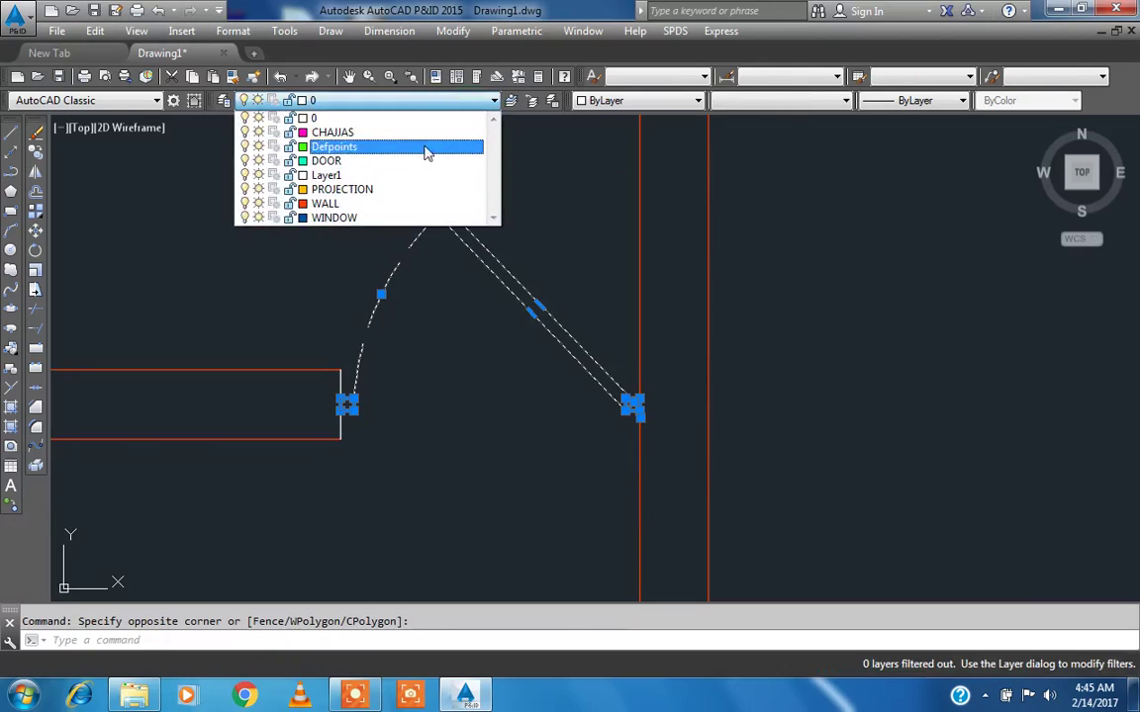
left_click(425, 171)
key("Escape")
scroll(347, 387, "up", 3)
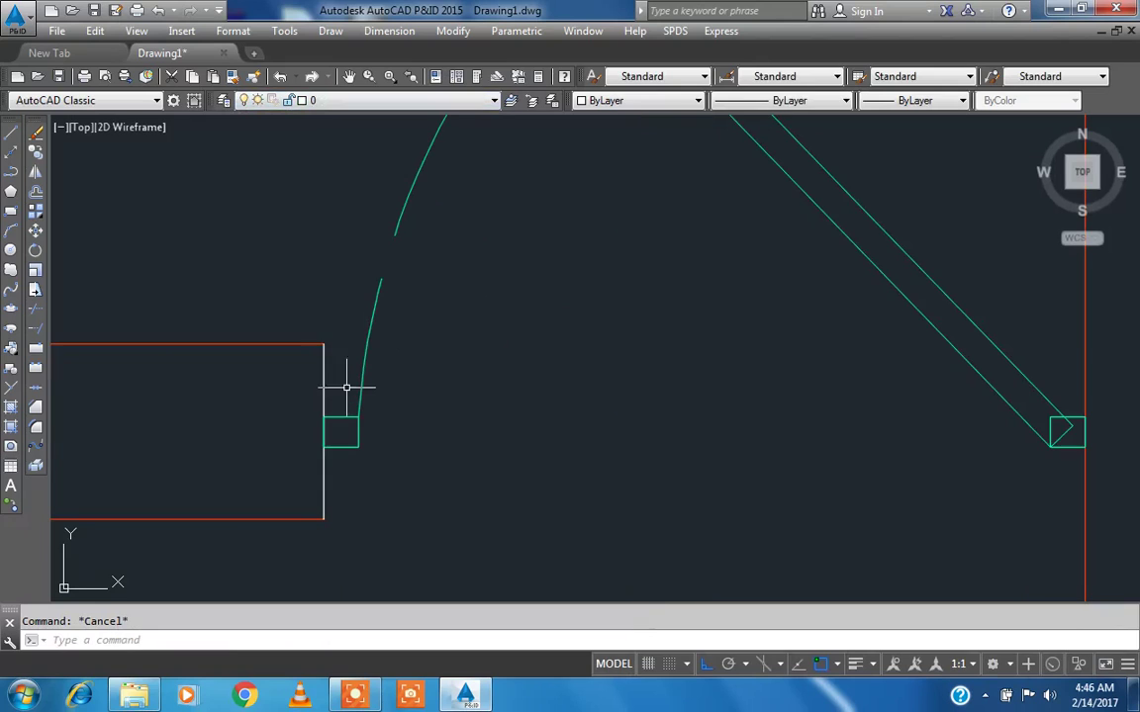
- Match the wall properties onto the short end line of the kitchen–bed room partition beside the door
type("MA")
key("Return")
left_click(300, 345)
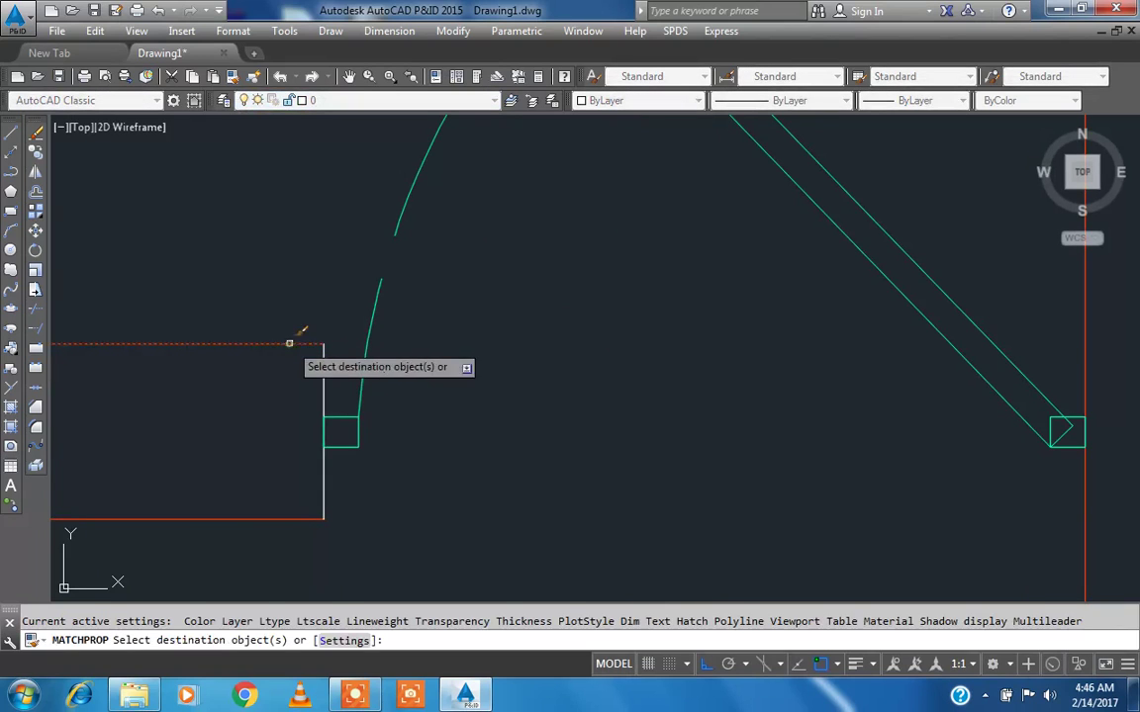
left_click(333, 364)
left_click(304, 351)
left_click(331, 369)
left_click(340, 377)
left_click(310, 361)
scroll(286, 290, "down", 4)
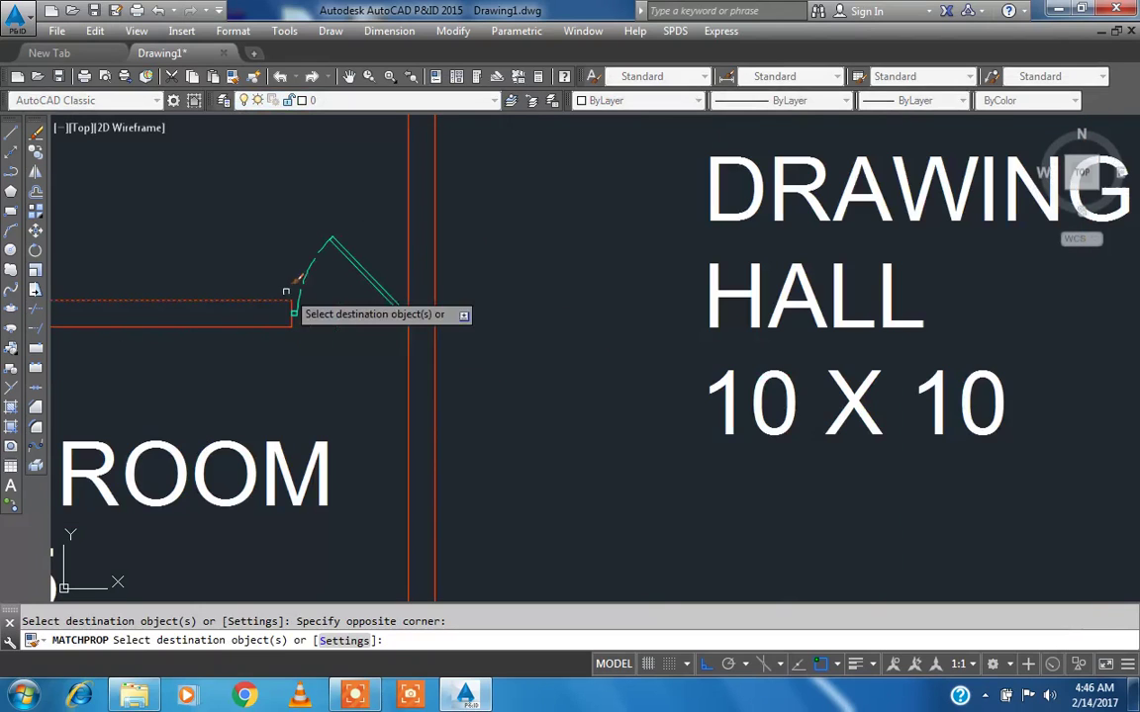
key("Escape")
- Match the properties of the kitchen–bed room door leaf onto the door between the kitchen and drawing hall
type("MA")
key("Return")
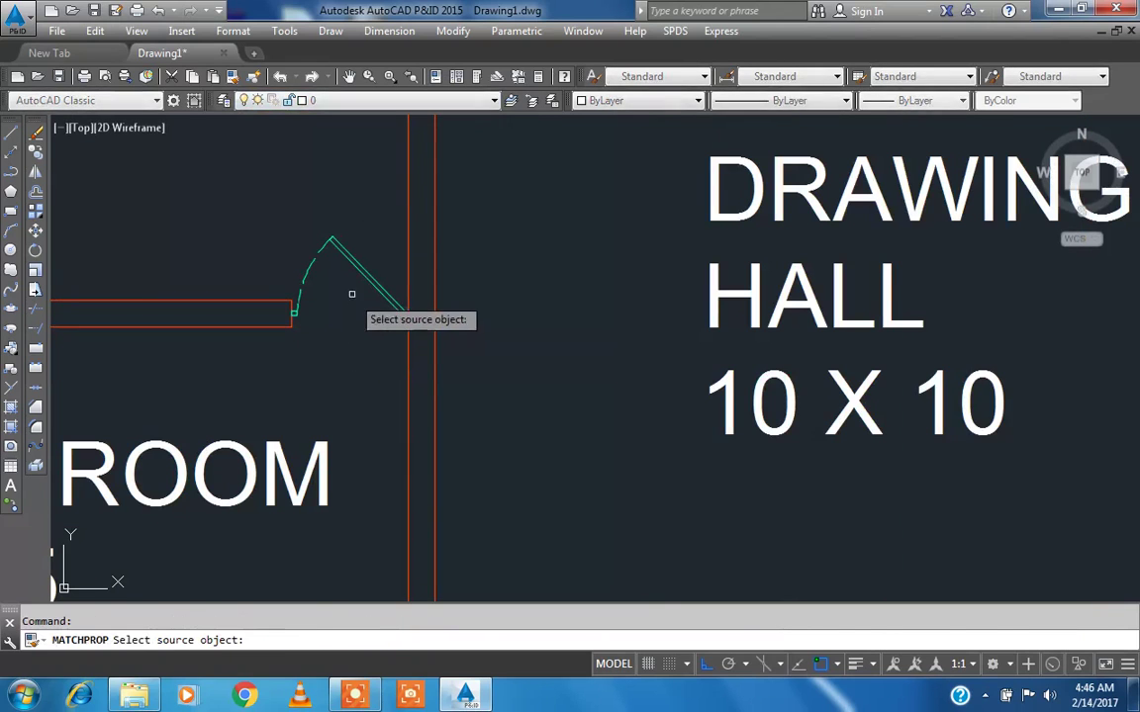
left_click(368, 277)
scroll(368, 277, "down", 2)
middle_click_drag(380, 224, 379, 376)
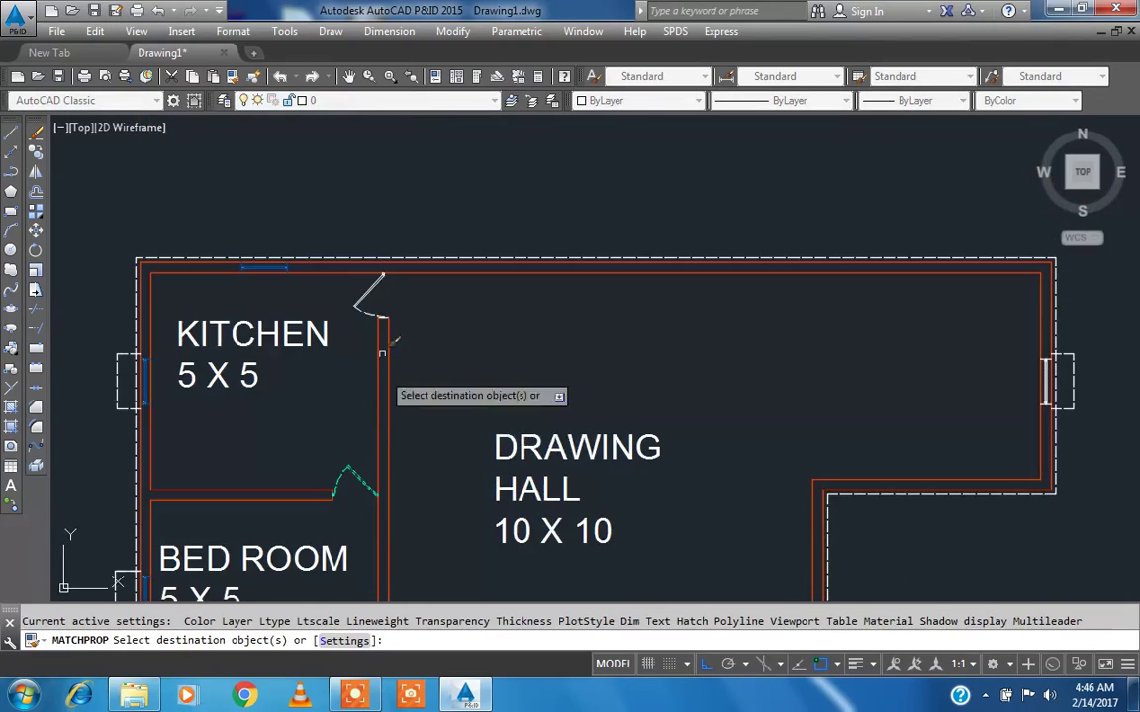
scroll(371, 220, "up", 3)
scroll(450, 269, "up", 2)
left_click(443, 277)
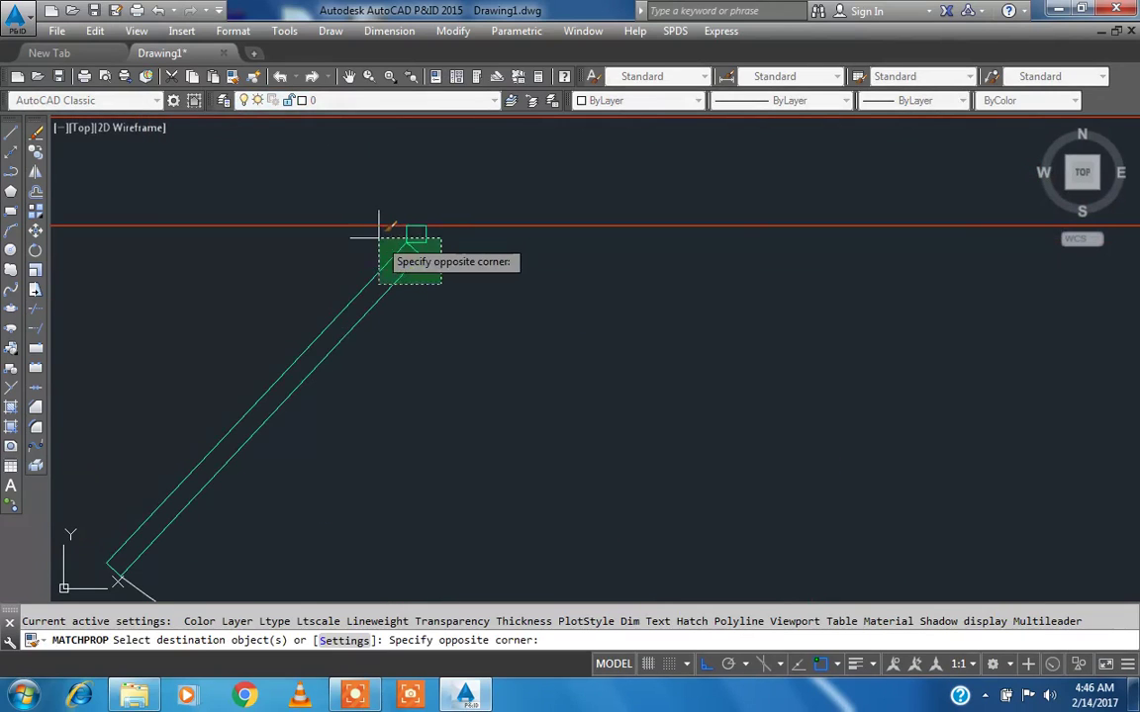
left_click(382, 236)
scroll(382, 236, "down", 6)
scroll(342, 329, "up", 6)
scroll(554, 385, "up", 2)
scroll(549, 435, "up", 2)
scroll(495, 312, "down", 6)
scroll(495, 311, "down", 5)
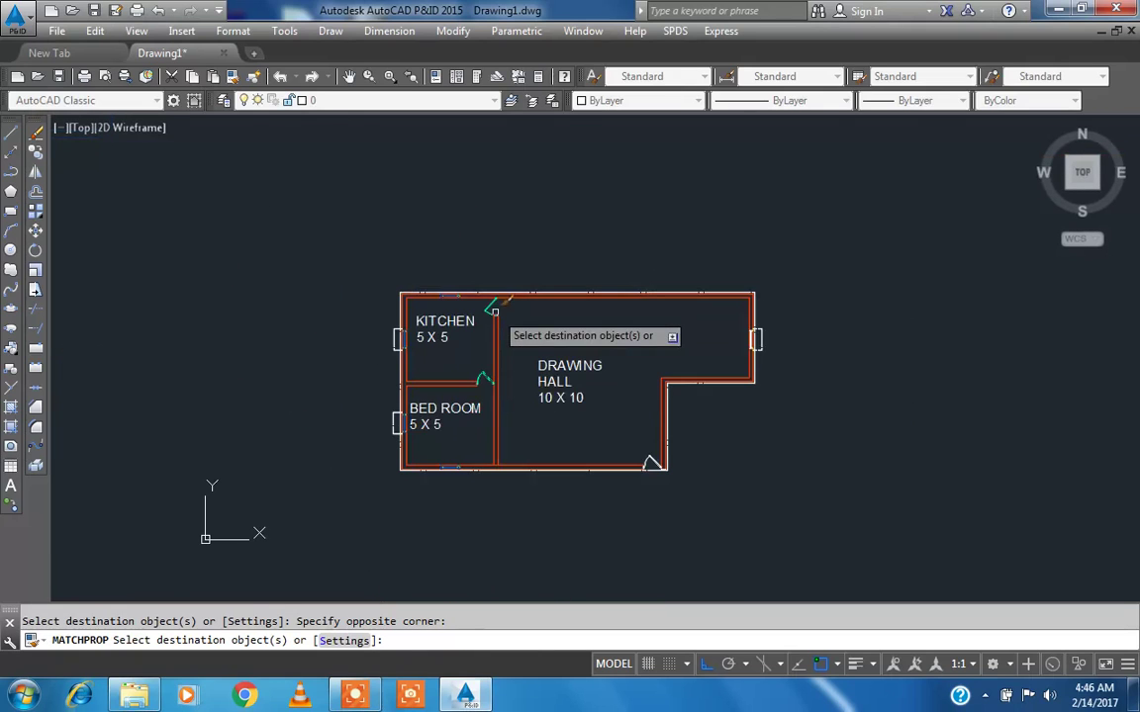
- Match the door properties onto the leaf and frame blocks of the drawing hall's bottom entrance door and end the matching
scroll(482, 379, "up", 4)
scroll(399, 337, "down", 3)
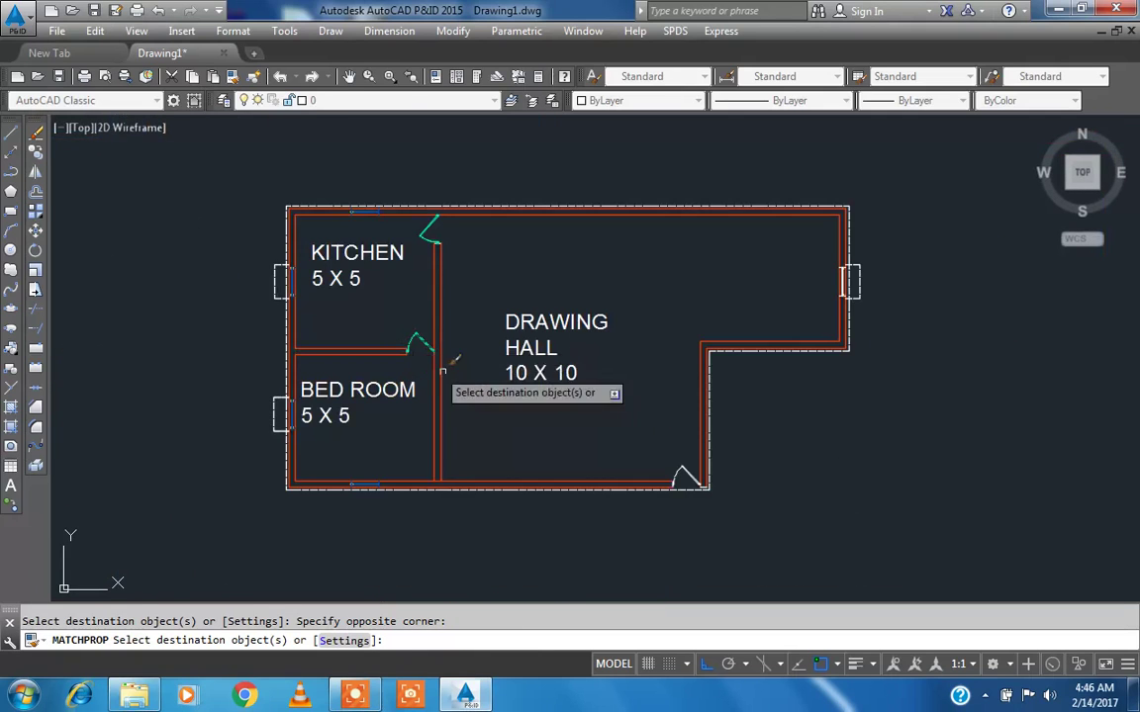
scroll(692, 480, "up", 5)
left_click(754, 448)
left_click(730, 406)
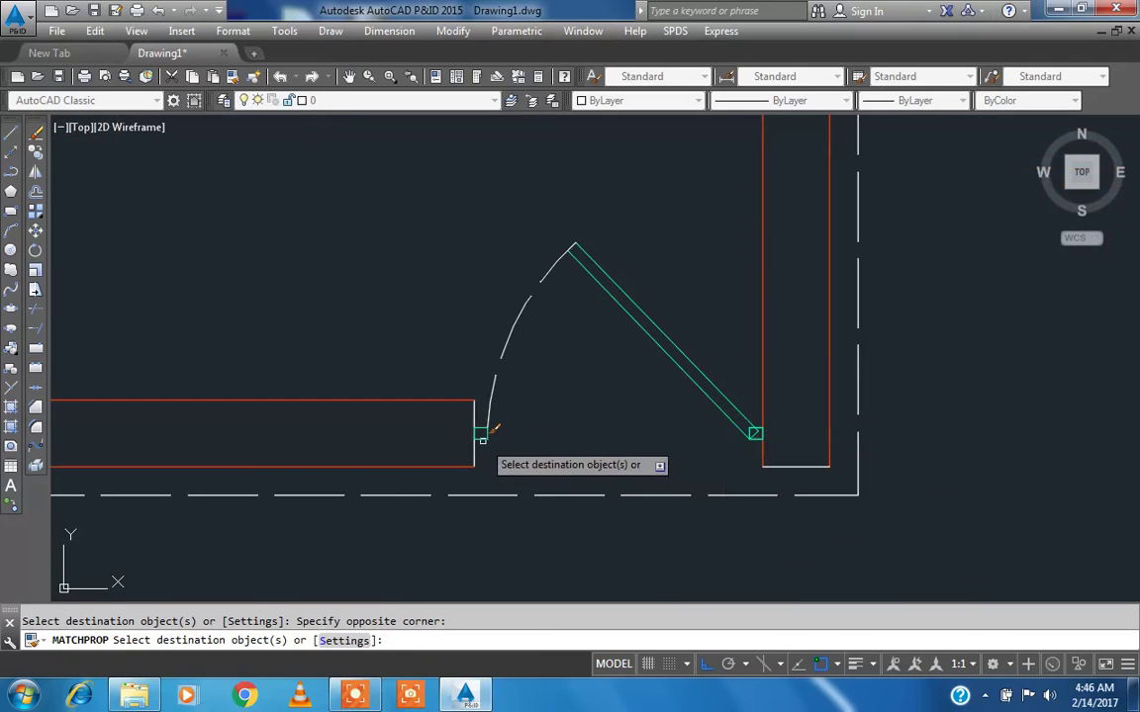
key("Escape")
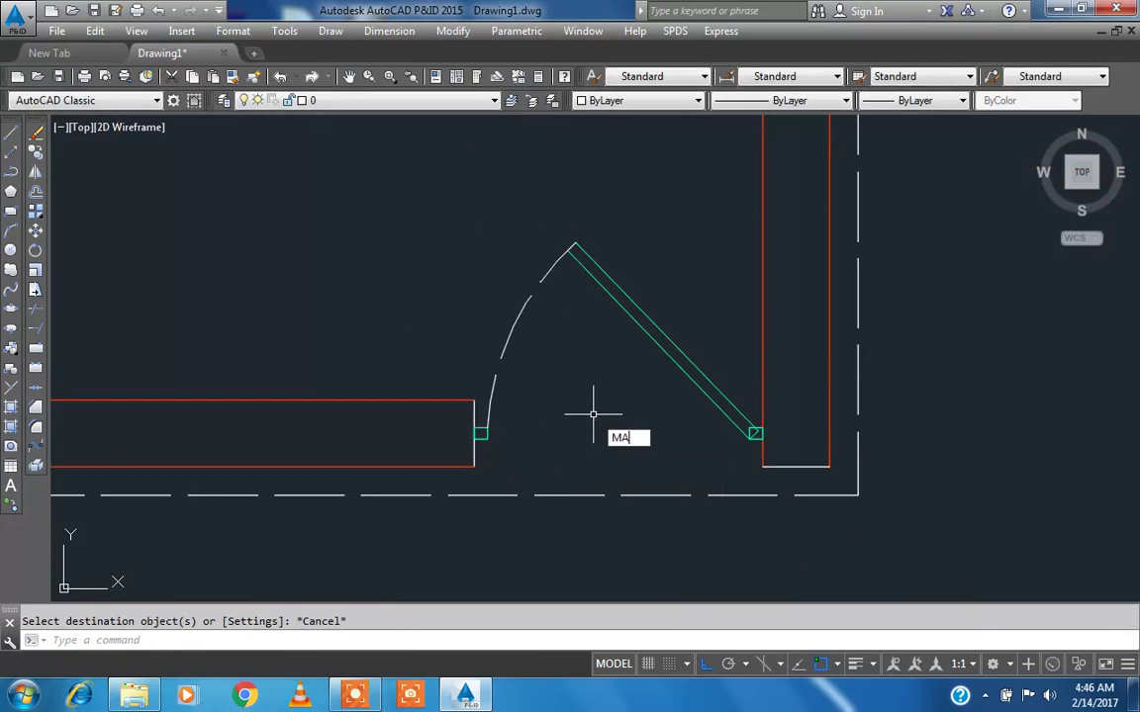
- Match the dashed swing arc of the kitchen–bed room door onto the swing arc of the drawing hall's entrance door
type("MA")
key("Return")
scroll(614, 401, "down", 5)
scroll(396, 311, "up", 5)
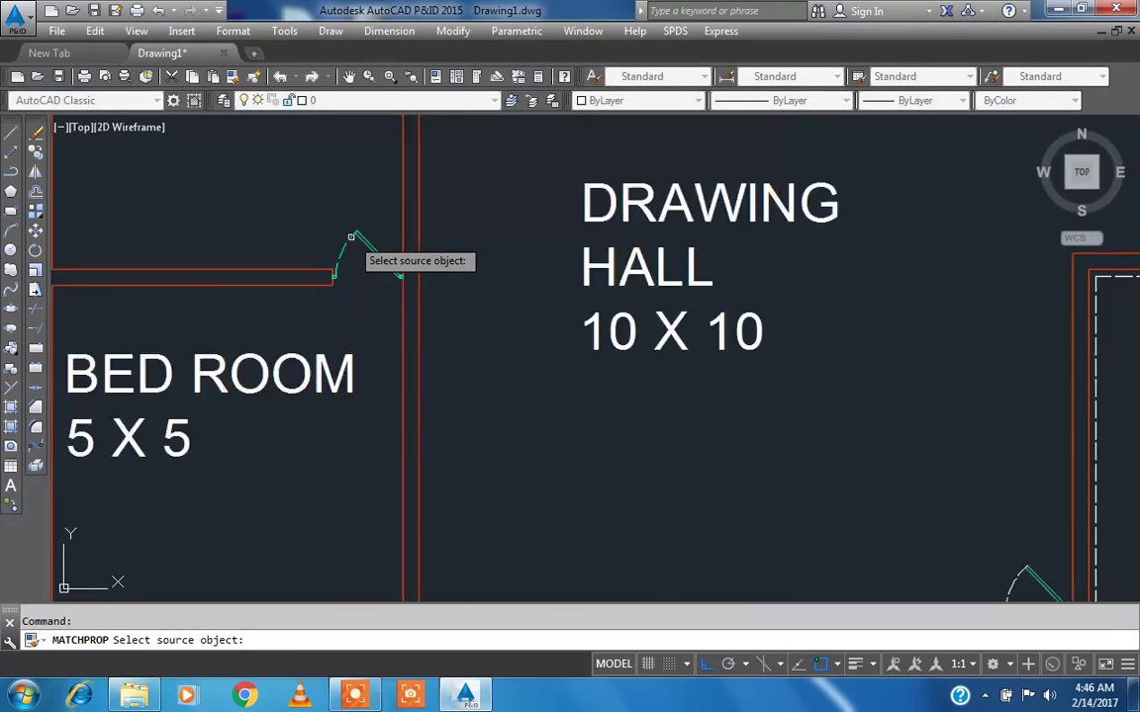
scroll(351, 238, "up", 1)
left_click(346, 246)
scroll(338, 247, "down", 5)
scroll(589, 390, "up", 5)
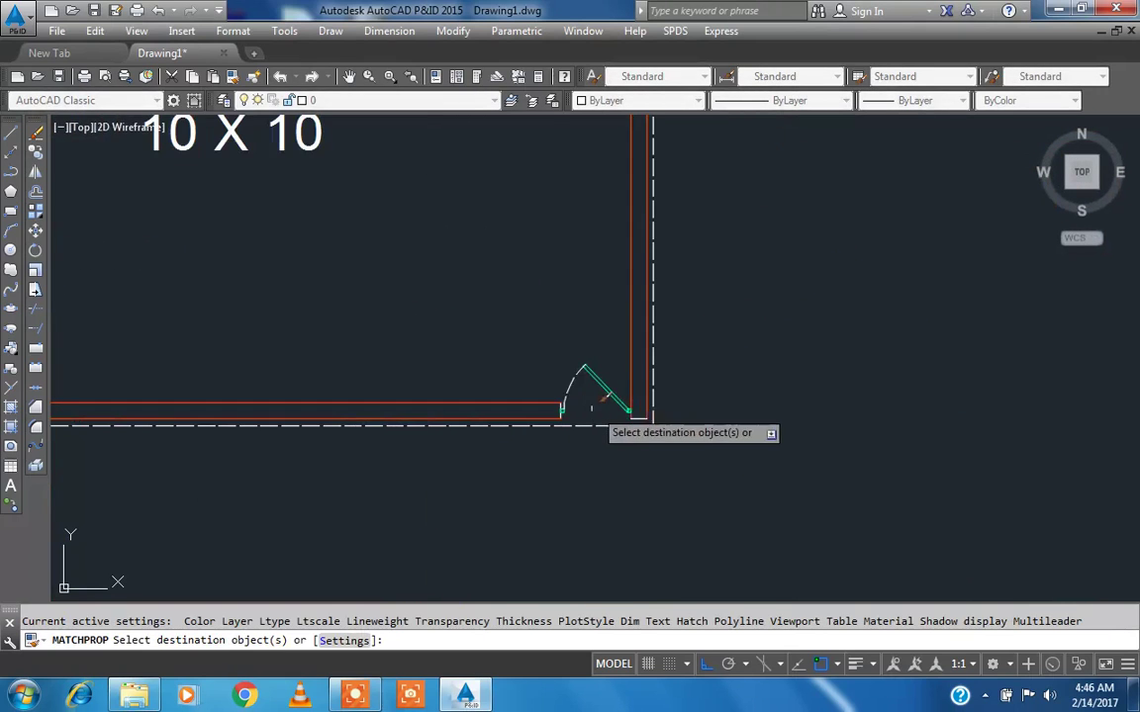
left_click(573, 382)
scroll(611, 451, "down", 5)
scroll(499, 351, "up", 4)
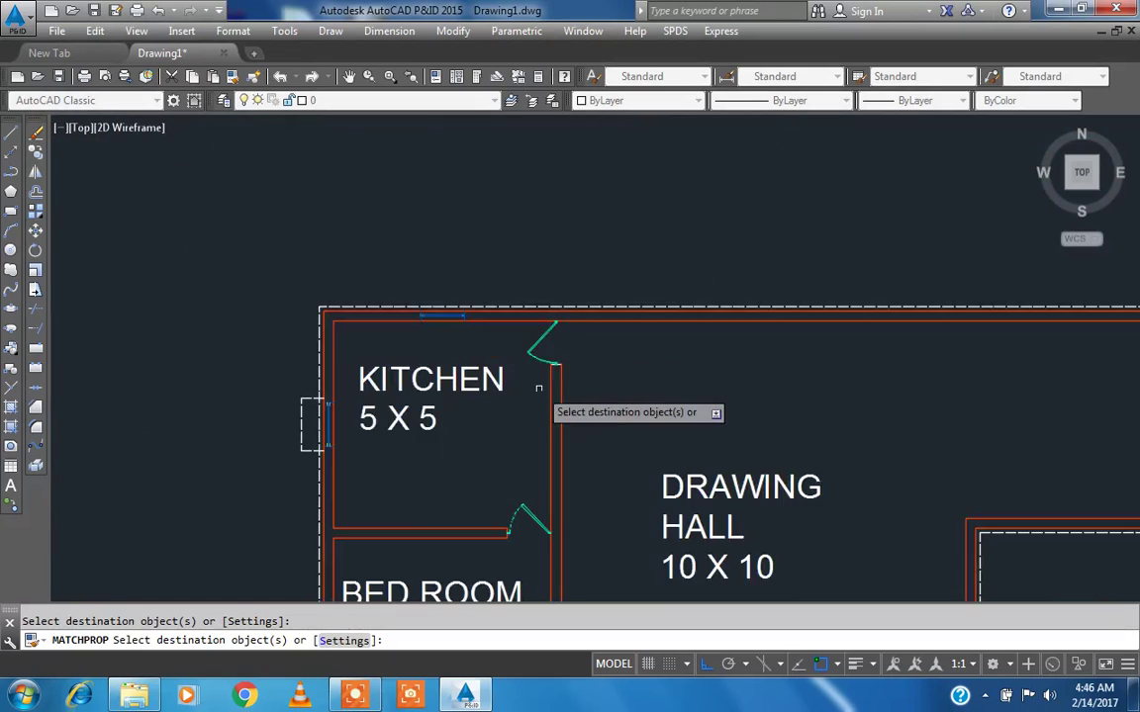
- Match the swing arc properties onto the arc of the kitchen–drawing hall door and end the matching
scroll(538, 388, "up", 4)
left_click(535, 263)
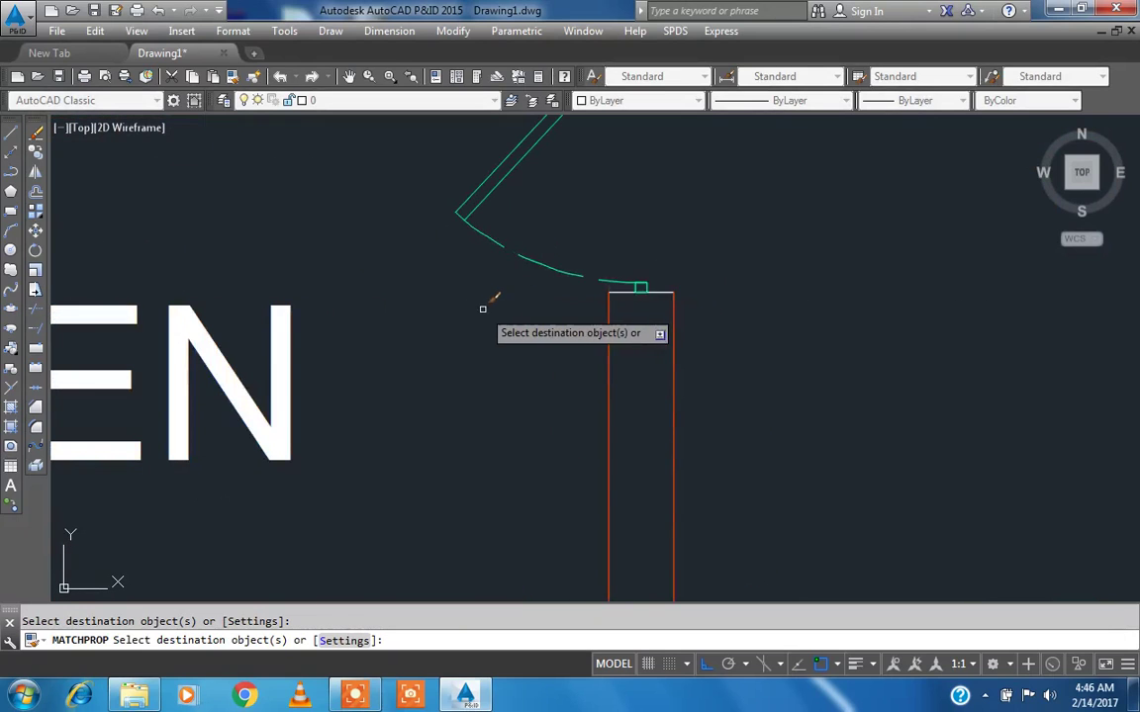
scroll(483, 327, "down", 4)
key("Escape")
scroll(500, 343, "down", 1)
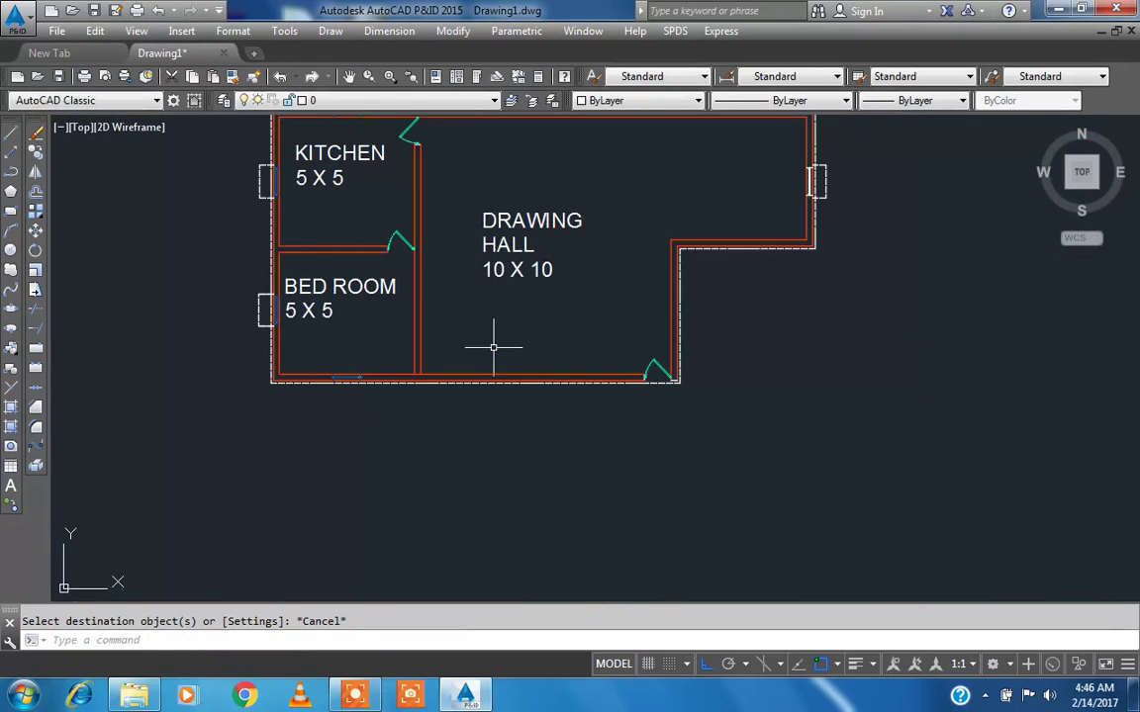
- Match the wall properties onto the wall end lines on both sides of the drawing hall's entrance door
middle_click_drag(494, 347, 506, 367)
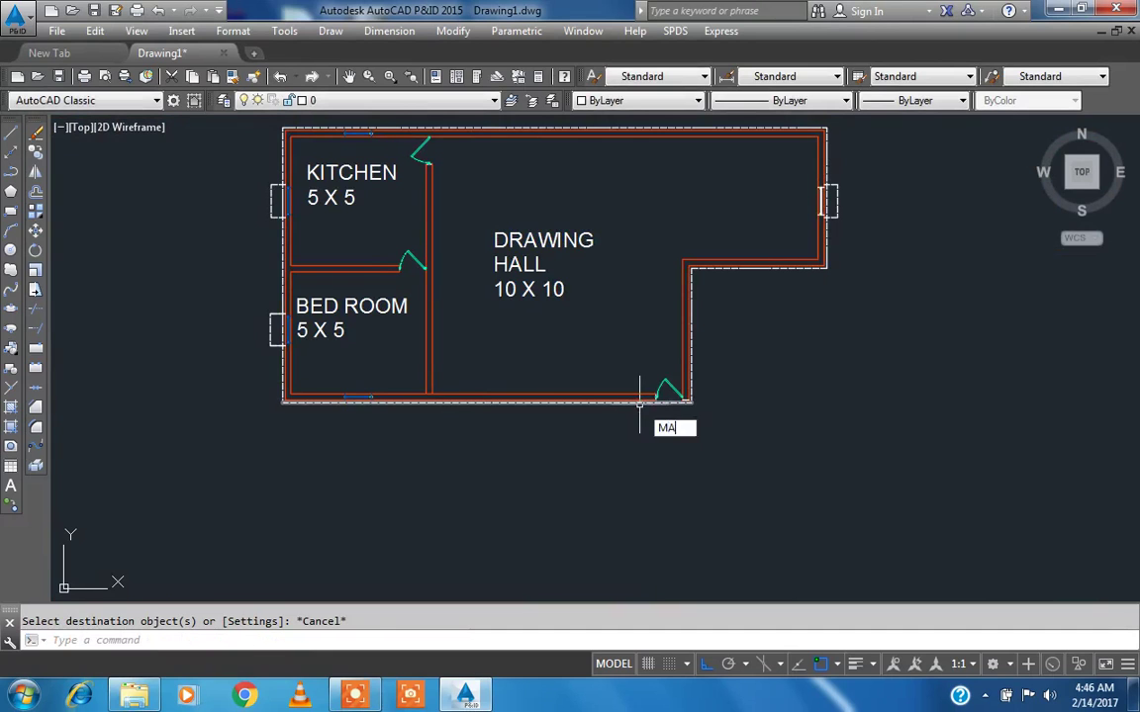
key("Return")
scroll(663, 399, "up", 3)
left_click(654, 396)
scroll(664, 363, "up", 2)
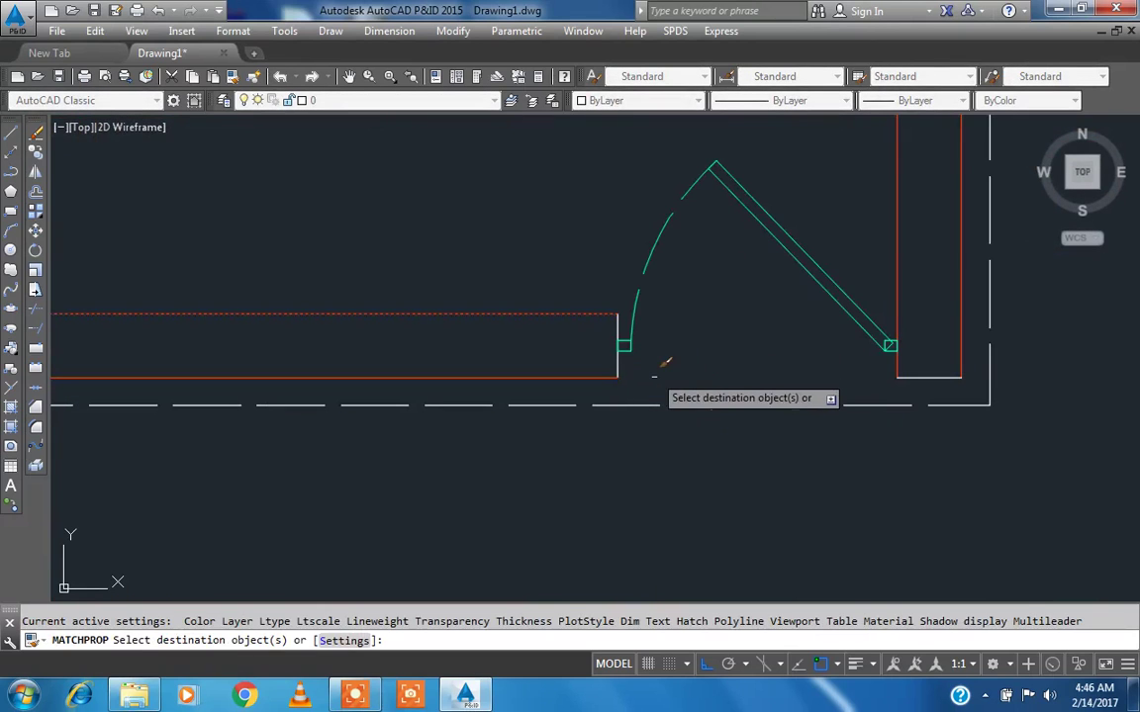
left_click(616, 371)
left_click(949, 382)
left_click(921, 360)
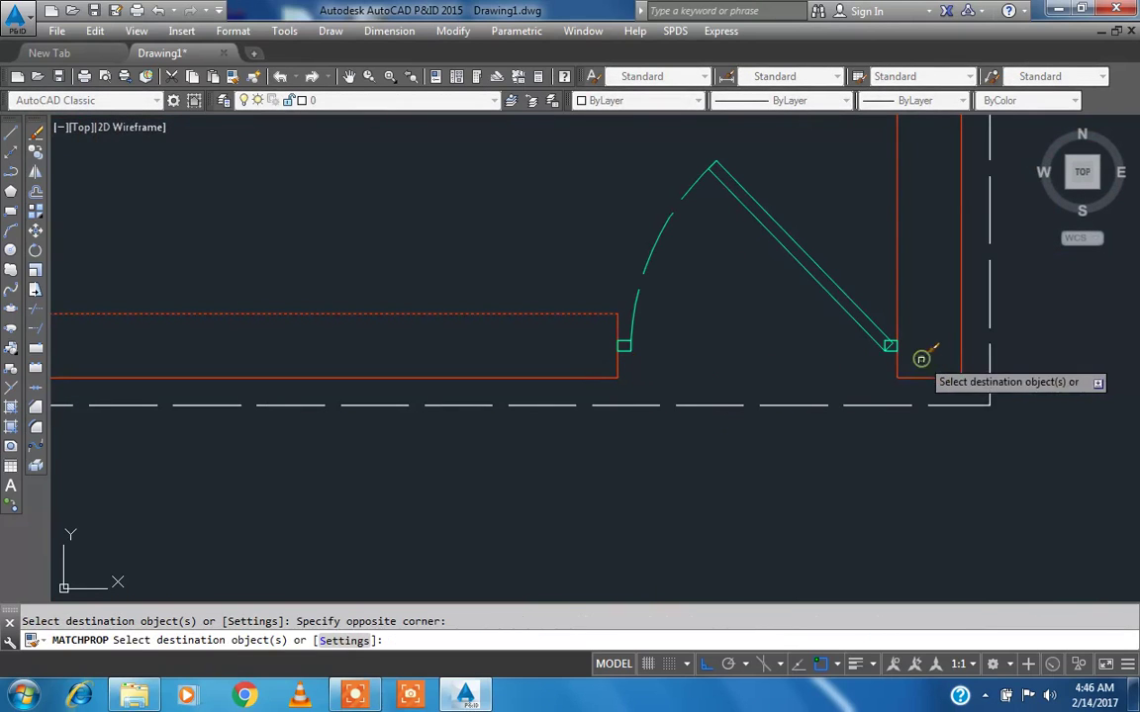
- Match the wall properties onto the top end line of the kitchen–drawing hall partition and end the matching
scroll(921, 359, "down", 5)
middle_click_drag(481, 172, 476, 402)
scroll(510, 246, "up", 9)
left_click(517, 213)
left_click(512, 195)
scroll(527, 257, "down", 4)
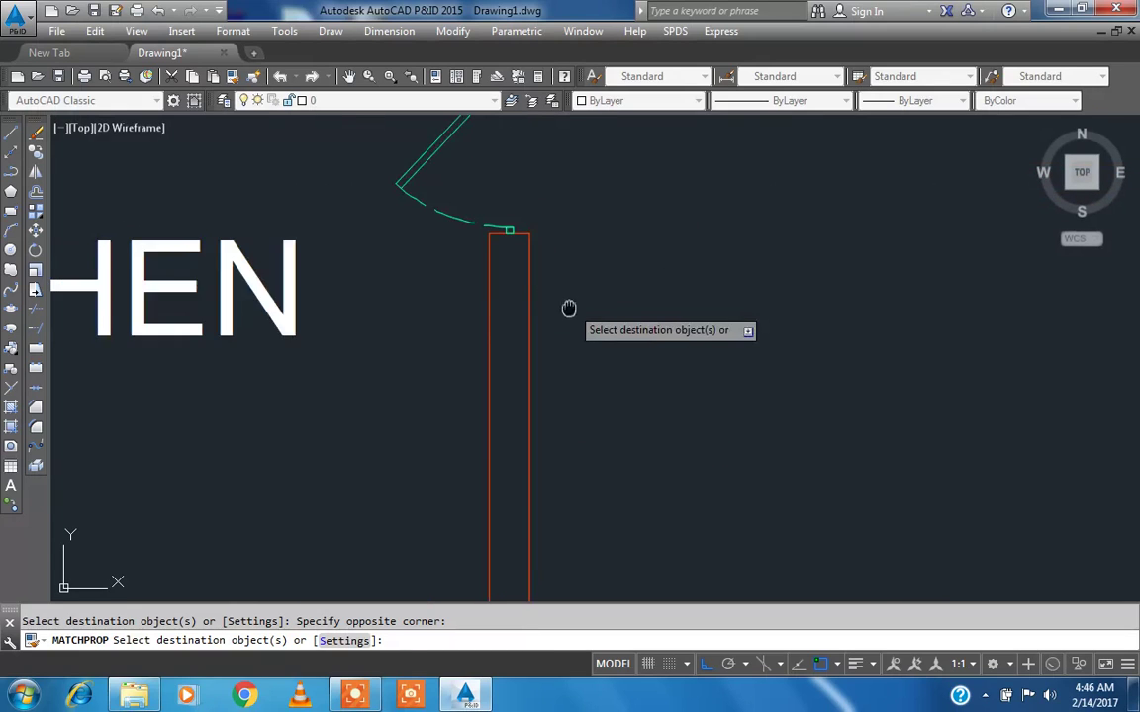
scroll(471, 286, "down", 3)
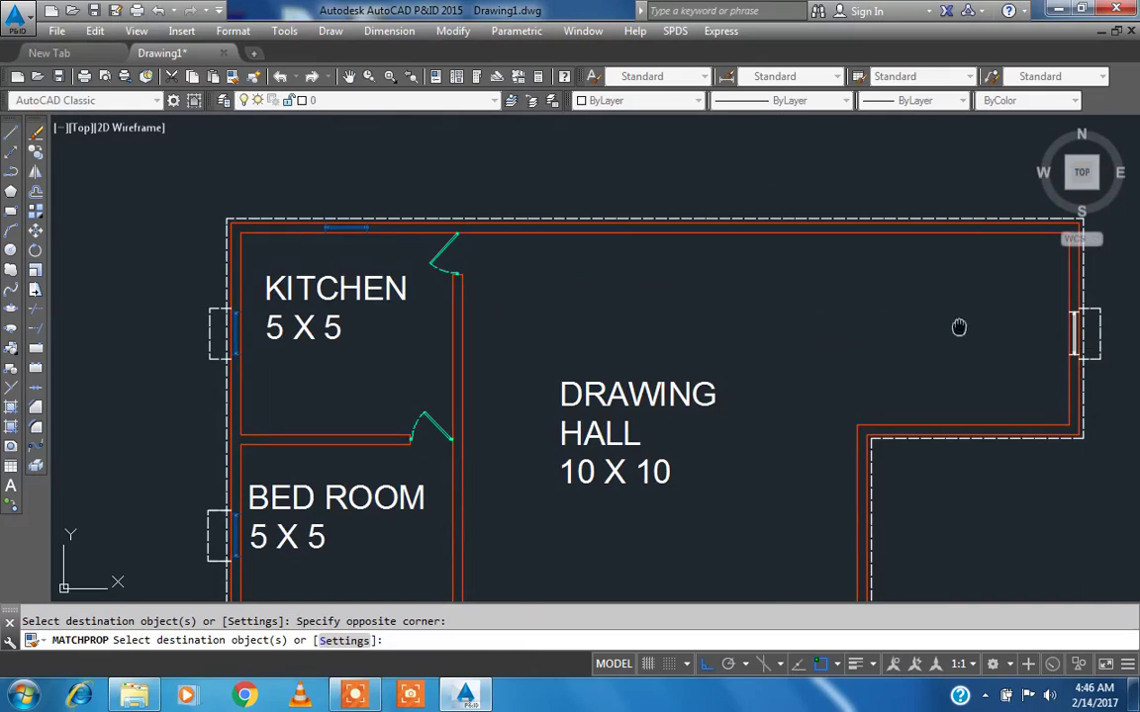
key("Escape")
- Match the kitchen's outer-wall window properties onto the window in the drawing hall's far east wall and end the matching
middle_click_drag(957, 325, 894, 307)
type("a")
key("Return")
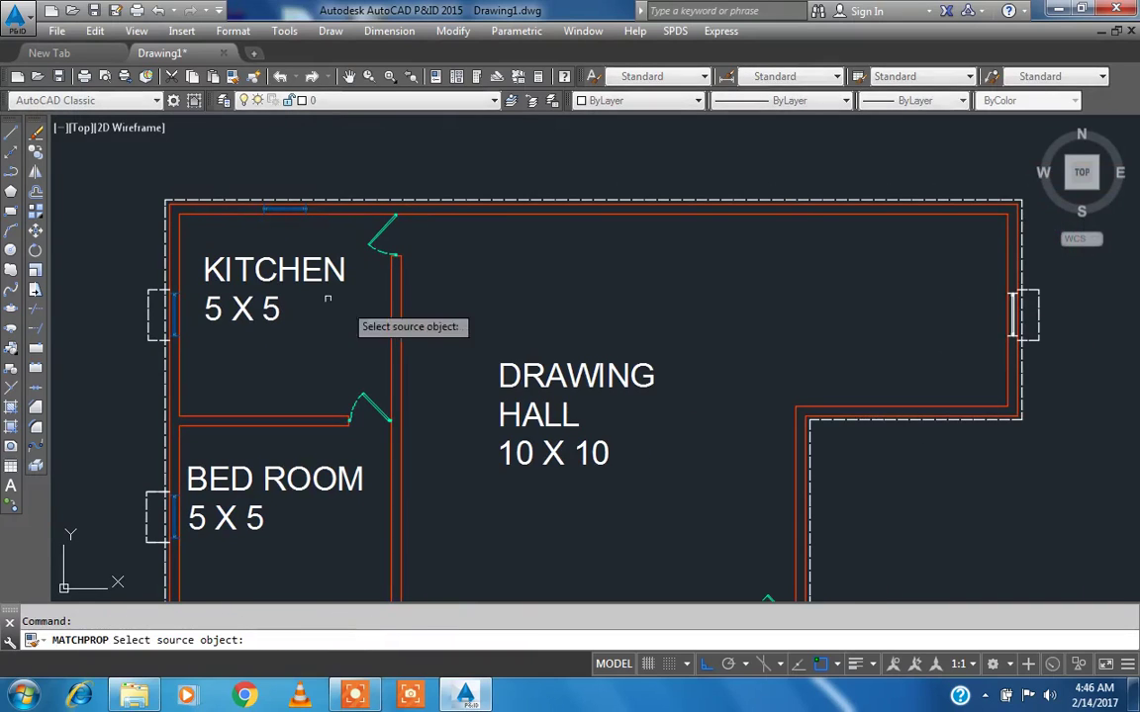
scroll(154, 301, "up", 4)
left_click(153, 310)
scroll(151, 314, "down", 4)
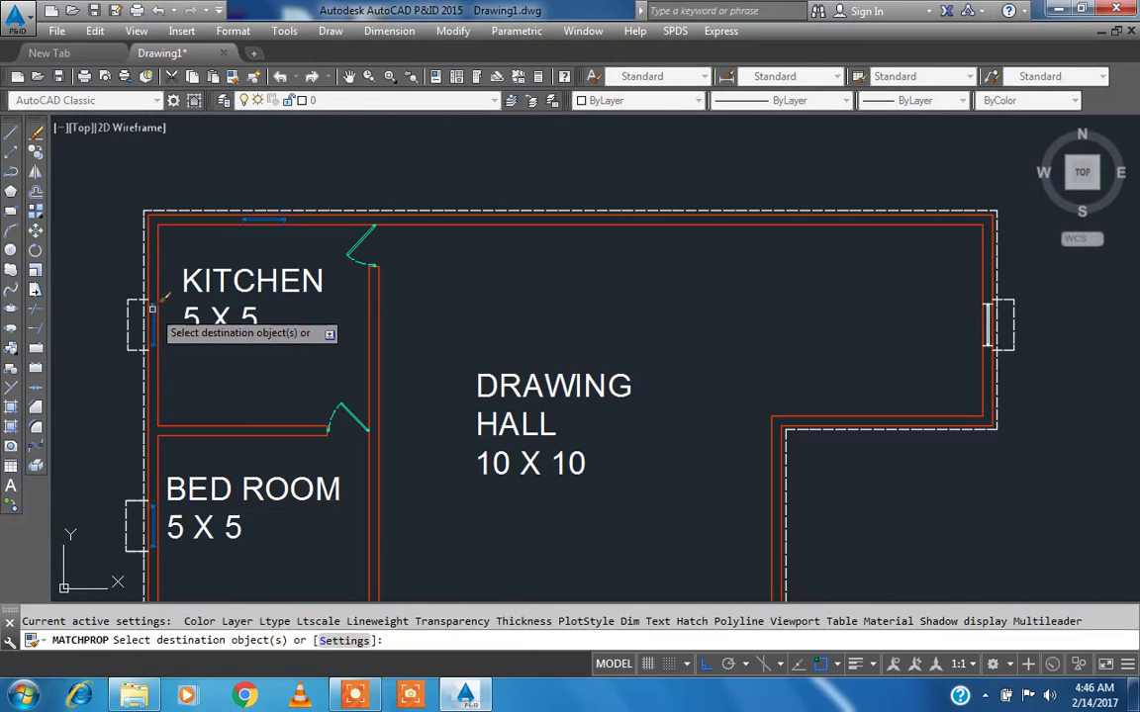
scroll(1019, 322, "up", 5)
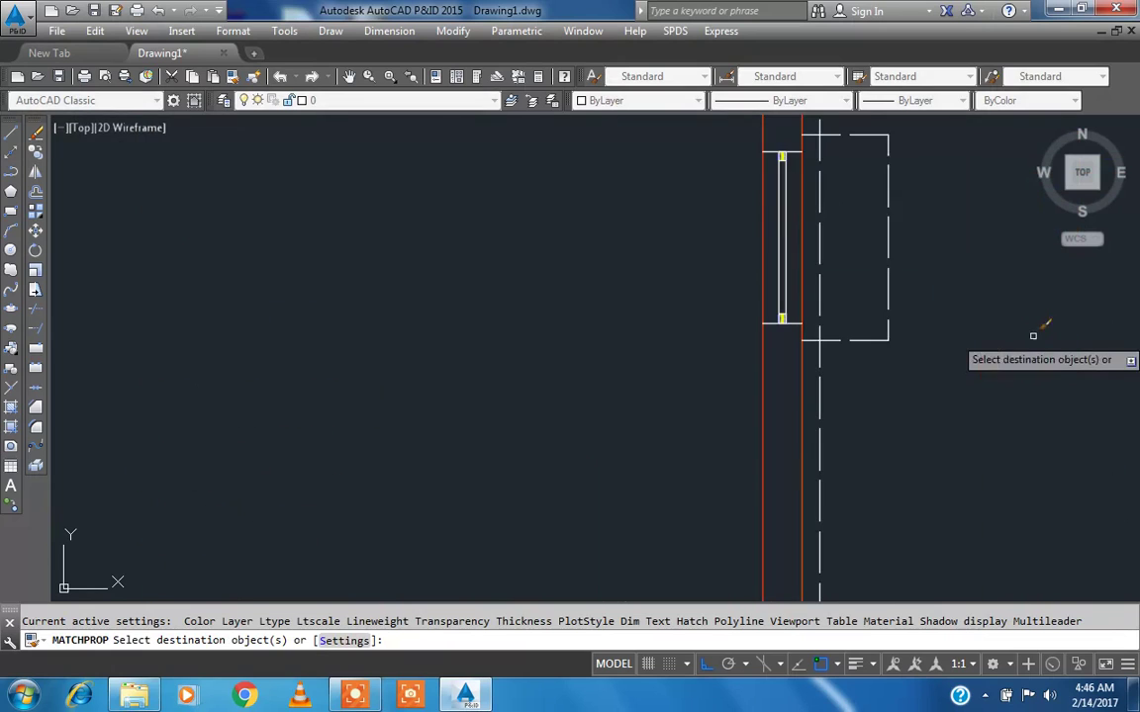
left_click(738, 148)
left_click(808, 333)
key("Escape")
scroll(781, 317, "down", 5)
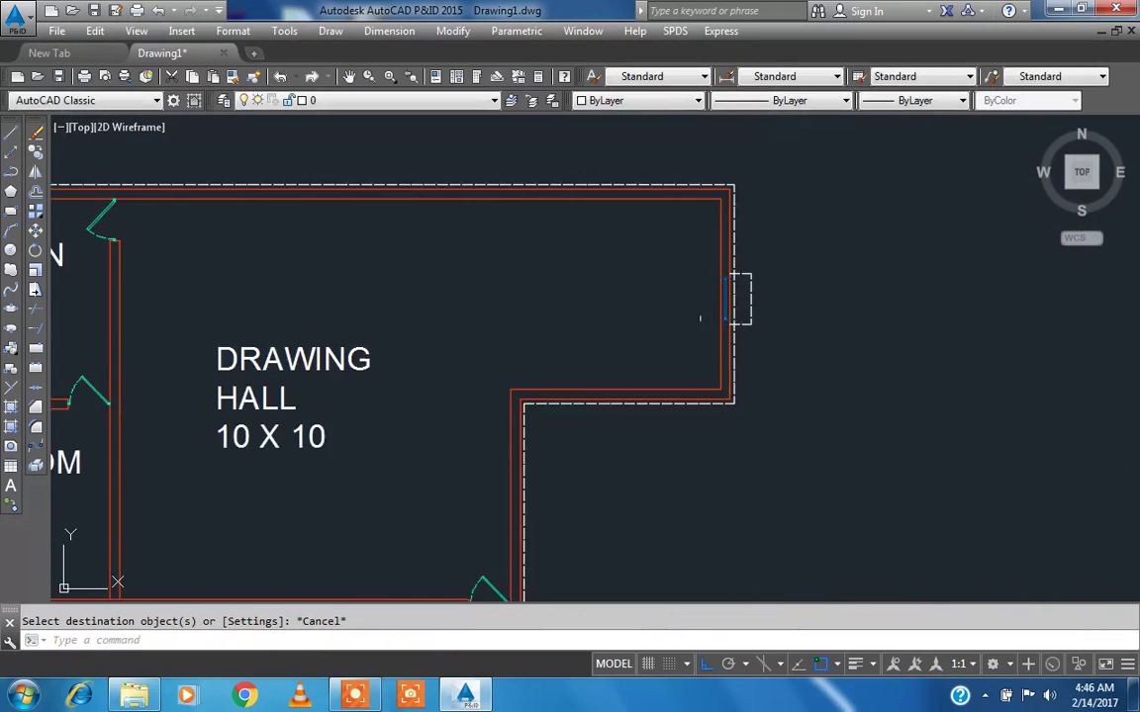
- Assign the dashed outline outside the kitchen's west window to the CHAJJAS layer
scroll(395, 301, "up", 5)
left_click_drag(309, 290, 272, 267)
left_click(313, 362)
left_click(282, 342)
left_click(445, 100)
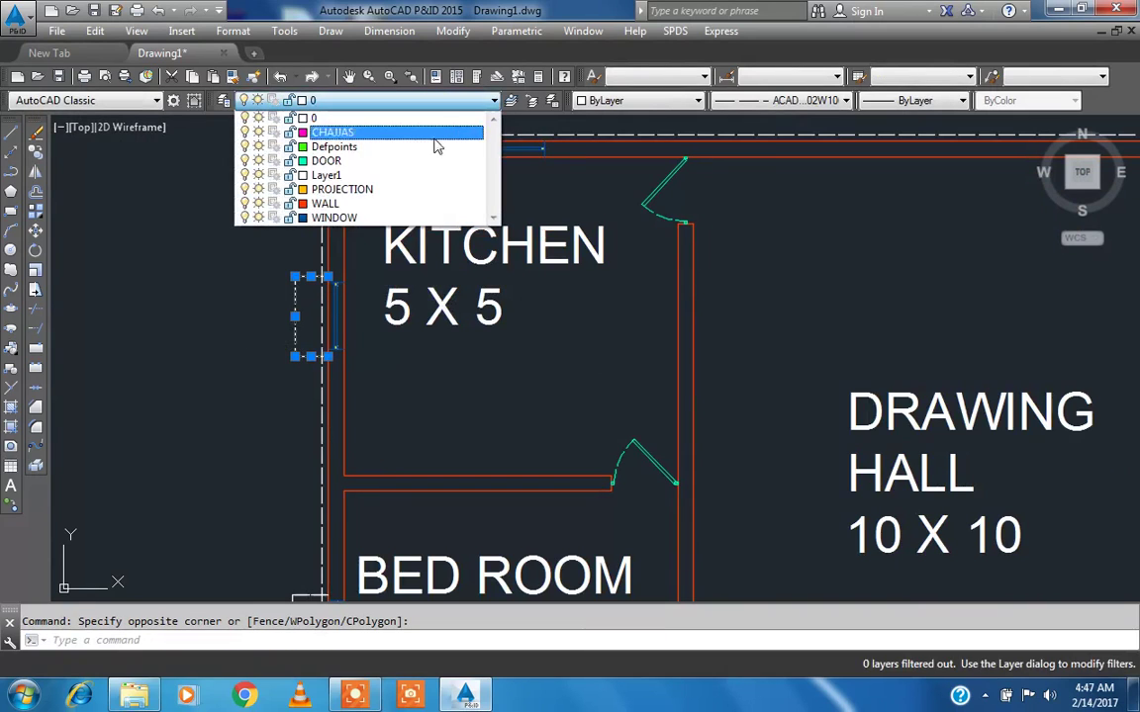
left_click(406, 118)
left_click(357, 100)
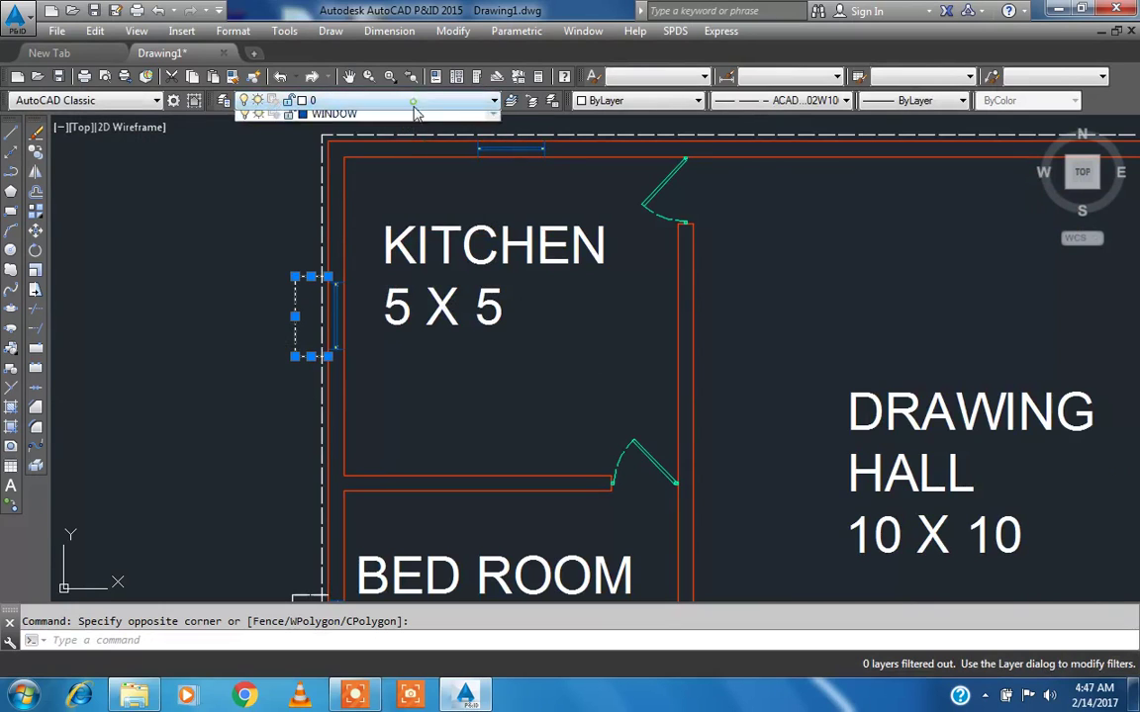
left_click(366, 132)
key("Escape")
- Match the properties of the kitchen window's chajja outline onto the dashed outline outside the bed room's west window
type("M")
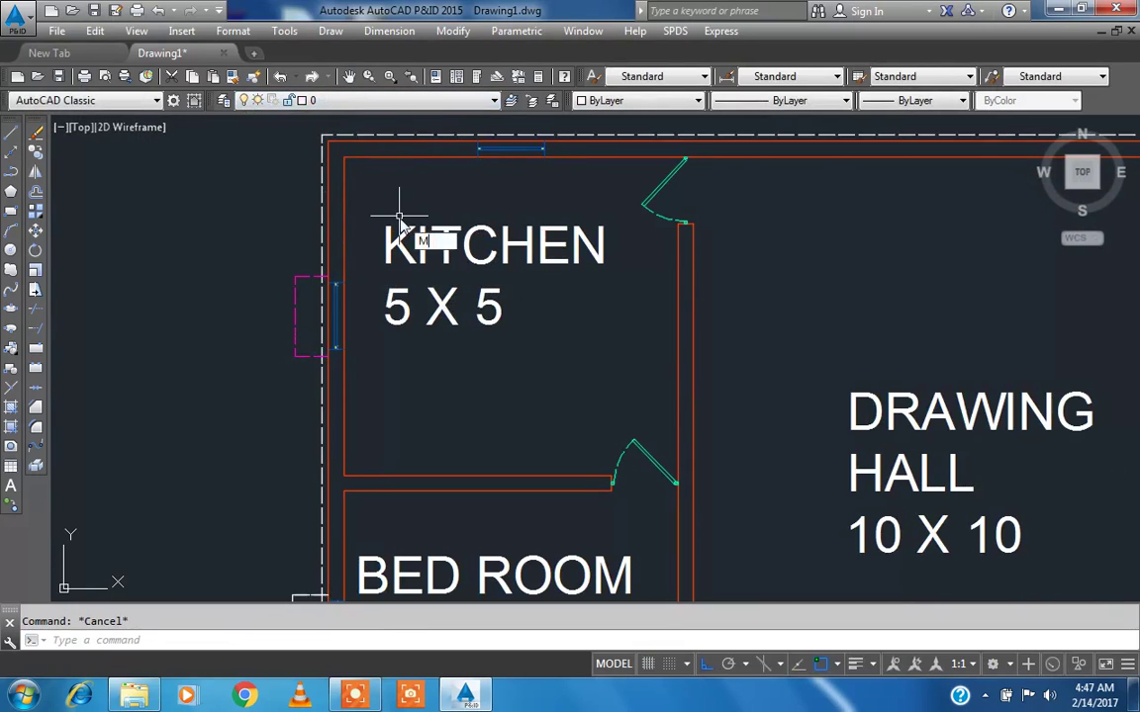
type("A")
key("Return")
scroll(368, 240, "down", 6)
left_click(350, 263)
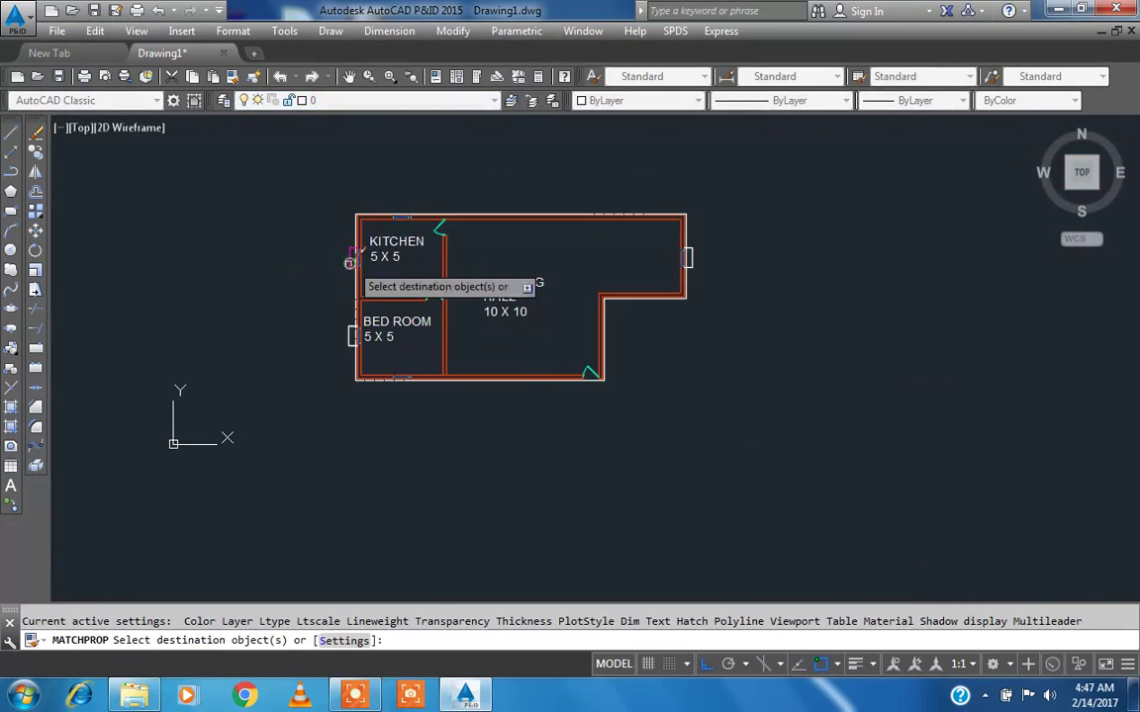
scroll(346, 332, "up", 8)
left_click(418, 482)
left_click(381, 396)
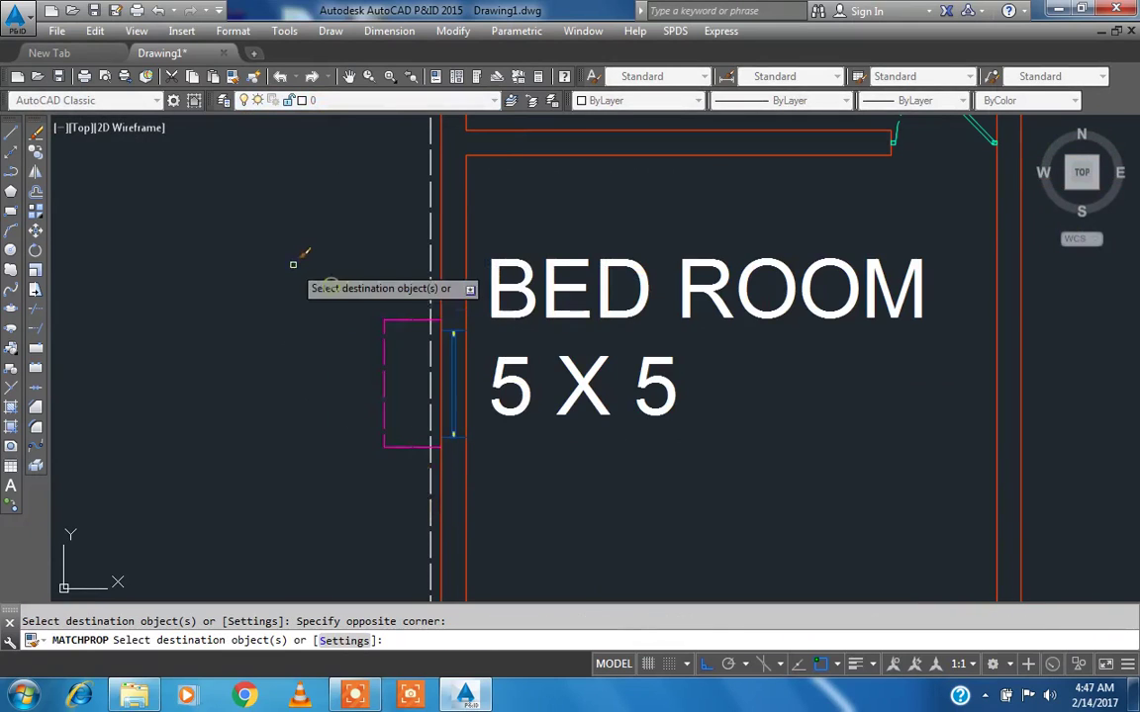
- Match the chajja properties onto the dashed outline outside the drawing hall's east window and end the matching
scroll(293, 264, "down", 6)
scroll(856, 306, "up", 5)
left_click(852, 338)
left_click(782, 245)
key("Escape")
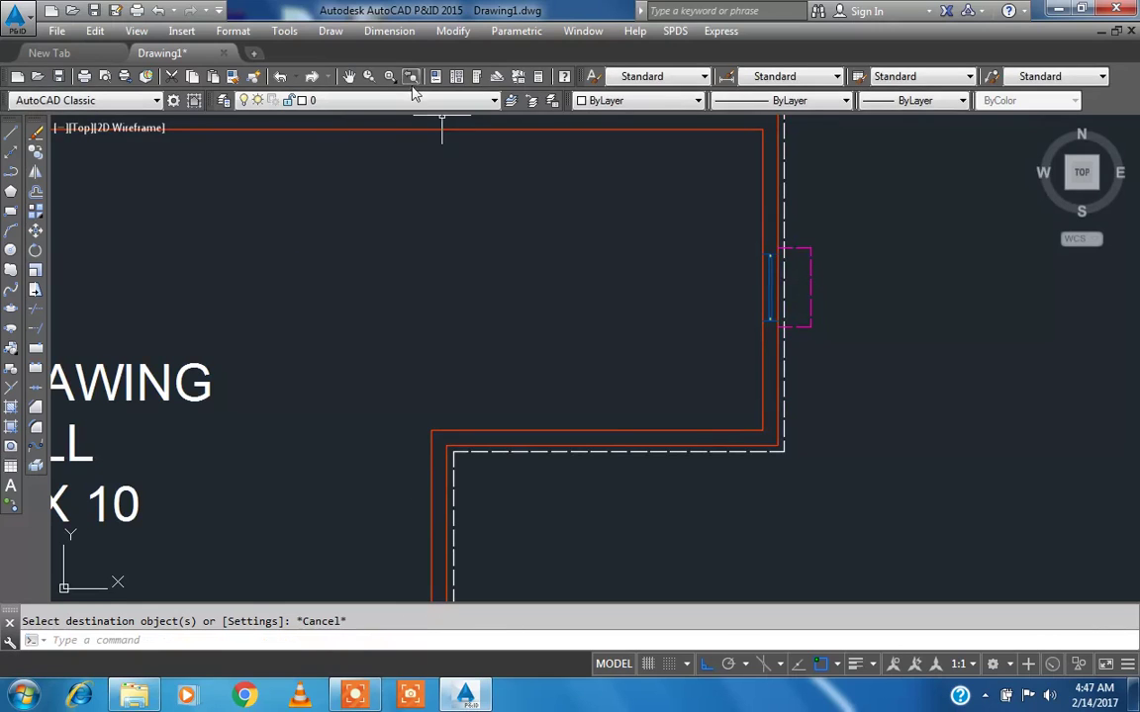
- Assign the dashed line along the drawing hall's east wall to the PROJECTION layer
left_click(782, 390)
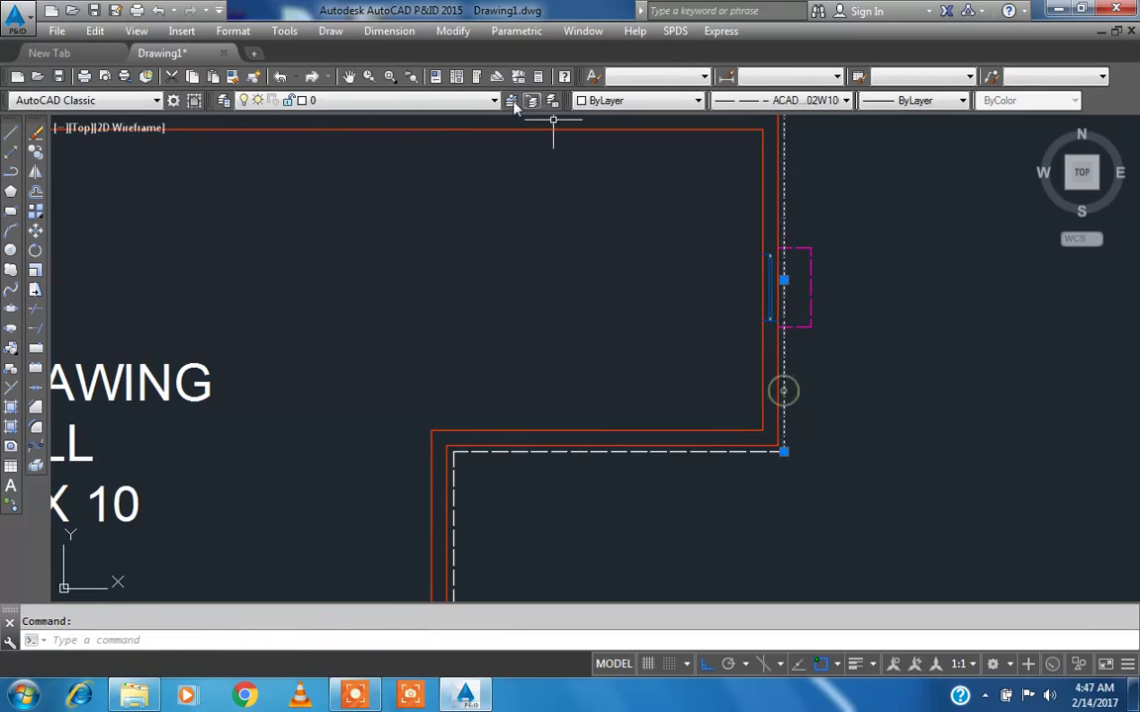
left_click(432, 101)
left_click(413, 191)
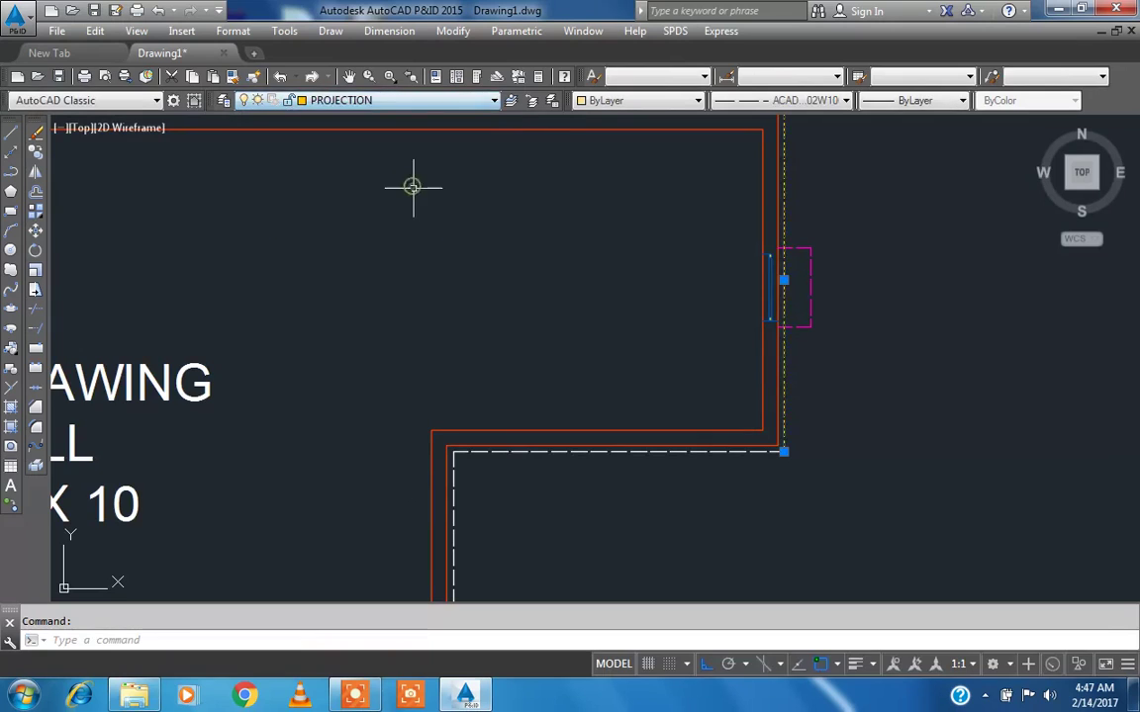
key("Escape")
- Match the east projection line's properties onto the dashed lines along the plan's north and west sides
scroll(683, 313, "down", 1)
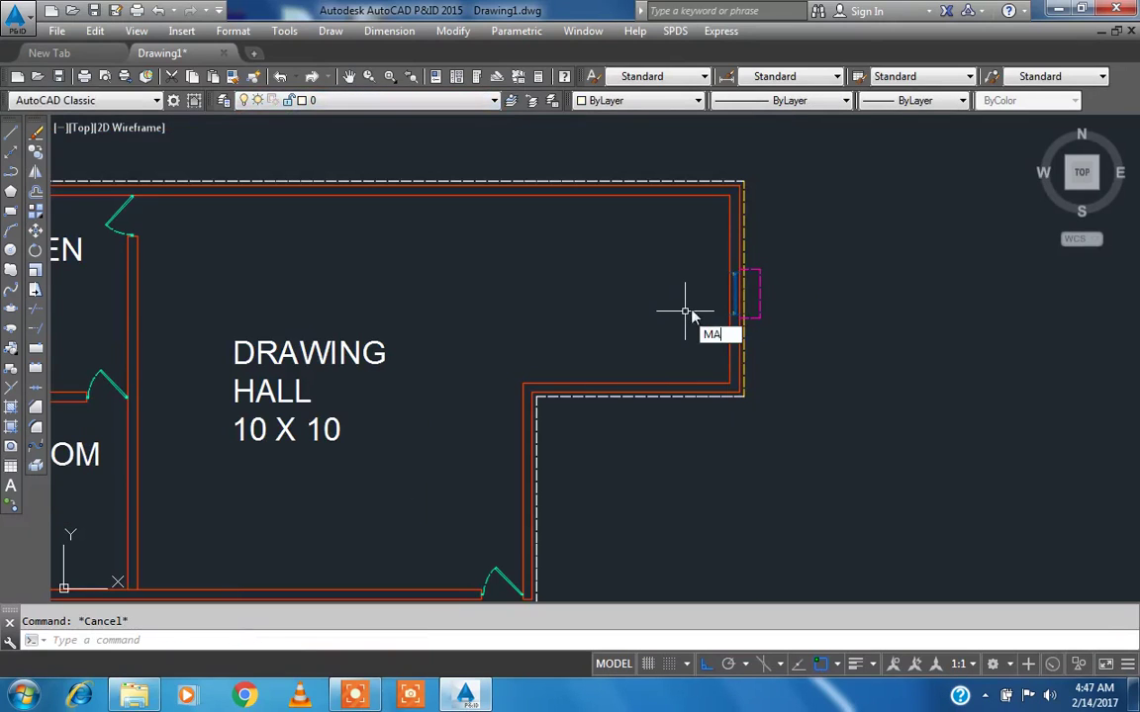
type("MA")
key("Return")
left_click(743, 204)
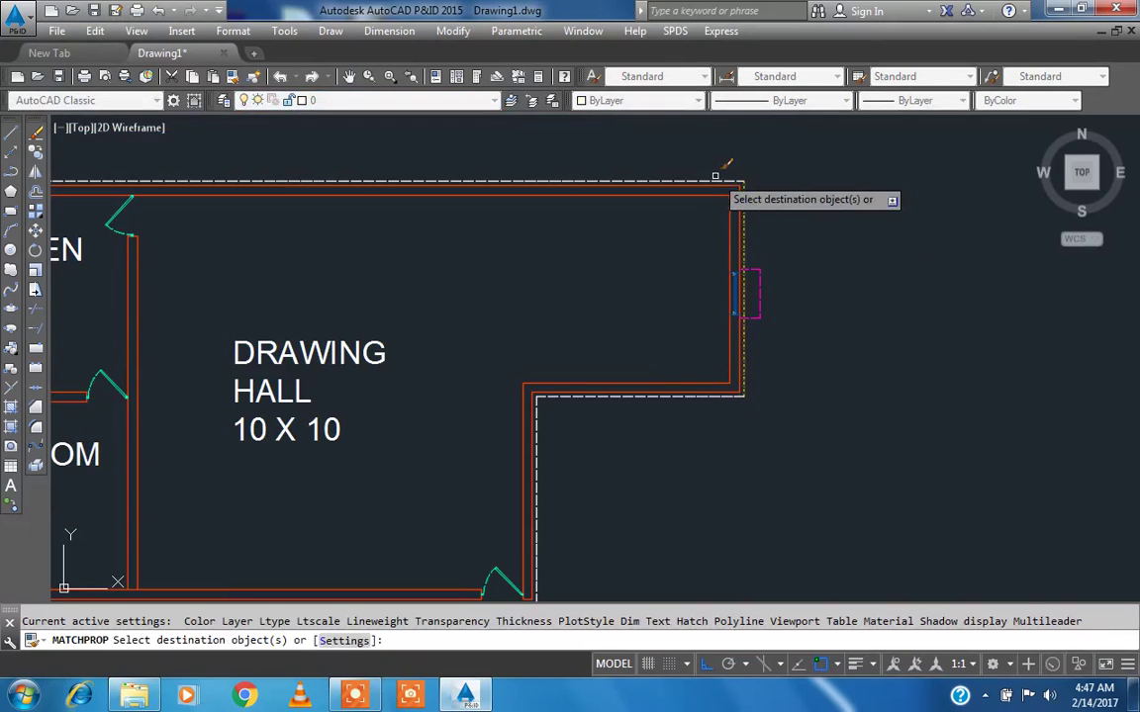
scroll(816, 210, "down", 5)
scroll(601, 273, "up", 3)
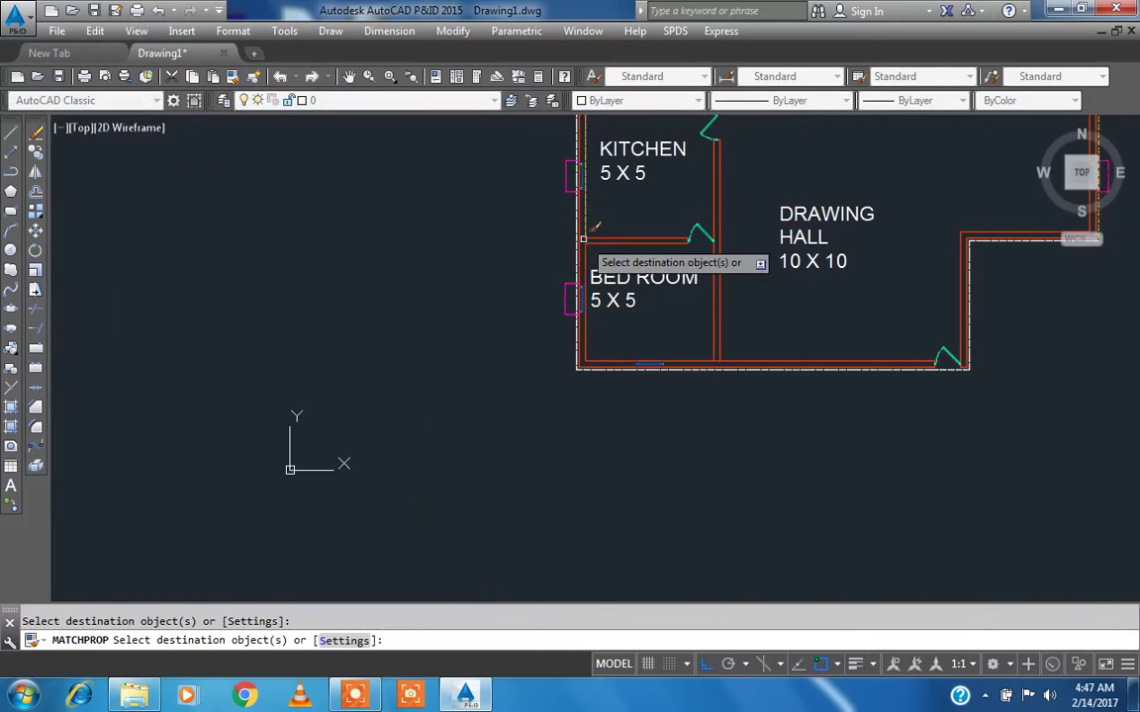
scroll(586, 335, "up", 4)
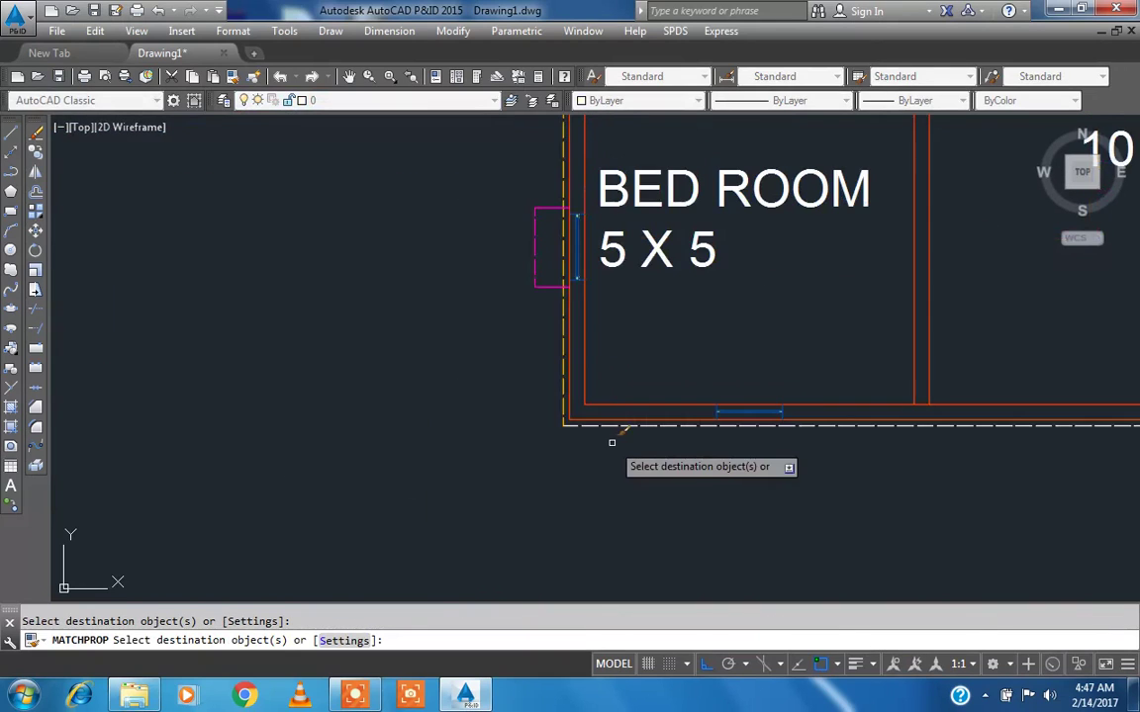
- Match the projection properties onto the dashed lines along the south side and the stepped corner of the drawing hall, ending the matching
scroll(600, 425, "down", 5)
scroll(707, 330, "up", 4)
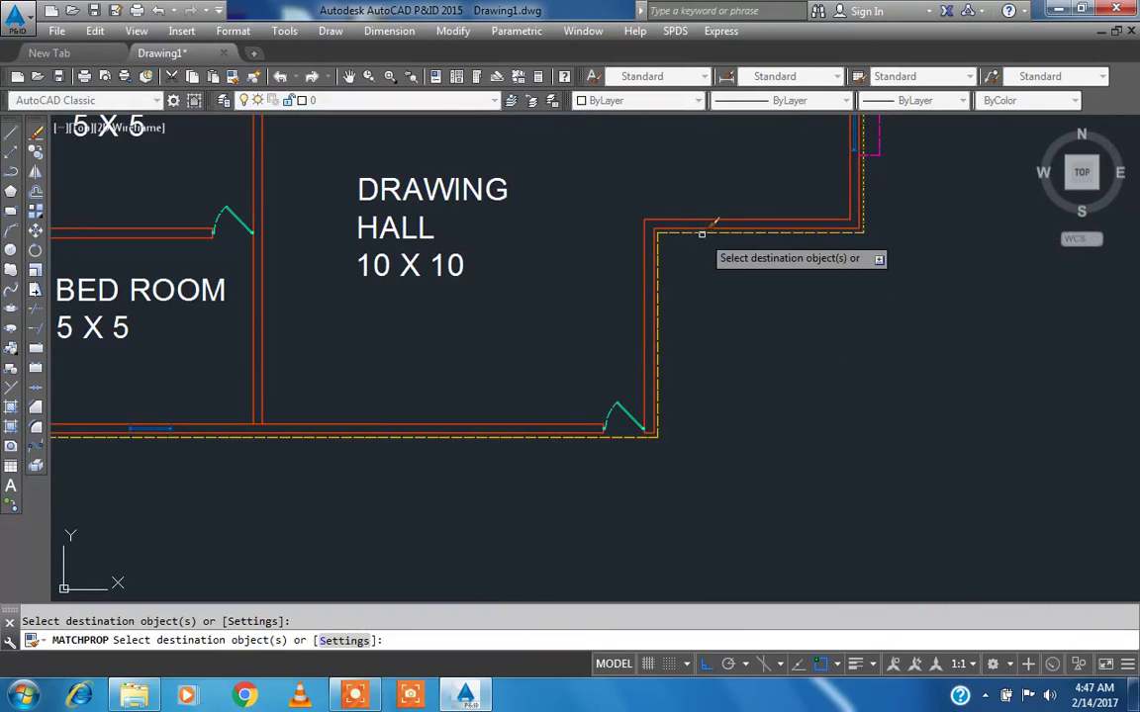
scroll(681, 249, "down", 2)
middle_click_drag(628, 270, 594, 309)
key("Escape")
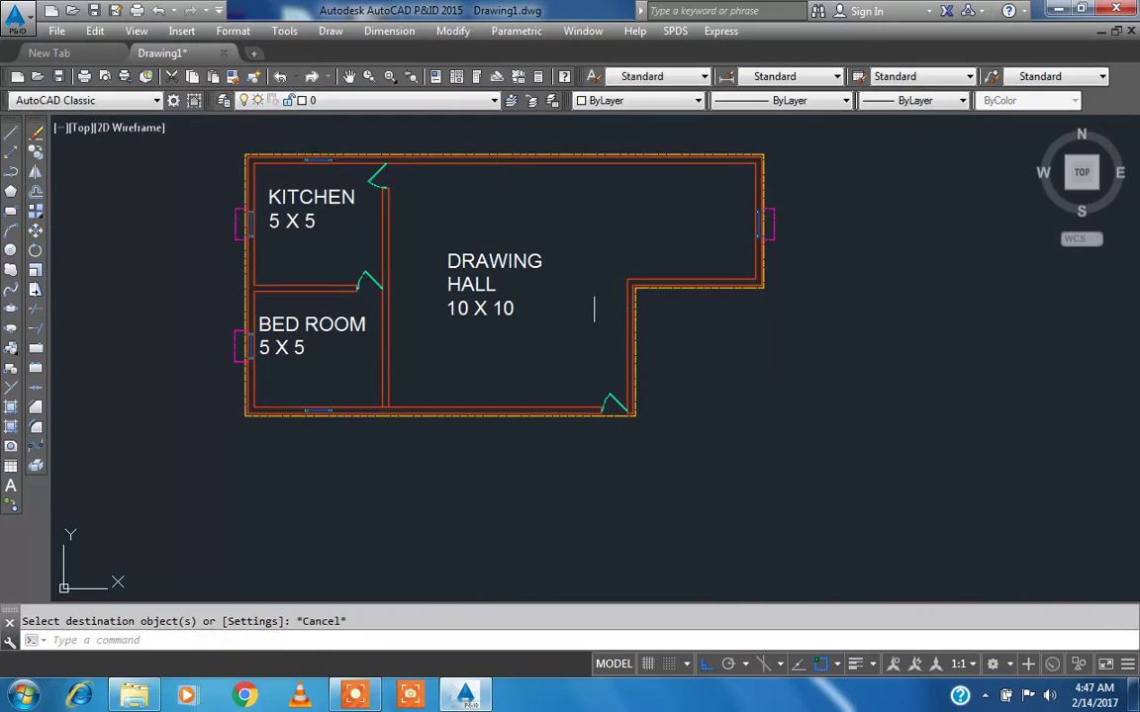
middle_click(499, 181)
middle_click(499, 181)
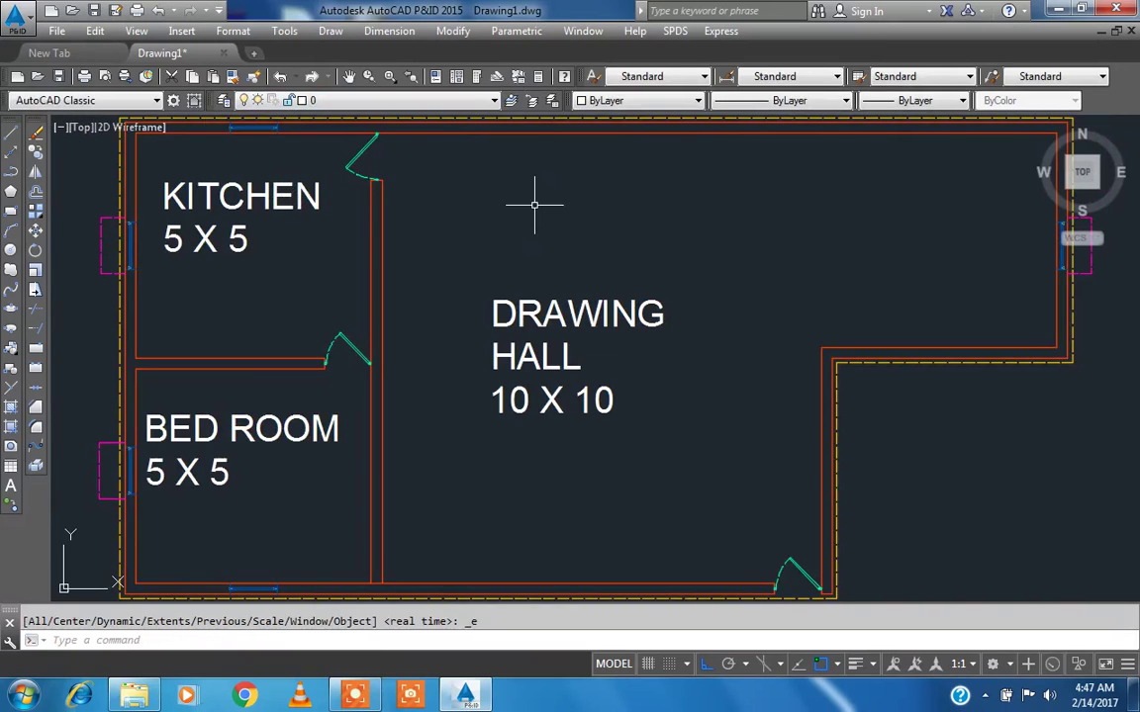
scroll(522, 226, "down", 6)
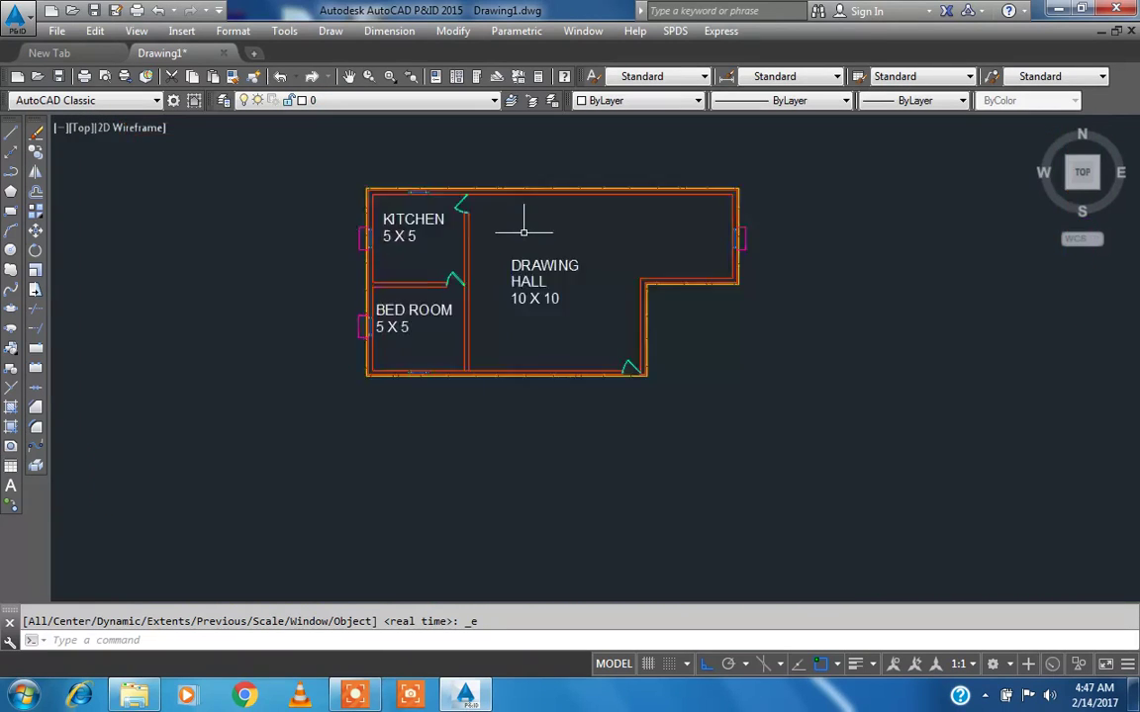
scroll(521, 235, "up", 2)
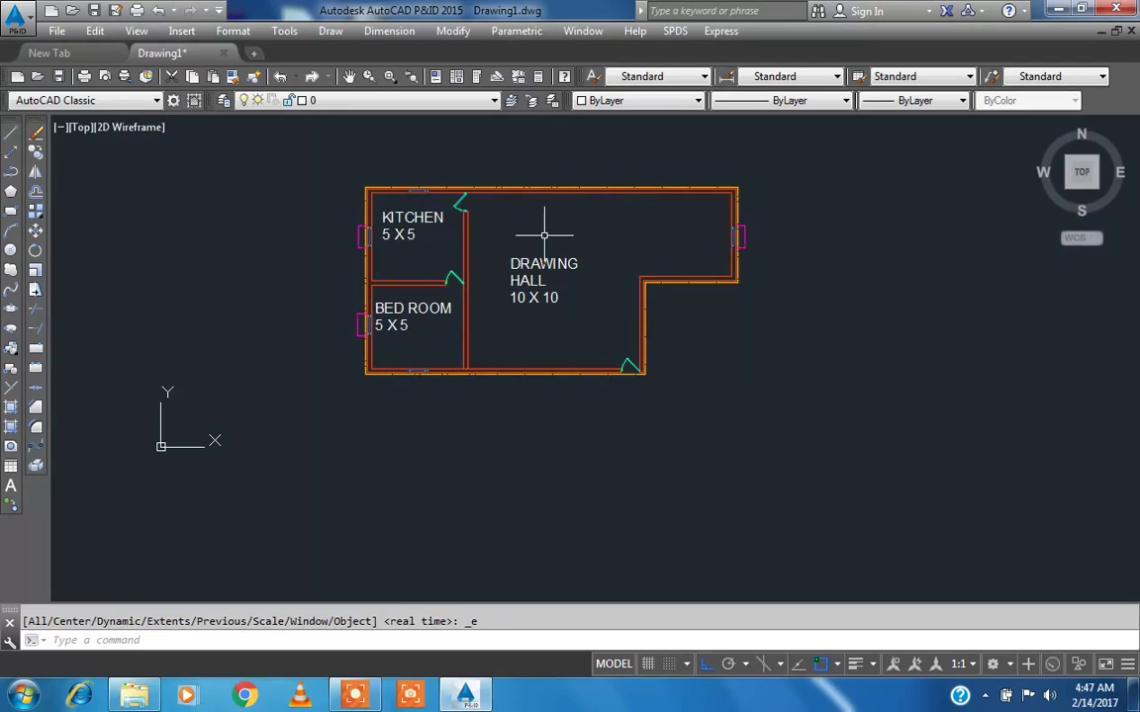
key("Escape")
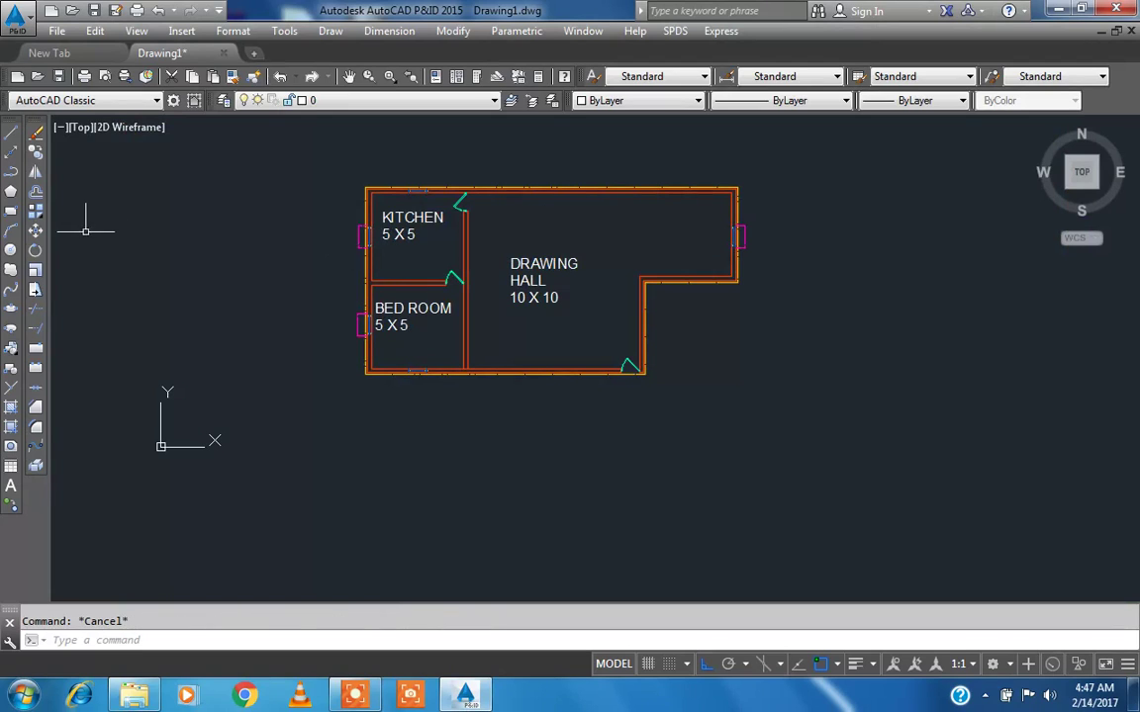
- Add multiline text below the floor plan reading "FLOOR PLAN" with "scale -1:100" on the second line
left_click(11, 485)
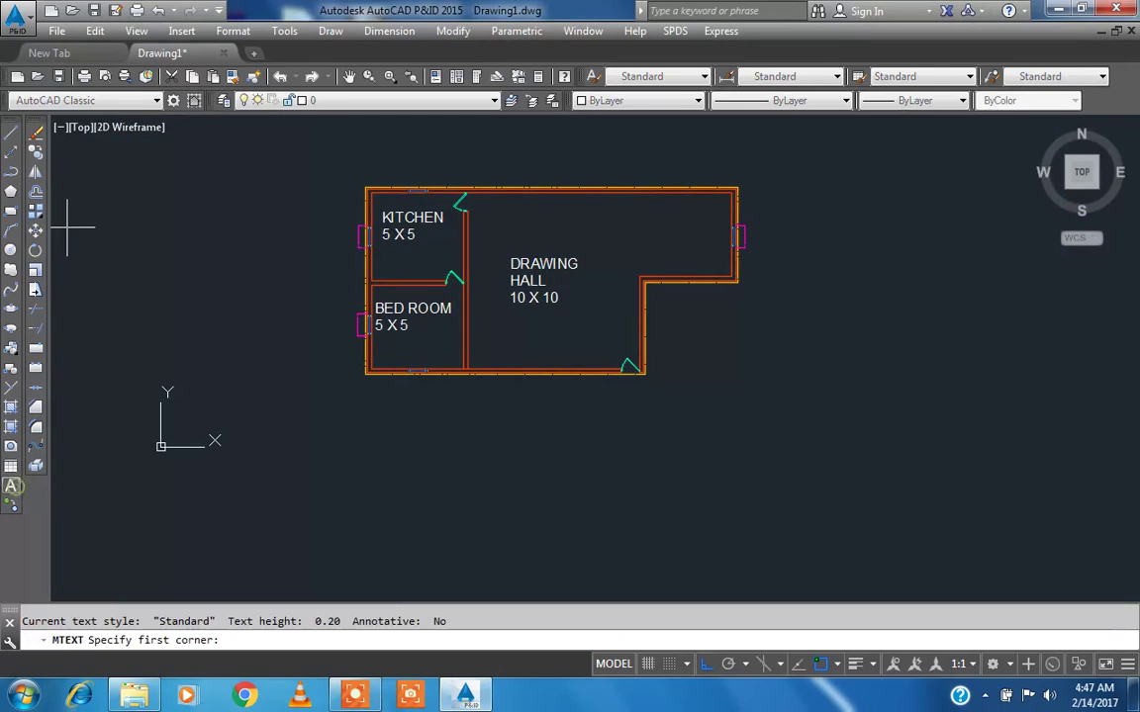
left_click(439, 410)
left_click(762, 417)
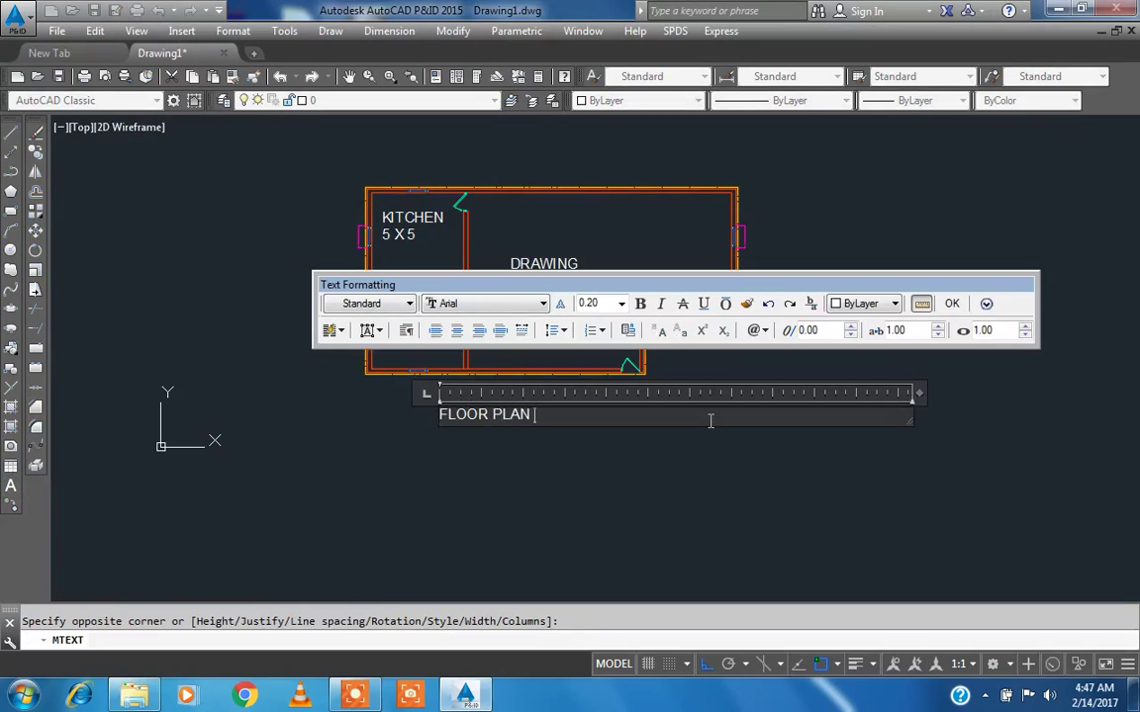
key("Return")
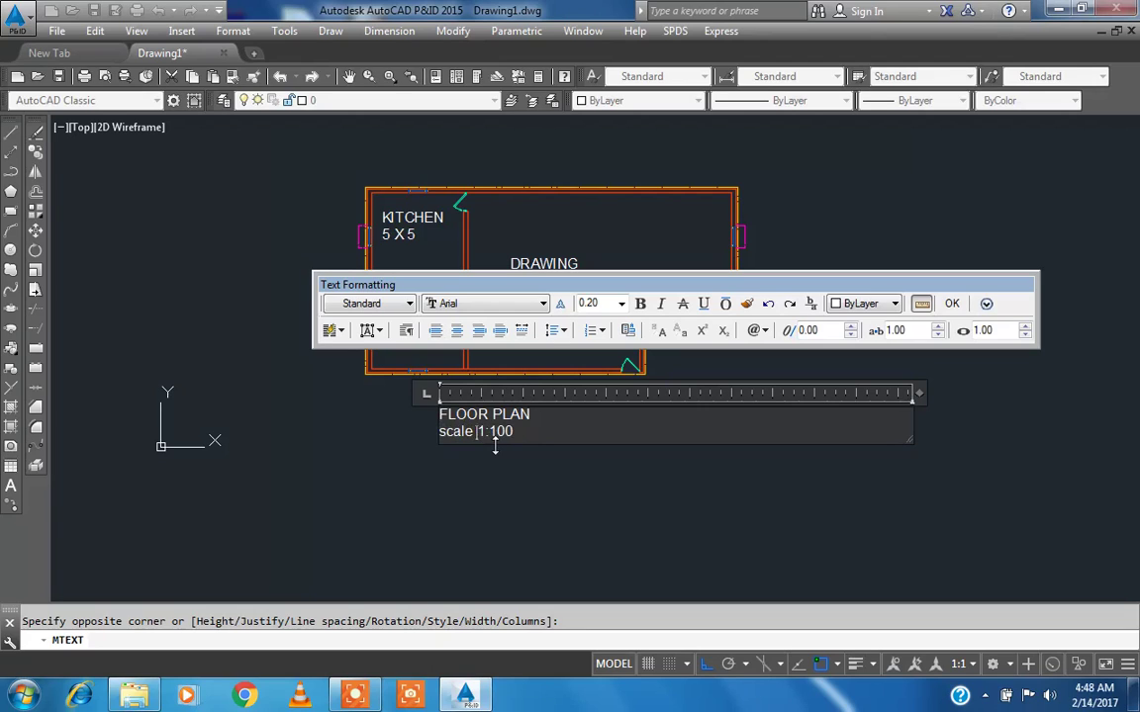
left_click(952, 303)
- Move the title text freely, with Ortho off, to just beneath the middle of the plan's south wall
scroll(469, 453, "up", 2)
type("m")
key("Return")
left_click(520, 465)
left_click(462, 426)
key("Return")
left_click(438, 435)
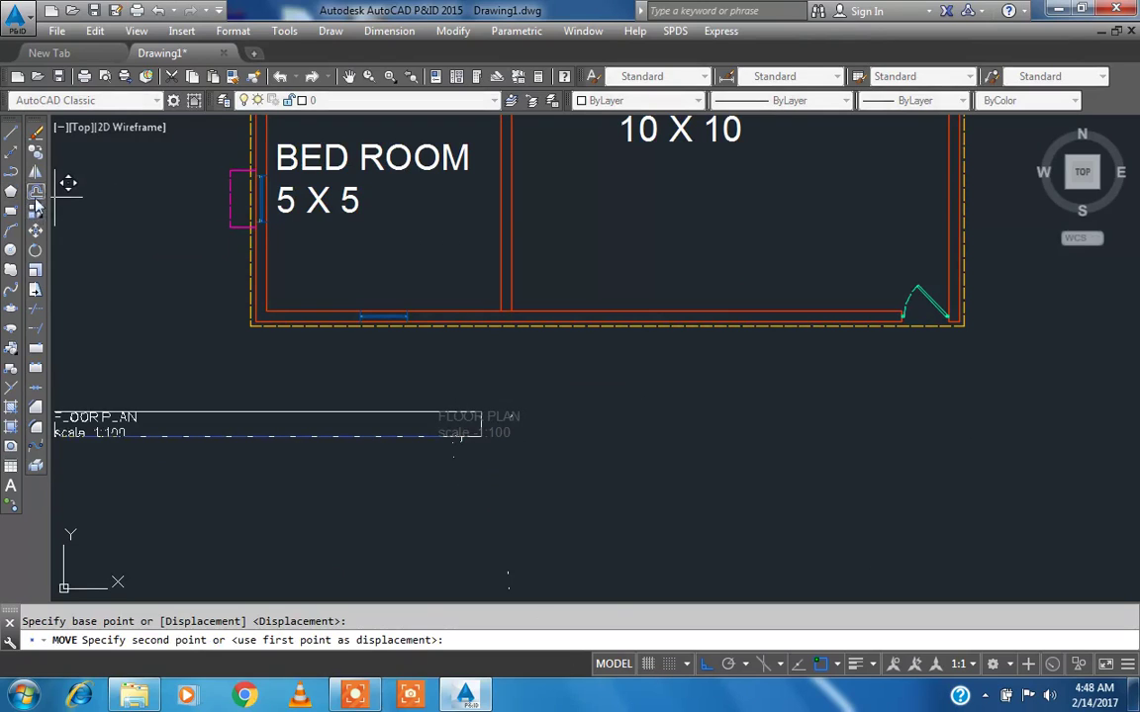
key("F8")
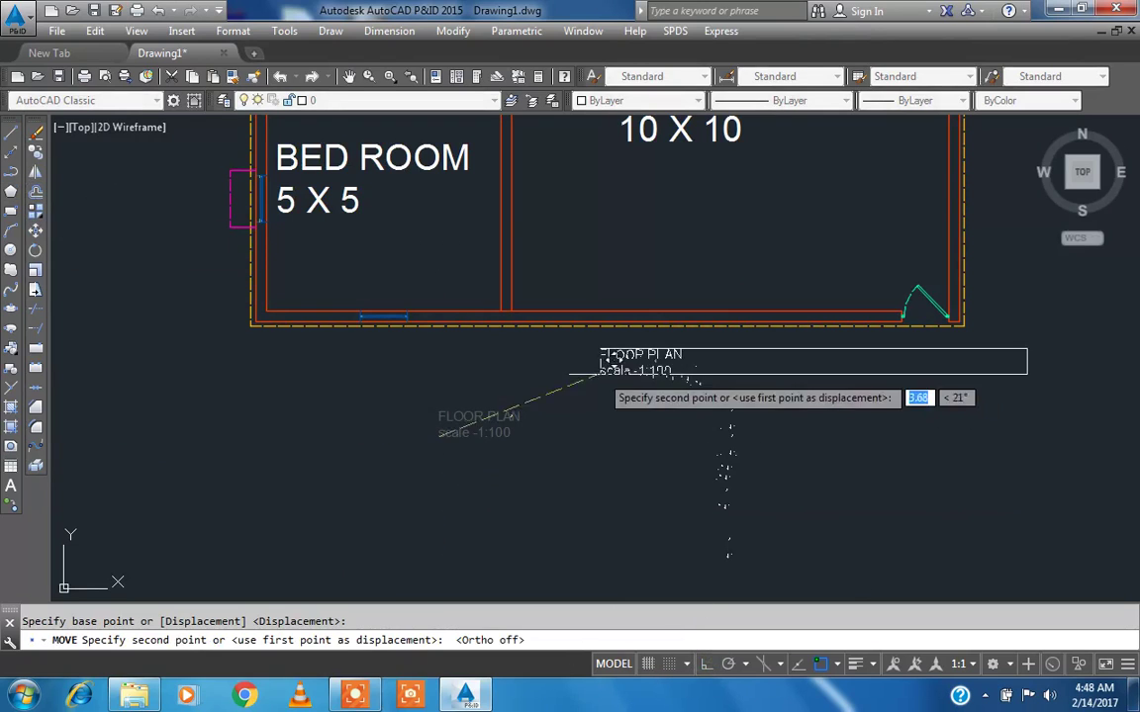
left_click(545, 354)
key("Escape")
scroll(578, 383, "up", 4)
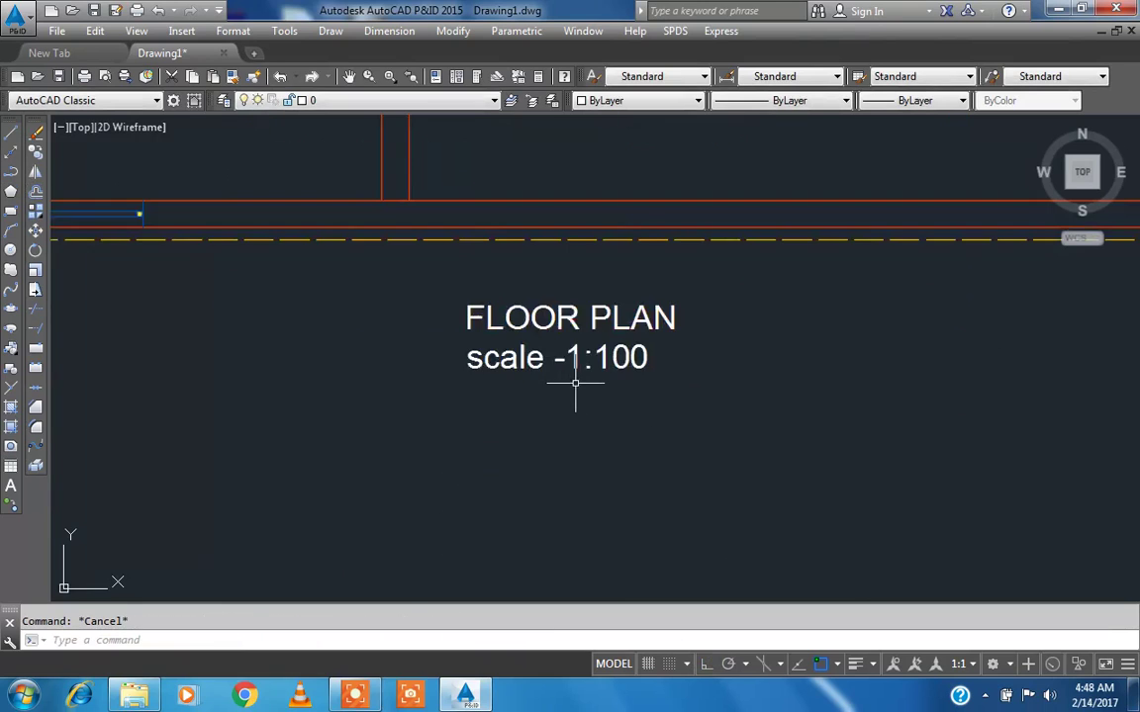
scroll(576, 388, "down", 2)
key("l")
key("Return")
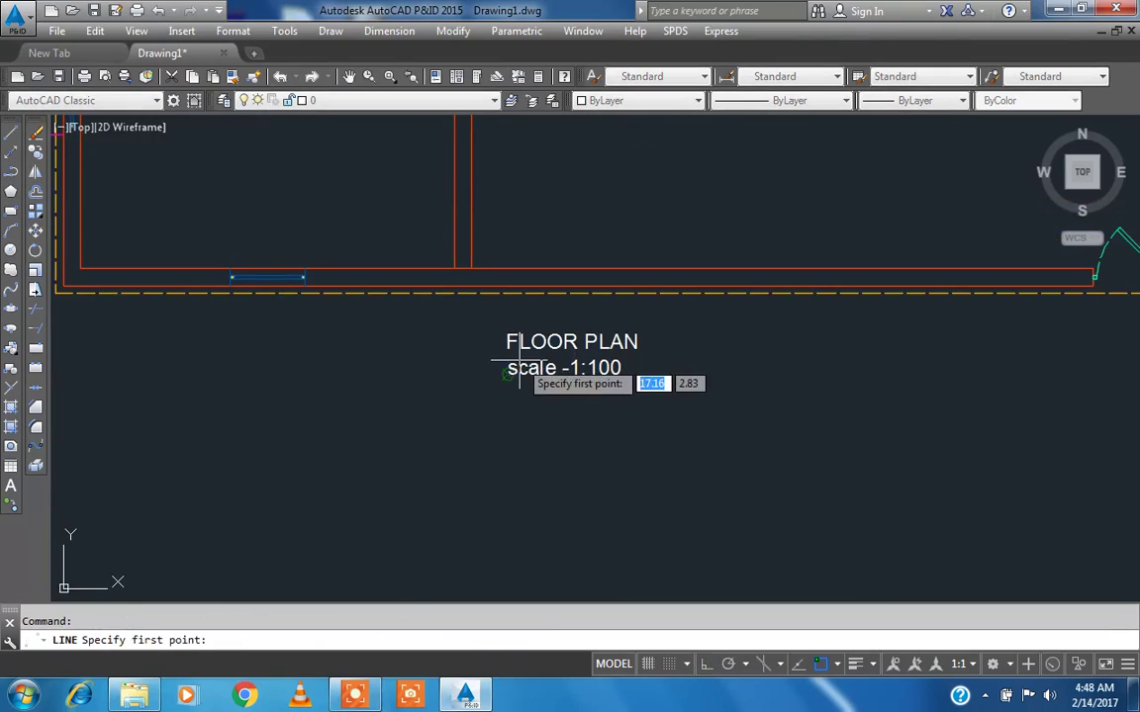
scroll(519, 360, "up", 2)
left_click(498, 318)
key("Escape")
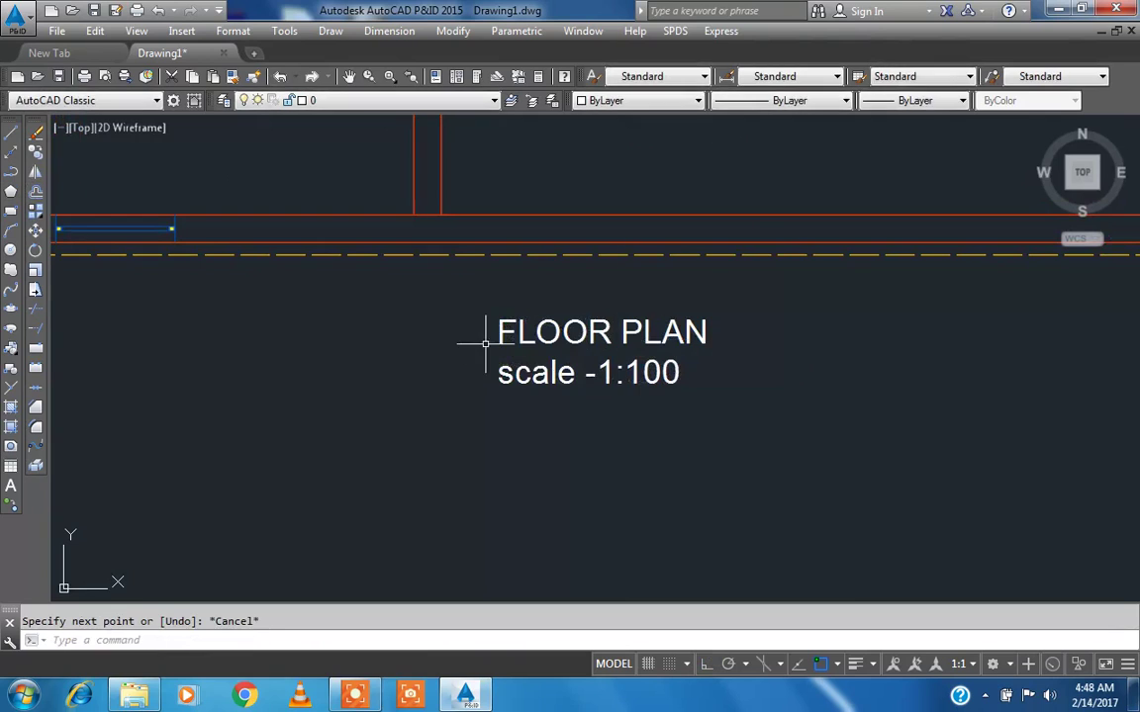
- With Ortho on, draw a horizontal line about 1.9 units long between "FLOOR PLAN" and the scale text
key("Return")
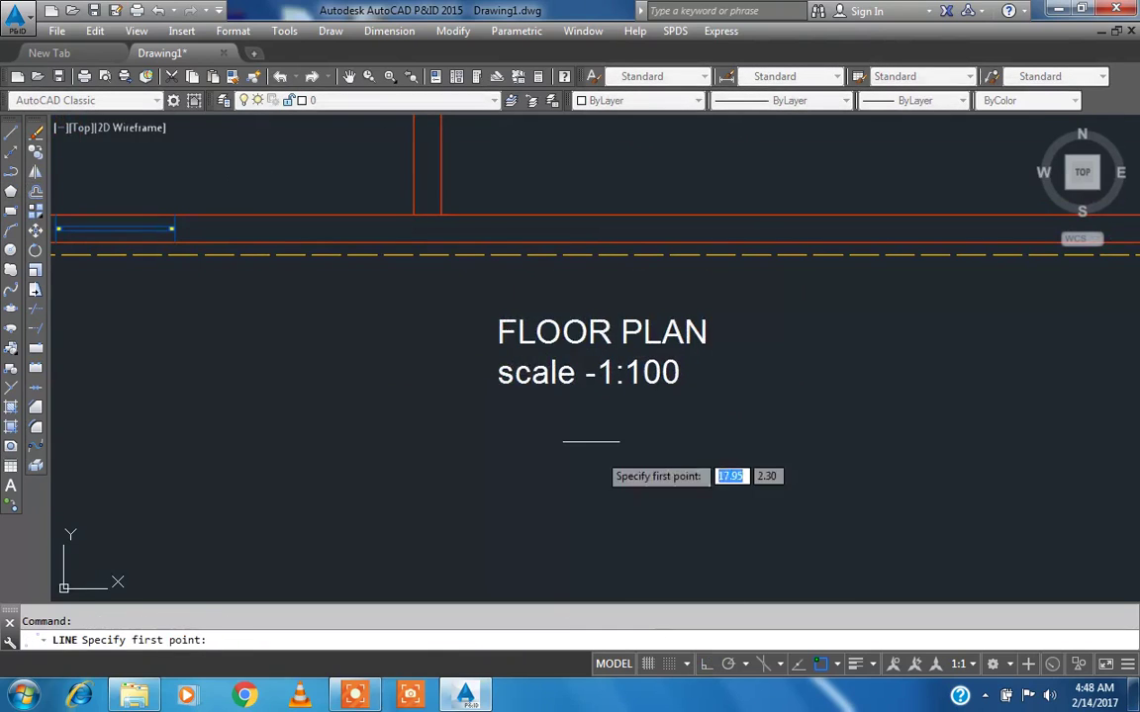
scroll(539, 394, "up", 4)
left_click(285, 216)
scroll(396, 257, "down", 2)
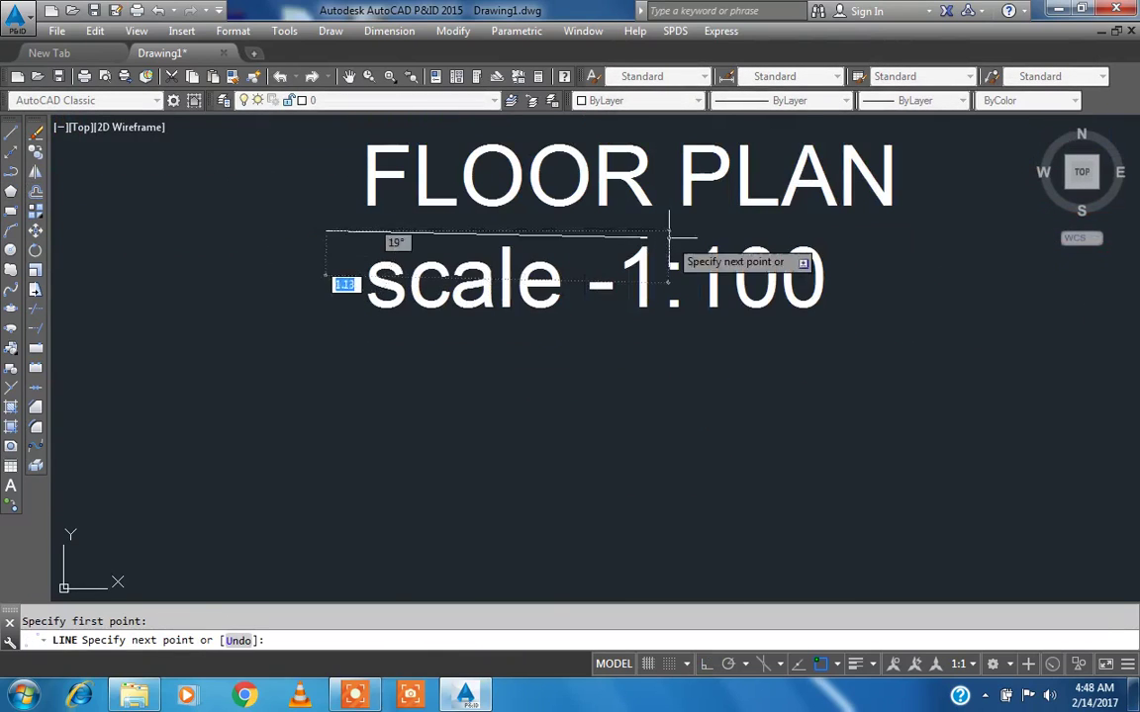
left_click(707, 663)
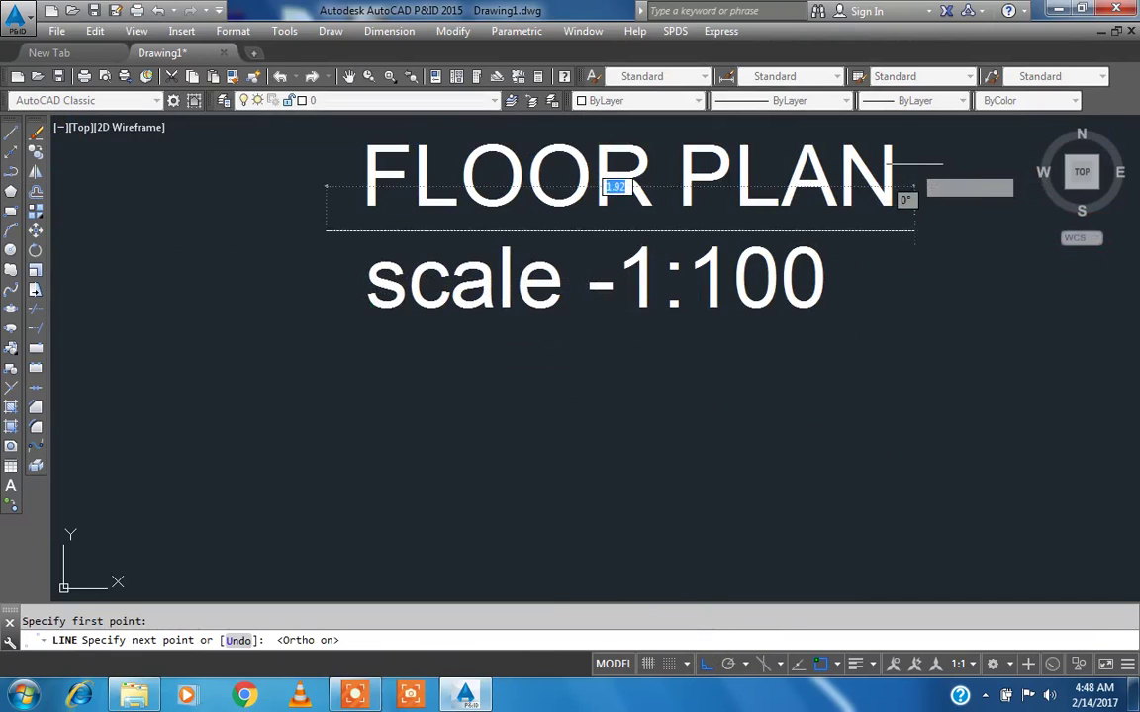
left_click(919, 216)
key("Escape")
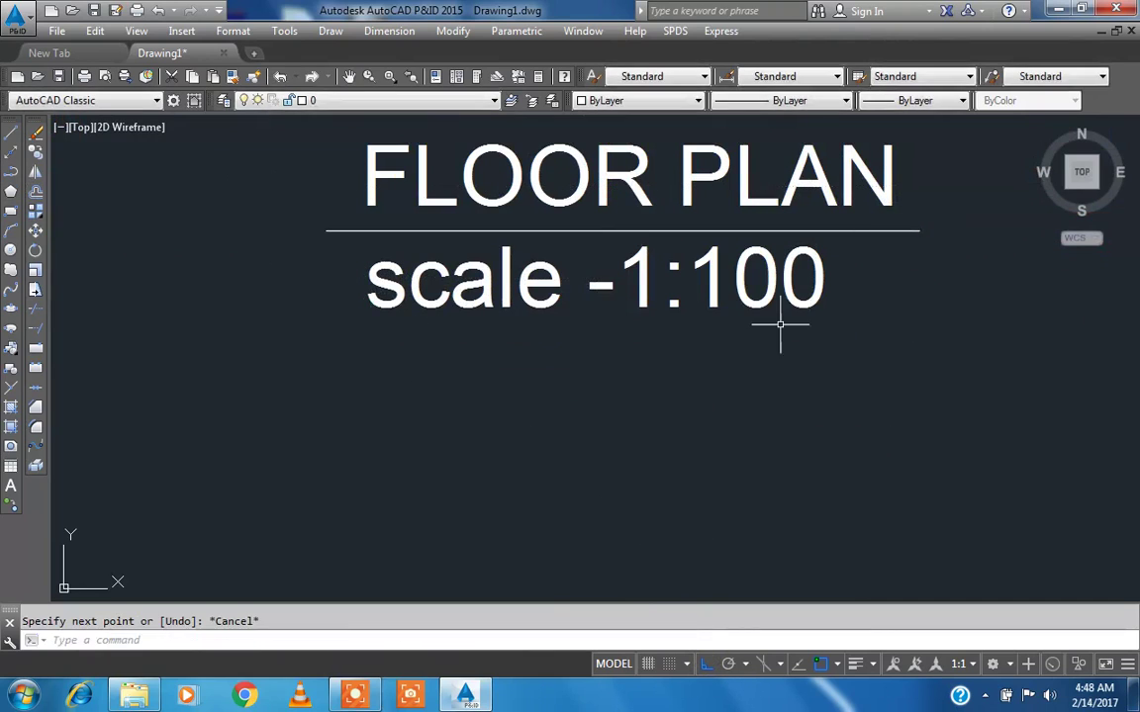
scroll(781, 318, "down", 6)
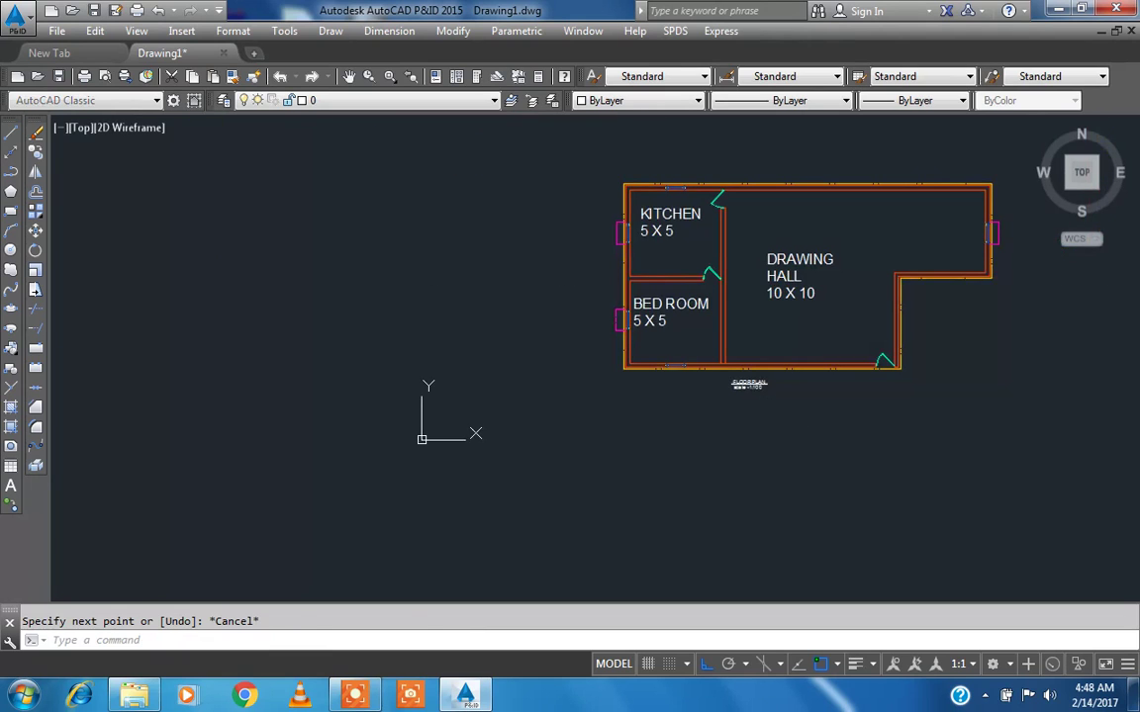
middle_click(684, 486)
middle_click(685, 485)
scroll(525, 412, "down", 4)
middle_click_drag(495, 460, 412, 397)
scroll(396, 428, "up", 2)
key("Escape")
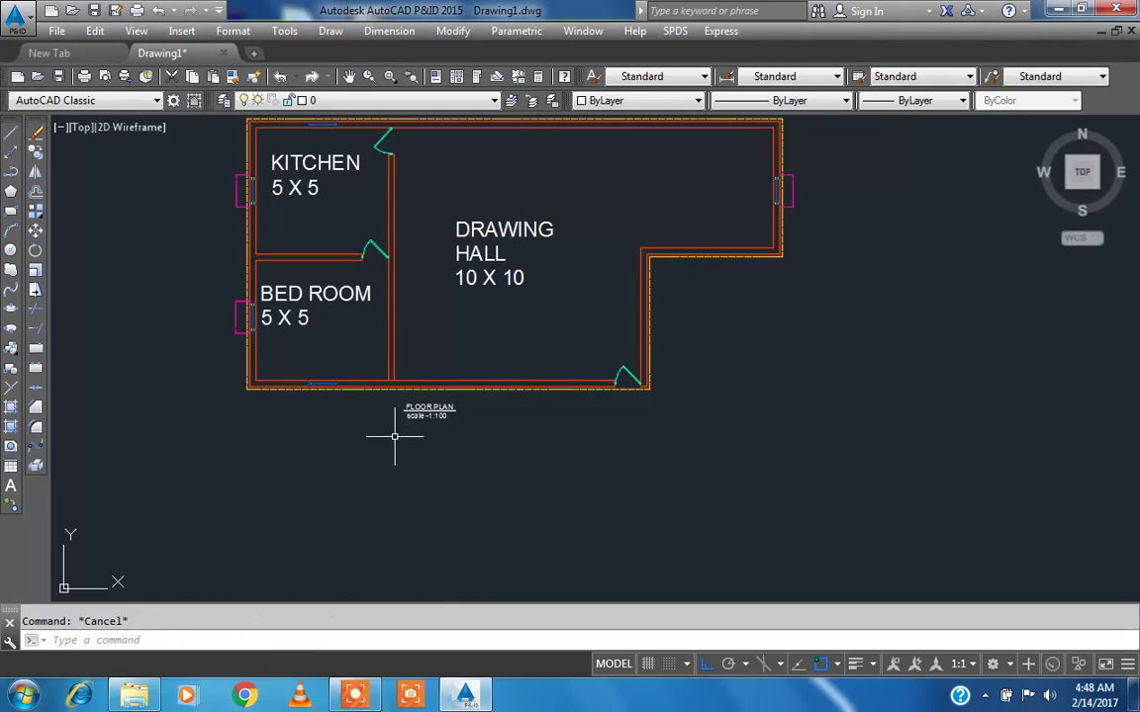
type("m")
key("Return")
left_click(440, 431)
left_click(394, 401)
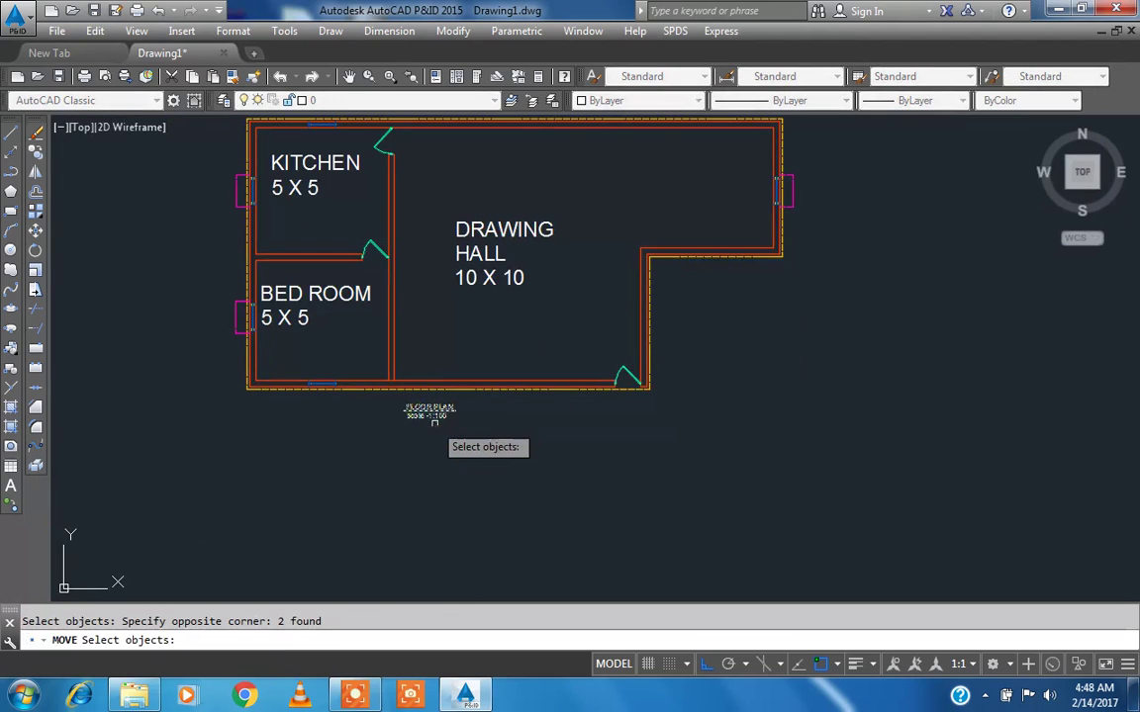
key("Escape")
- Move the floor plan title, scale text and underline horizontally westward, clear of the plan's southwest corner
type("m")
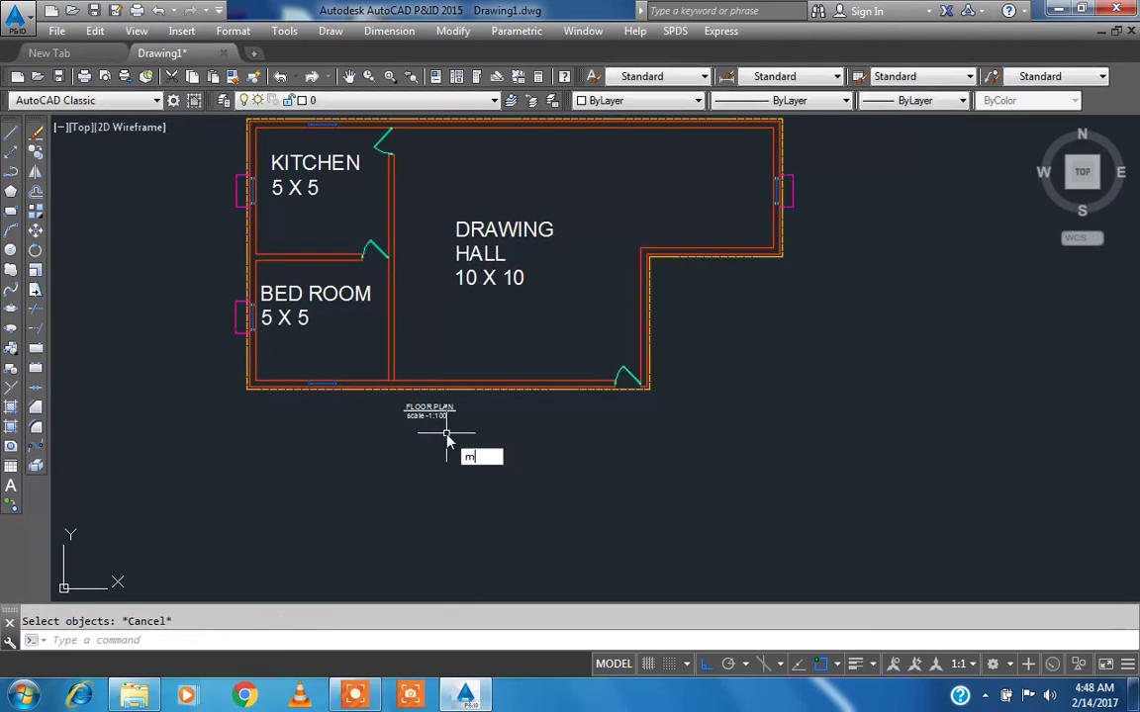
key("Return")
left_click(465, 450)
left_click(432, 402)
key("Return")
left_click(413, 418)
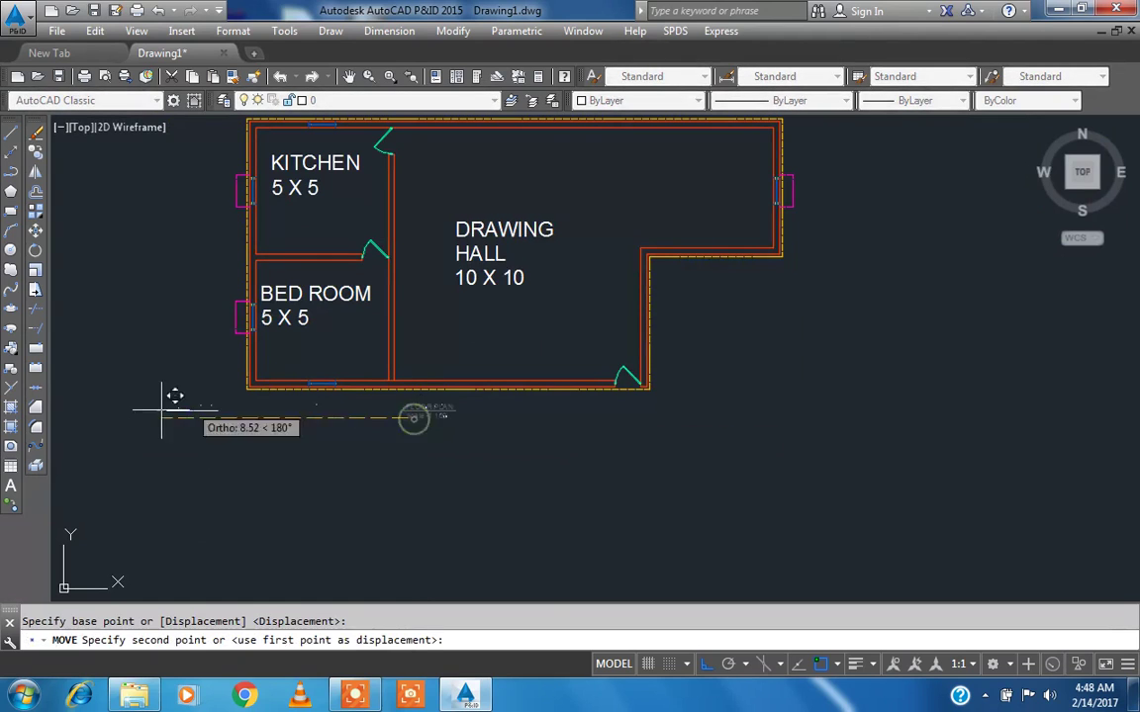
scroll(353, 408, "down", 4)
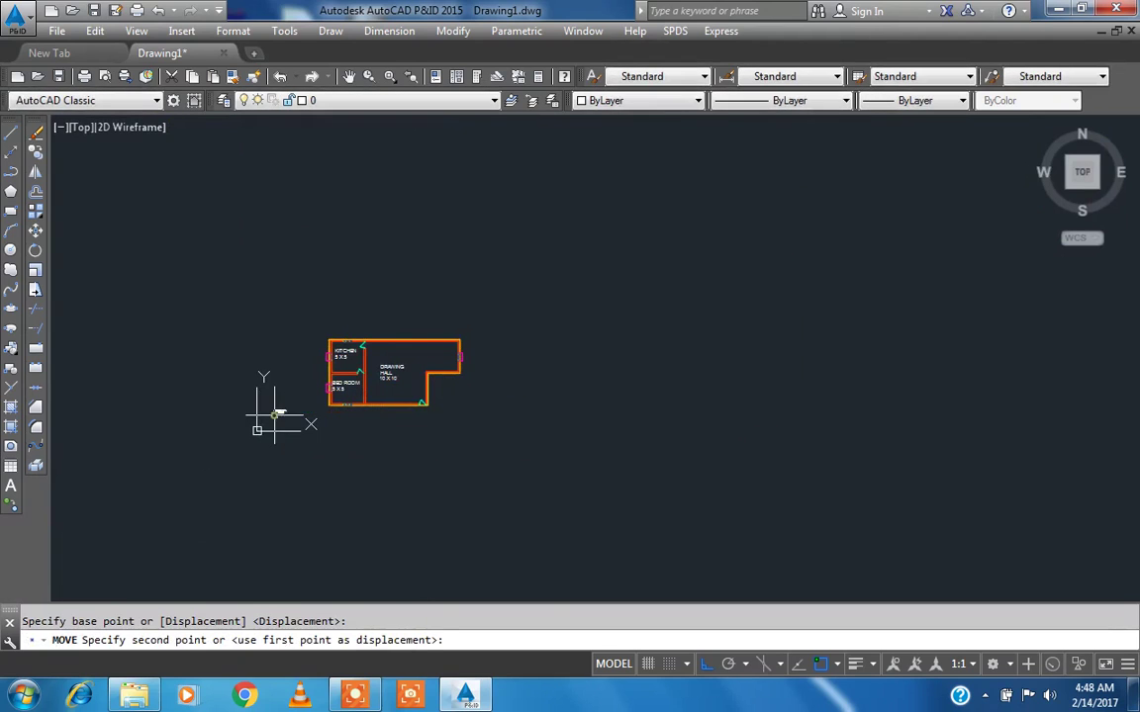
key("Escape")
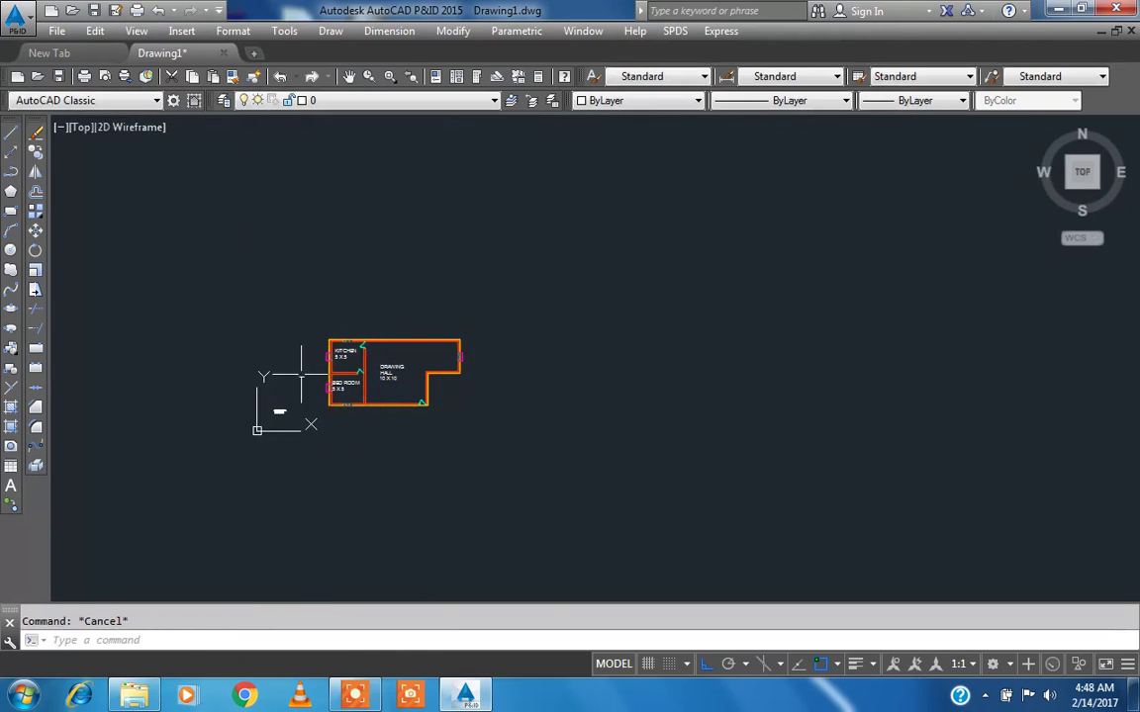
- Turn off the UCS icon's display at the drawing origin
left_click(139, 33)
mouse_move(214, 487)
left_click(437, 483)
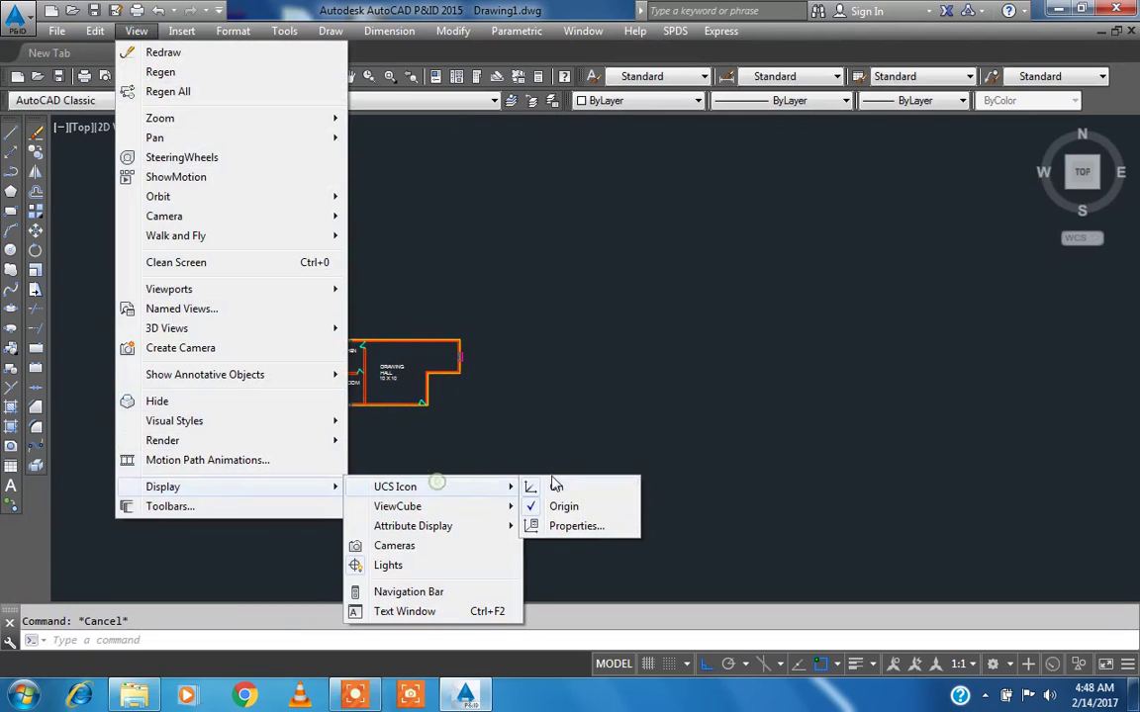
left_click(558, 506)
- Draw one horizontal construction line well below the floor plan, passing through about 19.8, -10.3
scroll(256, 448, "up", 4)
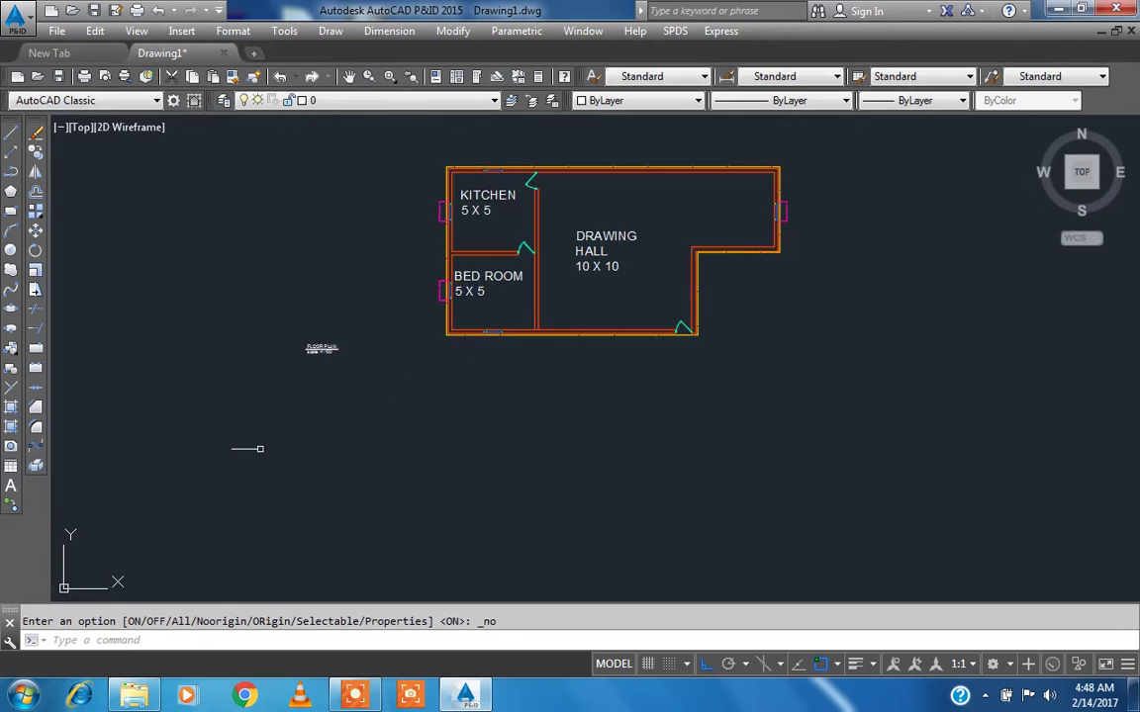
scroll(639, 269, "up", 2)
middle_click_drag(618, 328, 552, 257)
key("Escape")
scroll(552, 261, "down", 2)
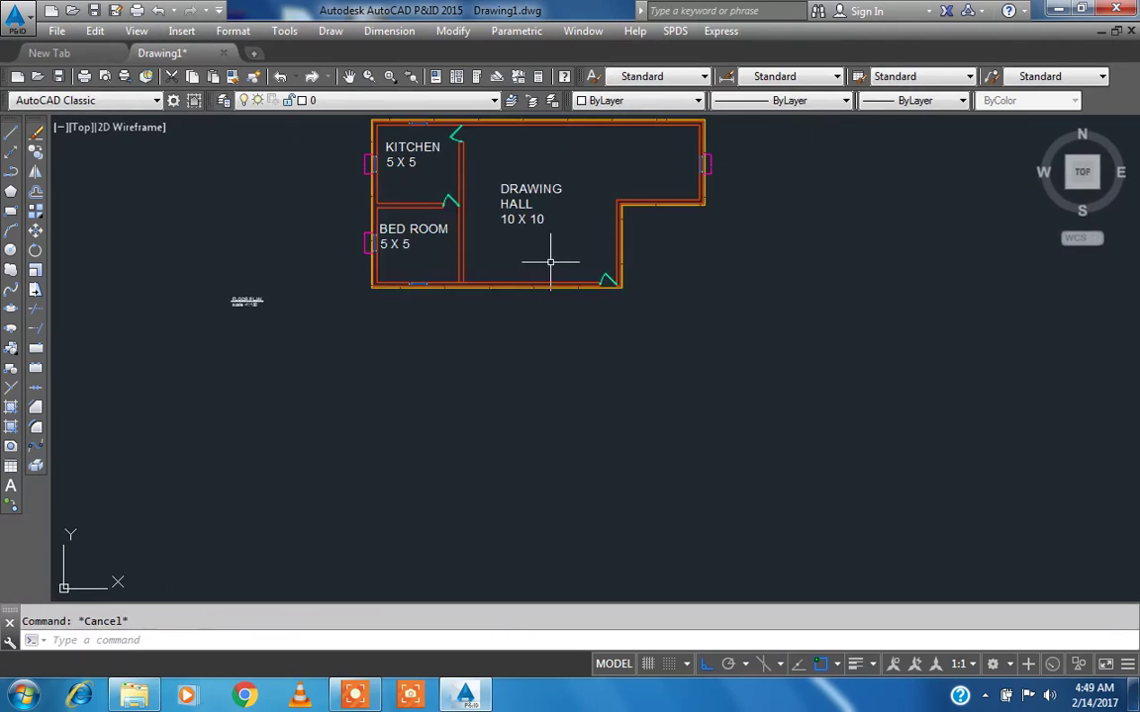
middle_click_drag(550, 366, 493, 308)
type("xl")
key("Return")
type("h")
key("Return")
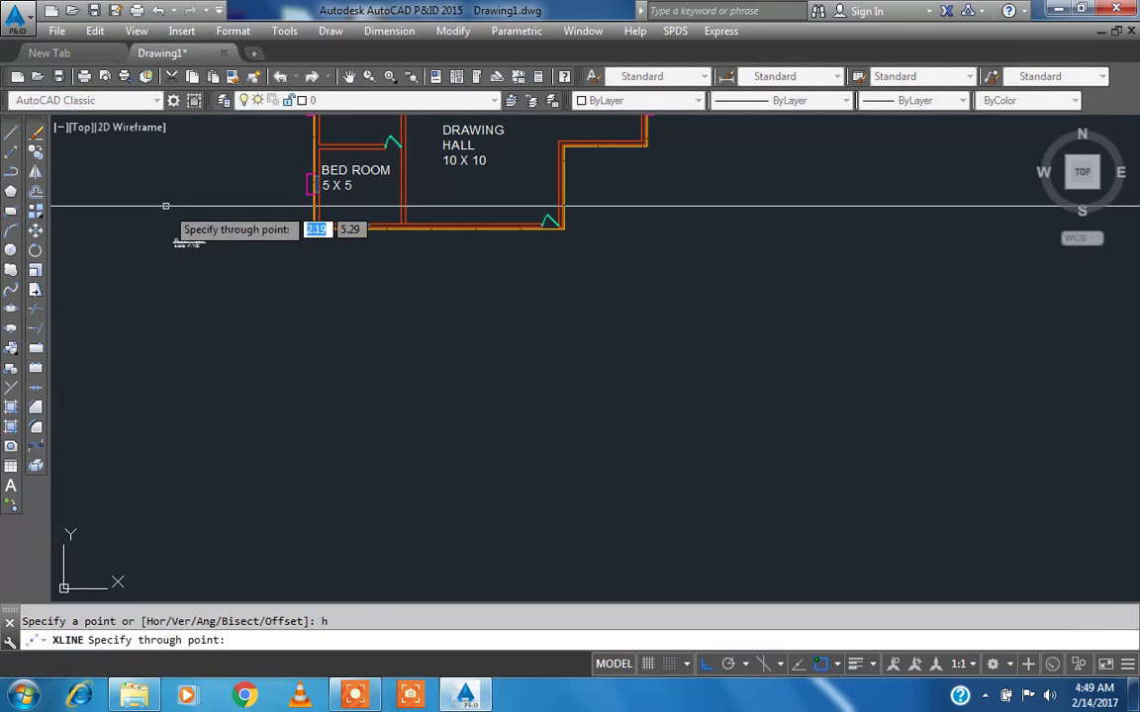
left_click(456, 464)
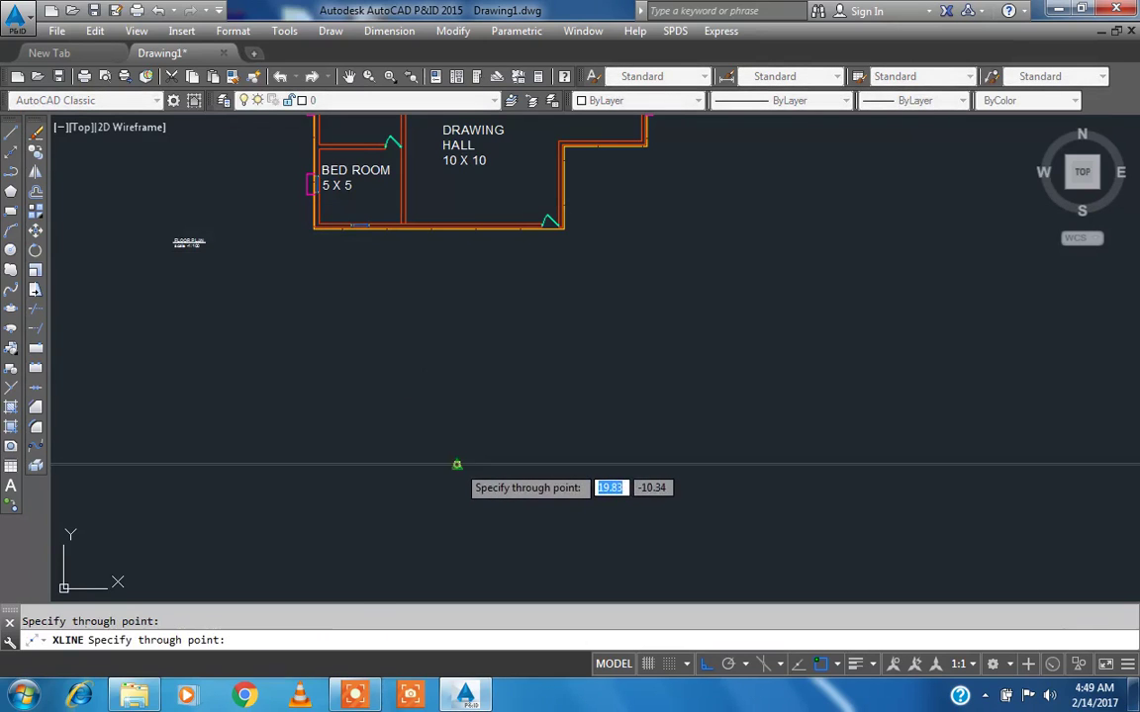
key("Escape")
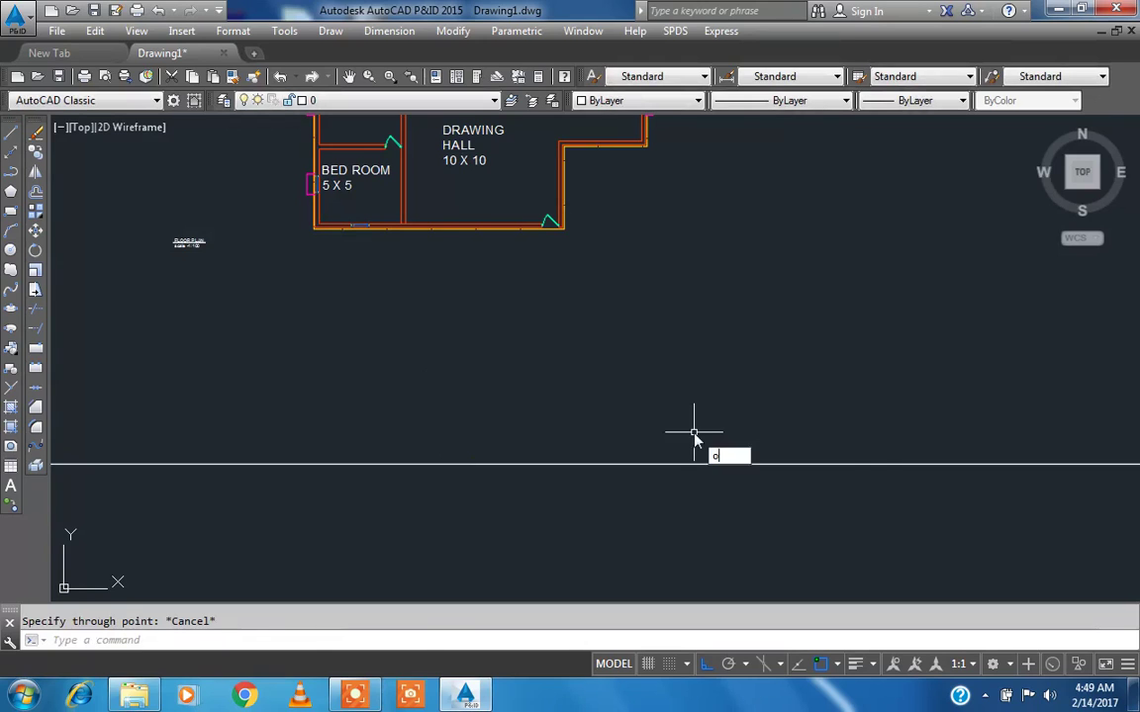
- Offset the horizontal construction line upward by 0.6
type("o")
key("Return")
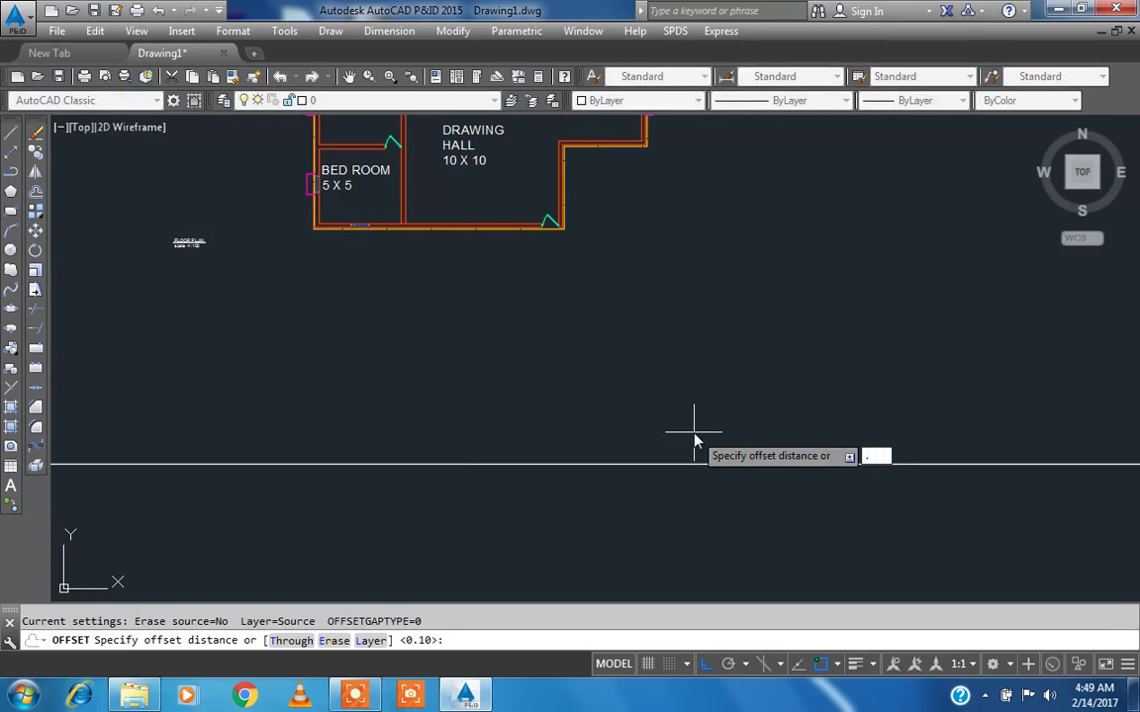
key("Return")
left_click(632, 463)
left_click(627, 379)
key("Escape")
- Offset the upper of the two construction lines upward by 0.9
key("Return")
type(".")
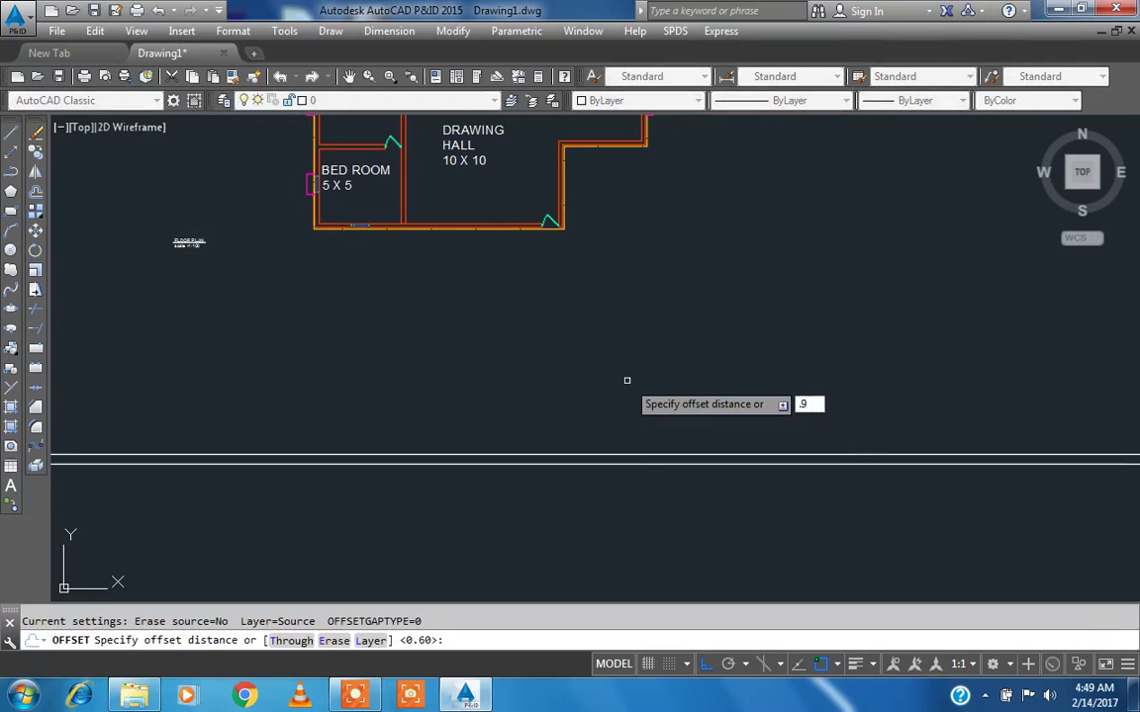
type("9")
key("Return")
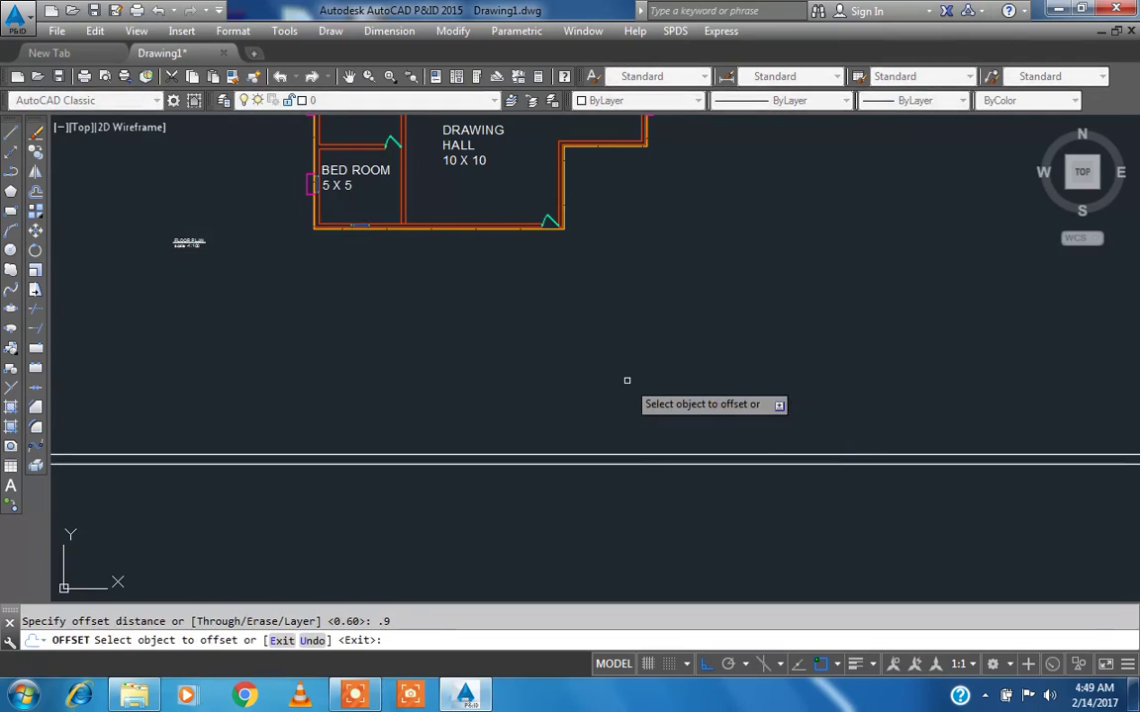
left_click(578, 457)
left_click(573, 376)
key("Escape")
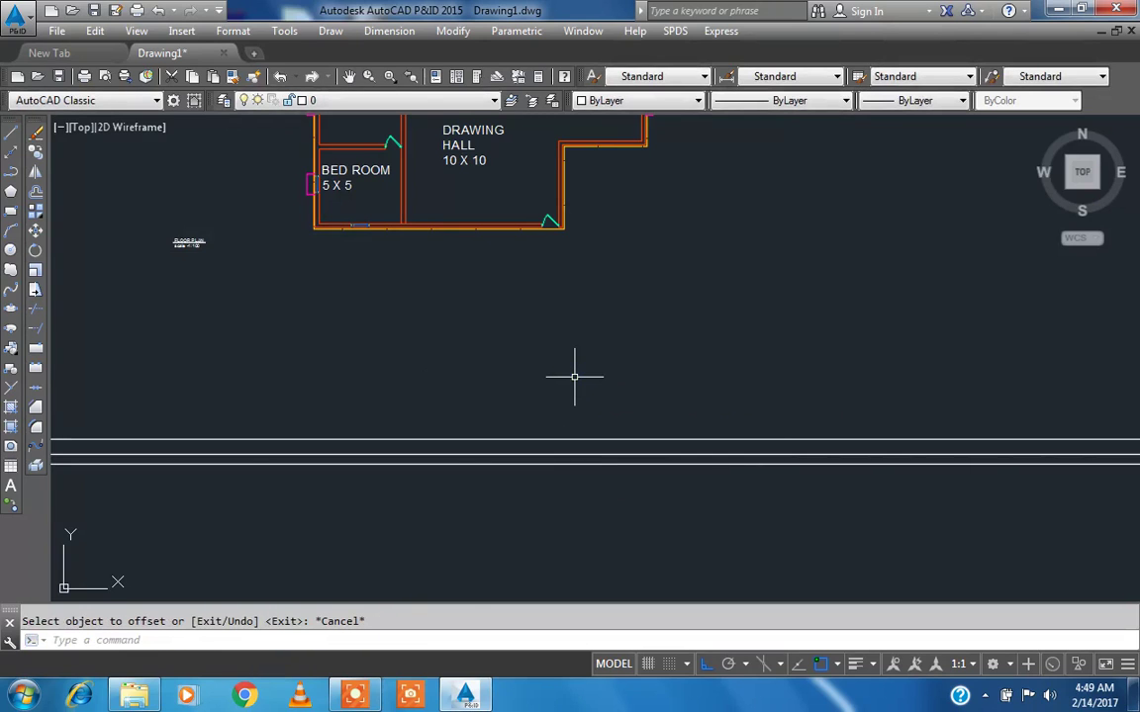
- Offset the topmost of the three construction lines upward by 1.2
type("o")
key("Return")
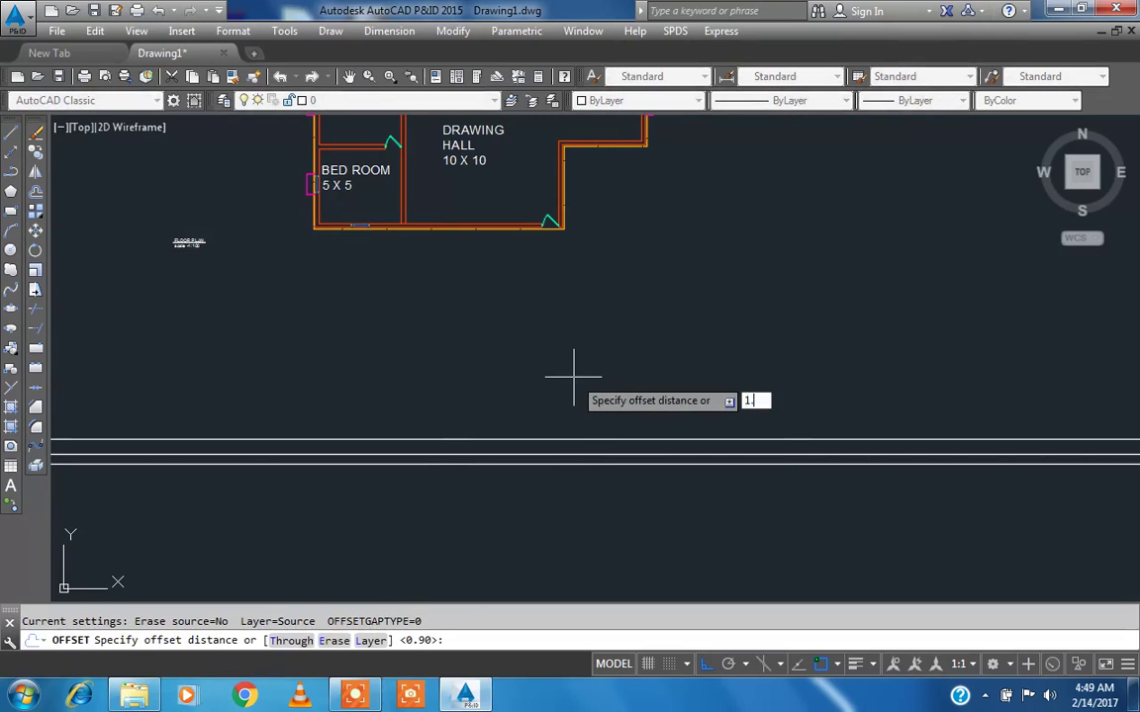
key("Return")
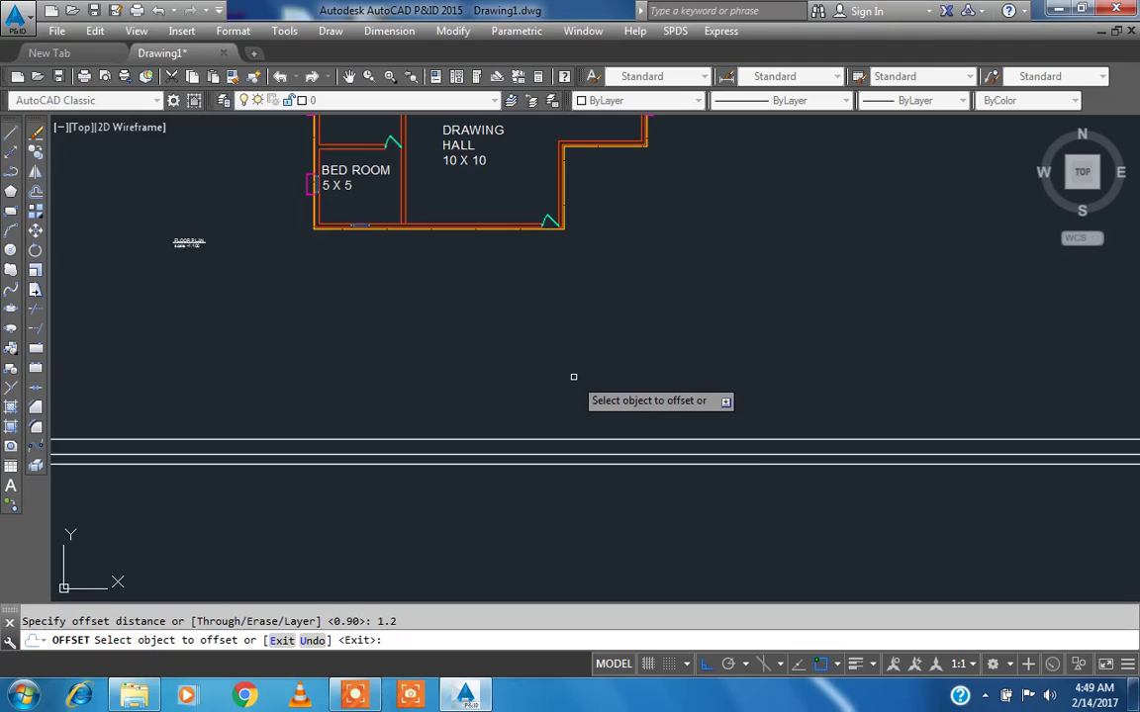
left_click(600, 440)
left_click(571, 340)
key("Escape")
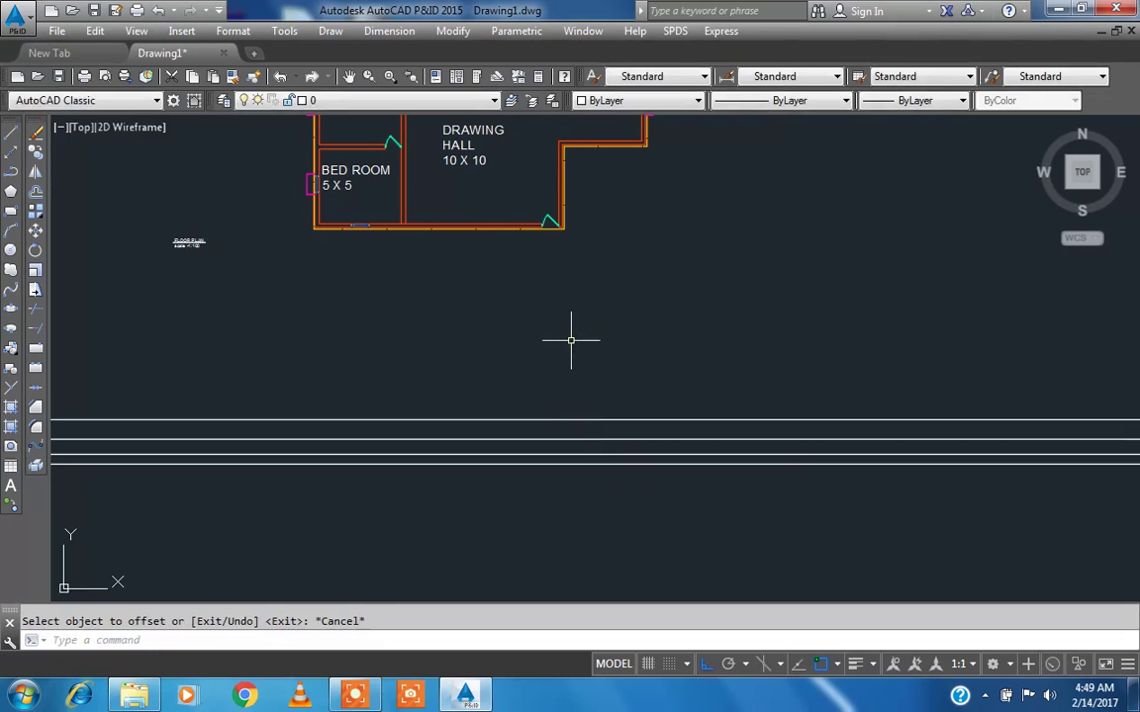
- Offset the topmost of the four construction lines upward by 0.9
type("9")
key("Return")
key("Escape")
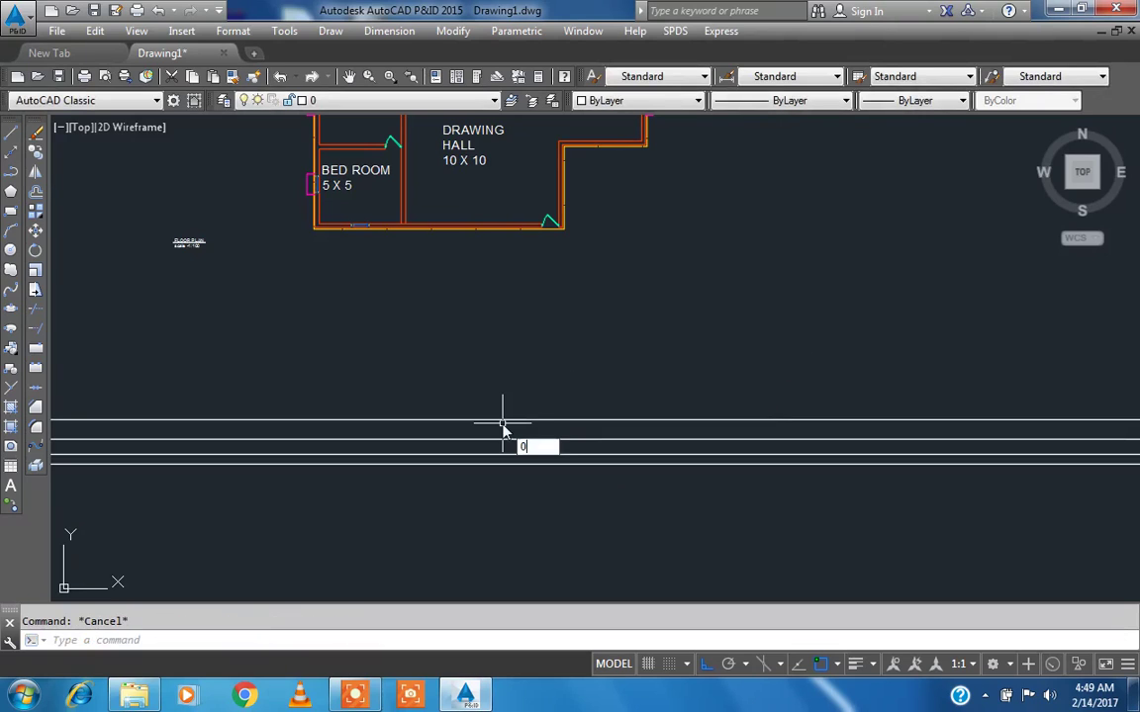
type("o")
key("Return")
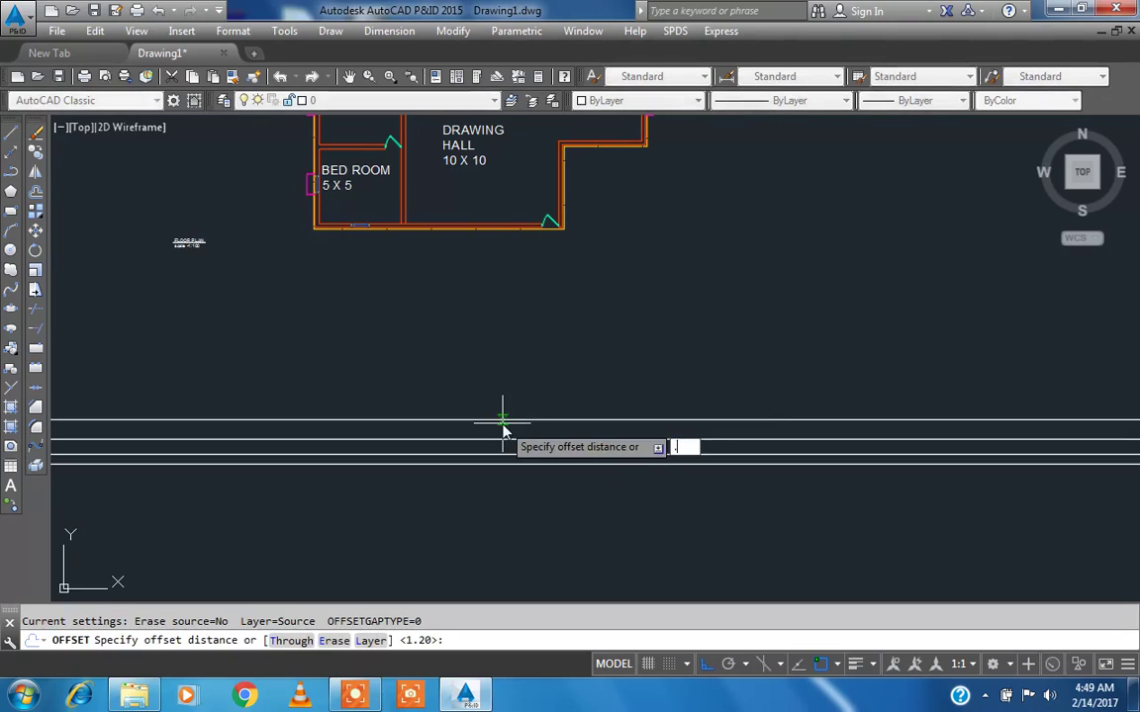
type(".9")
key("Return")
left_click(502, 421)
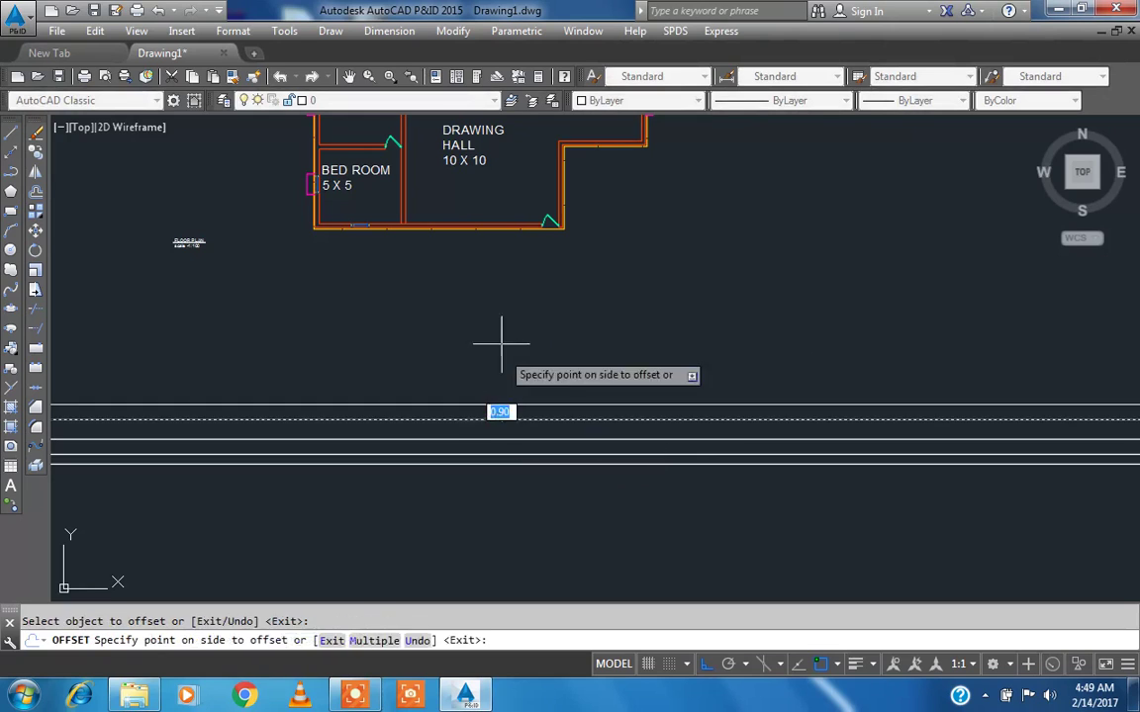
left_click(501, 326)
key("Escape")
- Offset the topmost of the five construction lines upward by 0.1
type("o")
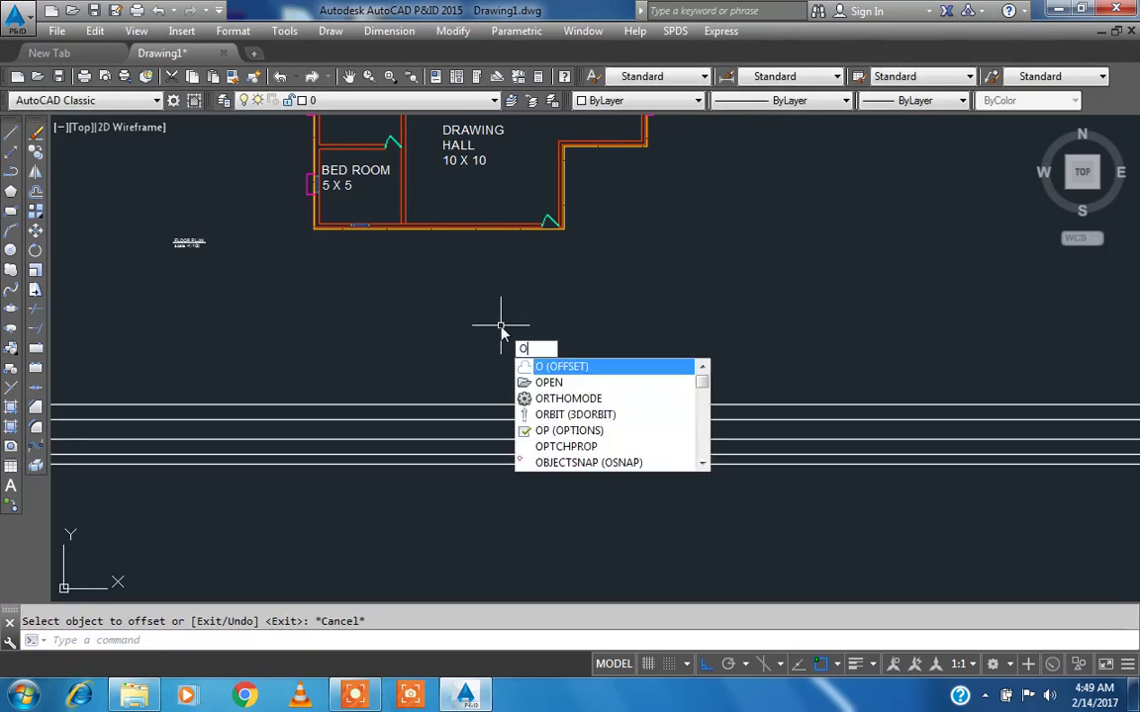
key("Return")
type(".1")
key("Return")
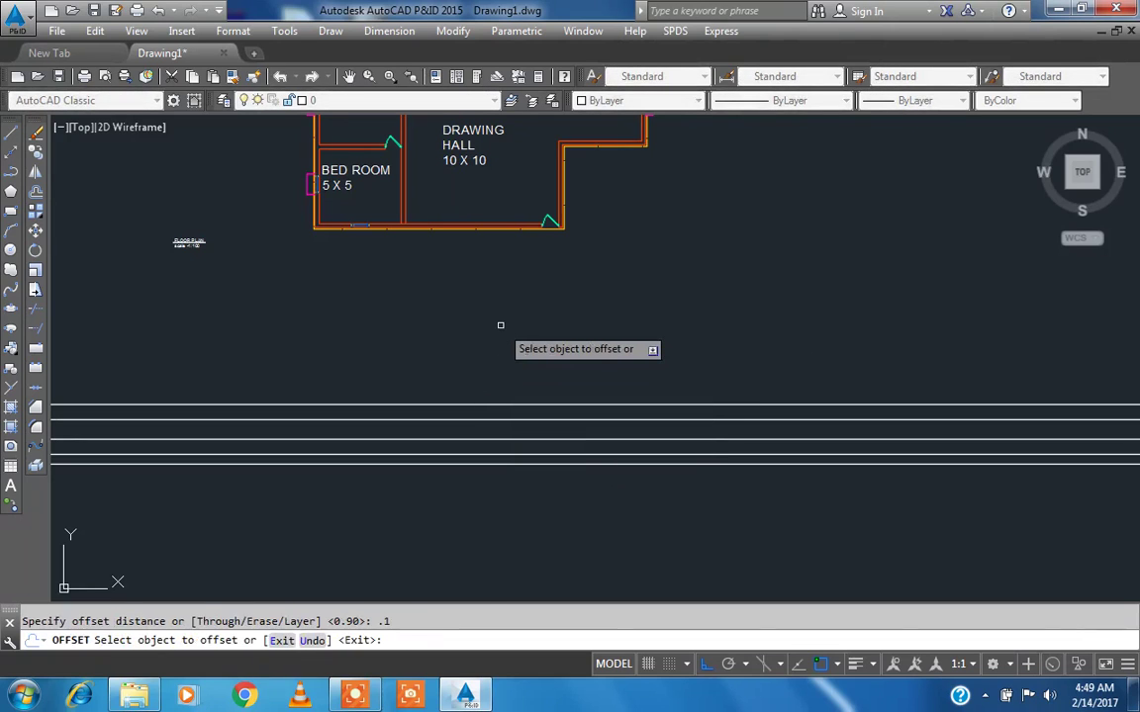
left_click(486, 404)
key("Escape")
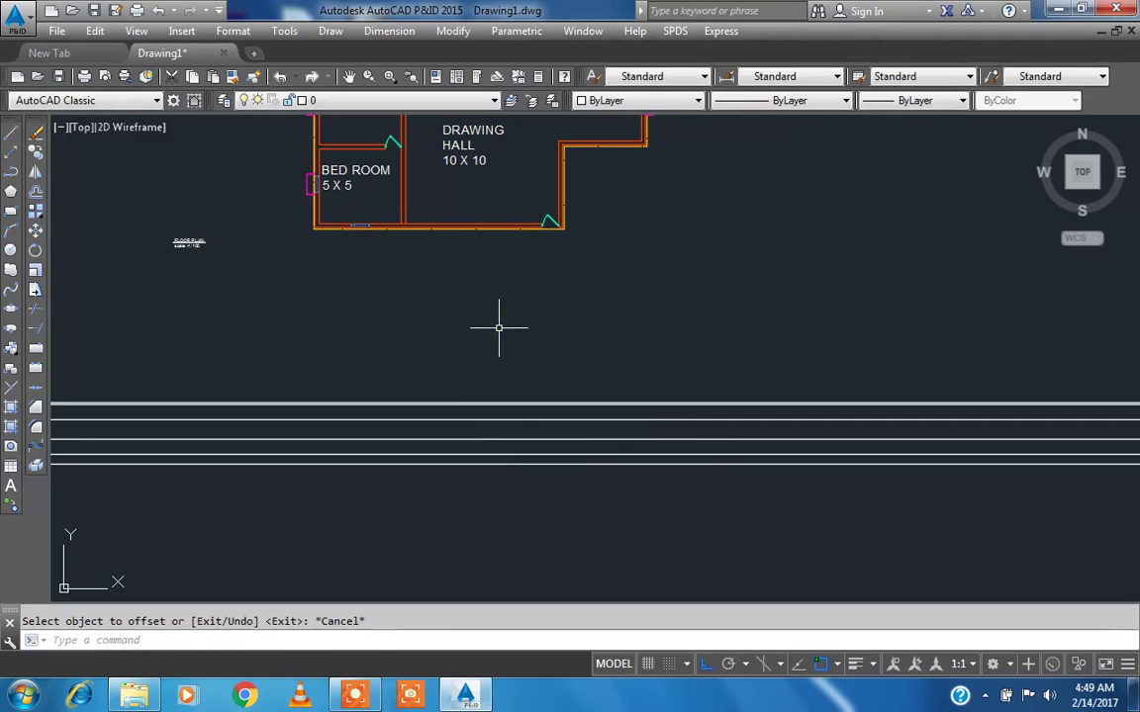
- Offset the topmost construction line, the upper one of the closely spaced pair, upward by 0.5
type("o")
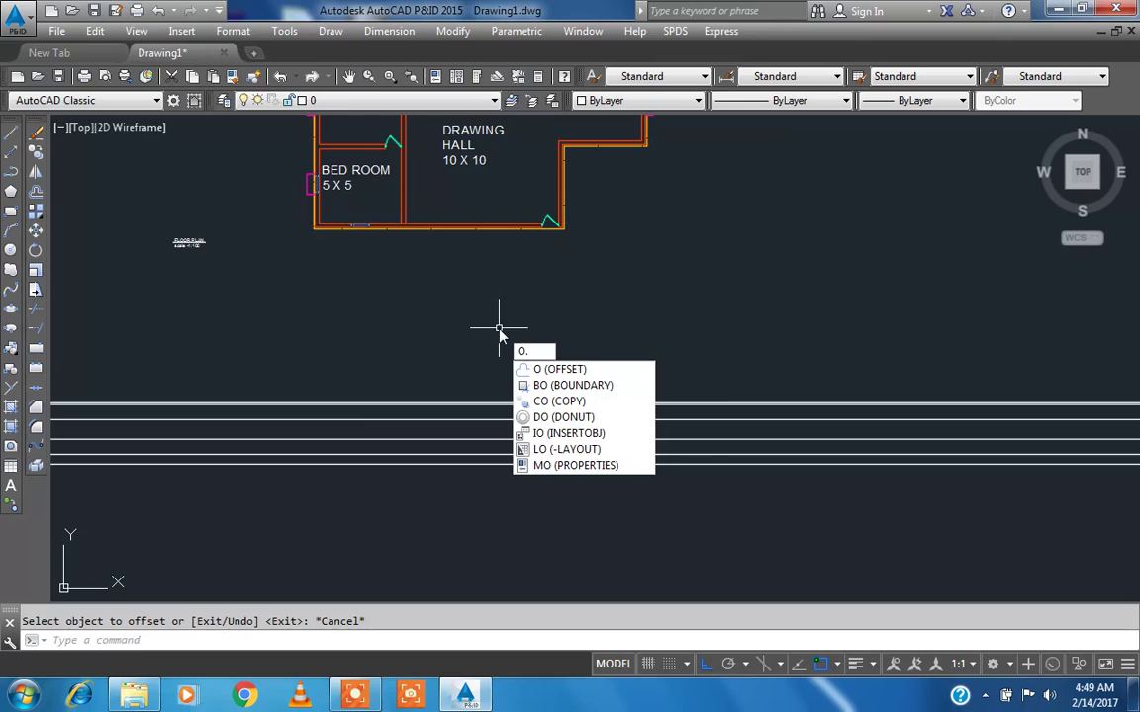
key("BackSpace")
key("Escape")
type("o")
key("Return")
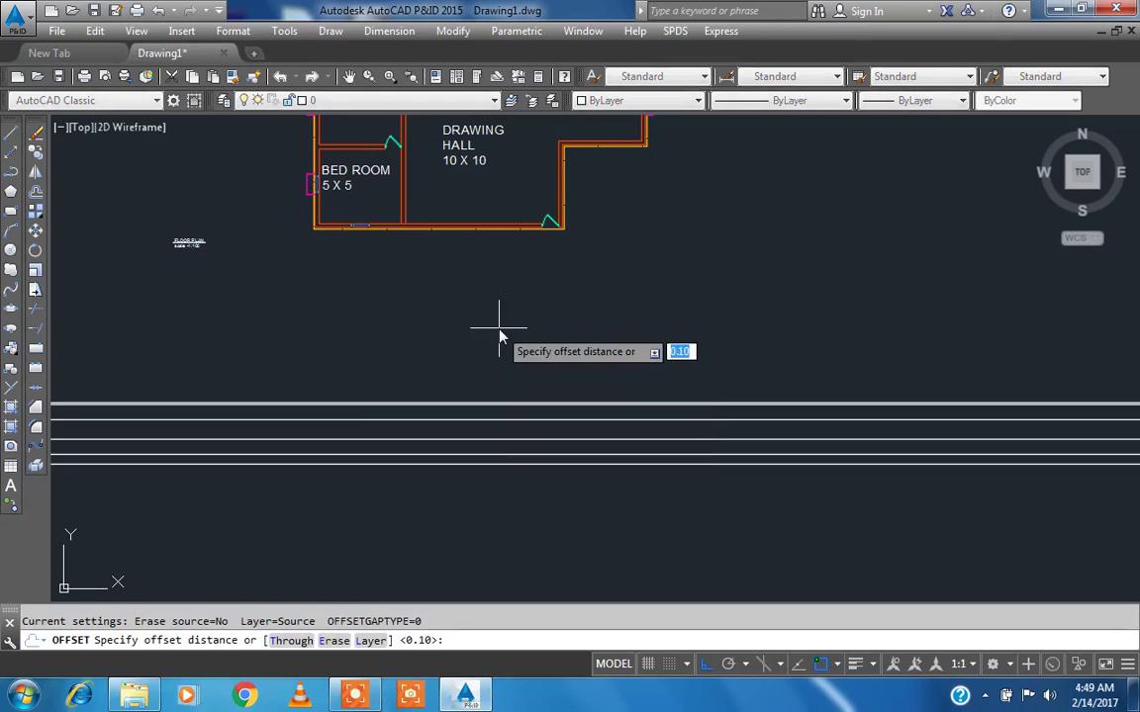
type(".5")
key("Return")
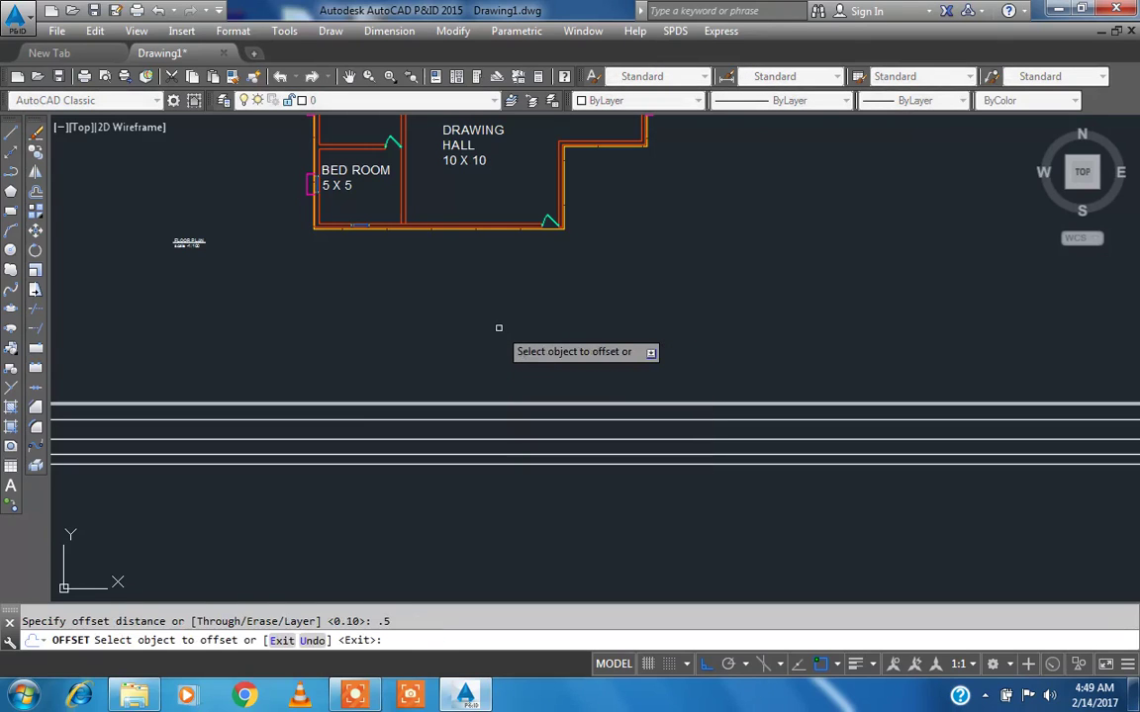
left_click(358, 698)
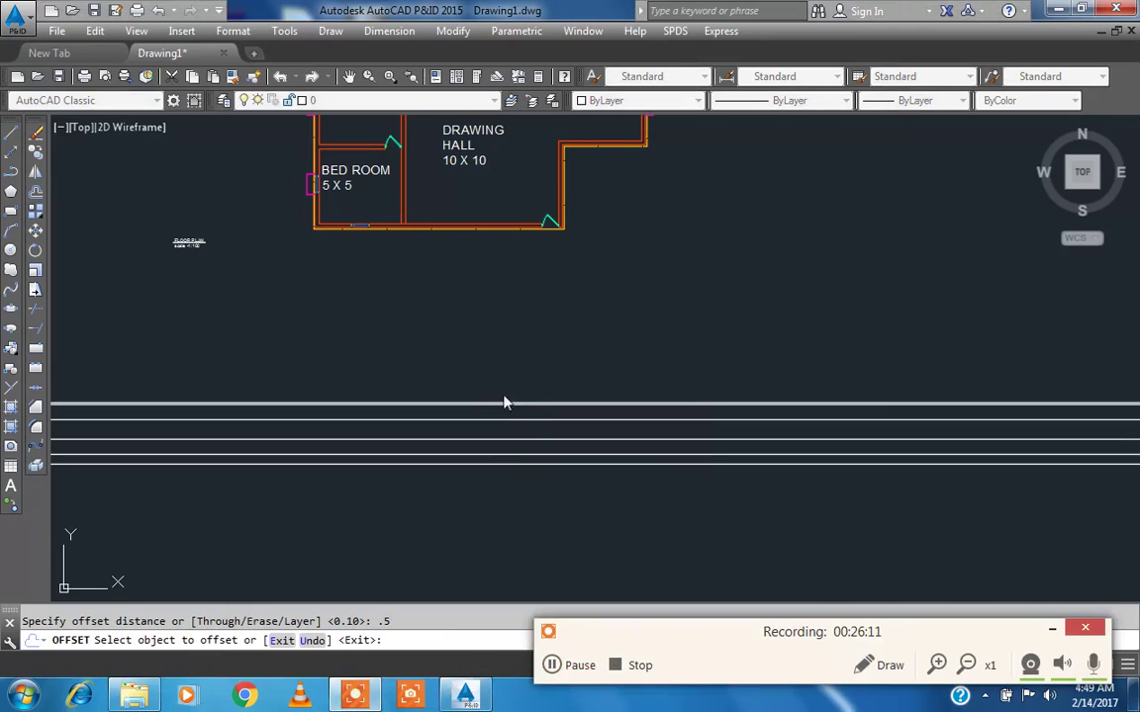
left_click(554, 664)
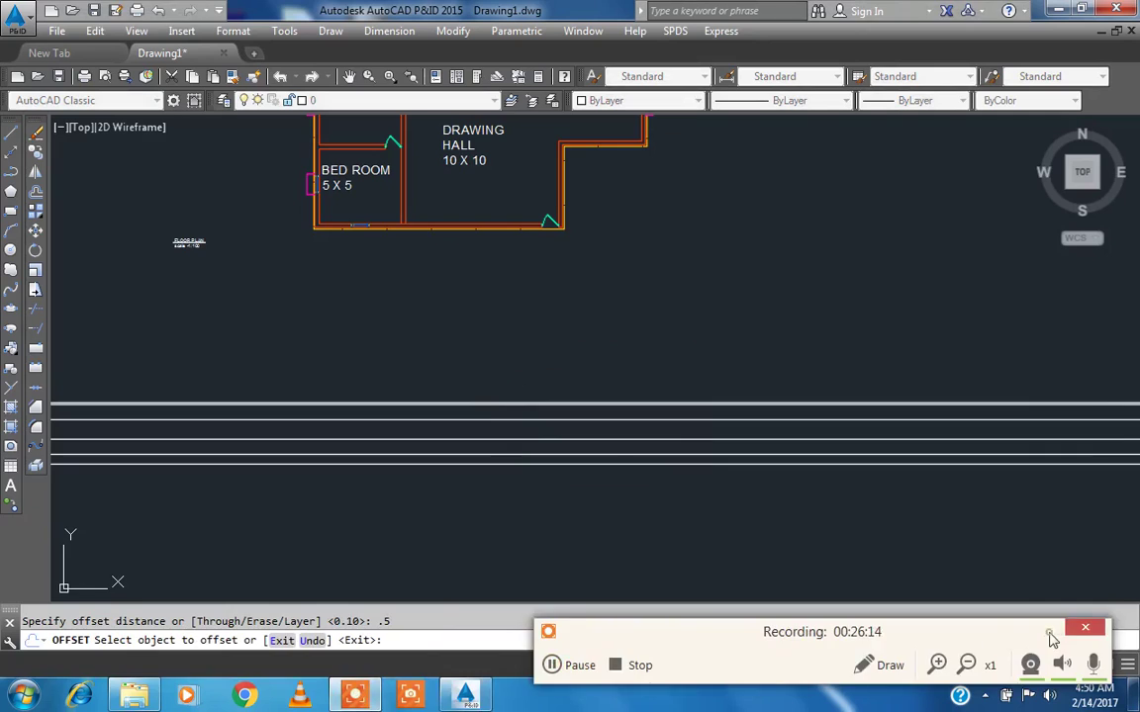
left_click(1050, 634)
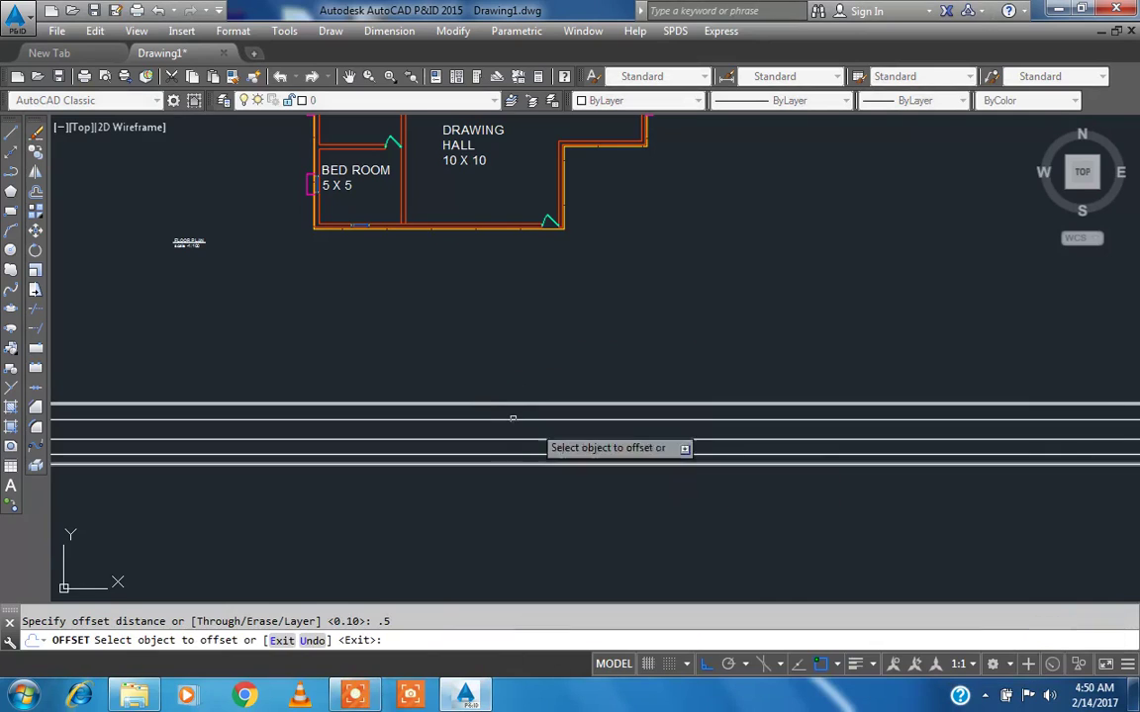
scroll(484, 404, "up", 2)
left_click(484, 398)
left_click(501, 337)
key("Escape")
- Move all the horizontal construction lines together straight up, closer to the floor plan's south wall
scroll(495, 362, "down", 5)
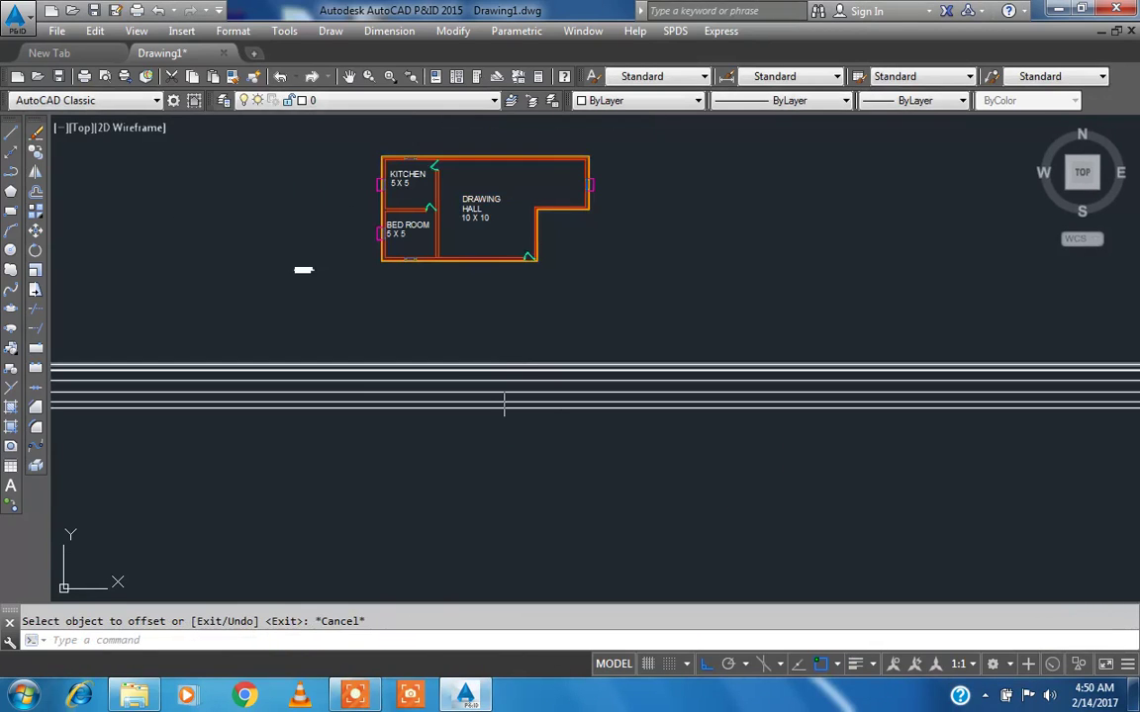
type("m")
key("Return")
left_click(556, 445)
left_click(470, 349)
key("Return")
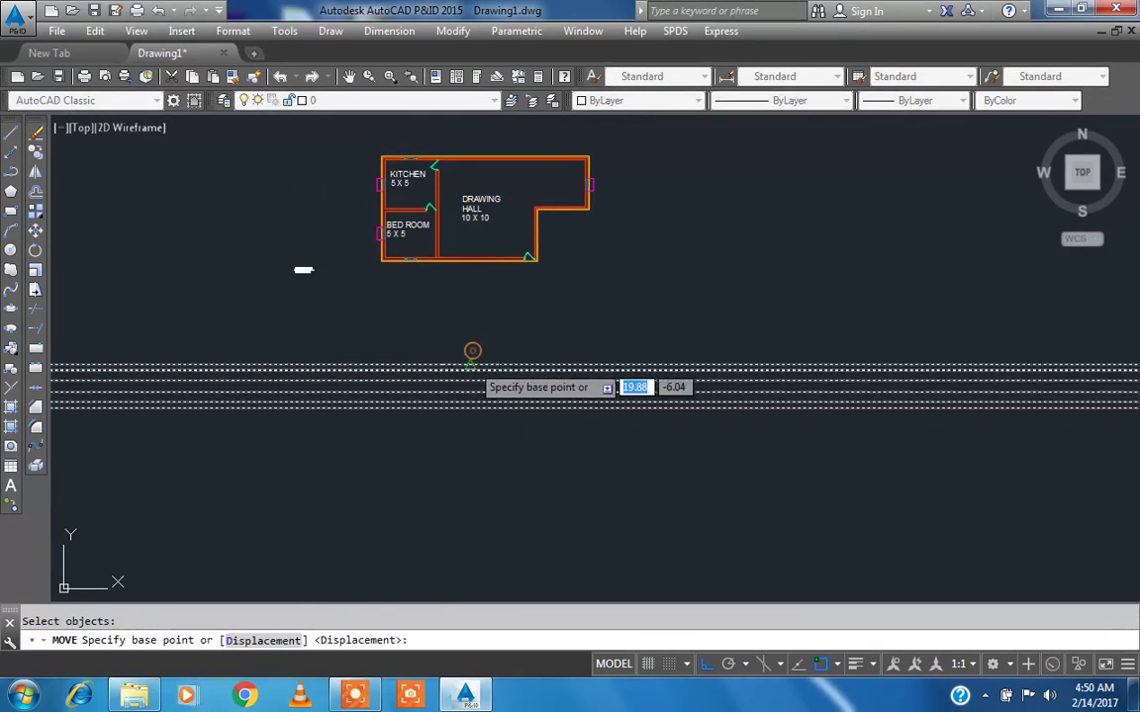
left_click(471, 358)
left_click(470, 306)
scroll(459, 227, "up", 4)
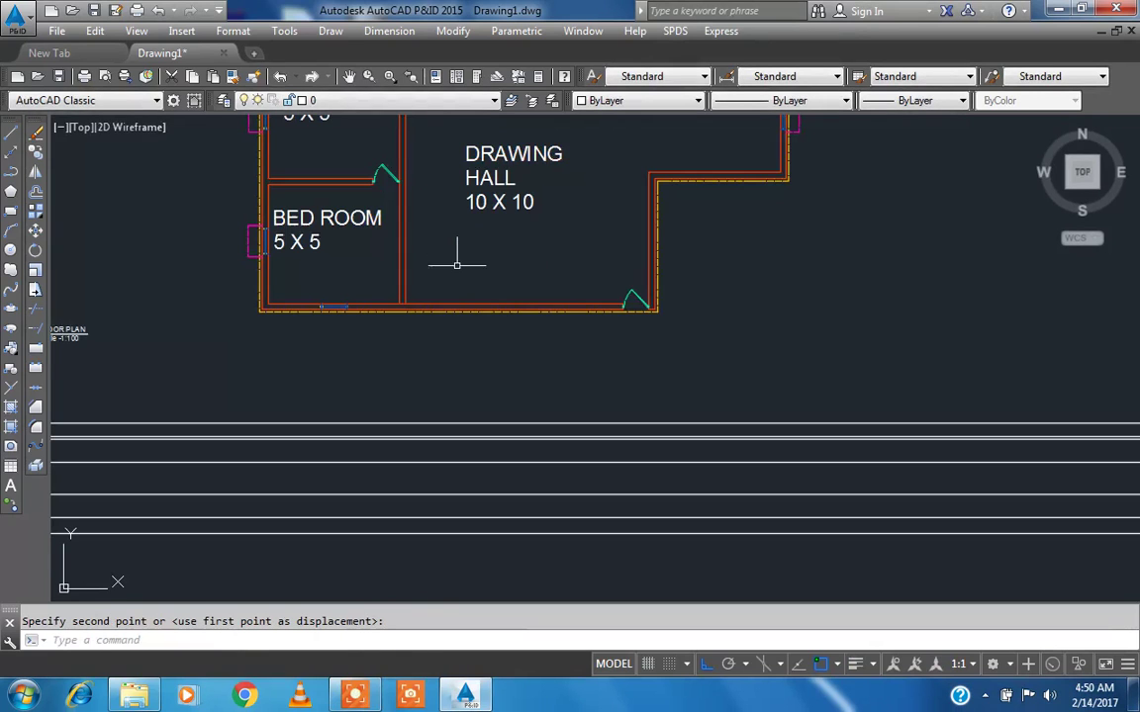
middle_click_drag(497, 410, 509, 402)
key("Escape")
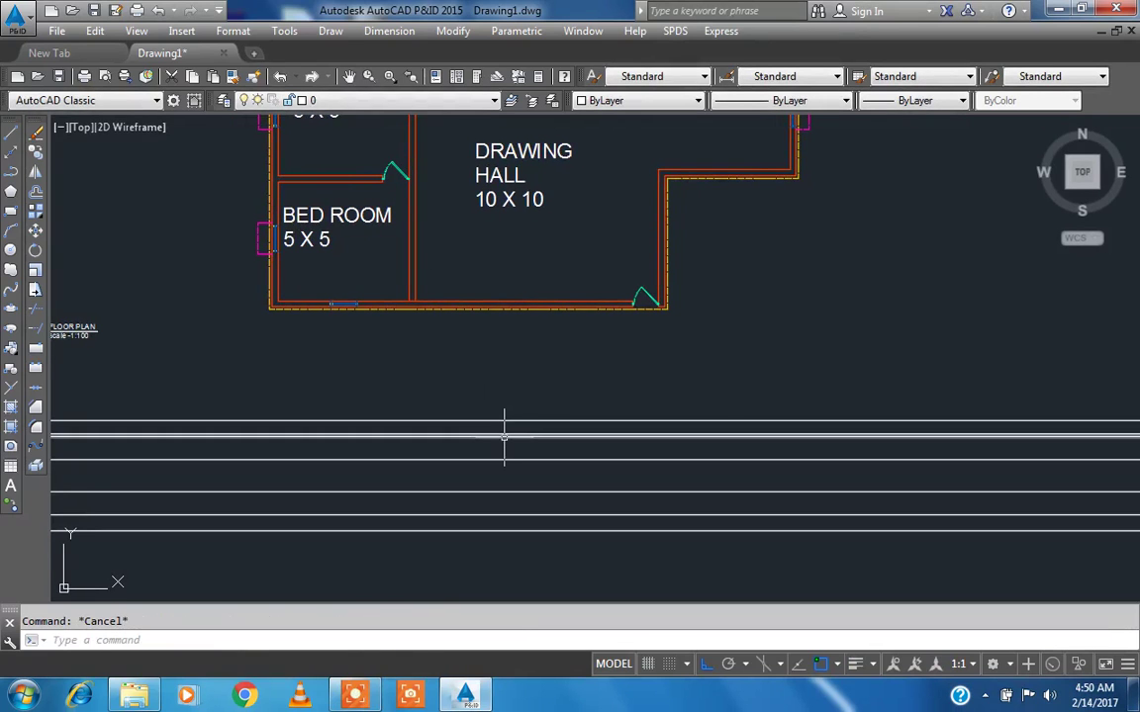
- Shift all the horizontal construction lines straight up once more, to just below the floor plan's south wall
key("Return")
left_click(518, 560)
left_click(415, 376)
key("Return")
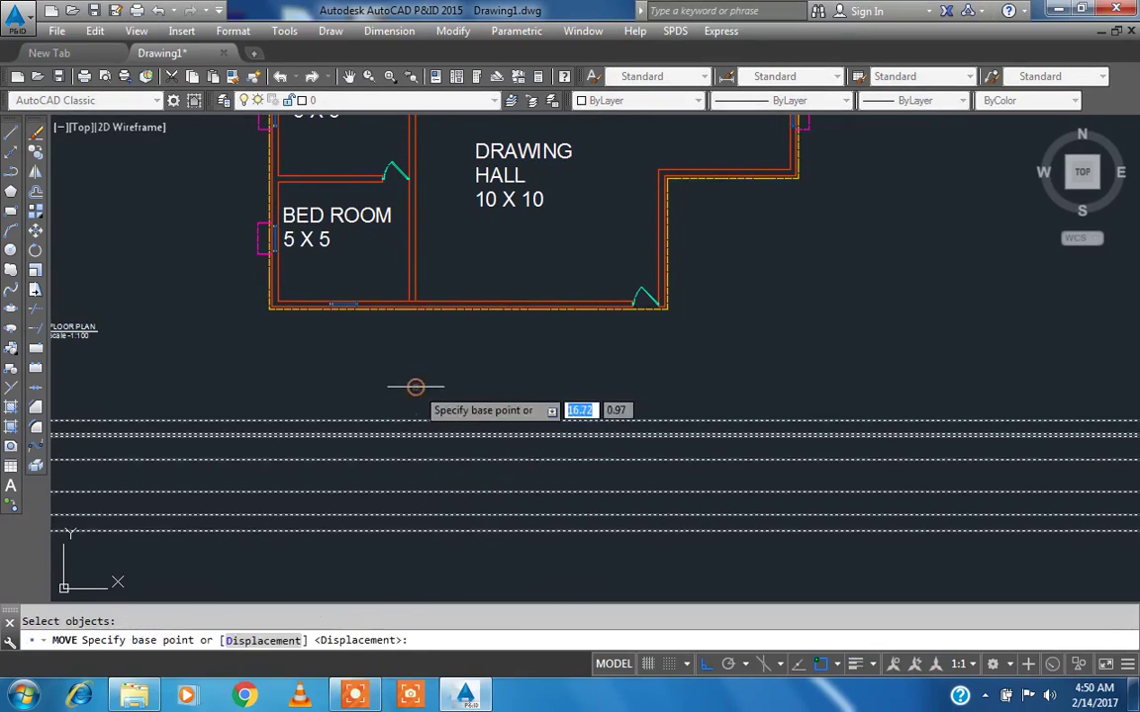
left_click(416, 386)
left_click(414, 311)
scroll(589, 432, "down", 3)
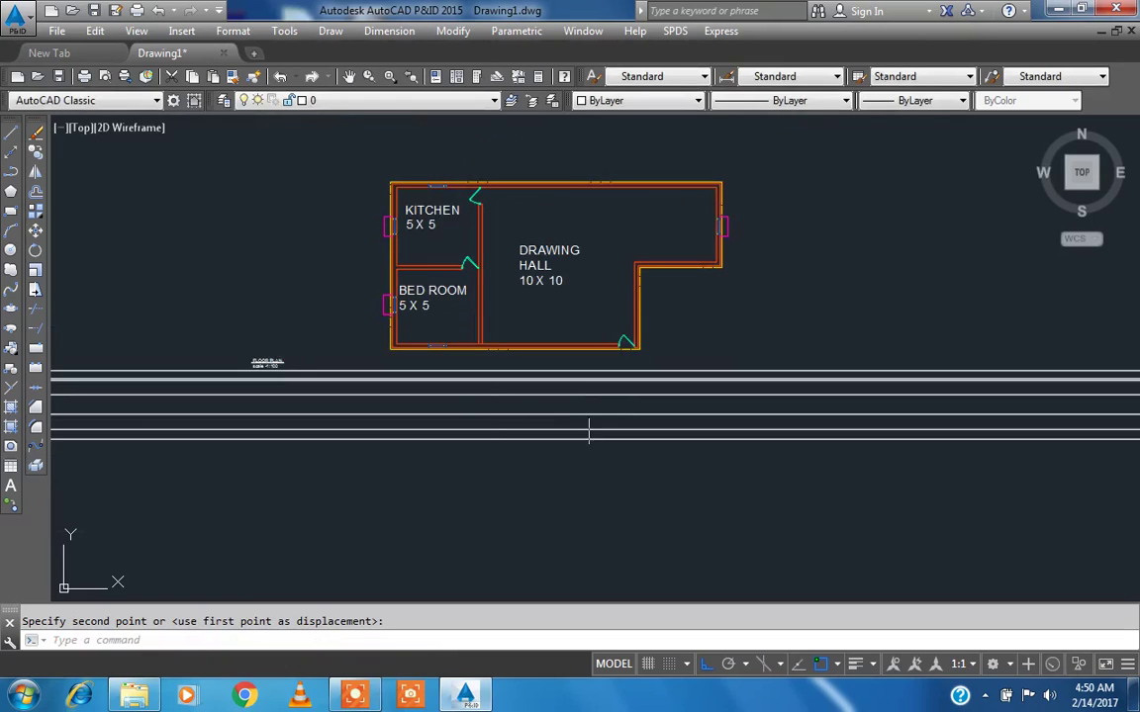
- Place vertical construction lines through the plan's south-west outer wall corner, the adjacent dashed projection line and the west chajja's outer edge
type("xl")
key("Return")
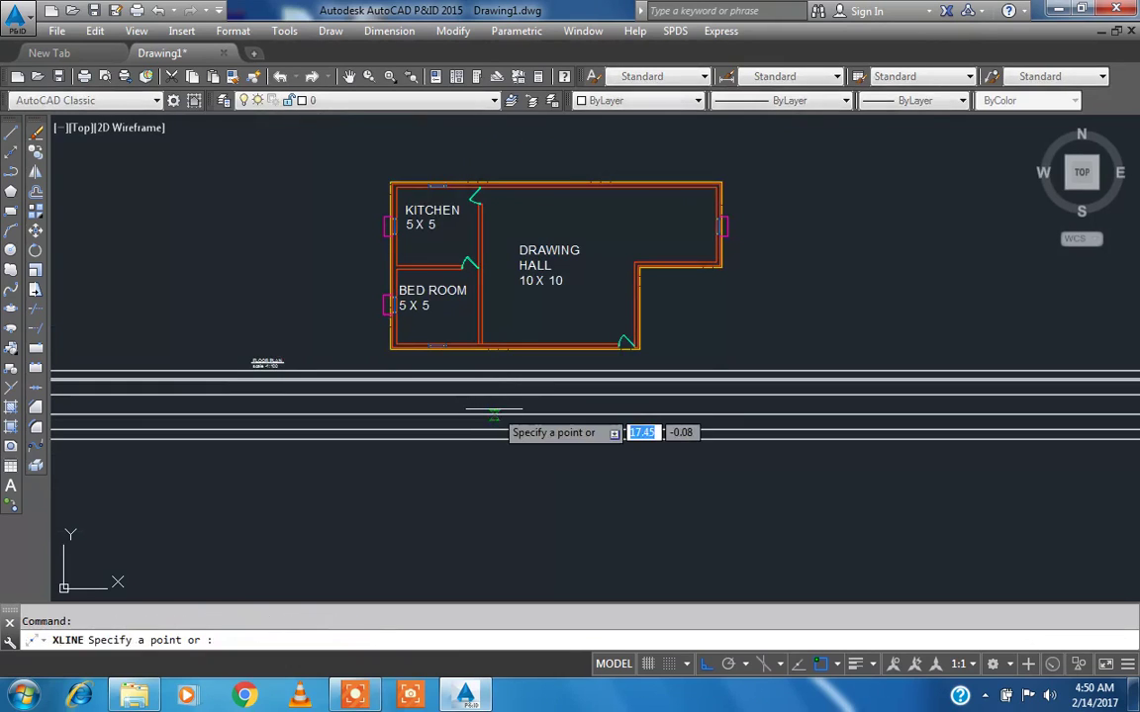
type("v")
key("Return")
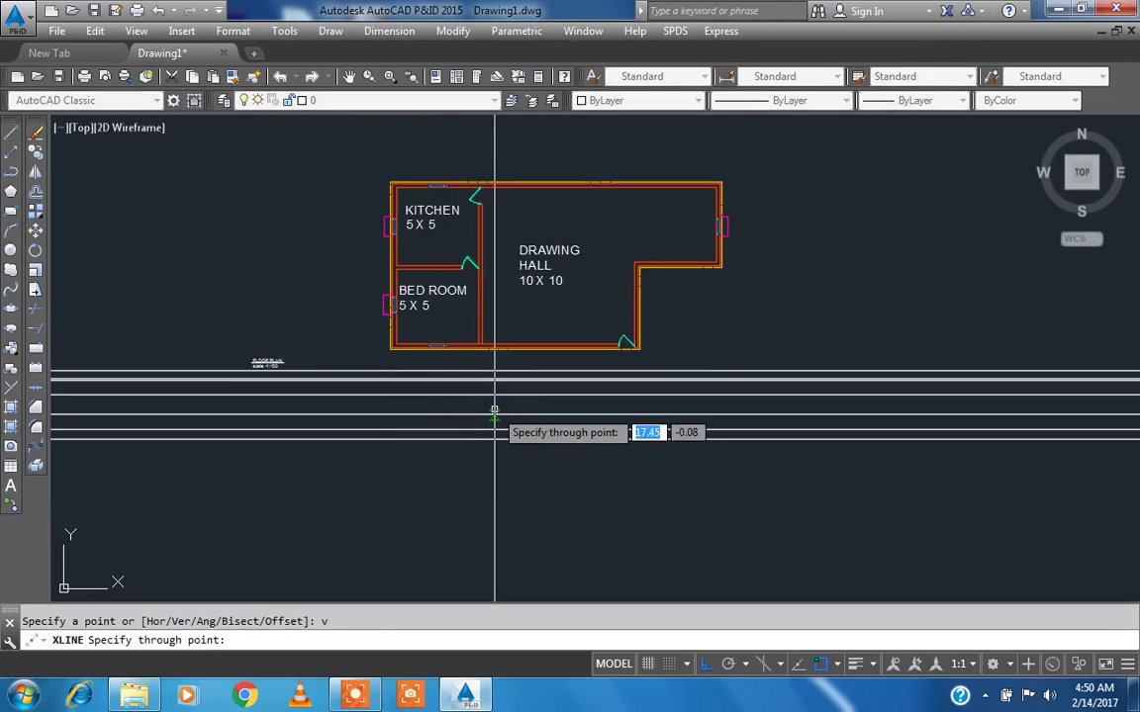
scroll(416, 344, "up", 4)
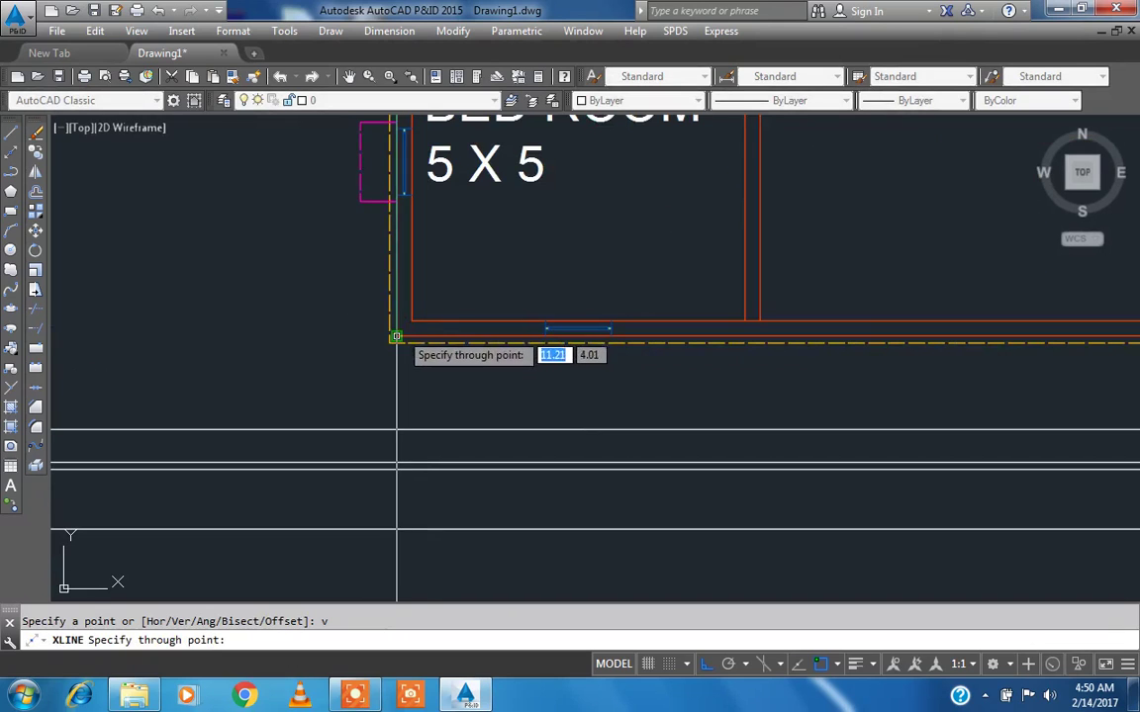
left_click(397, 333)
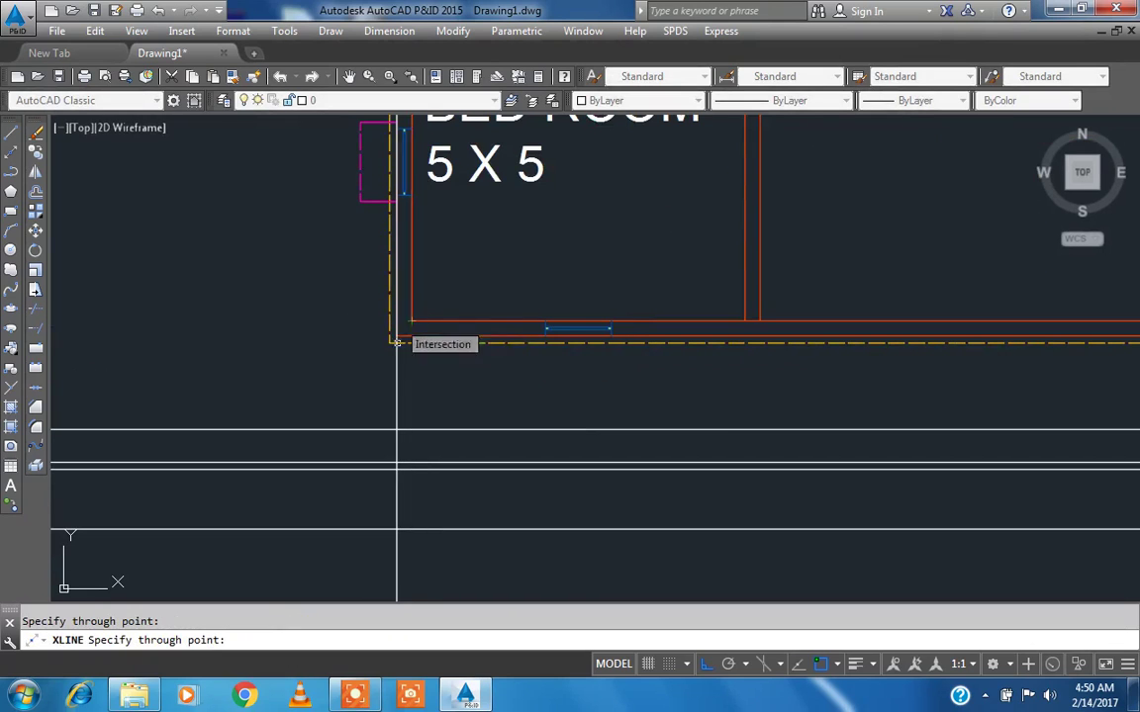
scroll(391, 342, "up", 2)
scroll(394, 356, "down", 2)
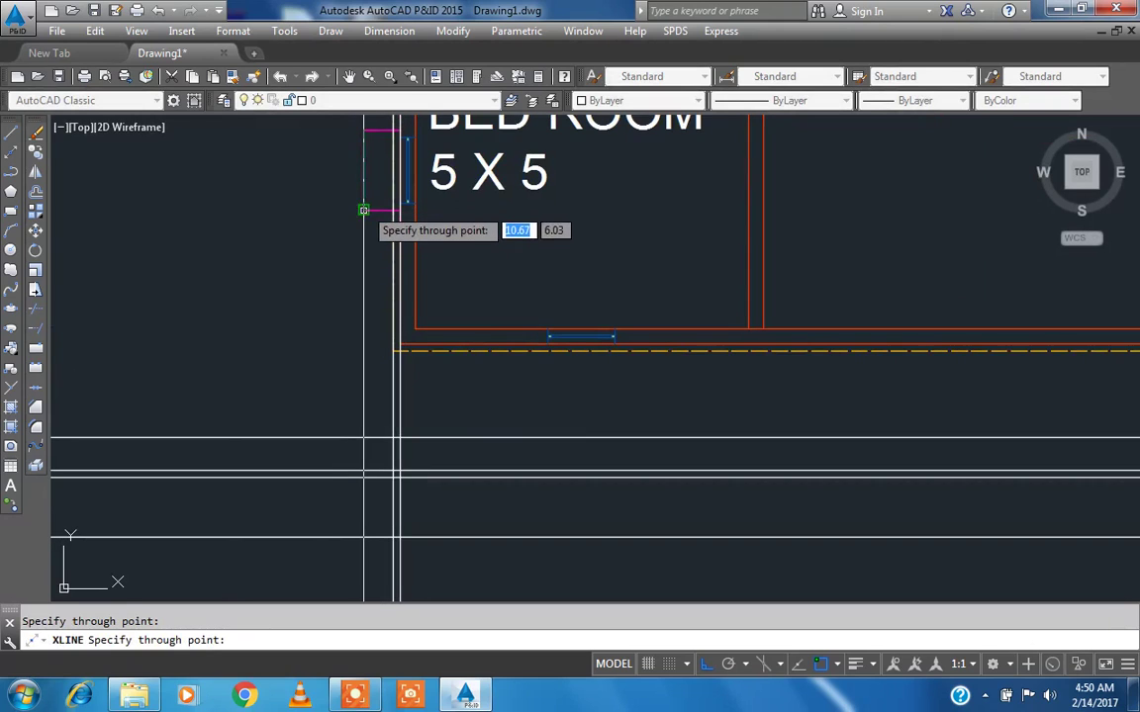
scroll(364, 204, "down", 4)
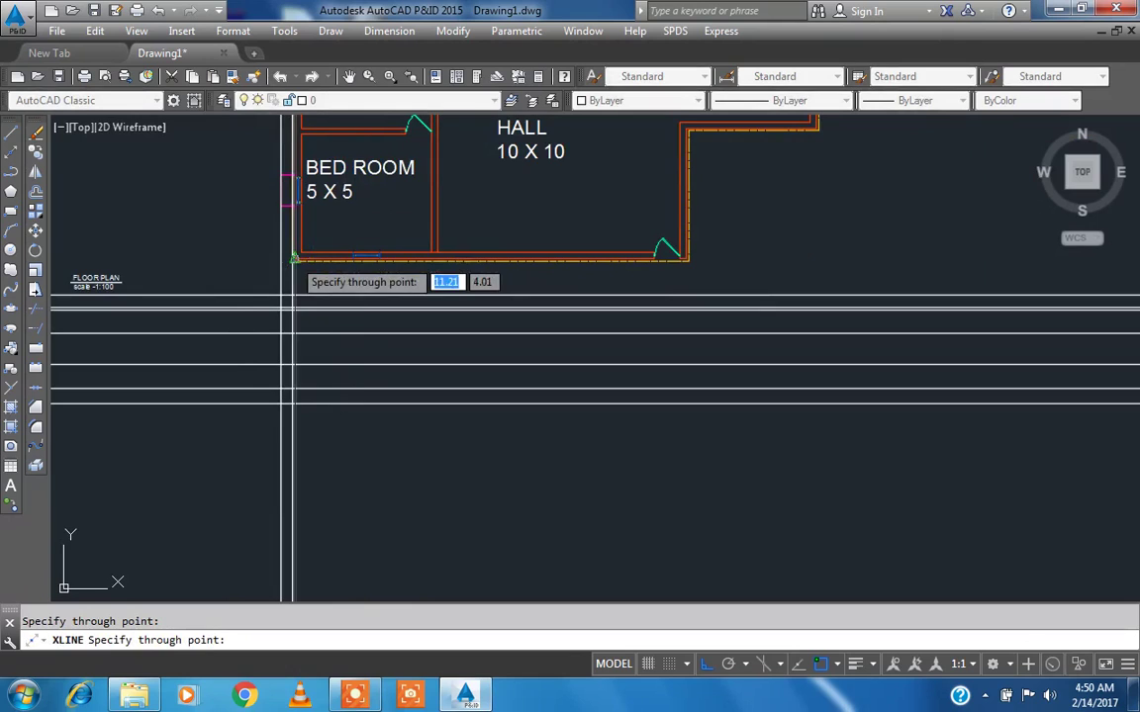
- Add vertical construction lines through both edges of the bedroom's south window and both jambs of the drawing hall's south door
scroll(315, 253, "up", 3)
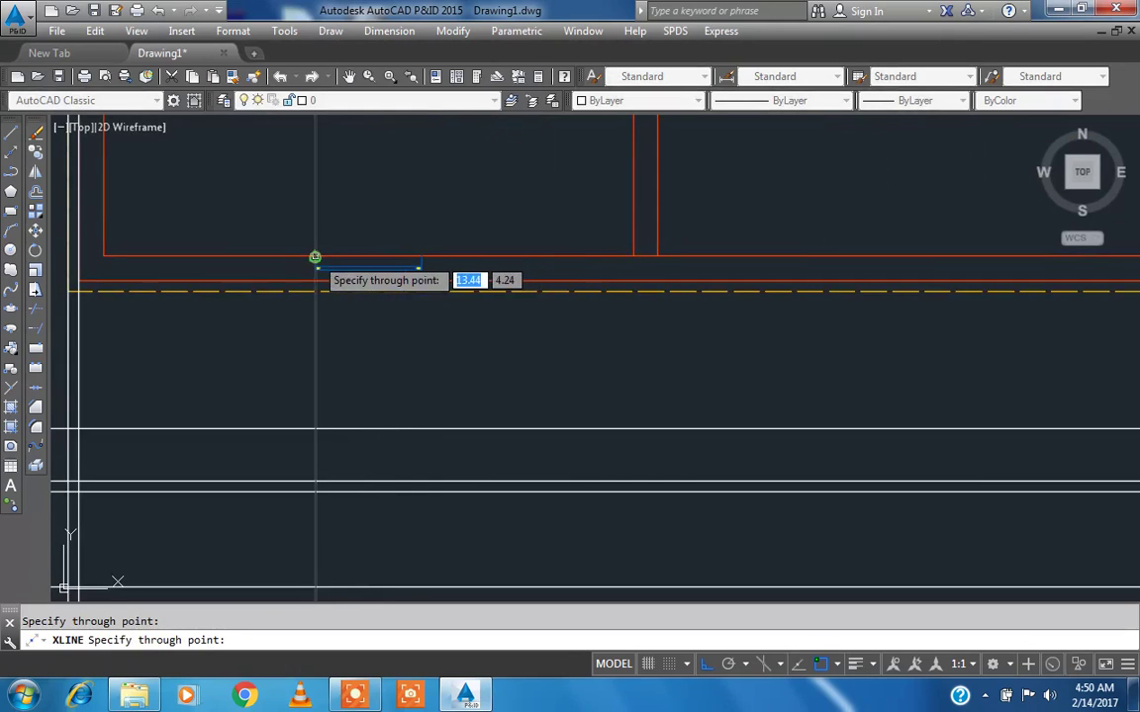
left_click(314, 256)
scroll(468, 260, "down", 2)
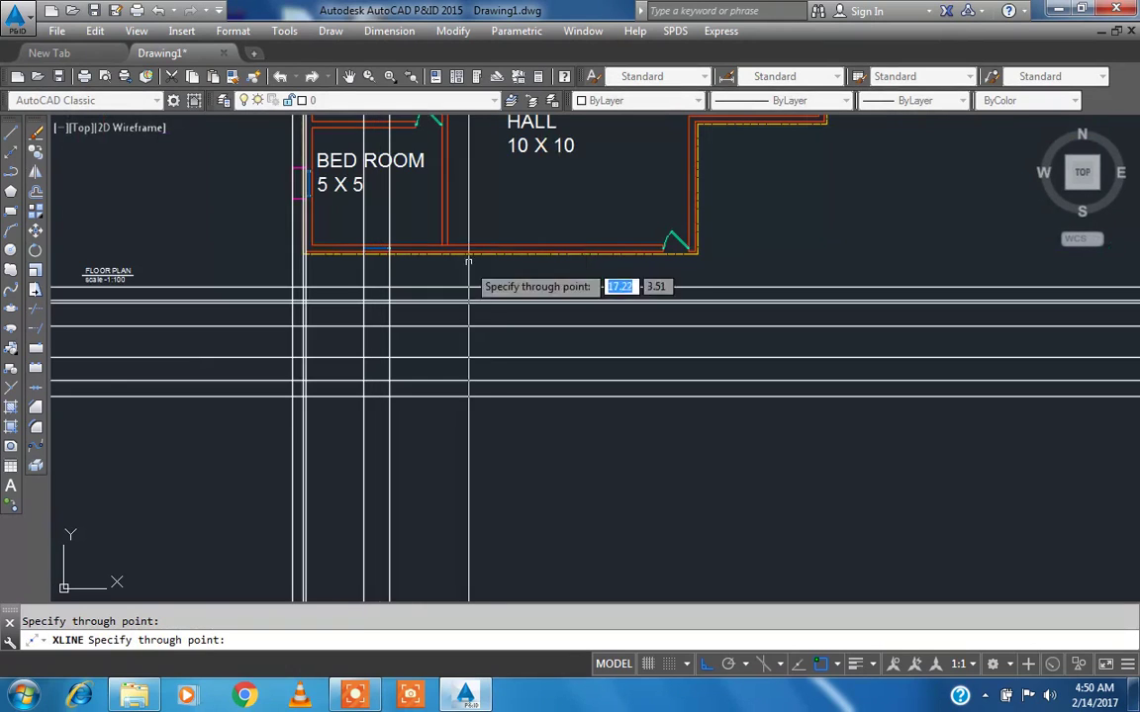
scroll(673, 250, "up", 5)
left_click(634, 261)
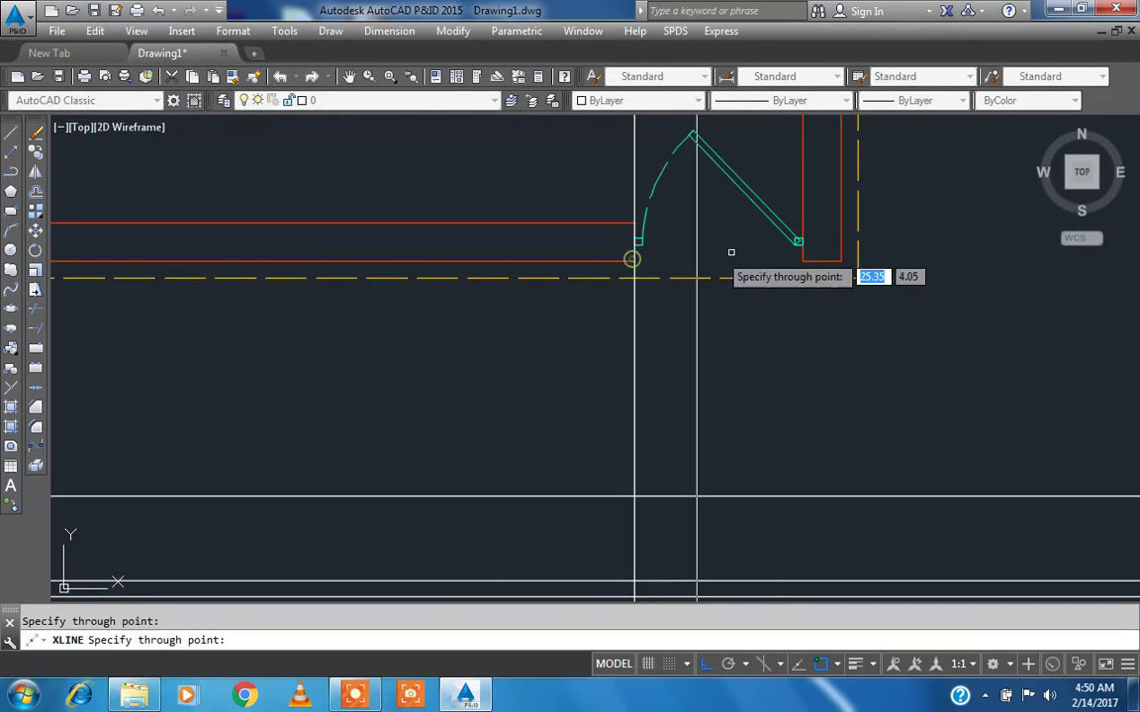
left_click(802, 249)
scroll(560, 324, "down", 5)
scroll(647, 315, "down", 2)
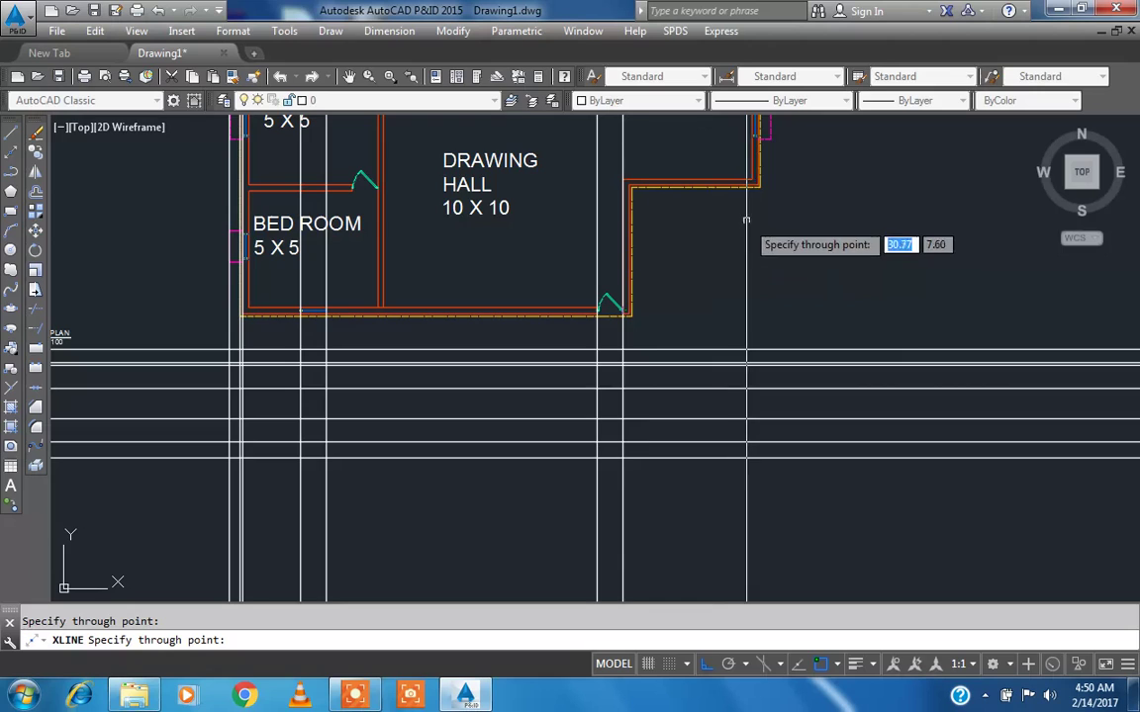
- Add vertical construction lines through the outer wall corner beside the south door, the east outer wall, its projection line and the east chajja's edge
scroll(625, 287, "up", 2)
left_click(621, 326)
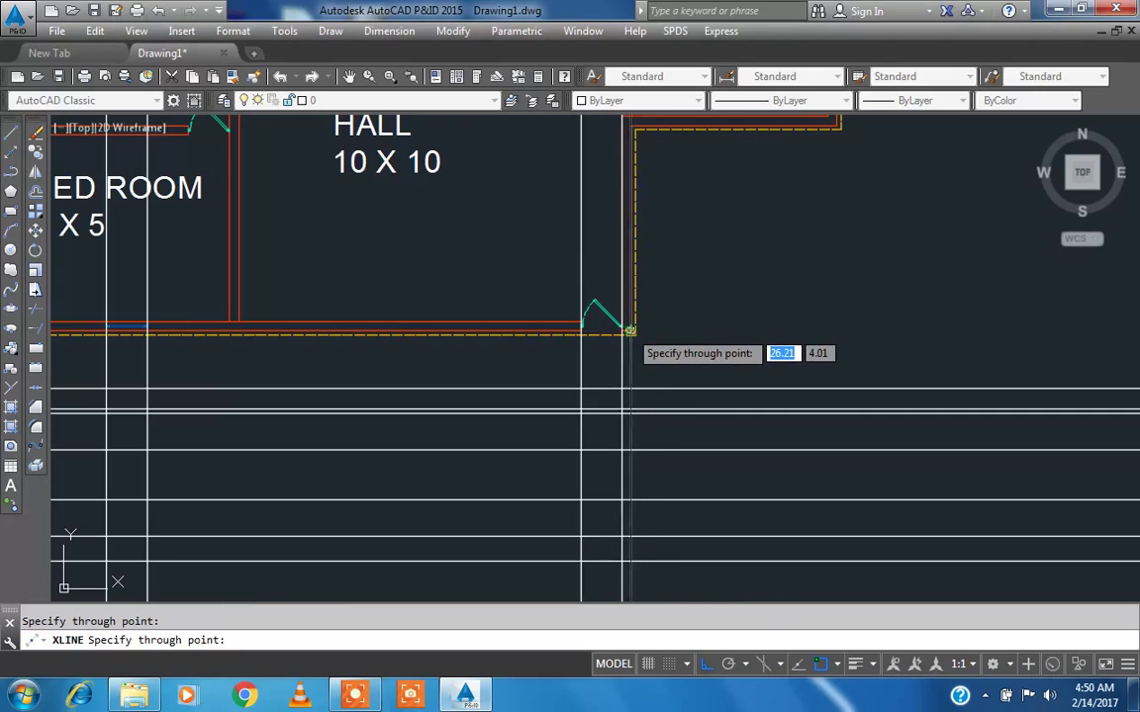
scroll(638, 317, "down", 3)
scroll(653, 300, "up", 4)
scroll(668, 296, "down", 3)
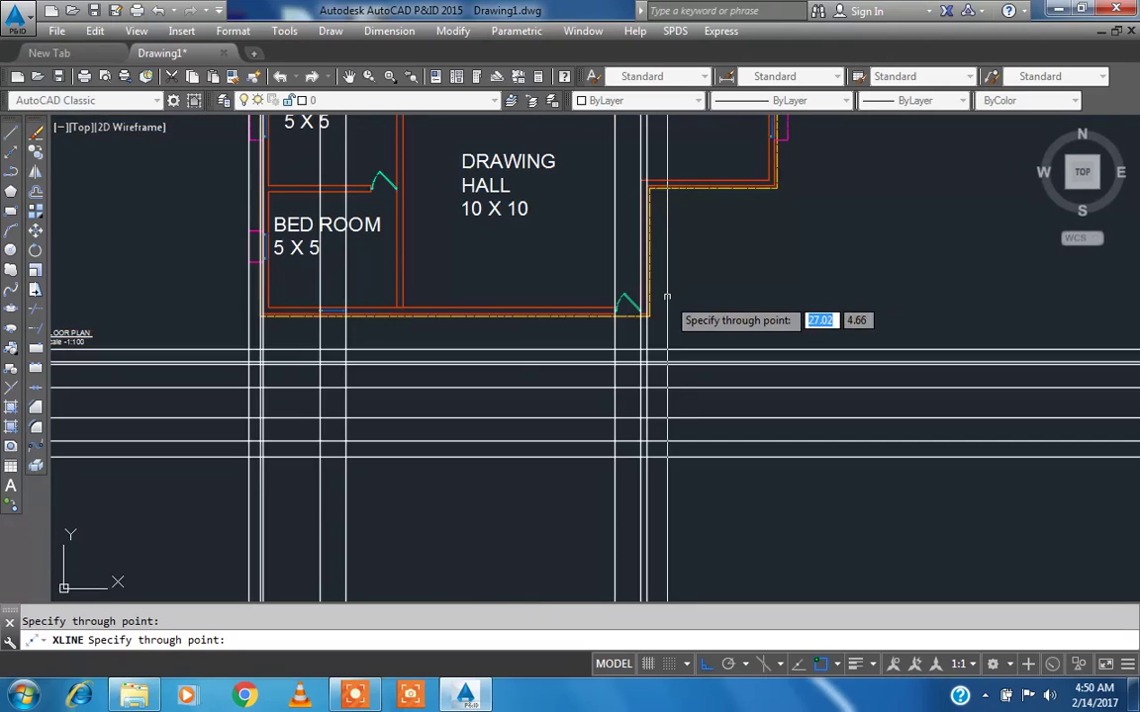
scroll(771, 182, "up", 2)
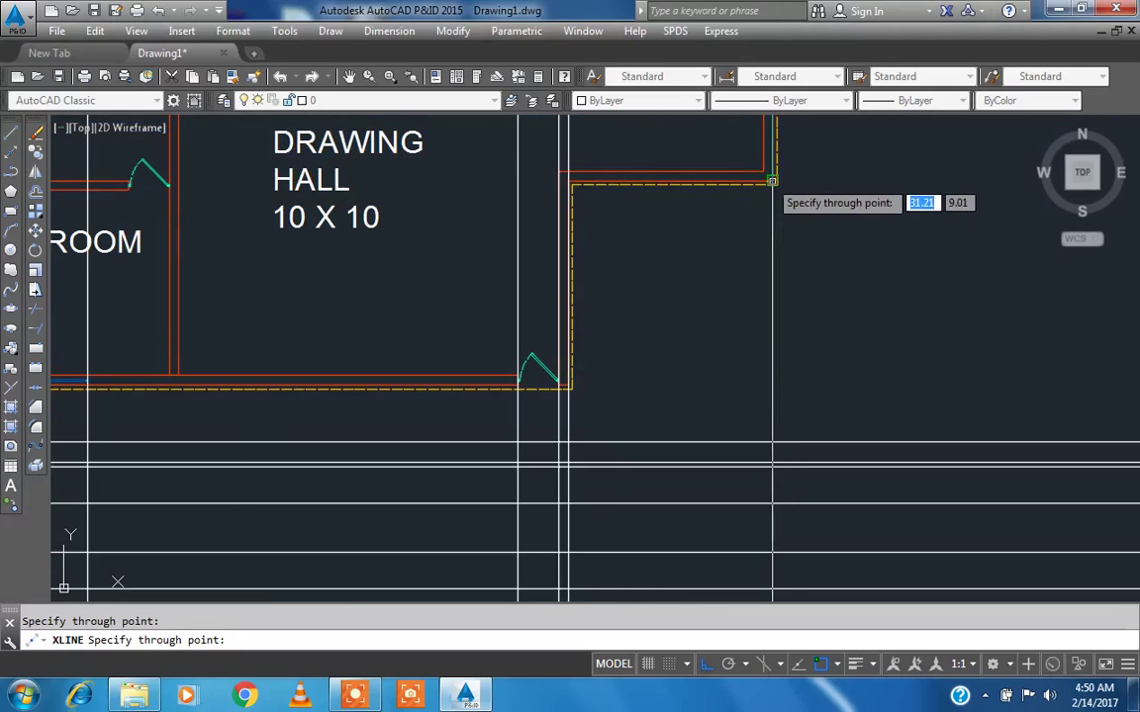
scroll(771, 182, "down", 3)
scroll(752, 208, "up", 5)
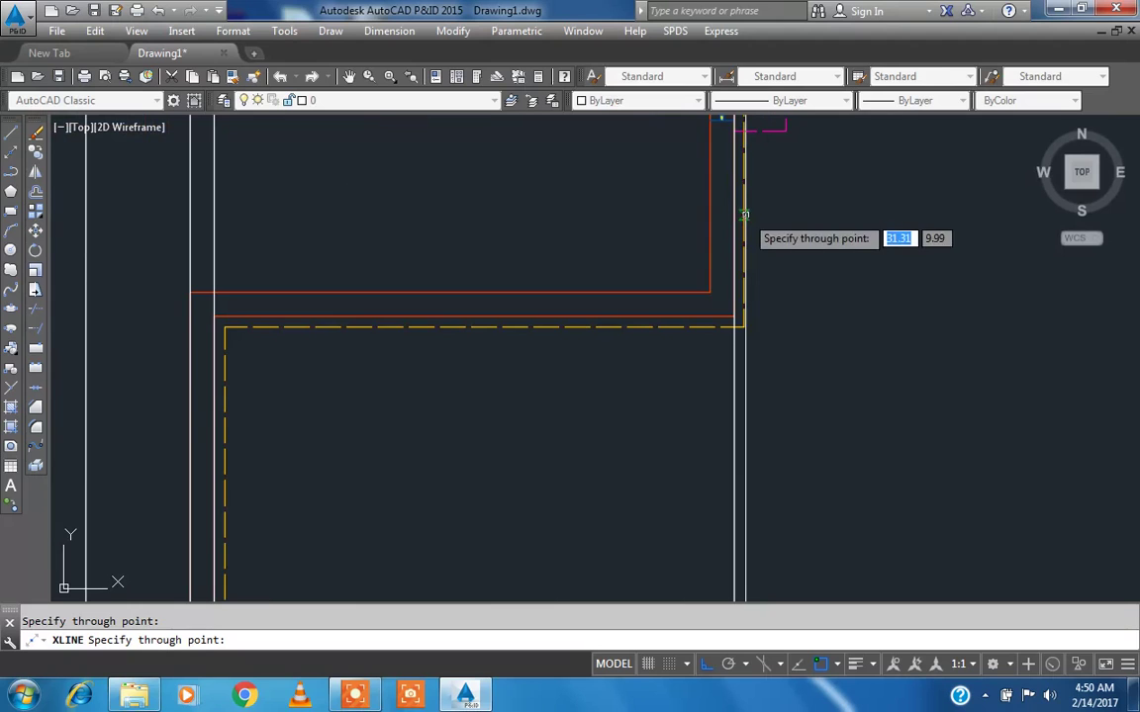
scroll(744, 214, "down", 3)
key("Escape")
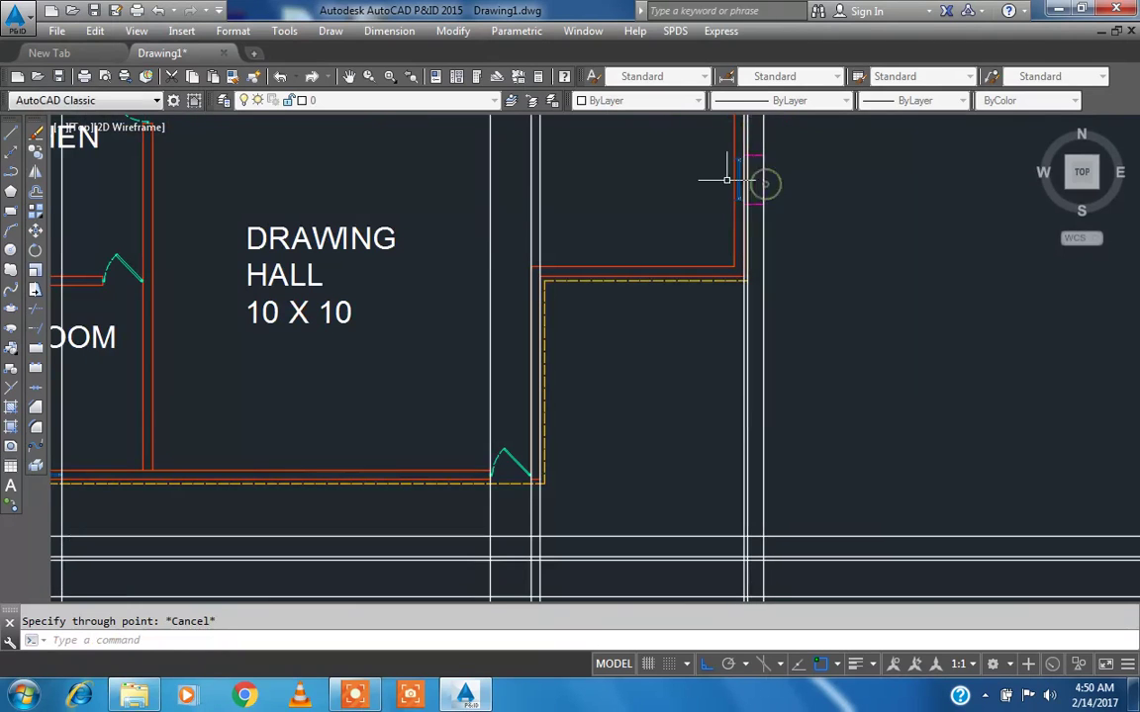
scroll(727, 180, "down", 5)
scroll(623, 306, "up", 6)
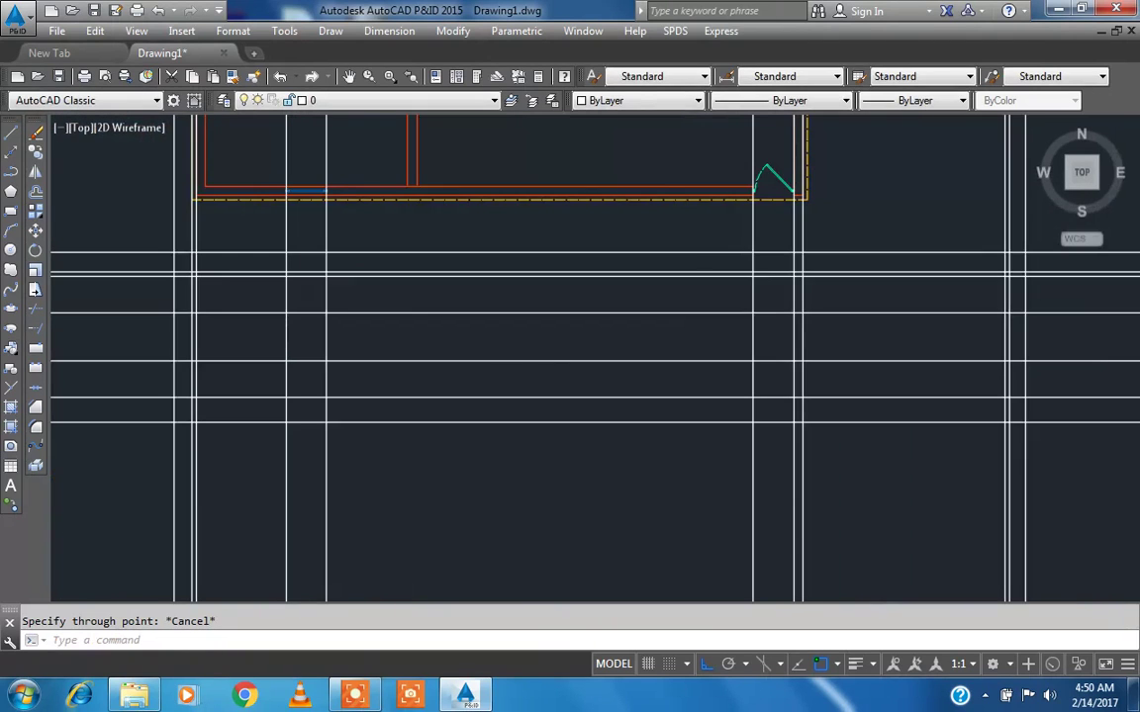
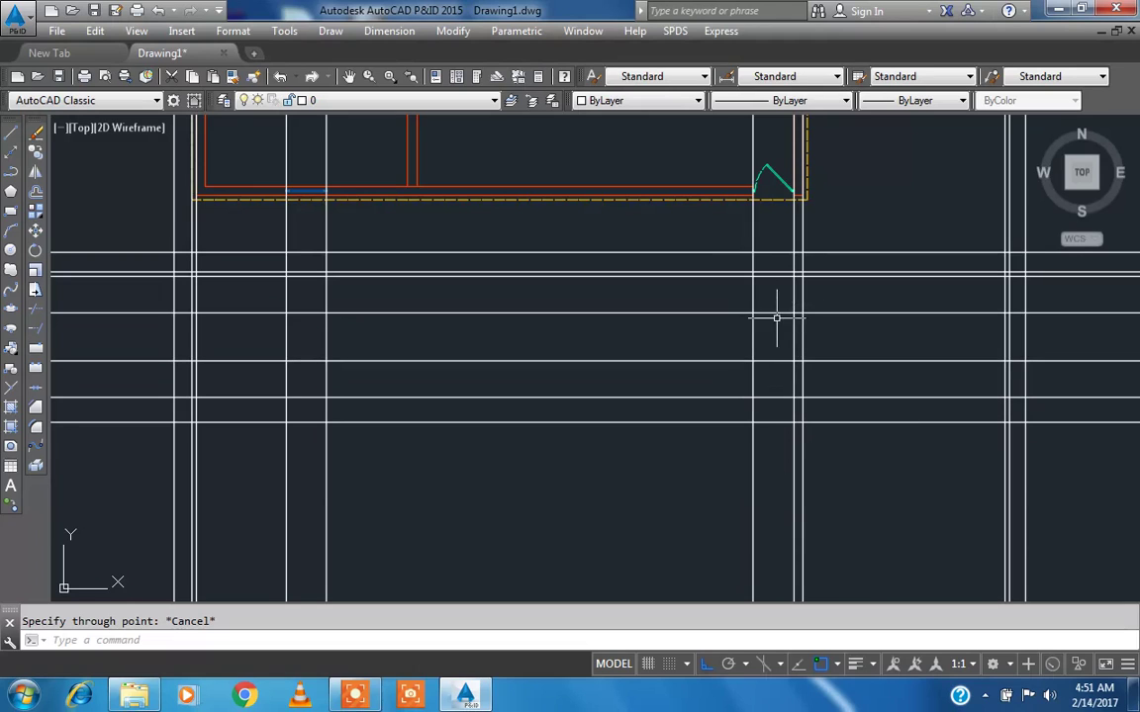
- Make WALL the current layer
scroll(399, 334, "down", 2)
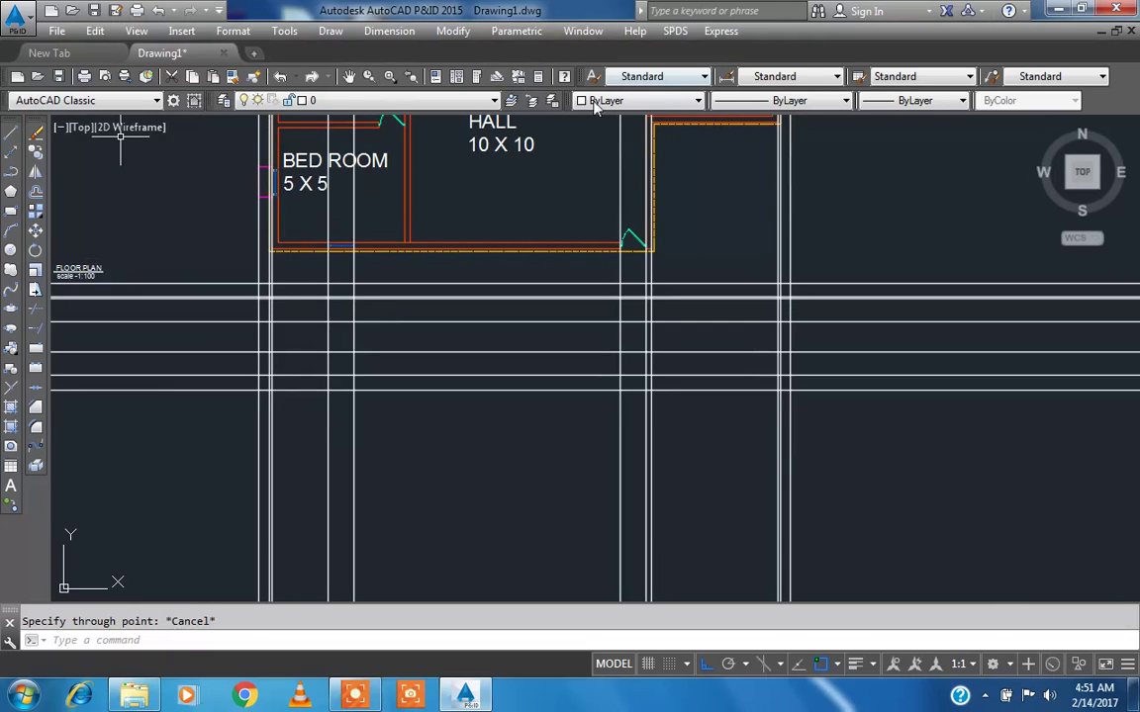
left_click(302, 101)
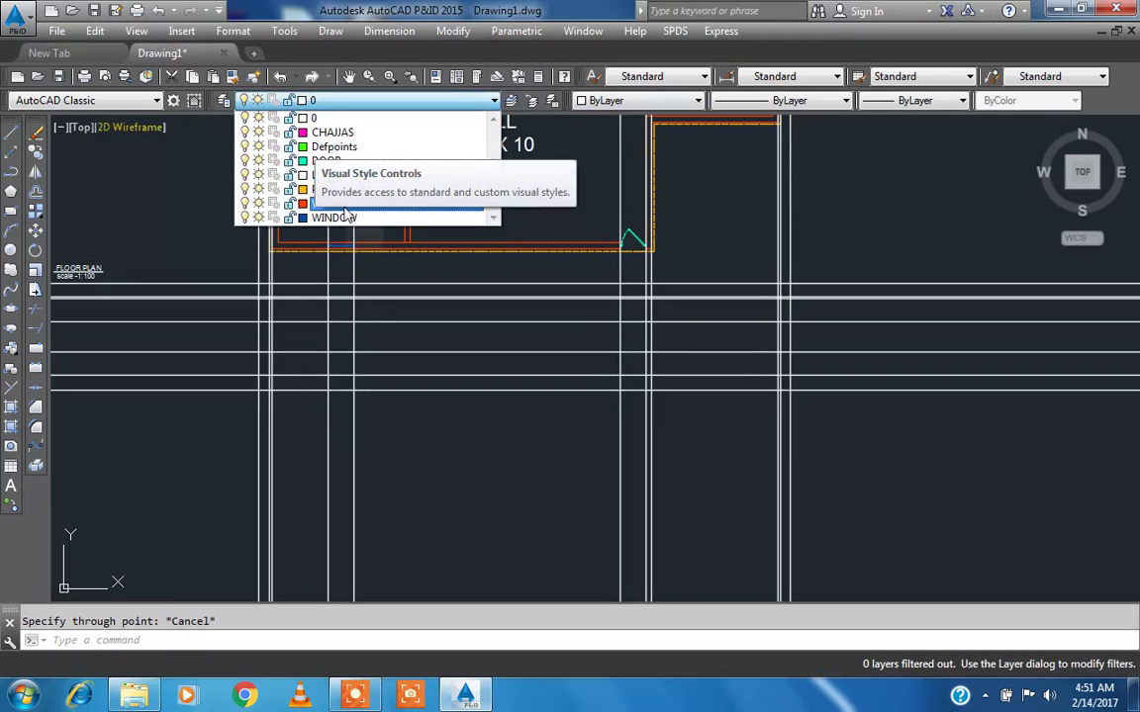
left_click(345, 205)
- Try to outline the elevation's wall with a rectangle starting where the west projection line crosses the lower line of the close pair
left_click(10, 209)
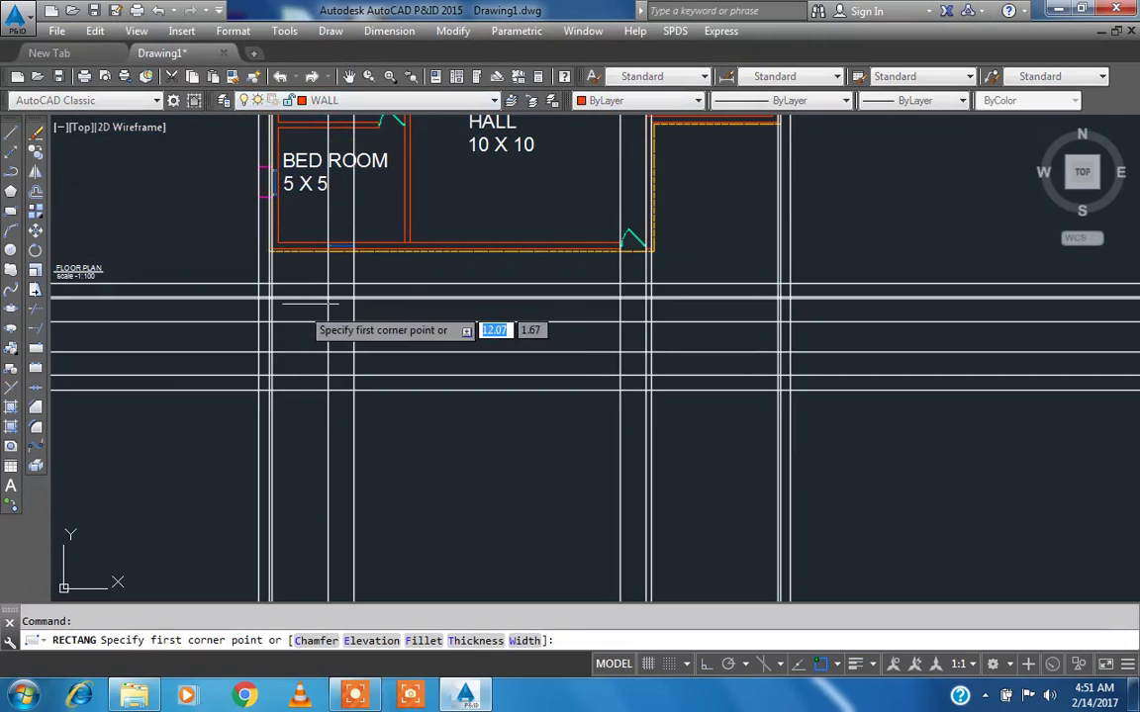
scroll(259, 315, "up", 3)
left_click(257, 320)
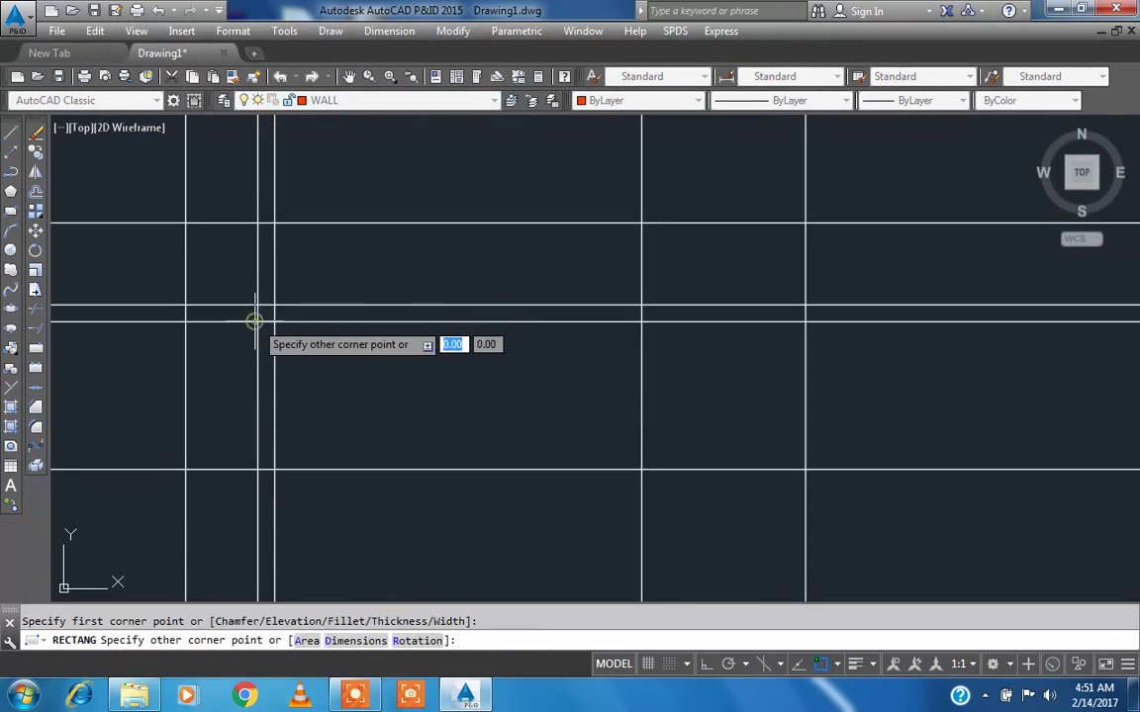
scroll(255, 321, "down", 2)
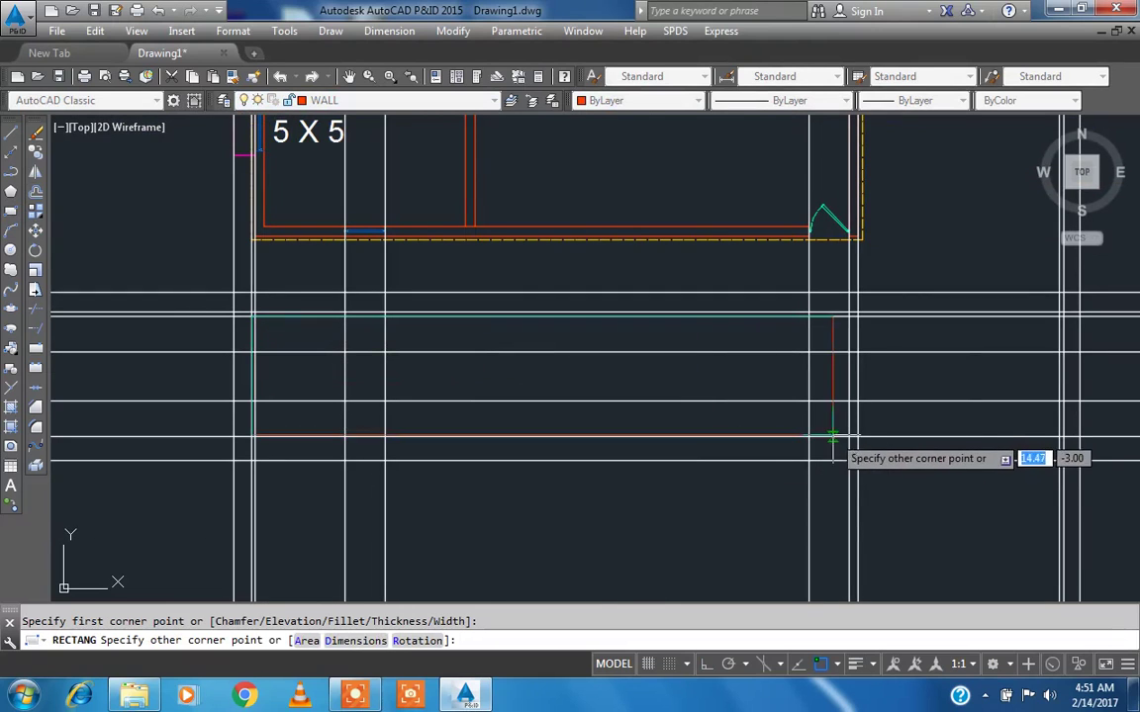
scroll(776, 432, "down", 2)
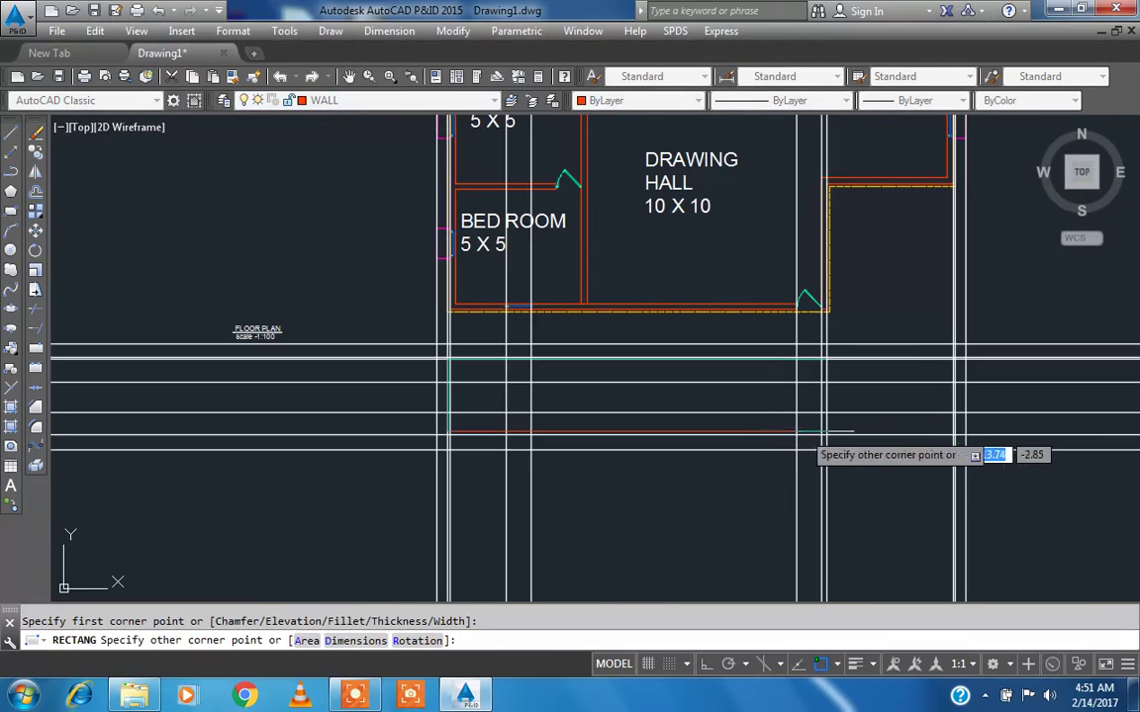
scroll(956, 432, "up", 3)
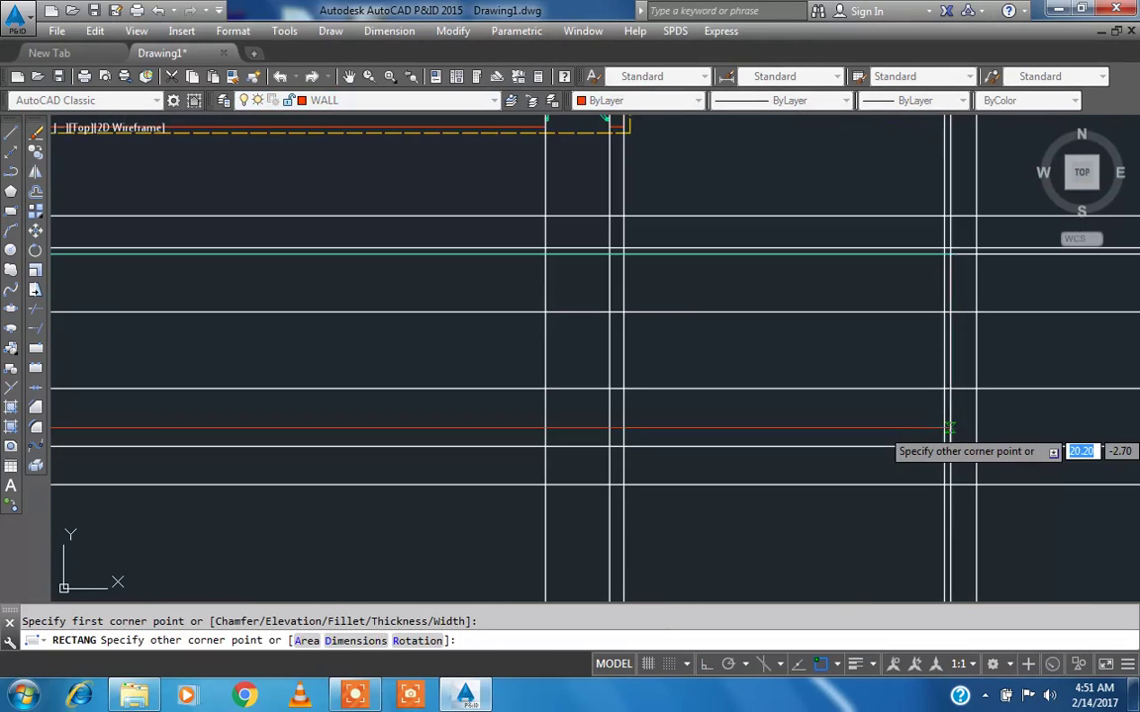
left_click(947, 427)
scroll(718, 400, "down", 3)
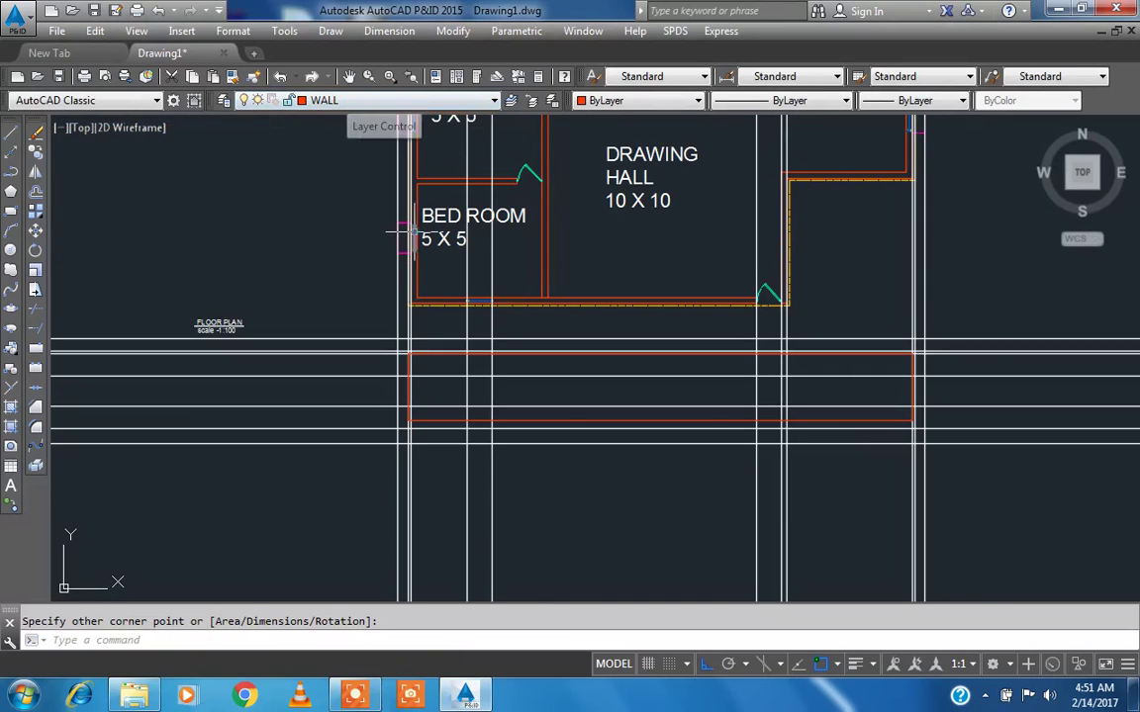
- Delete the wall rectangle just drawn on the construction grid
scroll(402, 237, "up", 4)
mouse_move(385, 317)
middle_mouse_down()
mouse_move(364, 193)
mouse_move(333, 288)
mouse_move(374, 366)
mouse_move(326, 331)
middle_mouse_up()
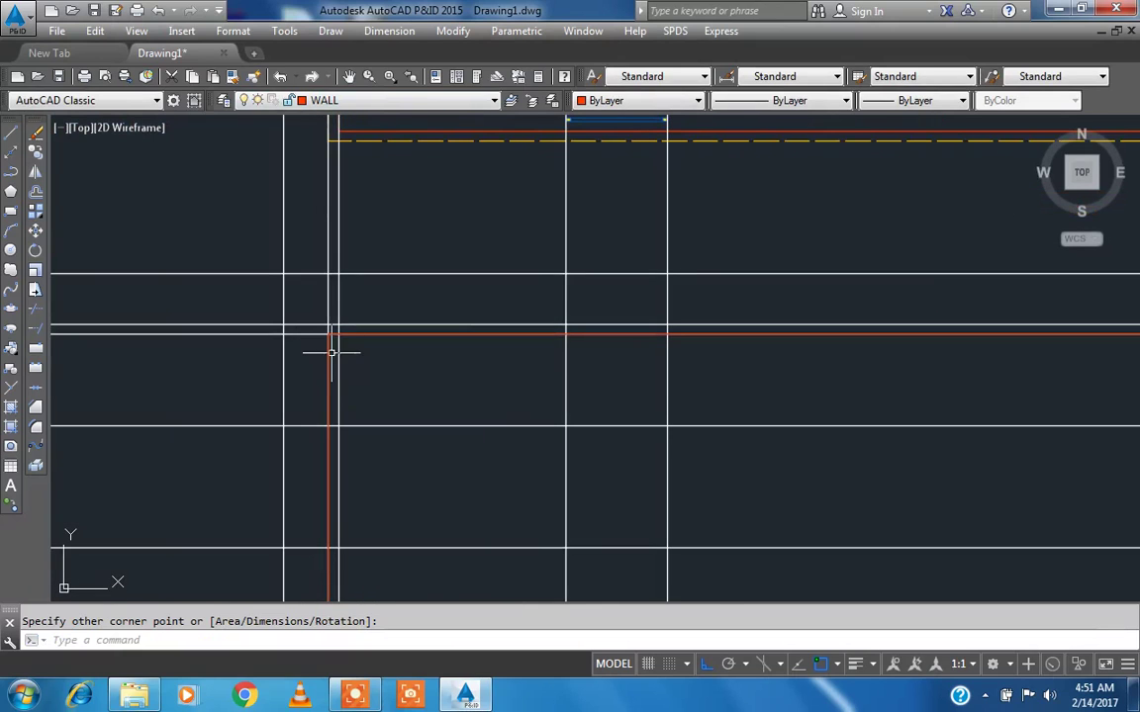
left_click(329, 352)
key("Delete")
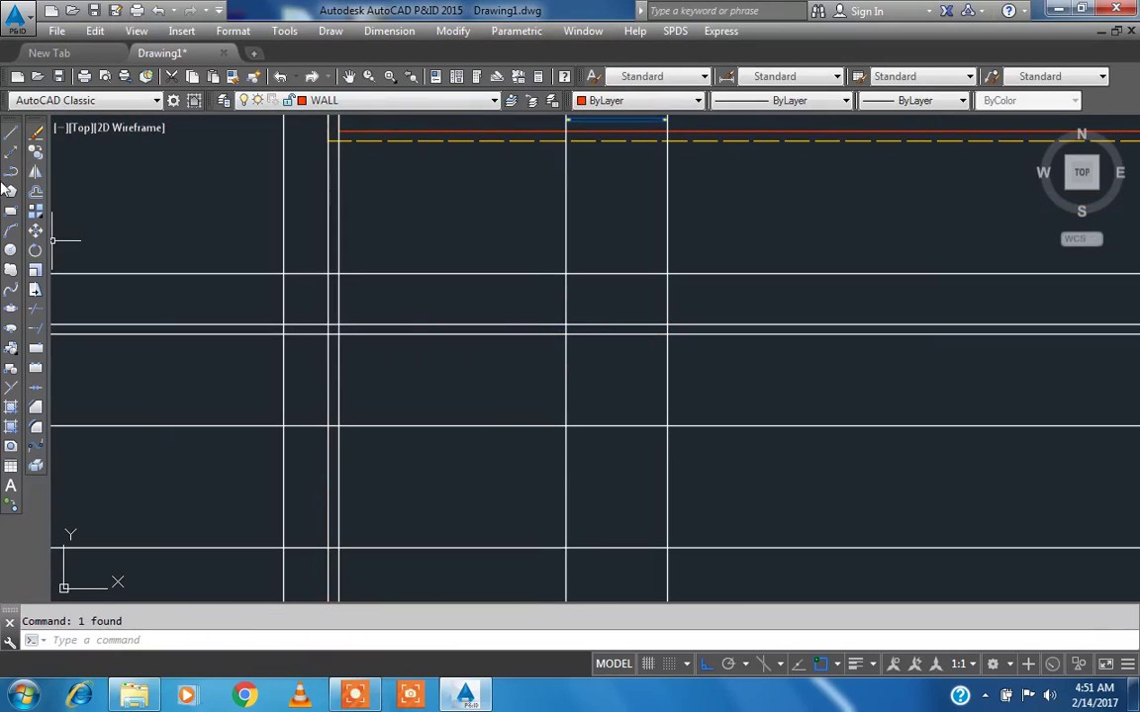
- Draw the elevation's wall rectangle between the west and east outer wall lines, from the close pair's lower line to the second-lowest level line
left_click(10, 209)
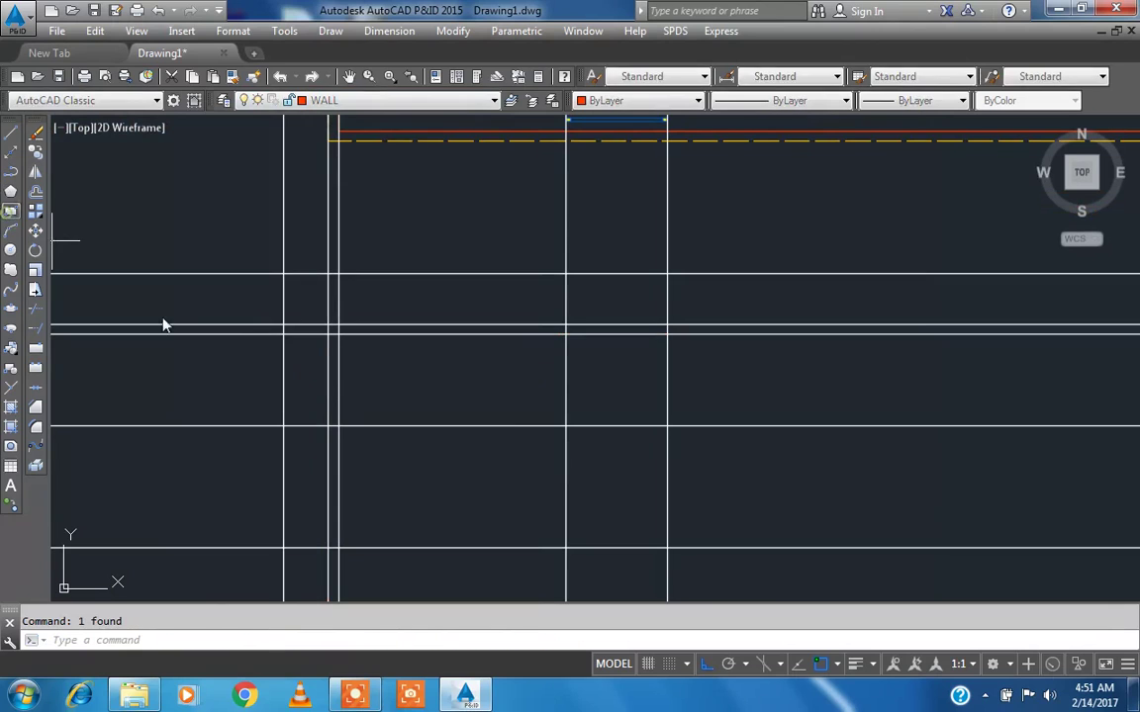
left_click(334, 333)
scroll(300, 326, "down", 5)
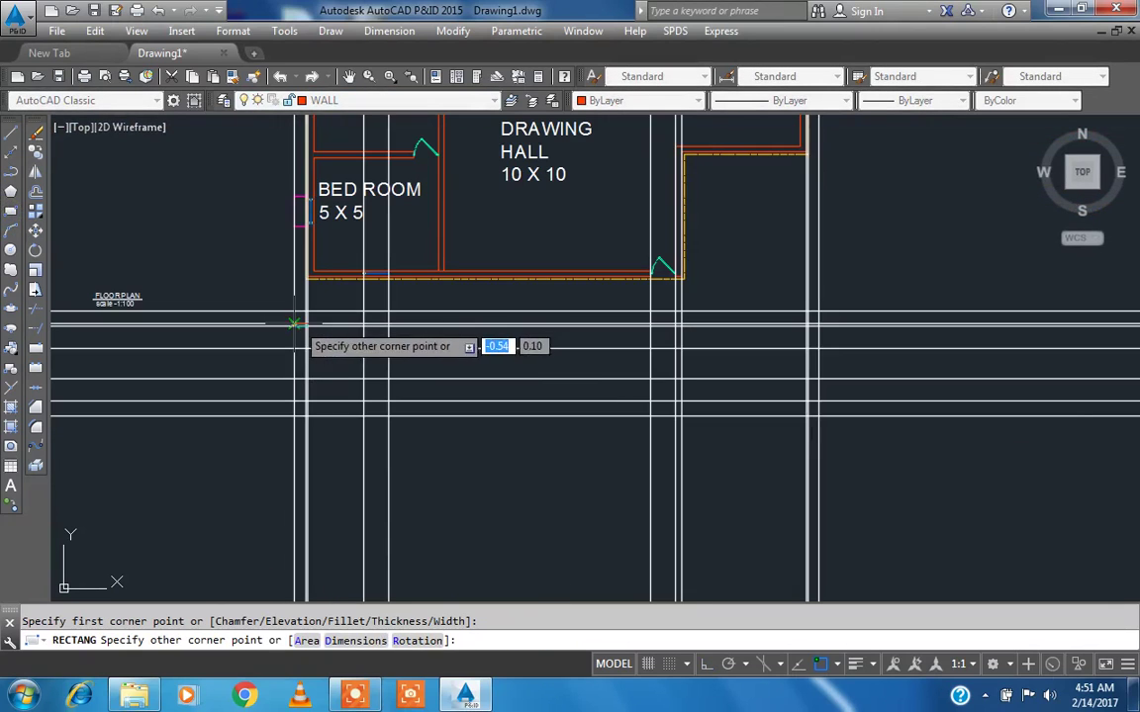
scroll(792, 402, "up", 5)
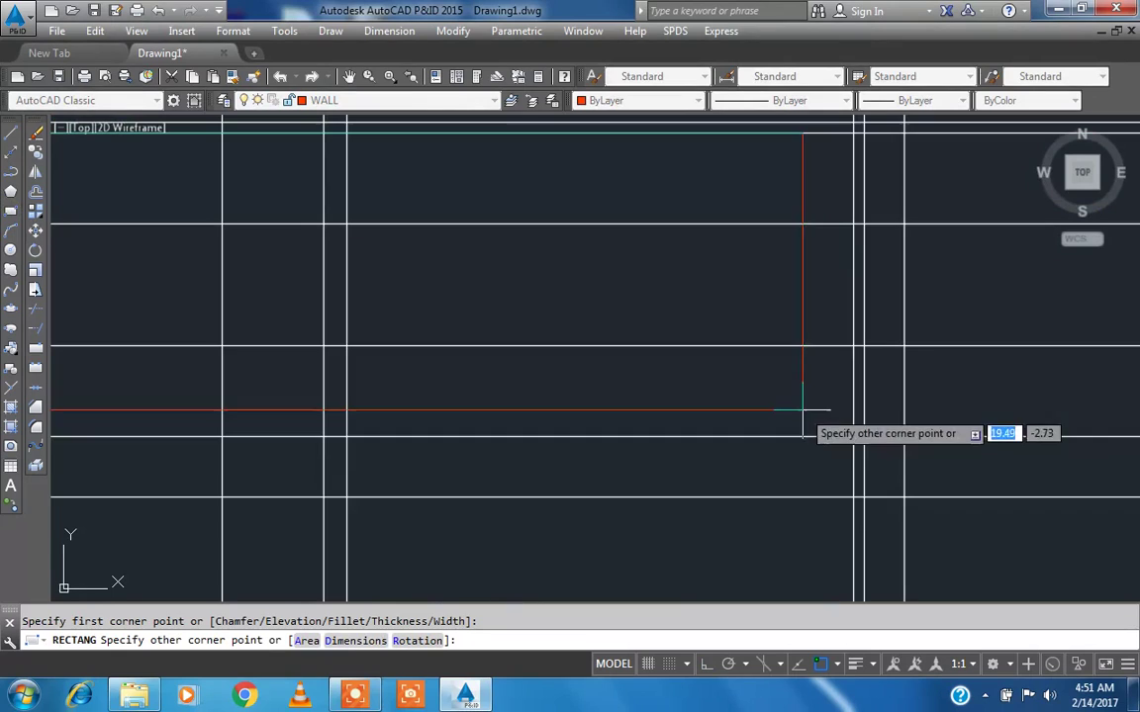
left_click(852, 435)
scroll(855, 438, "down", 5)
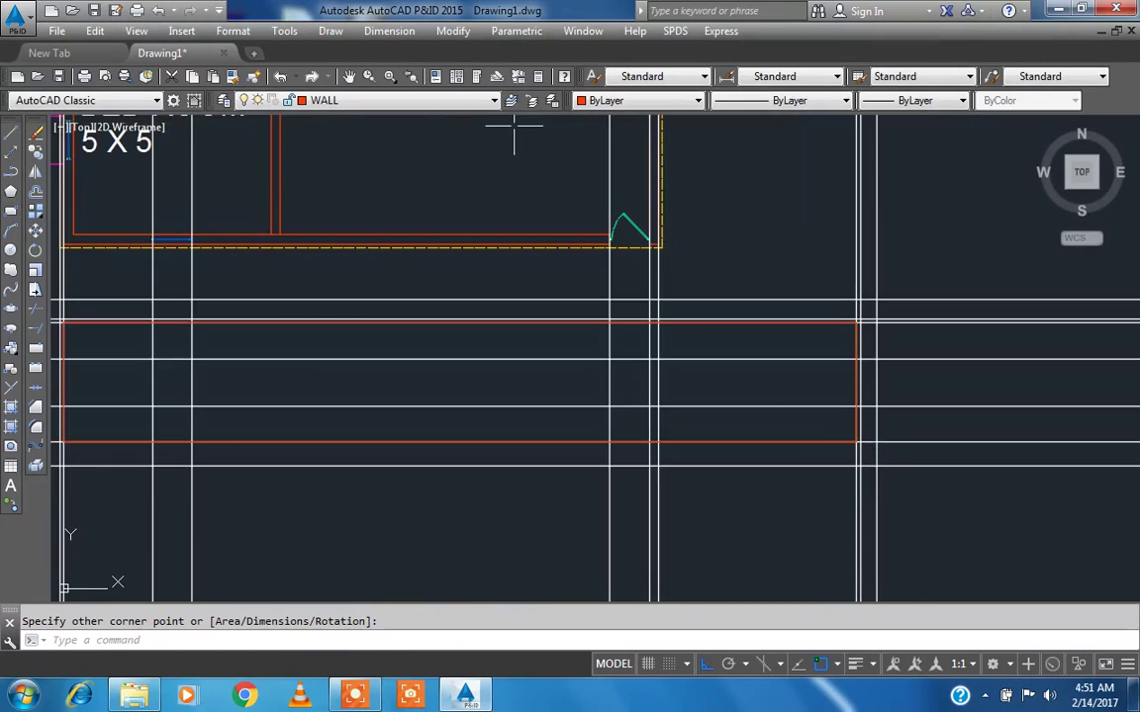
- Create a layer named slab with colour 64 and make it the current layer
left_click(226, 100)
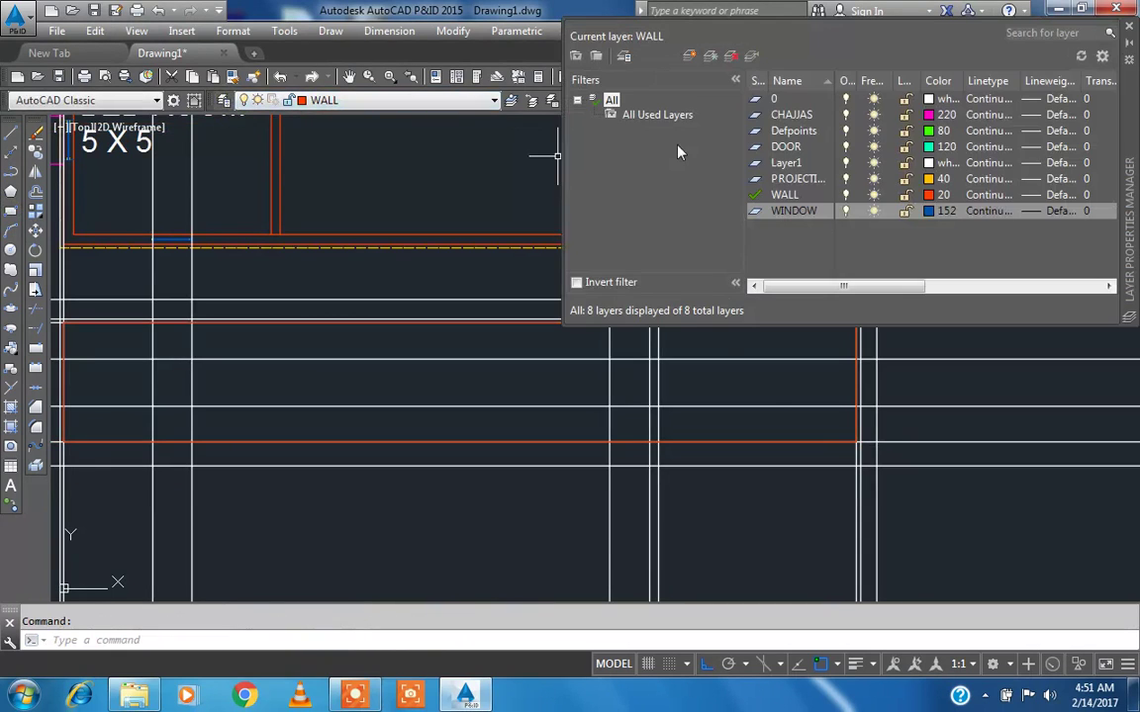
left_click(690, 56)
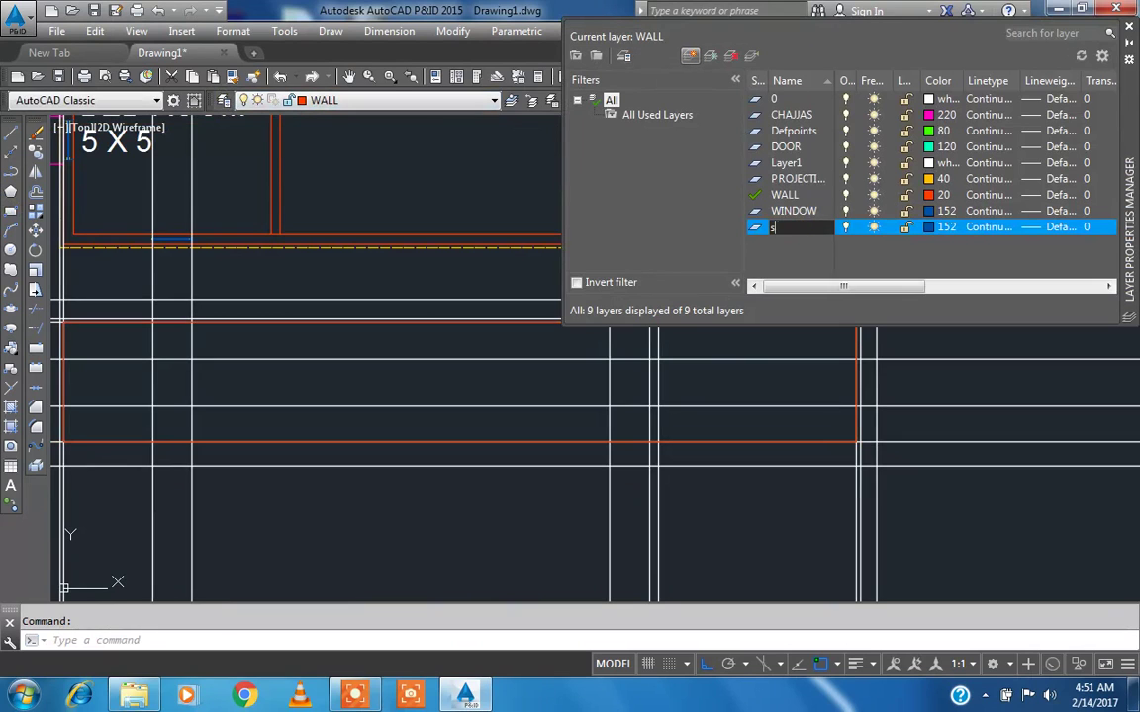
type("slab")
left_click(936, 228)
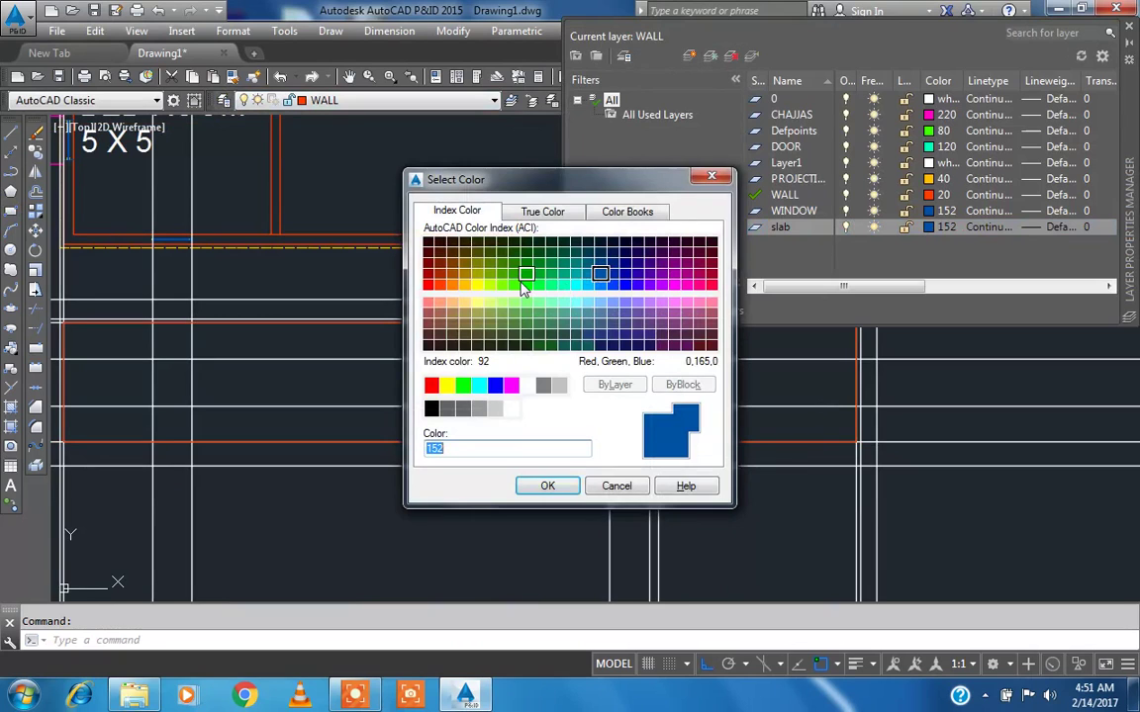
left_click(523, 279)
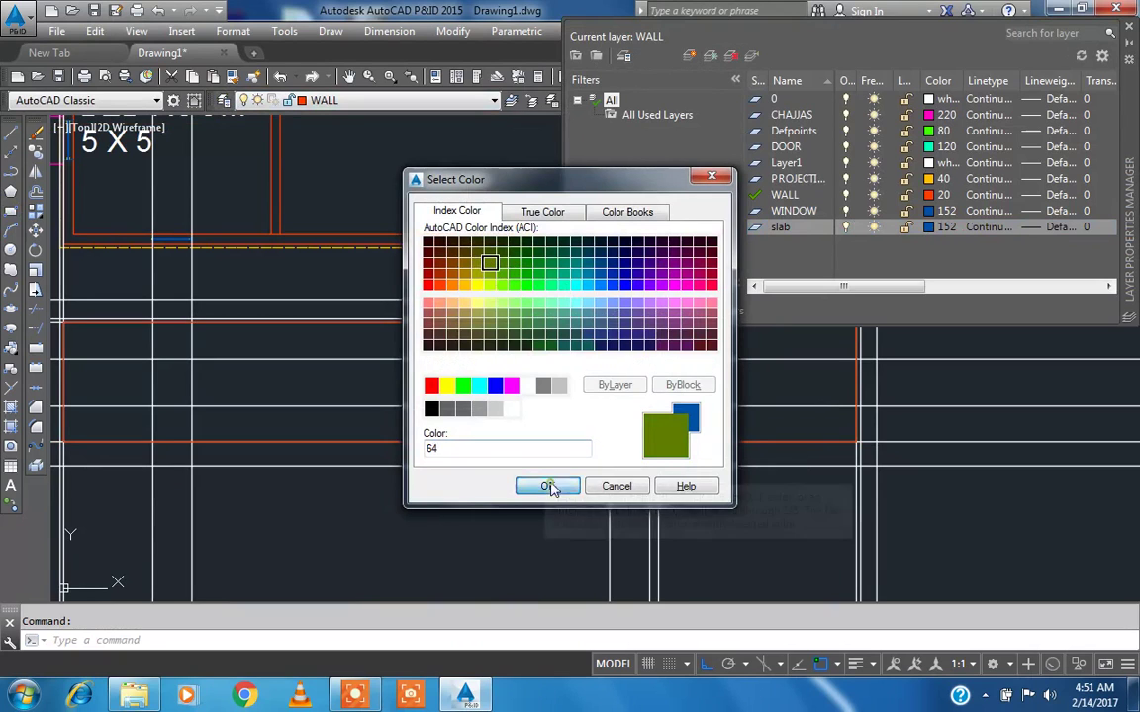
left_click(549, 485)
left_click(1130, 30)
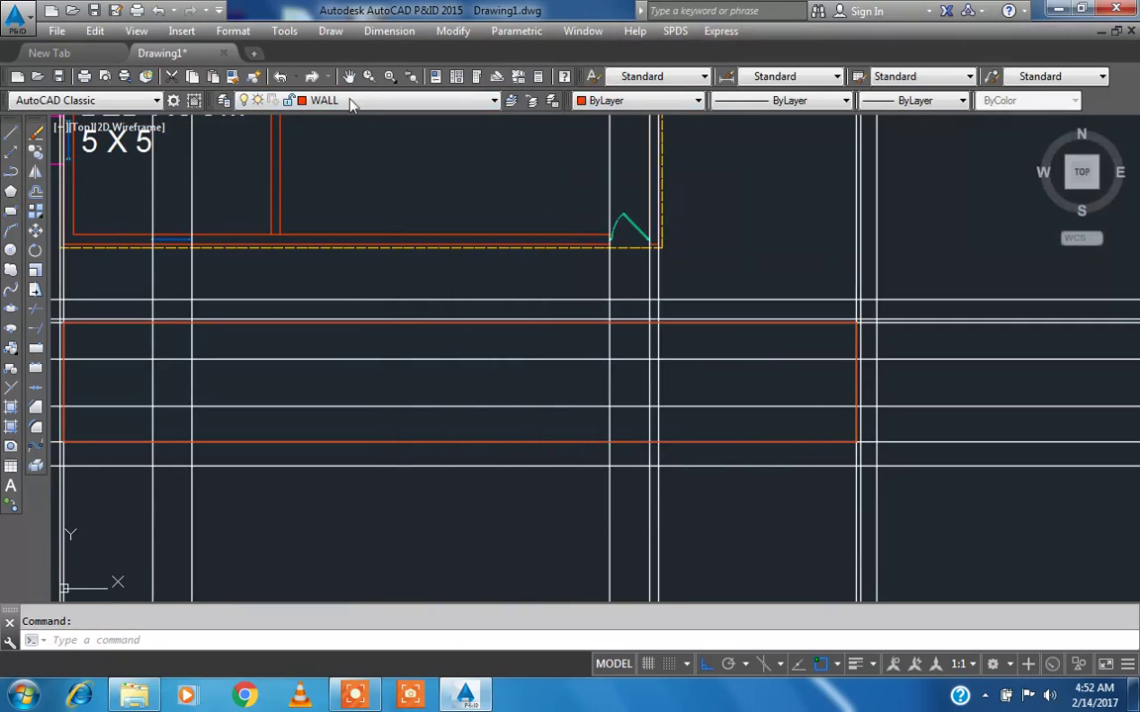
left_click(326, 100)
left_click(337, 205)
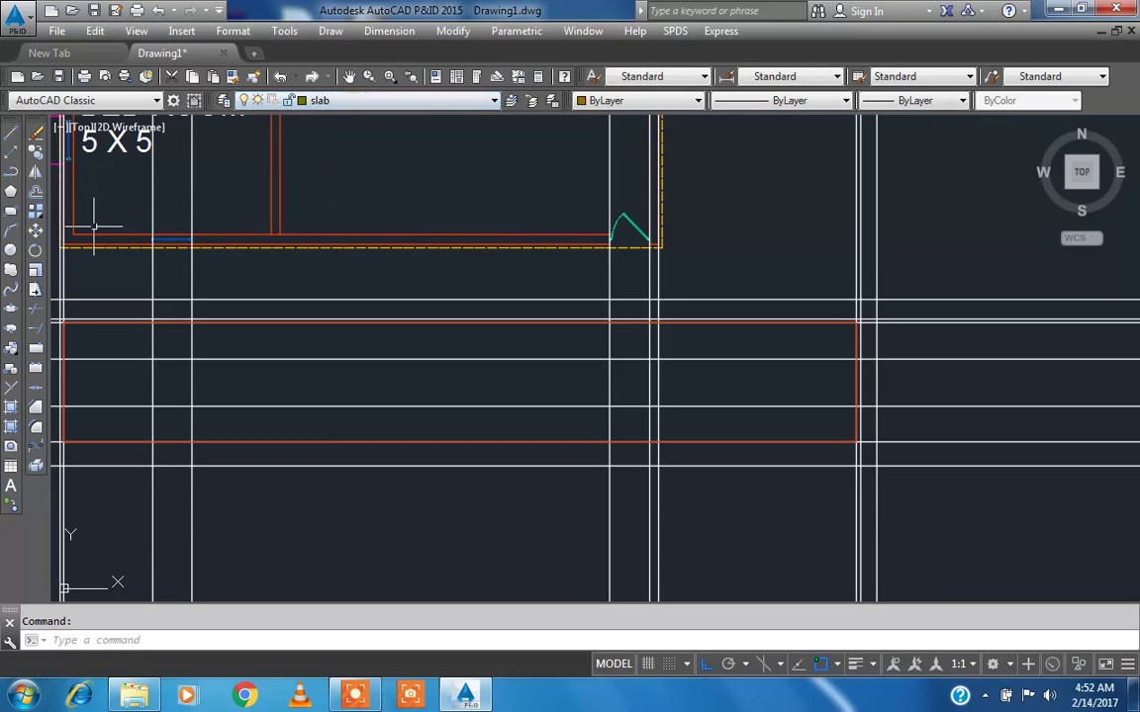
- Draw the slab as a 20.20 by 0.10 rectangle between the close pair of level lines, spanning the west to east projection lines
left_click(11, 210)
scroll(501, 364, "down", 3)
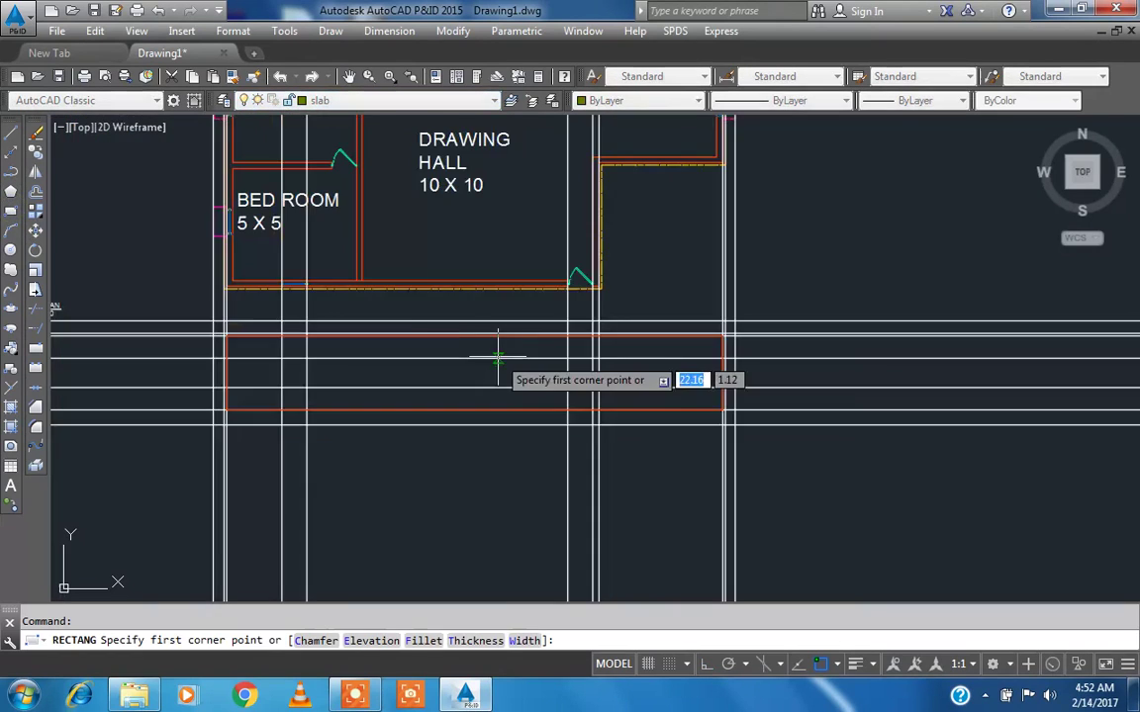
scroll(377, 369, "up", 5)
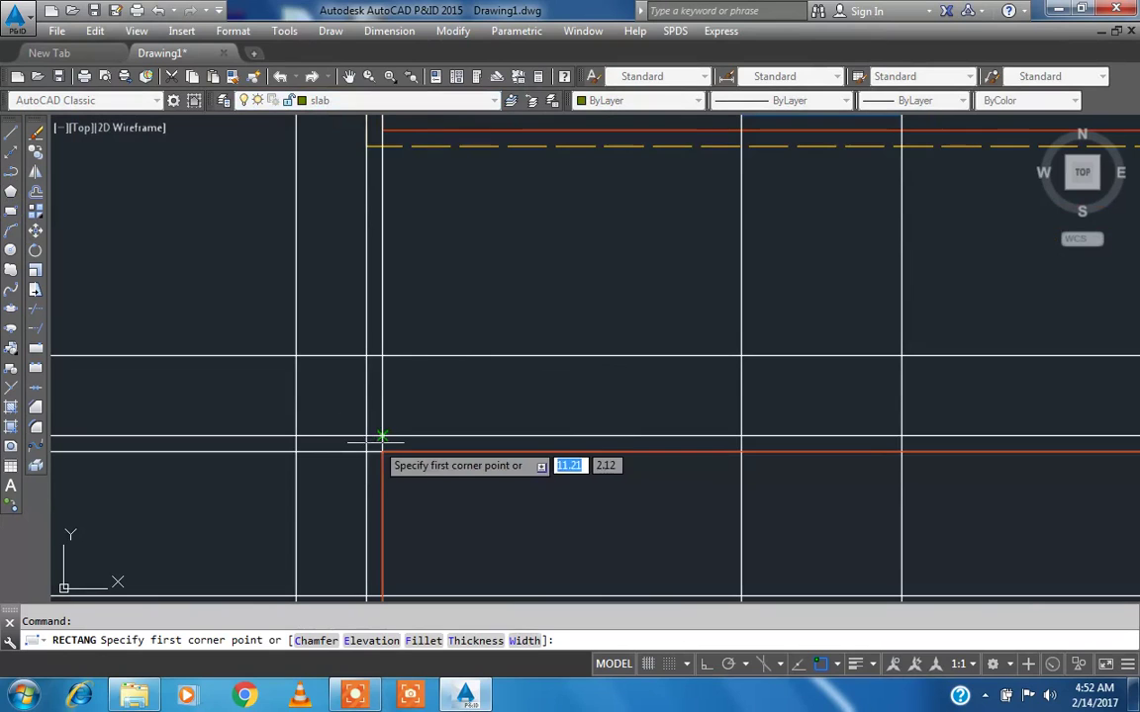
left_click(366, 436)
scroll(265, 407, "down", 4)
scroll(559, 374, "up", 6)
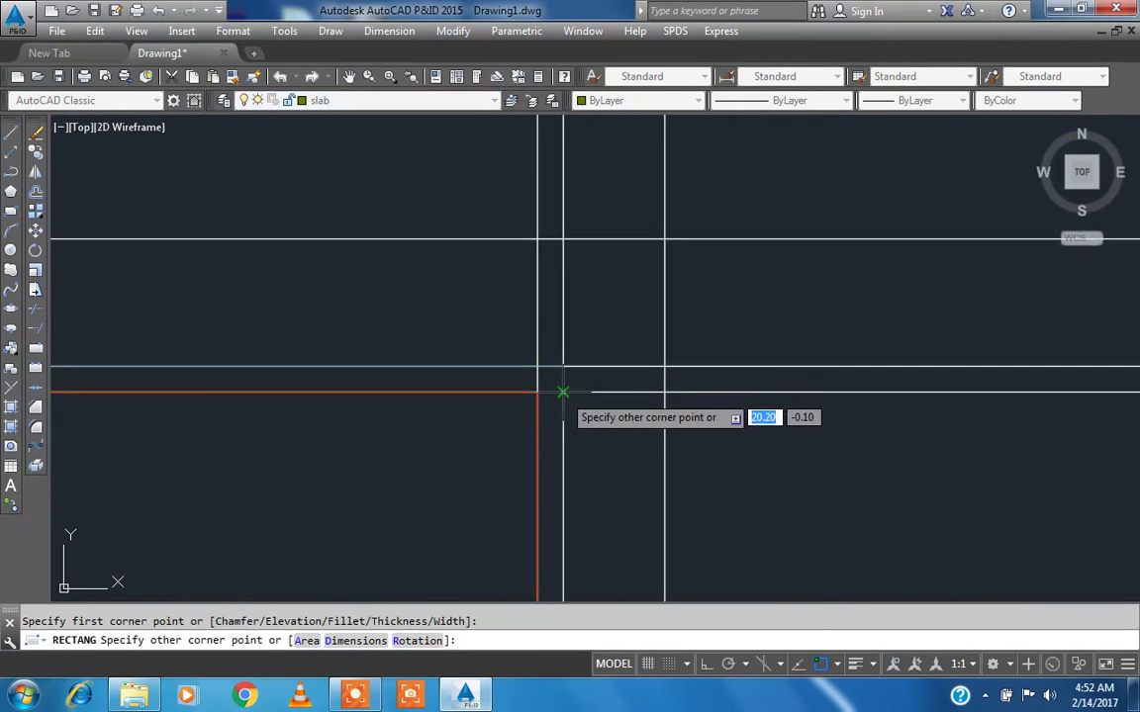
left_click(562, 389)
scroll(781, 330, "down", 3)
scroll(432, 373, "up", 6)
scroll(415, 307, "down", 5)
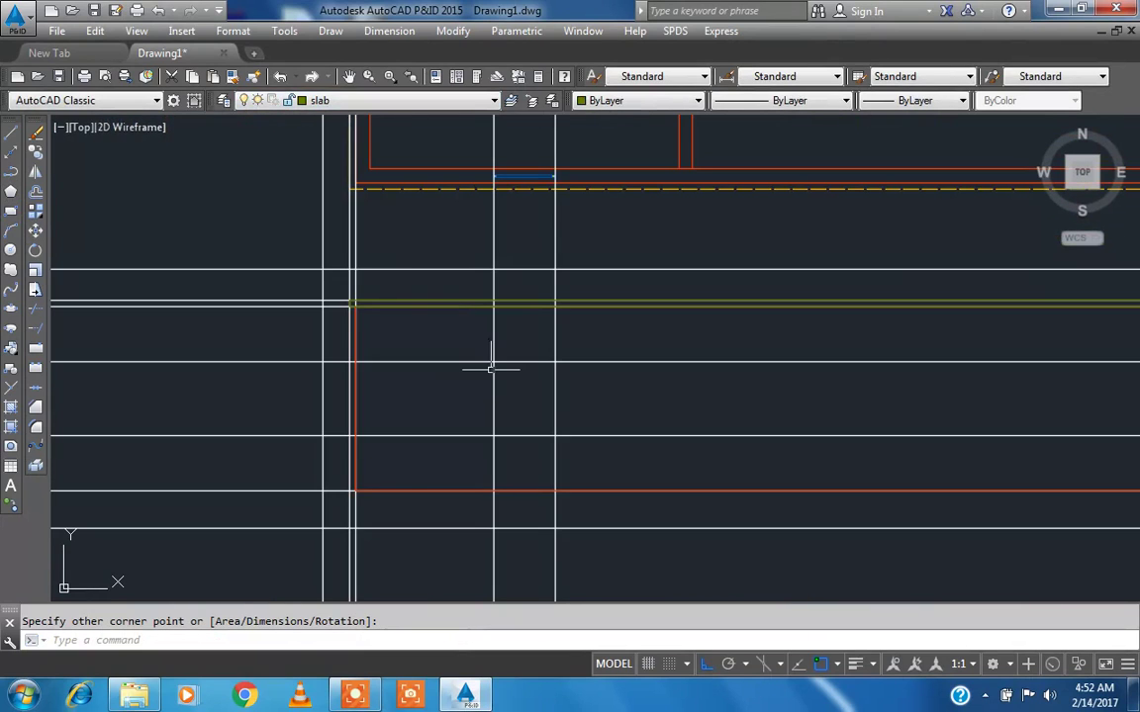
middle_click_drag(491, 370, 400, 311)
key("Escape")
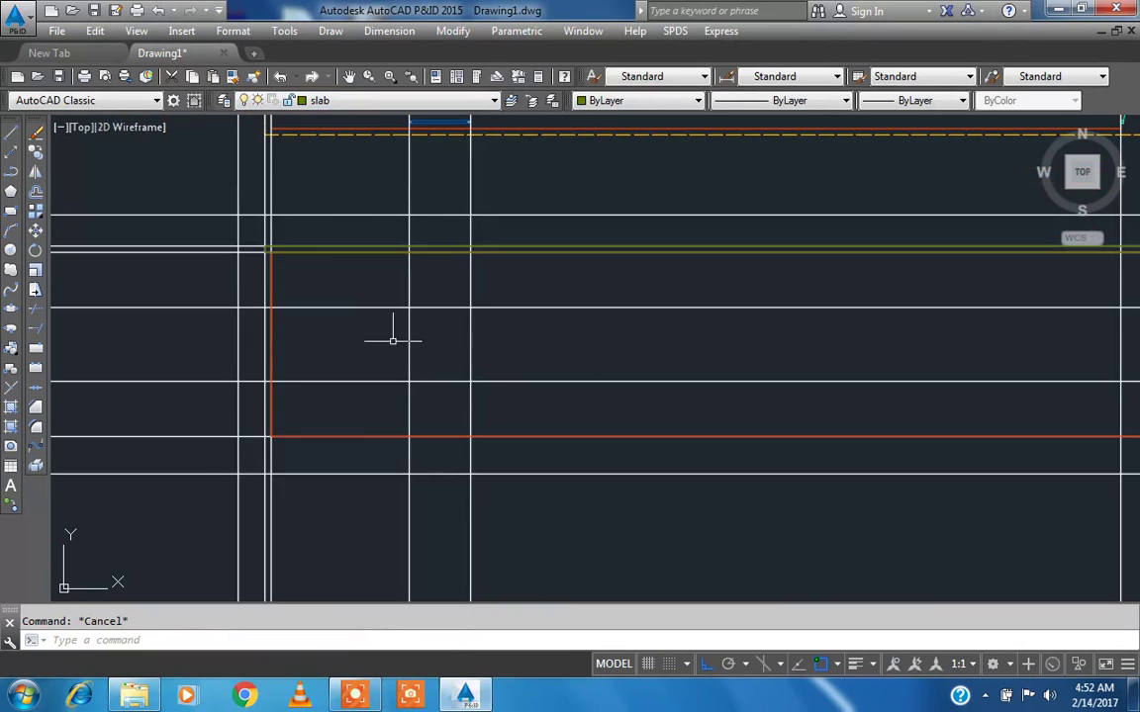
- On the WINDOW layer, draw the front window as a 1.00 by 1.20 rectangle between its two projected lines and the sill and lintel lines
left_click(304, 100)
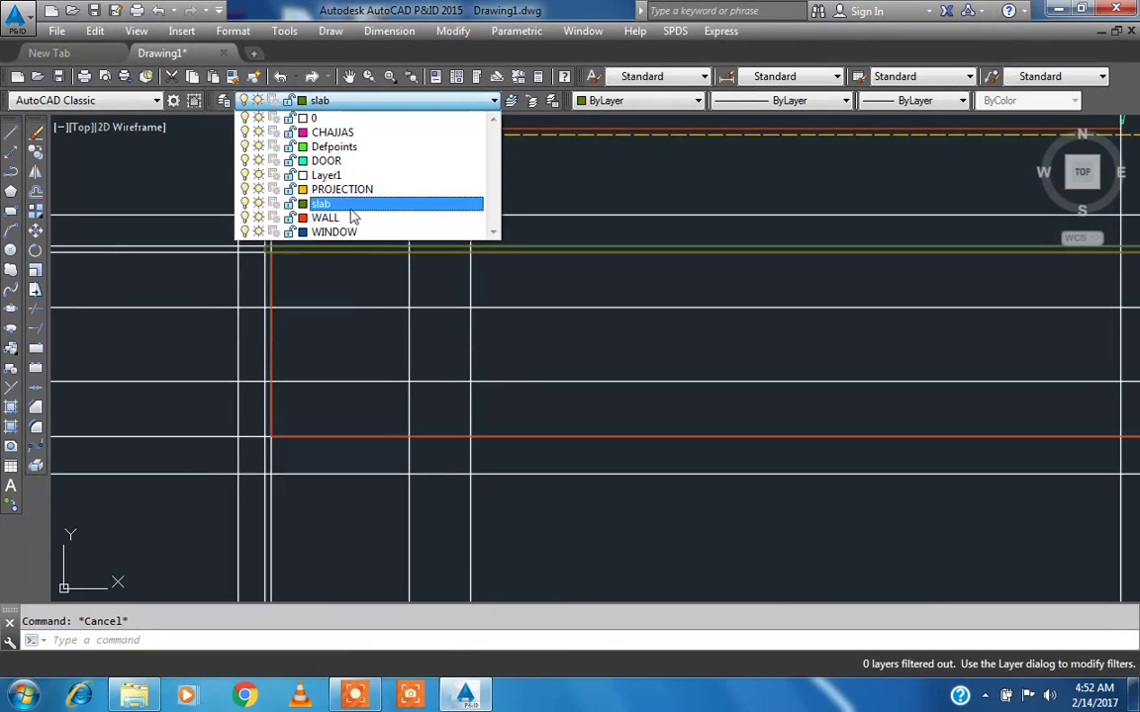
left_click(341, 232)
left_click(11, 211)
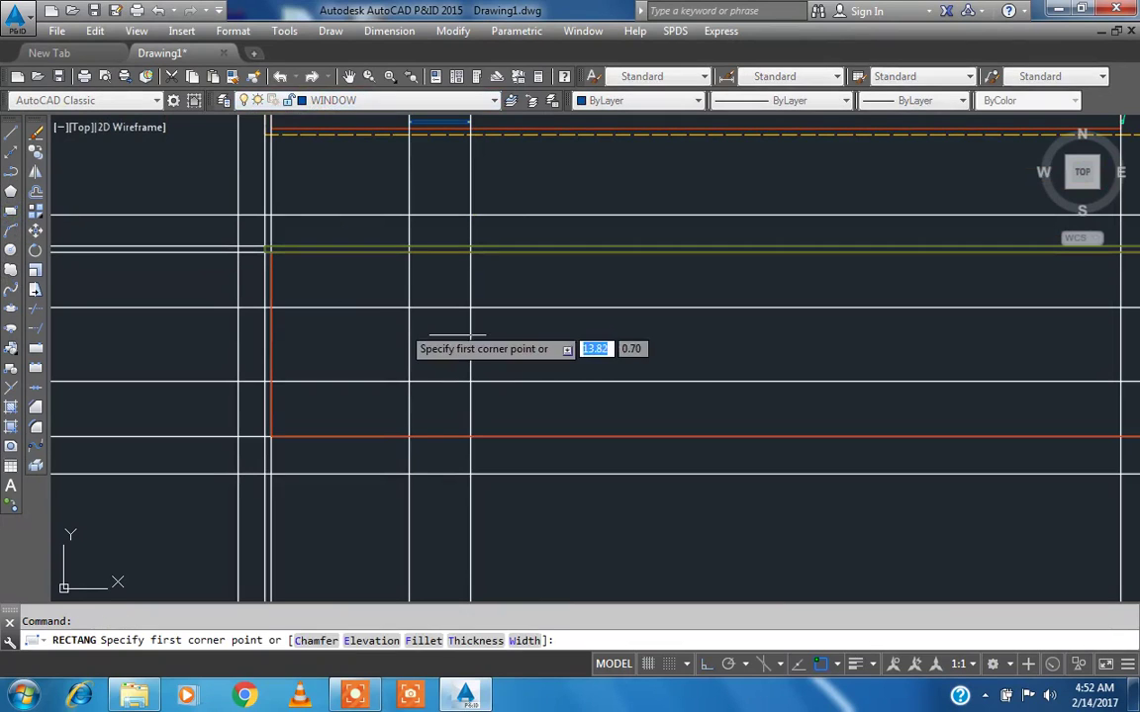
left_click(410, 309)
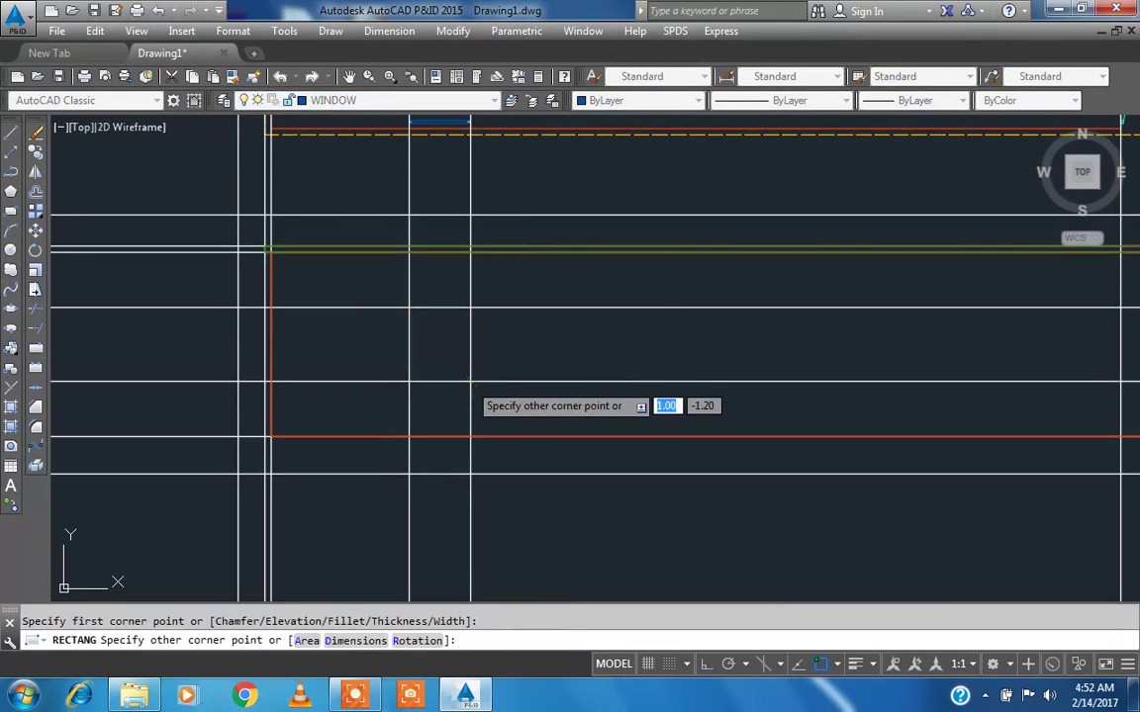
left_click(457, 376)
scroll(269, 321, "down", 4)
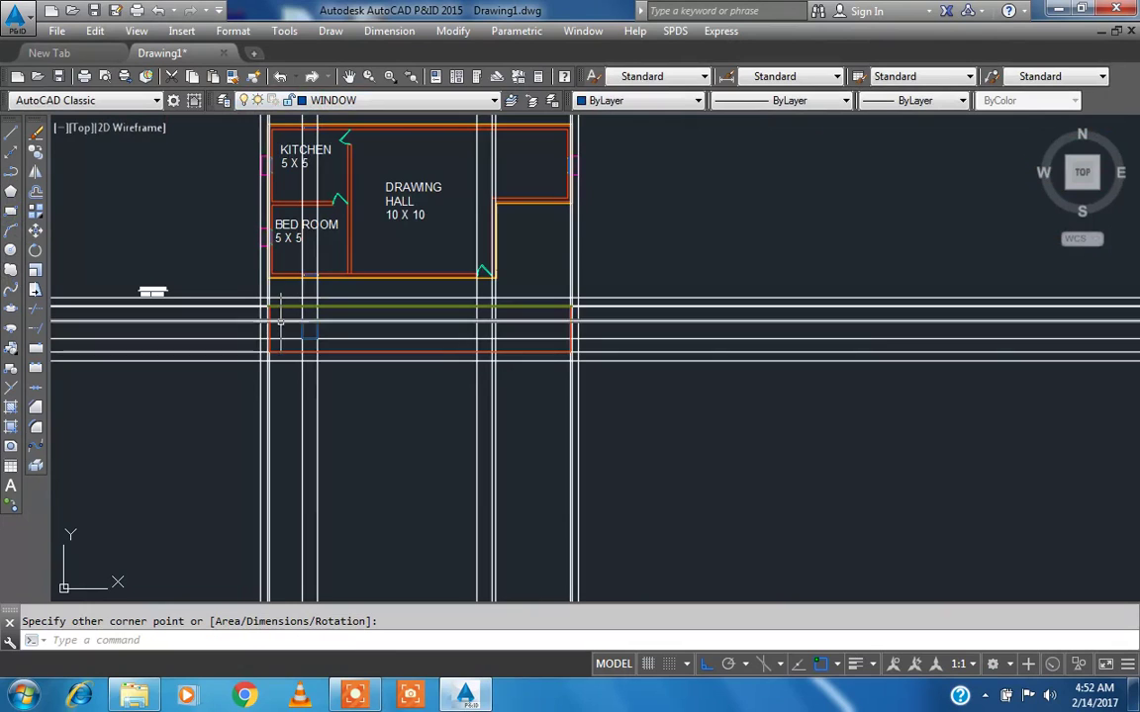
- On the DOOR layer, draw the front door as a 1.00 by 2.10 rectangle from the lintel line down to the wall's base
left_click(378, 100)
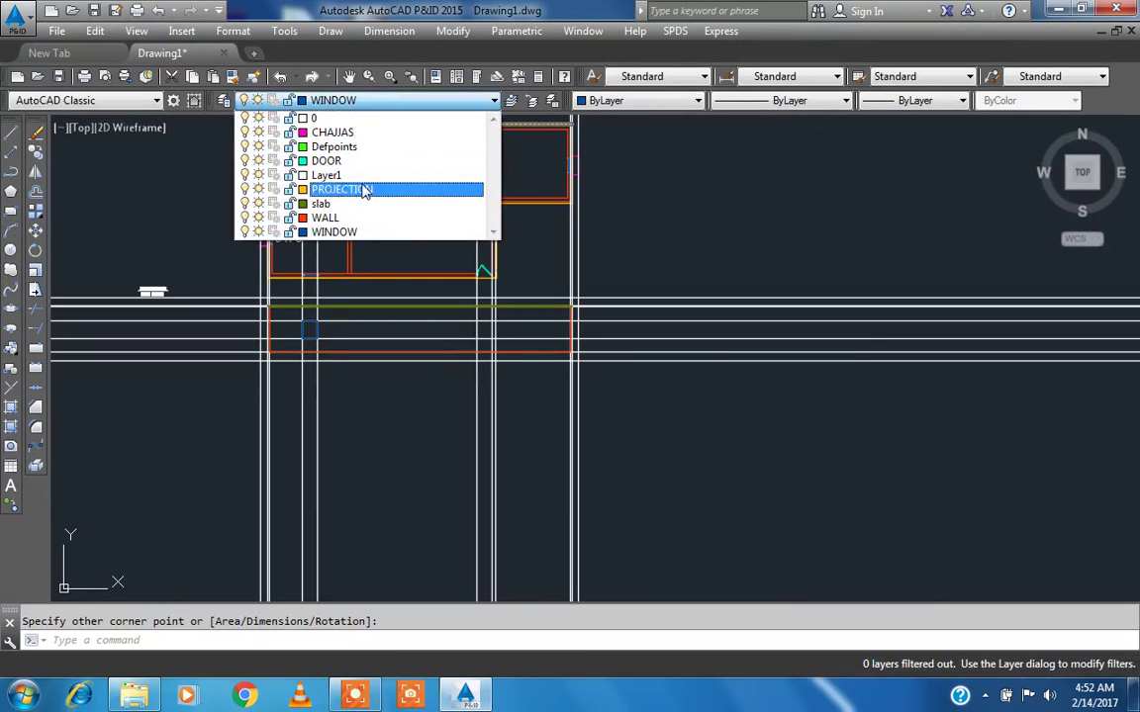
left_click(342, 162)
left_click(12, 212)
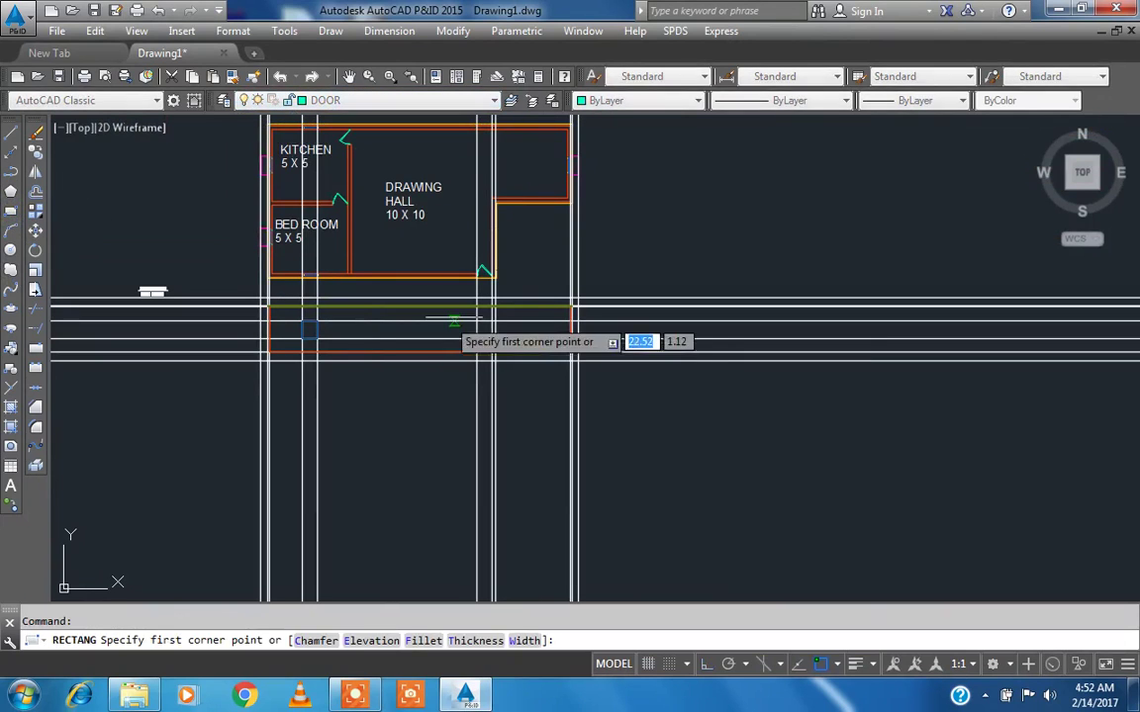
scroll(475, 318, "up", 4)
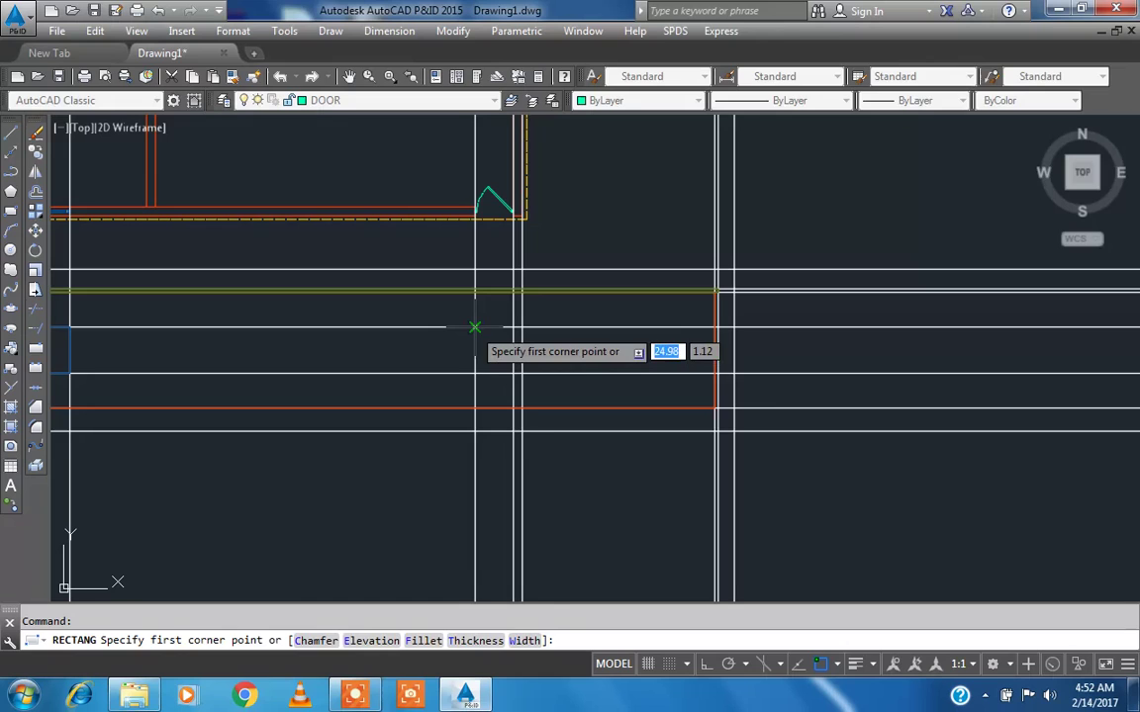
left_click(475, 328)
scroll(508, 401, "up", 2)
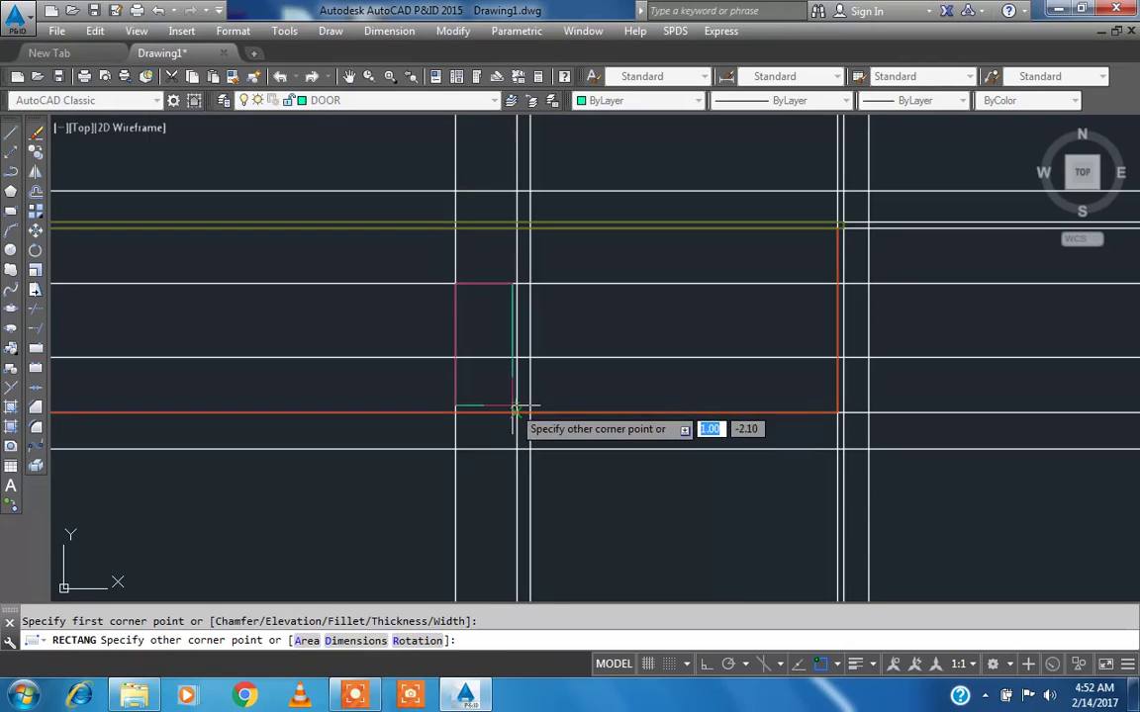
left_click(515, 413)
- On the WALL layer, draw a vertical line just east of the door from the wall's base up to the slab's underside
left_click(12, 137)
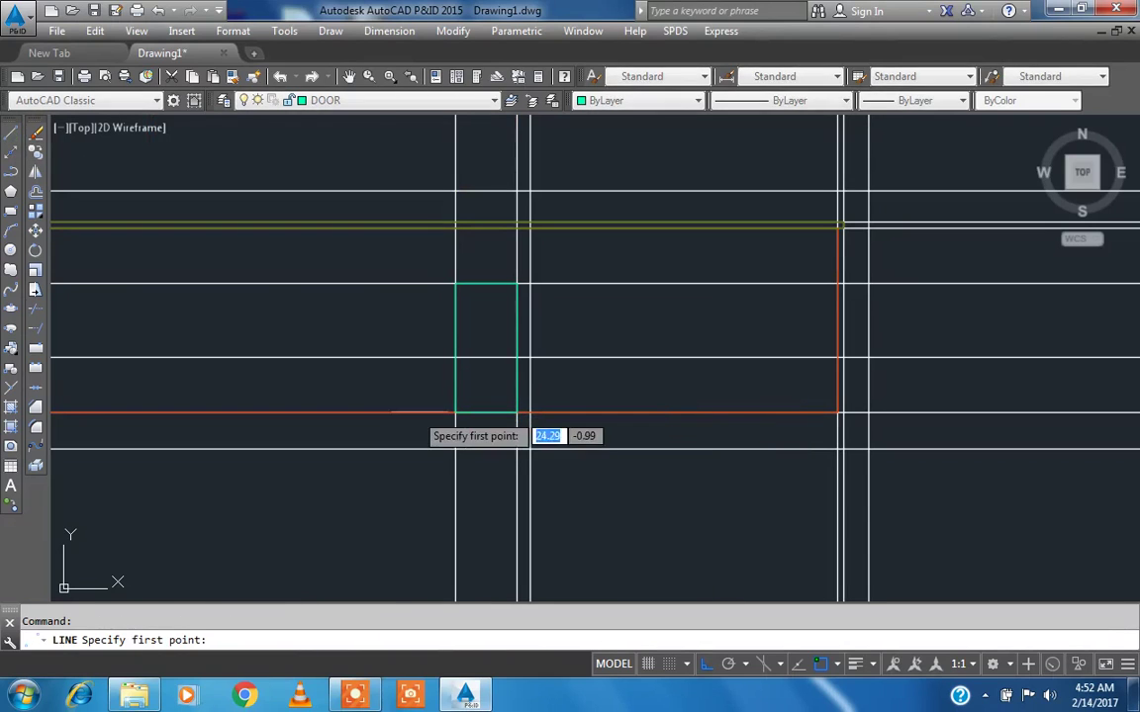
key("Escape")
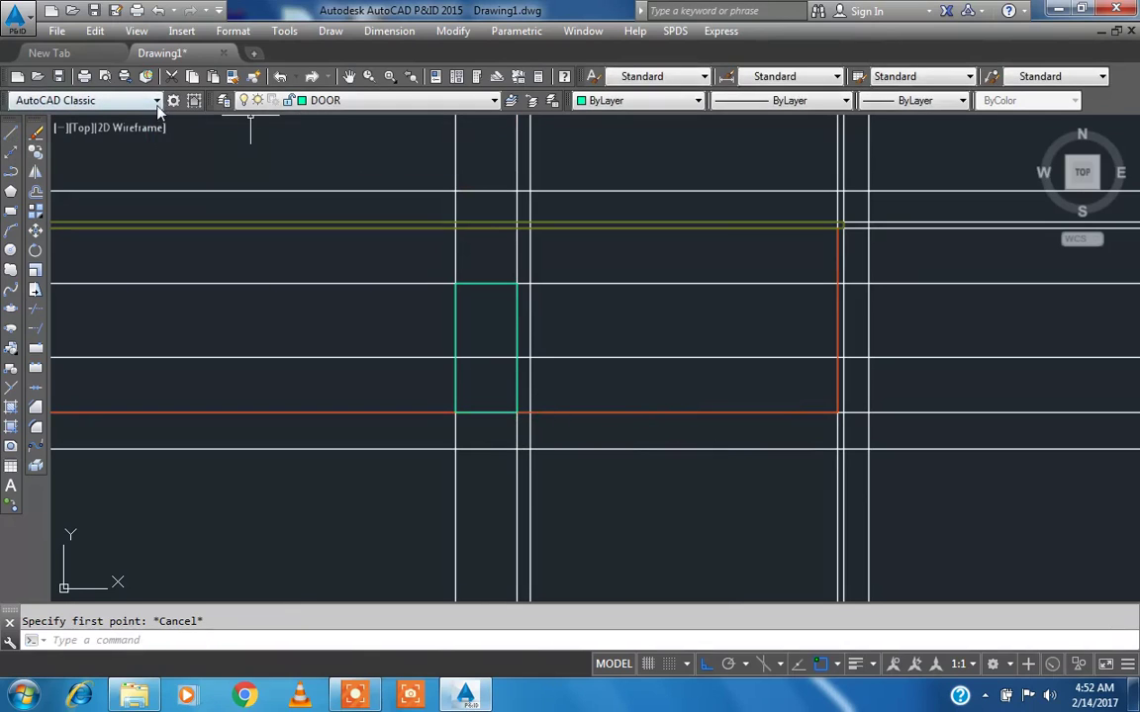
left_click(301, 112)
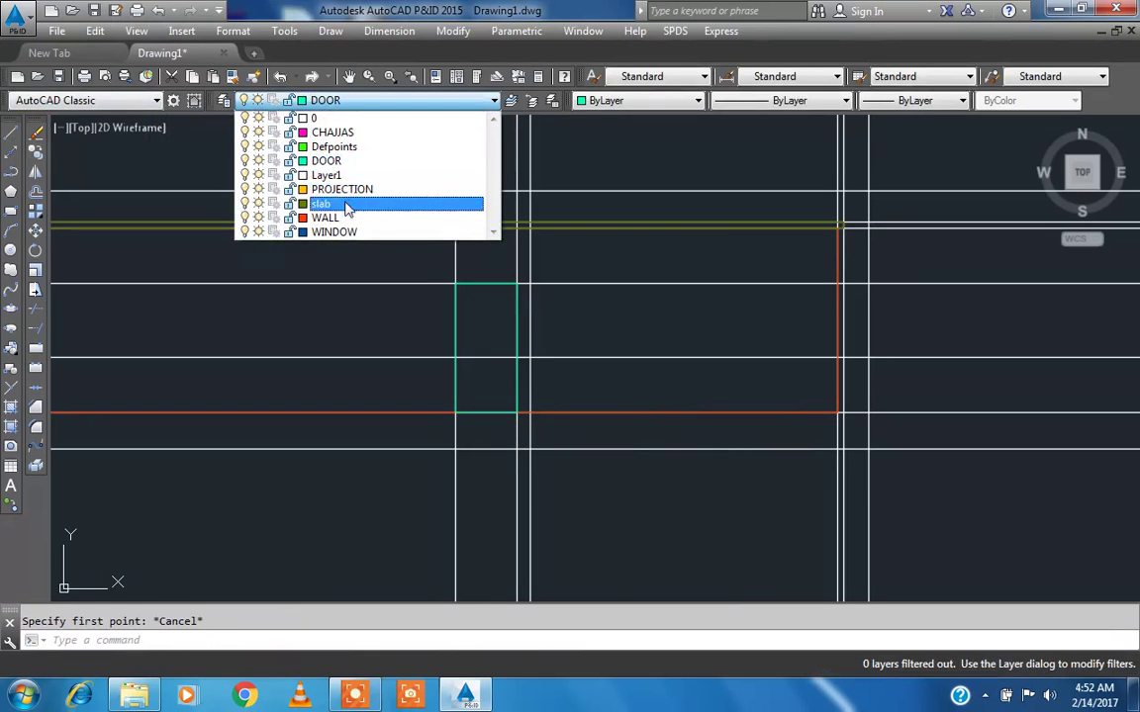
left_click(344, 204)
left_click(12, 137)
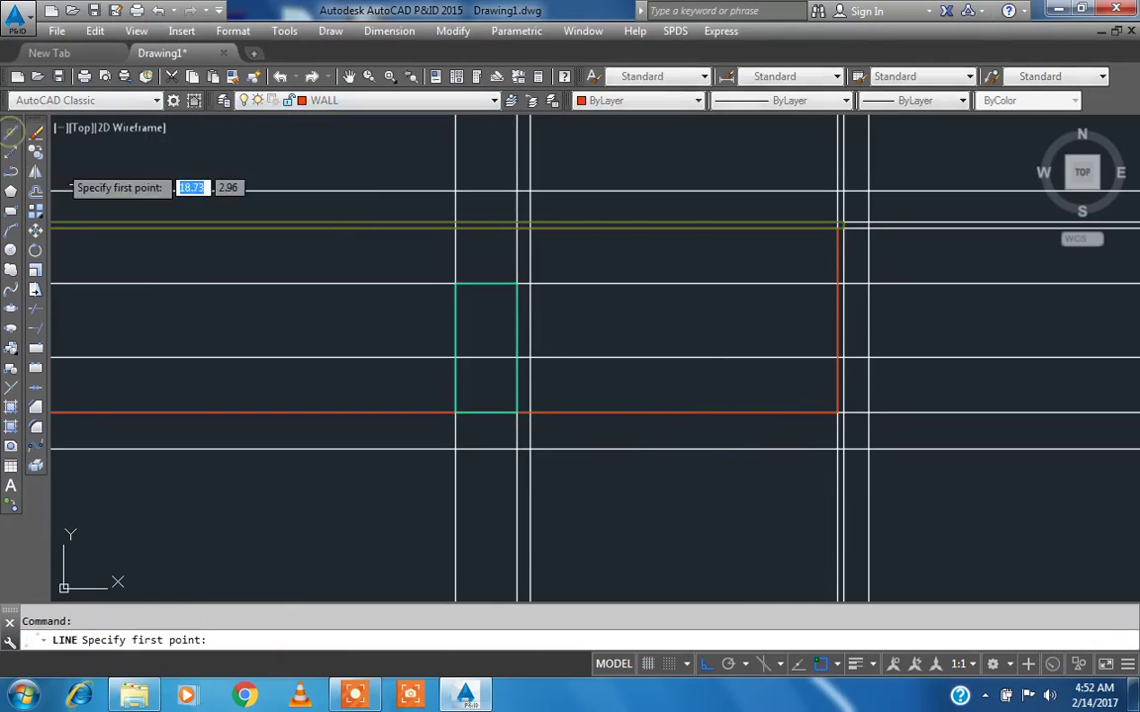
left_click(502, 412)
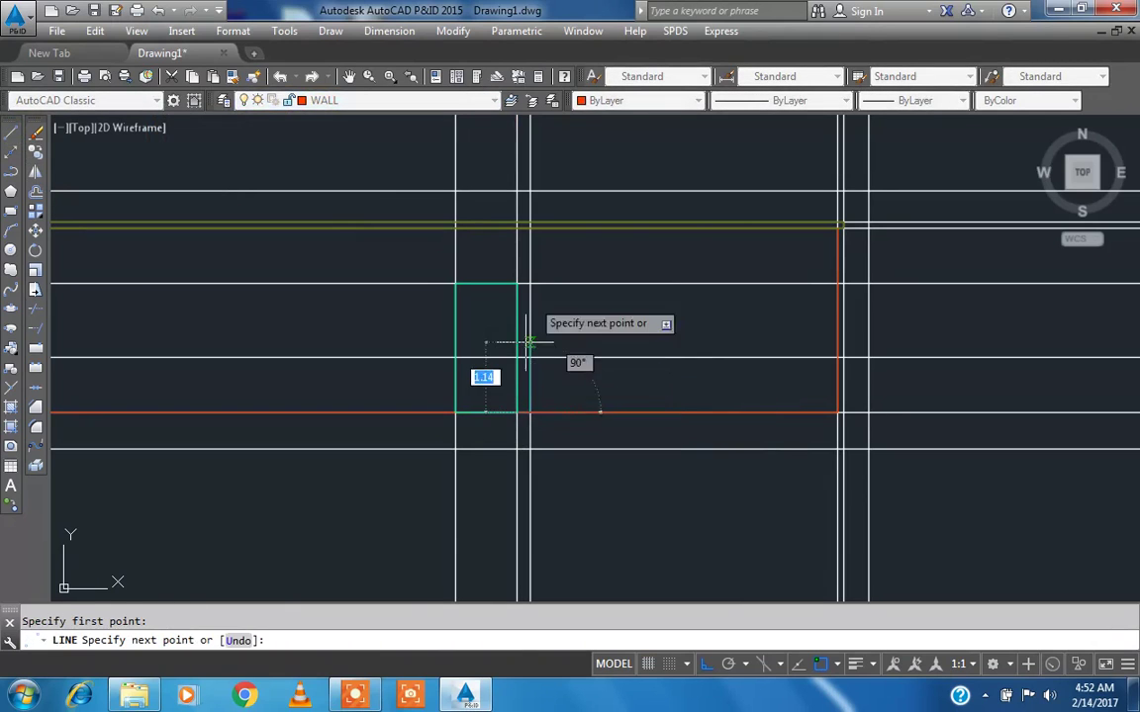
scroll(539, 224, "up", 2)
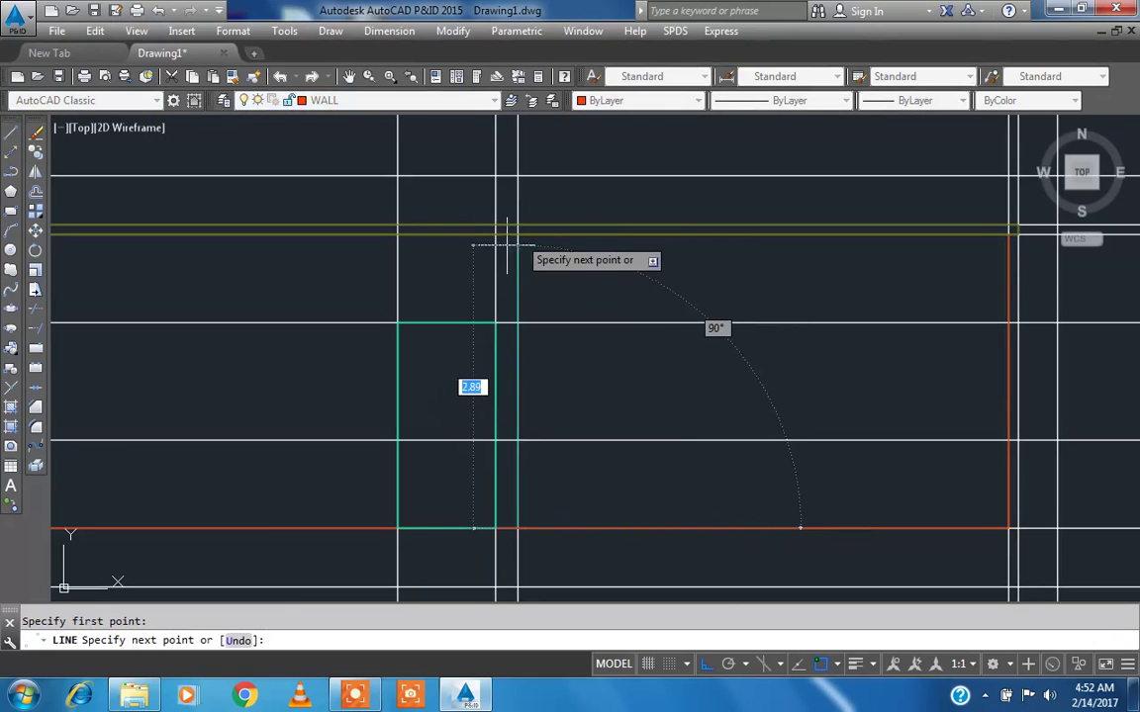
key("Escape")
scroll(524, 235, "down", 4)
scroll(523, 236, "down", 3)
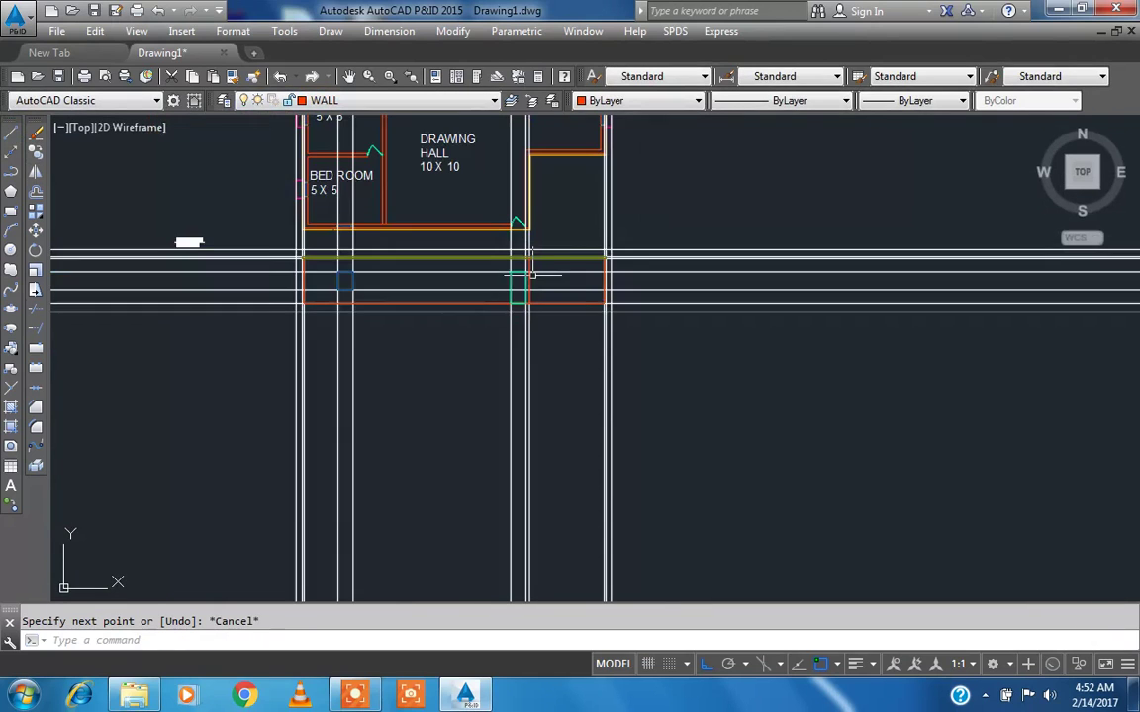
- Create a layer named parapet with colour 240
left_click(475, 101)
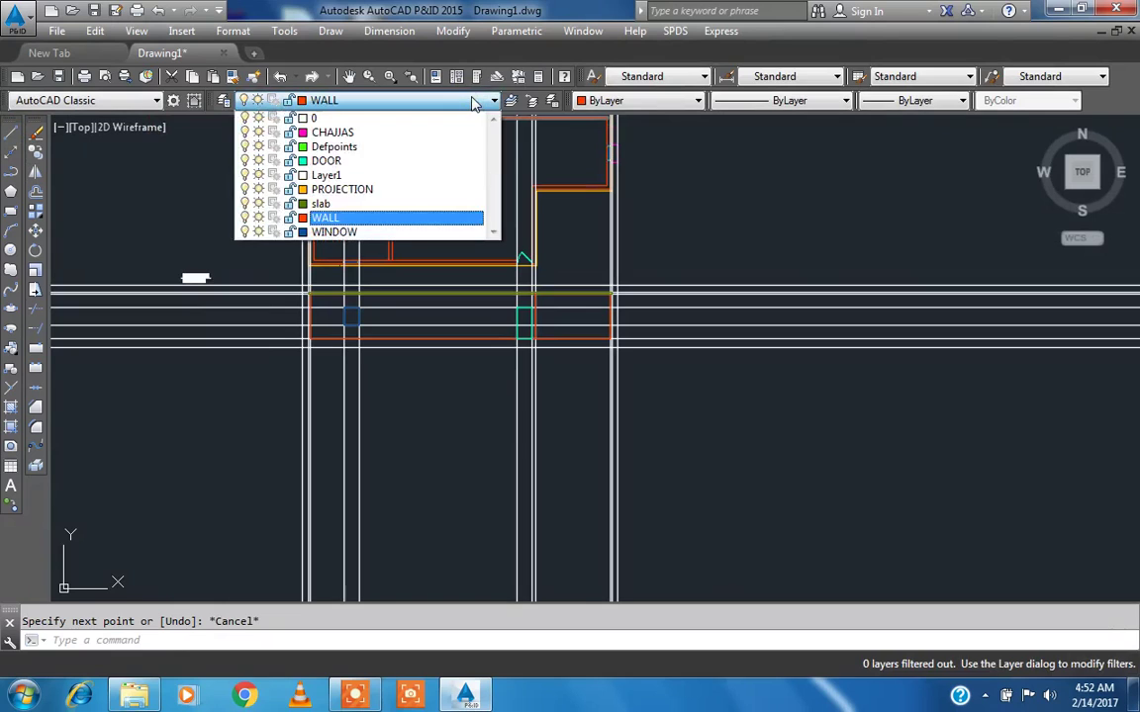
left_click(475, 102)
left_click(197, 100)
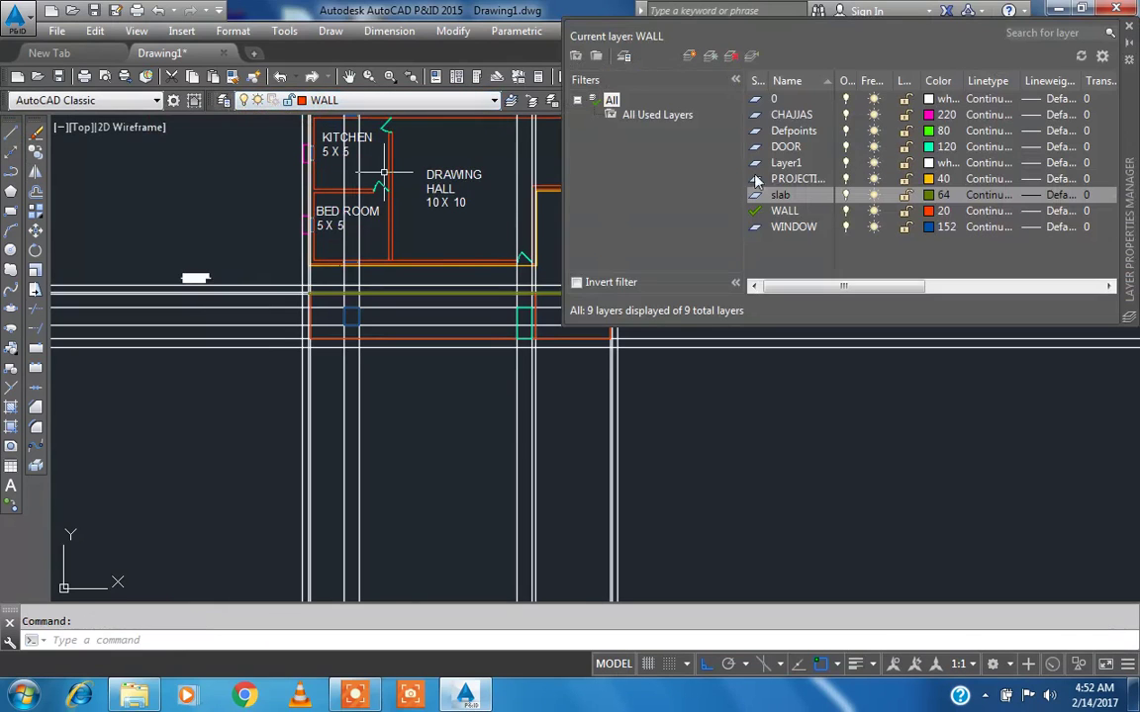
left_click(692, 57)
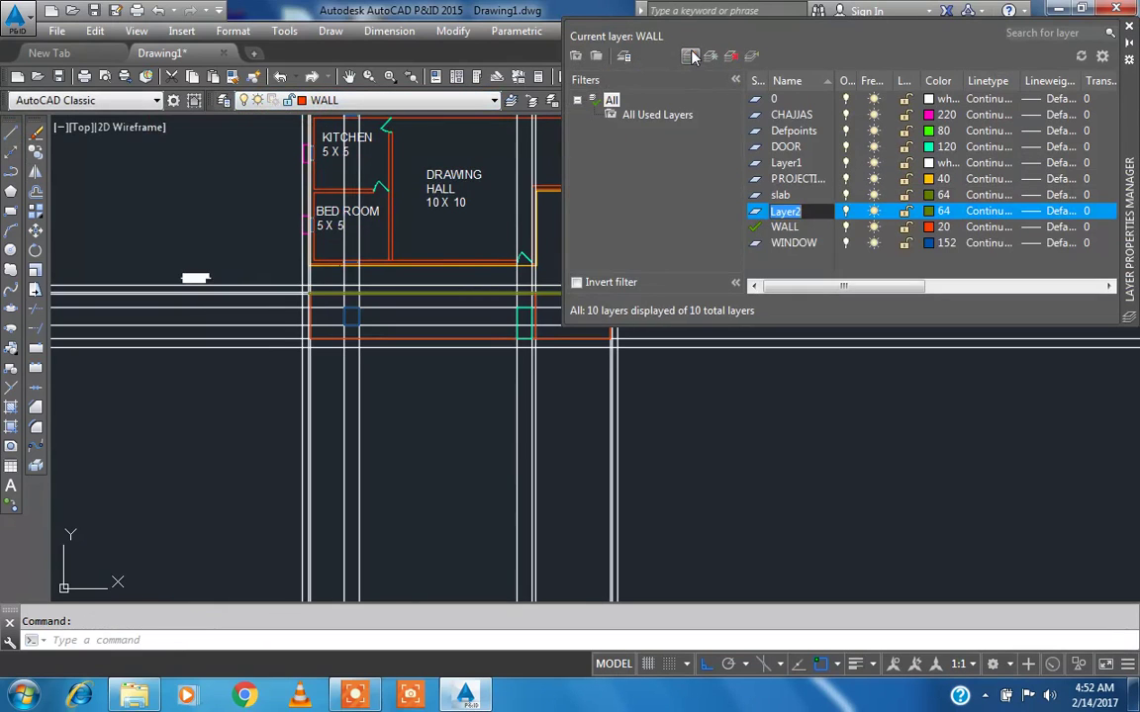
type("parapet")
left_click(930, 210)
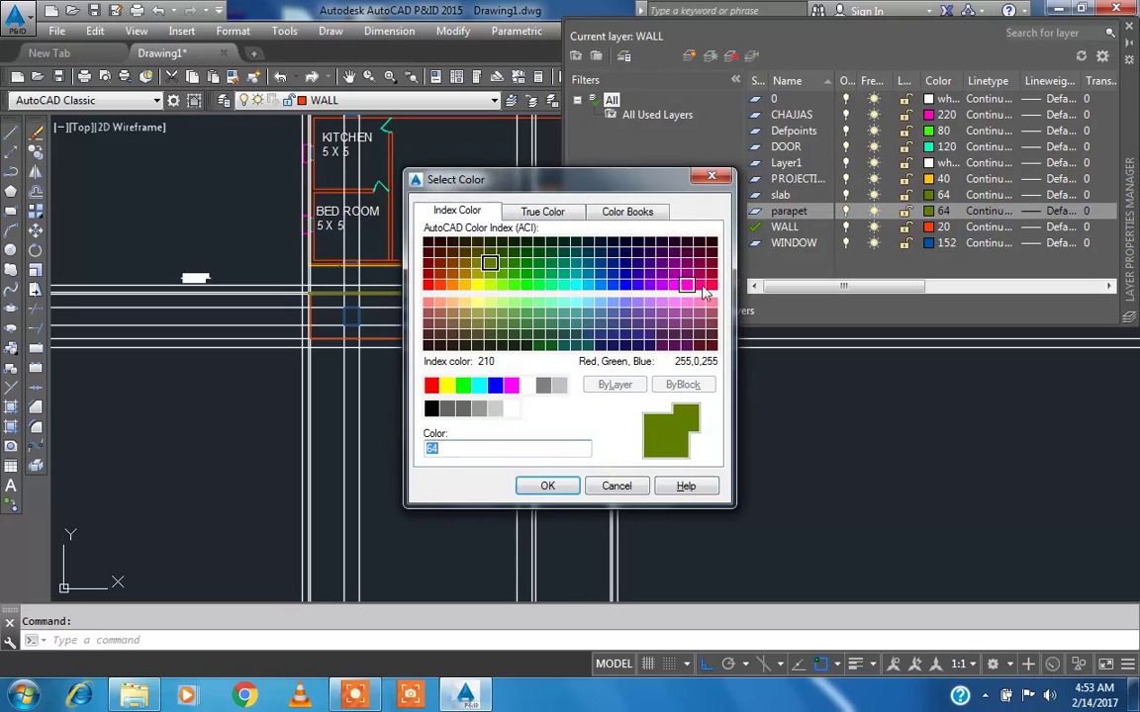
left_click(547, 485)
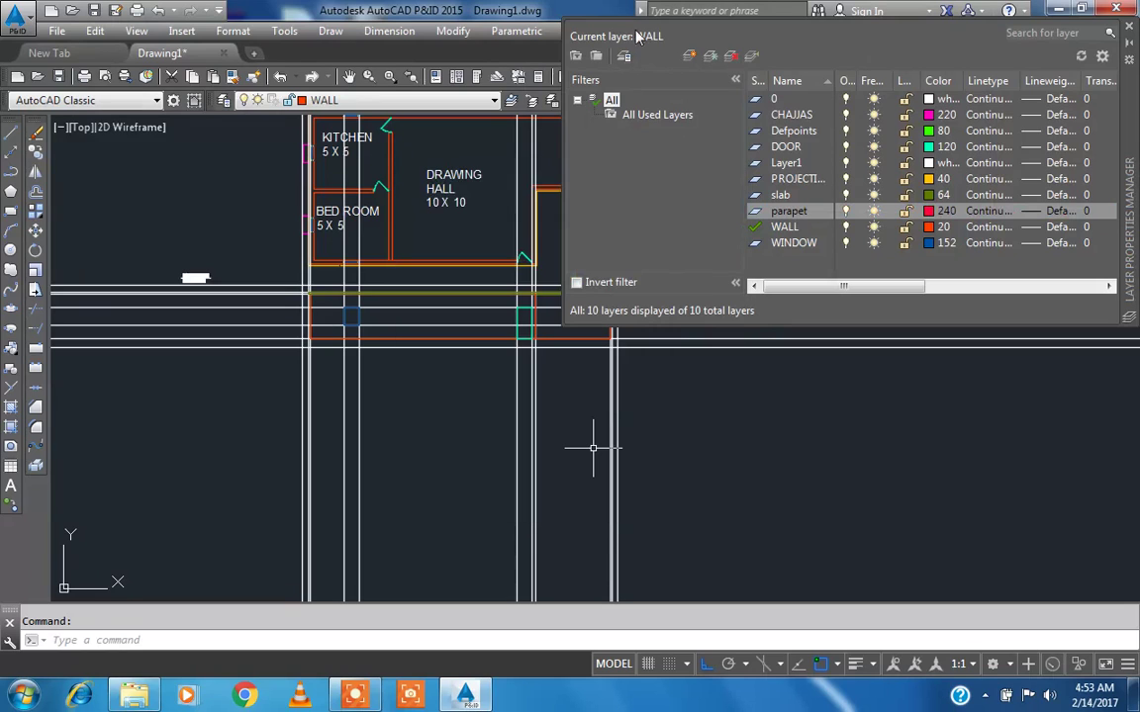
left_click(1129, 32)
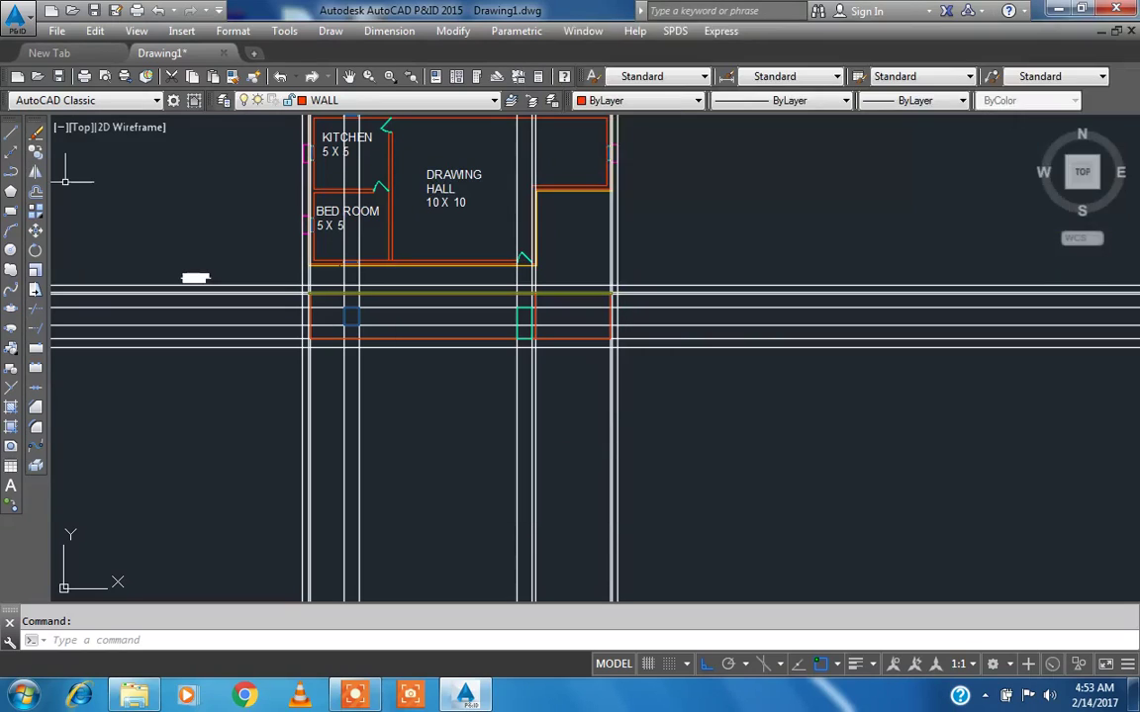
- On the parapet layer, draw the parapet as a rectangle from the uppermost projected line to the slab's top, between the outer wall faces
left_click(352, 99)
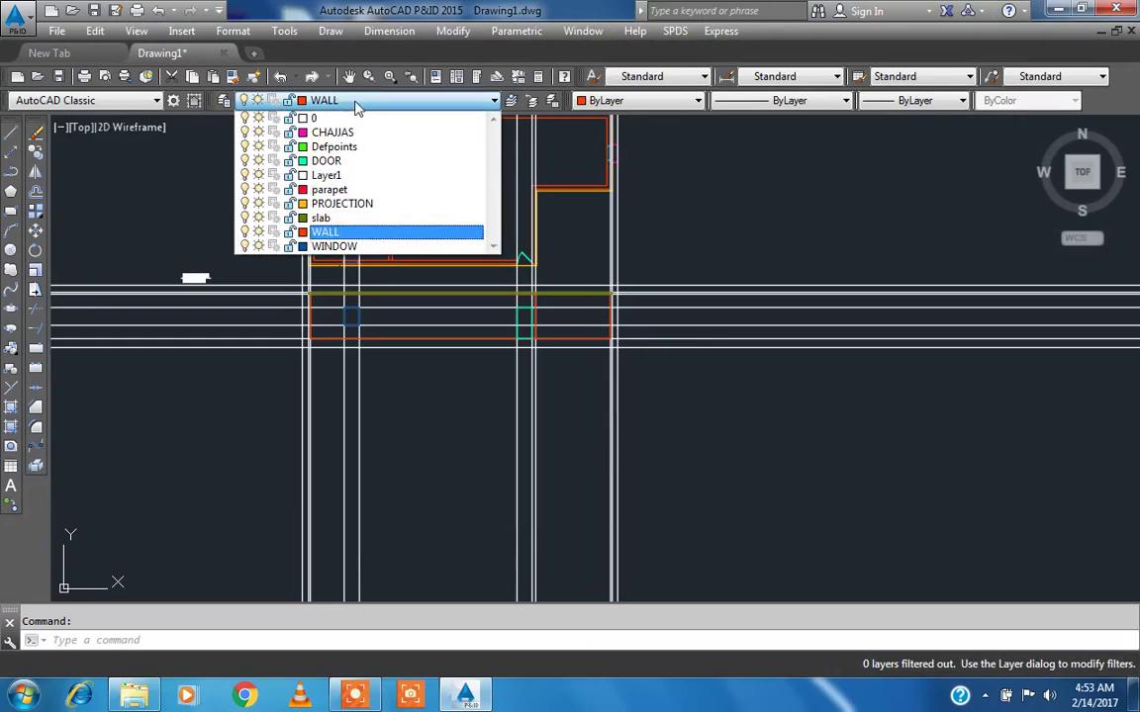
left_click(354, 189)
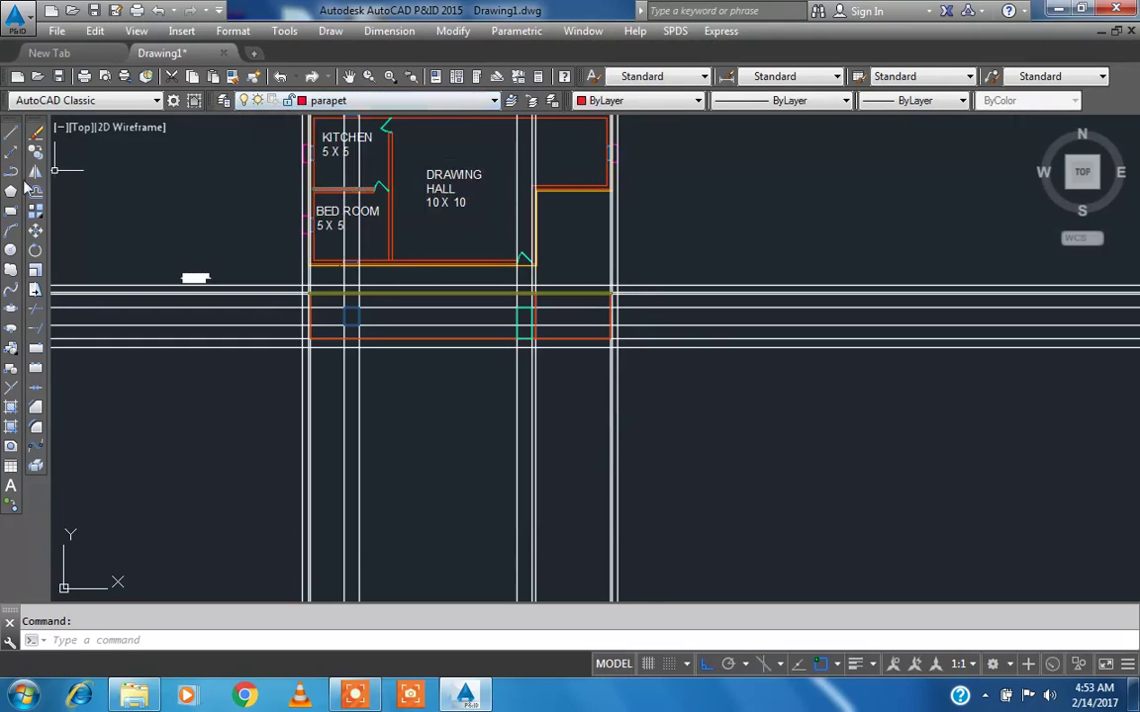
left_click(11, 211)
scroll(416, 297, "up", 8)
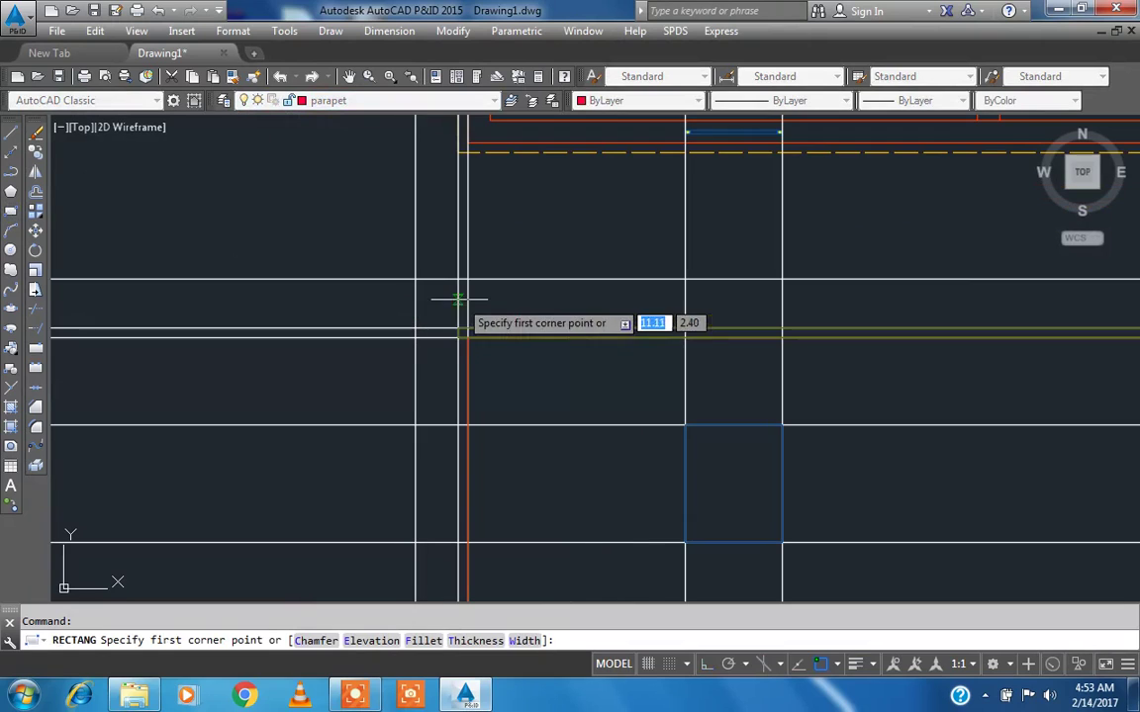
left_click(457, 279)
key("Escape")
key("Return")
left_click(466, 280)
scroll(346, 326, "down", 3)
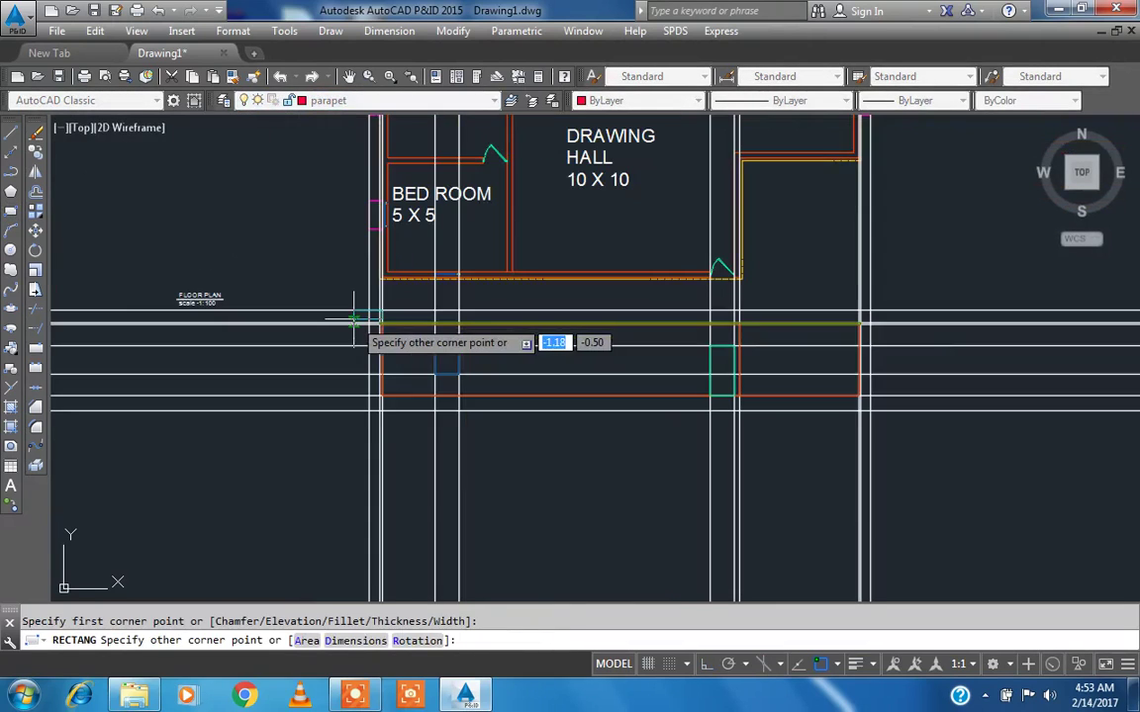
scroll(762, 327, "up", 5)
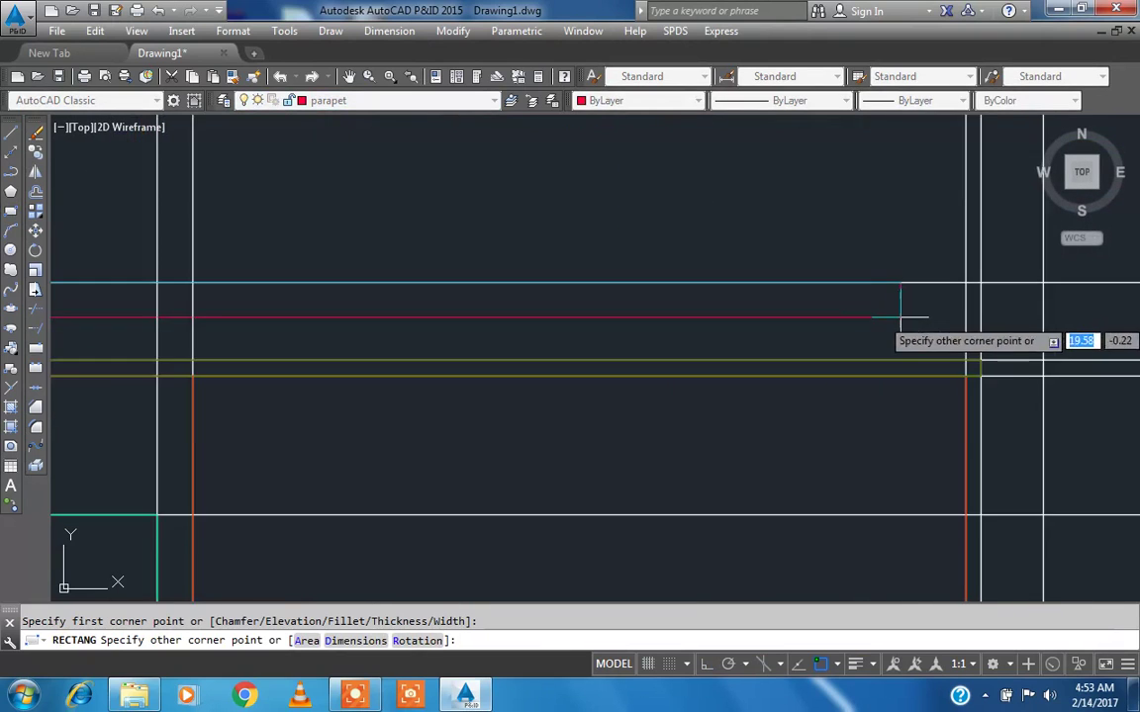
key("Escape")
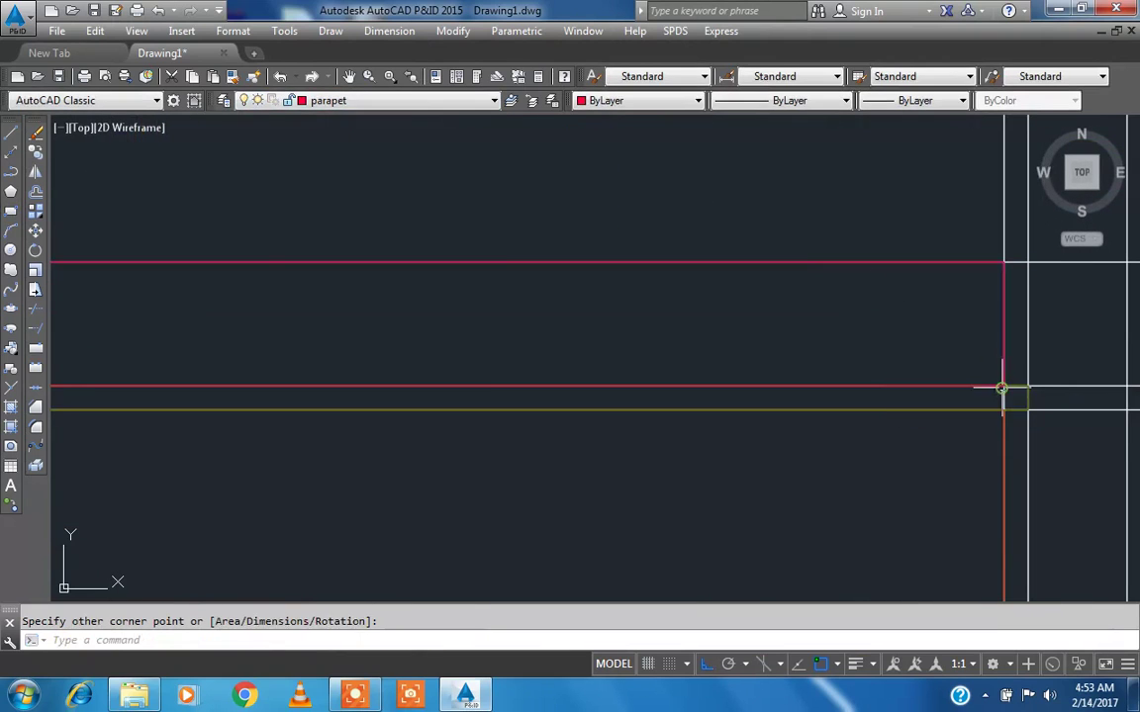
scroll(691, 235, "down", 3)
scroll(495, 292, "down", 2)
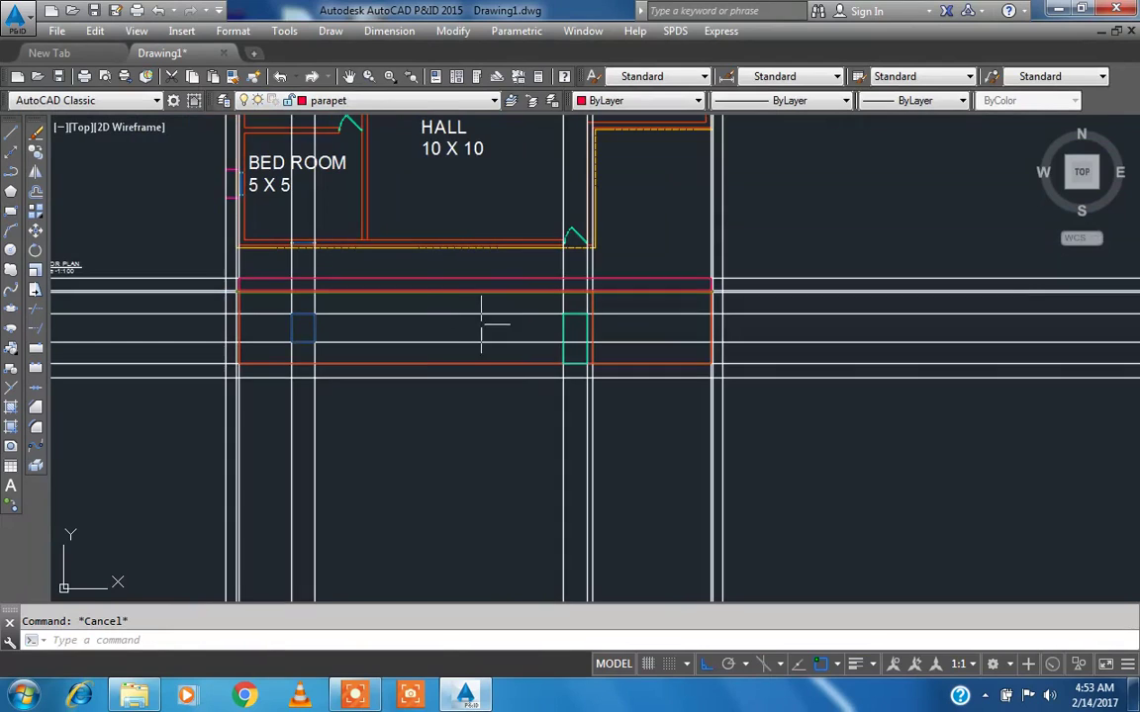
- On the CHAJJAS layer, draw a 0.54 base line west from the wall along the lintel line, with a short vertical at its outer end
scroll(173, 318, "up", 4)
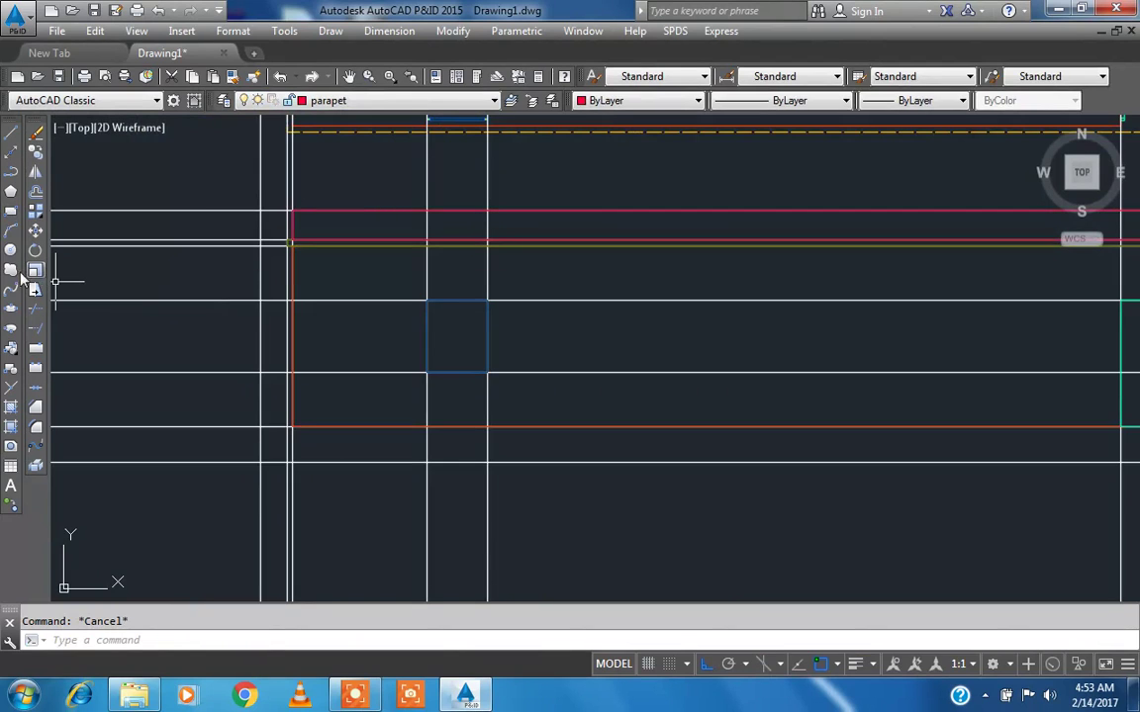
left_click(10, 134)
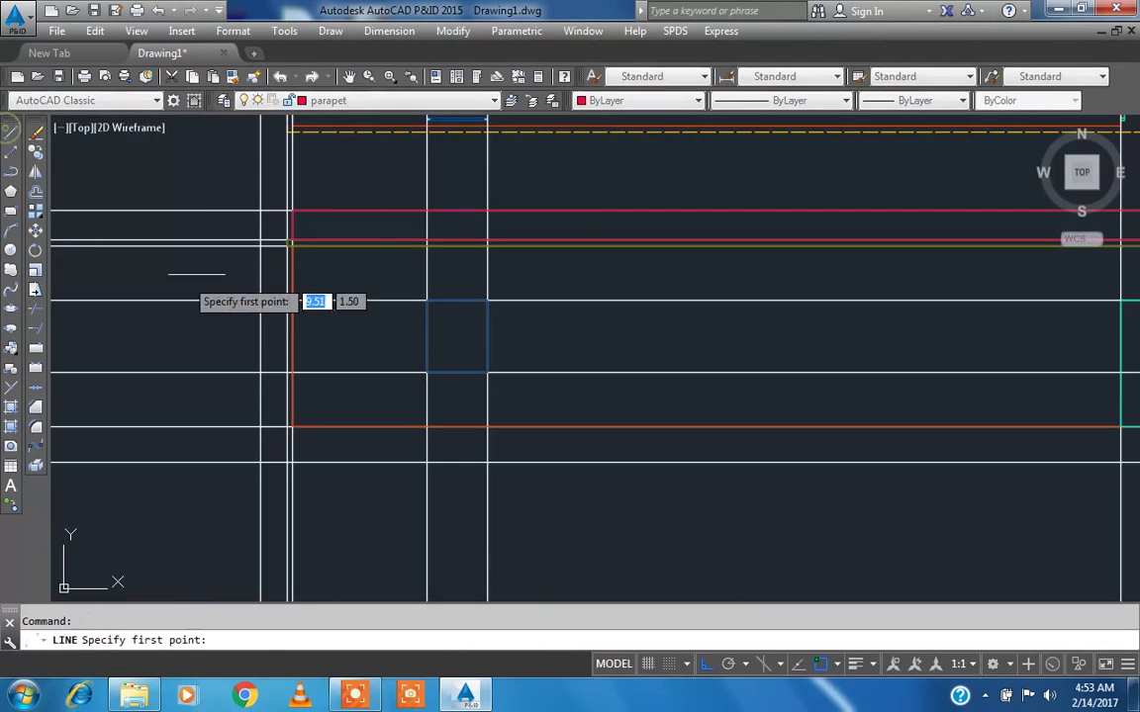
left_click(371, 100)
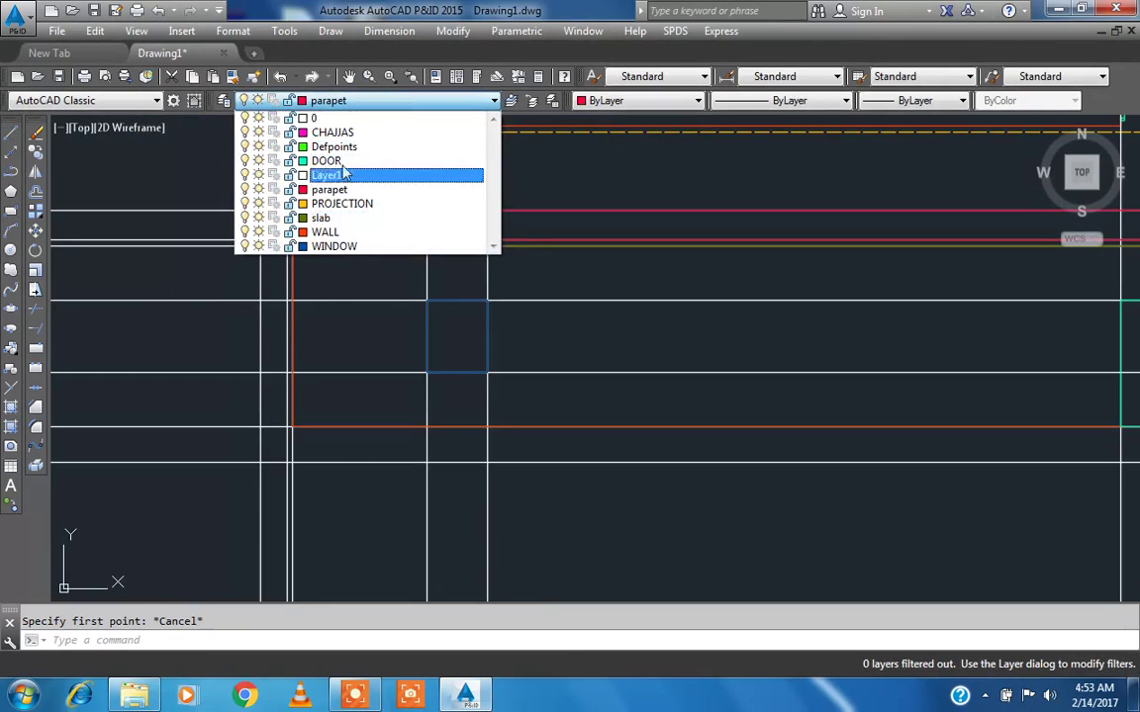
left_click(337, 131)
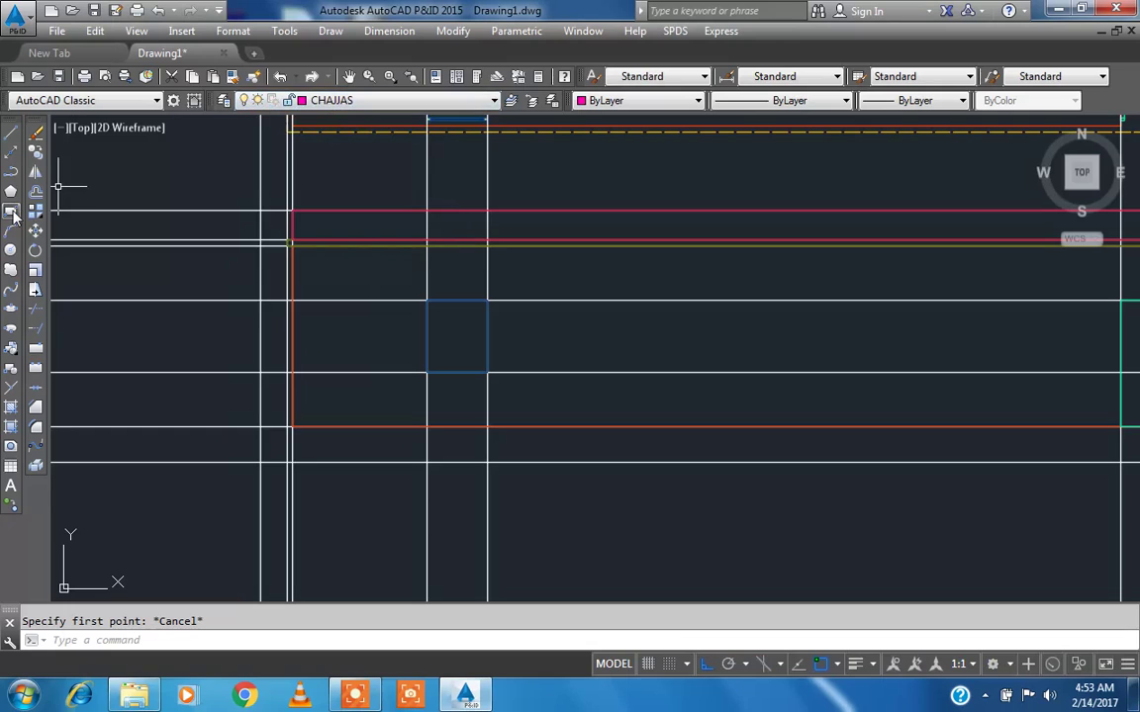
left_click(10, 134)
scroll(232, 293, "up", 3)
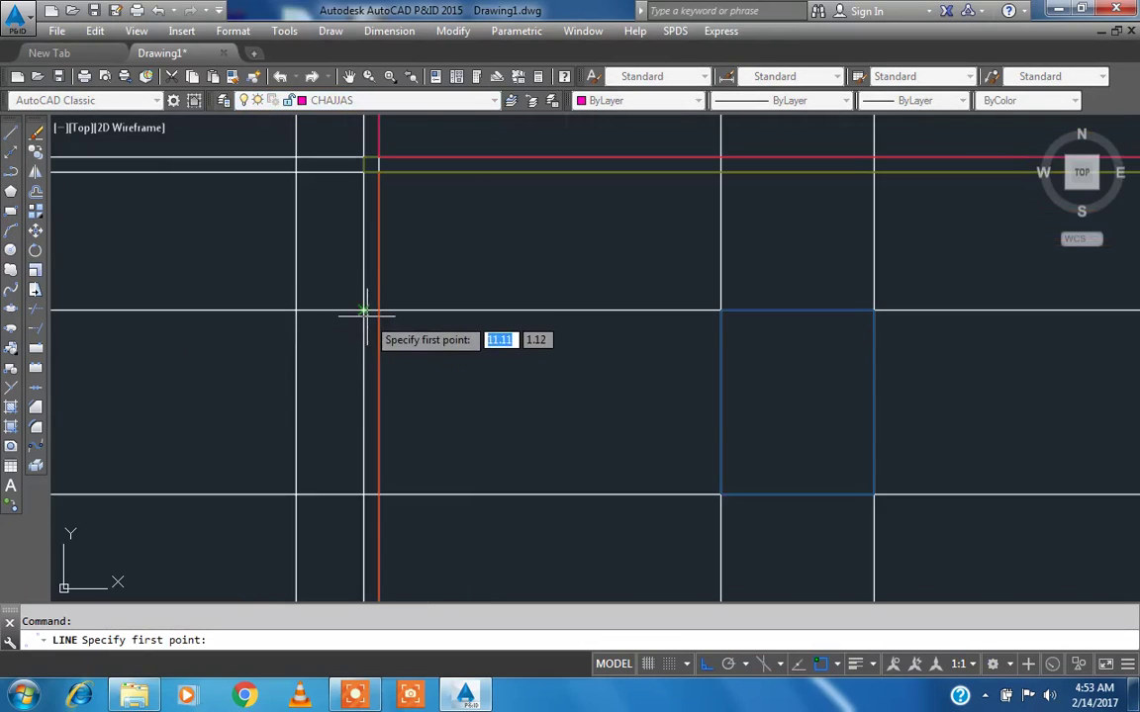
left_click(378, 311)
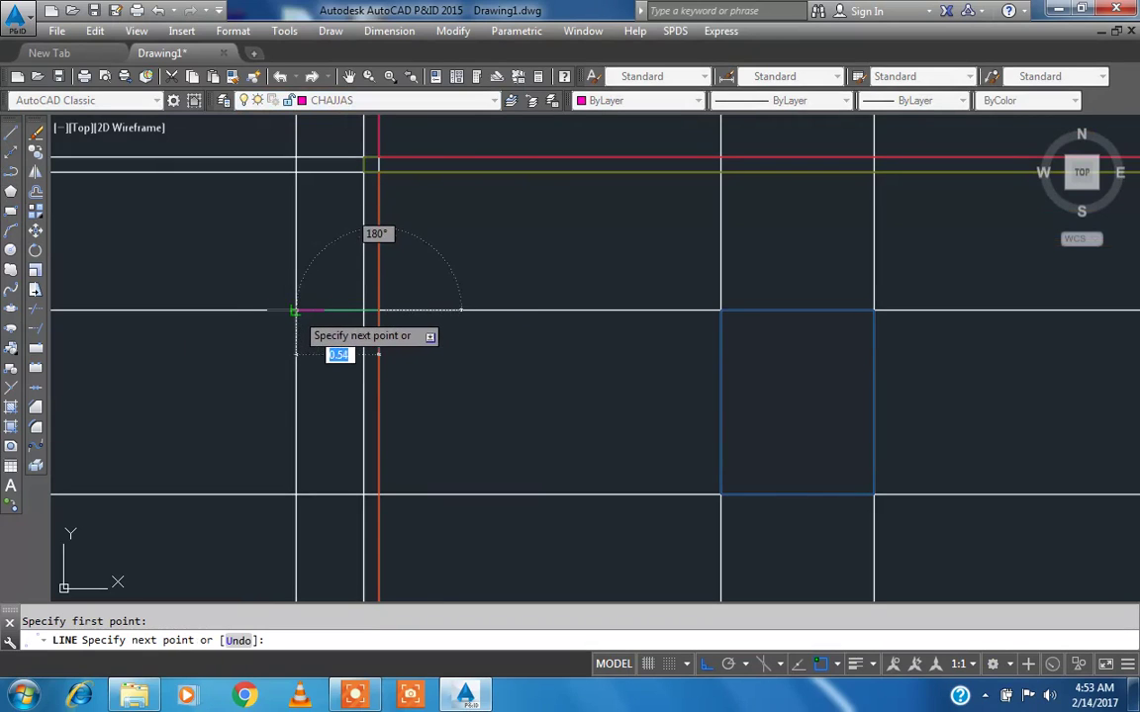
left_click(296, 311)
scroll(296, 311, "up", 5)
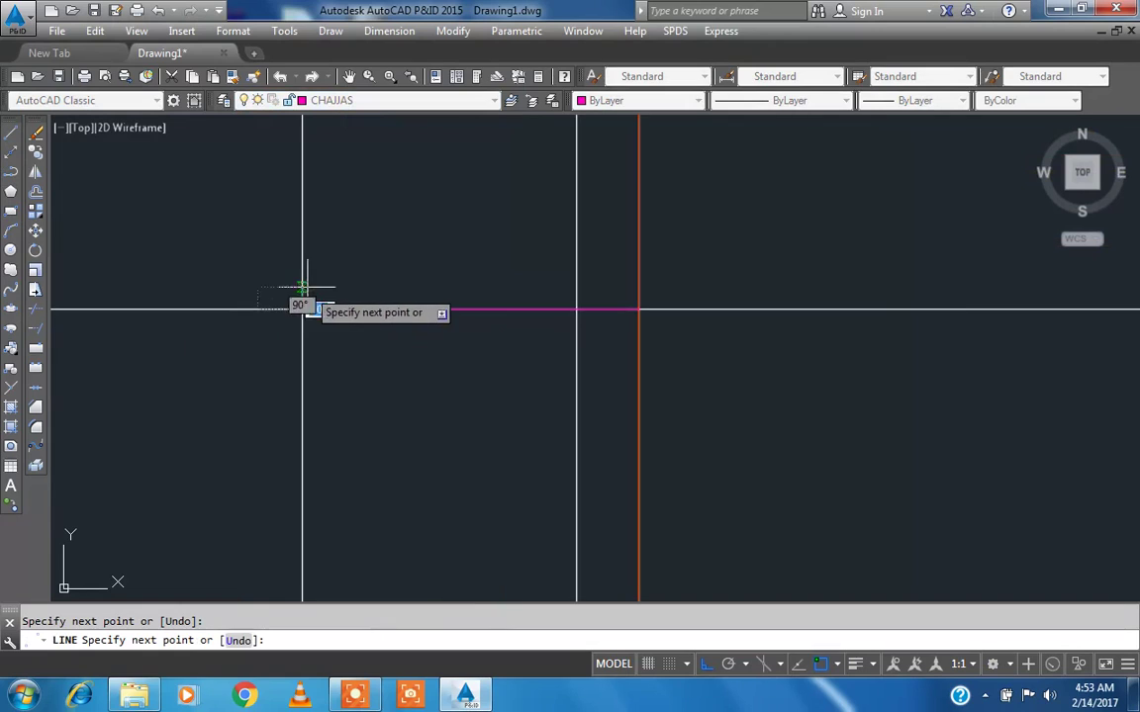
left_click(302, 288)
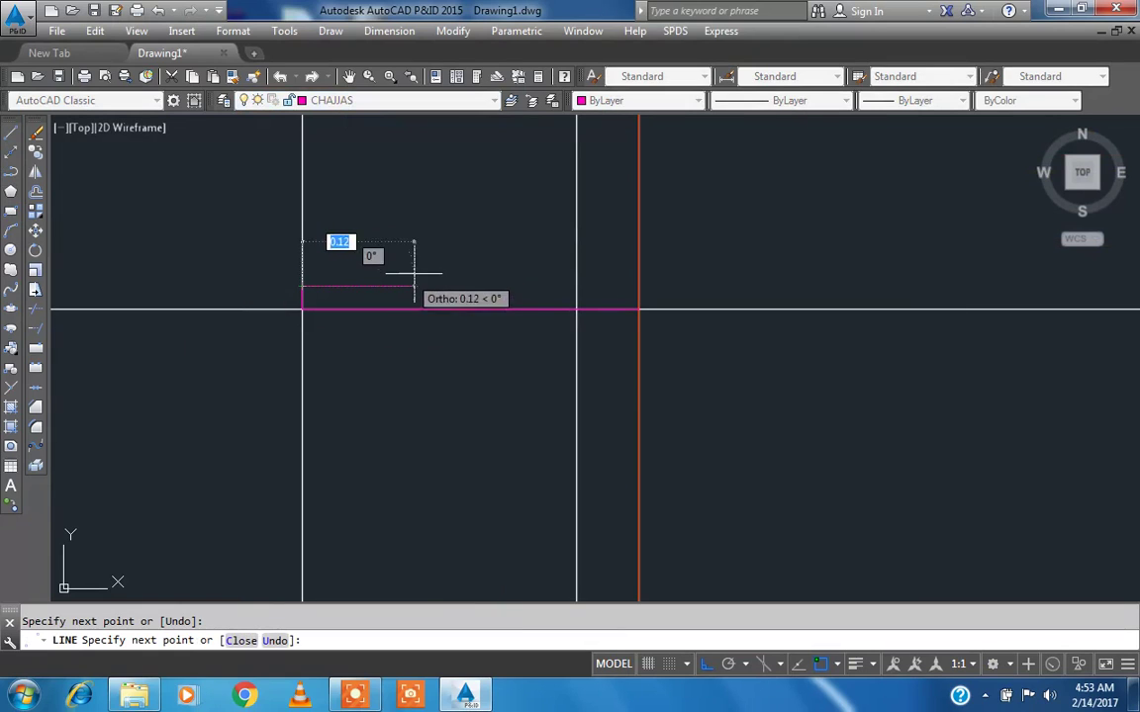
key("Return")
- Complete the west chajja profile with a taller vertical on the wall face and a sloping line joining the tops of both verticals
key("Return")
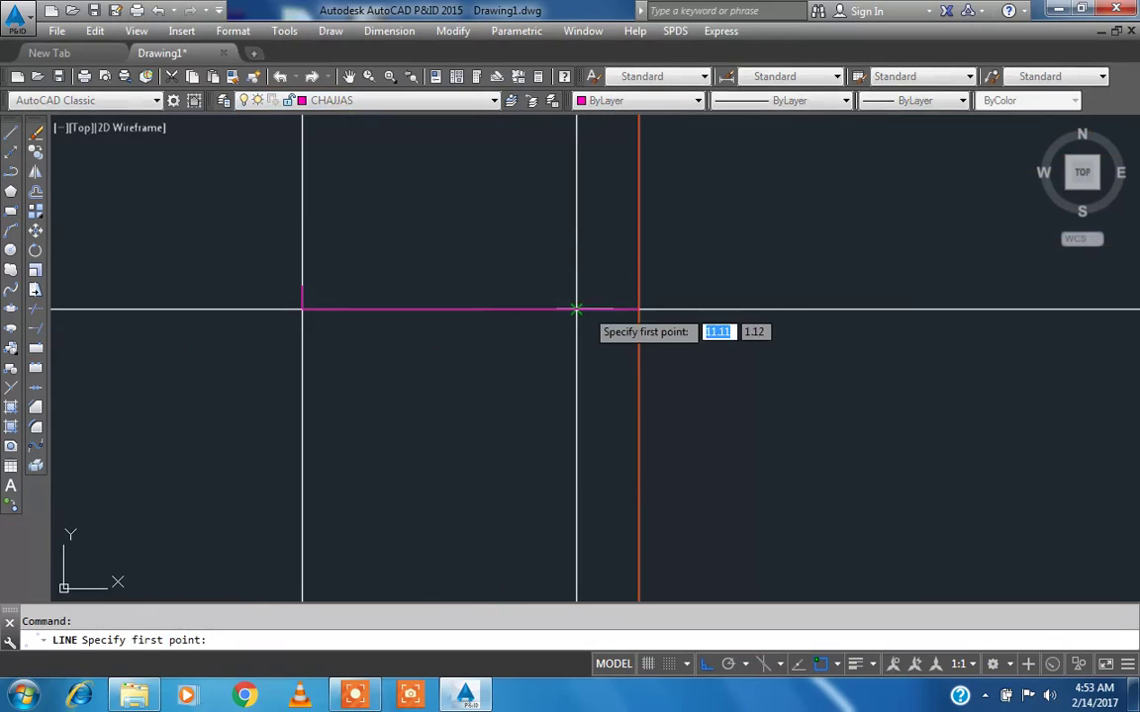
left_click(638, 310)
left_click(638, 288)
key("Escape")
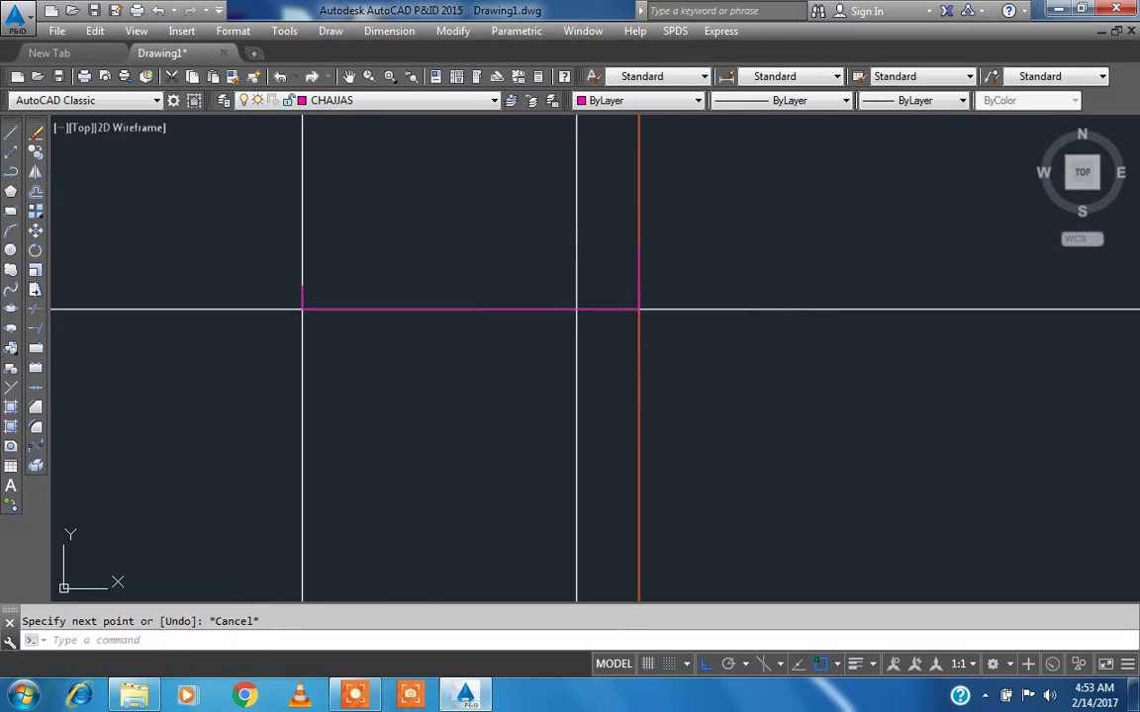
left_click(11, 133)
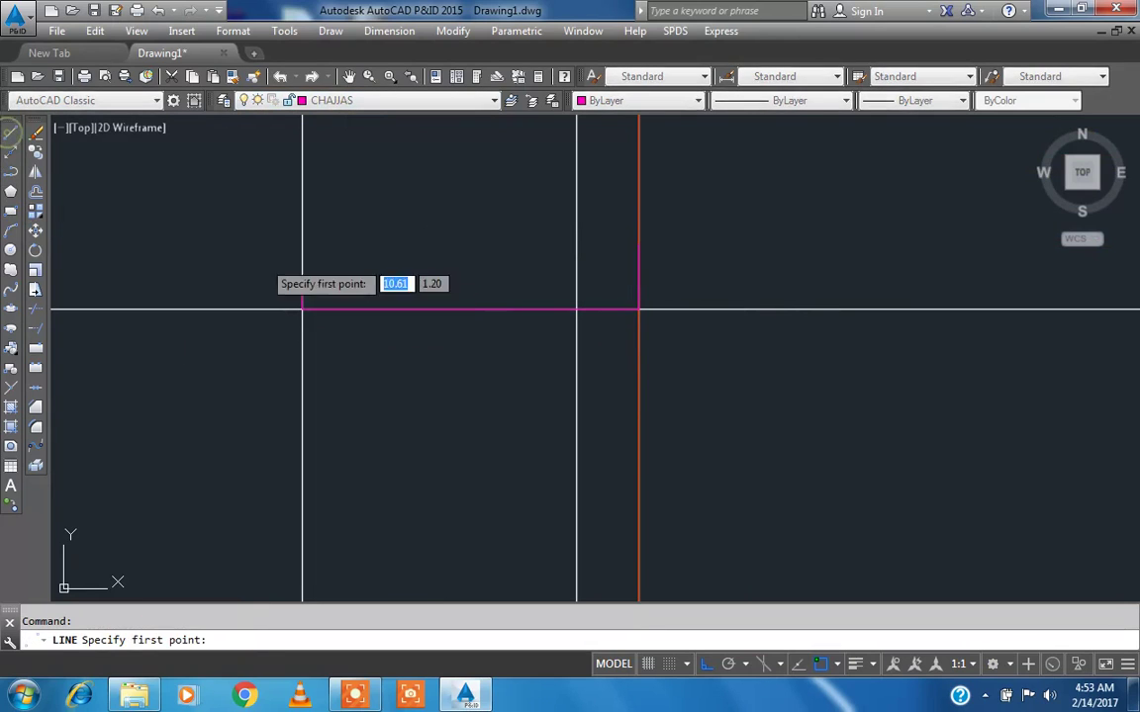
left_click(302, 288)
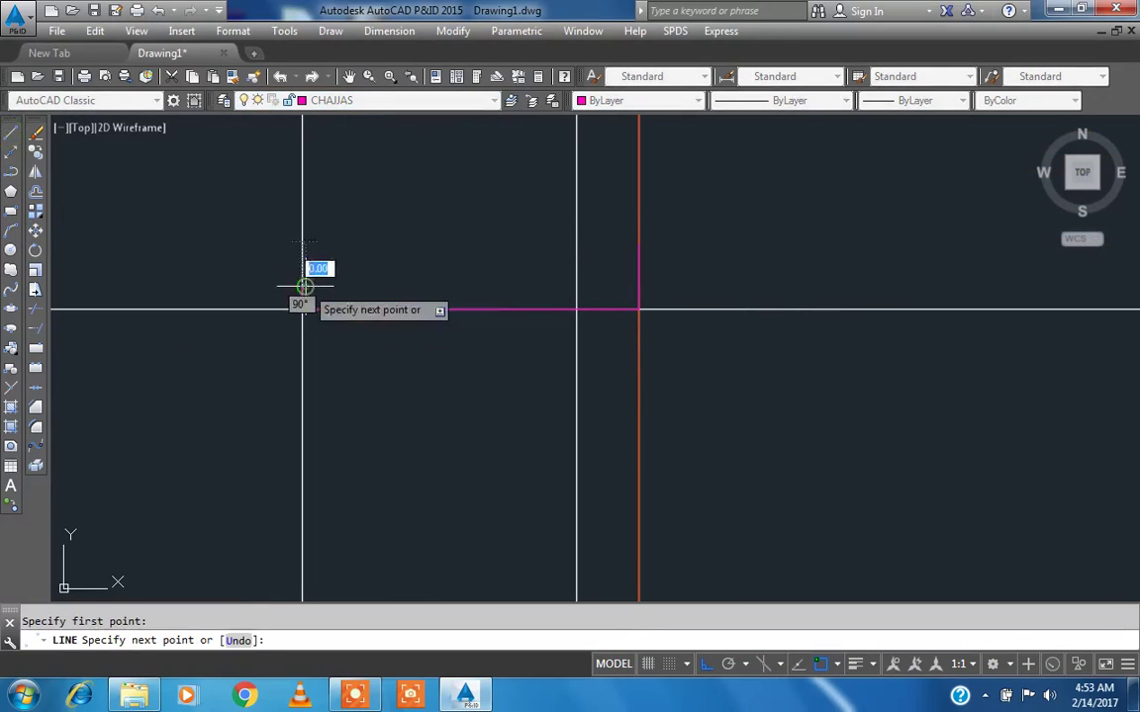
left_click(638, 245)
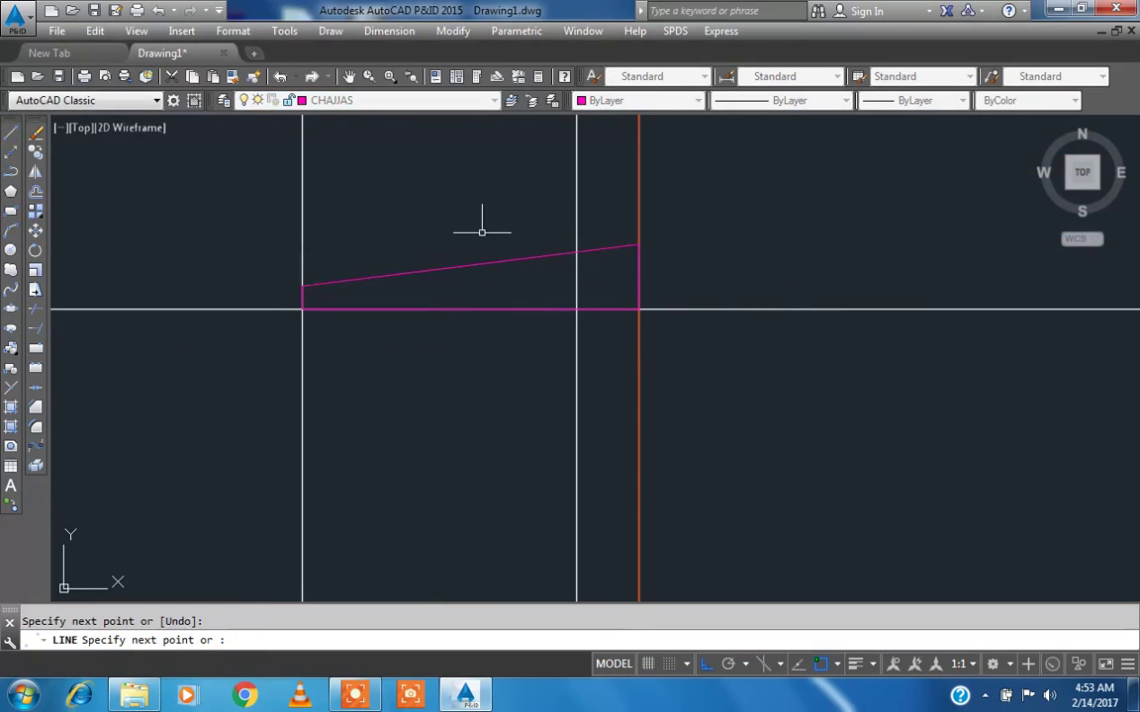
key("Escape")
- Copy the west chajja about 21.70 east along the lintel line, placing it beyond the building's east side
scroll(268, 264, "down", 10)
scroll(201, 318, "down", 4)
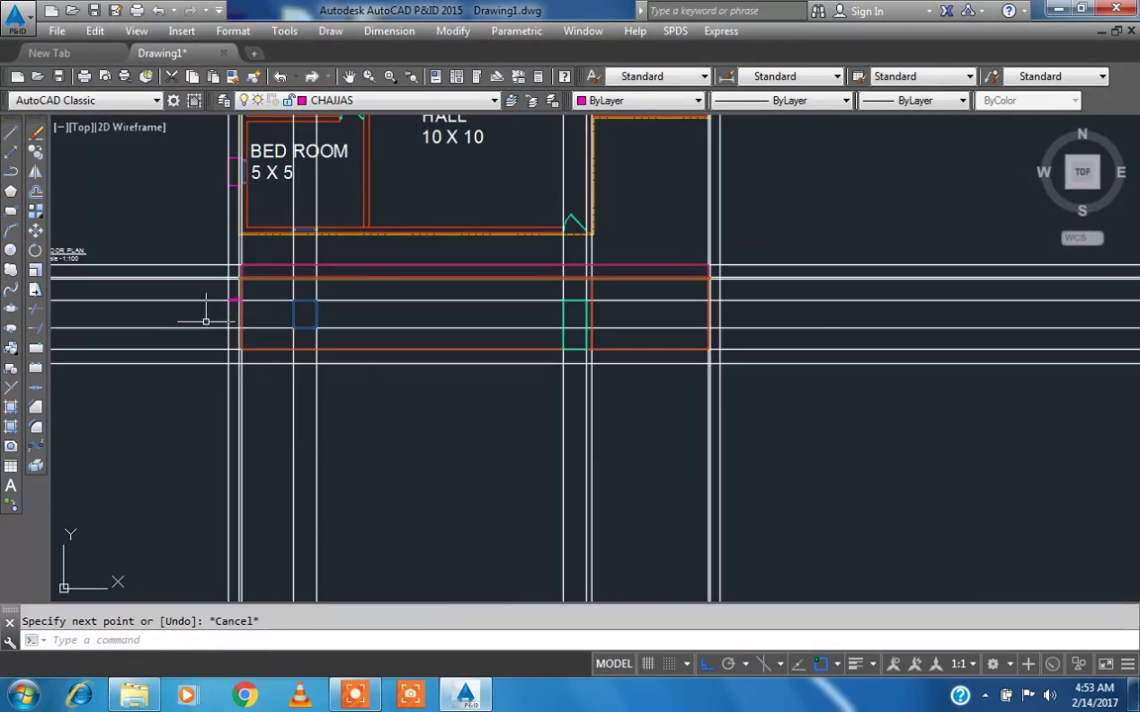
scroll(206, 320, "up", 3)
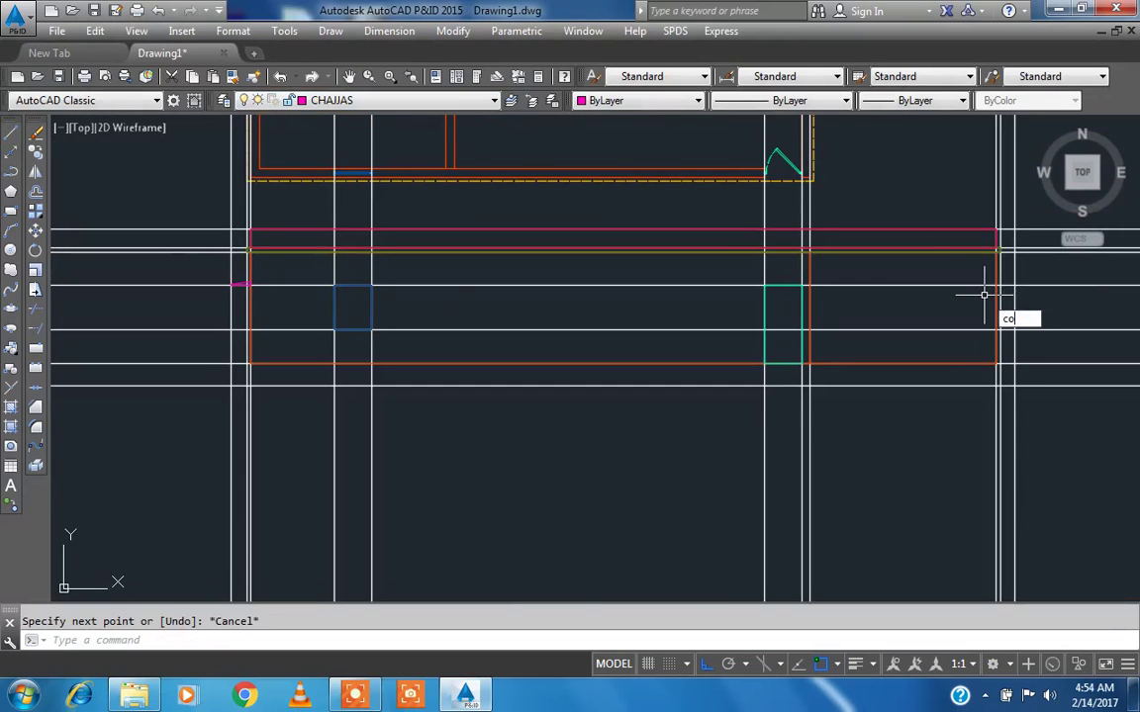
key("space")
left_click(195, 265)
left_click(268, 311)
key("space")
left_click(227, 285)
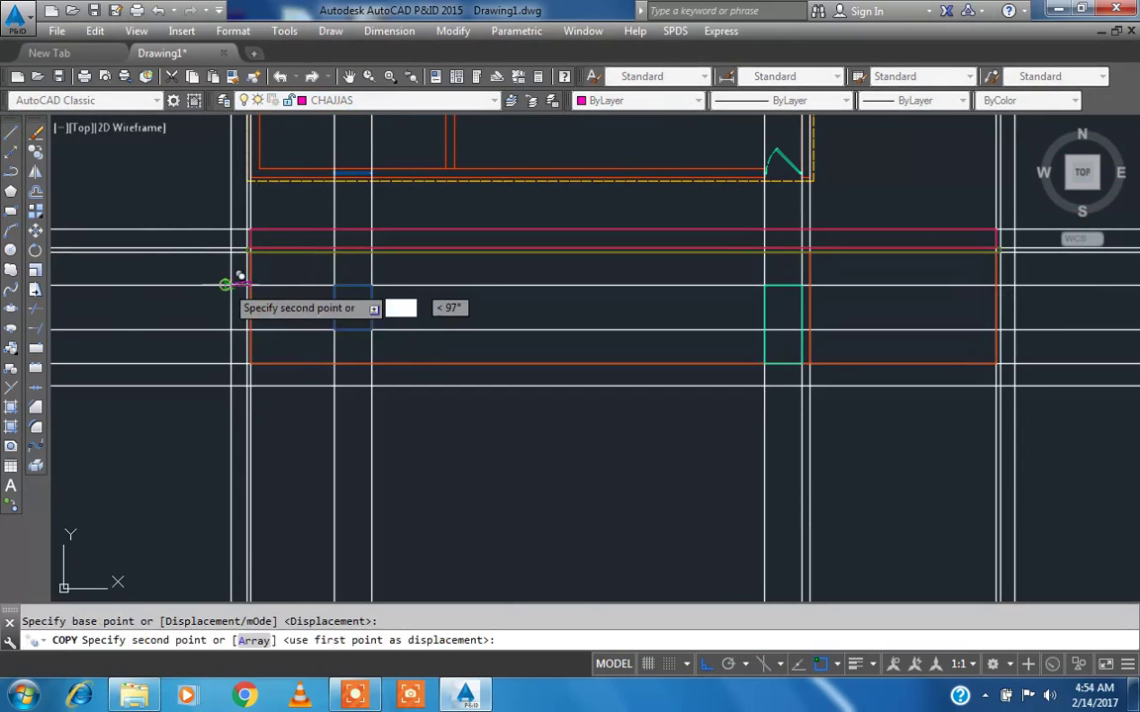
scroll(227, 285, "down", 4)
scroll(500, 304, "up", 2)
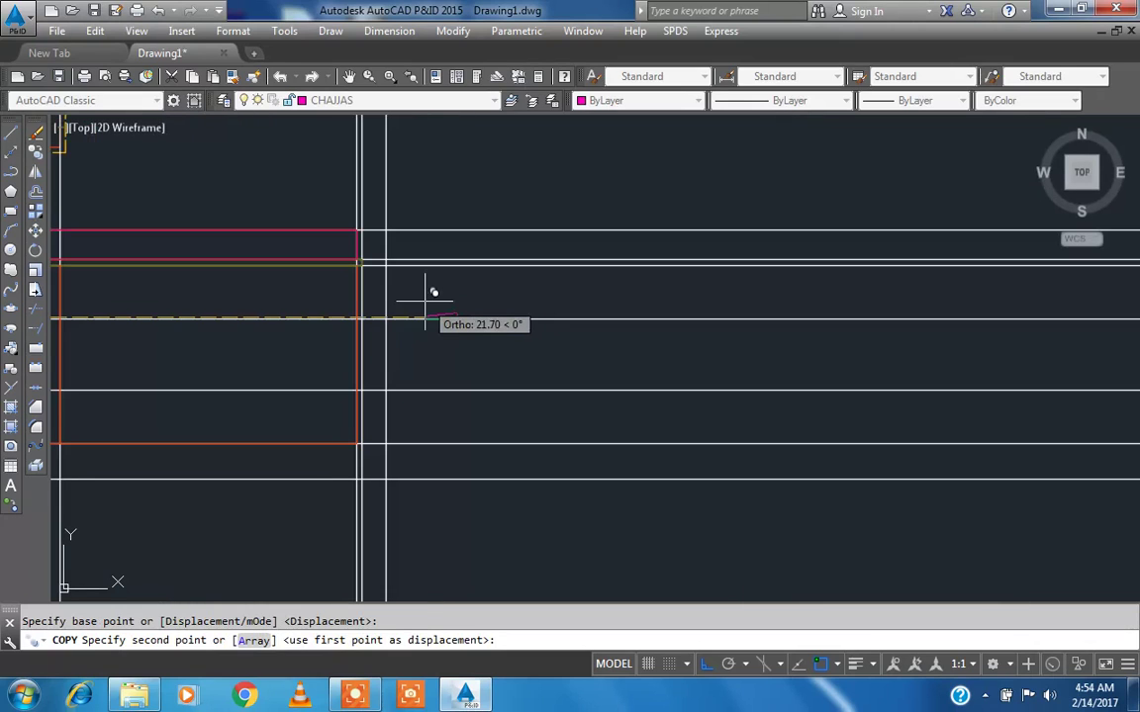
key("Escape")
- Mirror the copied chajja about a vertical line just east of it, keeping the source
key("Return")
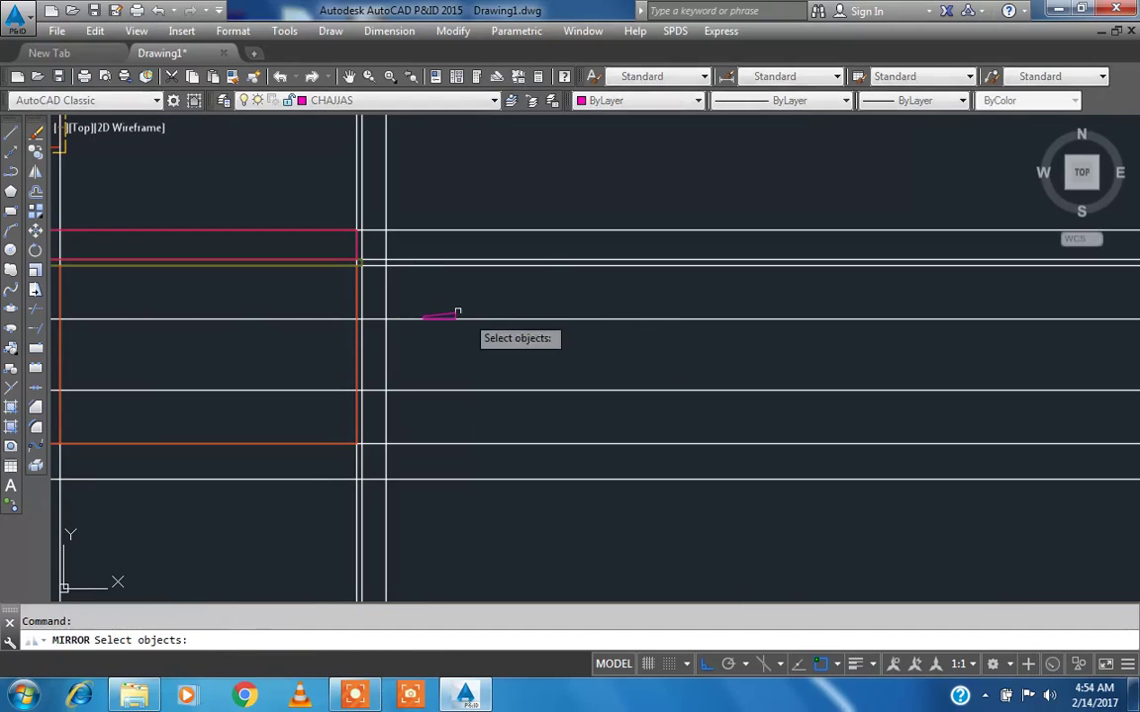
left_click(408, 293)
left_click(469, 329)
key("Return")
left_click(467, 265)
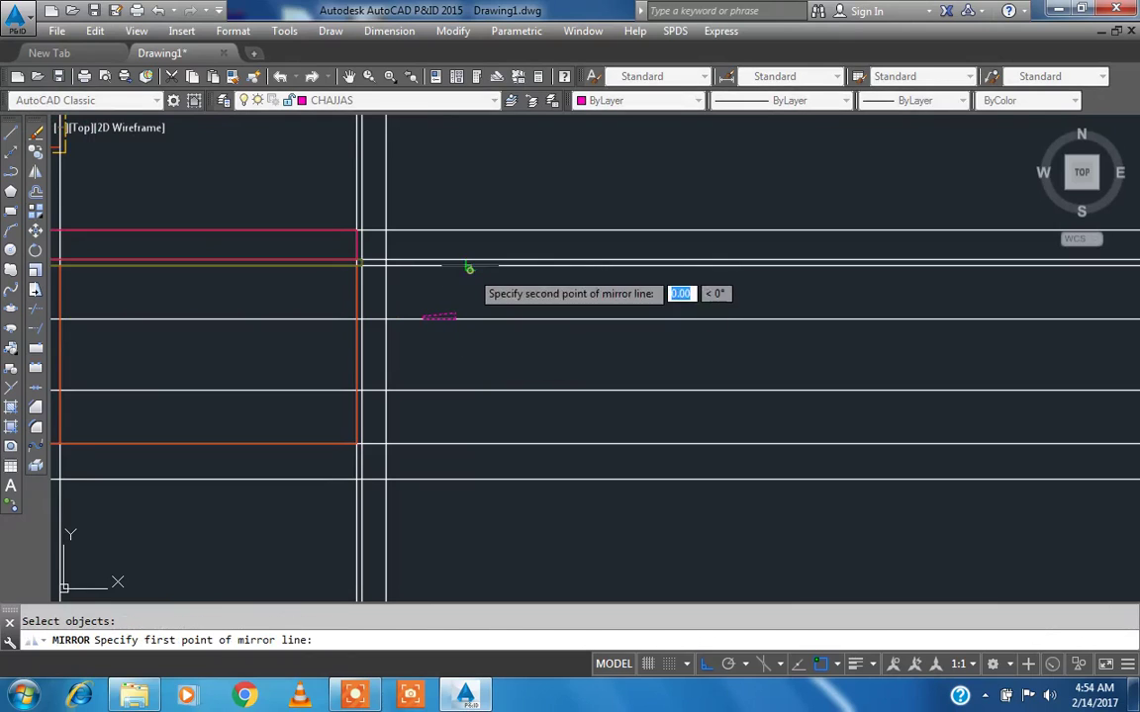
left_click(473, 346)
right_click(481, 334)
left_click(492, 342)
key("Escape")
- Move the mirrored chajja along the lintel line onto the outer face of the east wall
type("m")
key("Return")
left_click(484, 298)
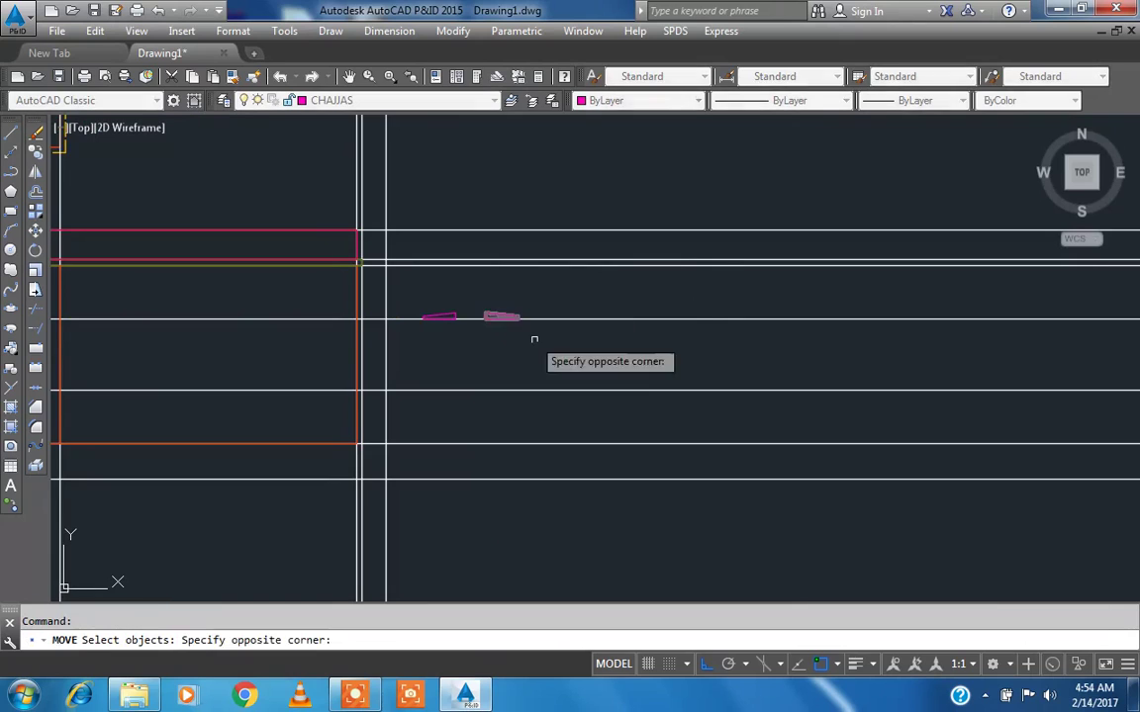
left_click(534, 336)
key("Return")
scroll(466, 305, "up", 3)
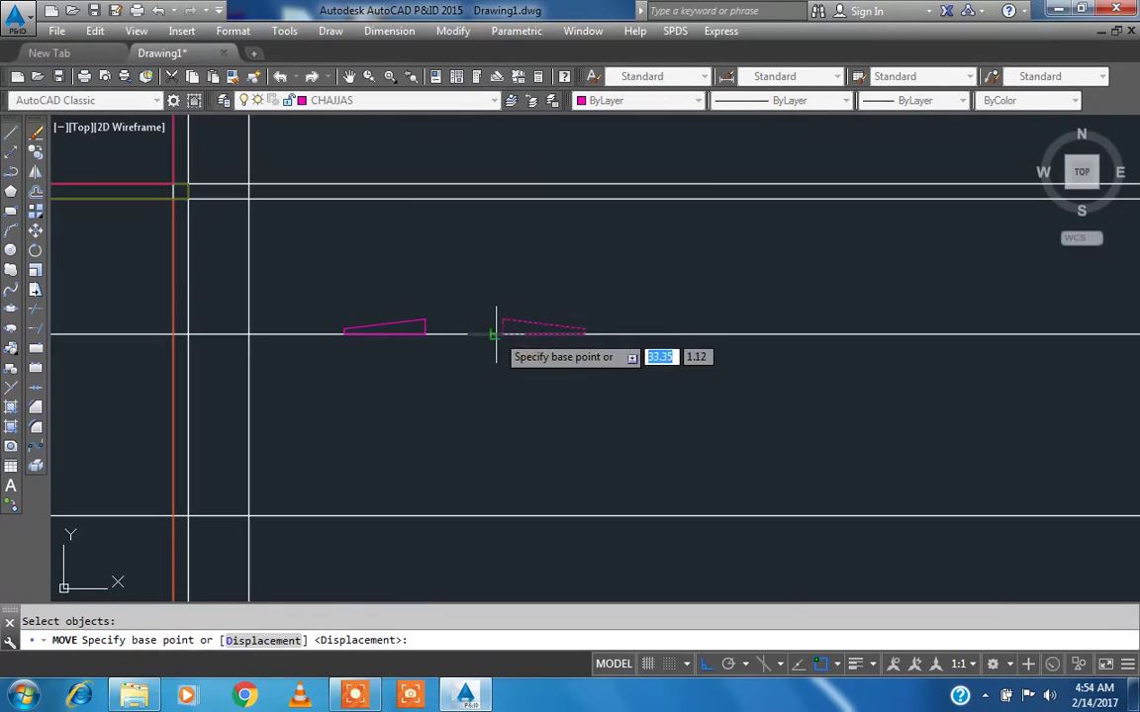
left_click(497, 332)
left_click(174, 330)
key("Escape")
- Delete the leftover unmirrored chajja copy east of the building
left_click(318, 297)
left_click(467, 373)
scroll(468, 372, "down", 5)
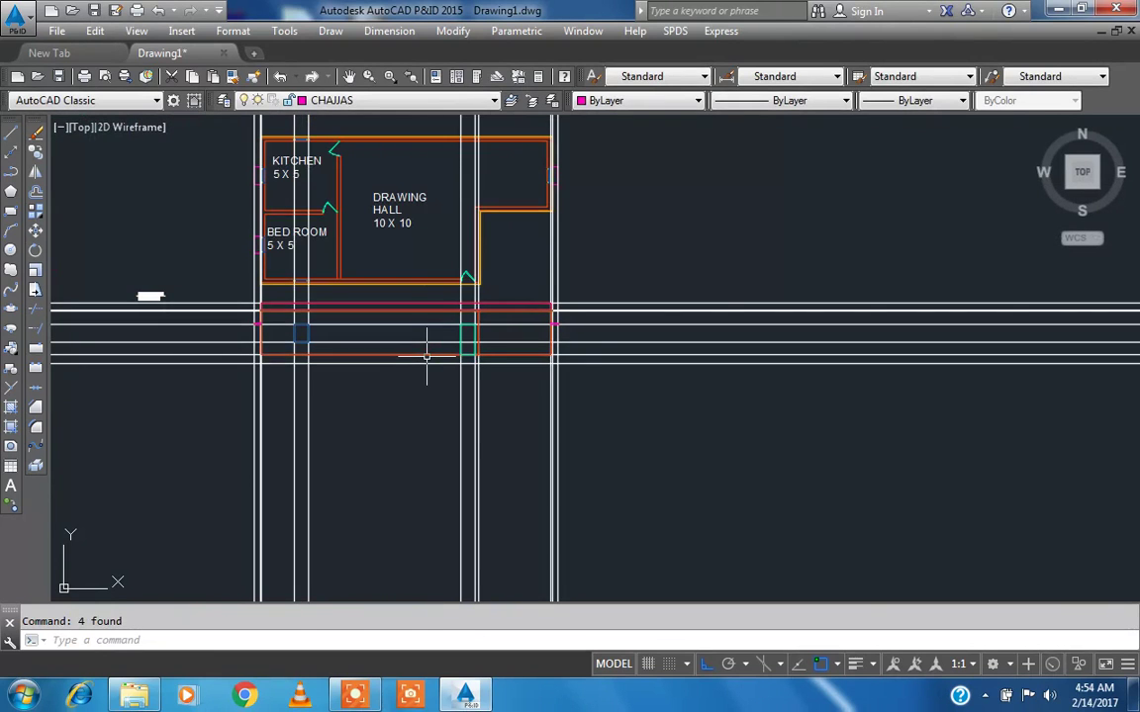
- Create a layer named plinth with colour 35
middle_click(399, 415)
middle_click(400, 415)
middle_click_drag(400, 414, 331, 252)
left_click(350, 102)
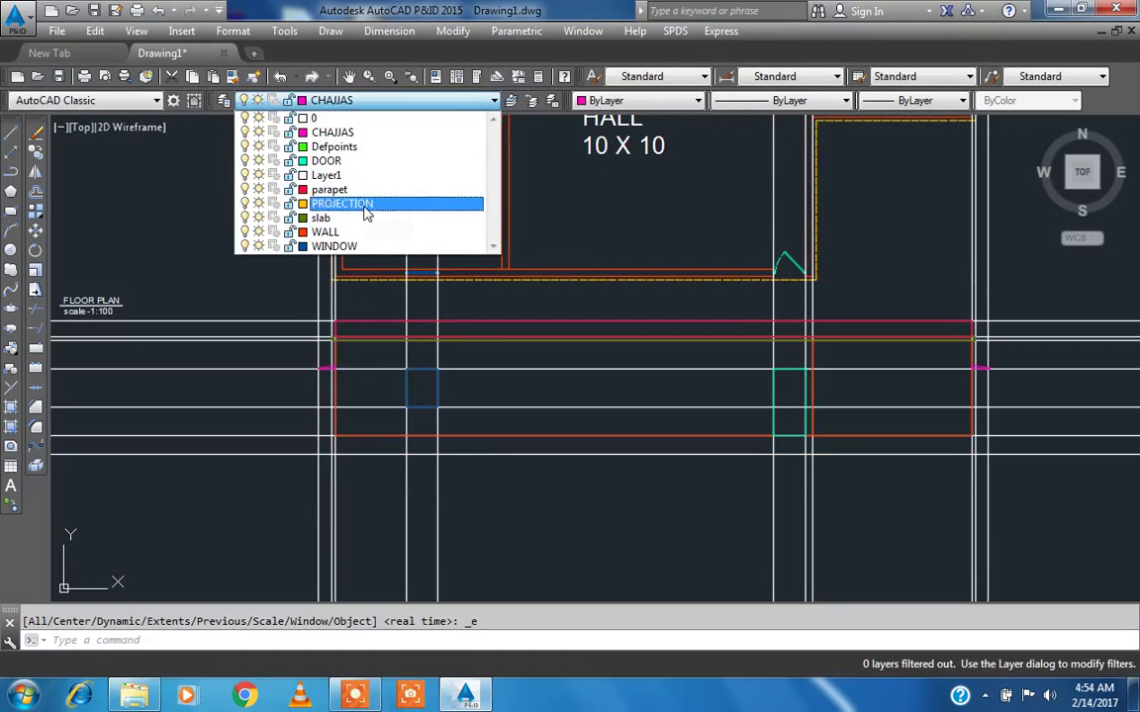
left_click(225, 103)
left_click(224, 102)
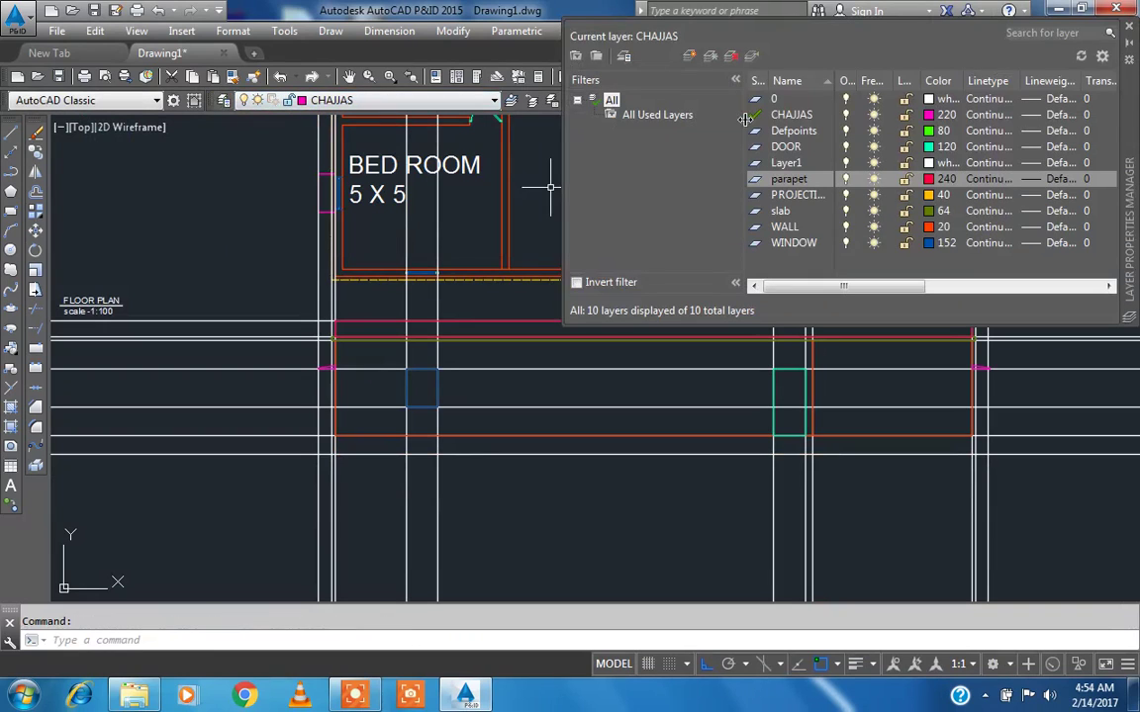
left_click(689, 56)
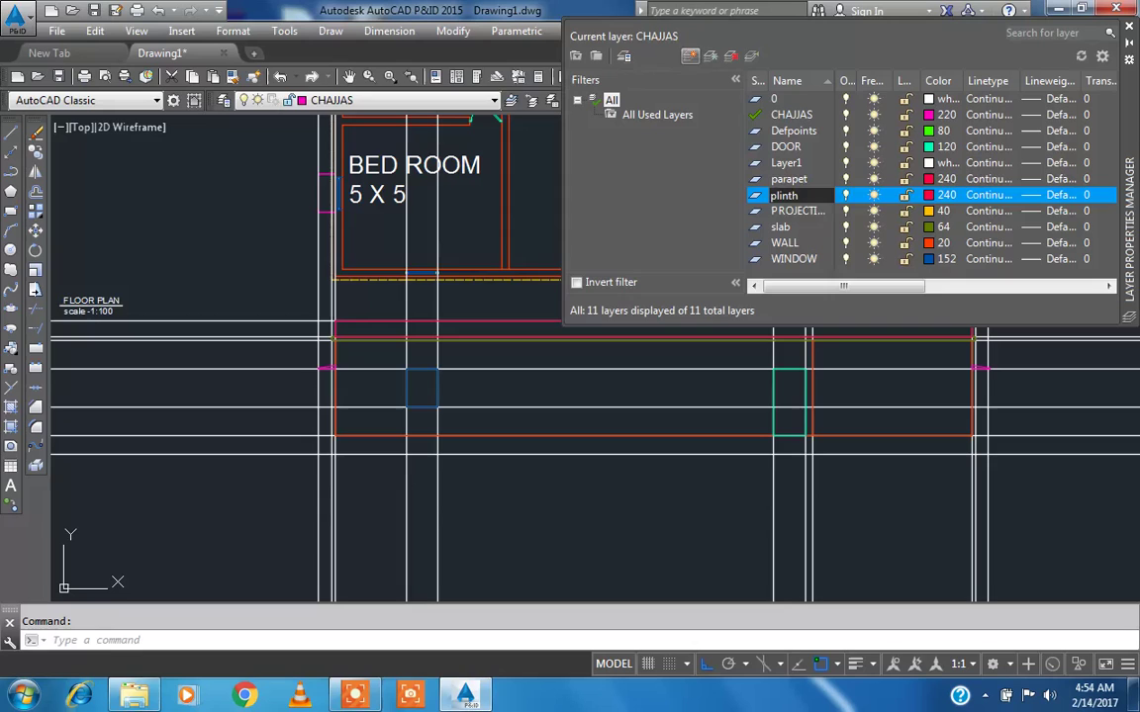
left_click(928, 196)
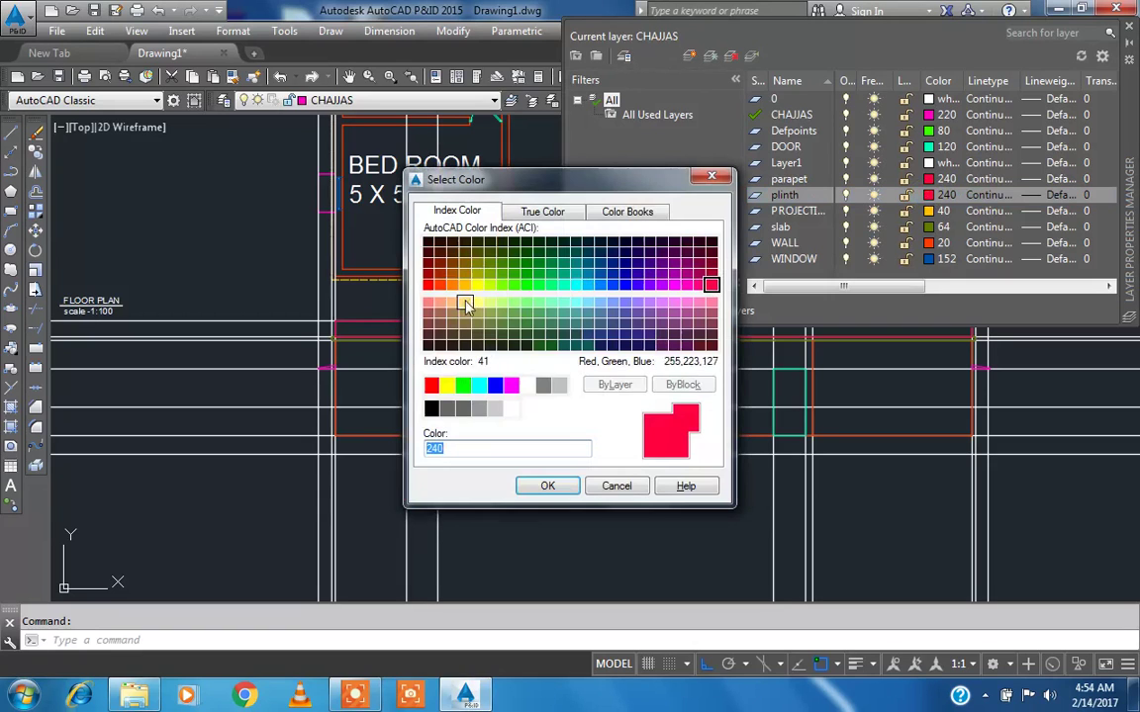
left_click(451, 325)
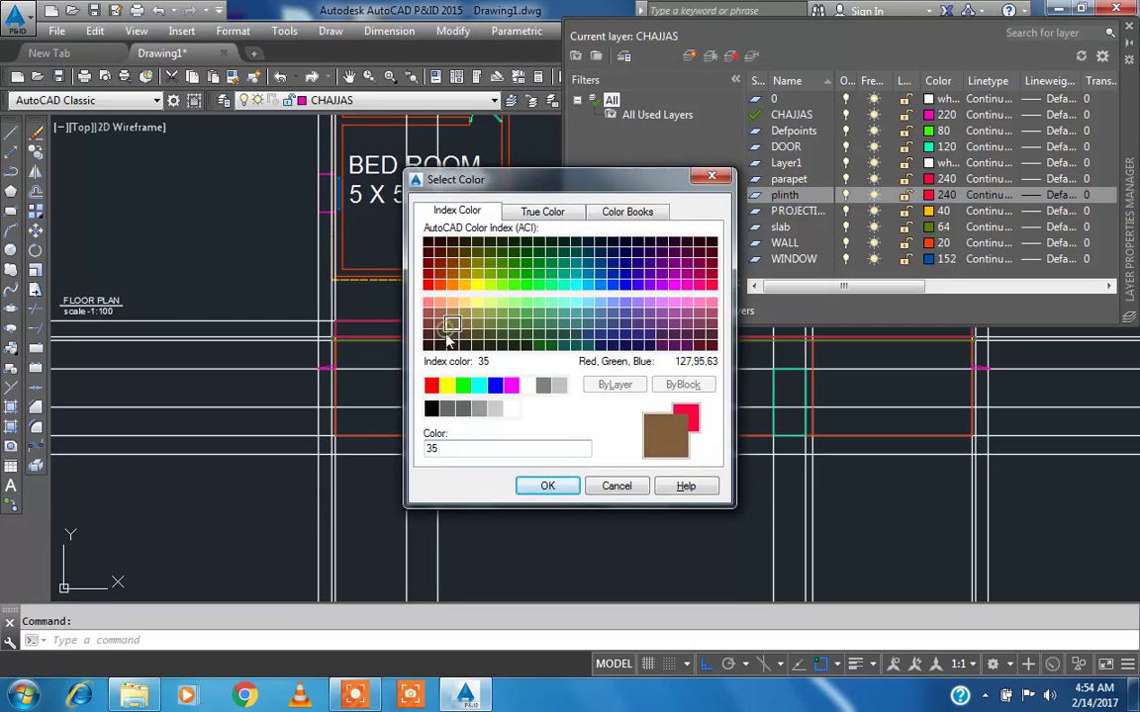
left_click(545, 486)
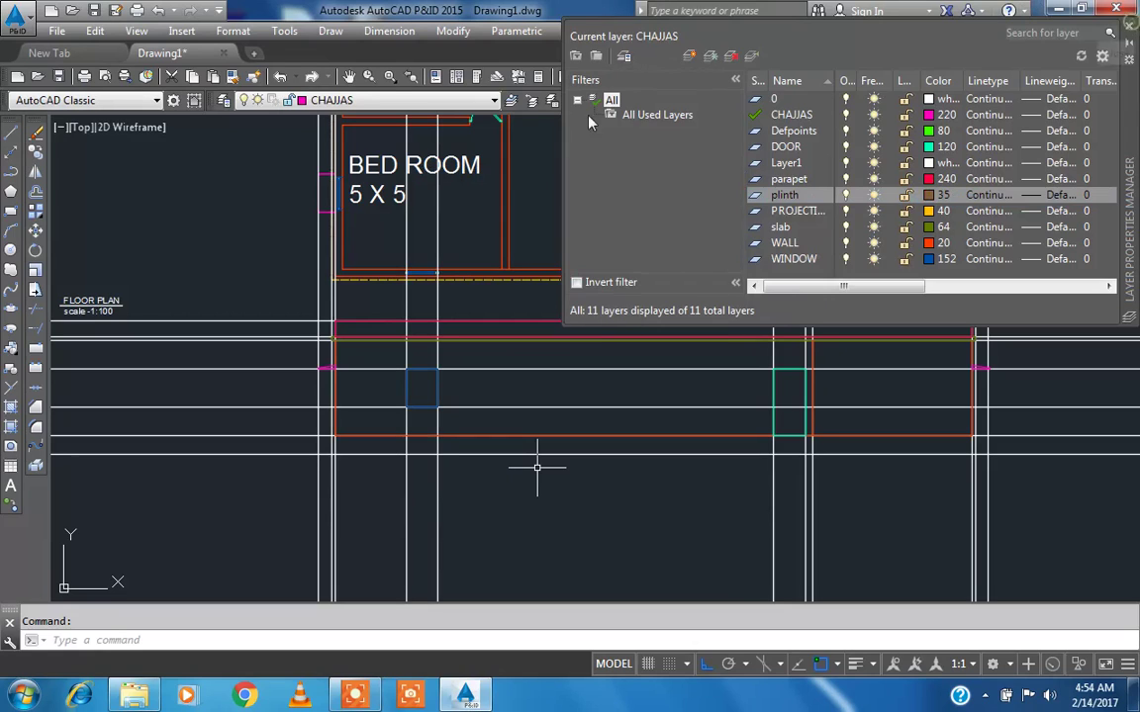
- Make the plinth layer current and draw the plinth rectangle under the elevation wall, from the west outer construction line to the east one
left_click(394, 102)
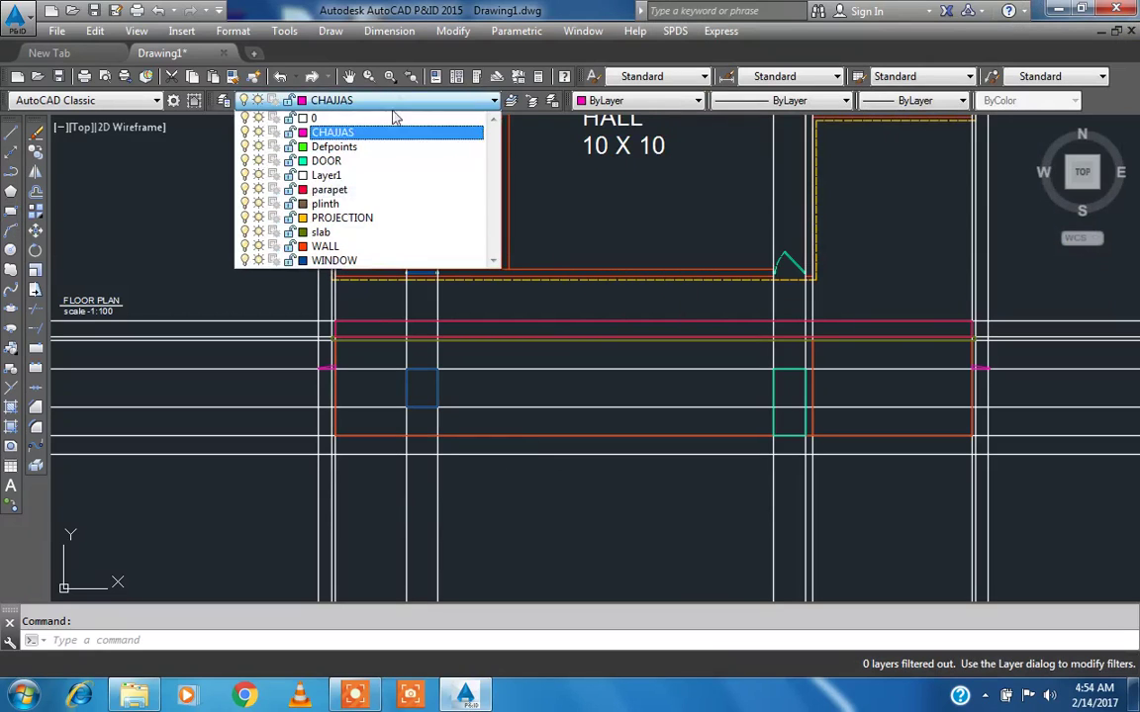
left_click(341, 197)
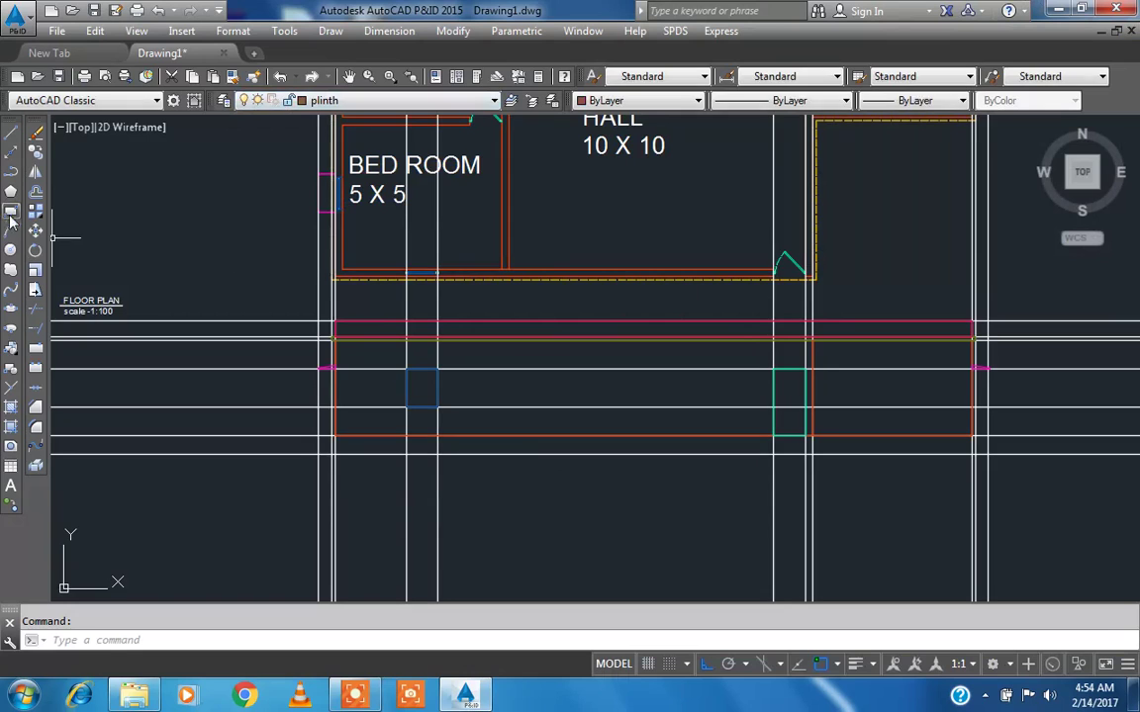
left_click(10, 212)
scroll(336, 451, "up", 4)
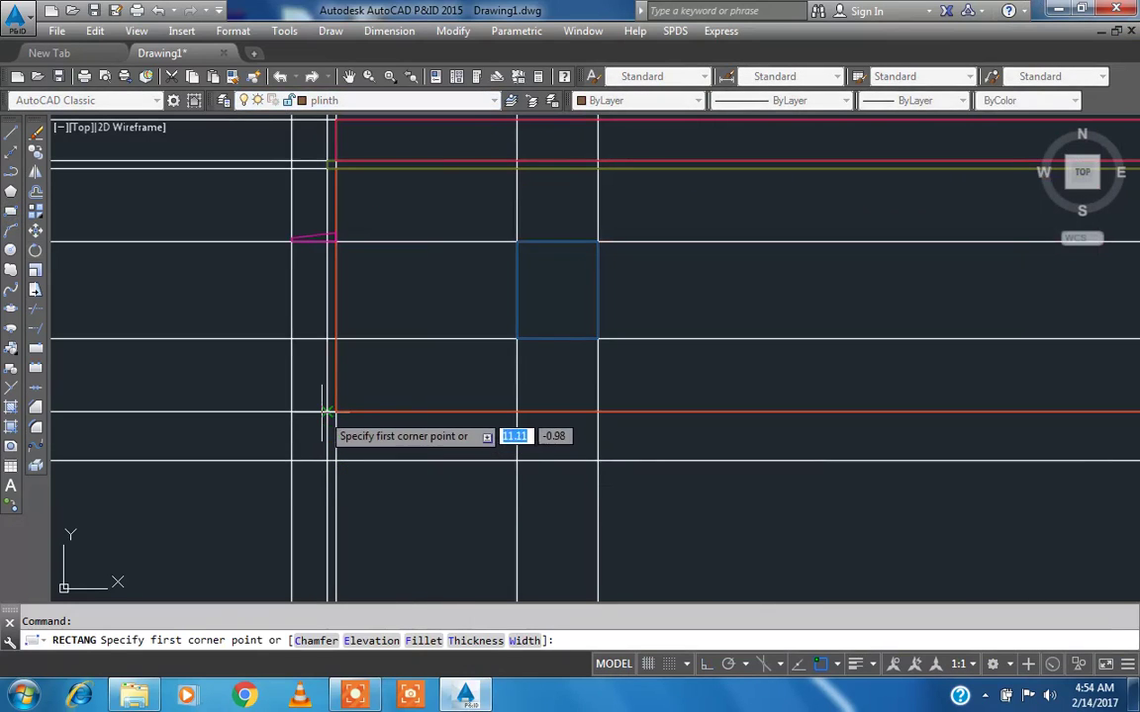
left_click(327, 412)
scroll(301, 440, "down", 3)
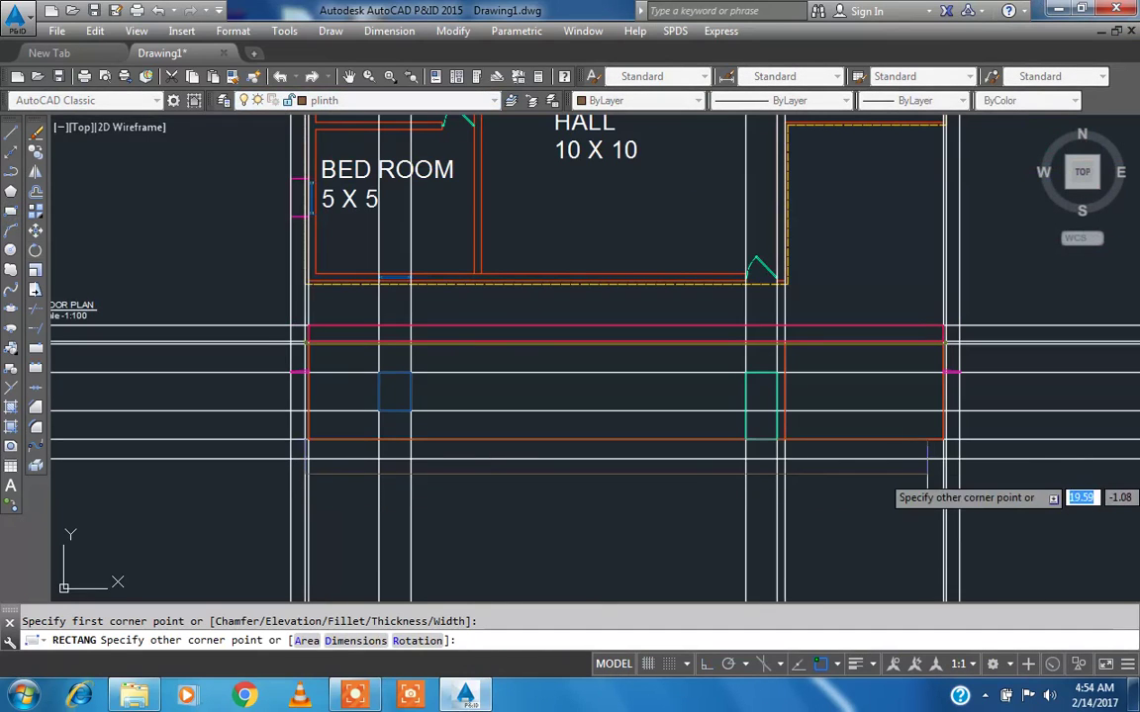
scroll(927, 463, "up", 3)
left_click(941, 439)
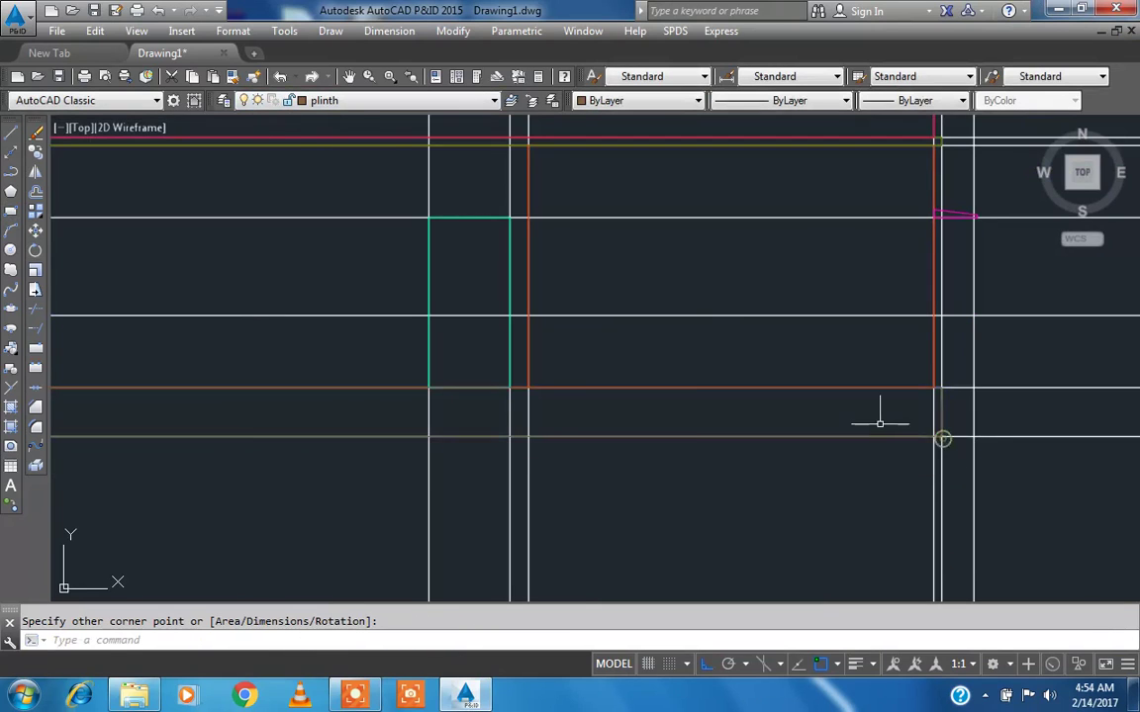
scroll(879, 422, "down", 3)
middle_click_drag(743, 444, 628, 406)
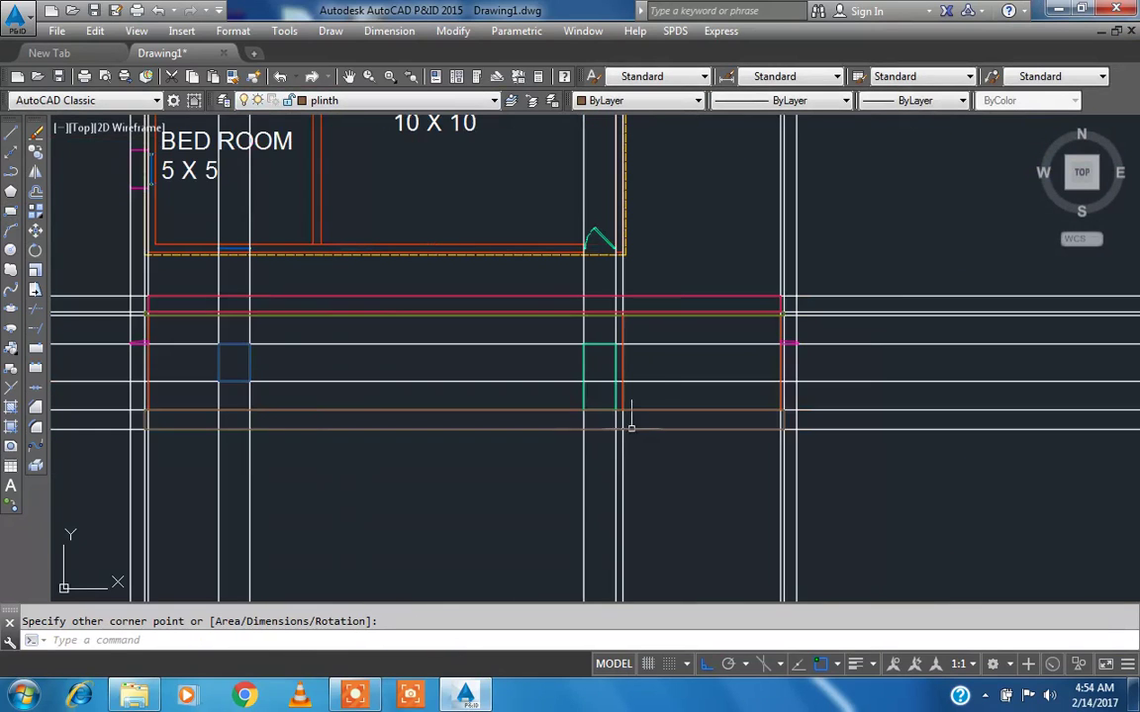
- Draw a line along the base of the elevation's door, spanning the door width
scroll(644, 392, "down", 3)
scroll(645, 413, "up", 5)
scroll(644, 414, "up", 4)
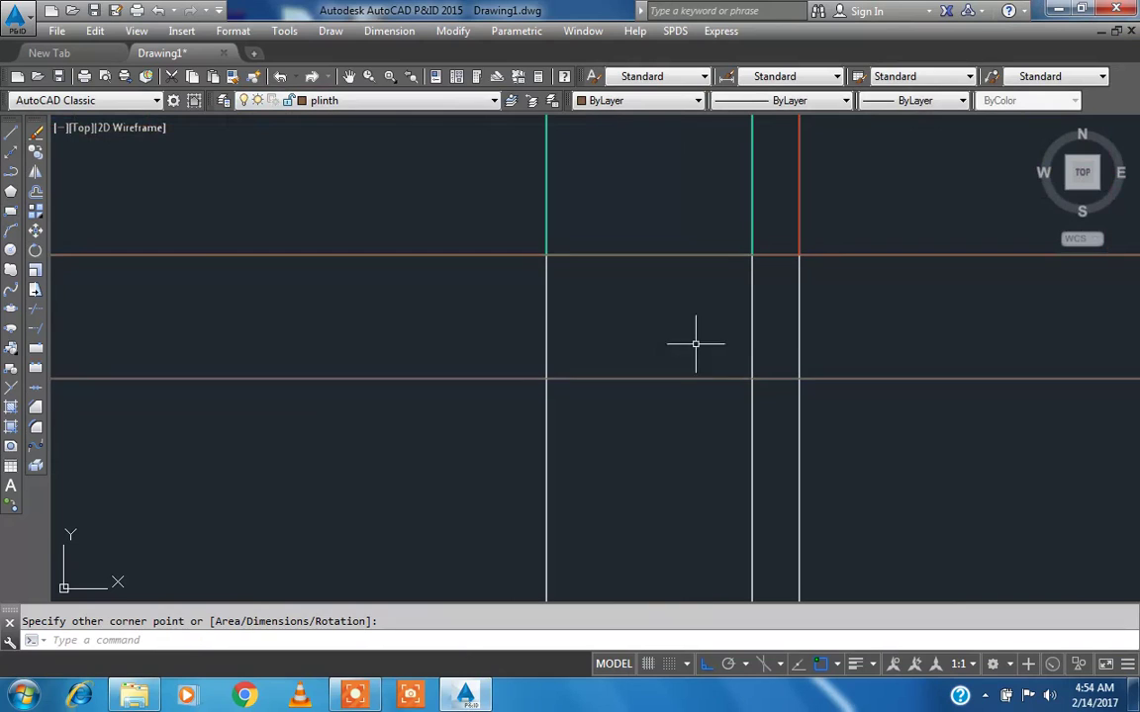
left_click(11, 132)
left_click(546, 255)
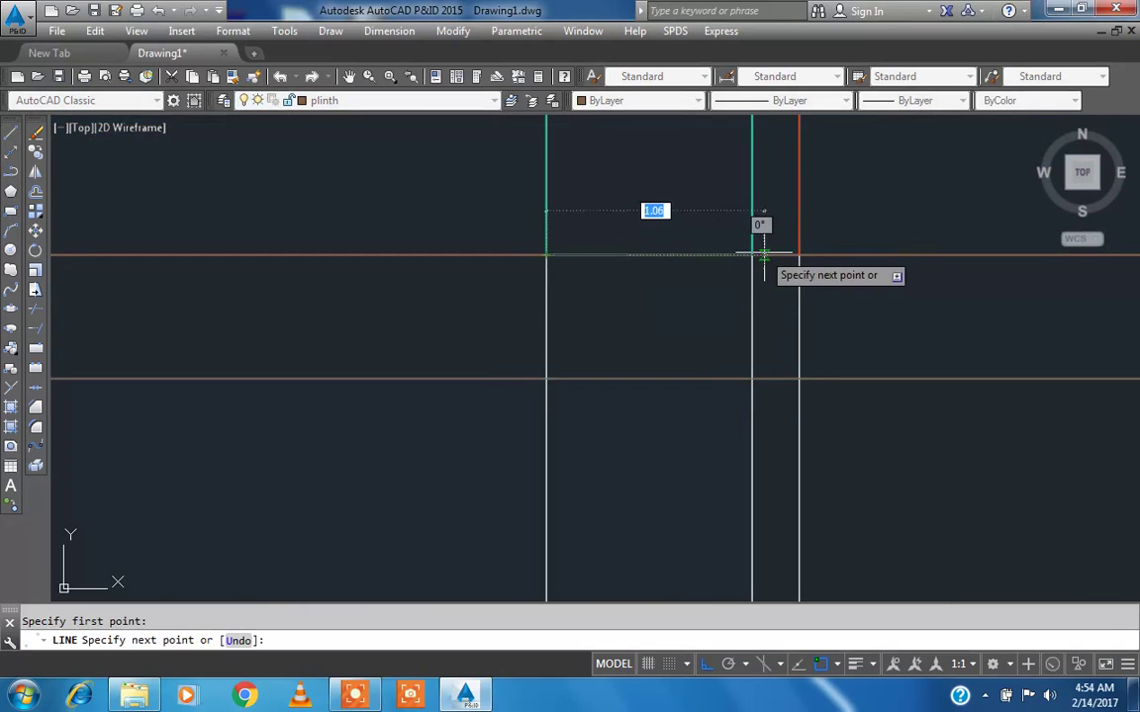
left_click(758, 255)
key("Return")
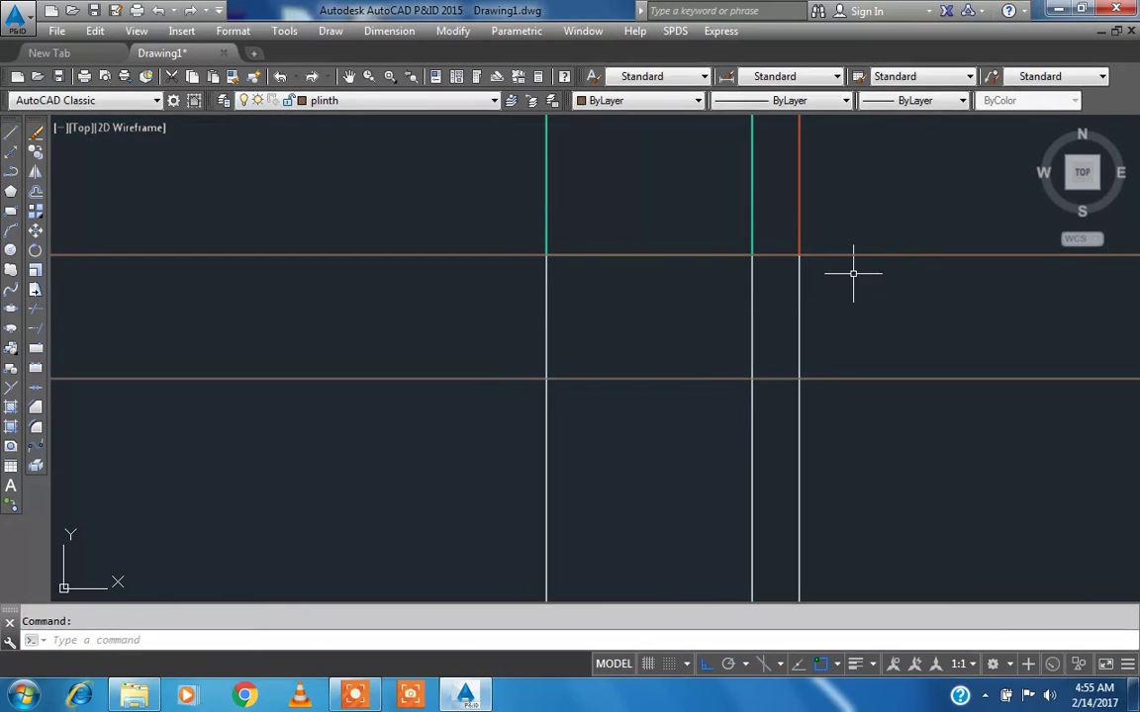
- Offset the door's base line downward by 0.2 twice to form the entrance steps in the elevation
type("o")
key("Return")
type(".2")
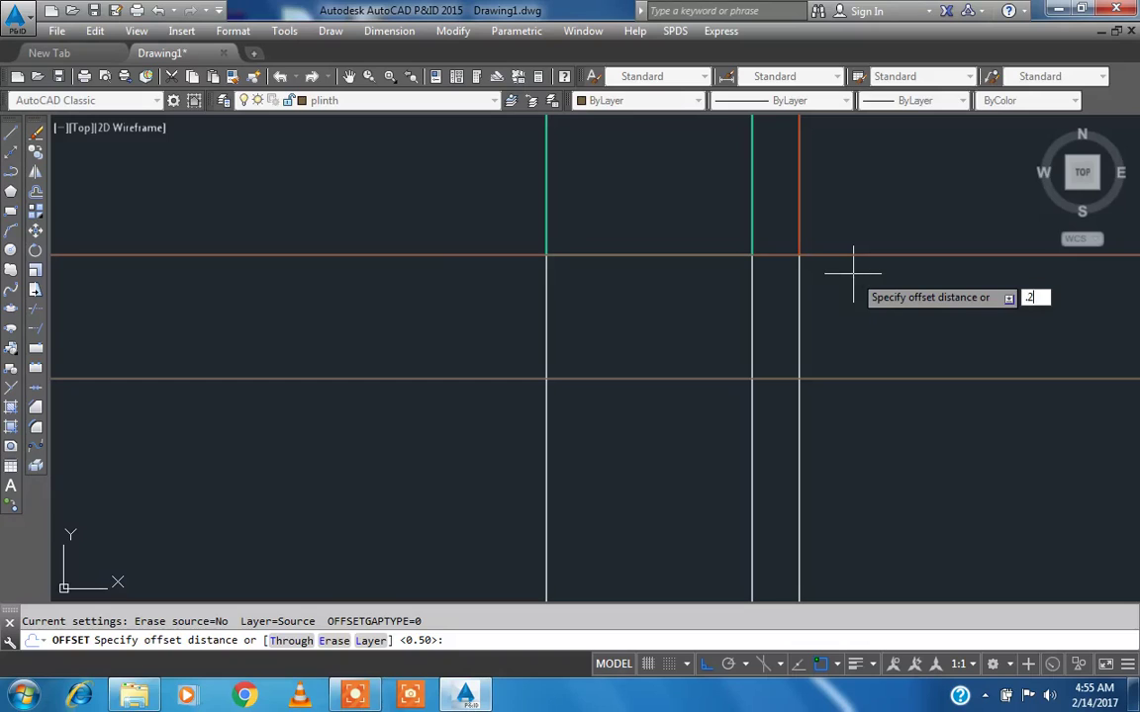
key("Return")
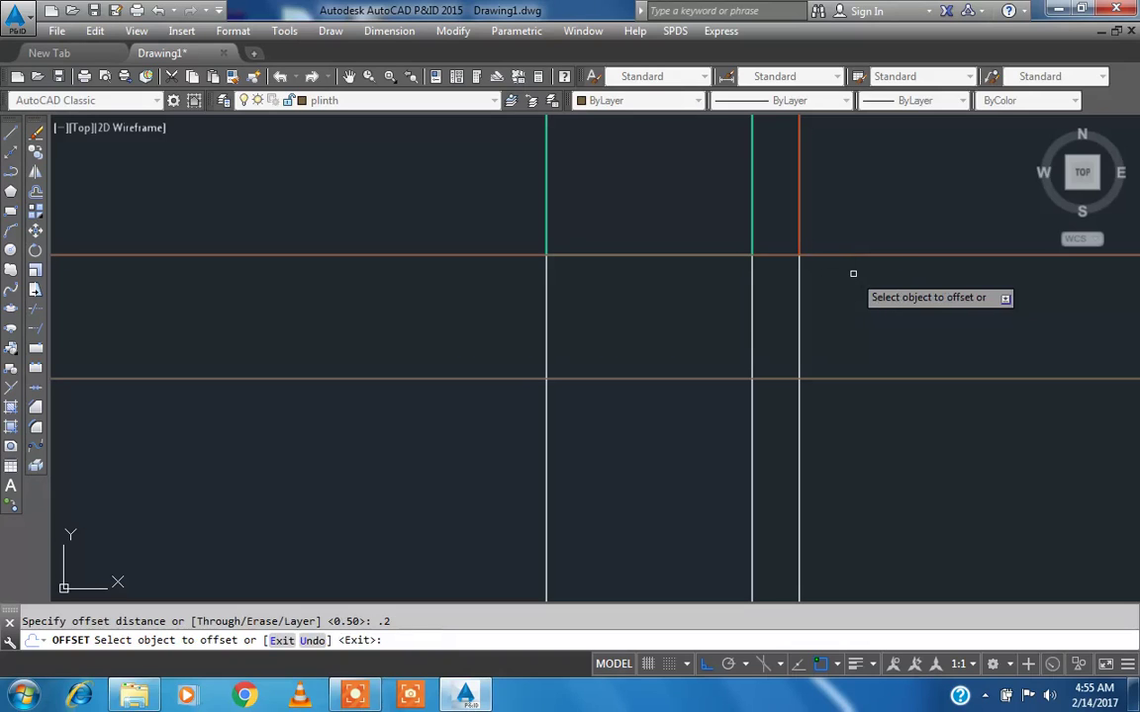
left_click(695, 255)
left_click(691, 296)
left_click(683, 346)
key("Escape")
scroll(655, 394, "down", 3)
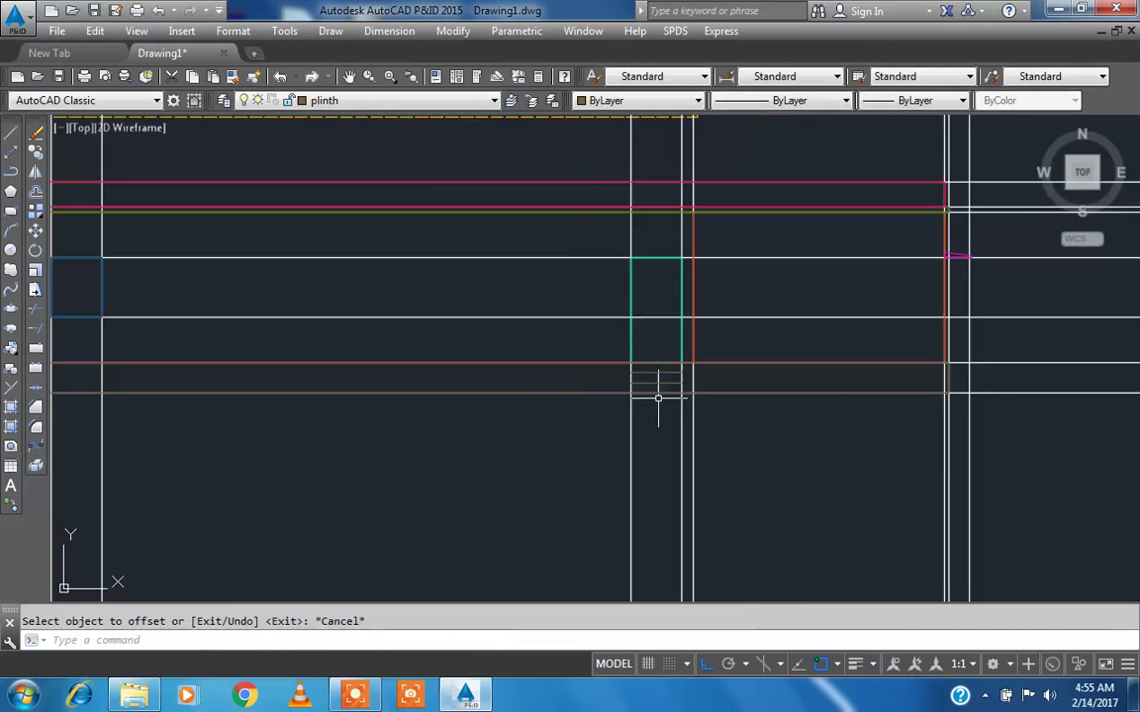
- Draw a door-wide rectangle in the floor plan, extending south from the outer wall face at the entrance door
scroll(667, 306, "up", 5)
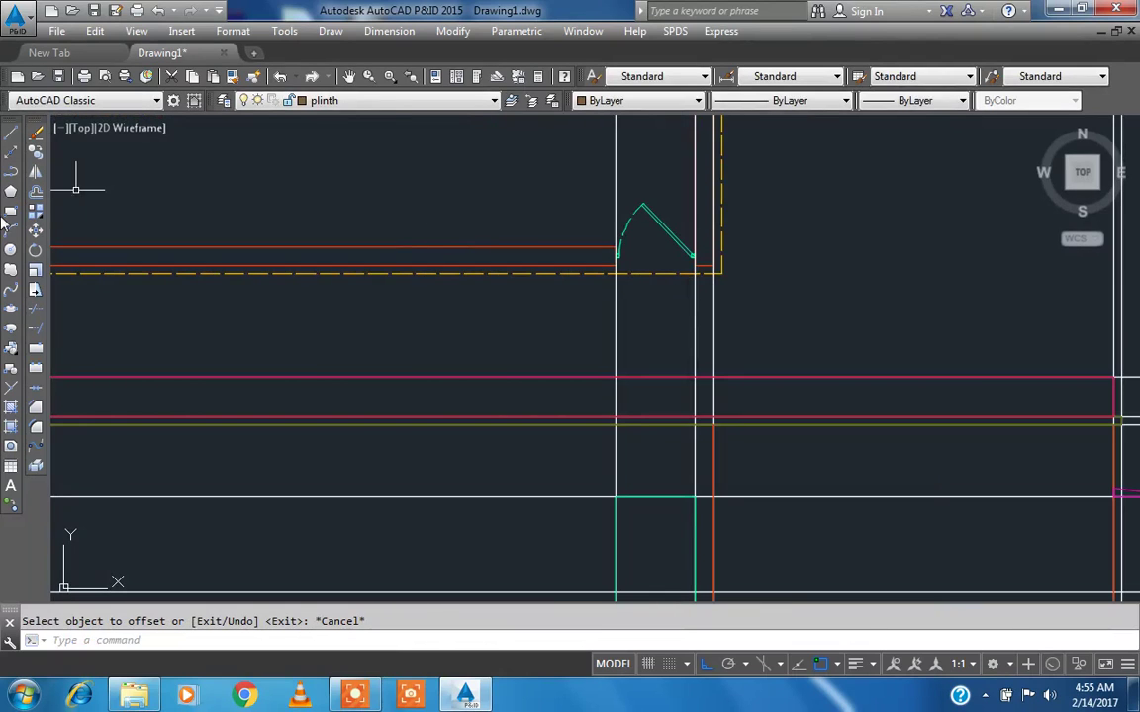
left_click(10, 212)
scroll(613, 297, "up", 3)
left_click(650, 227)
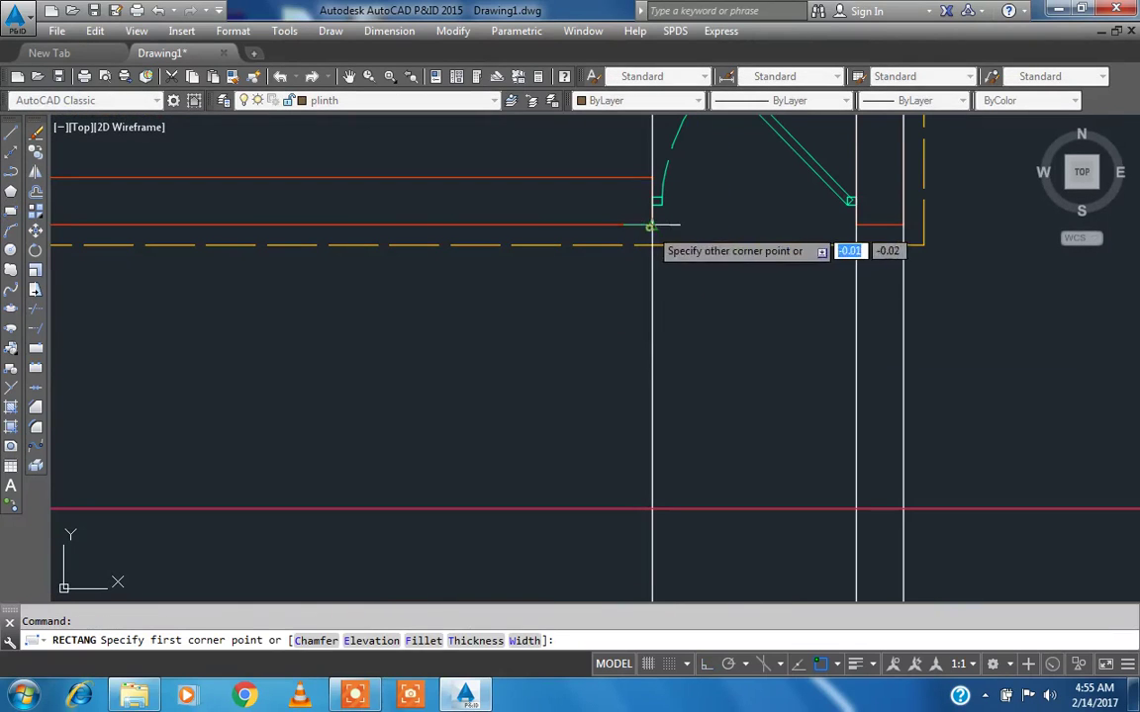
left_click(856, 360)
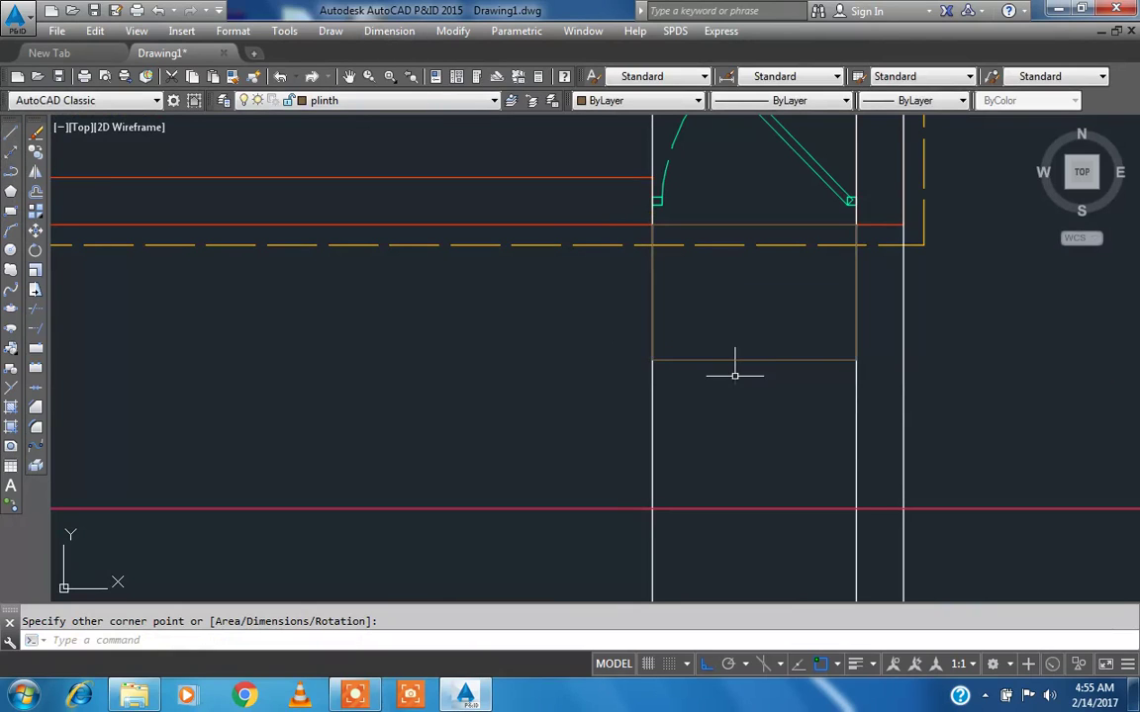
- Explode the new rectangle below the floor plan's entrance door into separate lines
type("x")
key("Return")
left_click(767, 343)
left_click(745, 384)
key("Return")
- Offset the exploded rectangle's top edge 0.6 downward and delete its original bottom edge
type("o")
key("Return")
type(".6")
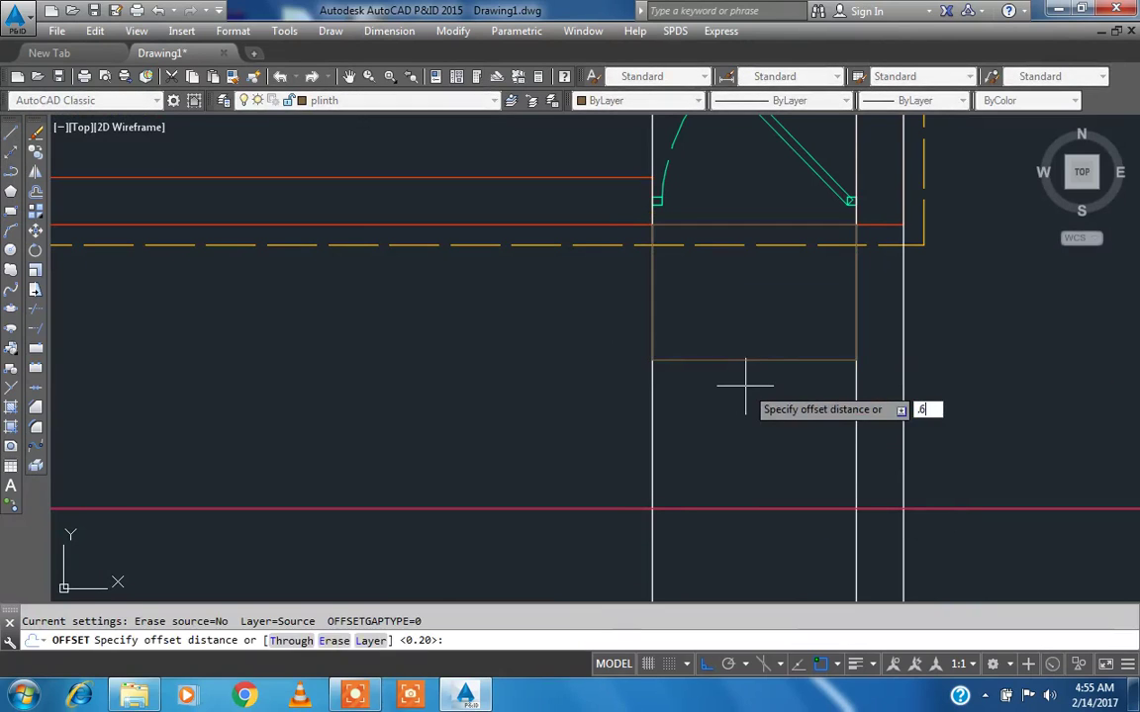
key("Return")
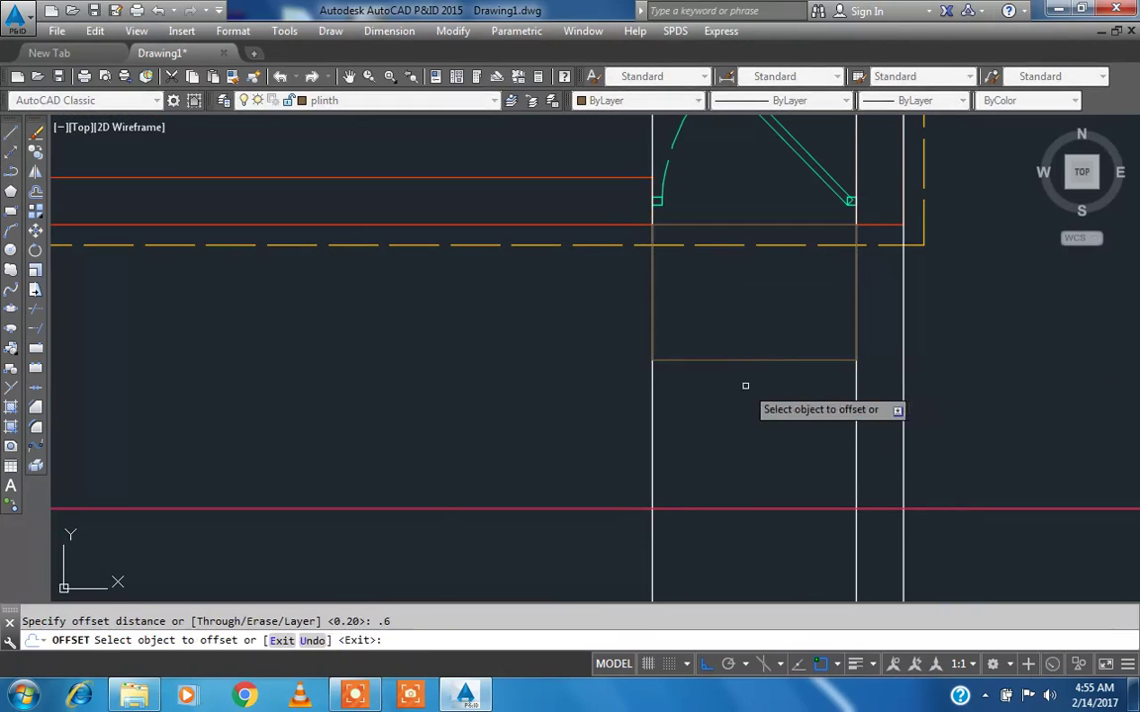
left_click(733, 222)
left_click(733, 328)
key("Escape")
left_click(729, 368)
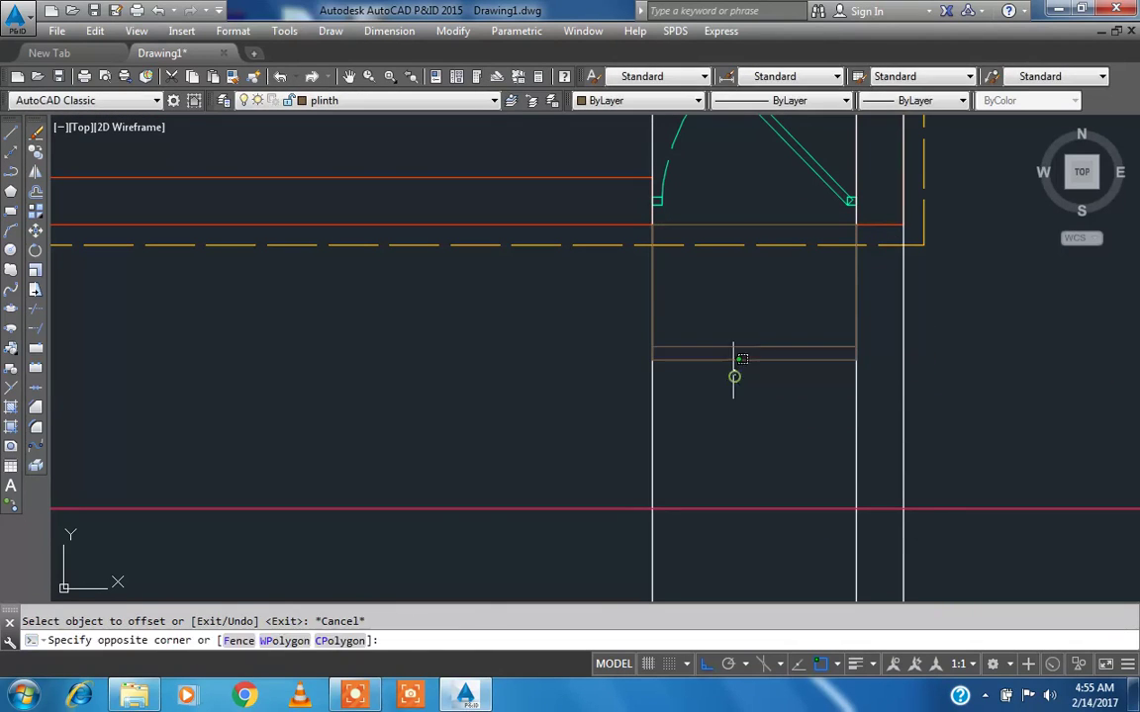
left_click(731, 352)
key("Delete")
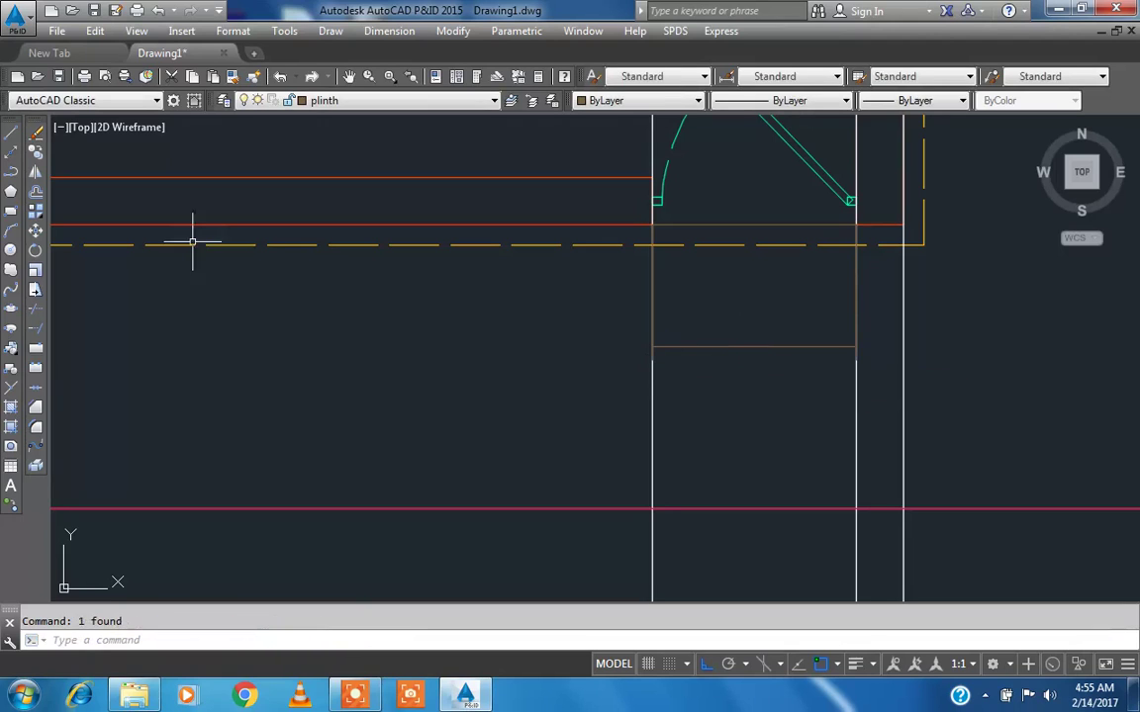
- Offset the plan steps' top edge downward by 0.2 twice to draw the treads outside the entrance door
type("o")
key("Return")
type(".2")
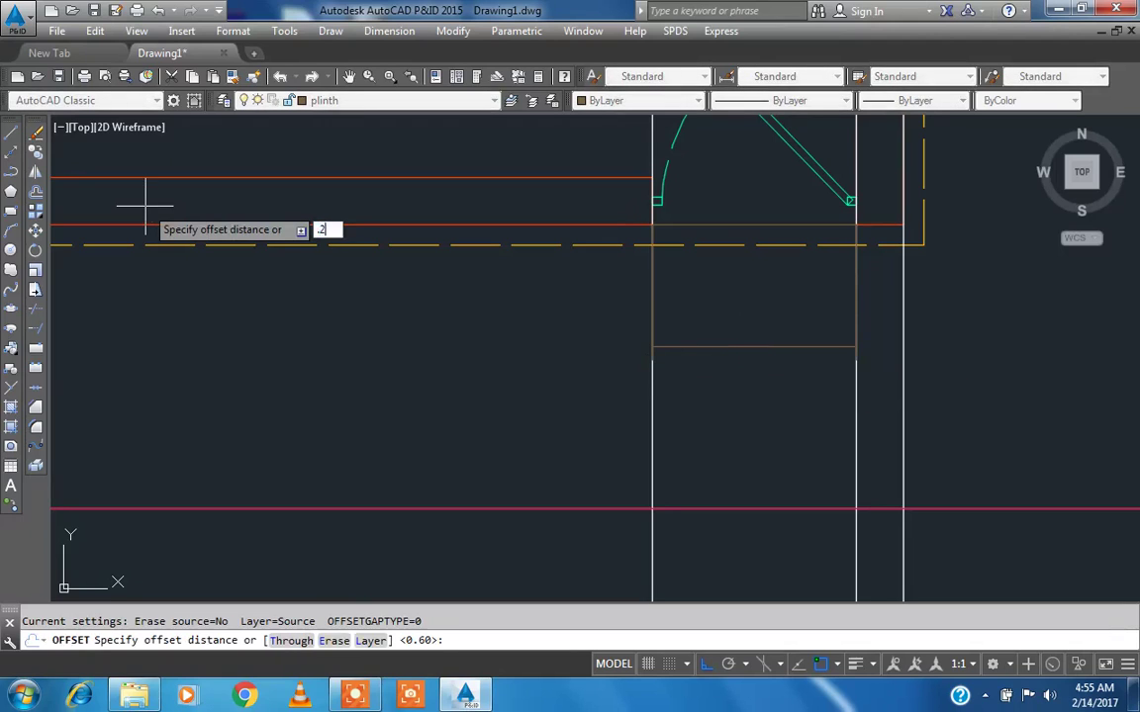
key("Return")
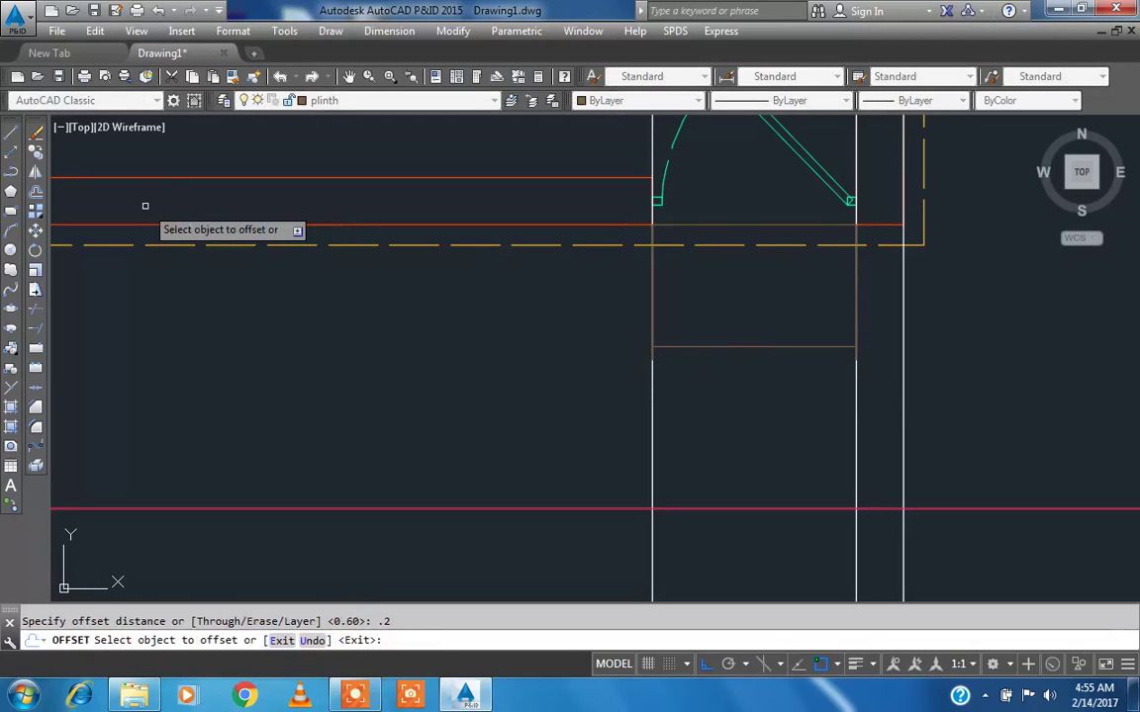
left_click(699, 224)
left_click(681, 298)
left_click(689, 265)
left_click(678, 331)
key("Escape")
scroll(655, 287, "down", 6)
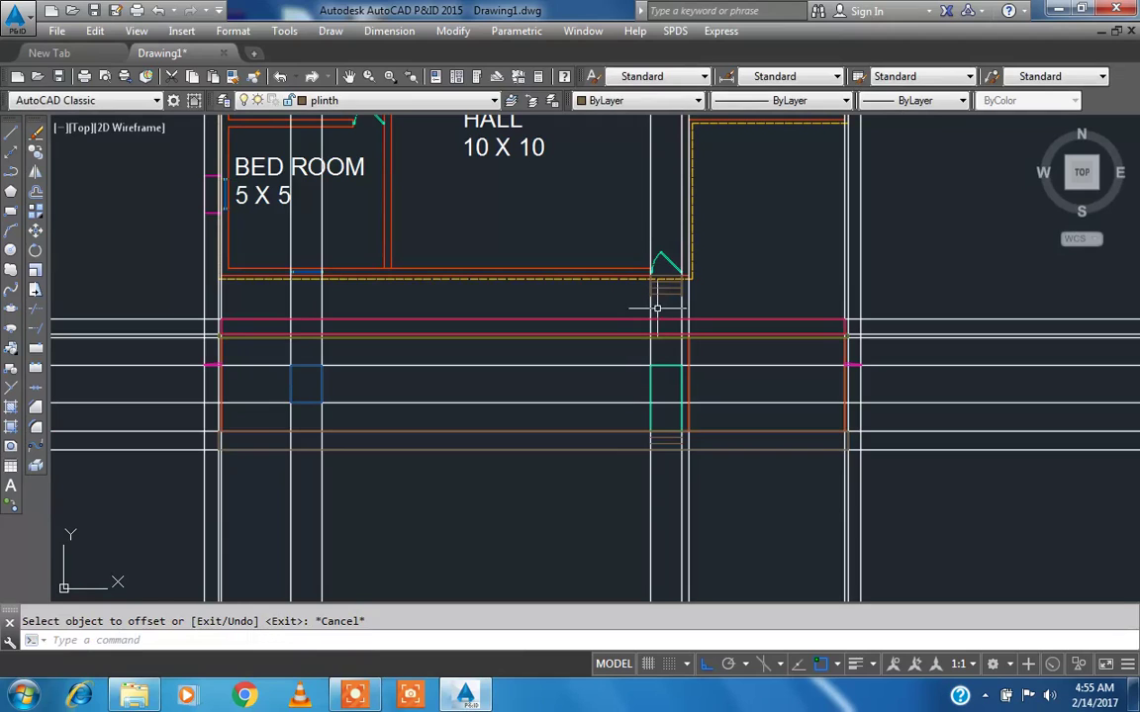
- Create a layer named xl with colour 129
scroll(544, 391, "down", 2)
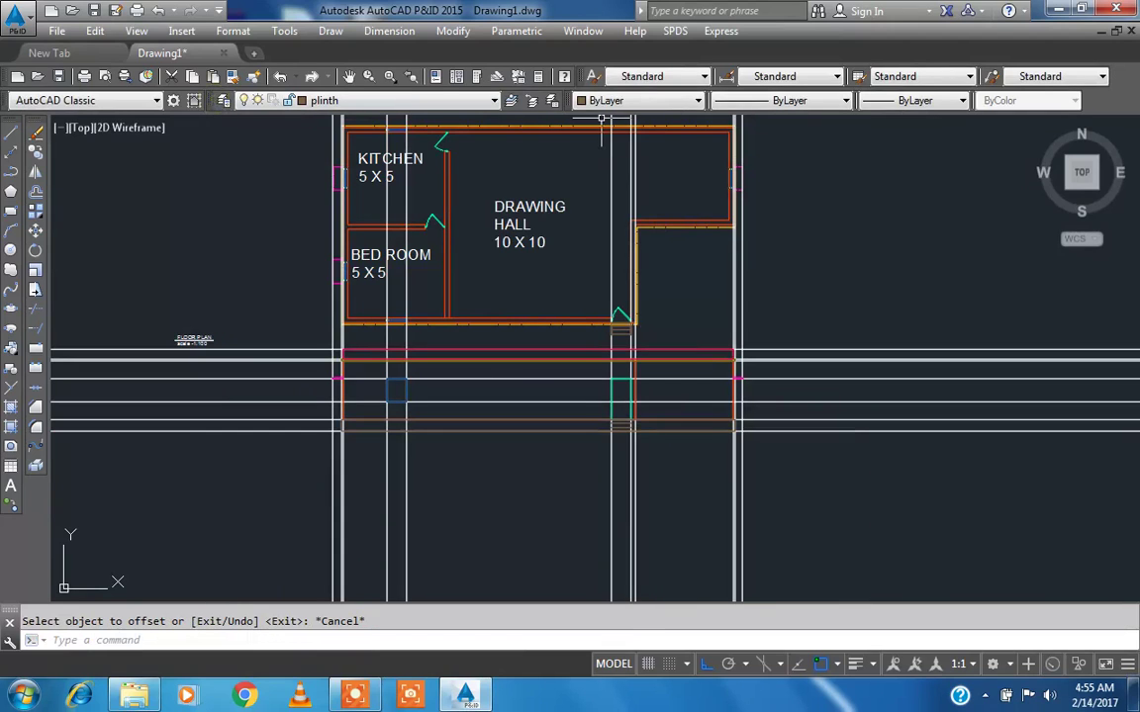
left_click(223, 99)
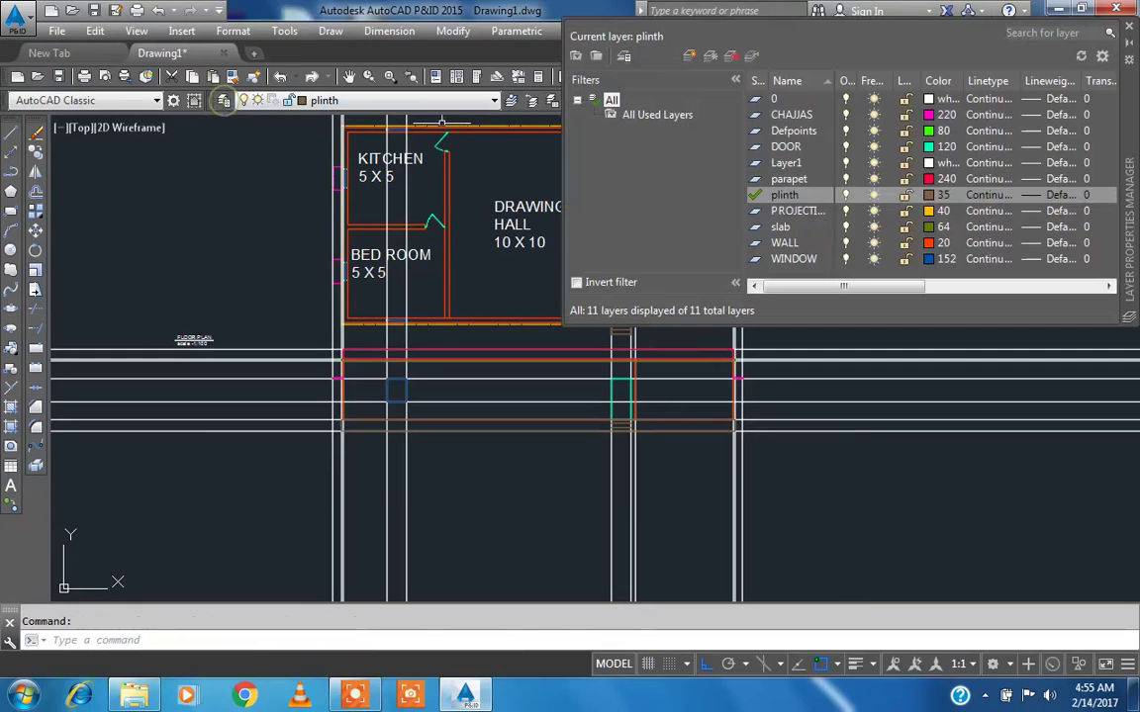
key("alt+n")
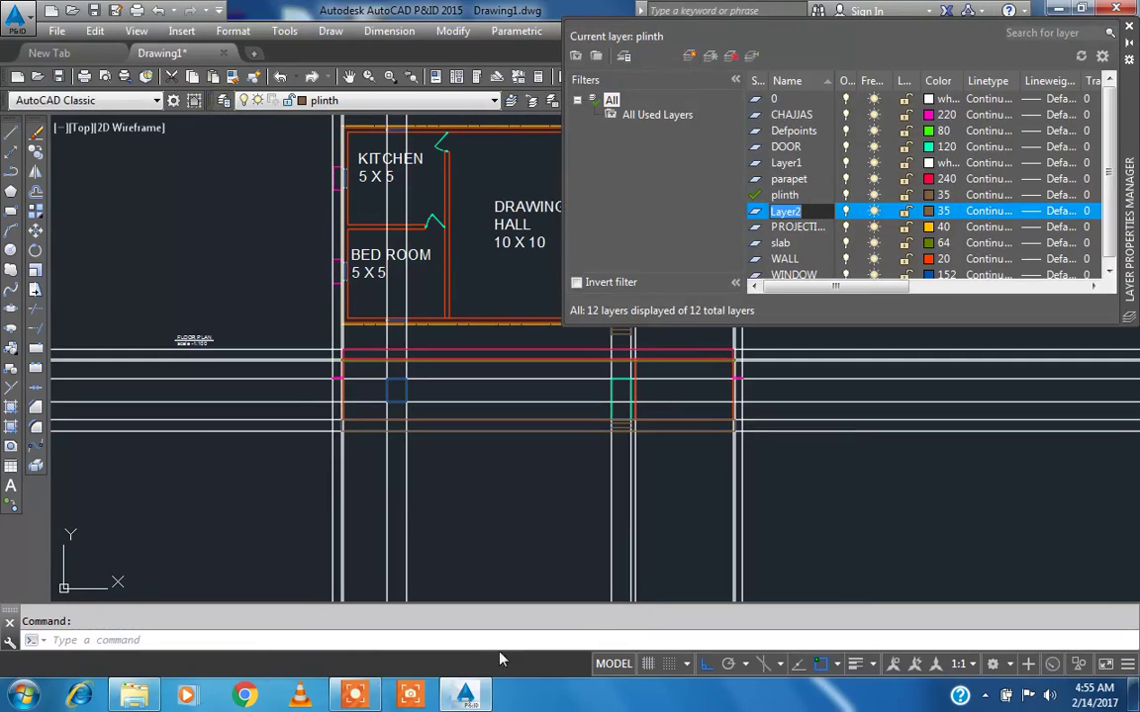
left_click(354, 696)
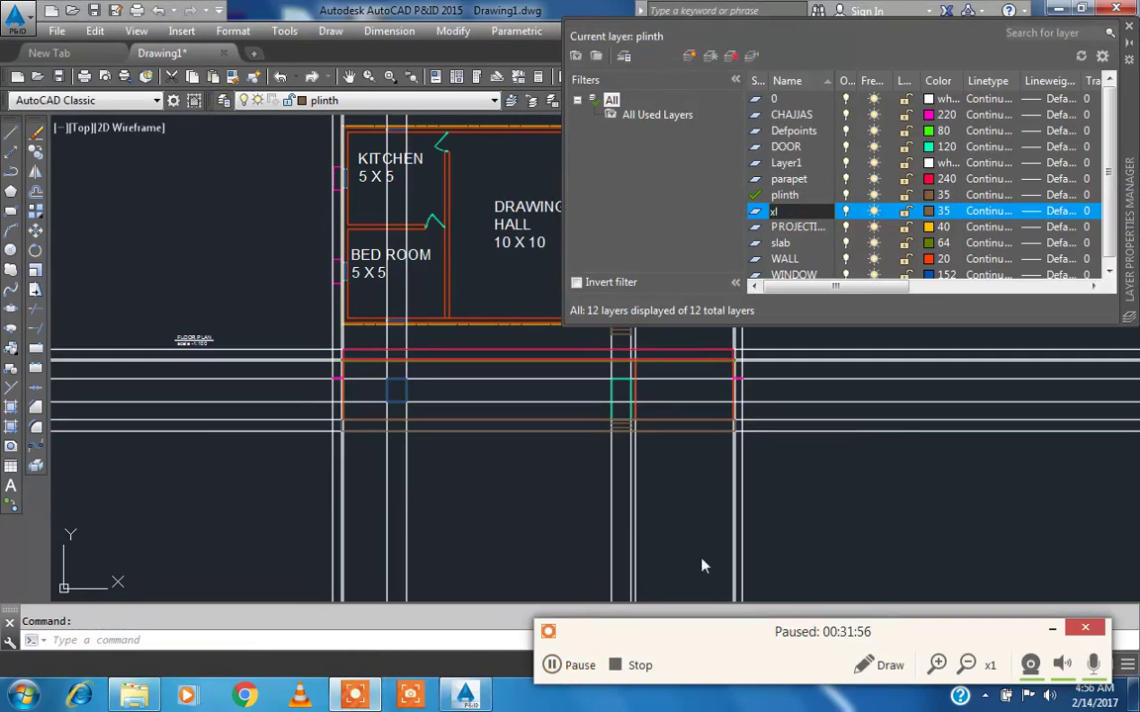
left_click(930, 211)
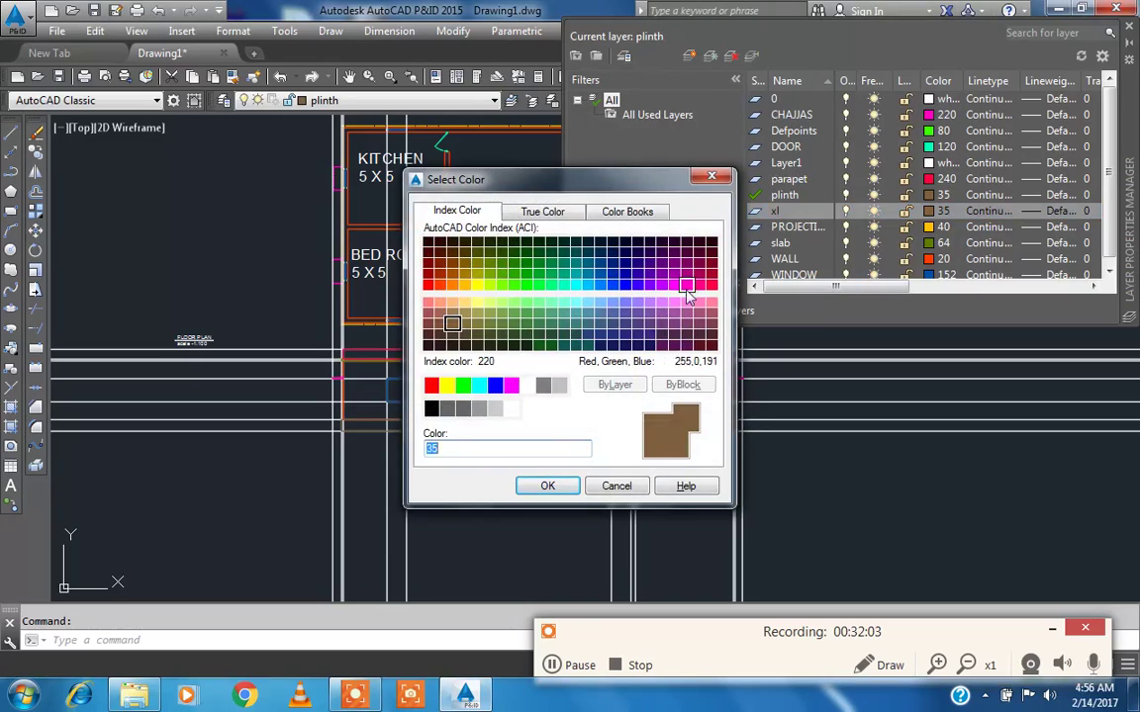
left_click(563, 347)
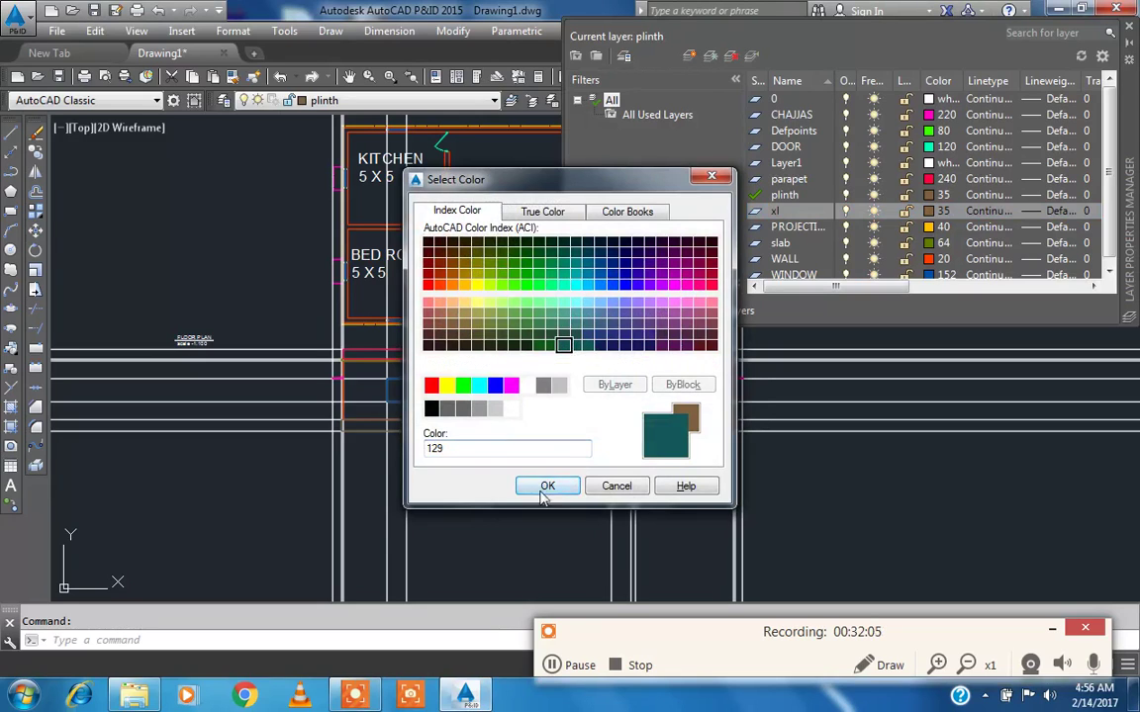
left_click(547, 486)
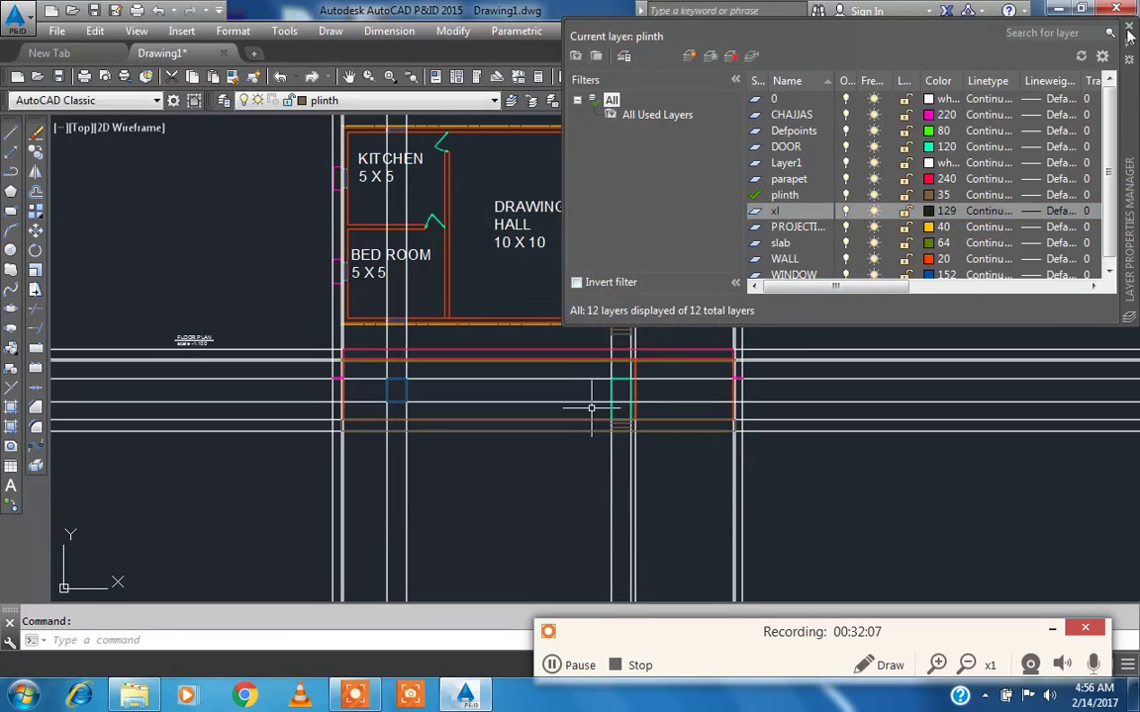
left_click(1129, 30)
- Assign all the horizontal construction lines across the elevation to the xl layer
left_click(939, 508)
left_click(852, 318)
left_click(441, 101)
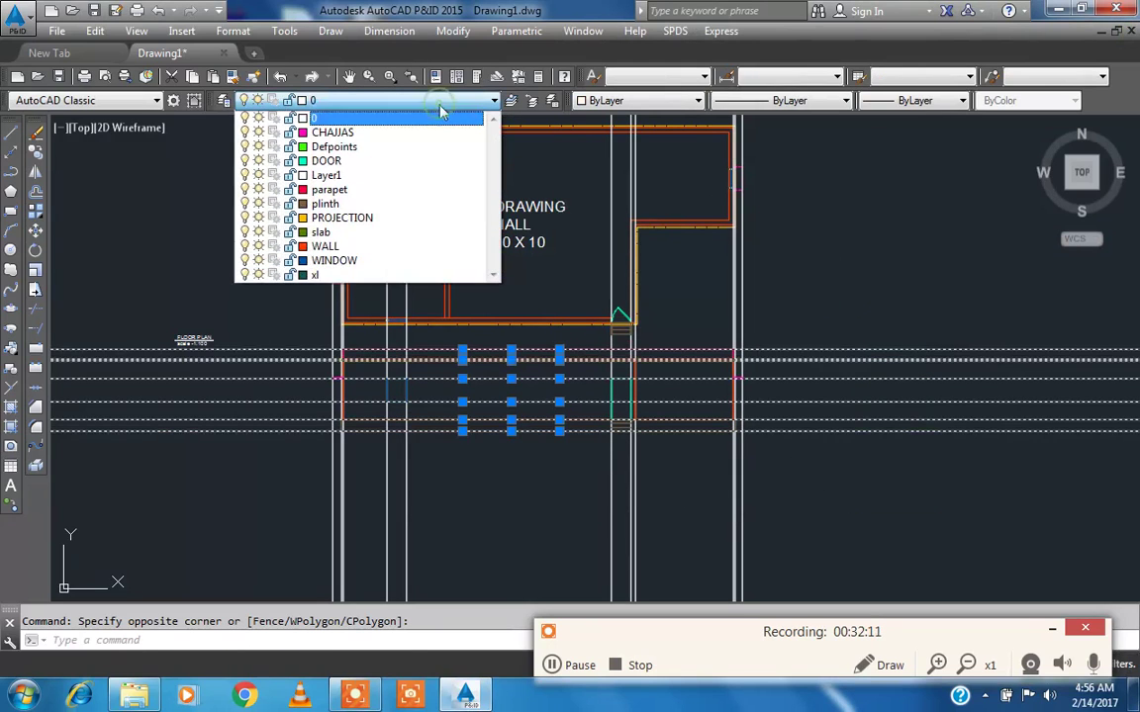
left_click(394, 272)
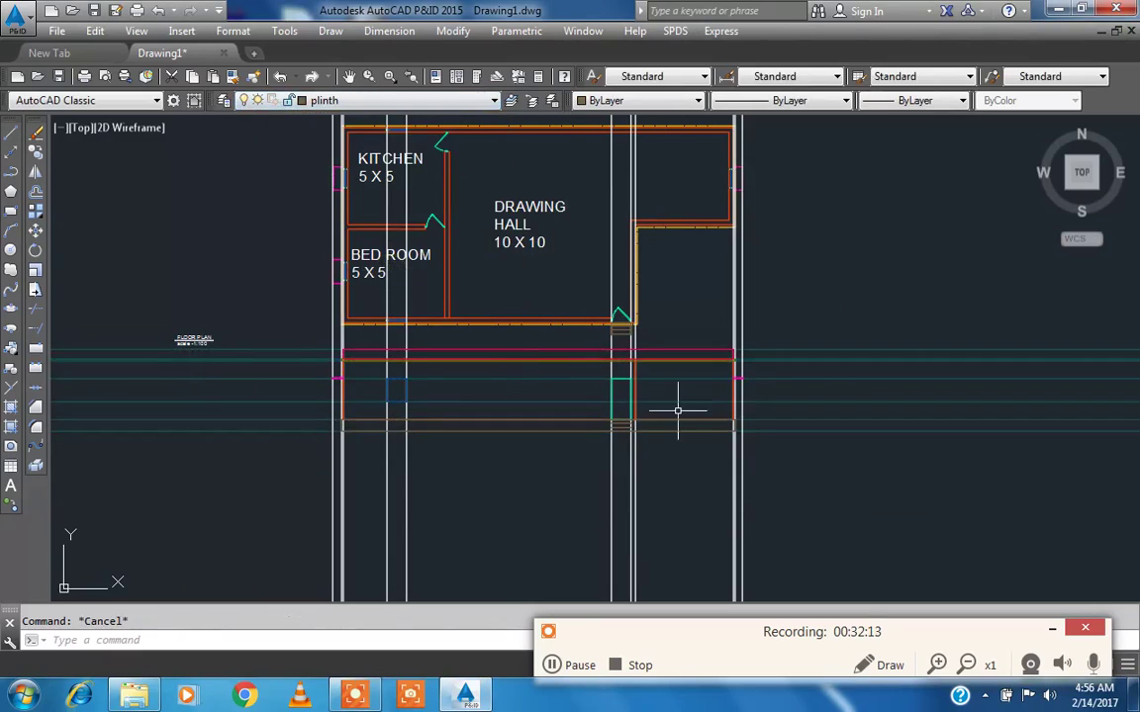
- Match the properties of the vertical construction lines below the elevation to a horizontal construction line on the xl layer
type("ma")
key("Return")
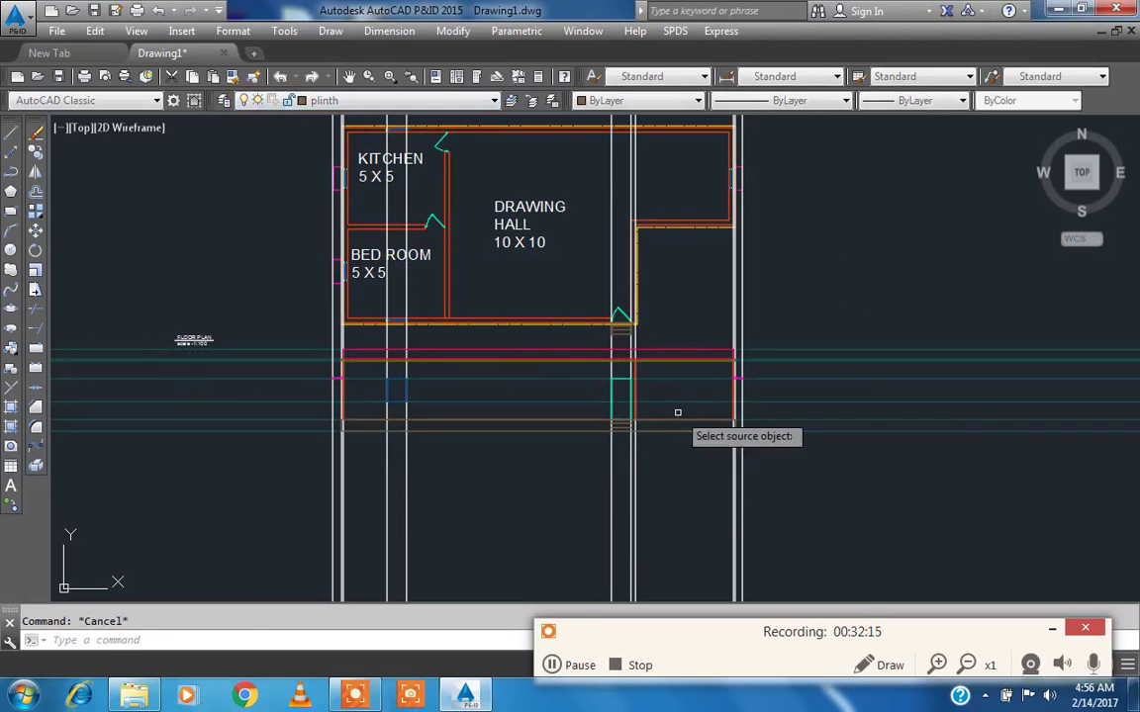
left_click(864, 424)
left_click(864, 420)
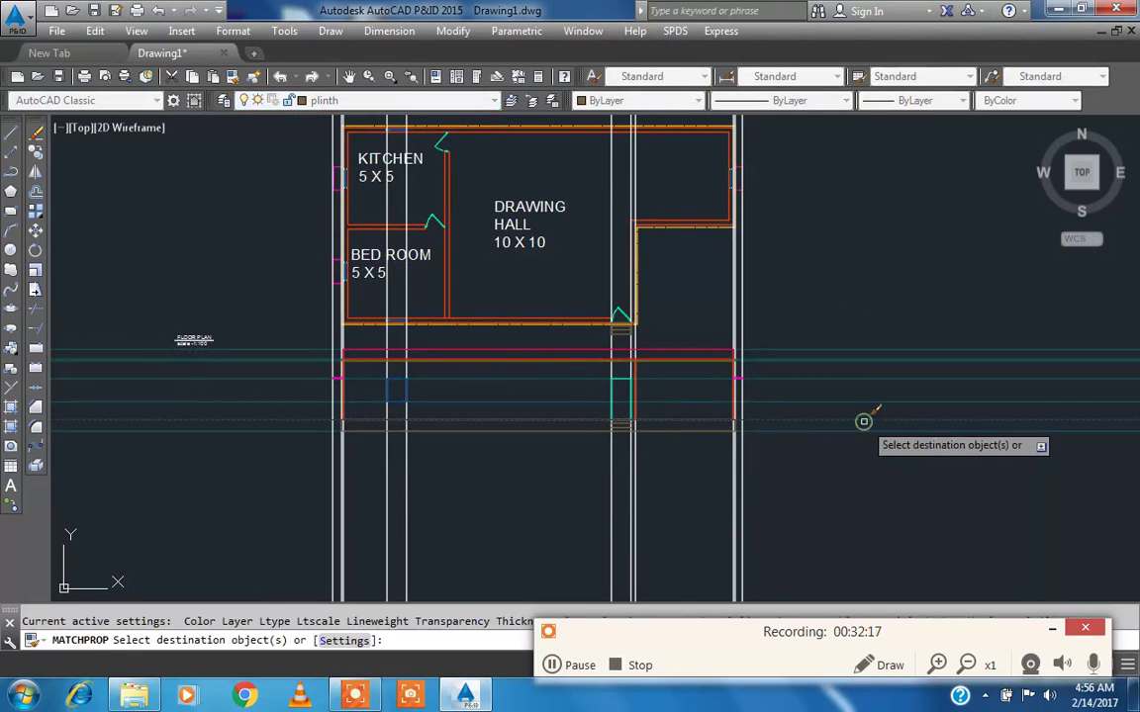
left_click(820, 525)
left_click(260, 491)
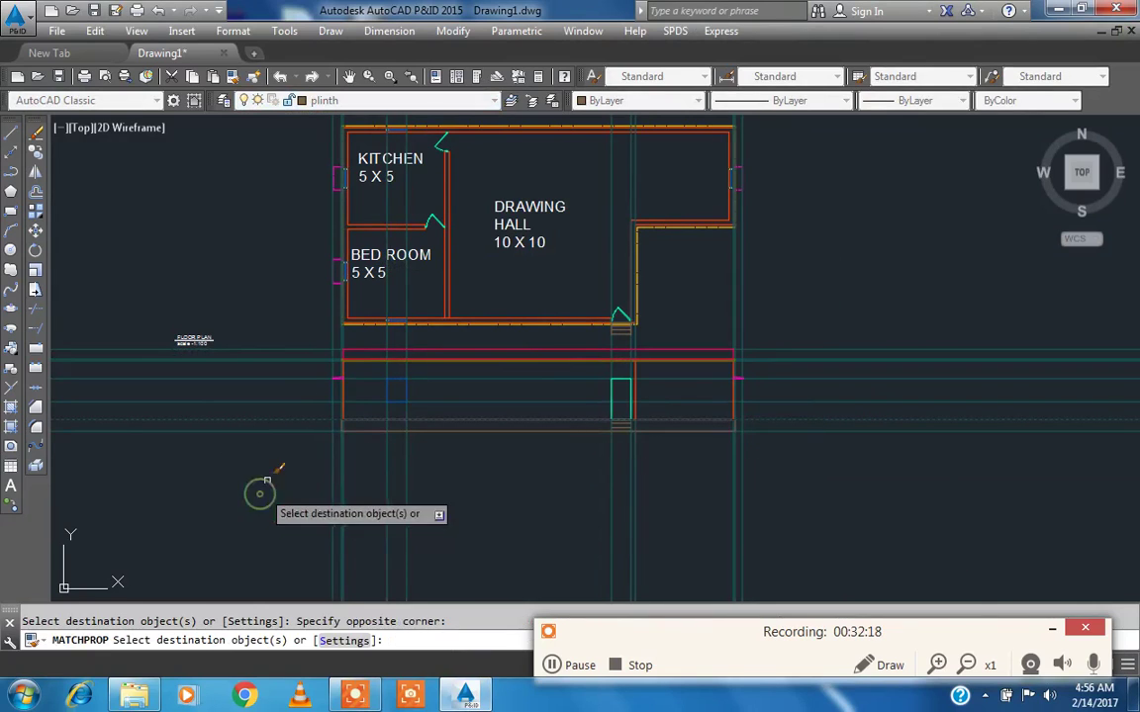
key("Escape")
- Turn off the xl layer to hide the construction lines
left_click(348, 100)
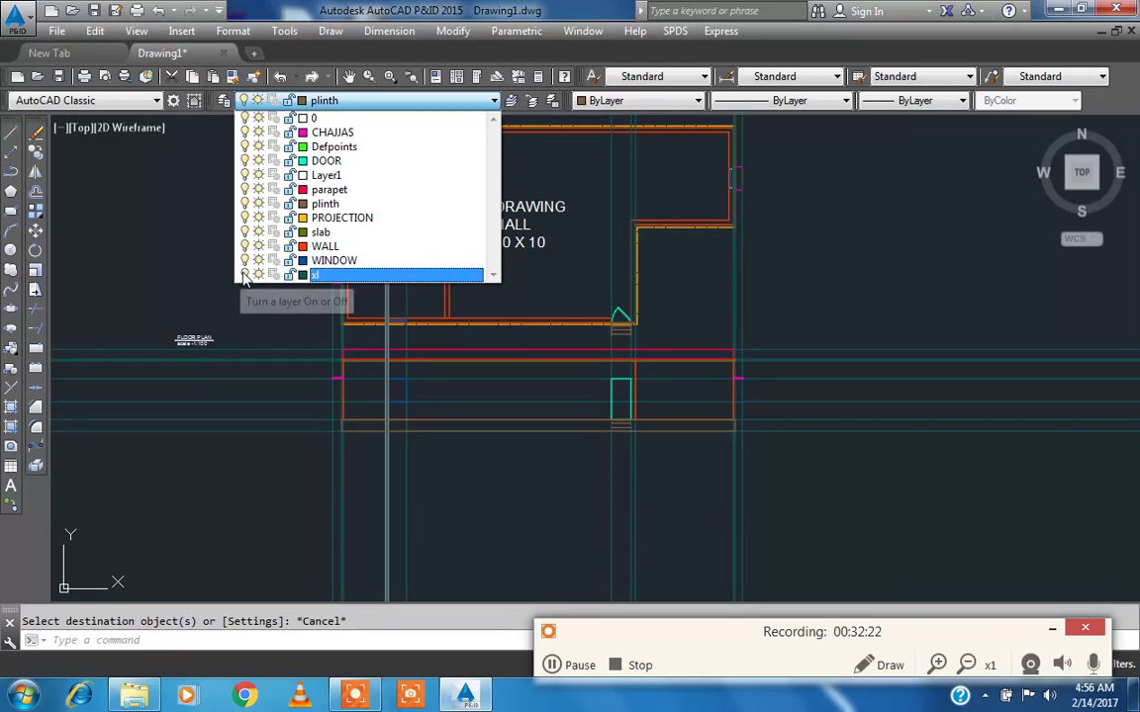
left_click(202, 272)
key("Escape")
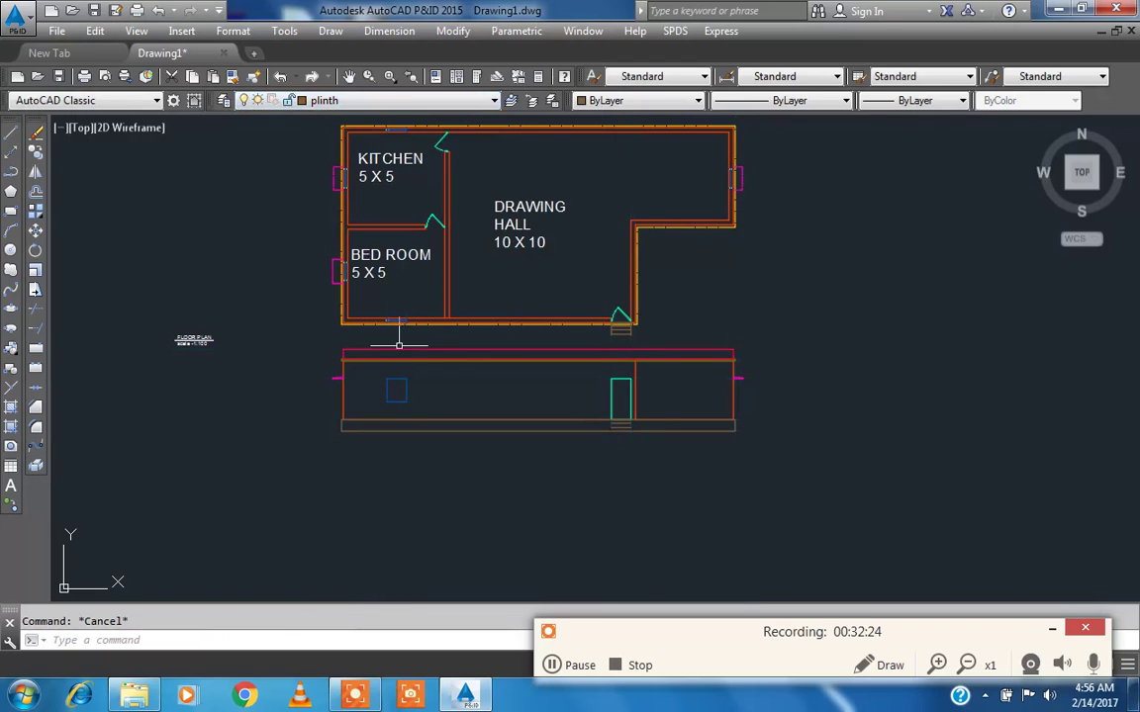
- Draw horizontal ground lines outward from both bottom corners of the elevation's plinth
left_click(10, 132)
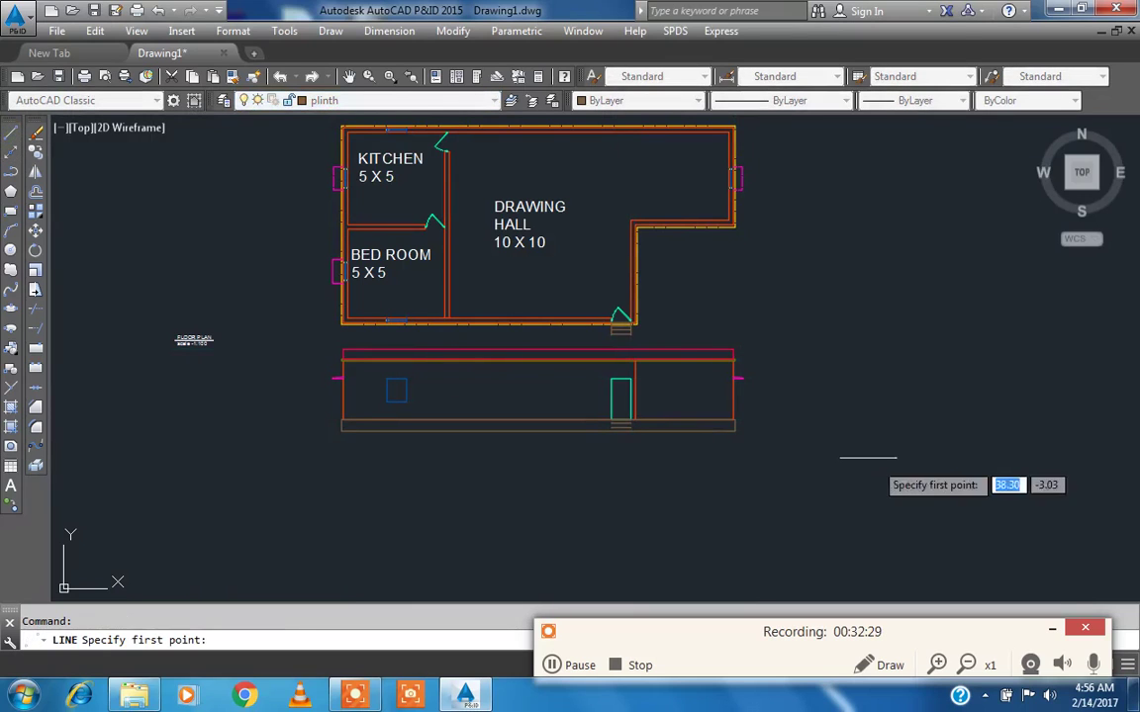
left_click(735, 432)
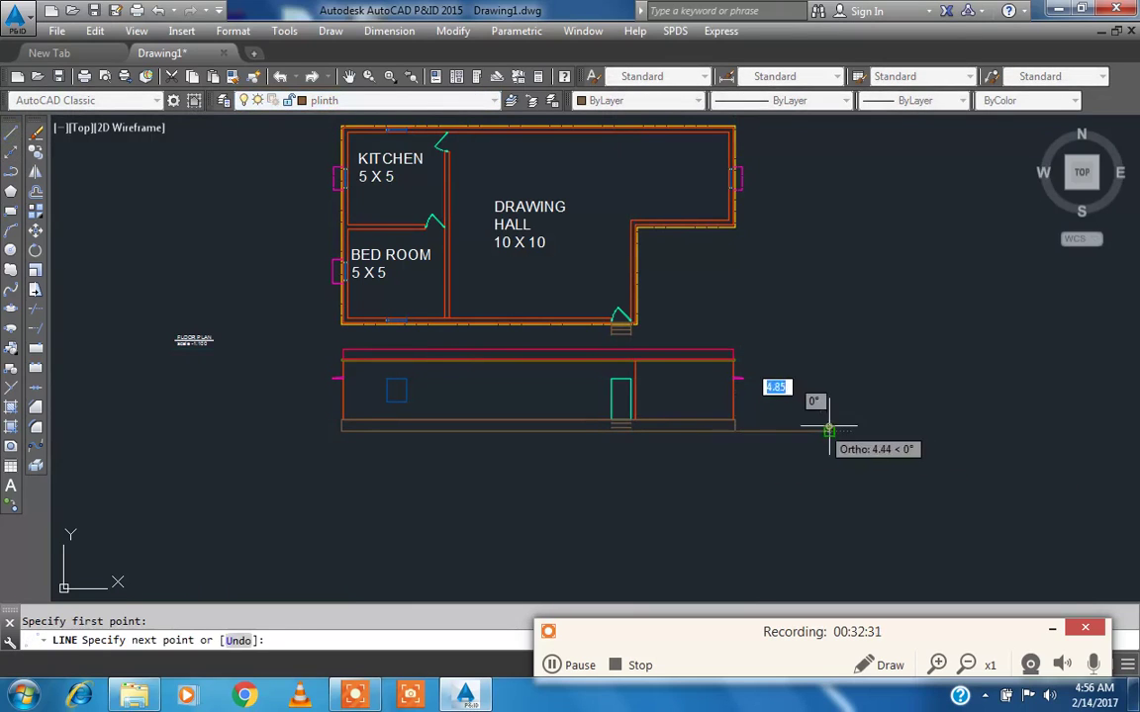
key("Return")
left_click(341, 432)
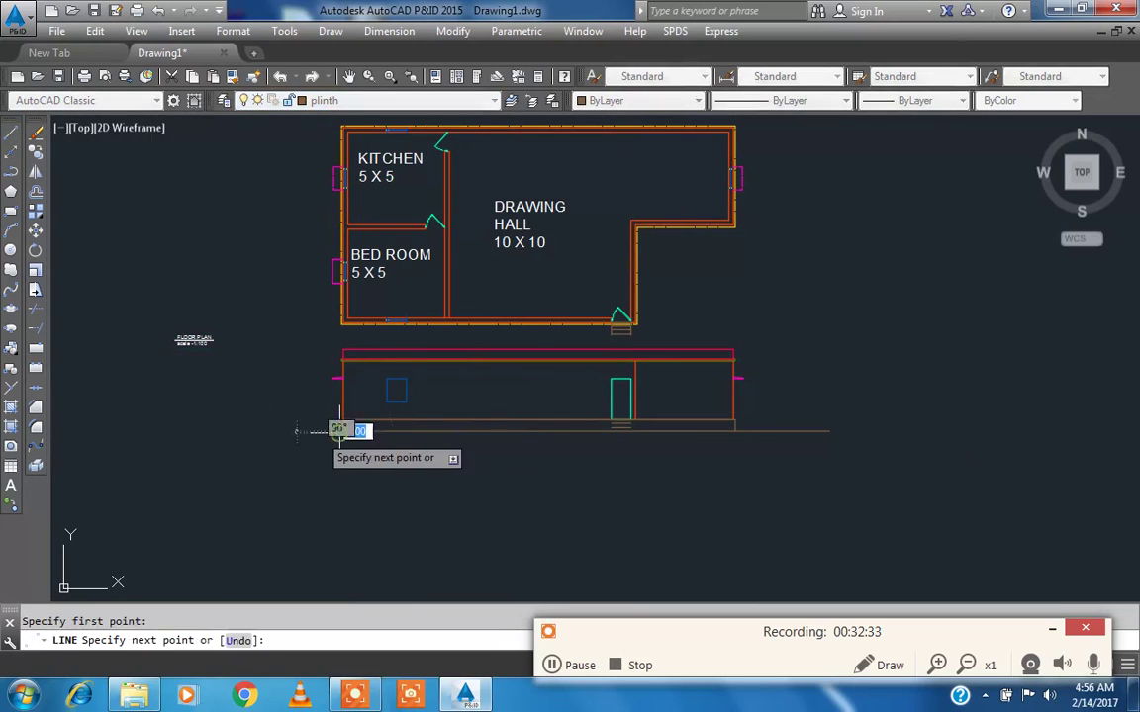
left_click(267, 431)
key("Return")
- Draw vertical side lines for the elevation's entrance steps from both door base corners down to the ground line
scroll(603, 459, "up", 5)
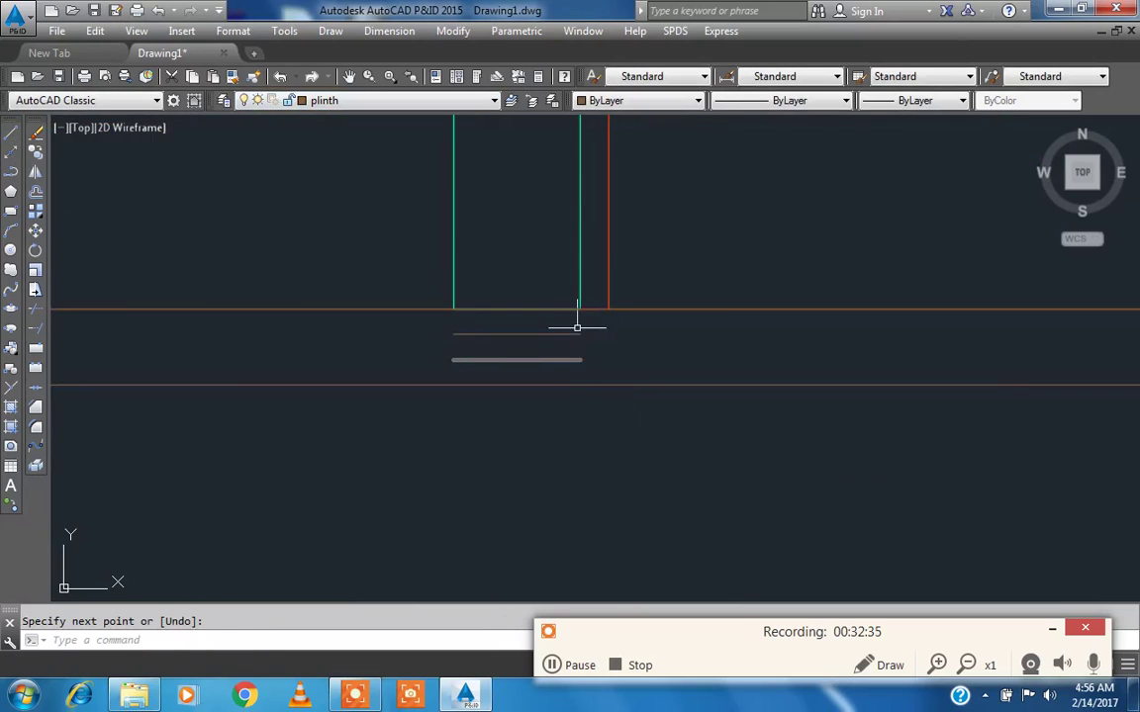
key("Return")
left_click(579, 310)
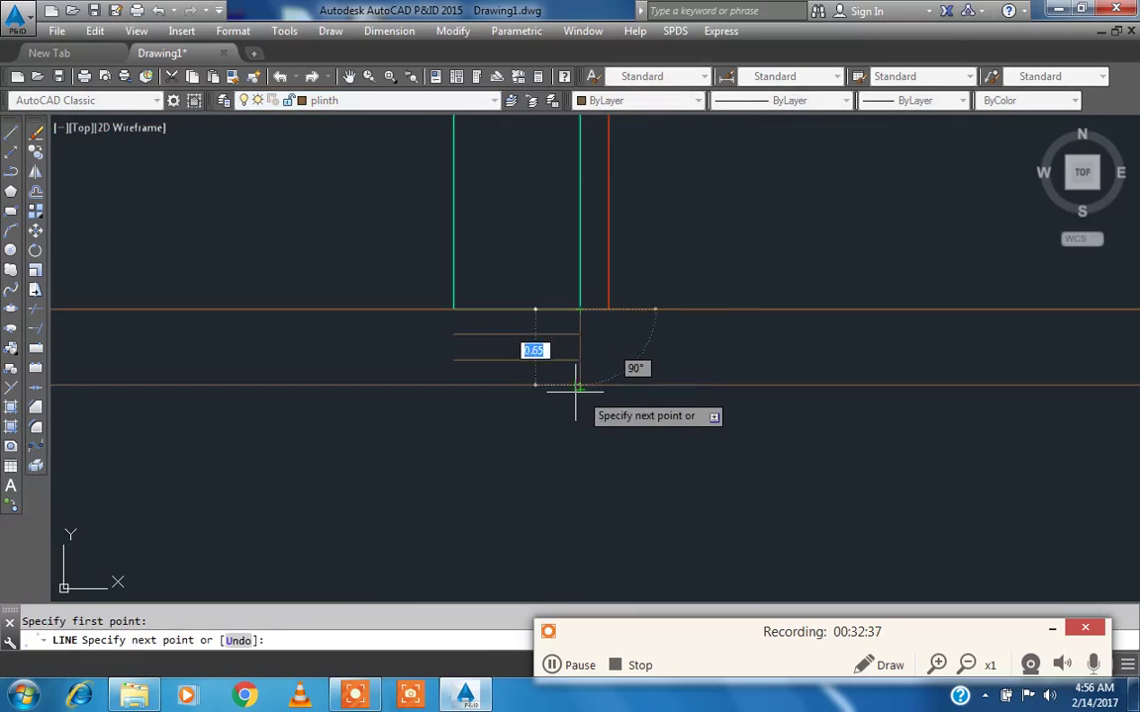
left_click(578, 385)
key("Return")
key("Return")
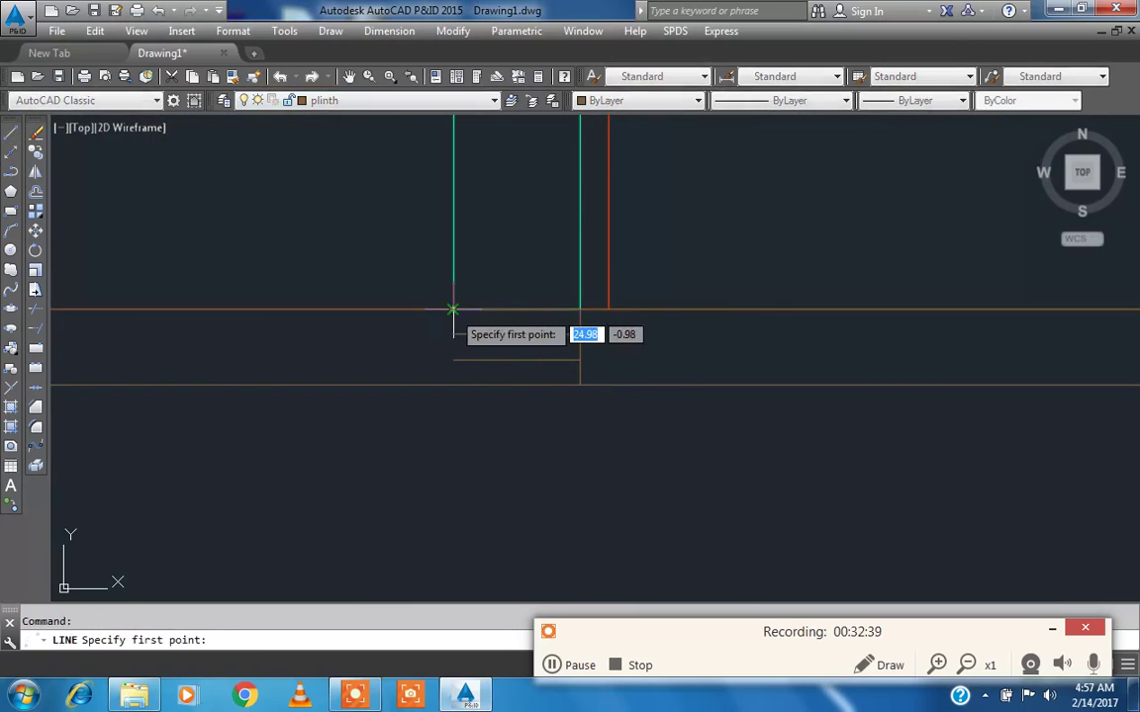
left_click(452, 311)
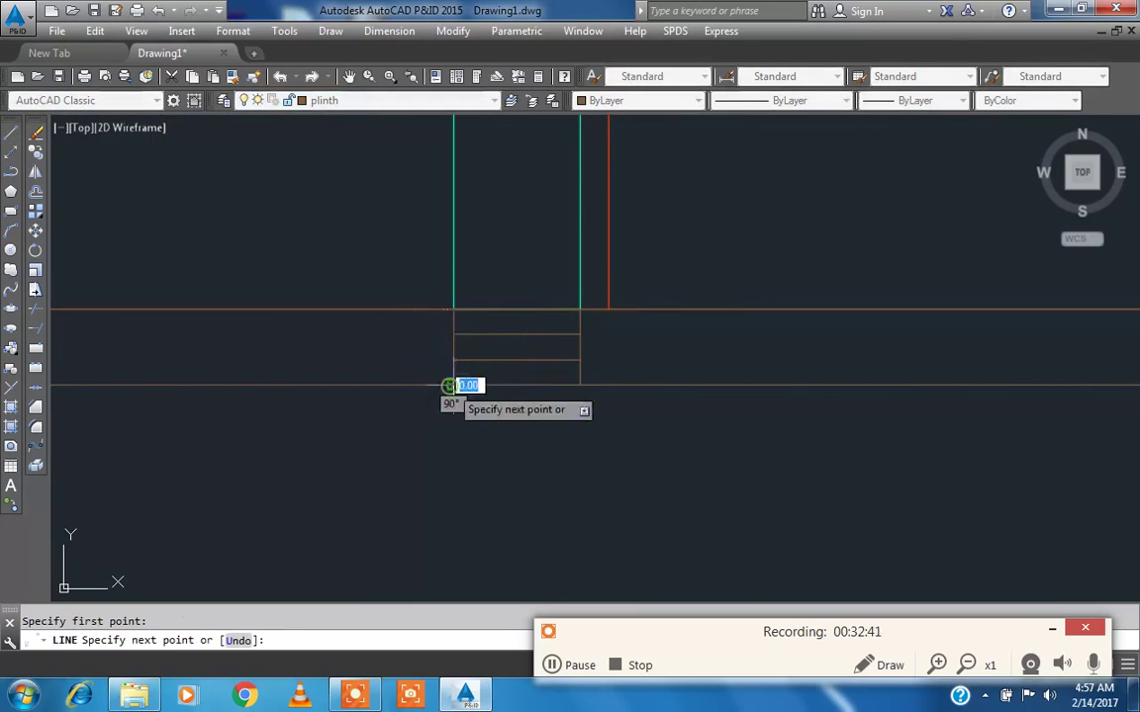
key("Escape")
- Draw a small rectangular panel inside the parapet band at the elevation's left end
scroll(451, 391, "down", 5)
middle_click(448, 394)
middle_click(449, 394)
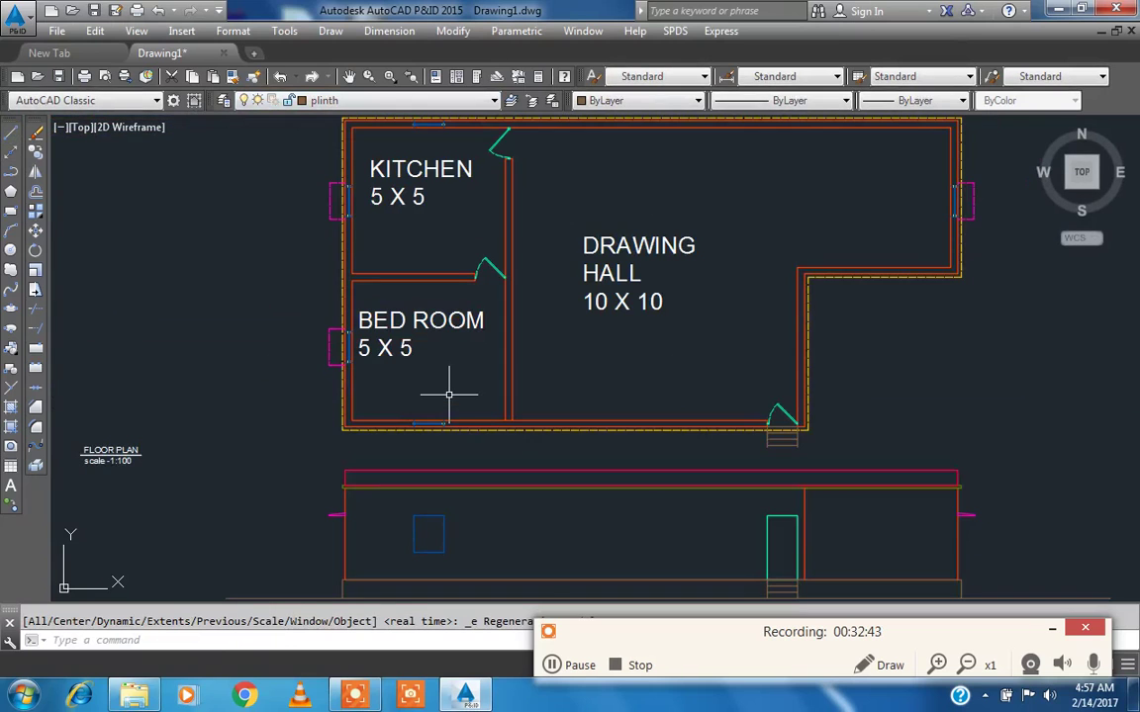
middle_click_drag(644, 489, 517, 311)
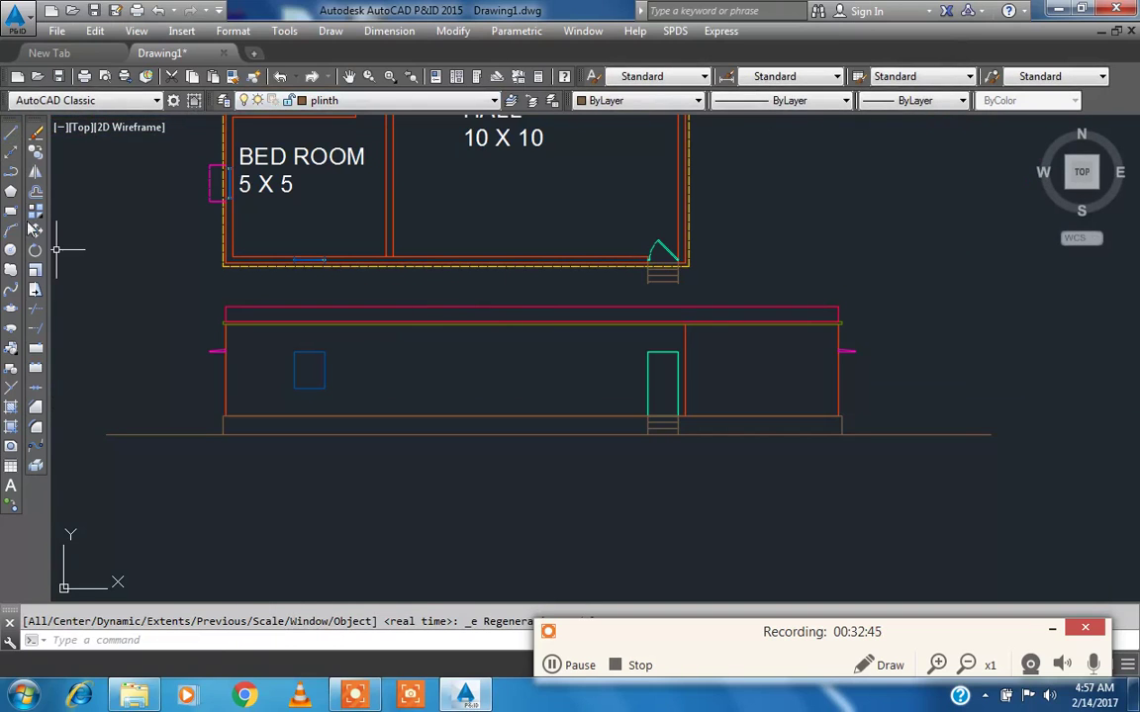
left_click(10, 211)
scroll(196, 305, "up", 3)
scroll(257, 306, "up", 4)
left_click(277, 305)
left_click(485, 363)
key("Escape")
- Copy the parapet's rectangular panel repeatedly at roughly even spacing along the band to its right end
key("Return")
left_click(511, 339)
left_click(437, 328)
key("Return")
left_click(253, 285)
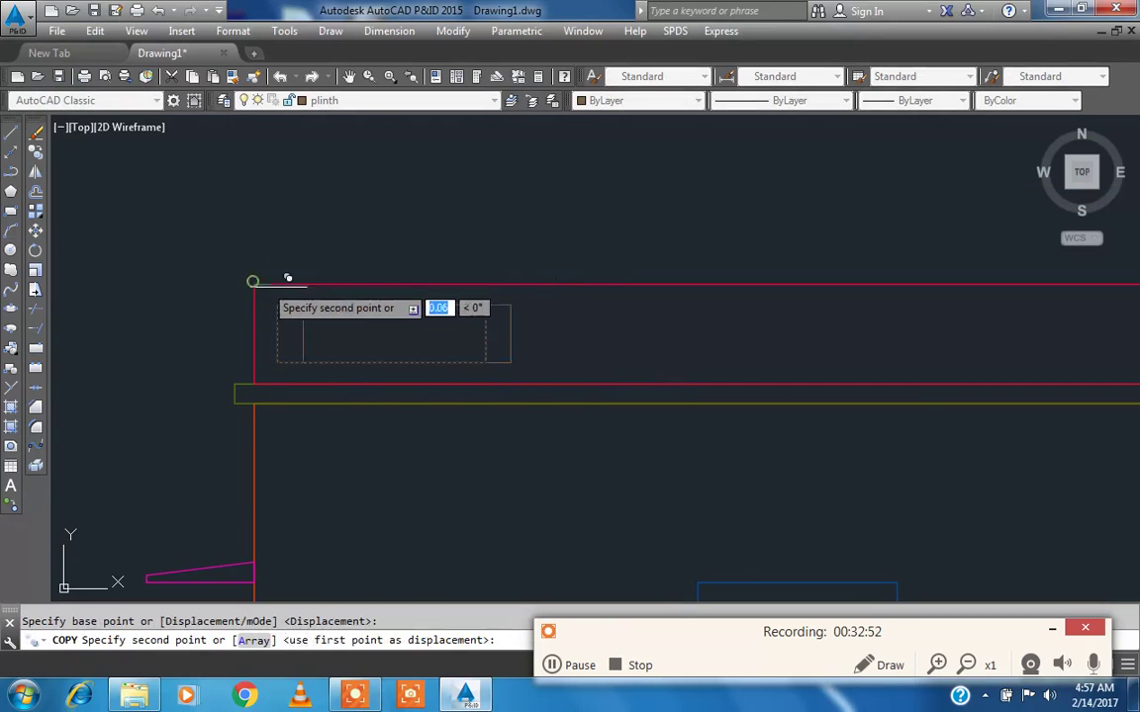
scroll(432, 270, "down", 4)
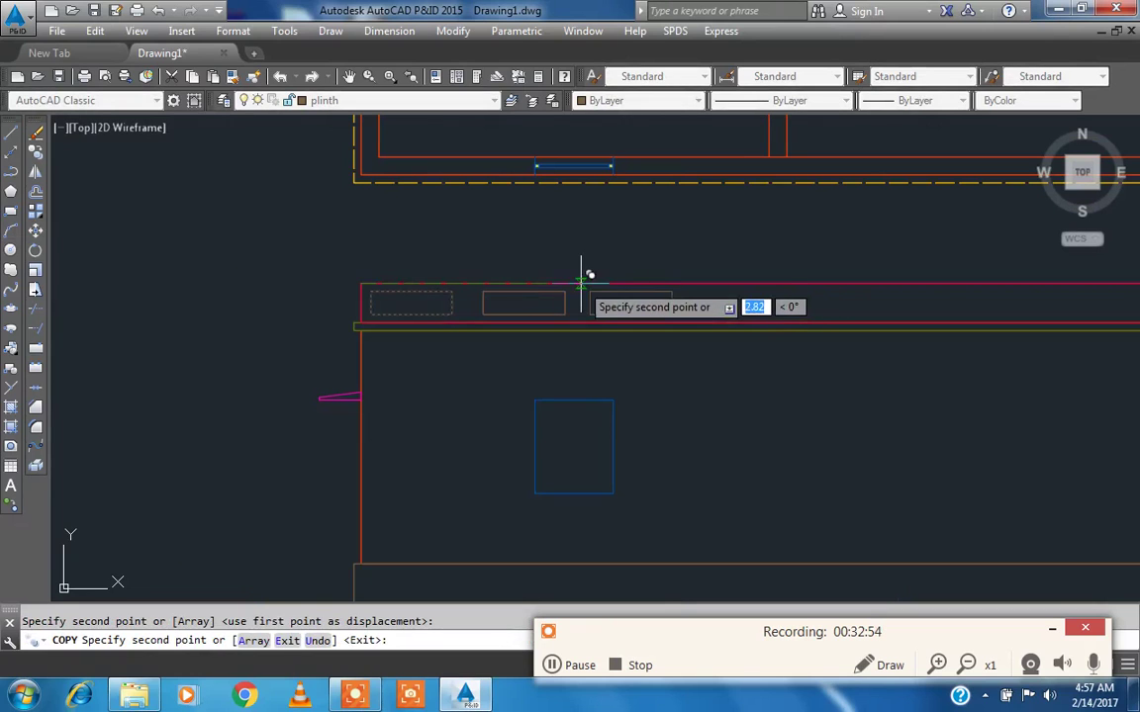
left_click(580, 282)
scroll(565, 280, "down", 3)
scroll(582, 278, "up", 3)
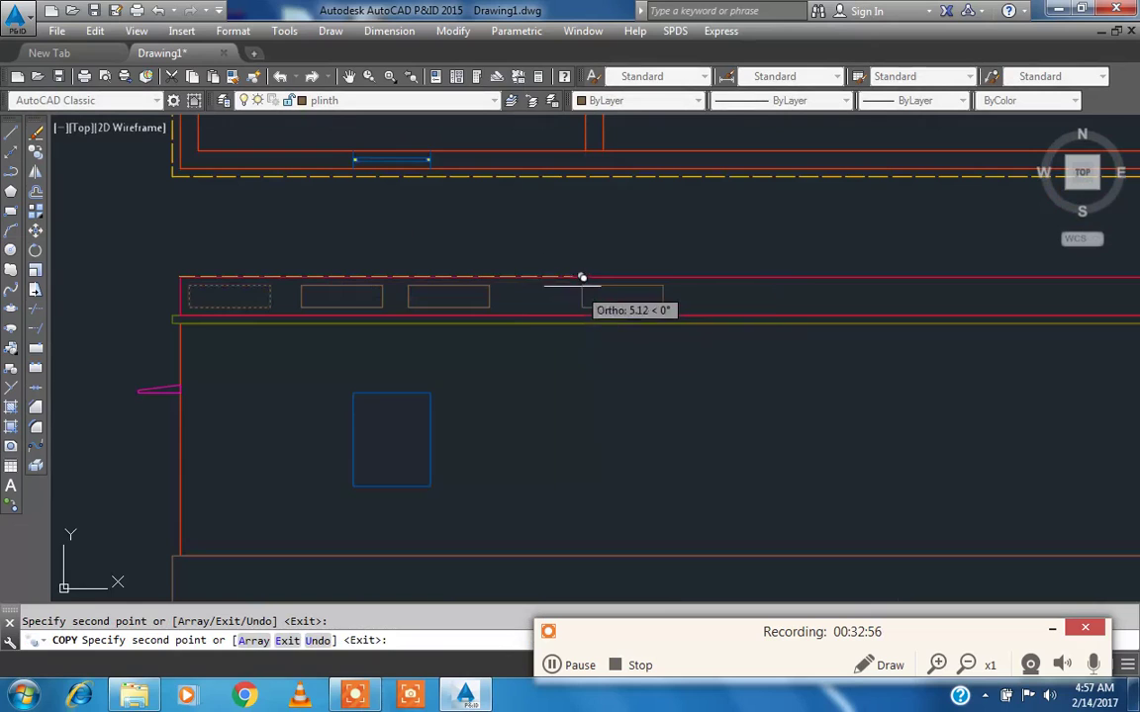
left_click(503, 277)
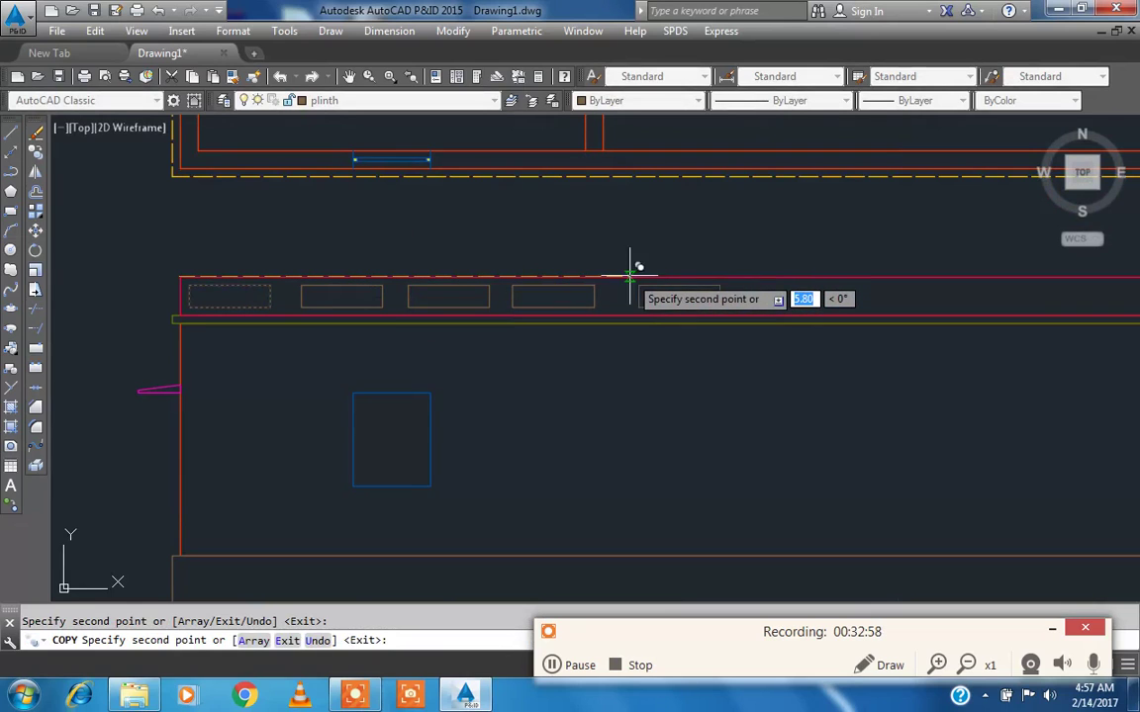
left_click(685, 274)
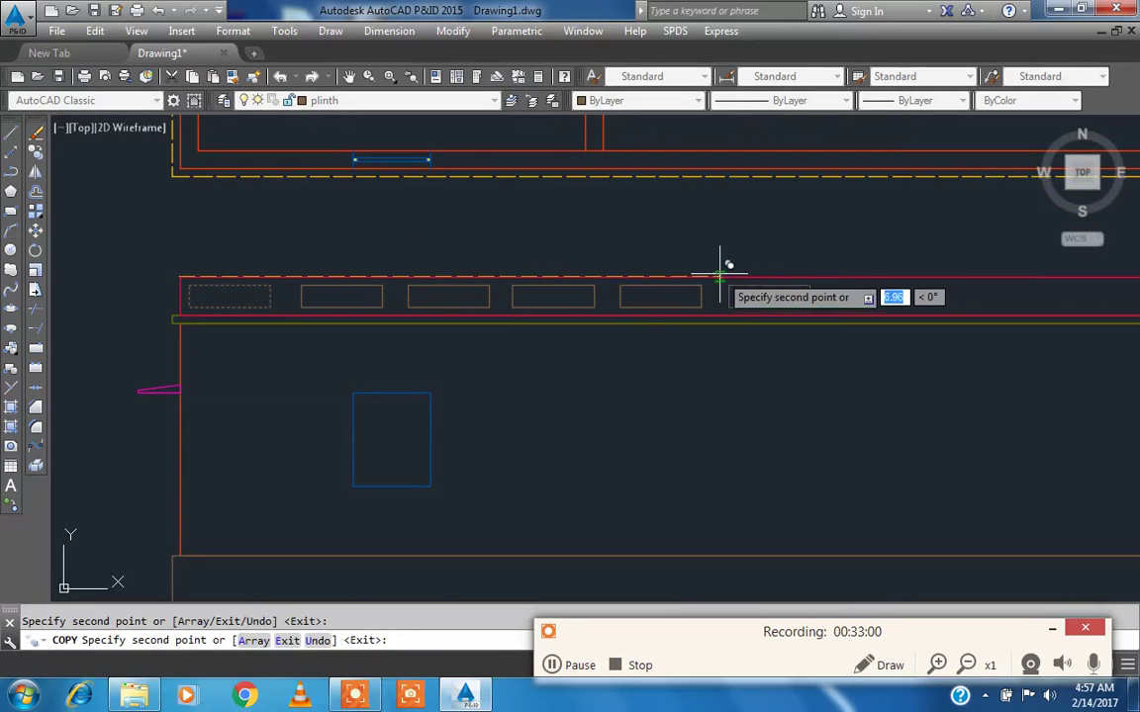
scroll(593, 277, "down", 4)
left_click(559, 289)
scroll(572, 291, "up", 2)
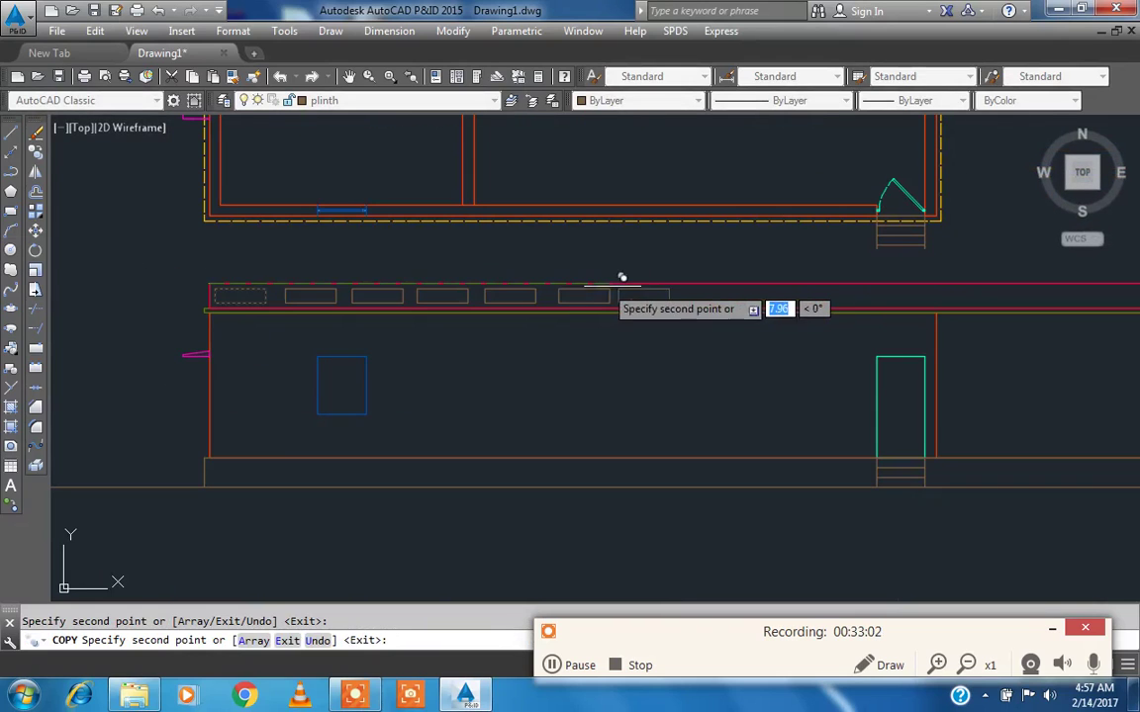
left_click(628, 284)
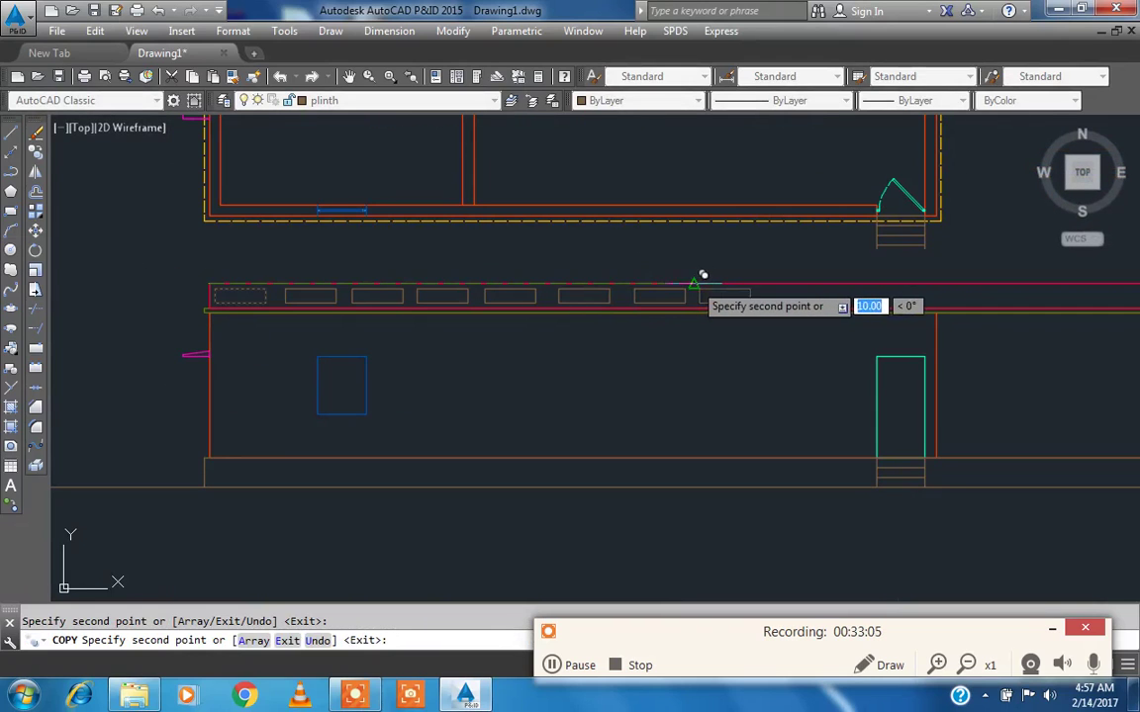
left_click(698, 284)
left_click(769, 278)
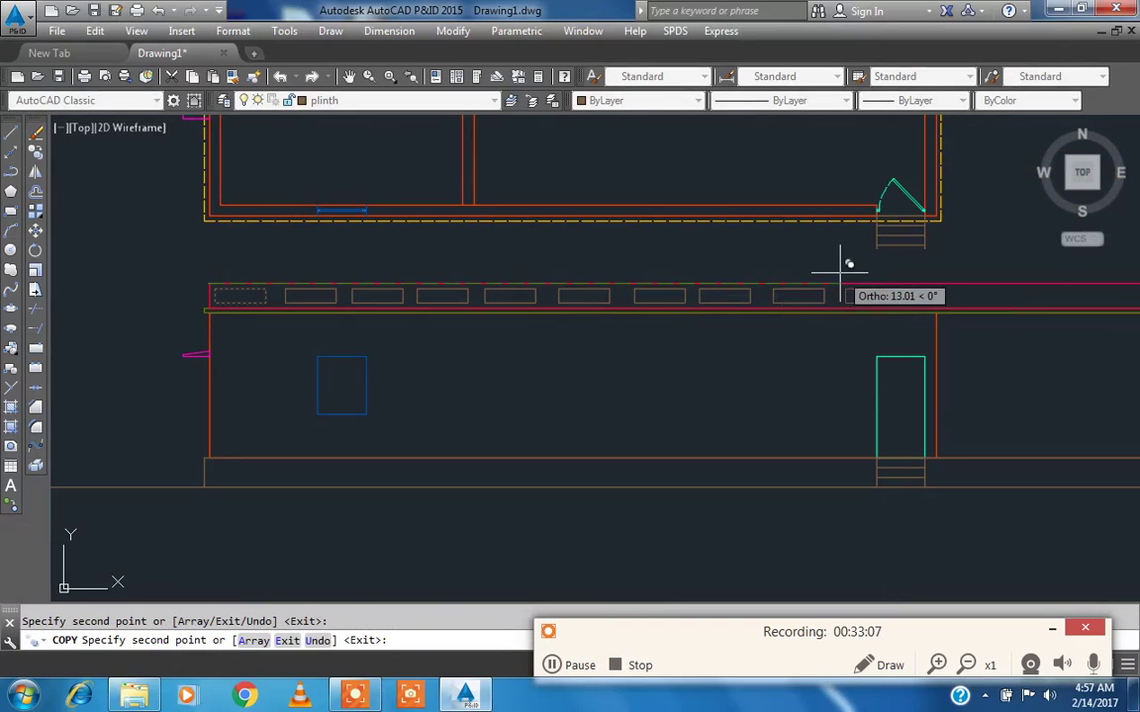
scroll(491, 287, "down", 2)
scroll(718, 281, "up", 3)
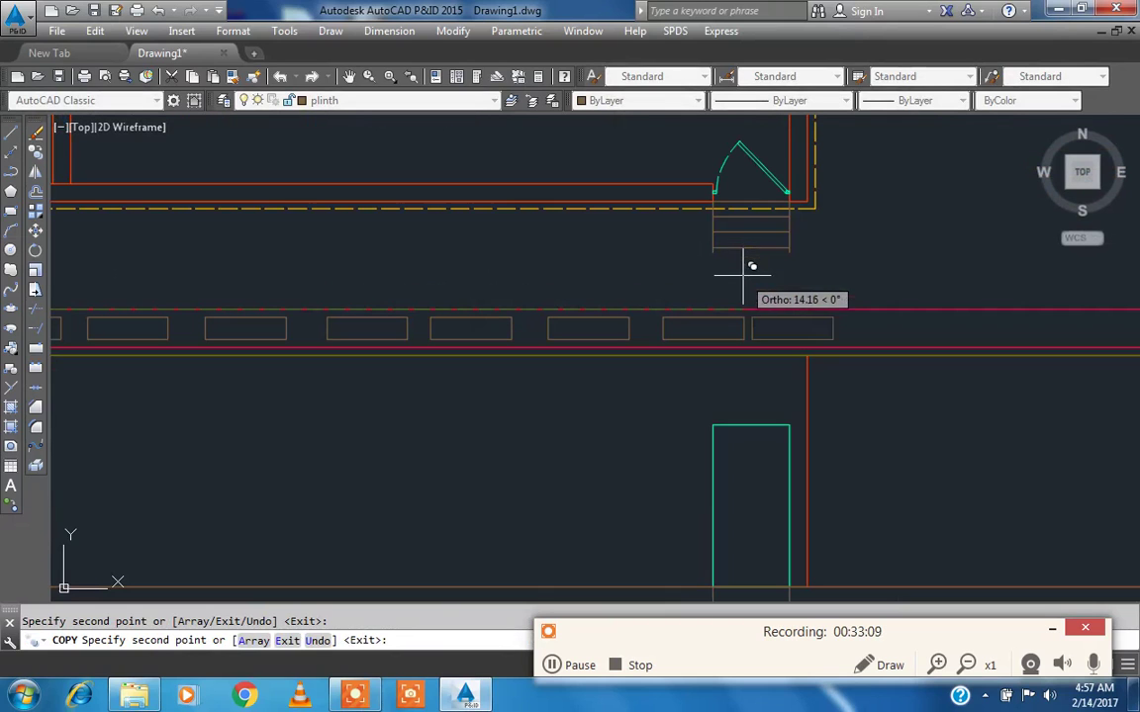
scroll(735, 271, "down", 3)
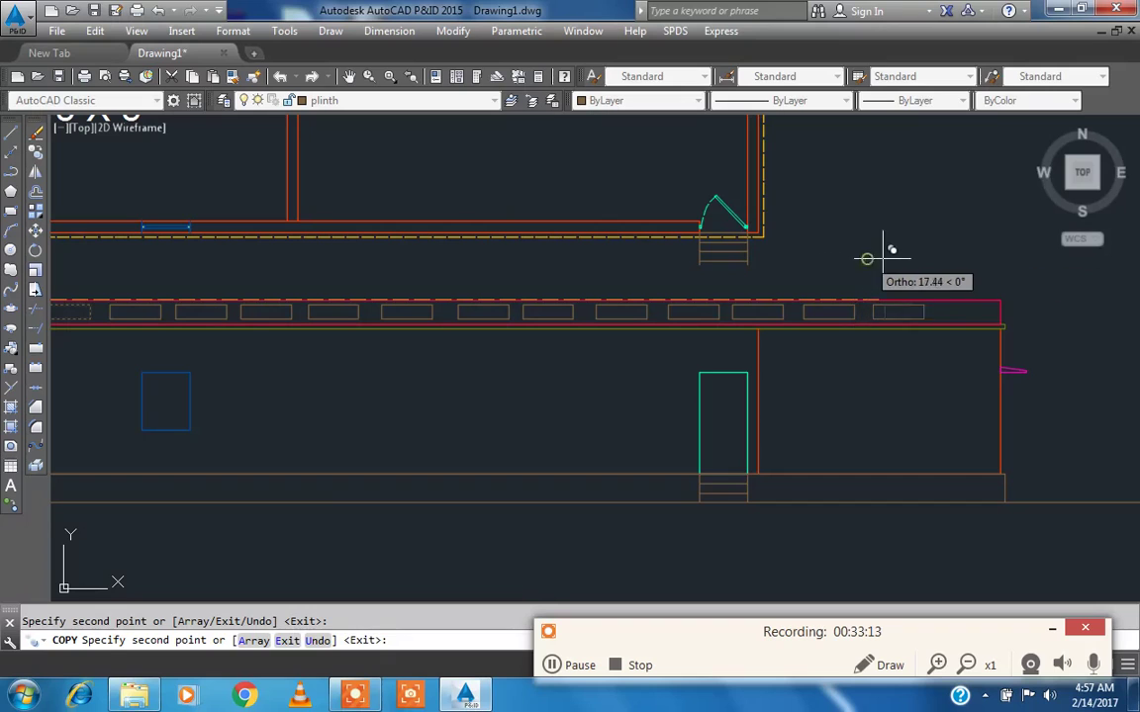
key("Escape")
scroll(752, 229, "down", 4)
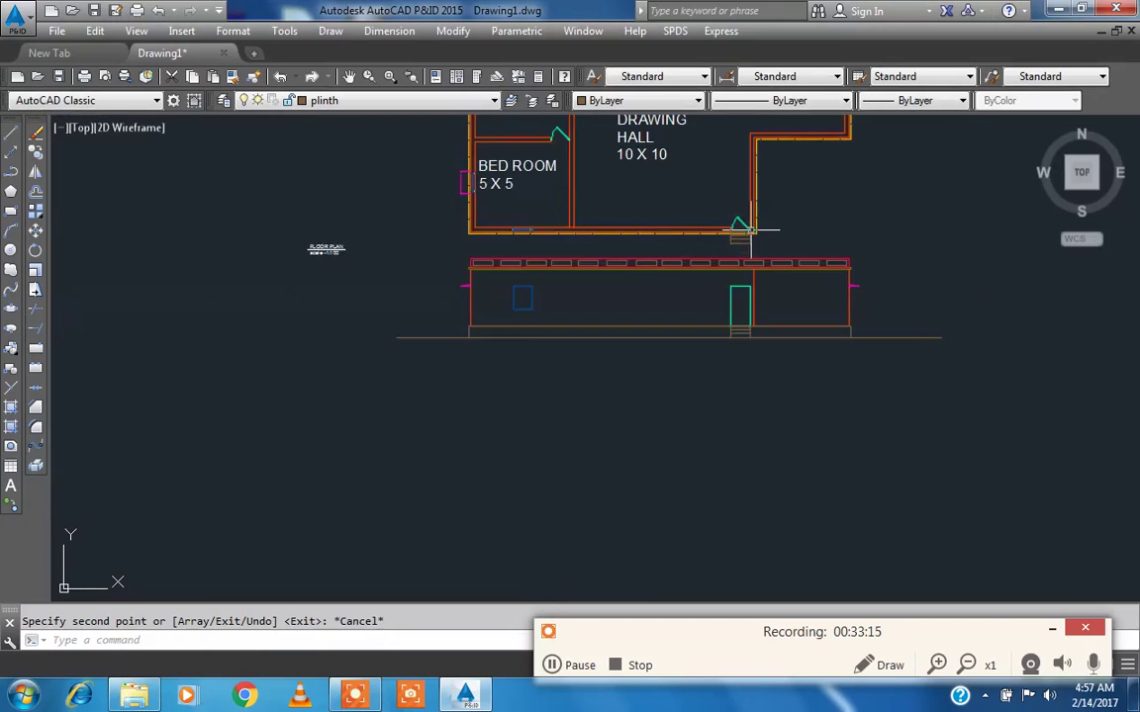
- Set the hatch pattern to GRAVEL from the other predefined patterns
scroll(656, 260, "up", 4)
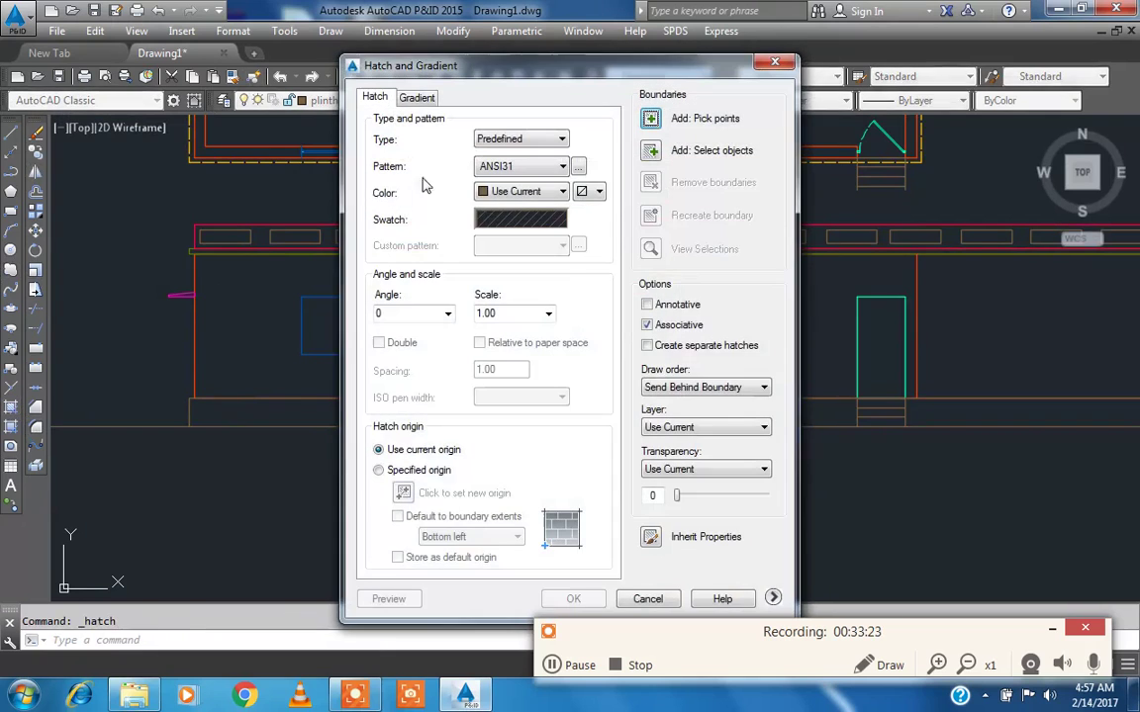
left_click(512, 216)
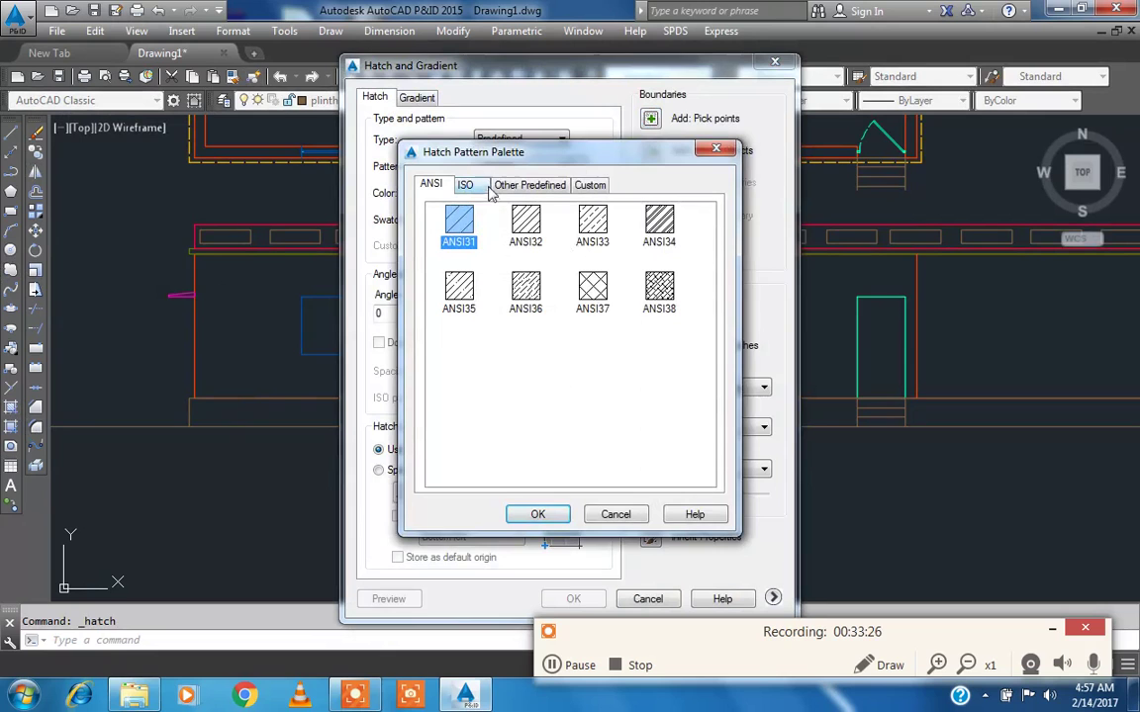
left_click(528, 186)
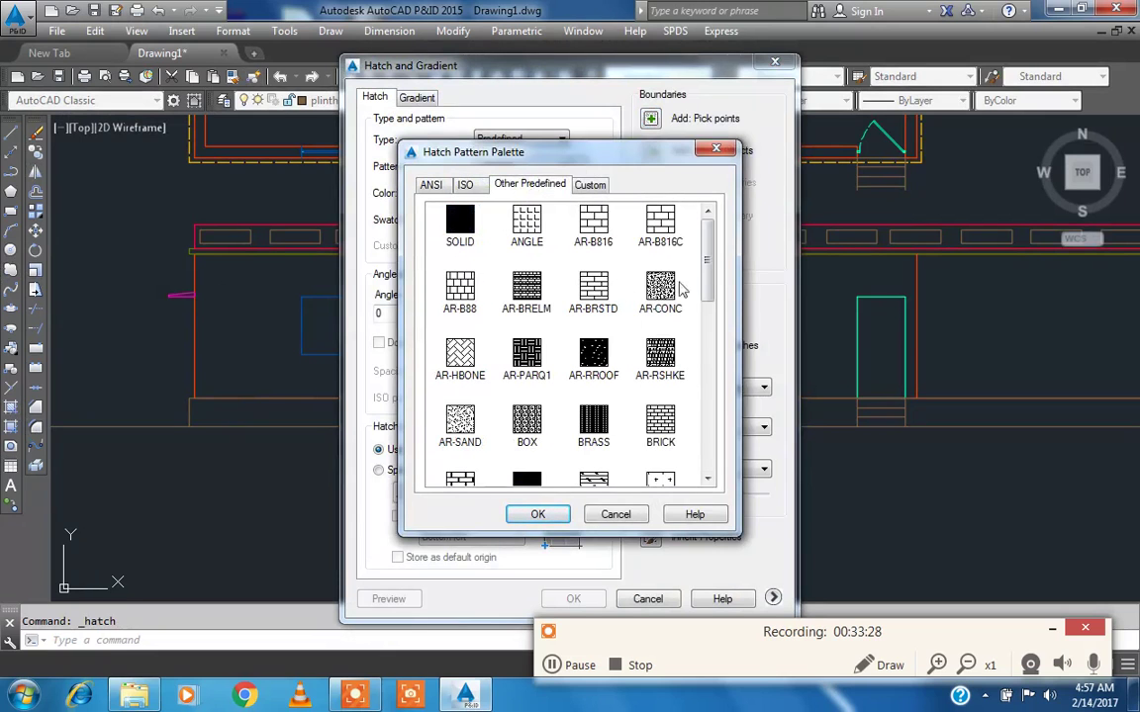
left_click_drag(709, 269, 684, 453)
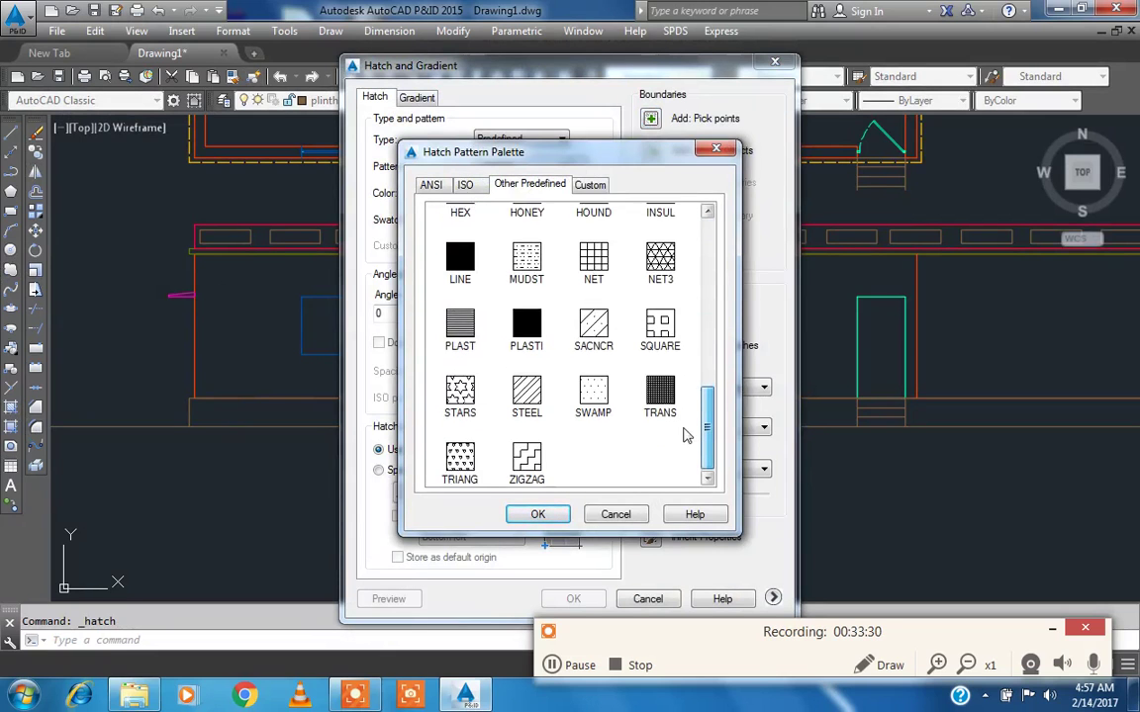
scroll(692, 394, "up", 2)
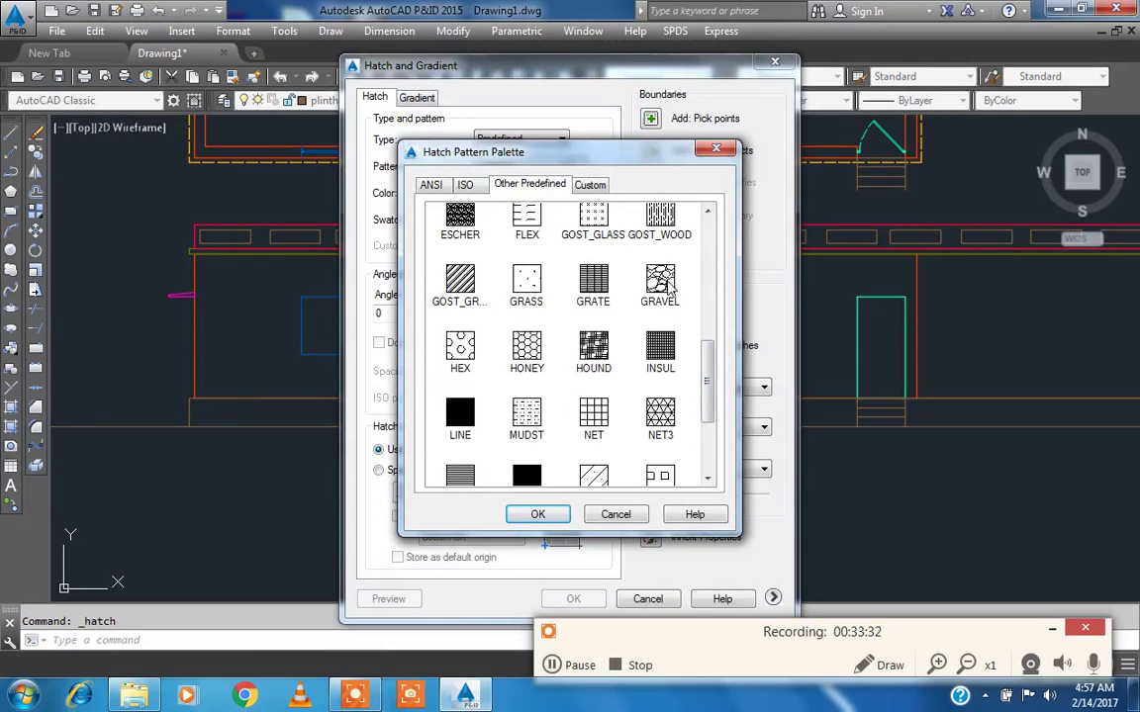
left_click(540, 513)
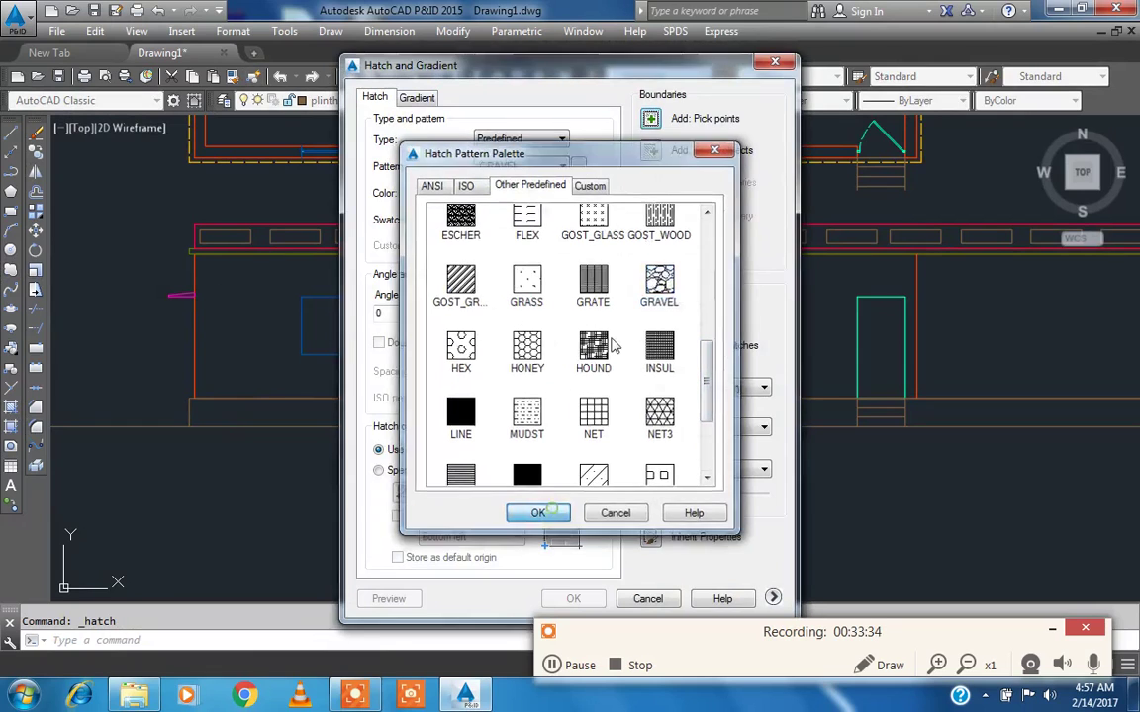
- Apply the GRAVEL hatch to the elevation's plinth on both sides of the entrance steps
left_click(650, 117)
left_click(455, 416)
scroll(394, 400, "down", 4)
scroll(590, 407, "up", 5)
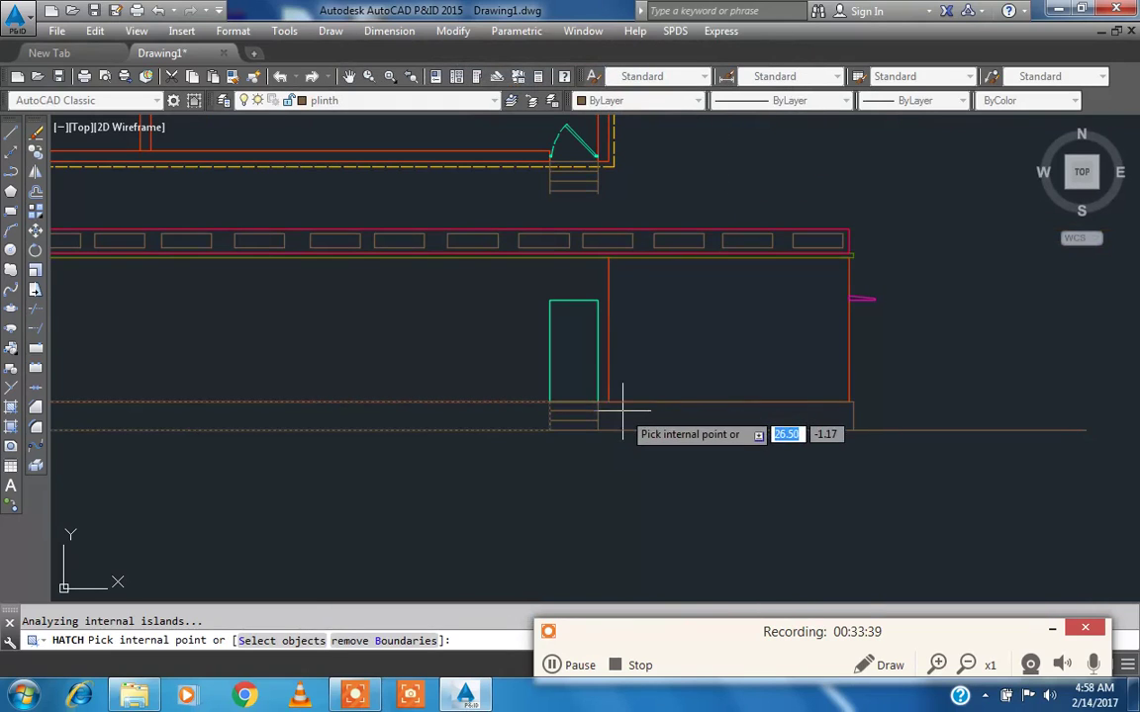
left_click(655, 341)
right_click(657, 354)
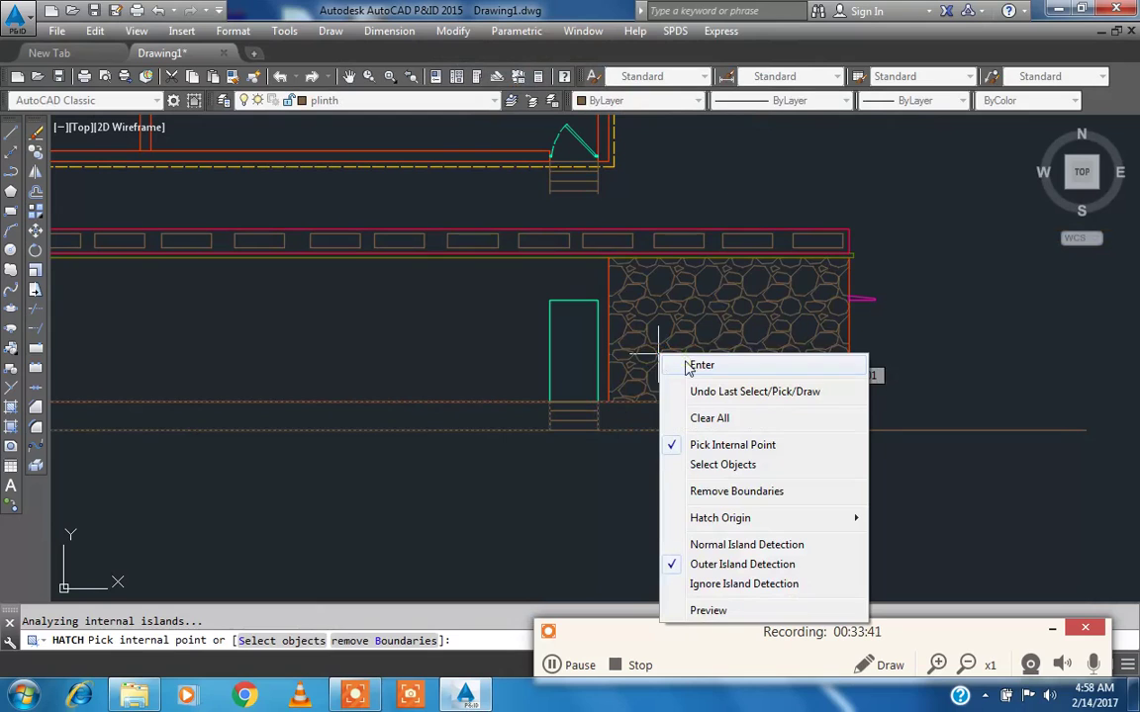
left_click(700, 365)
left_click(572, 599)
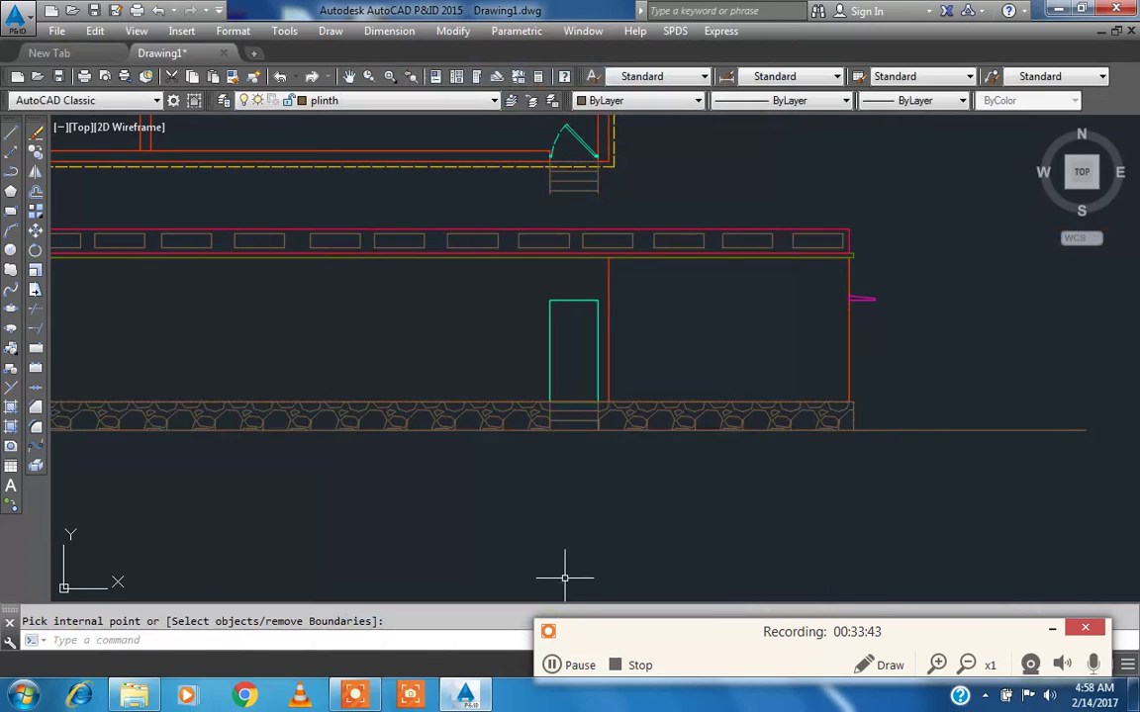
- Offset the elevation's window rectangle inward by about 0.02 to form the window frame
scroll(705, 459, "down", 2)
scroll(224, 380, "up", 4)
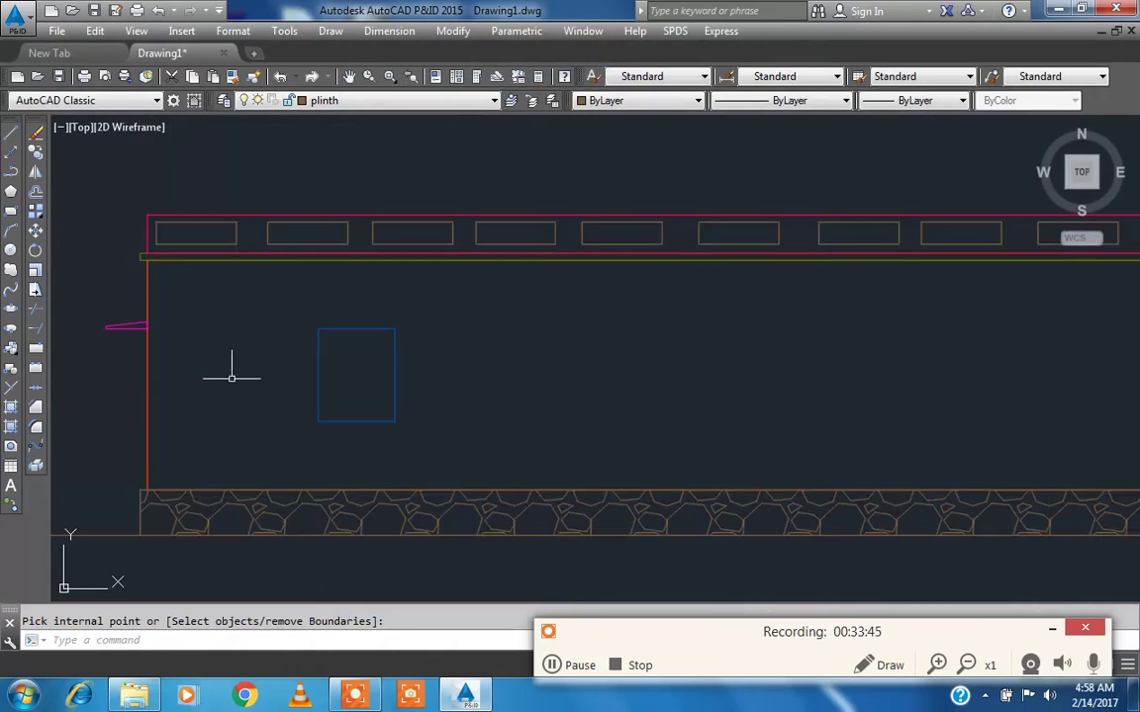
key("Return")
scroll(257, 366, "up", 5)
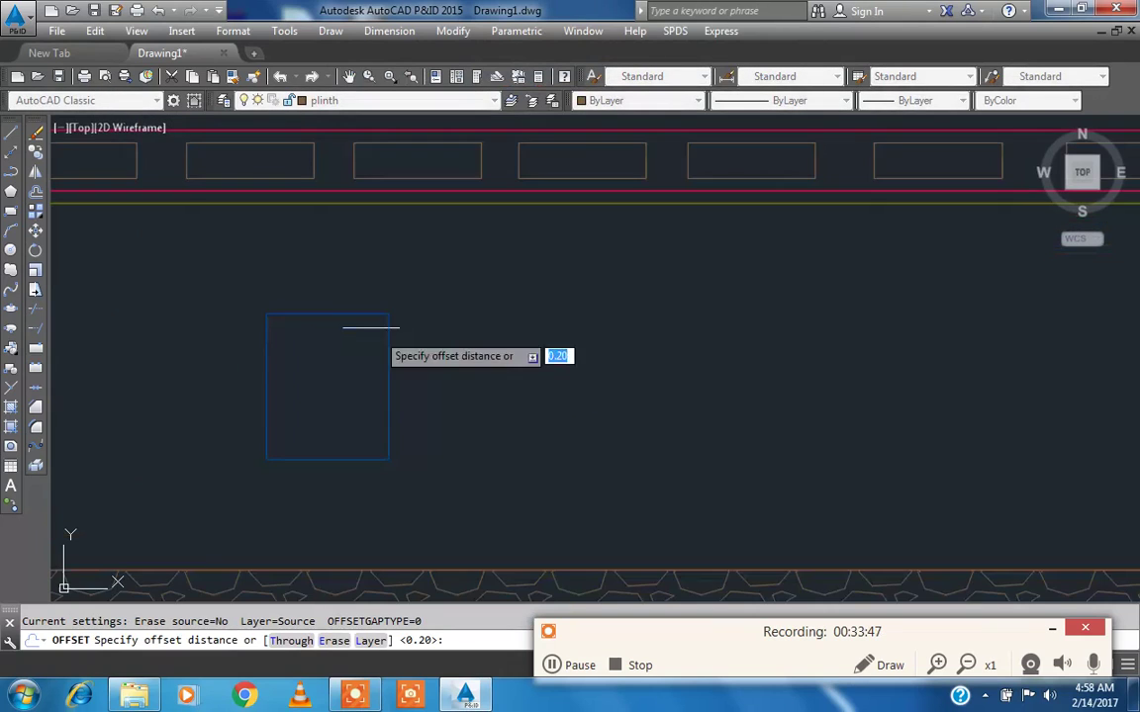
left_click(313, 331)
scroll(312, 331, "up", 3)
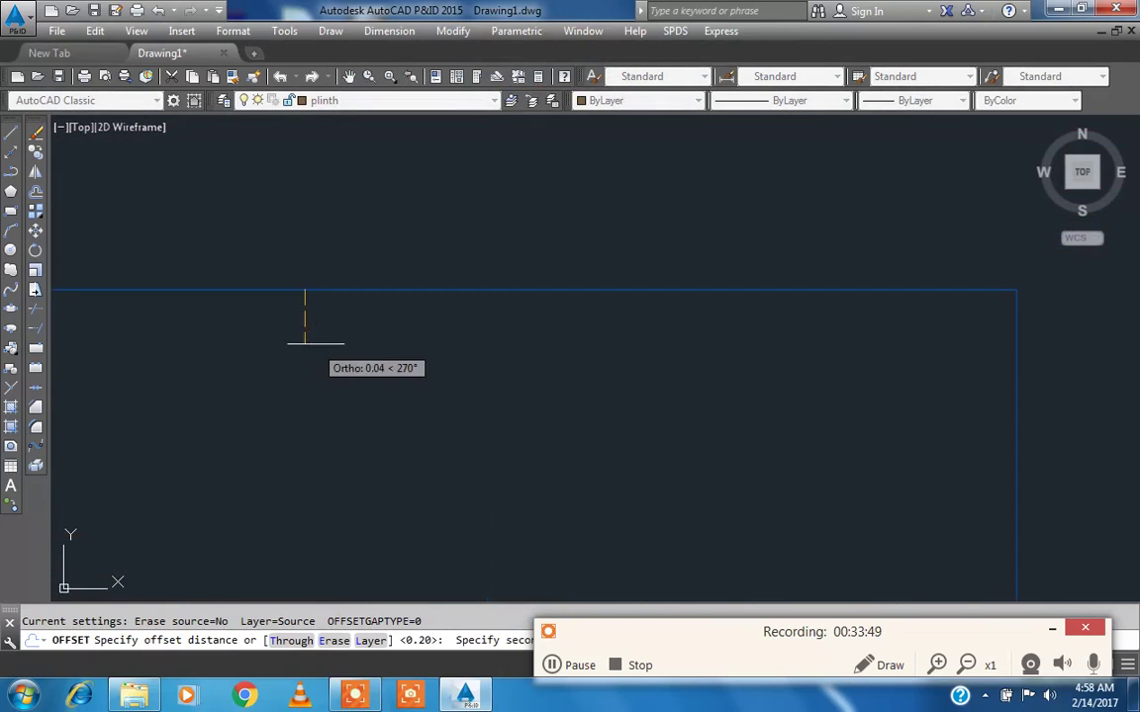
left_click(314, 315)
left_click(324, 293)
left_click(325, 323)
- Offset the entrance door rectangle inward by the same distance to form the door frame
scroll(307, 315, "down", 6)
scroll(916, 348, "up", 4)
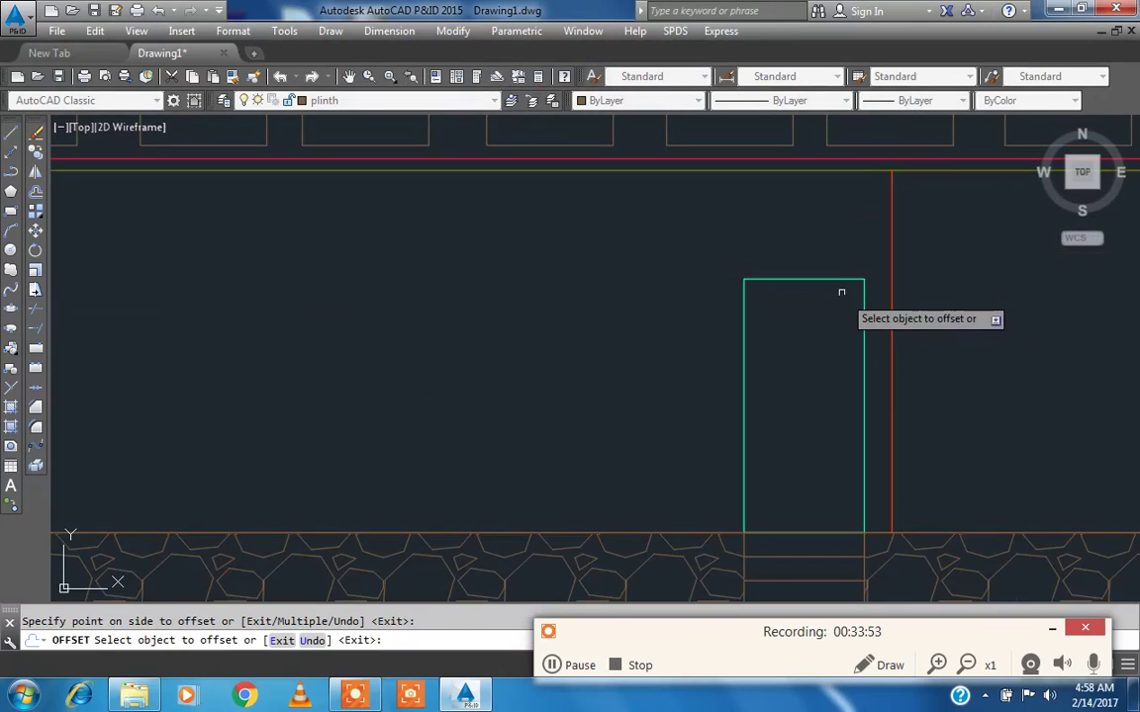
left_click(831, 279)
key("Escape")
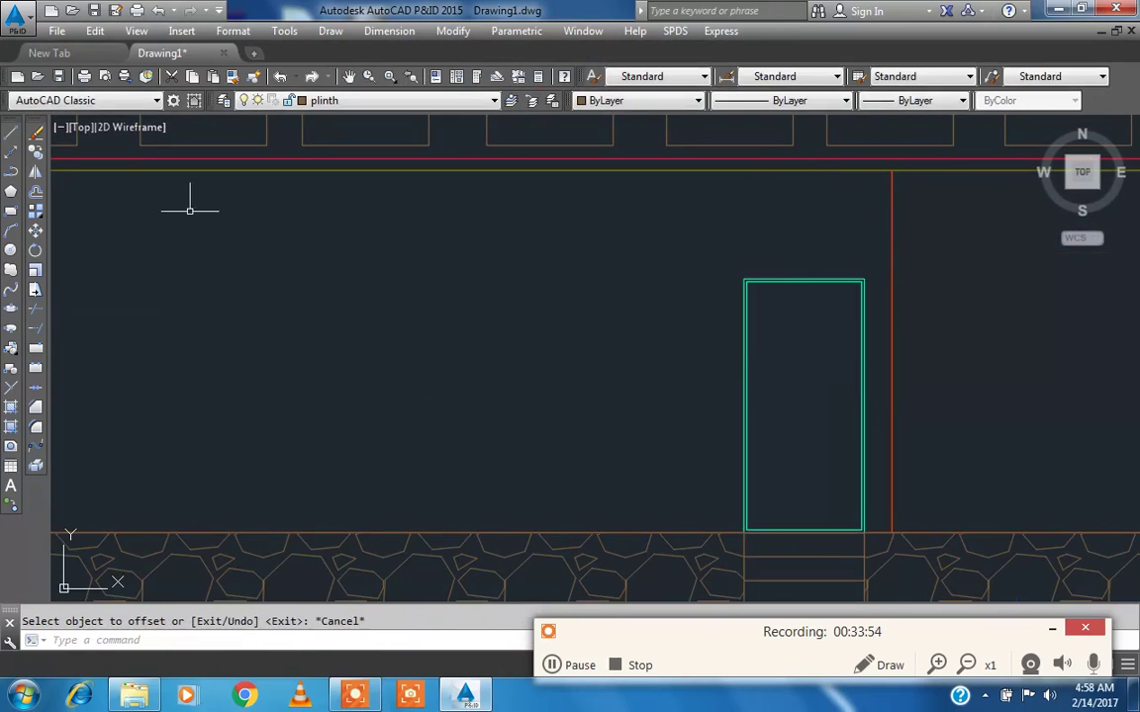
- Draw a line sloping down from the inner door frame's upper-left corner, continued by a vertical line ending above the door's base
left_click(11, 128)
scroll(769, 317, "up", 4)
left_click(713, 222)
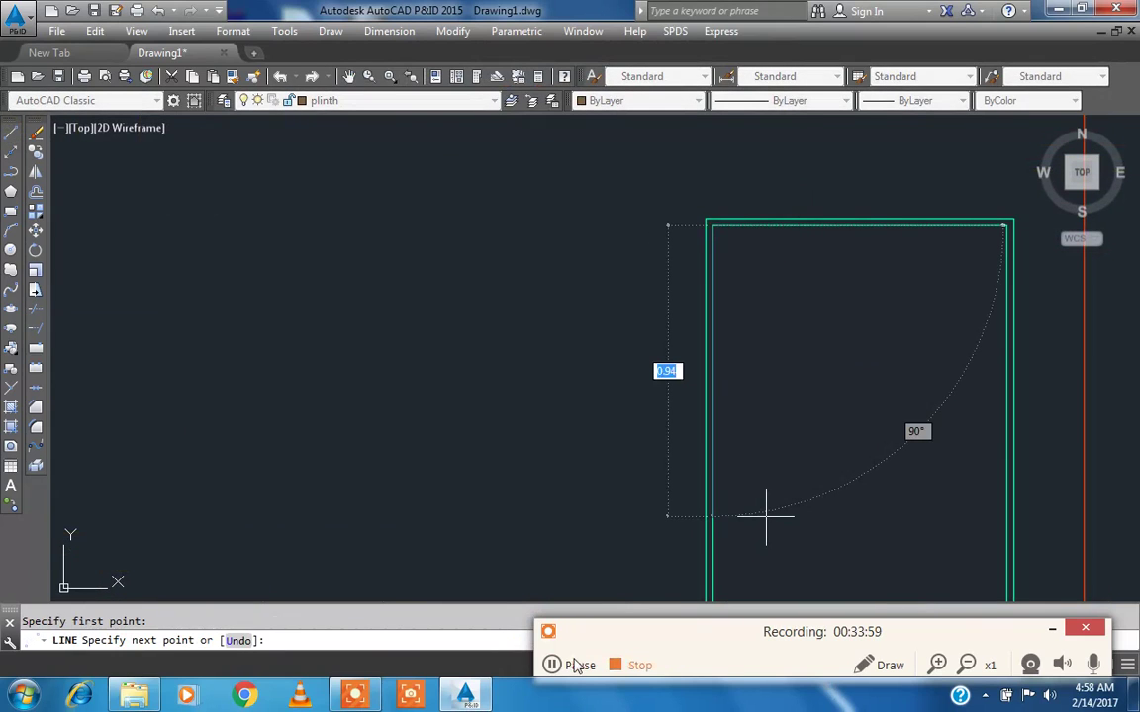
left_click(1054, 630)
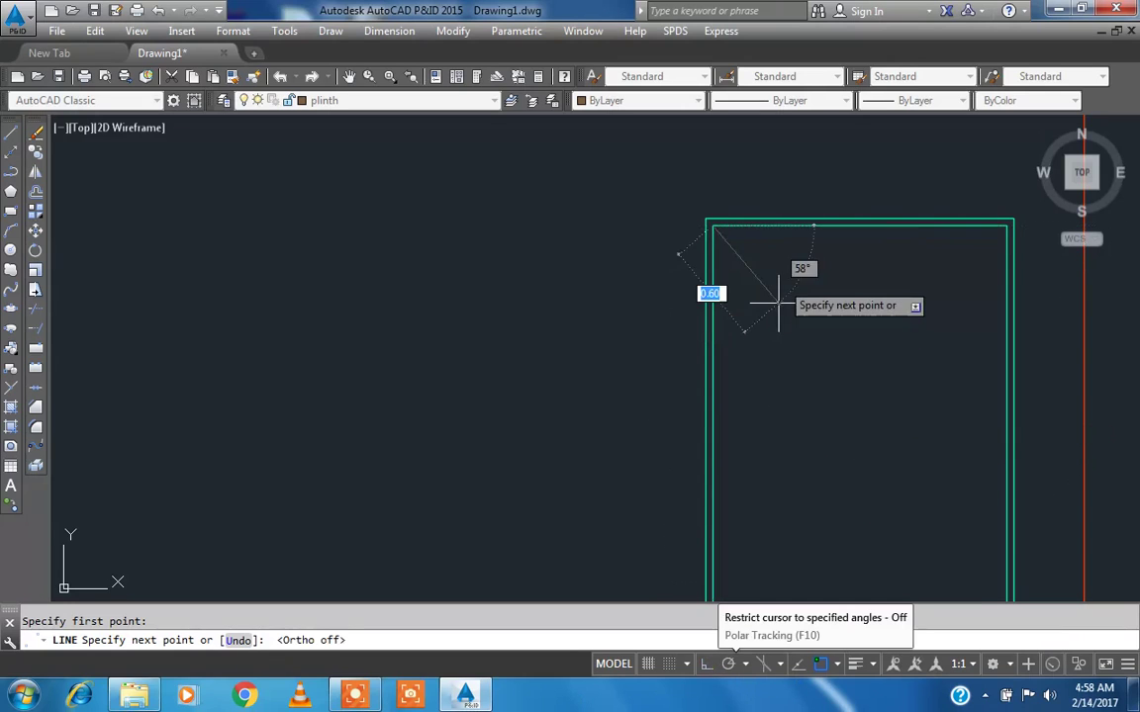
left_click(811, 292)
scroll(811, 292, "down", 4)
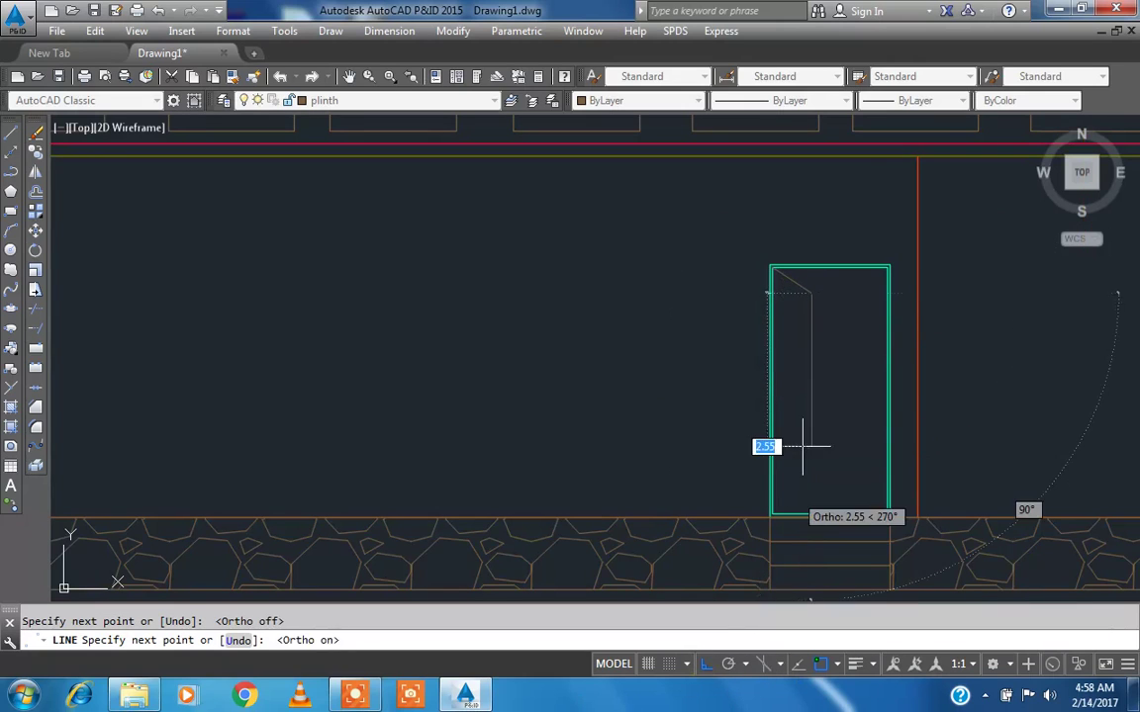
scroll(806, 421, "up", 2)
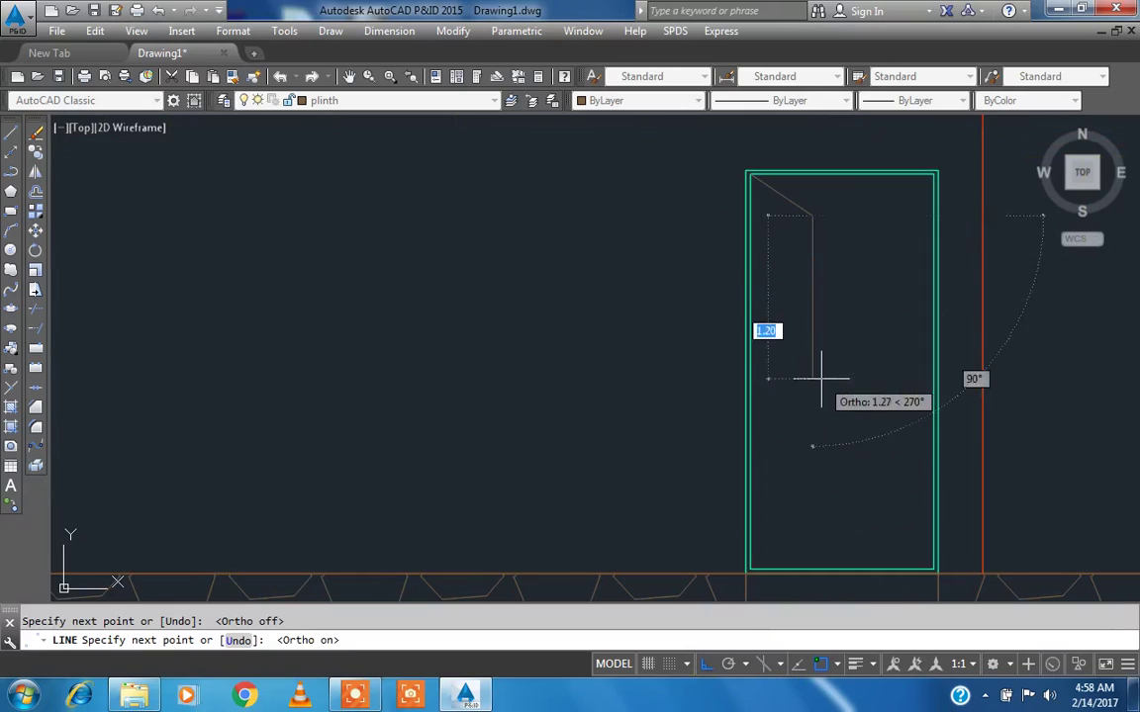
left_click(812, 497)
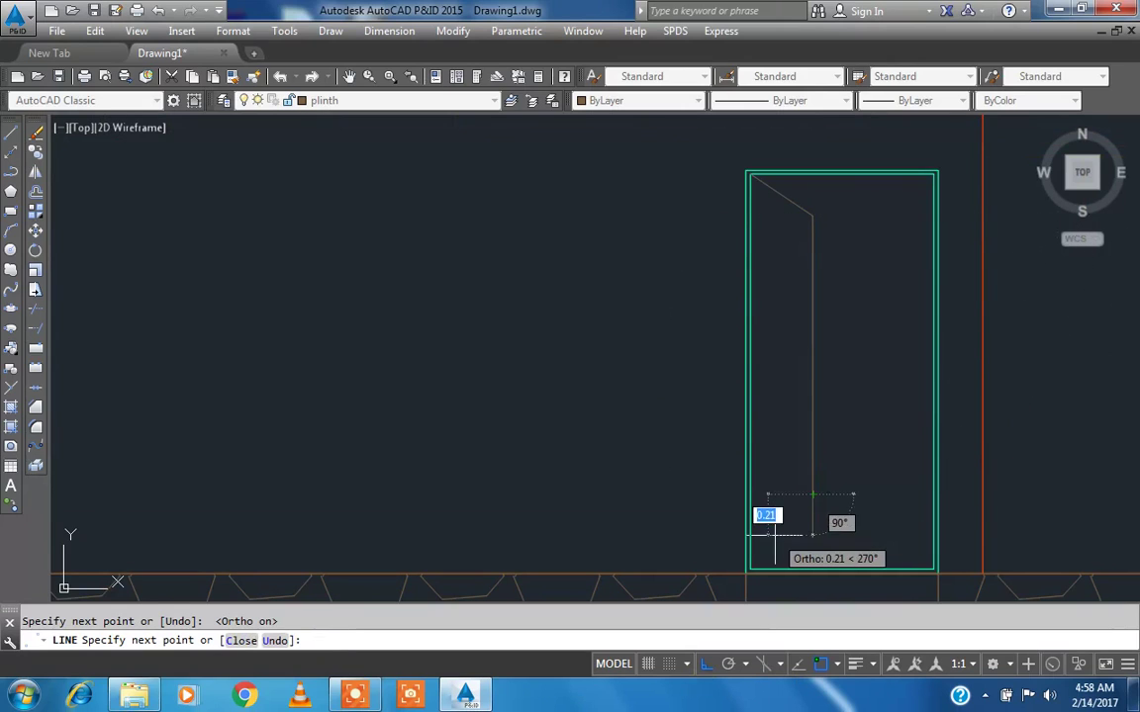
scroll(771, 542, "up", 2)
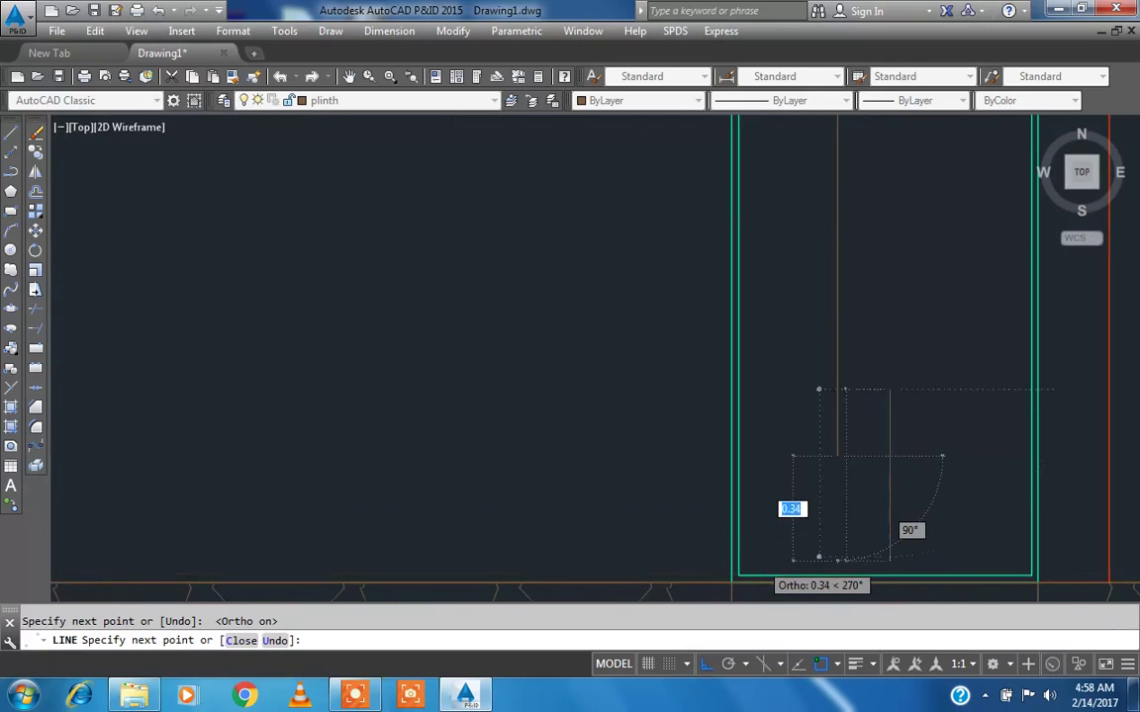
scroll(737, 574, "up", 2)
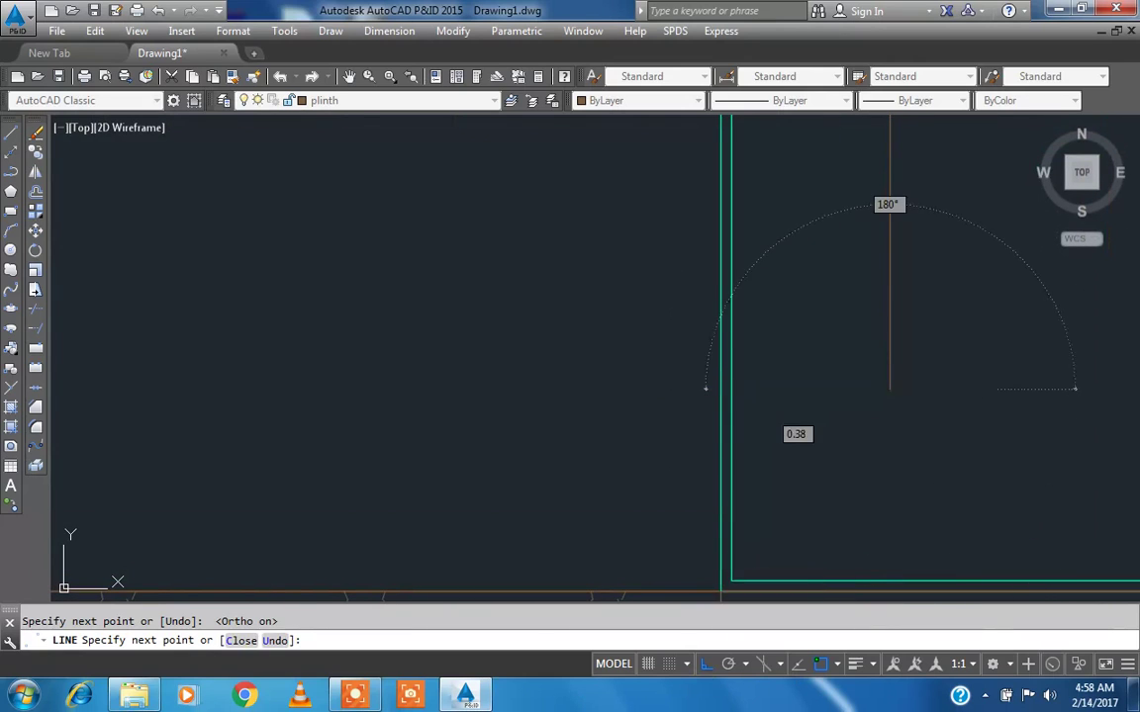
key("Escape")
scroll(666, 474, "down", 2)
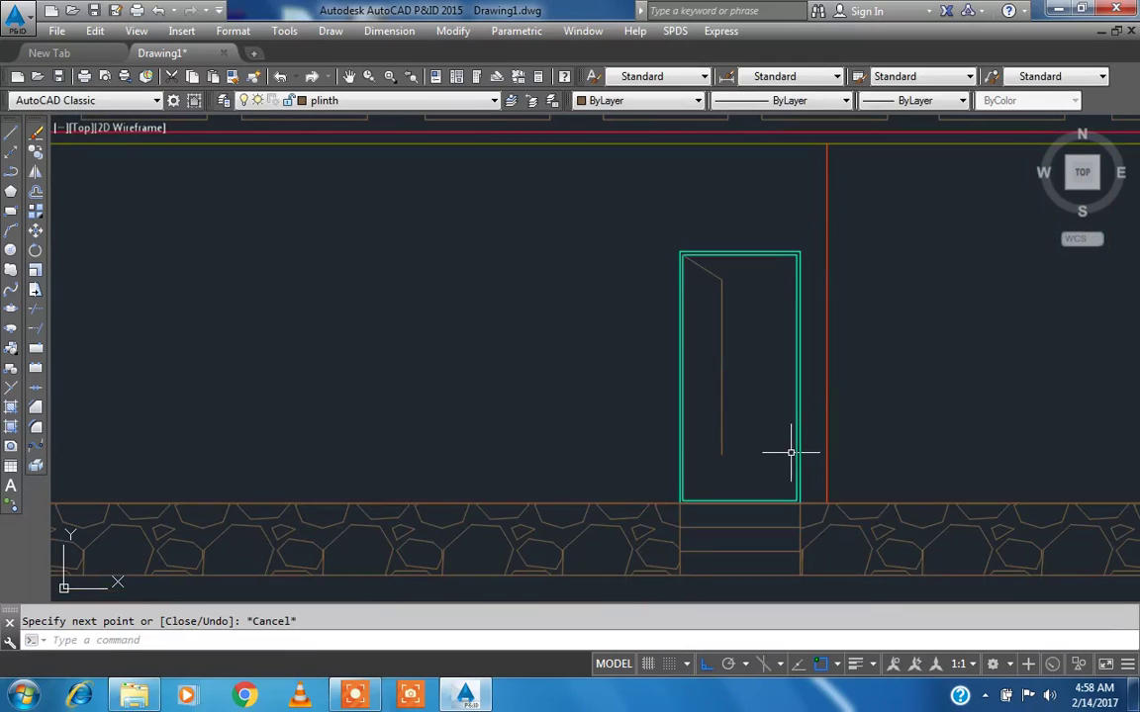
- Draw a line joining the inner door frame's lower-left corner to the lower end of the vertical leaf line
left_click(11, 133)
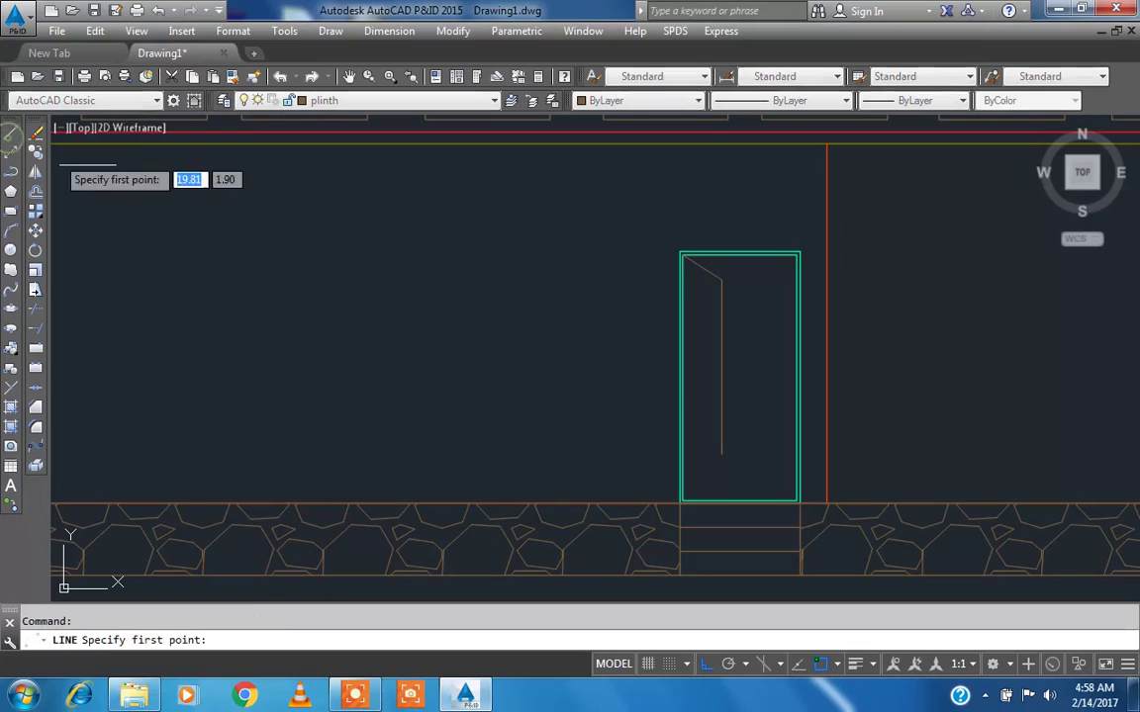
scroll(697, 513, "up", 4)
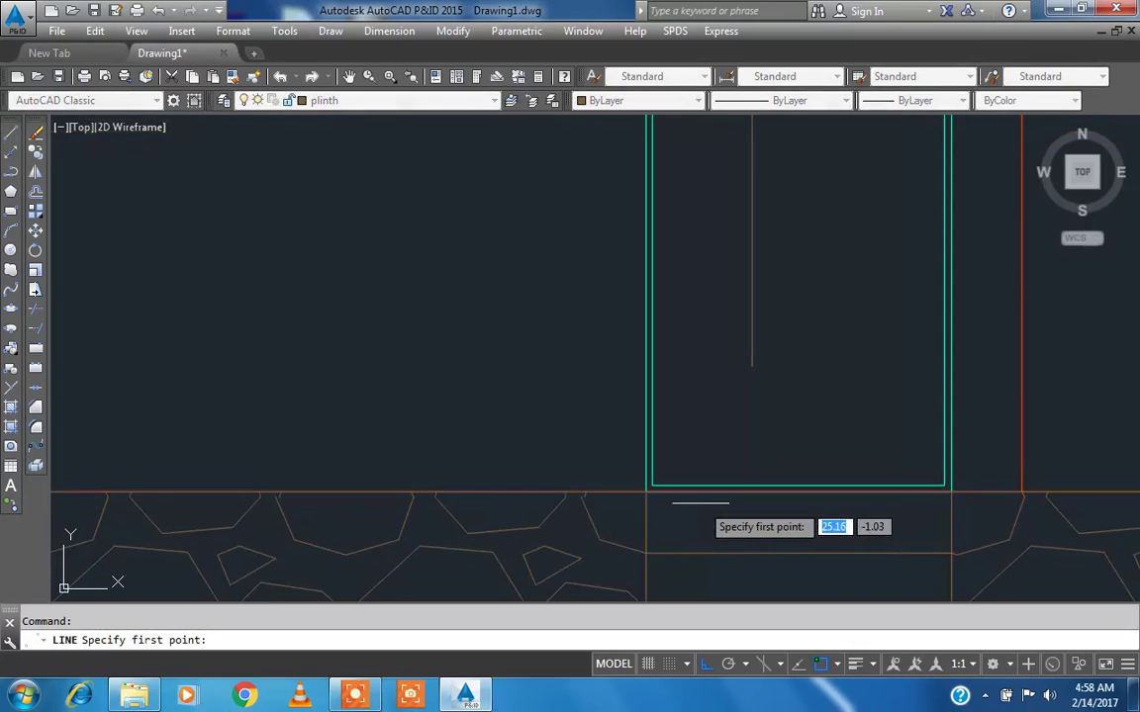
left_click(651, 485)
key("Escape")
scroll(674, 485, "down", 4)
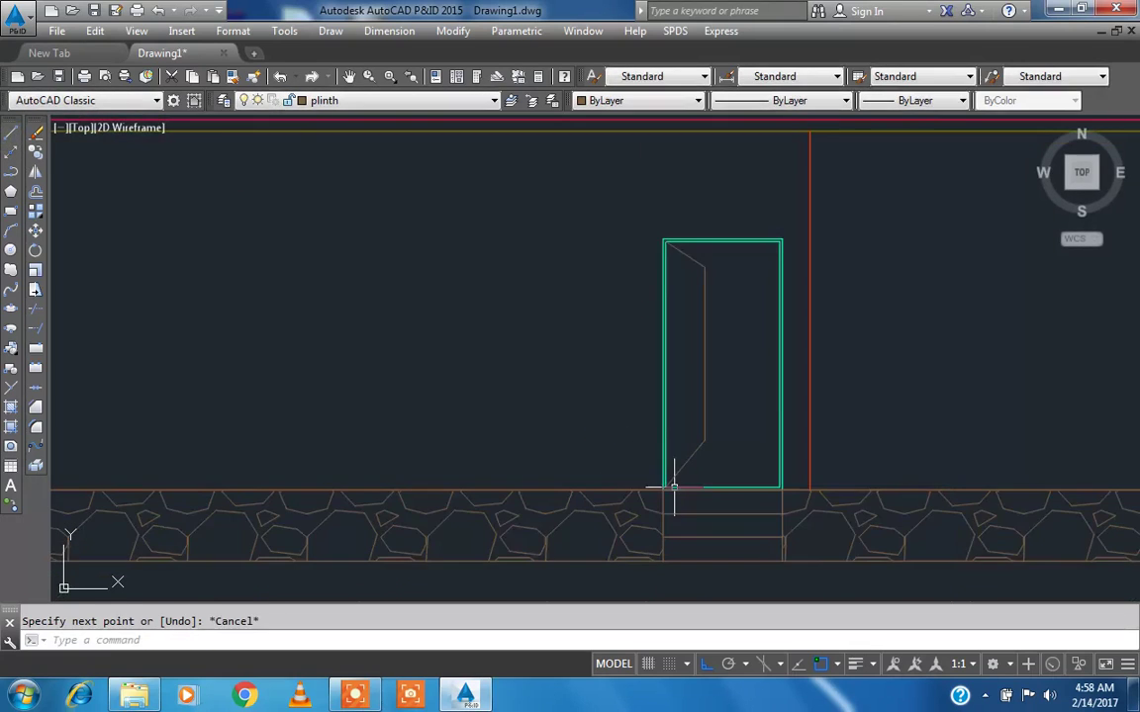
type("mi")
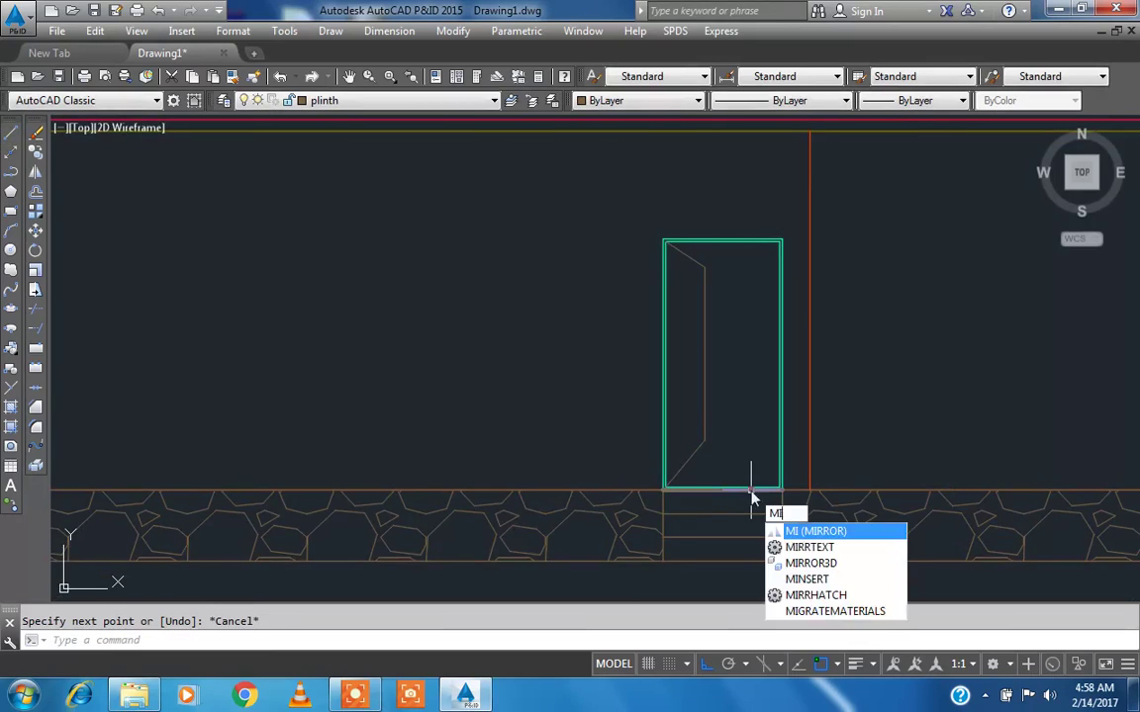
key("Escape")
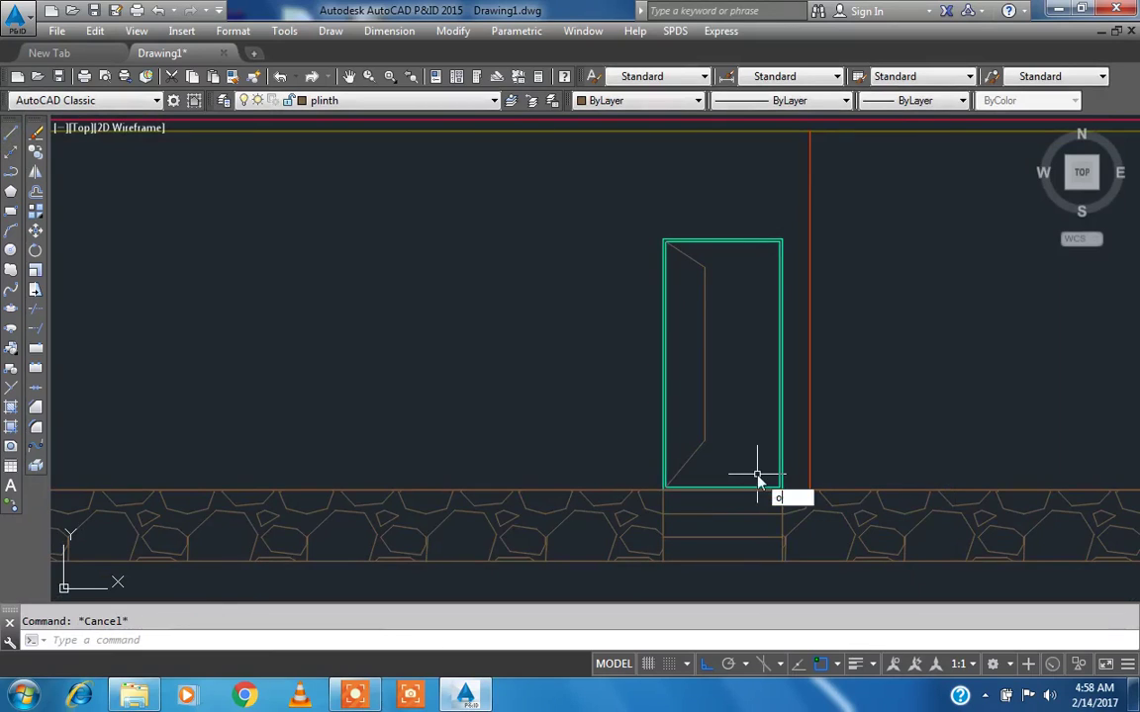
- Offset the door leaf's two sloping lines and its vertical line toward the left jamb by about 0.02
type("o")
key("Return")
scroll(697, 255, "up", 2)
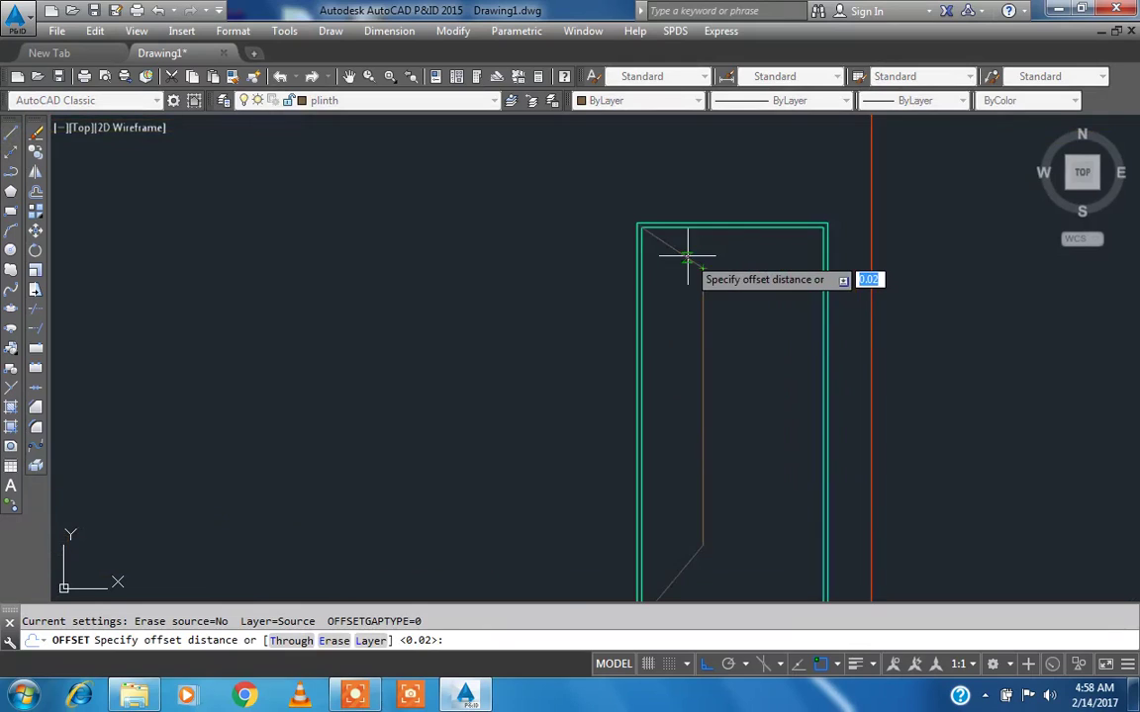
scroll(687, 257, "up", 4)
left_click(686, 254)
scroll(683, 262, "up", 2)
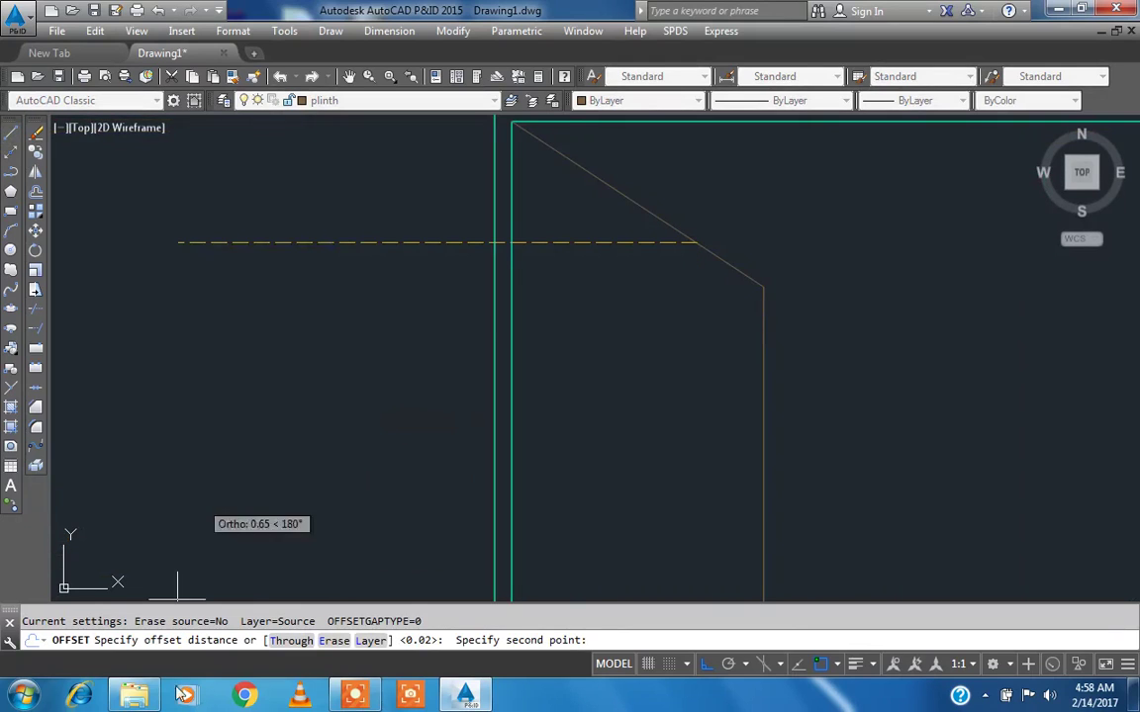
scroll(682, 247, "up", 2)
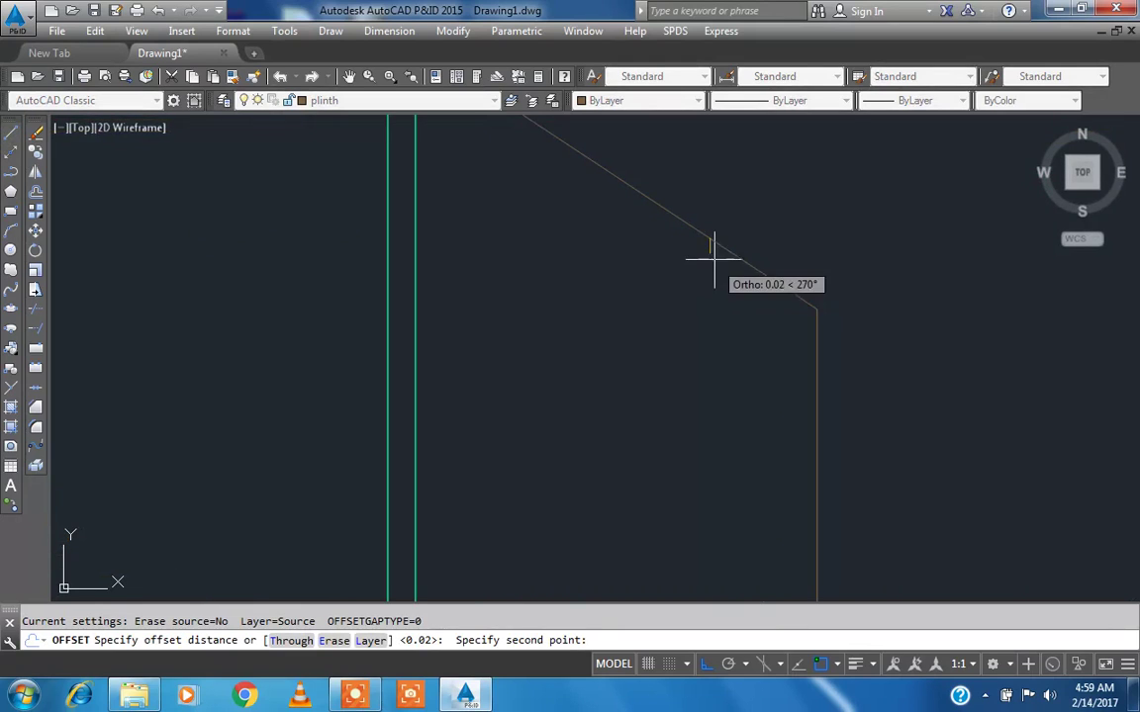
left_click(713, 260)
left_click(718, 248)
scroll(678, 303, "down", 4)
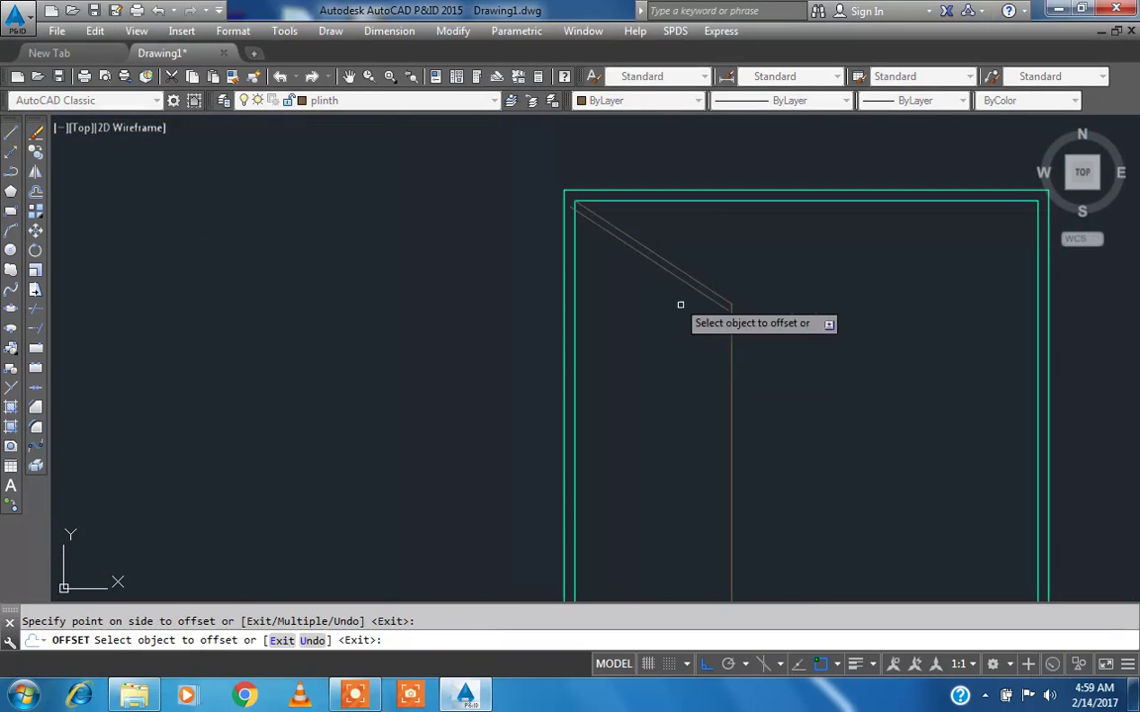
scroll(657, 362, "down", 5)
scroll(643, 391, "up", 4)
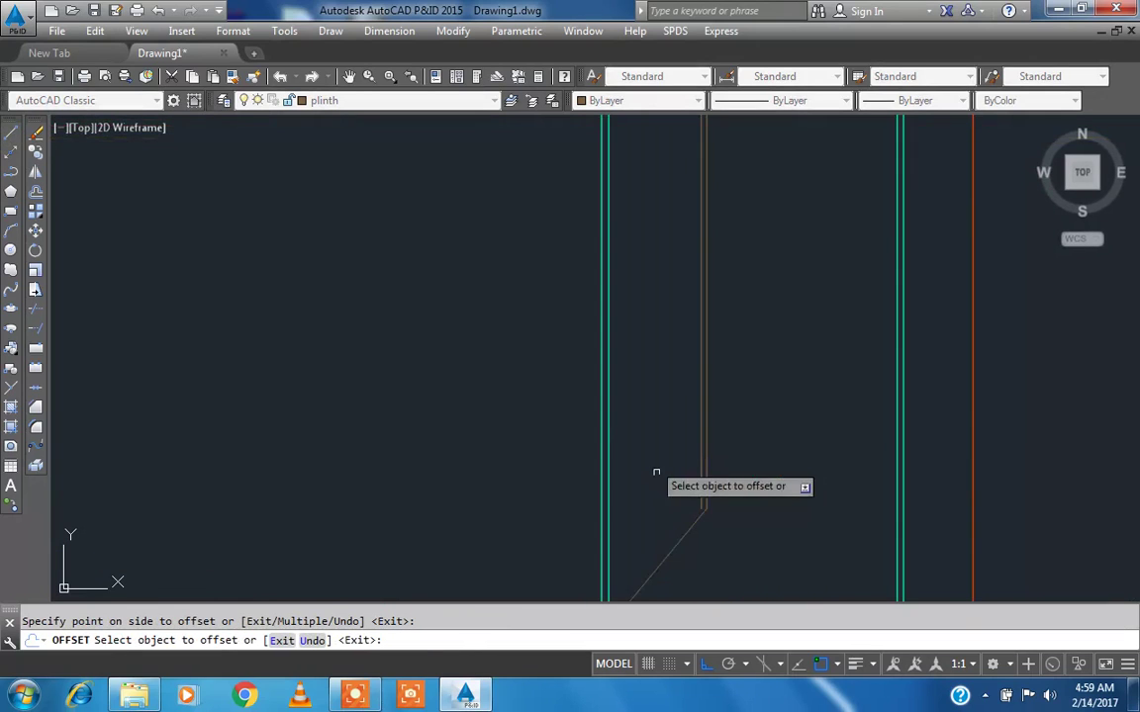
key("Escape")
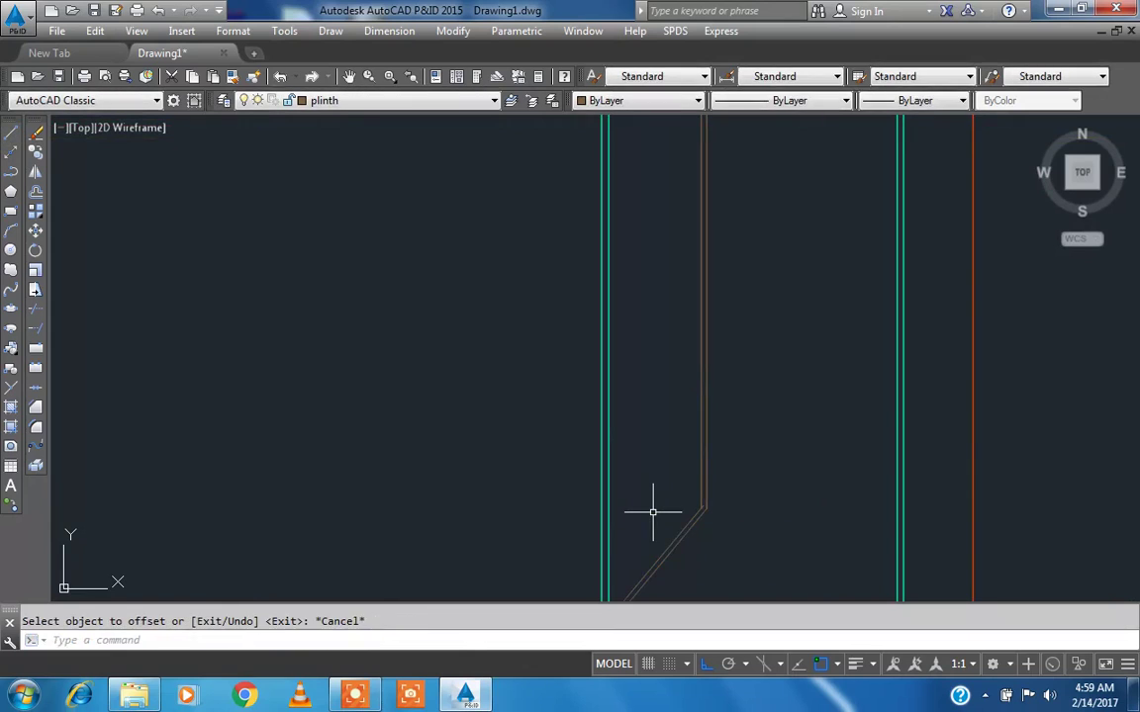
- Fillet the lower and upper corners of the offset door leaf lines so they meet in sharp corners
type("f")
key("Return")
scroll(693, 510, "up", 2)
left_click(712, 511)
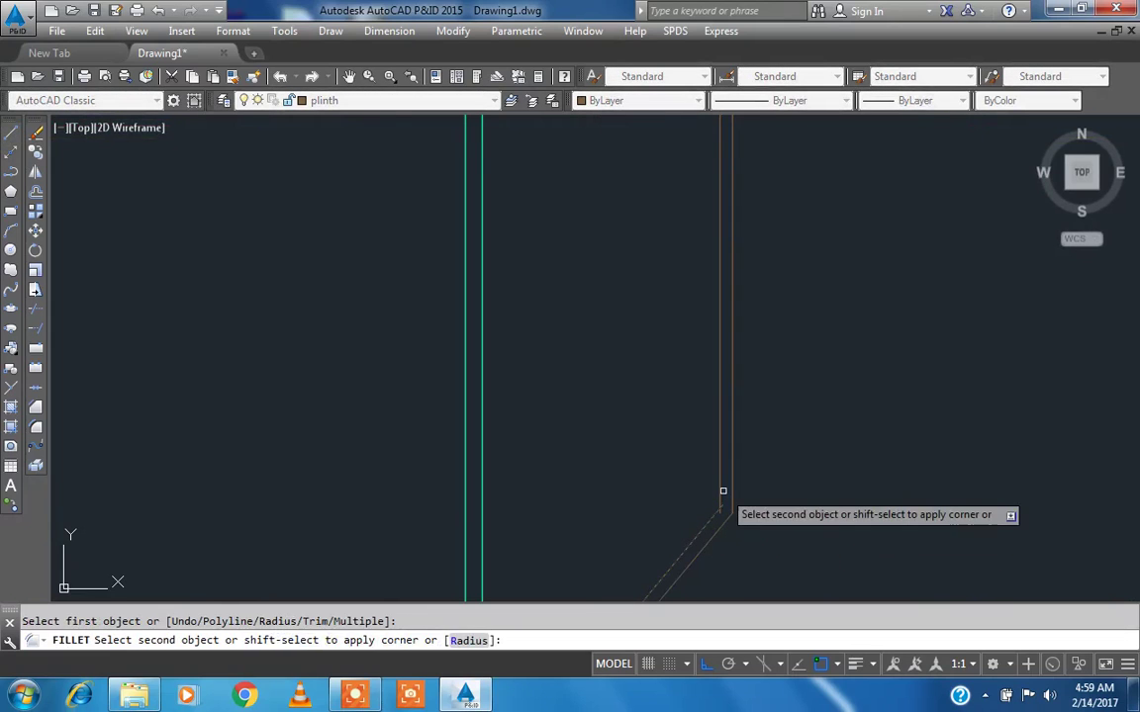
left_click(721, 489)
scroll(695, 492, "down", 2)
key("Return")
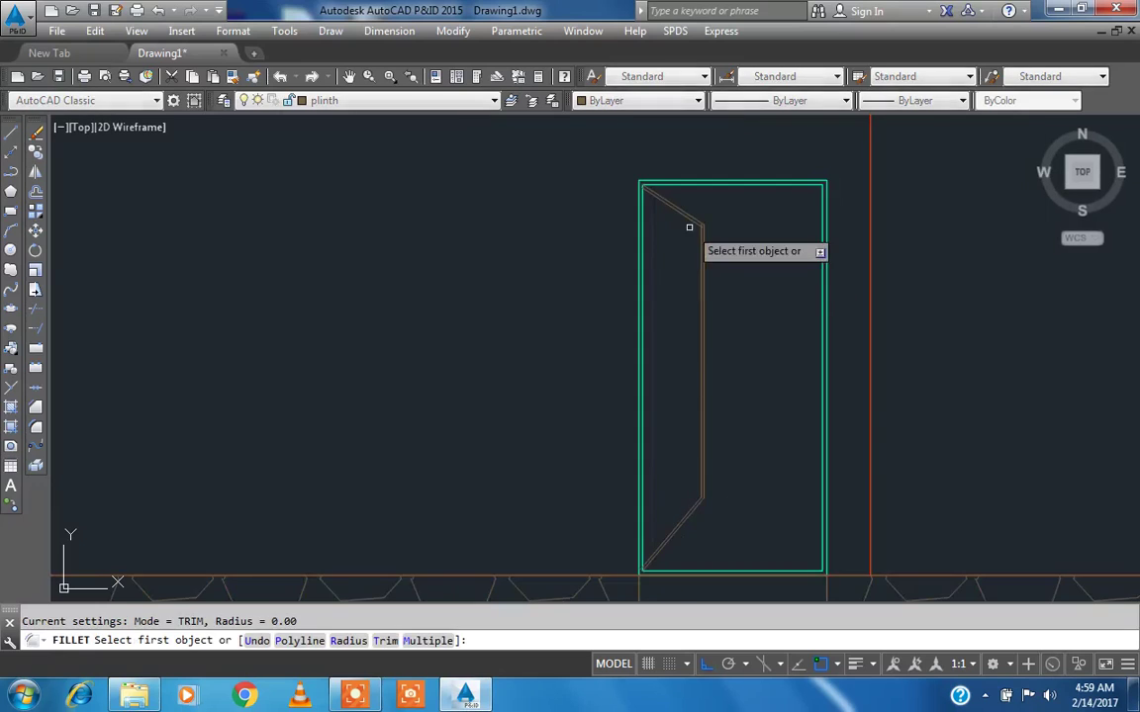
scroll(720, 223, "up", 2)
left_click(711, 218)
left_click(719, 247)
scroll(651, 252, "down", 2)
- Trim the end of the offset upper sloping line that crosses the door's inner frame
scroll(626, 226, "up", 3)
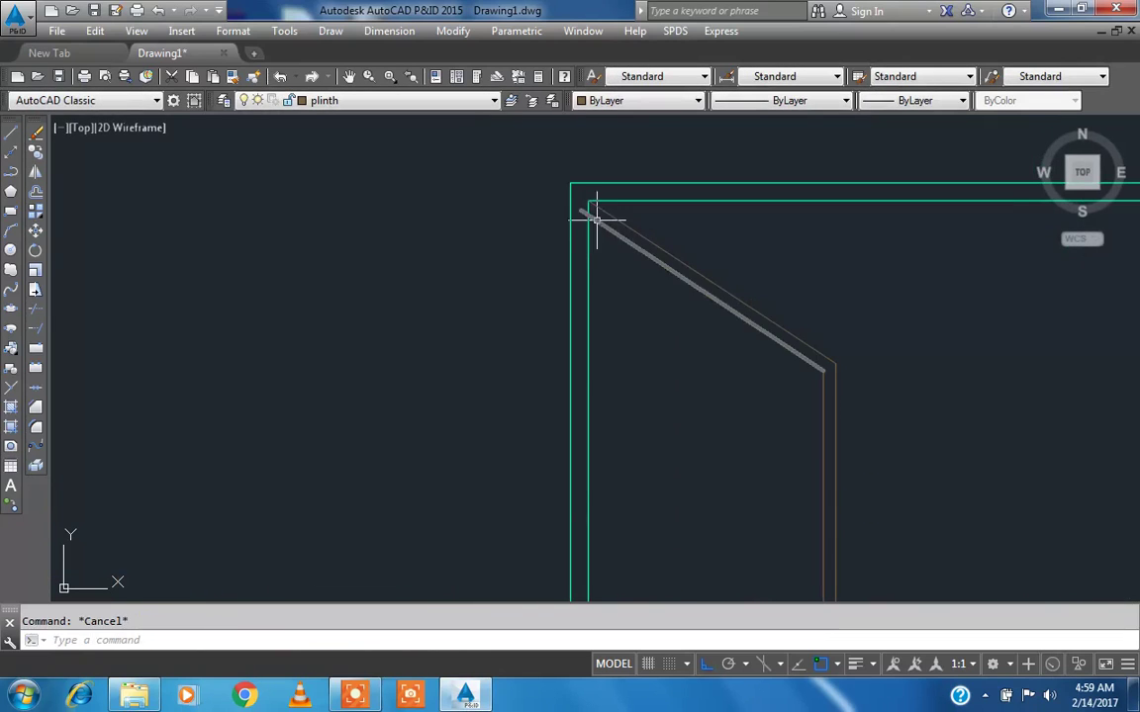
key("Return")
left_click(596, 223)
key("Return")
left_click(595, 210)
key("Escape")
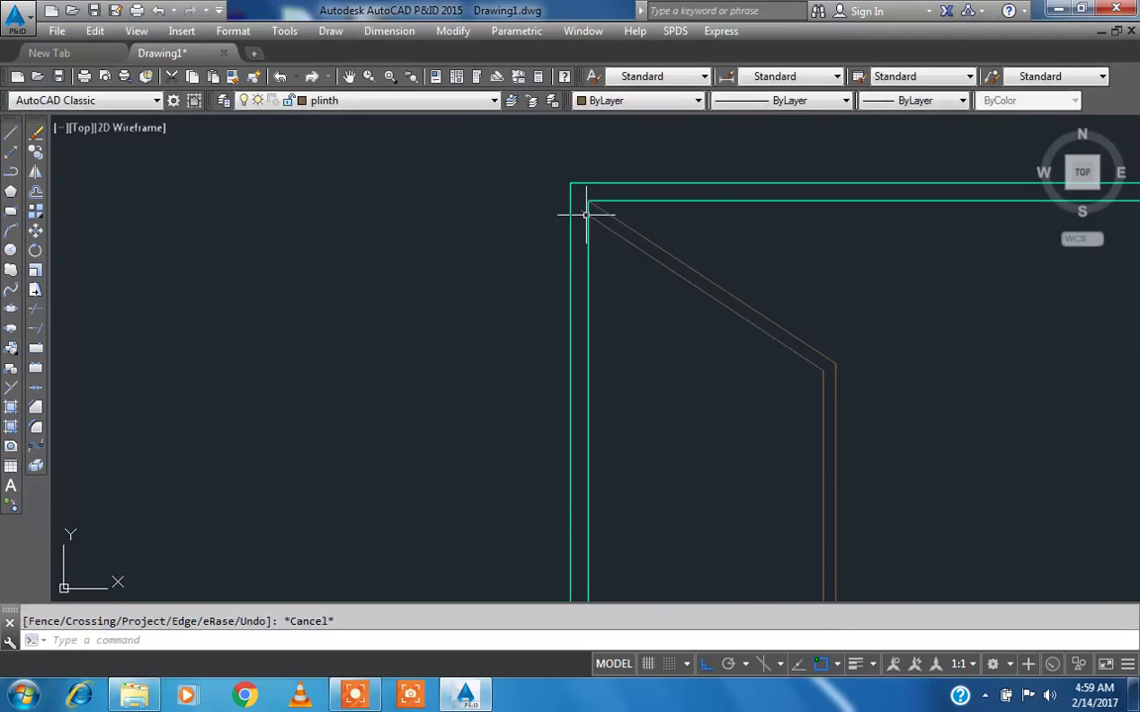
key("Return")
scroll(581, 220, "up", 2)
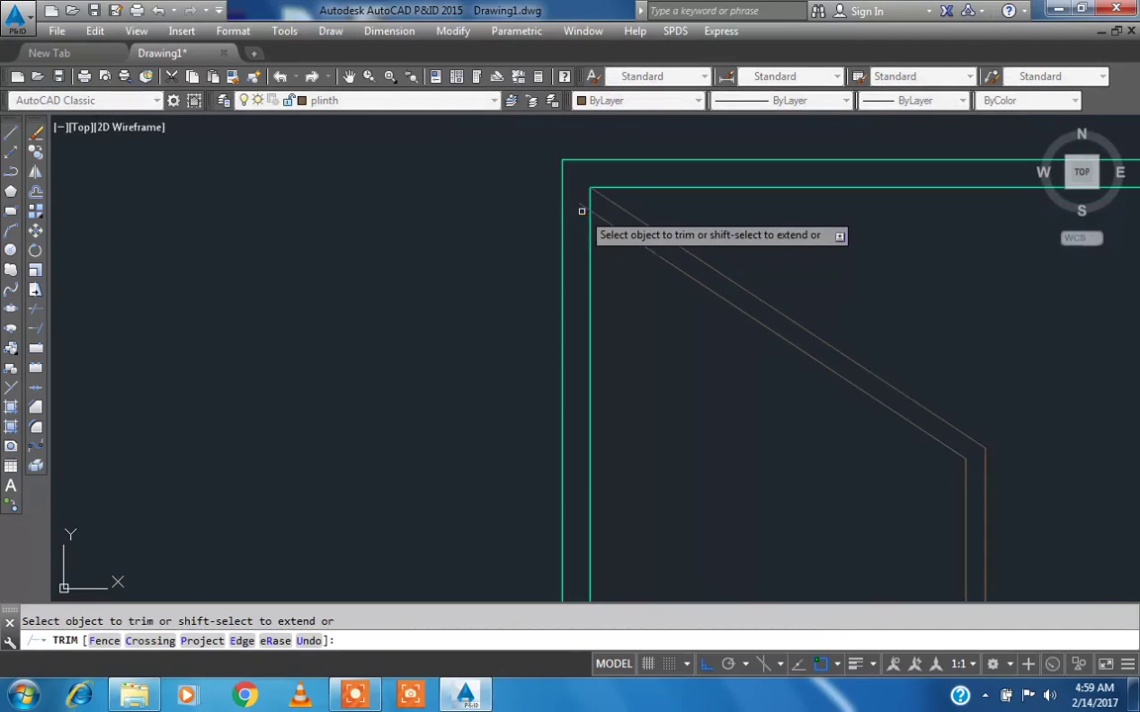
key("Escape")
- Trim the end of the offset lower sloping line that crosses the door's inner frame
scroll(539, 323, "down", 3)
scroll(552, 453, "up", 5)
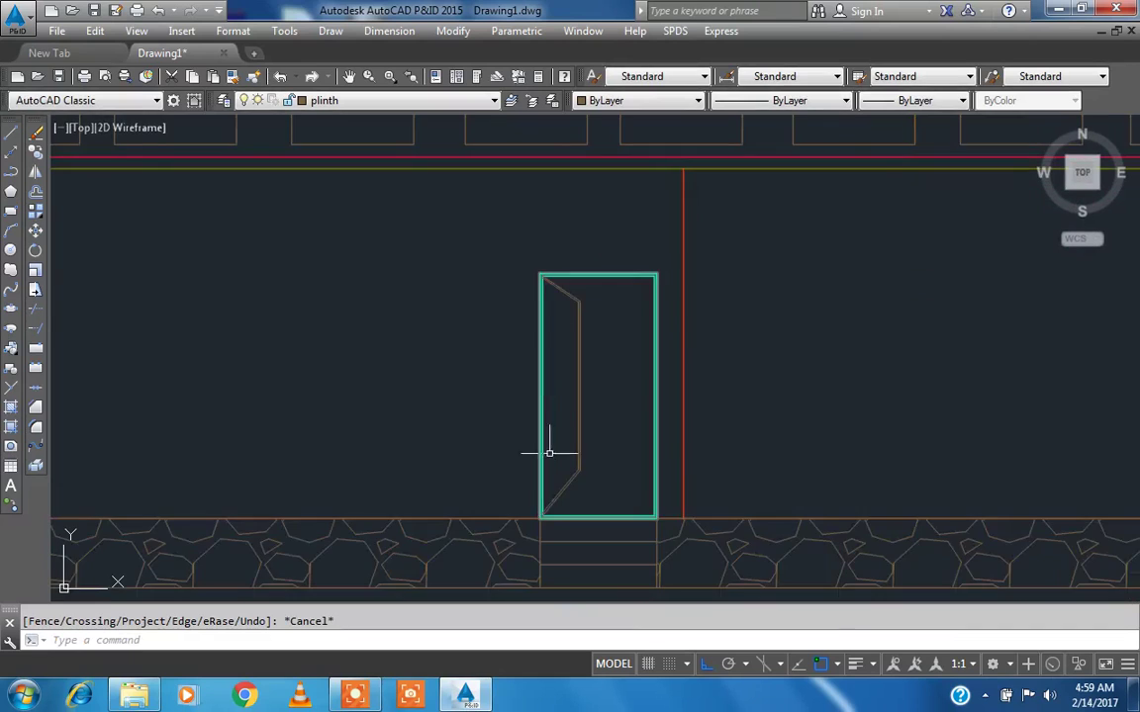
key("Return")
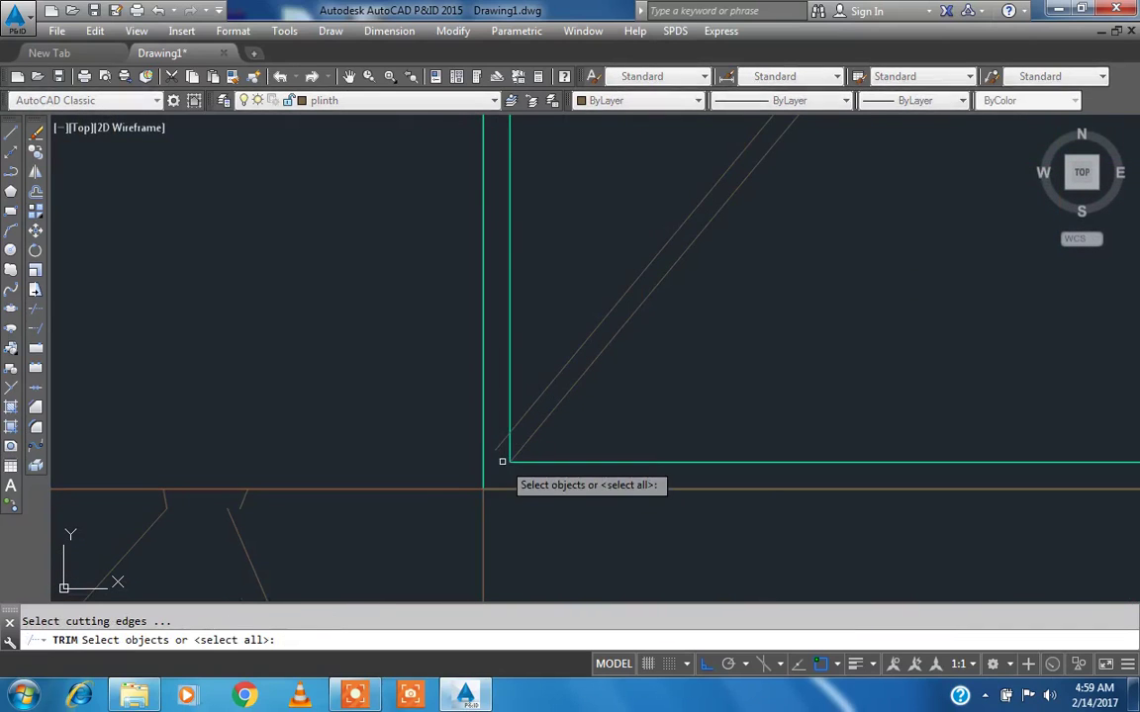
key("Return")
right_click(501, 454)
left_click(500, 442)
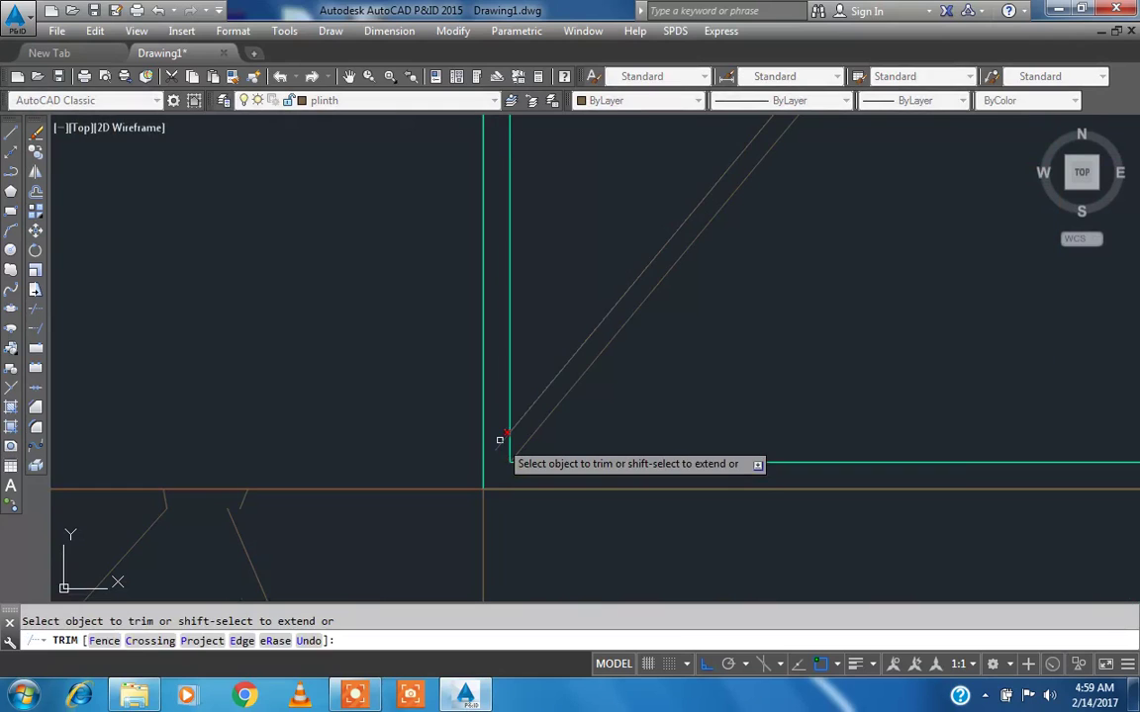
key("Escape")
scroll(495, 437, "down", 5)
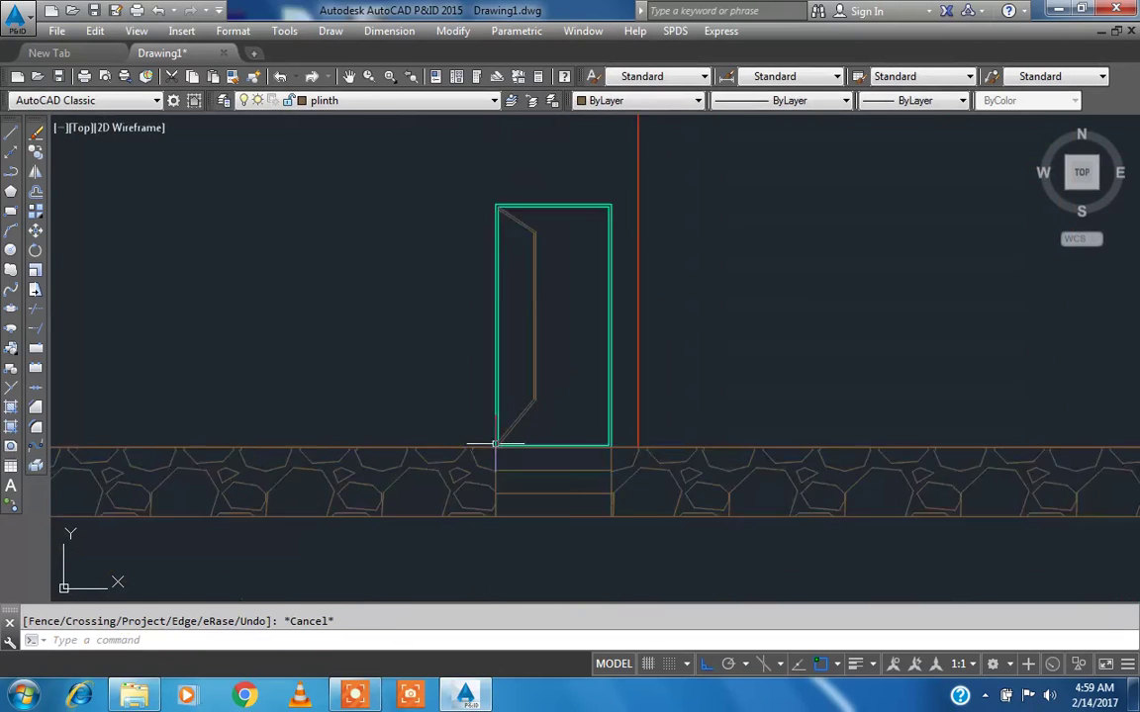
- Mirror the door leaf lines about the door's vertical centre line, keeping the originals
type("mi")
key("Return")
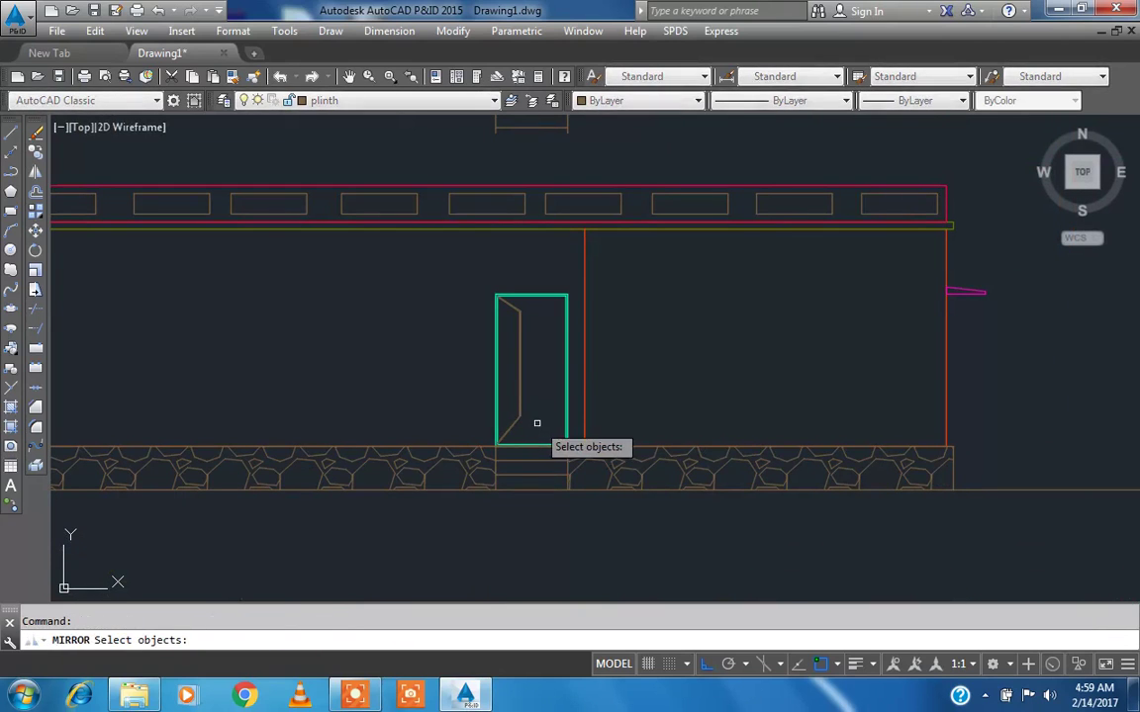
left_click(539, 435)
left_click(505, 305)
key("Return")
scroll(521, 309, "up", 2)
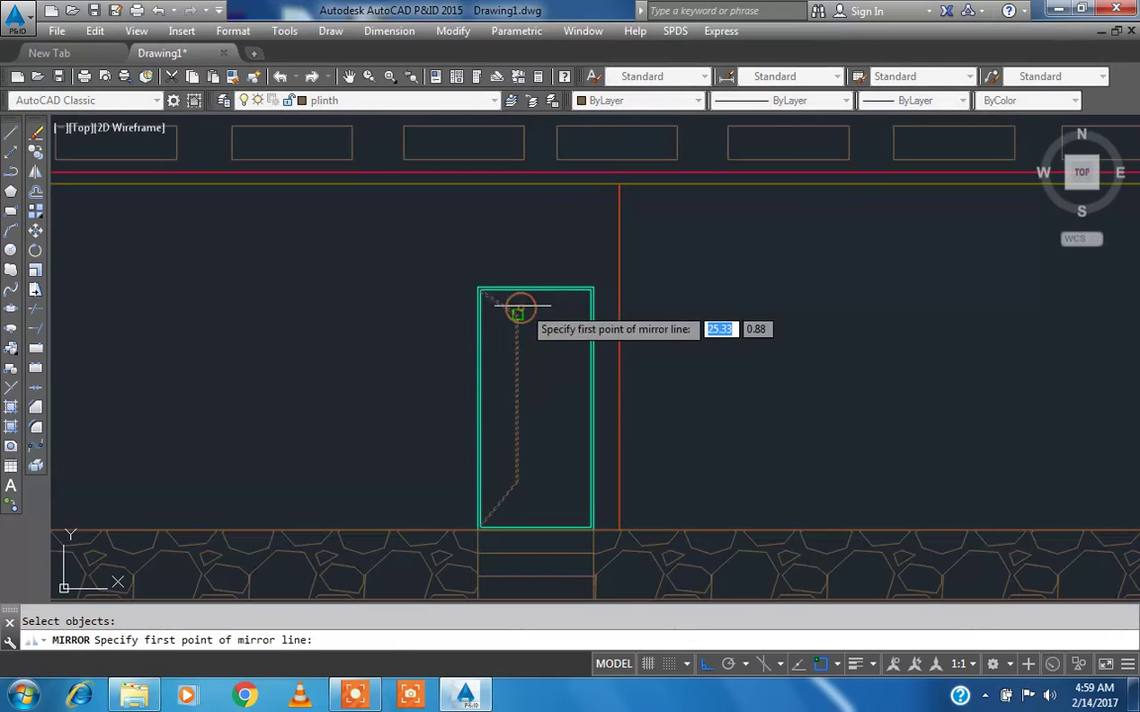
left_click(535, 289)
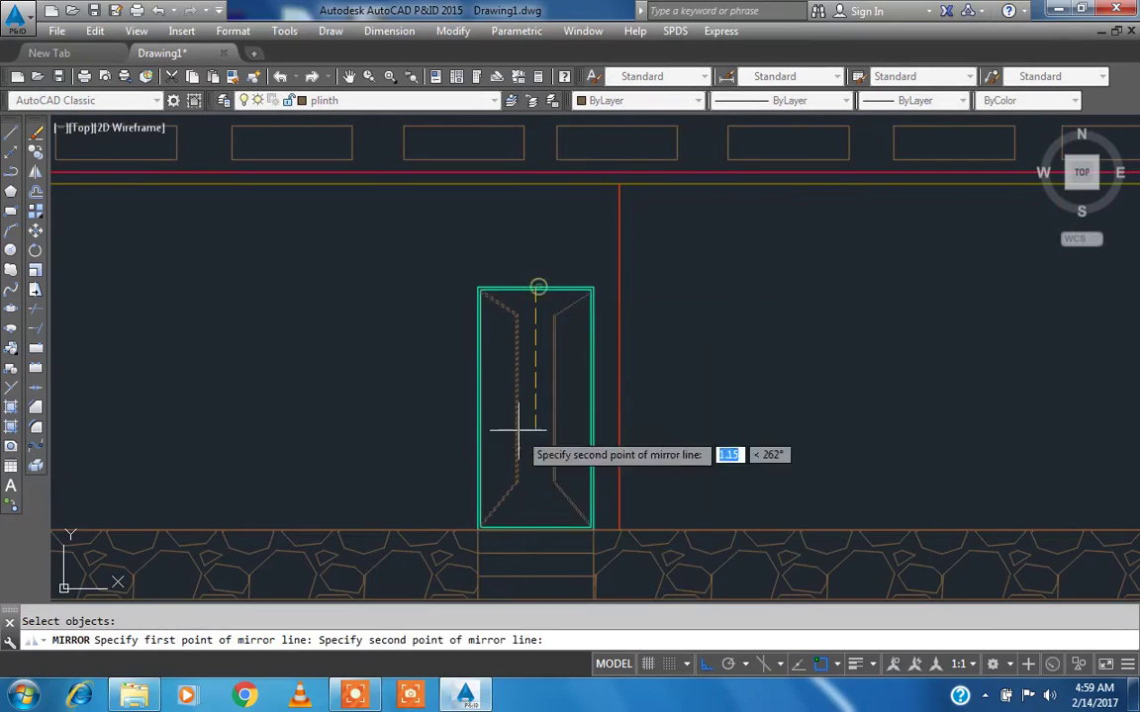
left_click(535, 525)
right_click(539, 325)
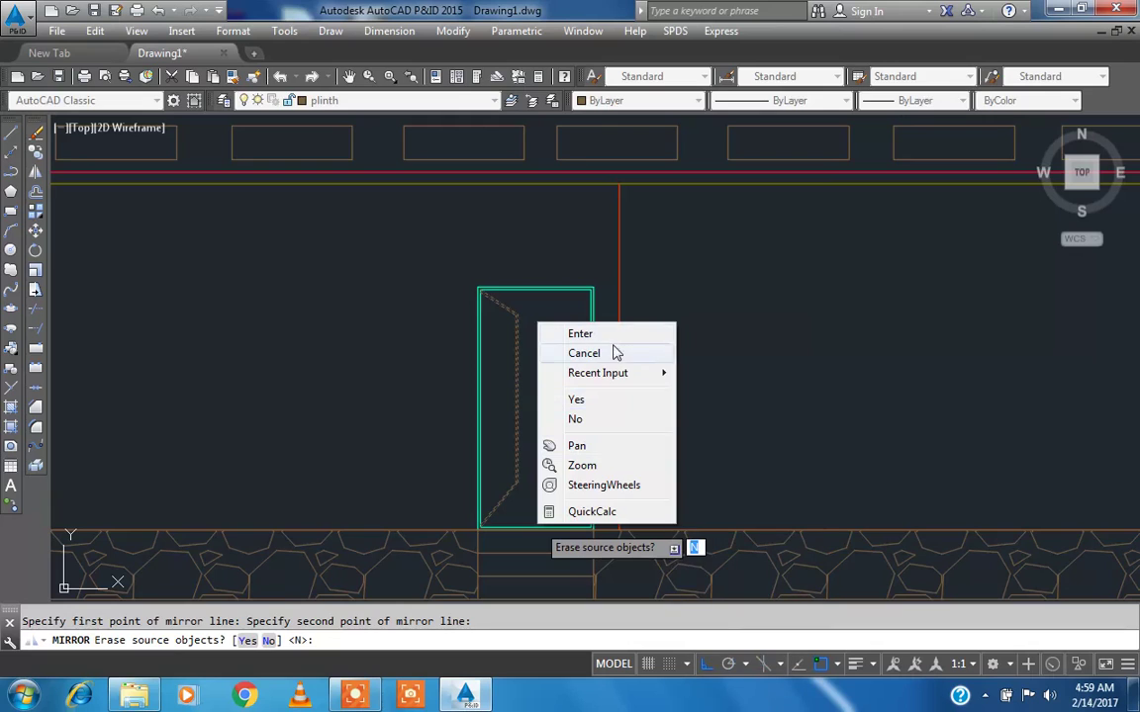
left_click(584, 353)
- Draw a horizontal and a vertical centre line across the window frame in the front elevation
scroll(660, 406, "down", 6)
scroll(533, 410, "up", 3)
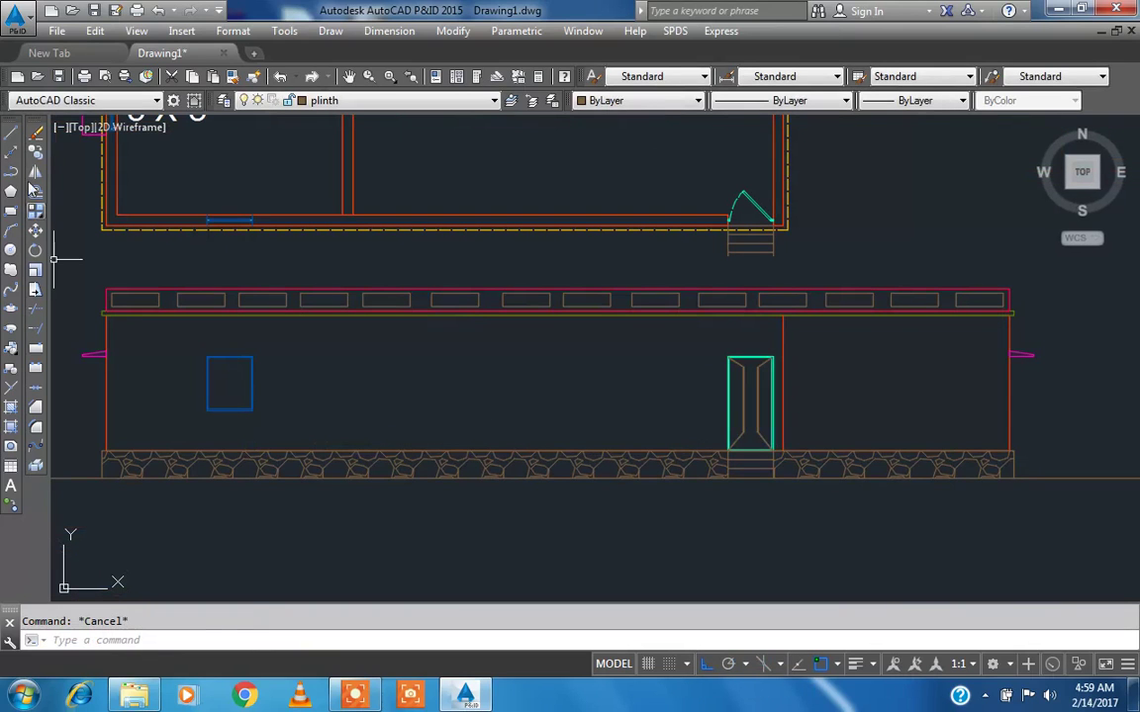
left_click(12, 132)
scroll(212, 376, "up", 5)
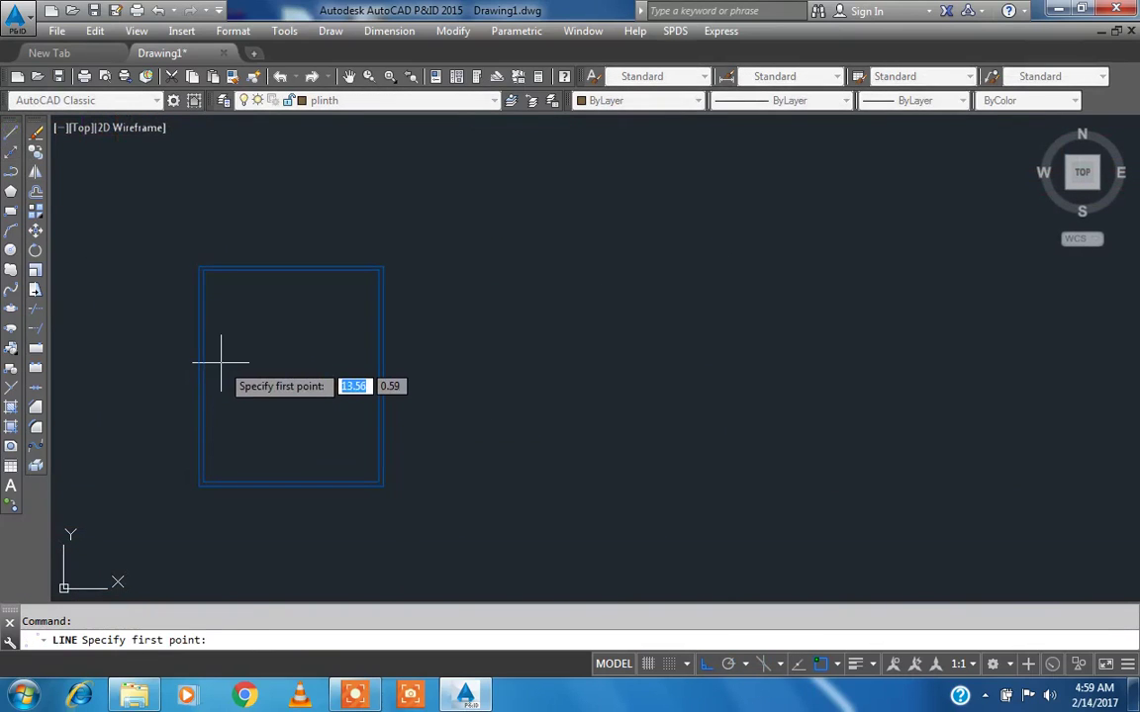
left_click(204, 375)
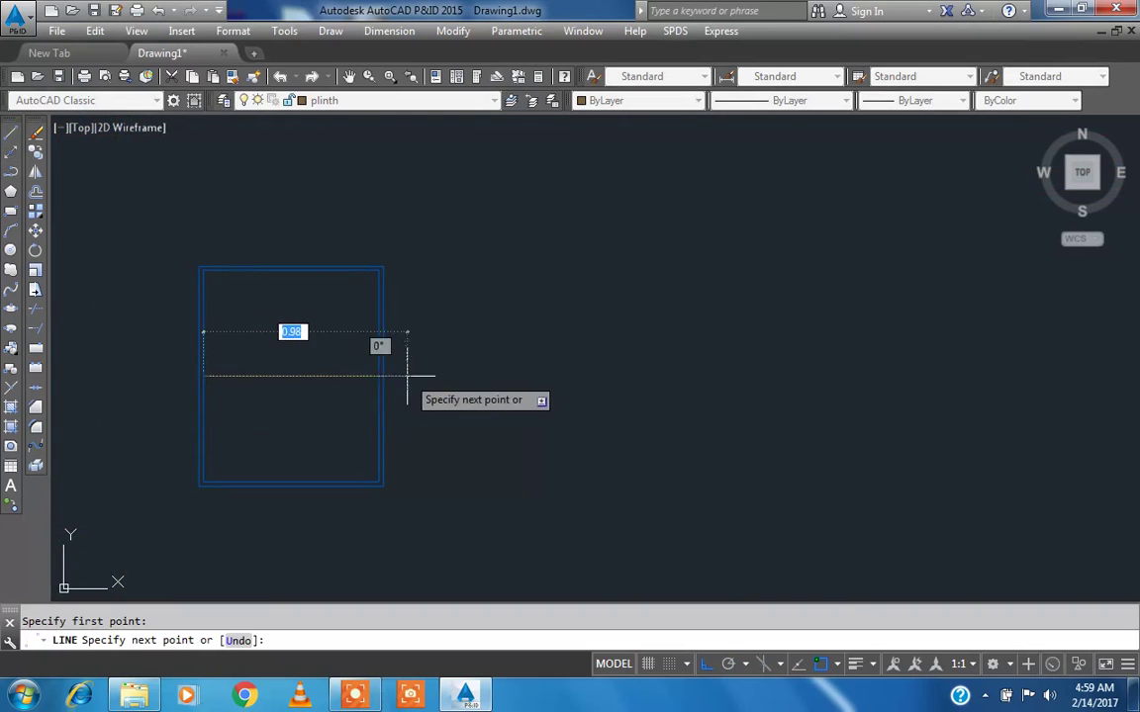
left_click(381, 375)
key("Escape")
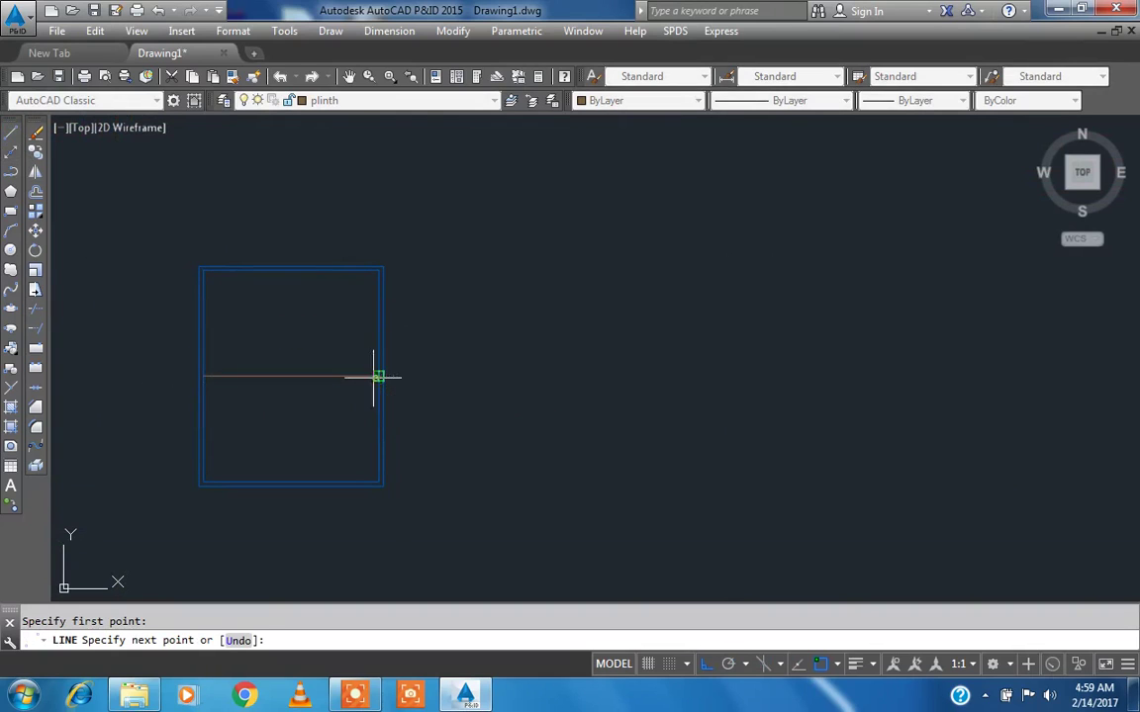
key("Return")
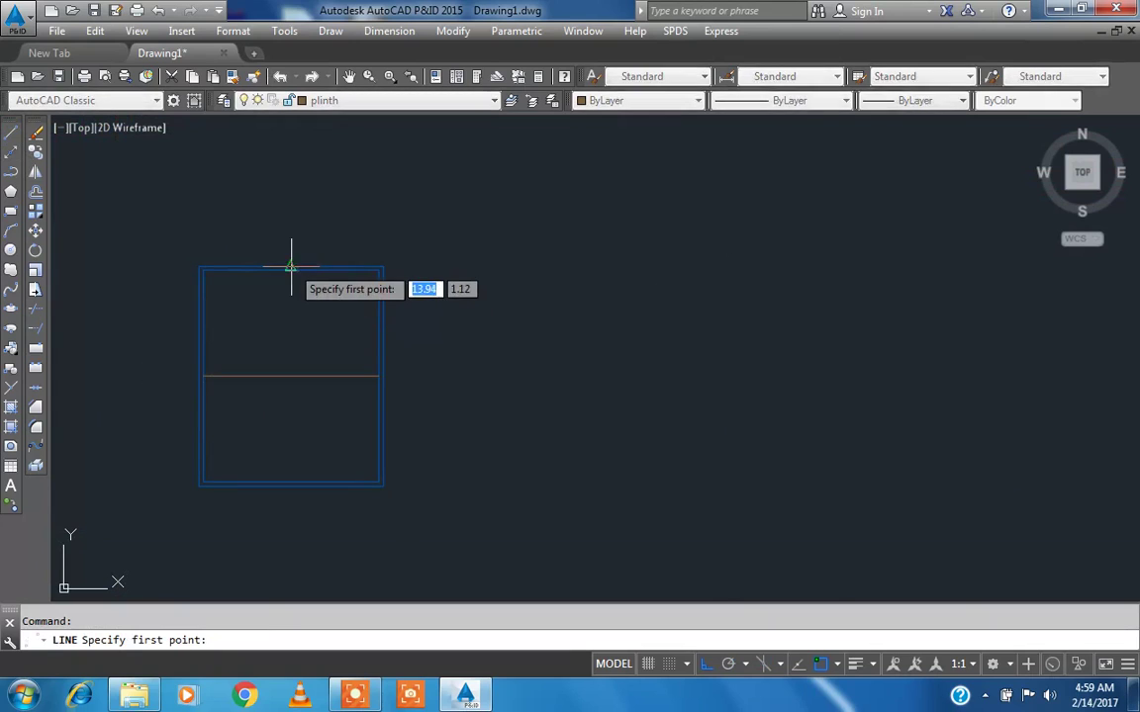
left_click(291, 269)
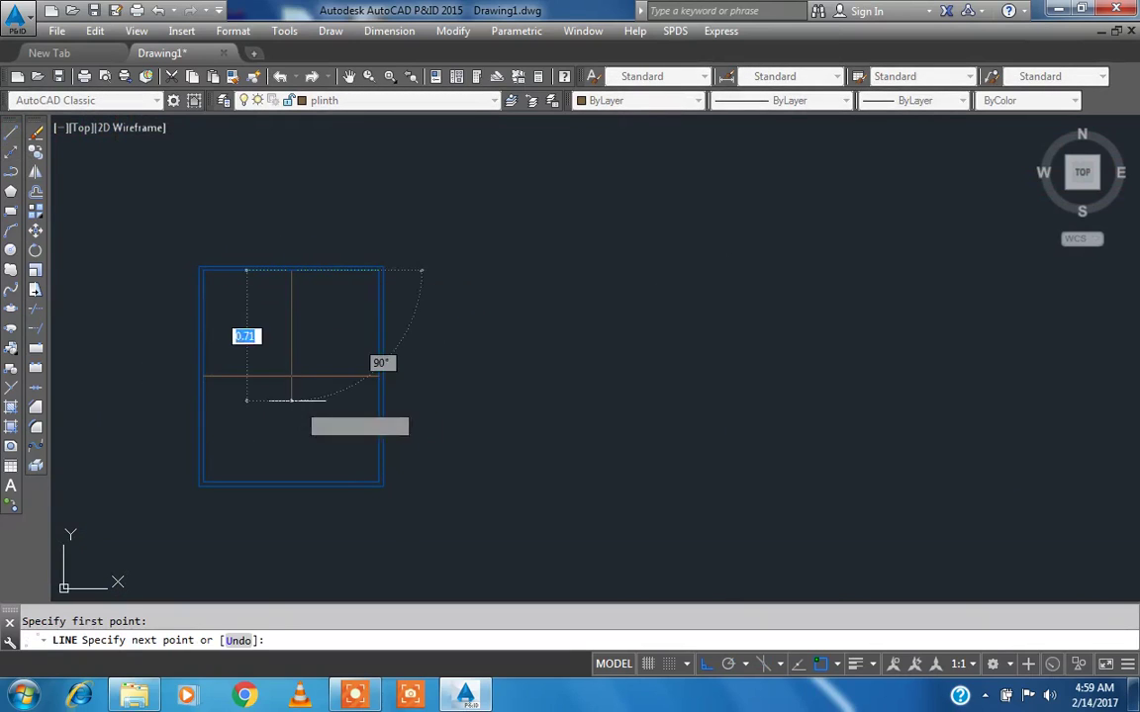
left_click(291, 482)
key("Escape")
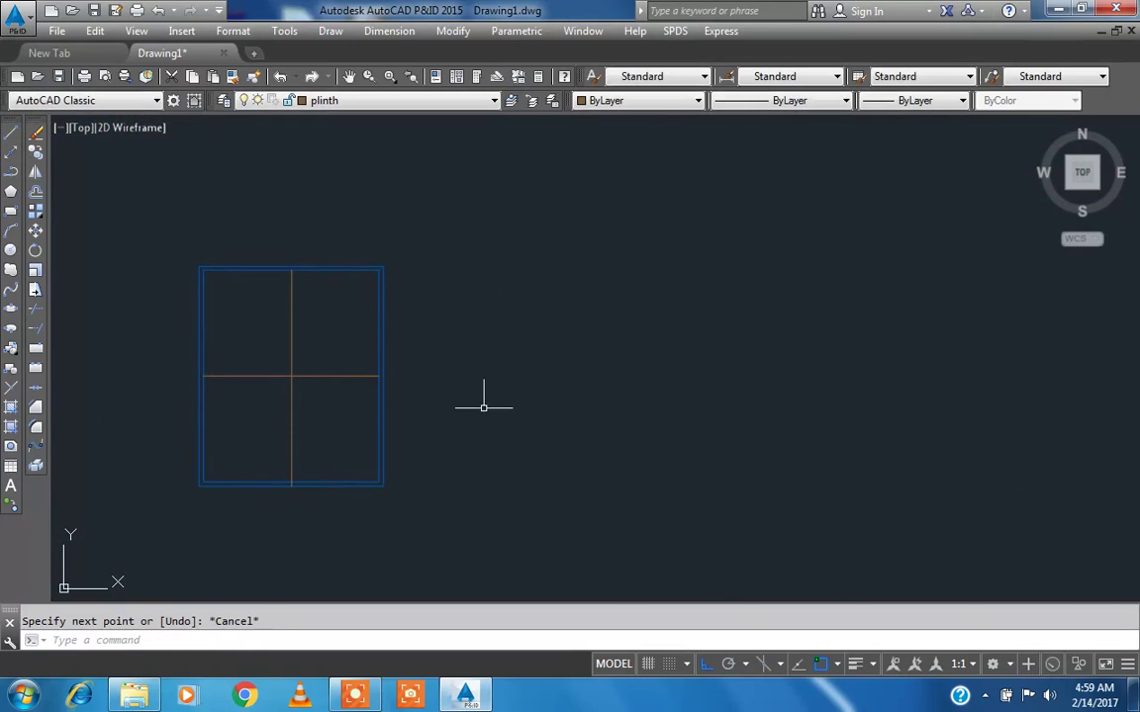
- Shorten the window's vertical centre line so its lower end stops at the inner frame's bottom edge
scroll(312, 501, "up", 3)
left_click(189, 361)
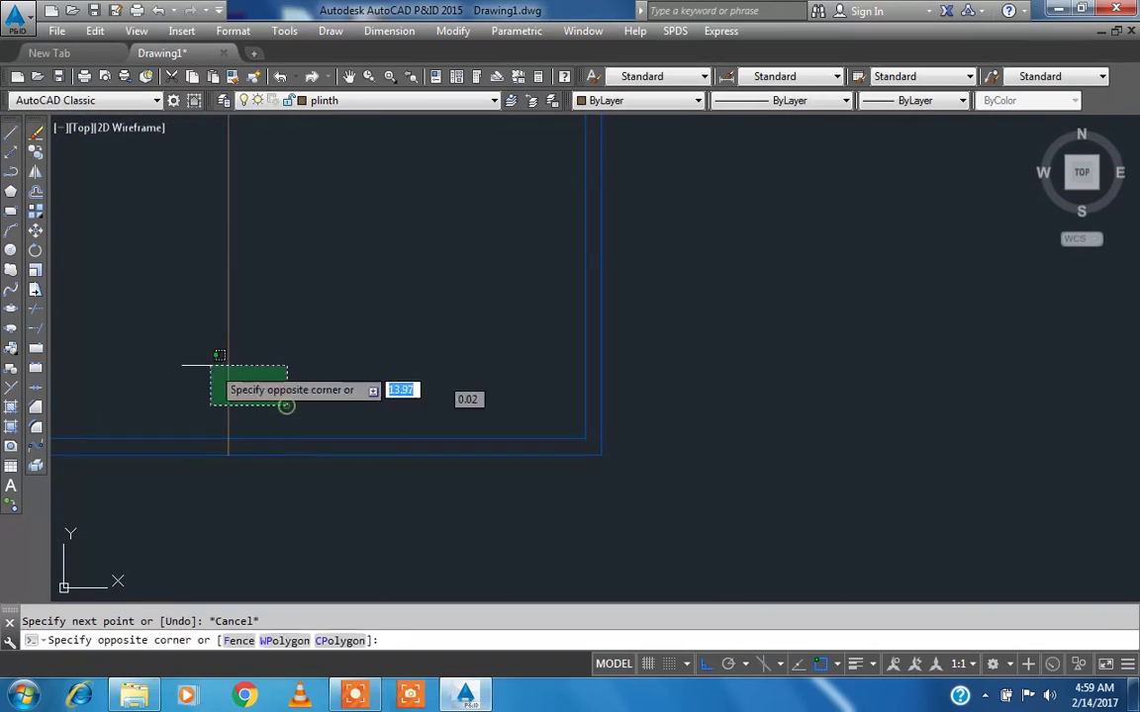
left_click(227, 456)
left_click(227, 456)
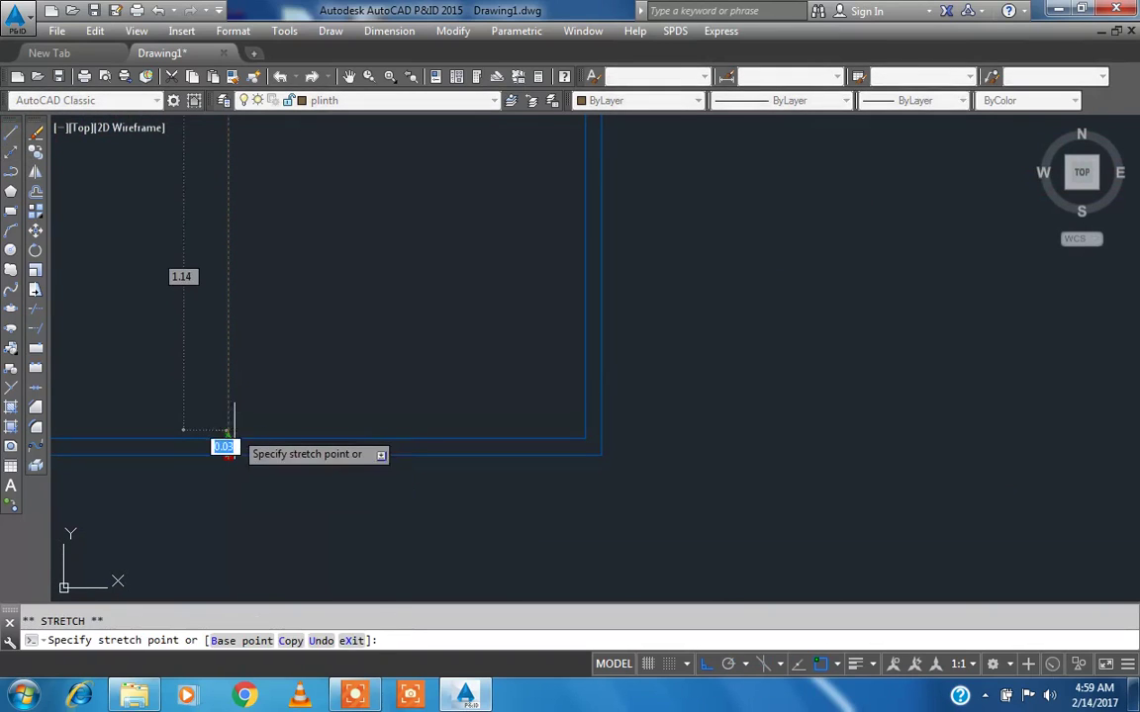
left_click(228, 437)
key("Escape")
- Offset the window's vertical centre line by a small picked distance to both sides
type("o")
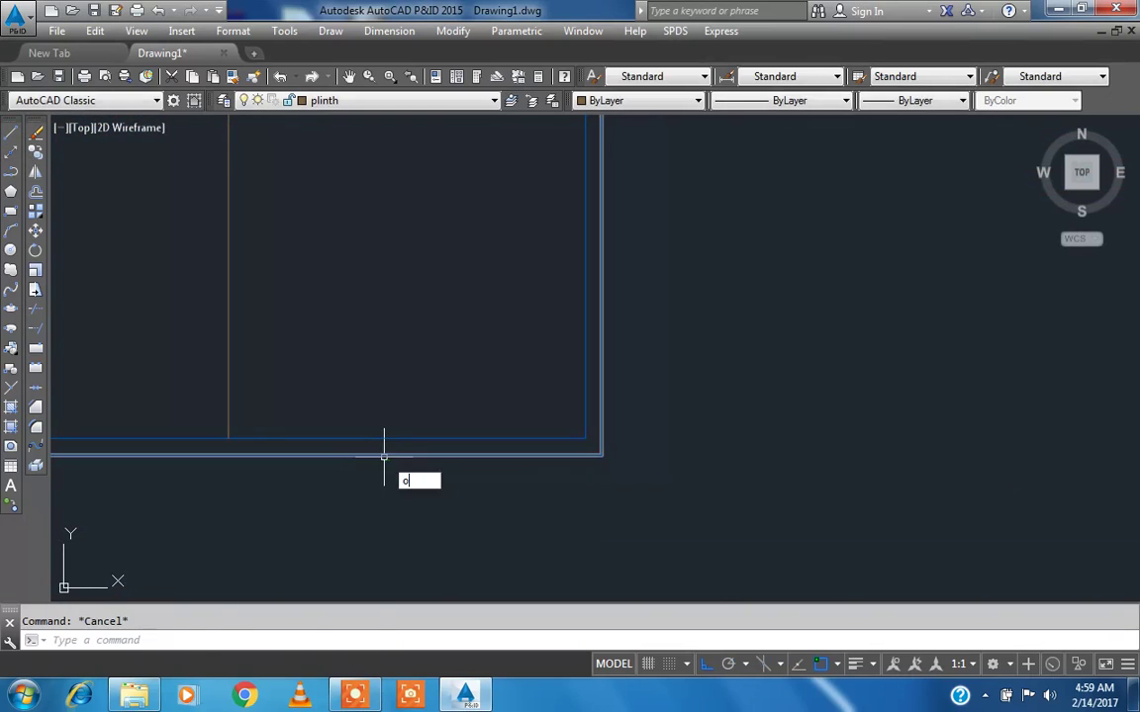
key("Return")
left_click(230, 403)
scroll(229, 402, "up", 2)
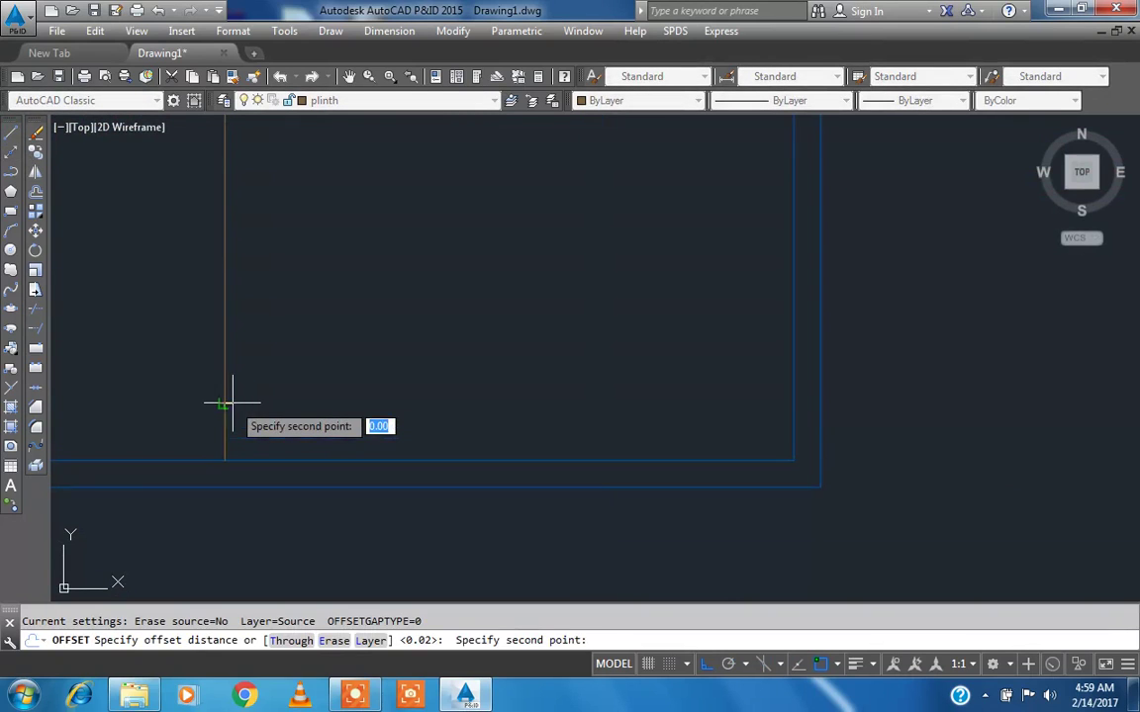
left_click(228, 397)
left_click(225, 398)
left_click(254, 420)
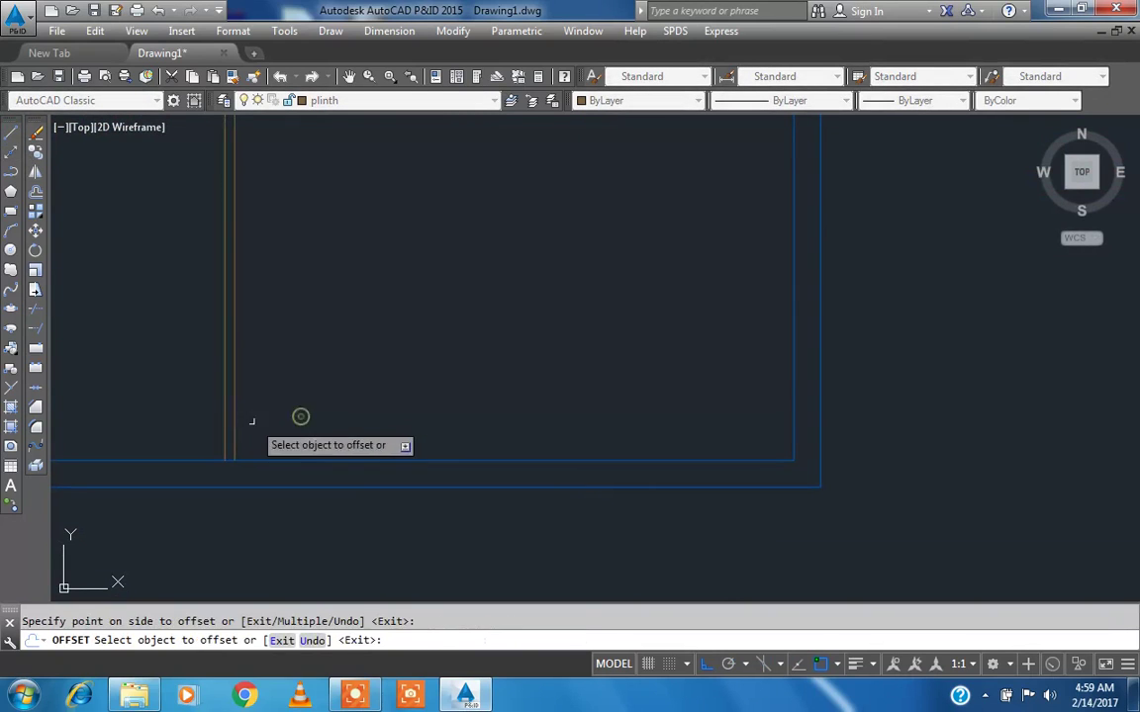
left_click(227, 407)
left_click(178, 410)
- Offset the window's horizontal centre line above and below by the same distance
scroll(416, 520, "down", 6)
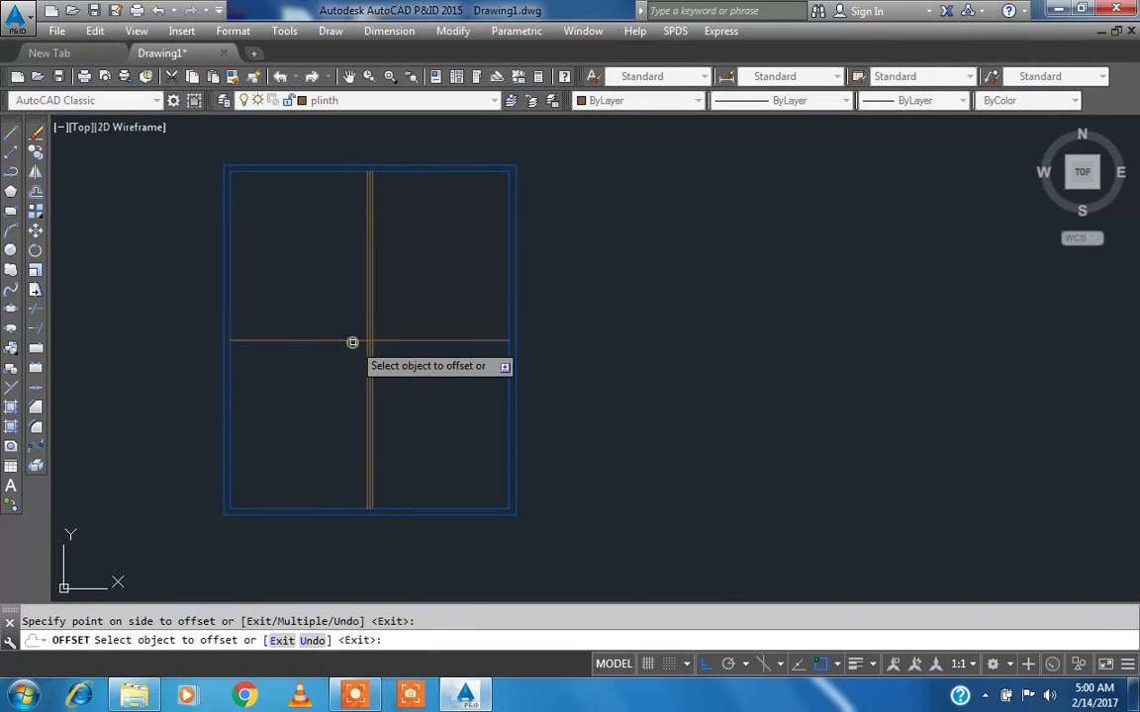
scroll(322, 336, "up", 3)
left_click(323, 333)
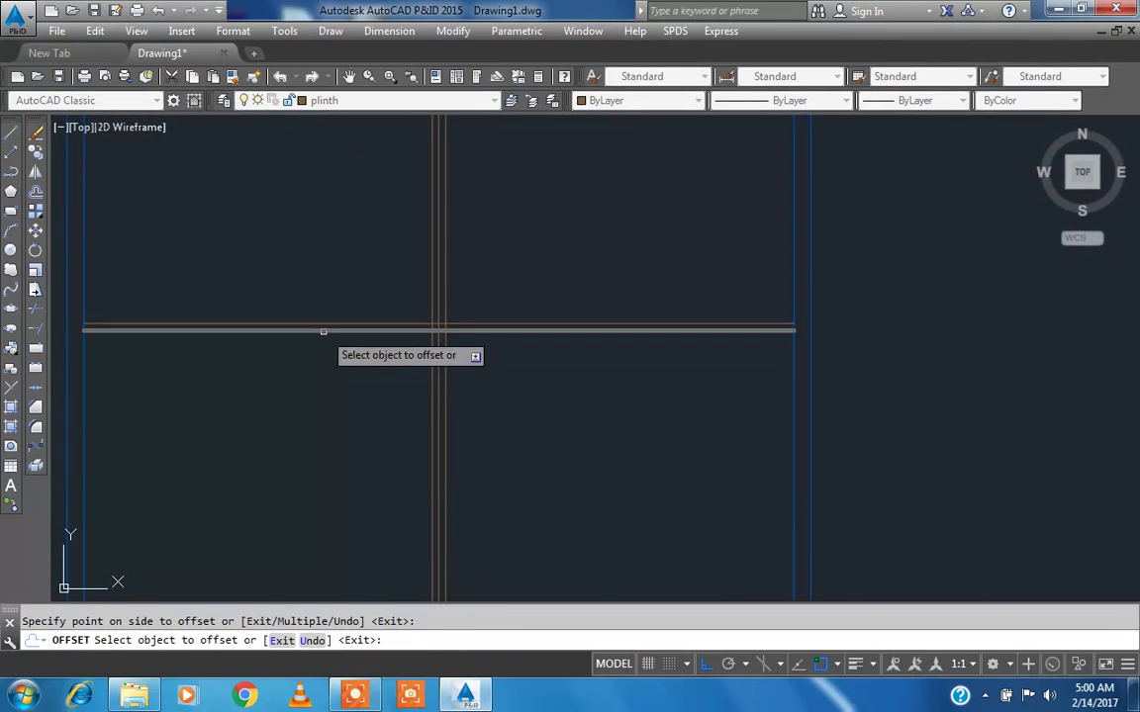
left_click(311, 373)
key("Escape")
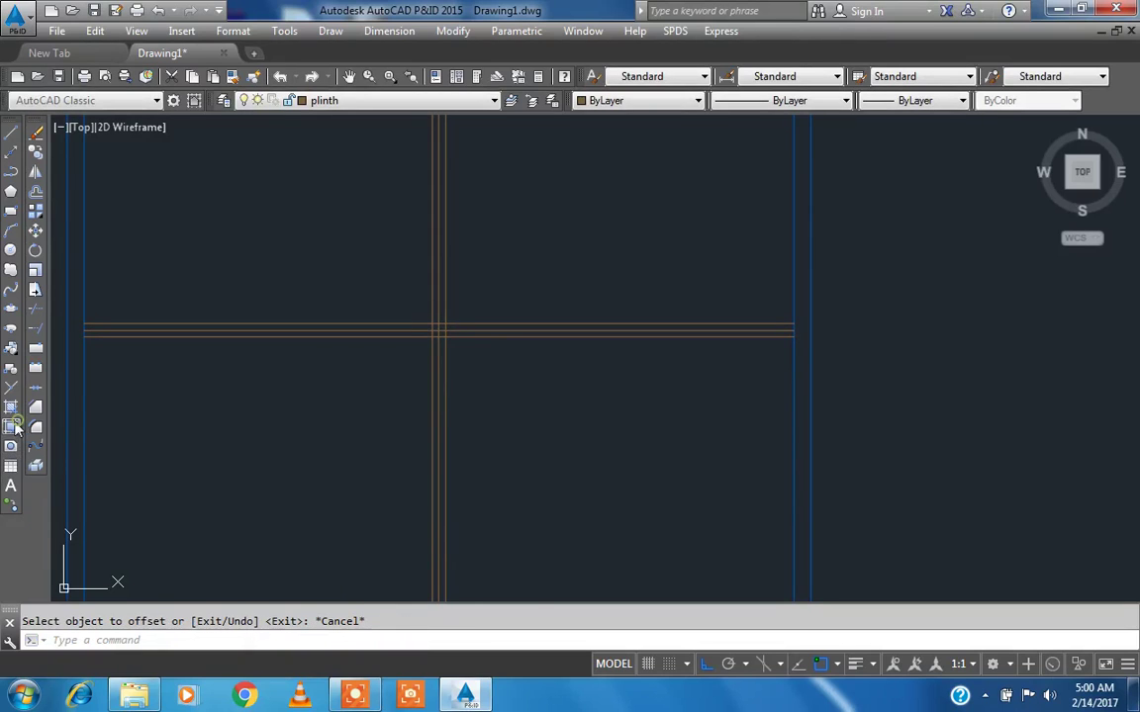
- Fill the window panes with the two-colour blue and yellow gradient that is yellow along its vertical middle
left_click(12, 426)
left_click(505, 228)
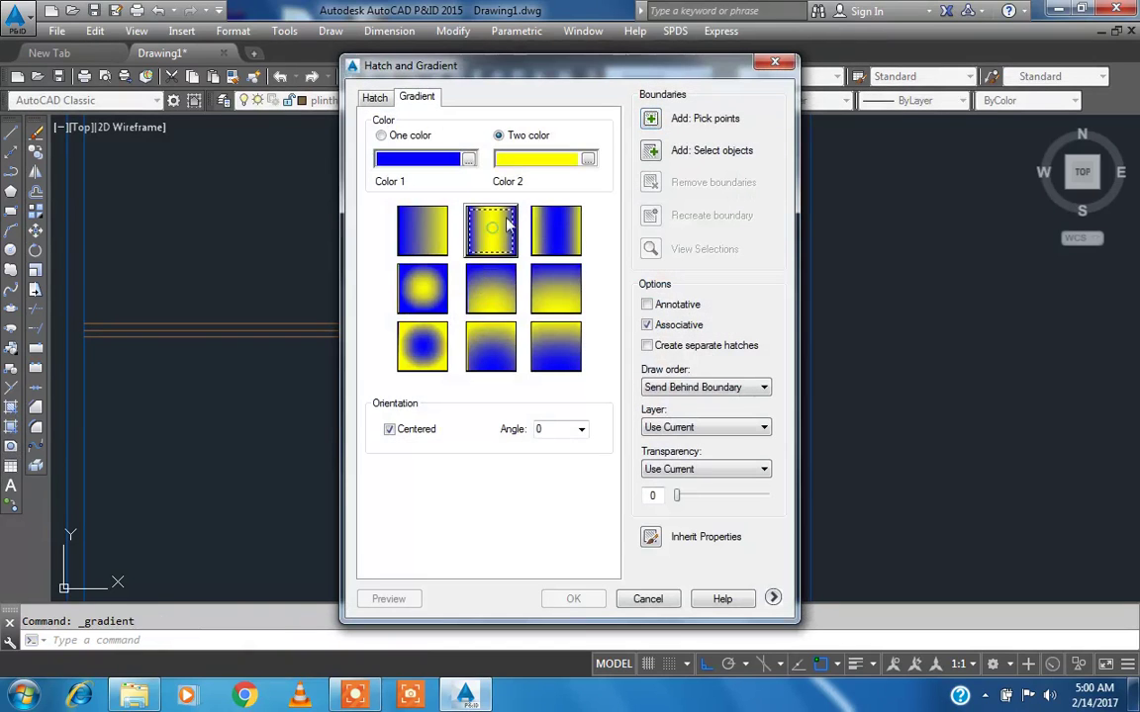
left_click(650, 119)
left_click(331, 246)
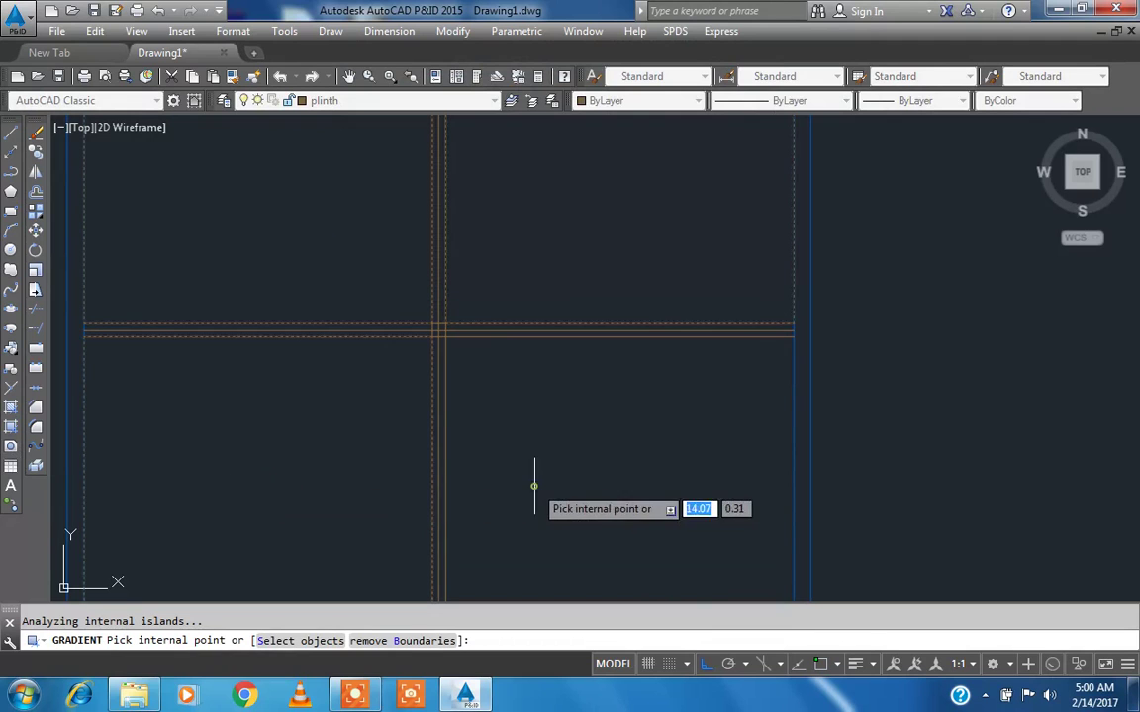
right_click(547, 262)
left_click(589, 280)
left_click(550, 601)
scroll(407, 397, "down", 8)
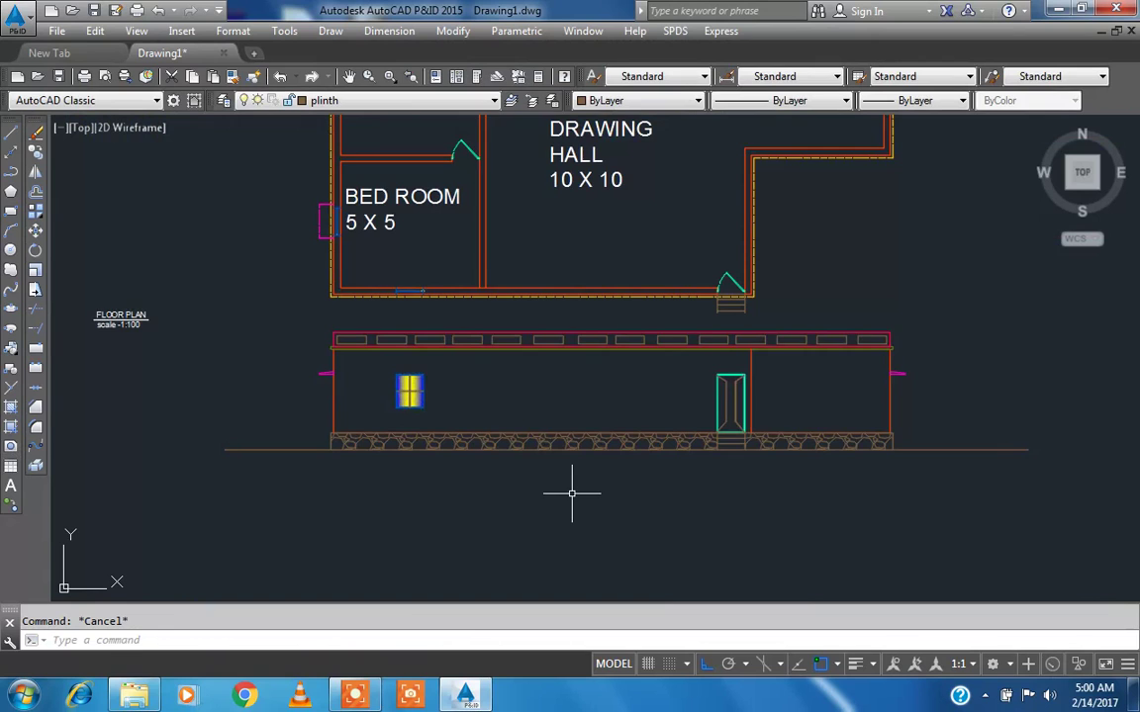
middle_click(571, 494)
middle_click(572, 494)
middle_click_drag(725, 556, 660, 478)
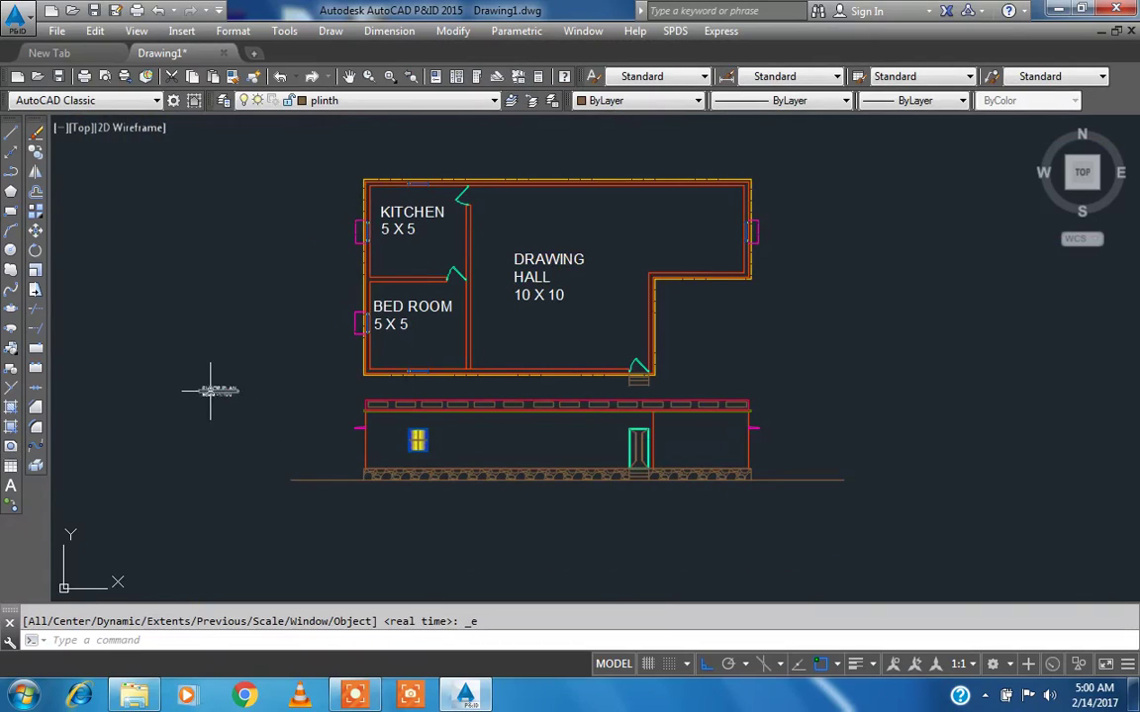
scroll(210, 391, "up", 5)
scroll(229, 393, "down", 7)
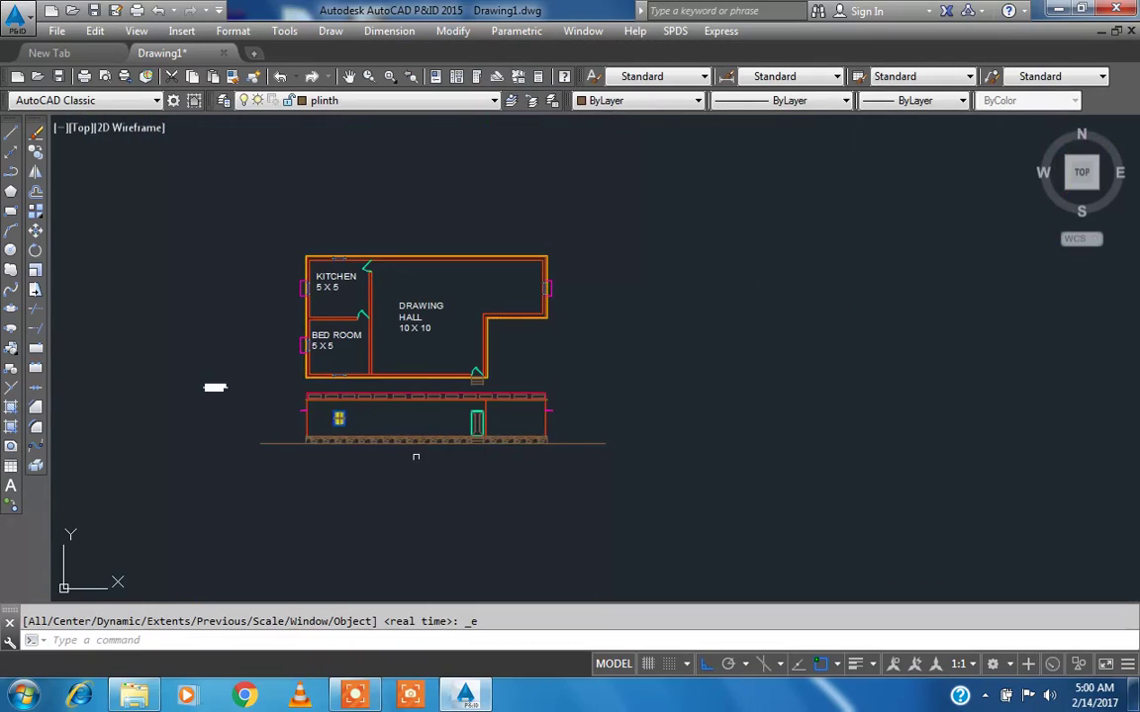
scroll(416, 456, "up", 2)
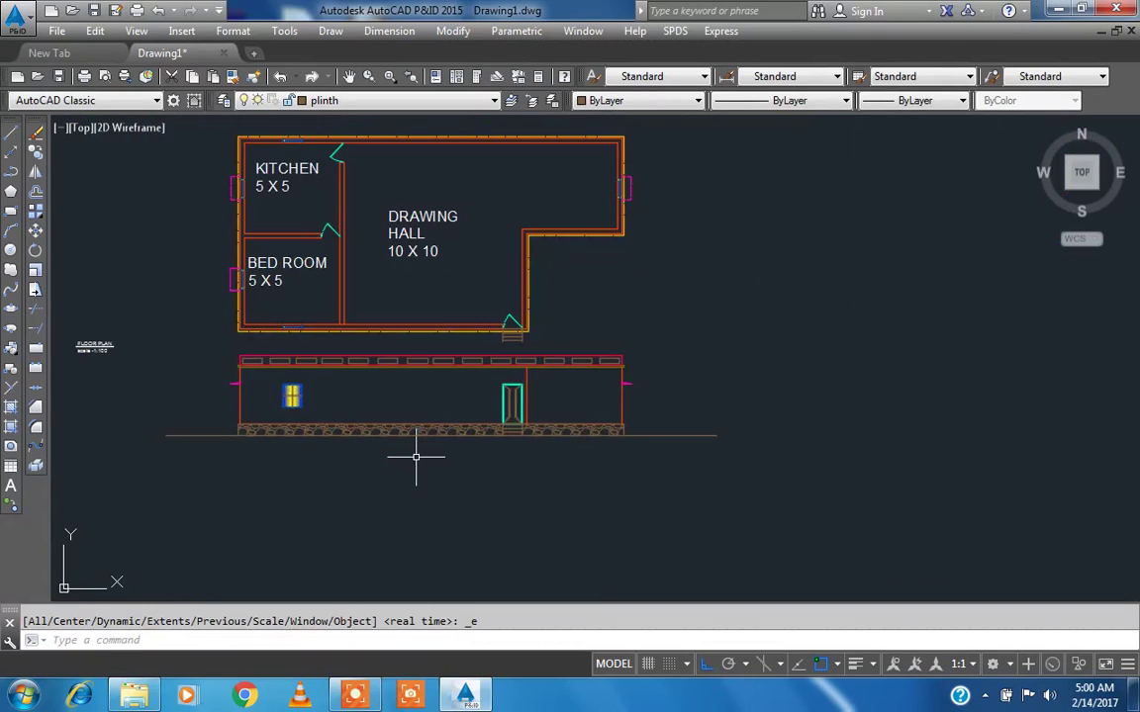
- Copy the whole front elevation, including its ground line, to the open area right of the floor plan with Ortho off
type("ct o")
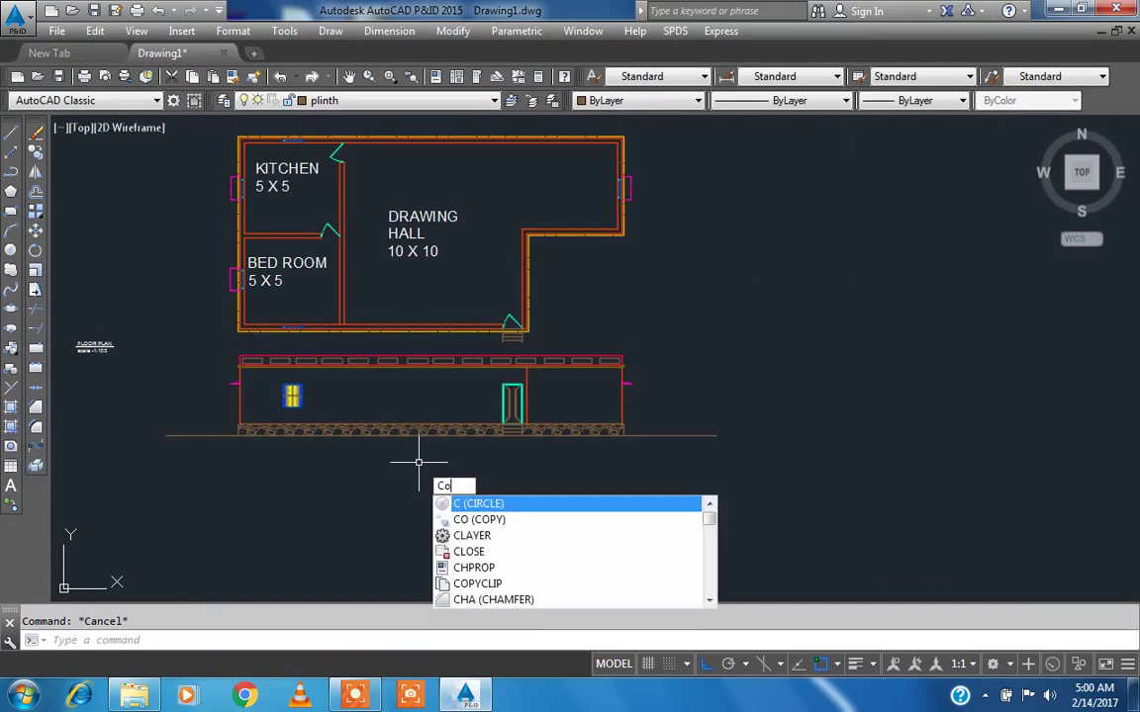
key("Return")
left_click(150, 344)
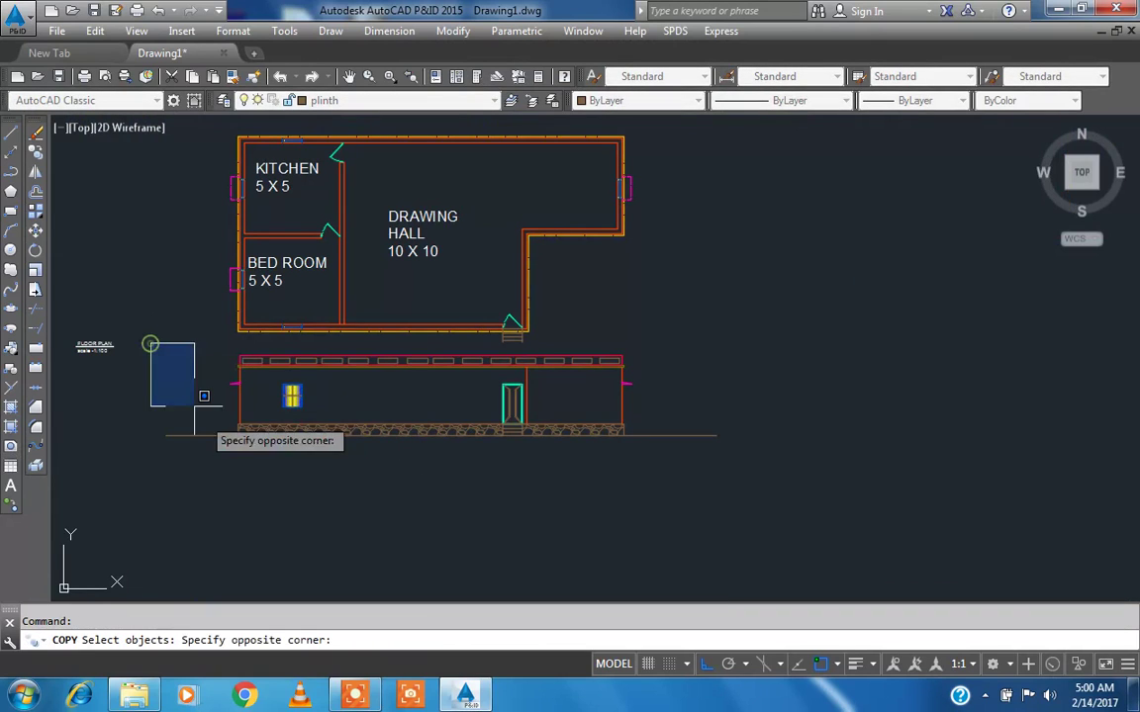
left_click(751, 489)
key("Return")
left_click(292, 433)
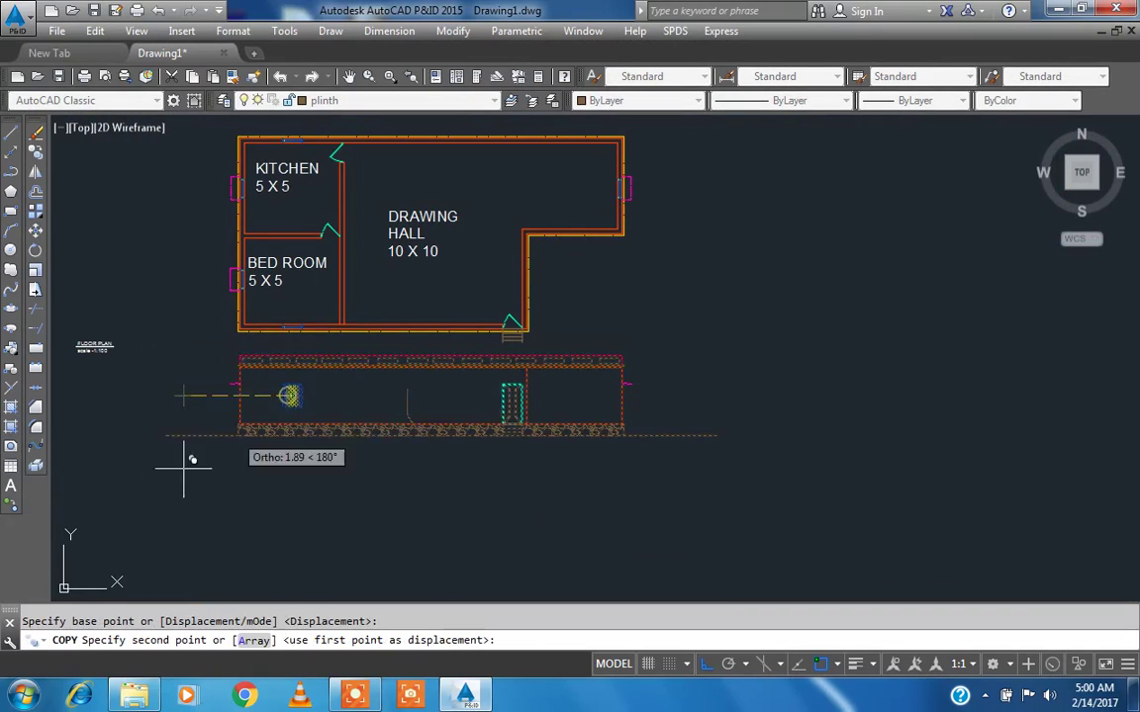
scroll(183, 470, "down", 2)
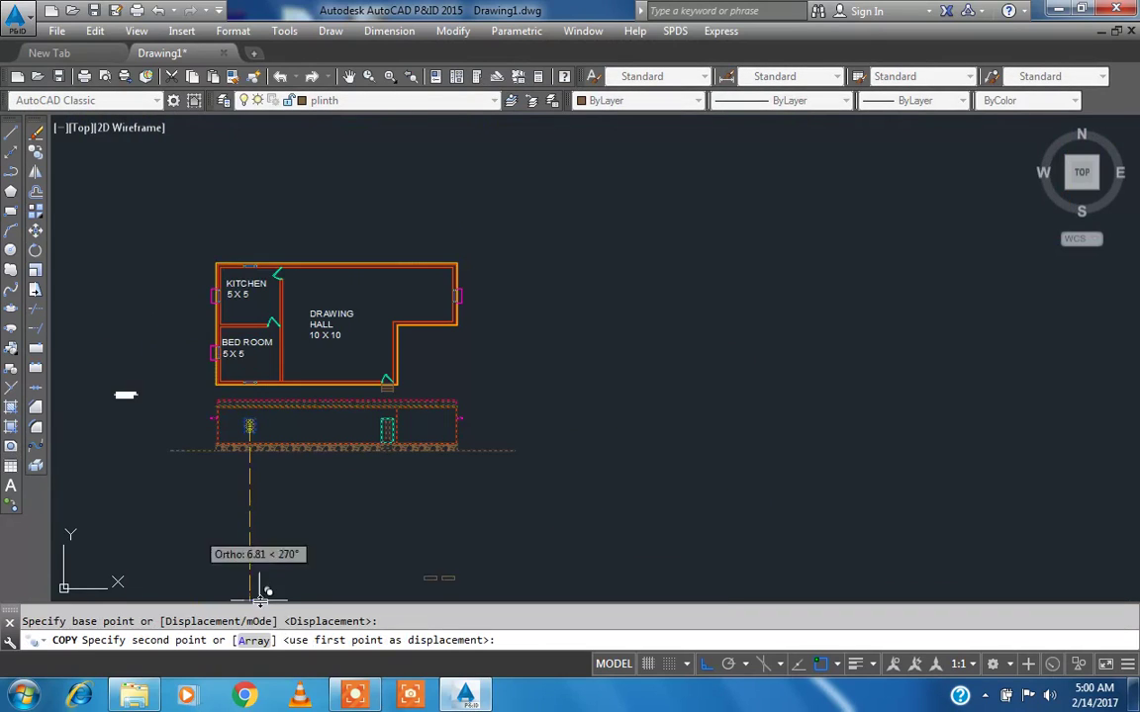
left_click(704, 664)
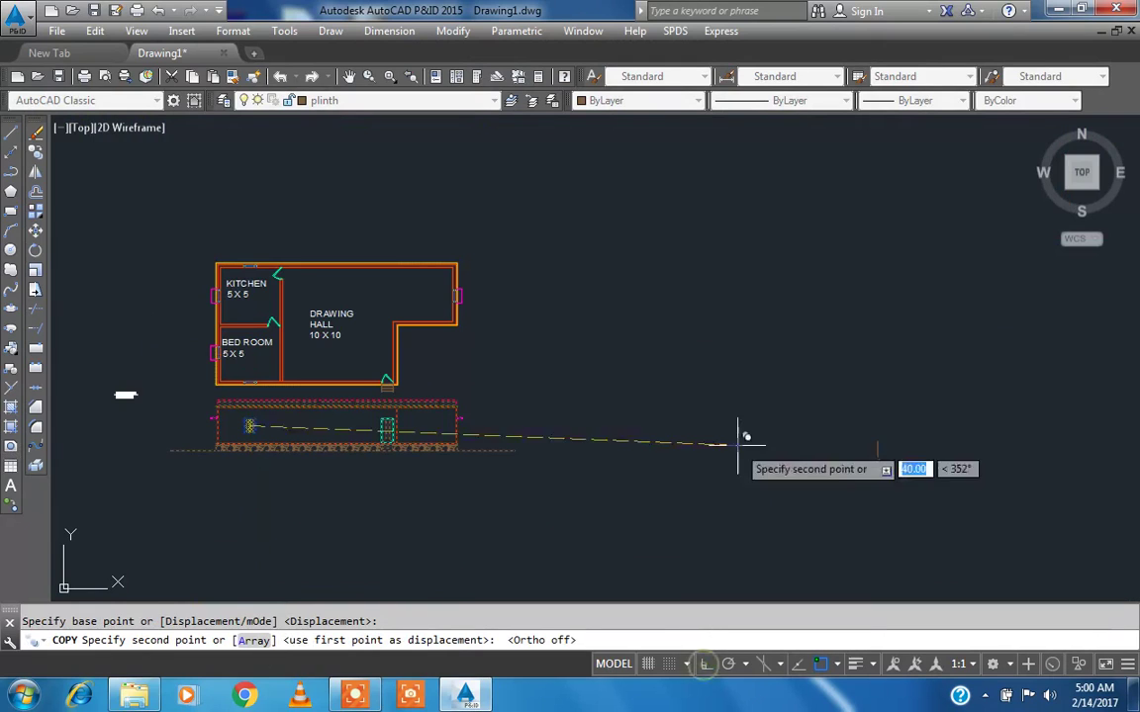
left_click(604, 283)
key("Escape")
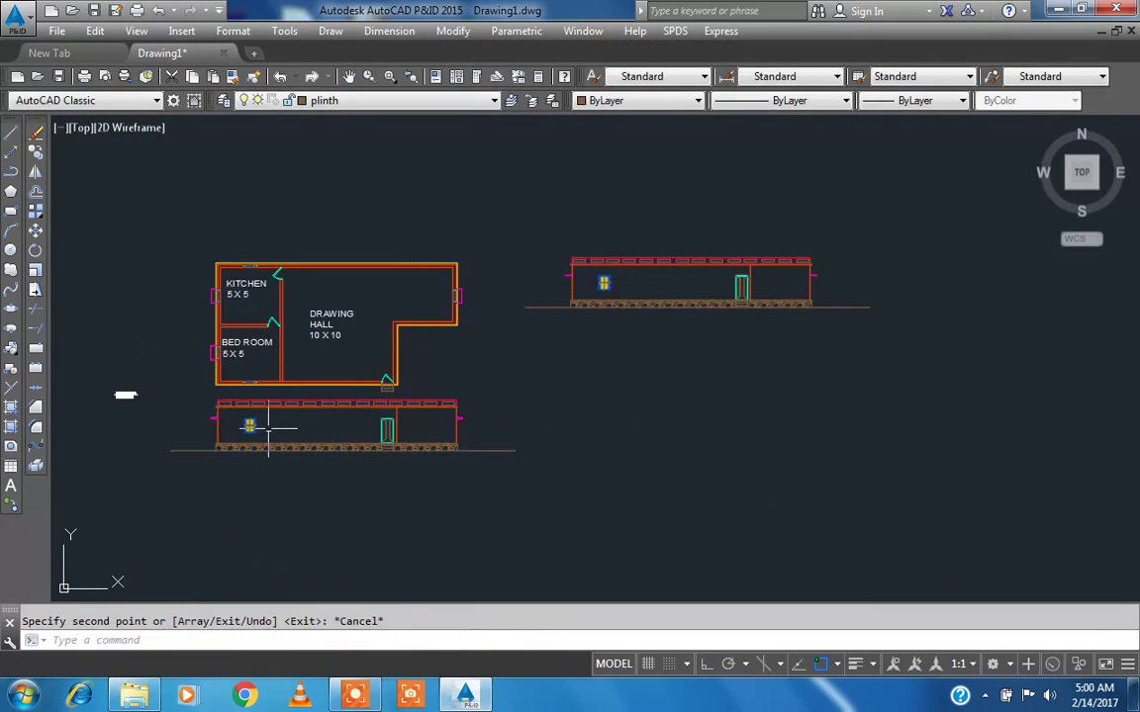
- Delete the original front elevation beneath the floor plan
left_click(165, 387)
left_click(569, 486)
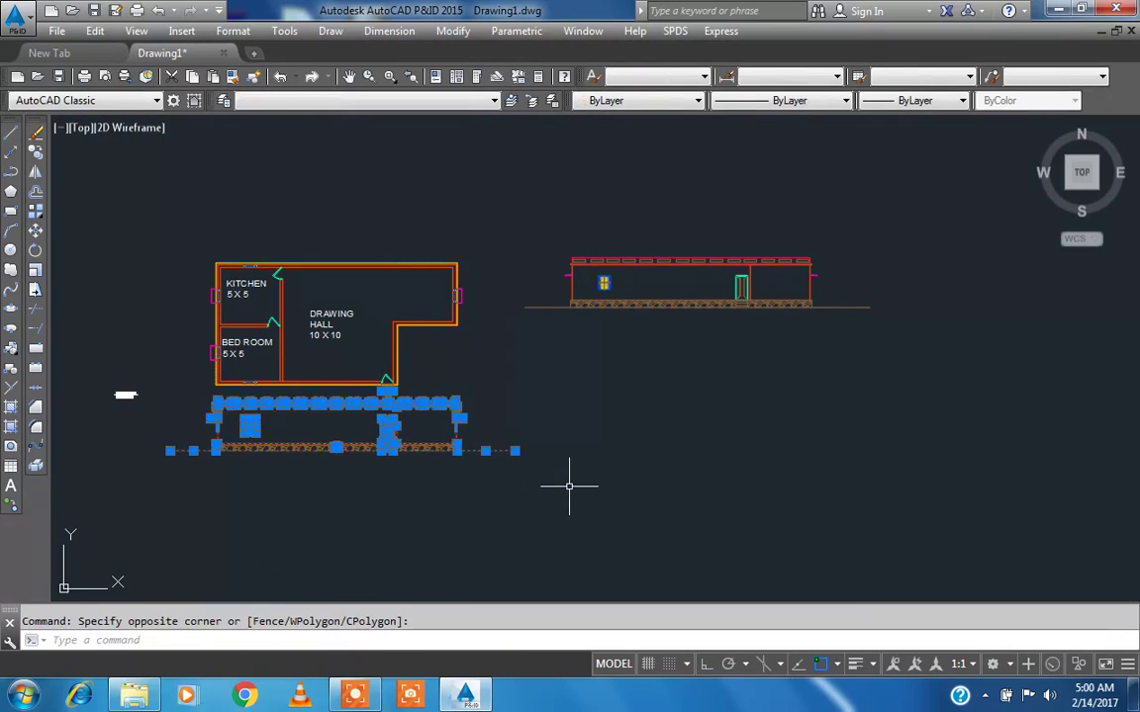
key("Delete")
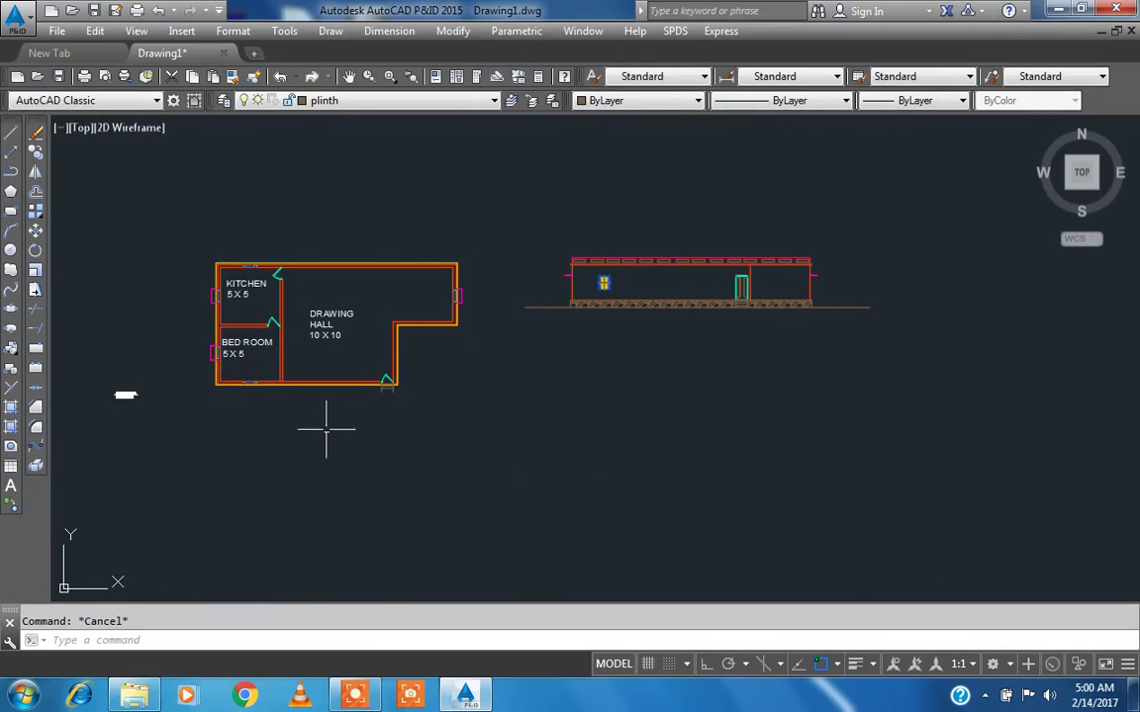
- Turn on the xl layer to display the construction lines around the floor plan
middle_click_drag(295, 432, 409, 367)
left_click(400, 101)
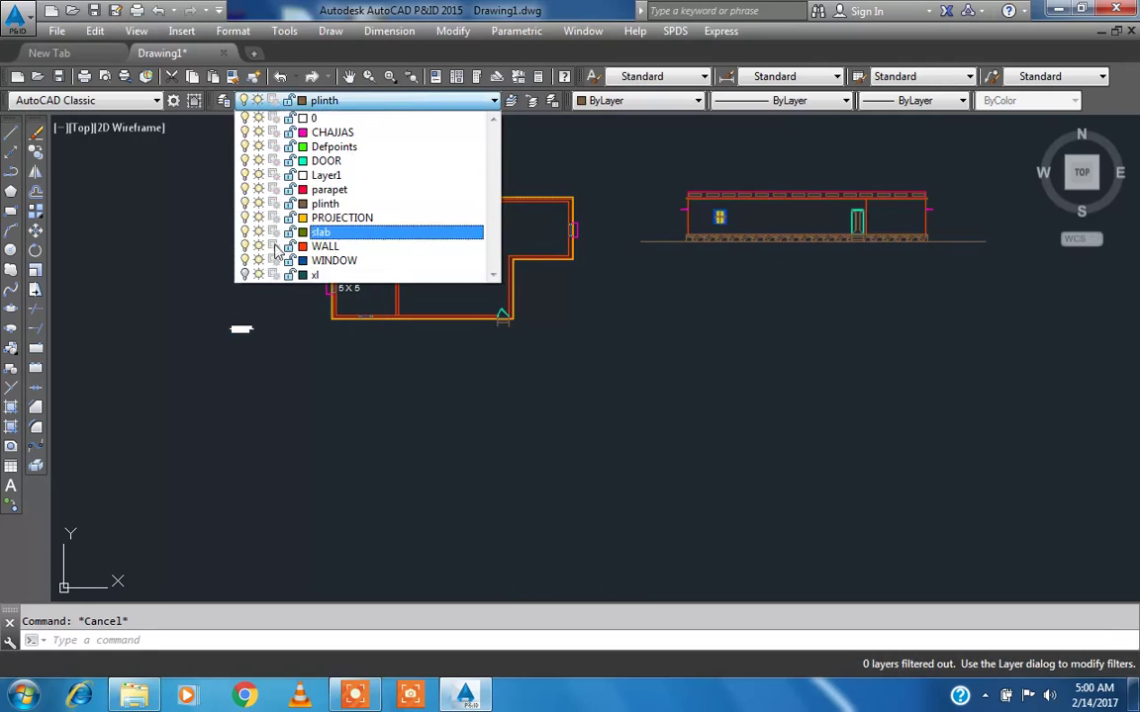
left_click(245, 275)
left_click(151, 287)
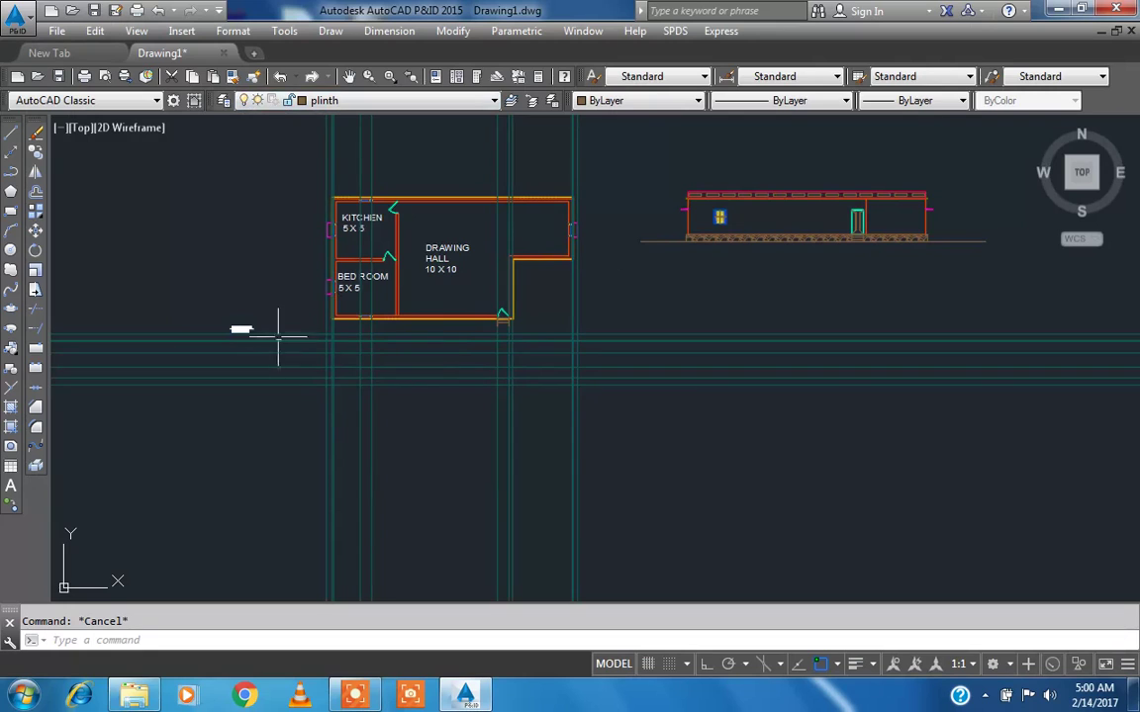
- Offset the lowest horizontal construction line below the floor plan 1.5 downward
scroll(348, 326, "up", 2)
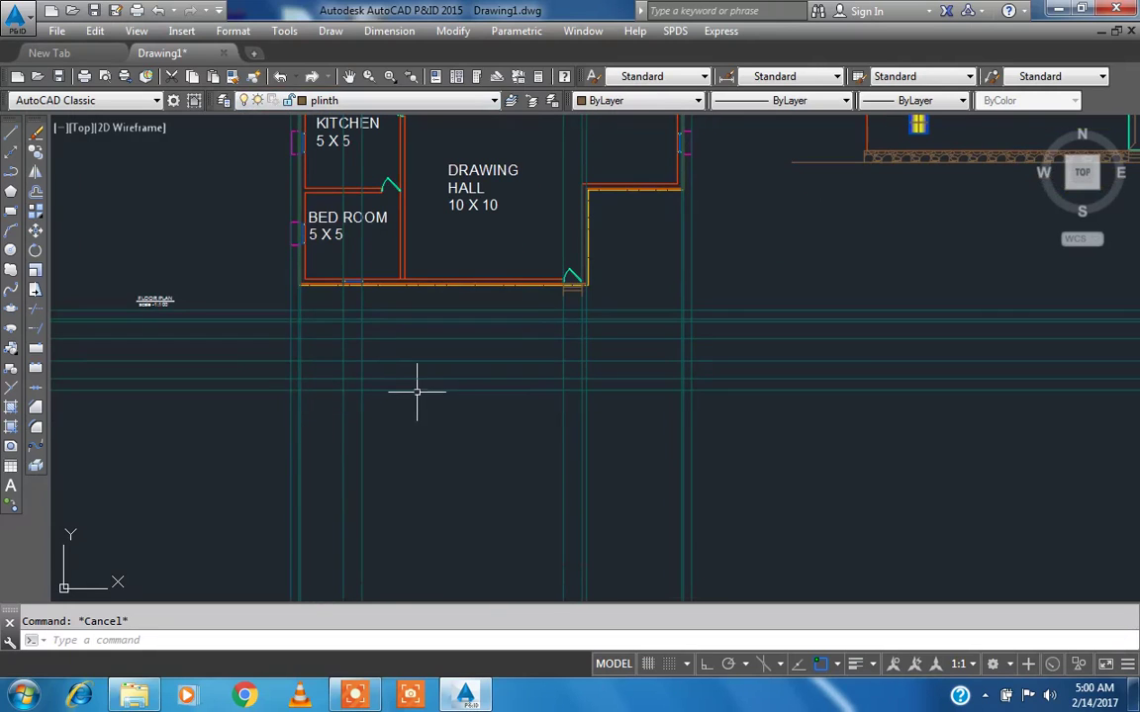
type("o")
key("Return")
type("1.")
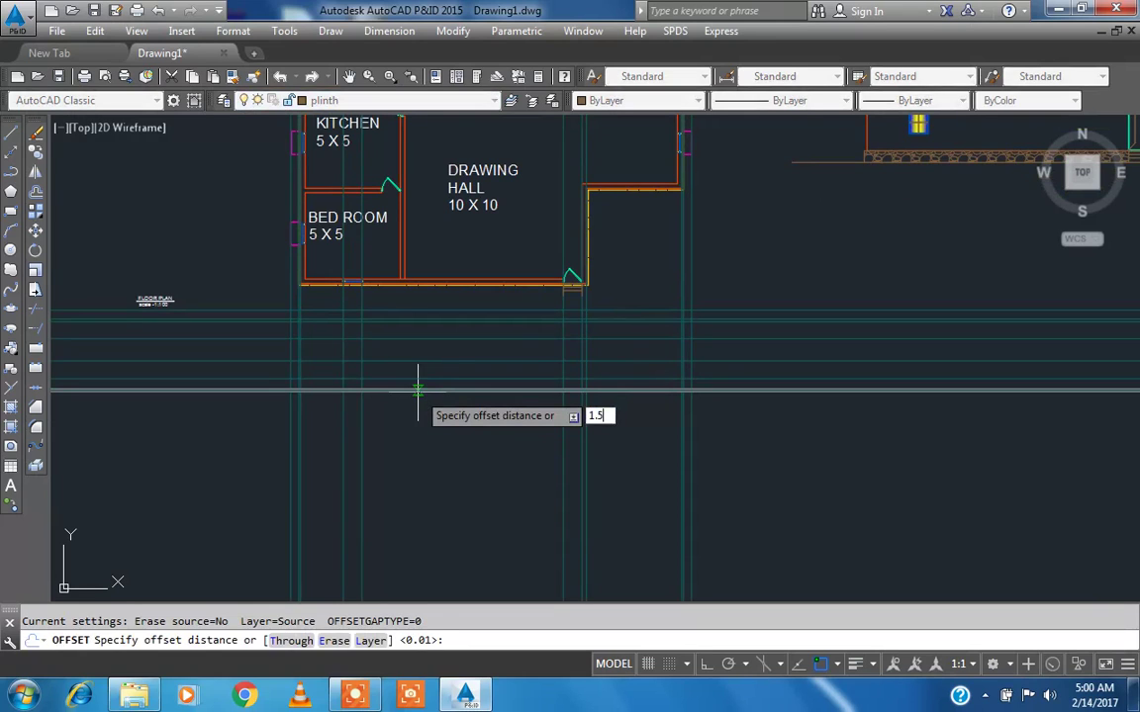
type("5")
key("Return")
scroll(417, 393, "up", 2)
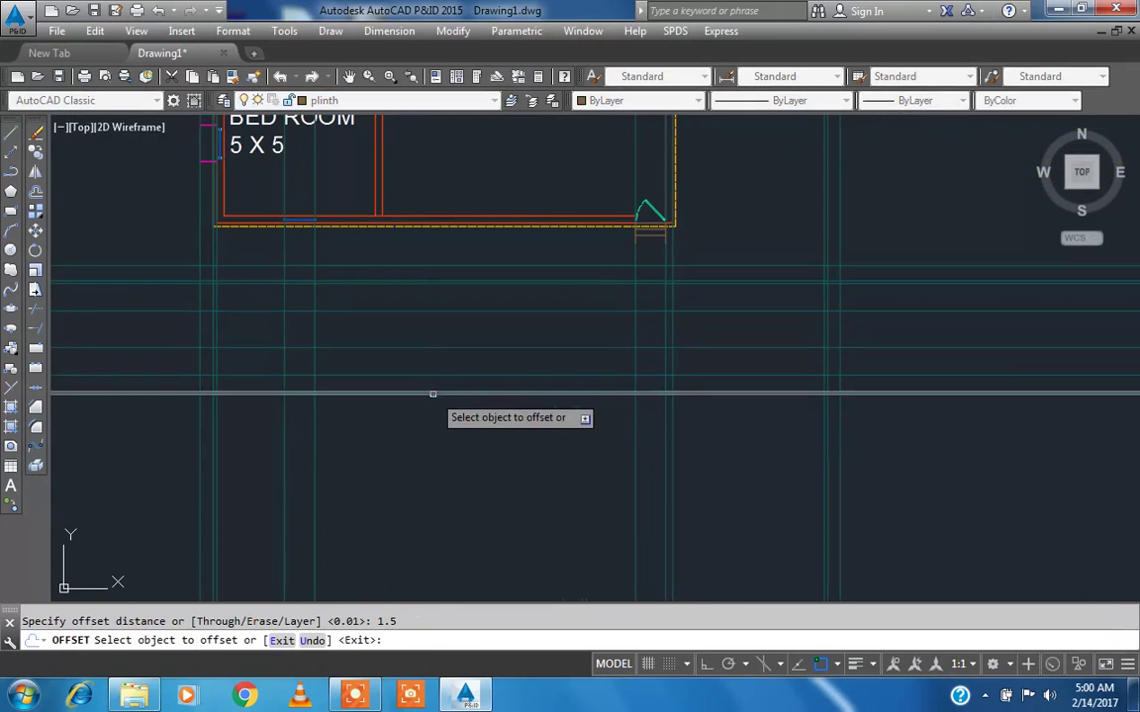
left_click(433, 387)
left_click(403, 476)
key("Escape")
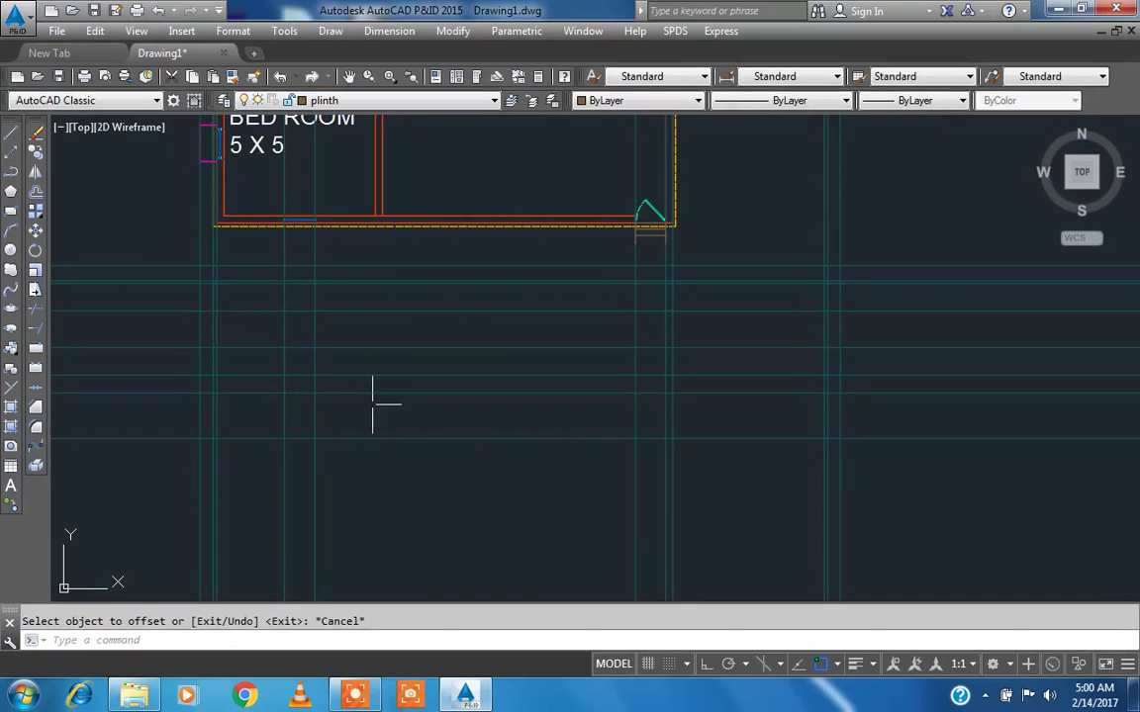
- Draw a horizontal section line with Ortho on through the kitchen and drawing hall, extending past both outer side windows
mouse_move(316, 379)
middle_mouse_down()
mouse_move(335, 389)
mouse_move(316, 419)
middle_mouse_up()
scroll(319, 408, "down", 4)
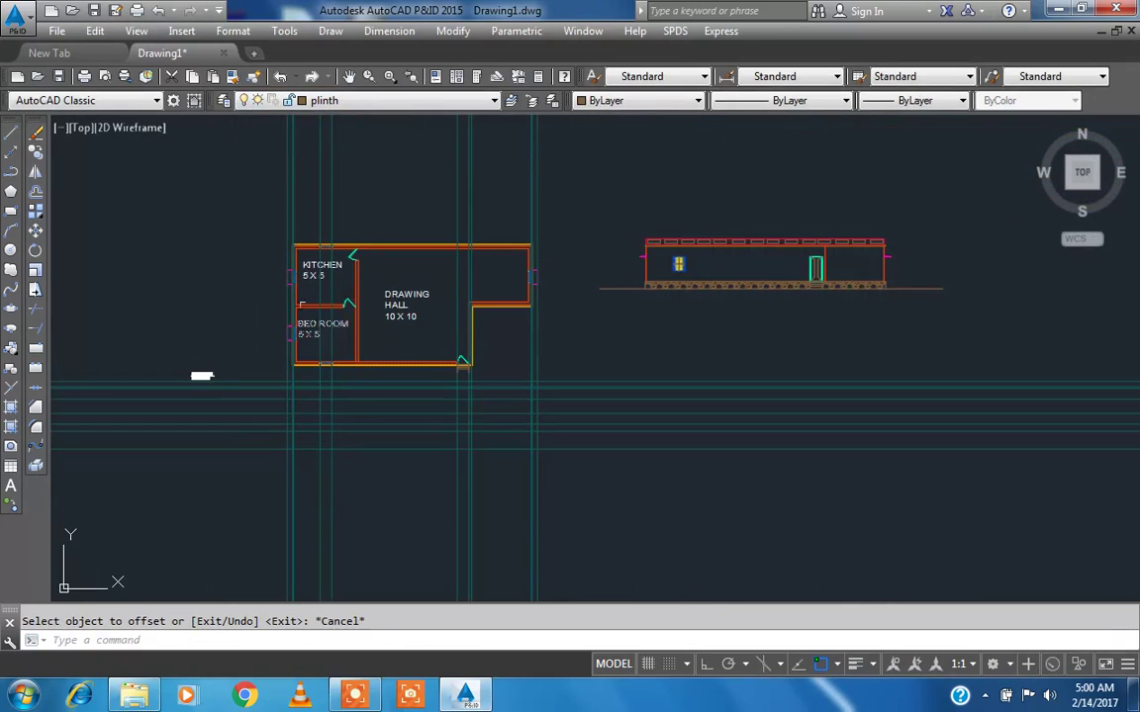
left_click(12, 131)
scroll(281, 268, "up", 5)
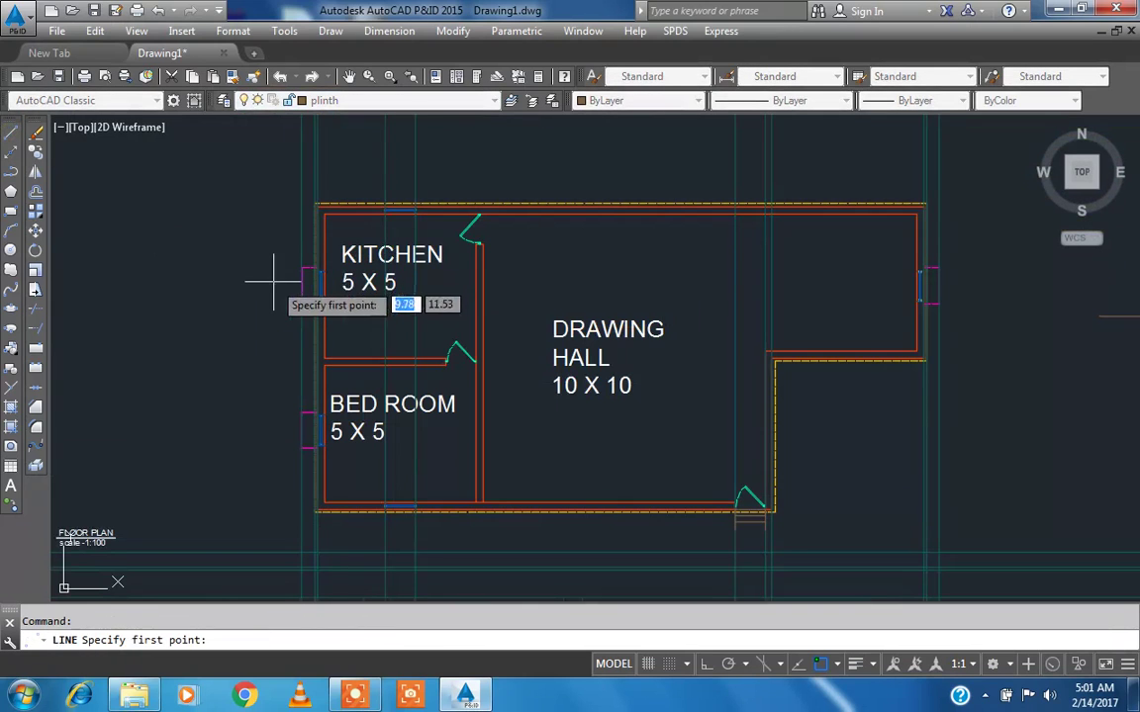
left_click(273, 281)
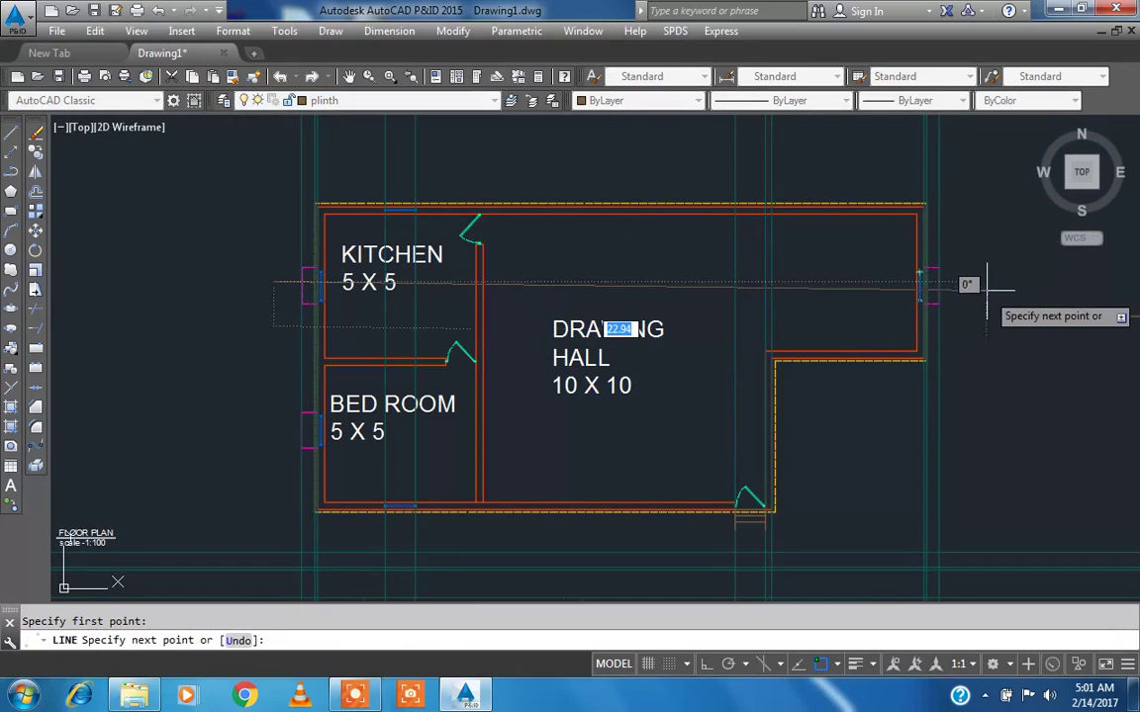
left_click(707, 665)
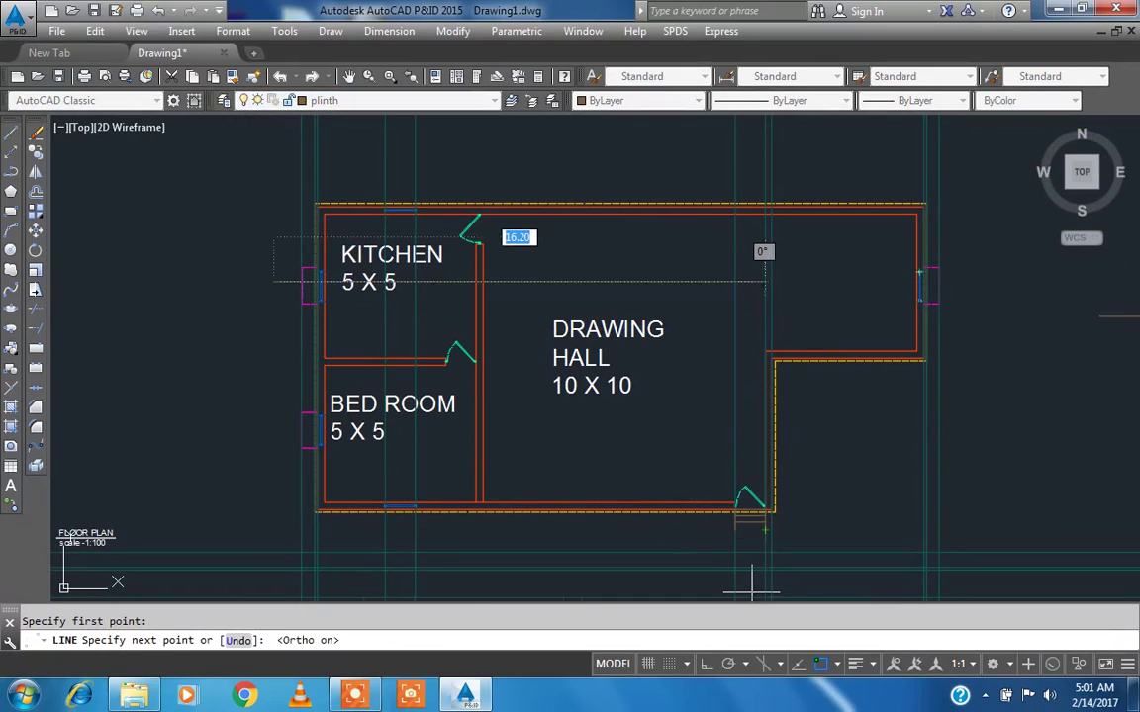
left_click(956, 284)
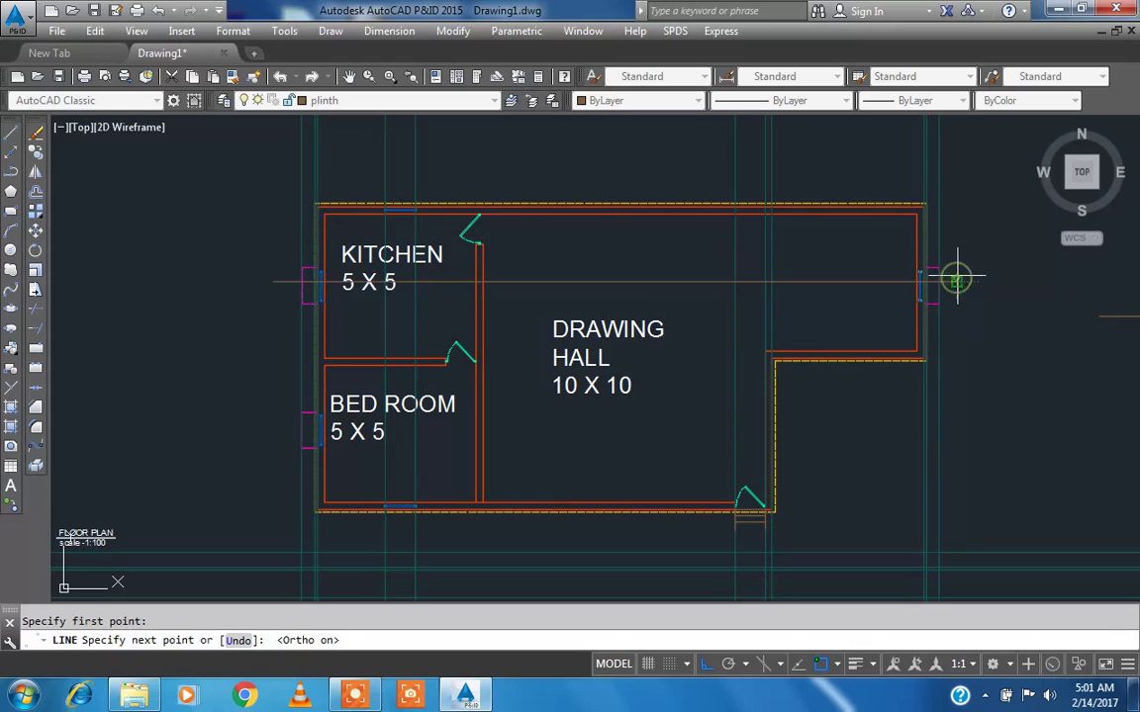
key("Escape")
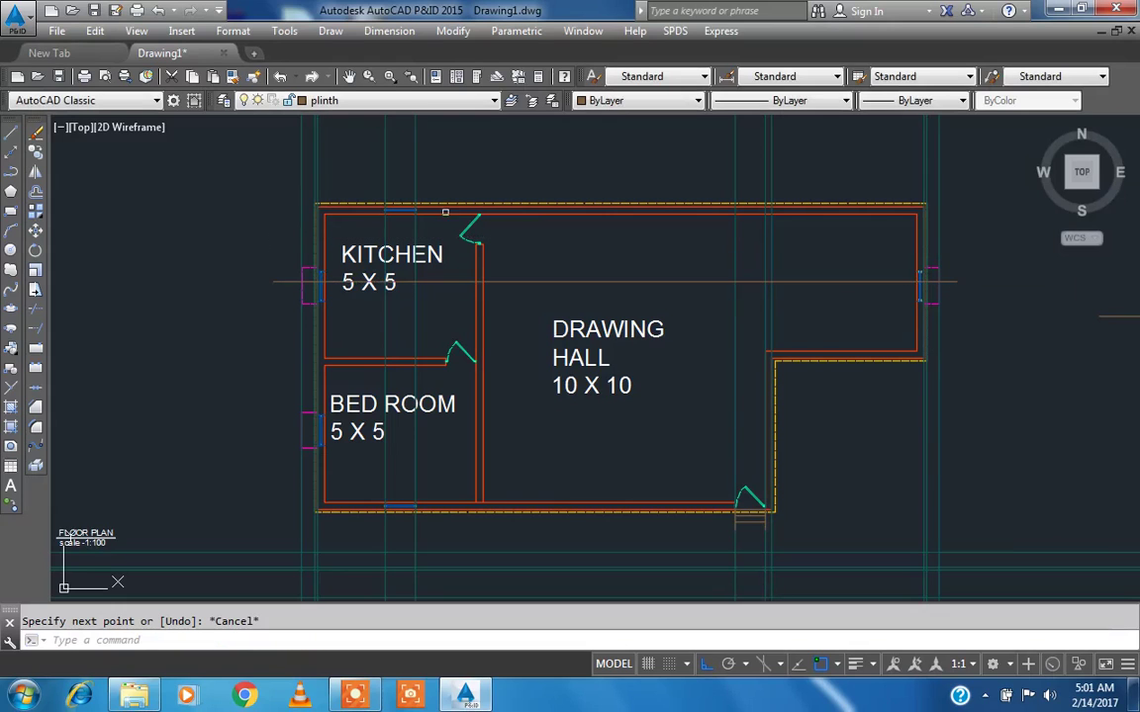
- Draw a small upward-pointing triangular marker on the section line's kitchen-side end with Ortho off
left_click(10, 134)
scroll(227, 259, "up", 4)
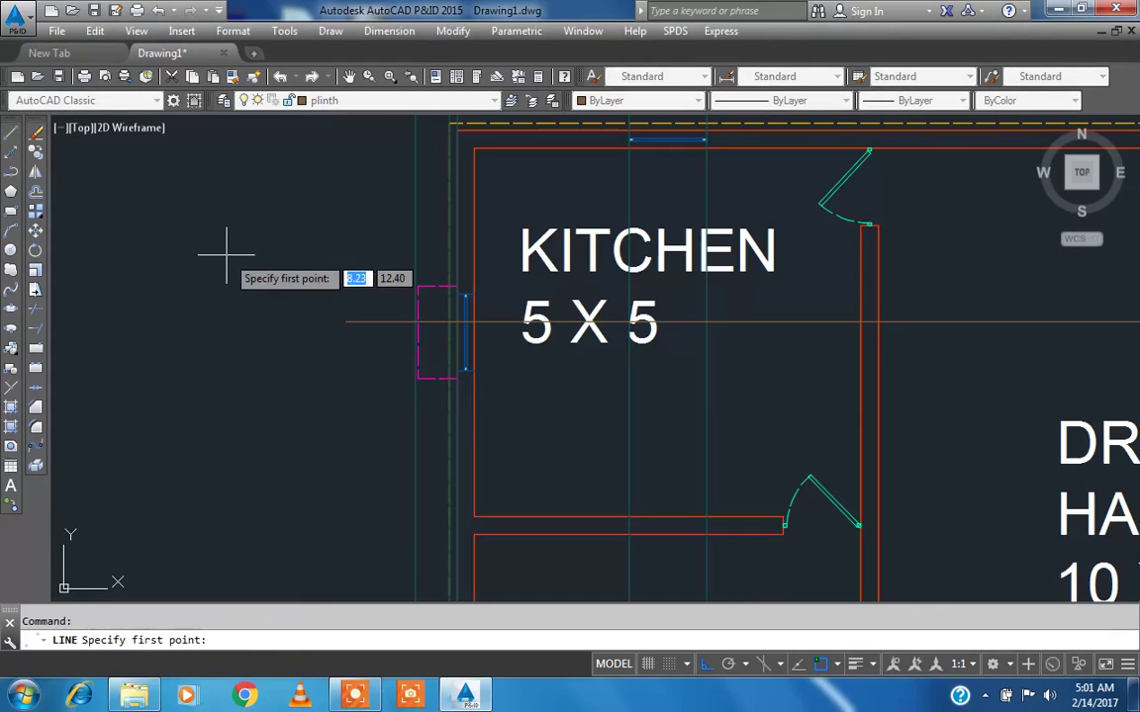
left_click(348, 323)
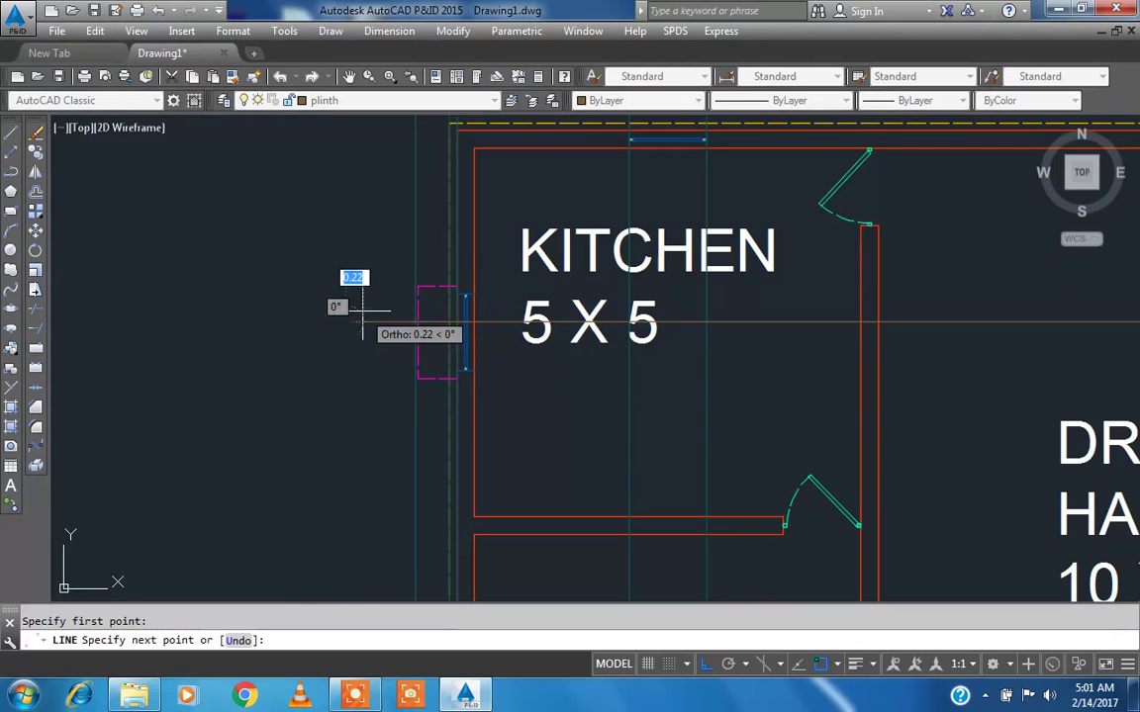
left_click(704, 665)
scroll(348, 327, "up", 4)
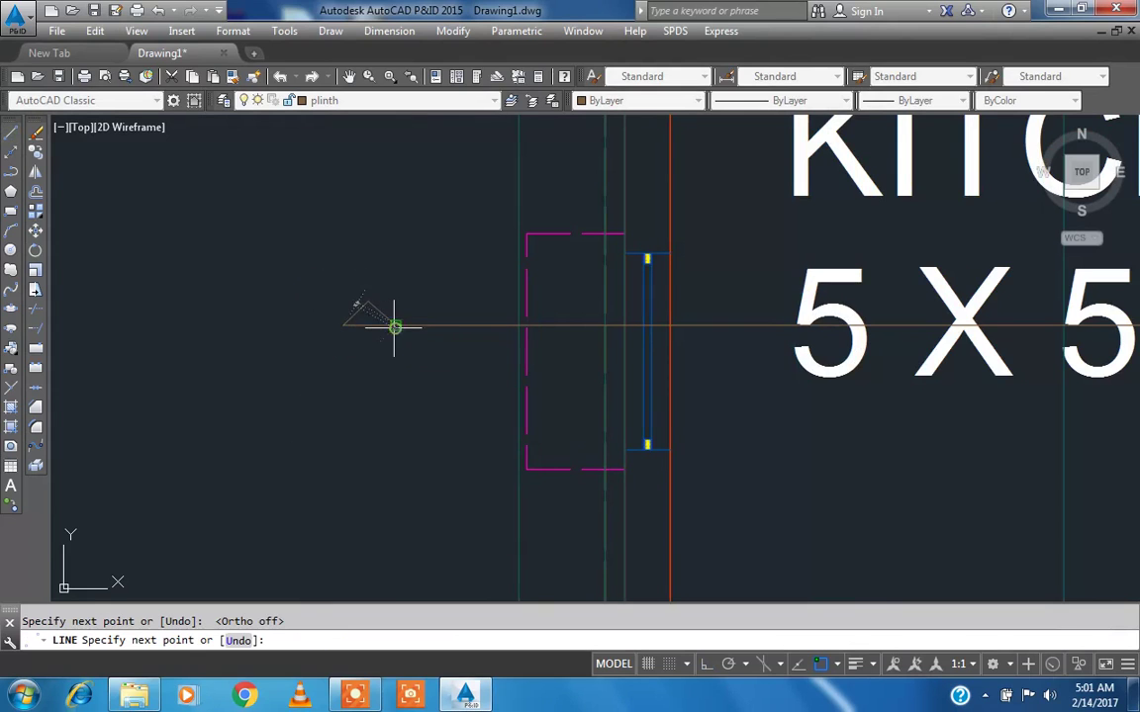
left_click(394, 322)
key("Escape")
scroll(318, 309, "down", 5)
scroll(318, 309, "down", 4)
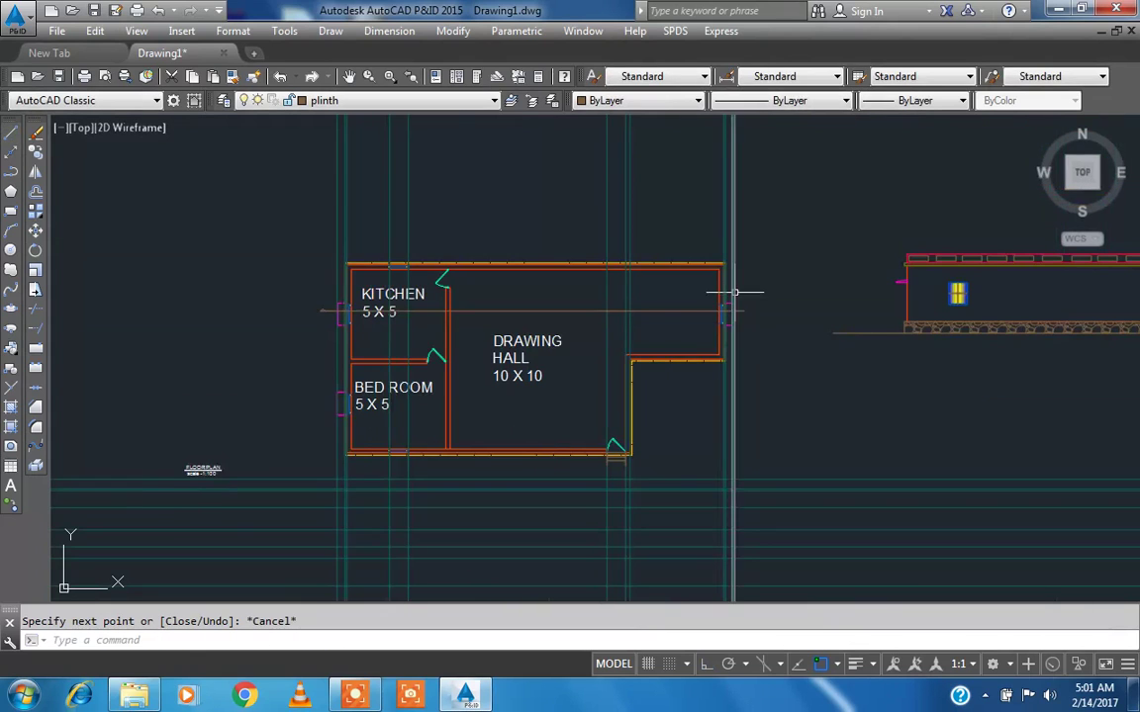
scroll(748, 293, "up", 8)
key("space")
left_click(774, 388)
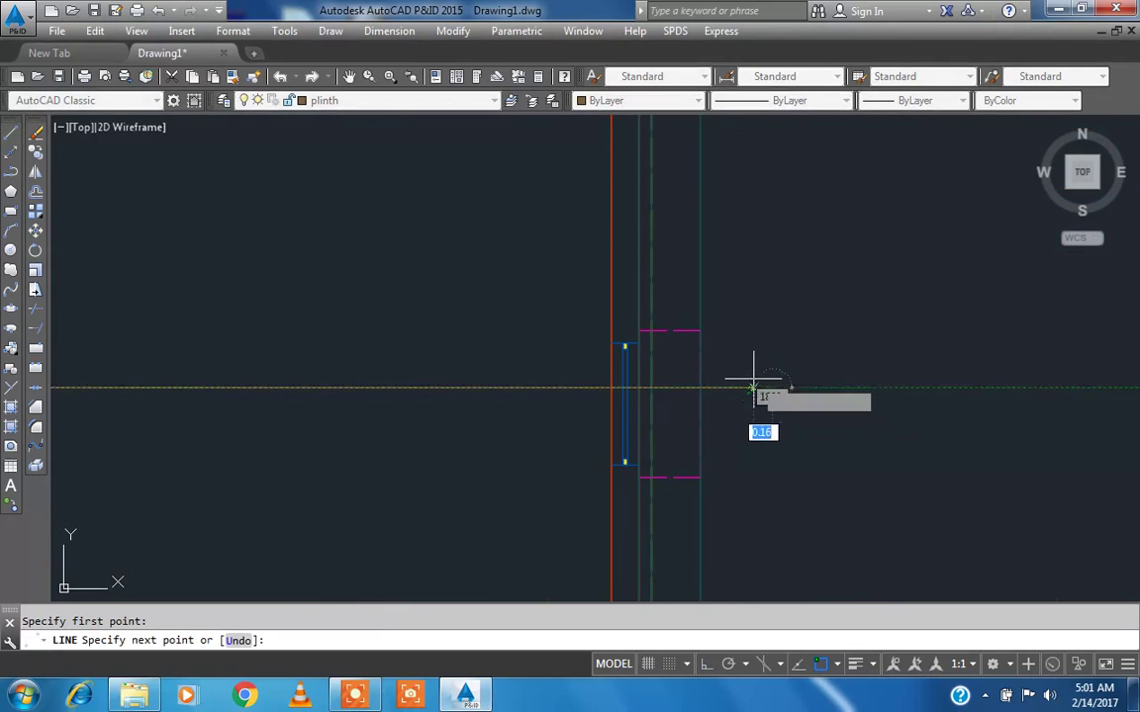
key("Escape")
- Draw a matching small upward-pointing triangular marker on the section line's end beyond the drawing hall window
key("space")
left_click(772, 387)
scroll(768, 376, "up", 4)
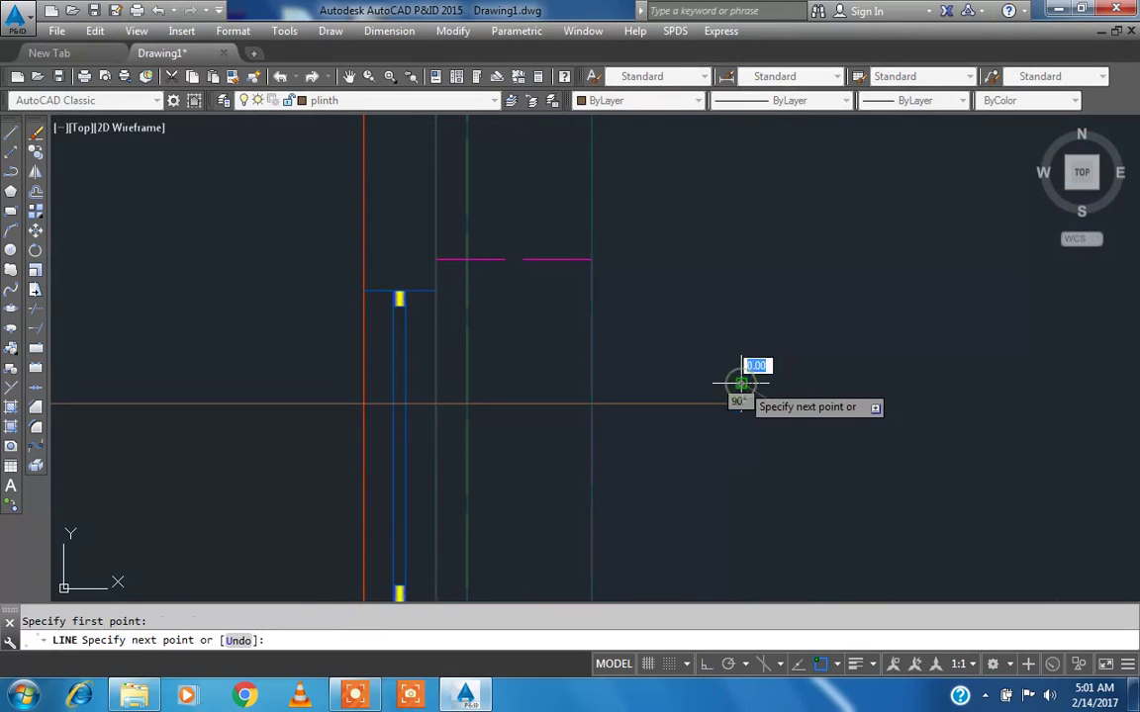
left_click(743, 386)
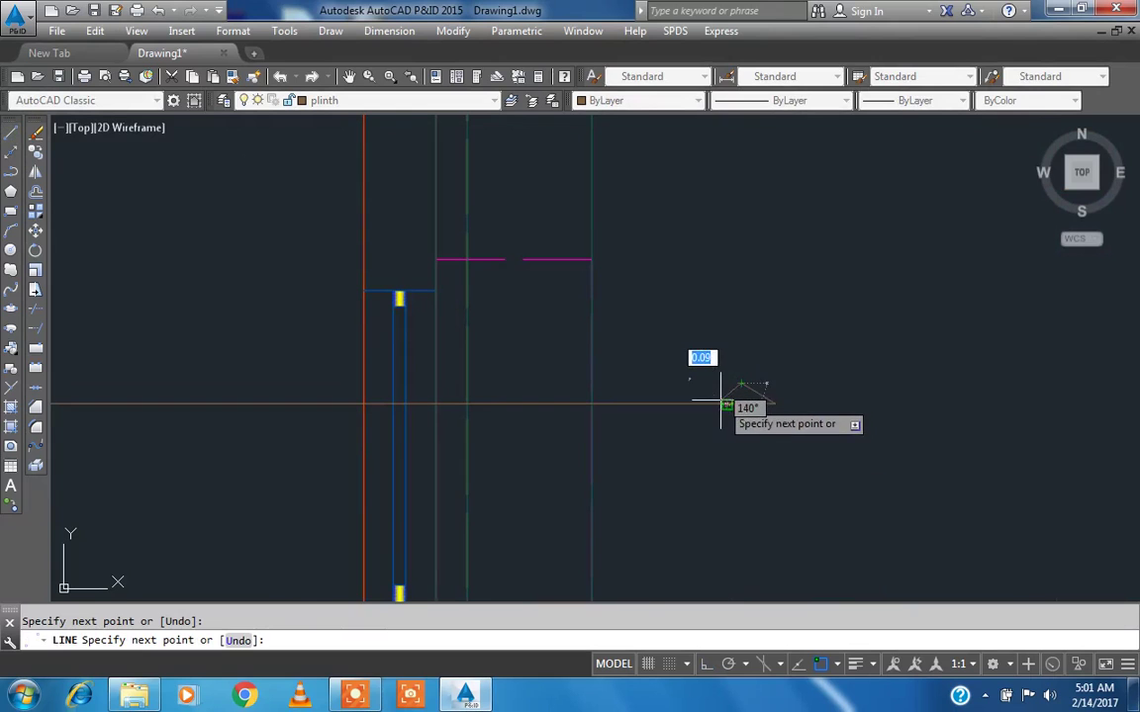
left_click(730, 401)
key("Escape")
- Load the ACAD_ISO08W100 long-dash short-dash linetype into the drawing
scroll(823, 349, "down", 3)
scroll(822, 348, "down", 4)
middle_click_drag(552, 339, 465, 277)
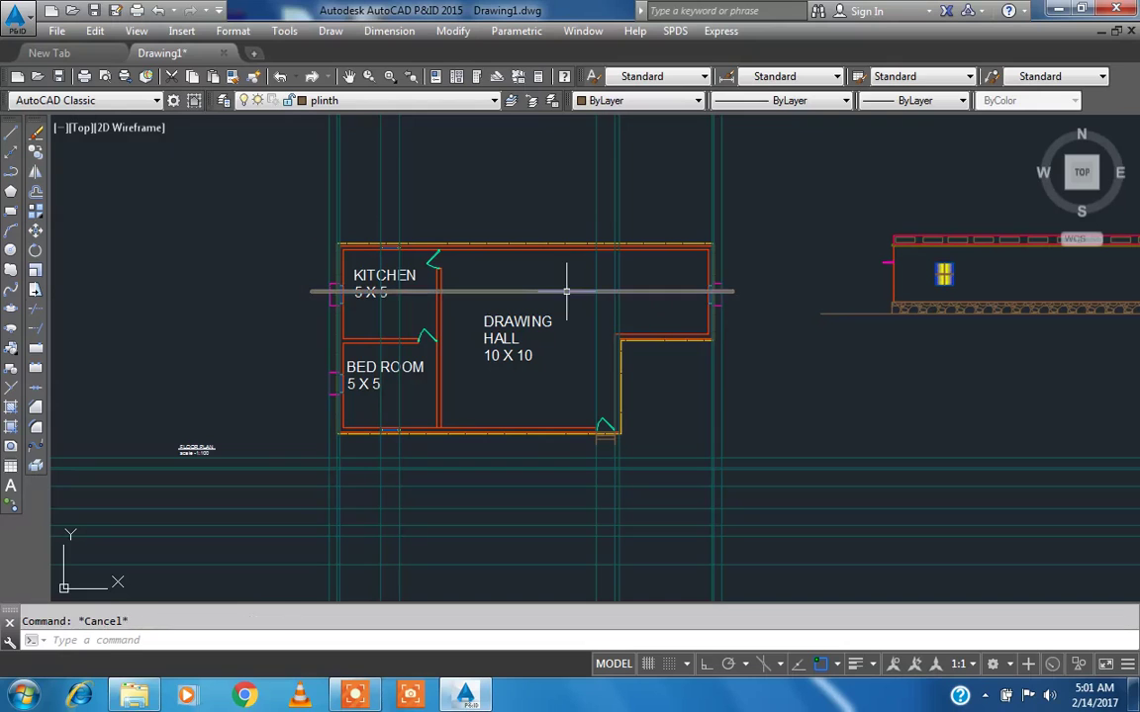
left_click(791, 100)
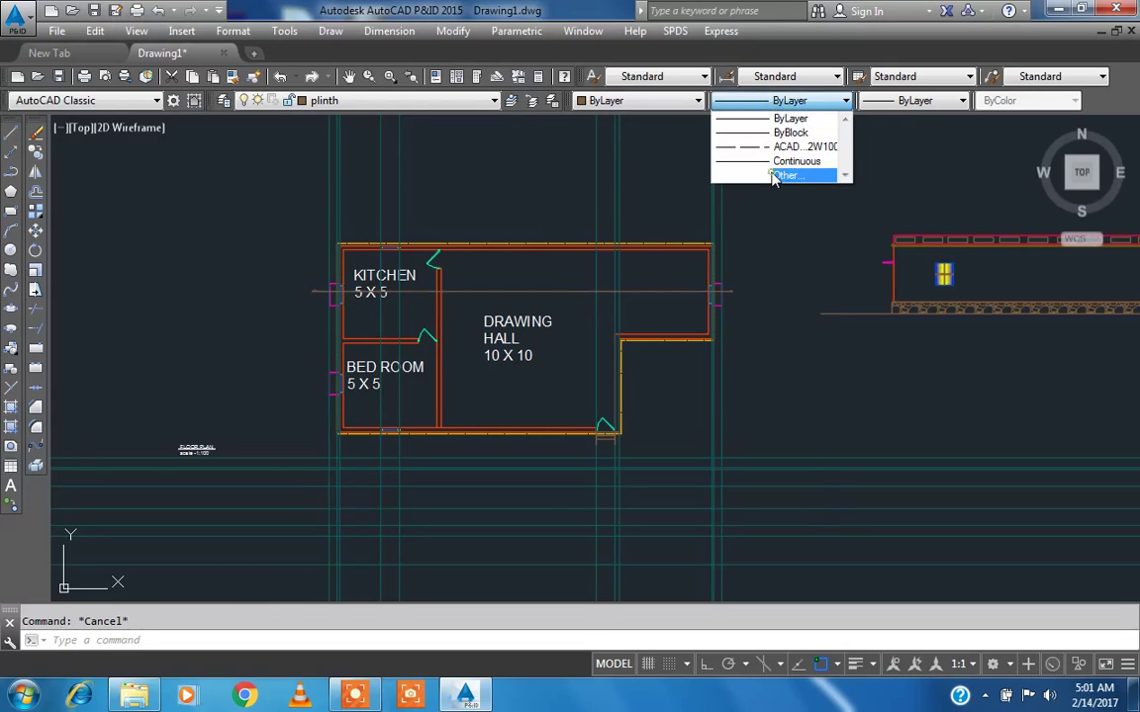
left_click(782, 175)
left_click(705, 195)
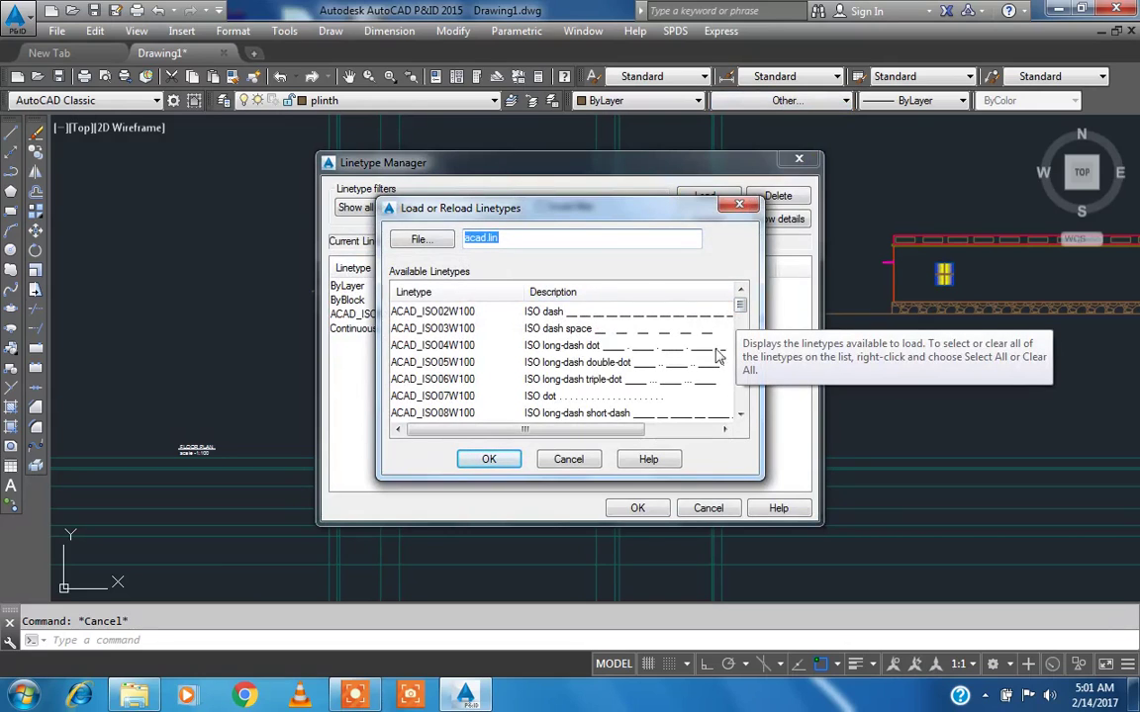
left_click_drag(741, 308, 741, 320)
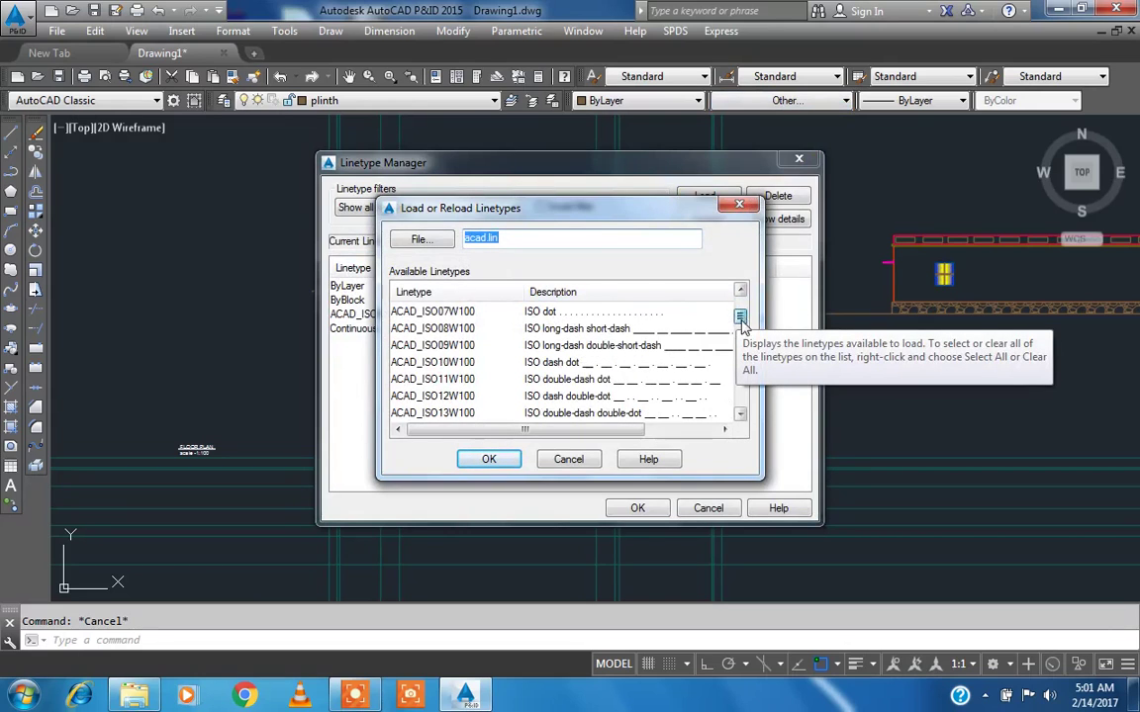
left_click(609, 330)
left_click(504, 463)
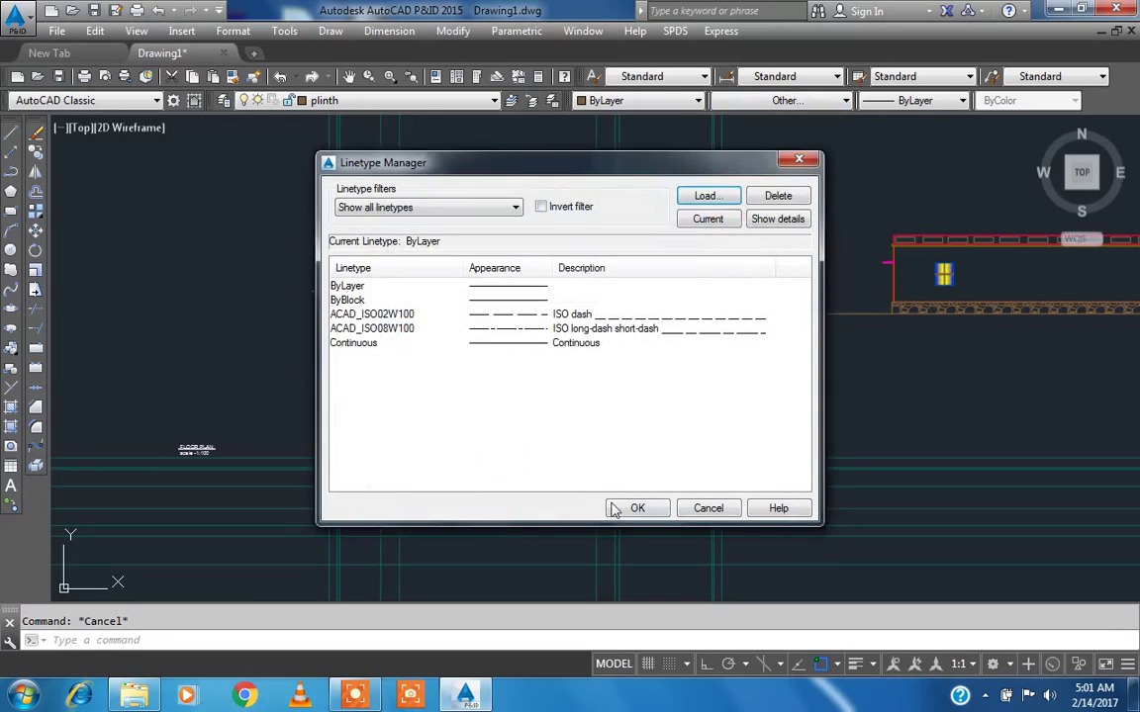
left_click(637, 508)
- Select the horizontal section line crossing the kitchen and drawing hall with a crossing window
left_click(575, 302)
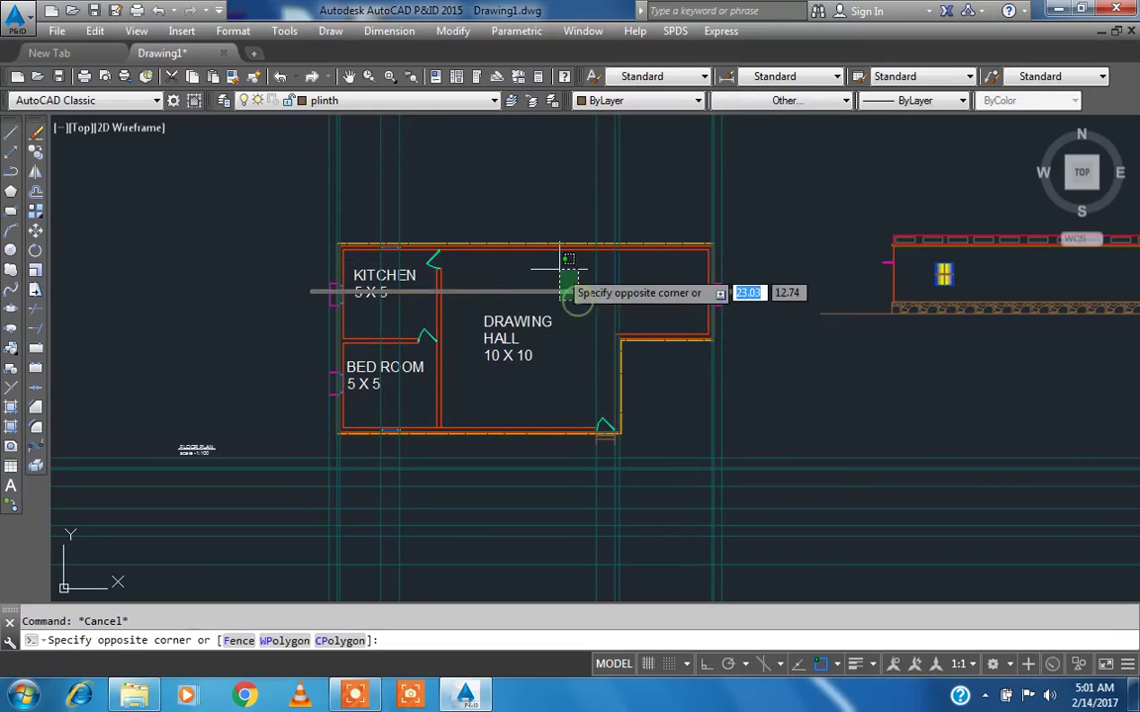
- Assign the dashed ACAD...2W100 linetype to the horizontal section line crossing the kitchen and drawing hall
left_click(520, 265)
left_click(762, 100)
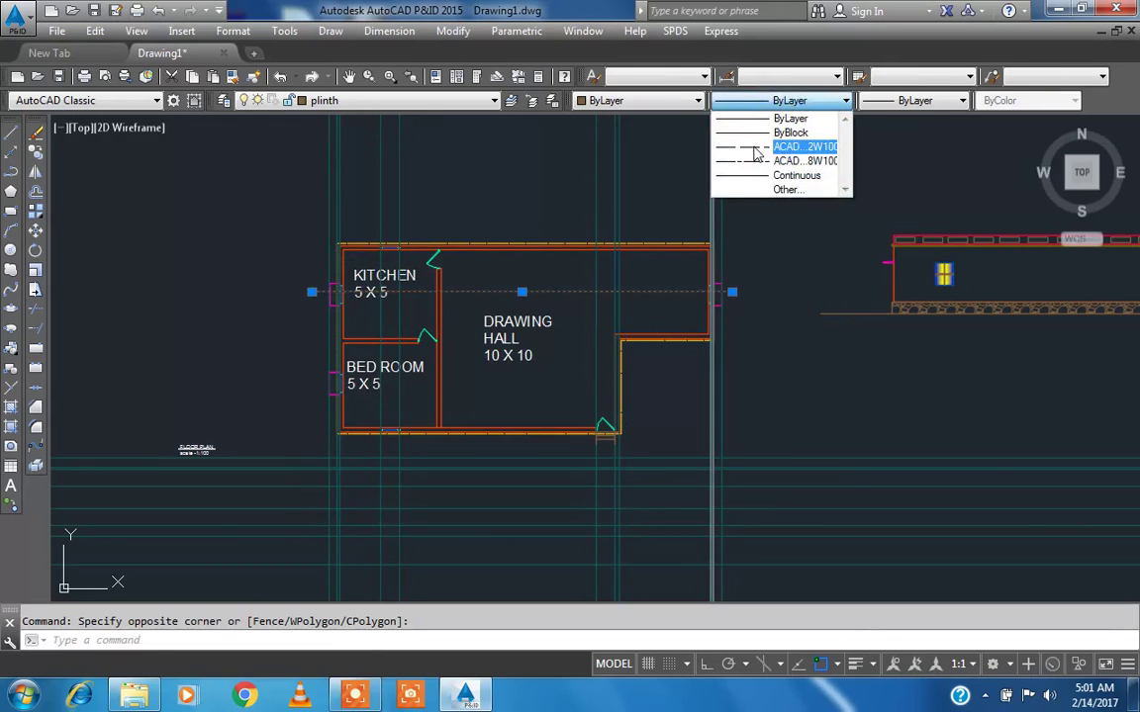
left_click(755, 148)
key("Escape")
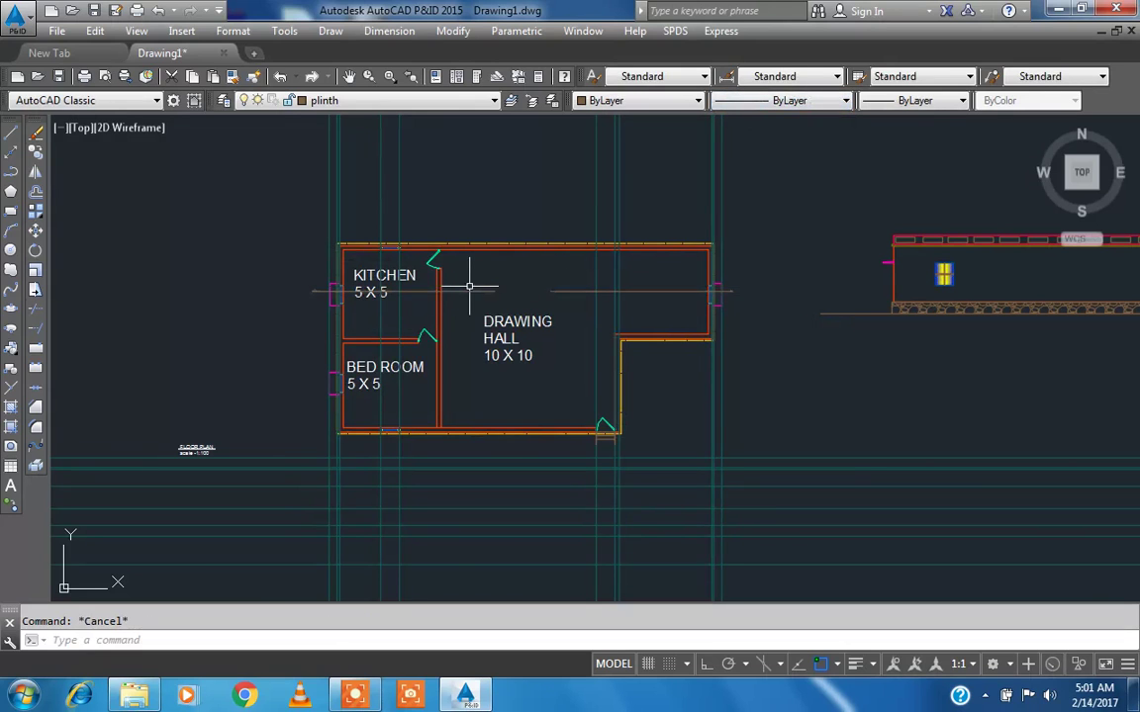
- Examine the section line across the floor plan and the construction lines beneath the plan
scroll(467, 302, "up", 3)
scroll(465, 285, "down", 3)
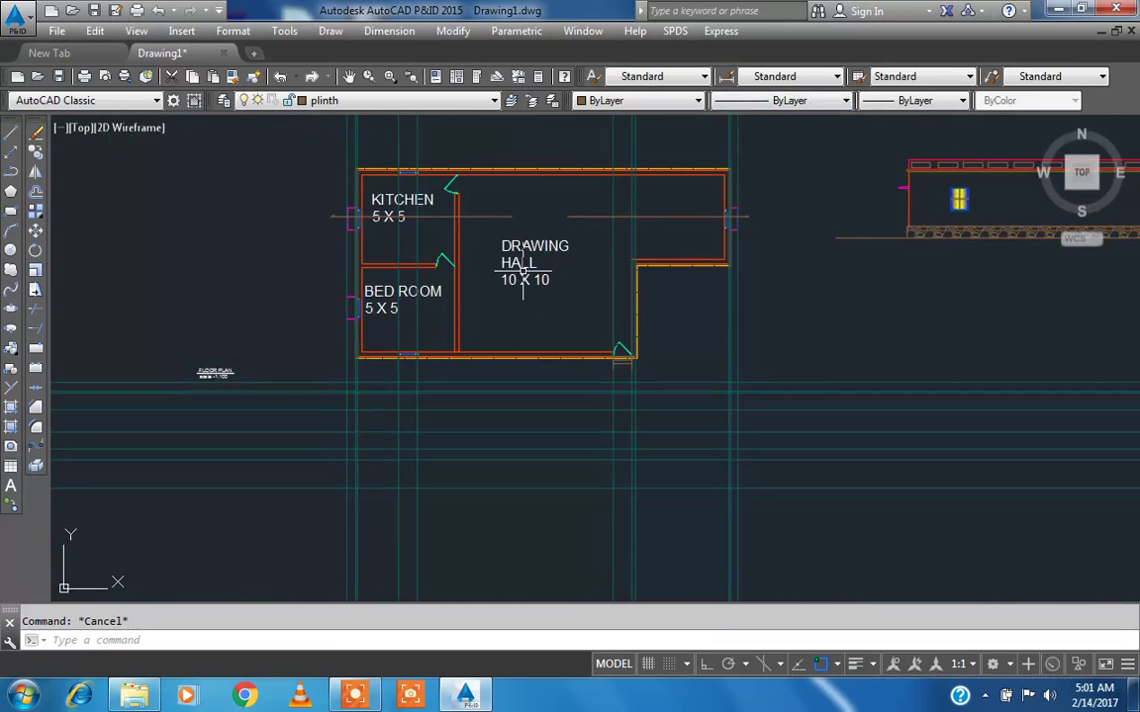
middle_click(521, 270)
middle_click(521, 270)
middle_click_drag(485, 391, 693, 233)
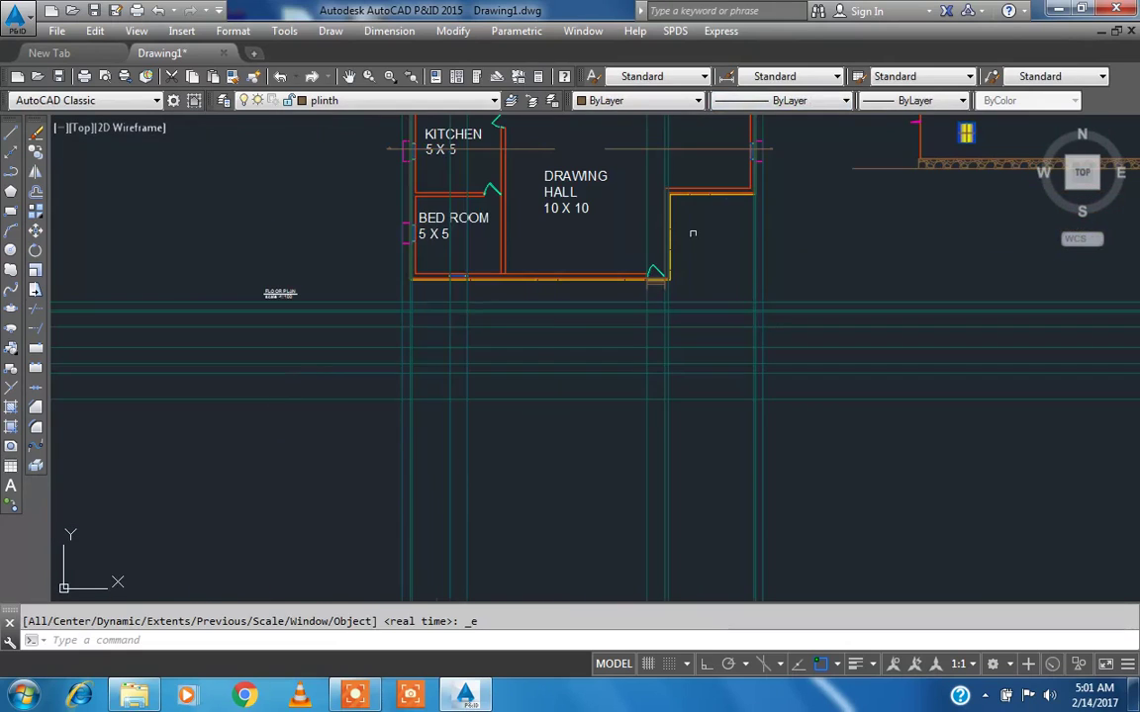
middle_click_drag(401, 288, 396, 340)
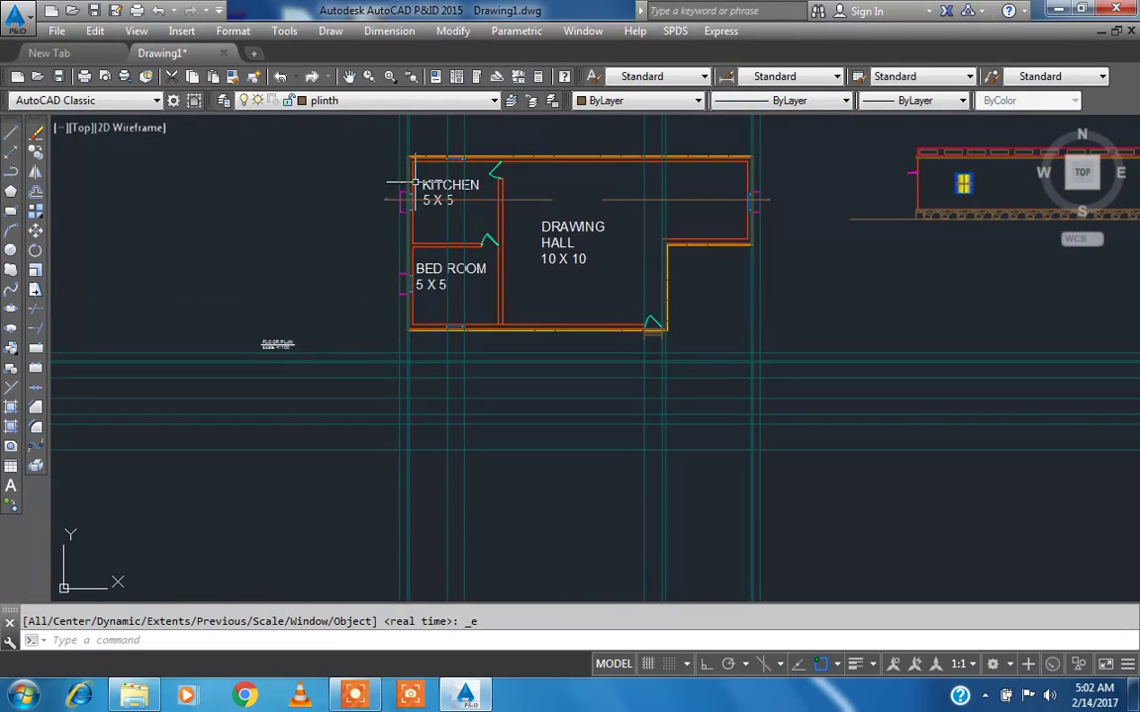
scroll(401, 376, "up", 2)
mouse_move(407, 387)
middle_mouse_down()
mouse_move(402, 450)
mouse_move(387, 390)
middle_mouse_up()
scroll(406, 466, "up", 4)
scroll(387, 331, "down", 5)
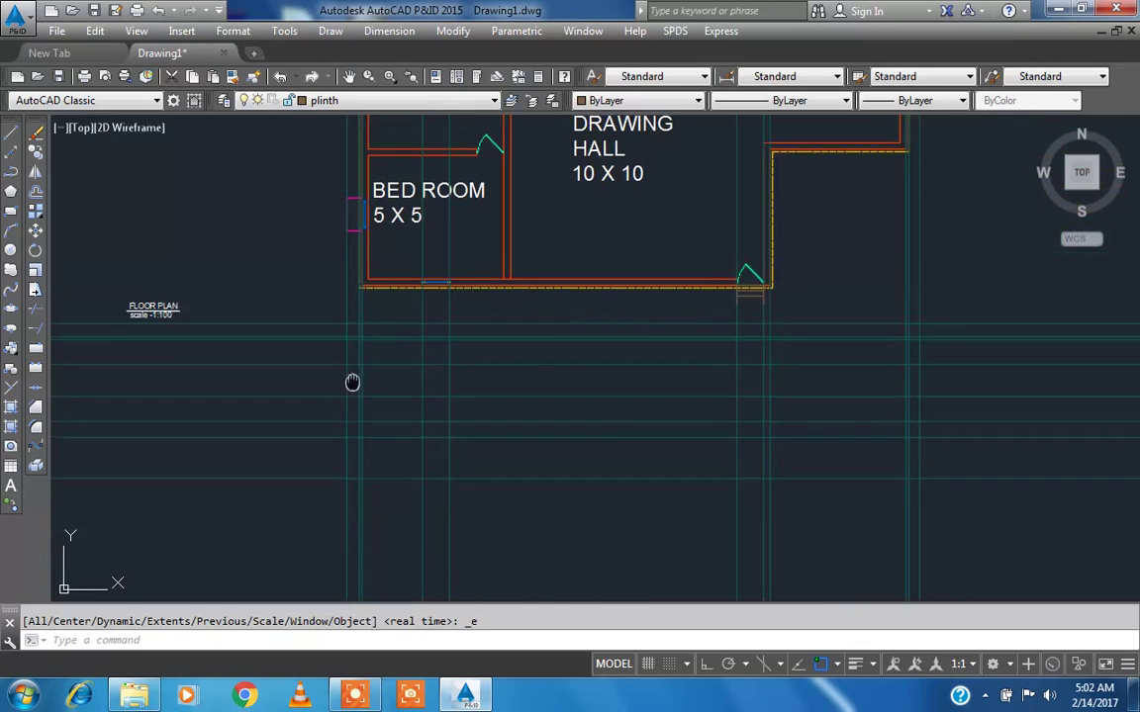
- Draw a vertical construction line through the inner face of the bedroom's outer left wall
scroll(351, 382, "up", 1)
type("l")
key("Return")
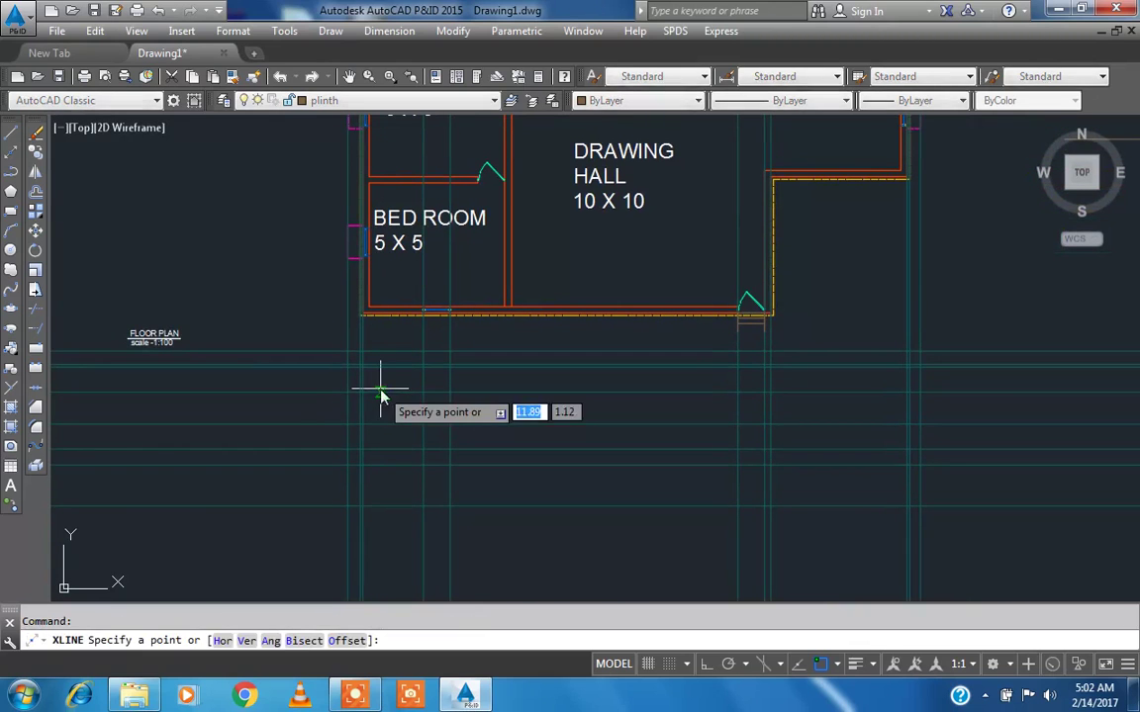
type("v")
key("Return")
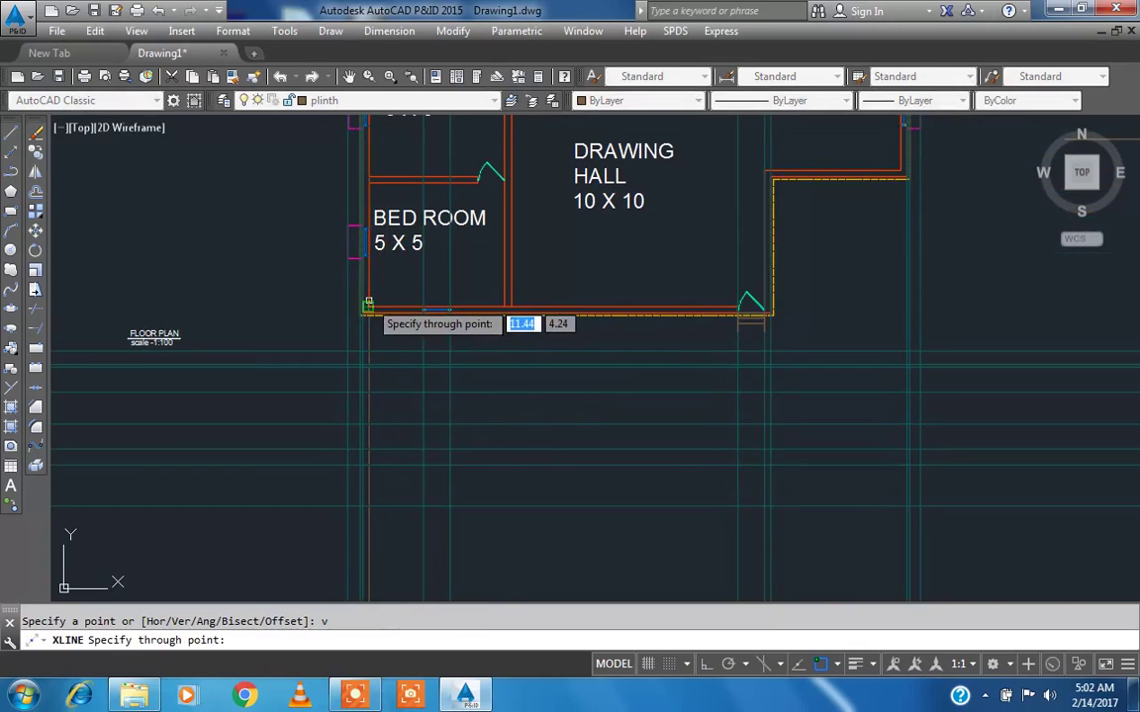
scroll(364, 297, "up", 5)
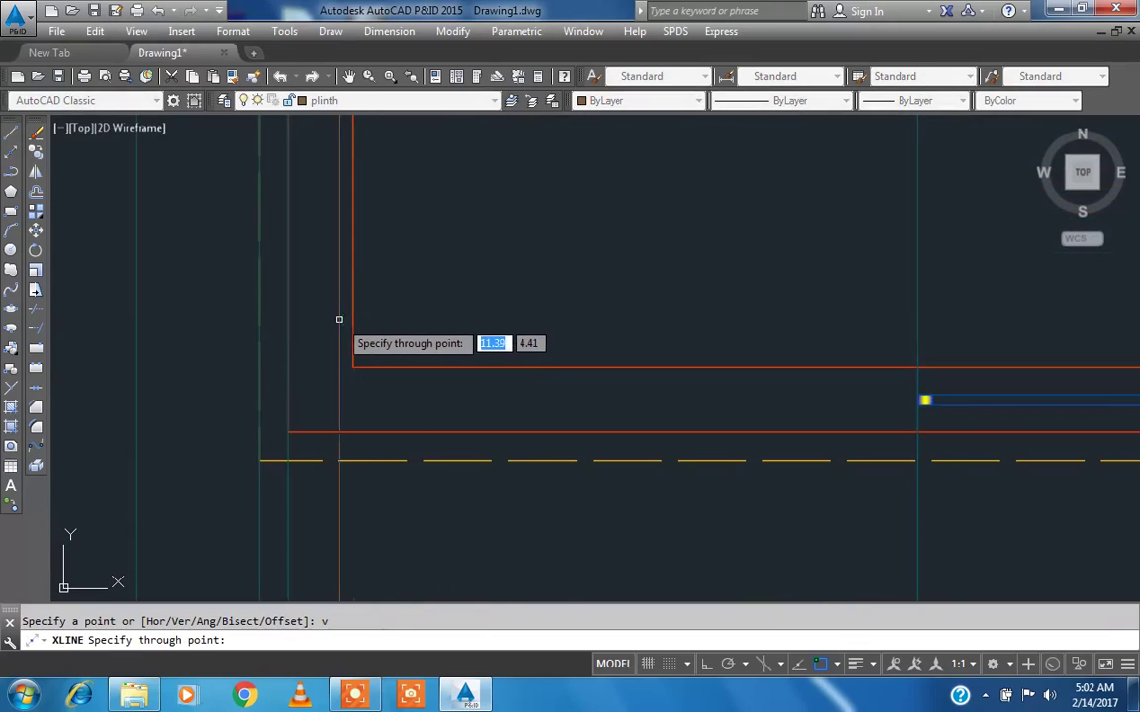
left_click(351, 323)
scroll(354, 325, "down", 4)
scroll(370, 353, "down", 5)
- Add vertical construction lines through both faces of the partition wall between the kitchen and the drawing hall
middle_click_drag(379, 375, 361, 267)
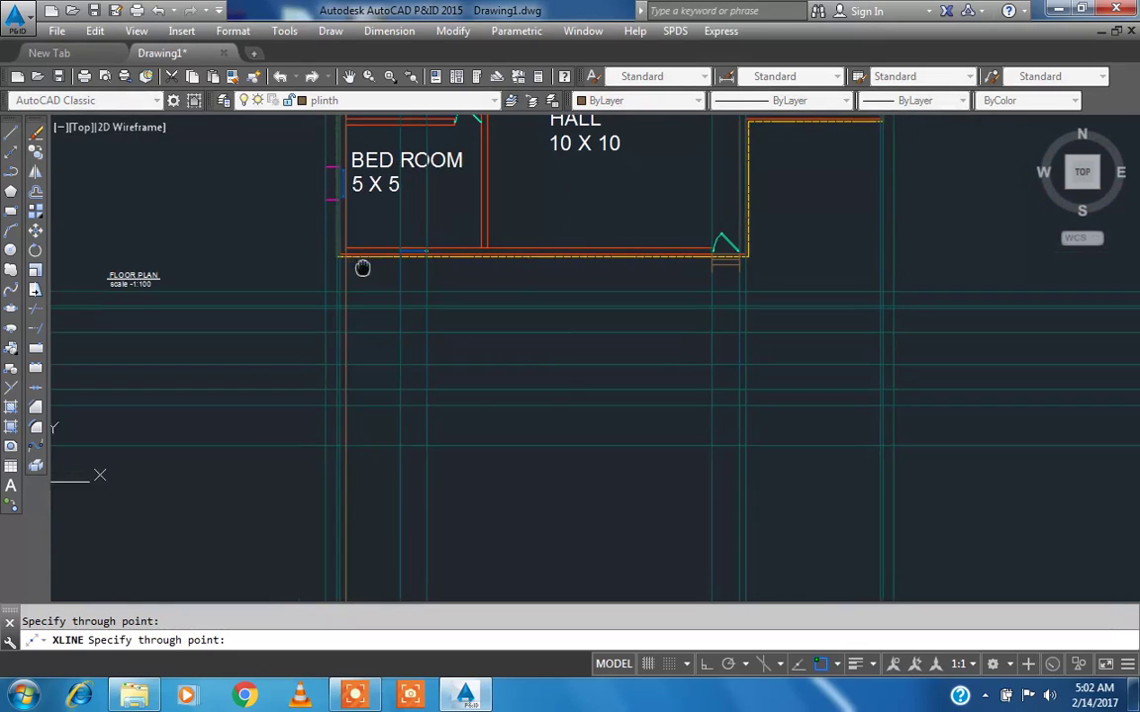
middle_click_drag(434, 258, 404, 433)
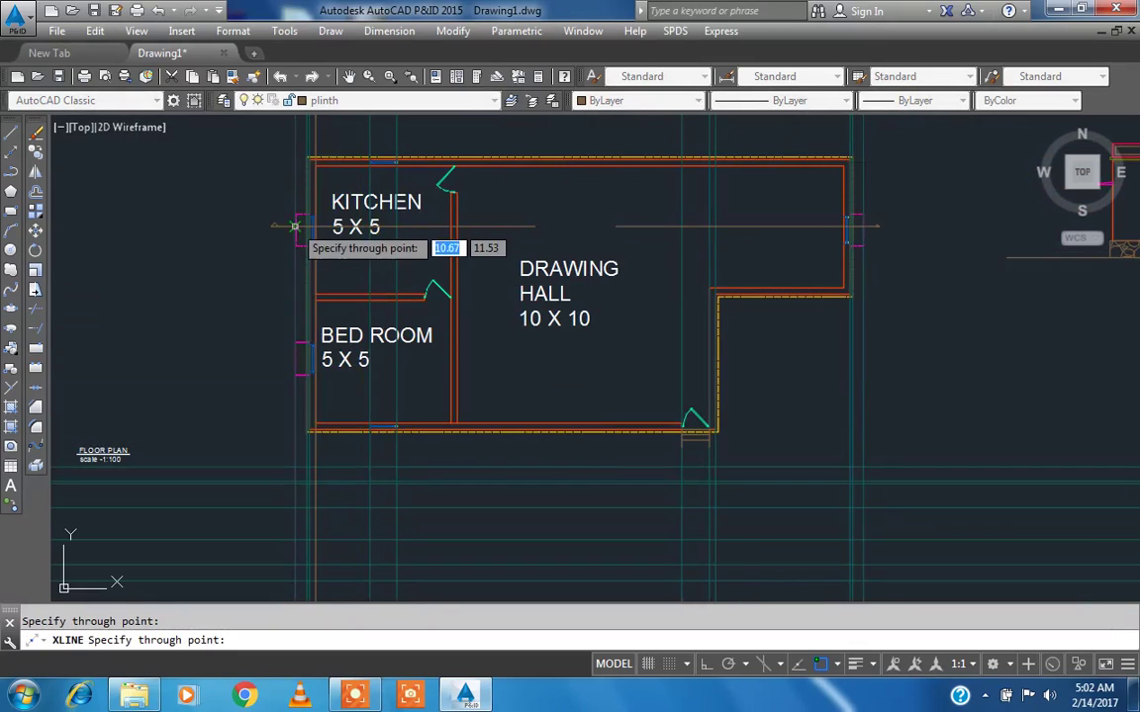
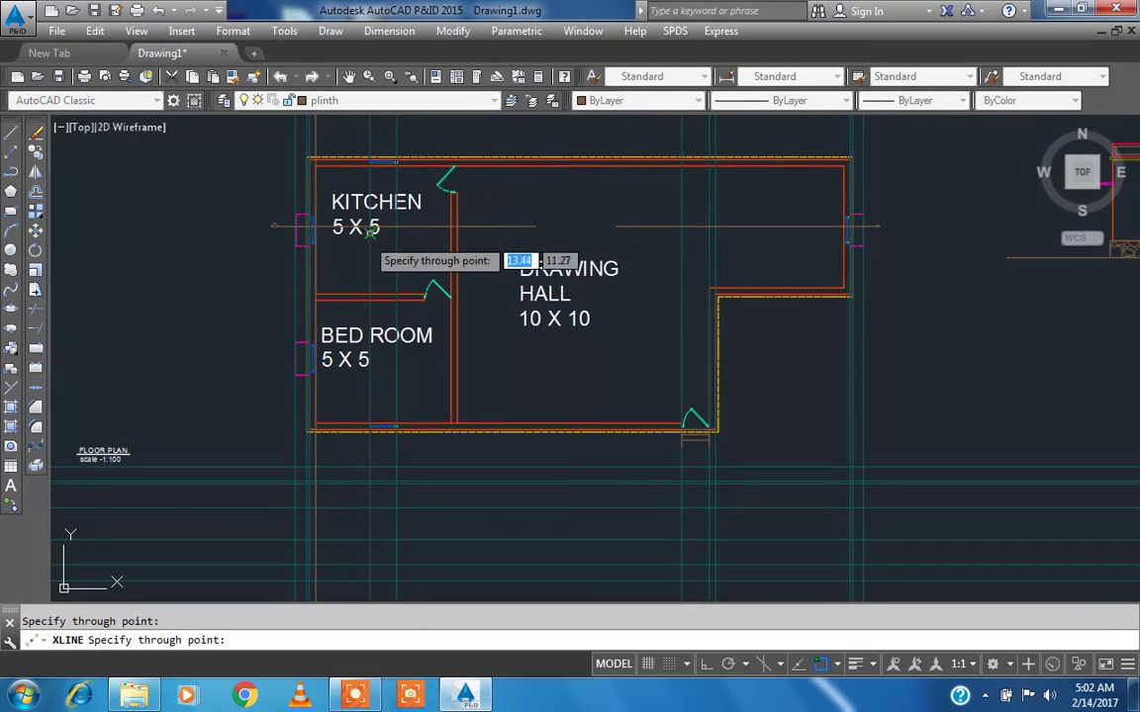
middle_click_drag(307, 228, 313, 148)
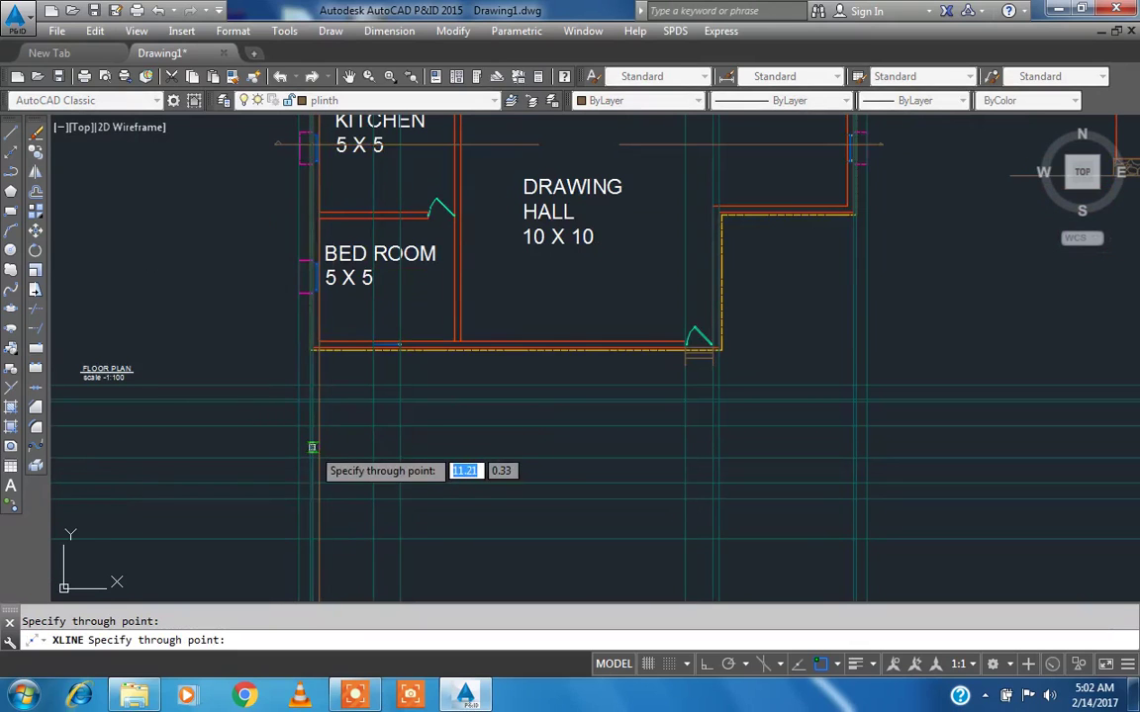
scroll(326, 436, "down", 2)
scroll(404, 255, "up", 2)
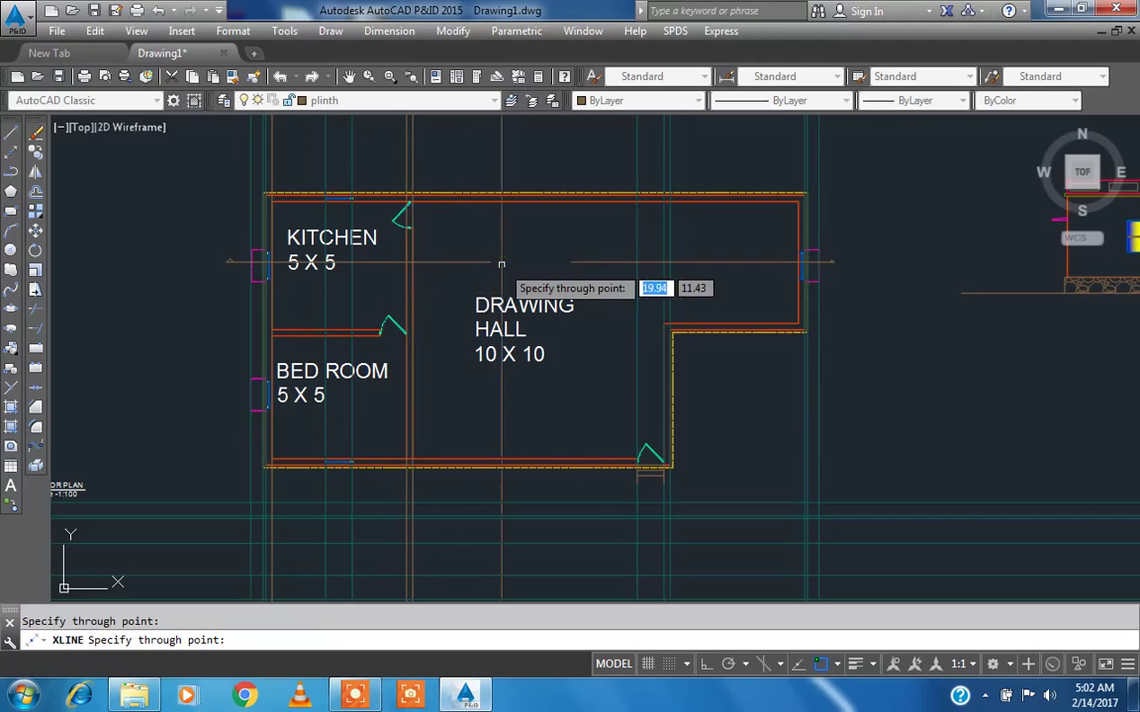
- Add vertical construction lines through both faces and the window lines of the drawing hall's right wall along the section line
scroll(478, 255, "down", 2)
scroll(669, 273, "up", 3)
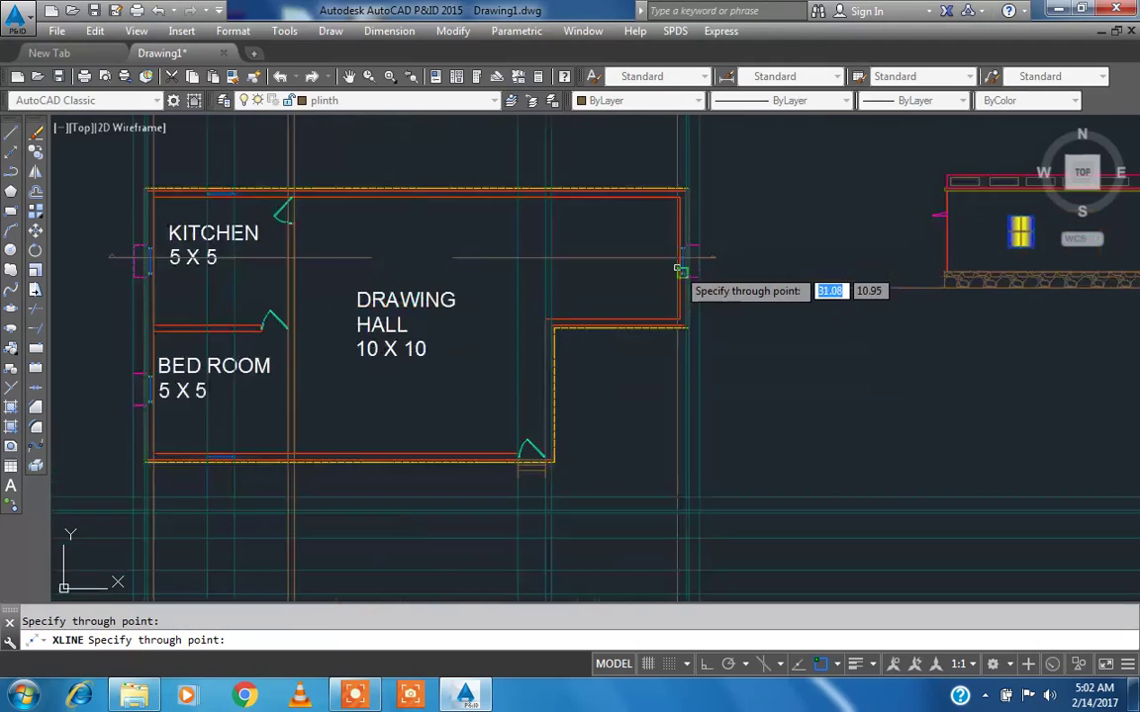
scroll(675, 250, "up", 3)
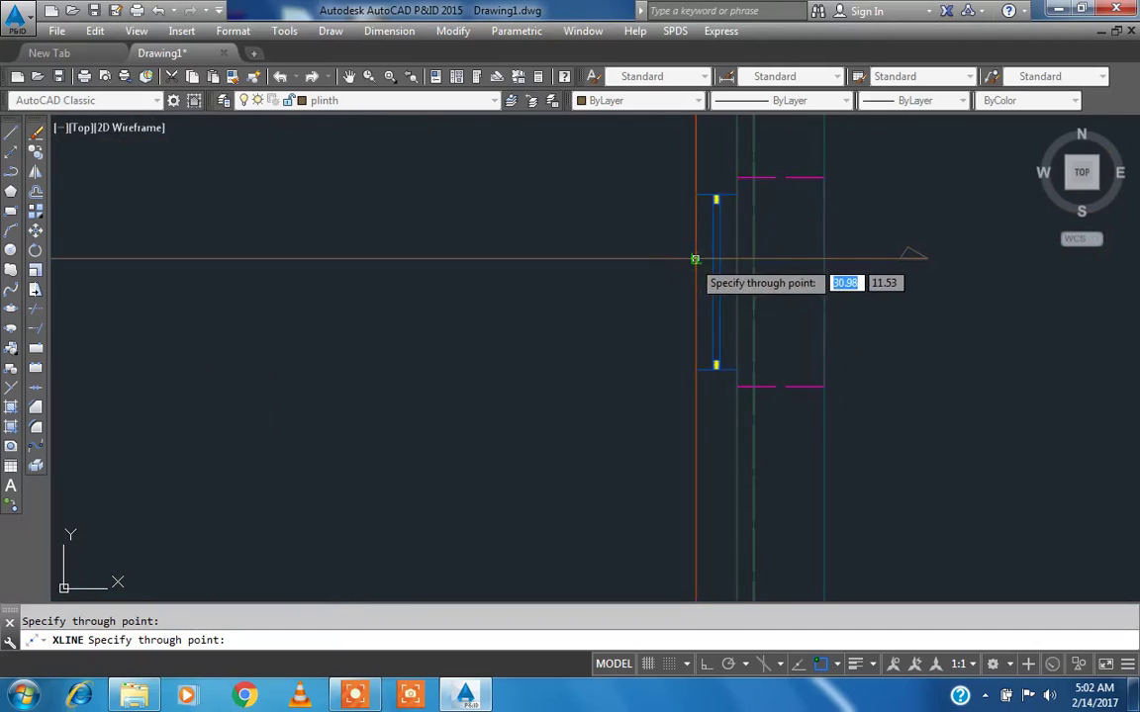
left_click(734, 261)
left_click(712, 259)
scroll(719, 259, "down", 3)
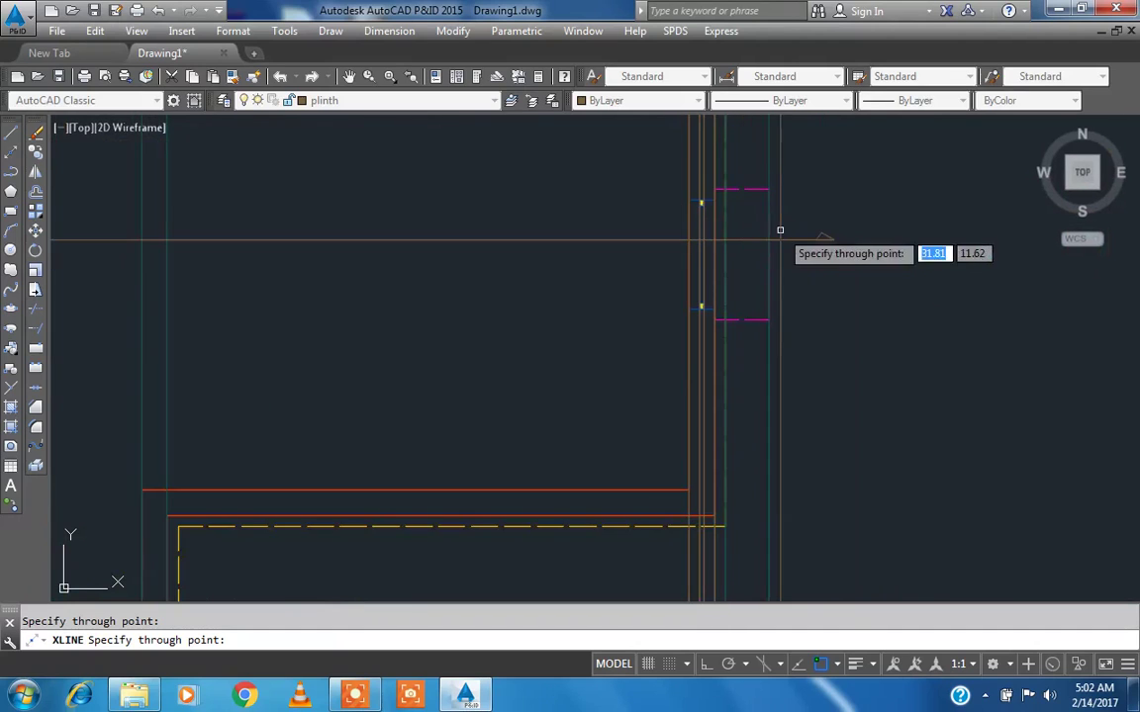
key("Escape")
scroll(729, 209, "down", 3)
scroll(722, 217, "down", 2)
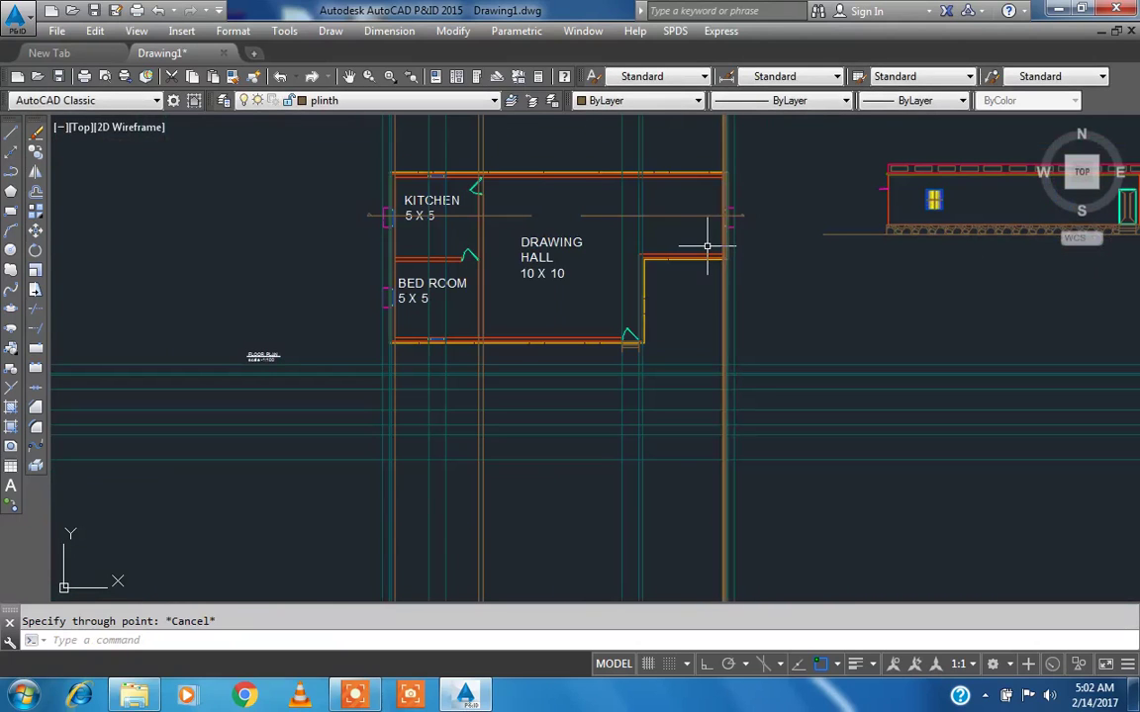
type("ma")
key("Return")
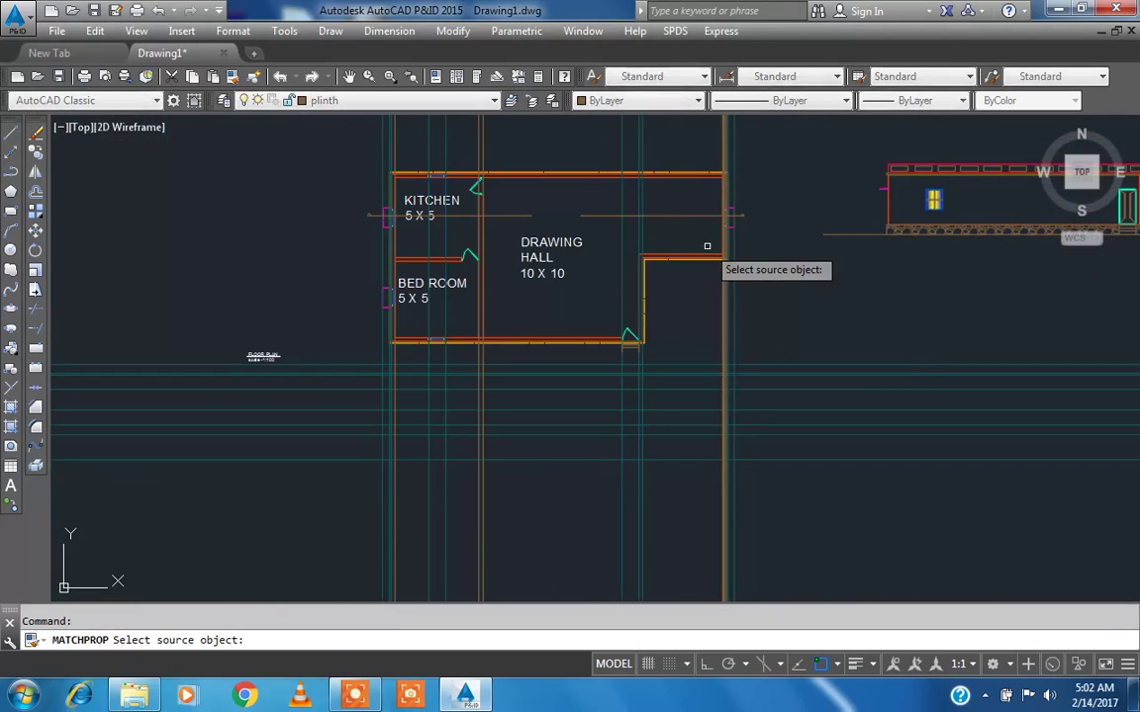
scroll(465, 388, "down", 2)
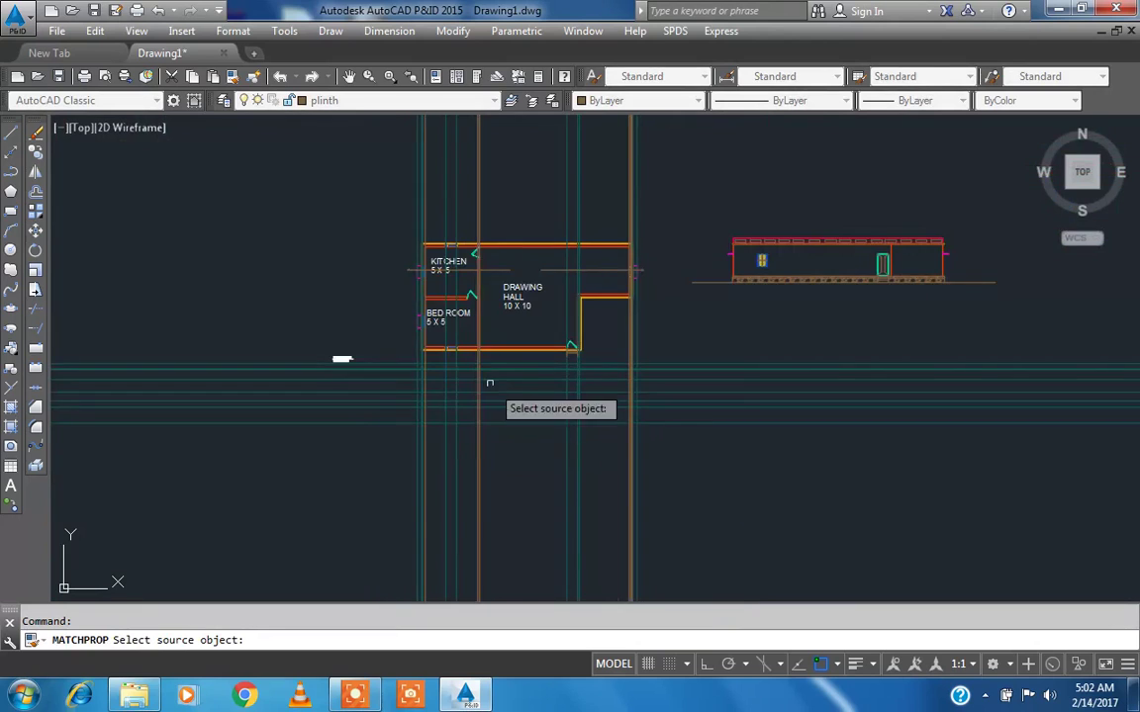
scroll(475, 396, "up", 5)
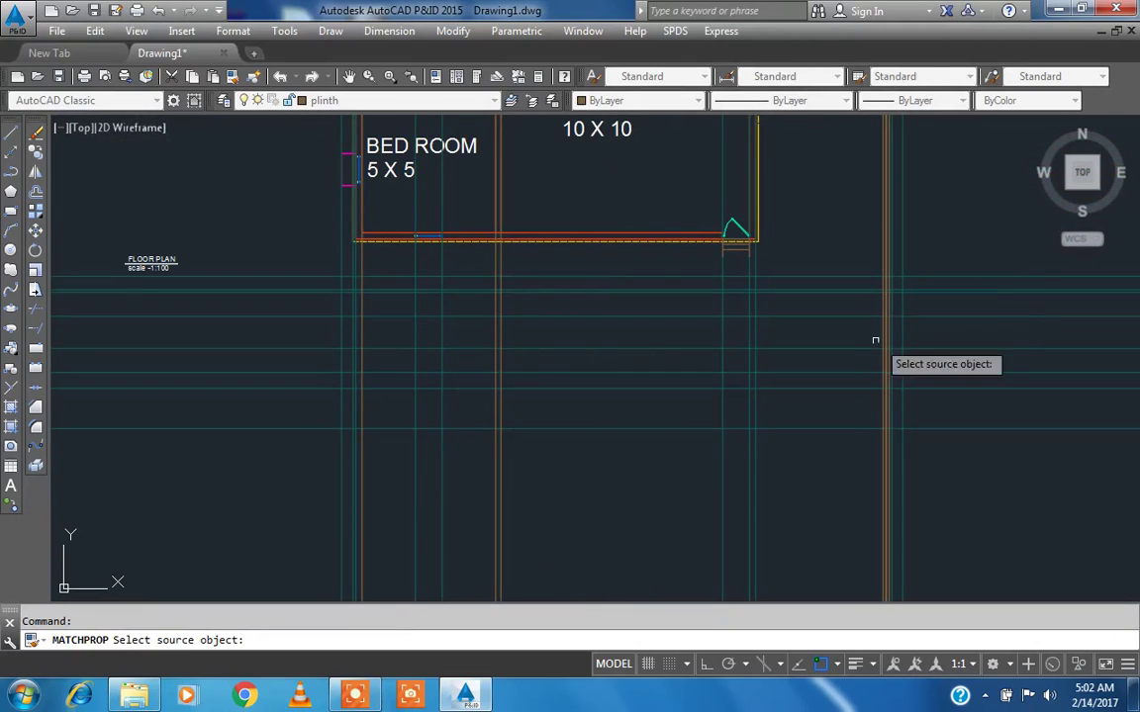
key("Escape")
- Make WALL the current layer
scroll(884, 307, "up", 4)
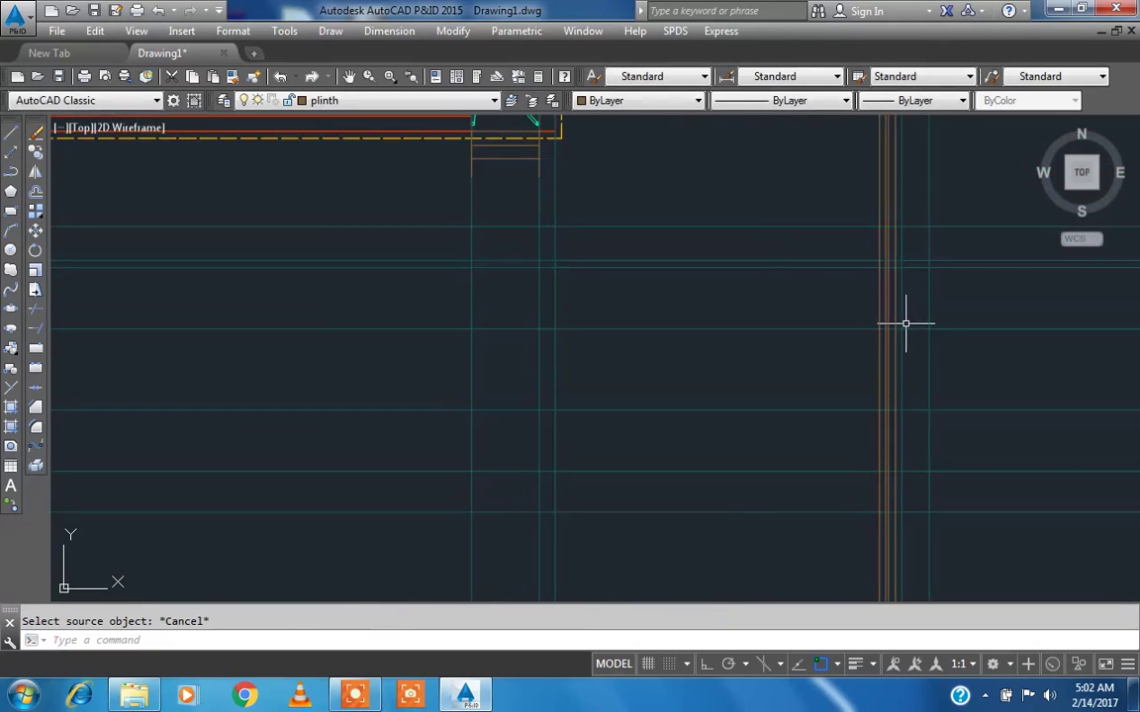
scroll(855, 320, "down", 3)
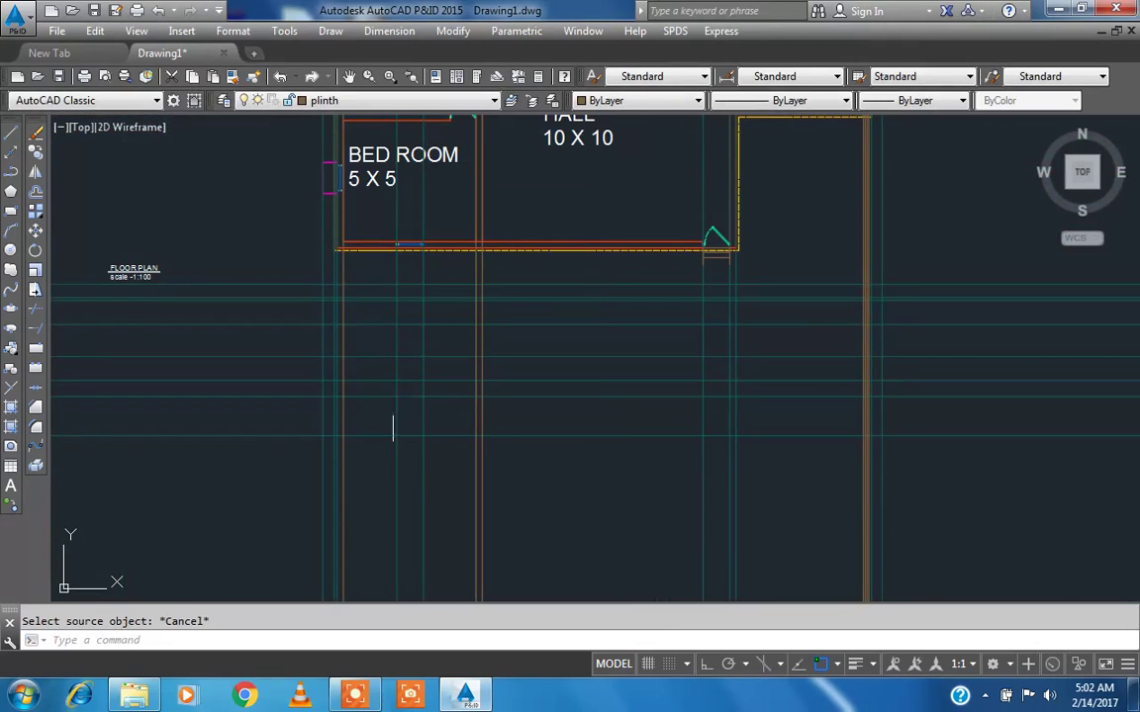
left_click(340, 100)
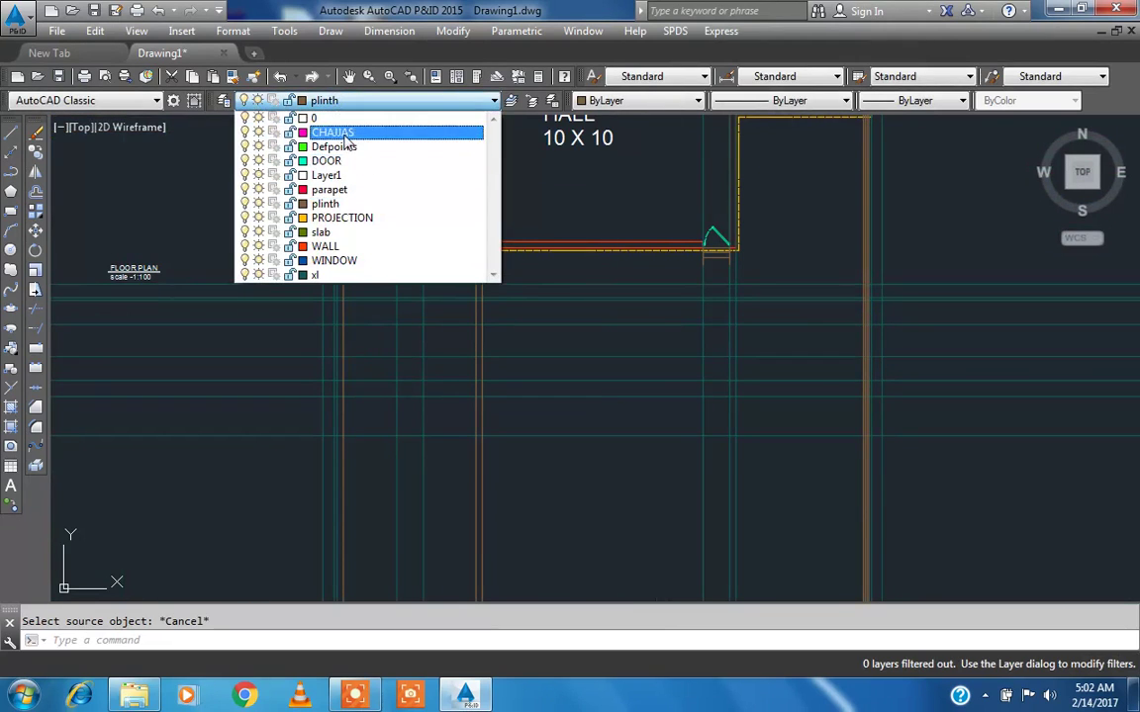
left_click(350, 247)
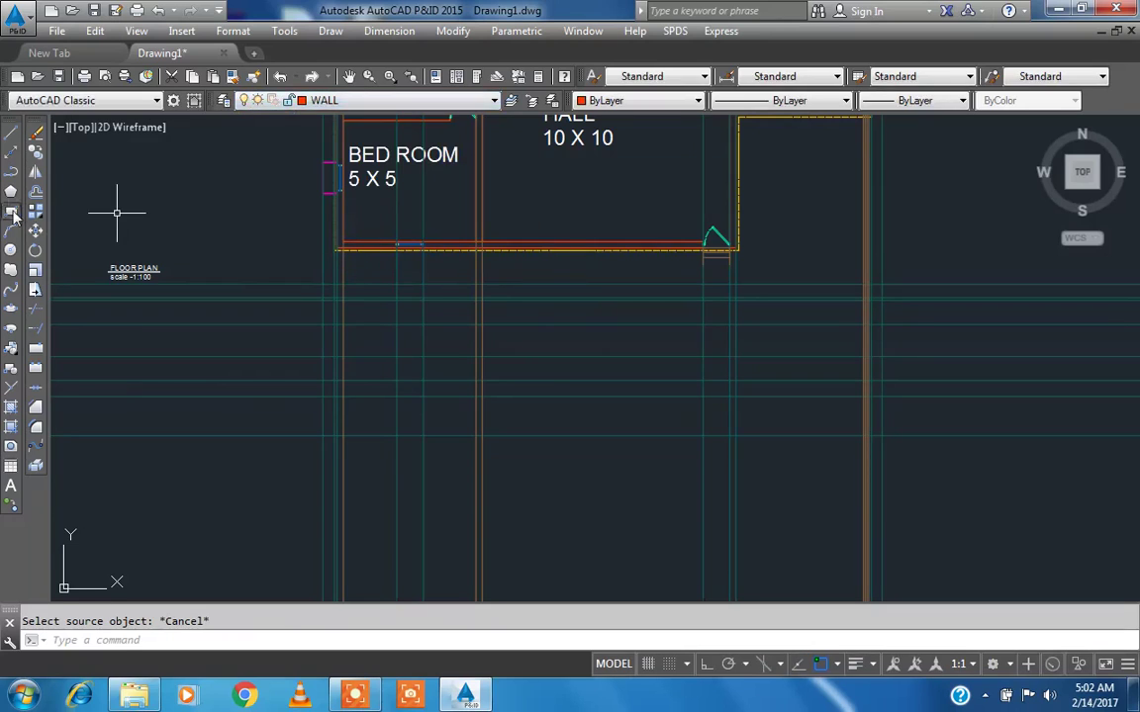
- Draw the left wall's section rectangle between the wall's outer and inner vertical construction lines, spanning the wall height between the horizontal construction lines
type("rec")
key("Return")
scroll(354, 307, "up", 3)
scroll(317, 300, "up", 2)
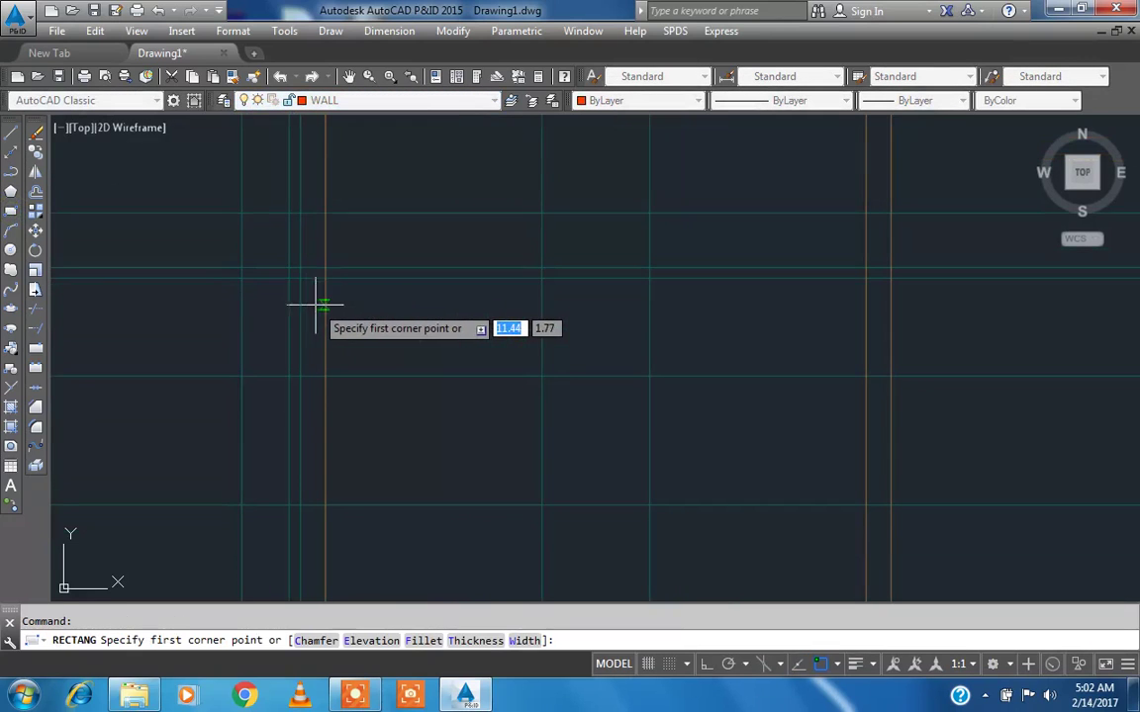
left_click(300, 279)
scroll(299, 281, "down", 3)
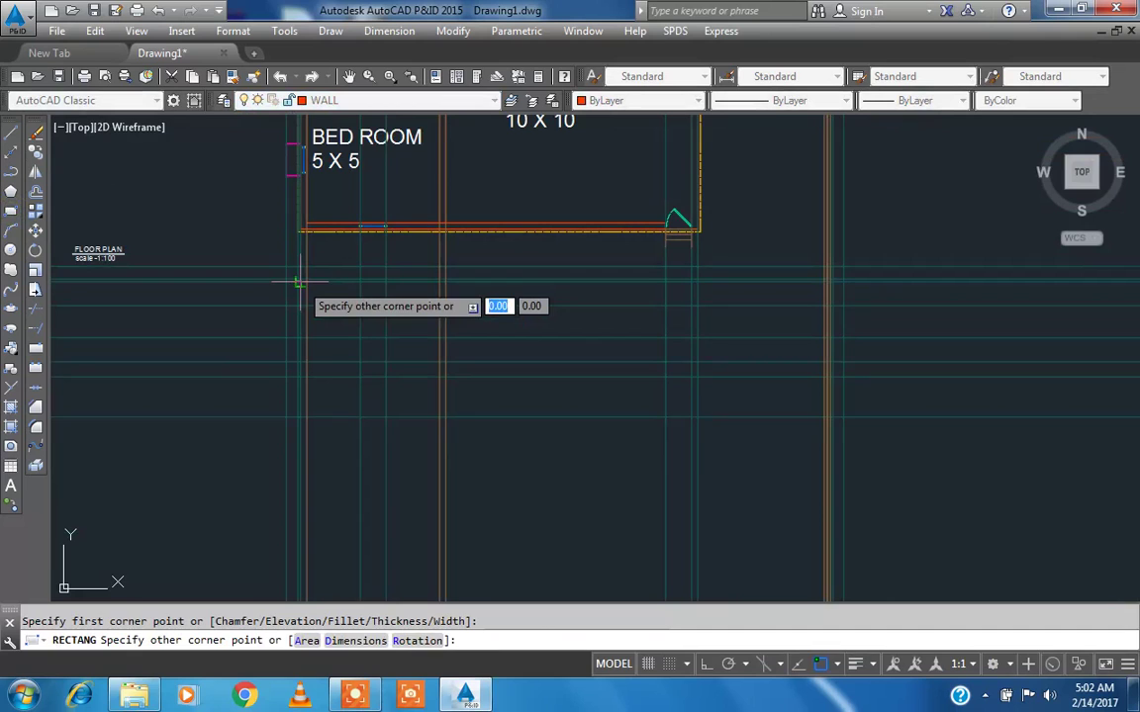
scroll(292, 237, "up", 2)
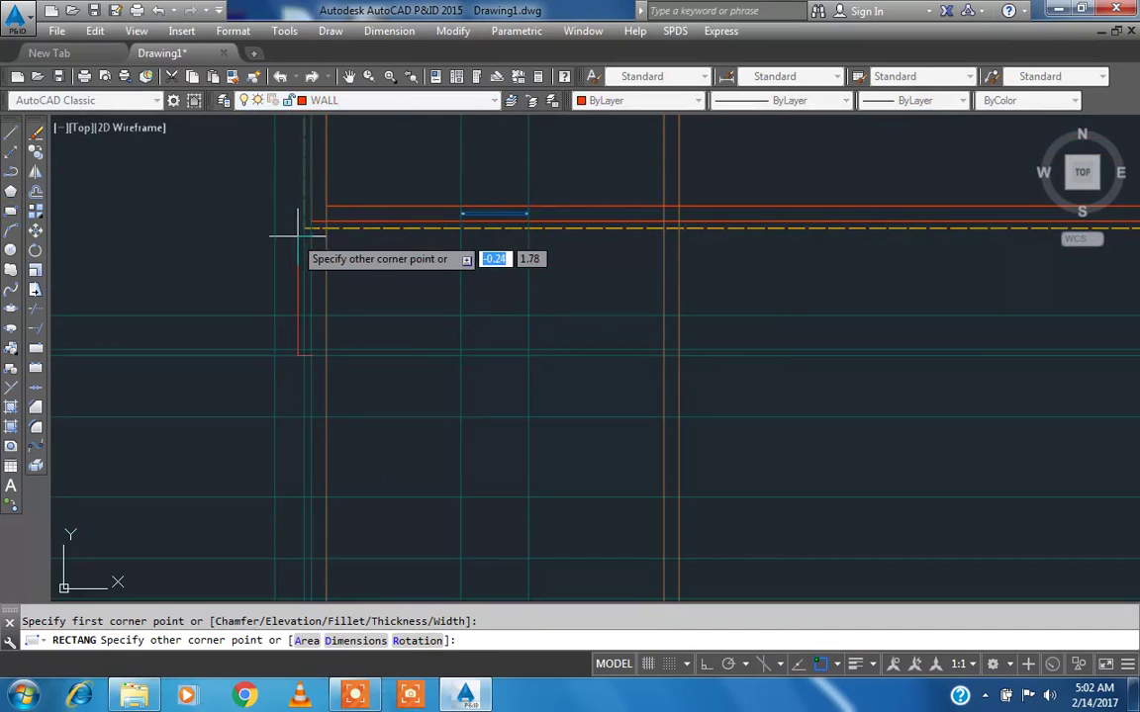
scroll(331, 281, "down", 3)
scroll(328, 405, "up", 3)
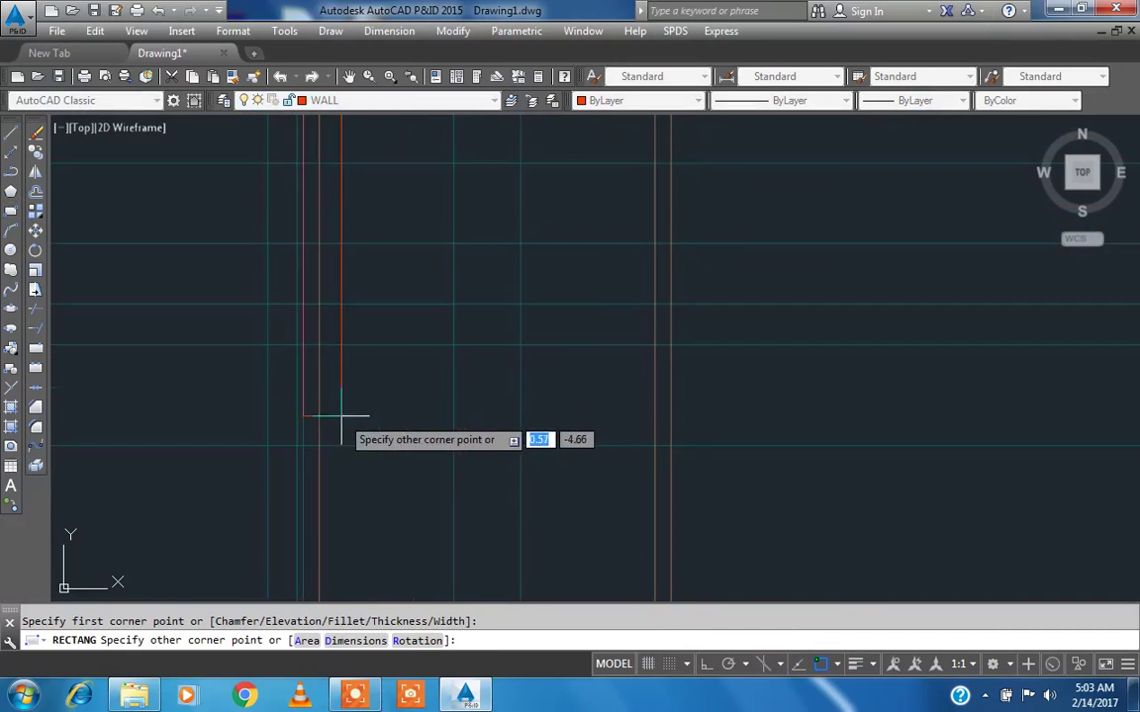
left_click(318, 303)
scroll(227, 346, "down", 2)
scroll(282, 336, "up", 2)
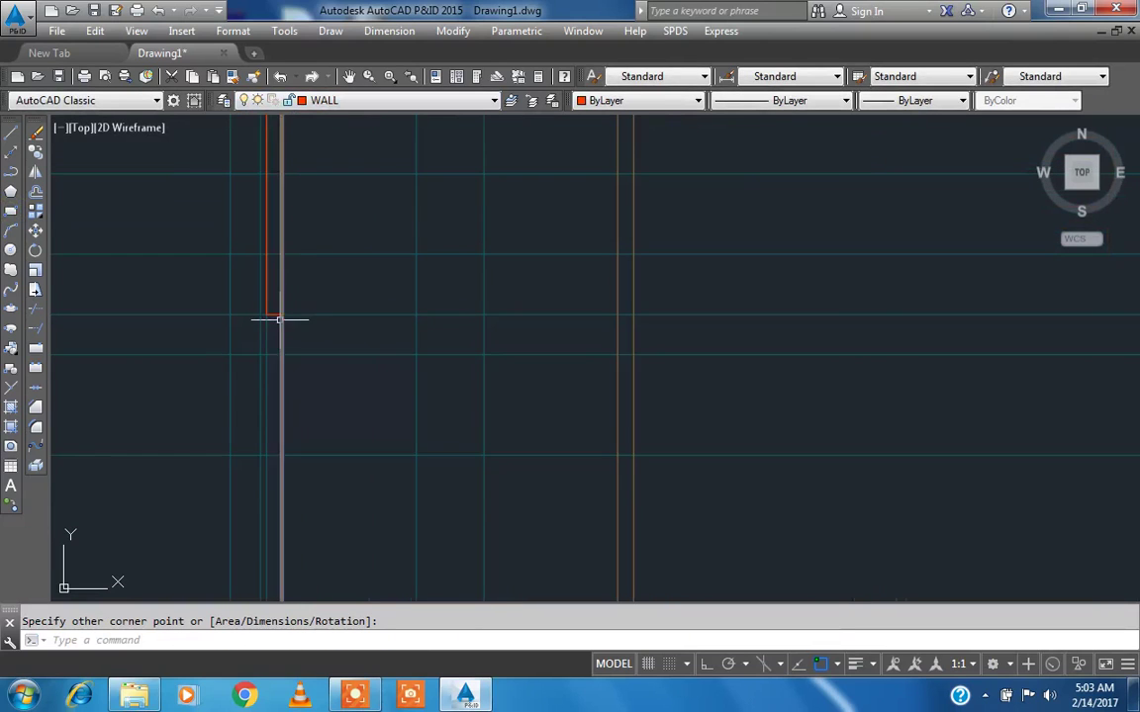
left_click(275, 317)
scroll(273, 325, "up", 4)
left_click(277, 299)
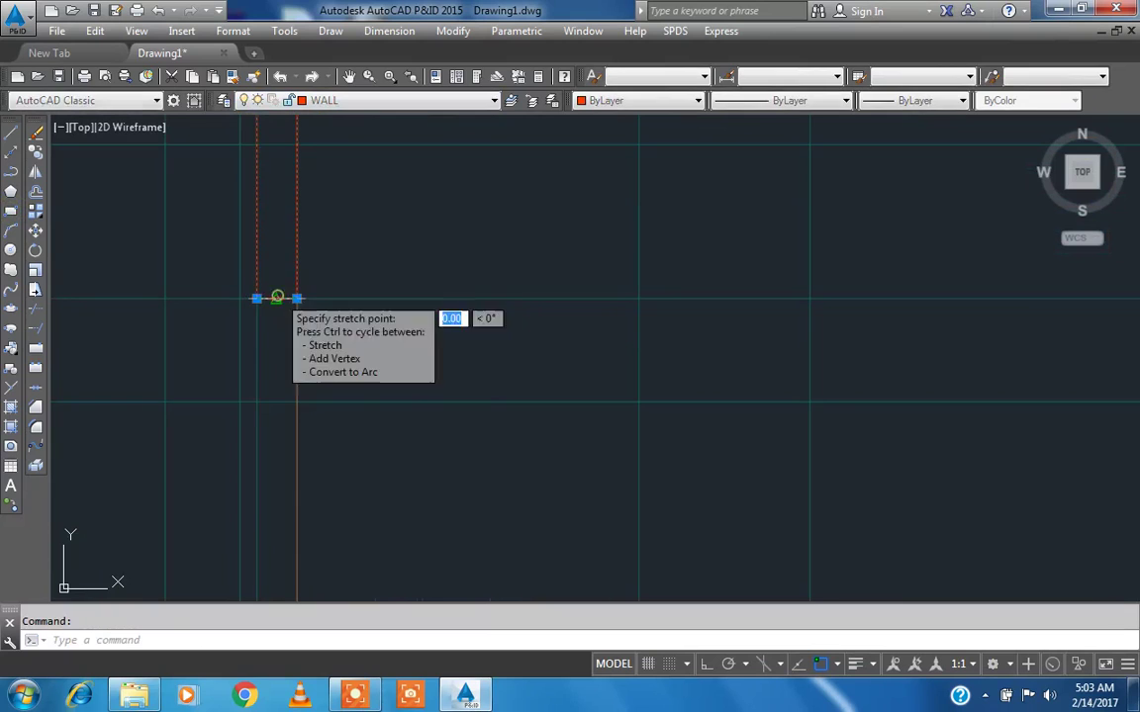
key("Escape")
scroll(236, 351, "down", 4)
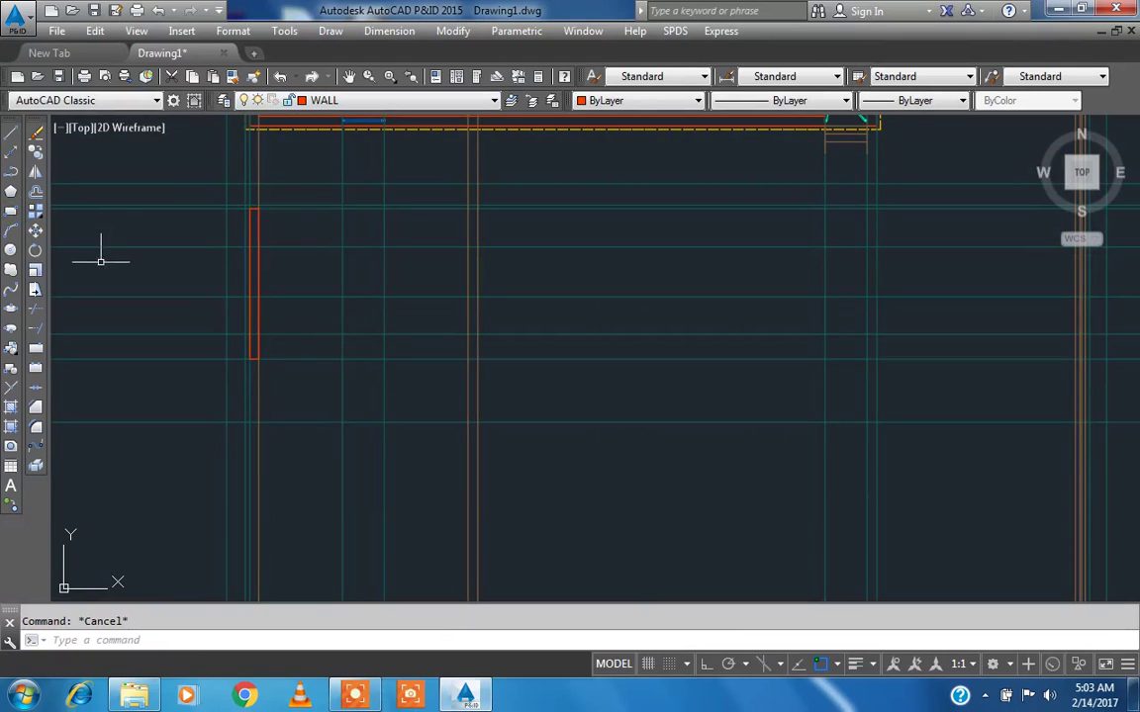
- Draw a short horizontal line with ortho on, outside the wall rectangle and slightly below its base
left_click(11, 133)
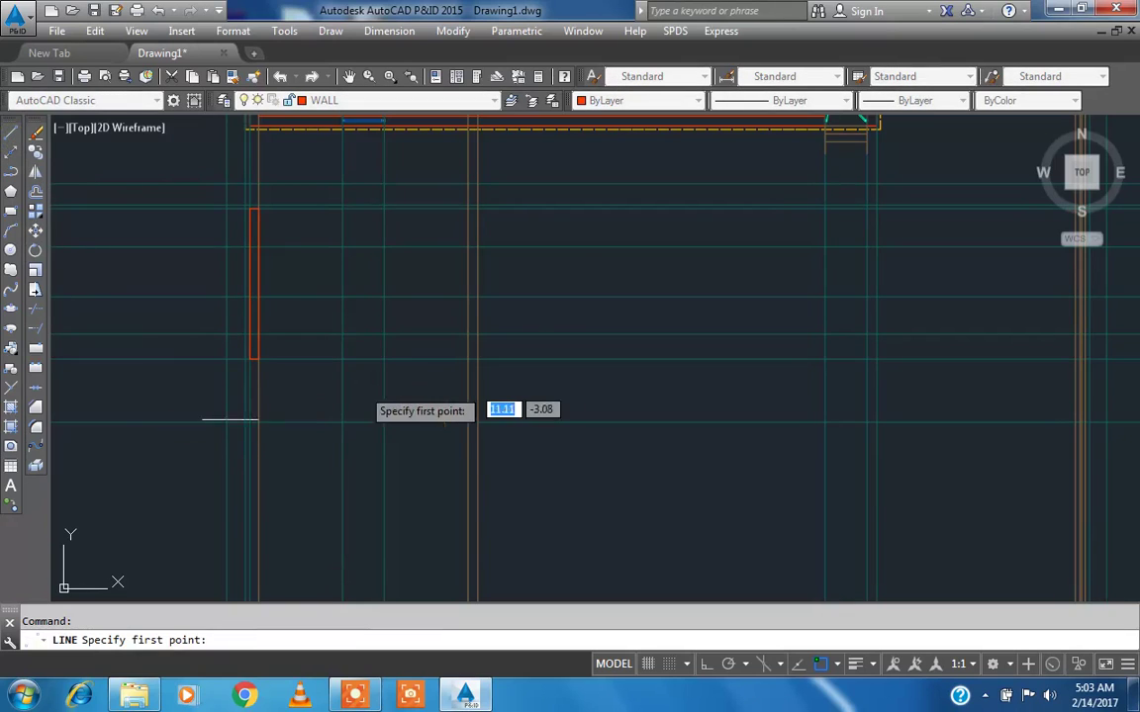
scroll(124, 400, "up", 2)
left_click(122, 402)
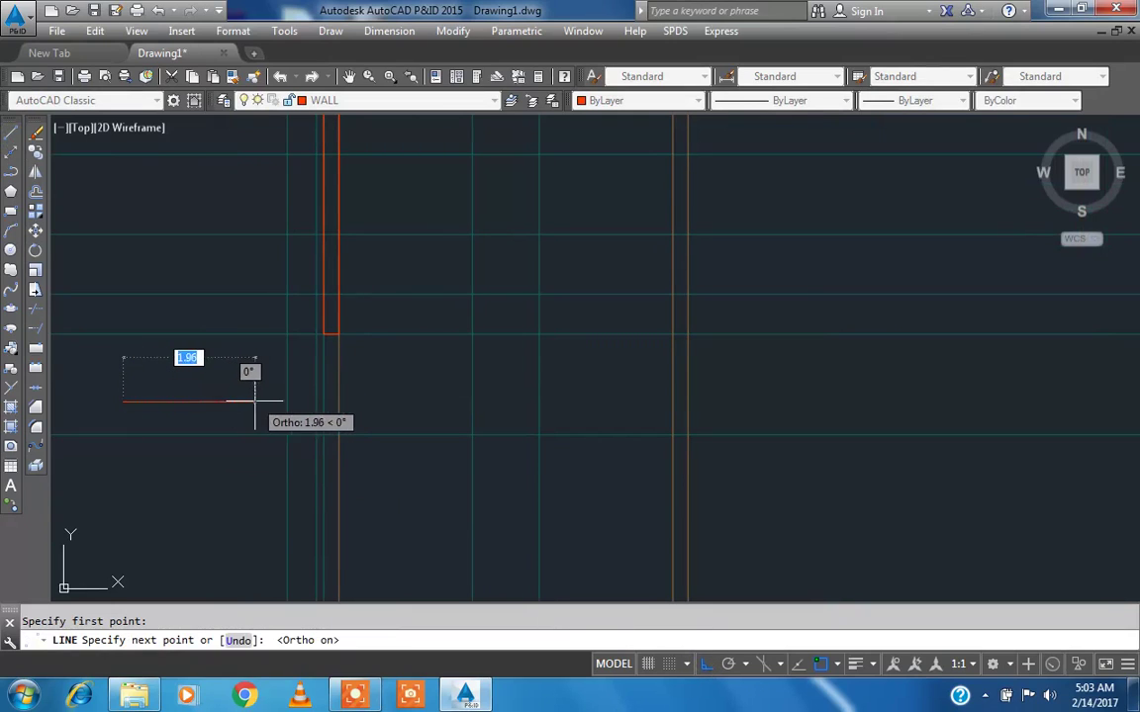
key("Escape")
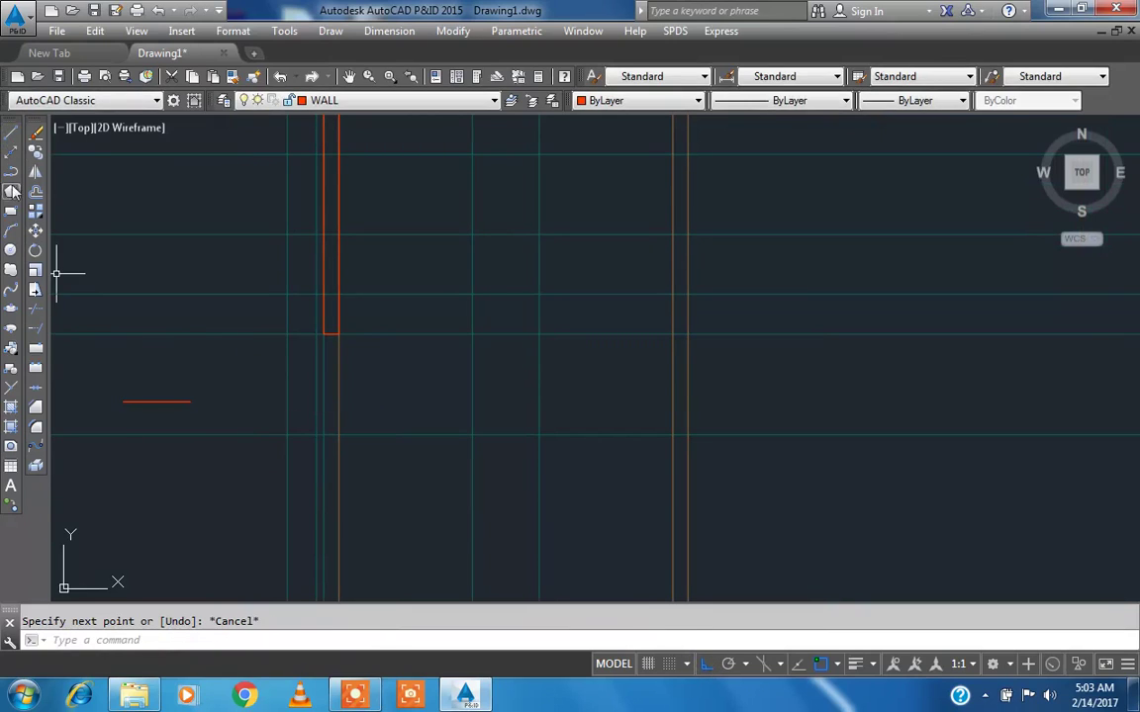
- Draw a 0.3 vertical line upward from each end of the short horizontal line to form a U-shaped footing outline
left_click(10, 133)
scroll(97, 396, "up", 4)
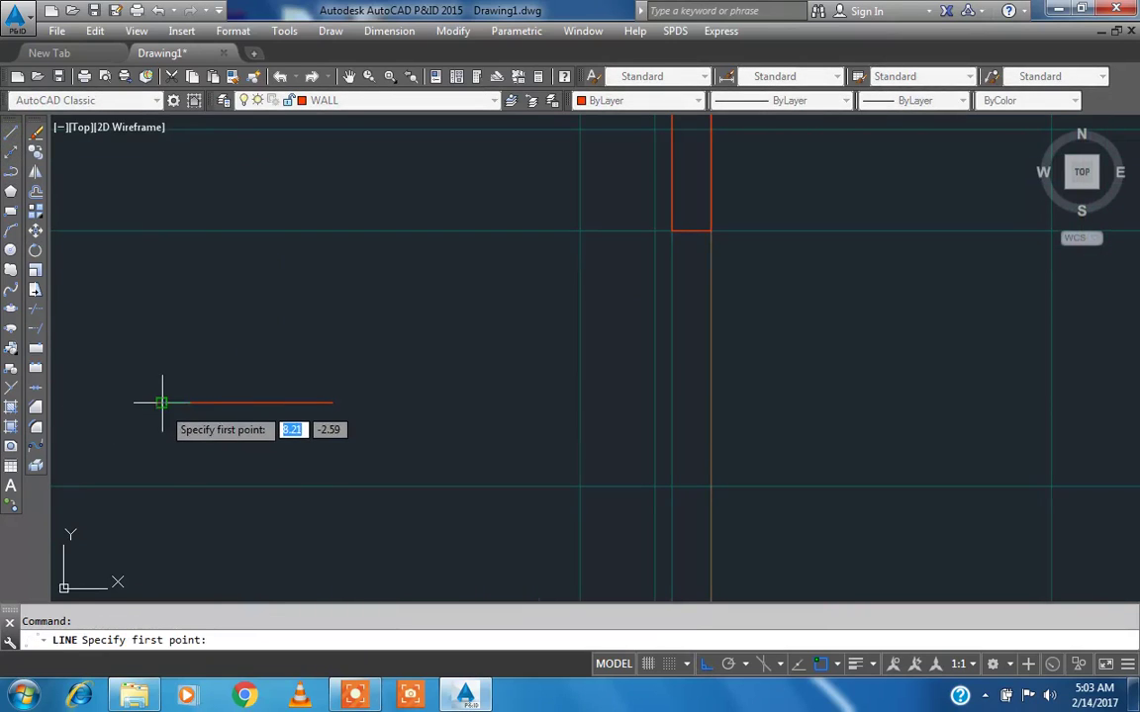
left_click(162, 402)
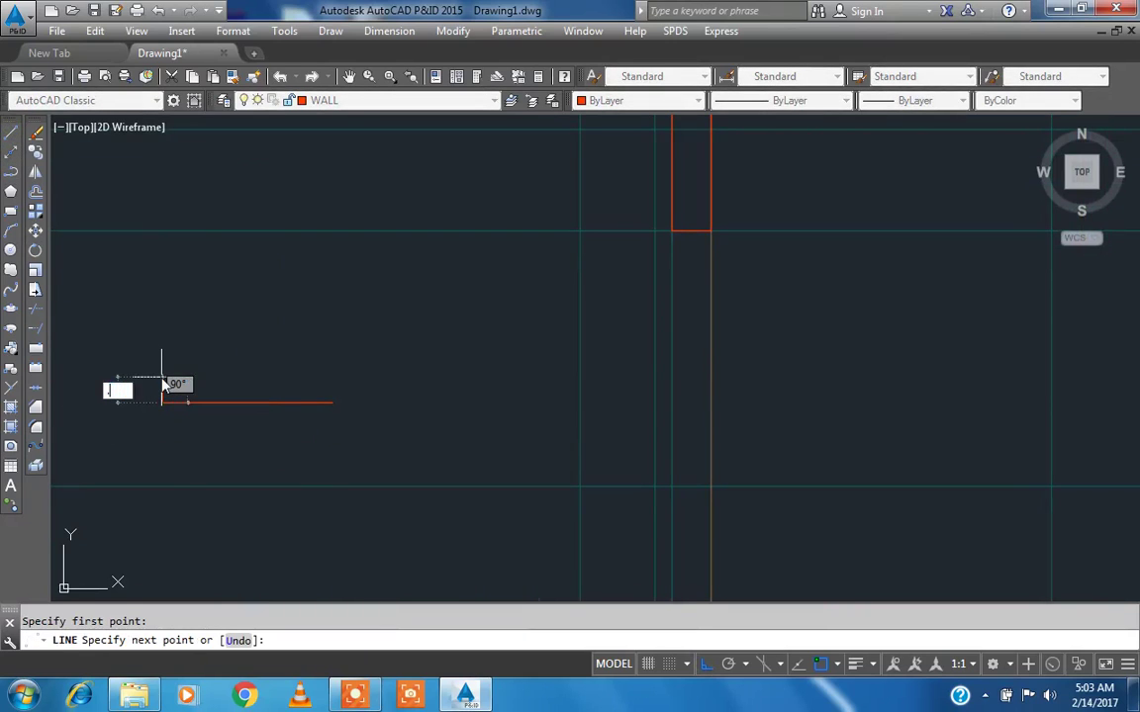
key("Return")
key("Escape")
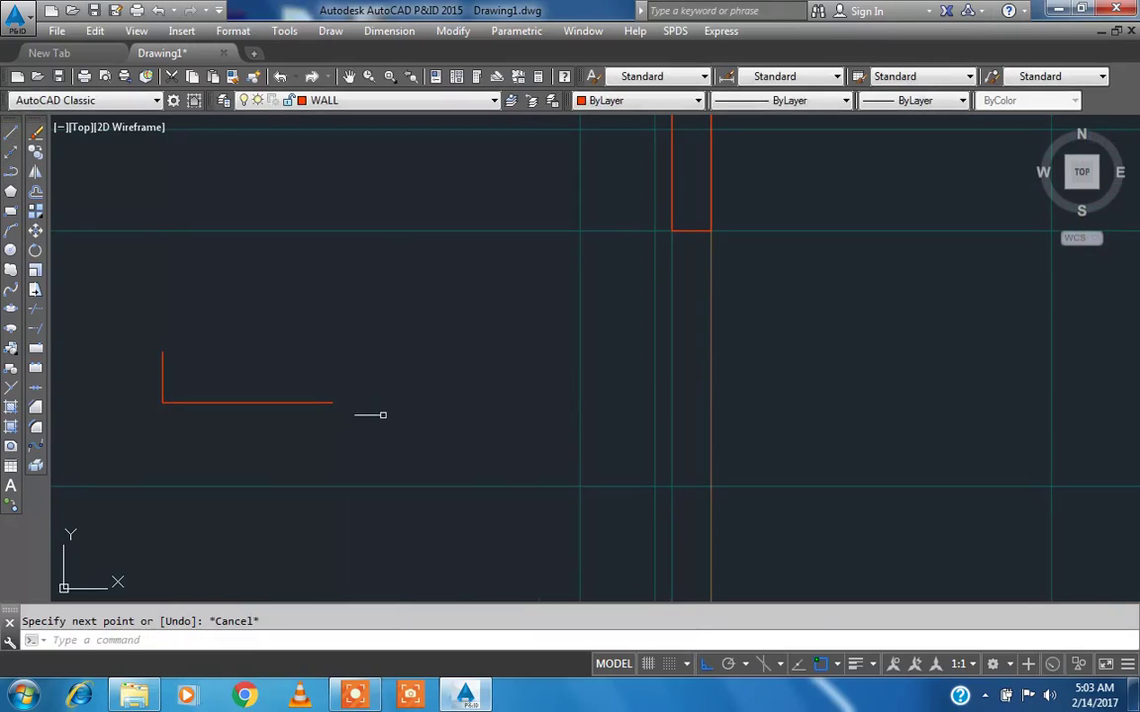
key("Return")
left_click(331, 402)
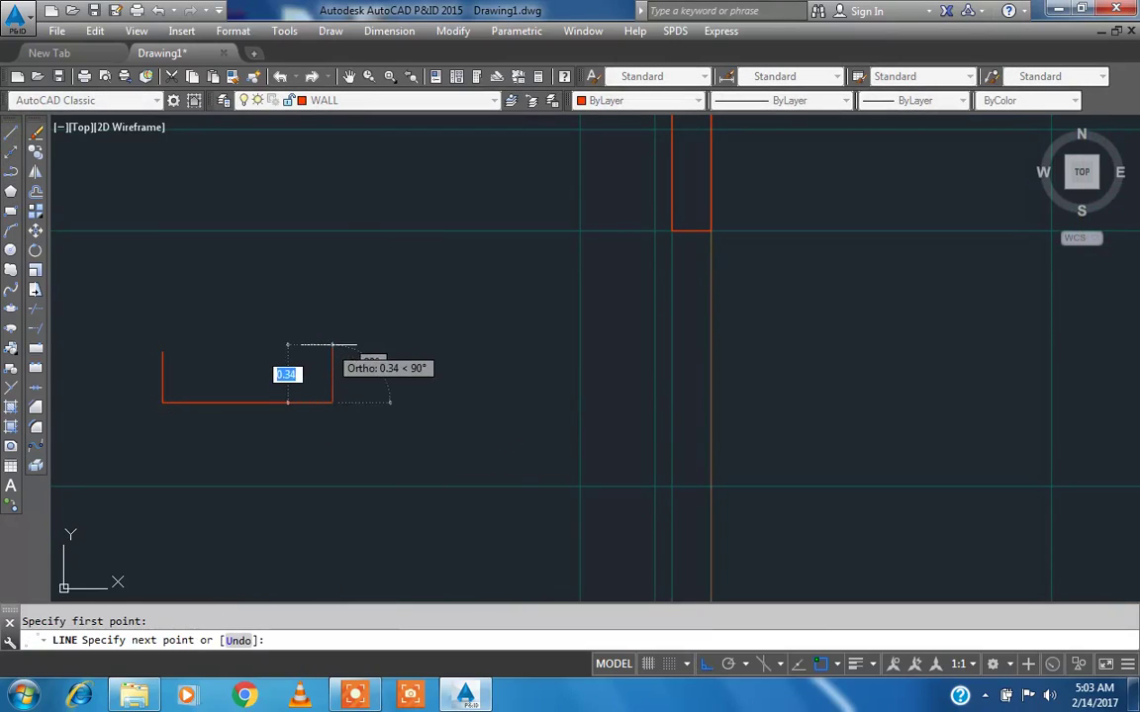
key("Return")
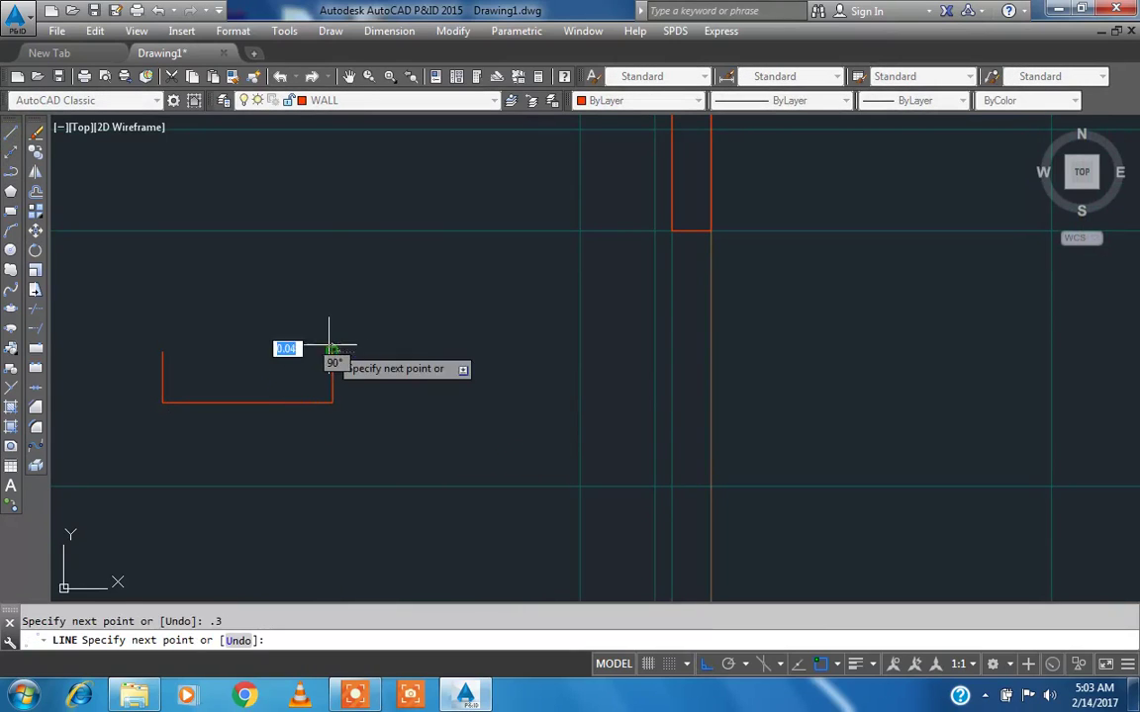
key("Escape")
scroll(344, 389, "down", 2)
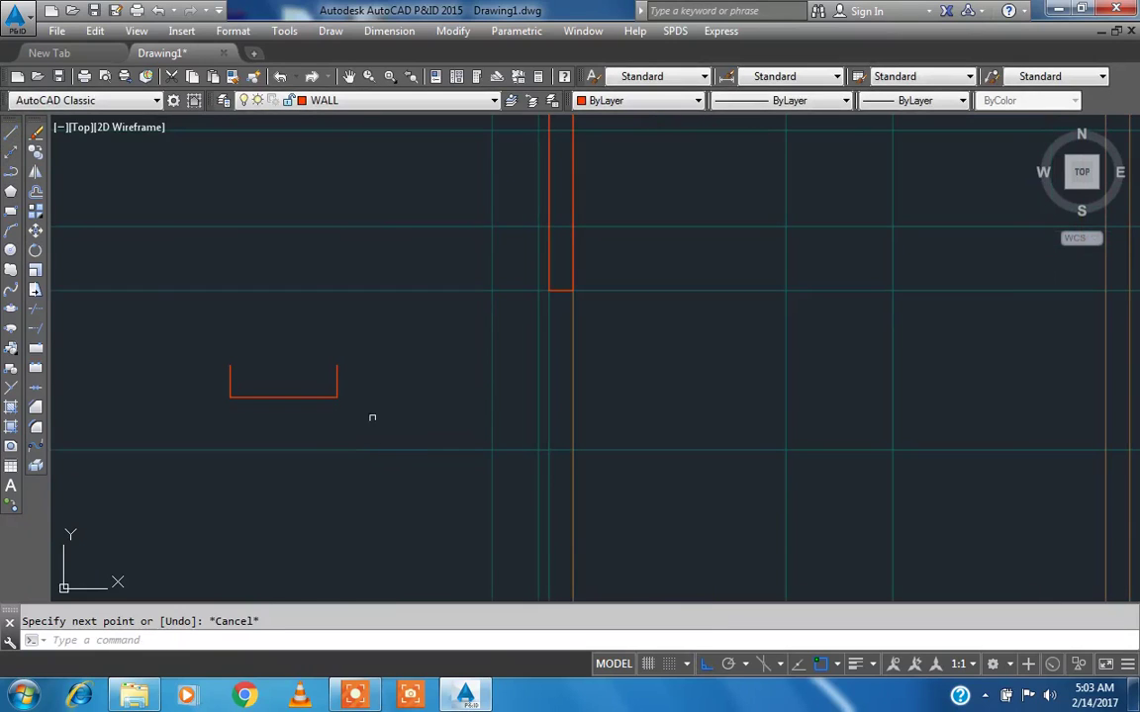
- Draw a vertical centre line from the midpoint of the wall's base down to the lowest horizontal construction line
left_click(11, 135)
left_click(561, 290)
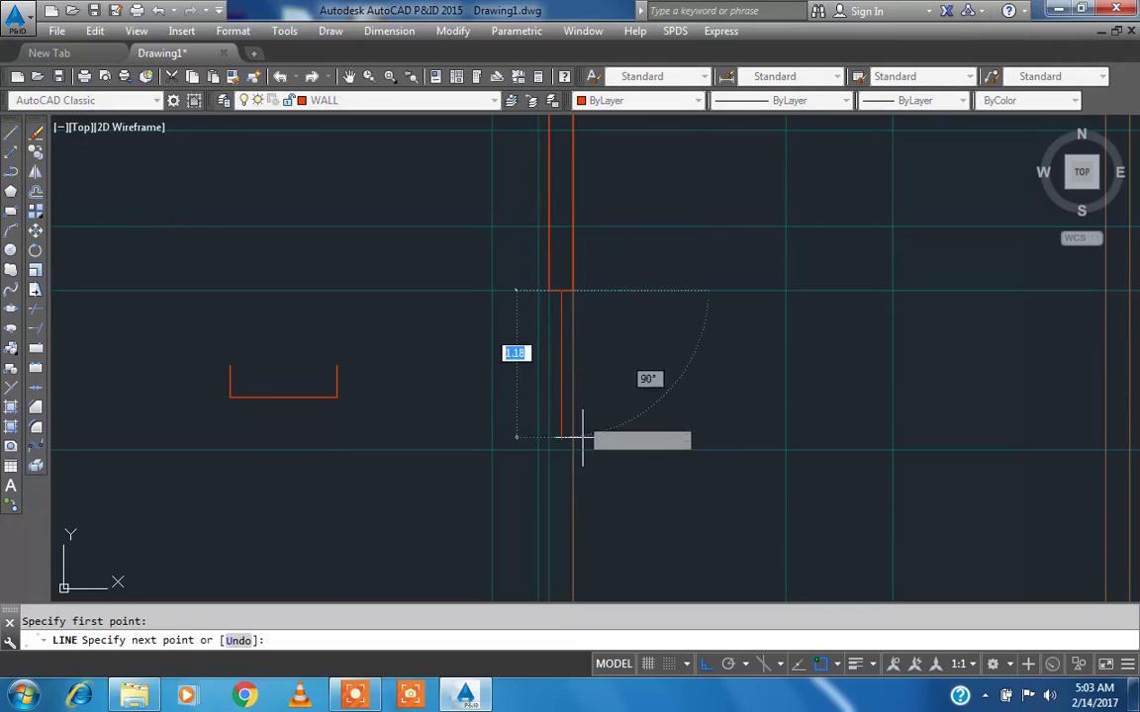
left_click(561, 450)
key("Escape")
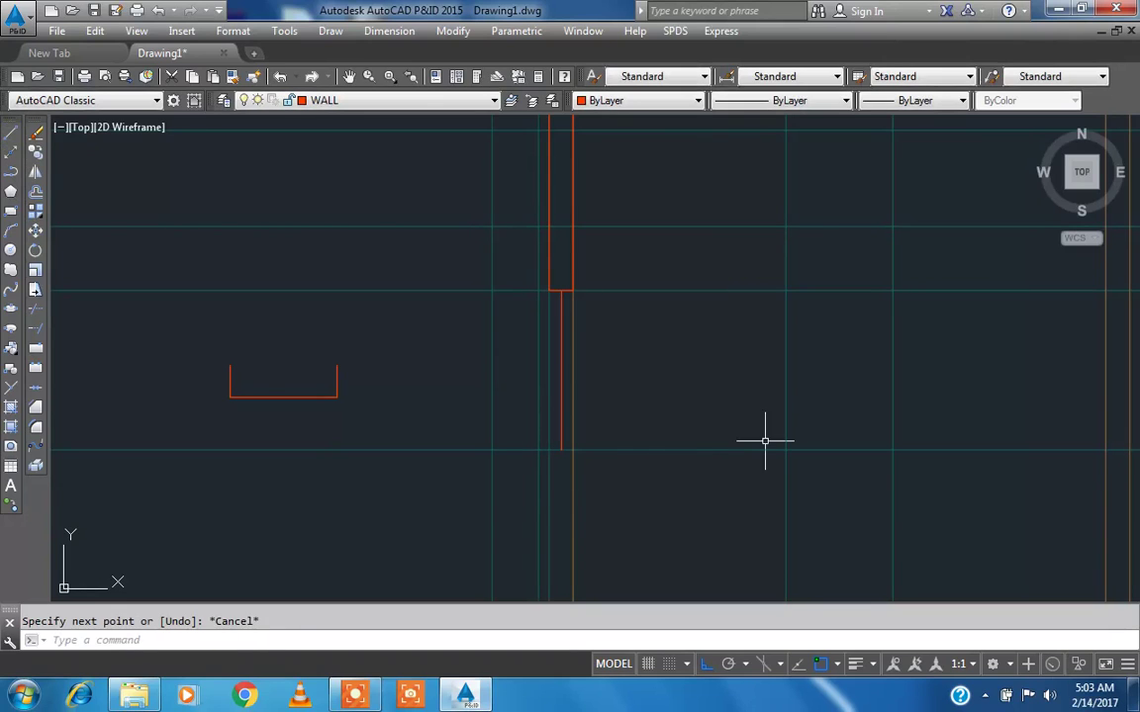
- Move the U-shaped footing outline from its base midpoint to the lower end of the wall's centre line
type("m")
key("Return")
left_click(193, 338)
left_click(388, 412)
key("Return")
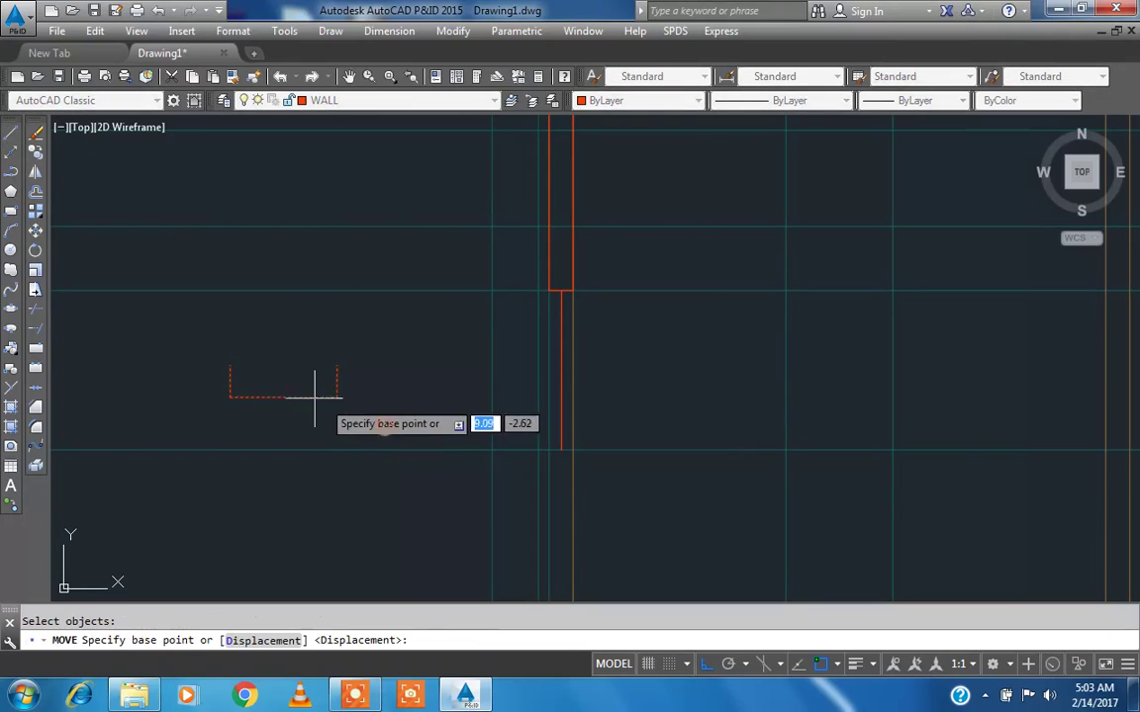
left_click(283, 397)
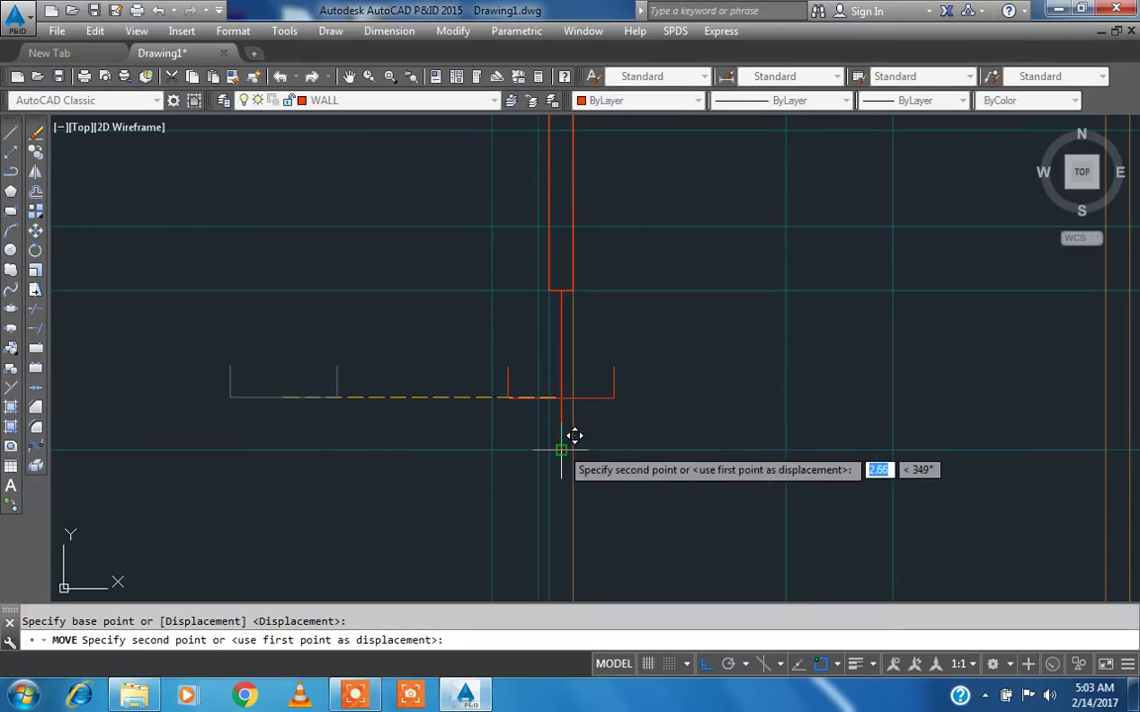
left_click(572, 440)
key("Escape")
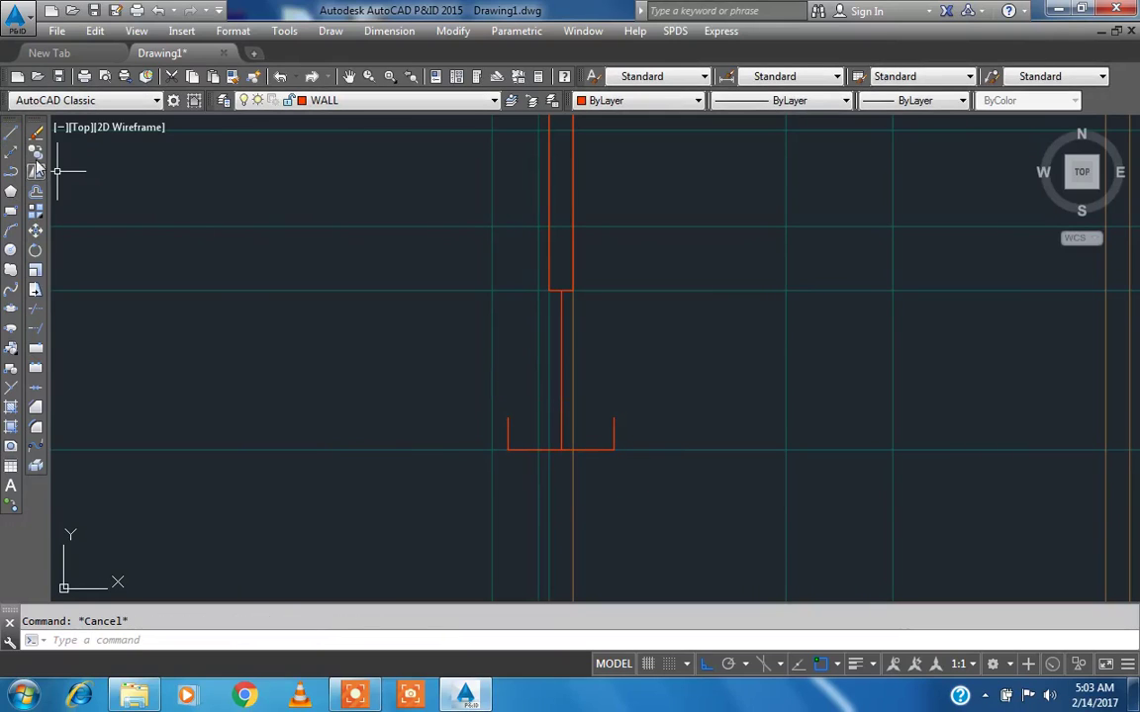
left_click(14, 136)
key("Escape")
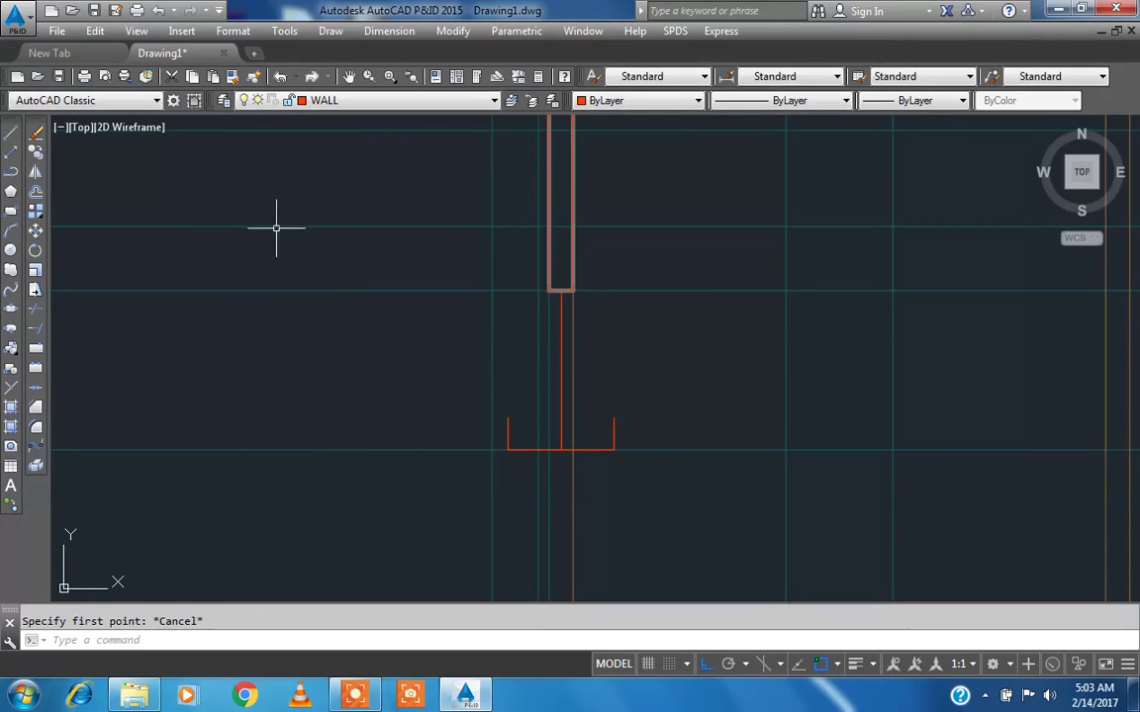
left_click(14, 132)
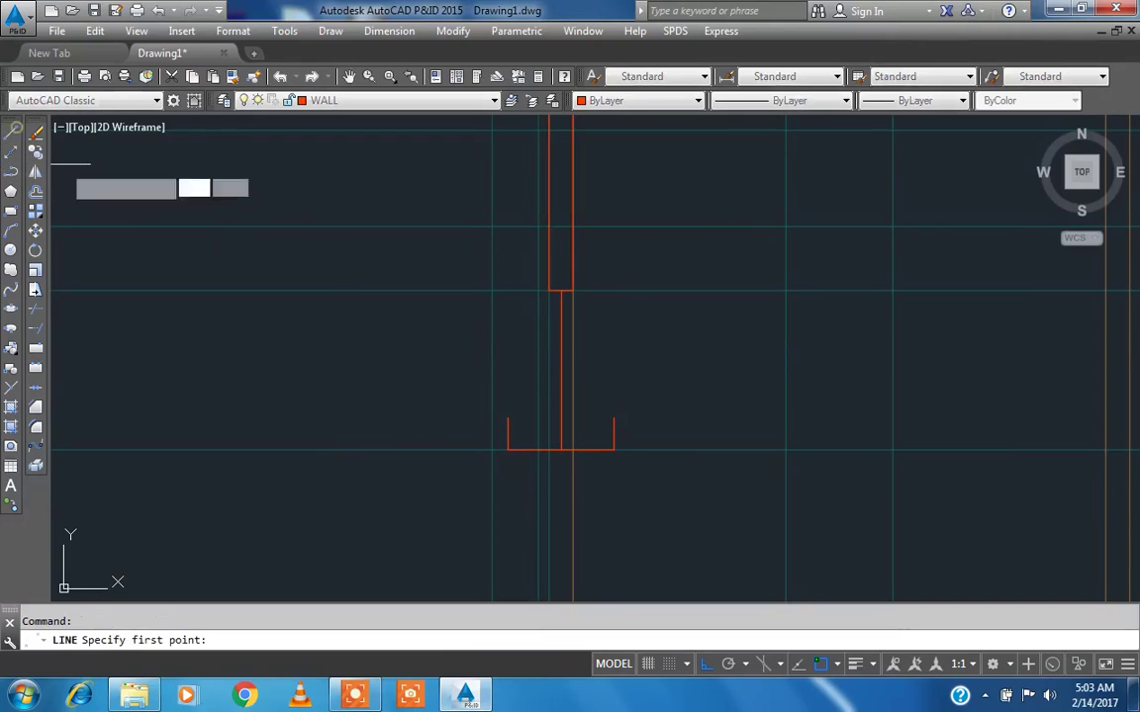
left_click(550, 291)
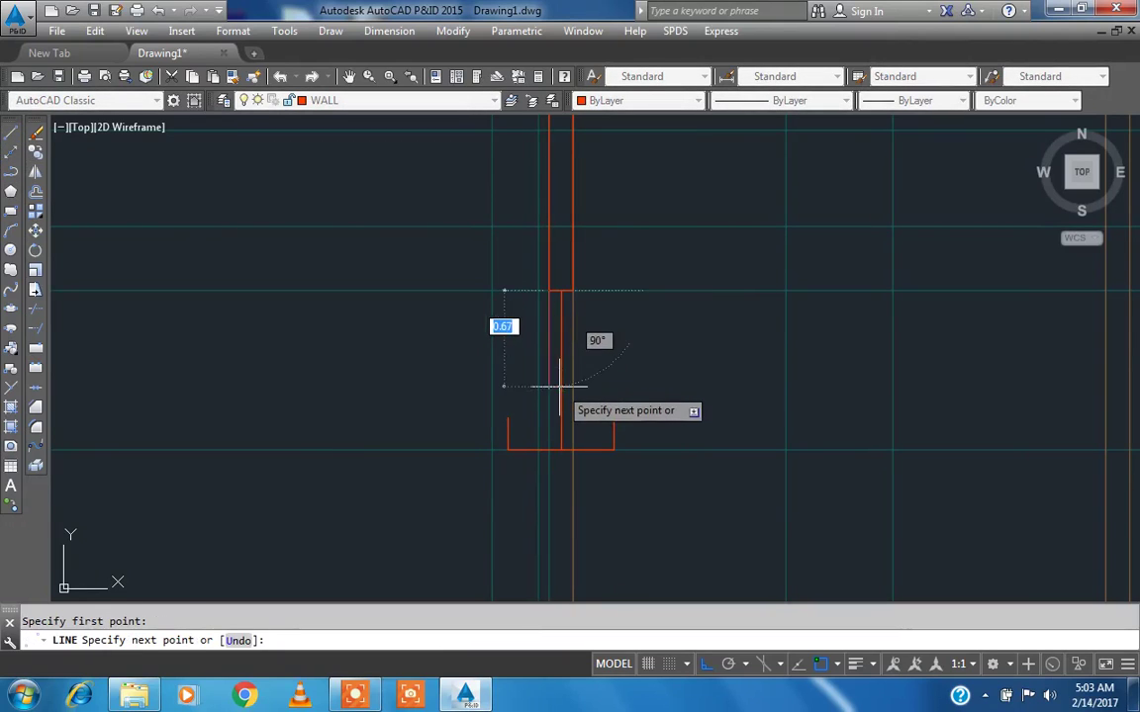
key("Escape")
left_click(567, 293)
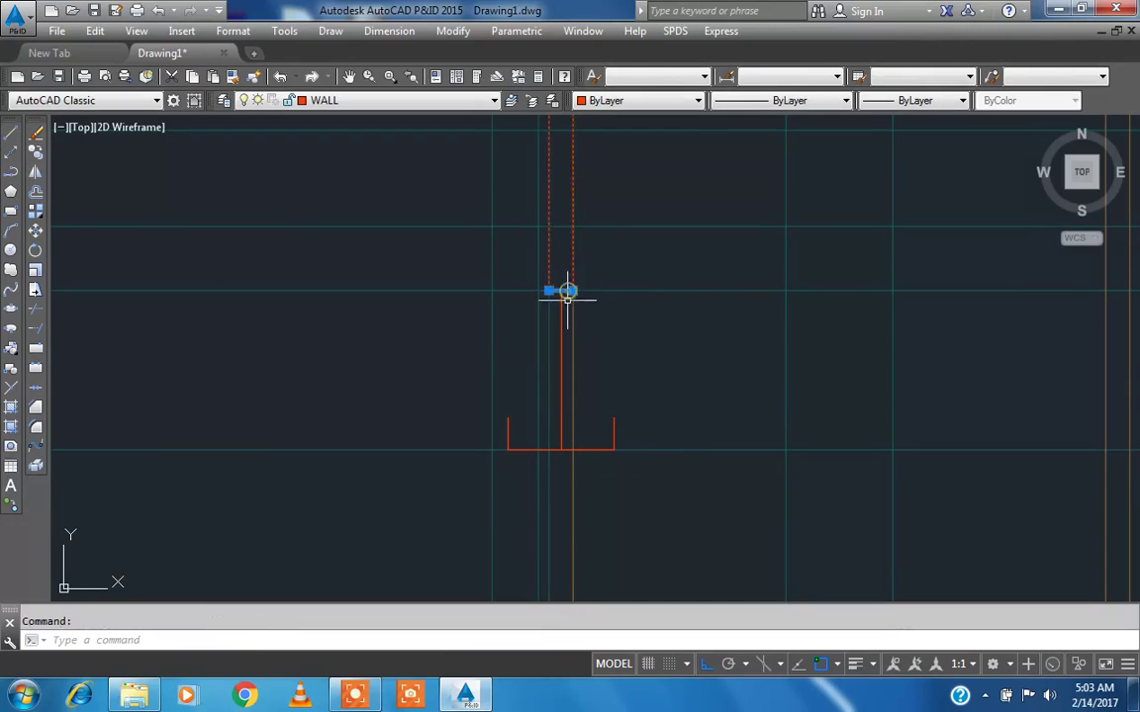
left_click(562, 291)
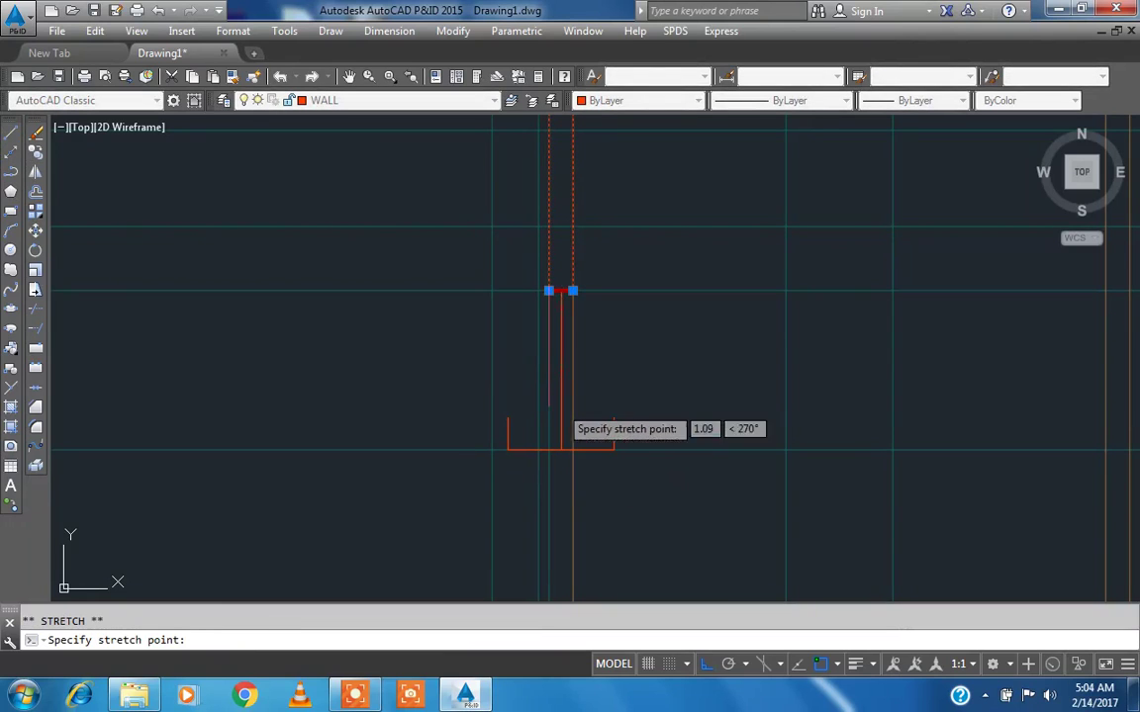
key("Escape")
- Close the footing rectangle with a horizontal line between the upper ends of its two vertical sides
left_click(12, 133)
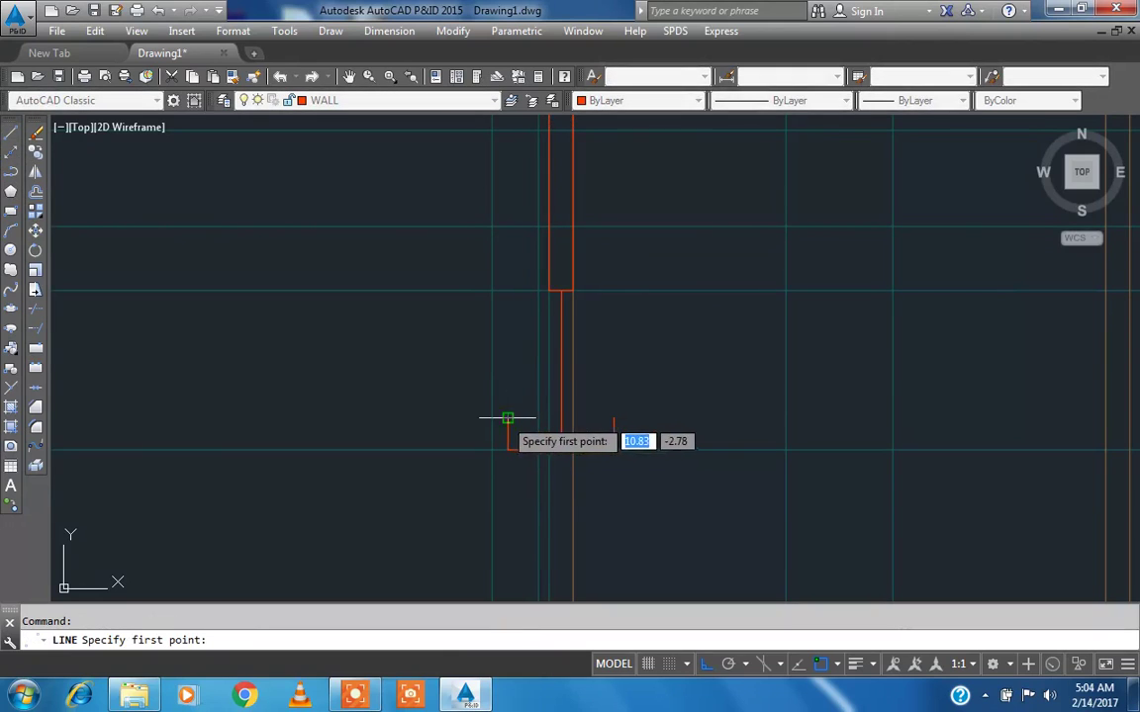
left_click(508, 419)
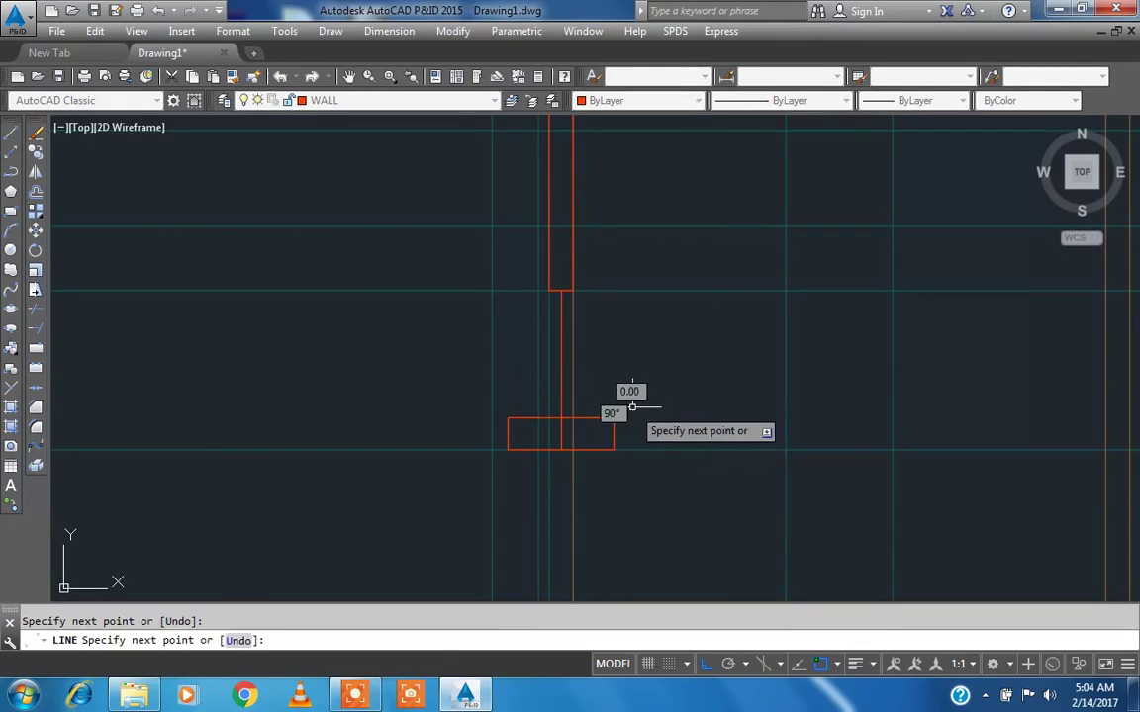
key("Escape")
- Offset the footing rectangle's top line upward by 0.2
left_click(11, 133)
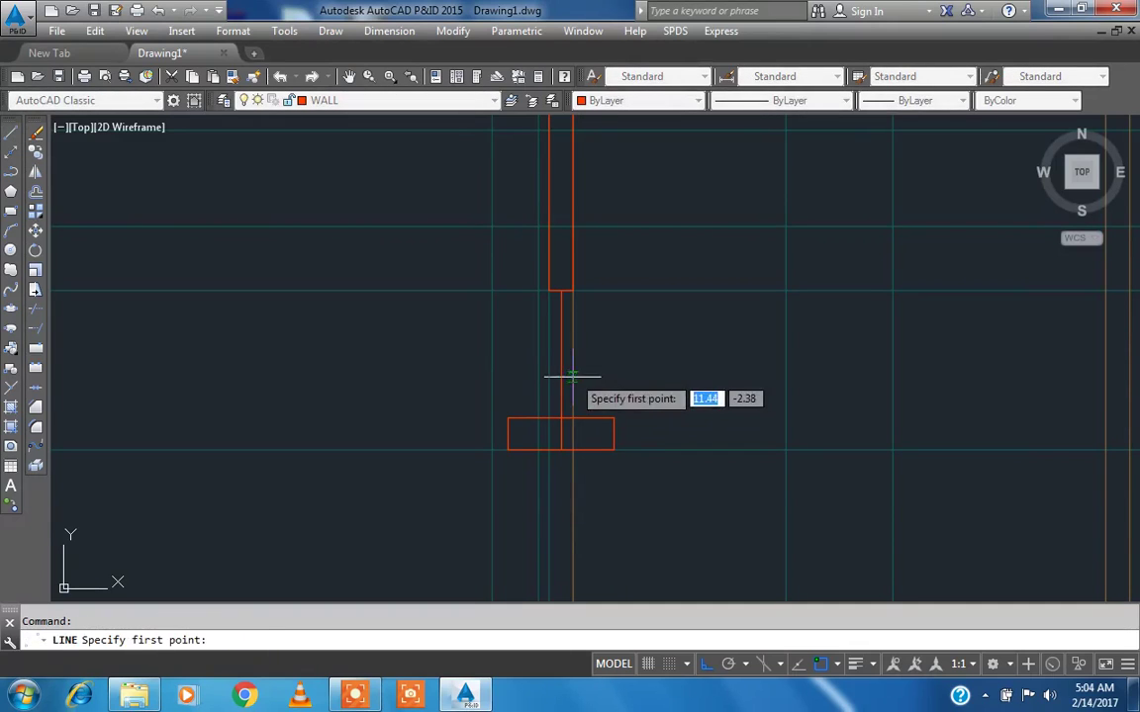
key("Escape")
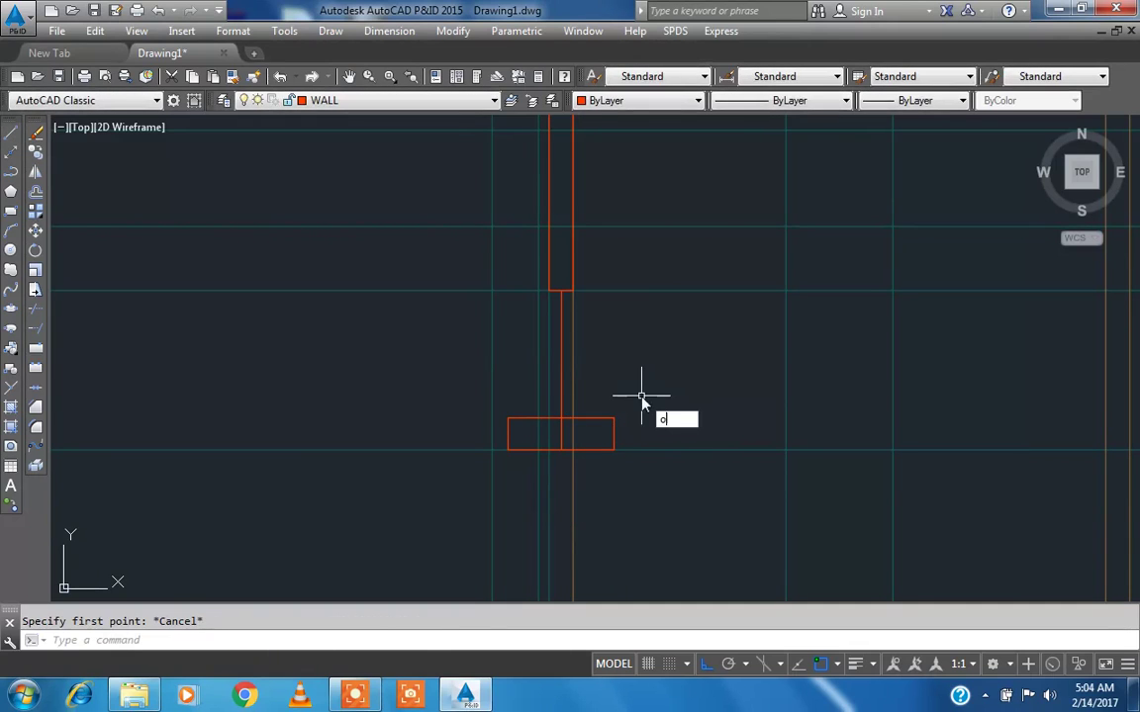
key("Return")
type(".")
type("3")
key("Return")
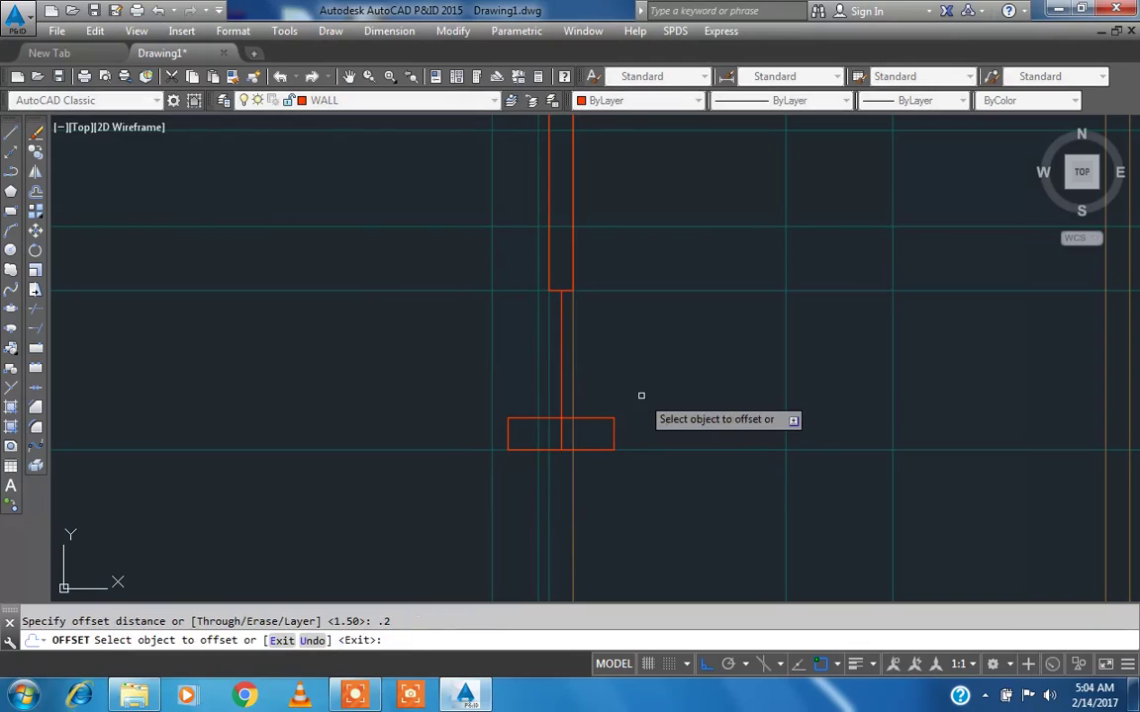
left_click(593, 419)
left_click(600, 345)
key("Escape")
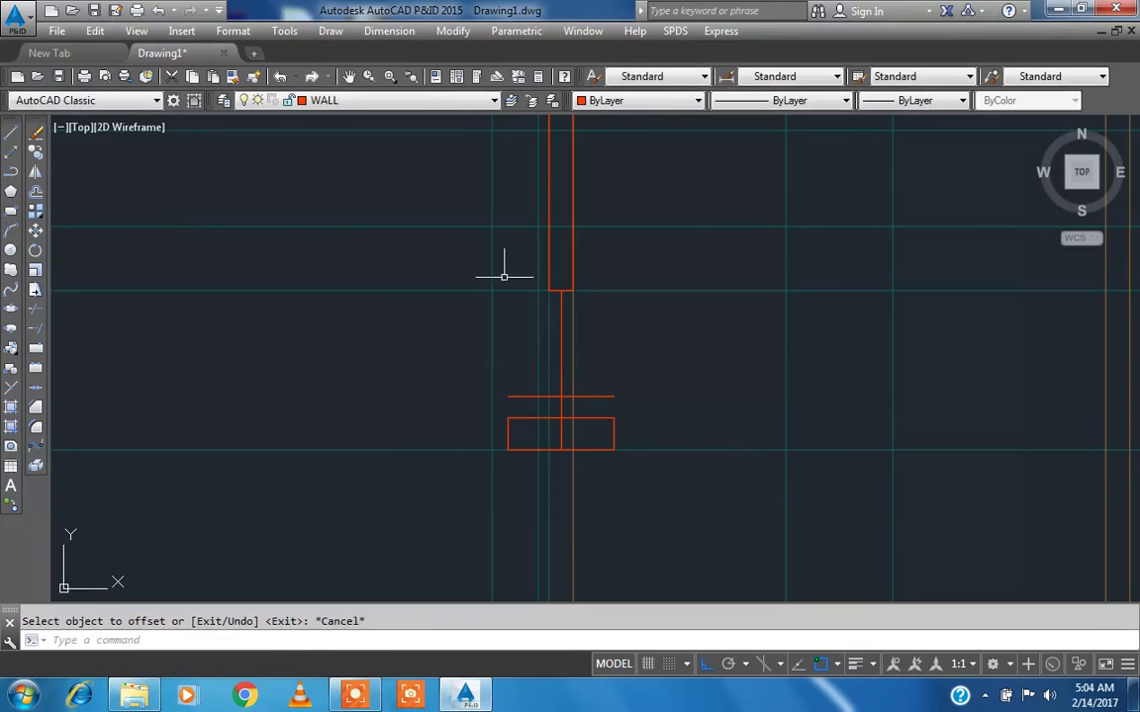
- Trim both ends of the offset line back to the vertical construction lines near the wall's faces
type("tr")
key("Return")
key("Return")
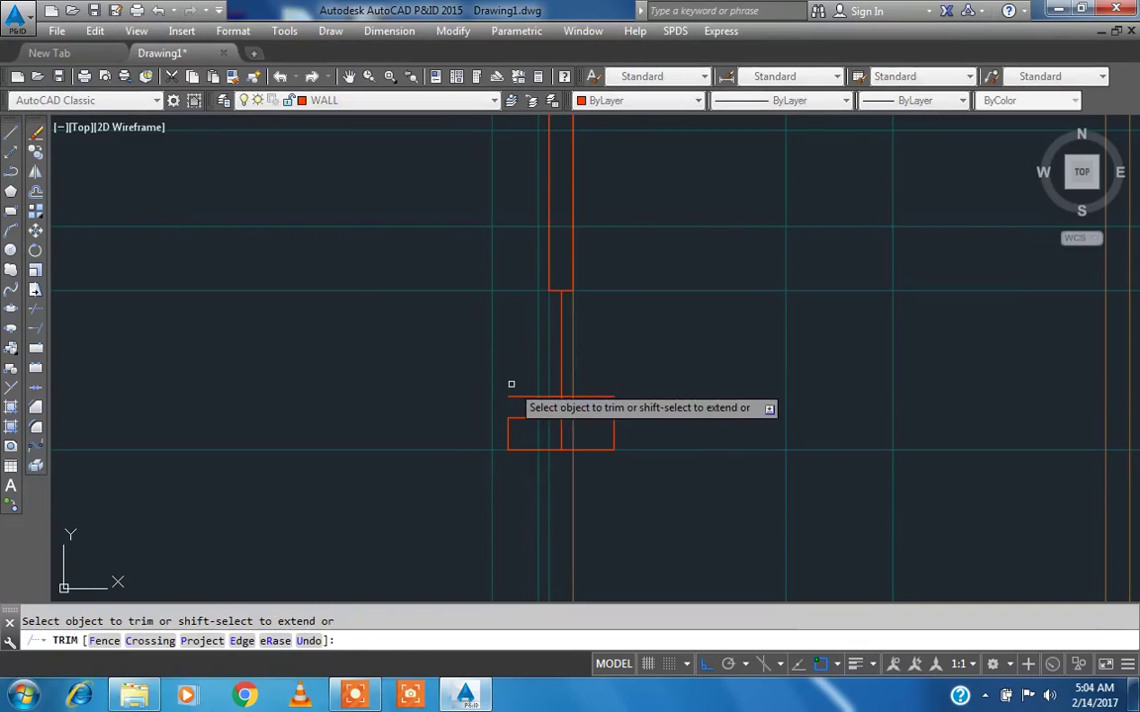
left_click(520, 396)
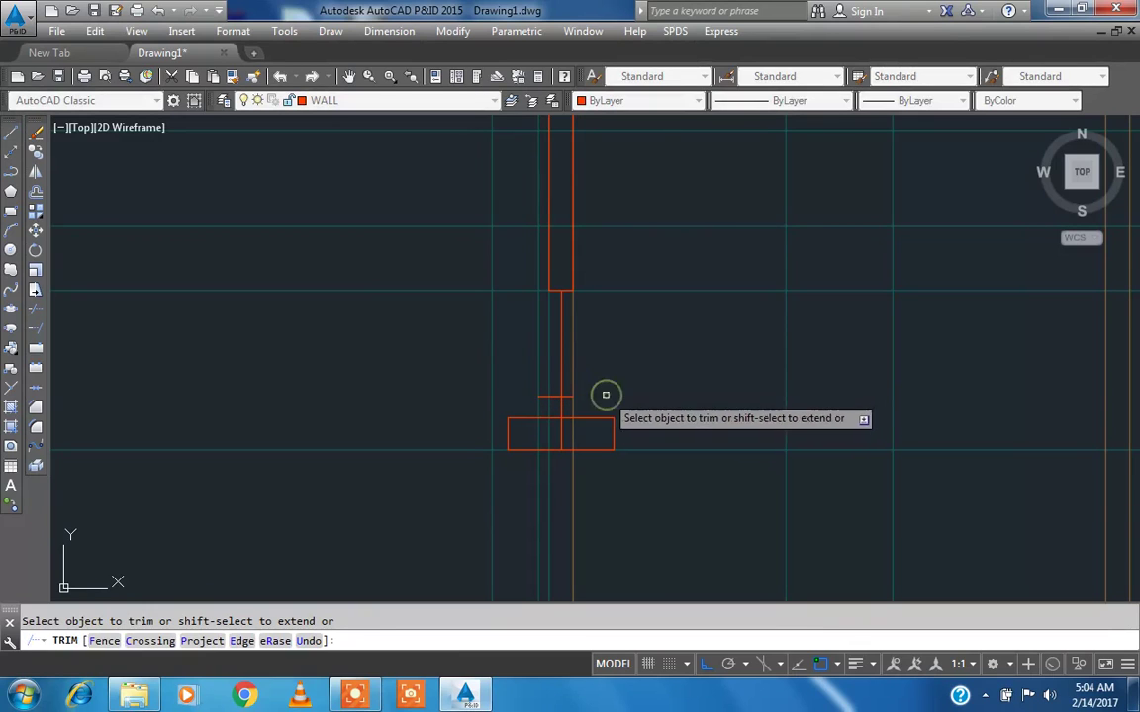
key("Escape")
- Draw a sloping line from the footing rectangle's upper left corner to the left end of the trimmed line
left_click(11, 134)
scroll(465, 420, "up", 4)
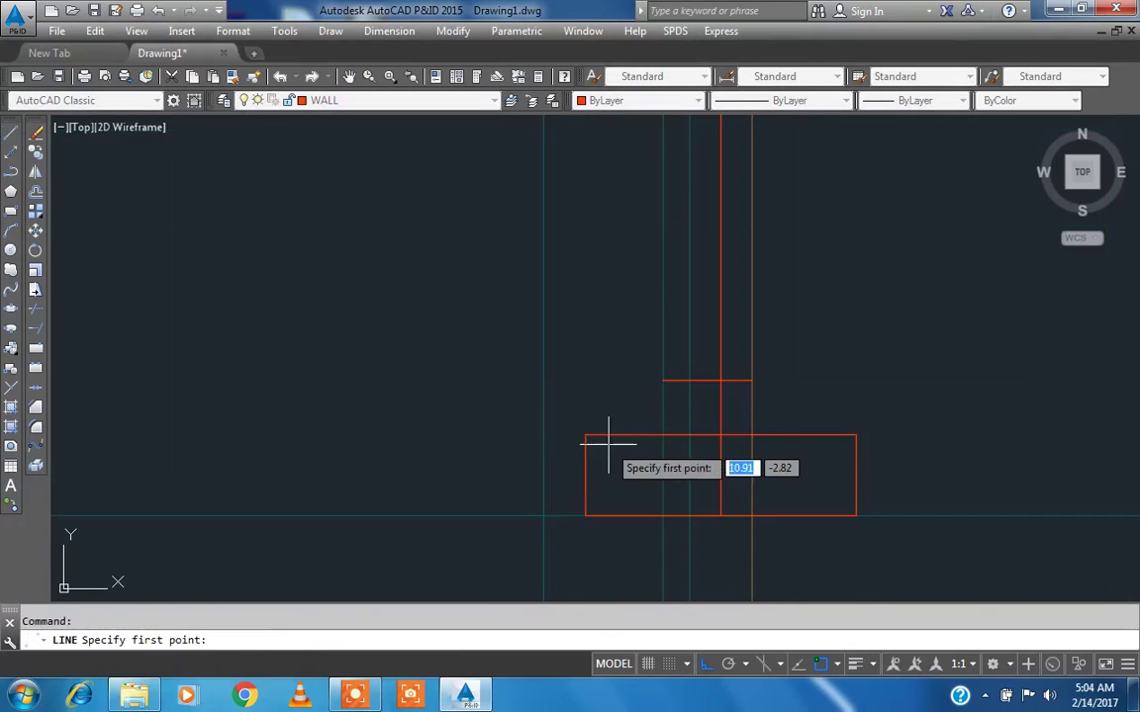
left_click(585, 435)
left_click(662, 381)
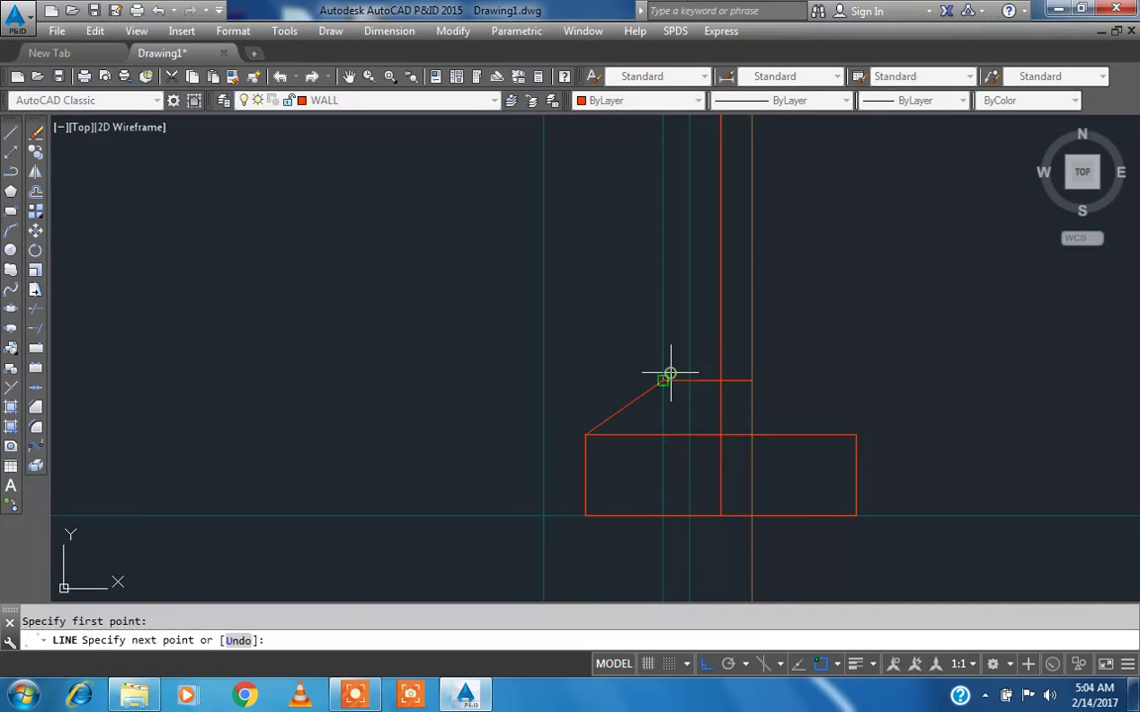
key("Return")
- Draw a sloping line from the right end of the trimmed line to the footing rectangle's upper right corner
key("Return")
left_click(752, 380)
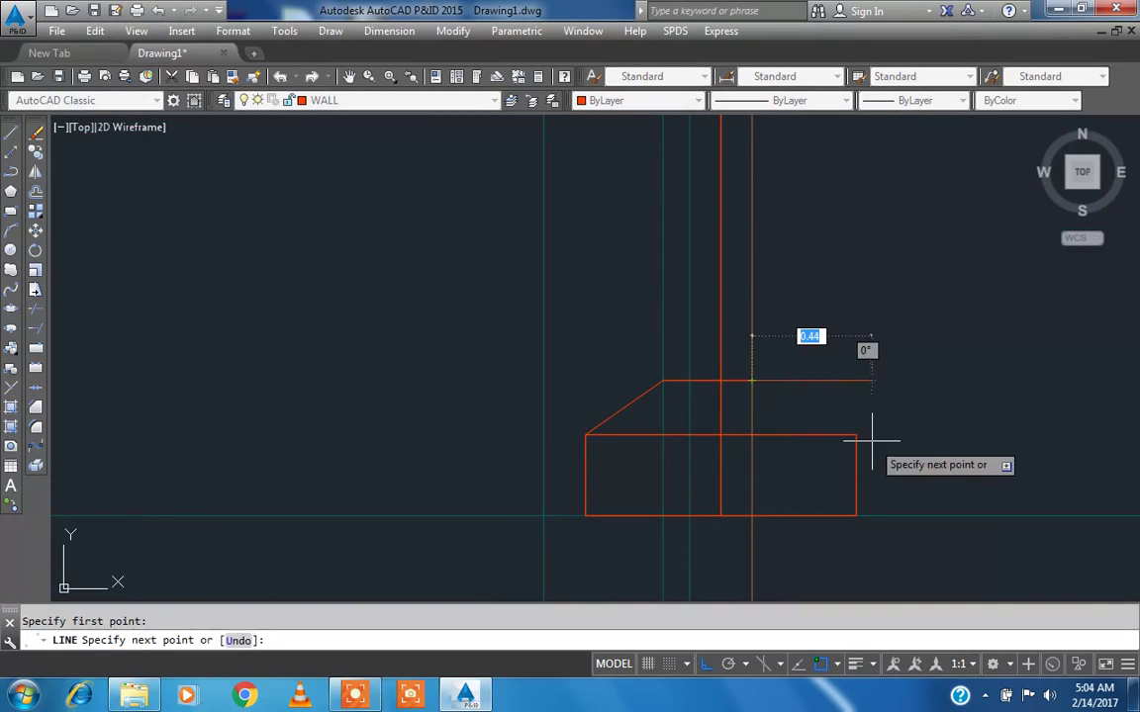
left_click(856, 434)
key("Escape")
scroll(419, 368, "down", 4)
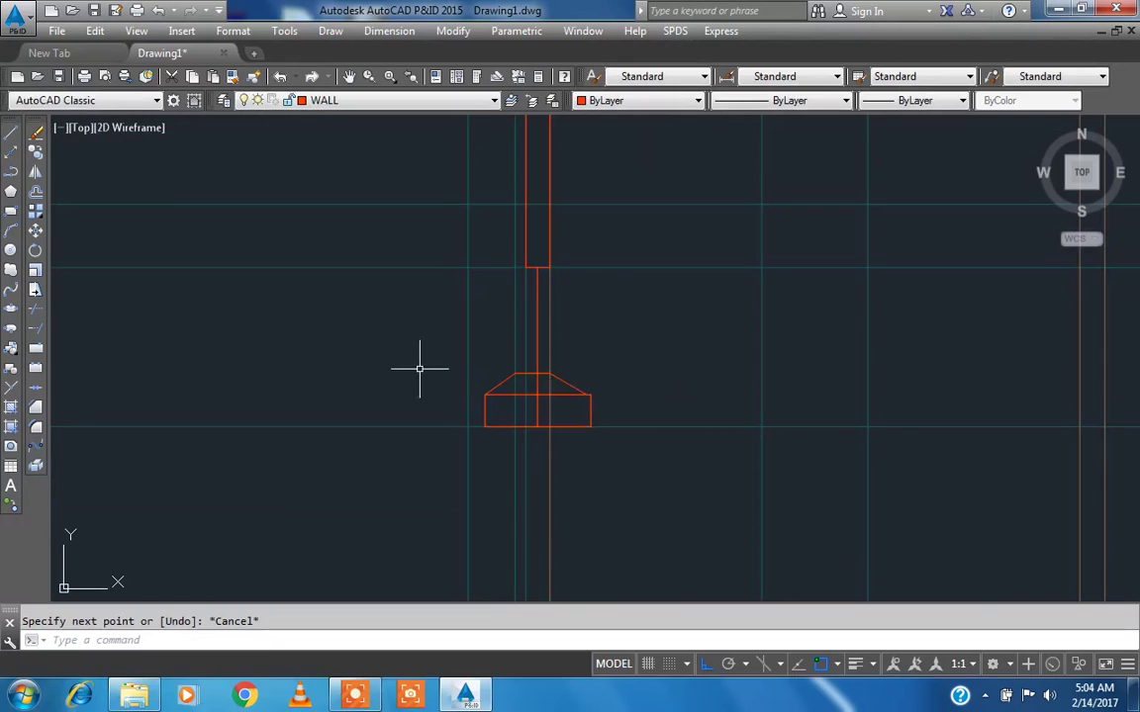
- Erase the footing's right sloping line
left_click(567, 385)
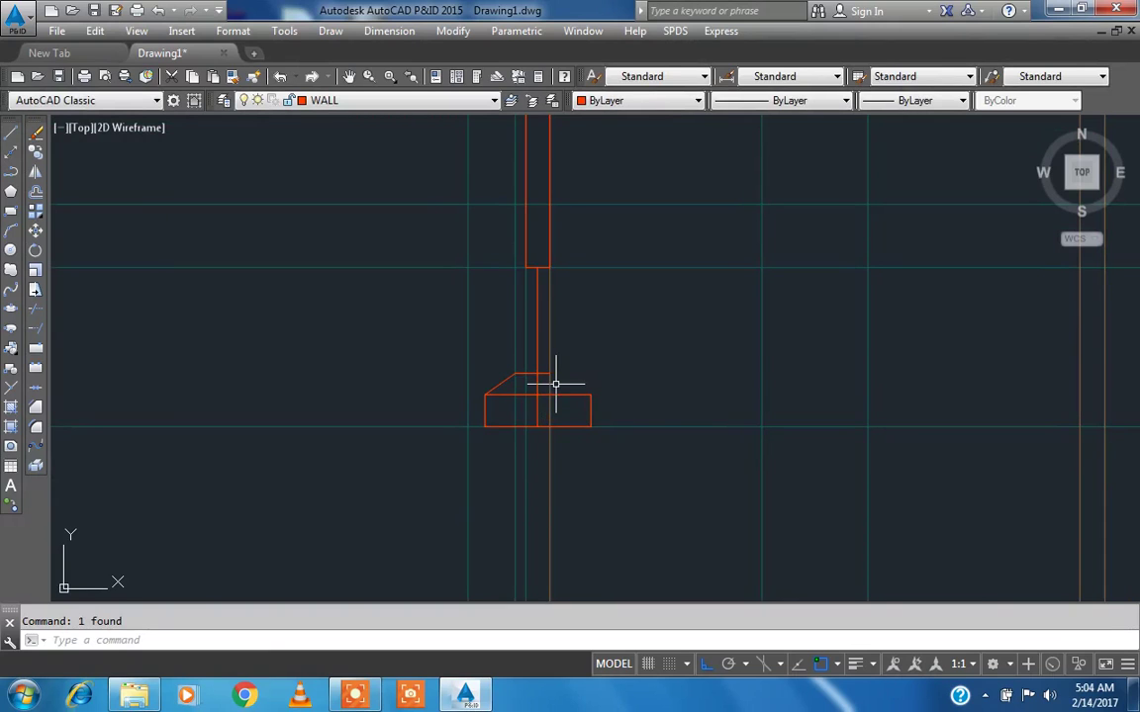
type("l")
key("Return")
scroll(552, 384, "up", 2)
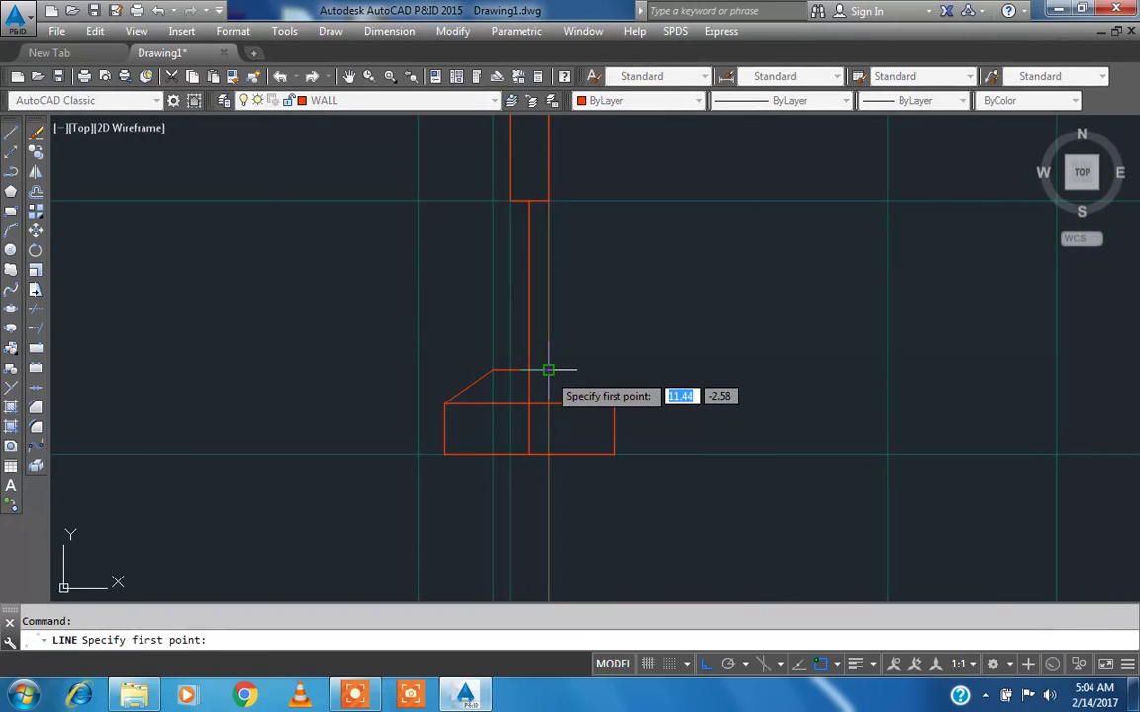
key("Escape")
- Stretch the left sloping line's upper end to the vertical construction line of the wall's outer face
left_click(468, 388)
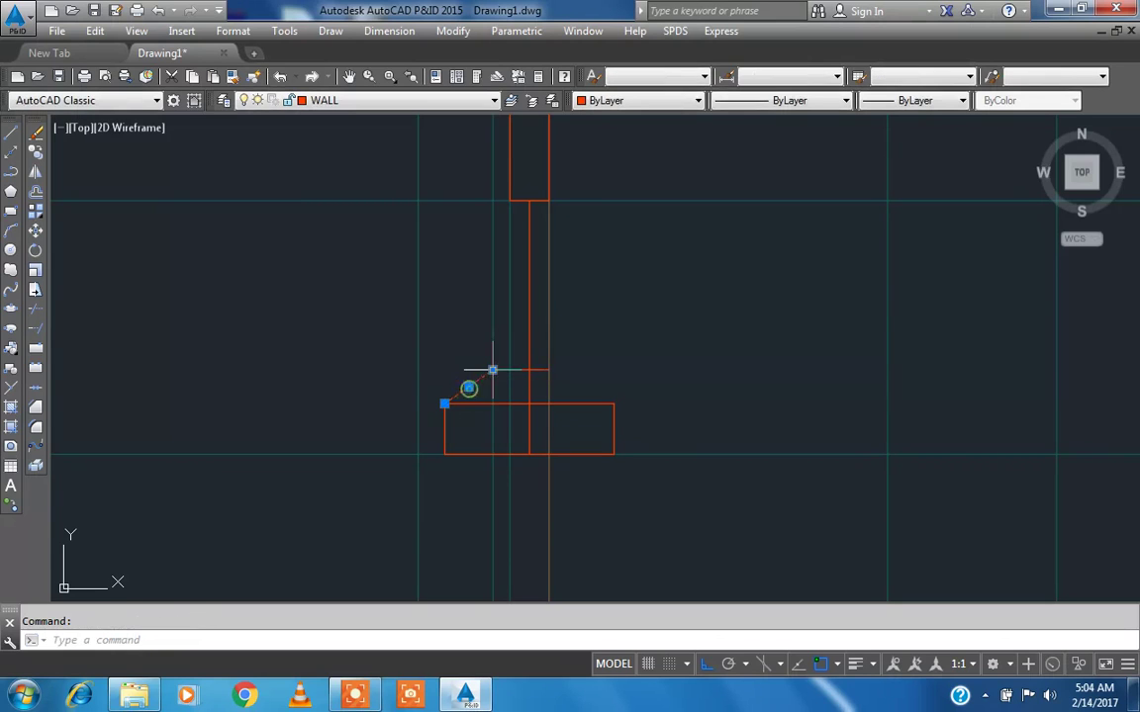
left_click(489, 369)
left_click(512, 371)
key("Escape")
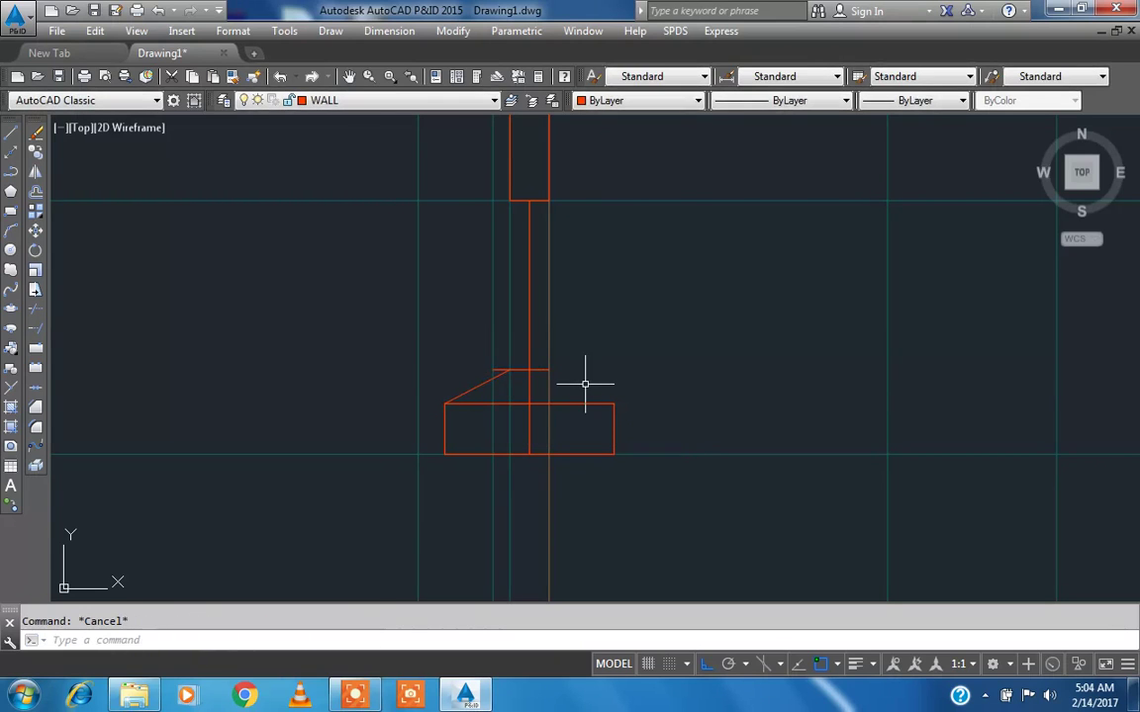
- Redraw the footing's right slope from the trimmed line's right end to the rectangle's upper right corner
key("l")
key("Return")
left_click(548, 371)
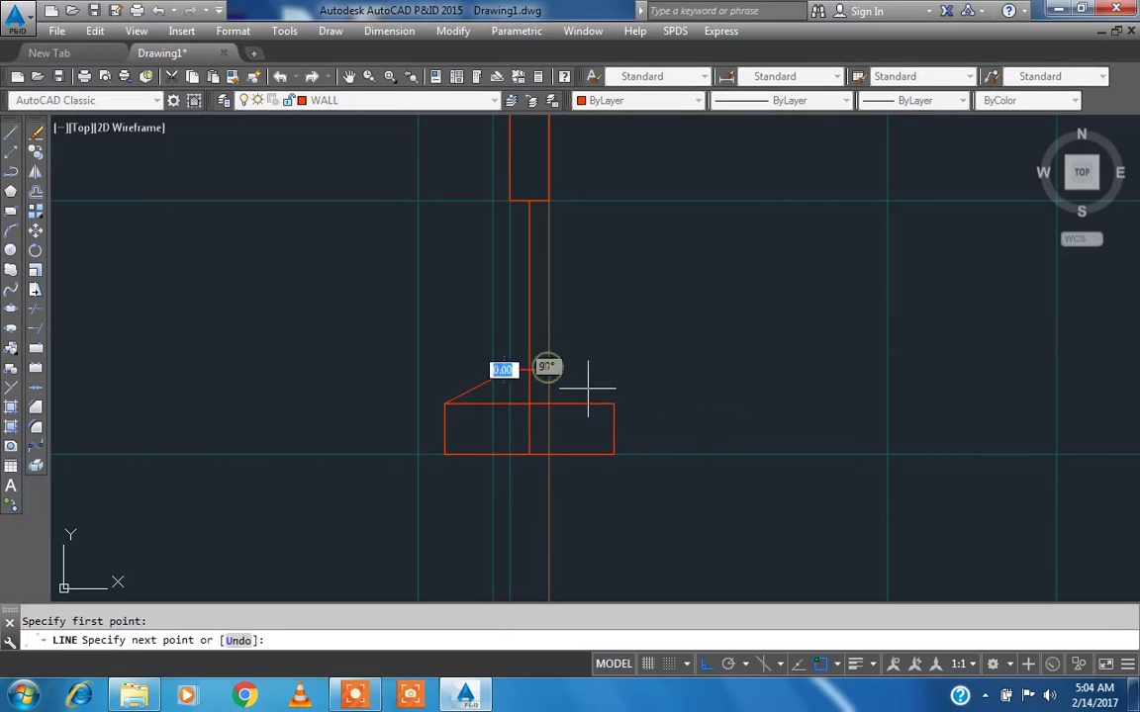
left_click(613, 404)
key("Escape")
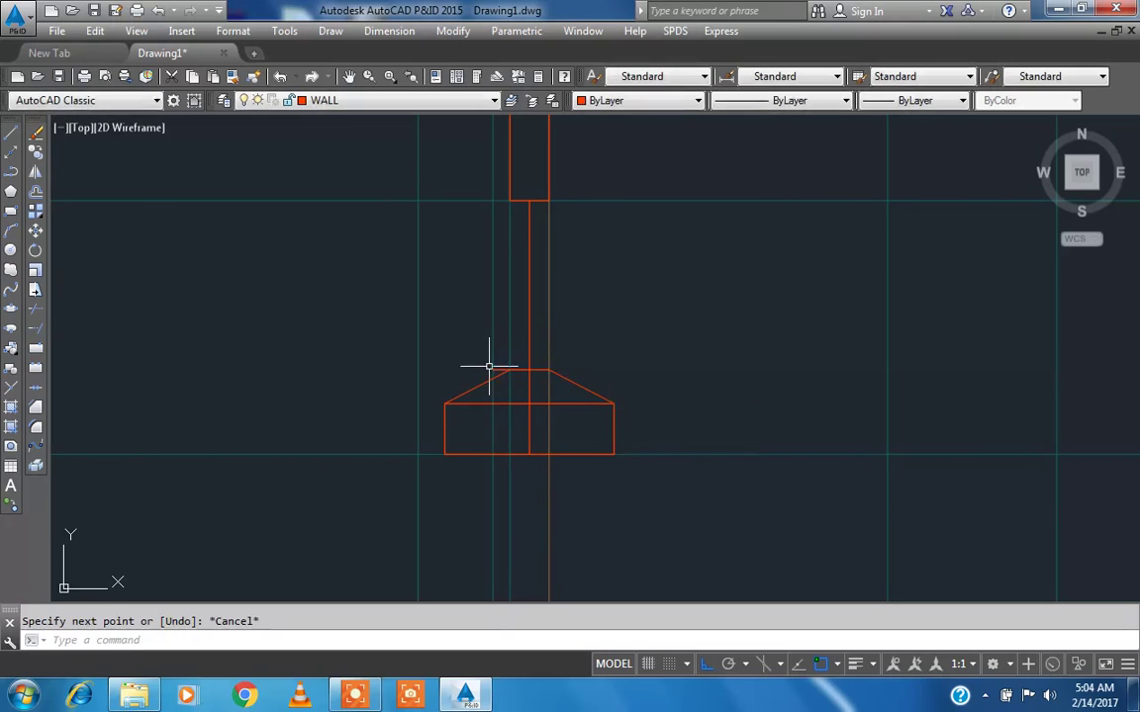
- Trim the part of the footing's top line that projects beyond the left sloping line
type("tr")
key("Return")
key("Return")
scroll(496, 371, "up", 4)
key("Escape")
scroll(485, 356, "down", 5)
middle_click_drag(495, 387, 491, 440)
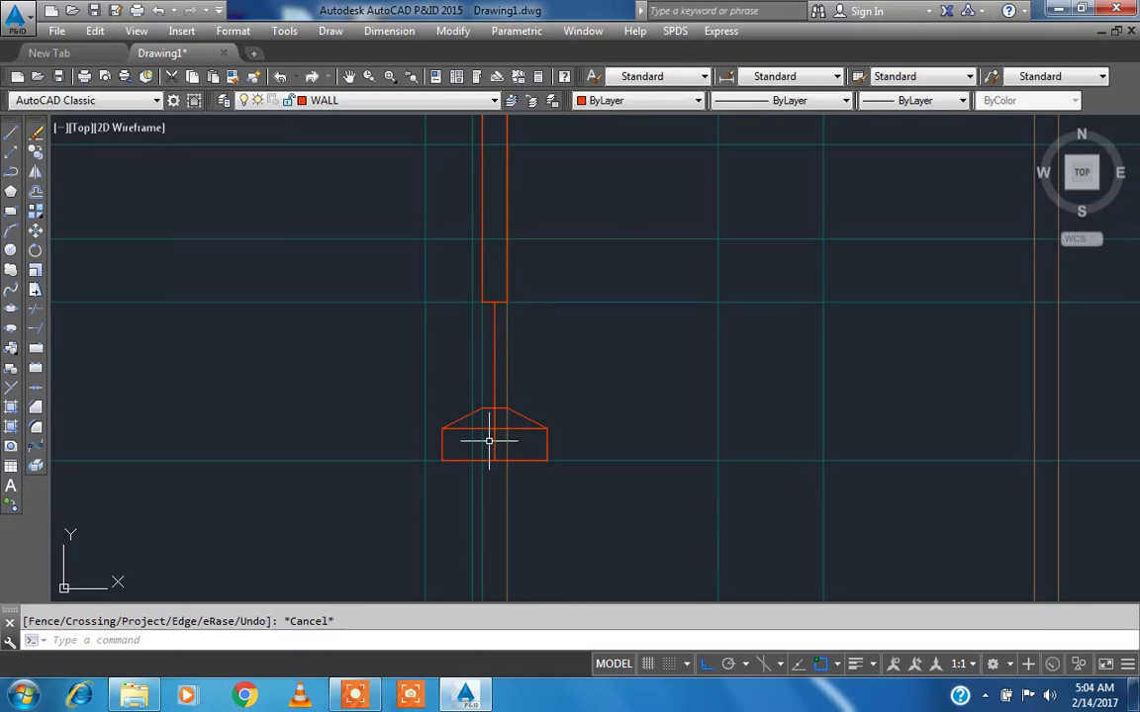
- Stretch the wall's lower edge down to the footing's top line and erase the vertical centre line below the wall
left_click(493, 302)
left_click(495, 302)
left_click(495, 407)
key("Escape")
left_click(496, 415)
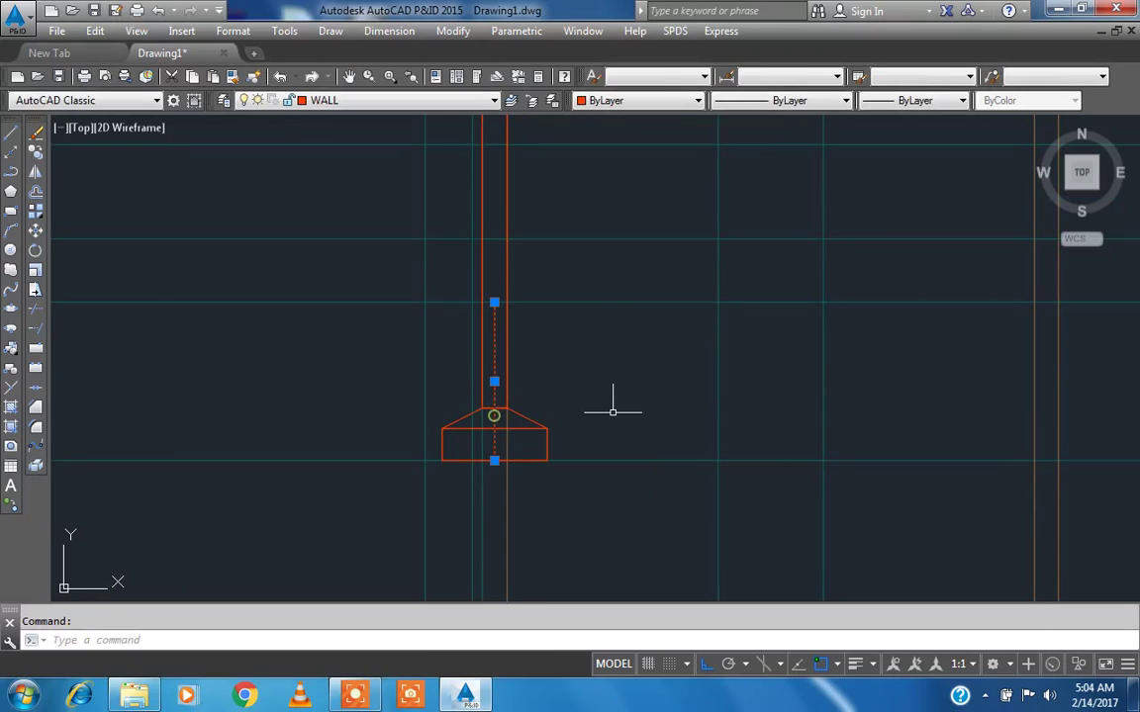
key("Escape")
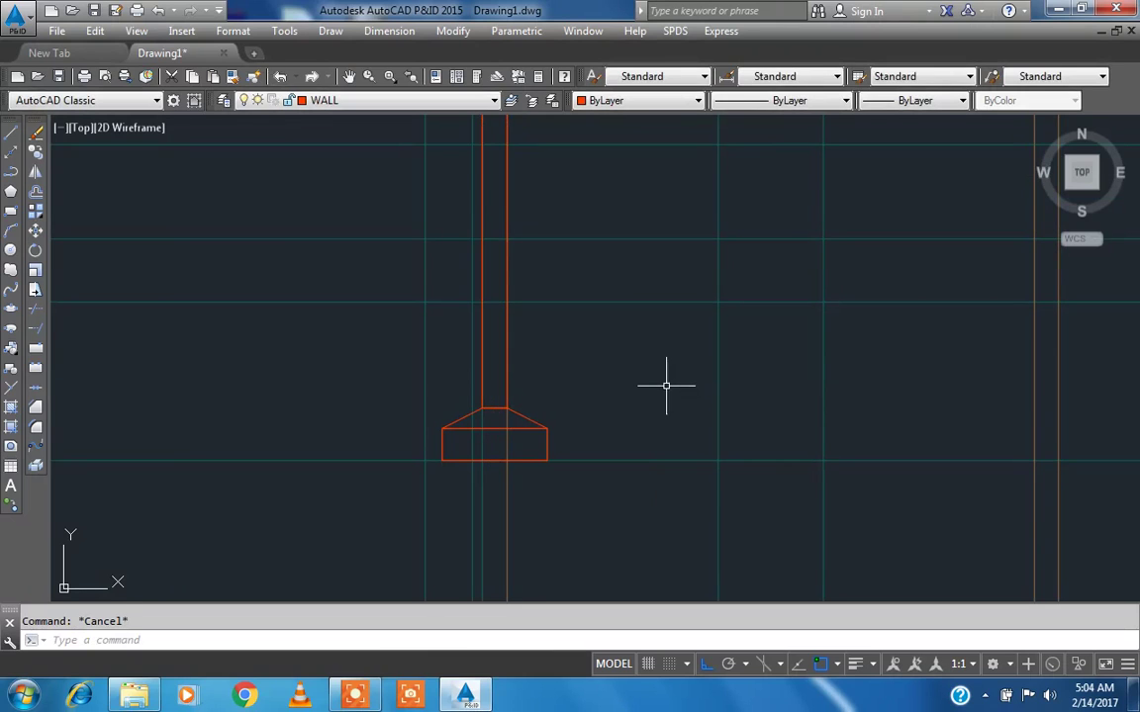
- Draw a horizontal line across the wall's thickness at the second construction line above the footing base
scroll(492, 417, "down", 5)
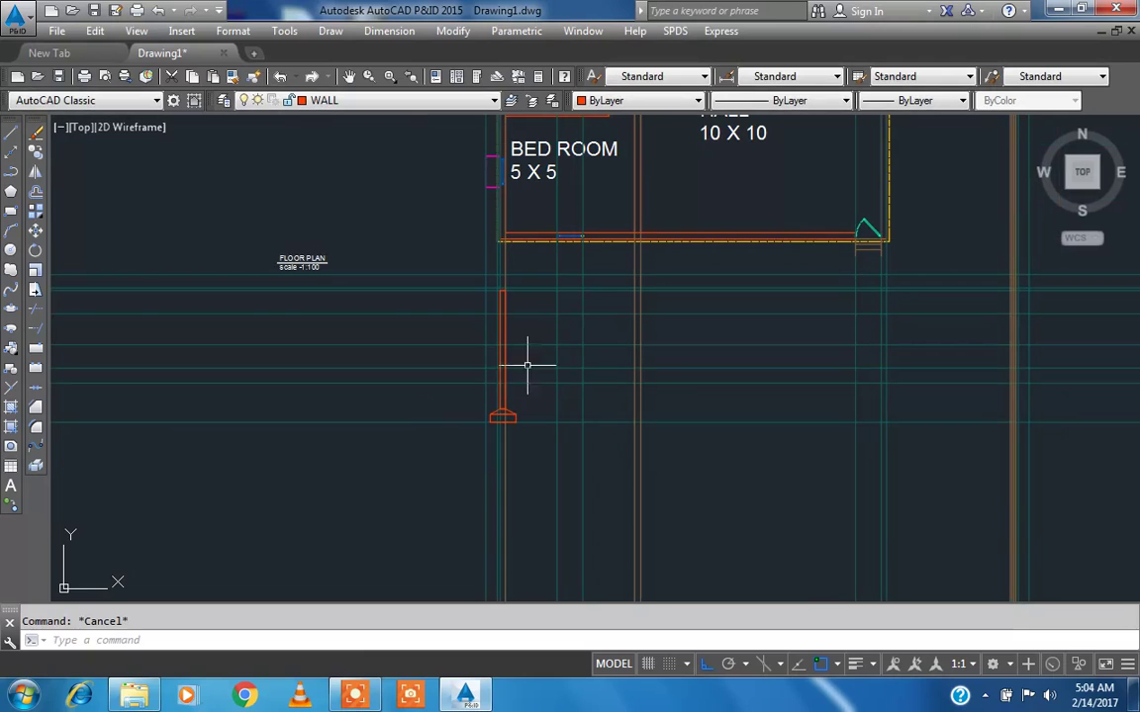
scroll(499, 400, "up", 4)
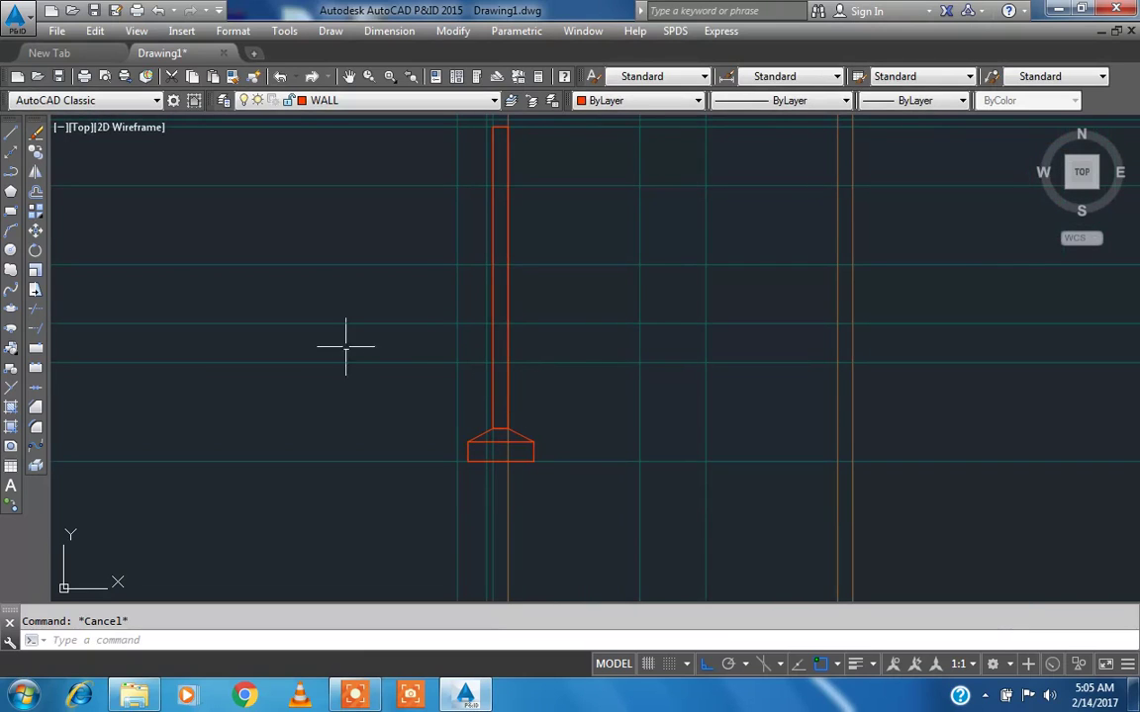
left_click(11, 132)
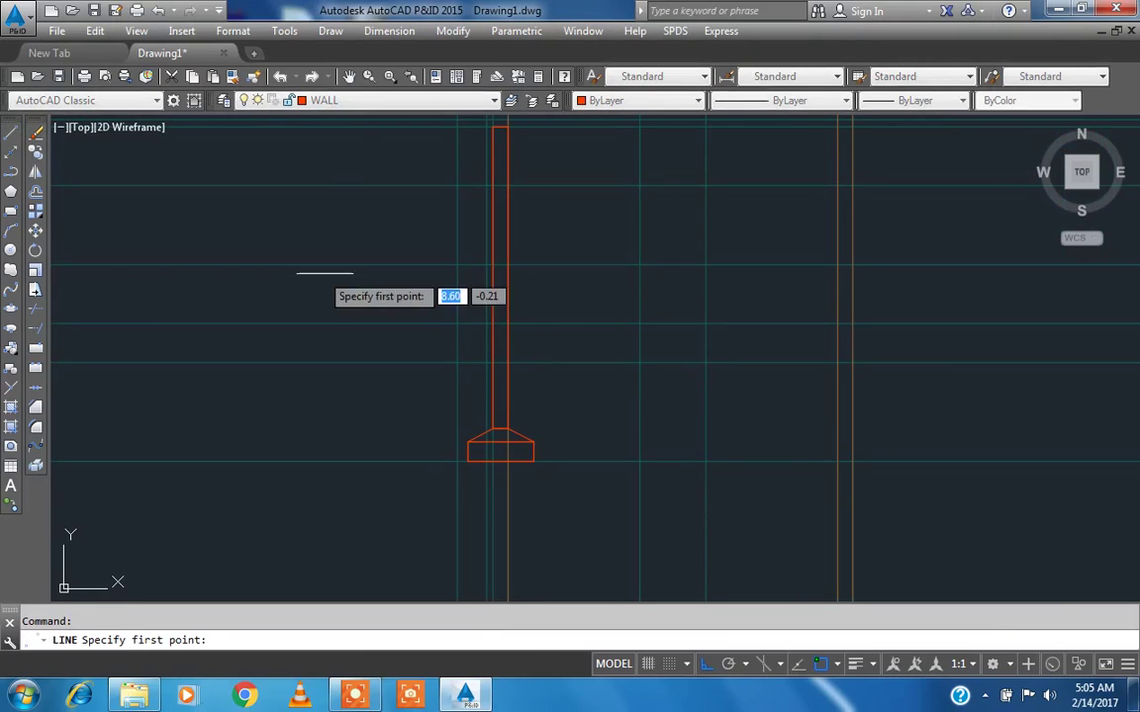
scroll(469, 307, "up", 2)
left_click(495, 316)
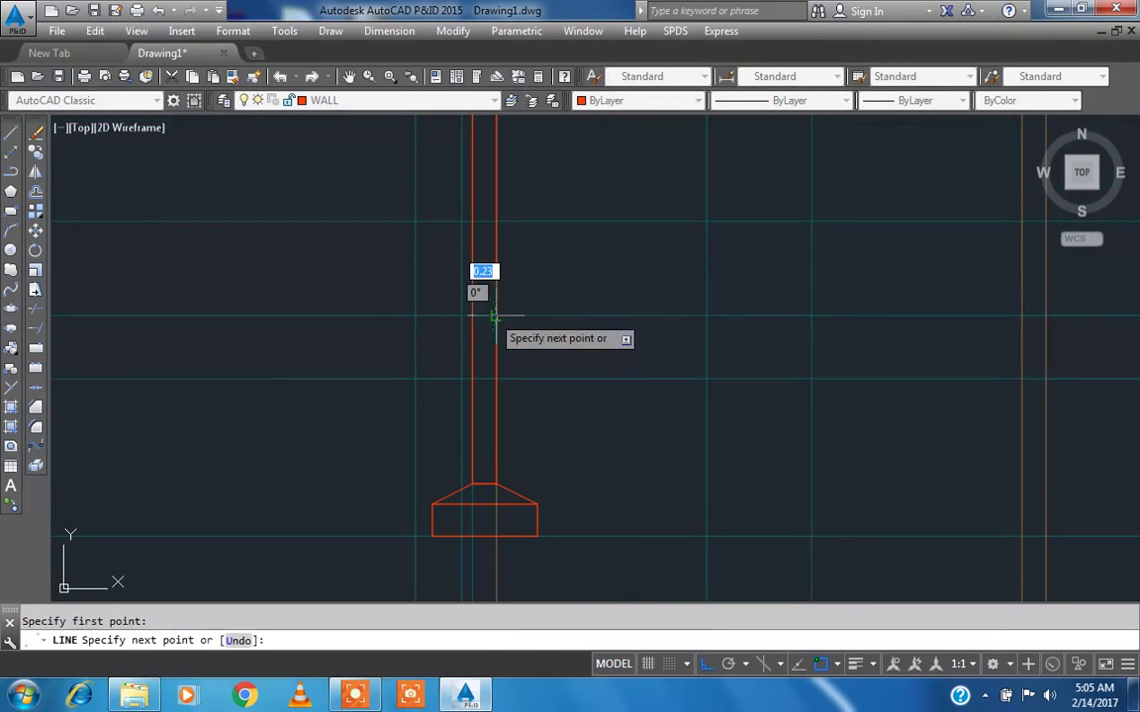
key("Escape")
- Erase the horizontal line inside the footing, between its sloping top and its rectangular base
scroll(479, 370, "down", 2)
scroll(487, 434, "up", 2)
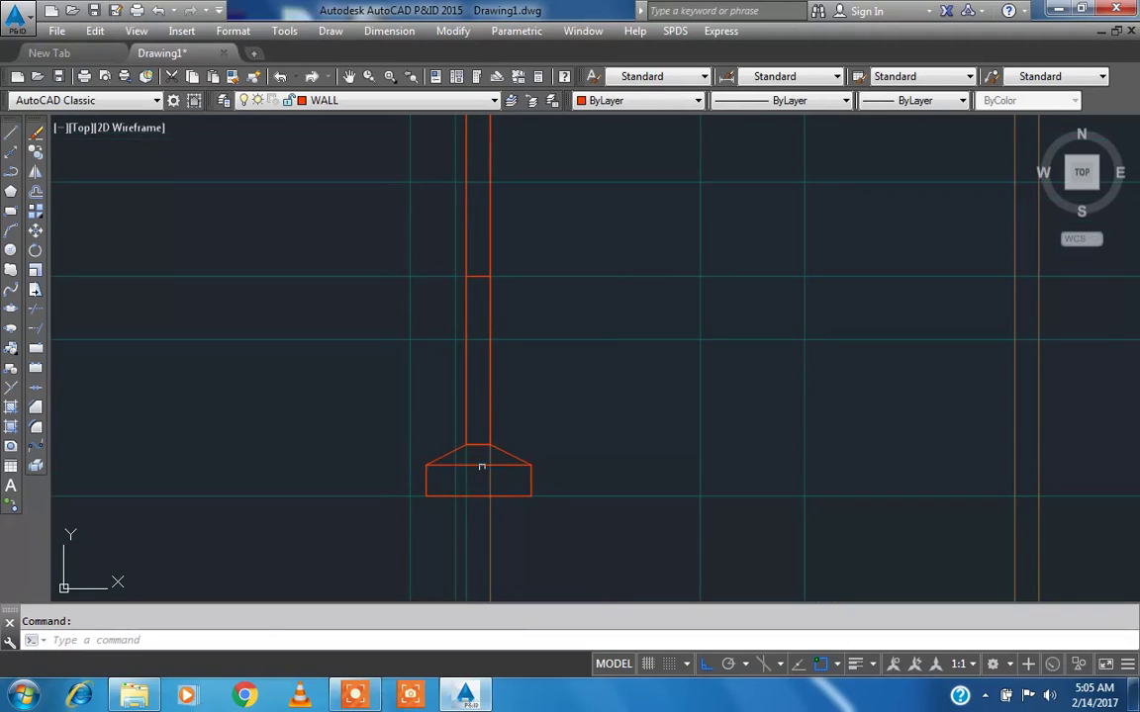
left_click(480, 465)
key("Delete")
key("Escape")
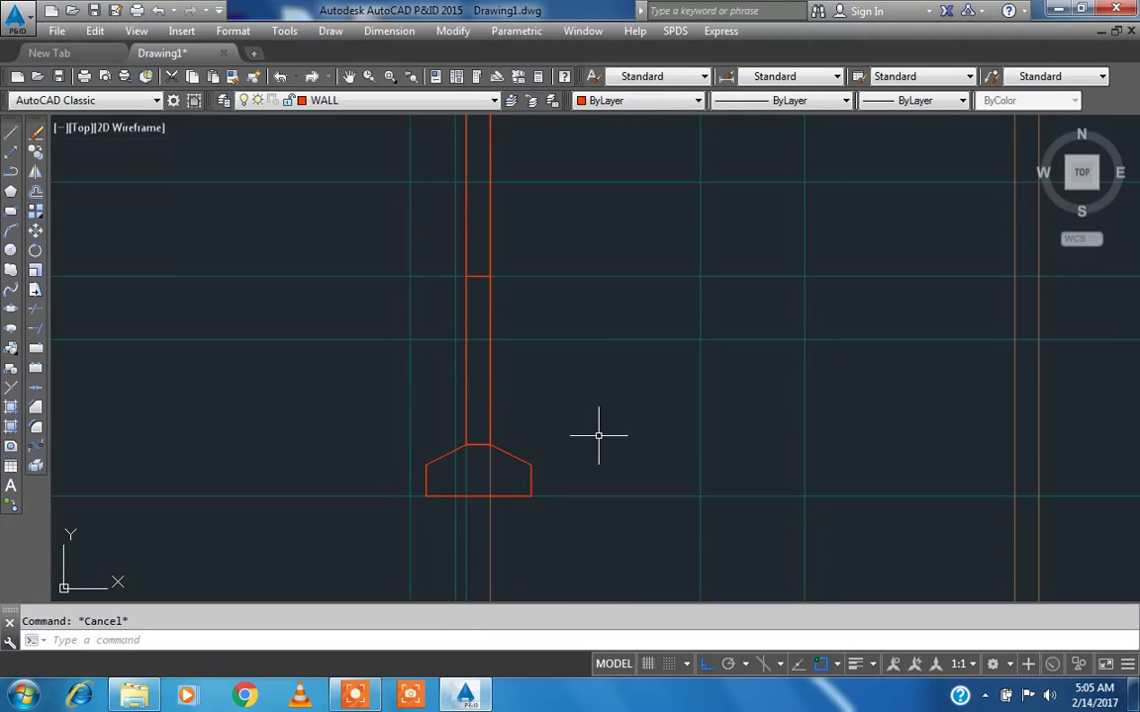
- Draw a horizontal floor line from the new line's end on the wall's inner face to the vertical construction line of the door's right edge
scroll(211, 340, "down", 3)
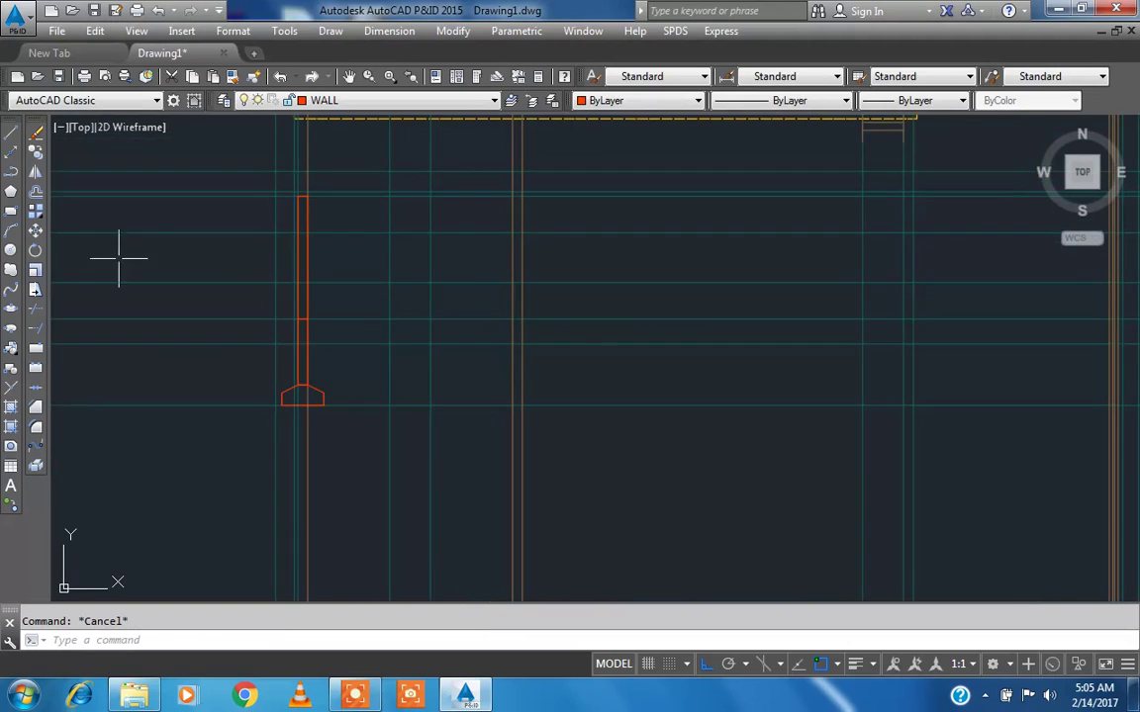
left_click(11, 132)
left_click(307, 319)
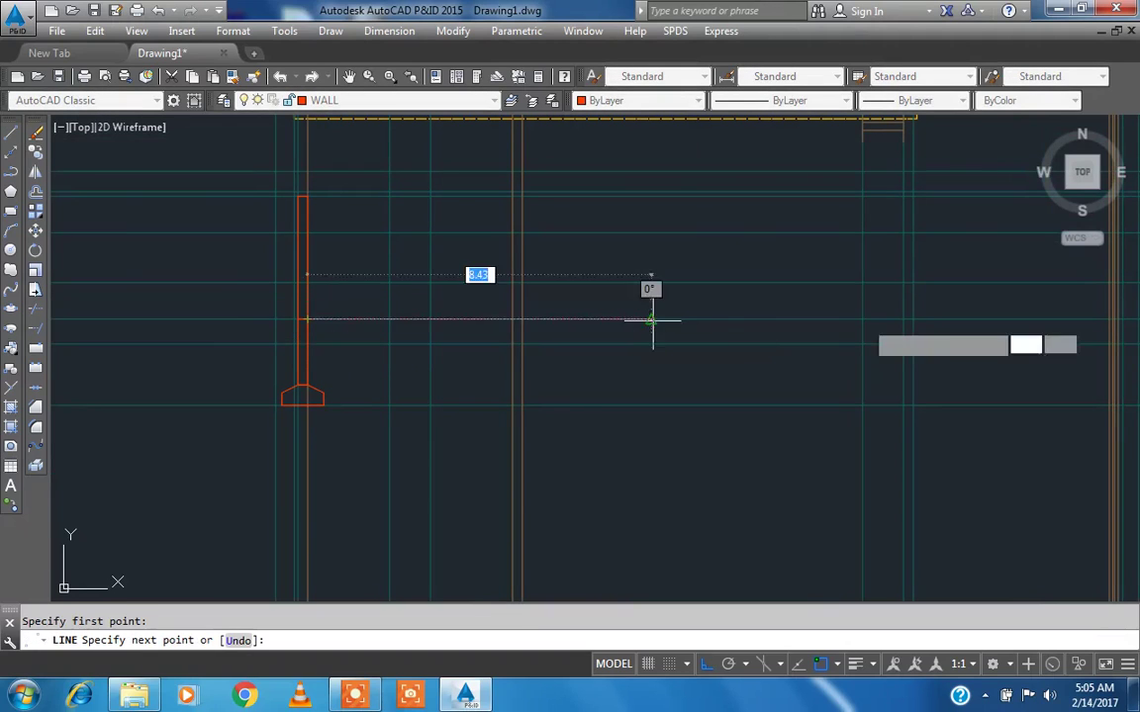
left_click(901, 318)
key("Escape")
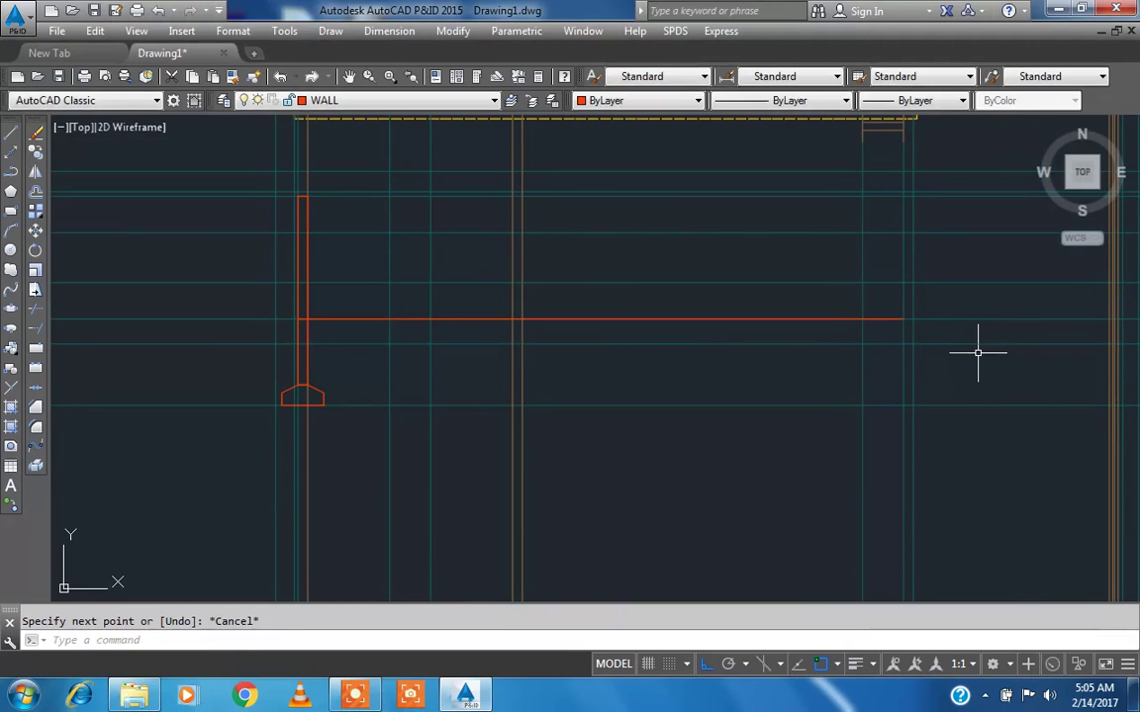
- Offset the floor line downward twice at a spacing of 0.15
type("o")
key("Return")
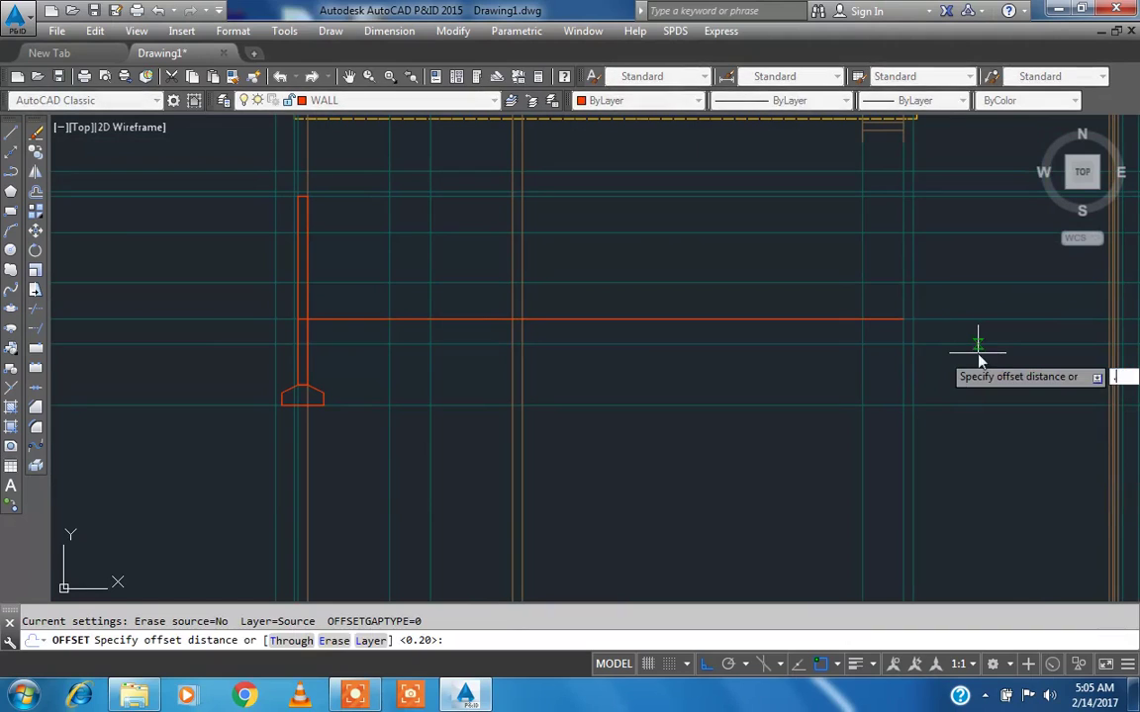
type(".15")
key("Return")
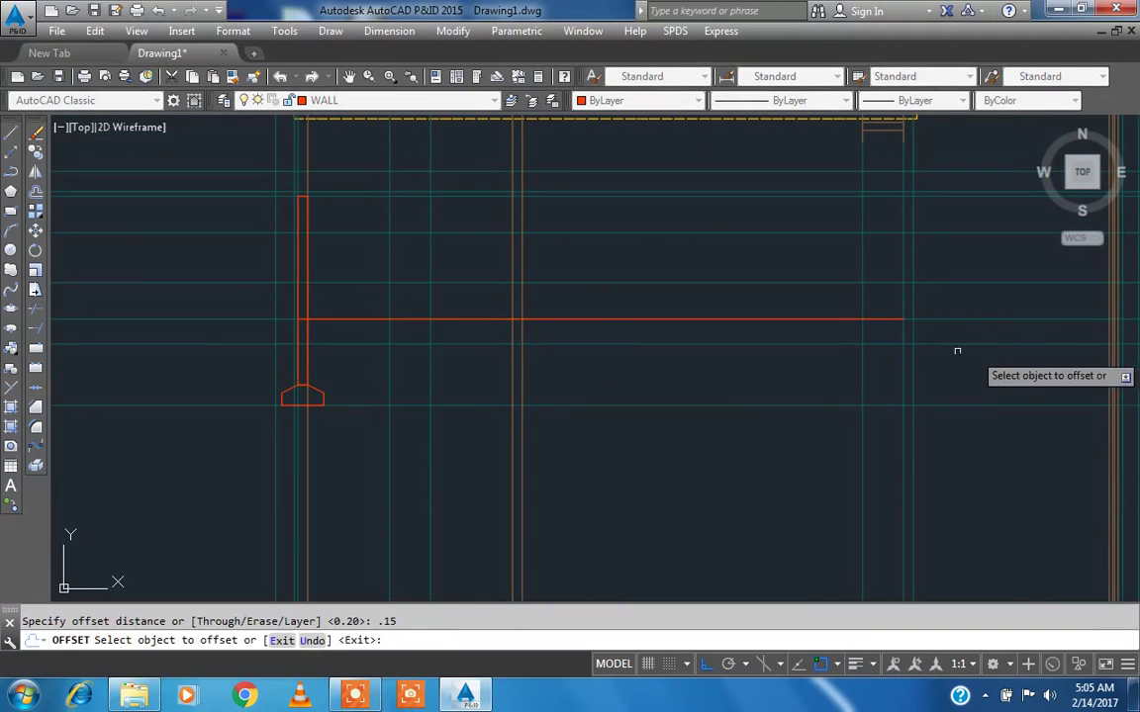
scroll(360, 317, "up", 2)
left_click(360, 317)
left_click(359, 329)
left_click(359, 324)
left_click(357, 344)
key("Escape")
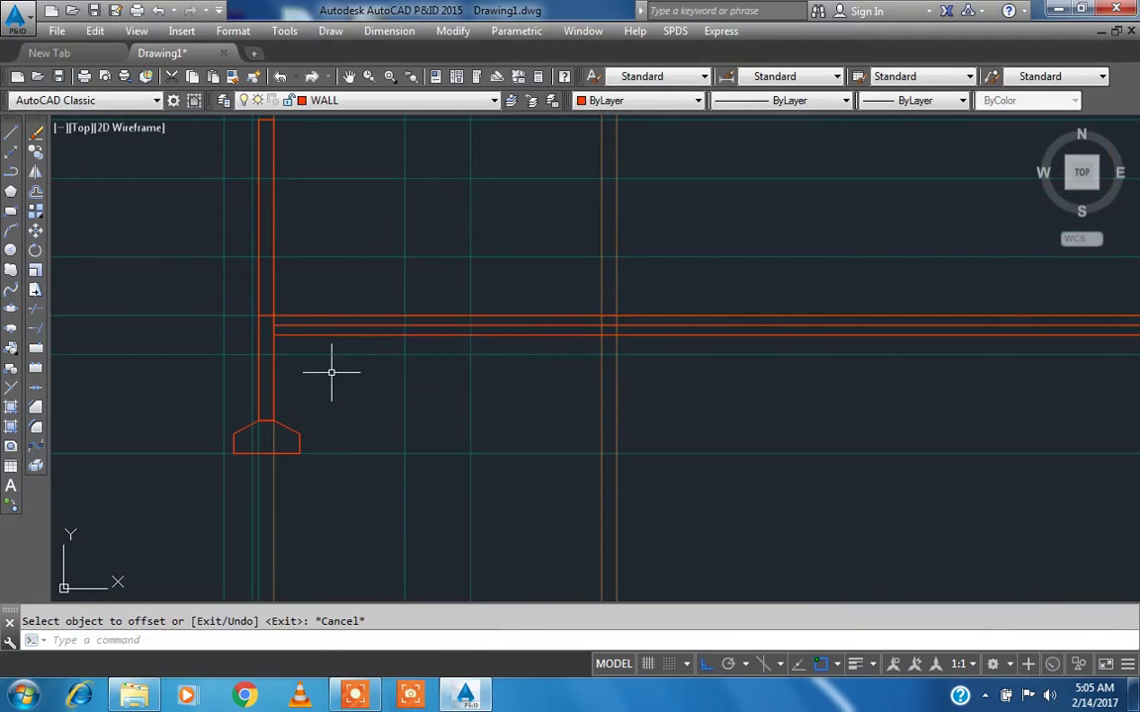
- Draw a rectangle from the floor line's left end to the horizontal construction line below it, spanning the floor line's full length
scroll(331, 374, "down", 2)
left_click(11, 212)
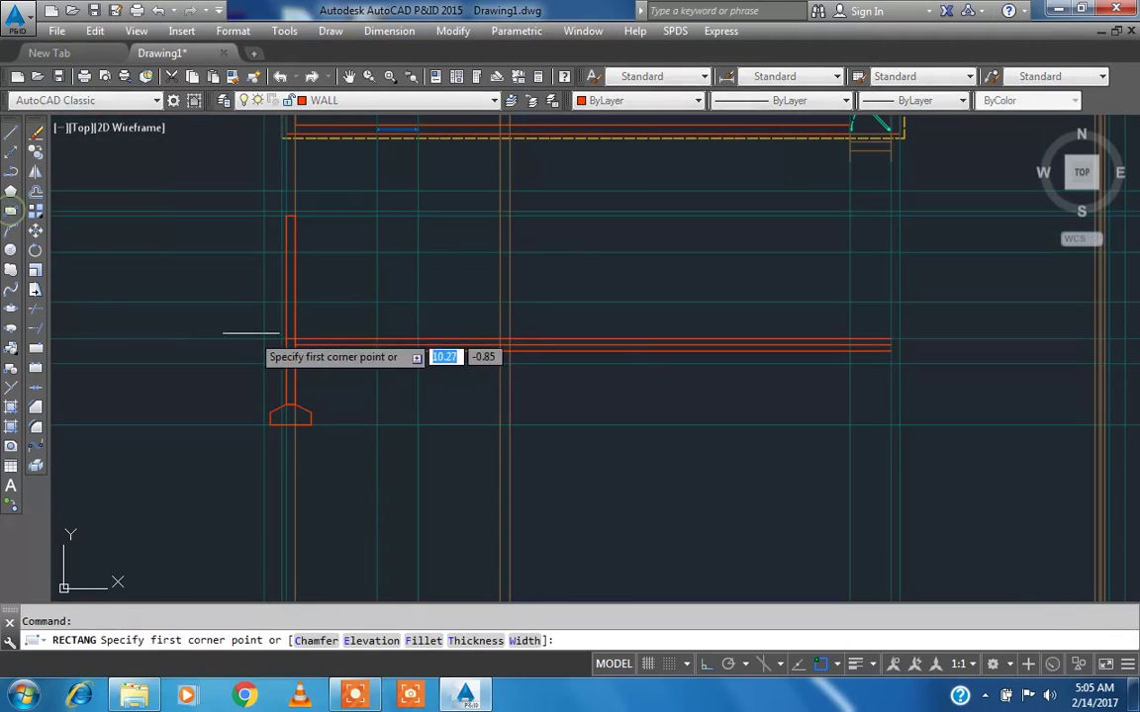
scroll(259, 335, "up", 2)
left_click(310, 338)
scroll(310, 339, "down", 2)
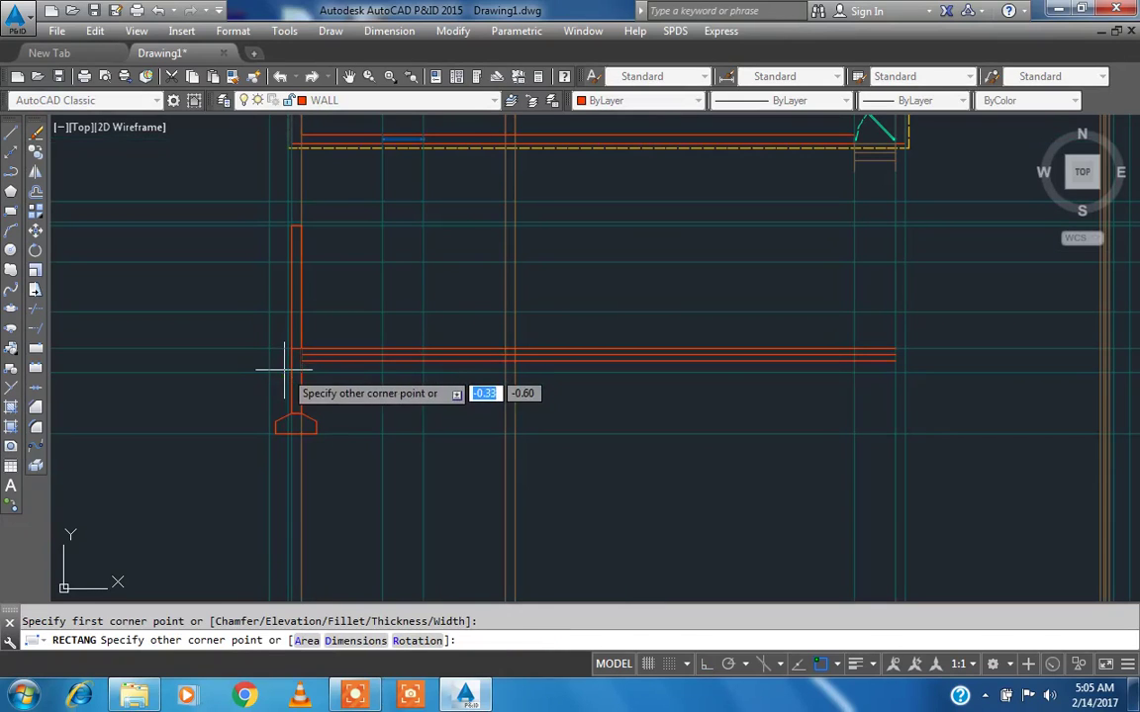
key("Escape")
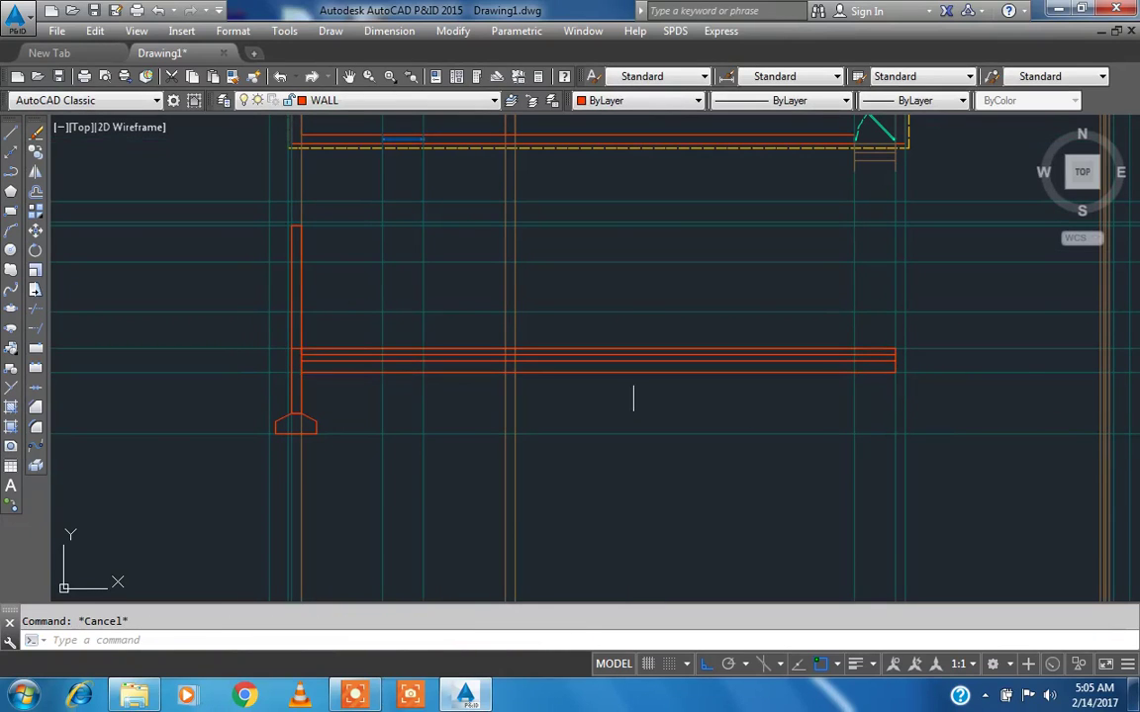
type("co")
key("Return")
key("Escape")
- Turn off the xl layer to hide the construction lines
scroll(289, 266, "up", 2)
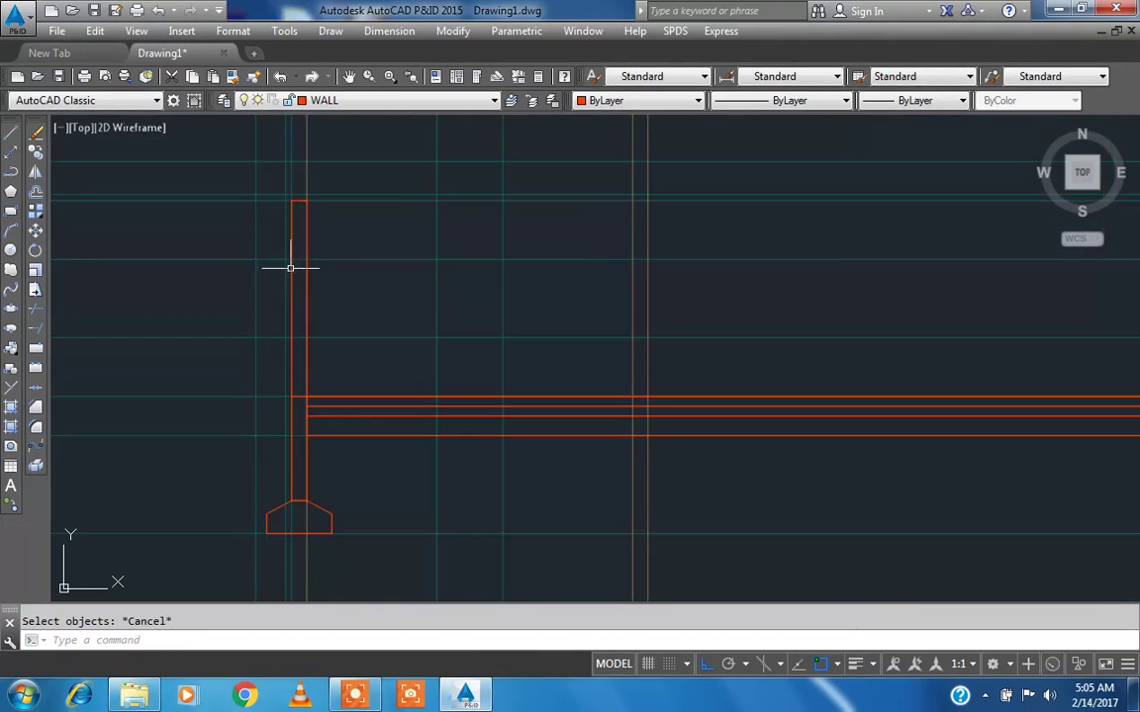
left_click(411, 100)
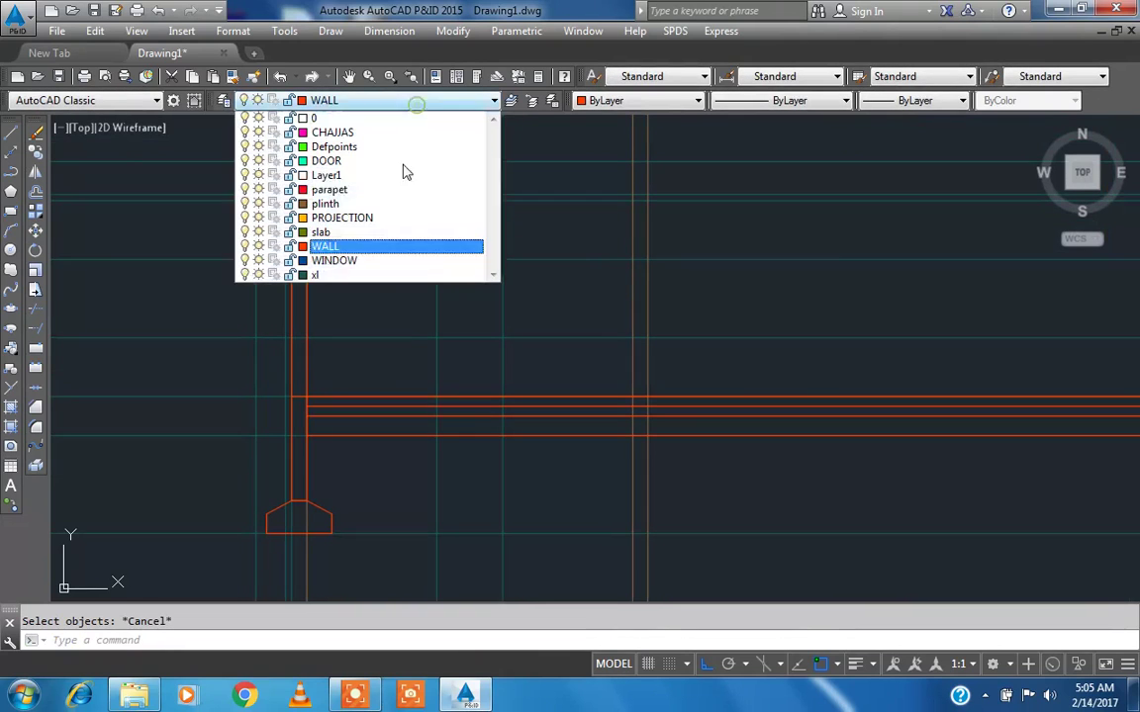
left_click(244, 277)
left_click(171, 286)
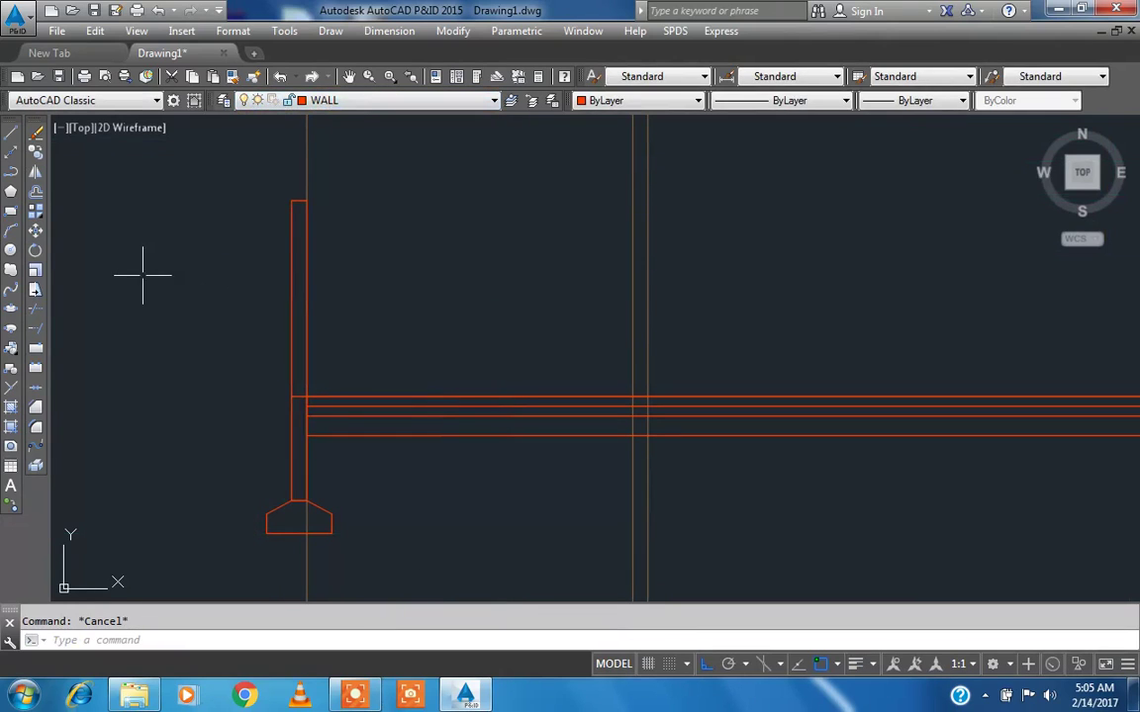
left_click(358, 694)
left_click(556, 664)
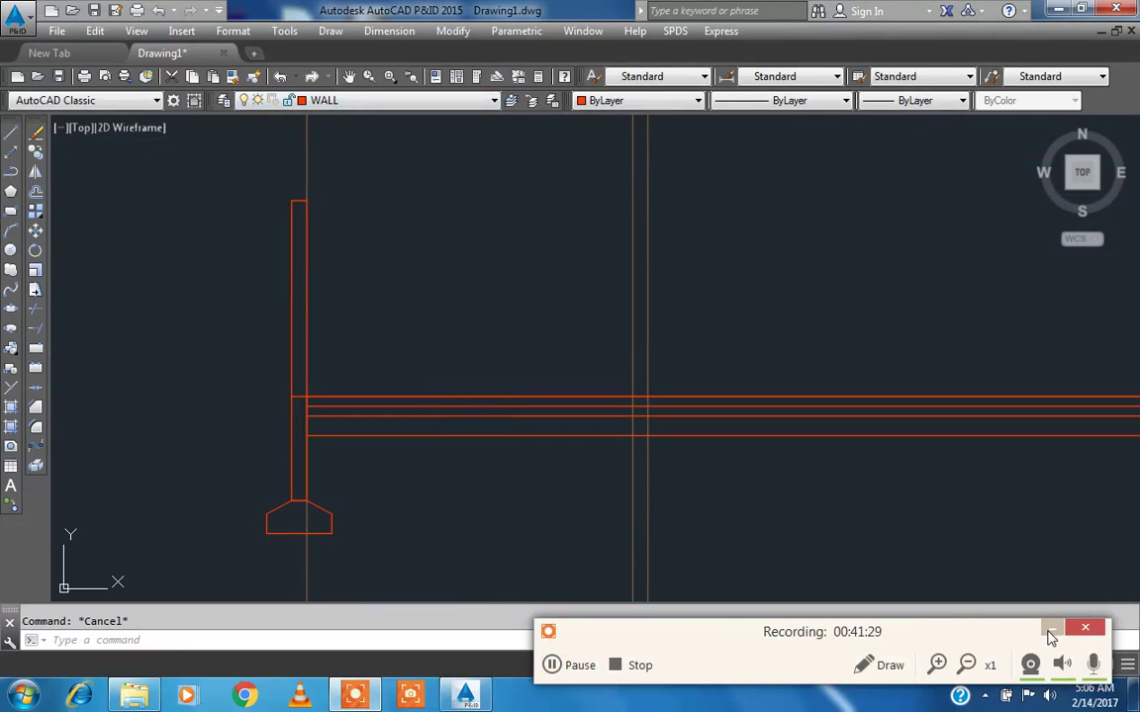
left_click(1052, 627)
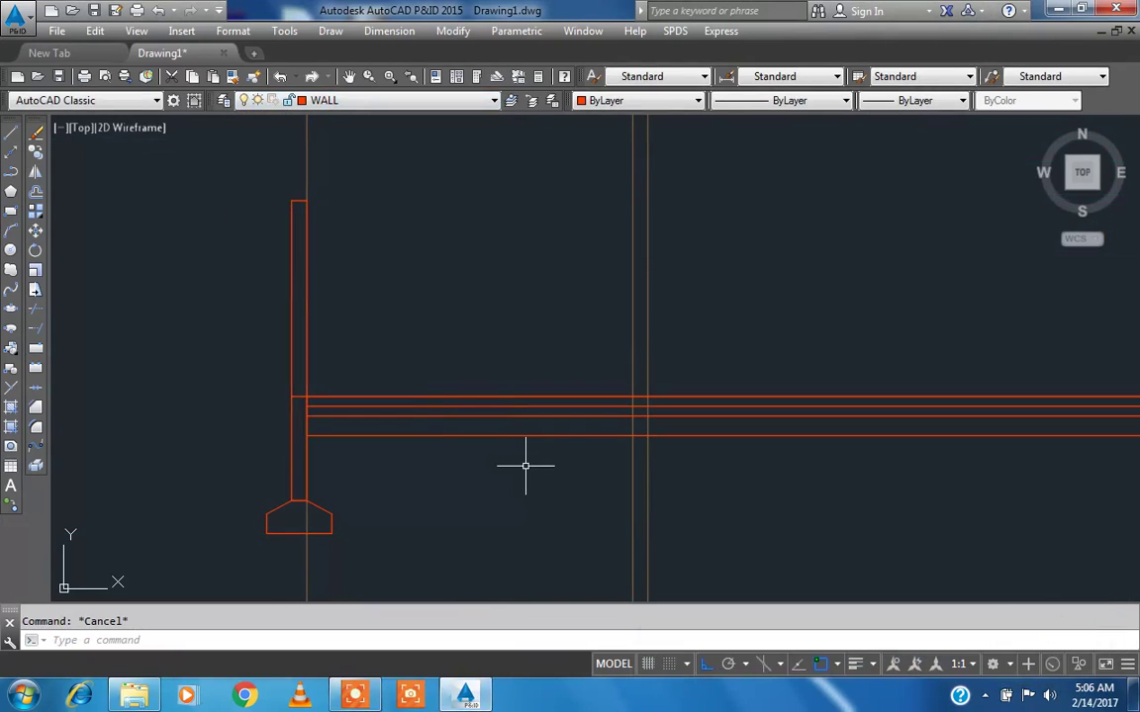
- Try to hatch the wall section above the floor line with the predefined ANSI34 pattern
type("h")
key("Return")
left_click(518, 139)
left_click(505, 154)
left_click(520, 219)
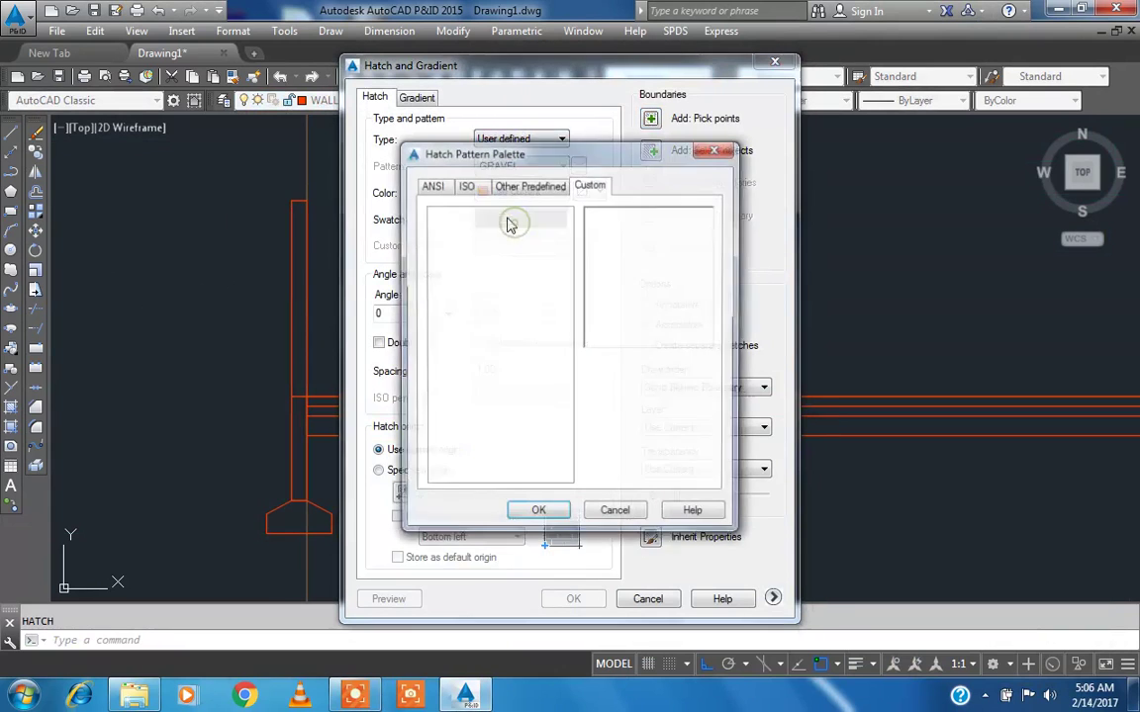
left_click(450, 187)
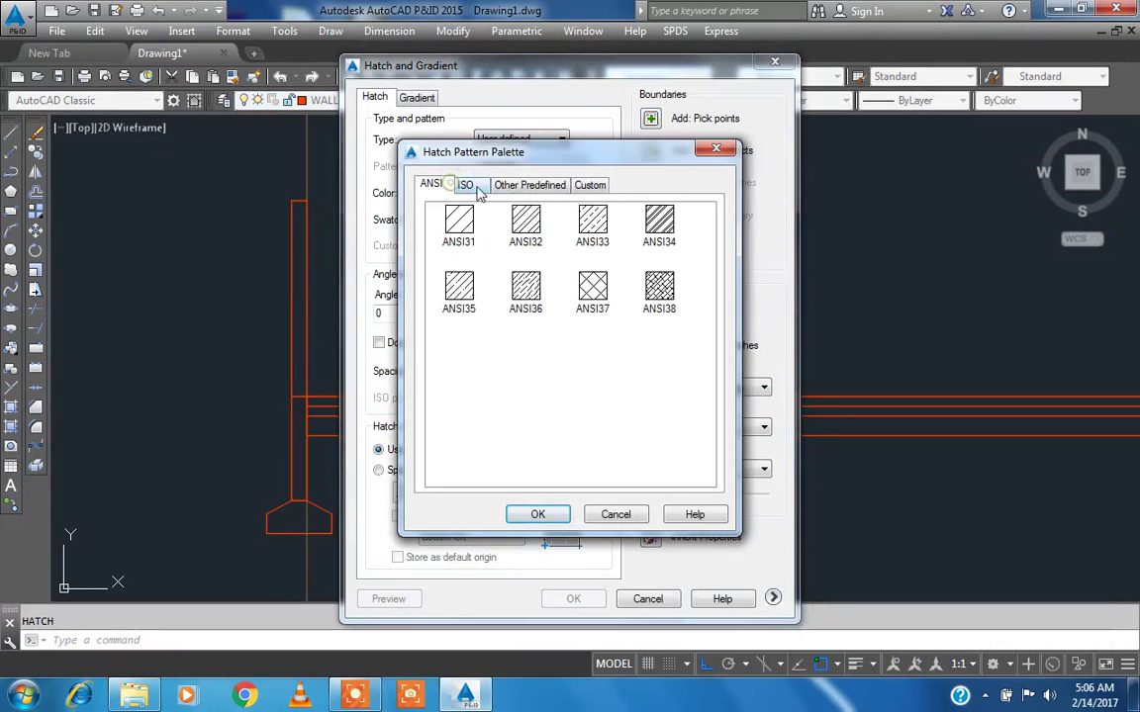
left_click(663, 221)
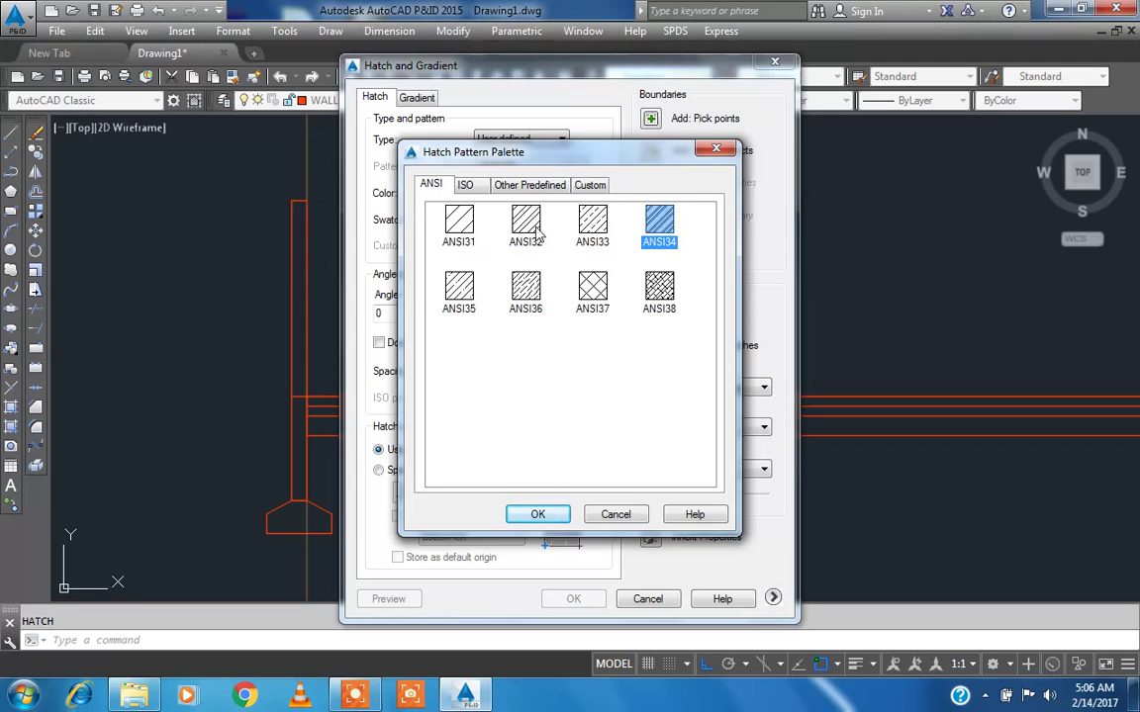
left_click(540, 514)
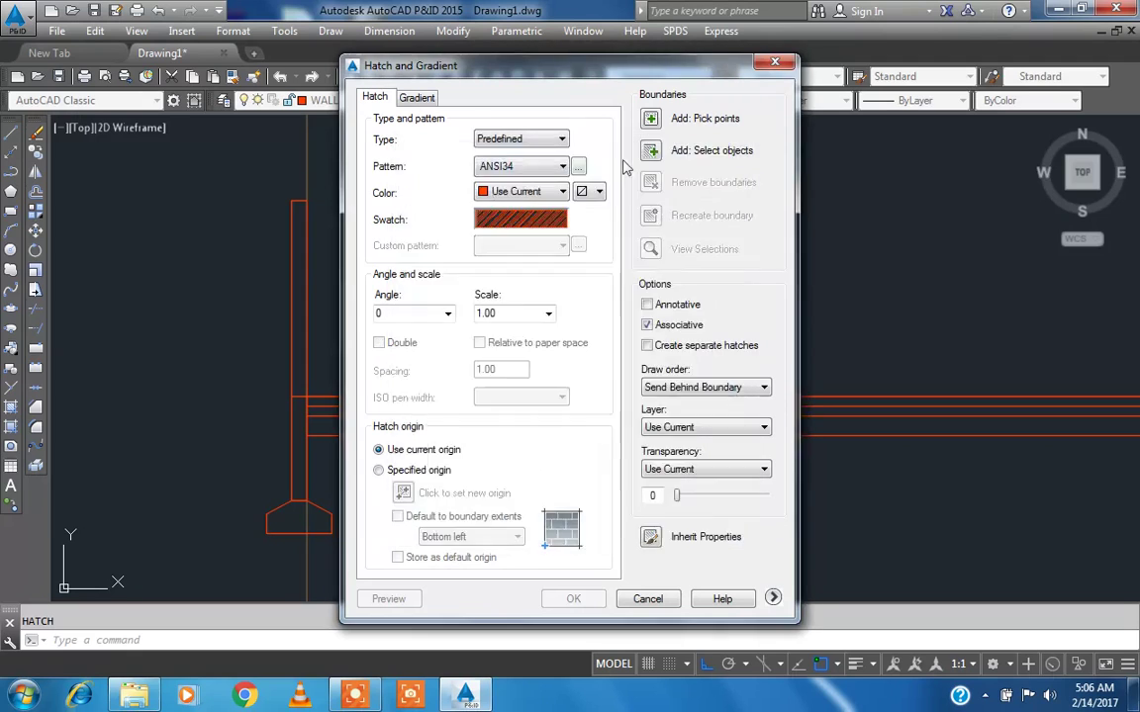
left_click(651, 119)
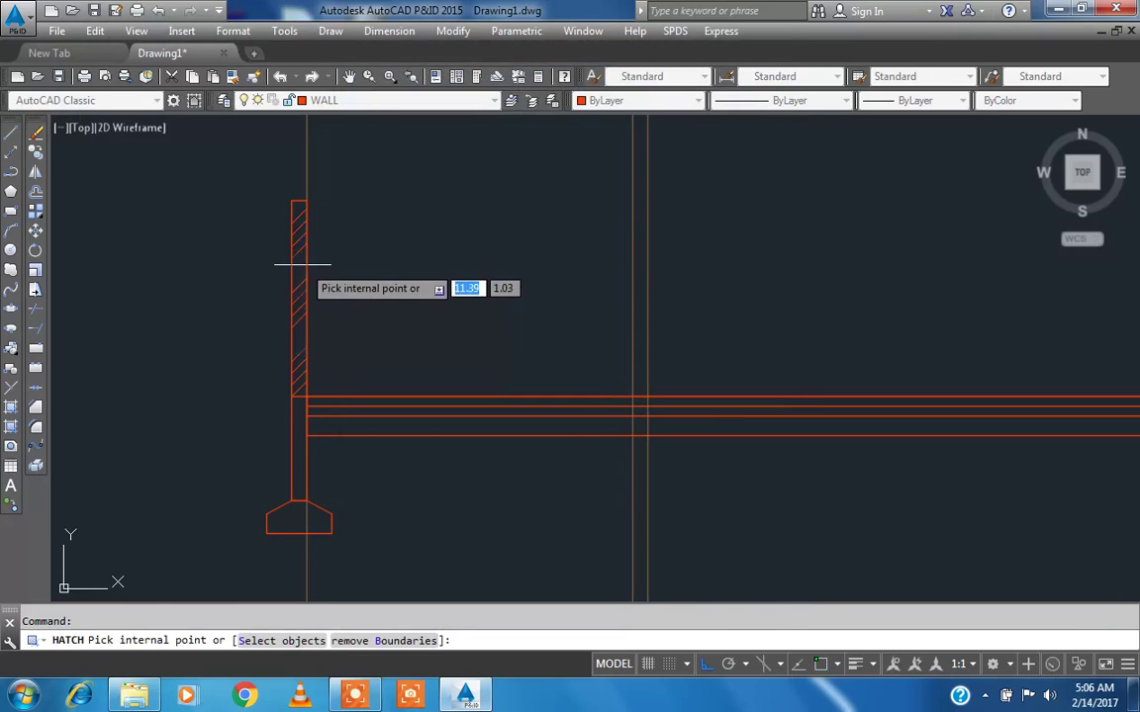
left_click(302, 265)
key("Return")
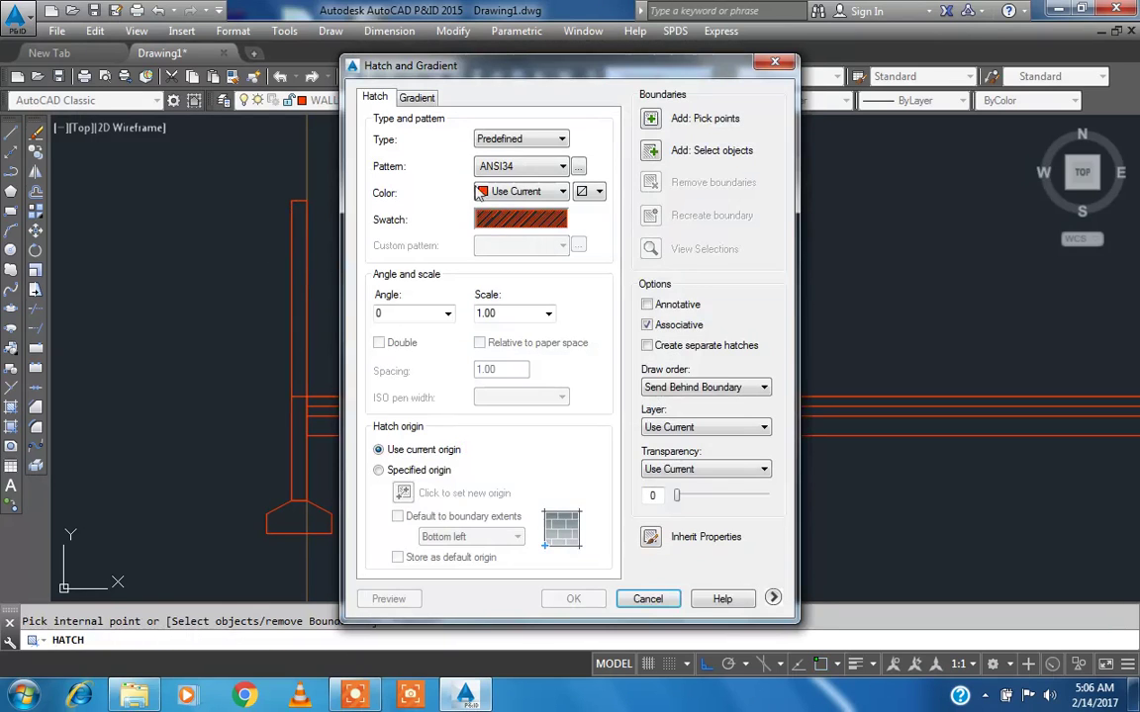
- Hatch the wall sections above and below the floor line, down to the footing, with the predefined ANSI32 pattern
left_click(503, 220)
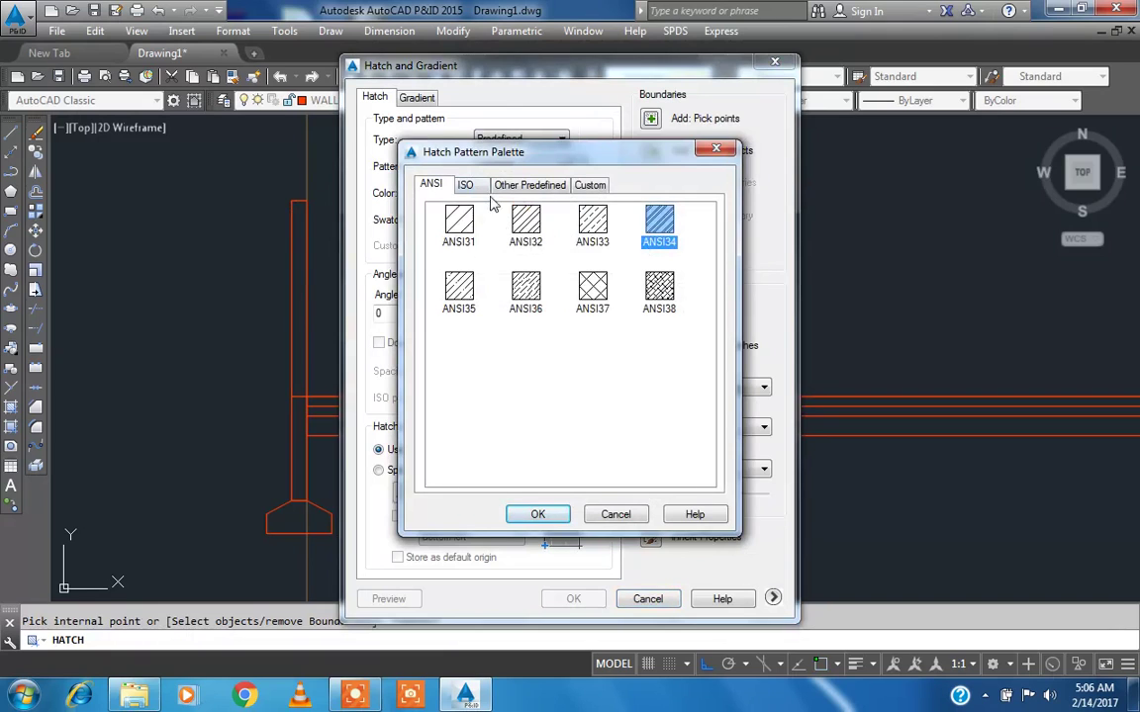
left_click(471, 187)
left_click(529, 185)
left_click(590, 185)
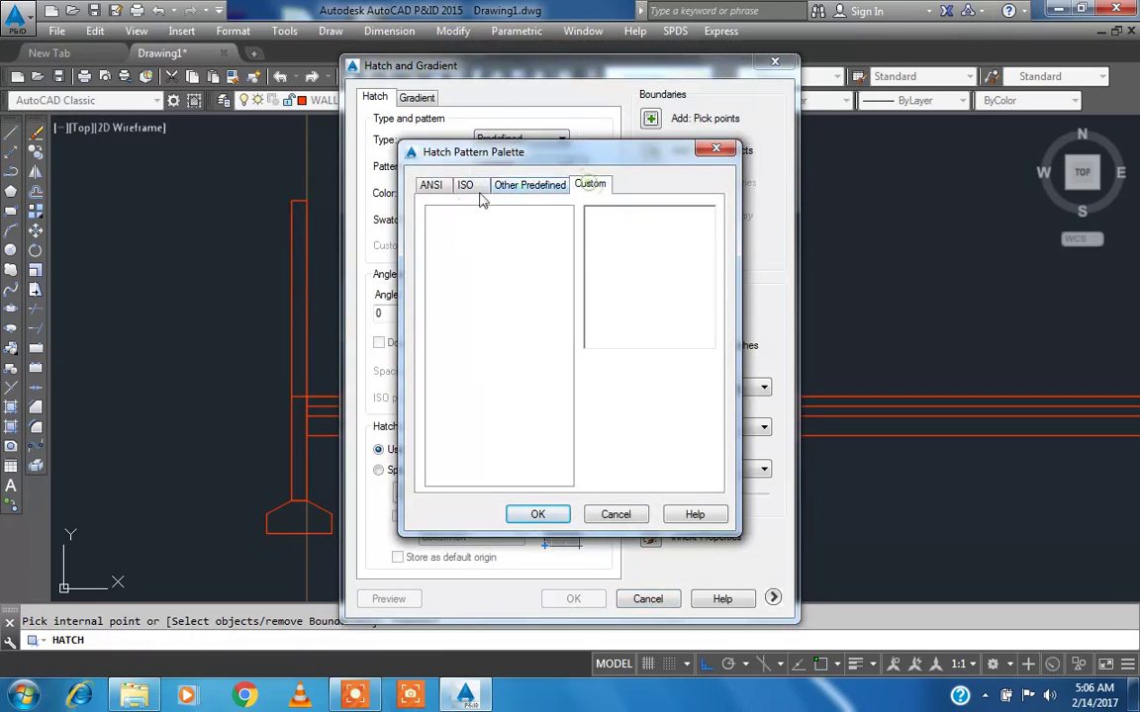
left_click(433, 187)
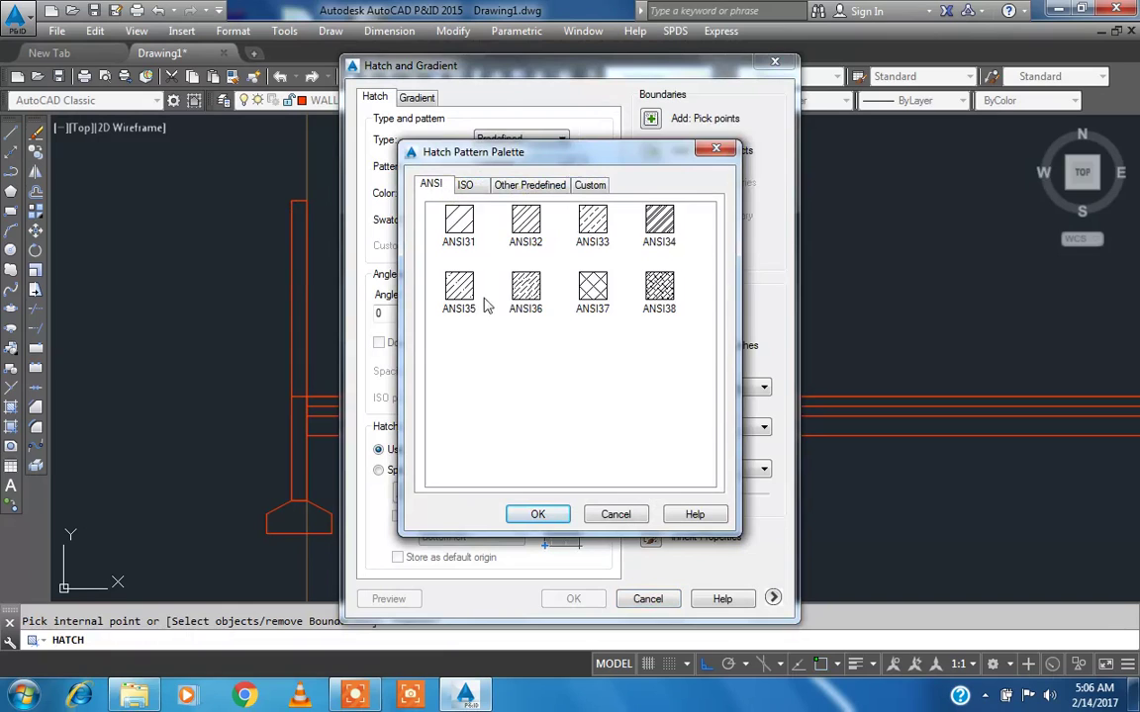
left_click(526, 225)
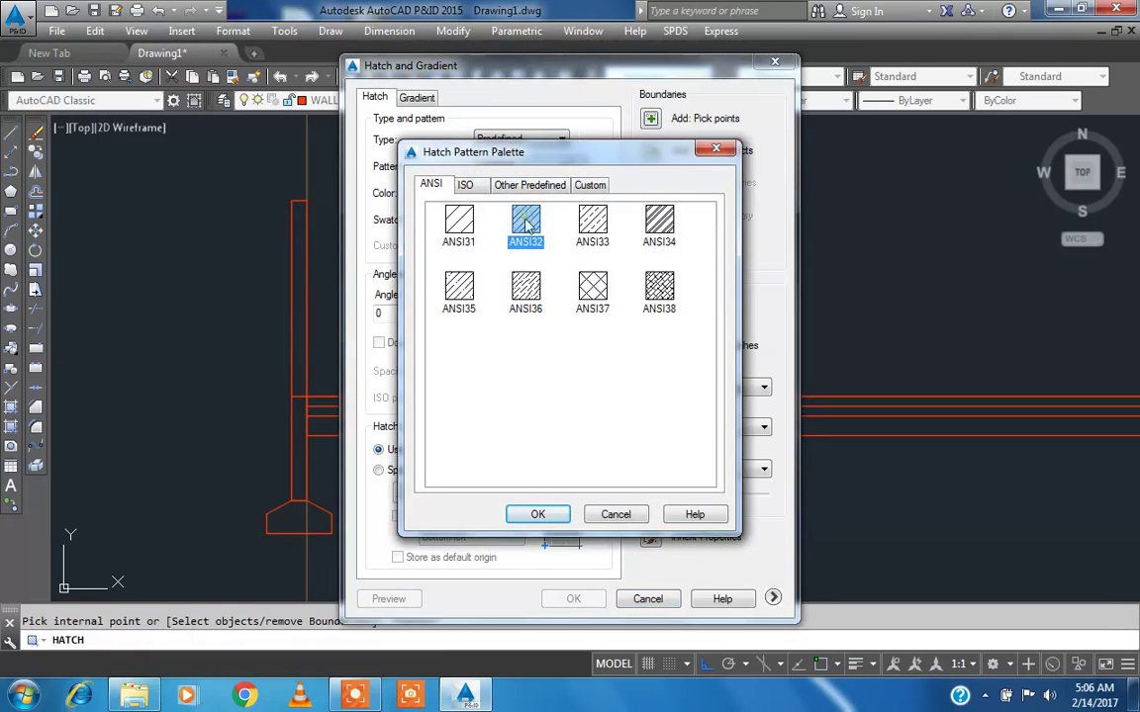
left_click(537, 514)
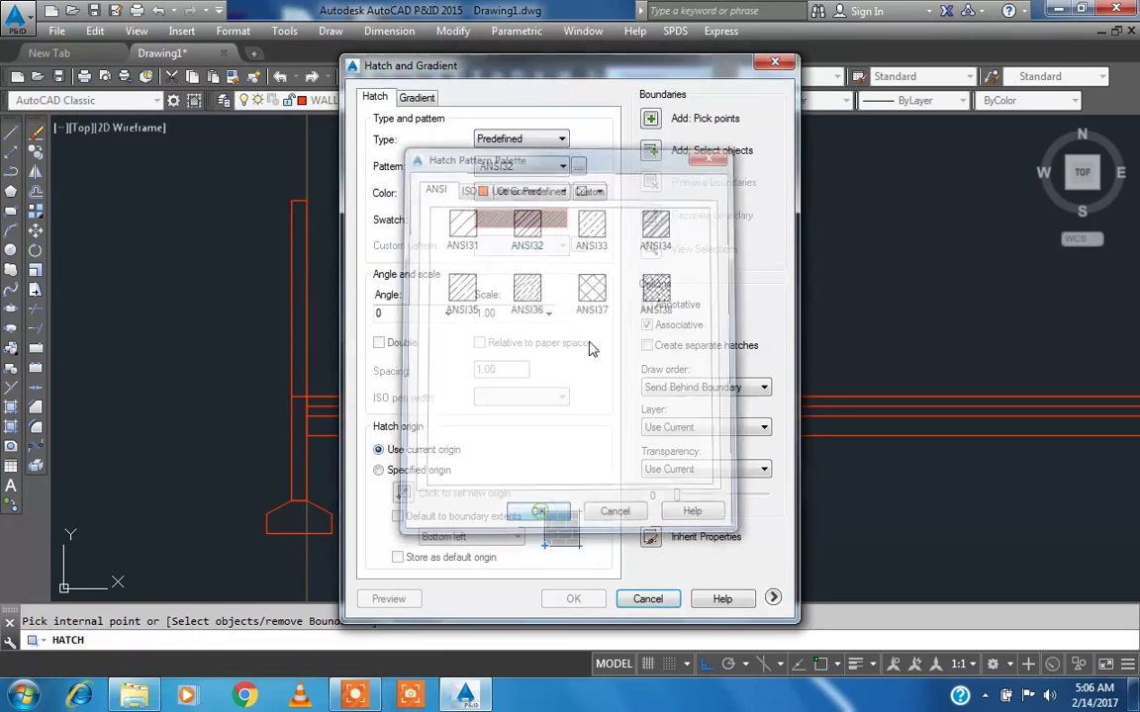
left_click(650, 119)
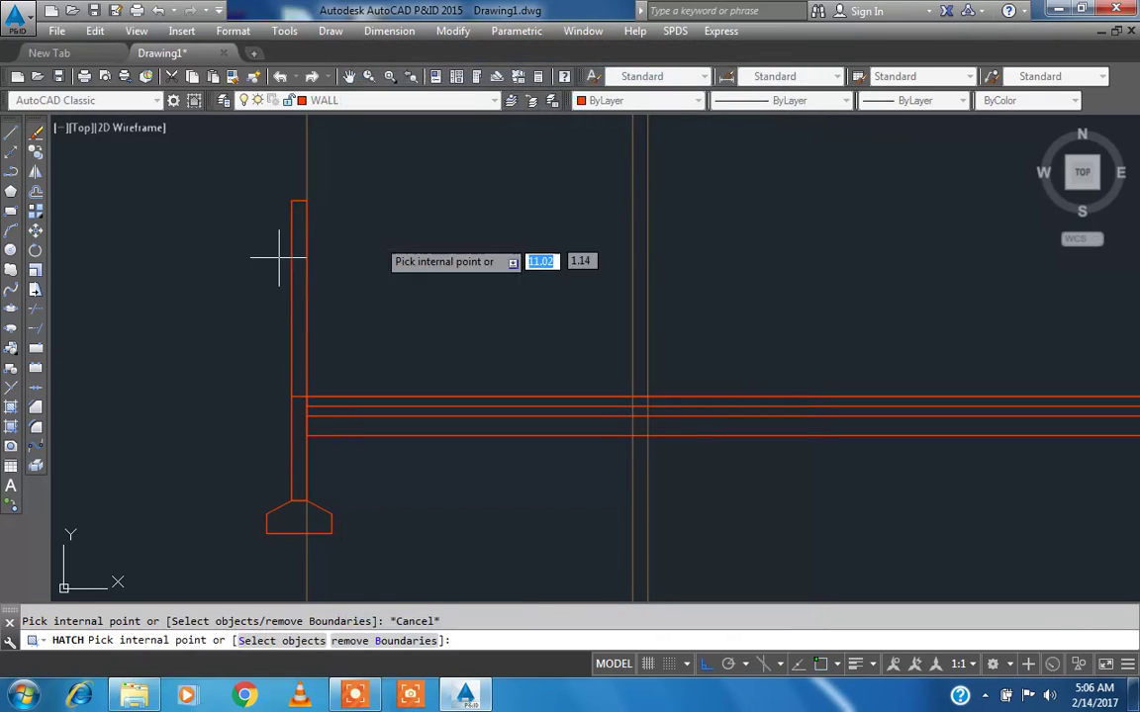
left_click(297, 265)
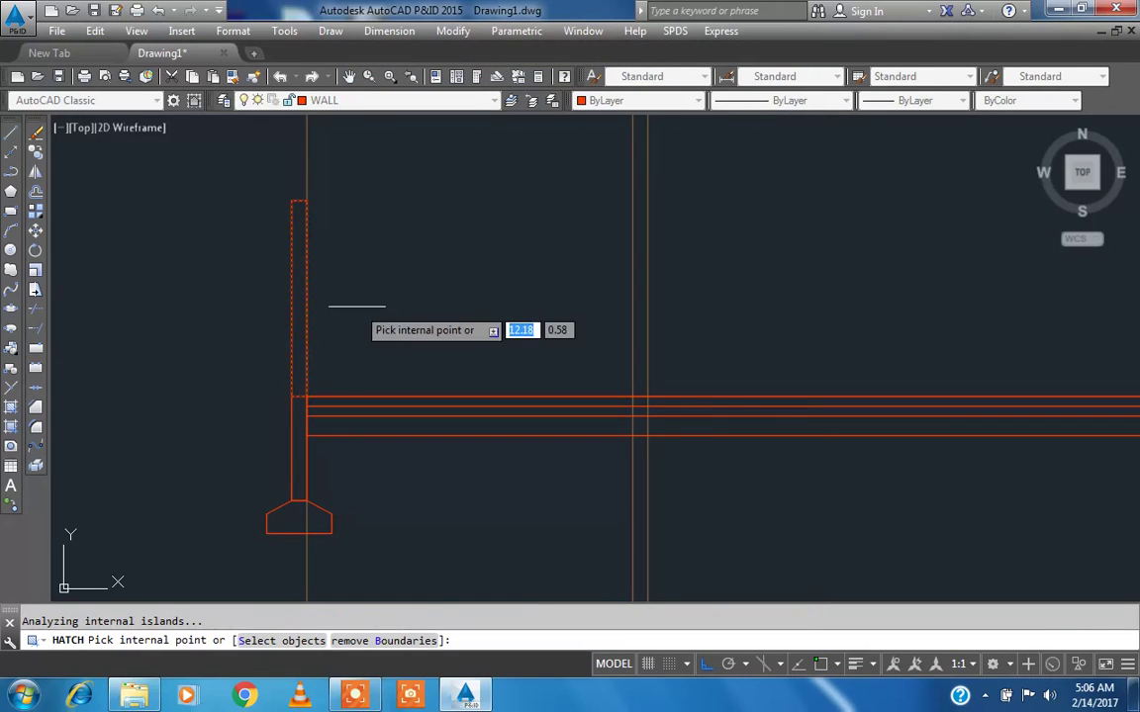
left_click(291, 433)
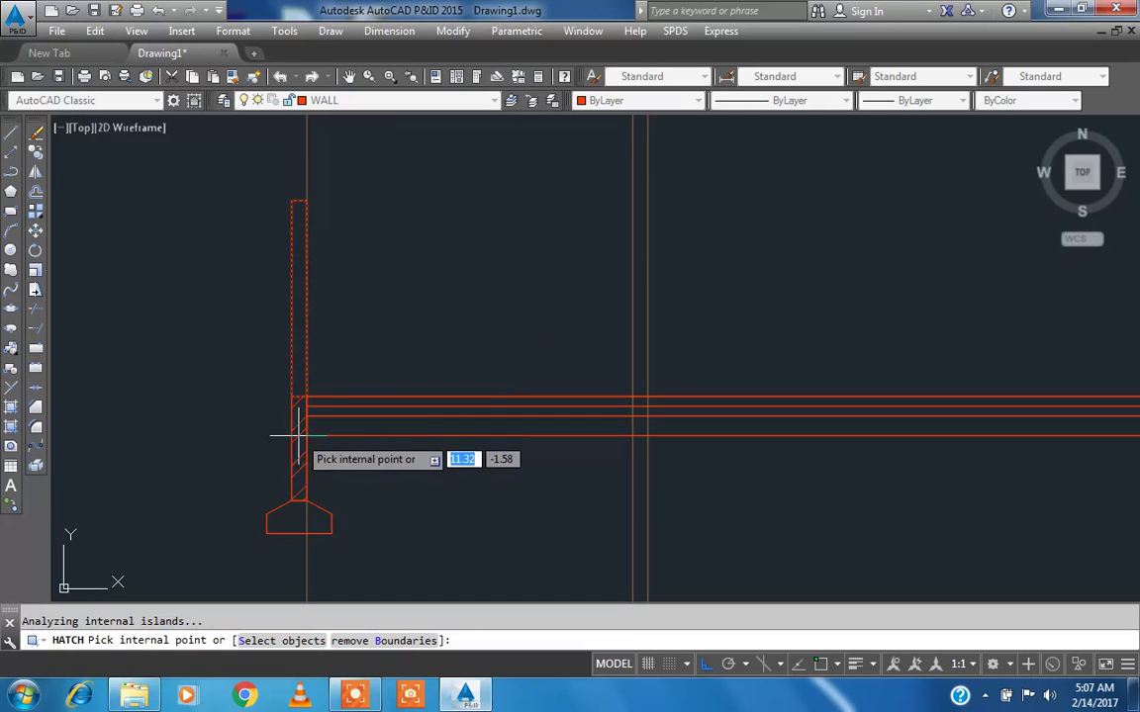
right_click(362, 328)
left_click(376, 341)
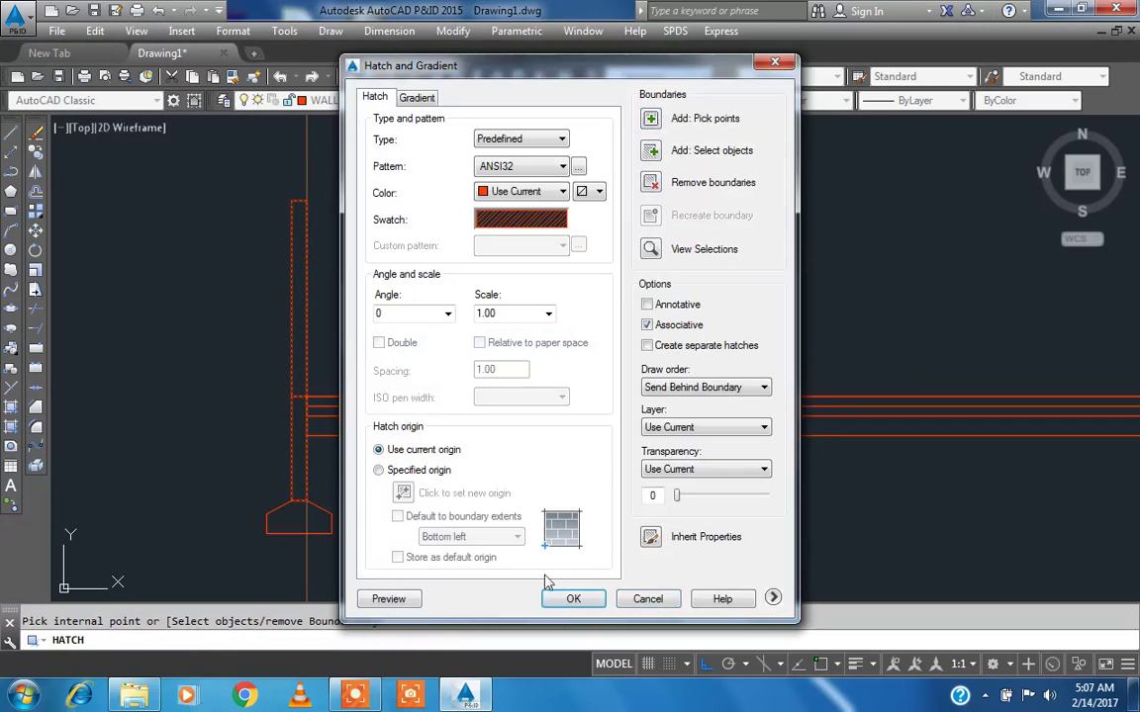
left_click(572, 599)
- Delete the short line crossing the hatched wall at floor level
scroll(376, 416, "down", 2)
scroll(356, 415, "up", 7)
left_click(312, 398)
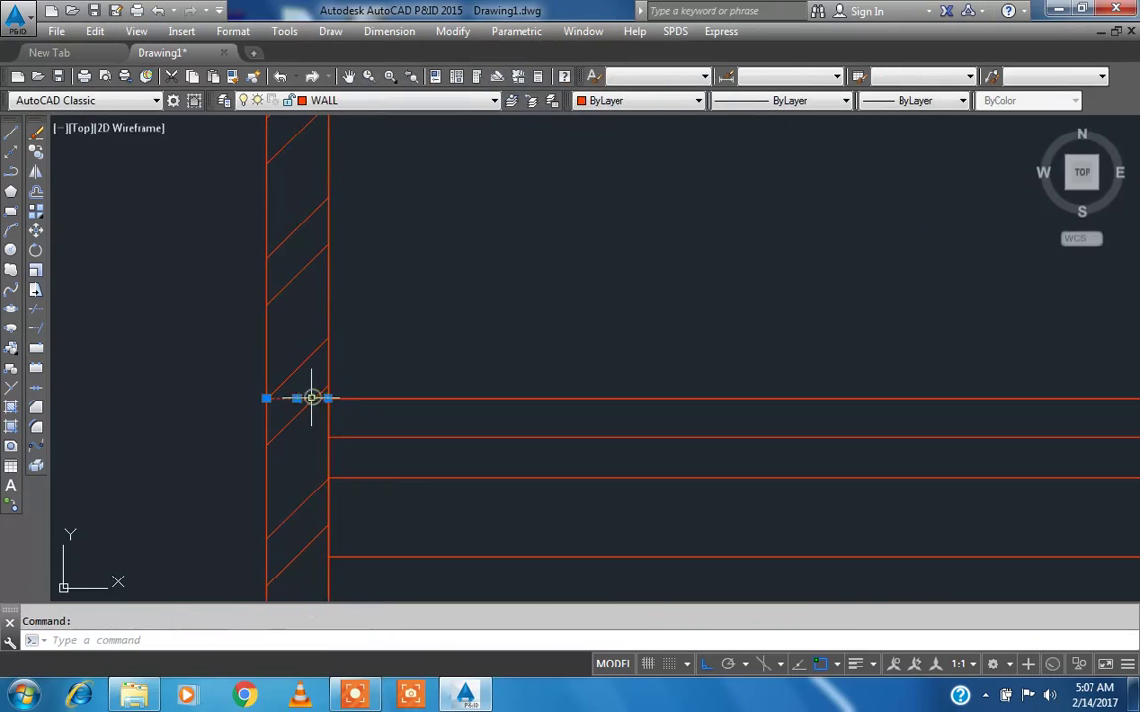
key("Escape")
scroll(315, 401, "down", 5)
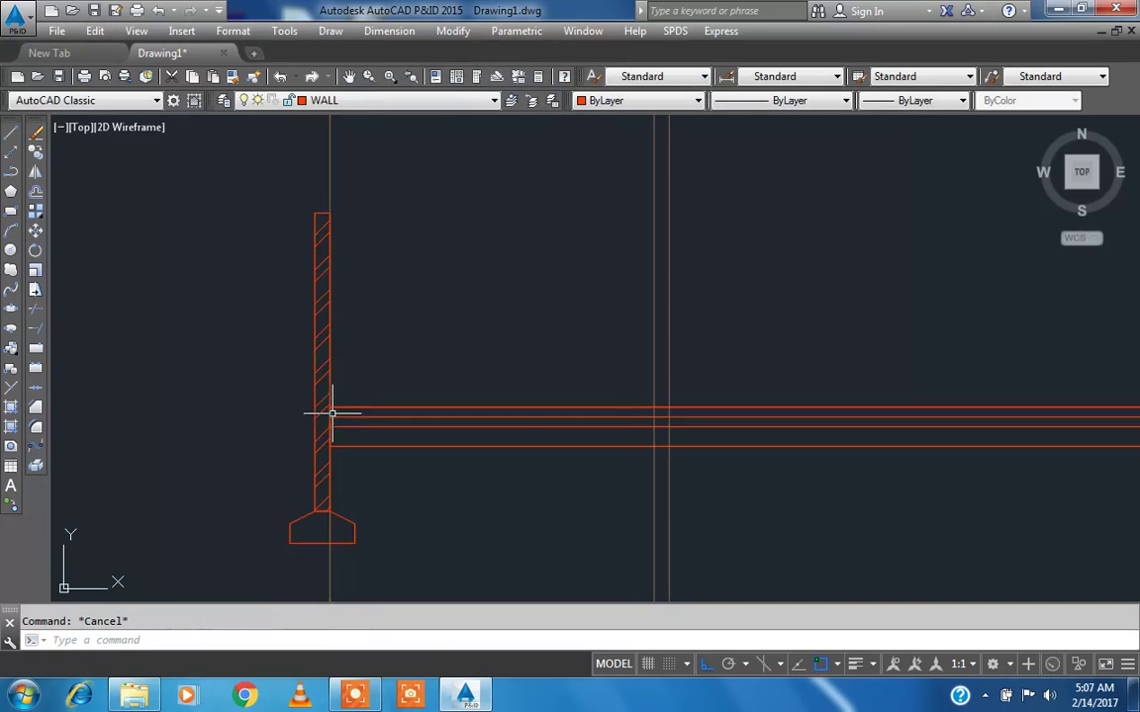
- Draw a line straight across the wall at the level of the lowest floor layer's bottom edge
scroll(317, 326, "down", 2)
middle_click_drag(400, 360, 348, 364)
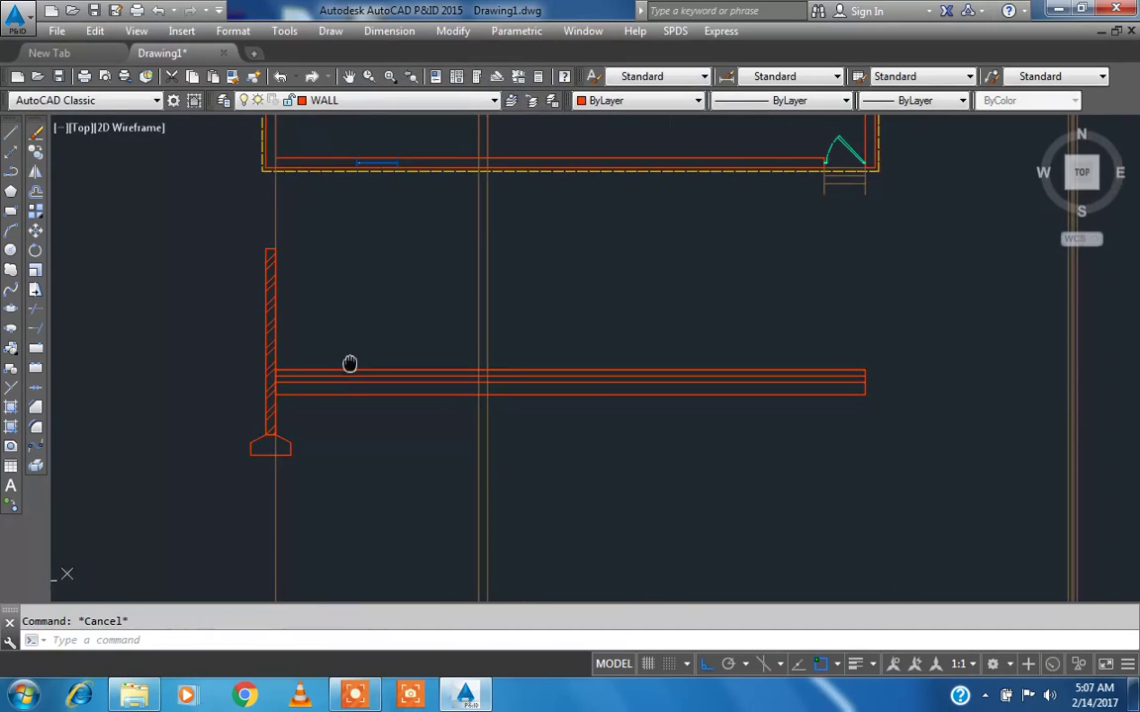
scroll(282, 399, "up", 3)
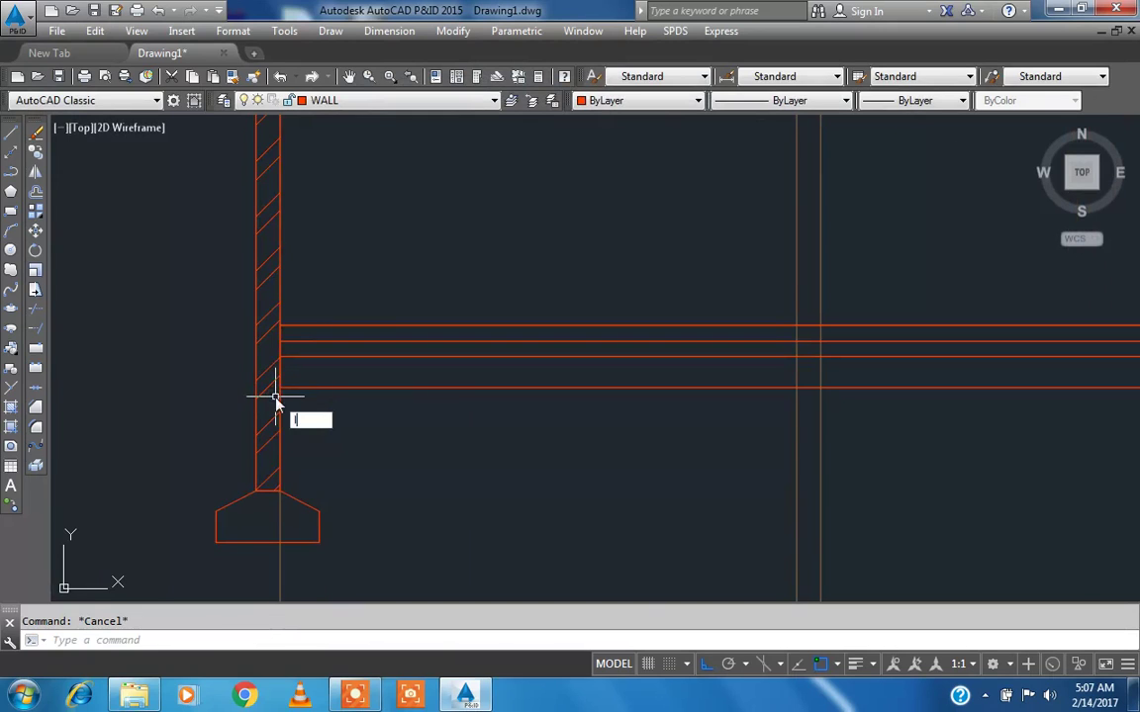
key("Return")
scroll(274, 396, "up", 2)
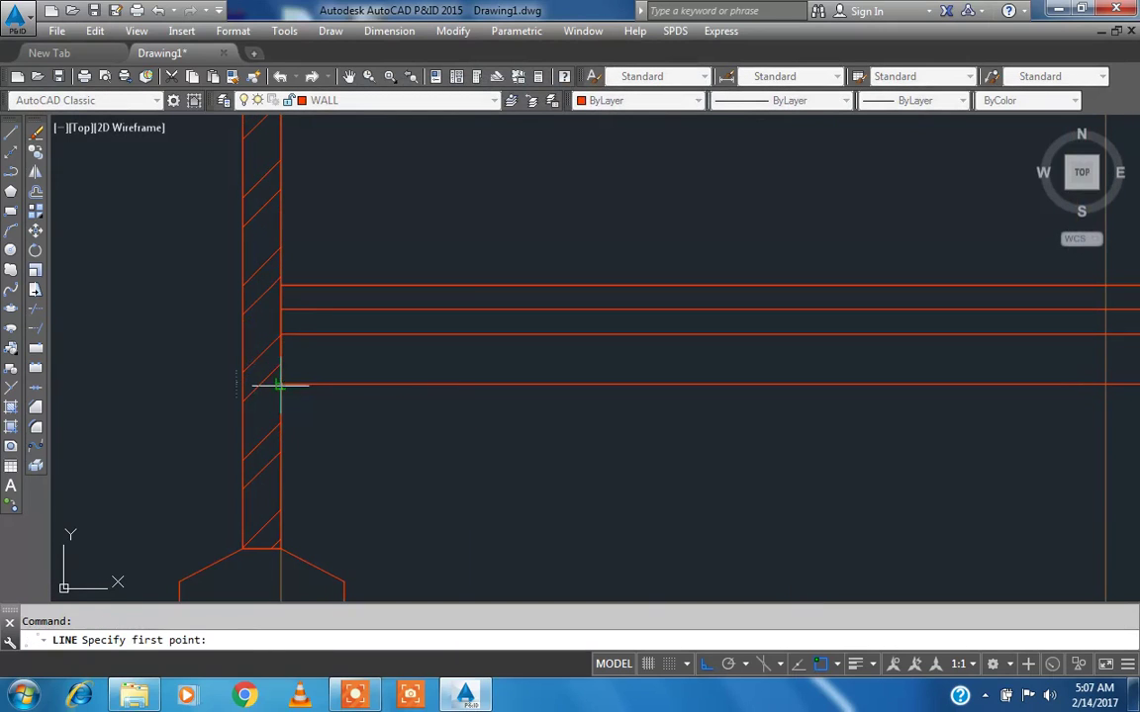
left_click(243, 385)
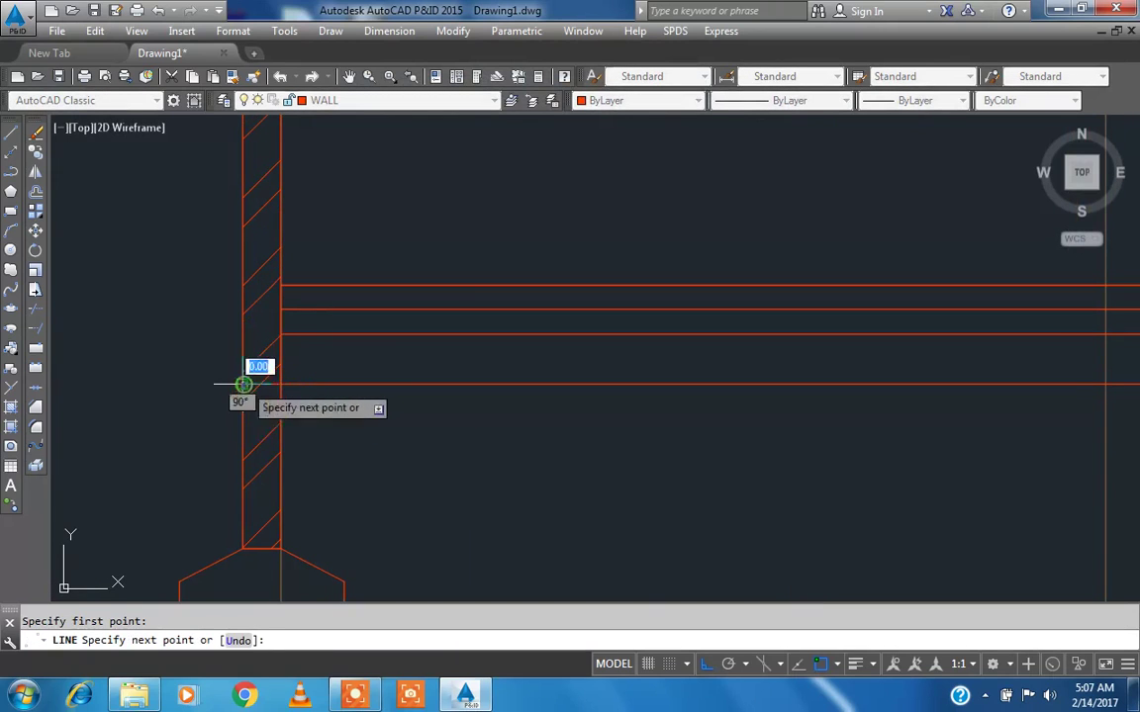
key("Escape")
- Stretch the wall hatch's lower edge up to the new line across the wall
left_click(256, 428)
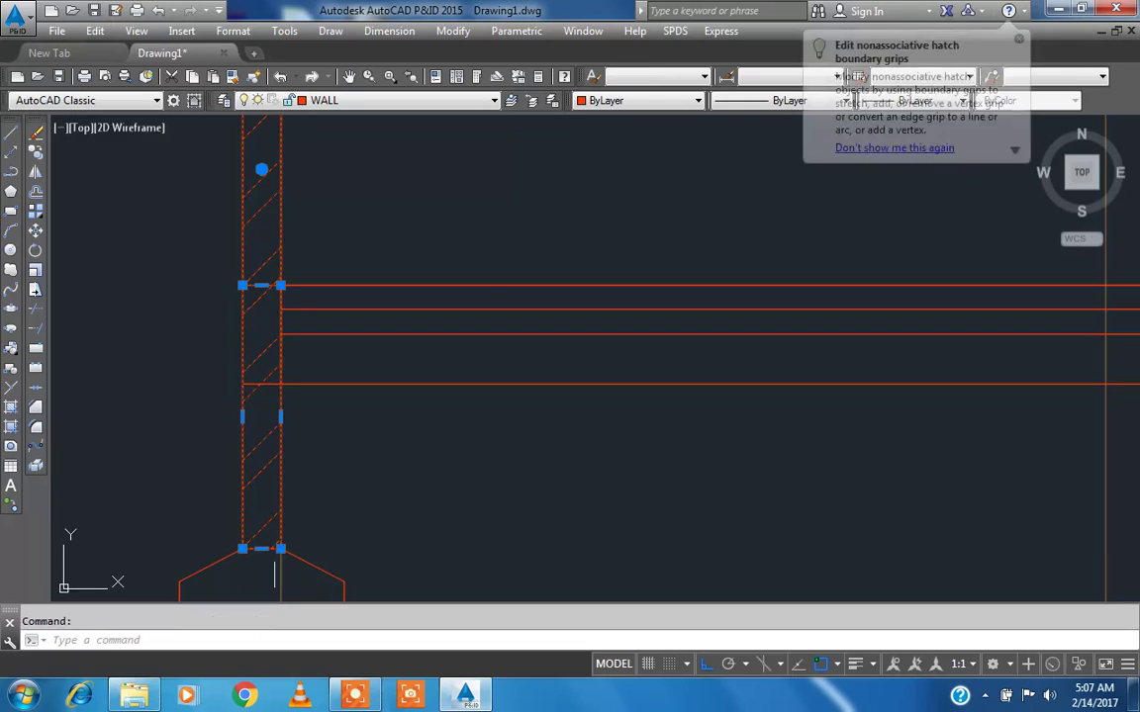
left_click(262, 548)
left_click(258, 384)
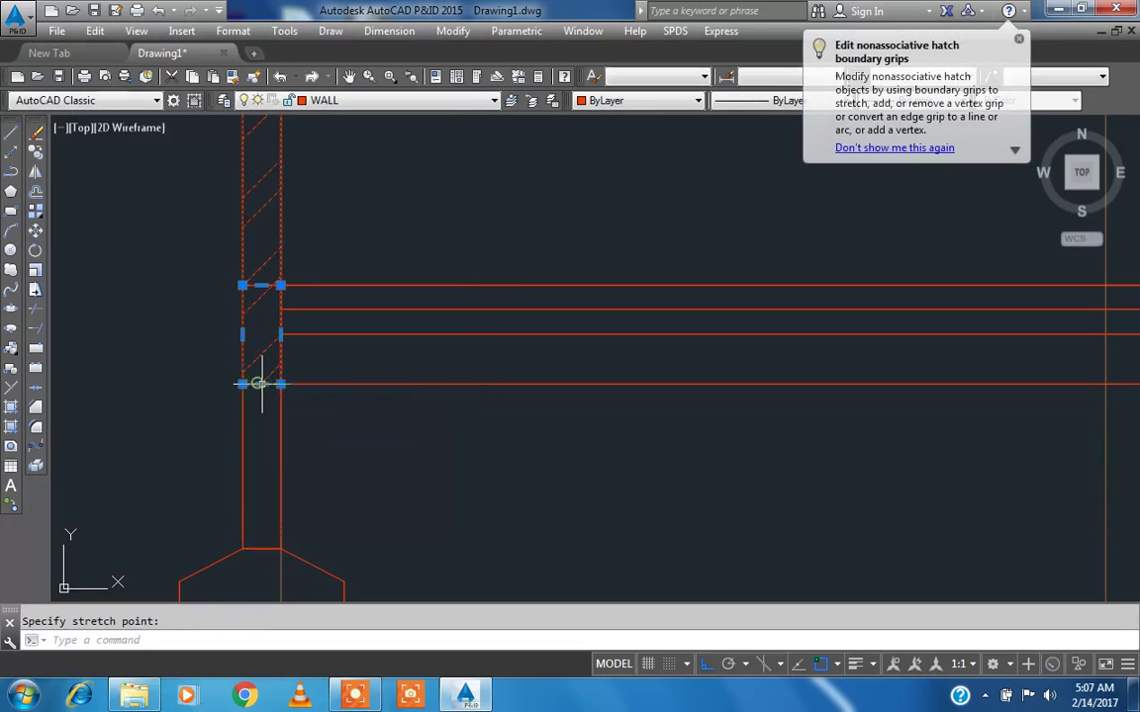
key("Escape")
- Trim away the horizontal line separating the wall's base from the footing
scroll(246, 420, "down", 3)
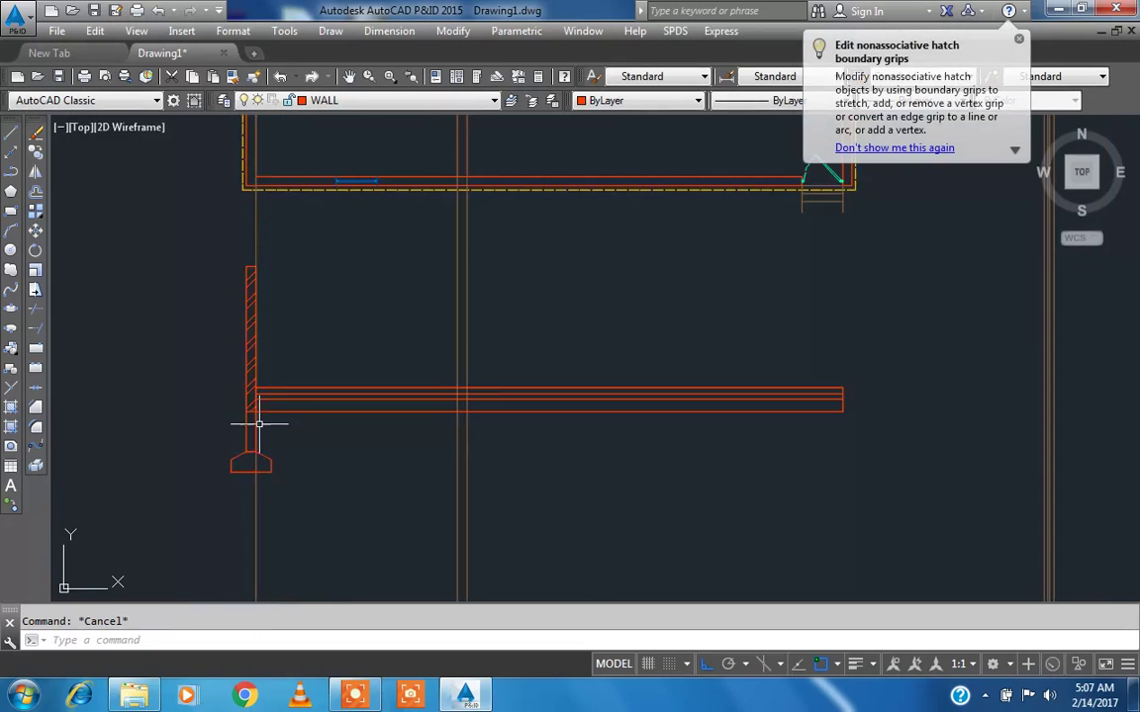
scroll(258, 424, "up", 3)
type("tr")
key("Return")
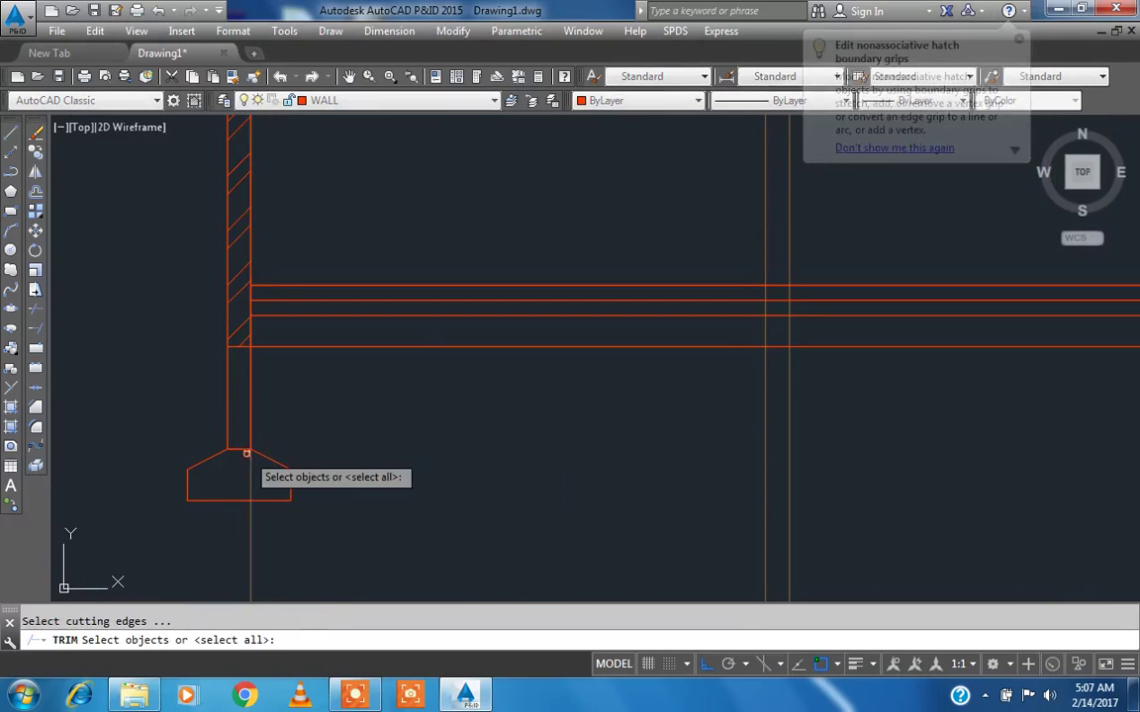
key("Return")
key("Escape")
scroll(237, 449, "up", 4)
left_click(237, 449)
key("Escape")
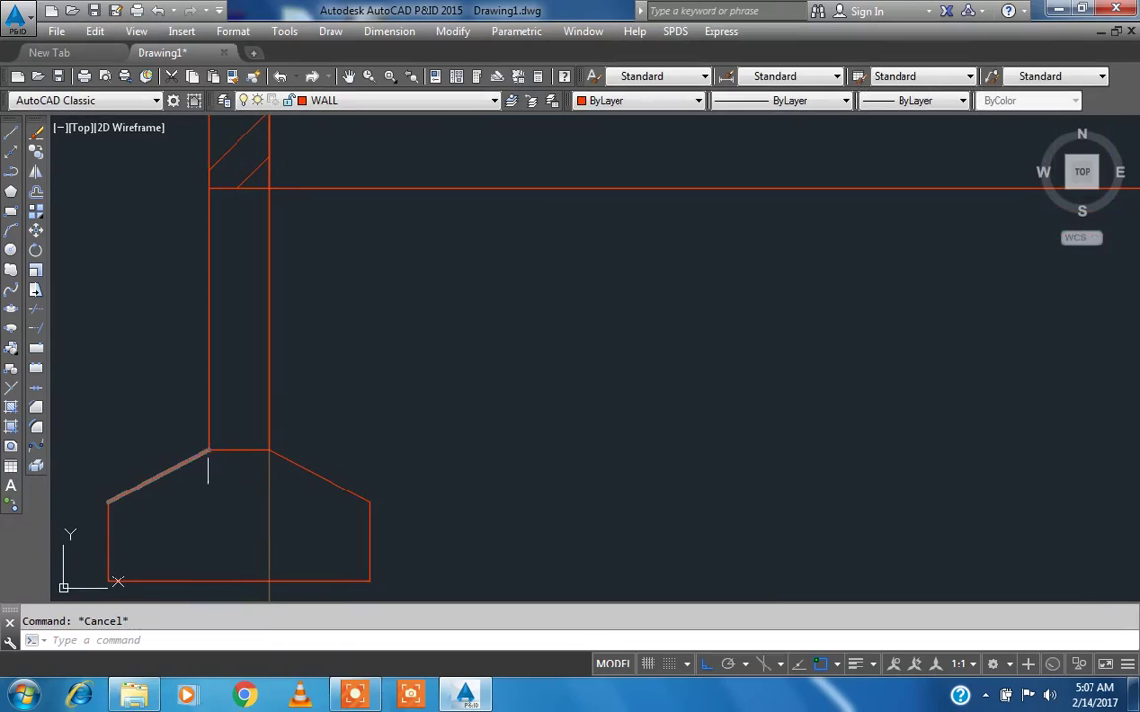
type("tr")
key("Return")
key("Return")
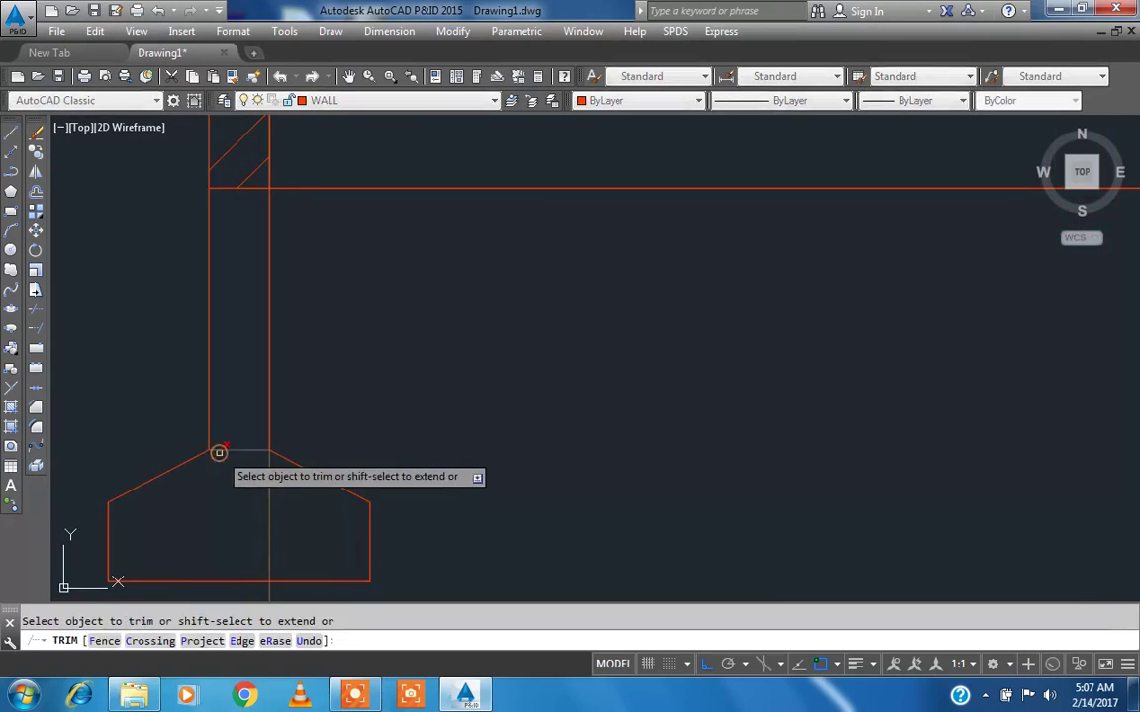
key("Escape")
scroll(247, 457, "down", 2)
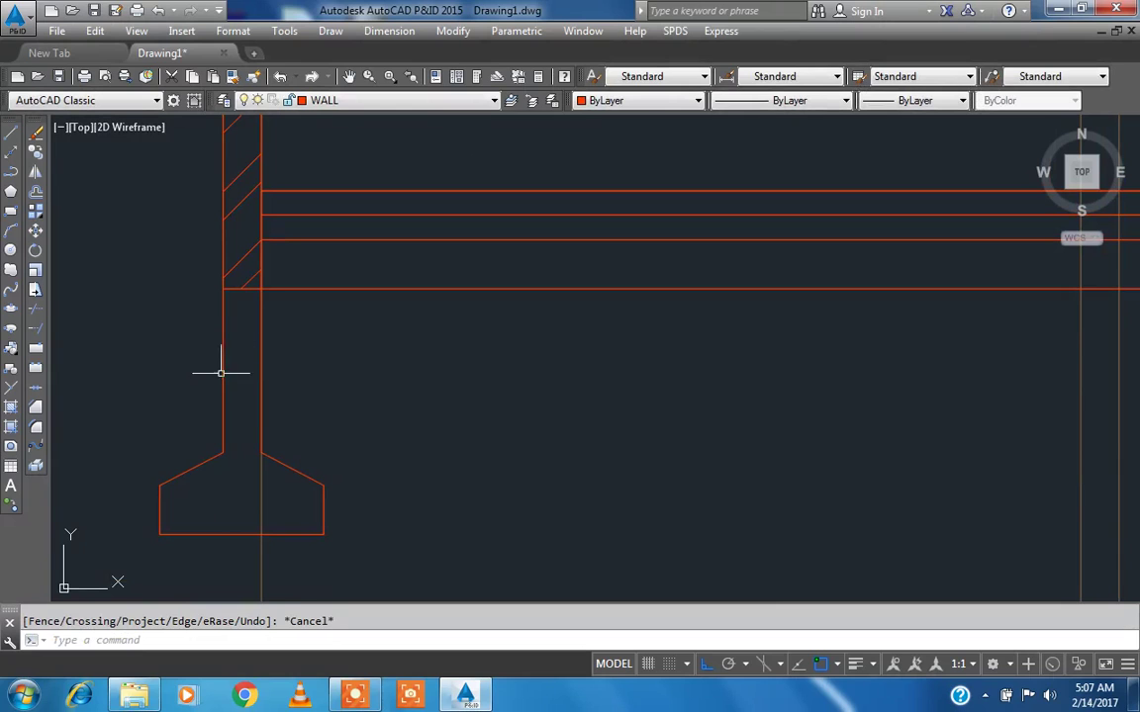
- Hatch the footing and the wall stem below the floor layers with the predefined AR-CONC pattern at scale 1.00
type("h")
key("Return")
left_click(521, 139)
left_click(505, 166)
left_click(509, 220)
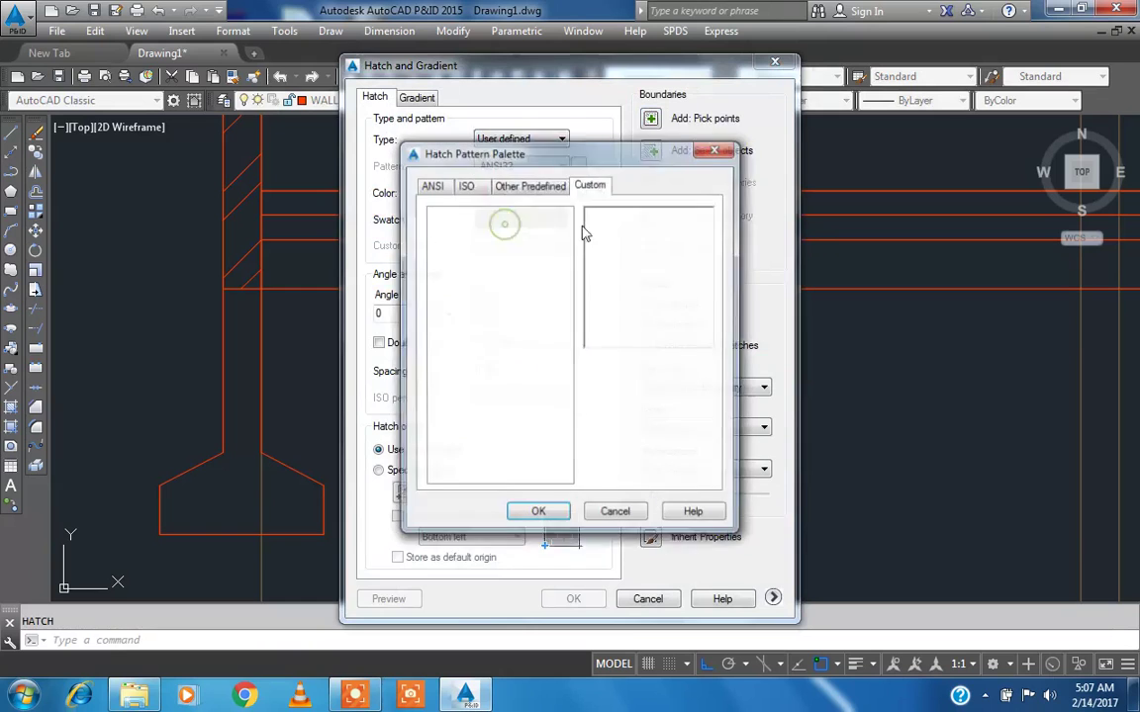
left_click(534, 185)
left_click(661, 285)
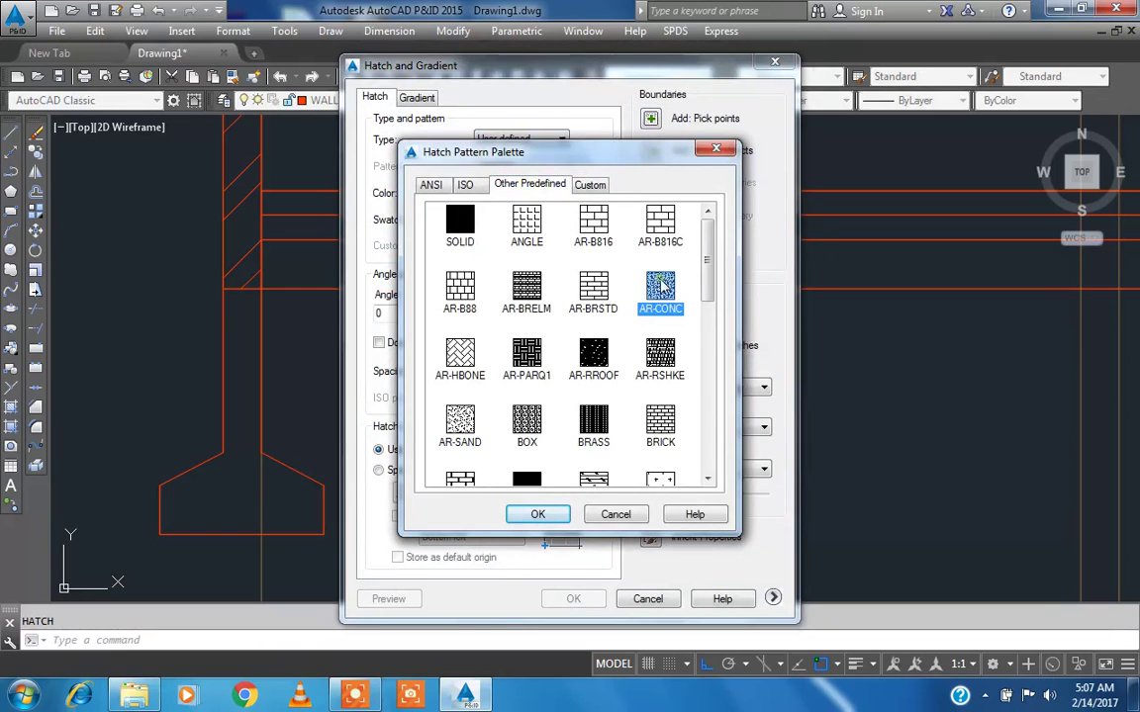
left_click(538, 514)
left_click(653, 118)
left_click(235, 366)
right_click(319, 354)
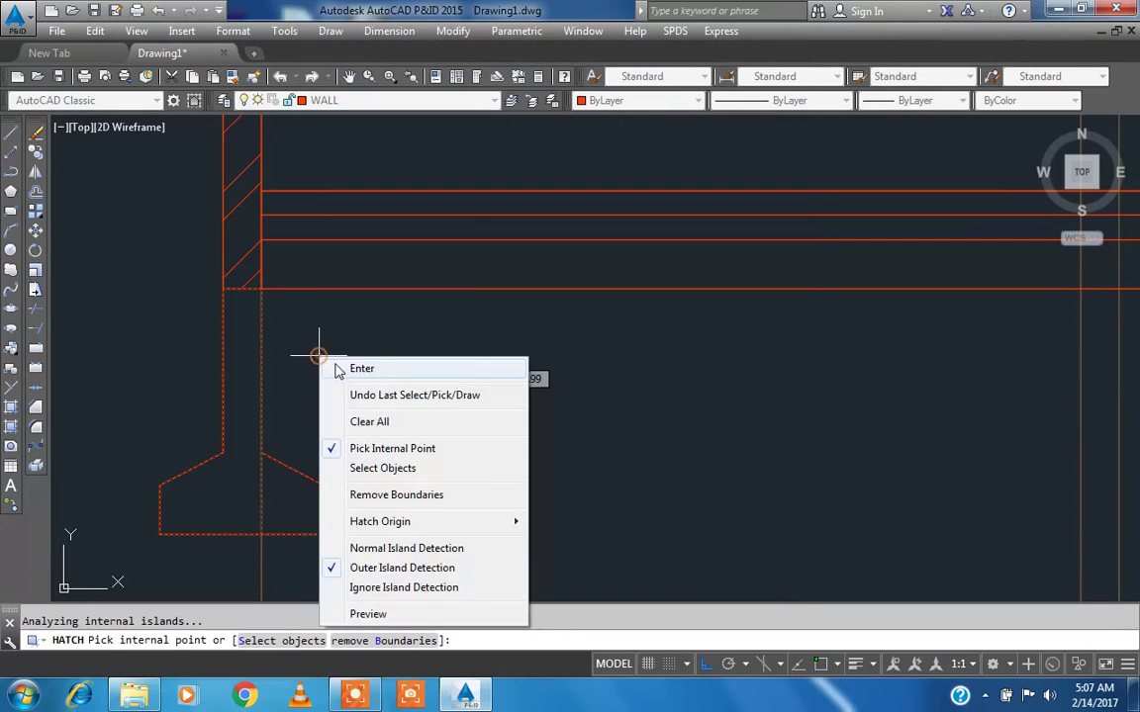
left_click(359, 368)
left_click(571, 599)
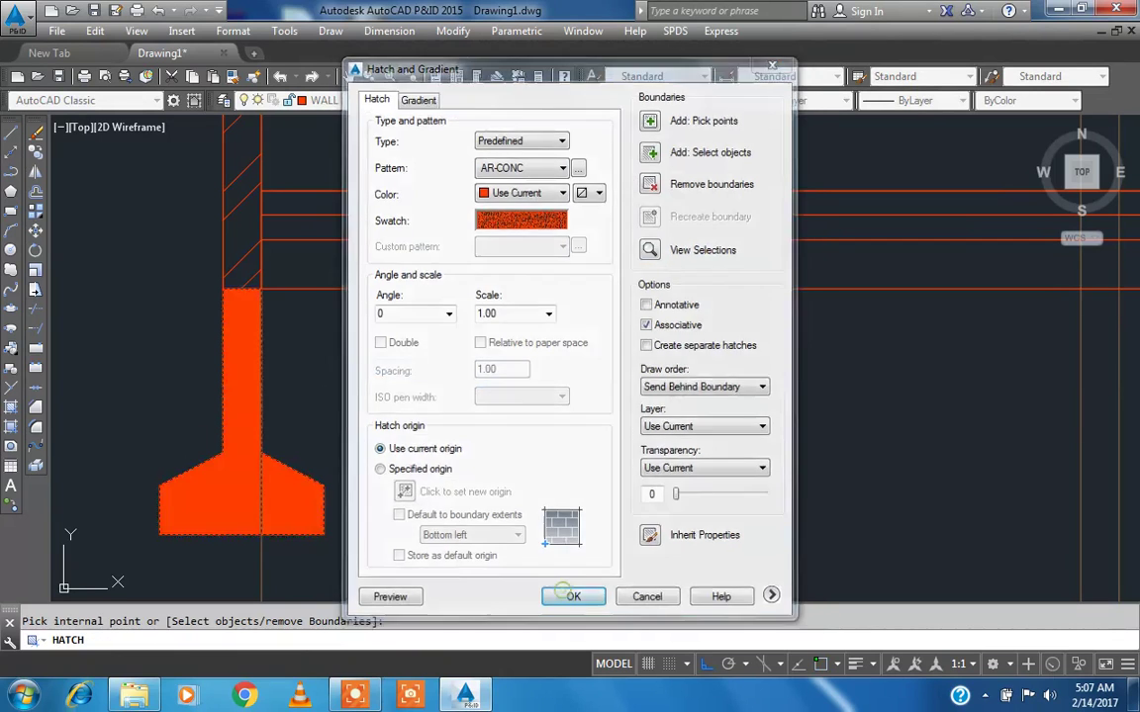
- Set the footing's concrete hatch scale to 0.25
left_click(246, 495)
right_click(354, 377)
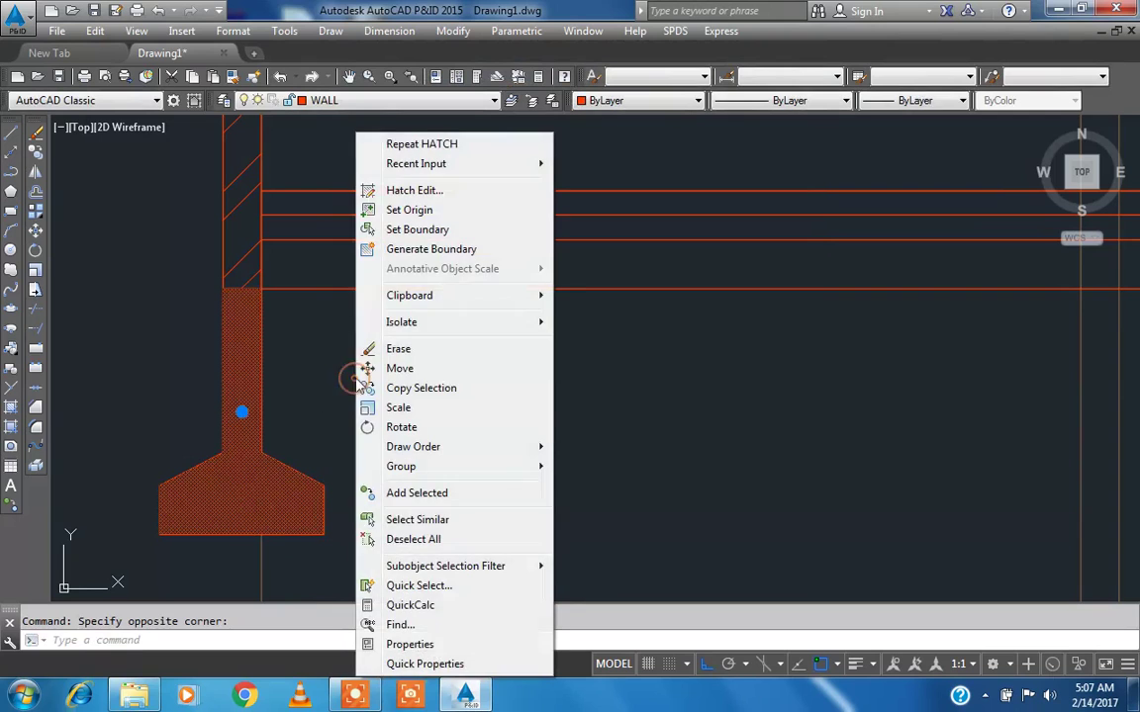
left_click(447, 189)
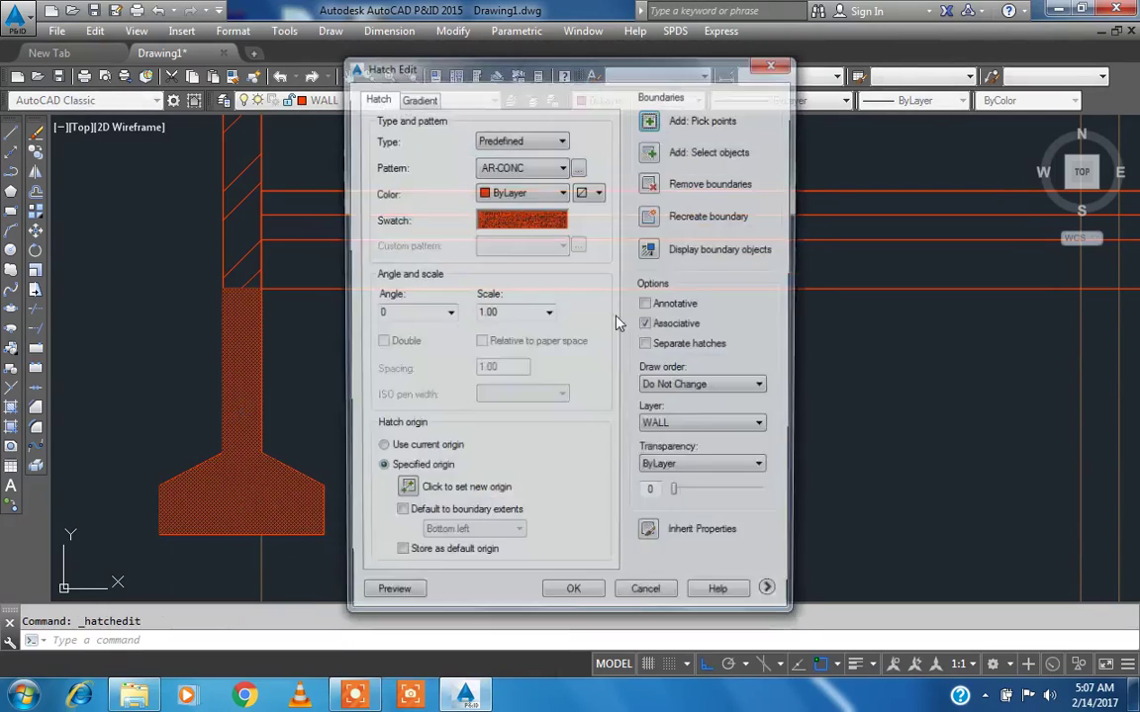
left_click(548, 313)
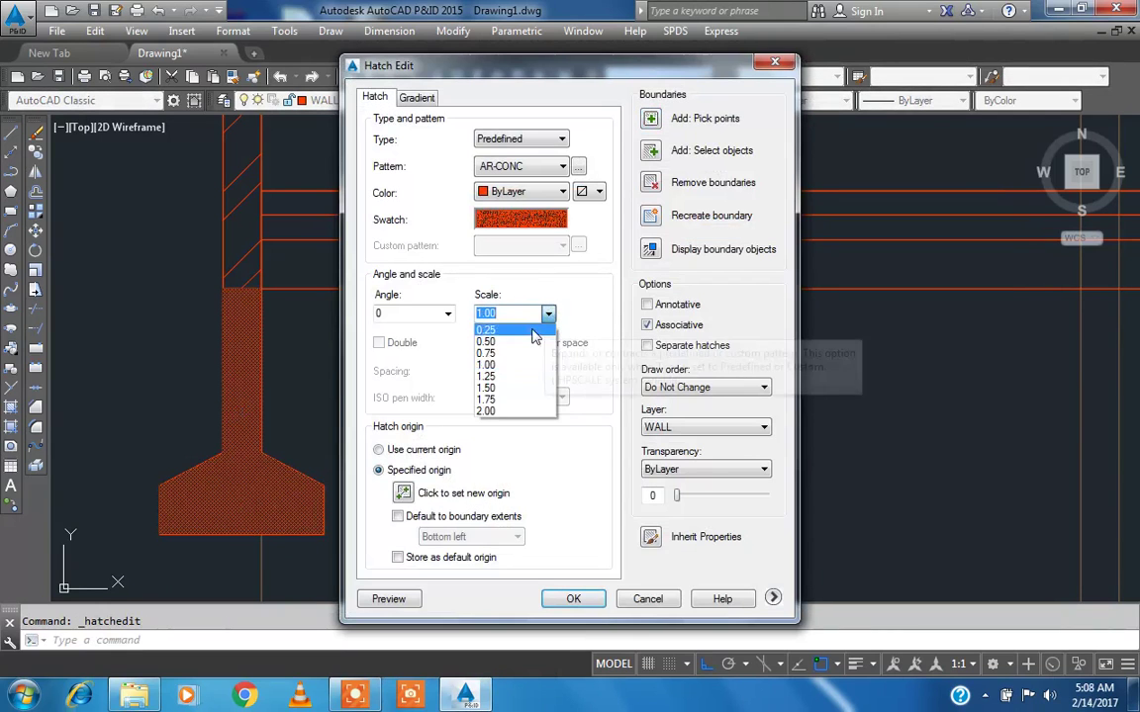
left_click(529, 327)
left_click(573, 599)
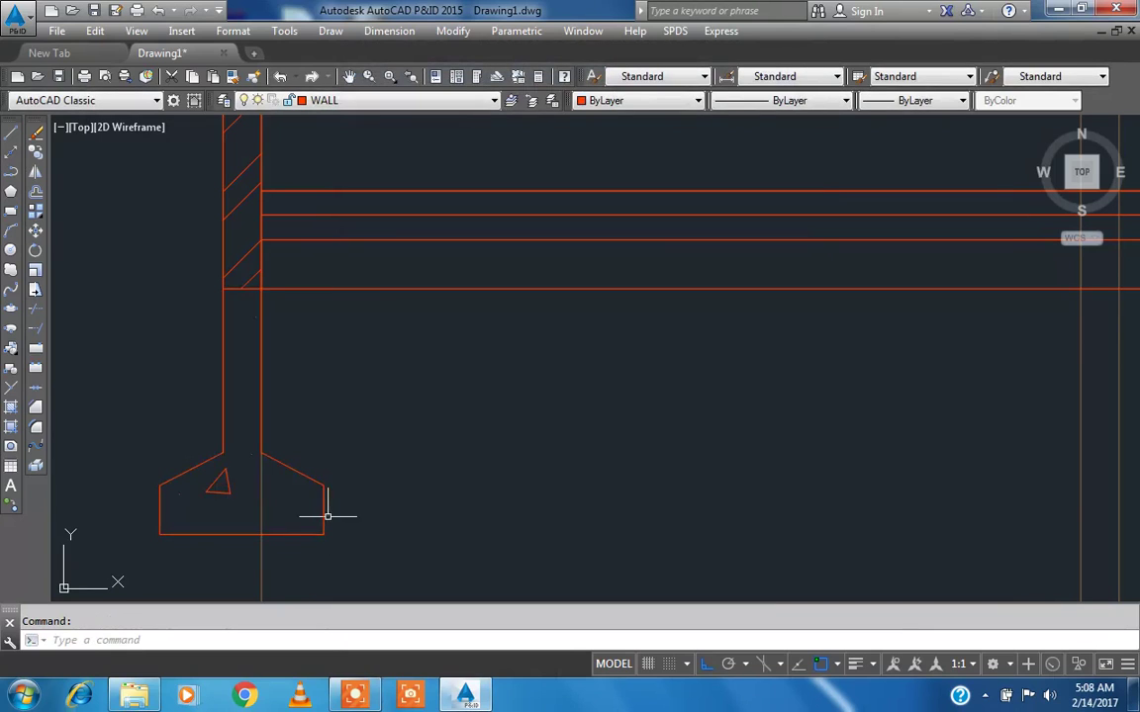
- Set the footing's concrete hatch scale to 0.50
left_click(229, 488)
right_click(451, 387)
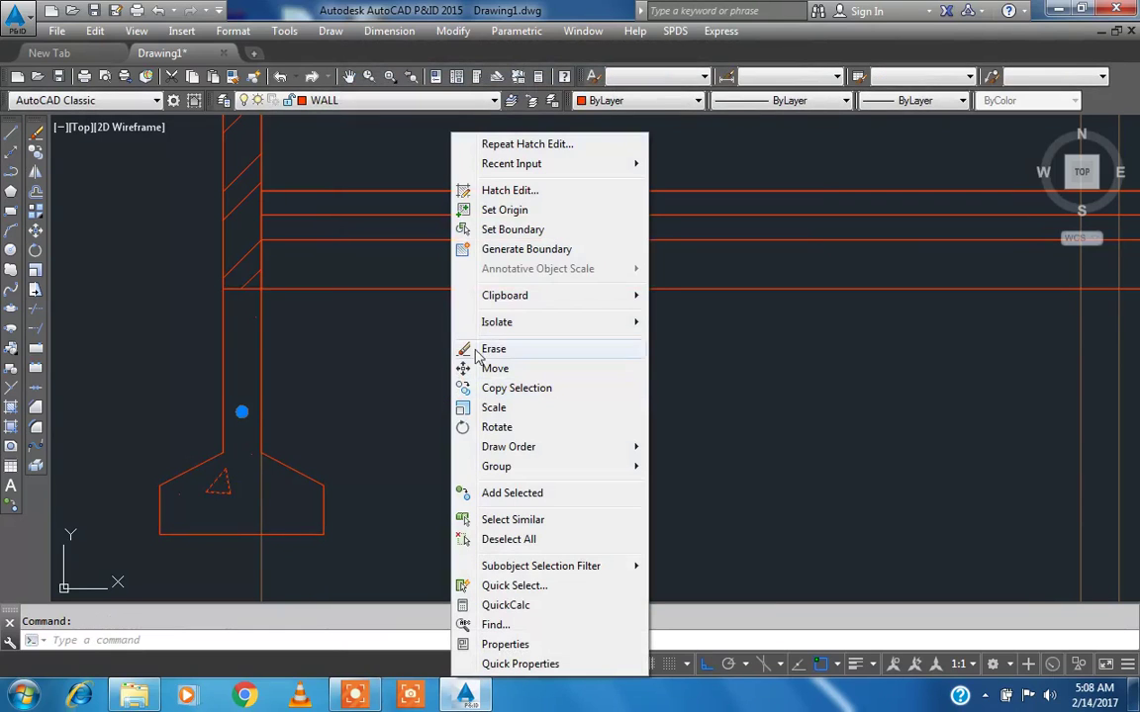
left_click(519, 192)
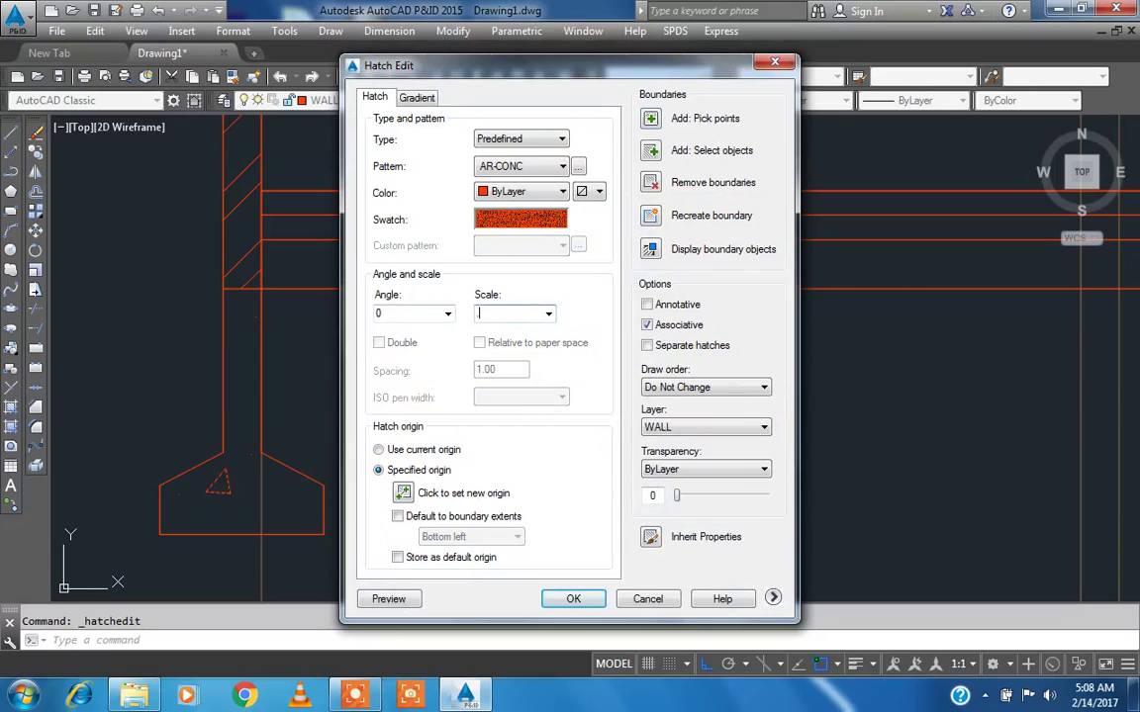
key("Return")
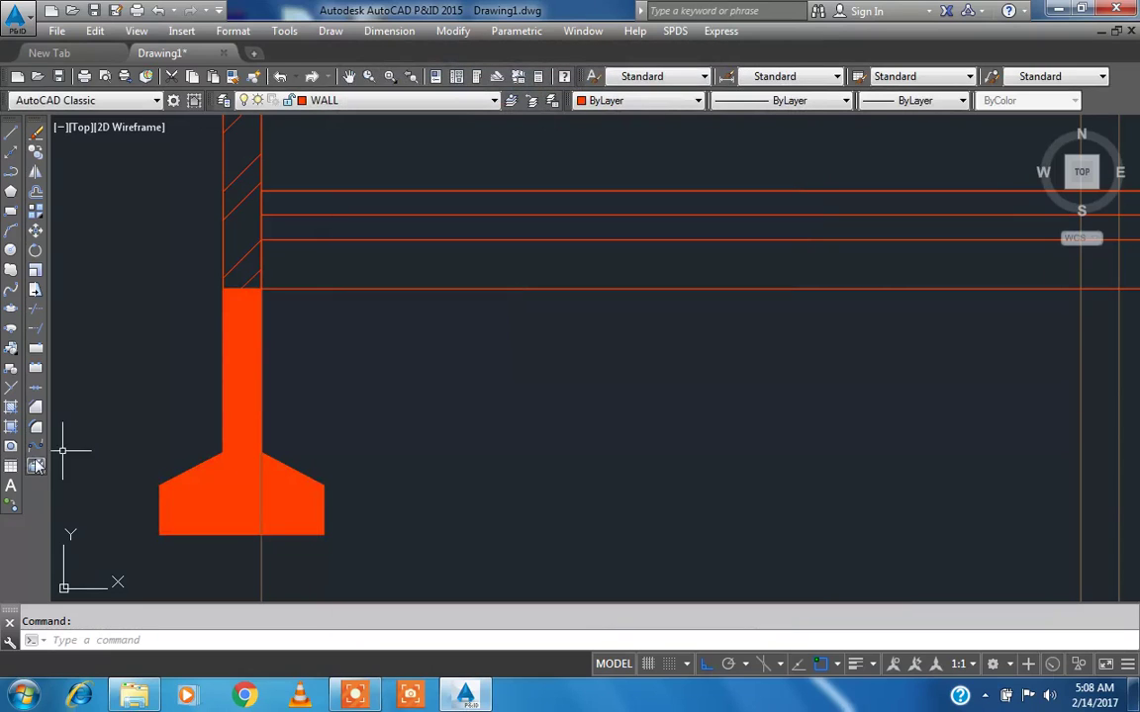
- Set the footing's concrete hatch scale to 0.3
left_click(237, 351)
right_click(237, 352)
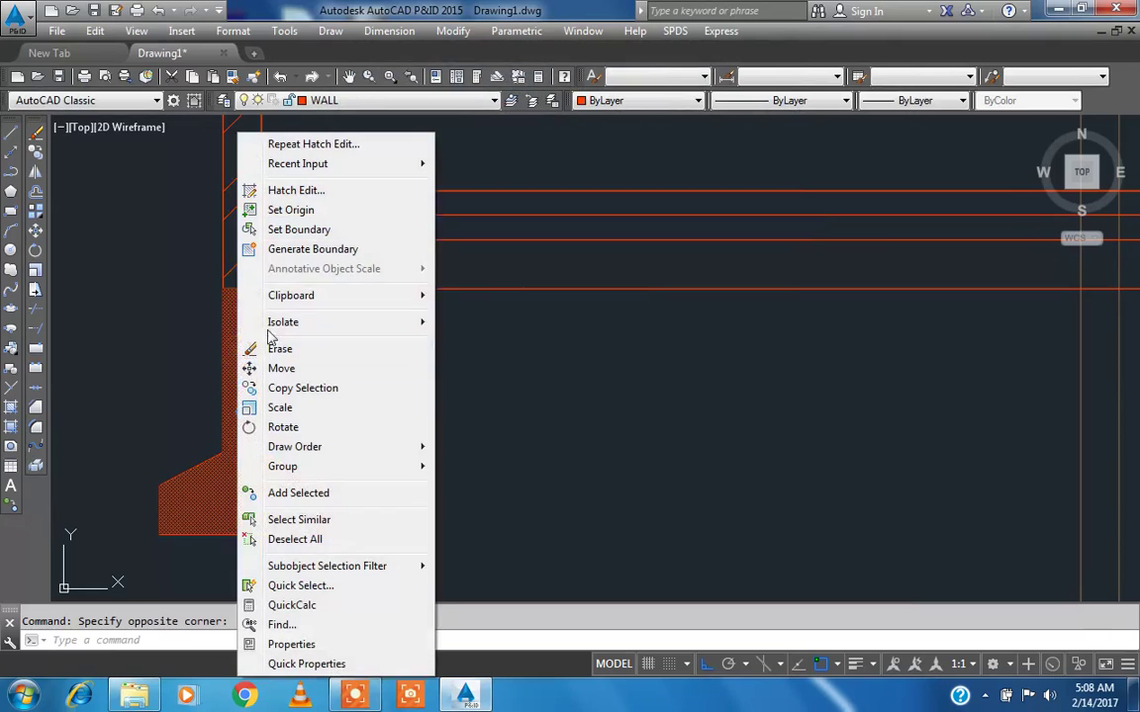
left_click(294, 190)
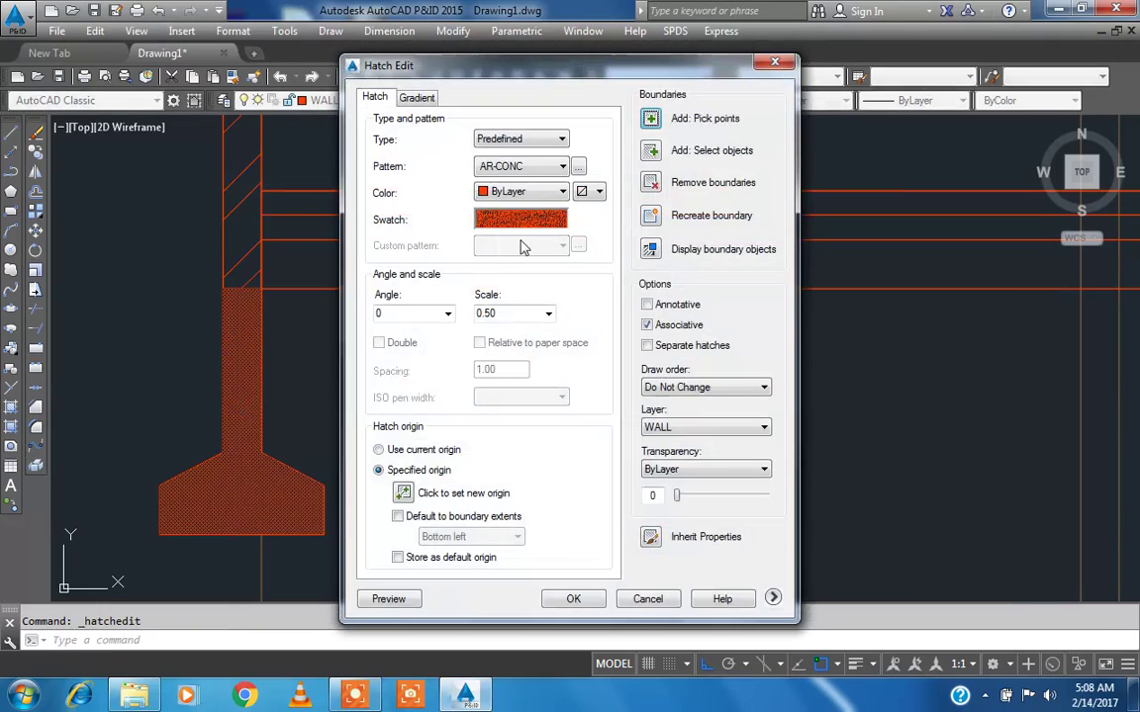
double_click(519, 314)
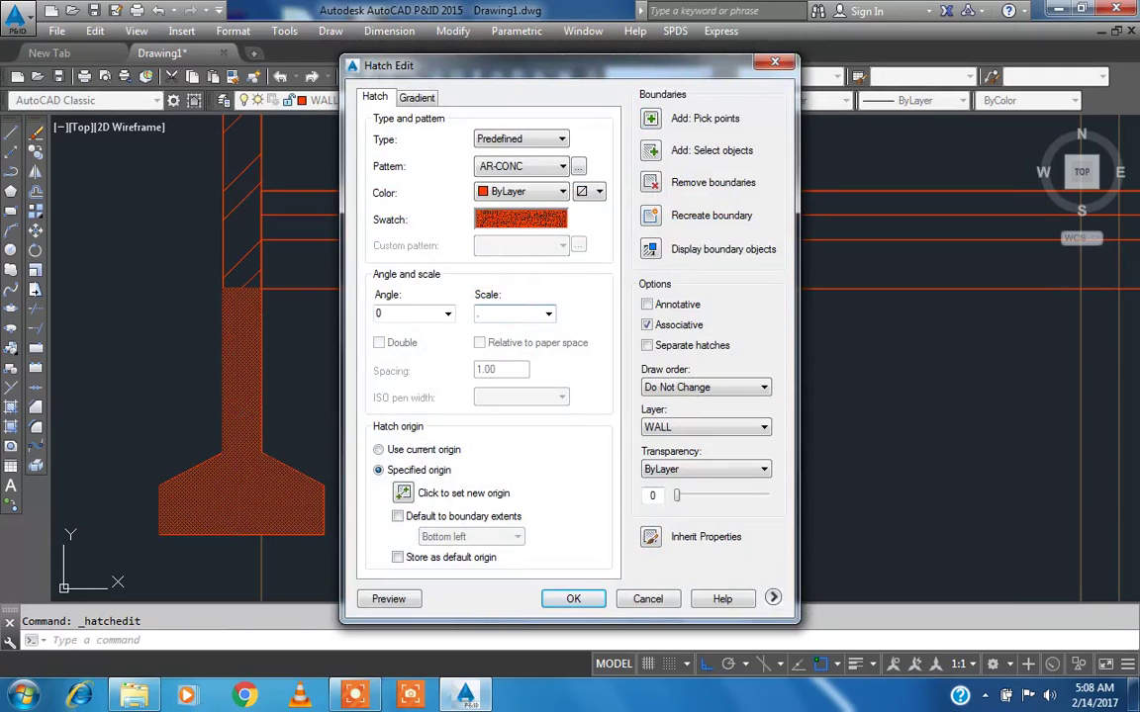
type("3")
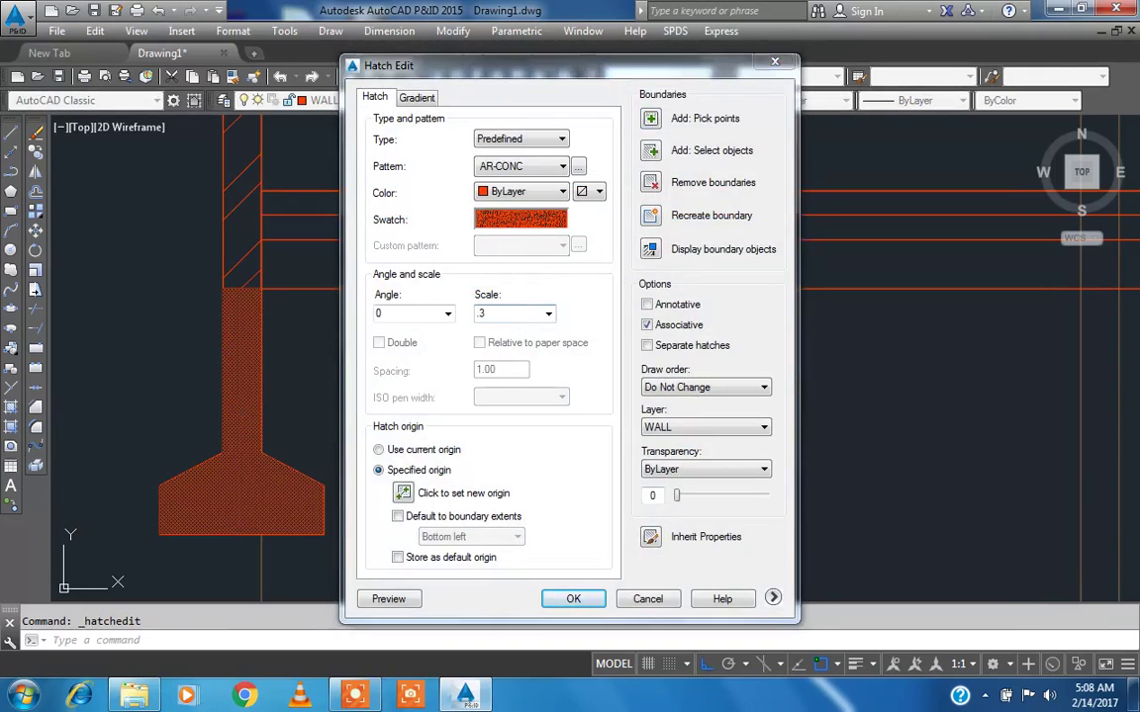
key("Return")
- Readjust the scale of the AR-CONC hatch in the footing and wall stem with Hatch Edit
scroll(116, 431, "down", 3)
scroll(158, 465, "up", 3)
left_click(153, 465)
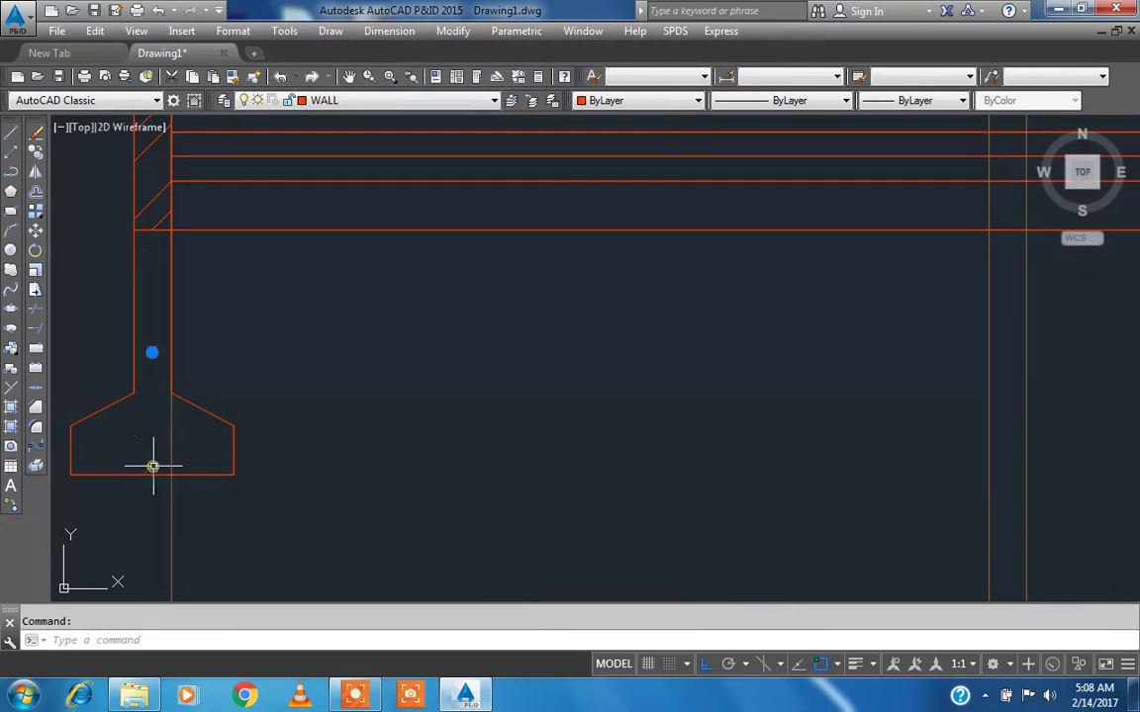
key("Escape")
scroll(261, 362, "down", 3)
middle_click_drag(260, 361, 269, 402)
scroll(193, 436, "up", 3)
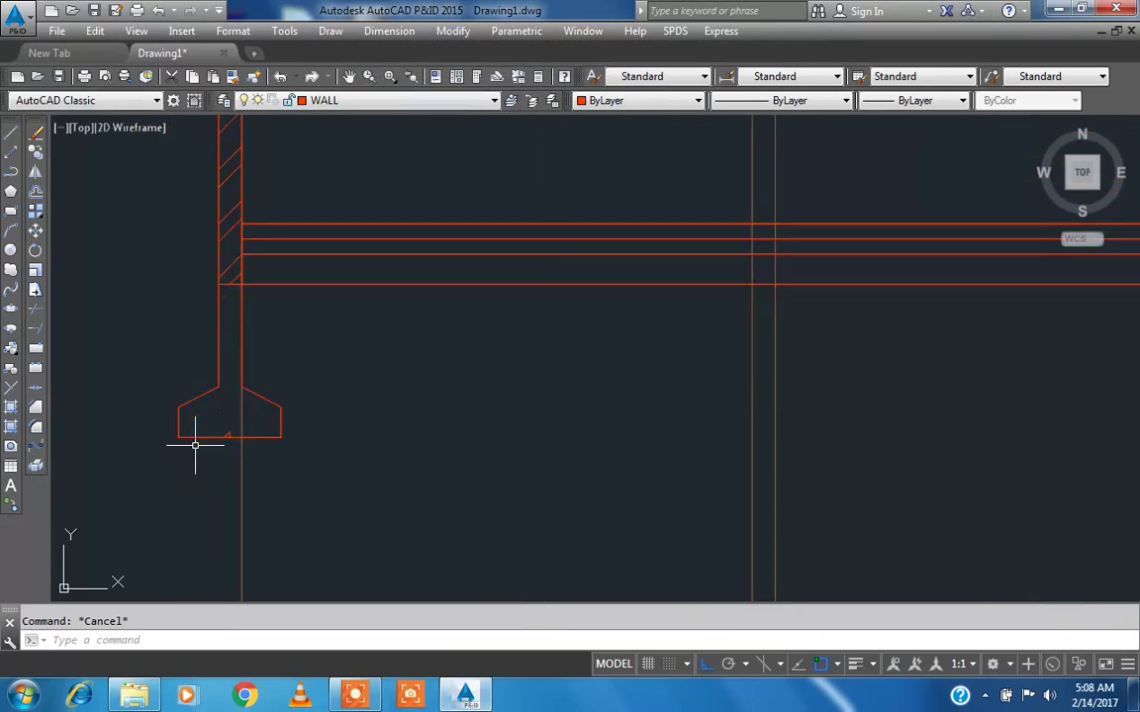
left_click(249, 425)
right_click(394, 311)
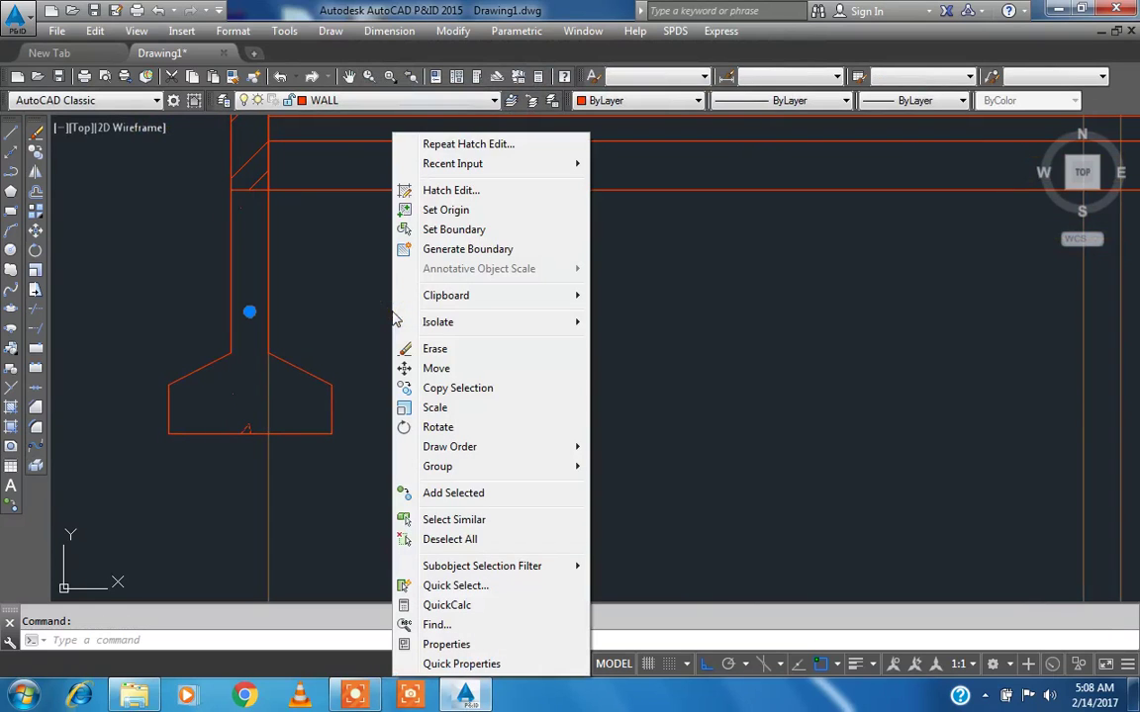
left_click(353, 696)
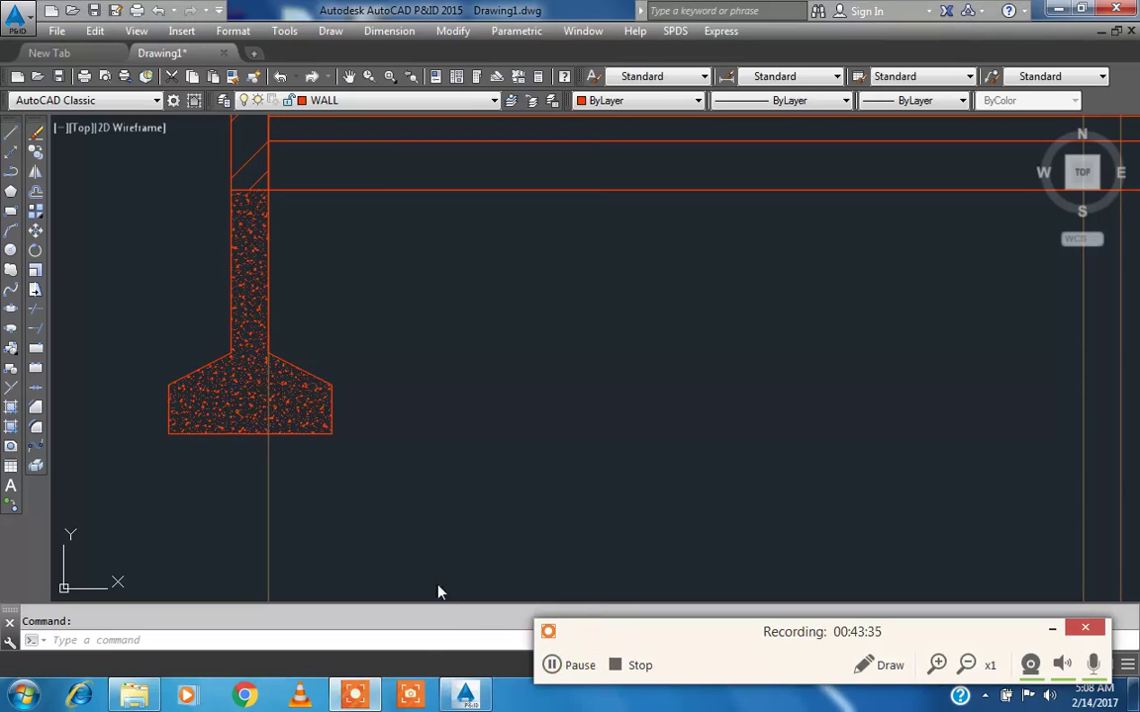
left_click(1055, 630)
- Examine where the partition wall between the small rooms and the drawing hall projects from the floor plan onto the section
scroll(420, 455, "up", 4)
scroll(262, 387, "down", 6)
scroll(268, 401, "down", 3)
middle_click(267, 401)
middle_click(268, 402)
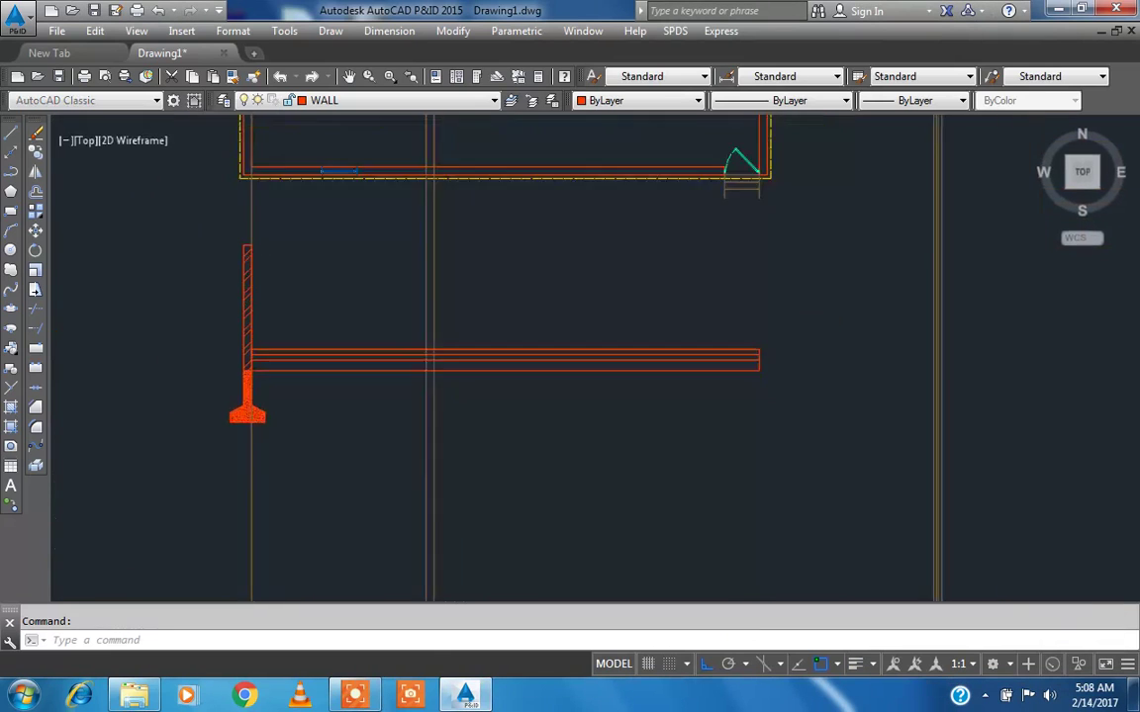
scroll(215, 494, "up", 4)
scroll(243, 494, "down", 2)
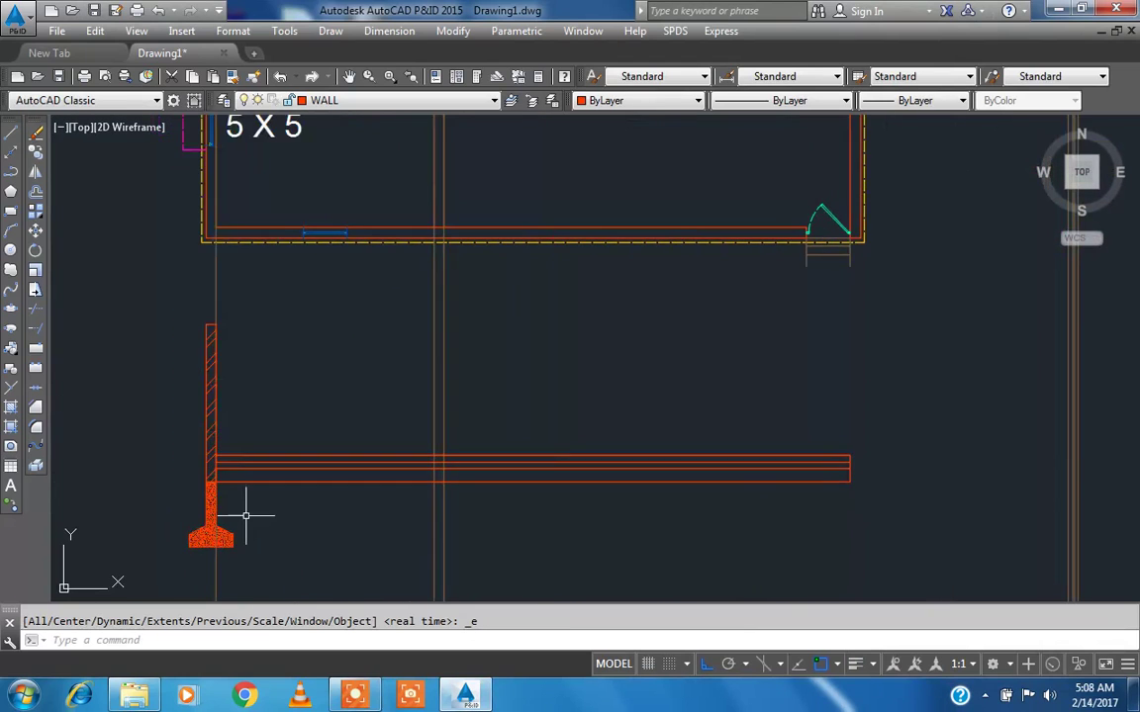
scroll(383, 343, "down", 2)
scroll(362, 183, "up", 2)
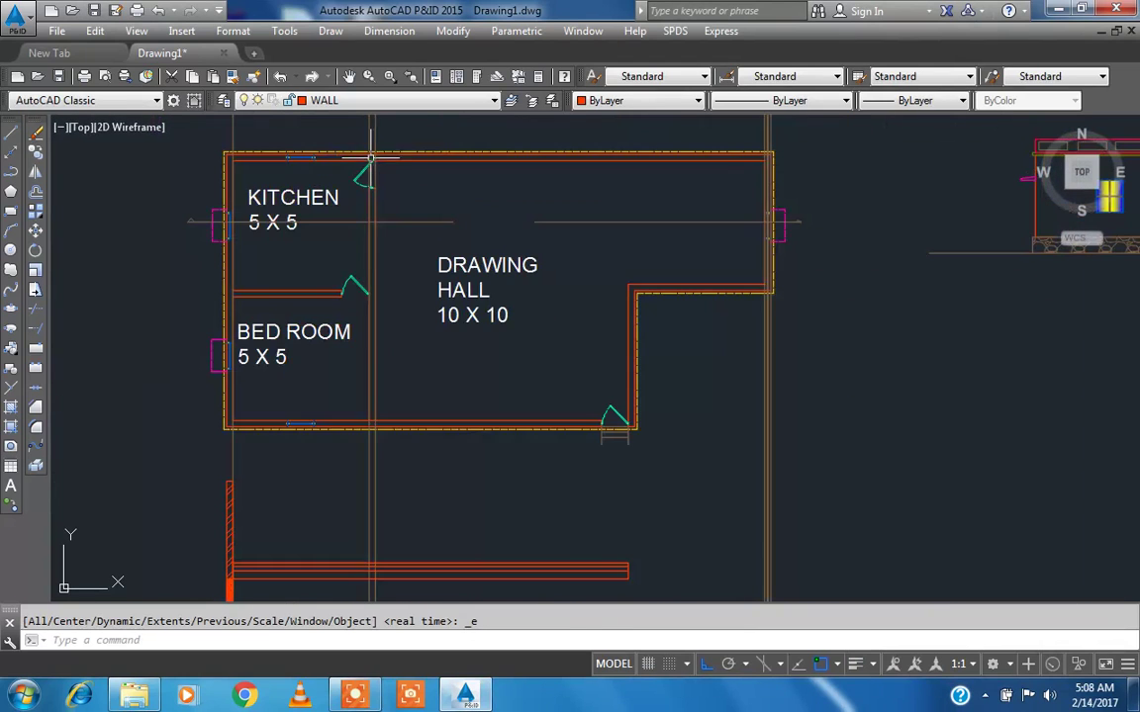
scroll(296, 380, "down", 2)
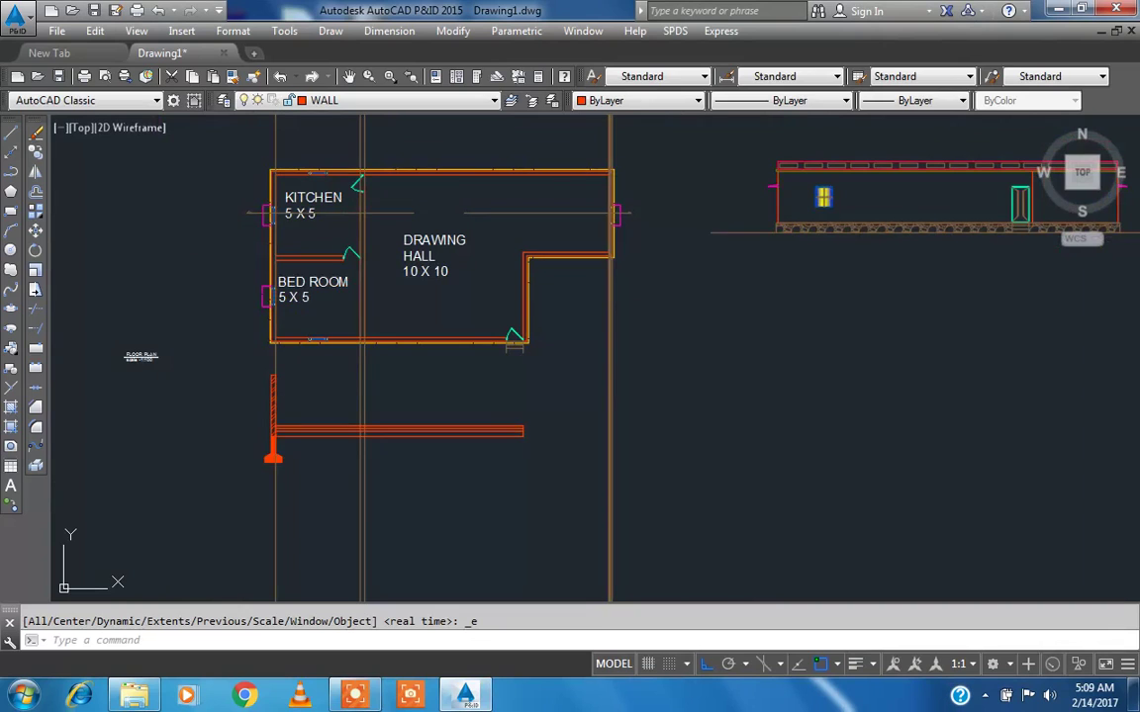
scroll(281, 382, "up", 3)
middle_click_drag(277, 402, 276, 368)
- Copy the hatched outer wall with its footing horizontally onto the projection lines of the partition wall
key("Escape")
type("co")
key("Return")
scroll(247, 366, "down", 2)
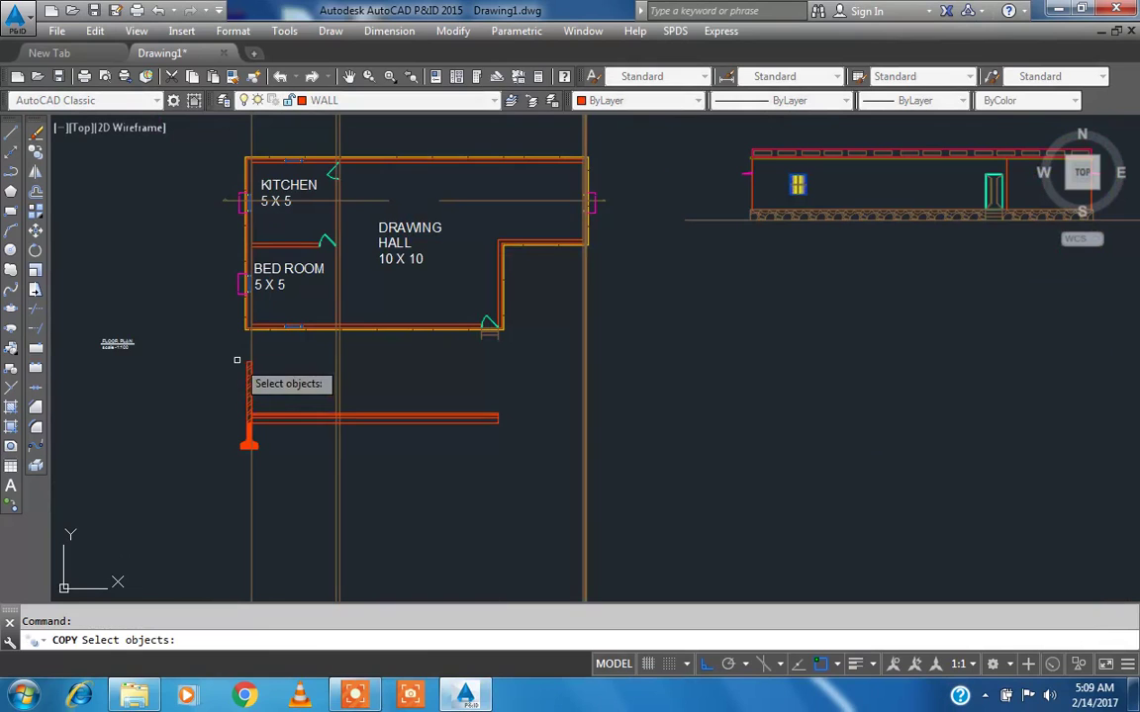
left_click(250, 461)
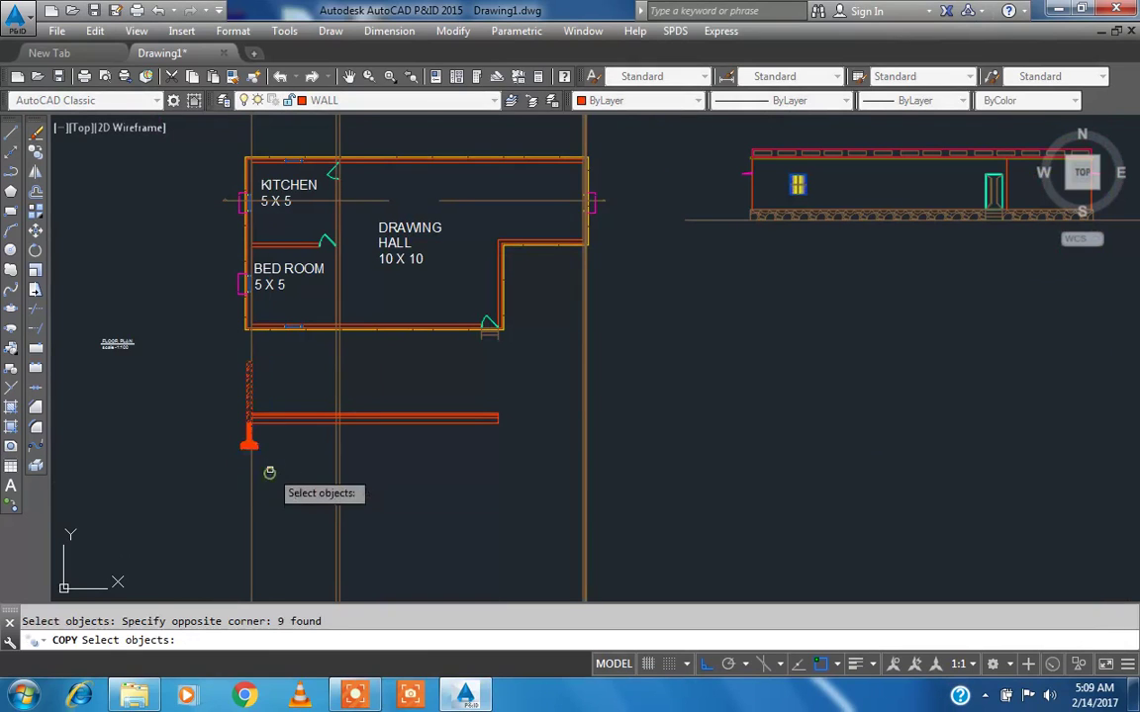
key("Return")
scroll(243, 366, "up", 3)
scroll(260, 356, "up", 3)
left_click(254, 366)
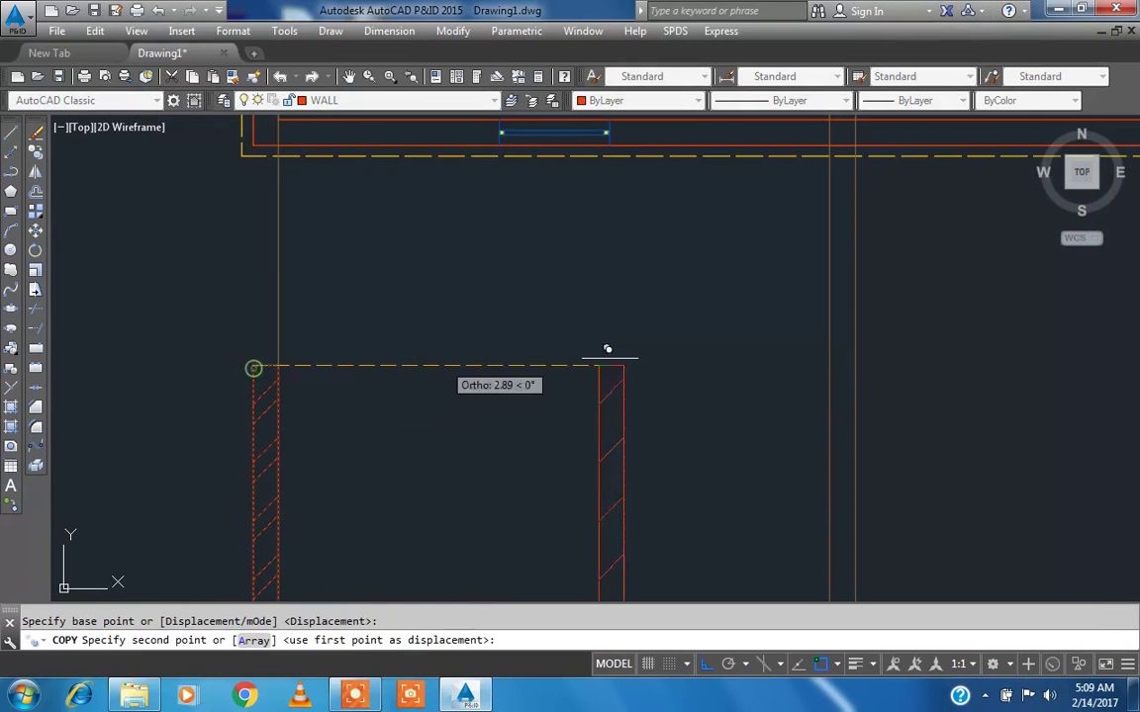
left_click(831, 364)
key("Escape")
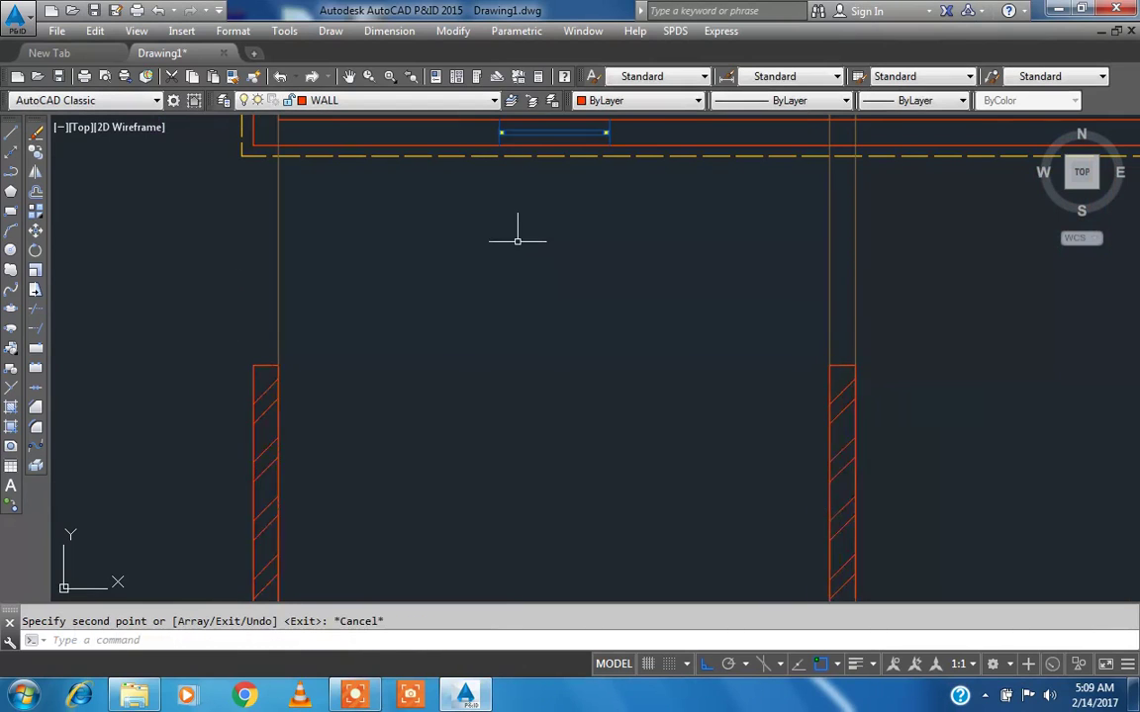
- Turn on the xl layer to show the construction lines over the section
scroll(489, 299, "down", 5)
scroll(489, 299, "down", 2)
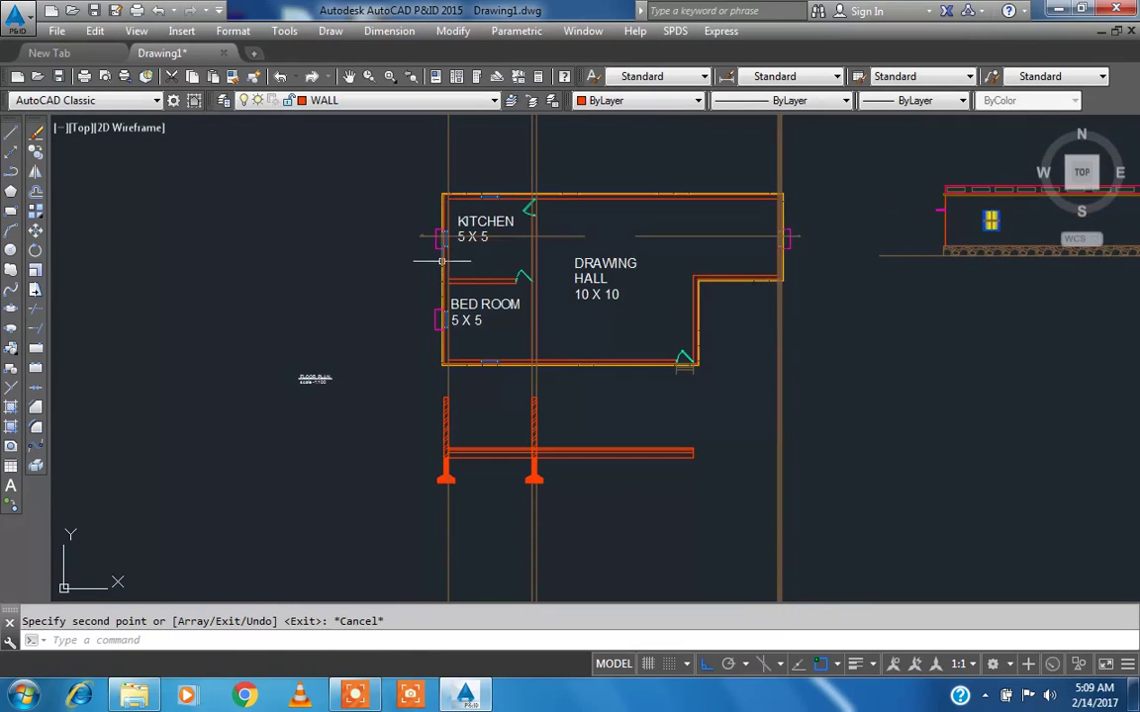
scroll(443, 259, "up", 4)
middle_click_drag(441, 286, 389, 181)
middle_click_drag(325, 480, 324, 339)
left_click(329, 100)
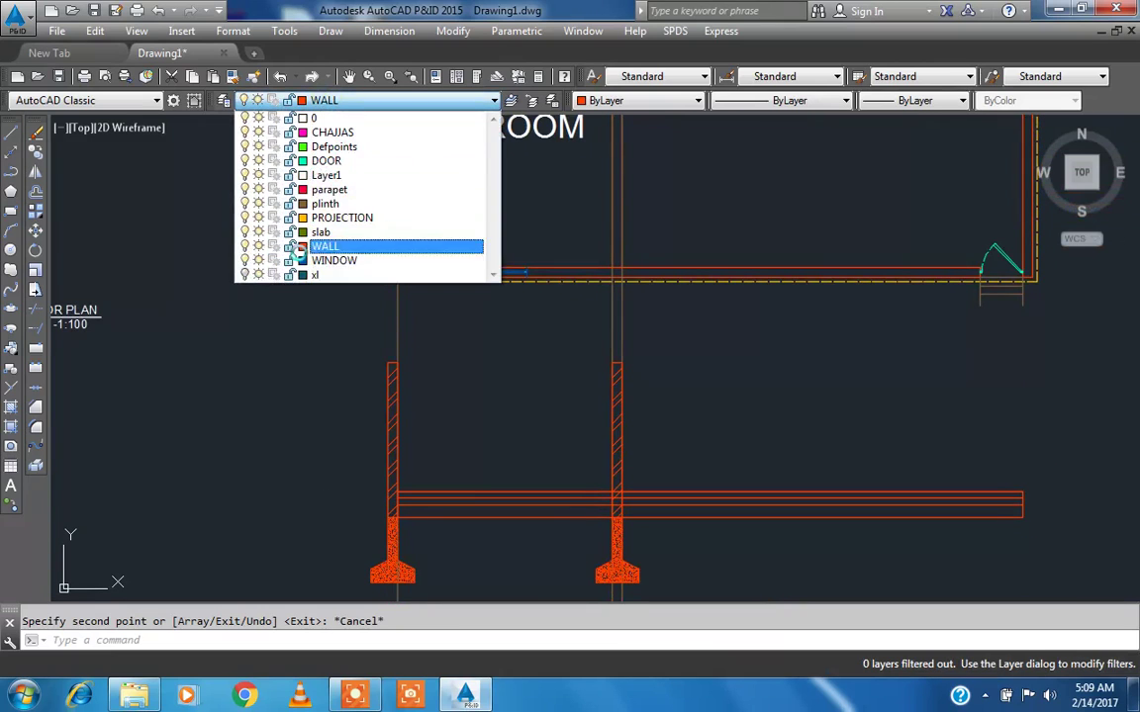
key("Escape")
- Trim the hatch out of the outer wall between the construction lines for the window's head and sill
scroll(412, 445, "up", 4)
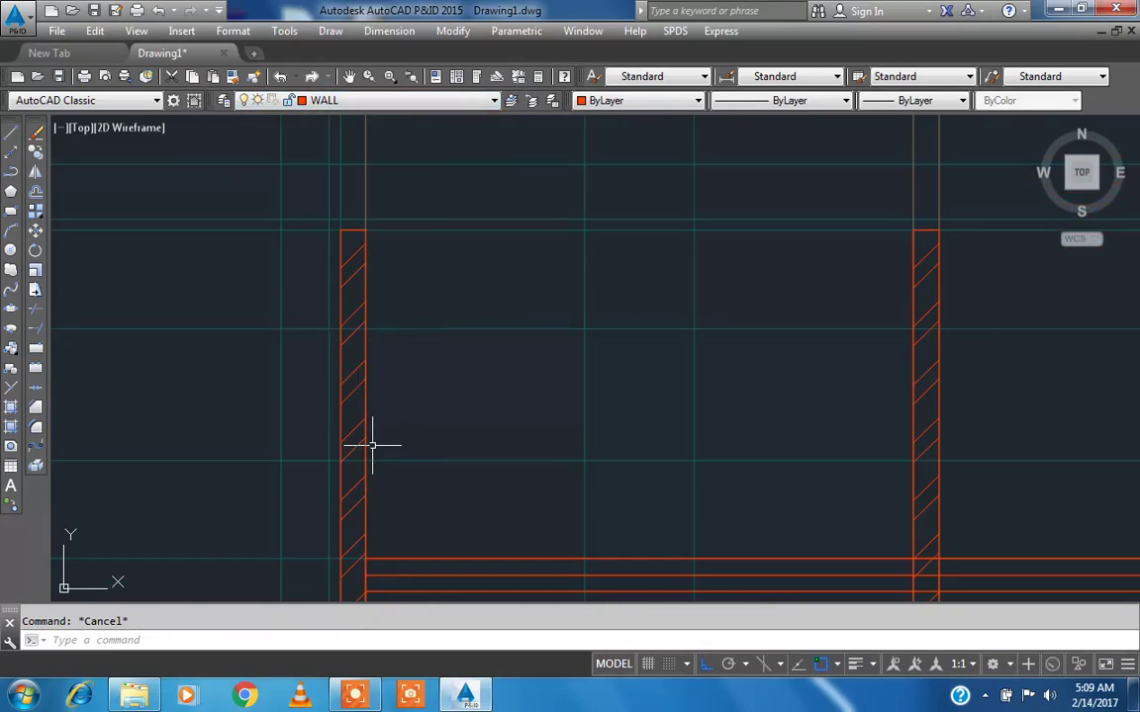
type("tr")
key("Return")
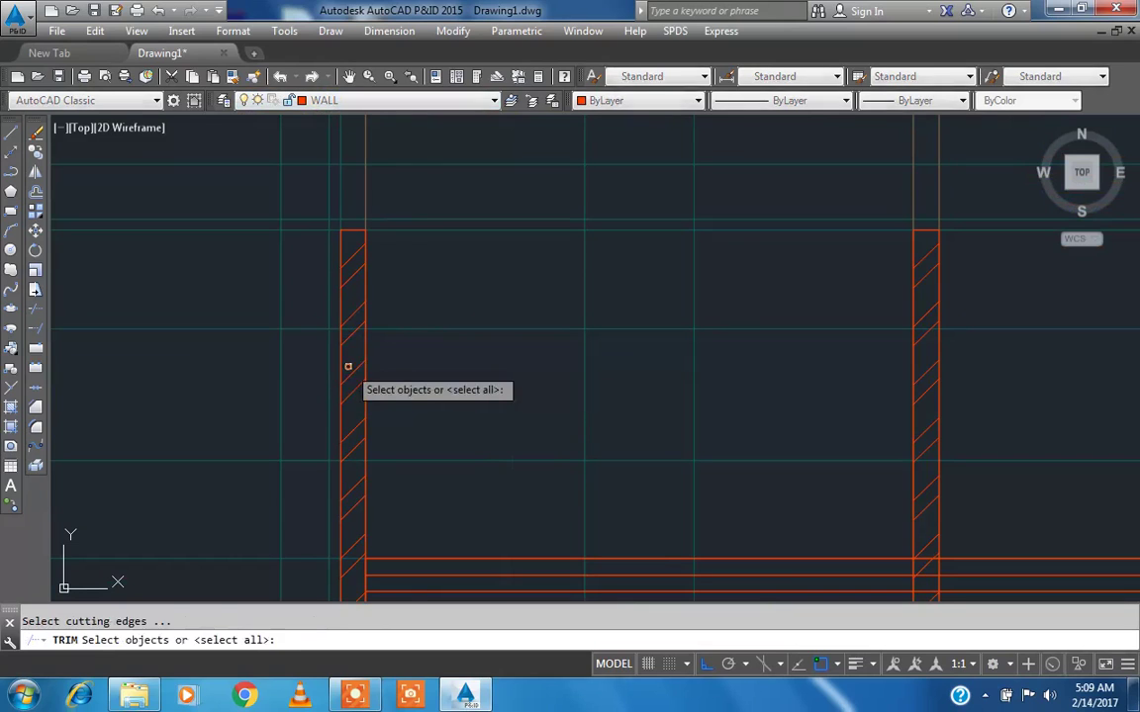
key("Return")
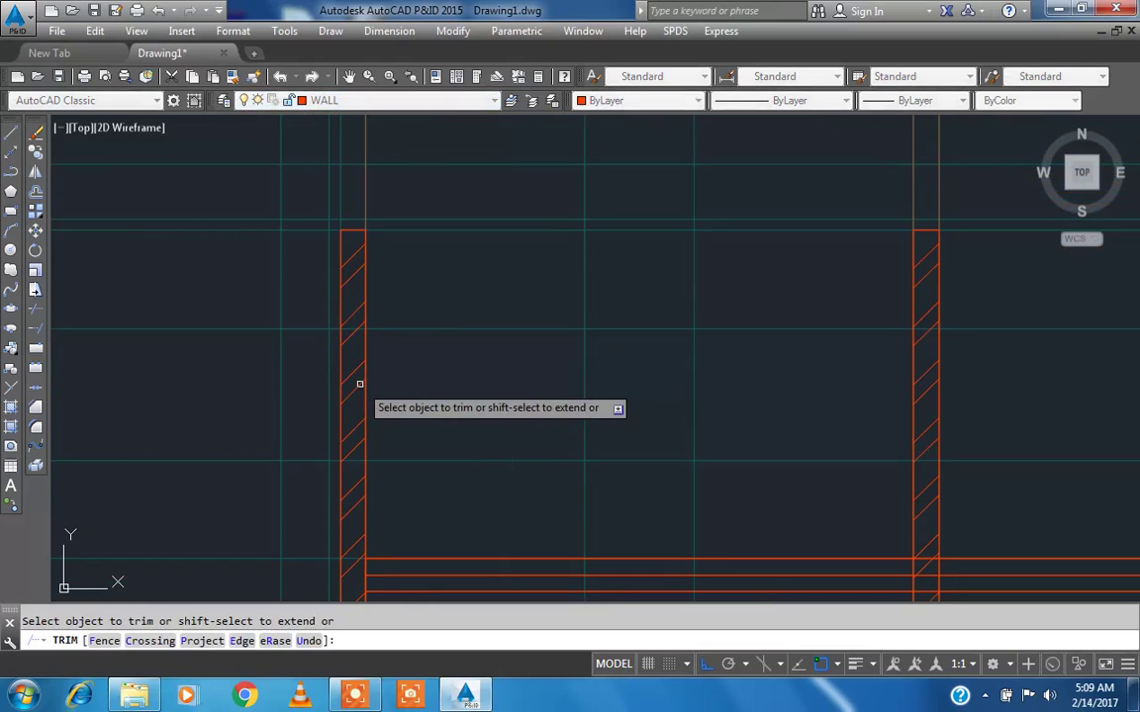
left_click(344, 354)
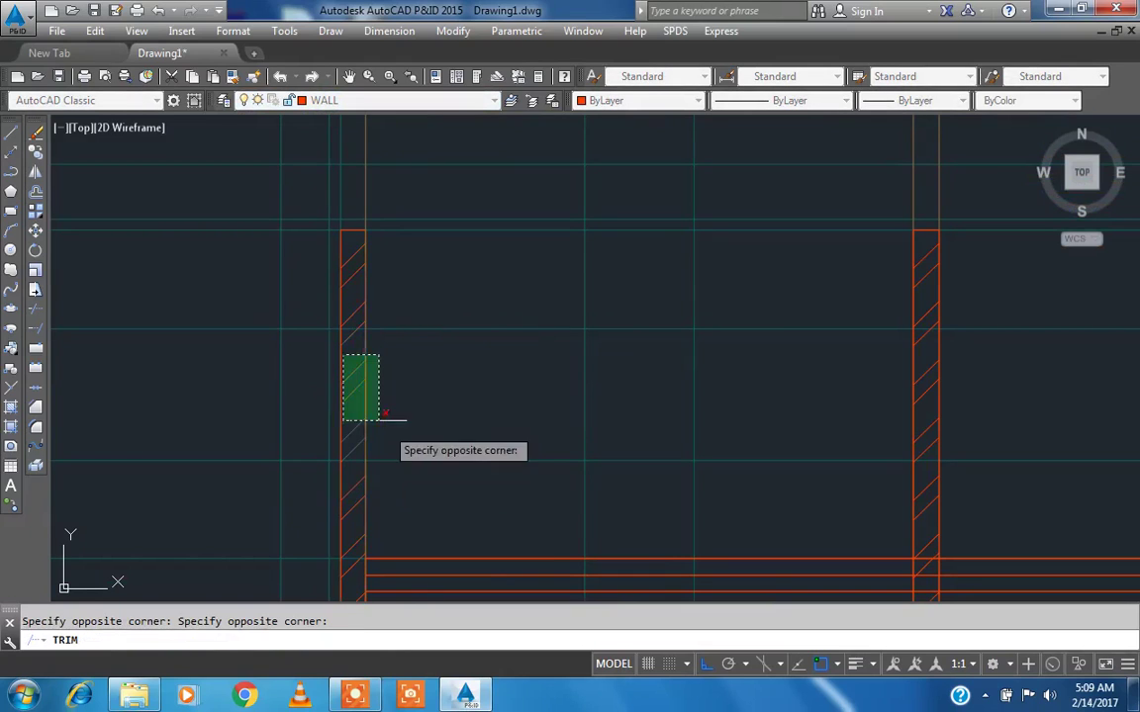
left_click(348, 384)
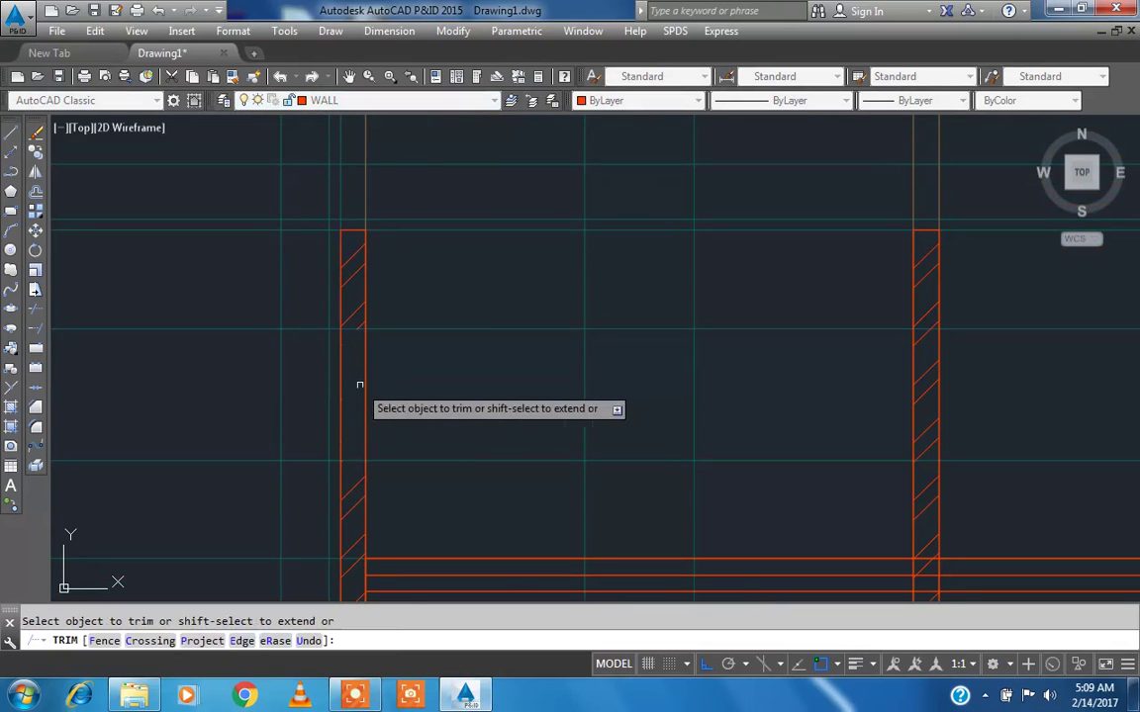
key("Escape")
- Draw horizontal lines across the outer wall at the window's head and sill levels
scroll(318, 397, "down", 2)
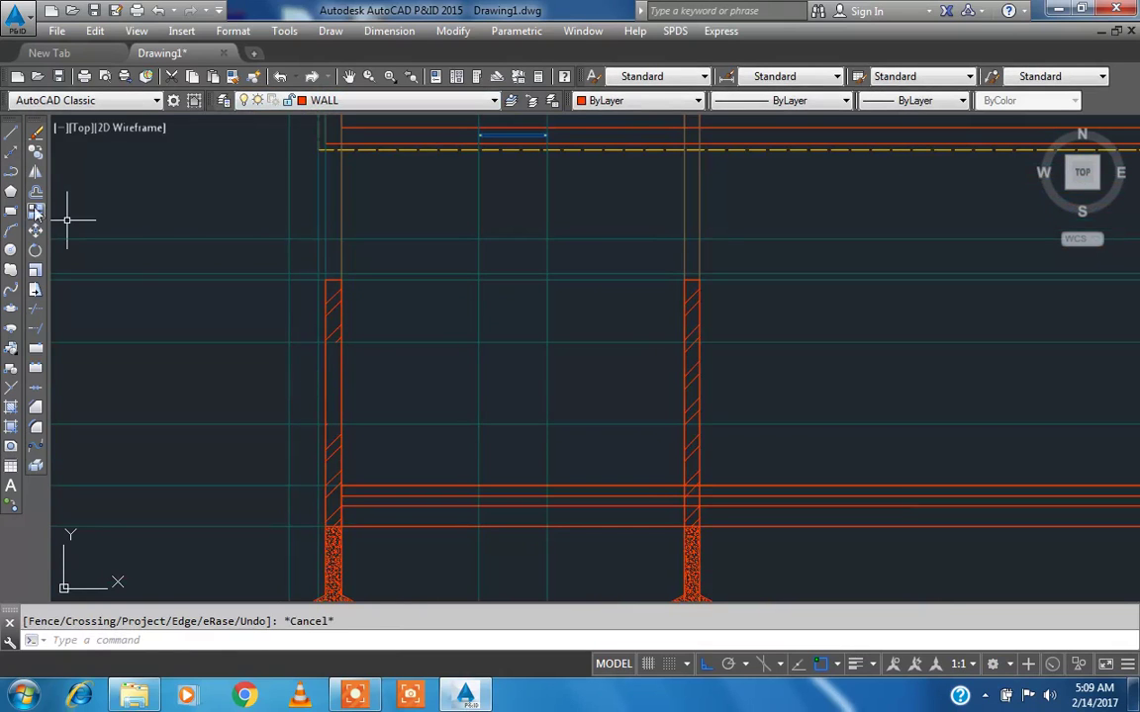
left_click(12, 135)
scroll(326, 337, "up", 2)
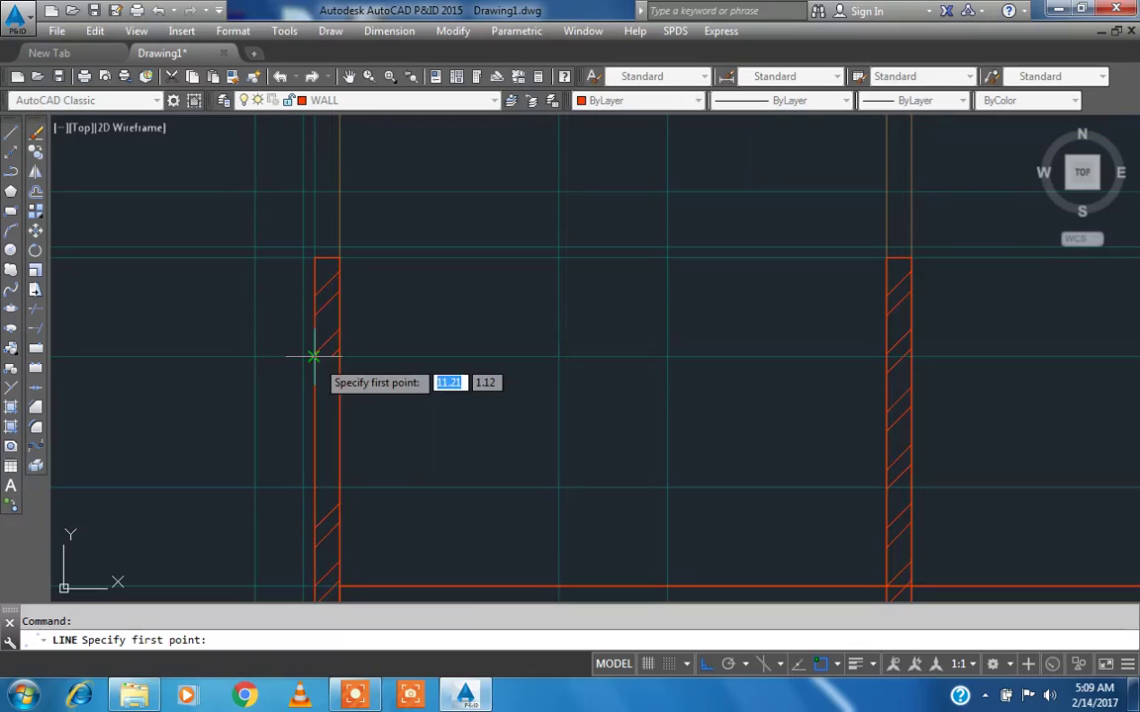
left_click(316, 356)
left_click(337, 356)
key("Escape")
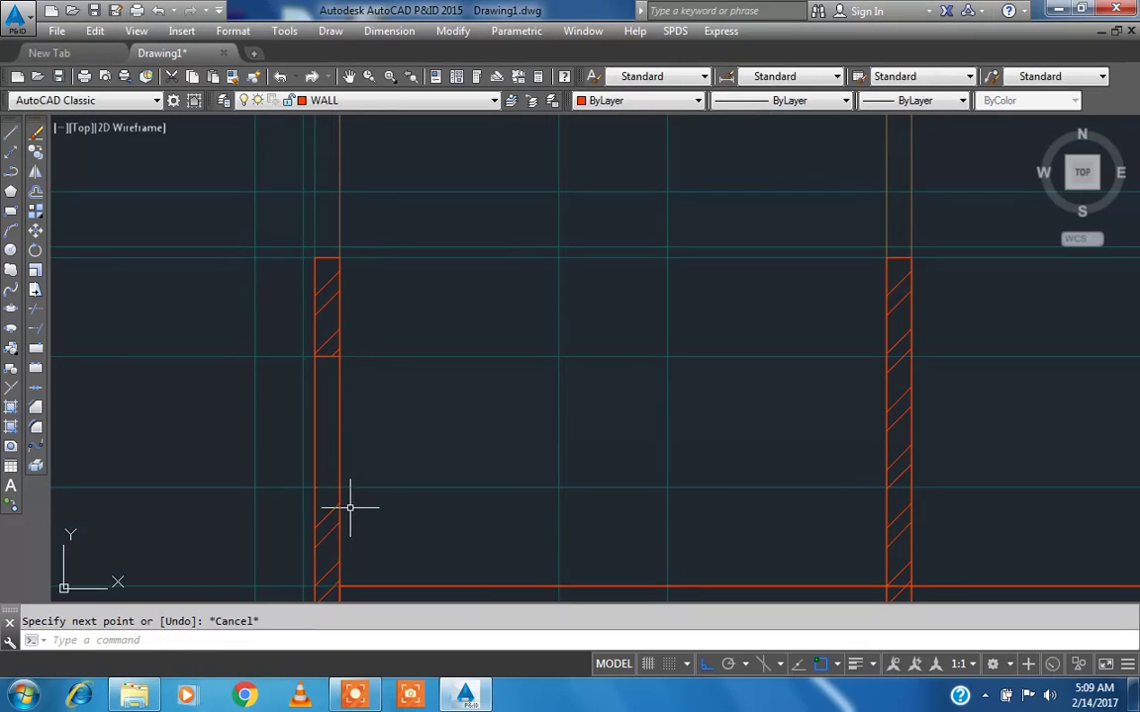
key("space")
scroll(337, 484, "up", 4)
left_click(347, 495)
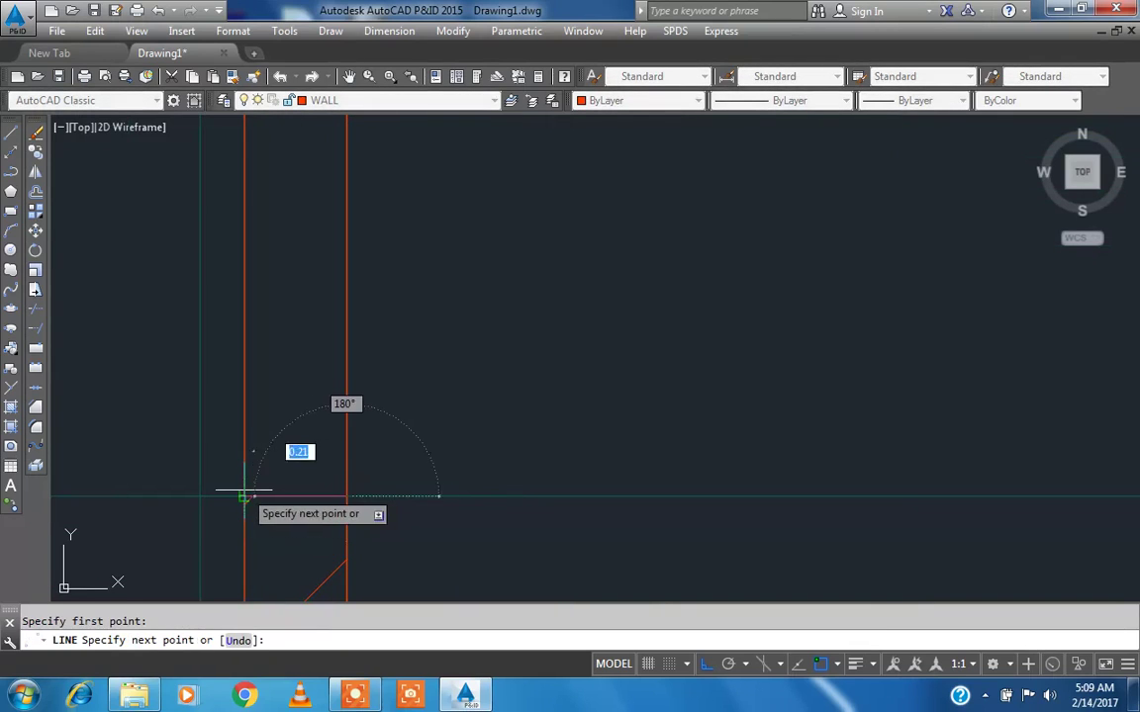
left_click(244, 490)
key("Escape")
- Draw a vertical centre line through the window opening from the sill's midpoint to the head
key("space")
left_click(295, 496)
scroll(295, 496, "down", 2)
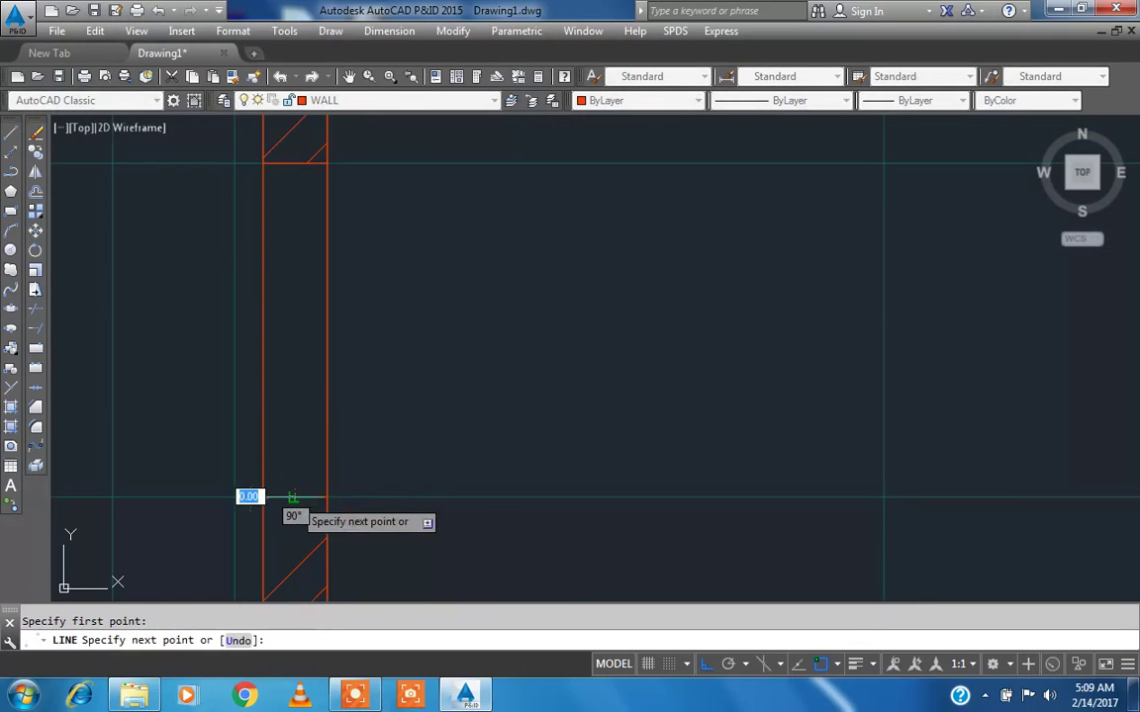
left_click(294, 163)
key("Escape")
- Offset the window's centre line by 0.02 to both sides and erase the original centre line
type("o")
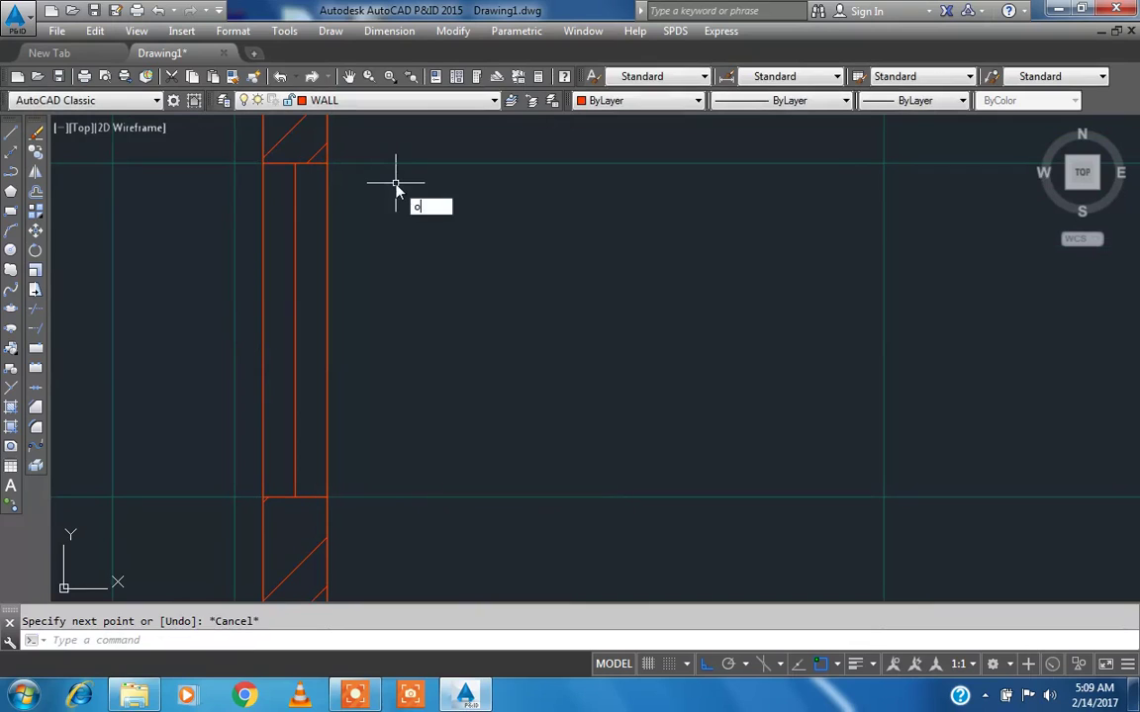
key("Return")
type(".0")
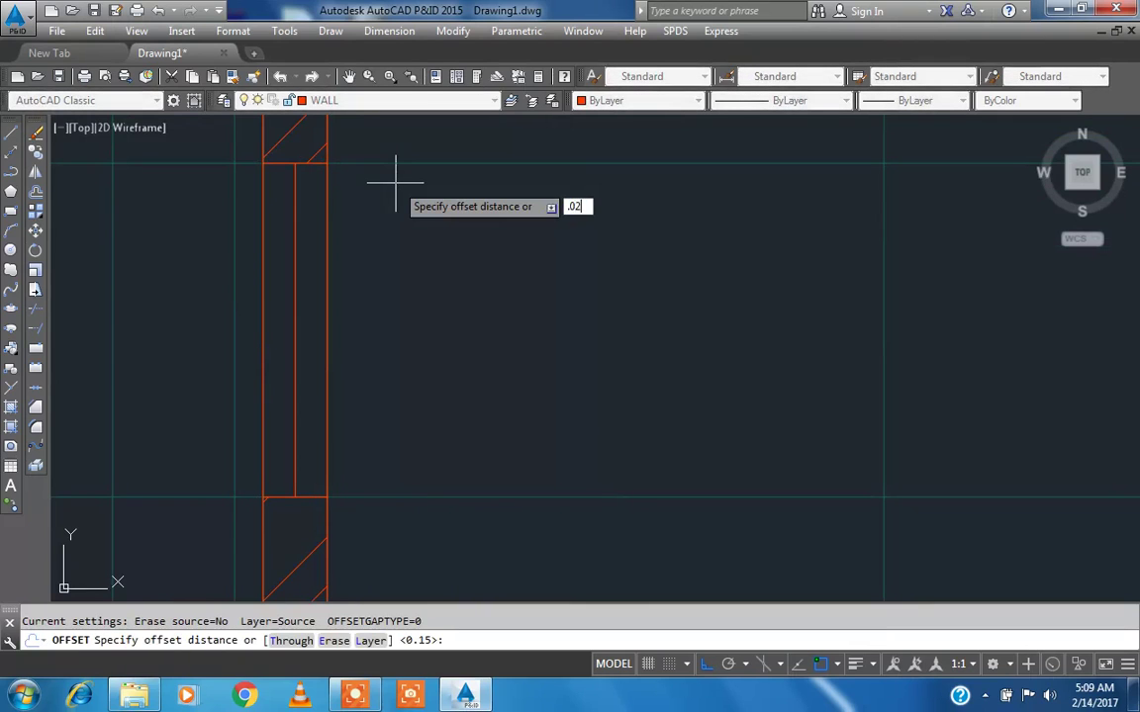
type("2")
key("Return")
scroll(289, 188, "up", 2)
left_click(300, 198)
left_click(348, 220)
left_click(298, 218)
left_click(274, 208)
key("Escape")
scroll(300, 222, "down", 2)
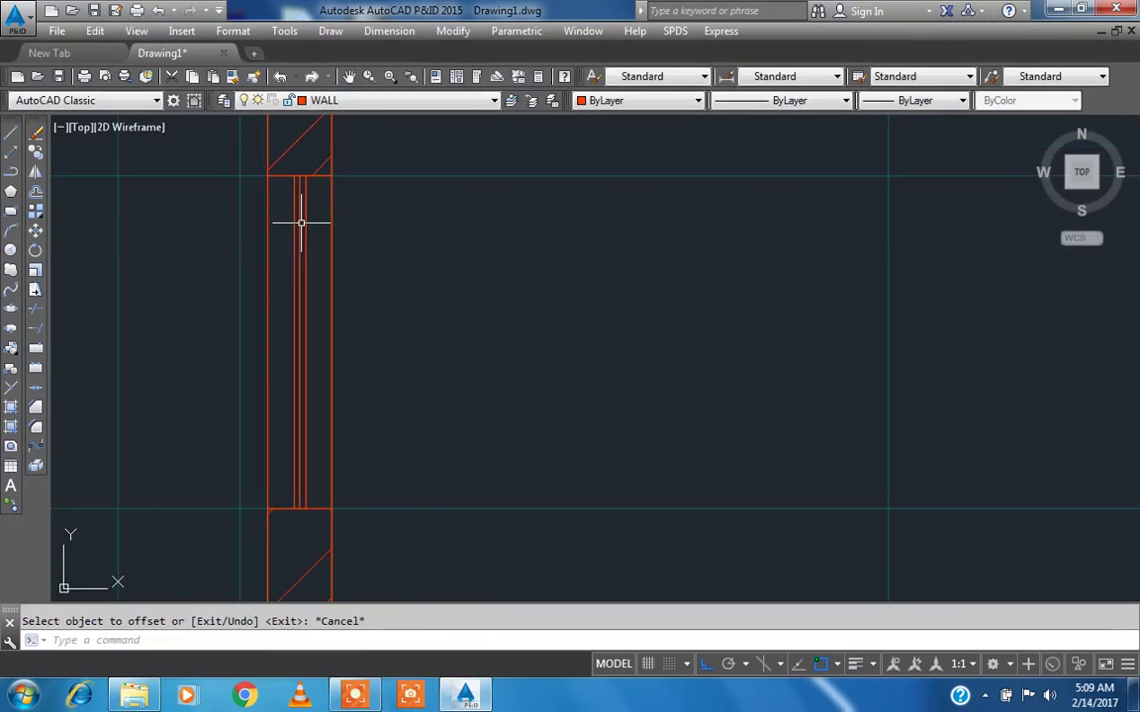
left_click(301, 222)
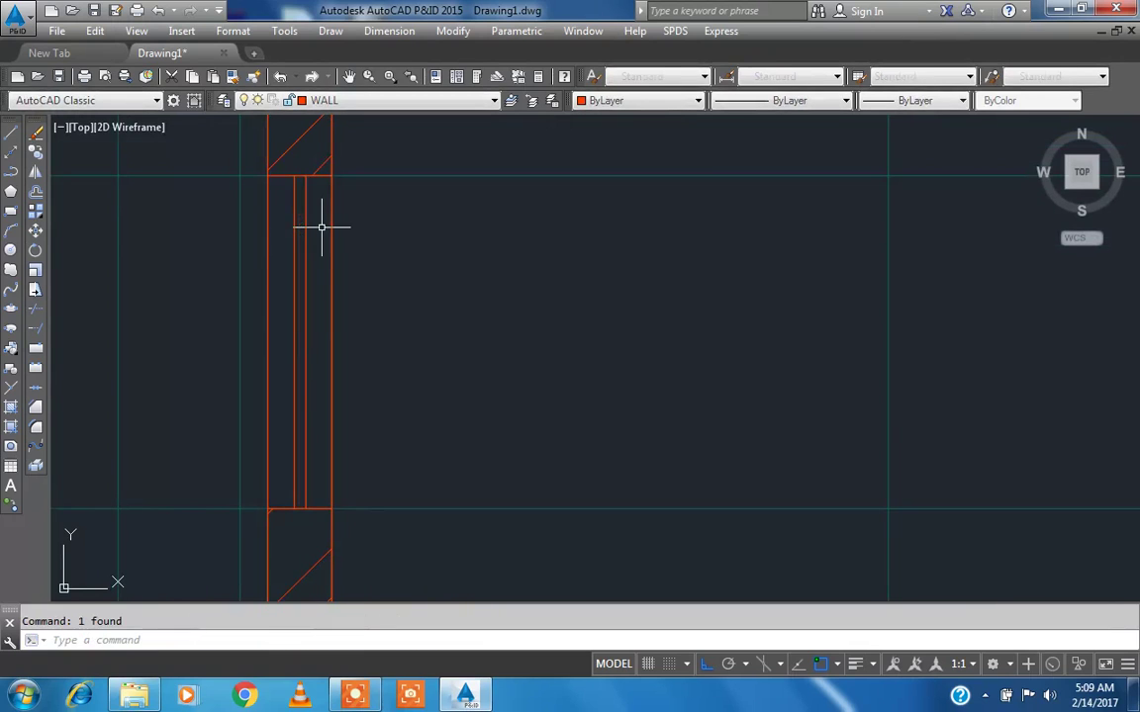
- Draw a frame rectangle about 0.06 by 0.04 under the window's head line, around the upper ends of the two glazing lines
scroll(322, 228, "down", 6)
middle_click_drag(362, 291, 317, 383)
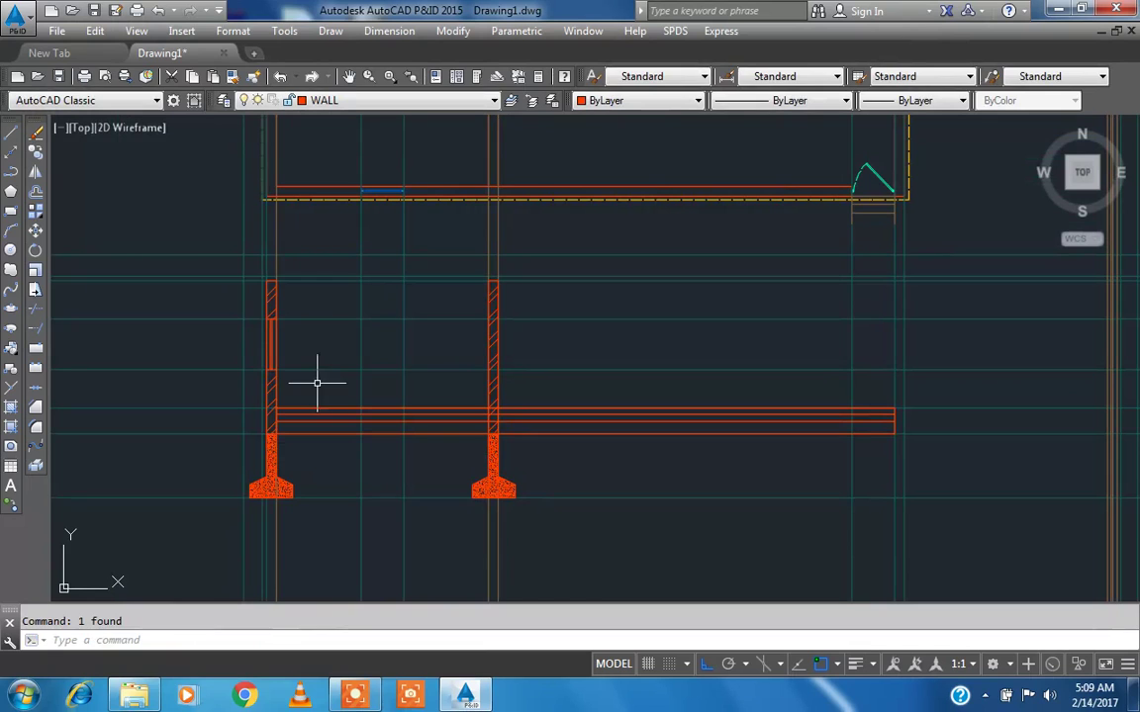
type("o")
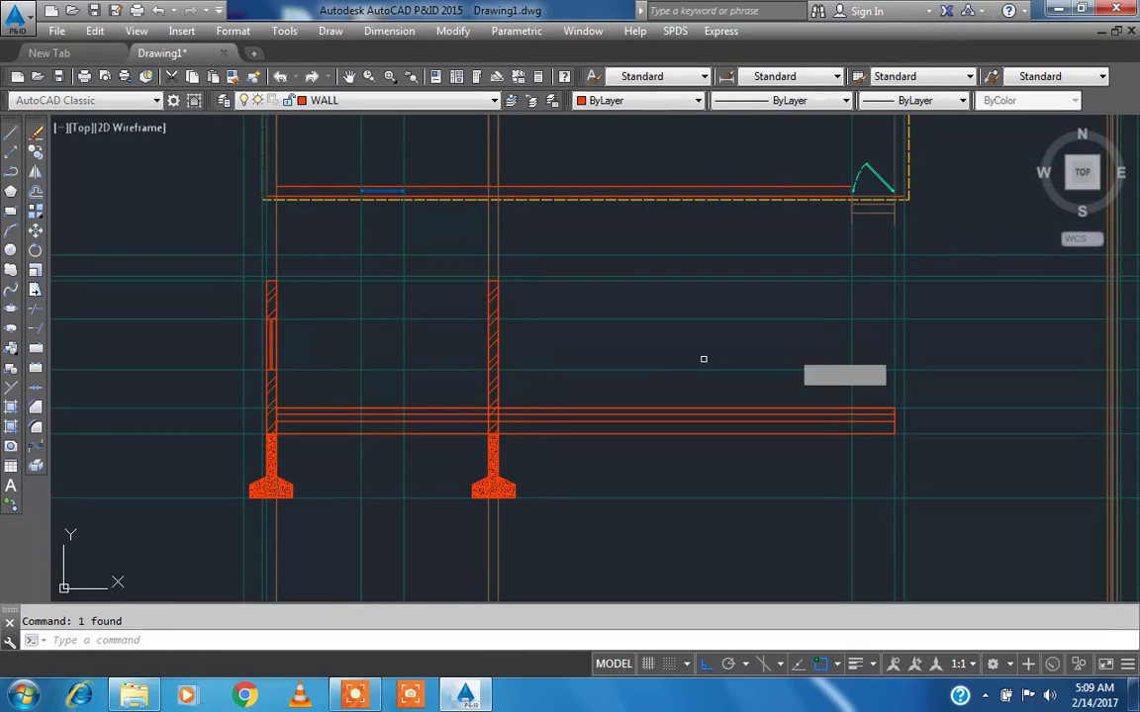
key("Return")
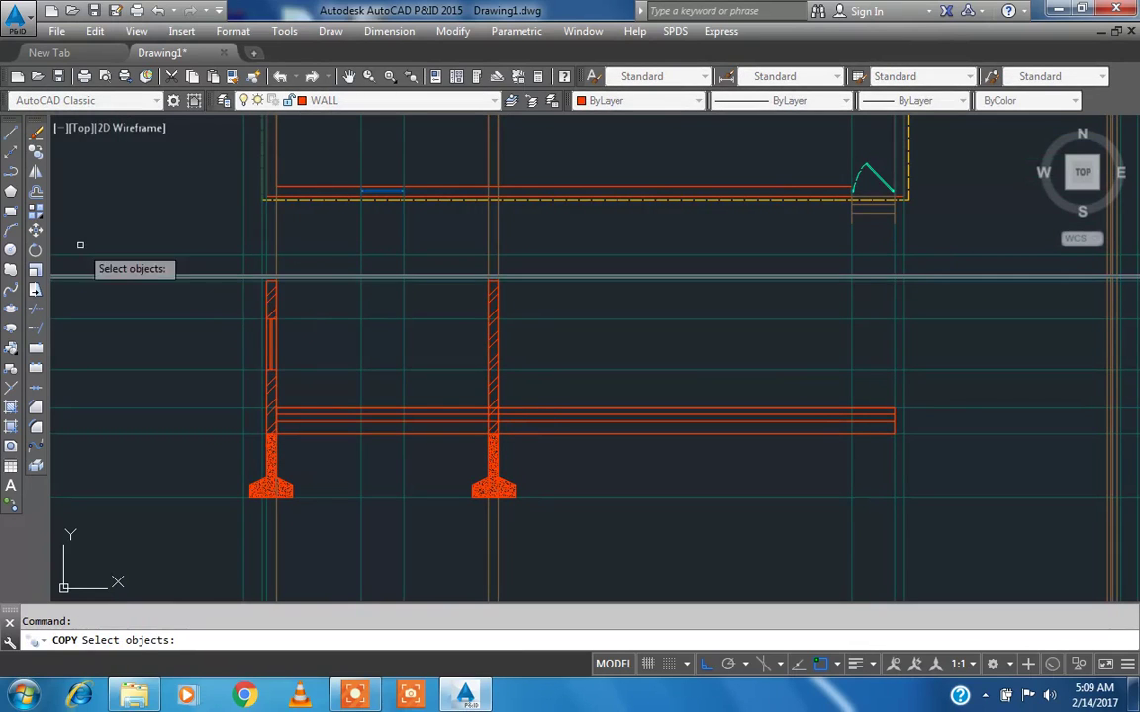
left_click(11, 212)
scroll(288, 324, "up", 8)
scroll(150, 282, "up", 5)
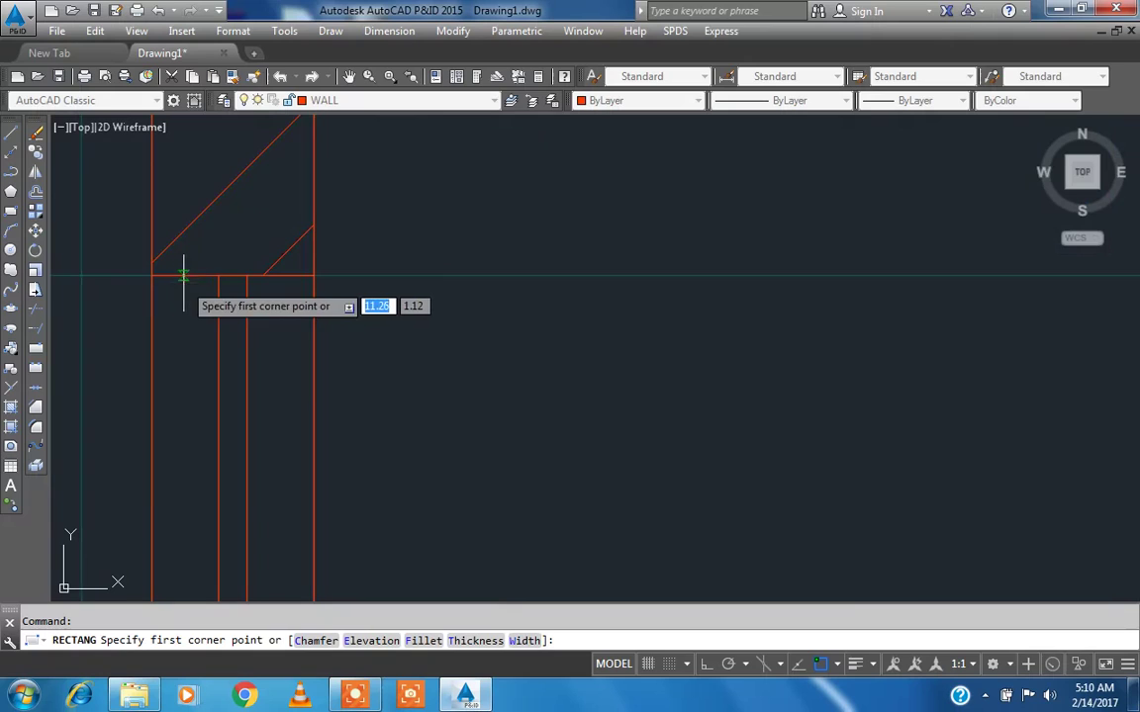
left_click(216, 277)
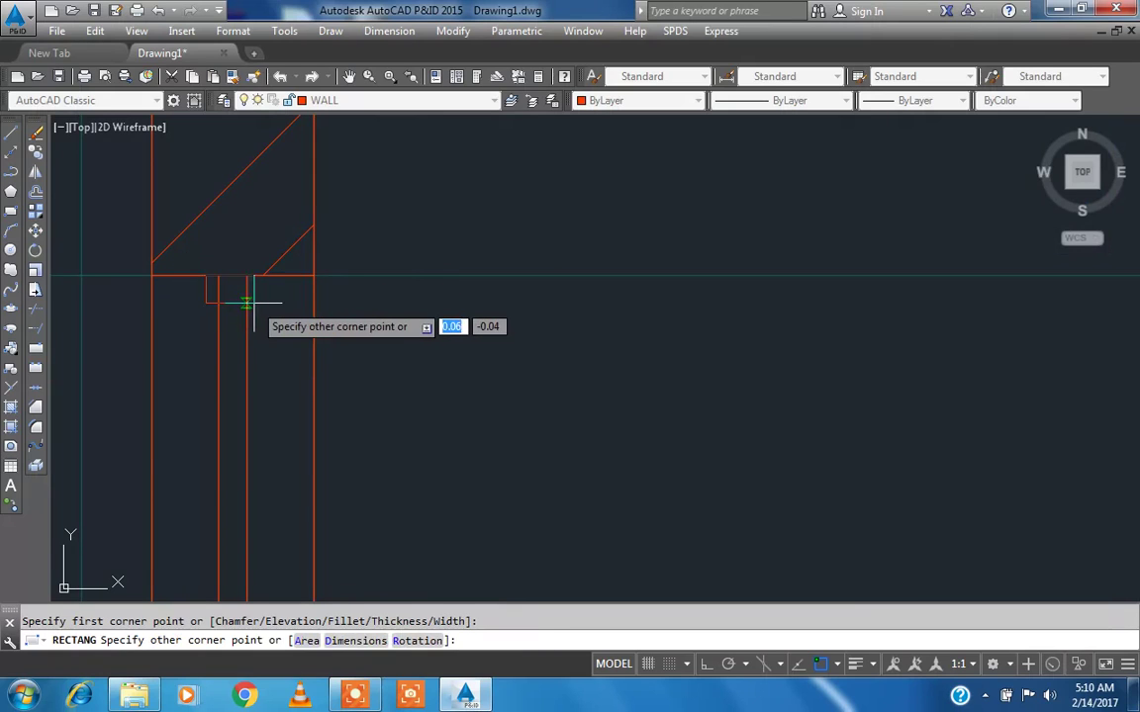
left_click(254, 303)
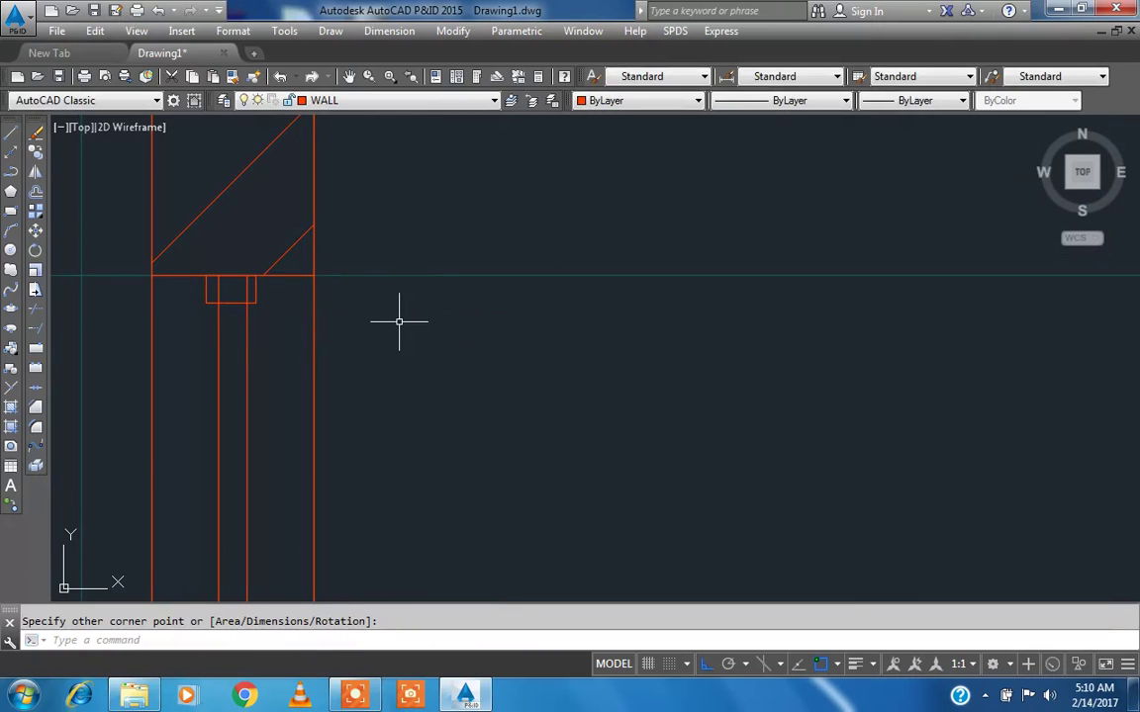
- Trim the two glazing lines inside the frame rectangle at the window's head
key("Return")
key("Return")
scroll(239, 281, "up", 4)
left_click(280, 318)
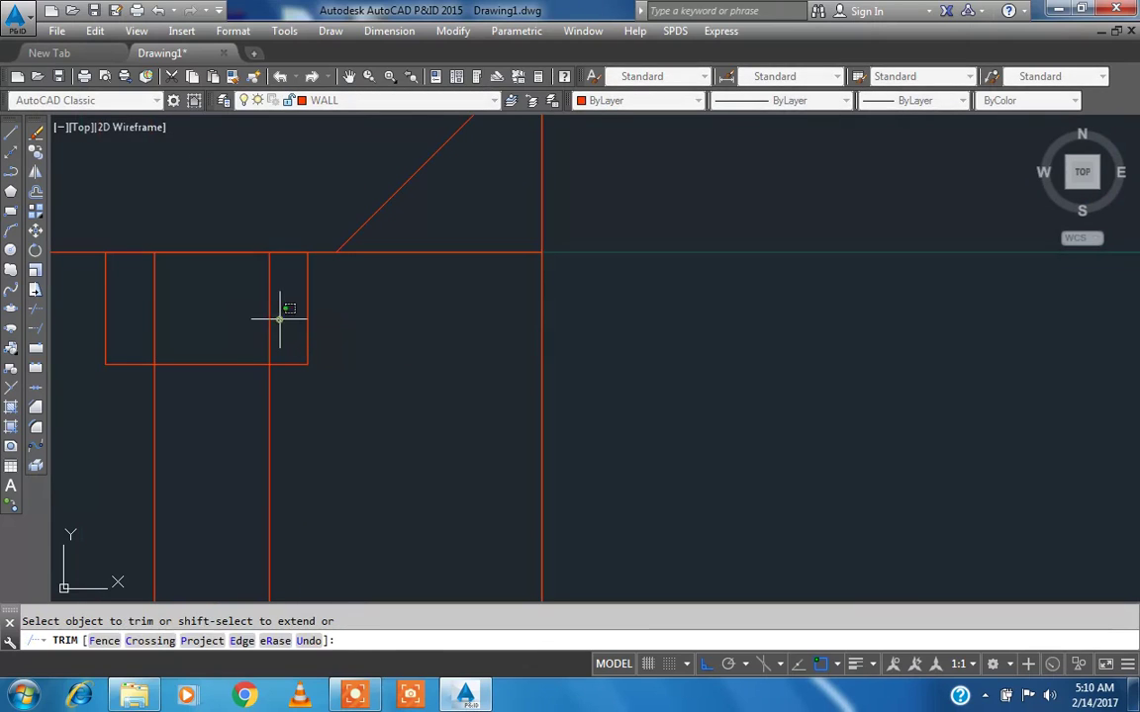
left_click(164, 294)
scroll(396, 326, "down", 4)
key("Escape")
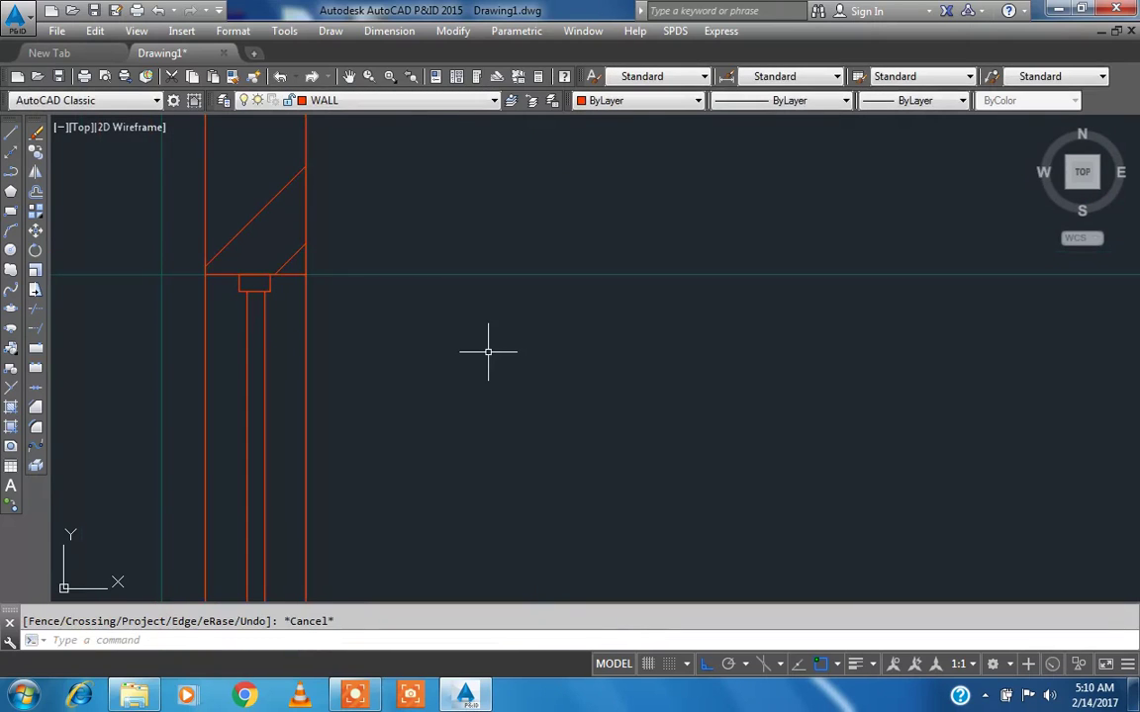
- Copy the head's frame rectangle down onto the window's sill line, around the lower ends of the glazing lines
type("co")
key("Return")
scroll(228, 261, "up", 4)
left_click(343, 332)
left_click(261, 308)
scroll(267, 315, "up", 6)
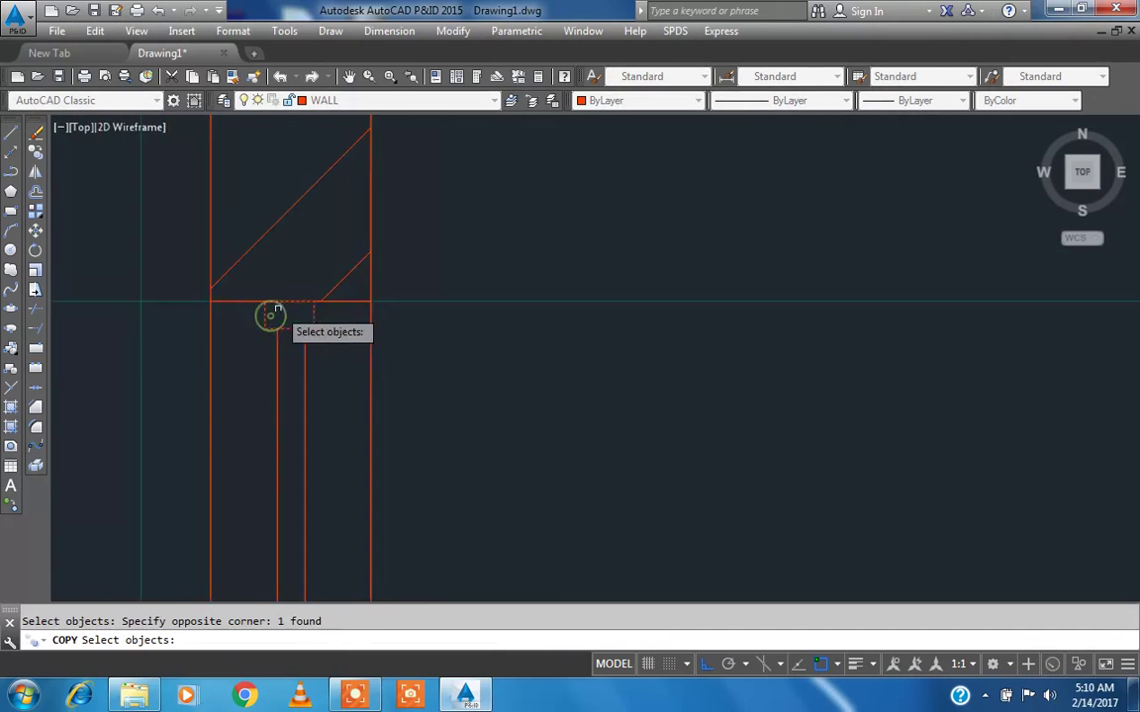
key("Return")
scroll(287, 331, "up", 4)
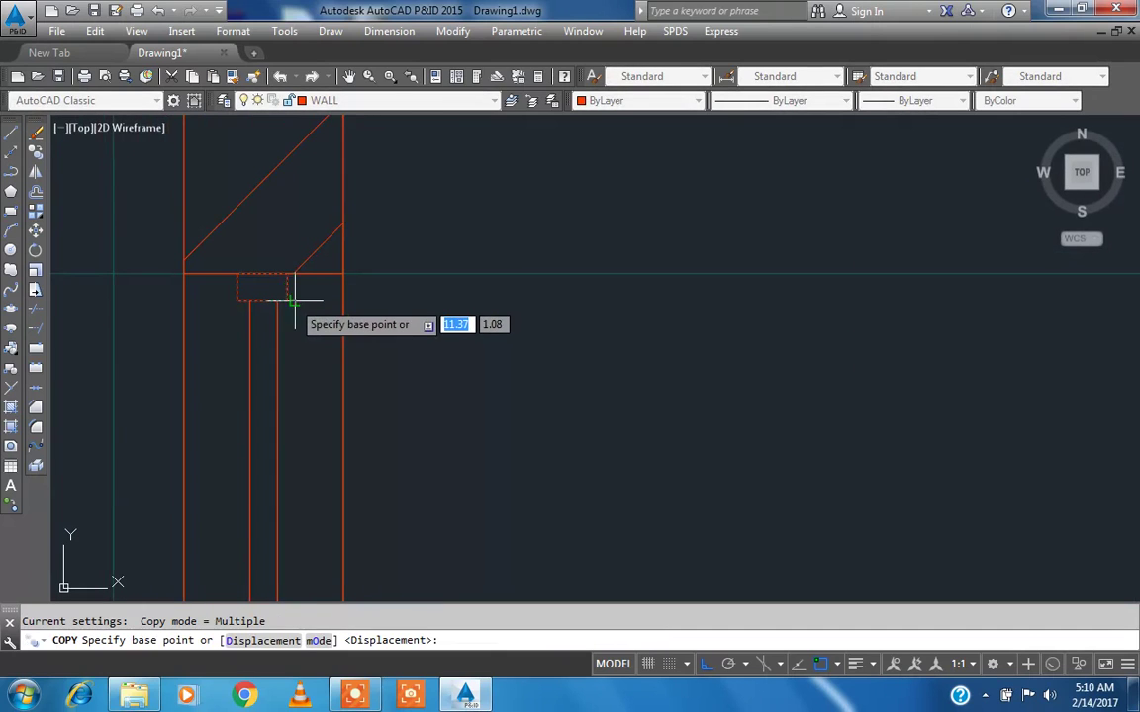
left_click(285, 301)
scroll(286, 356, "down", 5)
scroll(285, 458, "up", 5)
left_click(283, 458)
key("Escape")
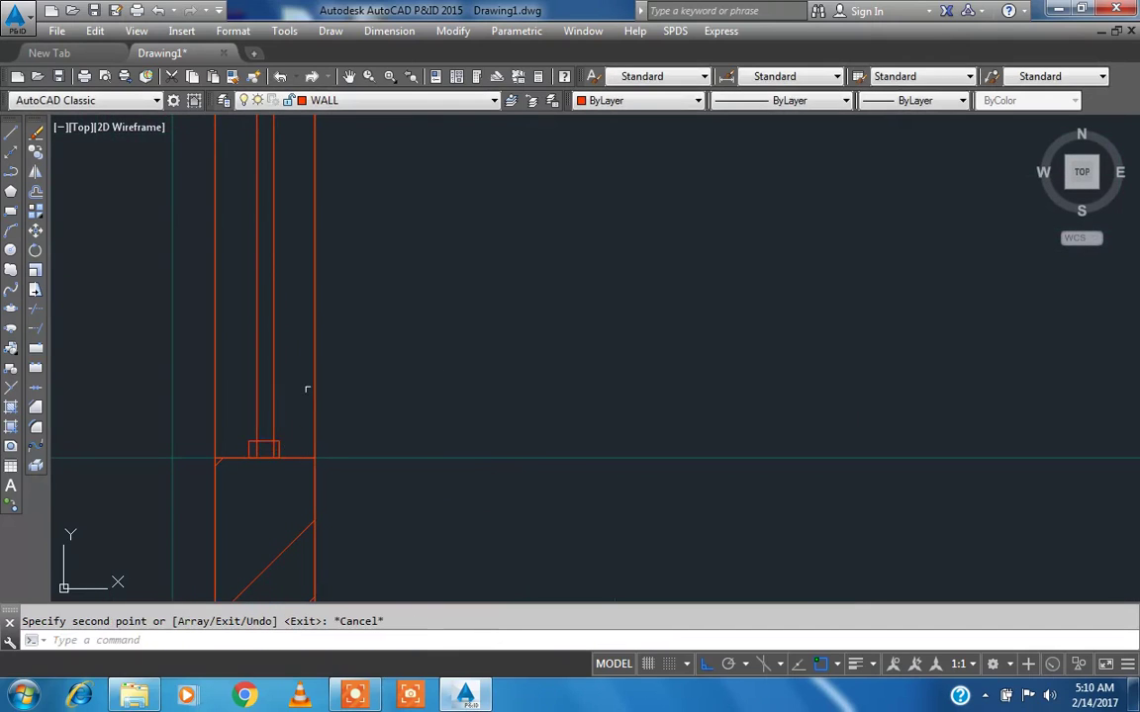
- Trim the two glazing lines inside the frame rectangle at the window's sill
type("tr")
key("space")
key("space")
scroll(269, 457, "up", 6)
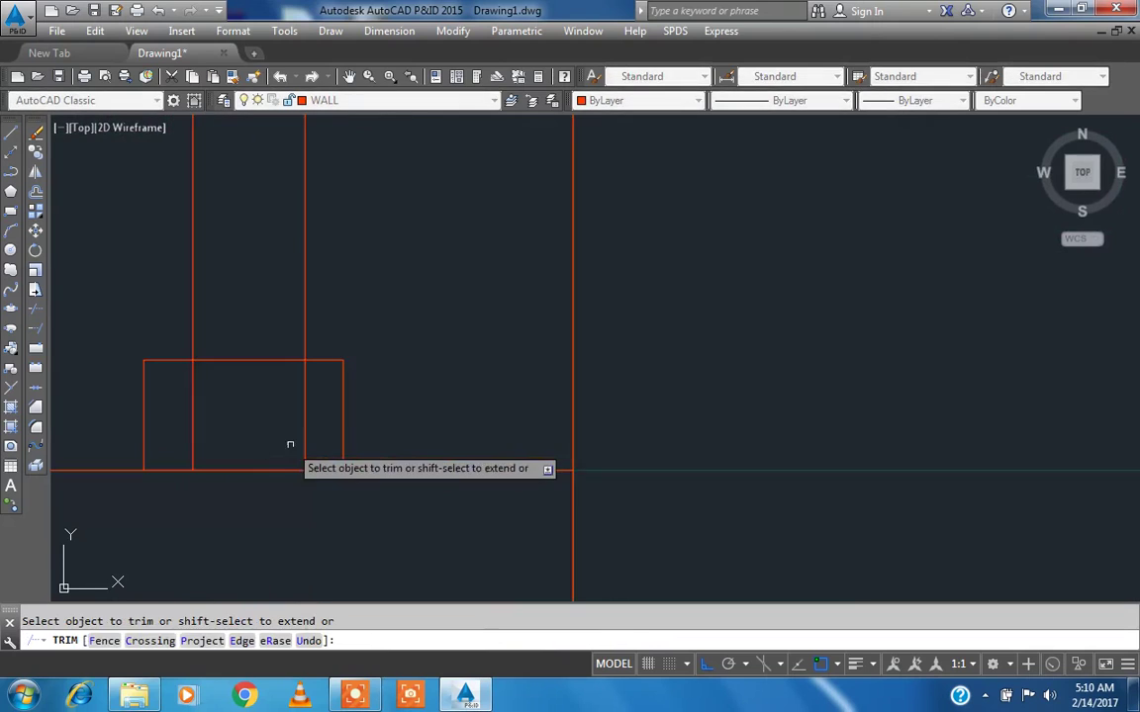
left_click(313, 442)
left_click(188, 408)
scroll(232, 375, "down", 6)
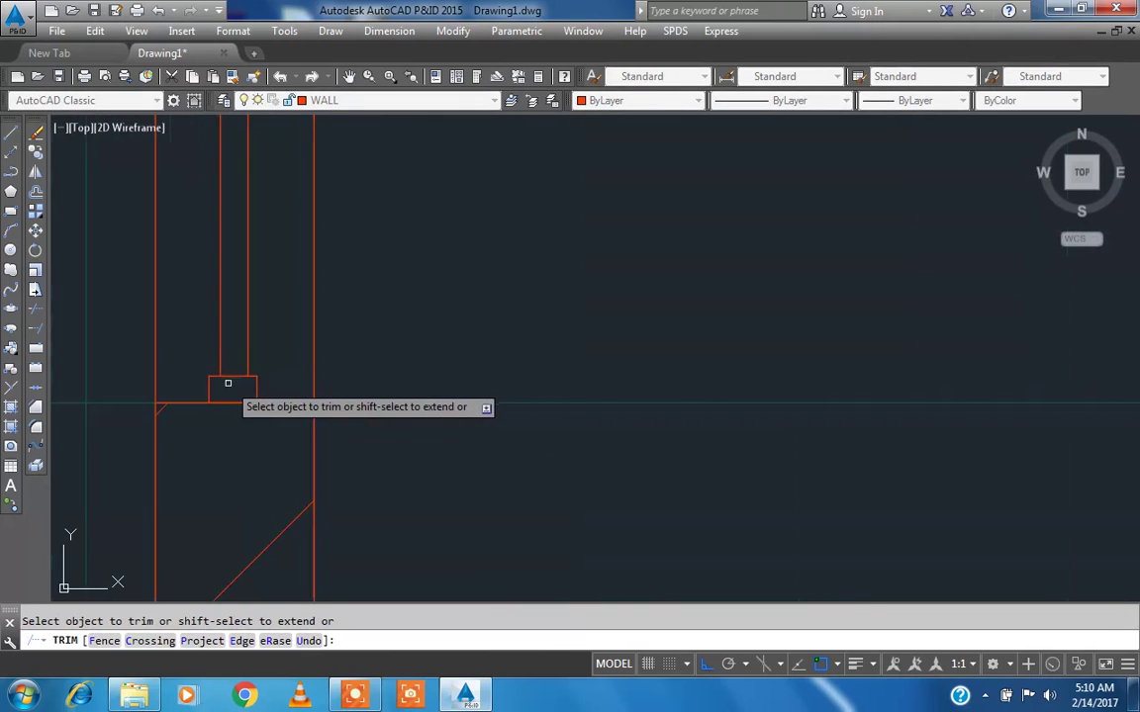
middle_click_drag(240, 414, 236, 446)
key("Escape")
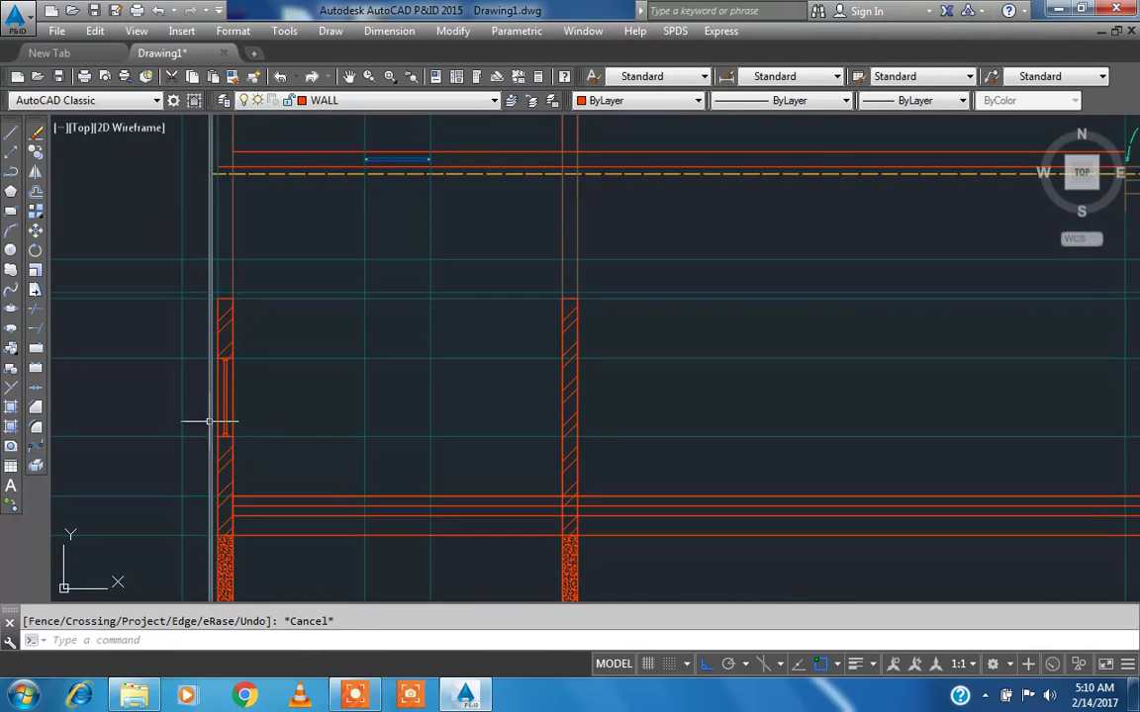
key("space")
key("Escape")
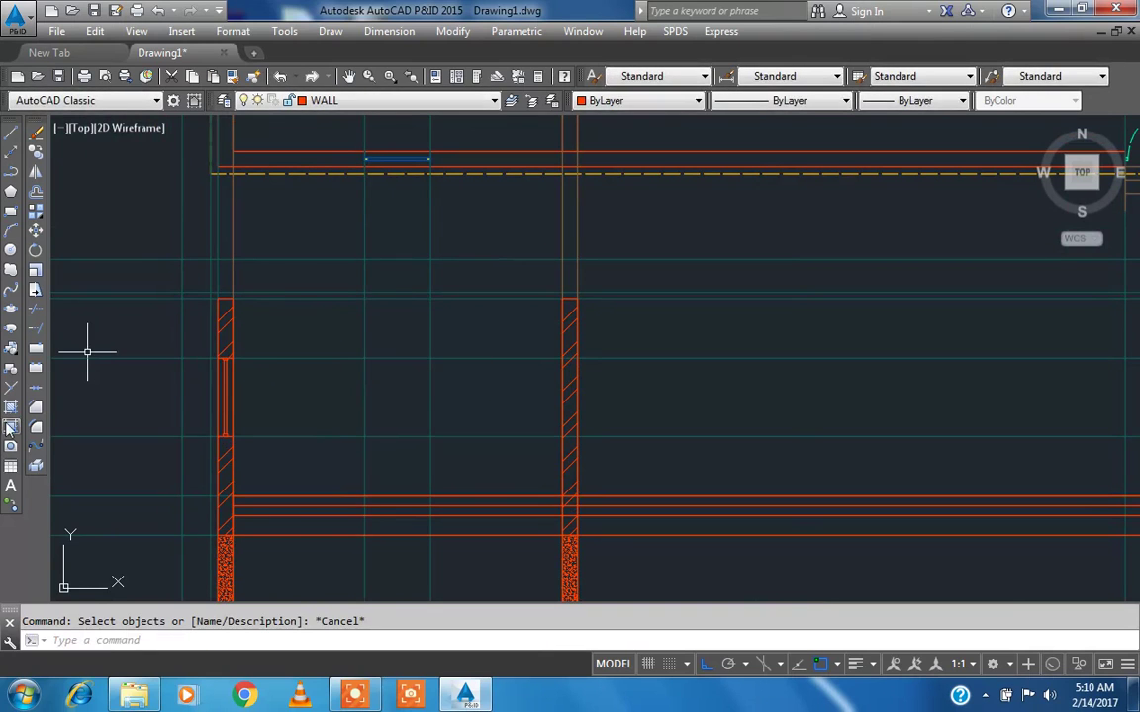
left_click(11, 427)
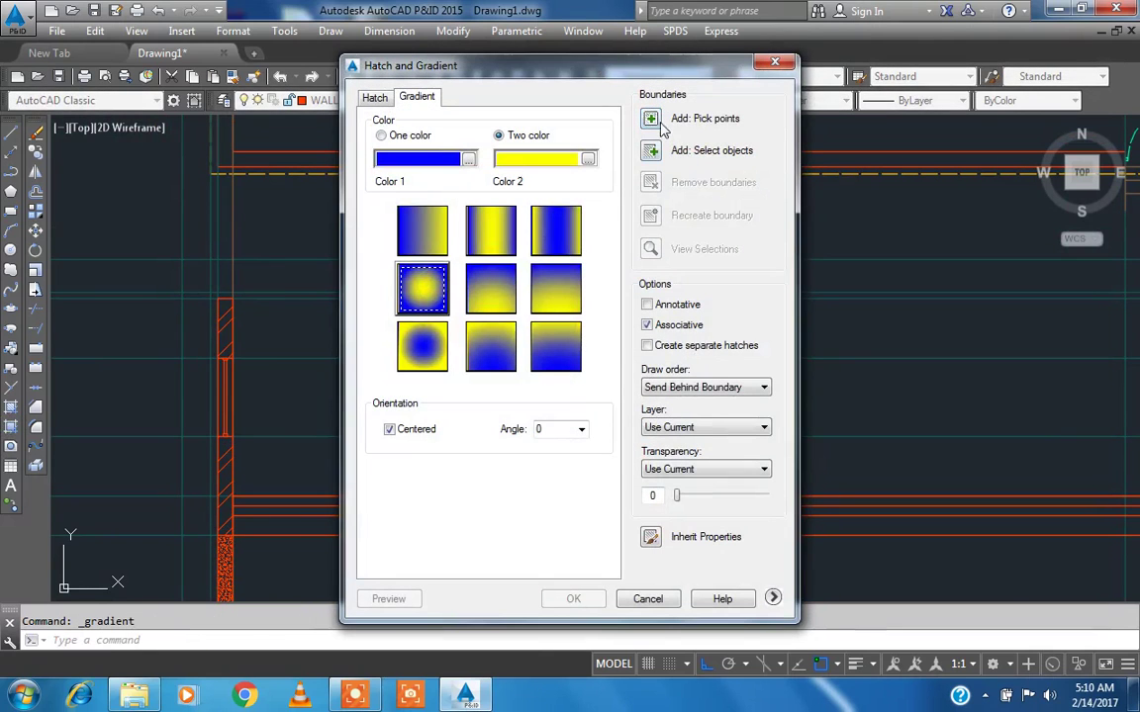
left_click(652, 119)
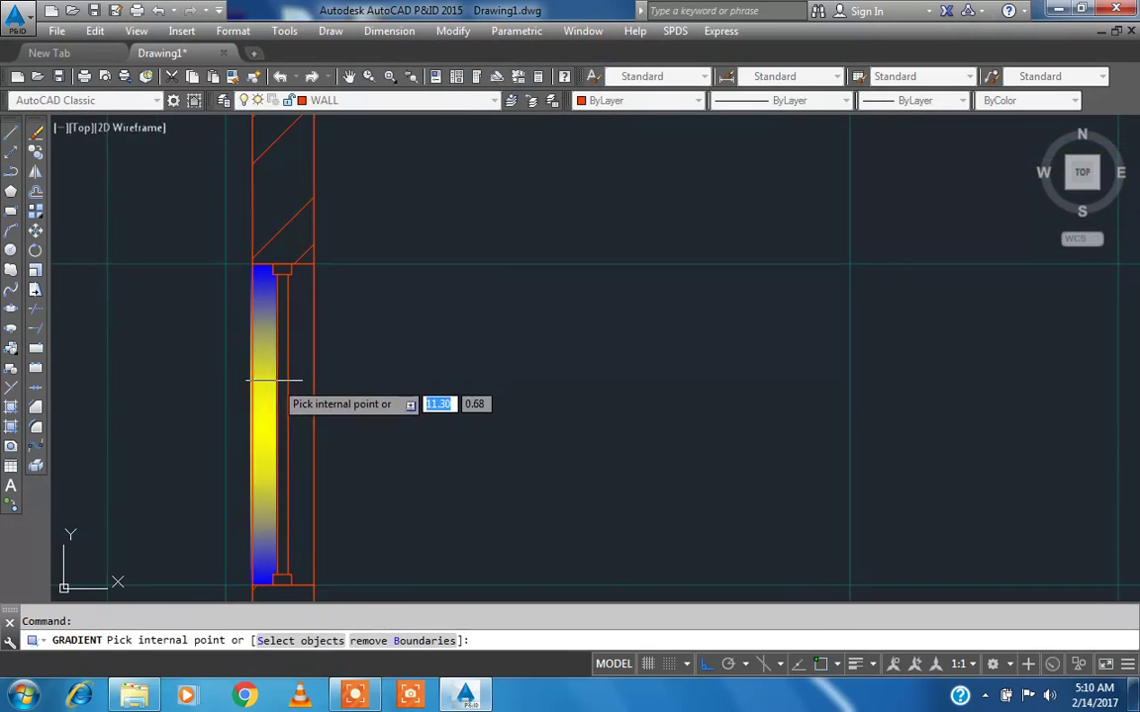
left_click(281, 378)
right_click(403, 319)
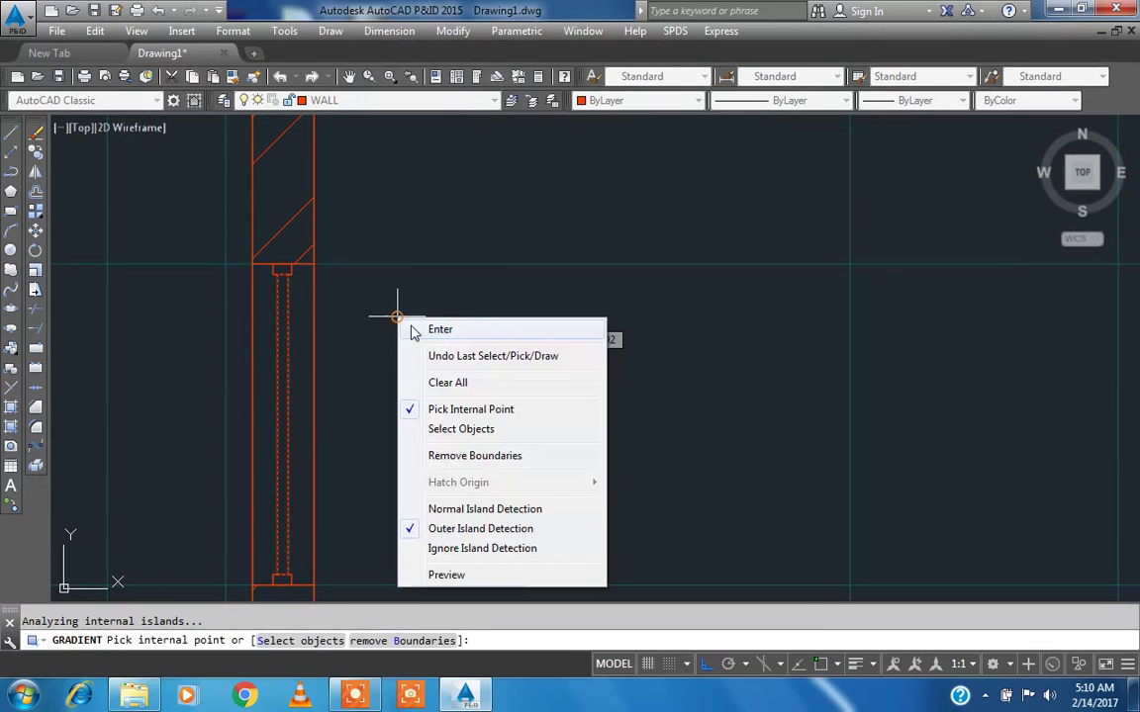
left_click(413, 332)
key("Escape")
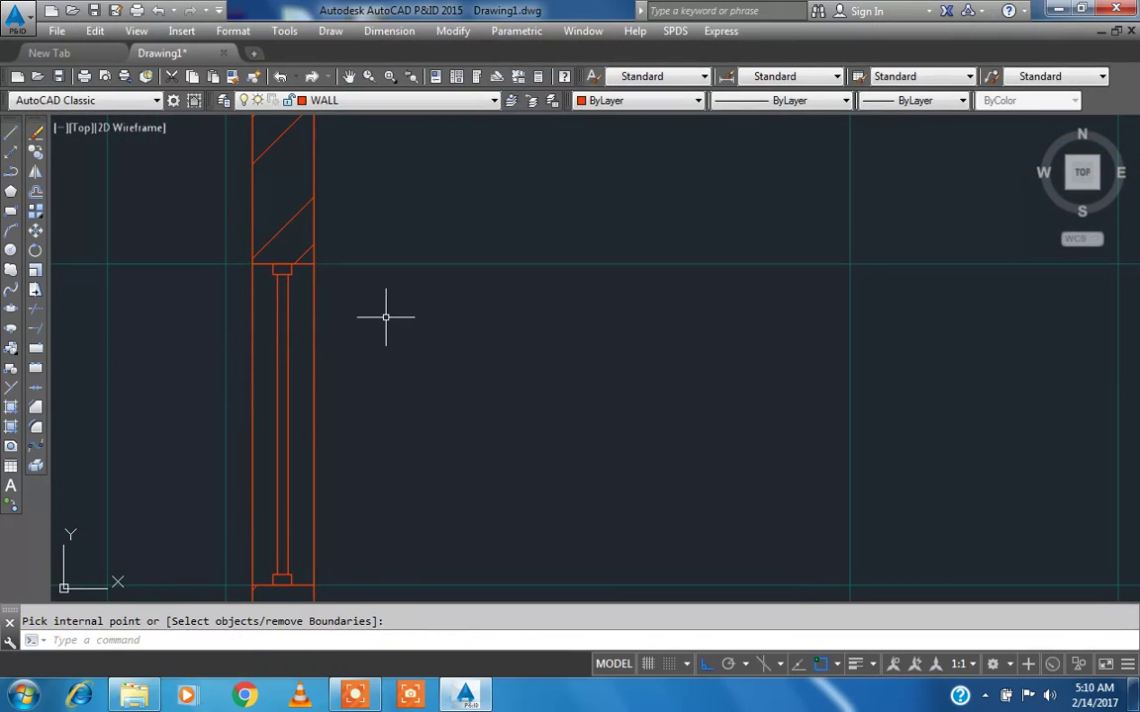
- Fill the strip between the window's two glazing lines with the two-colour blue and yellow gradient
key("space")
left_click(650, 119)
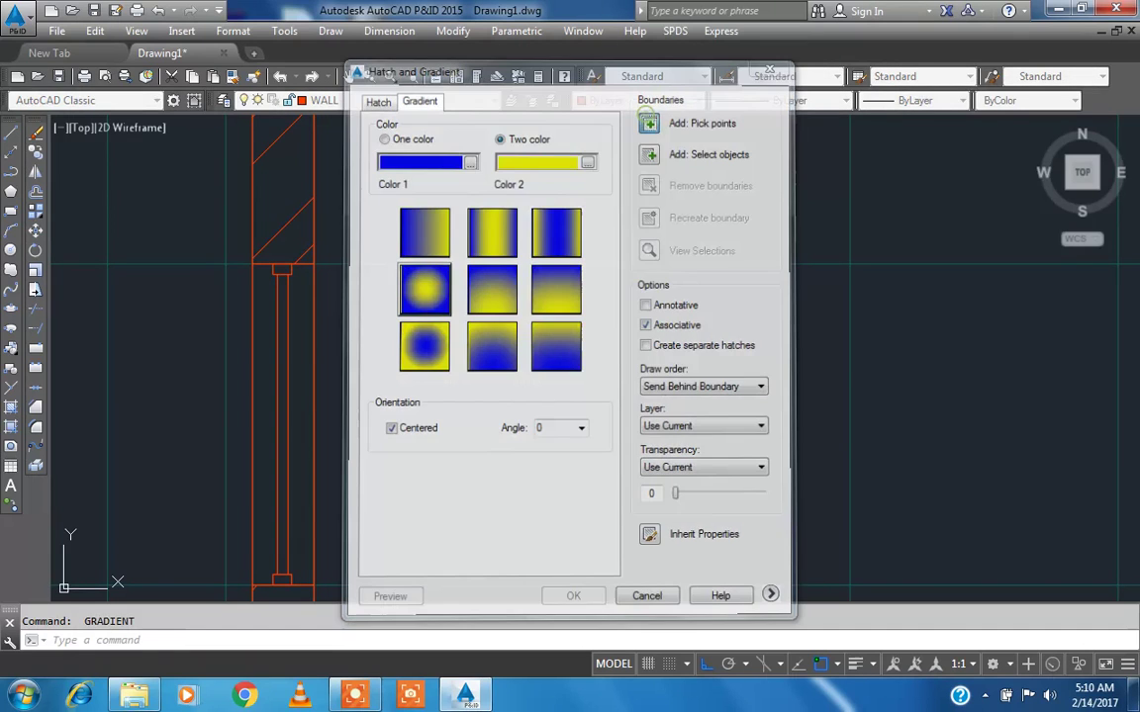
left_click(280, 318)
right_click(293, 322)
left_click(302, 332)
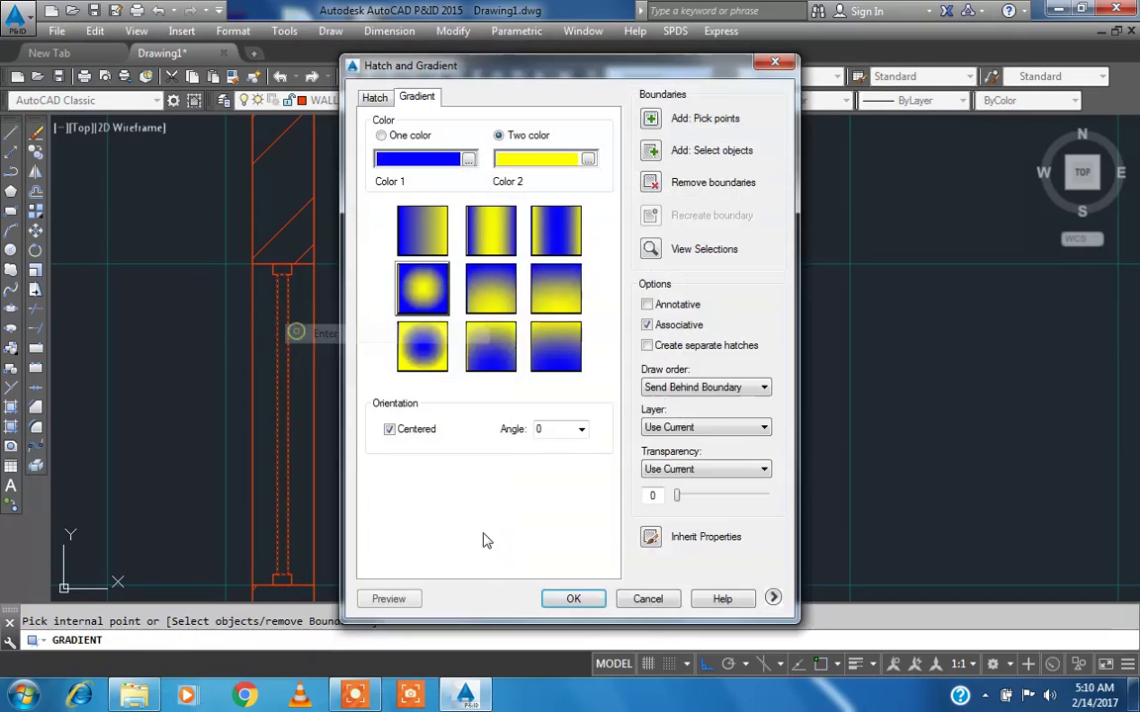
left_click(571, 599)
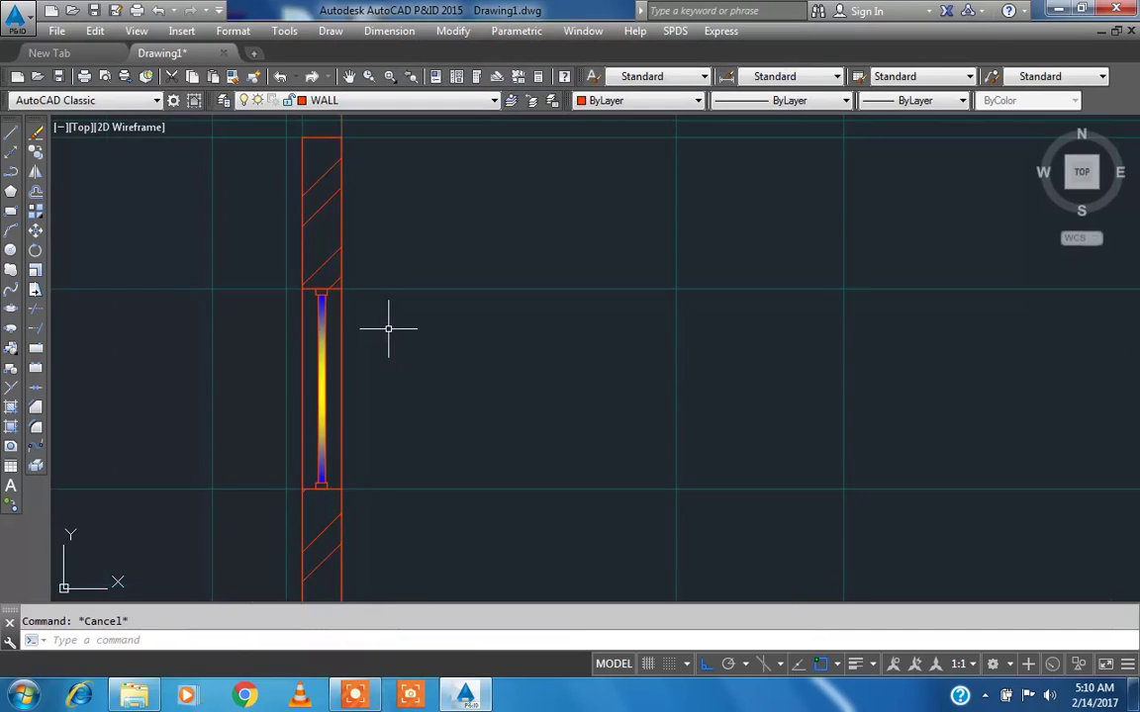
- Copy the outer wall with its window and footing to the outer wall position at the opposite end of the floor
scroll(388, 329, "down", 6)
scroll(381, 290, "up", 2)
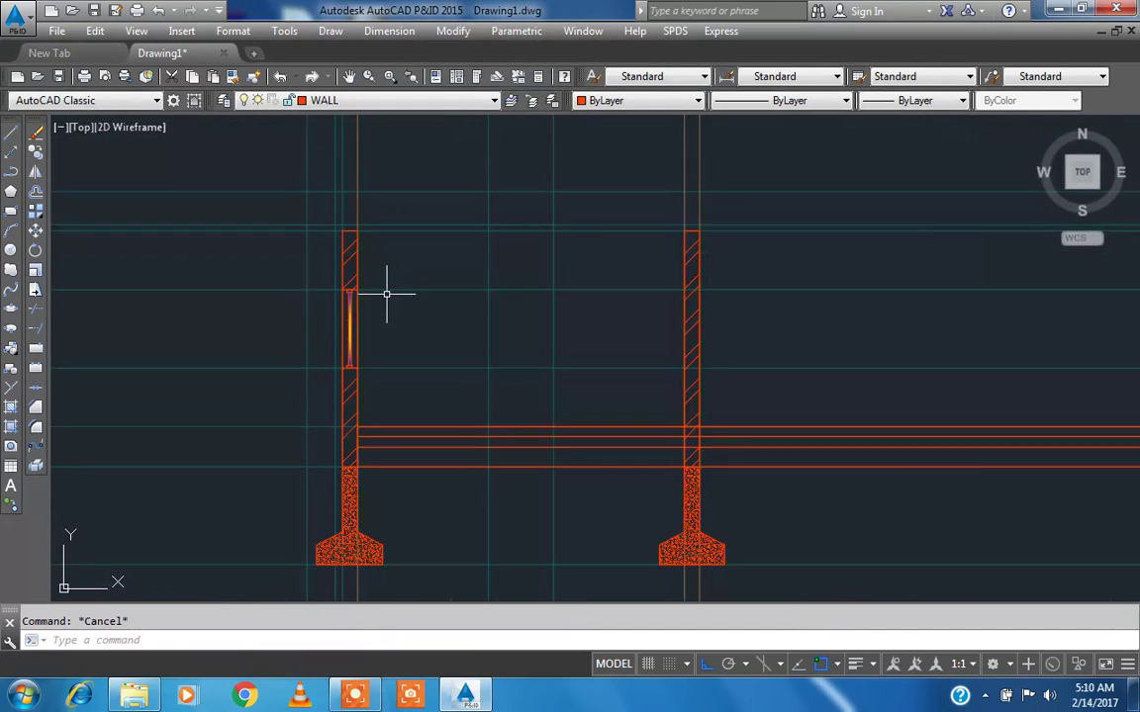
key("Return")
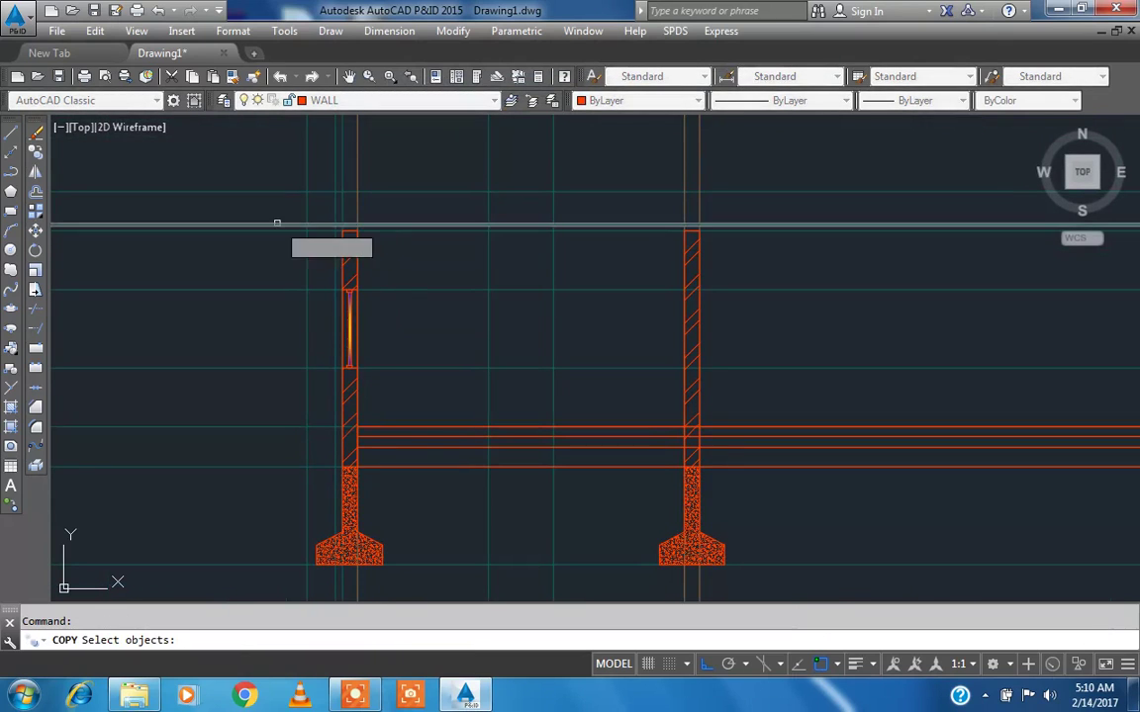
left_click(257, 218)
left_click(419, 578)
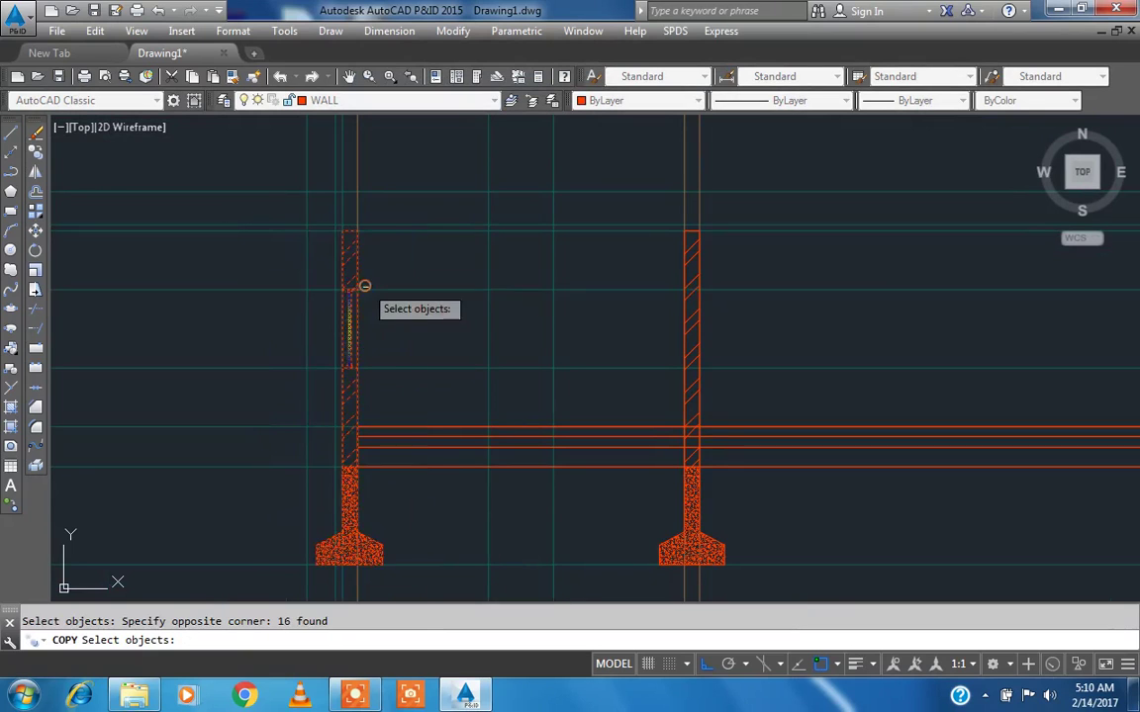
key("Return")
scroll(366, 248, "up", 4)
left_click(342, 251)
scroll(342, 249, "down", 4)
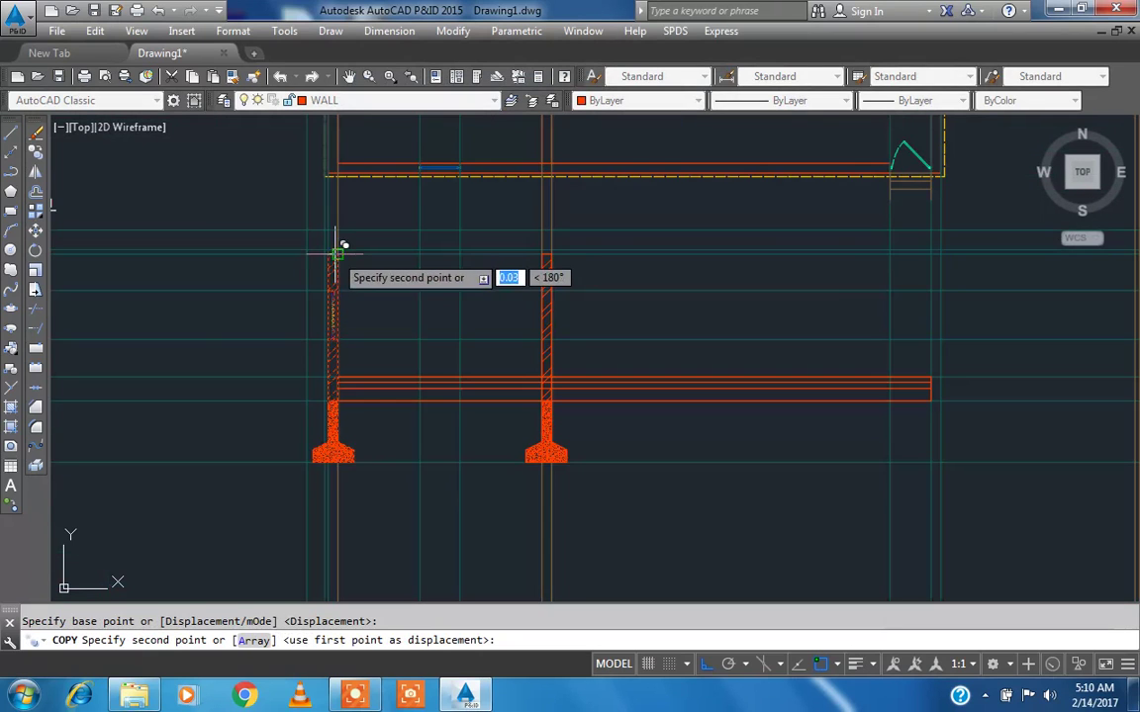
scroll(910, 250, "up", 3)
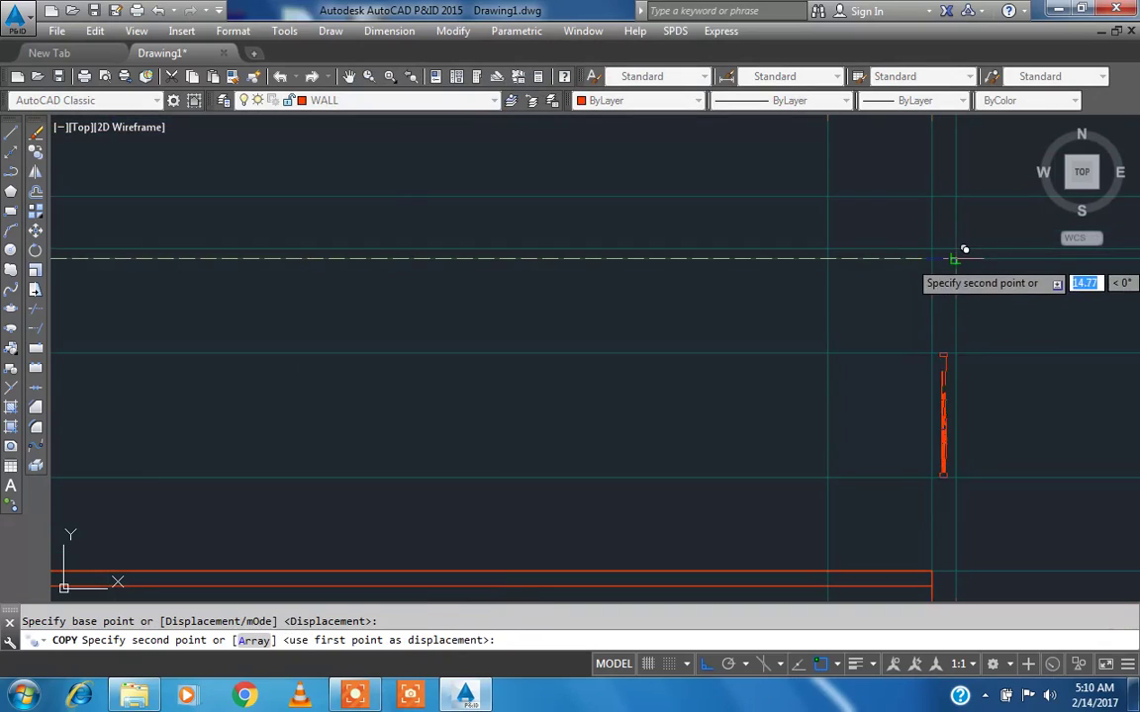
left_click(955, 258)
key("Escape")
scroll(851, 206, "down", 4)
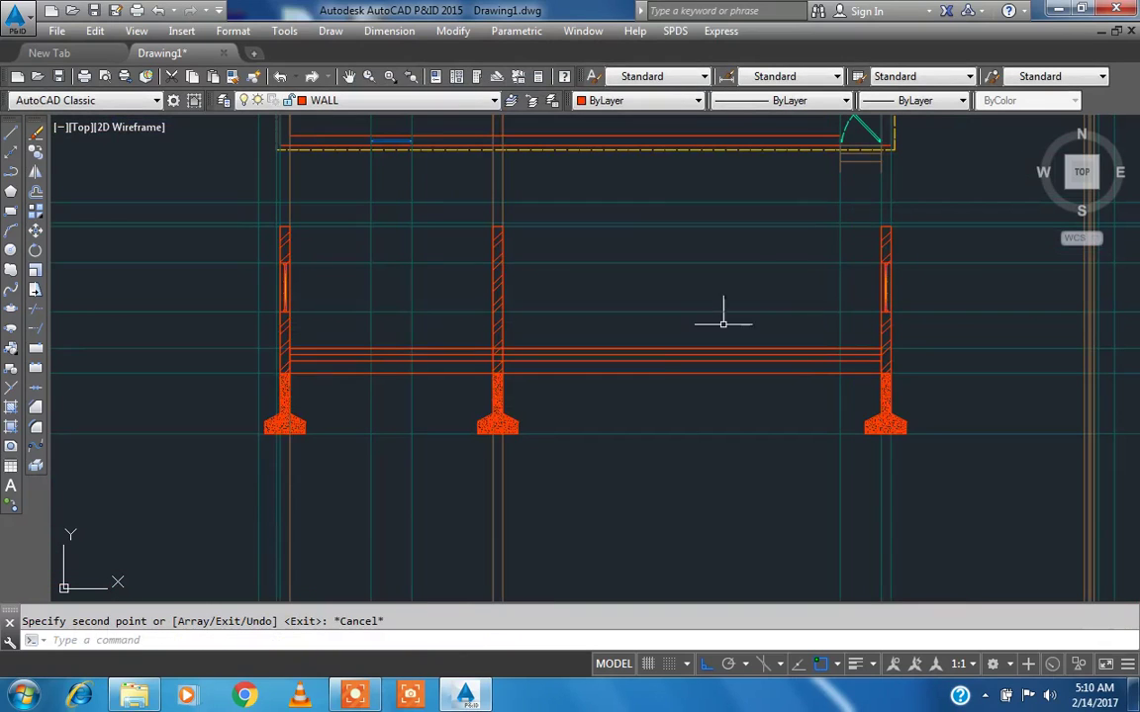
- Turn off the layer that holds the green construction lines
left_click(389, 102)
left_click(246, 275)
left_click(159, 331)
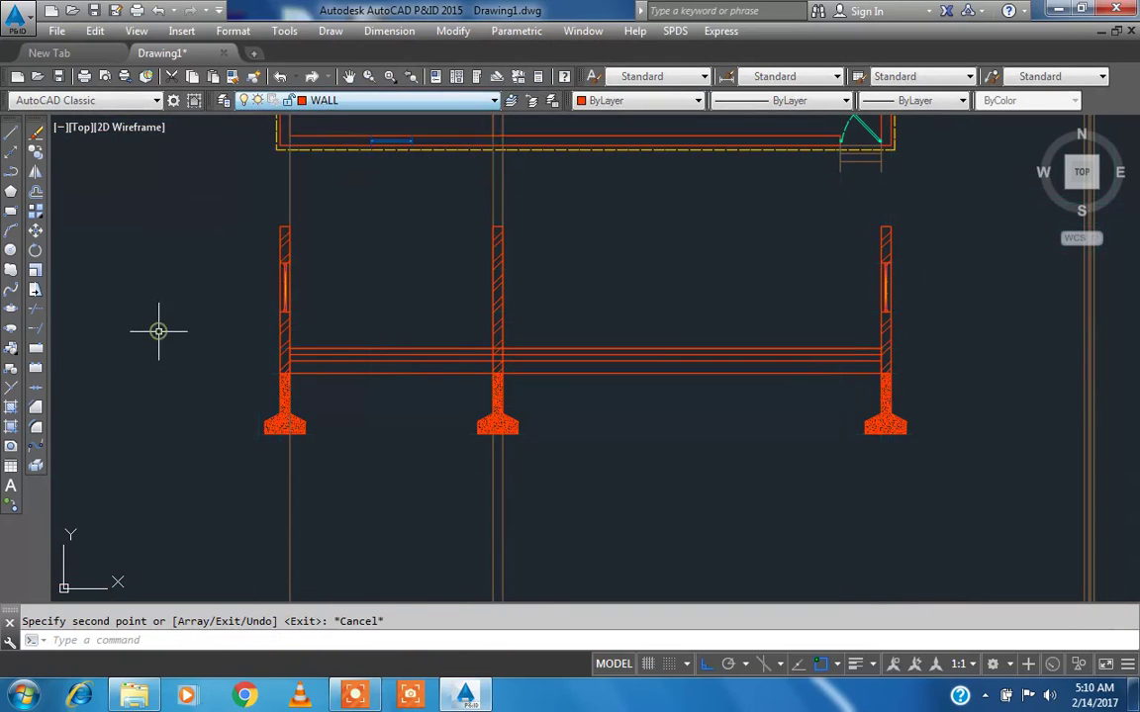
- Start a hatch for the floor layers with the predefined AR-CONC pattern at angle 0 and scale 1.00
scroll(412, 381, "up", 2)
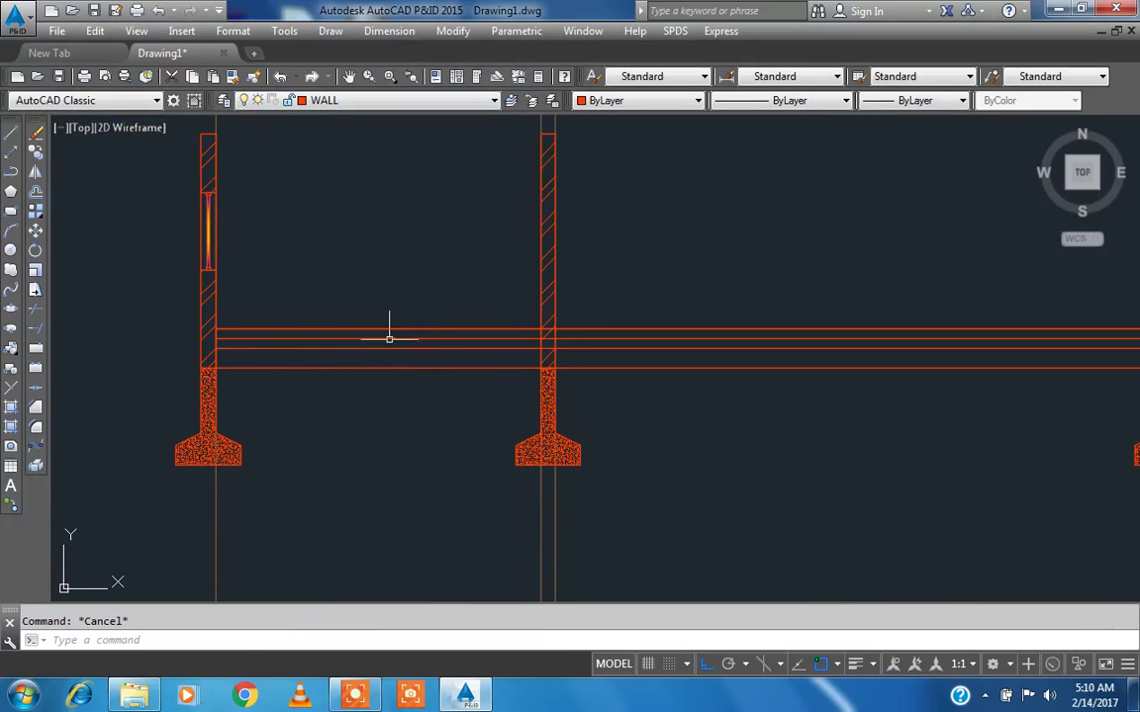
key("Return")
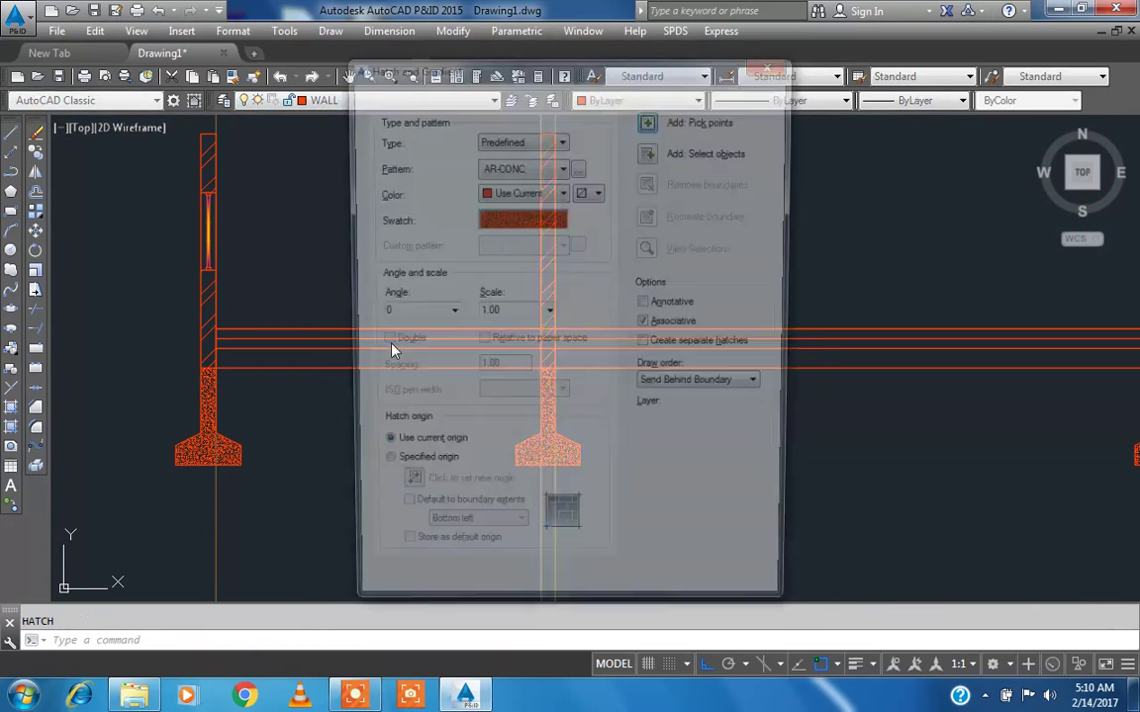
left_click(525, 141)
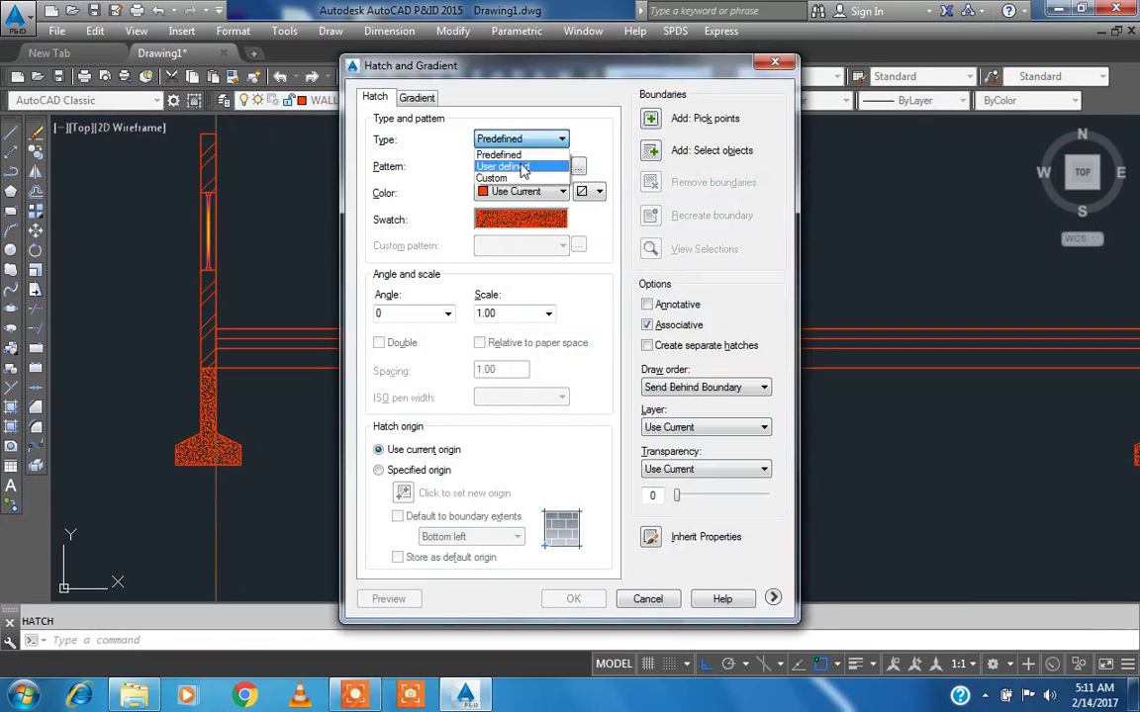
left_click(523, 167)
left_click(515, 192)
left_click(504, 196)
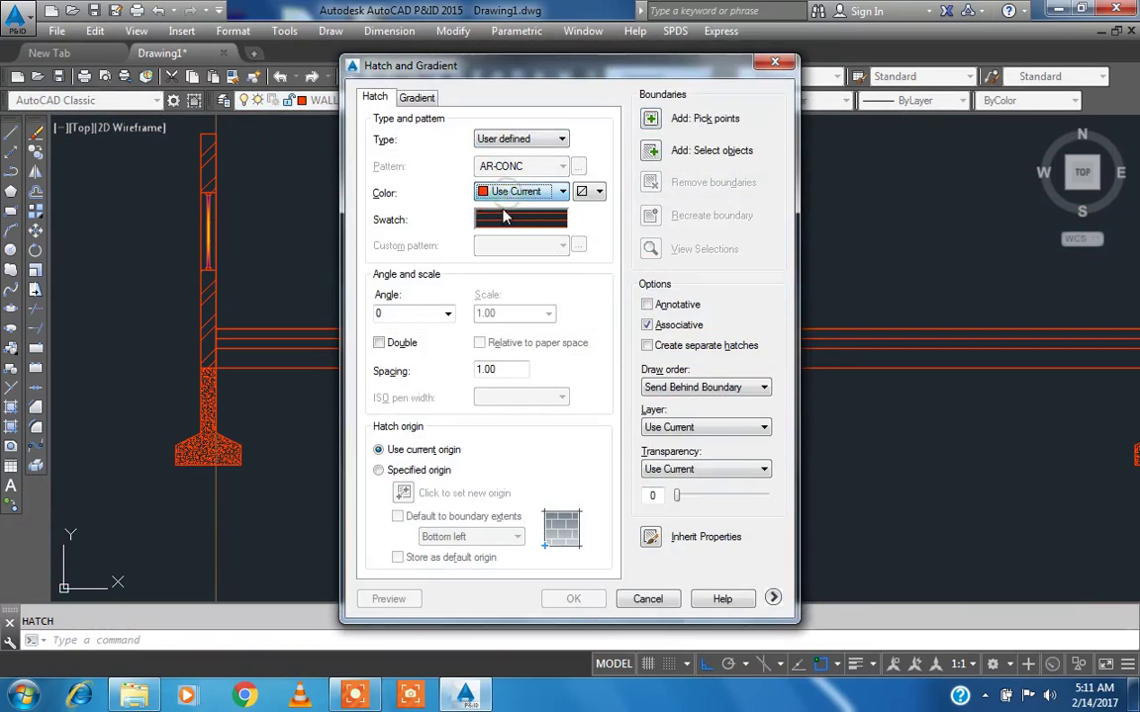
left_click(505, 217)
left_click(529, 188)
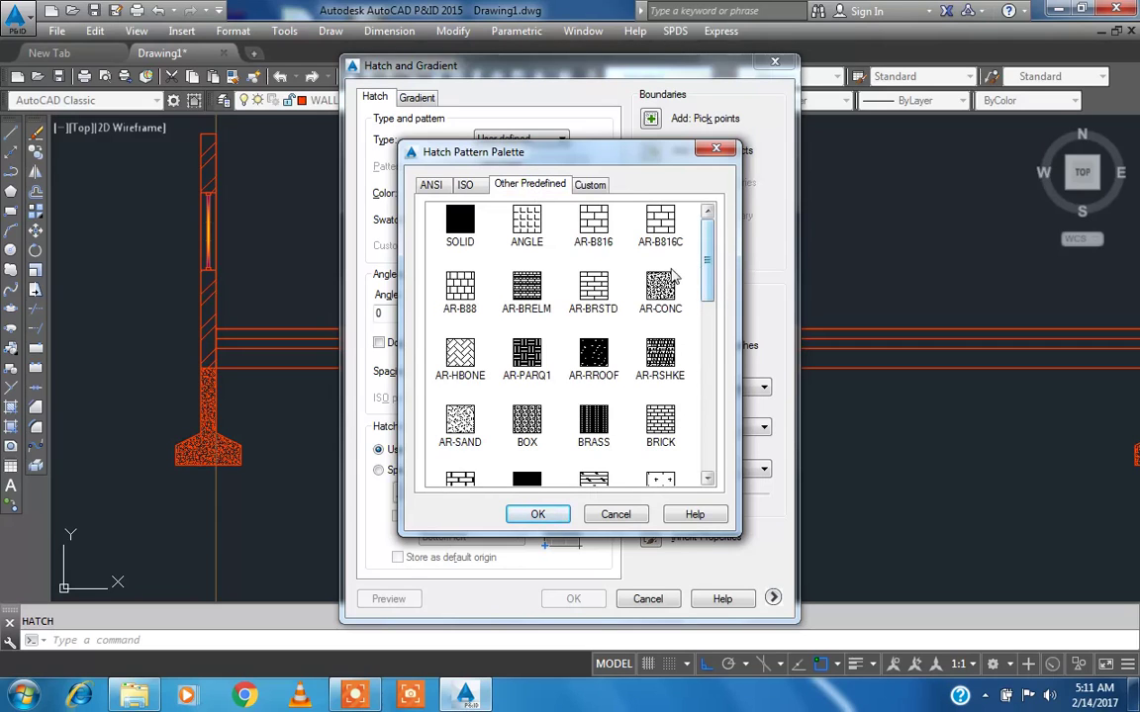
left_click(537, 514)
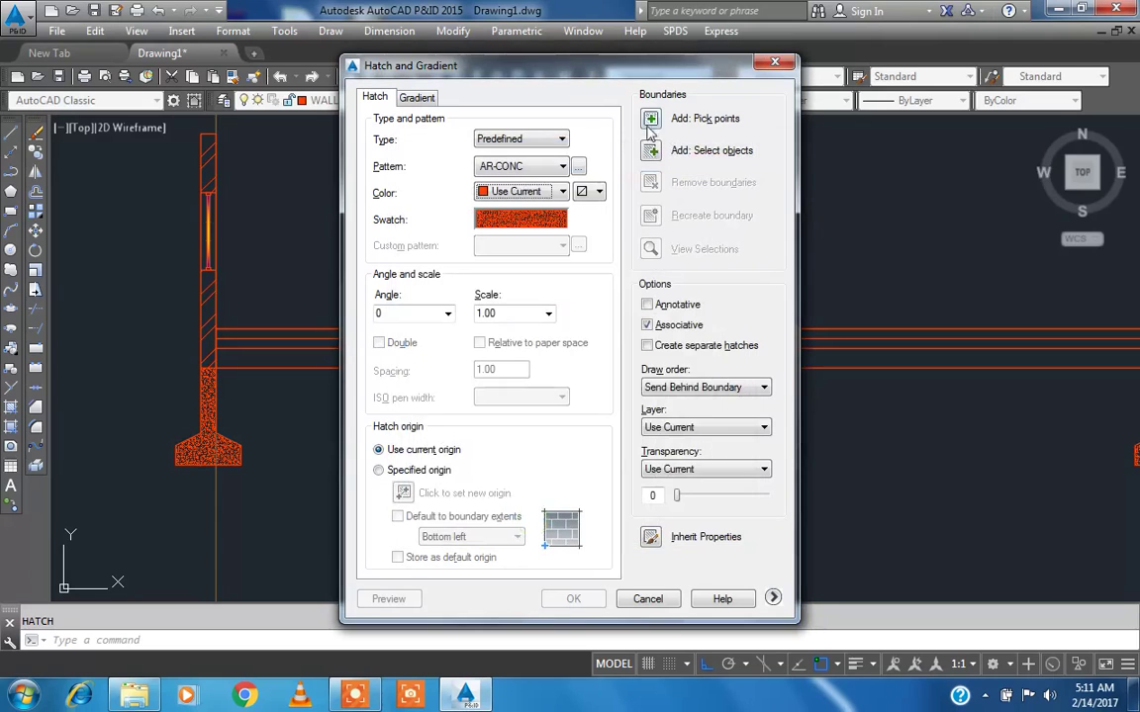
- Apply the AR-CONC hatch to the middle floor layer on both sides of the inner wall
left_click(651, 119)
scroll(366, 344, "up", 2)
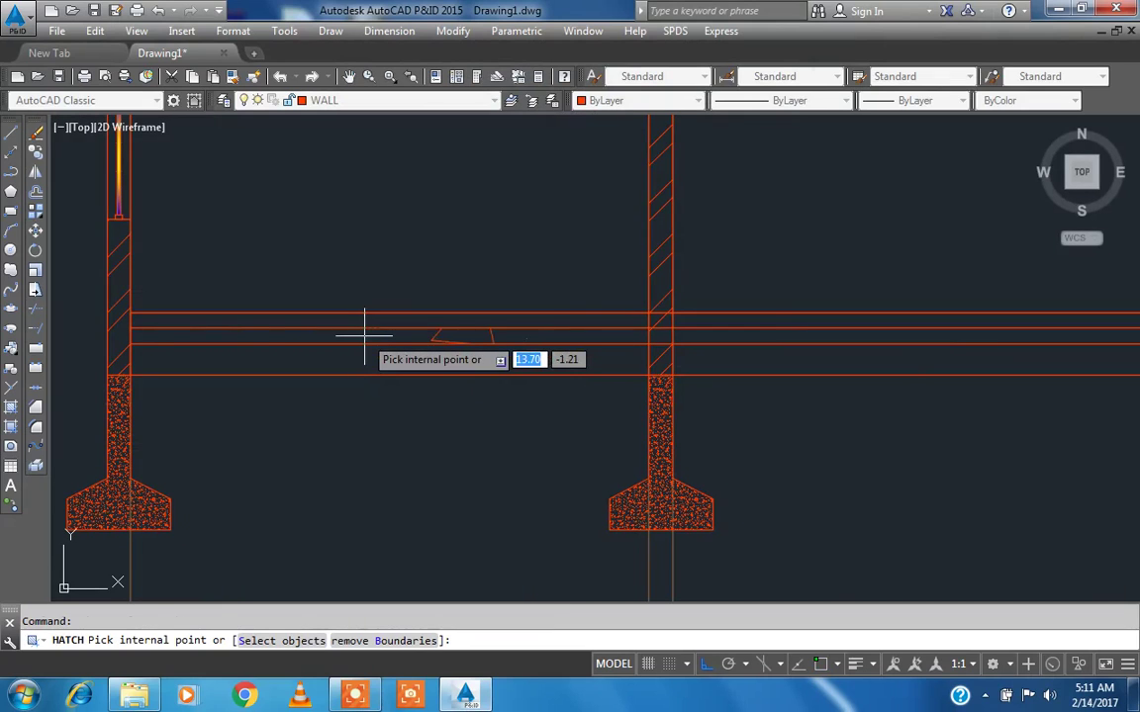
left_click(381, 337)
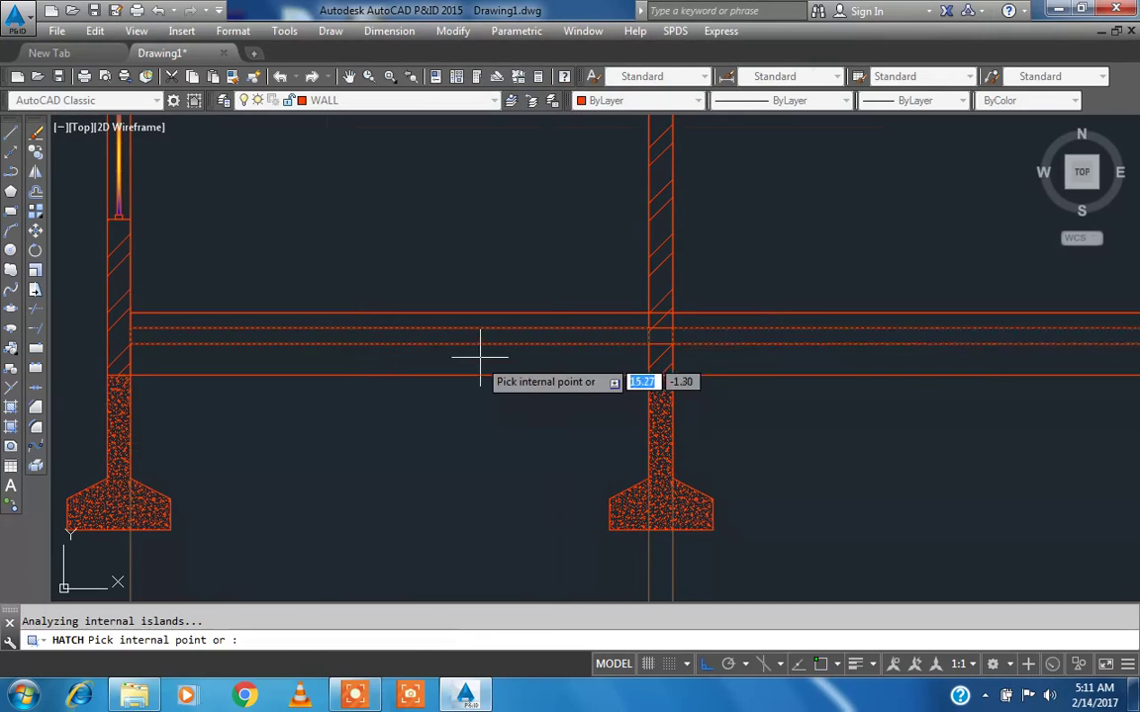
scroll(481, 364, "down", 5)
scroll(479, 358, "up", 2)
right_click(472, 248)
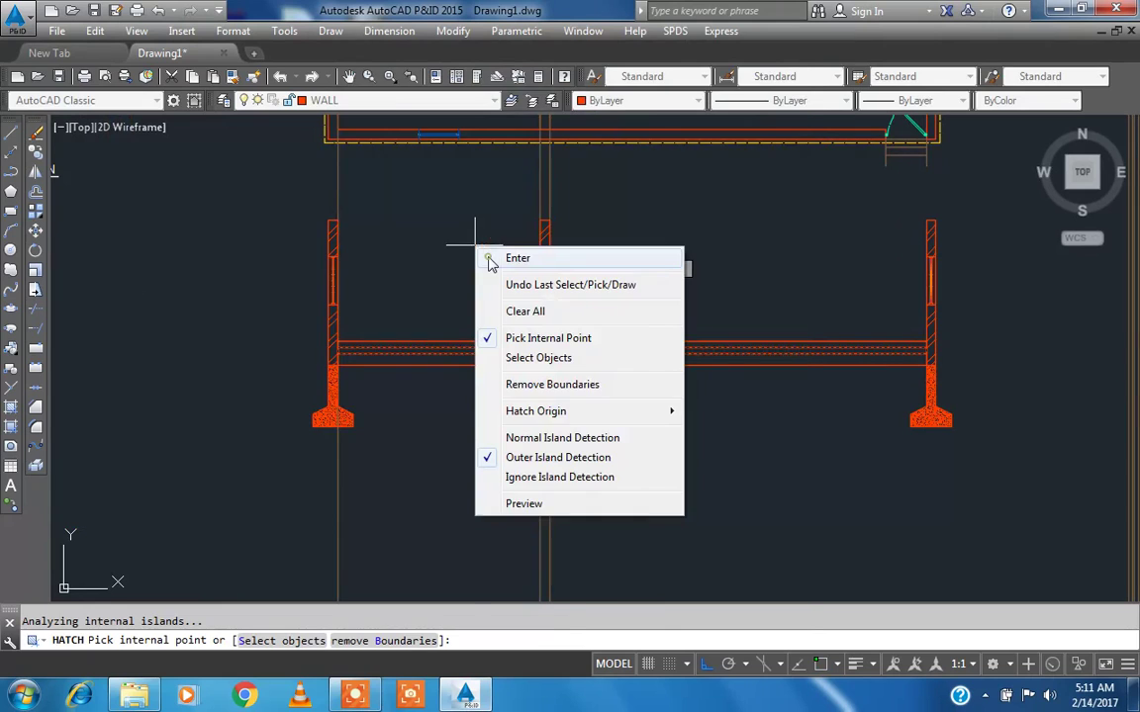
left_click(490, 257)
left_click(591, 602)
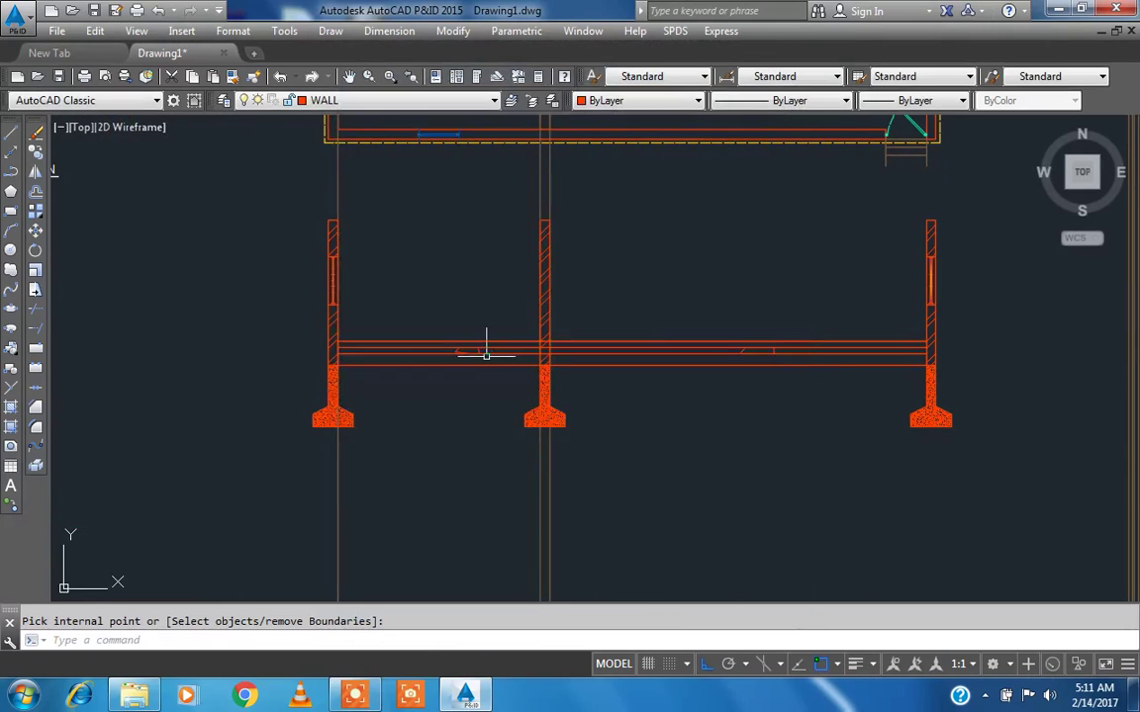
- Match the middle floor layer's hatch properties to the concrete hatch of the outer wall's footing
scroll(486, 353, "up", 2)
type("a")
key("Return")
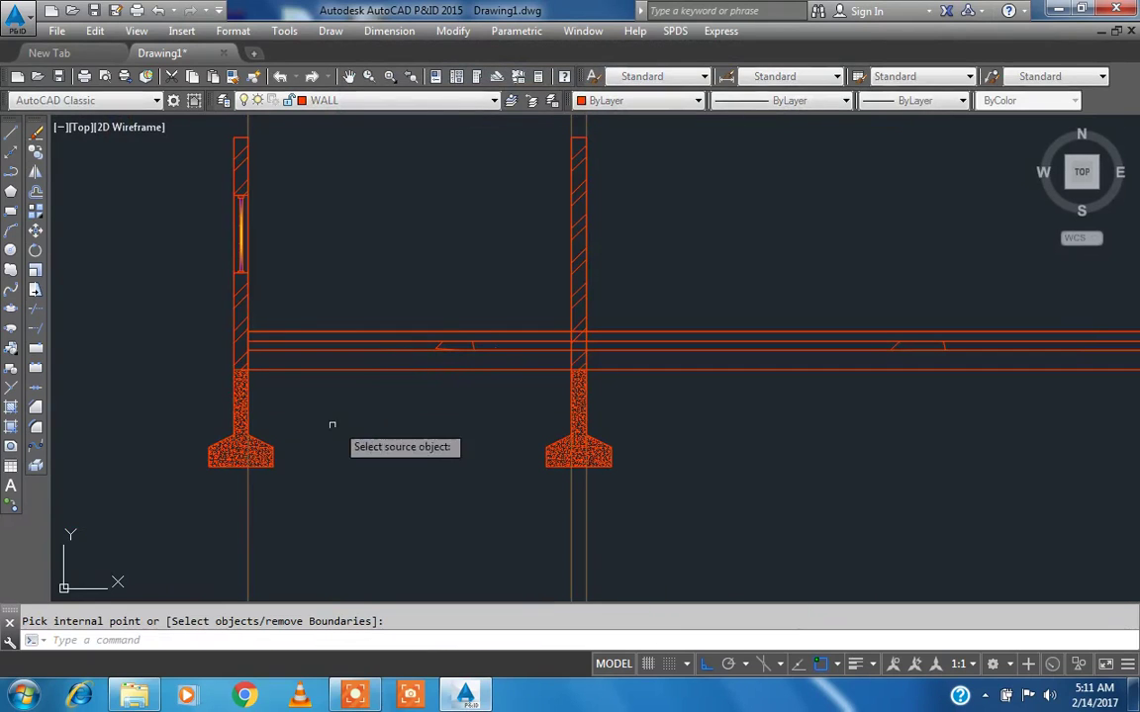
scroll(244, 386, "up", 2)
left_click(237, 392)
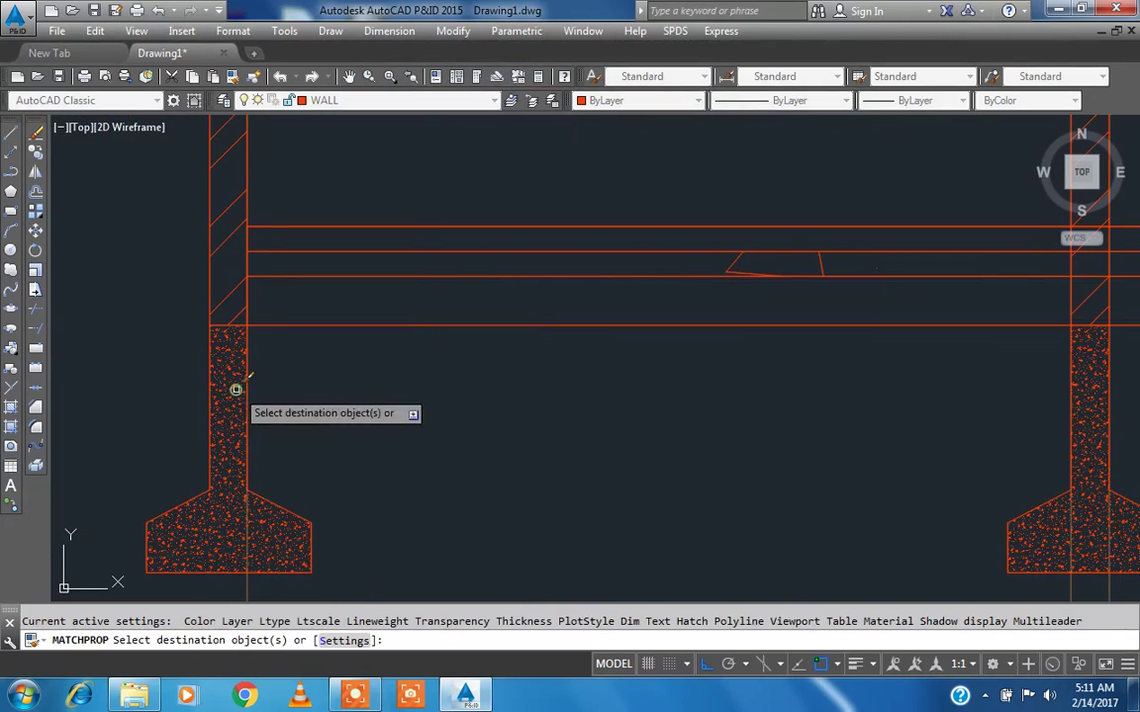
left_click(737, 259)
key("Escape")
scroll(603, 277, "down", 3)
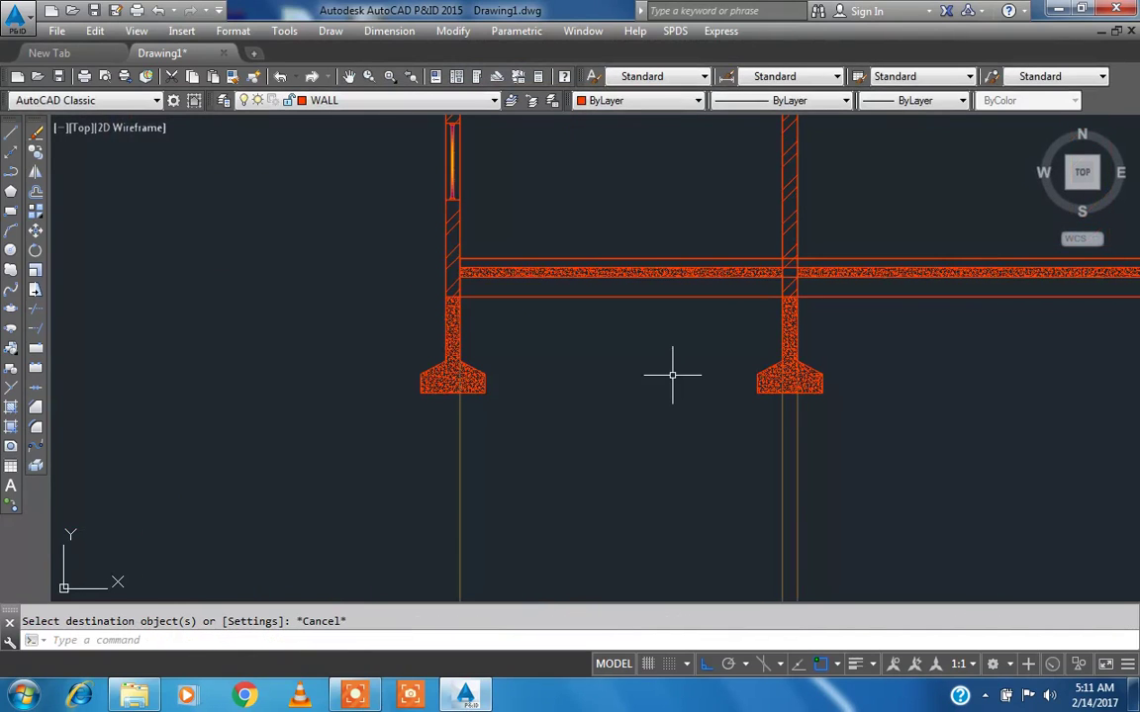
- Start another hatch and choose the predefined GRAVEL pattern at scale 1.00
type("h")
key("Return")
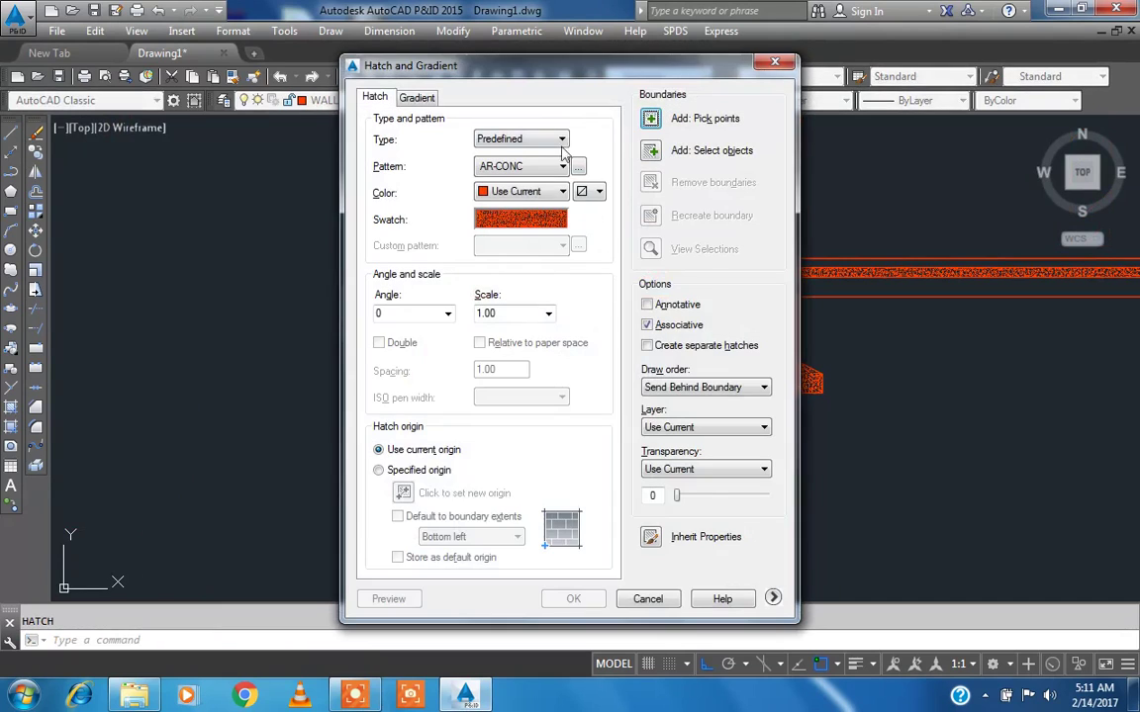
left_click(514, 168)
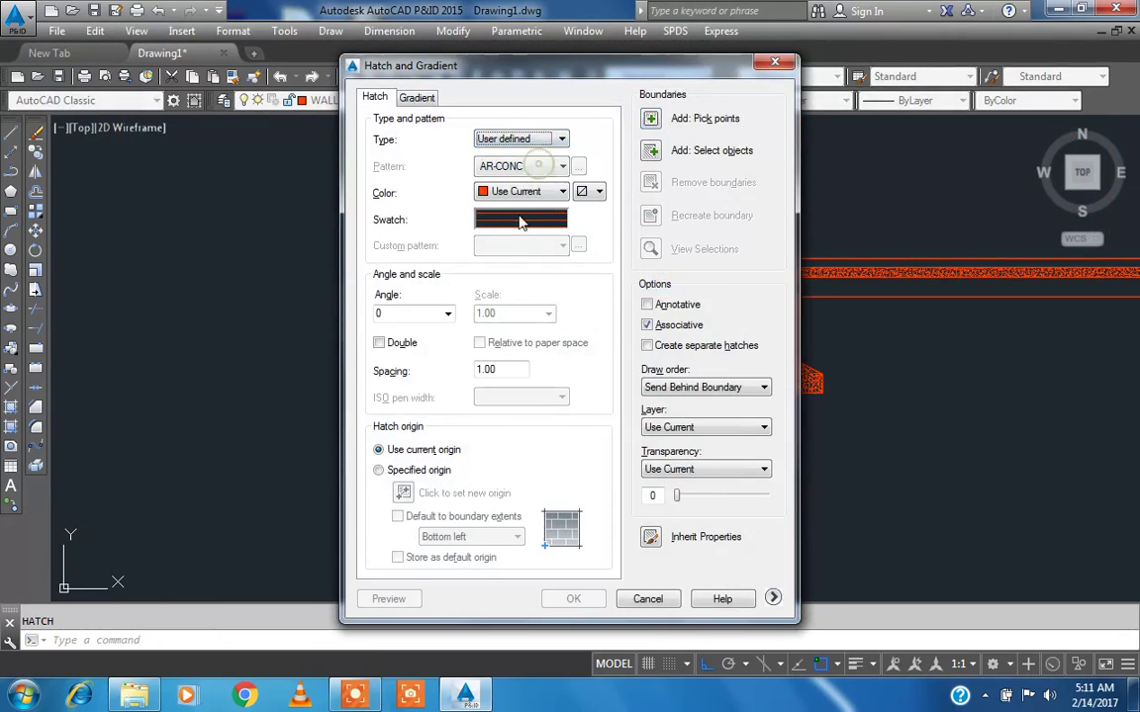
left_click(521, 220)
left_click_drag(708, 281, 708, 395)
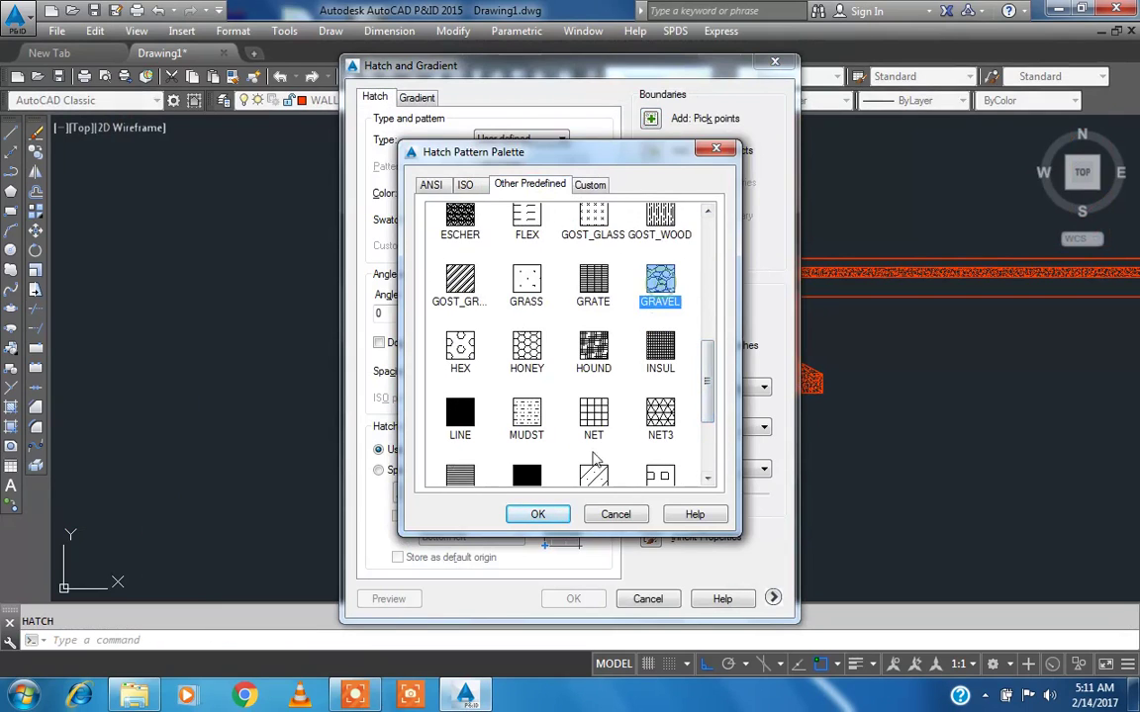
left_click(559, 508)
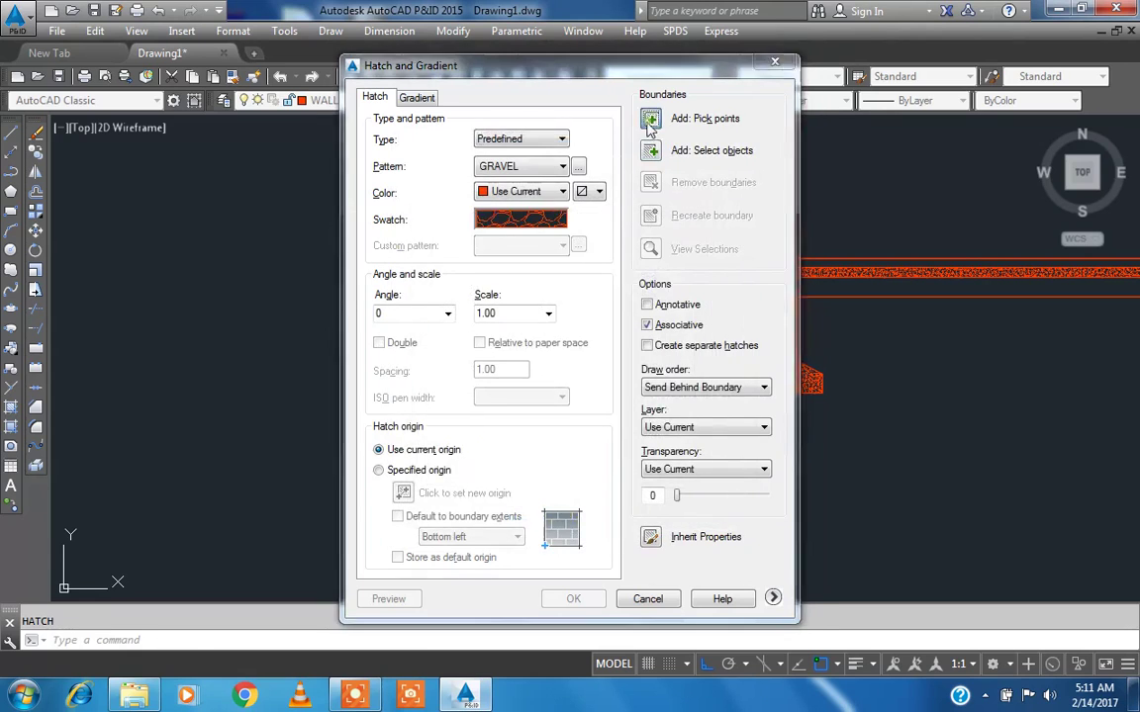
- Fill the lowest floor layer on both sides of the inner wall with the GRAVEL hatch
left_click(651, 118)
scroll(599, 313, "up", 2)
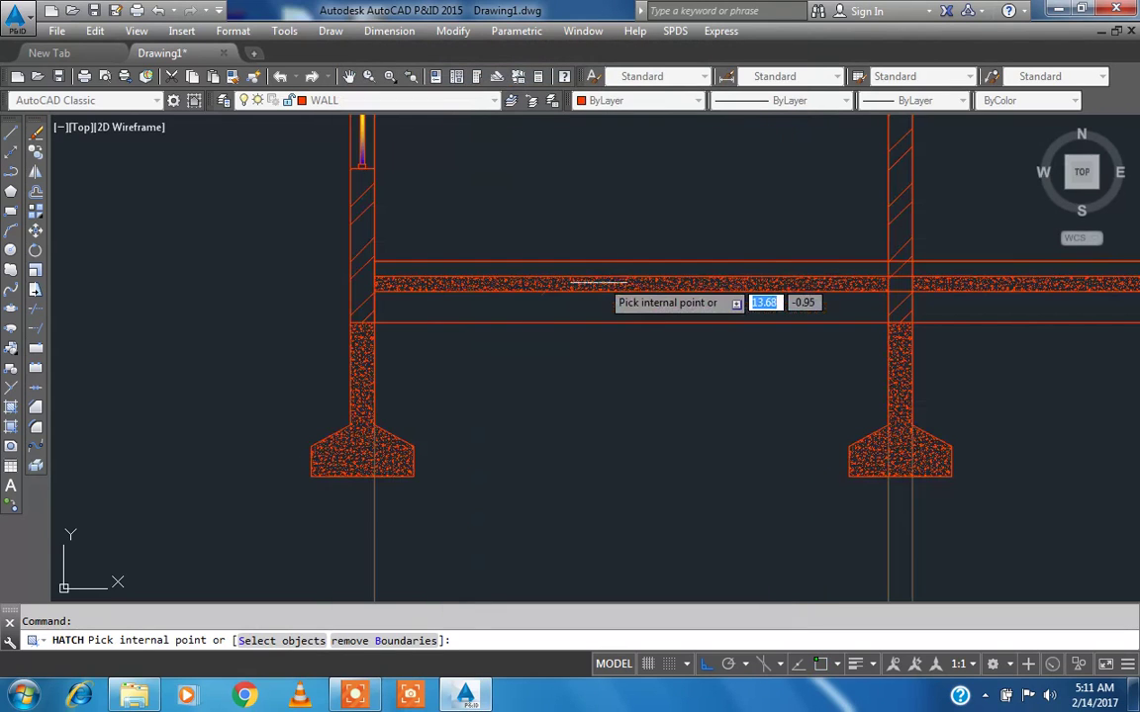
scroll(505, 307, "down", 2)
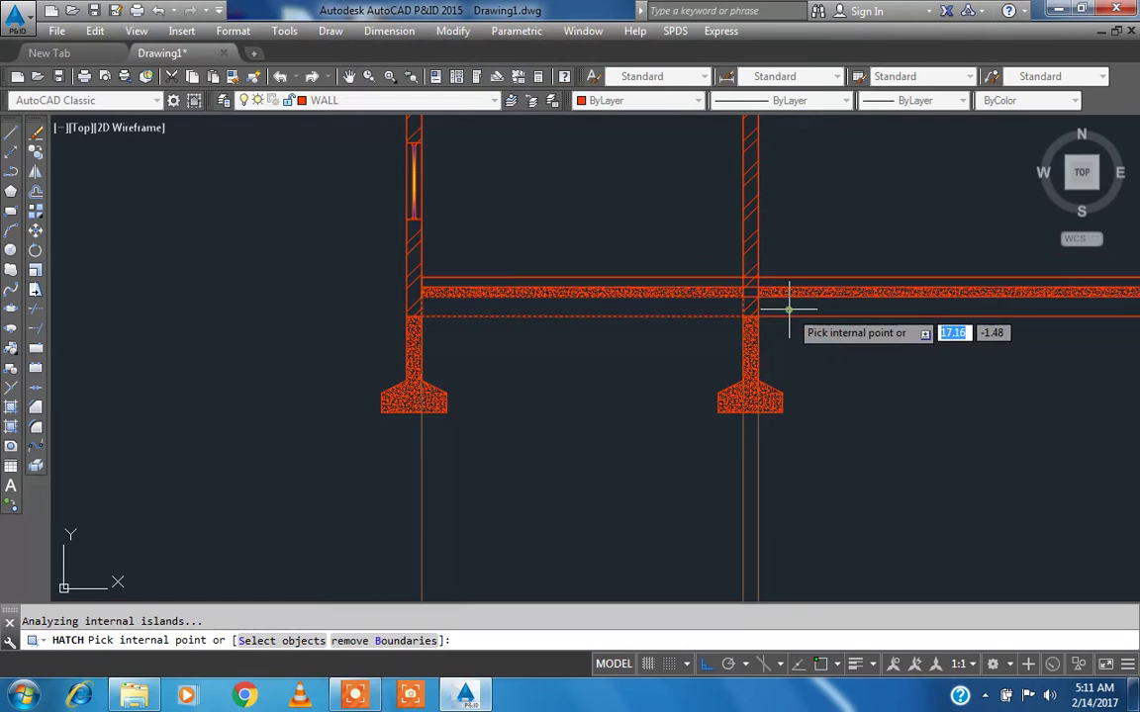
right_click(623, 223)
left_click(629, 236)
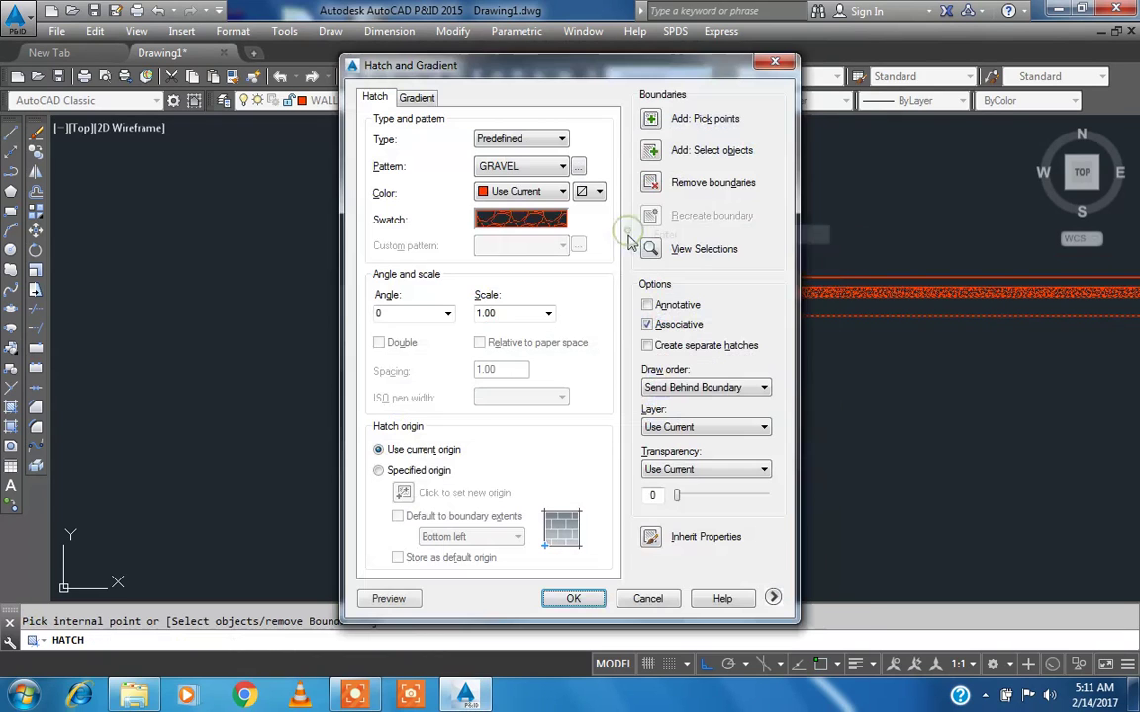
left_click(557, 605)
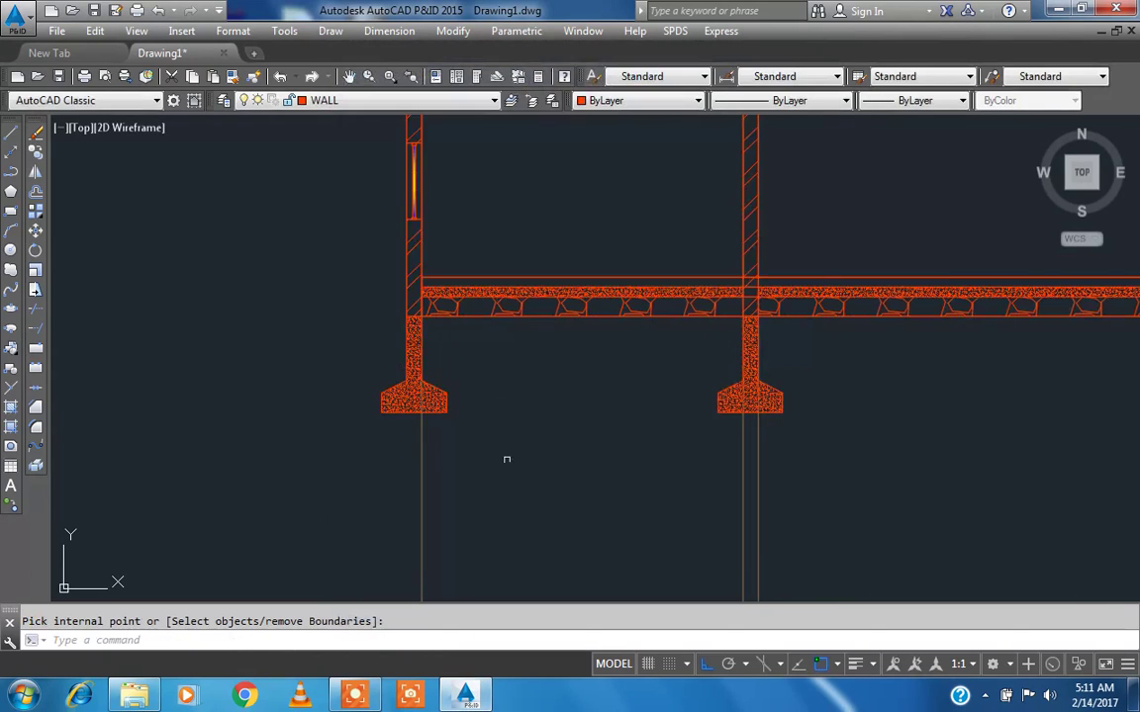
key("Escape")
scroll(489, 386, "down", 1)
middle_click_drag(749, 339, 636, 403)
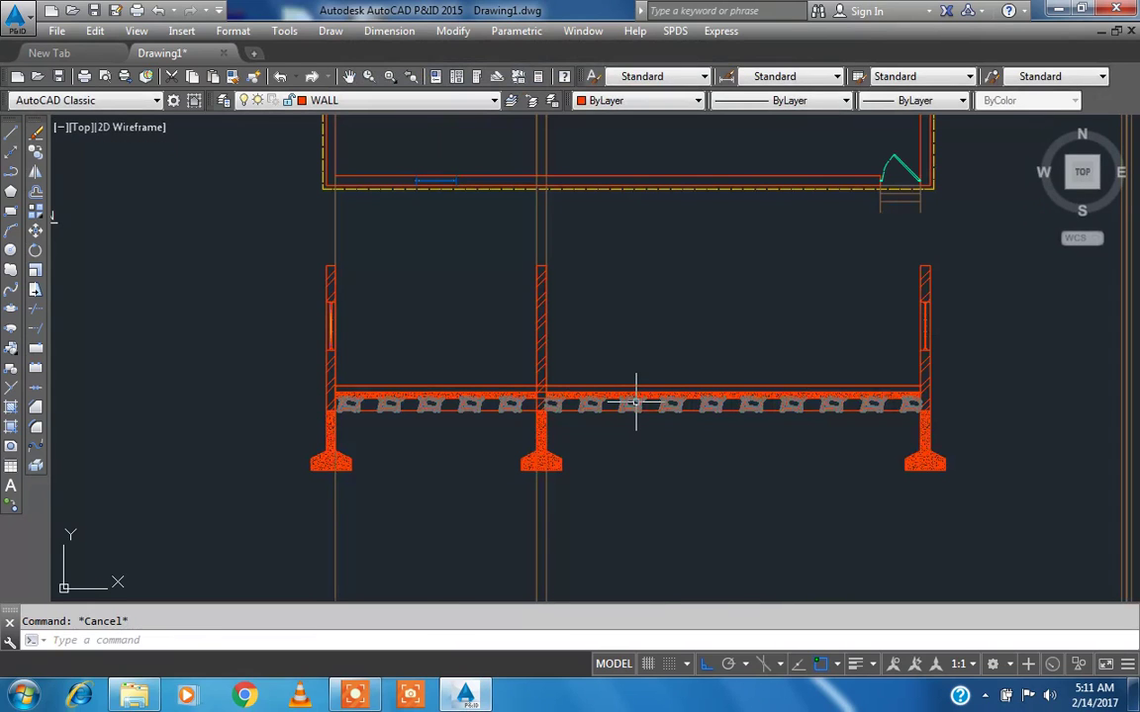
key("Return")
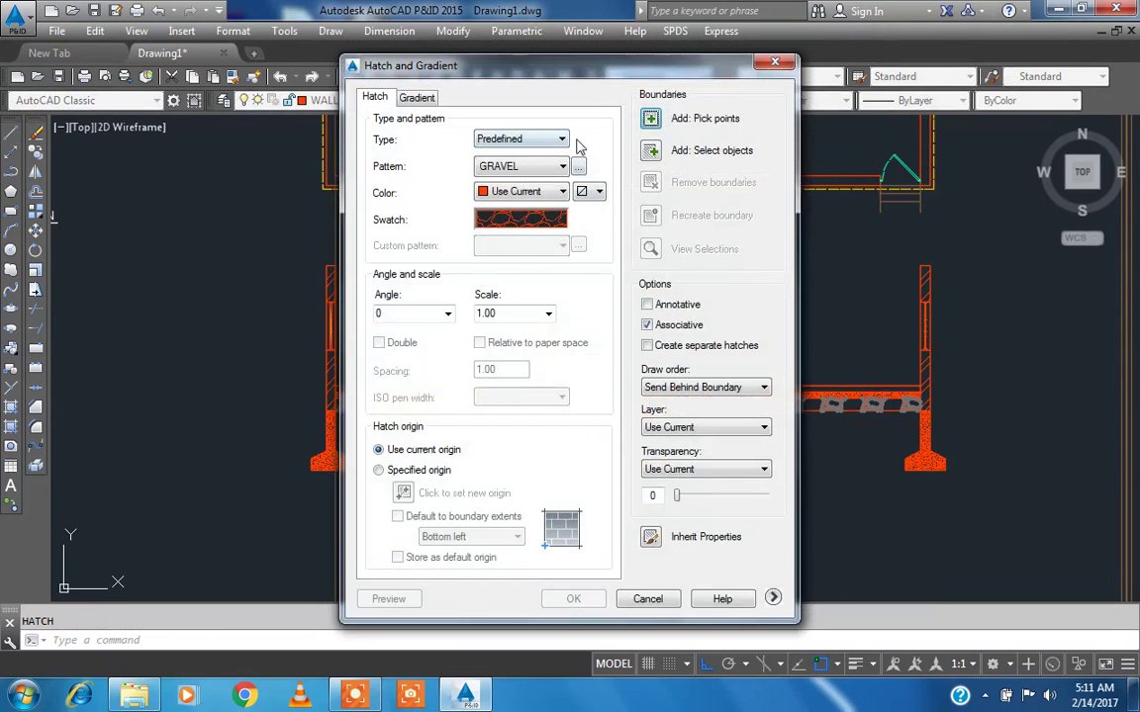
left_click(652, 119)
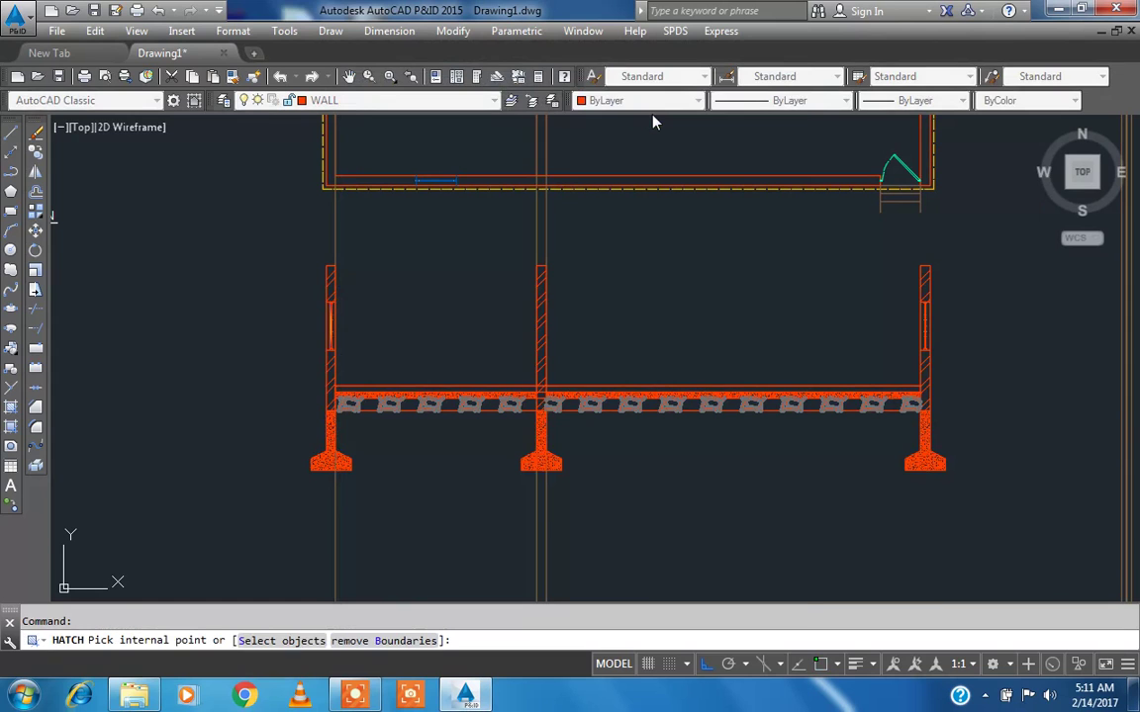
key("Return")
key("Escape")
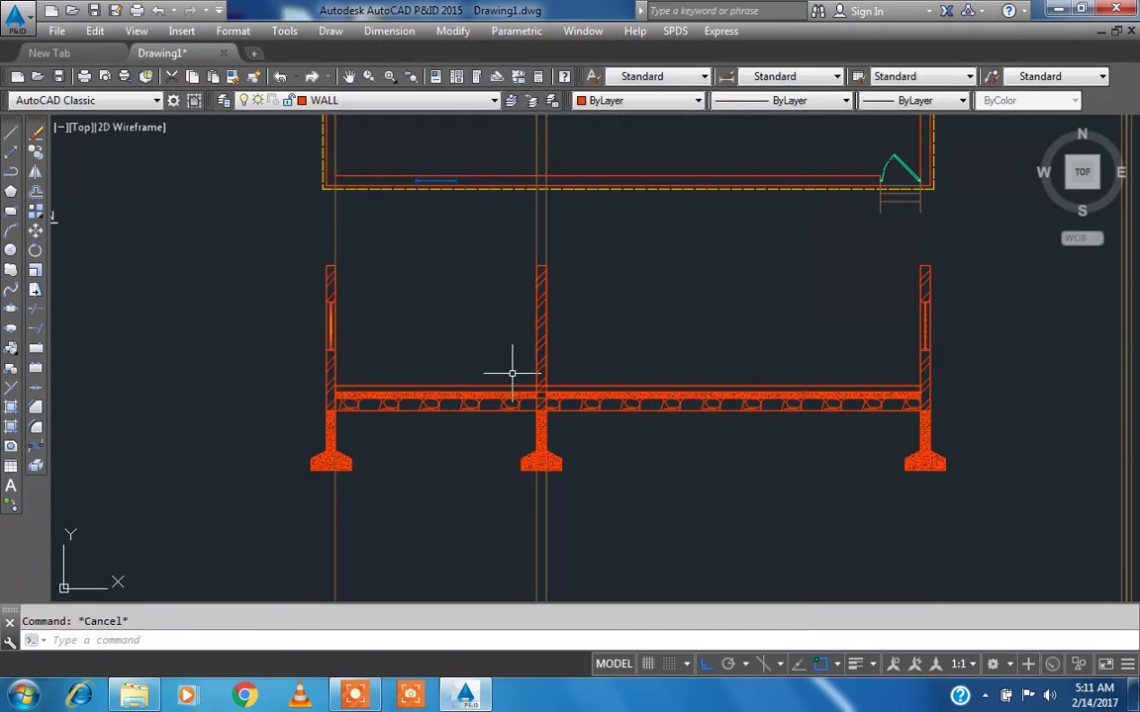
- Start another hatch and choose the predefined AR-SAND pattern at scale 1.00
key("Return")
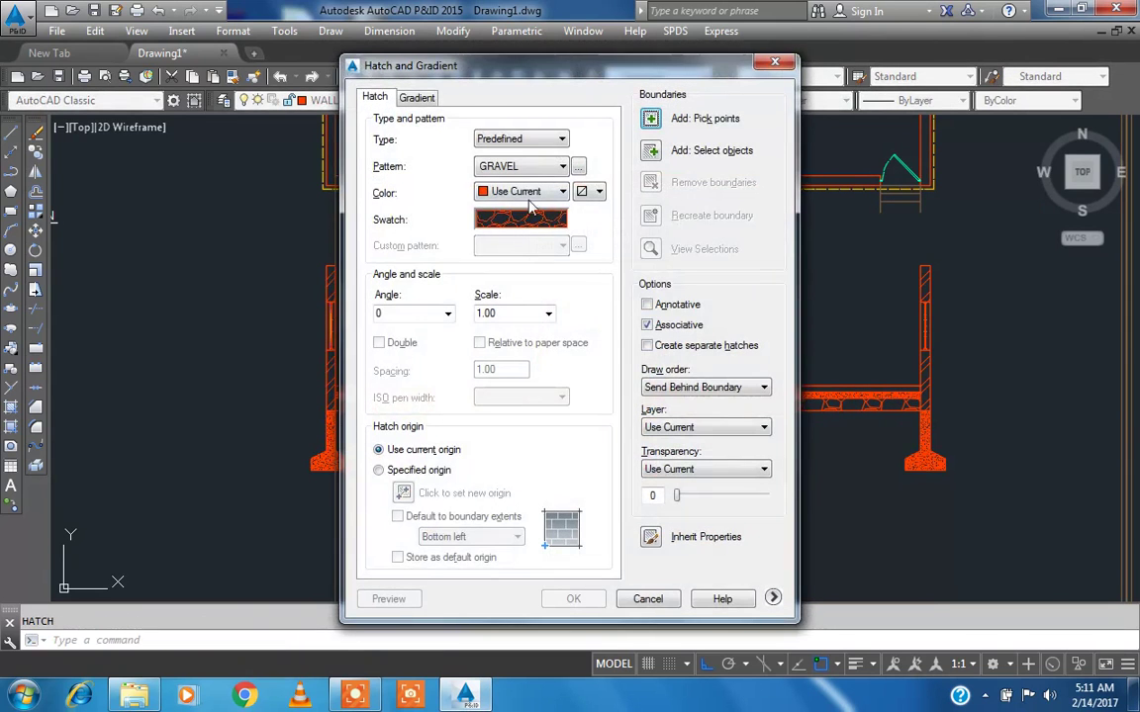
left_click(531, 140)
left_click(527, 166)
left_click(512, 219)
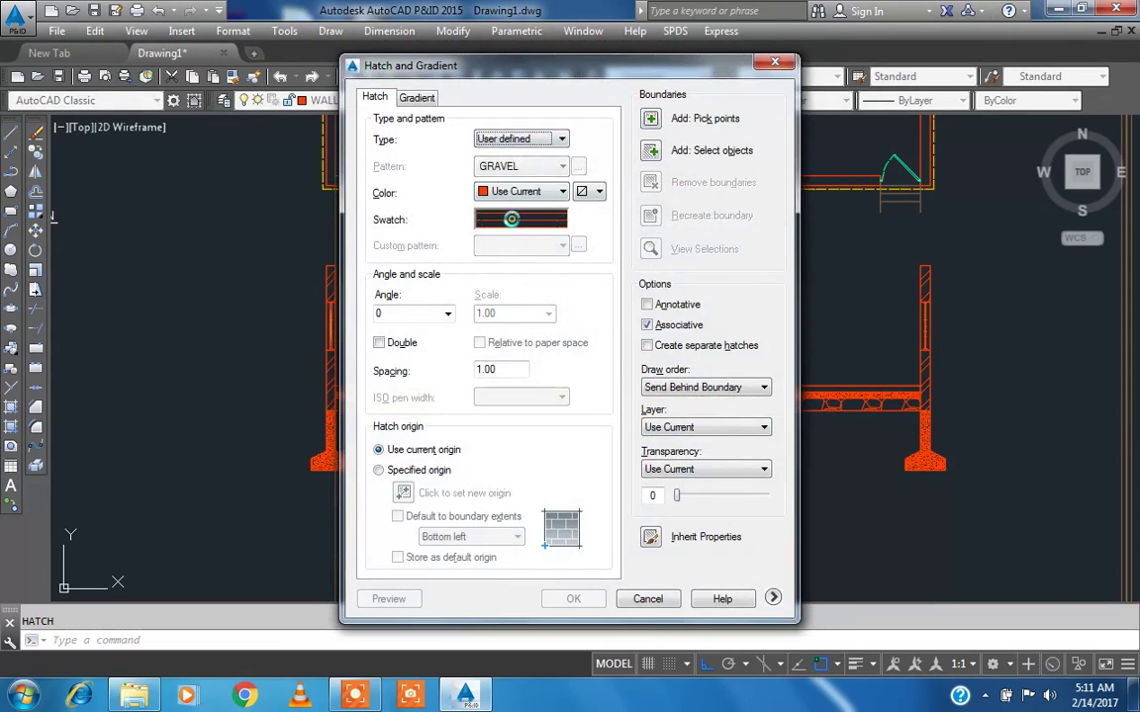
left_click(543, 186)
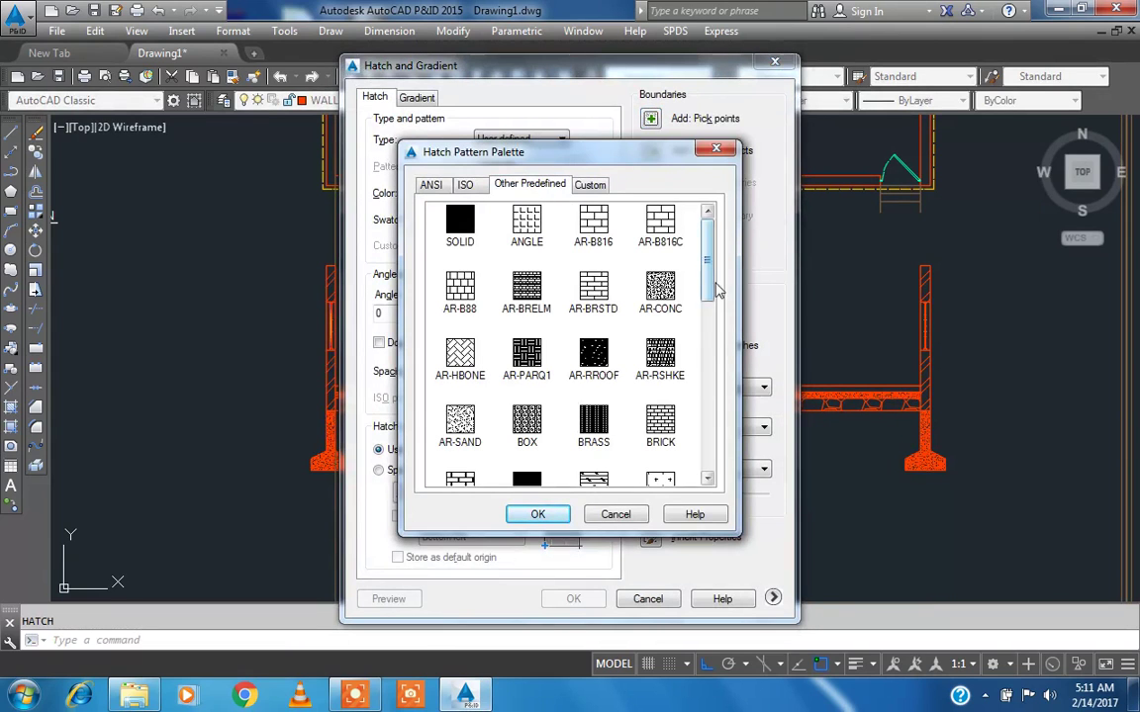
left_click_drag(705, 279, 711, 319)
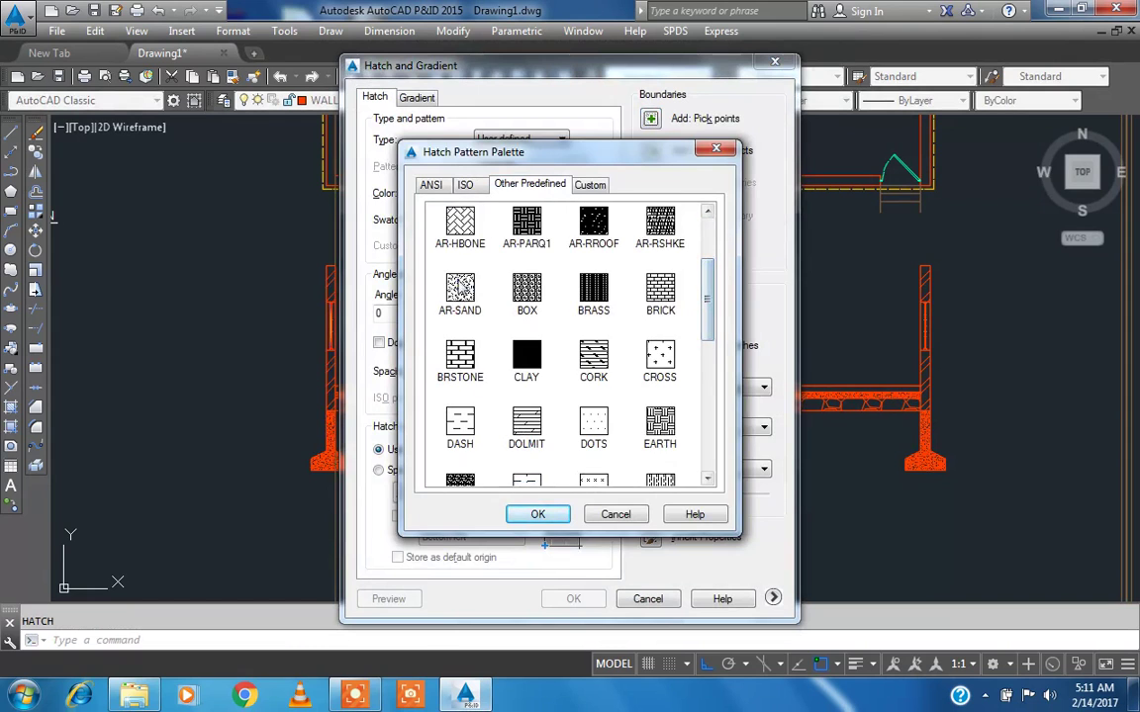
left_click(534, 515)
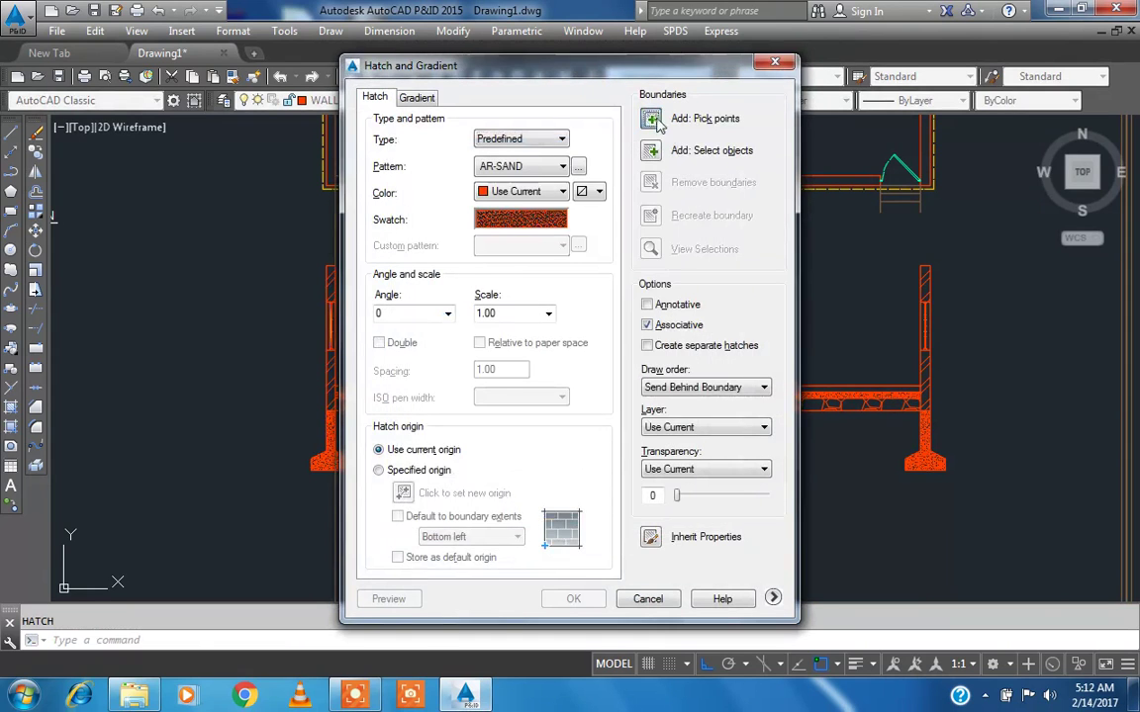
- Apply the AR-SAND hatch to the uppermost floor layer on both sides of the inner wall
left_click(653, 119)
scroll(435, 391, "up", 2)
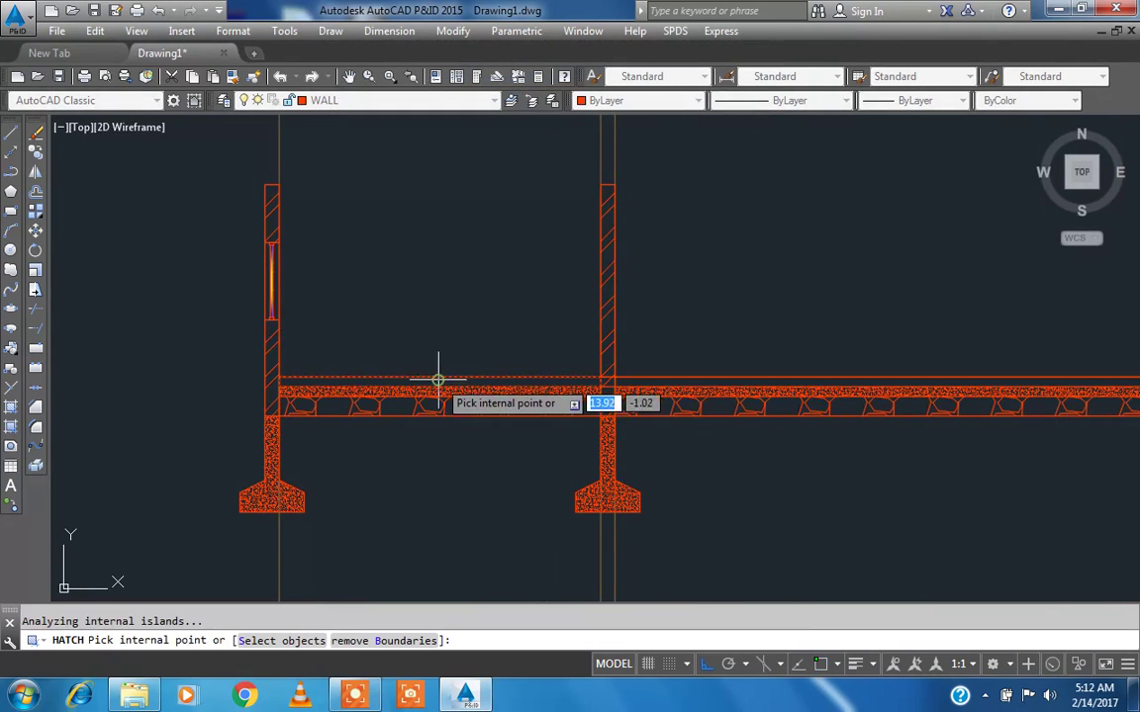
scroll(662, 378, "up", 2)
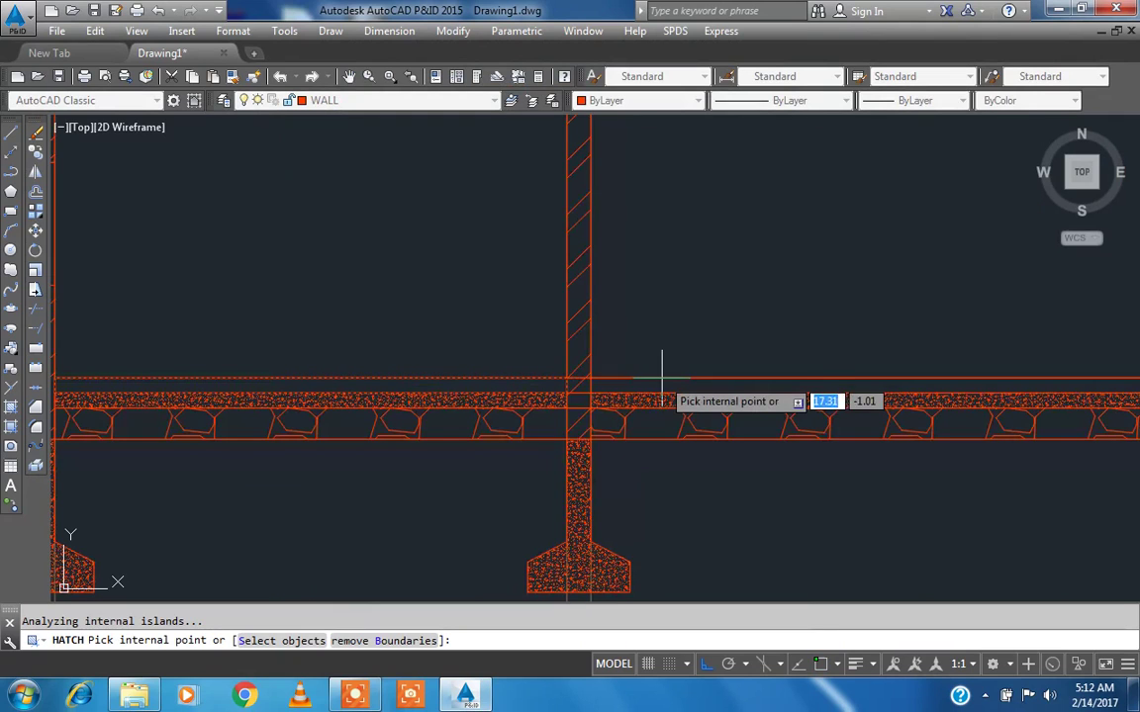
right_click(659, 333)
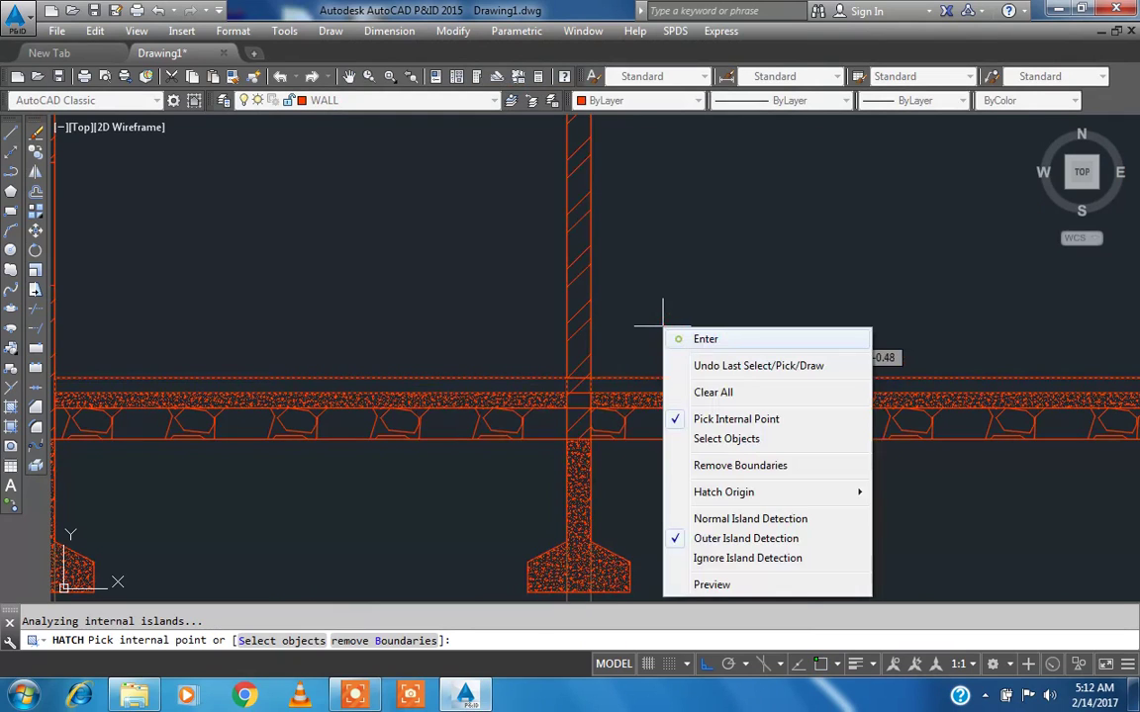
left_click(702, 335)
left_click(574, 600)
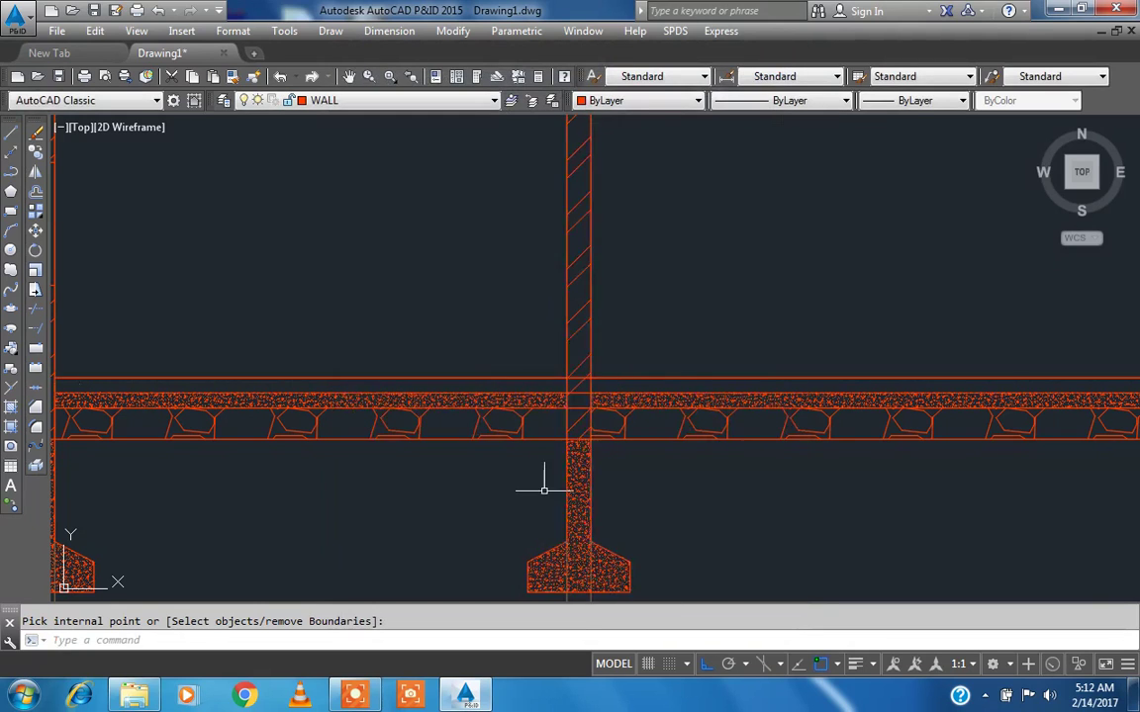
scroll(542, 479, "down", 4)
scroll(500, 443, "up", 5)
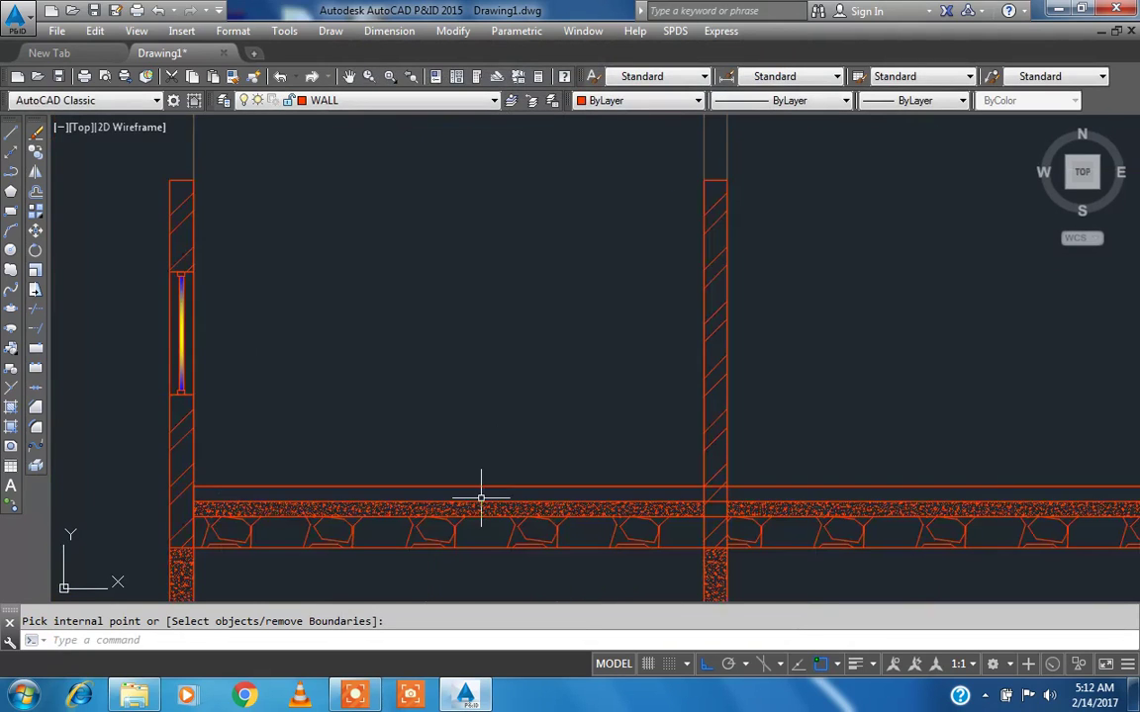
- Inspect the hatch settings of the AR-SAND fill in the uppermost floor layer, leaving them as they are
scroll(280, 434, "up", 3)
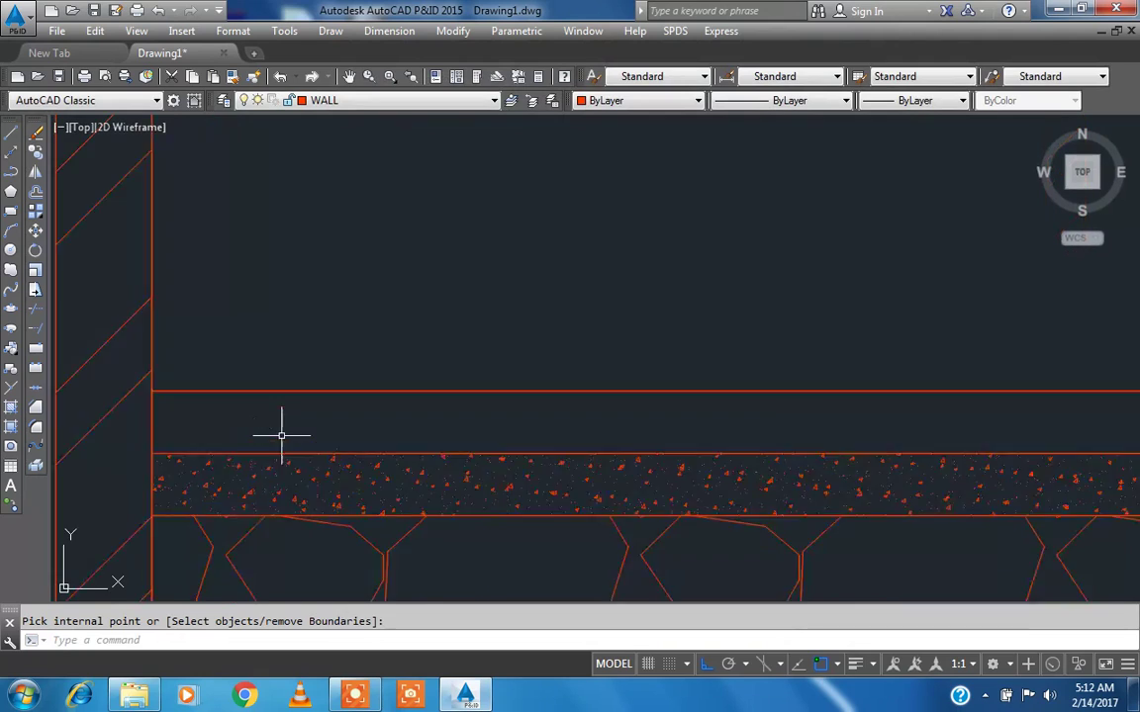
left_click(238, 400)
right_click(343, 264)
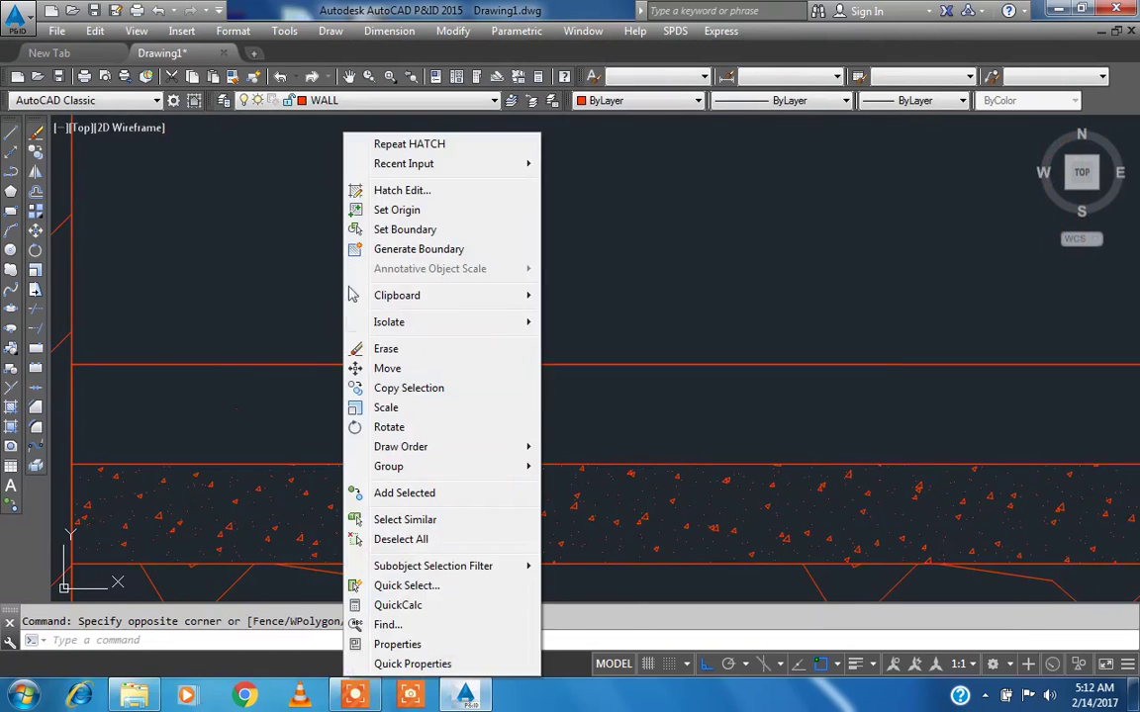
left_click(735, 673)
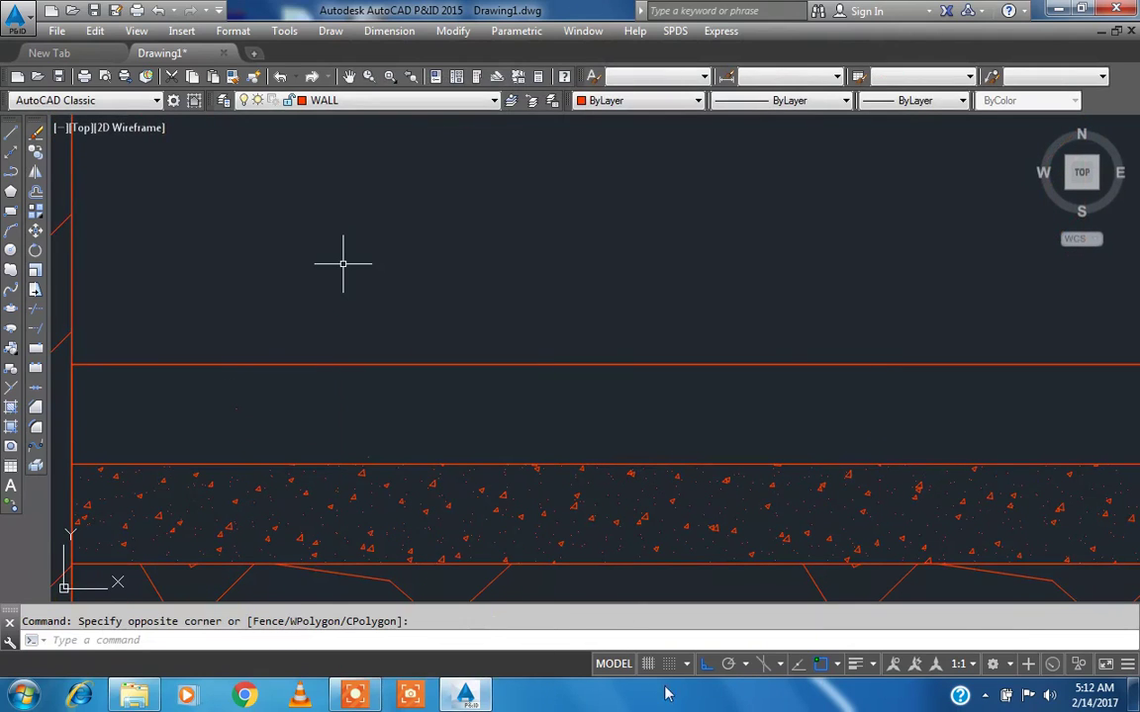
left_click(410, 695)
left_click(571, 664)
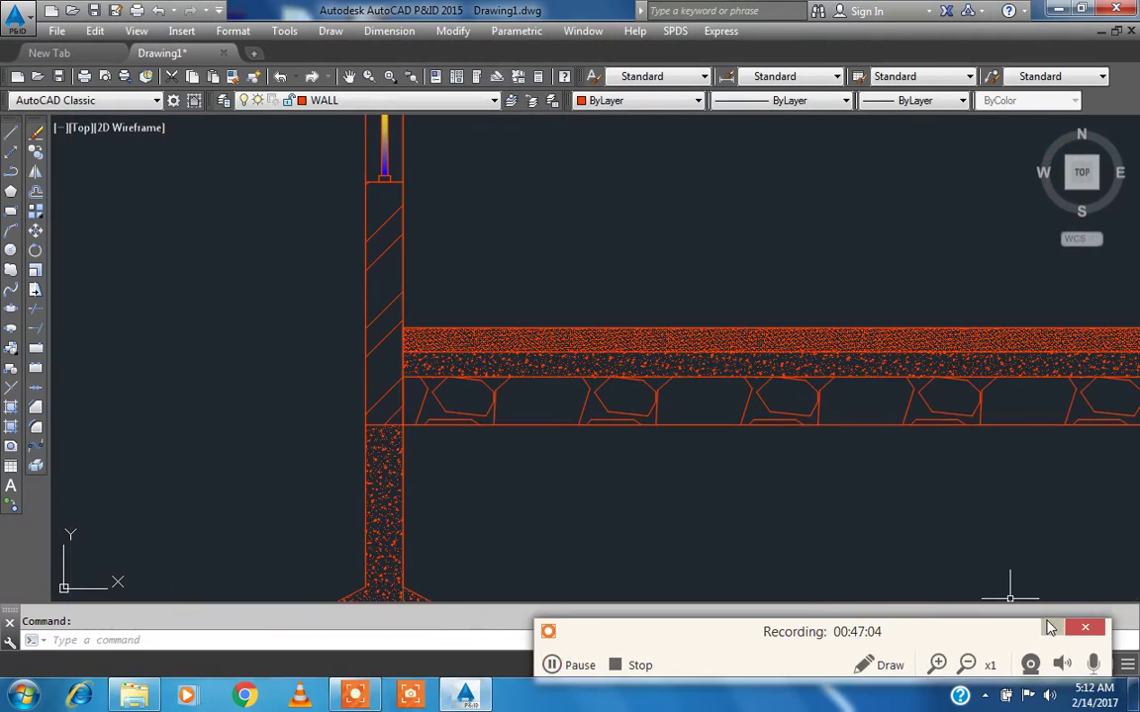
right_click(694, 282)
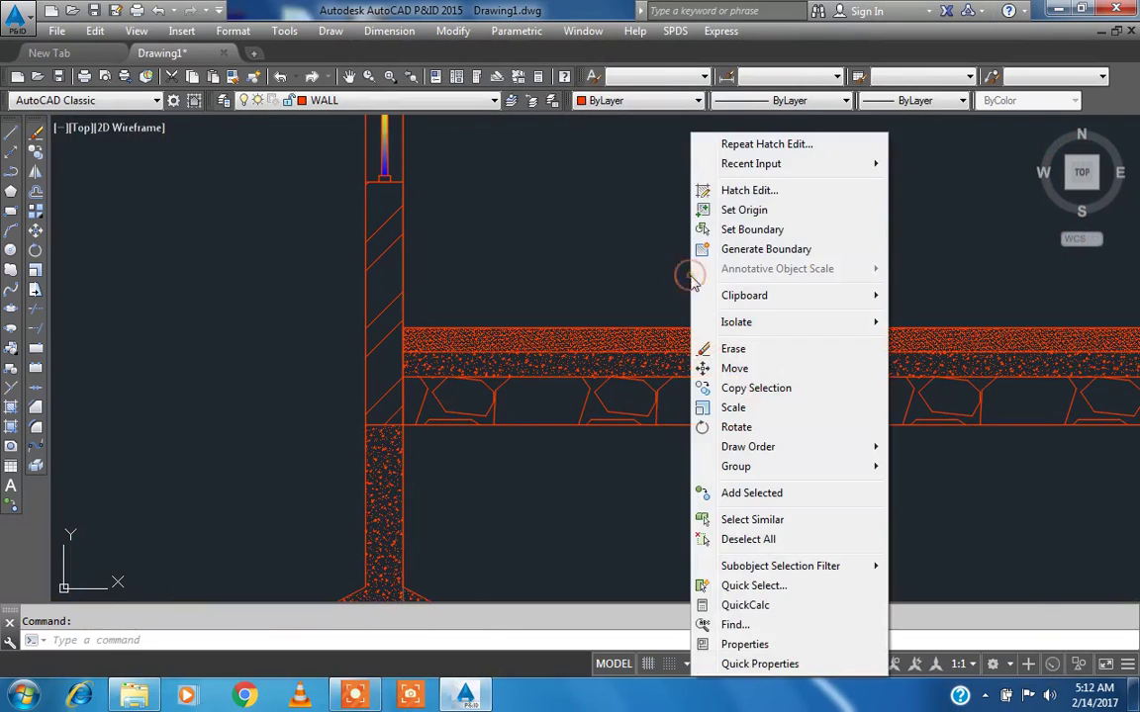
left_click(737, 193)
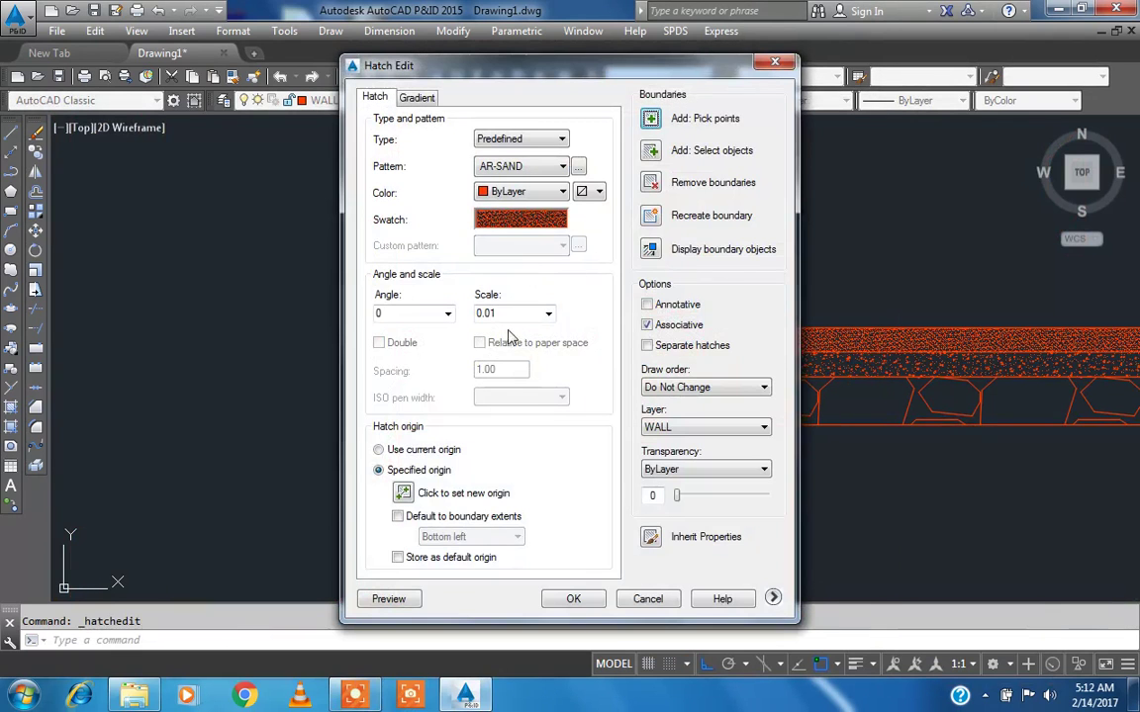
left_click(775, 64)
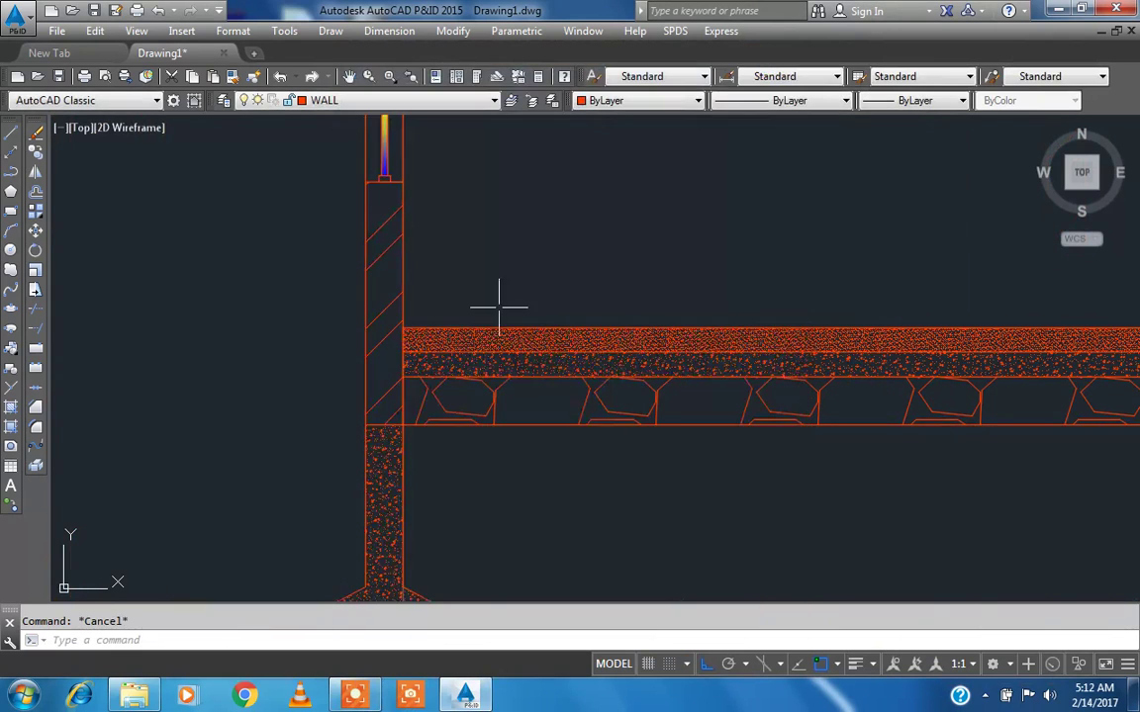
- Turn on the xl layer to show the construction lines around the section
scroll(606, 351, "down", 5)
middle_click_drag(605, 352, 431, 456)
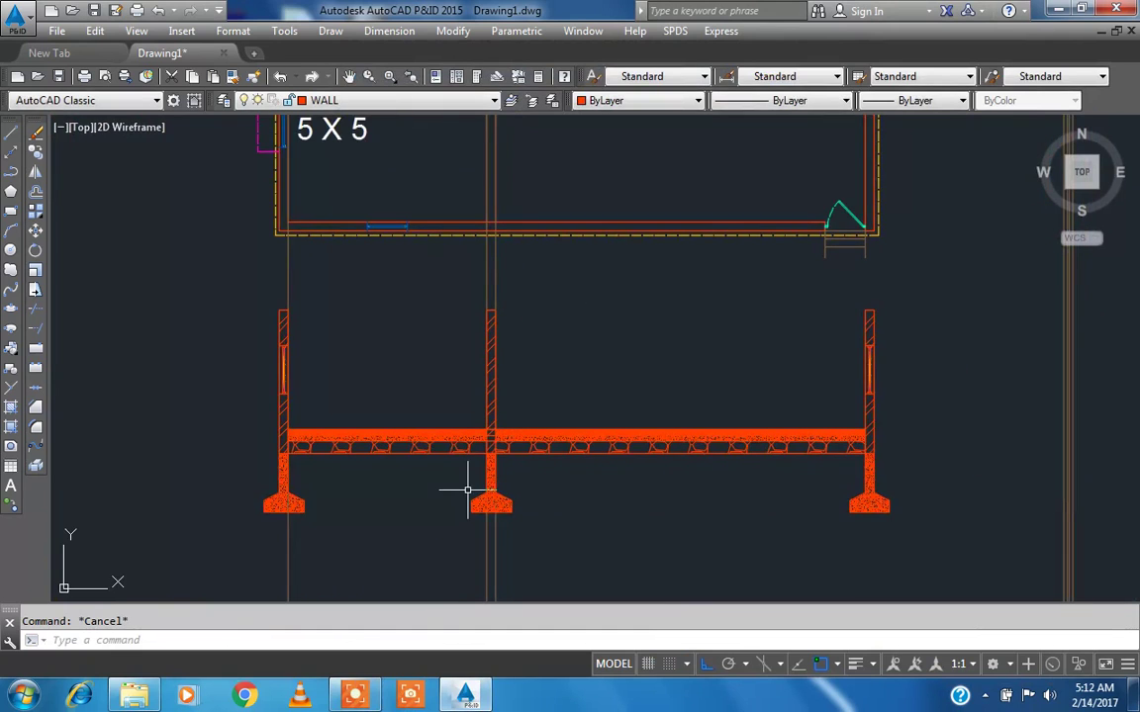
scroll(468, 489, "up", 2)
scroll(463, 478, "down", 2)
middle_click_drag(527, 459, 526, 468)
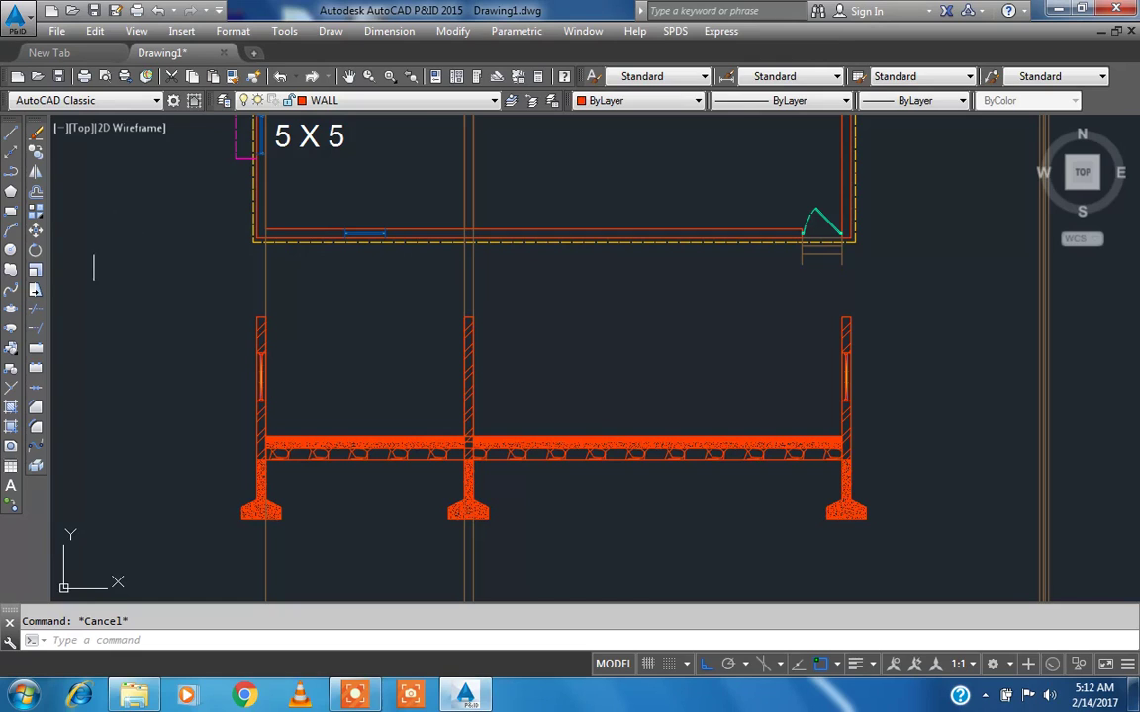
middle_click_drag(217, 357, 218, 371)
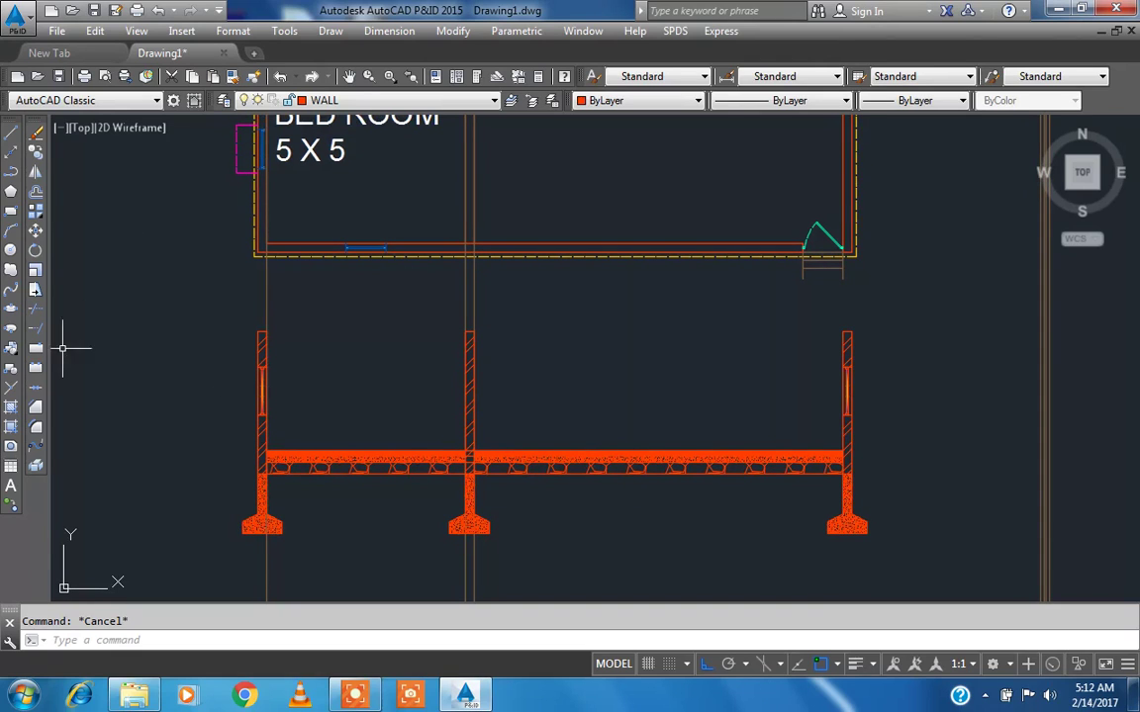
left_click(362, 100)
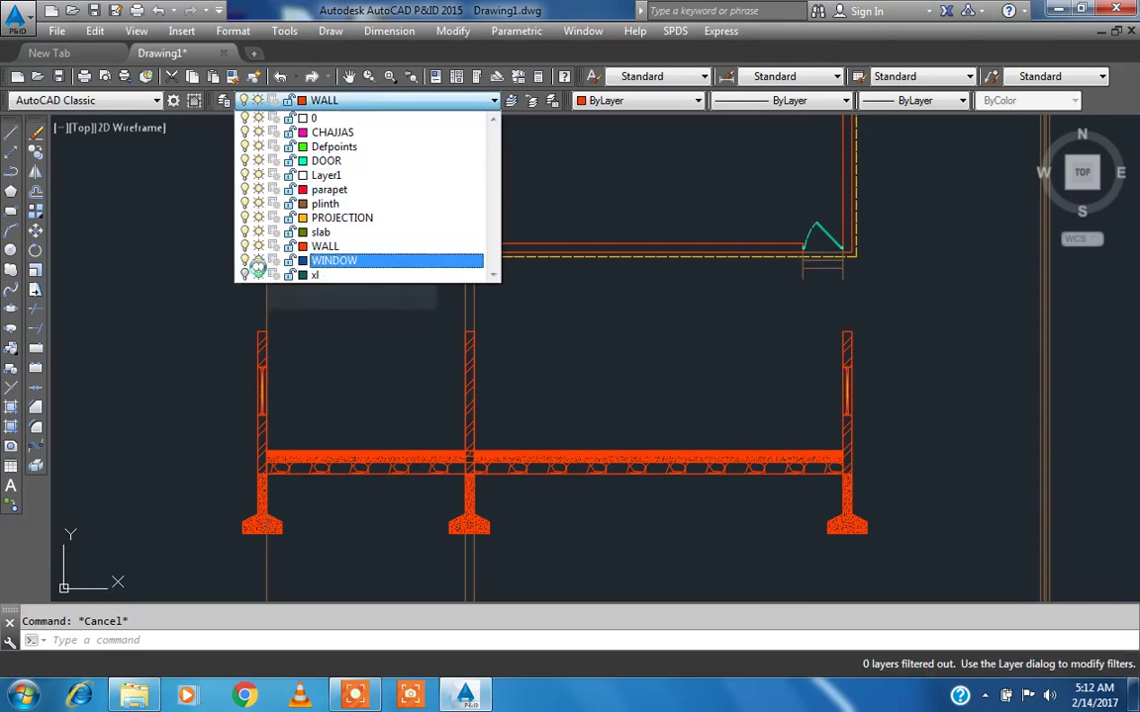
left_click(241, 274)
left_click(149, 288)
scroll(392, 379, "down", 4)
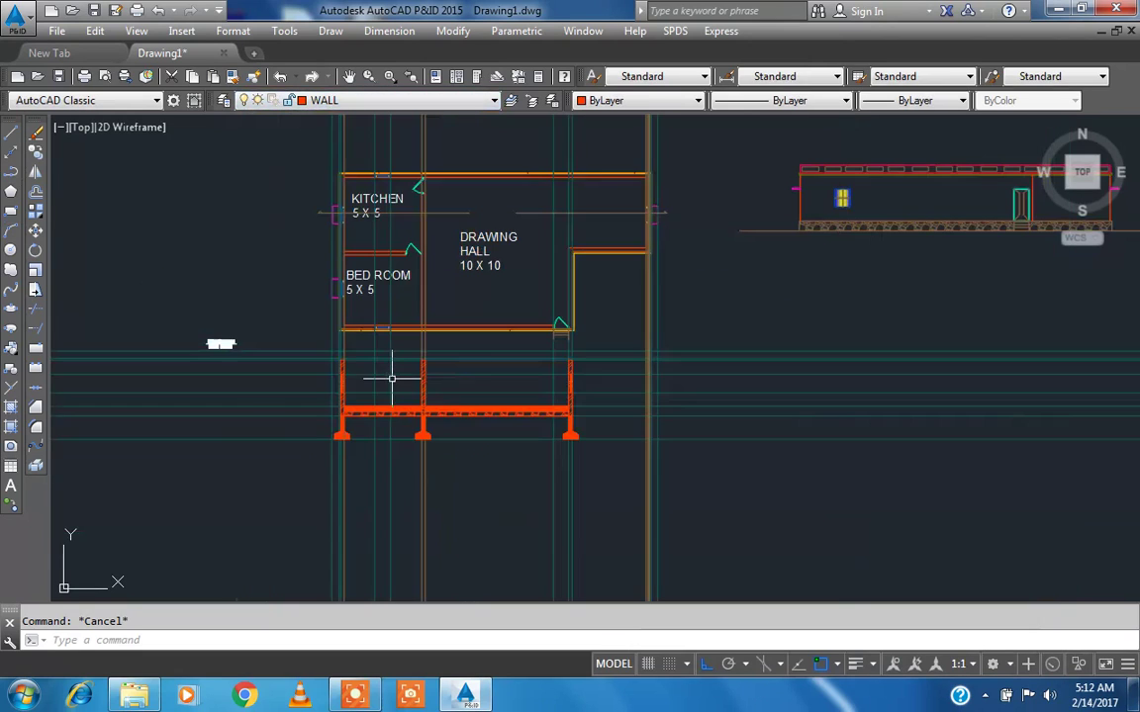
scroll(395, 381, "up", 2)
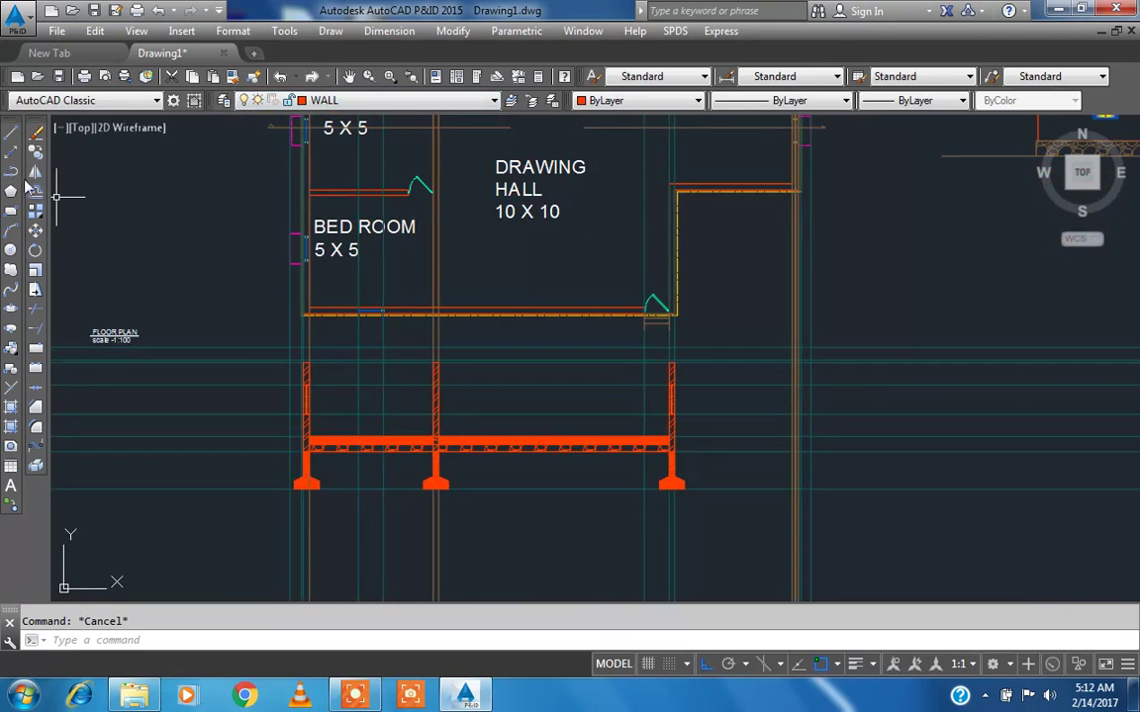
- On the slab layer, draw a thin roof slab rectangle over the walls, from the leftmost projection line to the right wall's outer face
key("Escape")
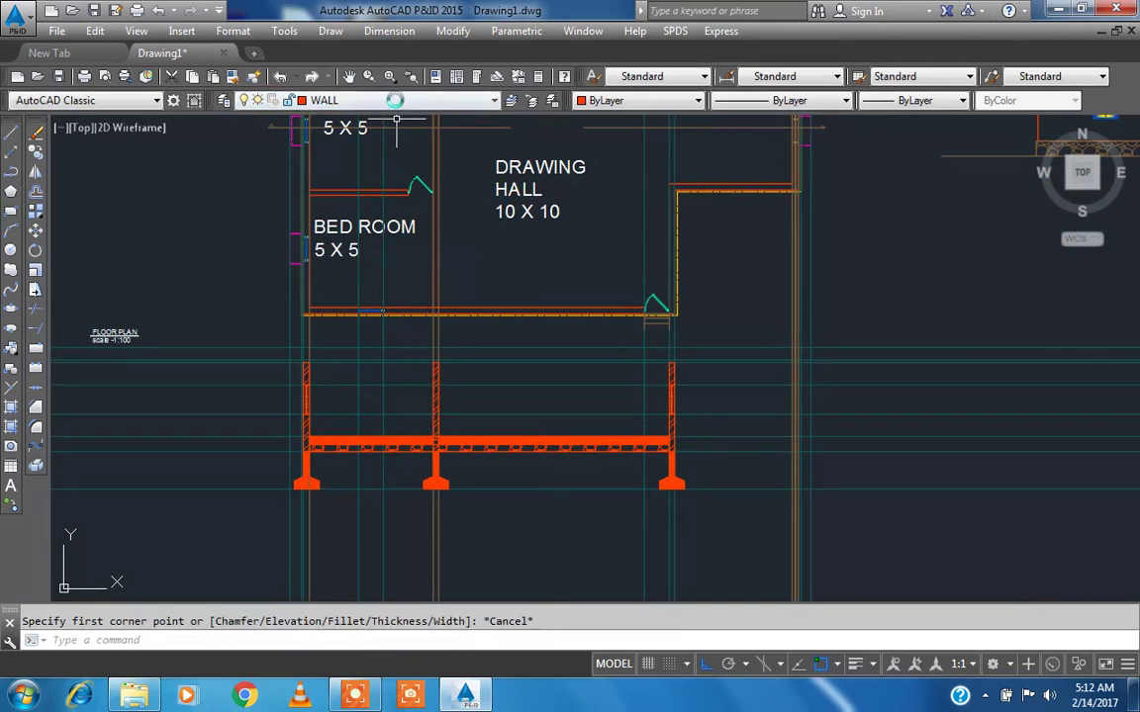
left_click(395, 100)
left_click(376, 207)
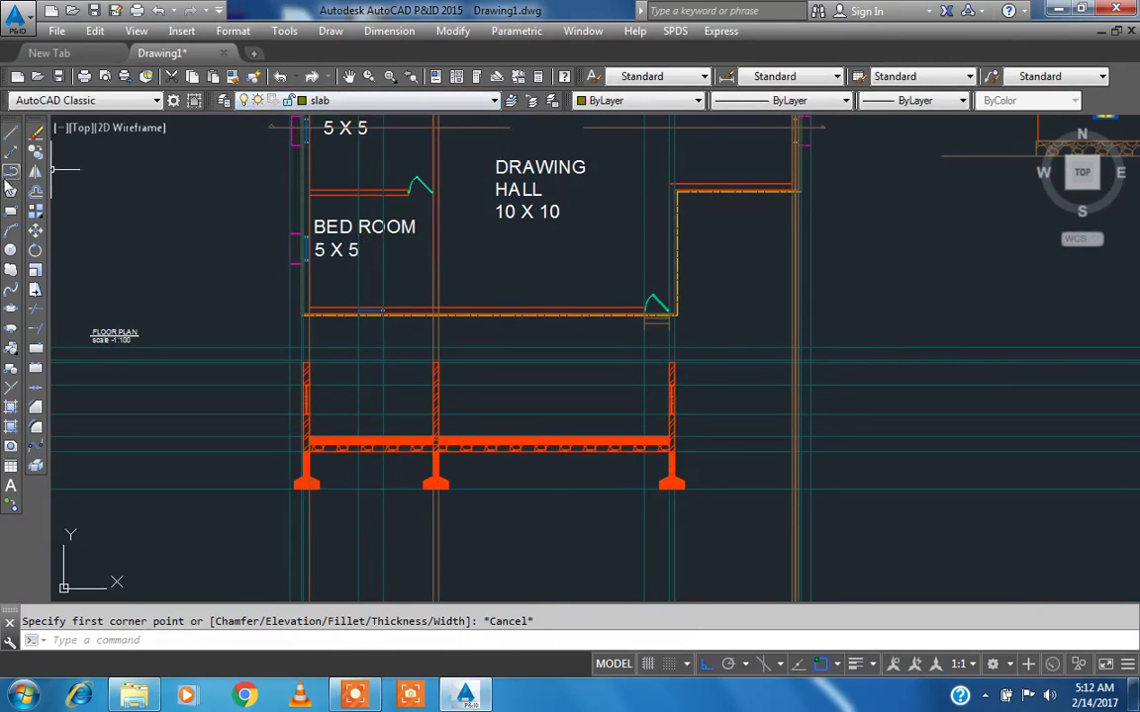
key("Return")
scroll(257, 386, "up", 5)
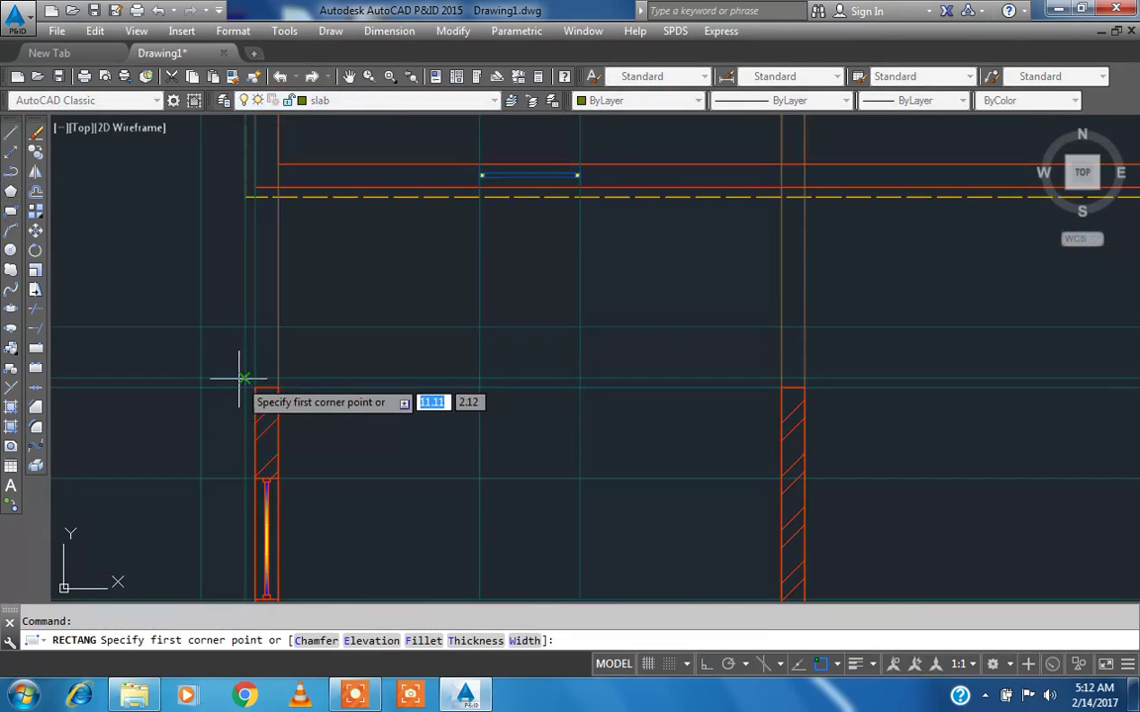
left_click(244, 377)
scroll(238, 377, "down", 5)
scroll(840, 432, "up", 5)
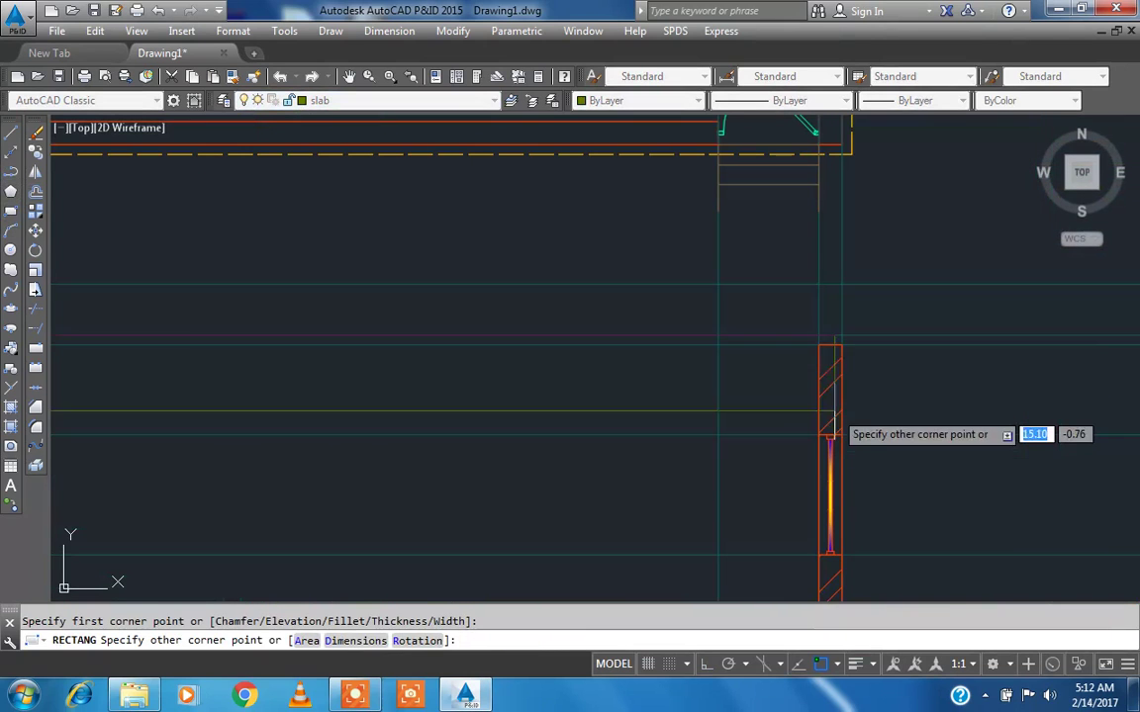
left_click(841, 340)
scroll(884, 371, "down", 3)
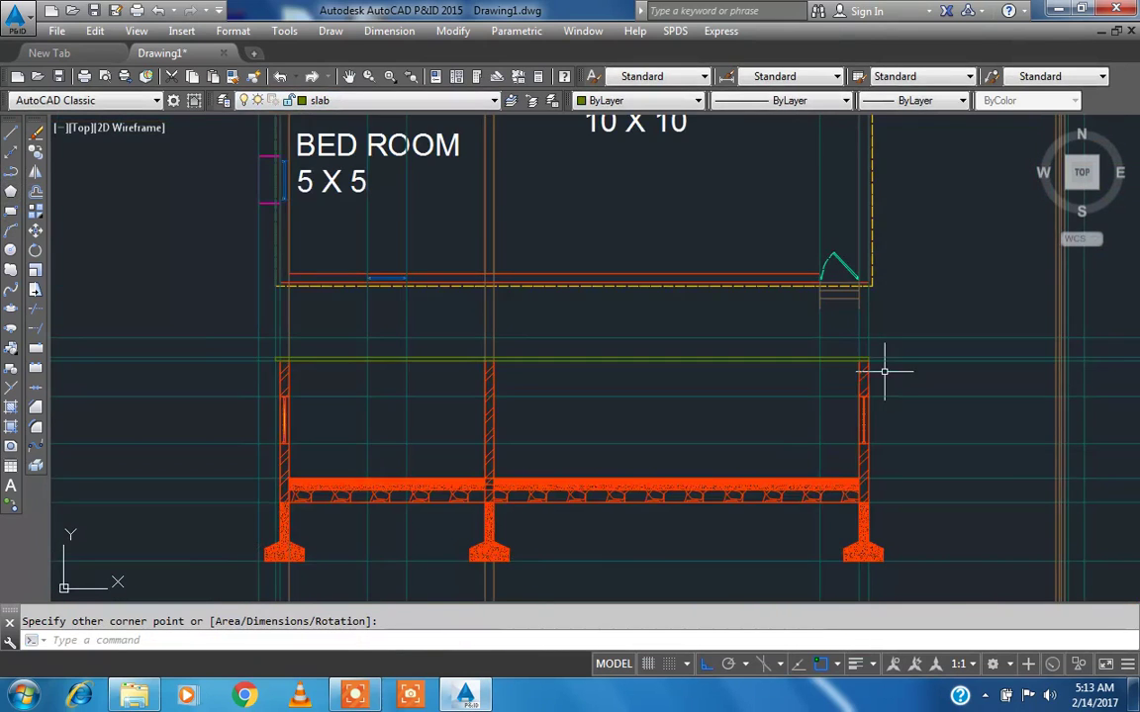
scroll(414, 384, "up", 2)
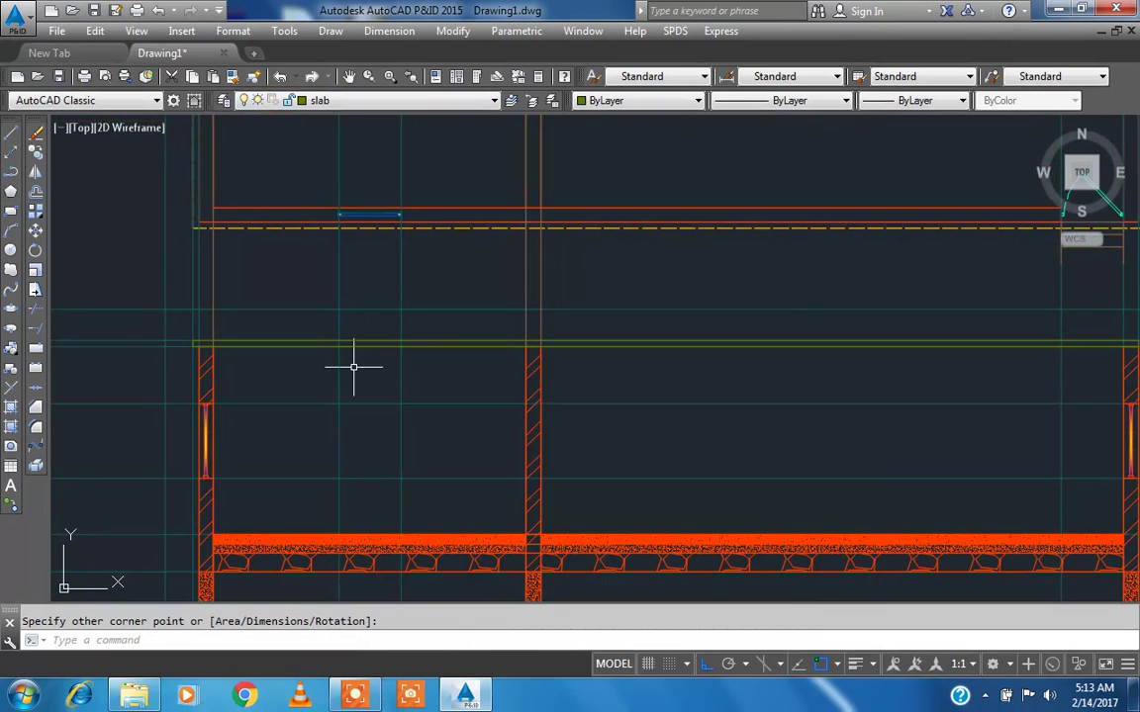
key("Return")
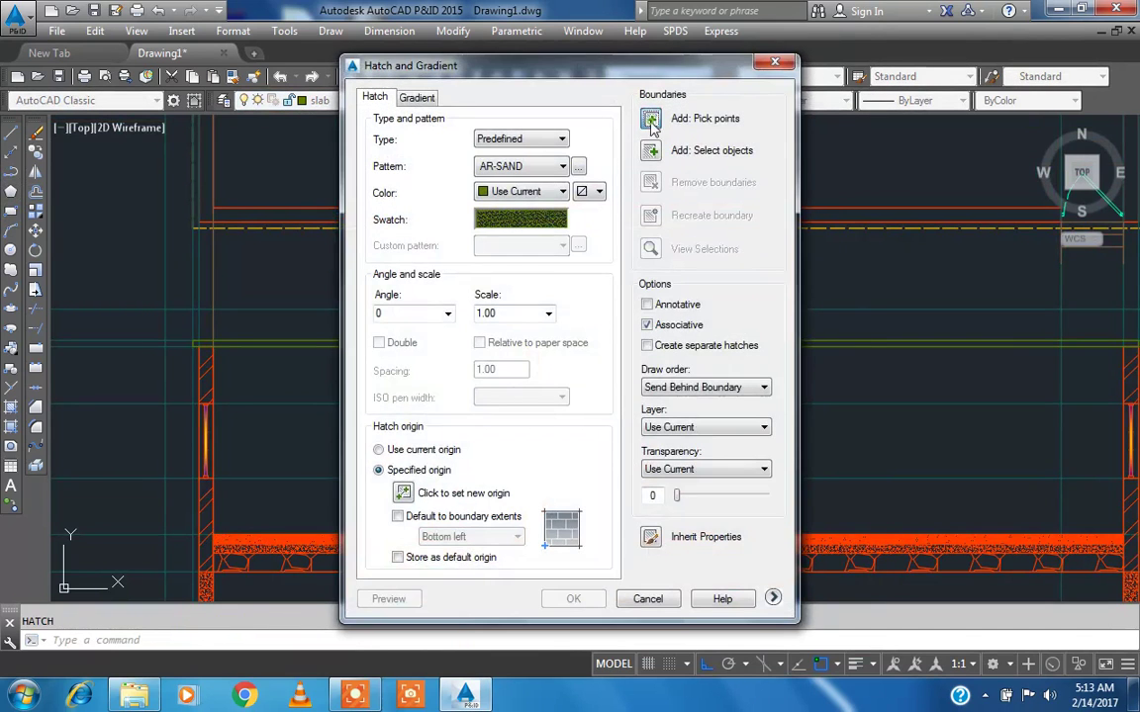
left_click(651, 118)
scroll(453, 213, "up", 2)
scroll(461, 247, "down", 2)
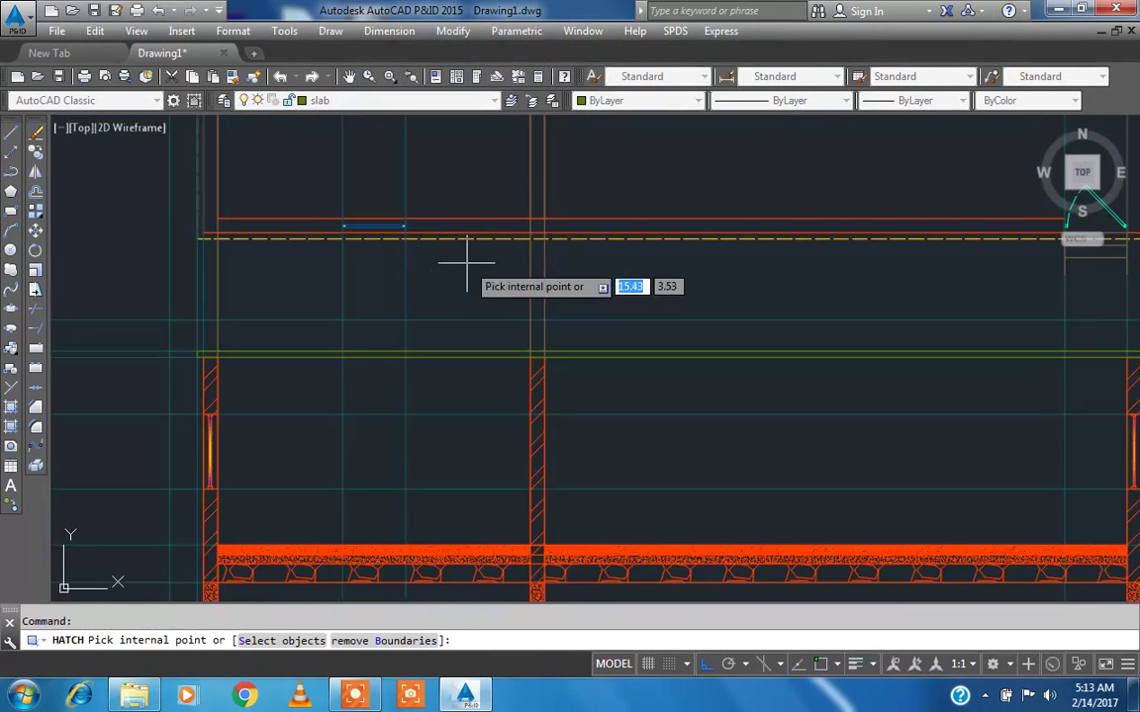
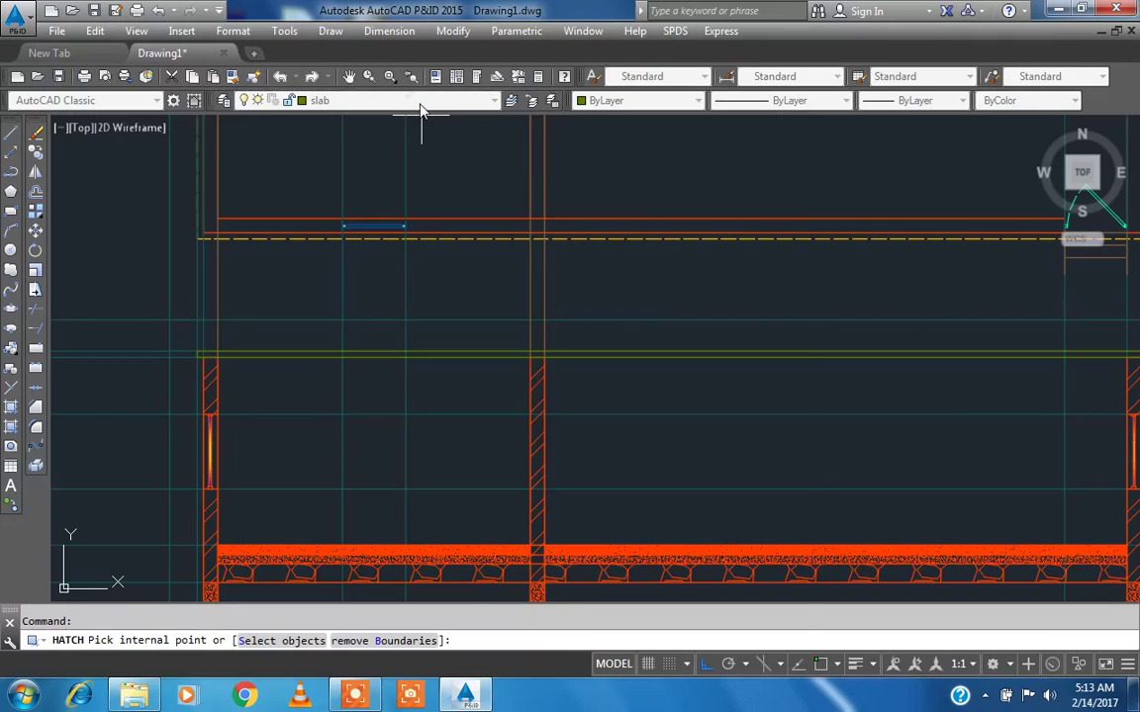
key("Escape")
key("Escape")
- Turn off the xl layer to hide the construction lines
left_click(381, 101)
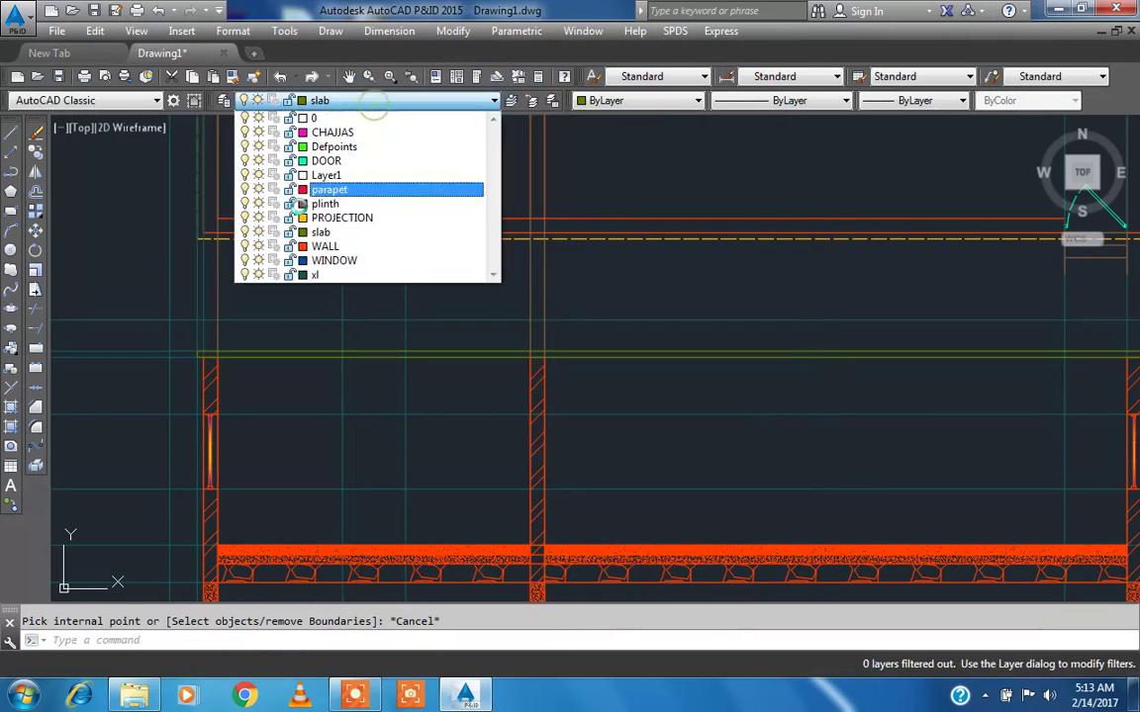
left_click(244, 275)
left_click(589, 366)
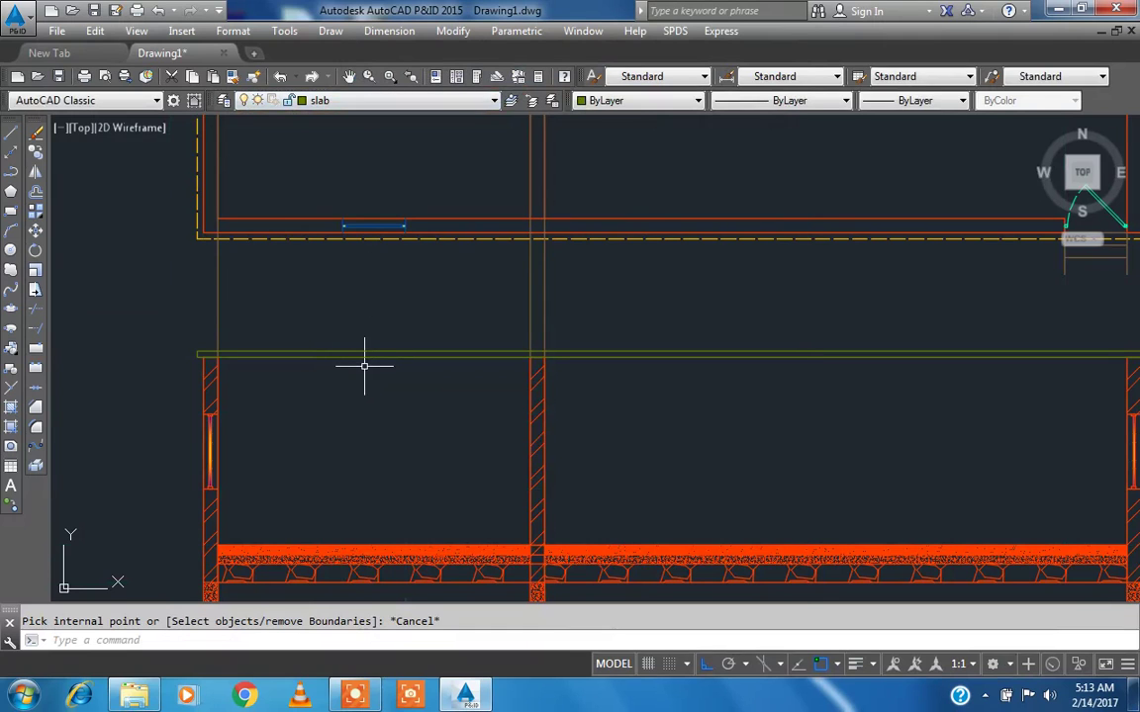
- Fill the whole roof slab rectangle with the predefined AR-SAND hatch at scale 1.00 and angle 0
key("Return")
left_click(649, 120)
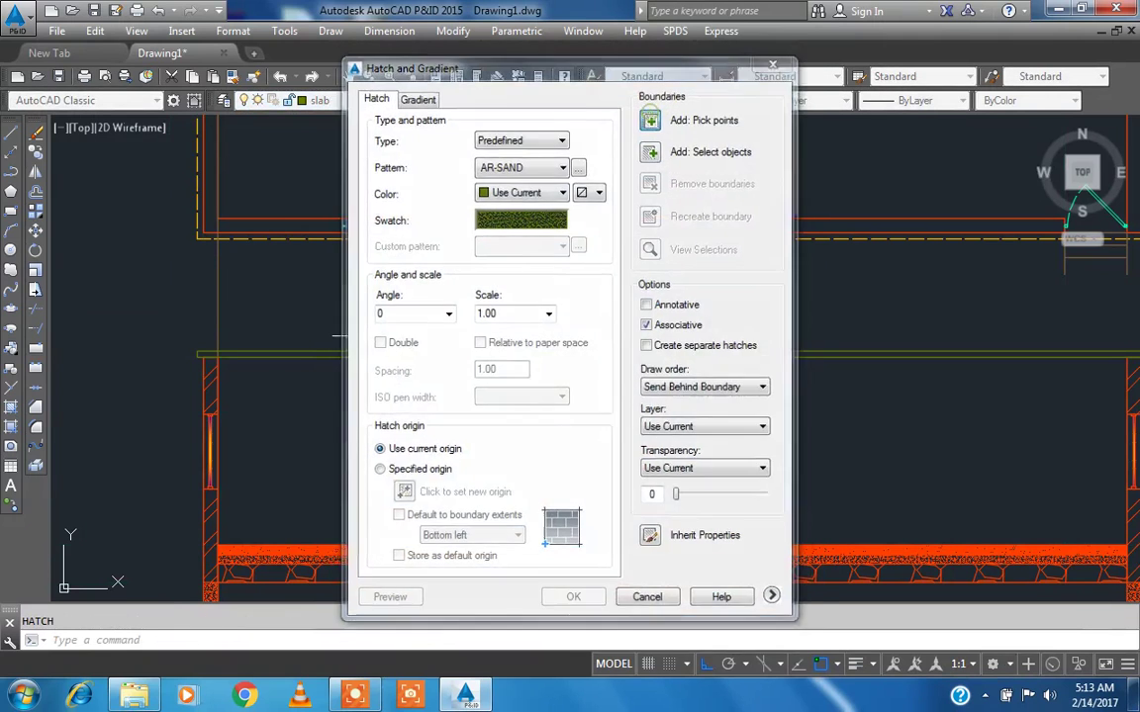
scroll(233, 356, "up", 4)
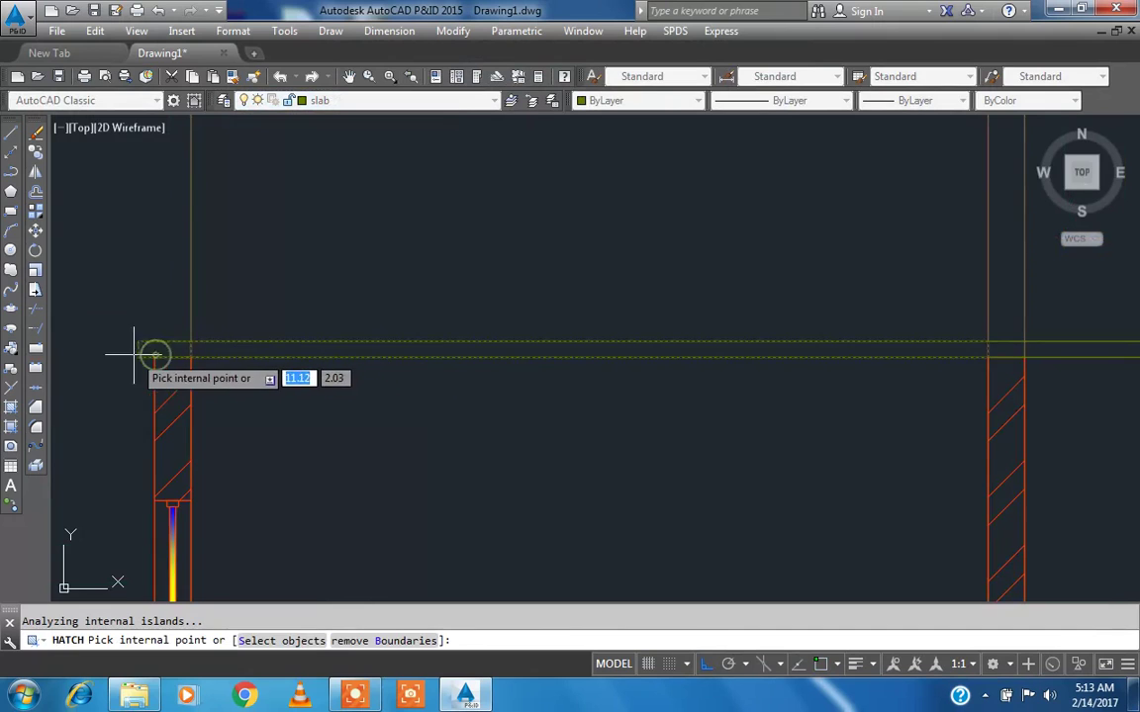
scroll(145, 371, "down", 3)
scroll(352, 348, "up", 4)
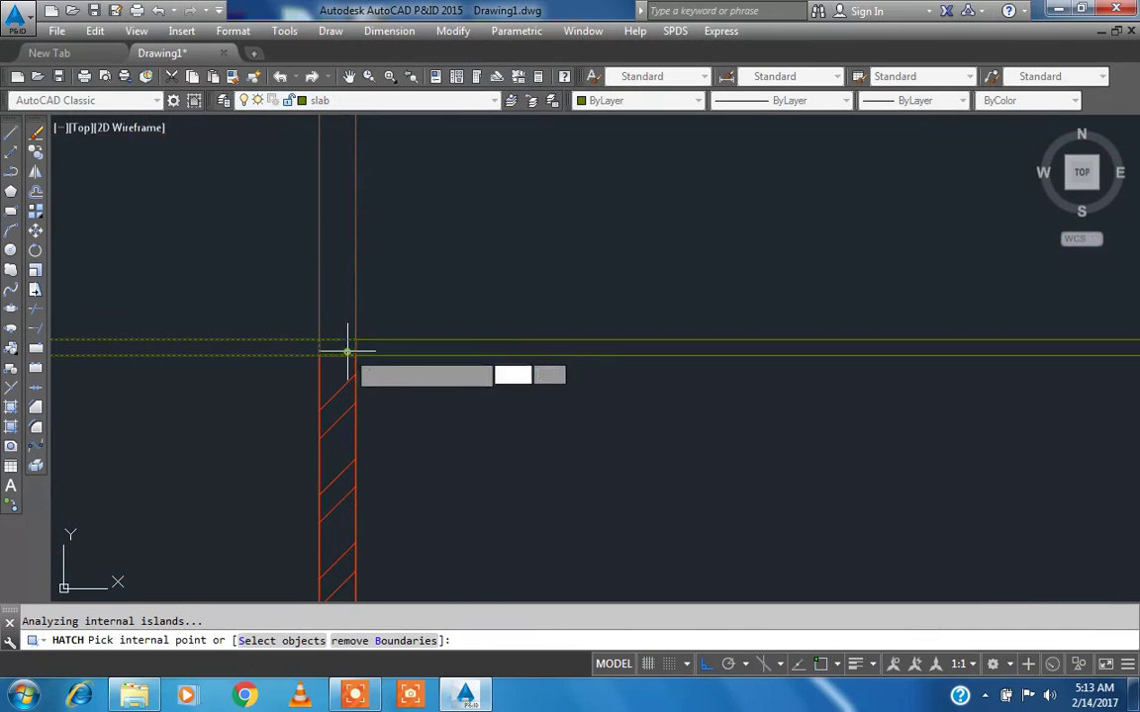
scroll(297, 346, "down", 4)
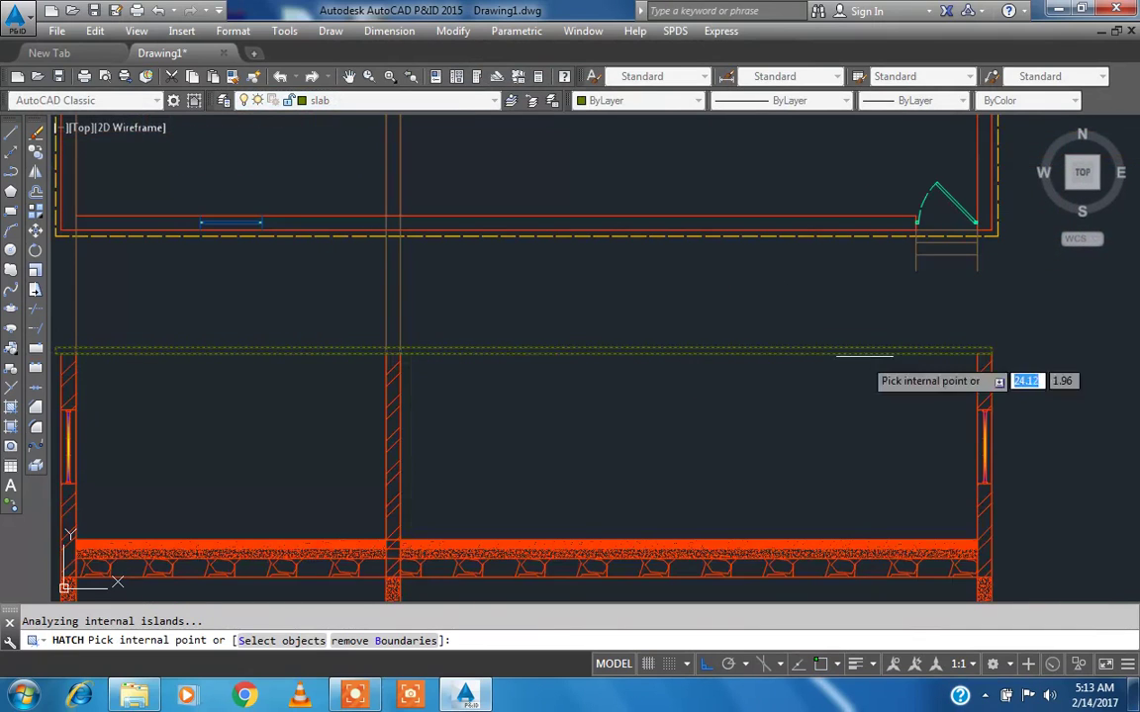
right_click(747, 287)
left_click(766, 293)
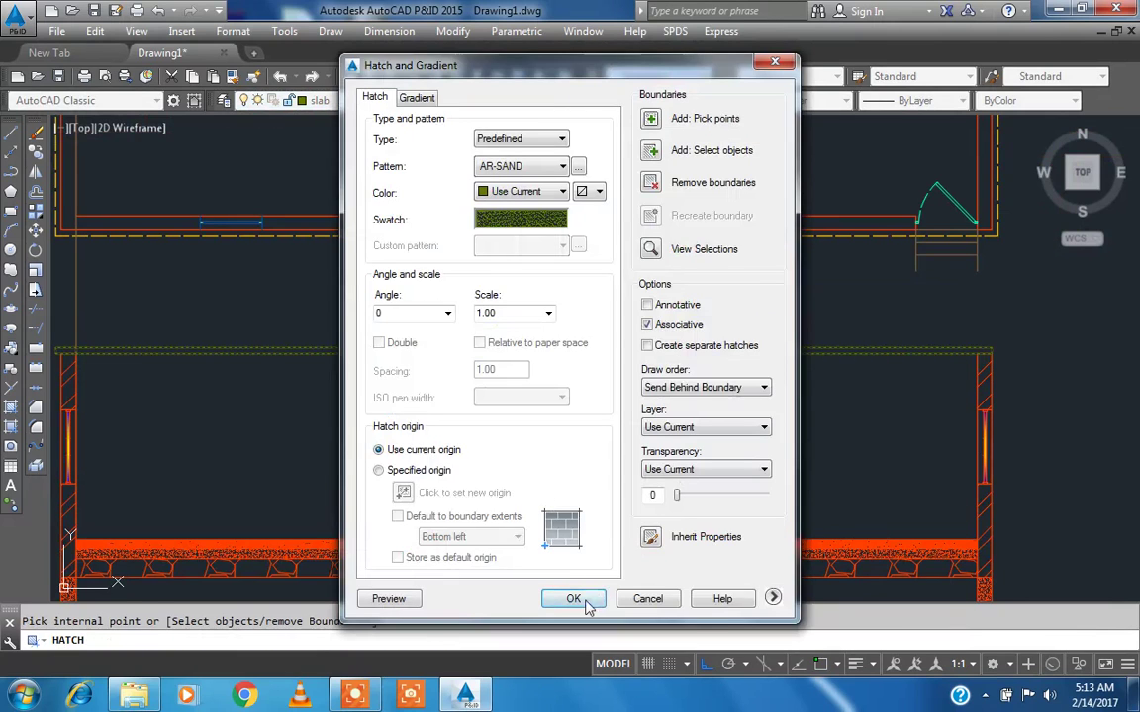
left_click(584, 600)
scroll(374, 389, "up", 5)
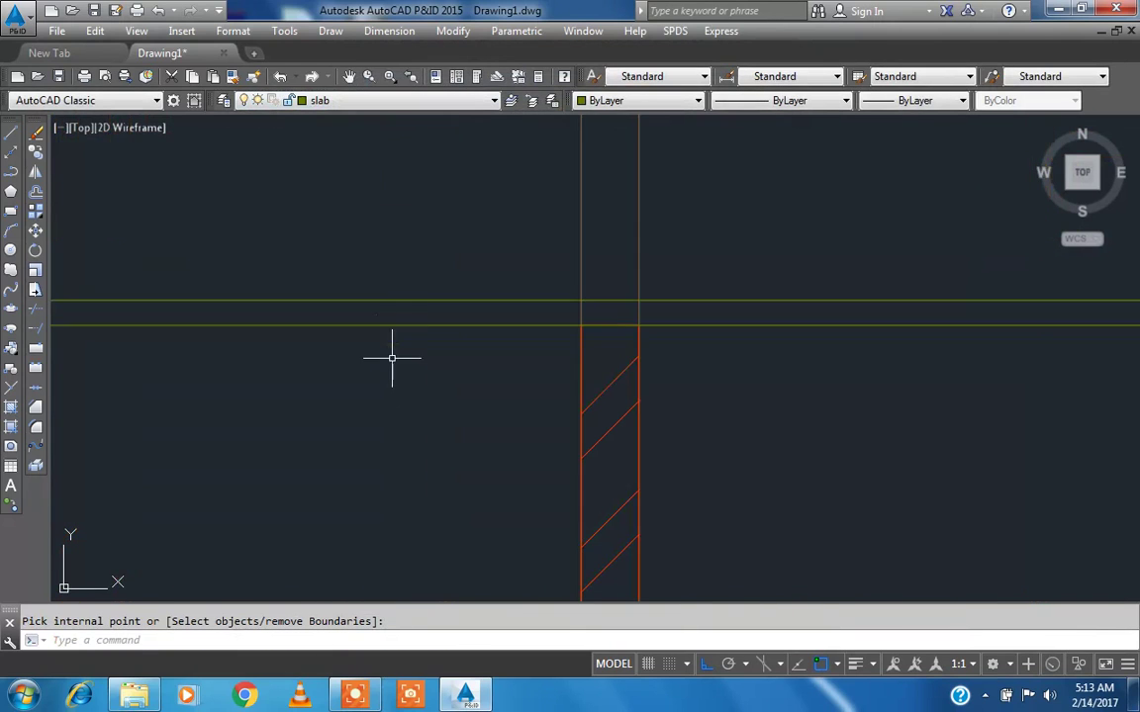
scroll(375, 315, "down", 4)
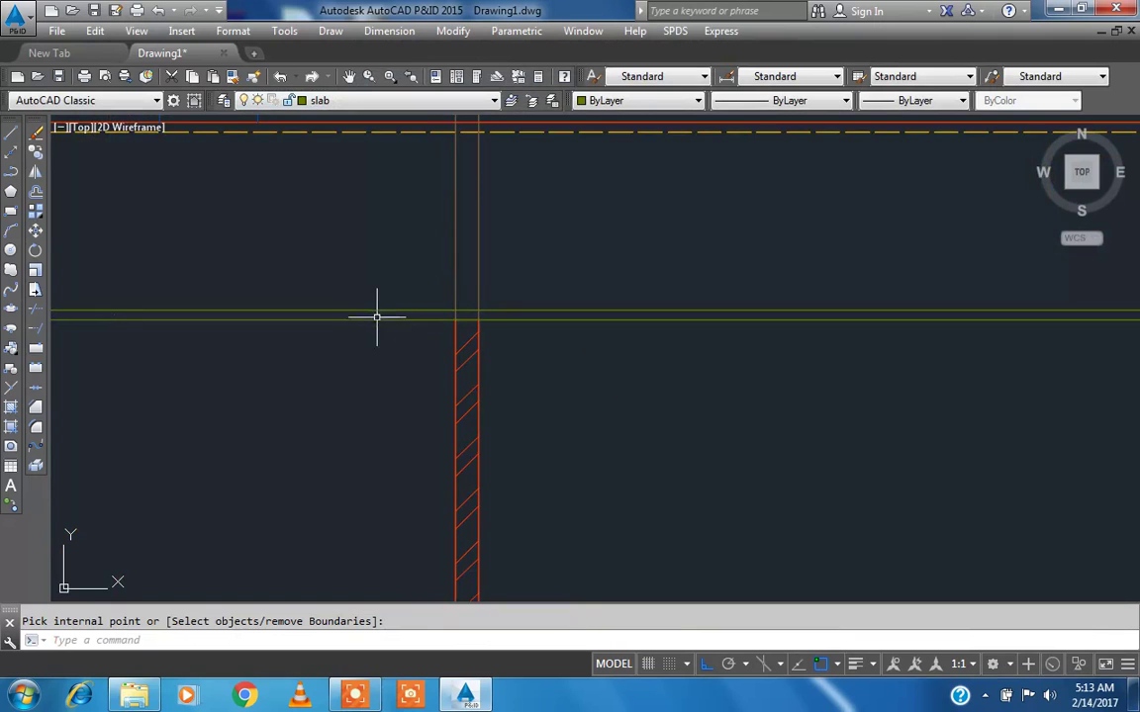
scroll(379, 330, "down", 5)
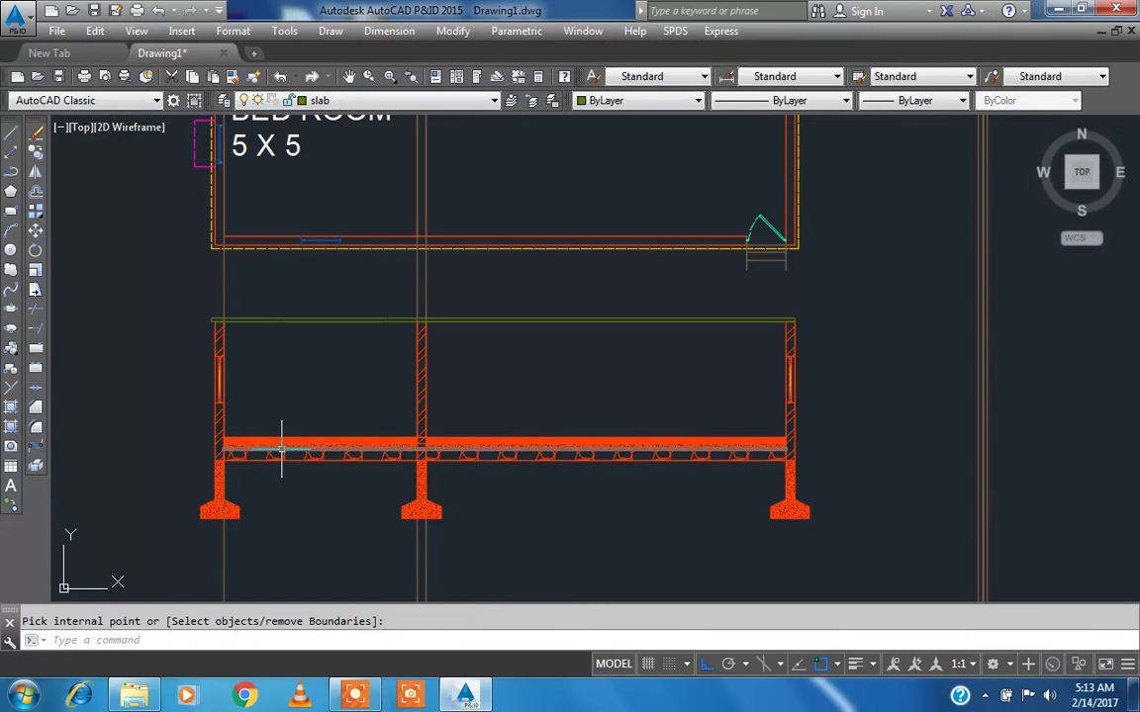
- Match the roof slab's hatch to the red concrete hatch already used in the section
key("Return")
scroll(237, 440, "up", 5)
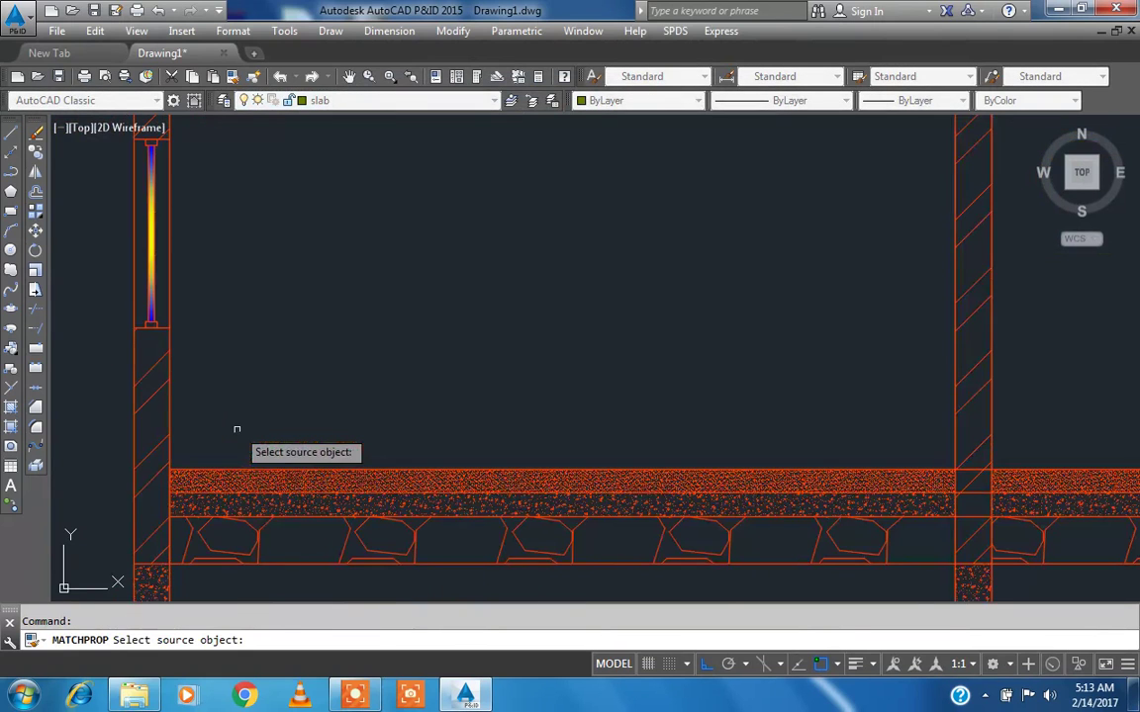
left_click(254, 538)
scroll(438, 419, "down", 6)
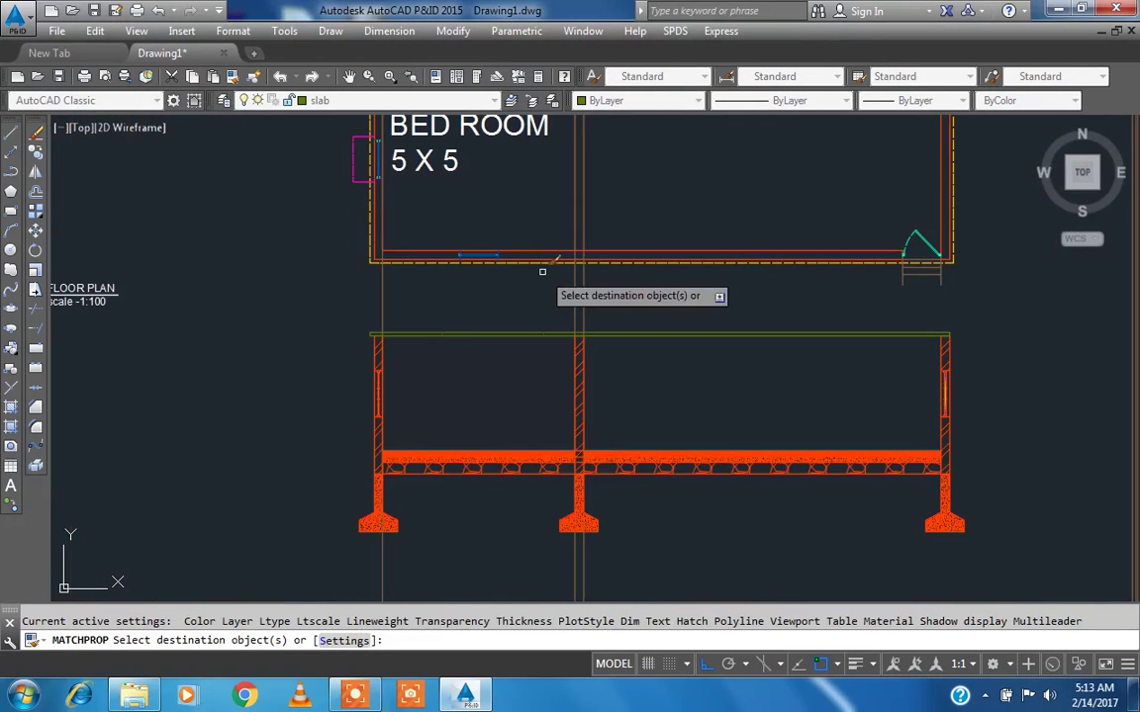
scroll(529, 346, "up", 7)
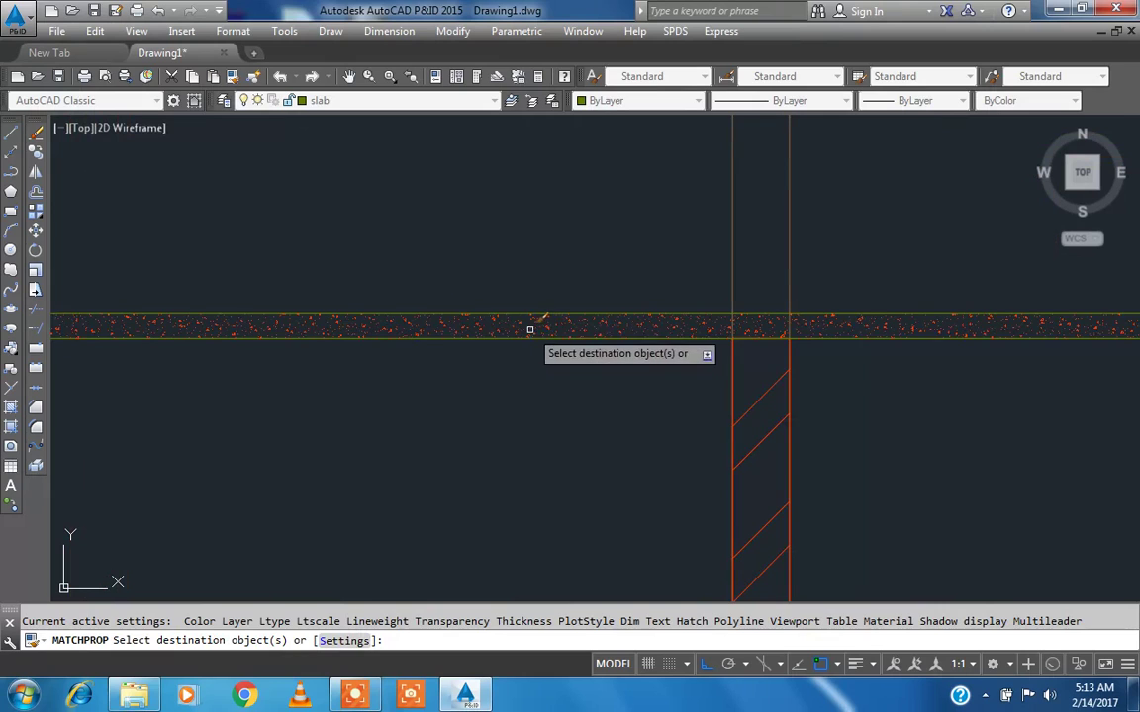
right_click(487, 237)
left_click(503, 245)
scroll(502, 241, "down", 5)
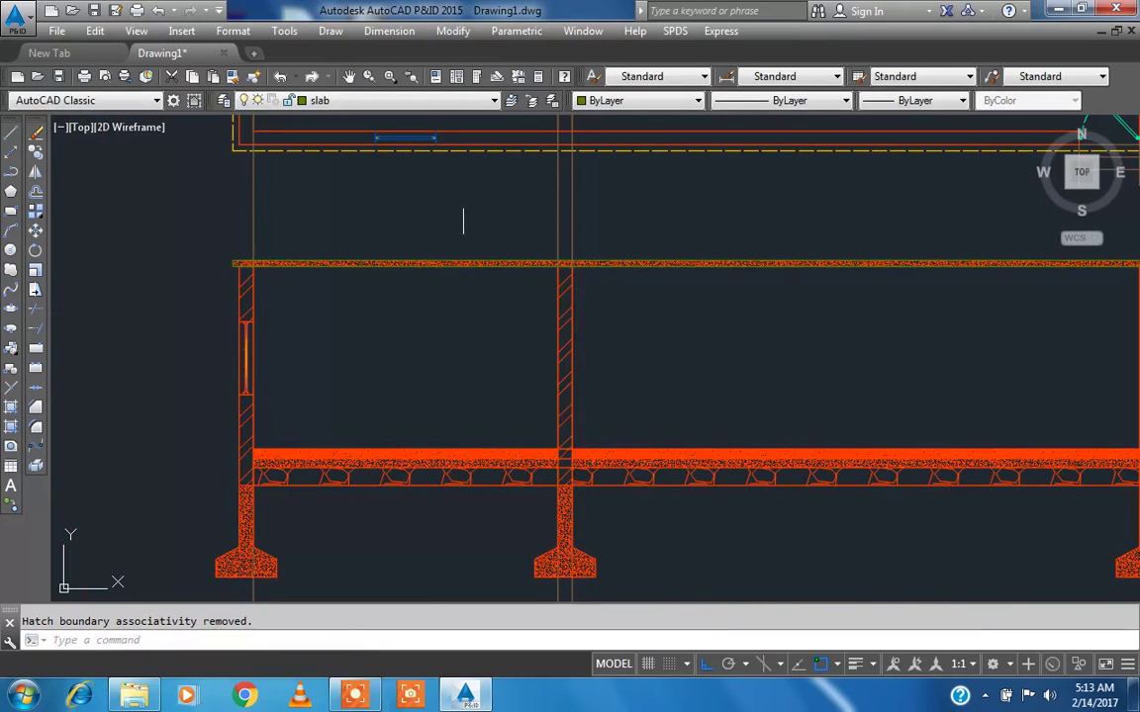
- Turn on the xl layer to show the construction lines around the section
scroll(314, 320, "down", 2)
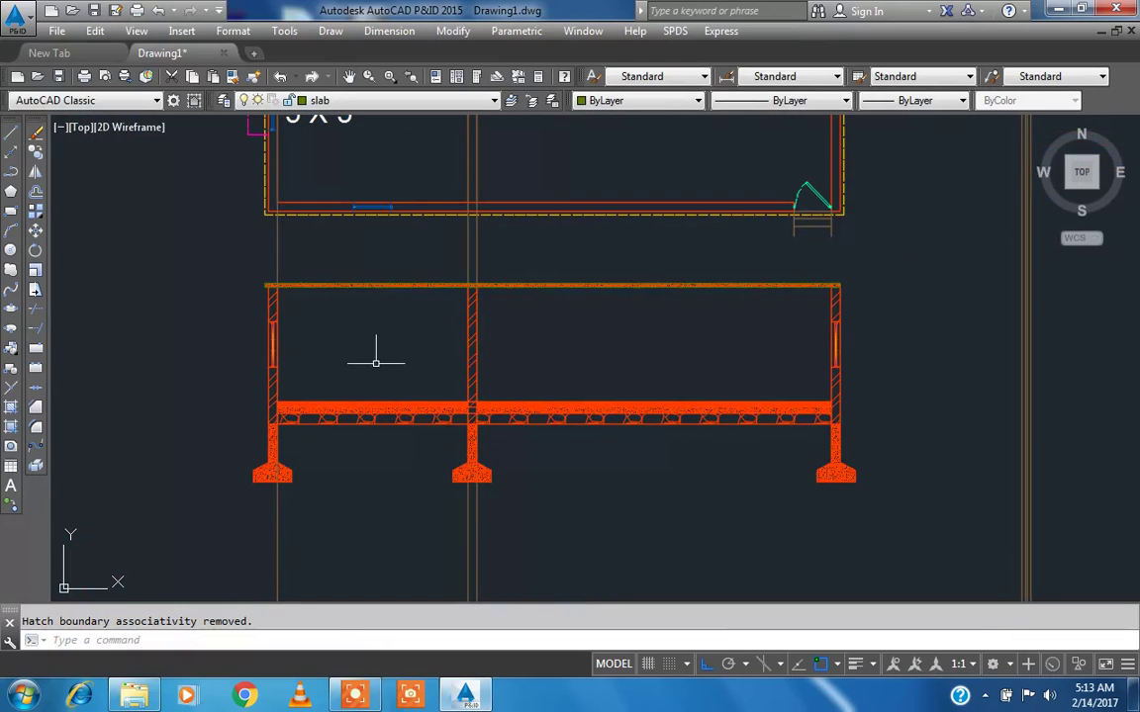
middle_click_drag(349, 348, 350, 370)
left_click(330, 103)
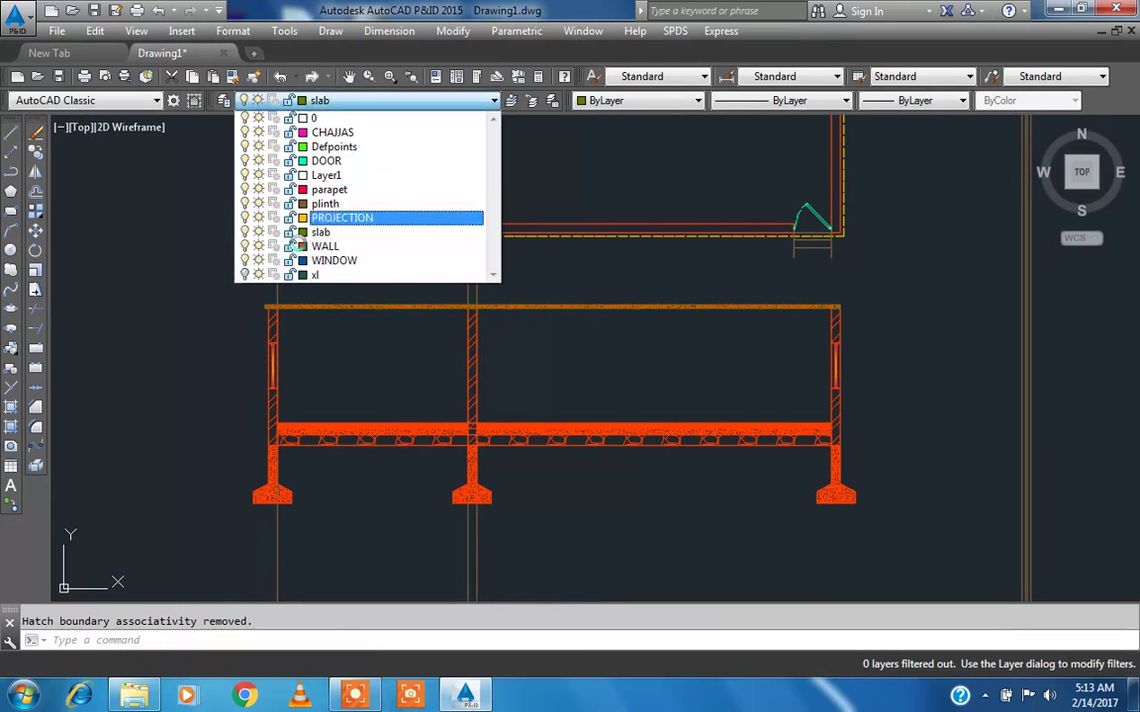
scroll(218, 305, "down", 4)
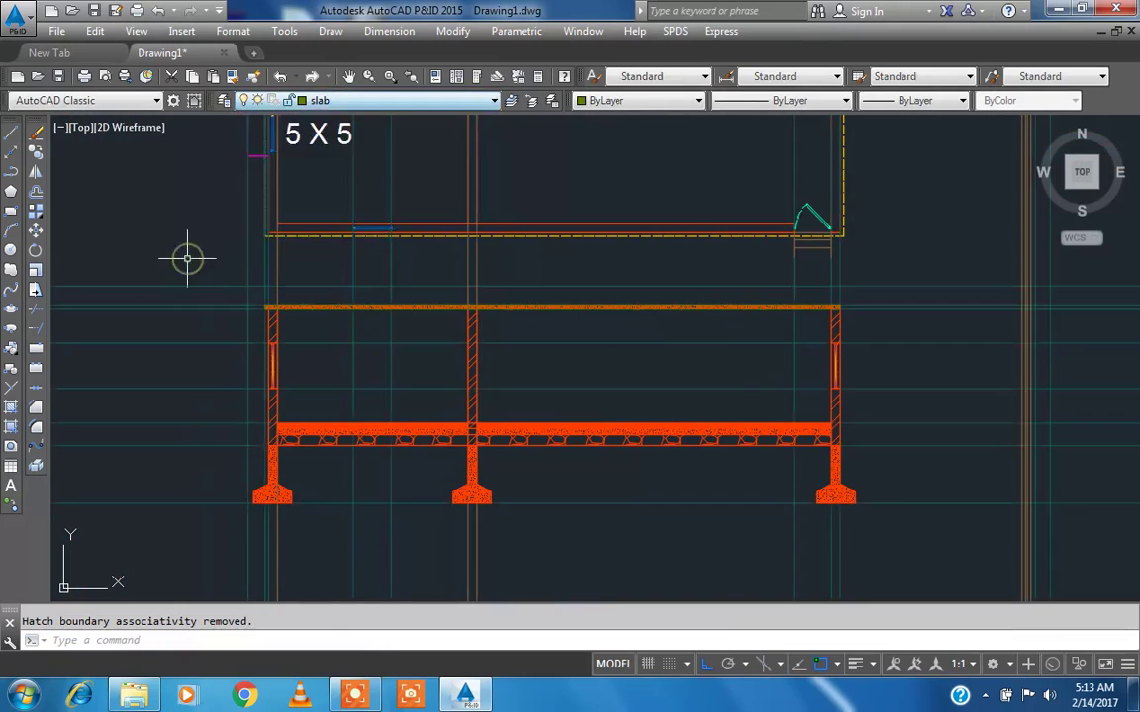
- Copy the glazed window from the elevation into the section's left room, placing its lower-right corner where the projected window edge meets the sill line
type("co")
key("Return")
scroll(692, 216, "up", 3)
left_click(658, 205)
left_click(743, 248)
key("Return")
scroll(732, 258, "up", 4)
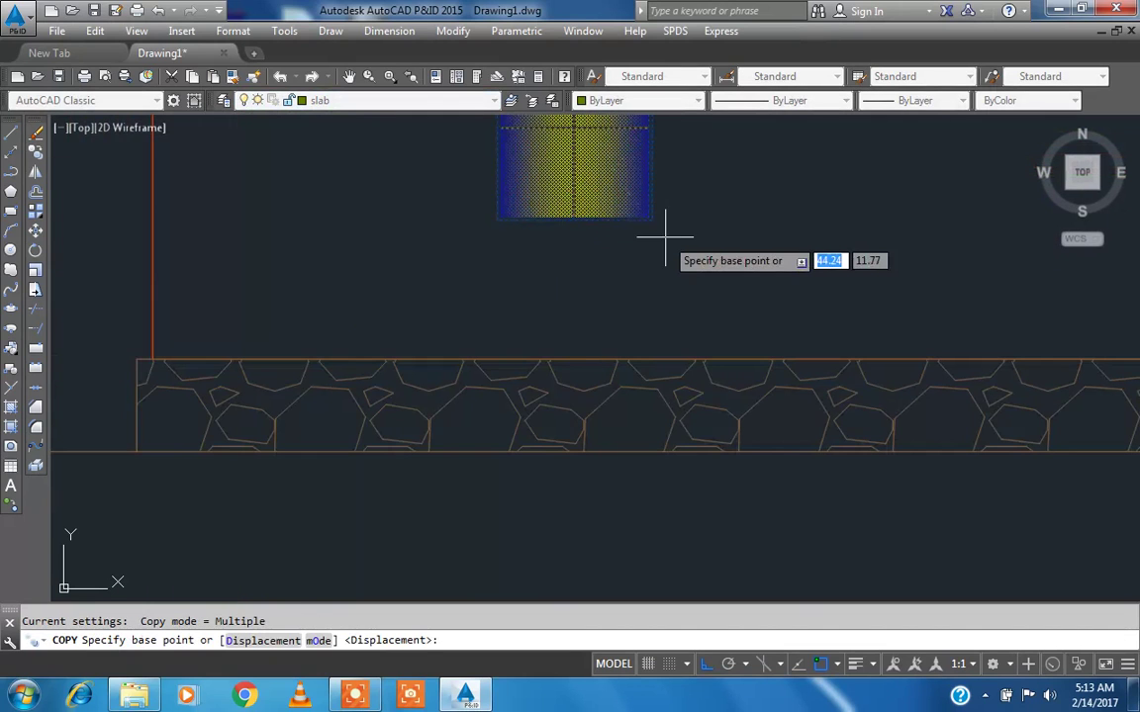
left_click(652, 219)
scroll(732, 198, "down", 5)
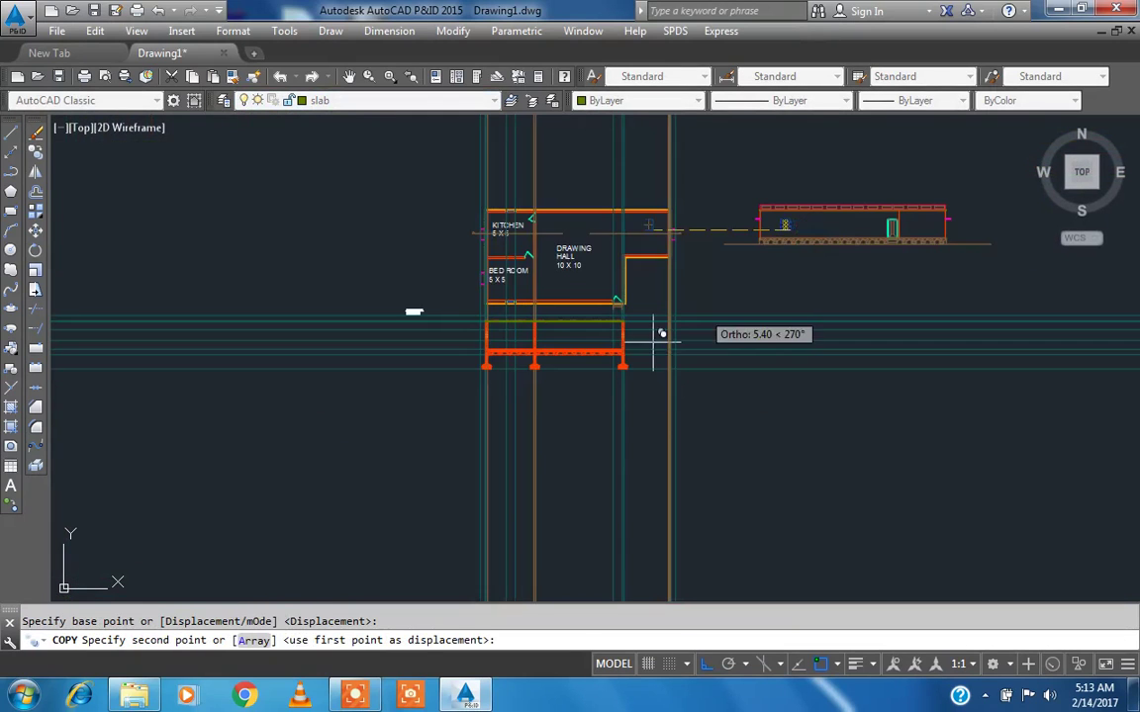
scroll(501, 337, "up", 4)
left_click(591, 378)
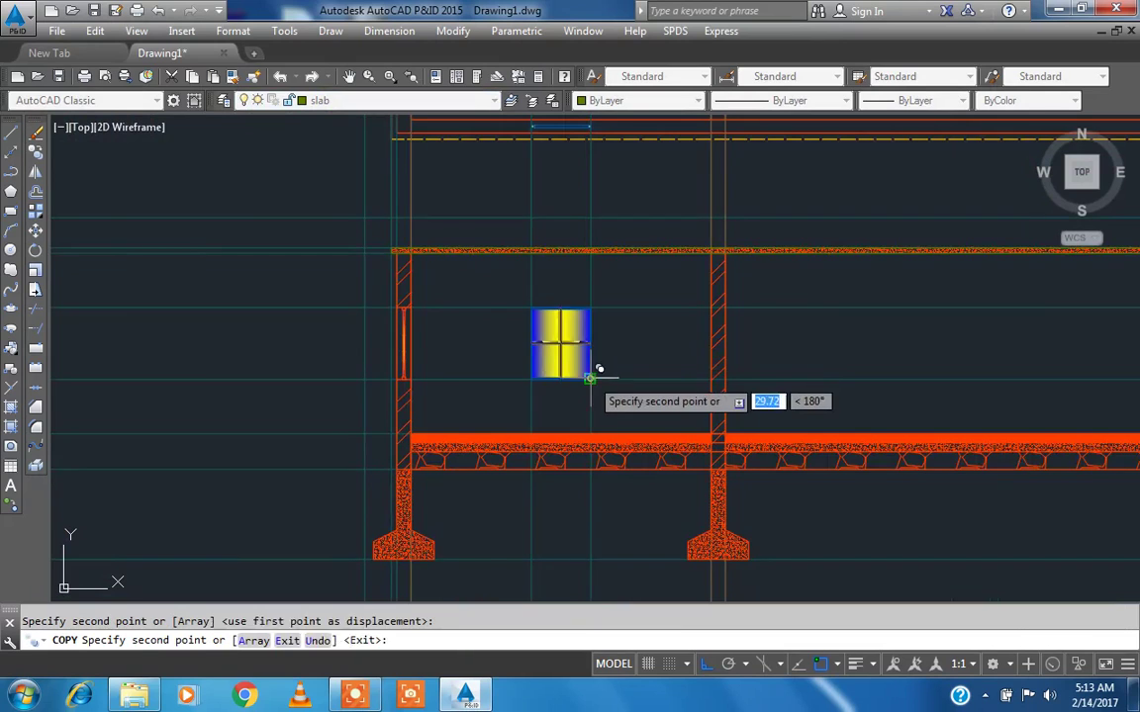
key("Escape")
- Examine the section with its copied window in relation to the floor plan and the elevation
scroll(406, 310, "down", 2)
scroll(406, 309, "down", 3)
middle_click_drag(504, 357, 499, 377)
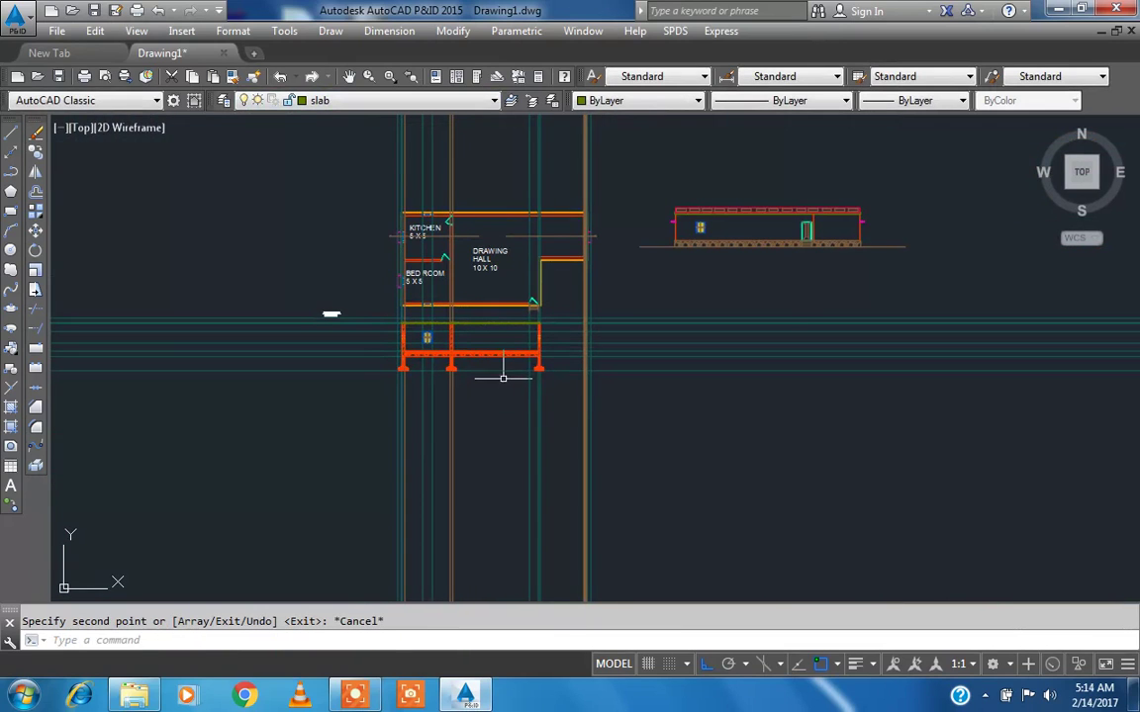
middle_click_drag(508, 464, 507, 524)
scroll(505, 330, "up", 2)
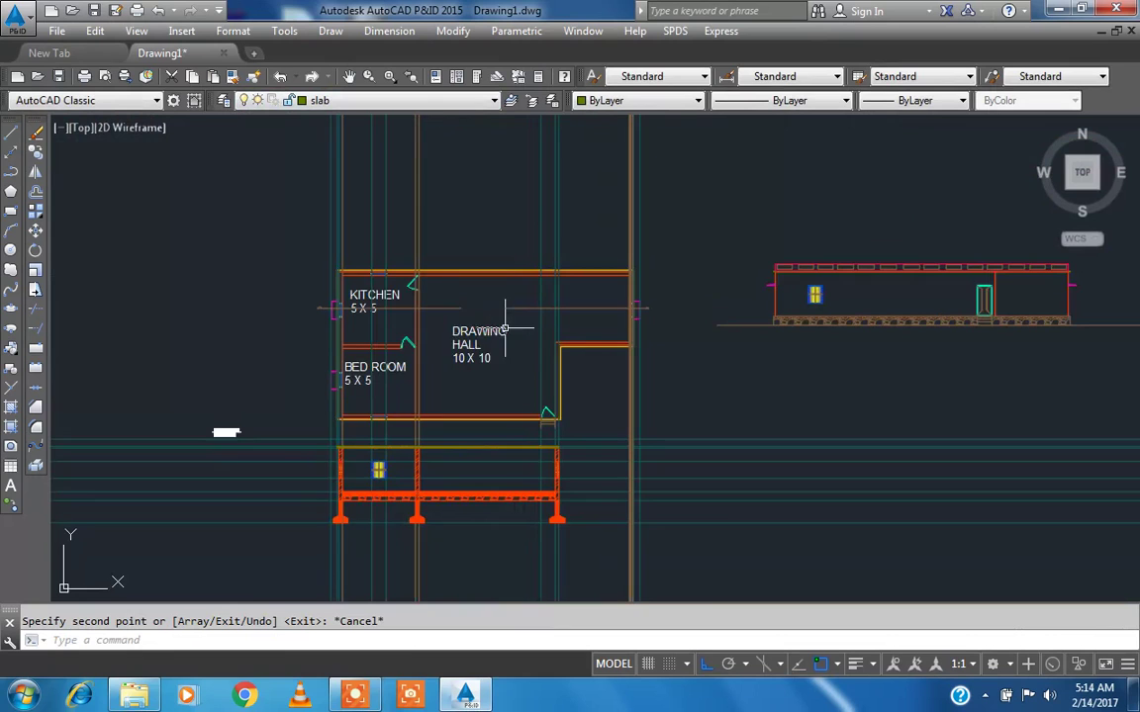
scroll(494, 299, "up", 2)
scroll(494, 237, "down", 4)
scroll(466, 330, "up", 4)
mouse_move(440, 389)
middle_mouse_down()
mouse_move(463, 390)
mouse_move(486, 364)
middle_mouse_up()
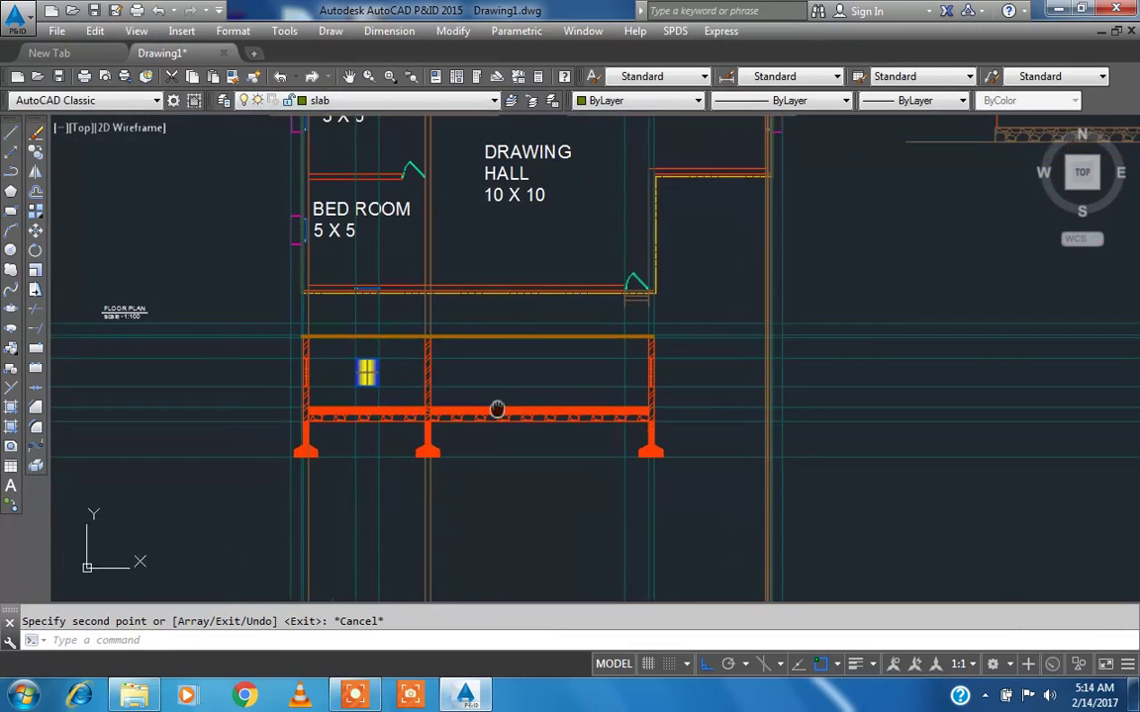
scroll(396, 392, "up", 2)
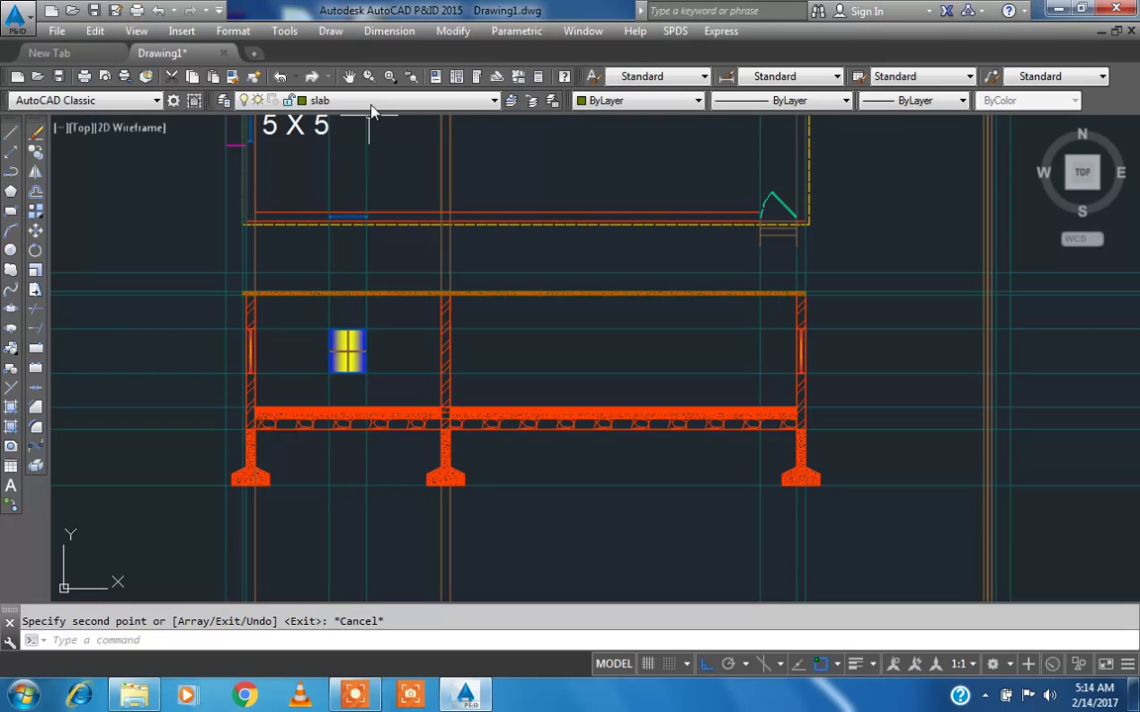
- Draw a thin chajja rectangle about 0.10 high from the left wall's outer face at window-top level to the leftmost projection line
middle_click_drag(239, 304, 291, 336)
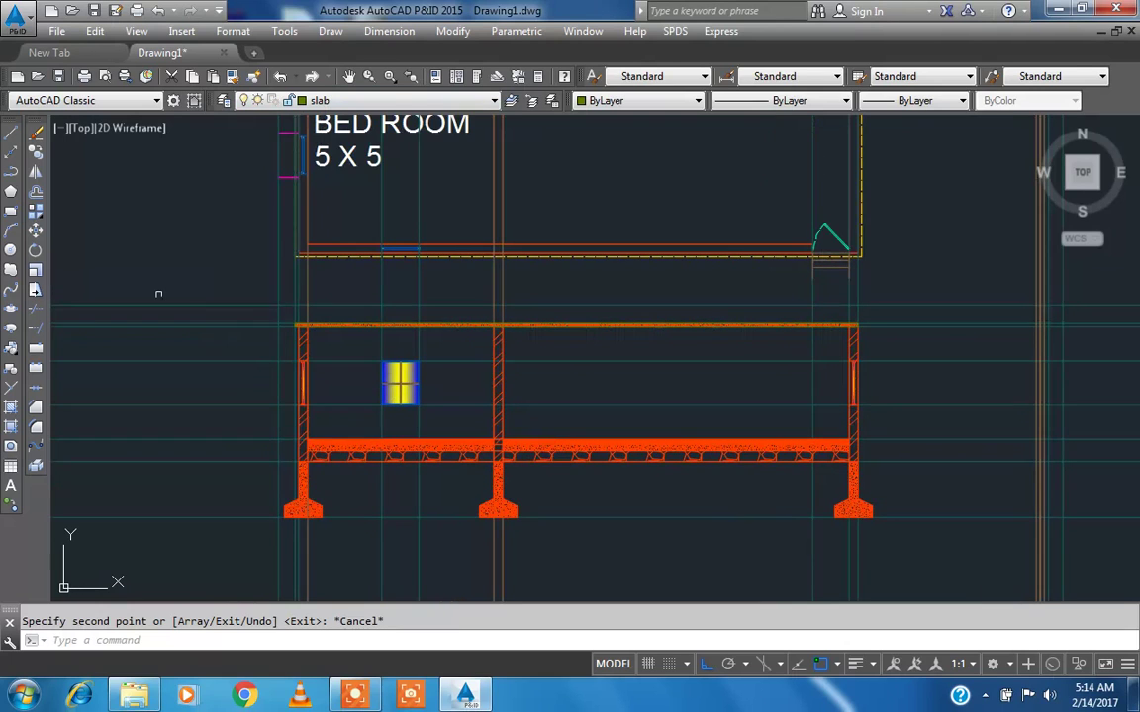
left_click(12, 211)
scroll(302, 377, "up", 5)
left_click(301, 360)
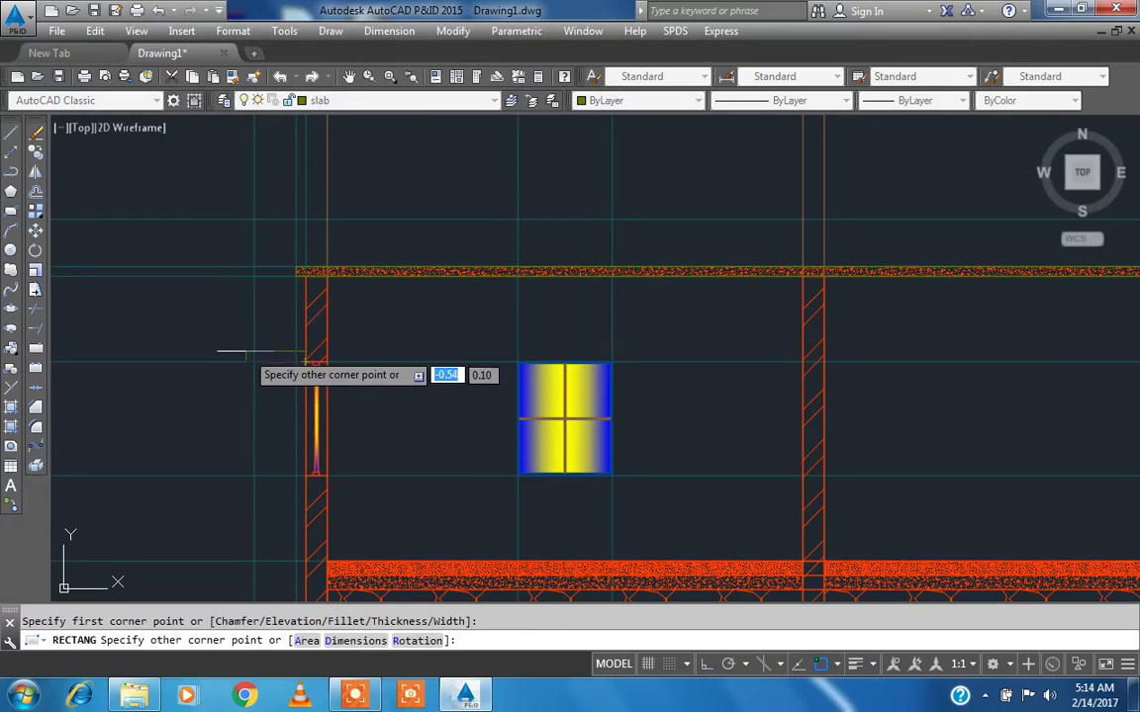
left_click(255, 352)
key("Escape")
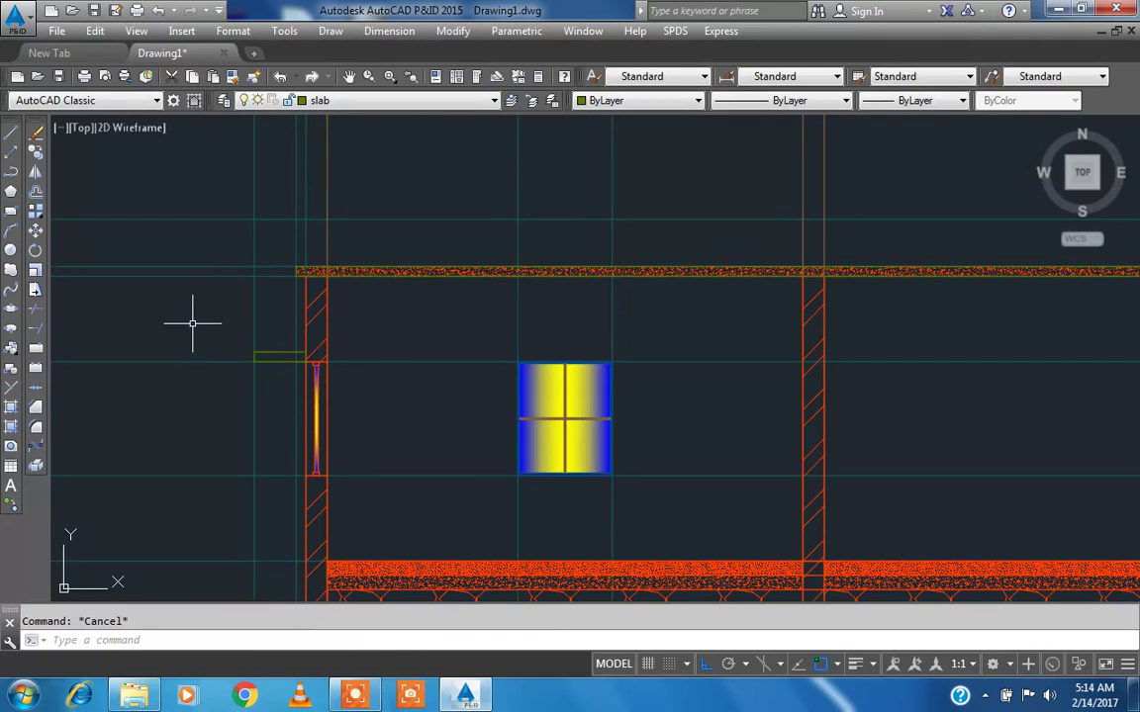
- Fill the left chajja rectangle with the predefined AR-SAND hatch at scale 1.00 and angle 0
scroll(271, 347, "up", 4)
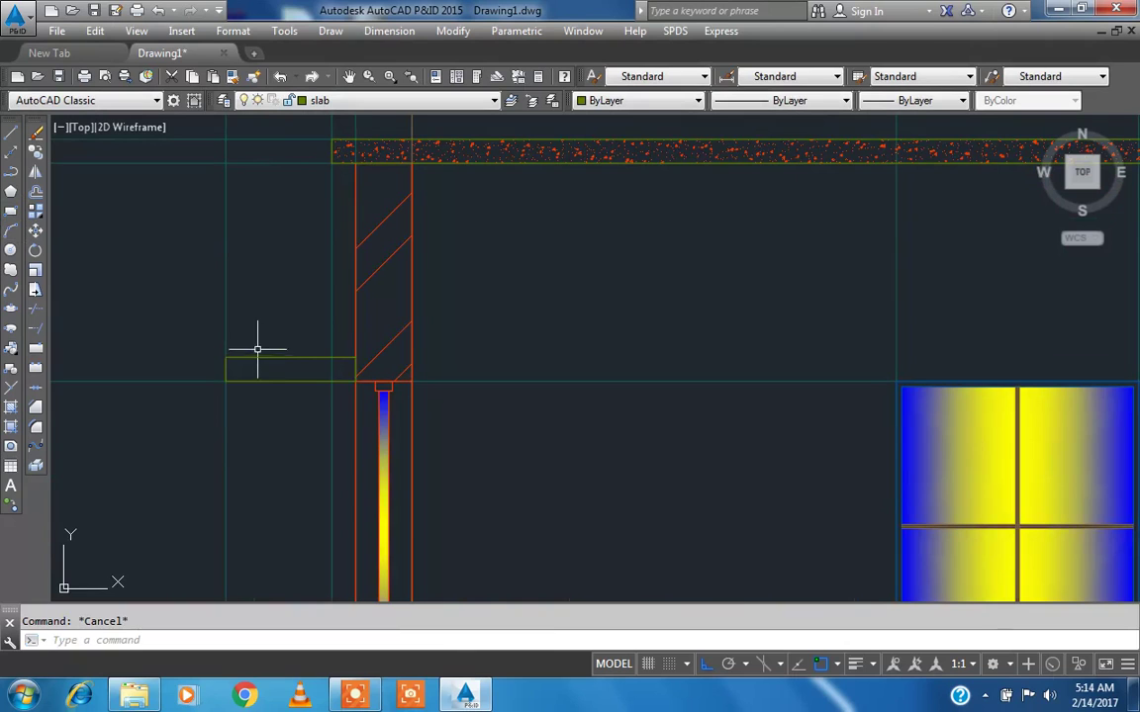
type("h")
key("Return")
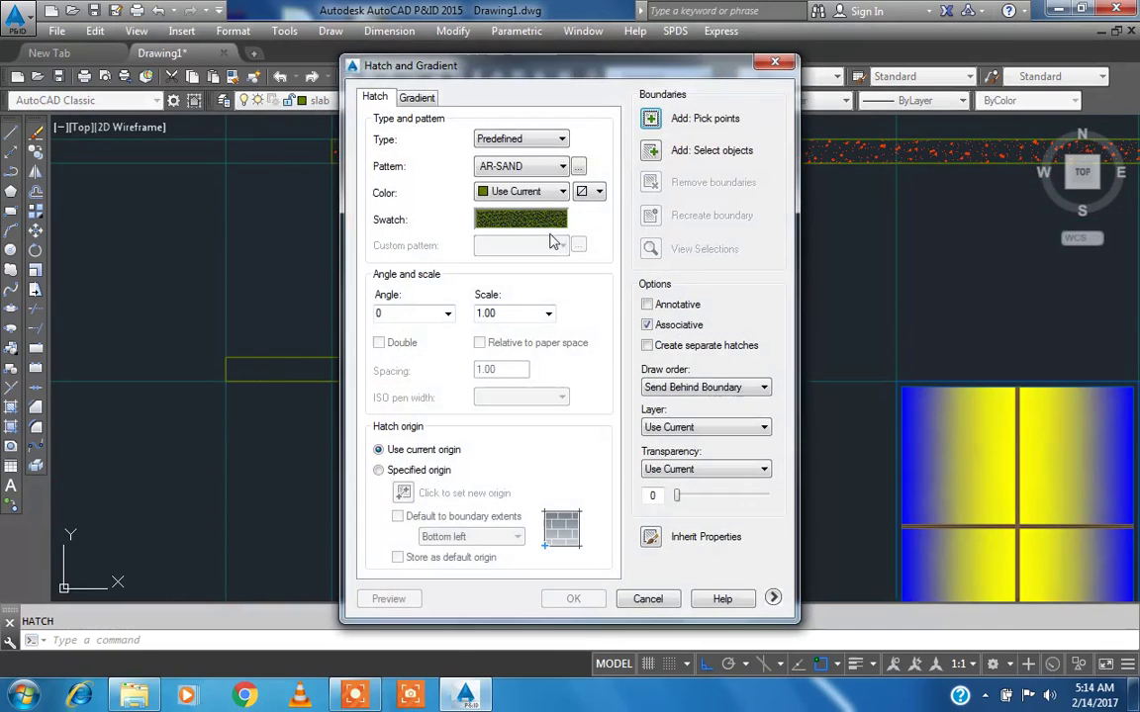
left_click(650, 120)
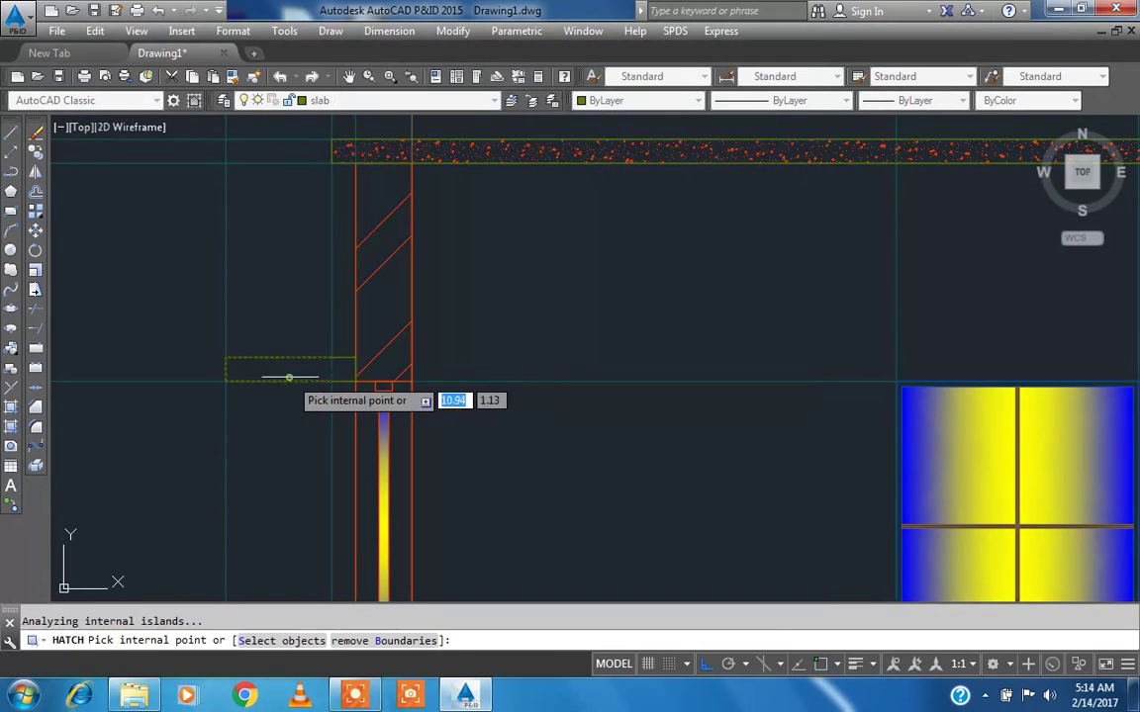
right_click(272, 288)
left_click(289, 300)
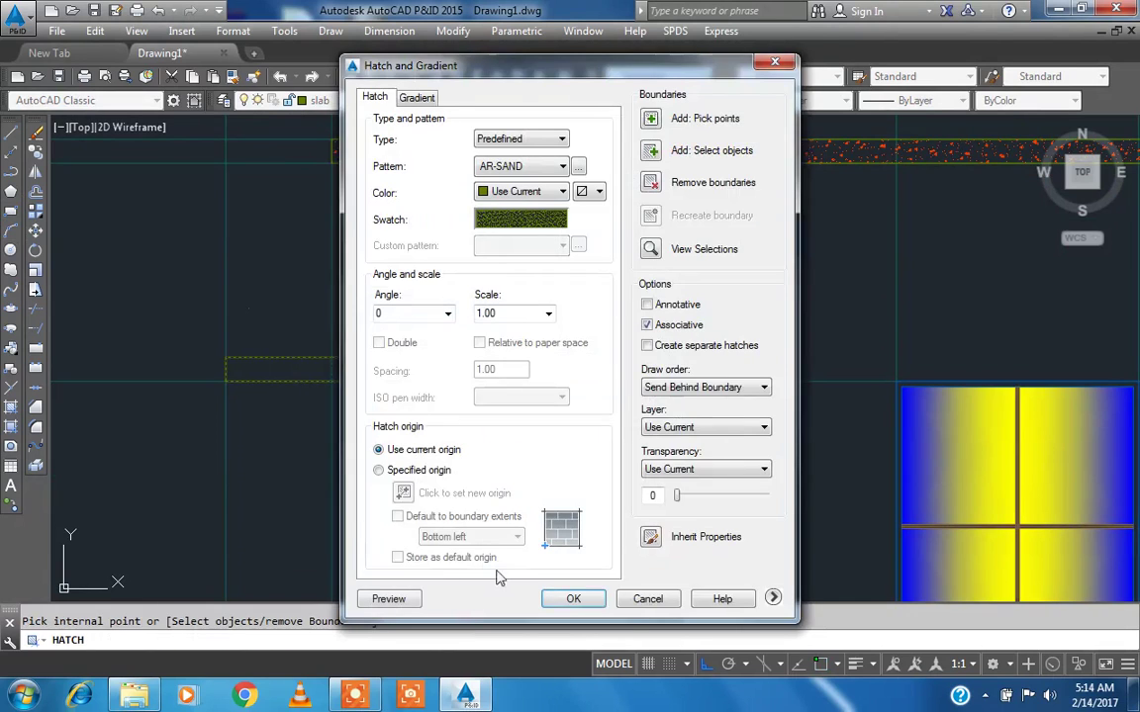
left_click(566, 599)
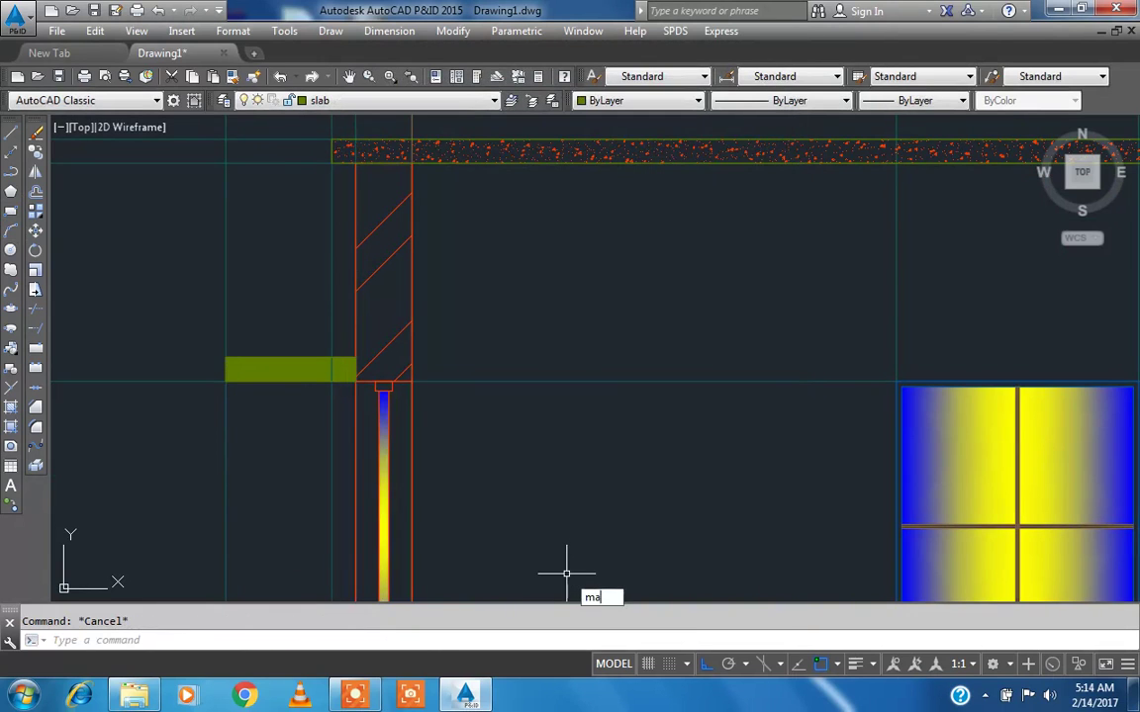
- Match the left chajja's hatch to the concrete hatch of the roof slab
key("Return")
left_click(506, 151)
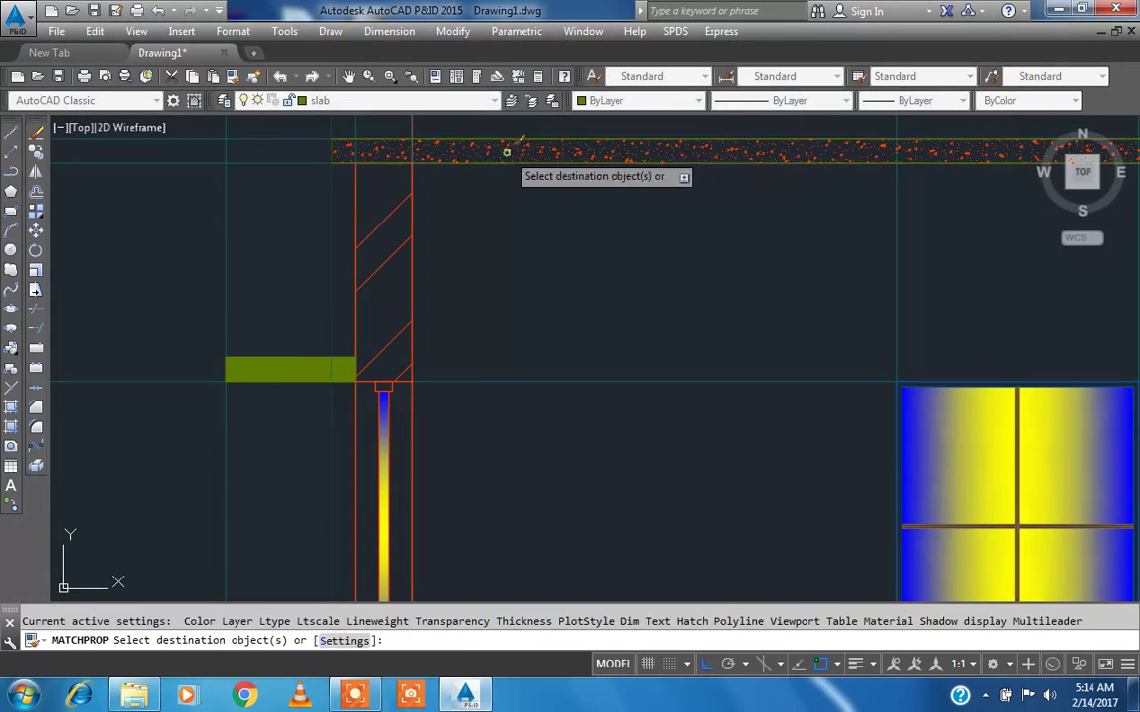
left_click(294, 362)
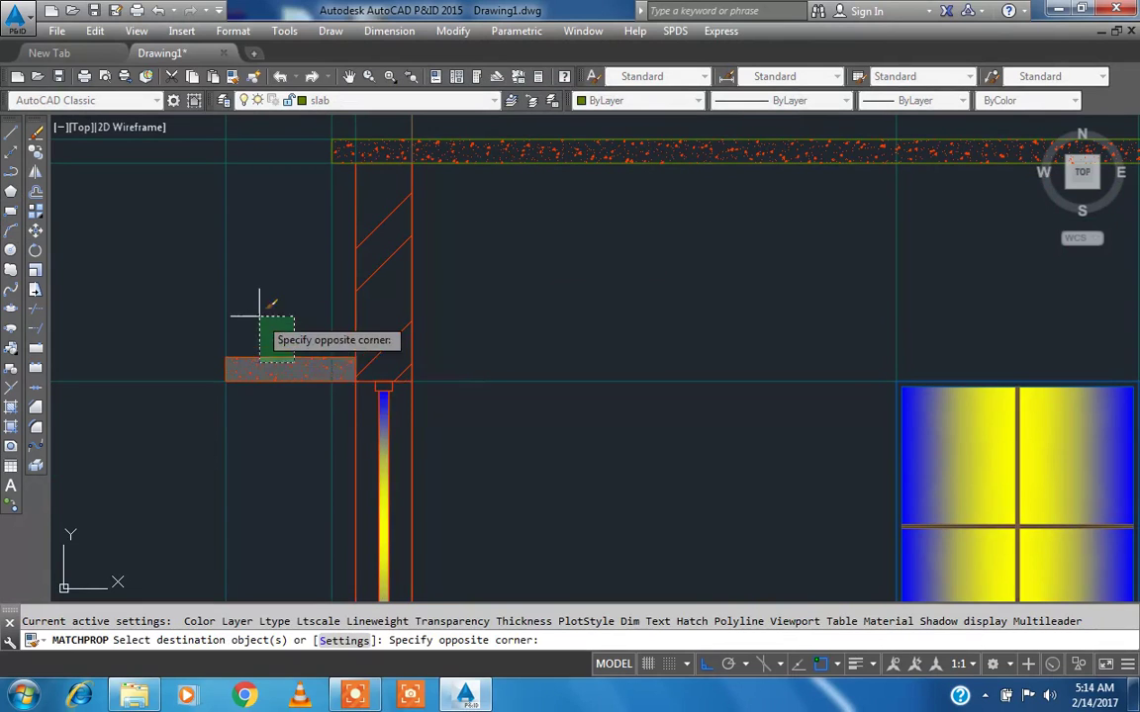
left_click(265, 372)
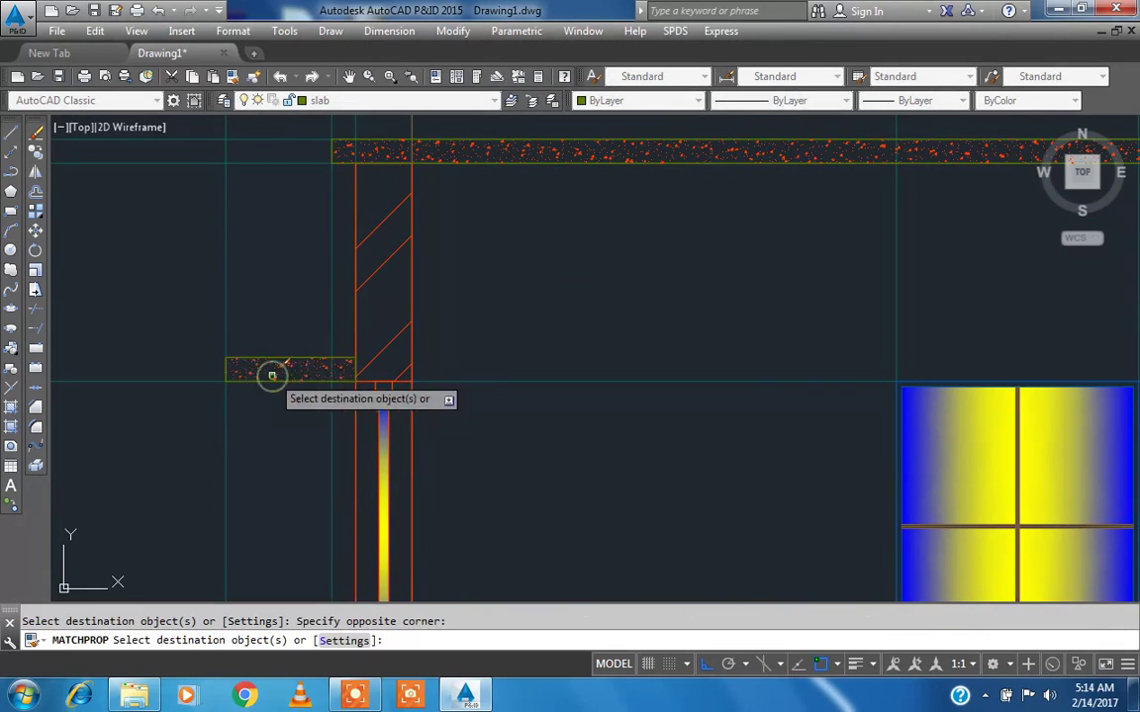
scroll(271, 375, "down", 5)
scroll(247, 326, "up", 3)
key("Return")
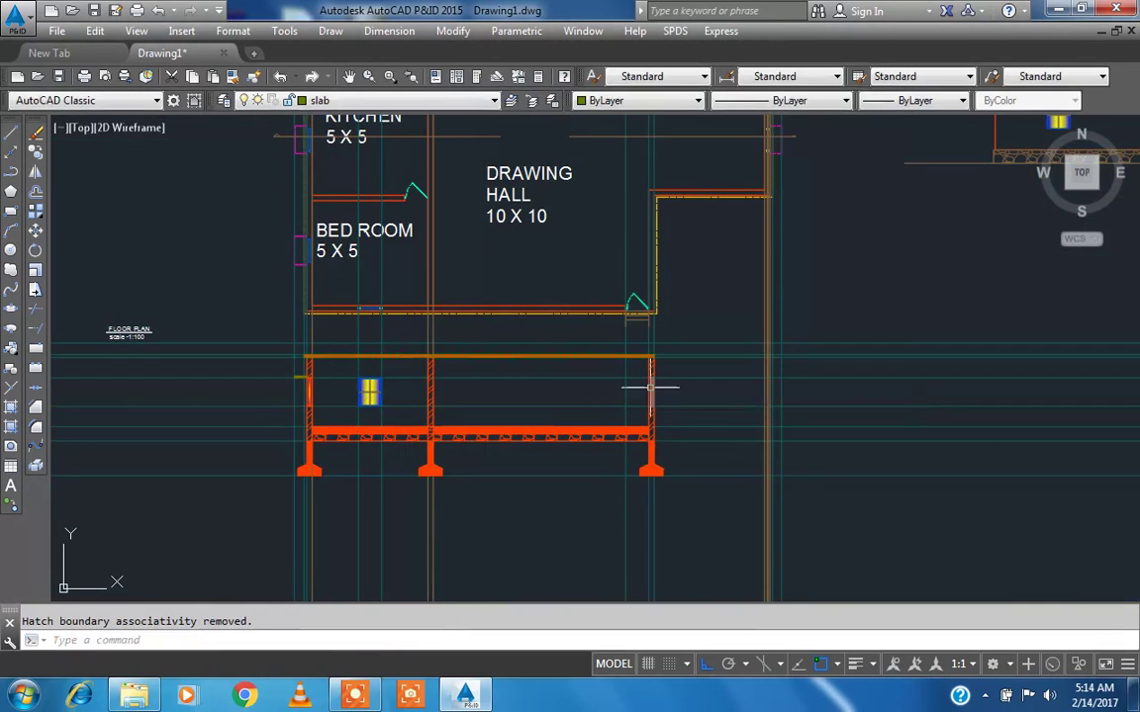
- Copy the hatched left chajja horizontally to the right wall's outer face, using its upper outer corner as base point
type("ct ")
type("o")
key("Return")
scroll(282, 374, "up", 4)
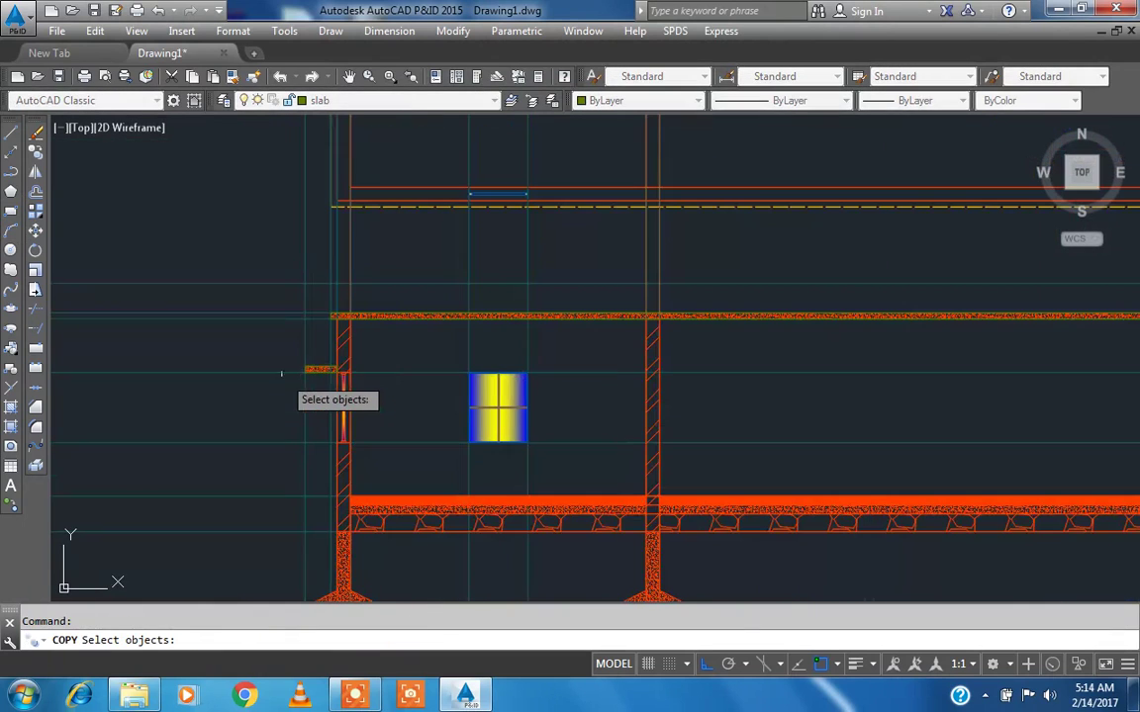
left_click(336, 378)
key("Return")
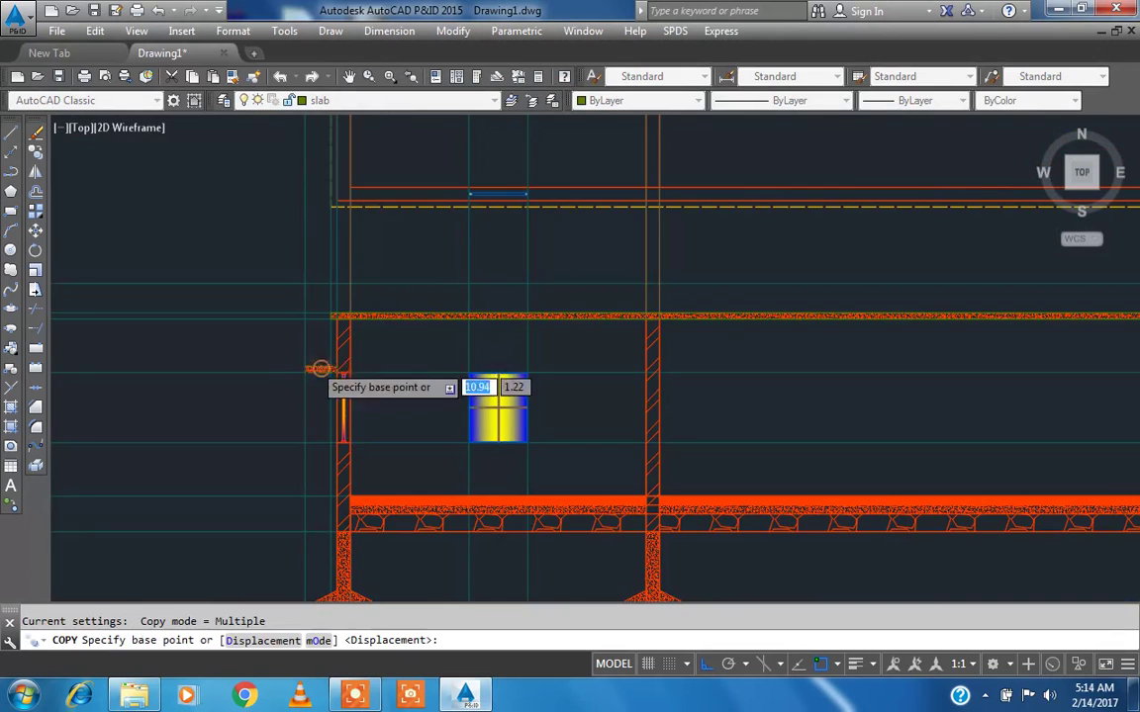
scroll(312, 378, "up", 5)
left_click(270, 377)
scroll(272, 377, "down", 5)
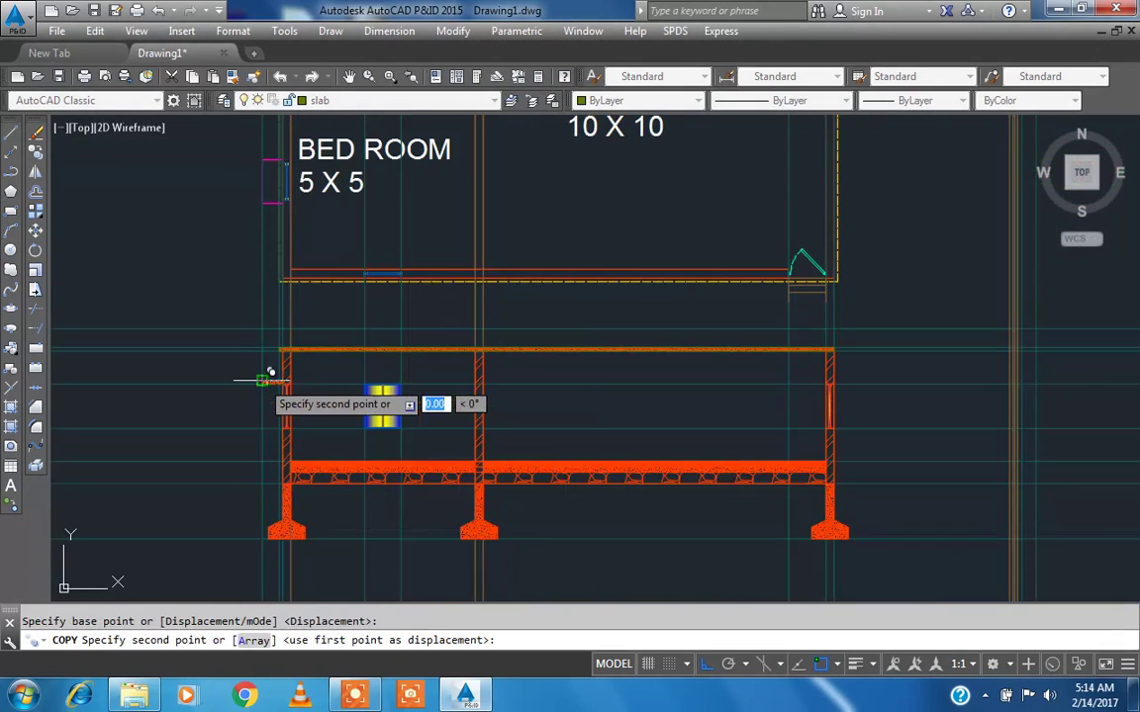
scroll(823, 379, "up", 6)
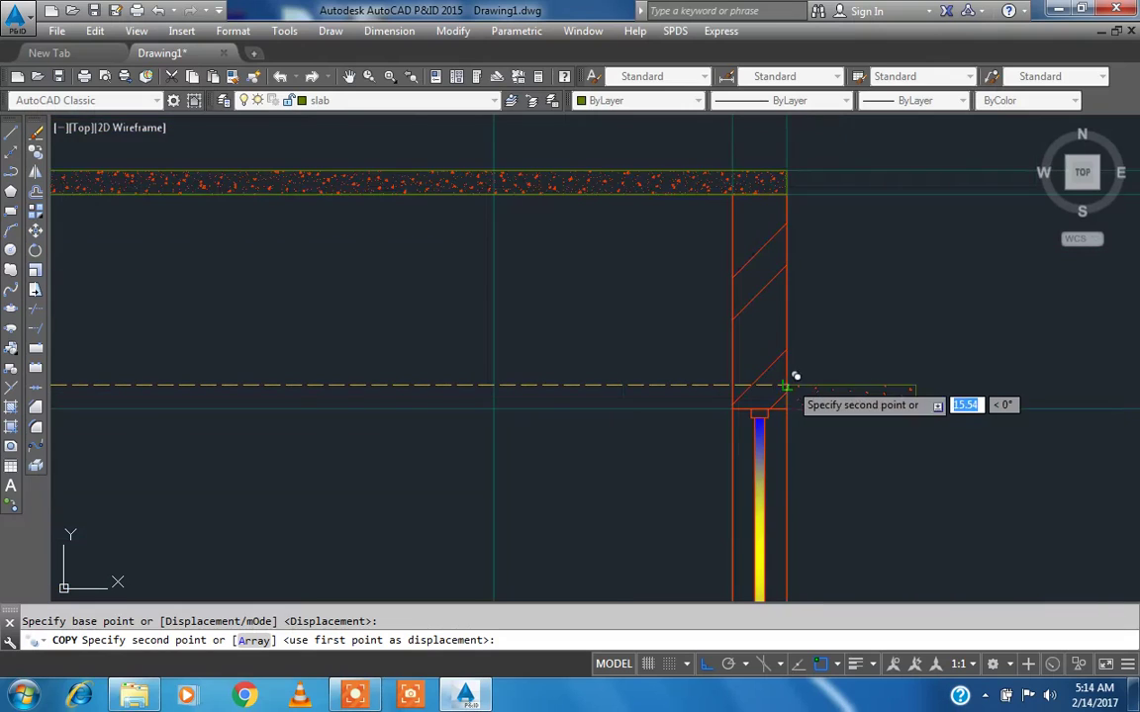
left_click(787, 383)
key("Escape")
scroll(658, 362, "down", 6)
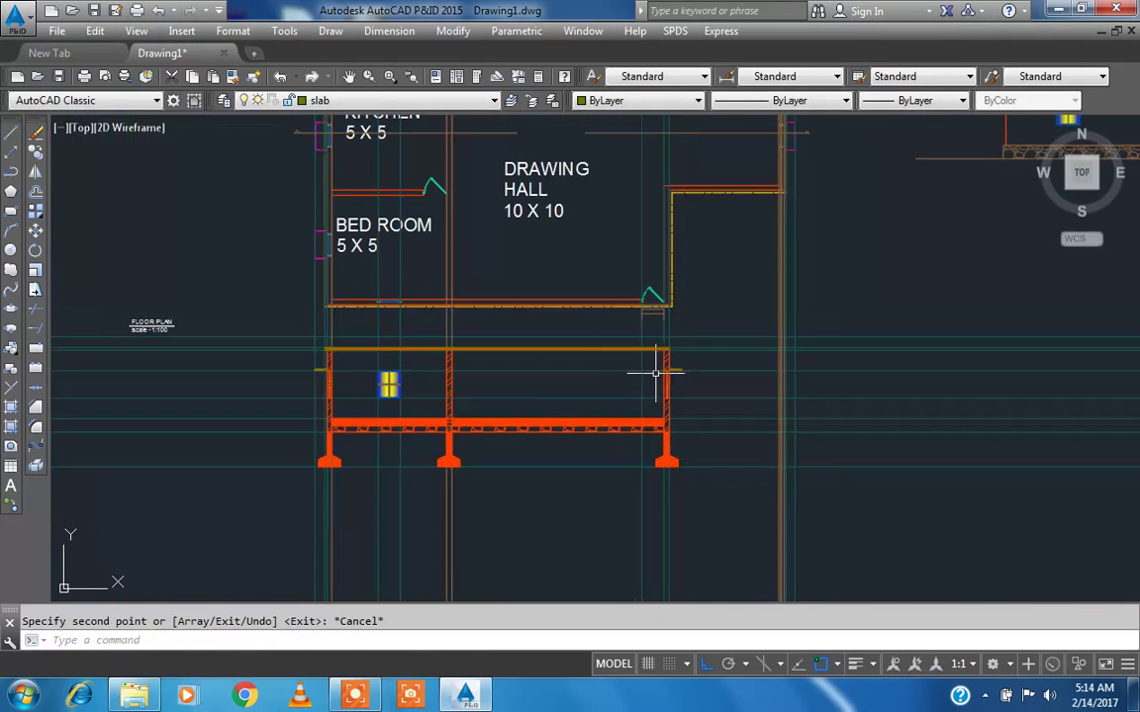
scroll(564, 362, "up", 2)
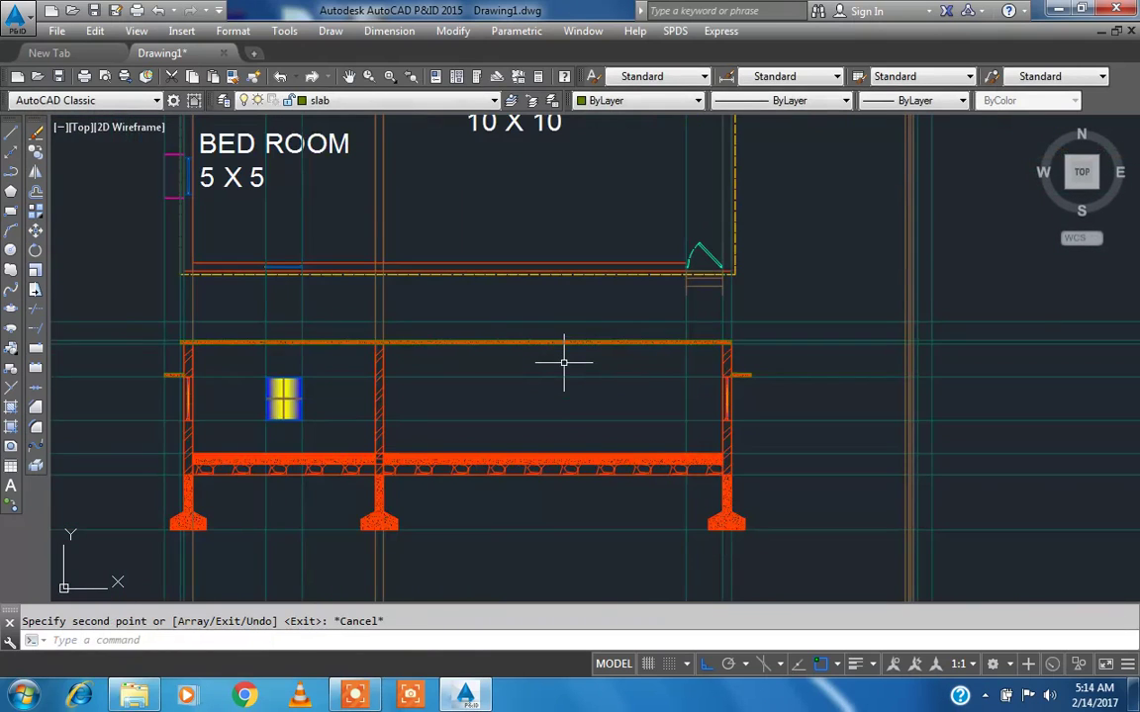
scroll(564, 362, "down", 2)
middle_click_drag(672, 373, 671, 407)
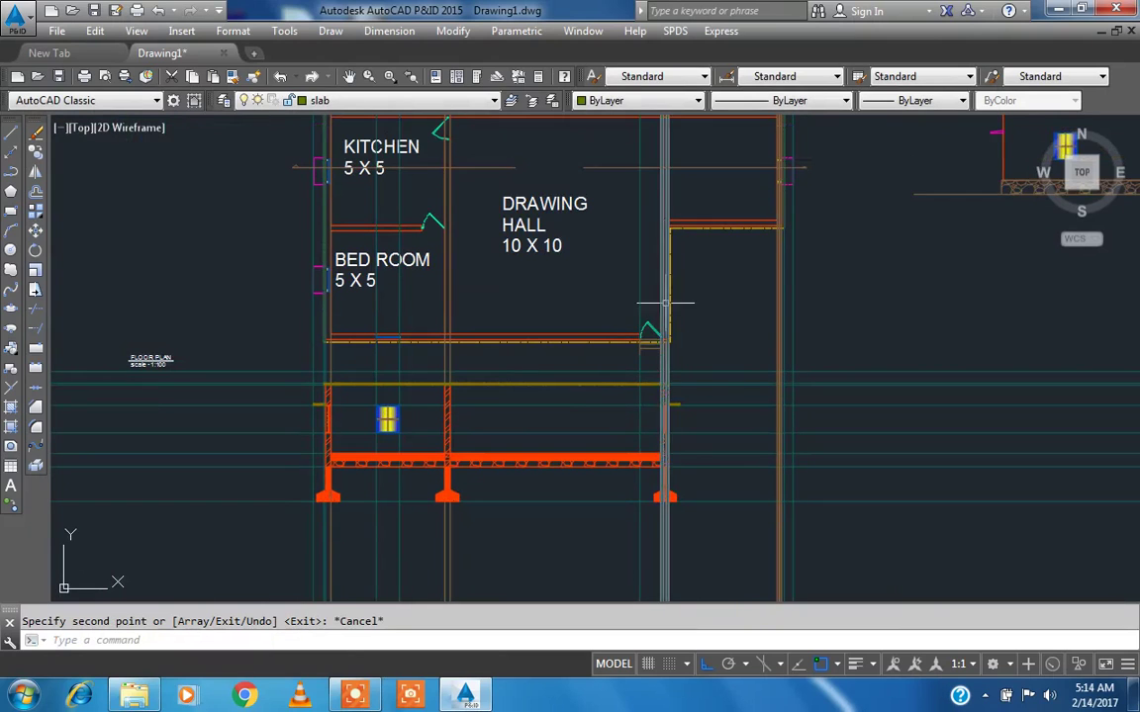
middle_click_drag(665, 304, 655, 363)
middle_click_drag(672, 445, 628, 388)
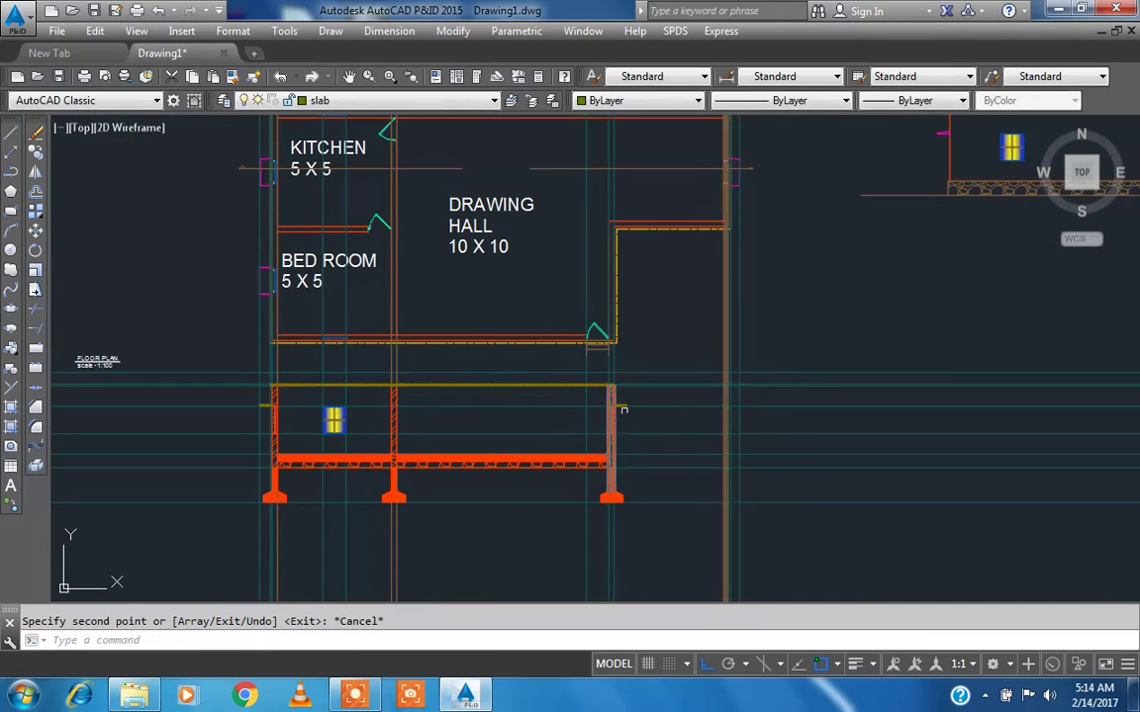
type("c")
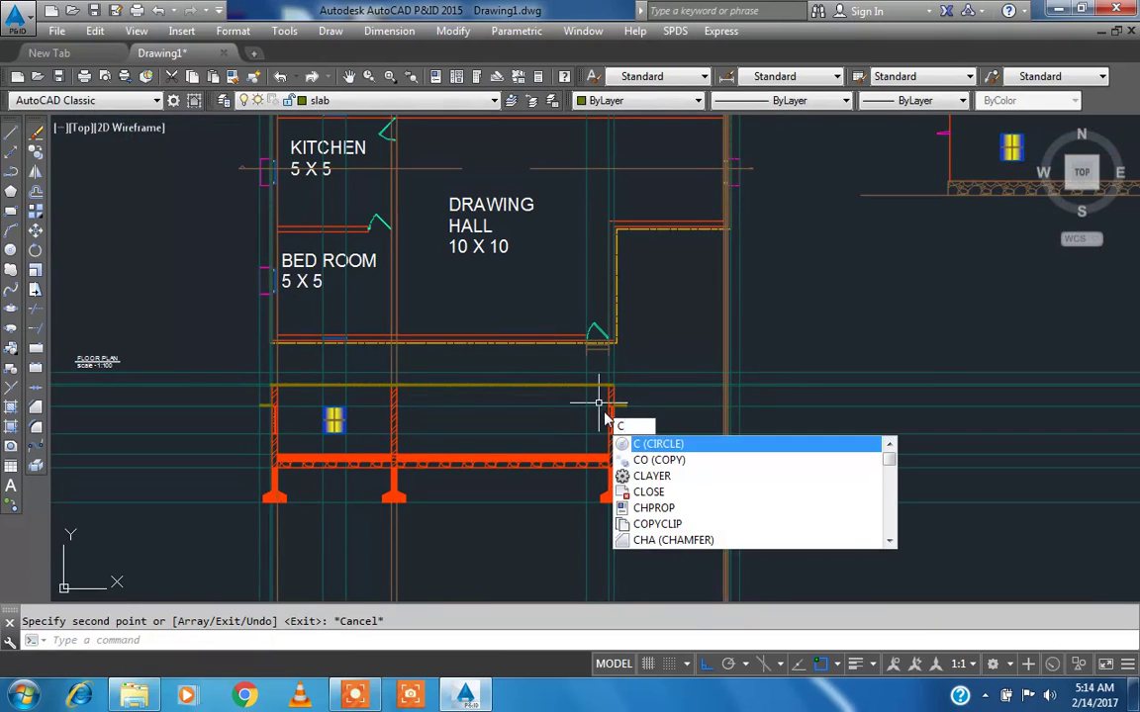
key("Escape")
type("m")
key("Return")
left_click(558, 358)
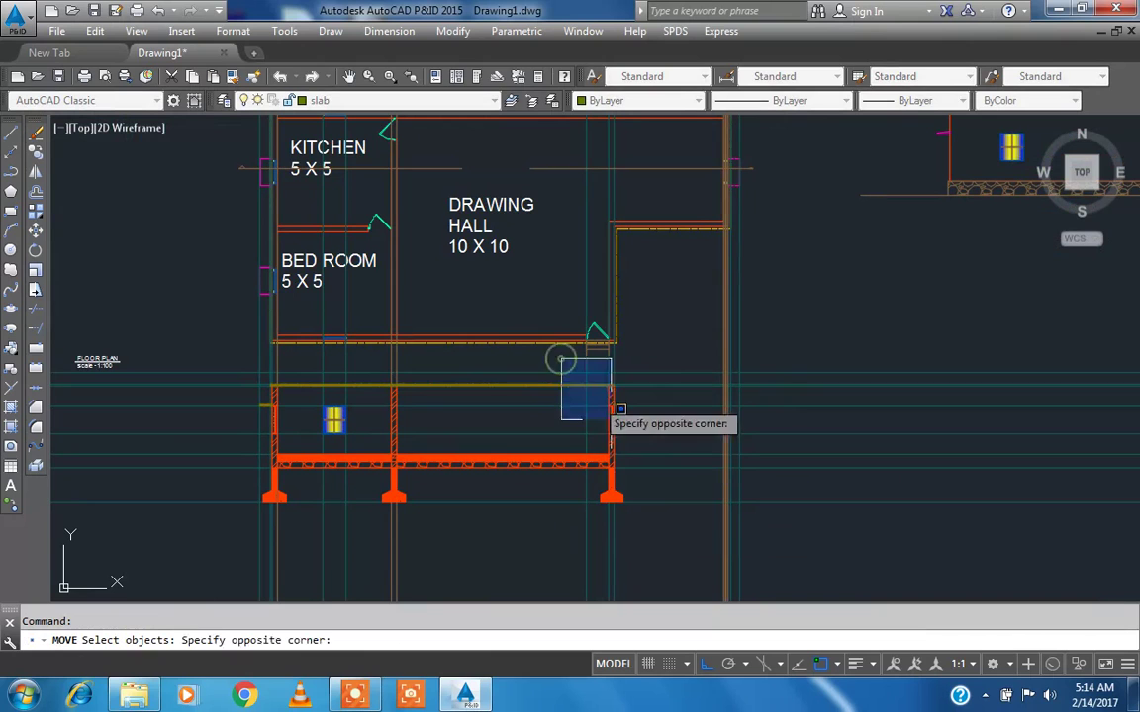
left_click(660, 521)
key("Return")
scroll(603, 396, "up", 5)
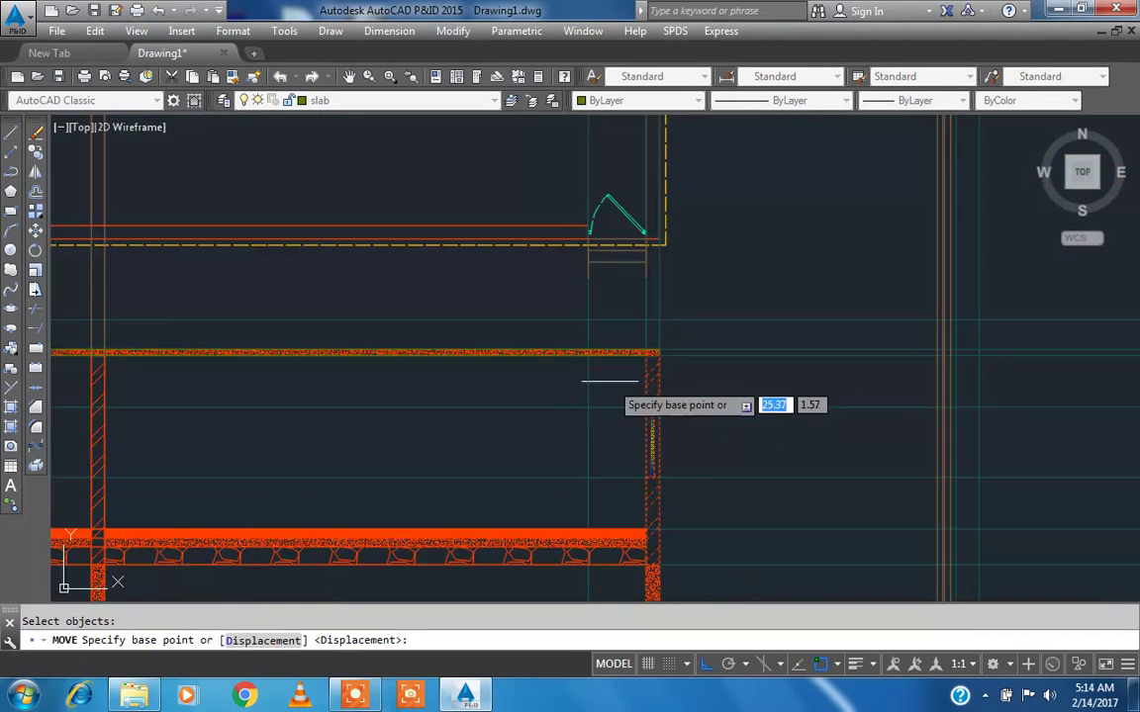
left_click(698, 318)
scroll(633, 341, "down", 4)
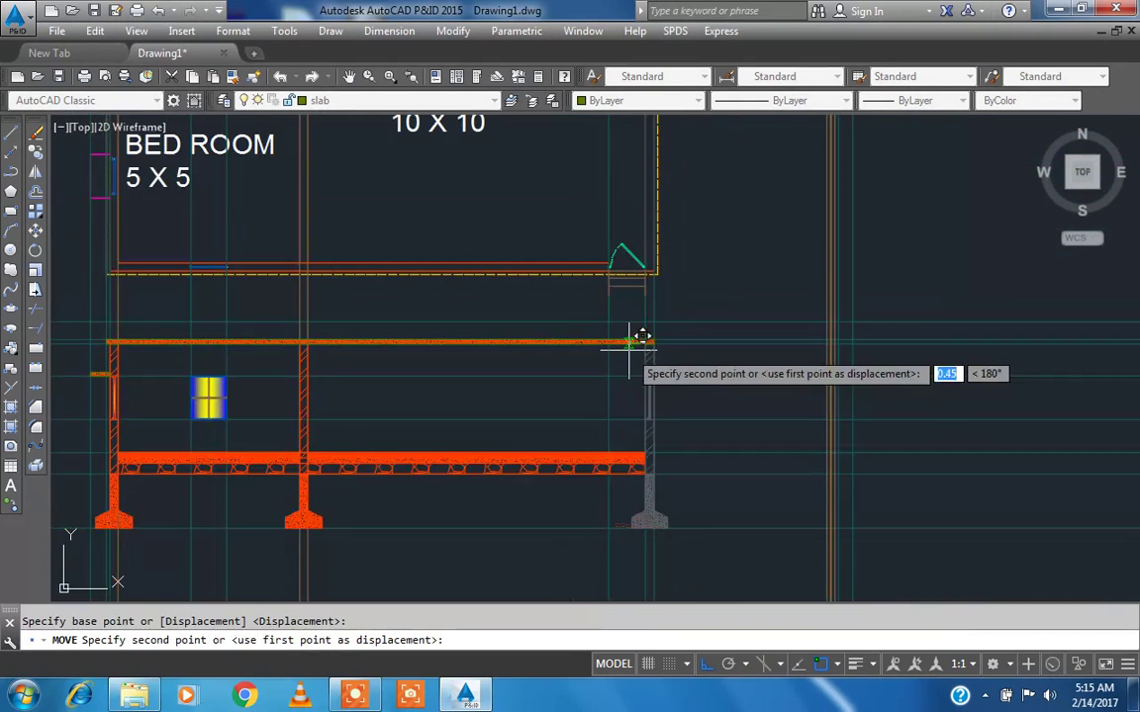
key("Escape")
- Move the section's right wall with its footing, window and chajja 5.00 horizontally to the outer face line of the plan's far right wall
key("Return")
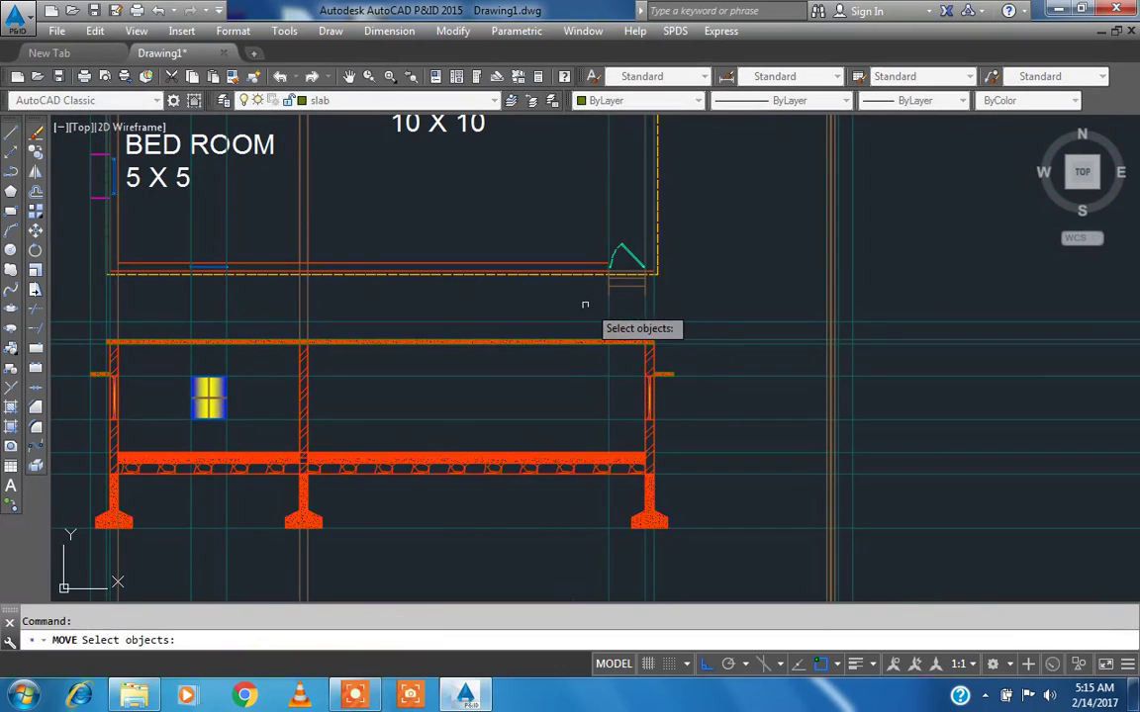
left_click(712, 505)
key("Return")
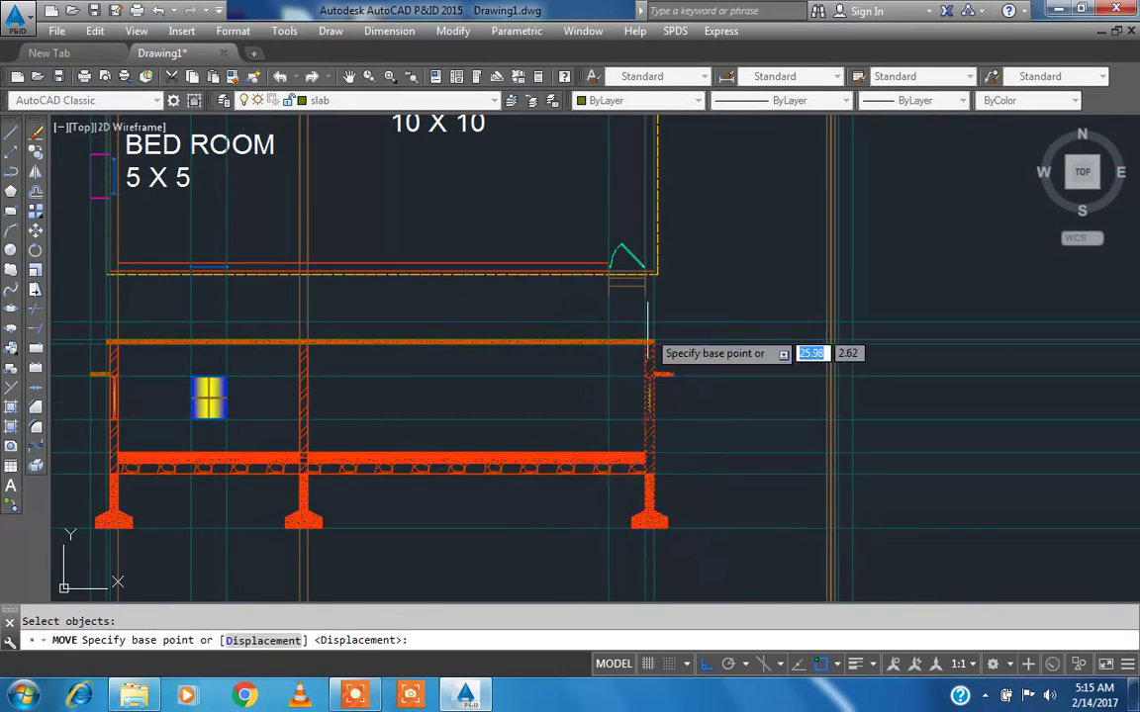
scroll(658, 356, "up", 4)
scroll(653, 396, "down", 5)
scroll(655, 406, "up", 3)
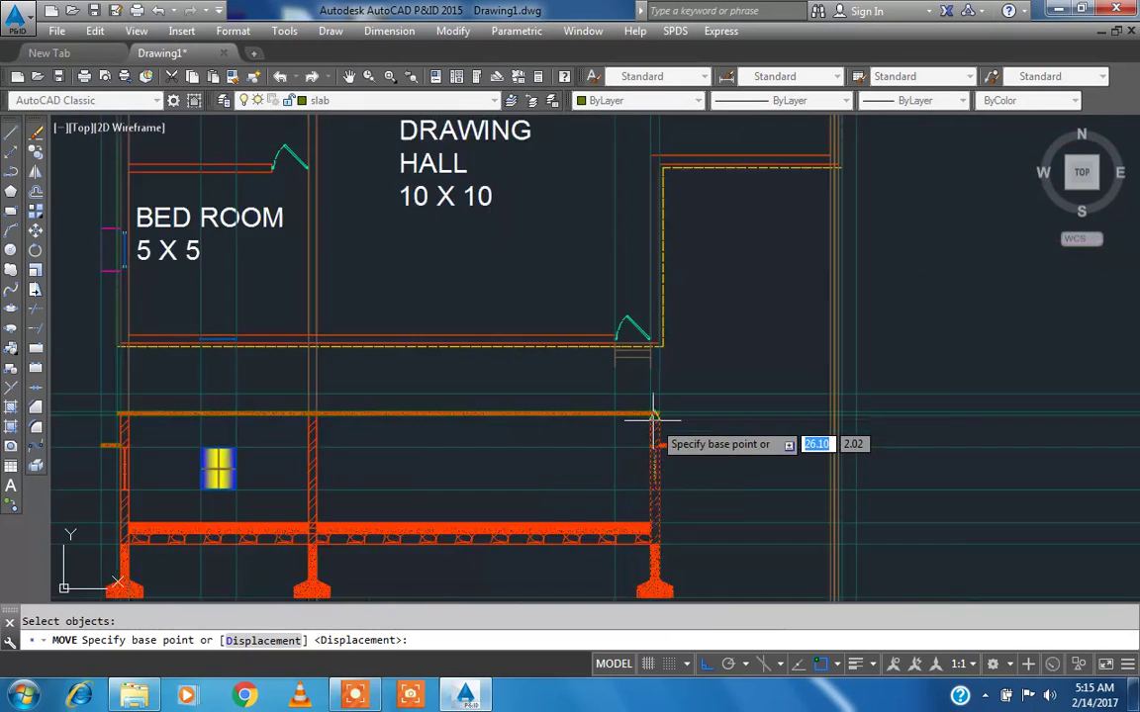
scroll(653, 421, "down", 2)
left_click(662, 389)
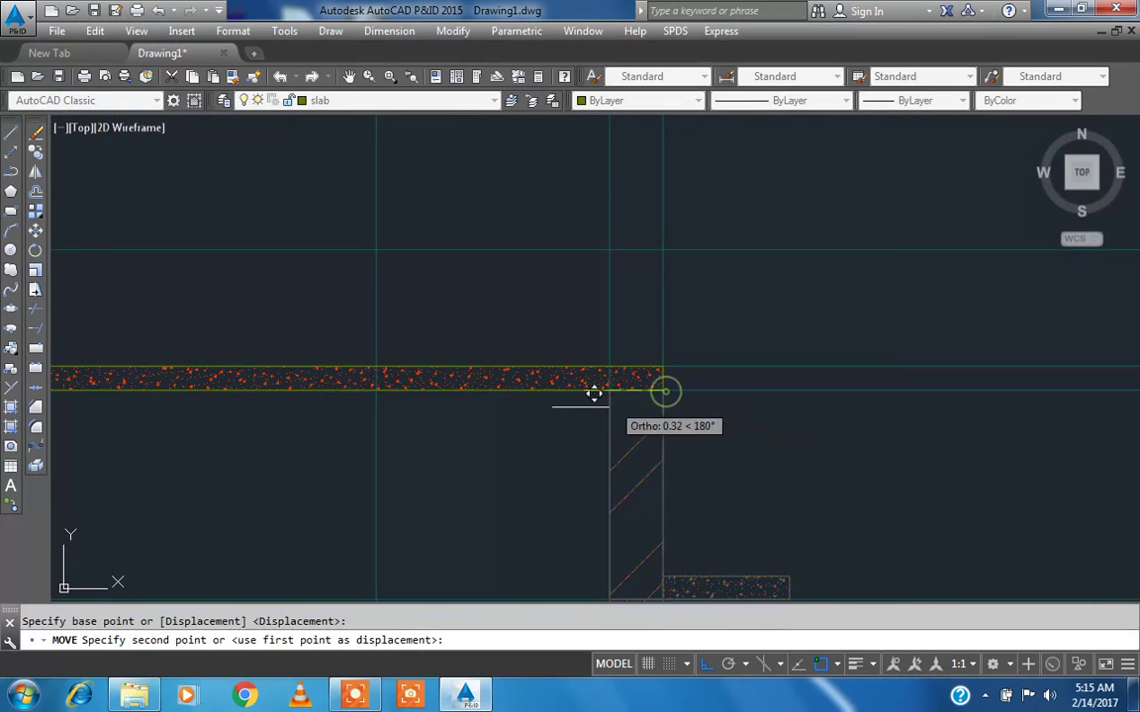
scroll(593, 406, "down", 2)
scroll(778, 393, "up", 2)
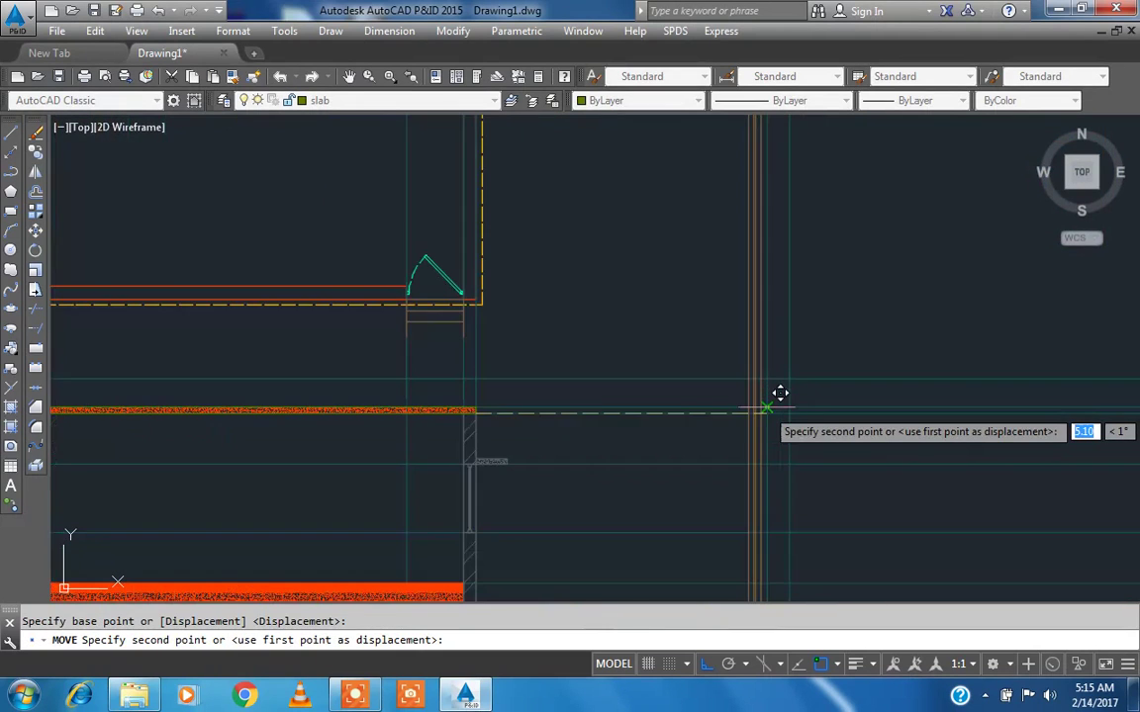
scroll(760, 403, "up", 4)
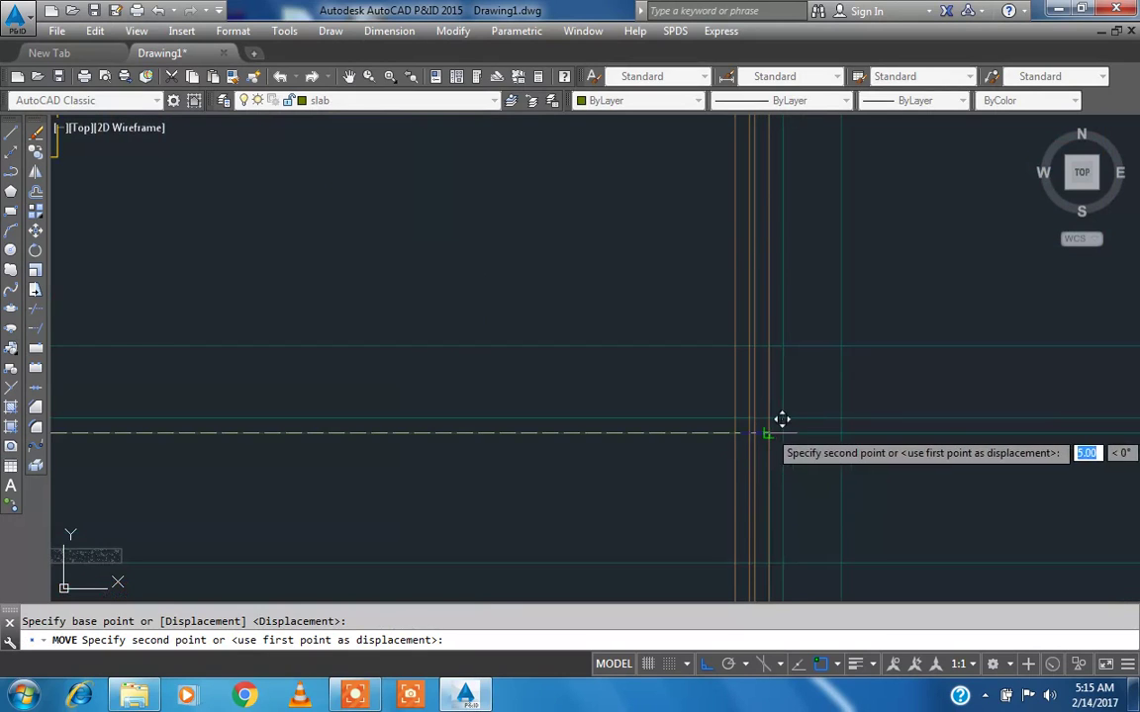
left_click(769, 433)
key("Escape")
- Stretch the right end of the roof slab outline to the vertical projection line just beyond the moved wall's outer face
scroll(731, 341, "down", 4)
middle_click_drag(706, 462, 715, 406)
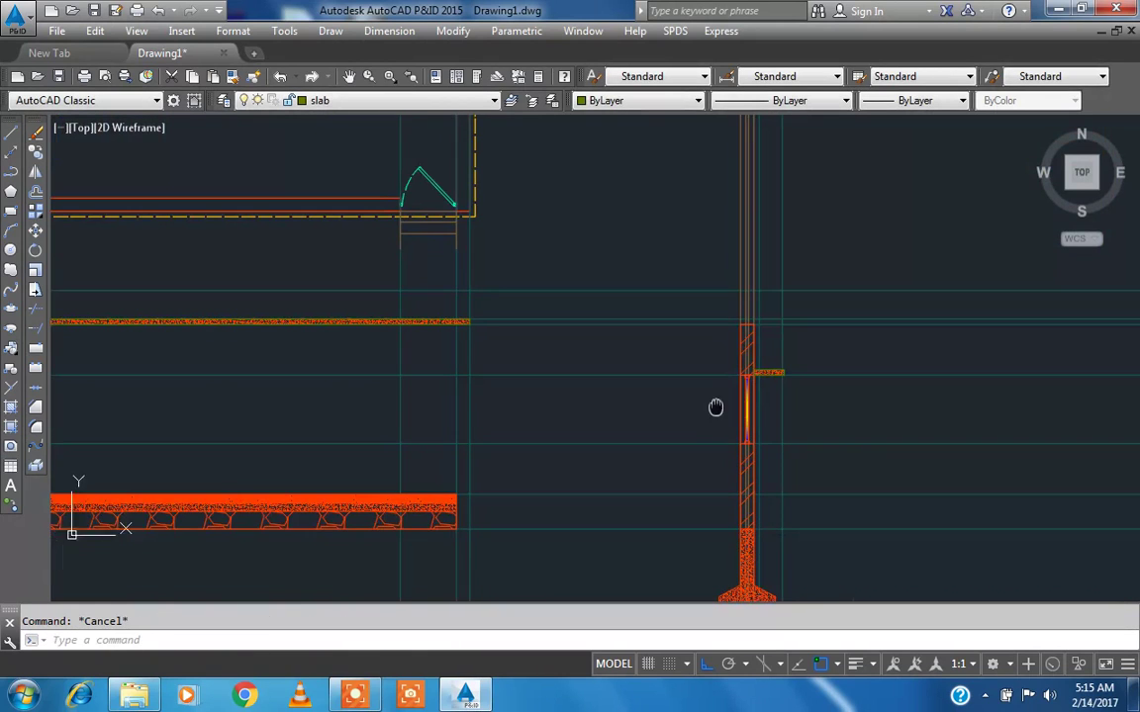
scroll(474, 312, "up", 6)
left_click(416, 371)
left_click(417, 376)
scroll(420, 376, "down", 6)
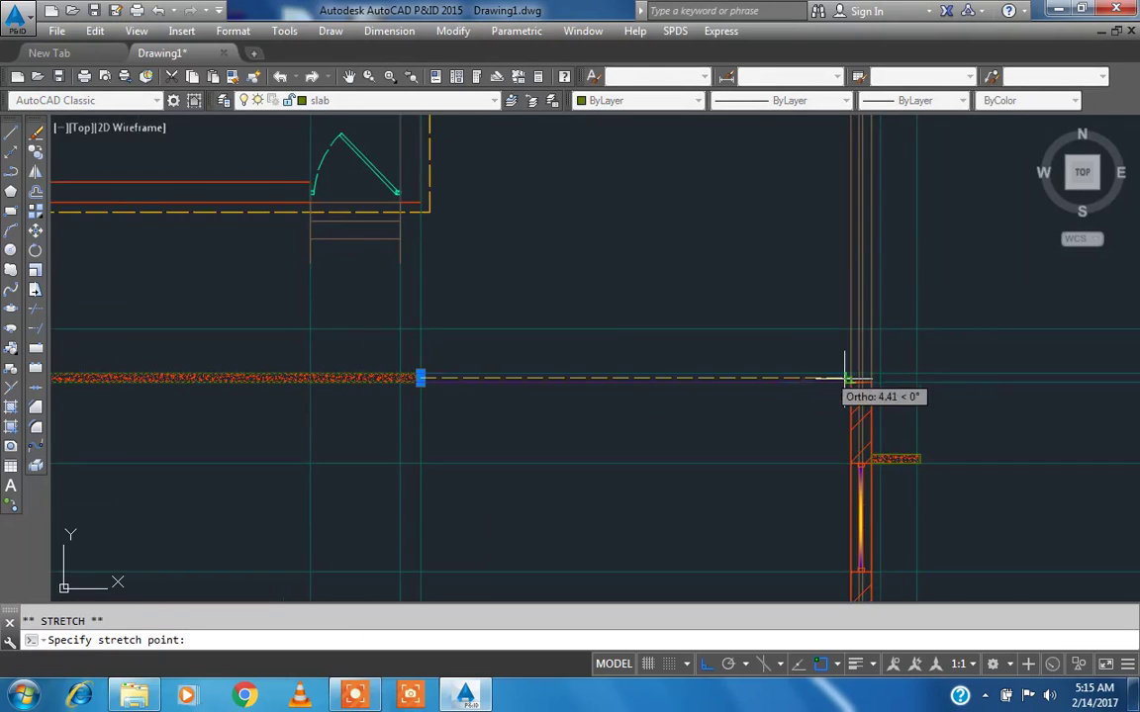
scroll(857, 384, "up", 8)
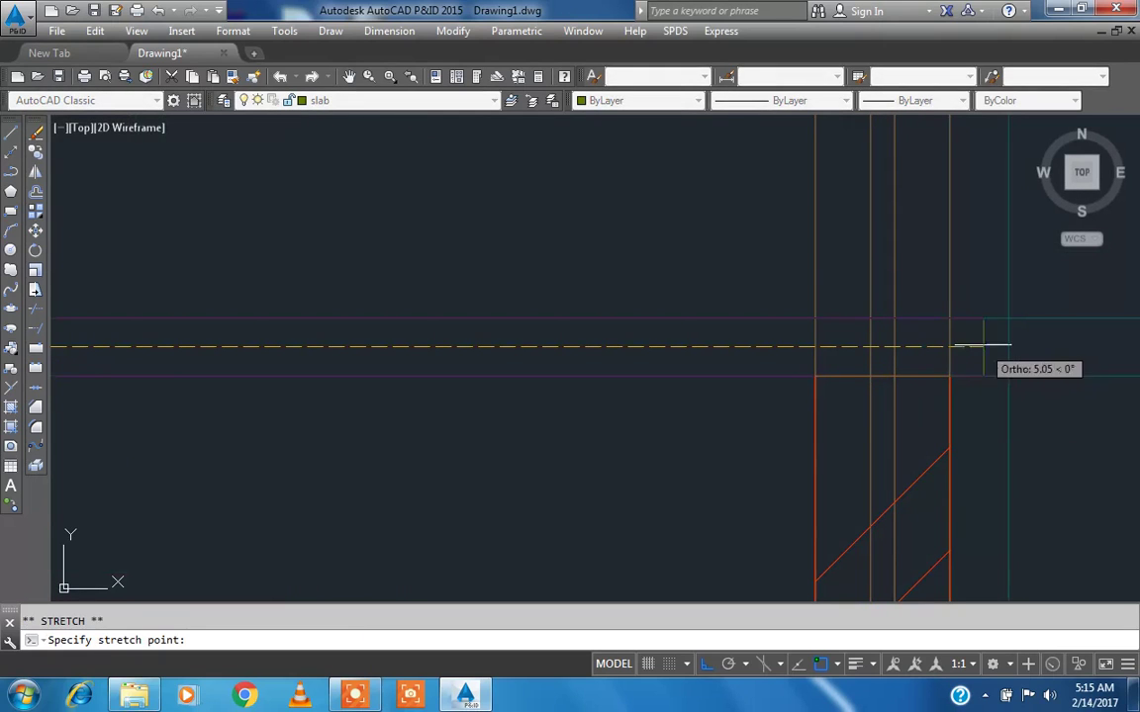
left_click(1009, 341)
key("Escape")
- Stretch the roof slab's concrete hatch to the right end of the lengthened slab outline
scroll(797, 314, "down", 2)
scroll(781, 327, "down", 3)
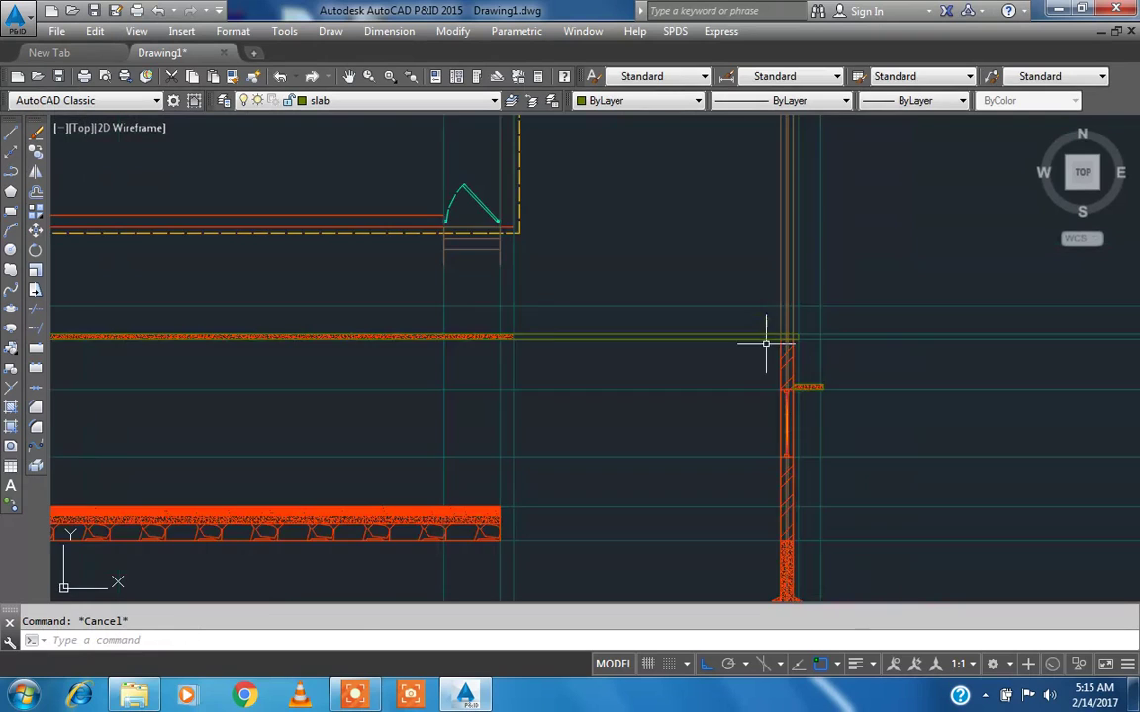
scroll(476, 321, "up", 3)
left_click(476, 344)
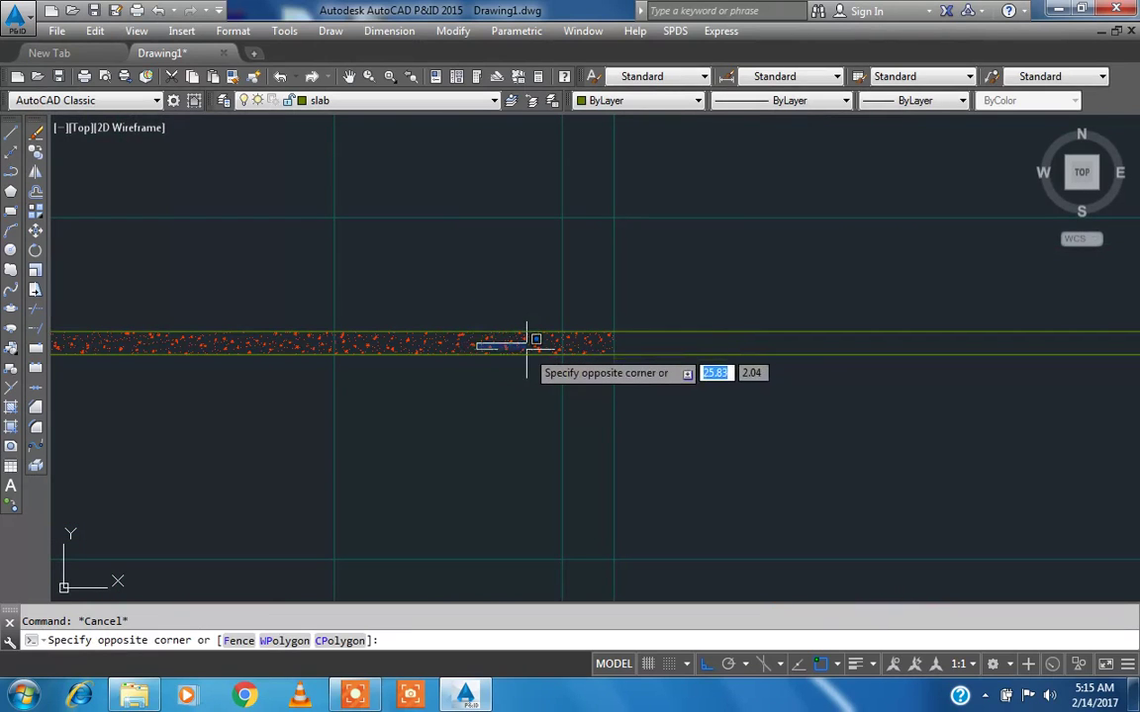
left_click(465, 339)
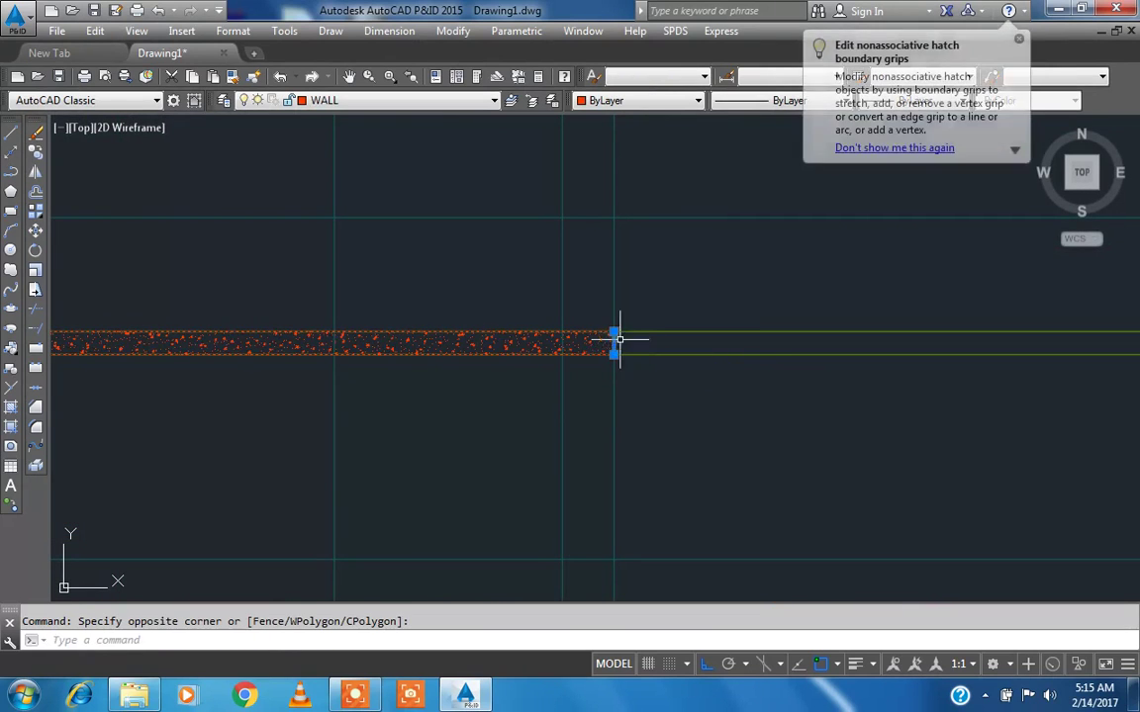
left_click(614, 341)
scroll(554, 361, "down", 2)
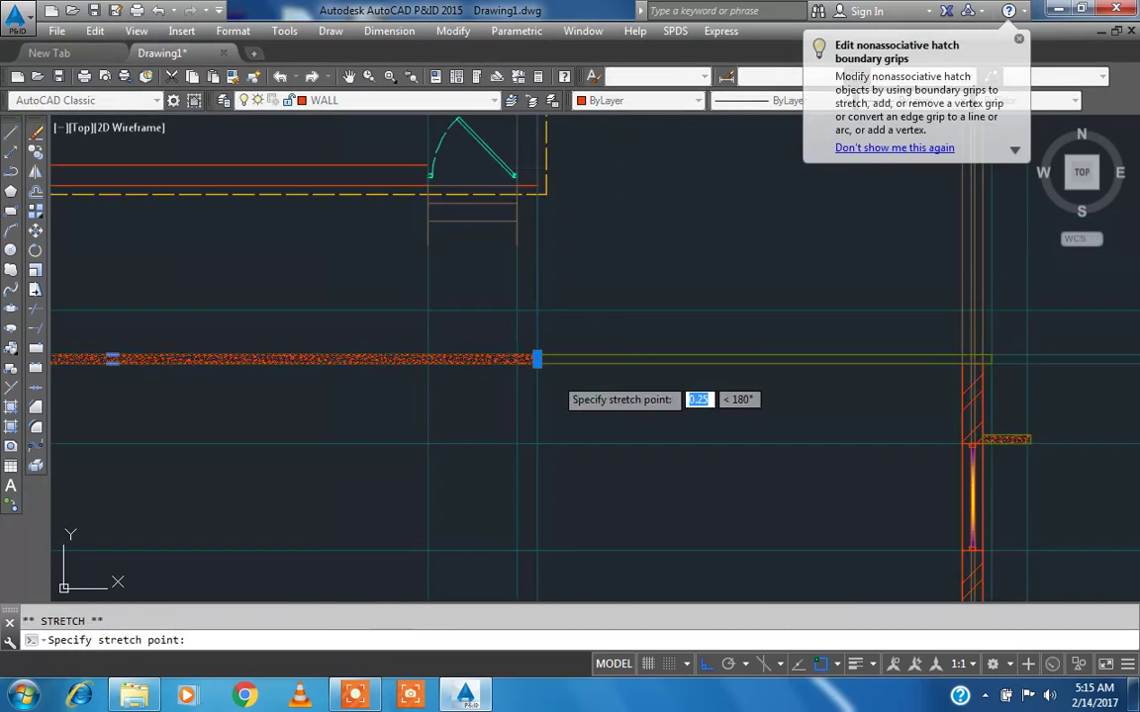
scroll(964, 361, "up", 3)
left_click(983, 340)
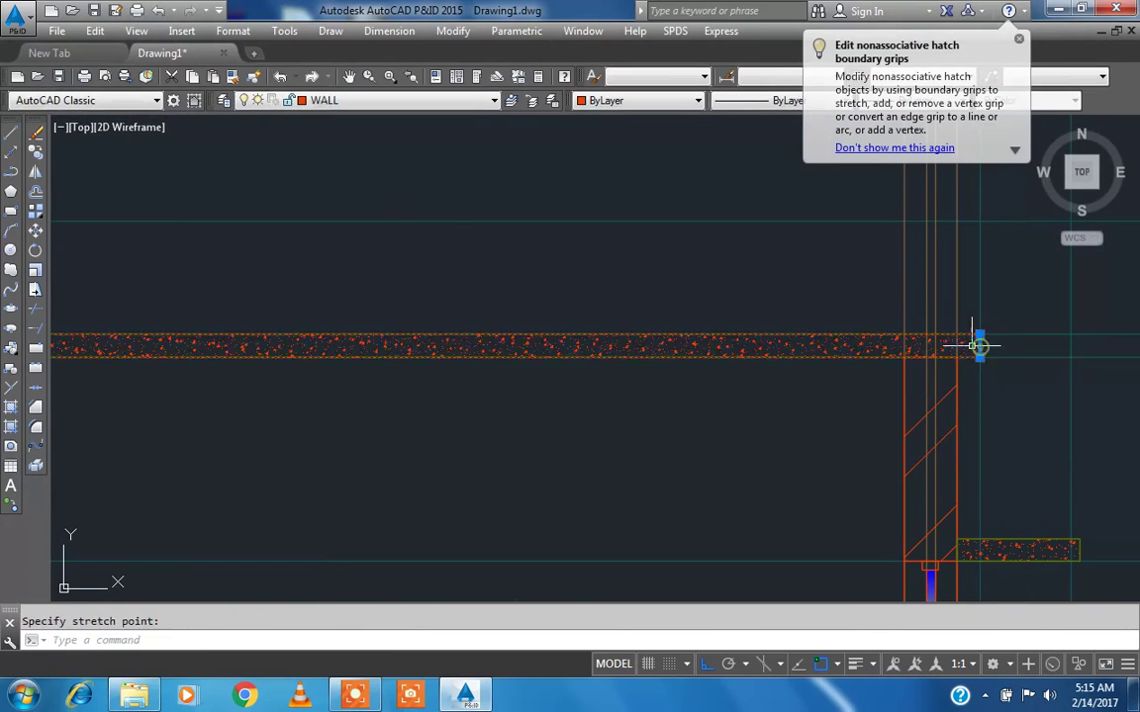
key("Escape")
- Stretch the right end of the layered floor's outline 5.00 horizontally to the inner face of the moved right wall
scroll(869, 294, "down", 4)
scroll(521, 435, "up", 5)
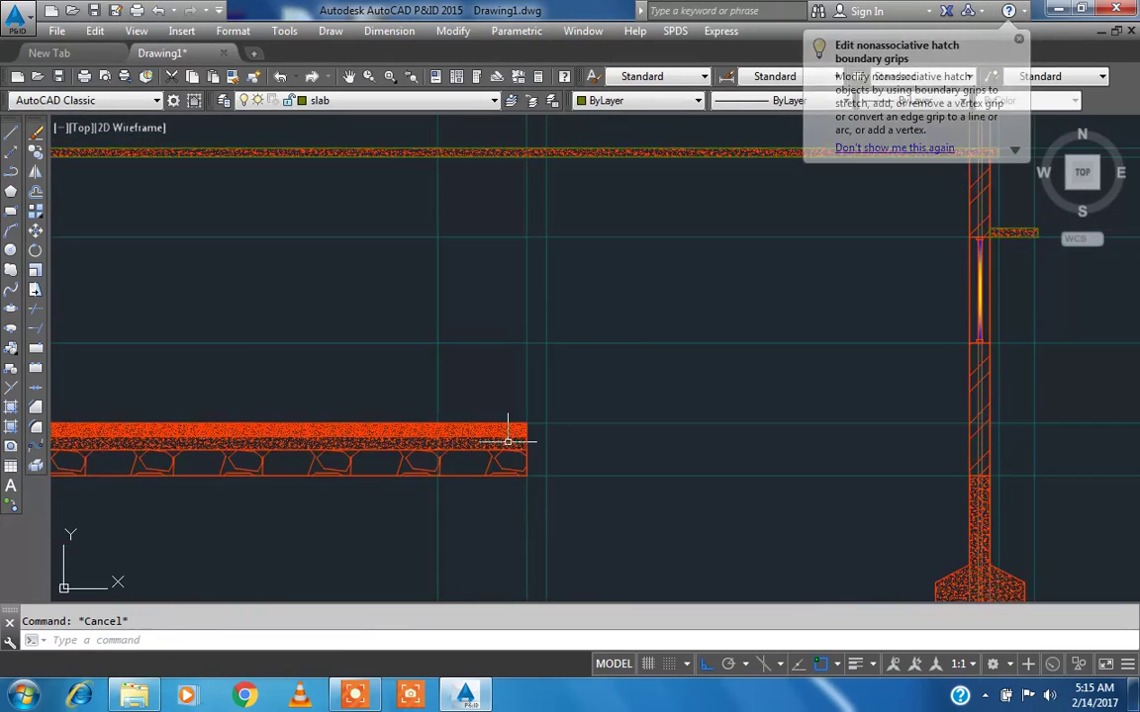
left_click(559, 484)
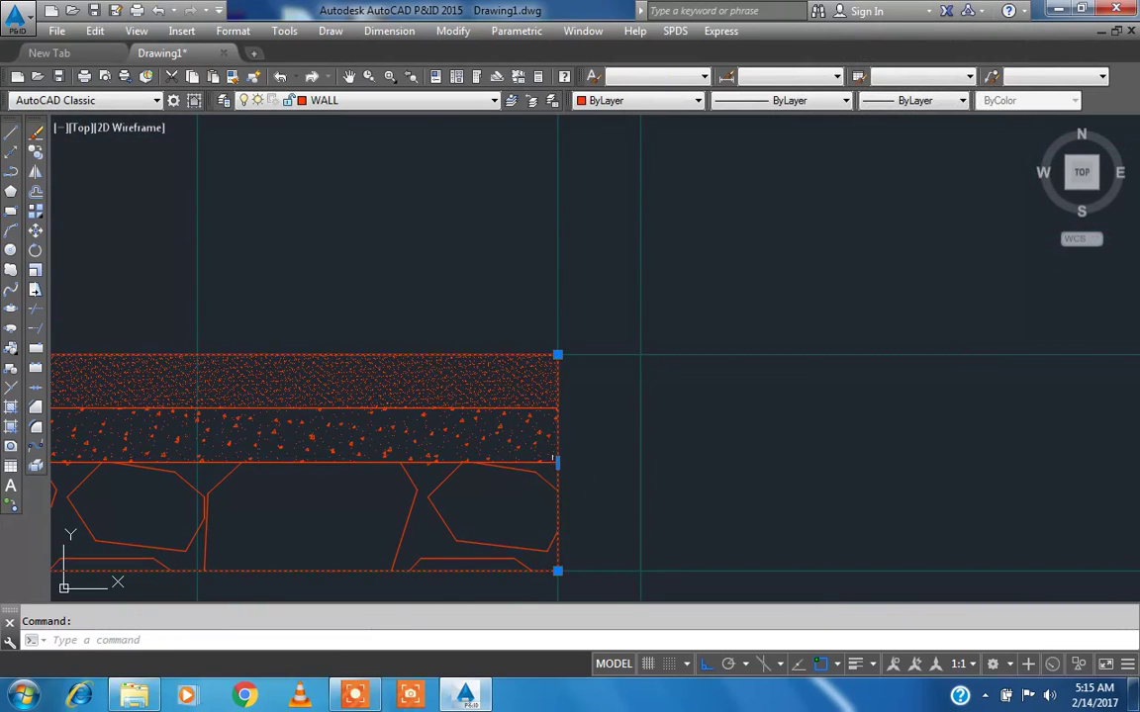
left_click(509, 486)
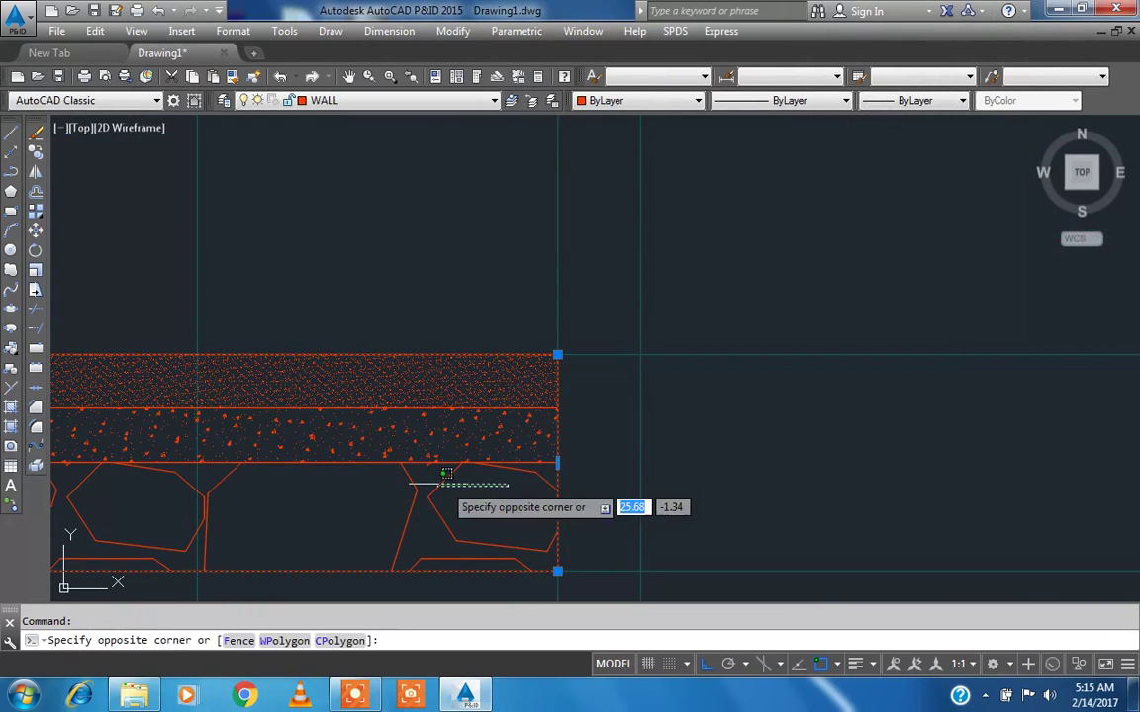
left_click(427, 486)
left_click(557, 461)
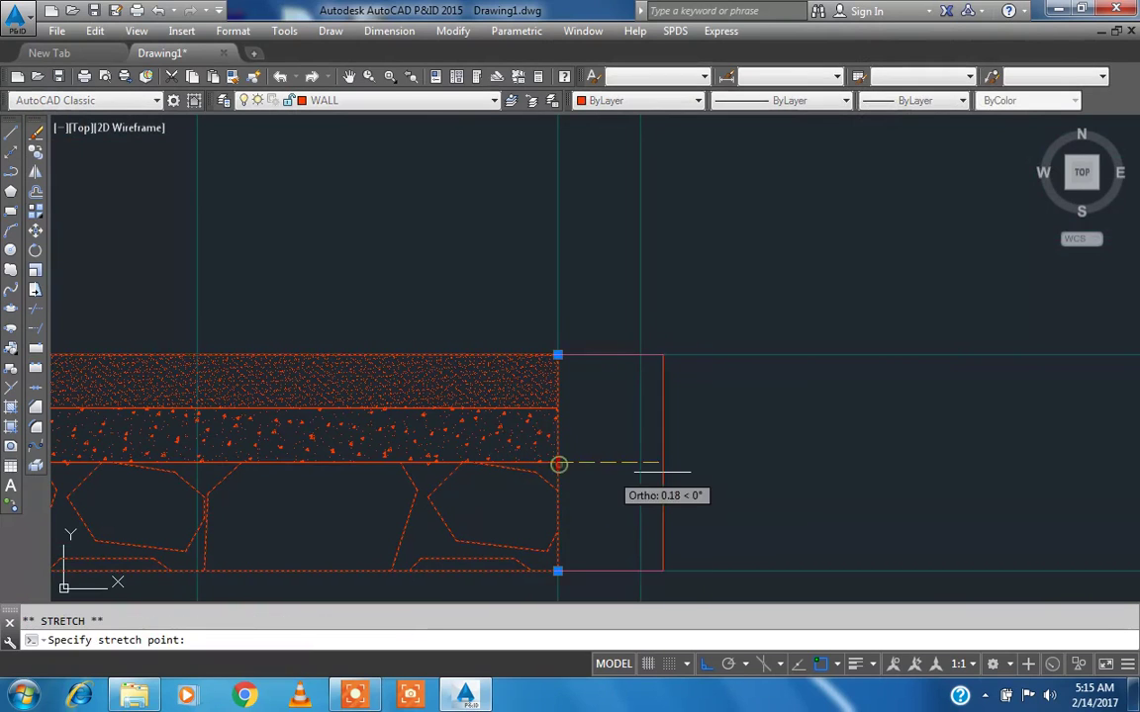
scroll(656, 476, "down", 6)
scroll(829, 481, "up", 2)
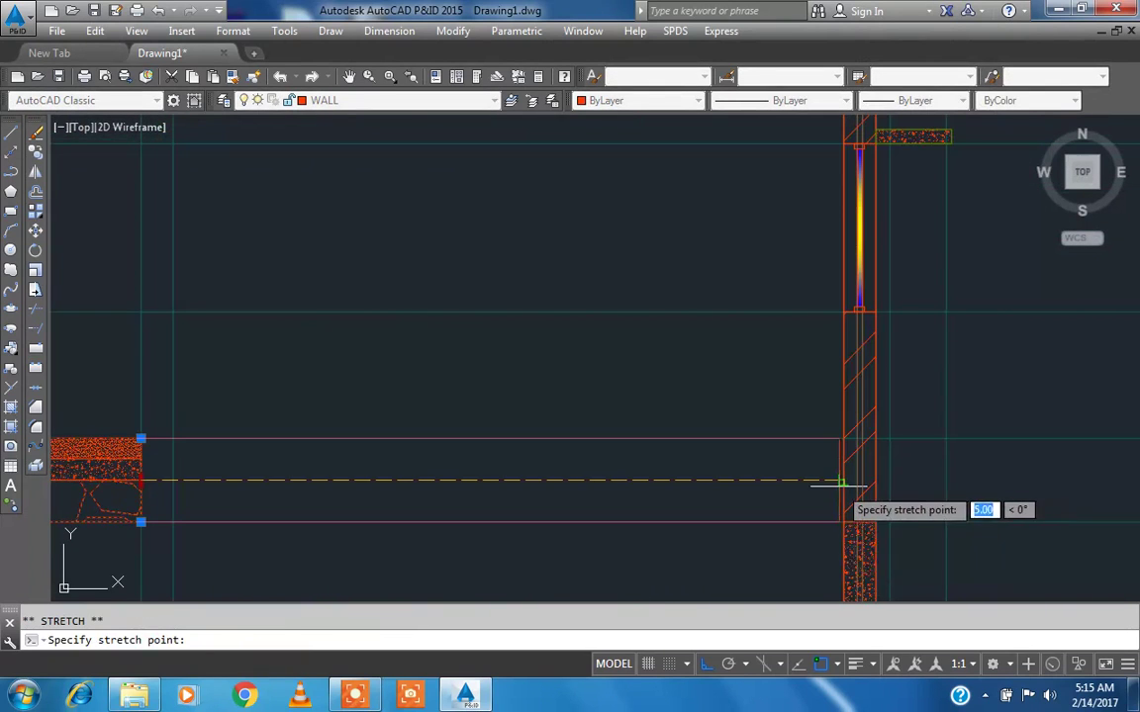
left_click(845, 478)
key("Escape")
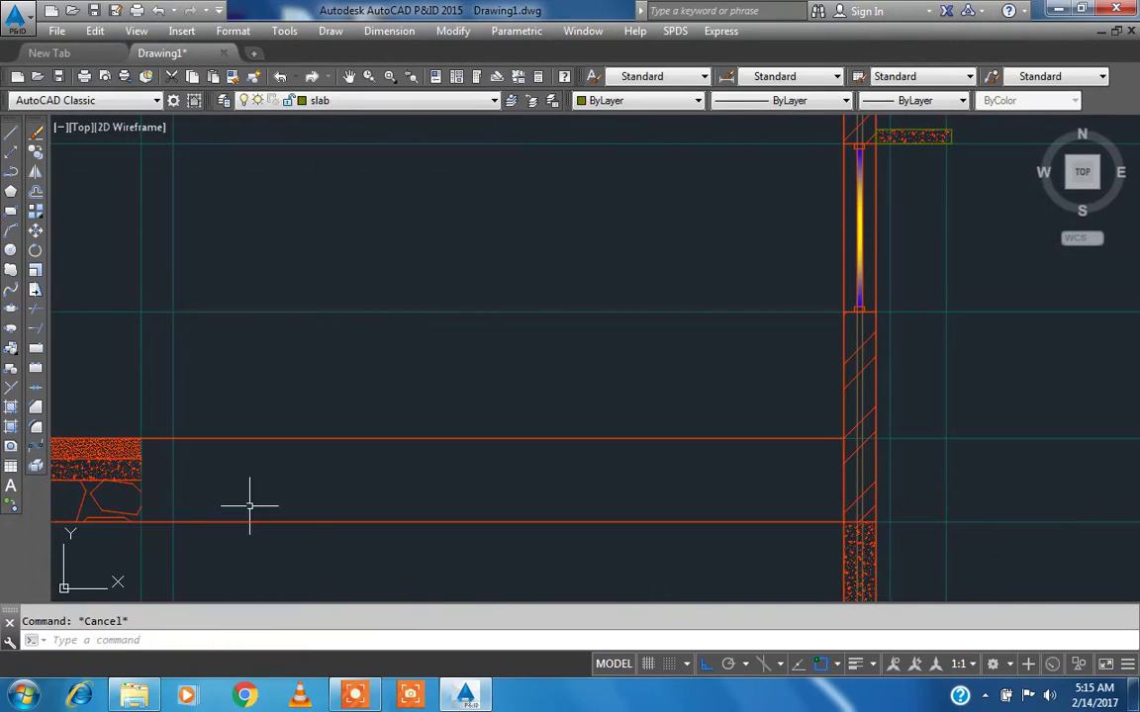
- Stretch the hatches of the top and middle floor layers horizontally to the inner face of the right wall
left_click(117, 451)
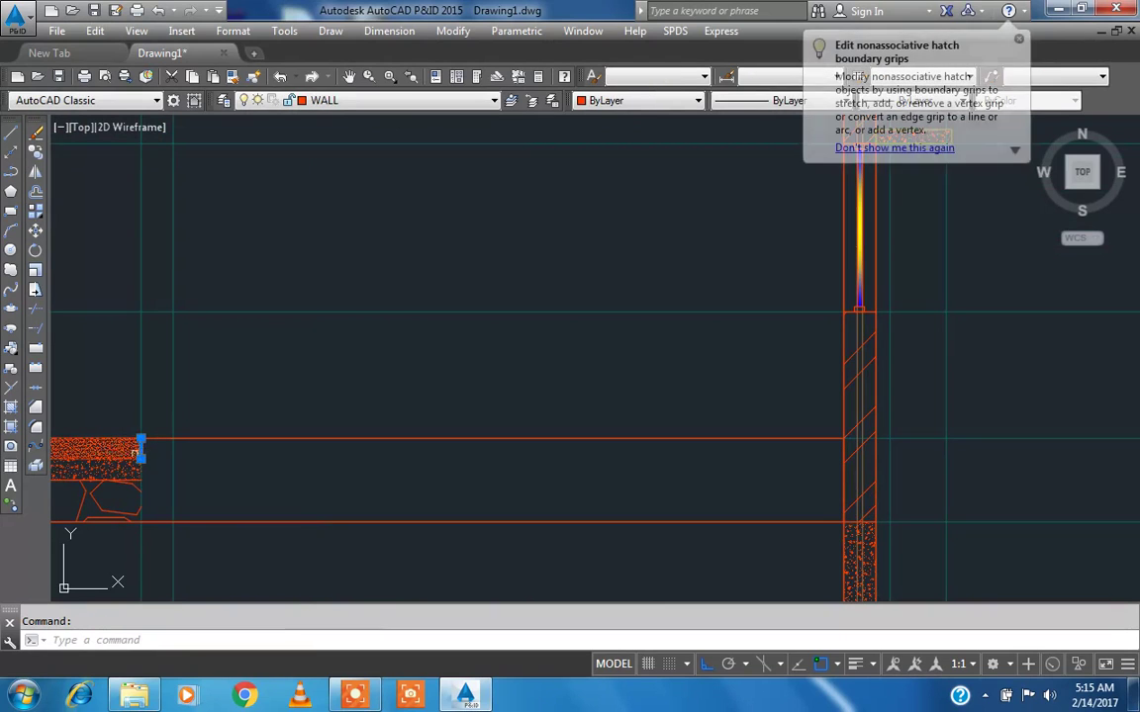
left_click(140, 450)
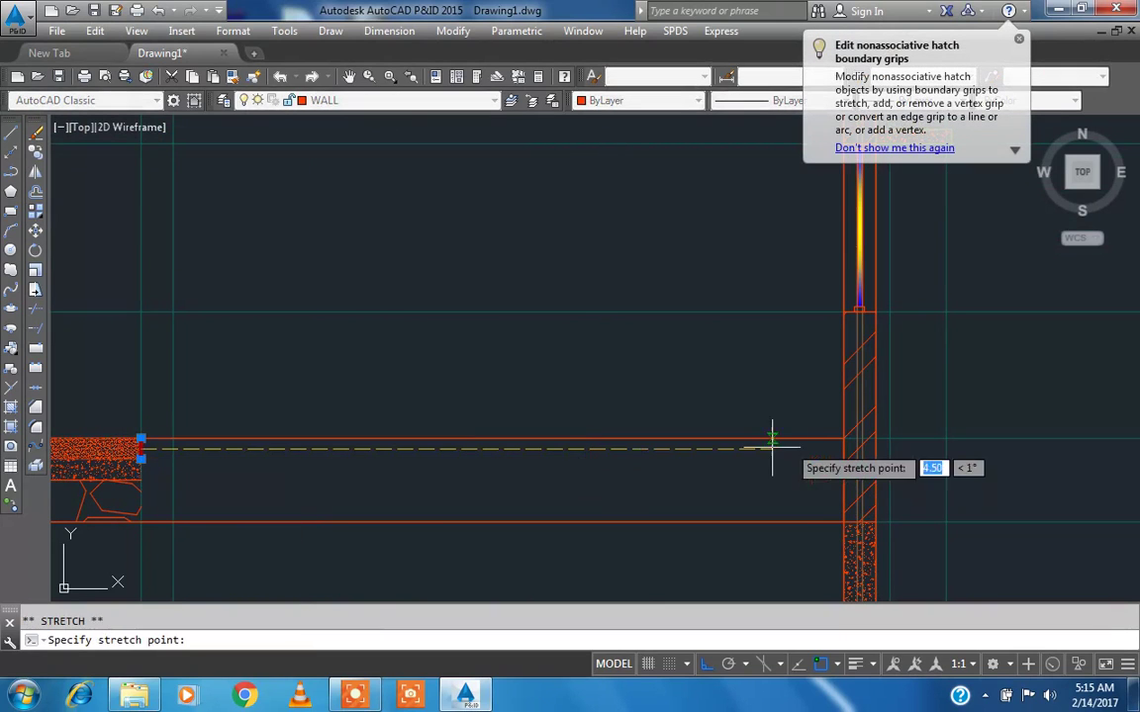
left_click(841, 451)
key("Escape")
left_click(120, 480)
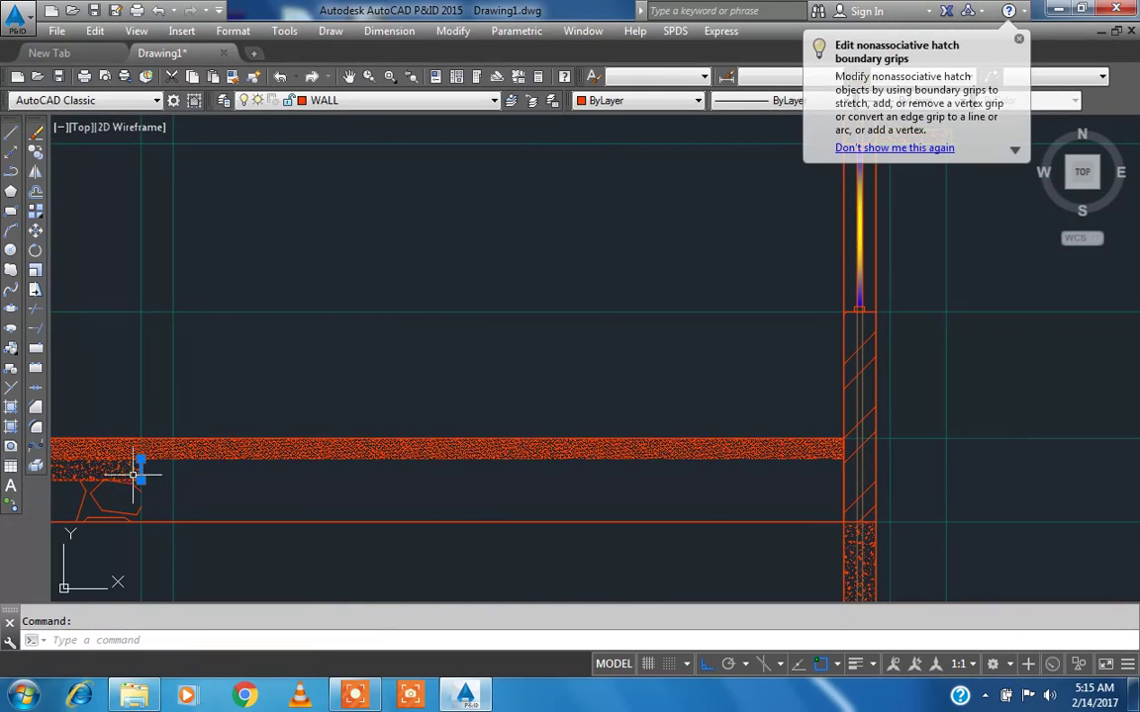
left_click(141, 470)
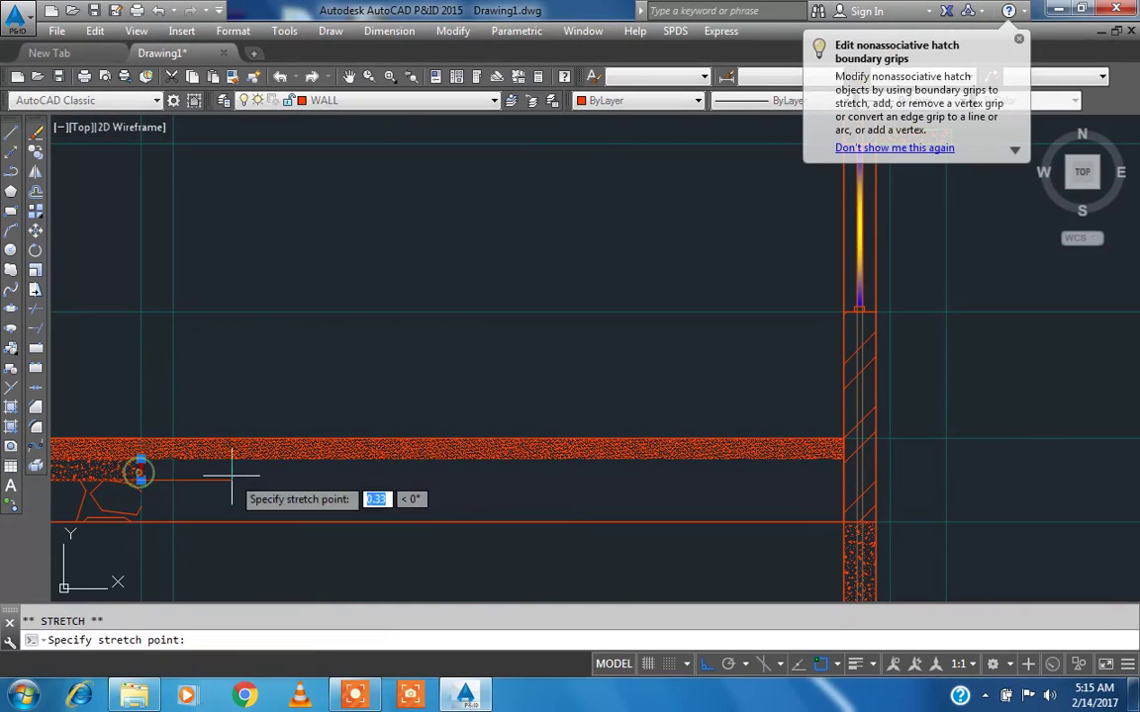
left_click(842, 470)
key("Escape")
- Stretch the bottom floor layer's stone hatch horizontally to the inner face of the right wall
left_click(86, 502)
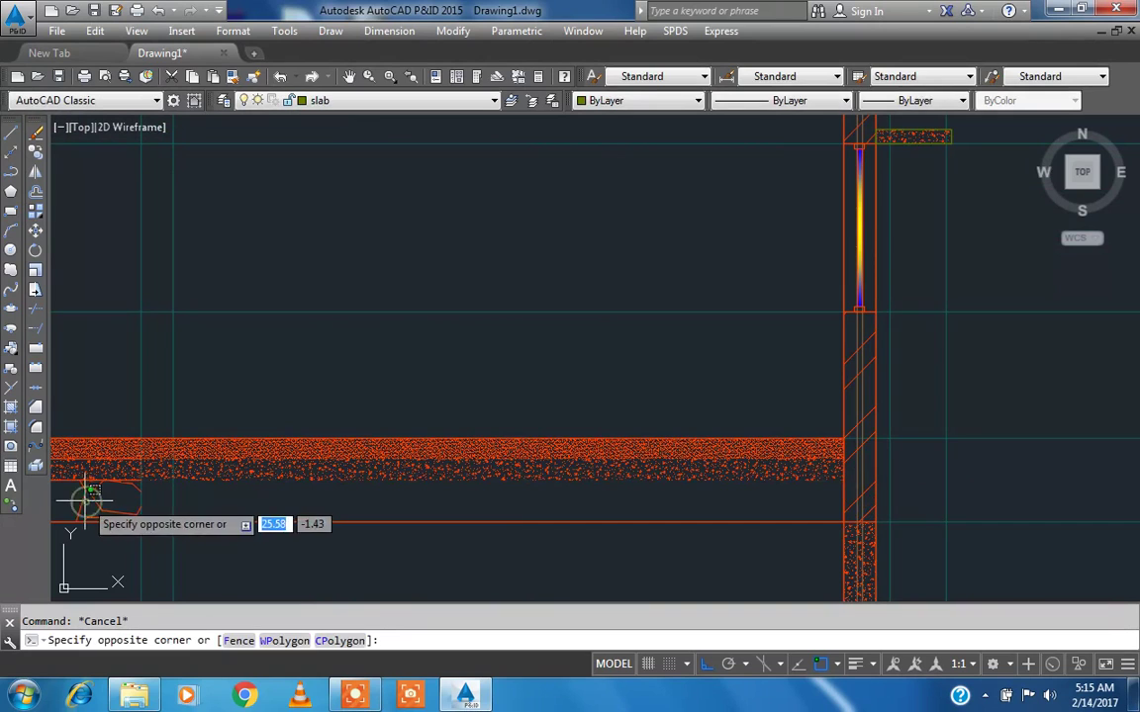
left_click(79, 498)
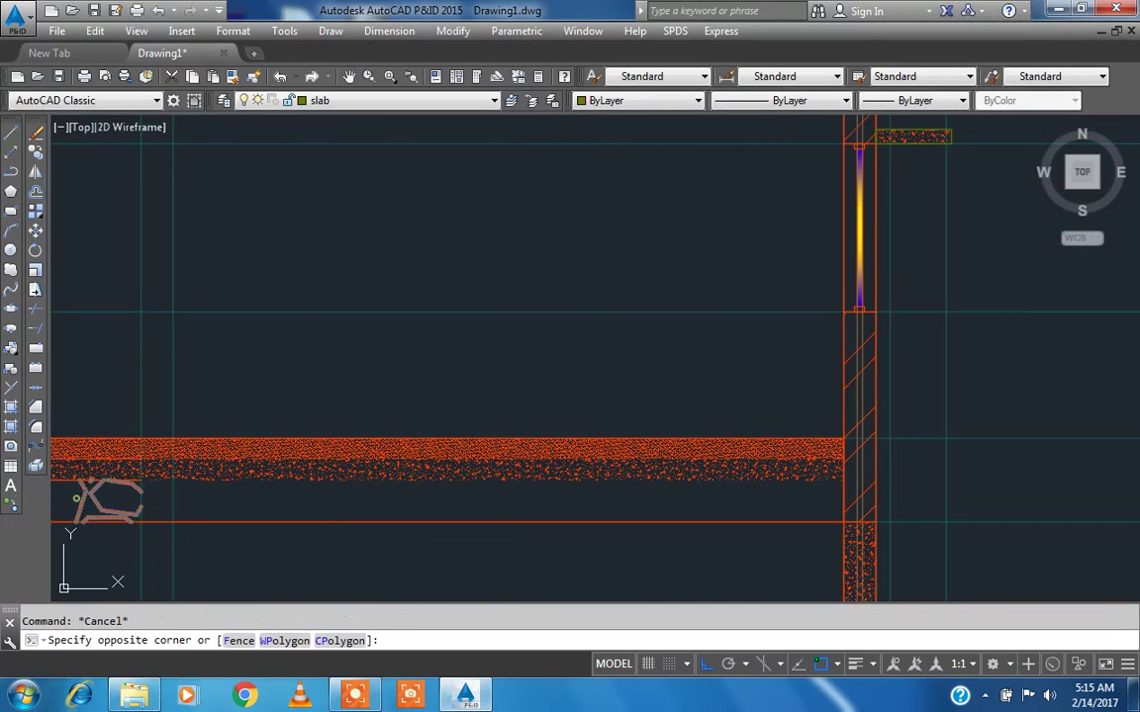
left_click(141, 502)
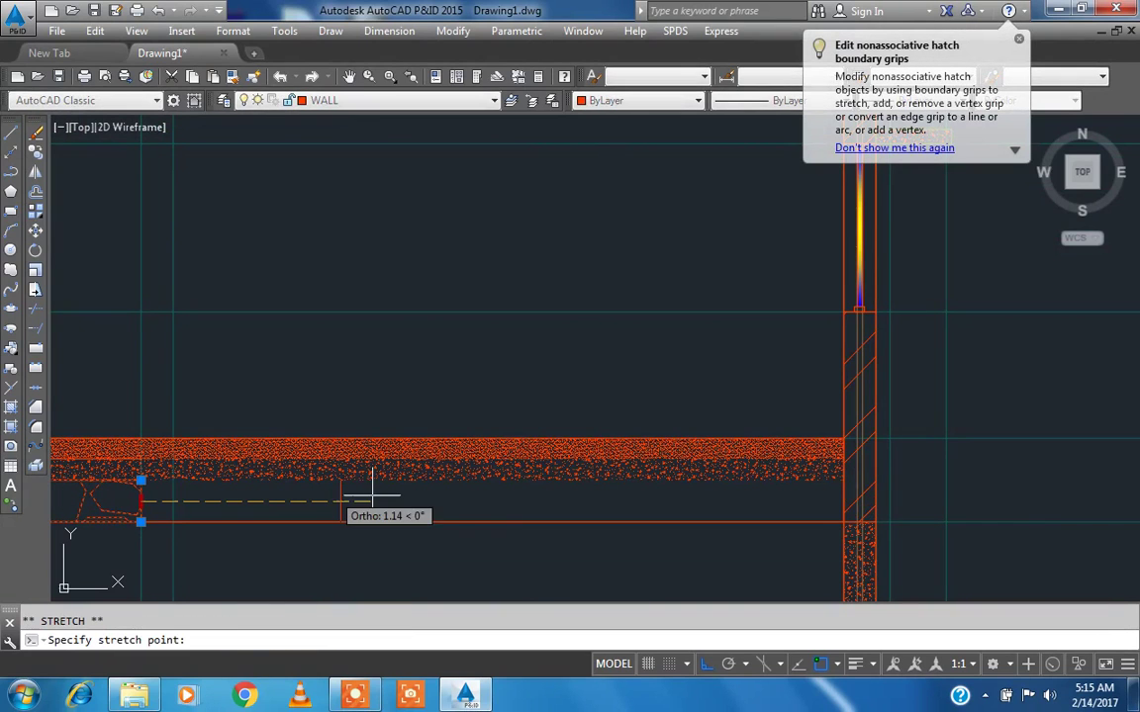
left_click(840, 499)
key("Escape")
scroll(829, 423, "down", 6)
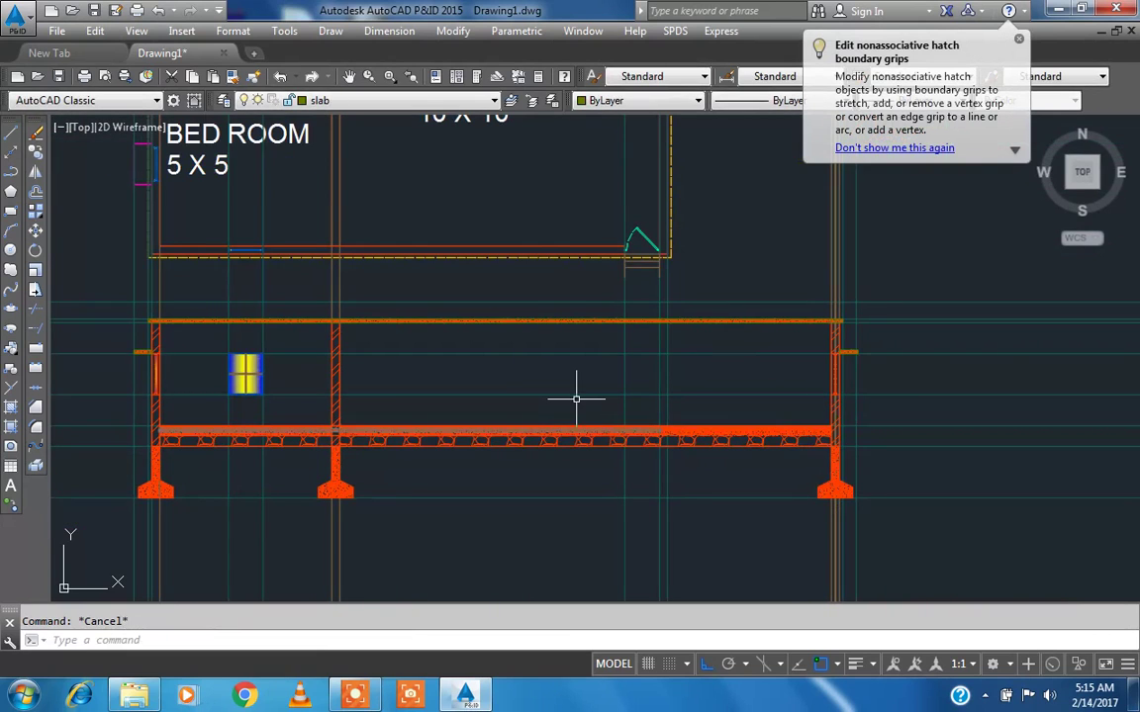
middle_click_drag(600, 374, 598, 397)
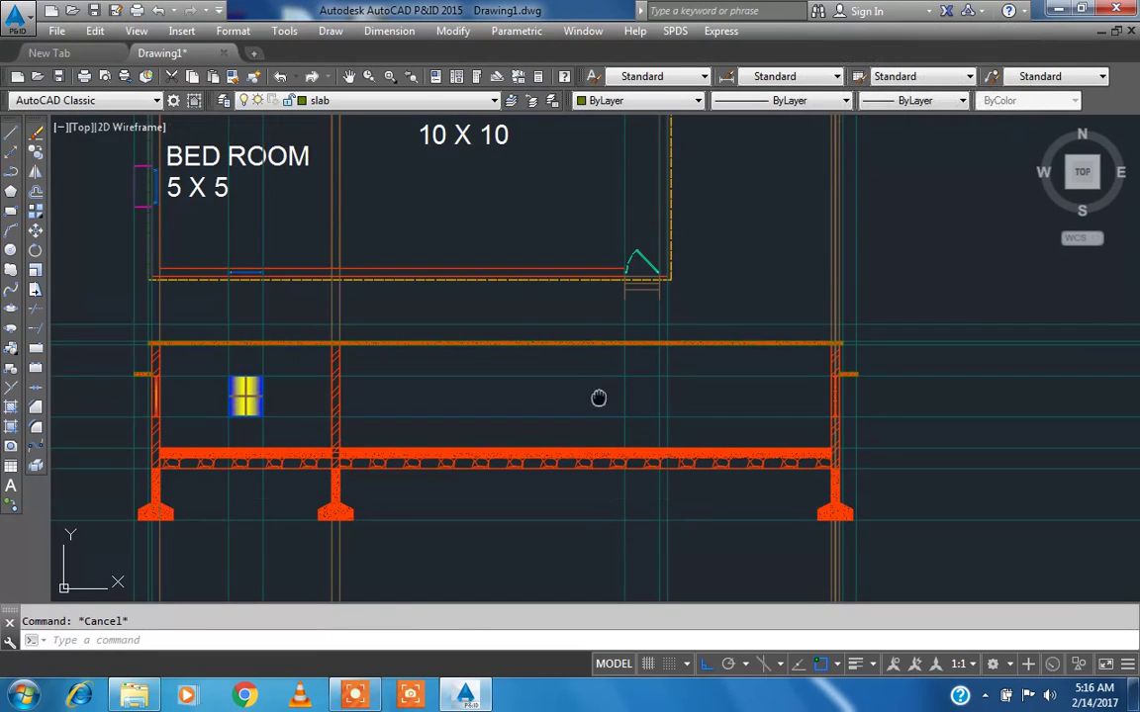
middle_click(377, 489)
middle_click(377, 489)
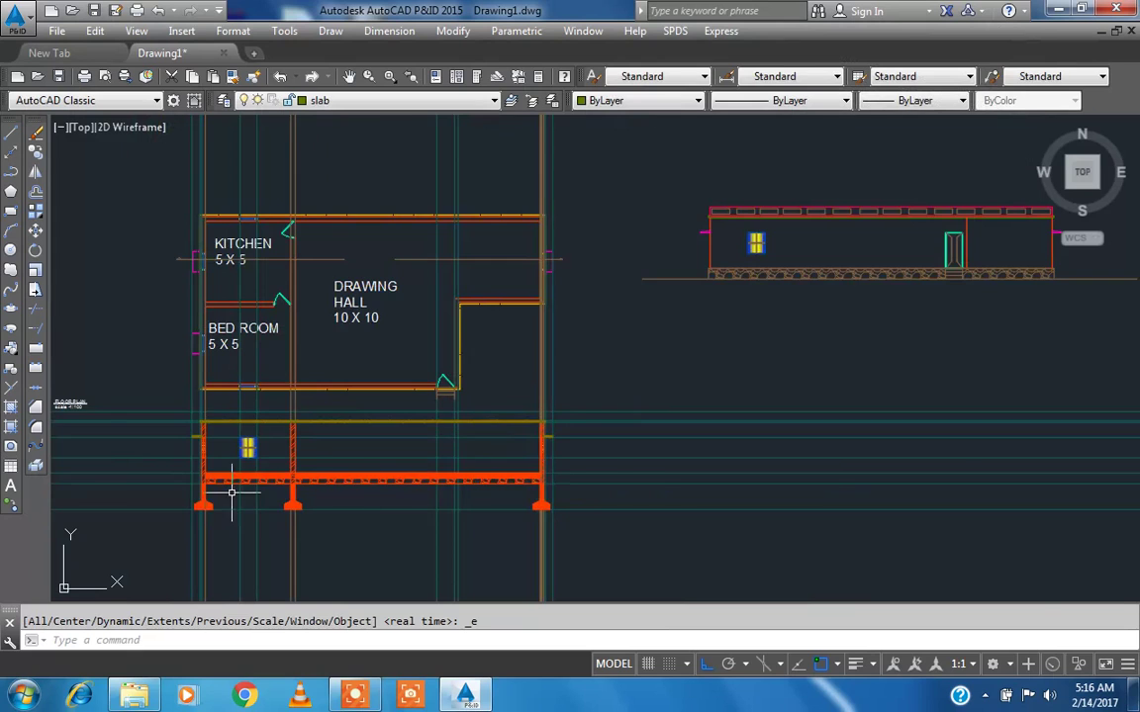
- Try to add a multileader pointing horizontally at the floor's top edge where it meets the right wall
scroll(235, 493, "up", 5)
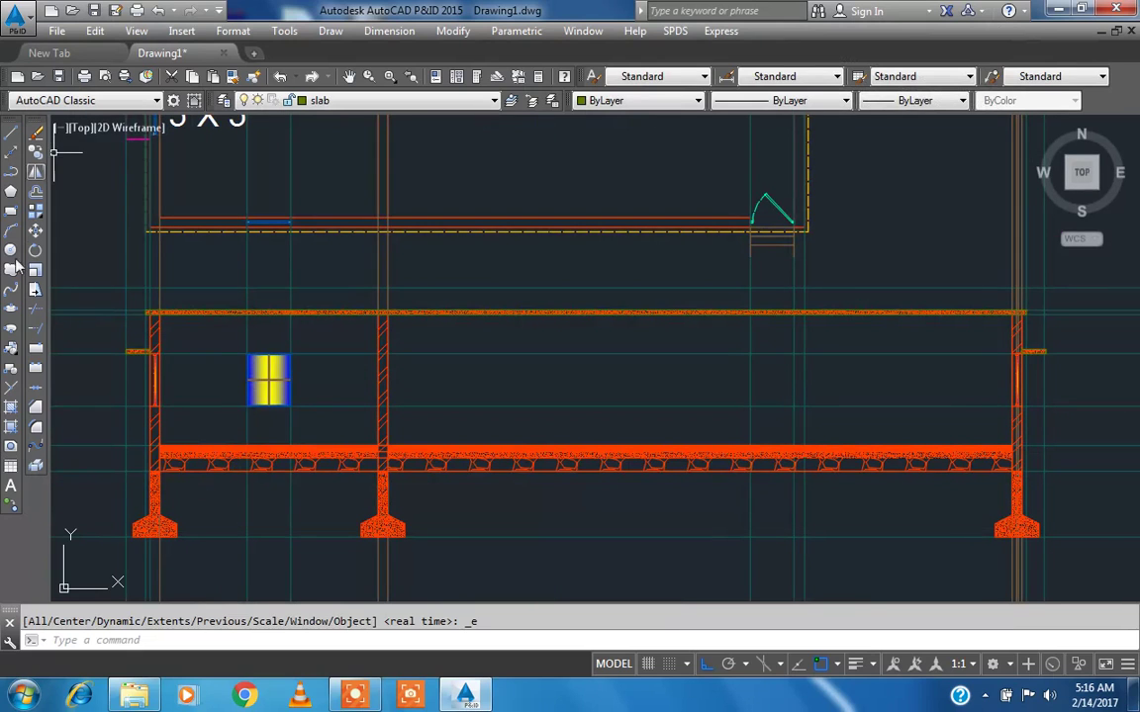
left_click(388, 31)
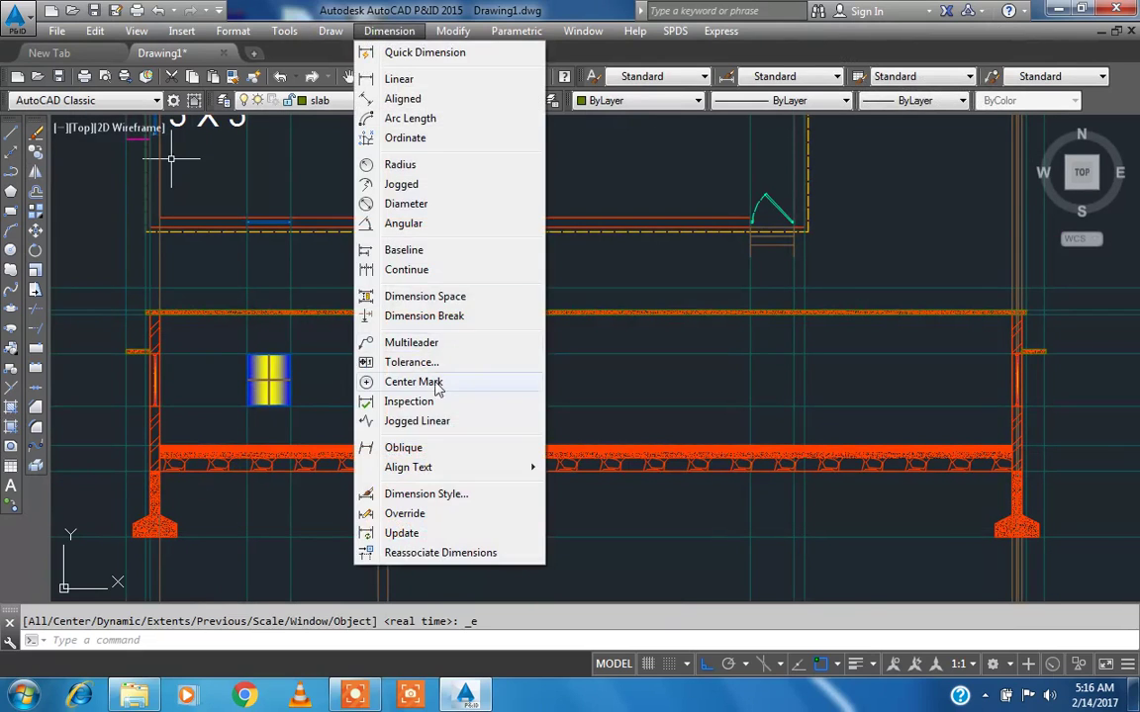
left_click(437, 342)
scroll(438, 343, "down", 5)
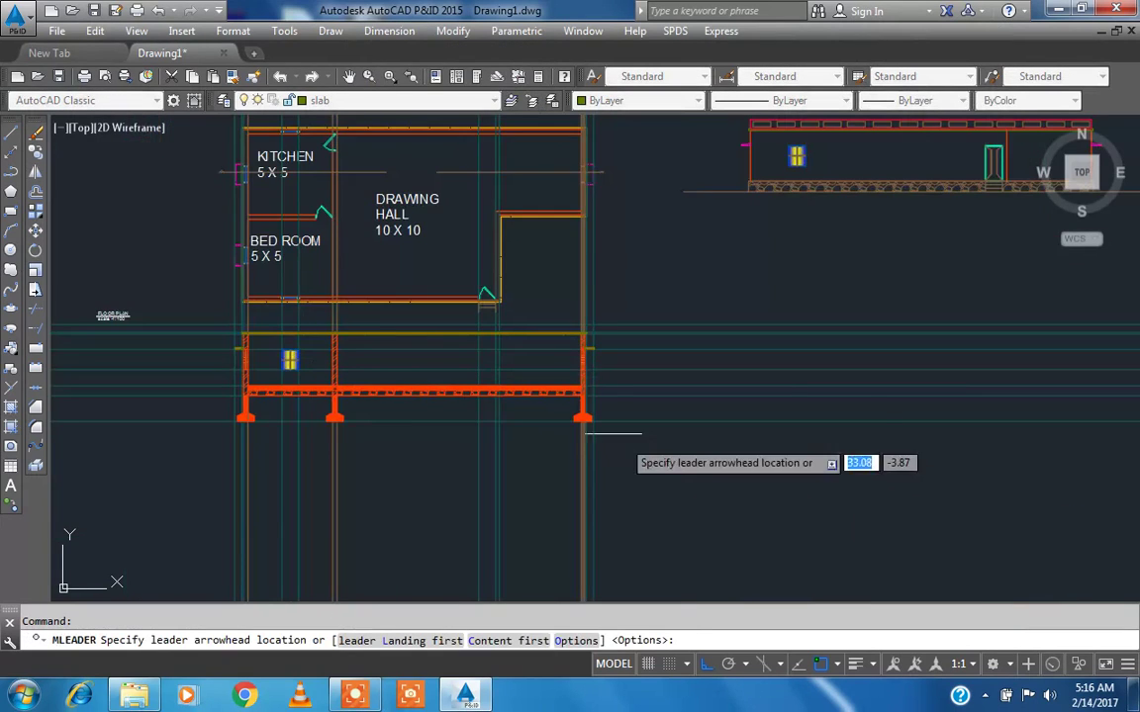
scroll(588, 406, "up", 8)
scroll(596, 383, "up", 4)
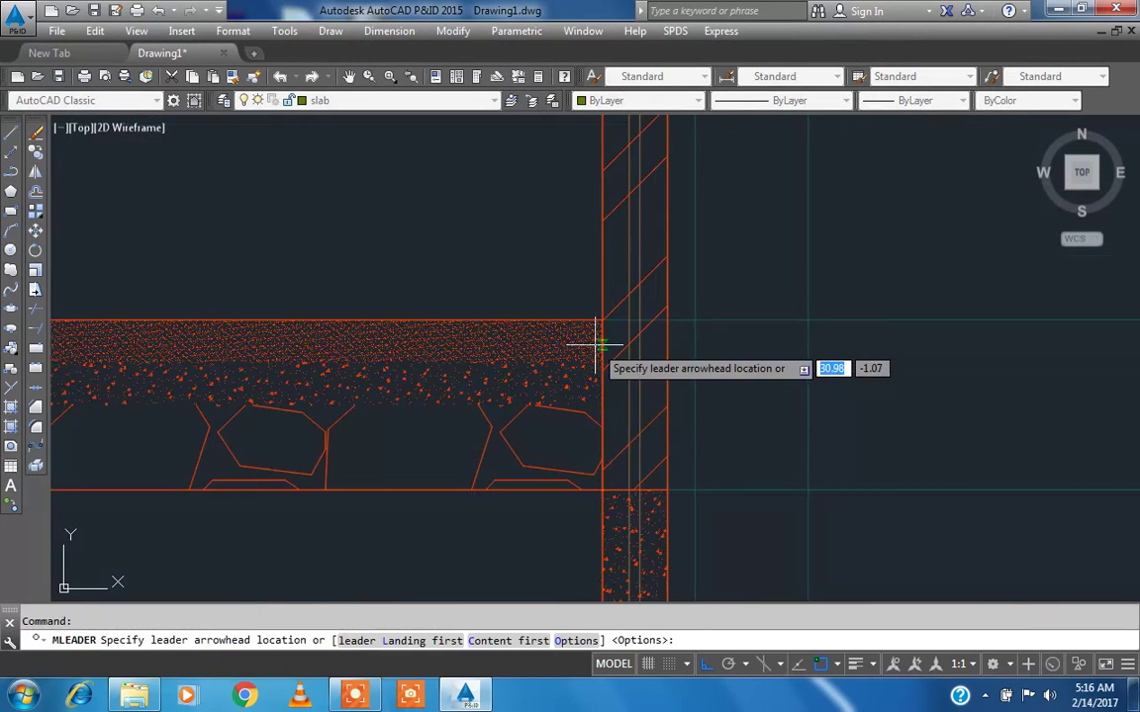
scroll(593, 346, "down", 2)
left_click(620, 339)
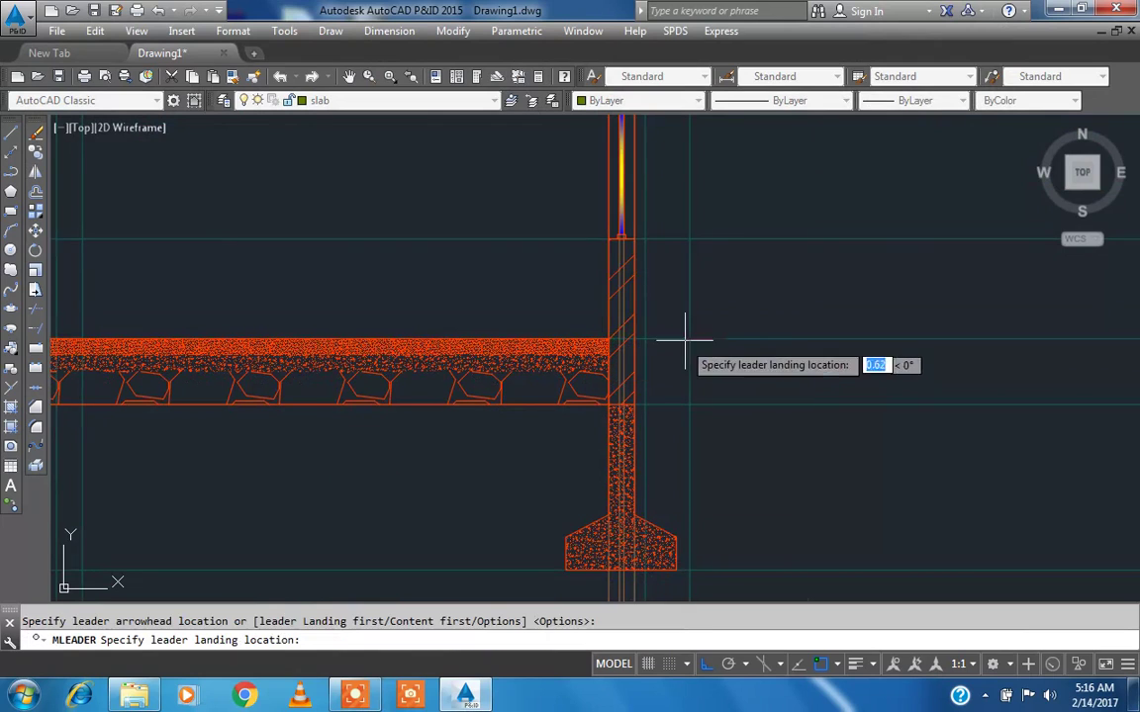
left_click(810, 339)
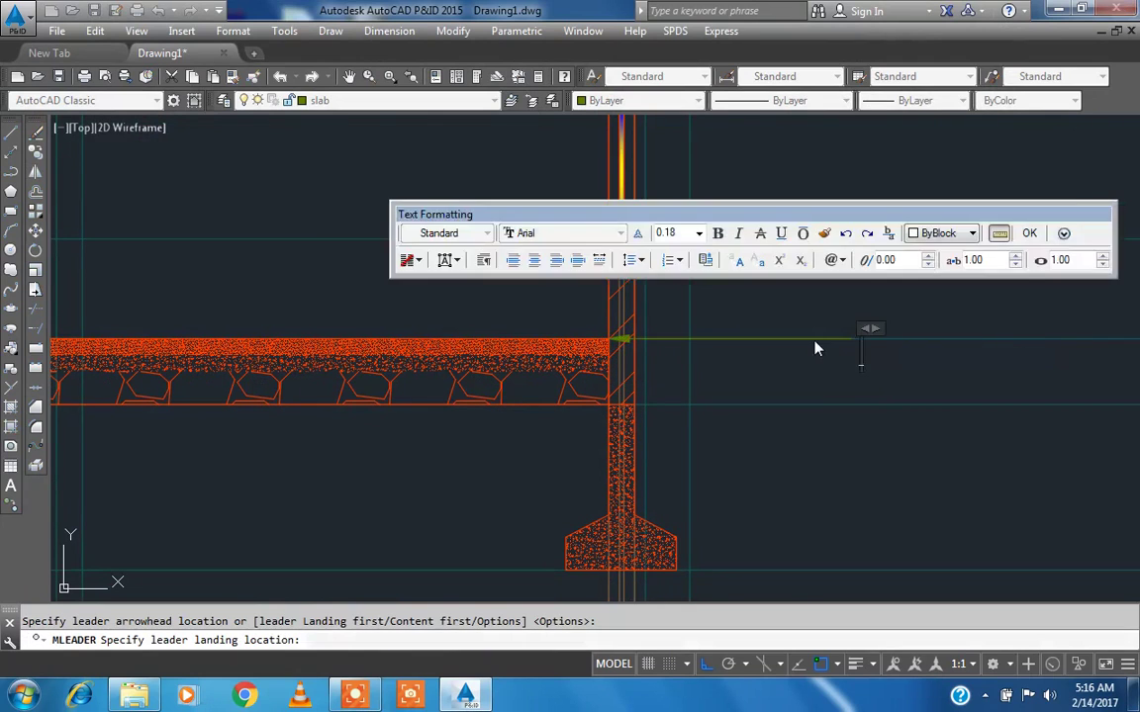
key("Escape")
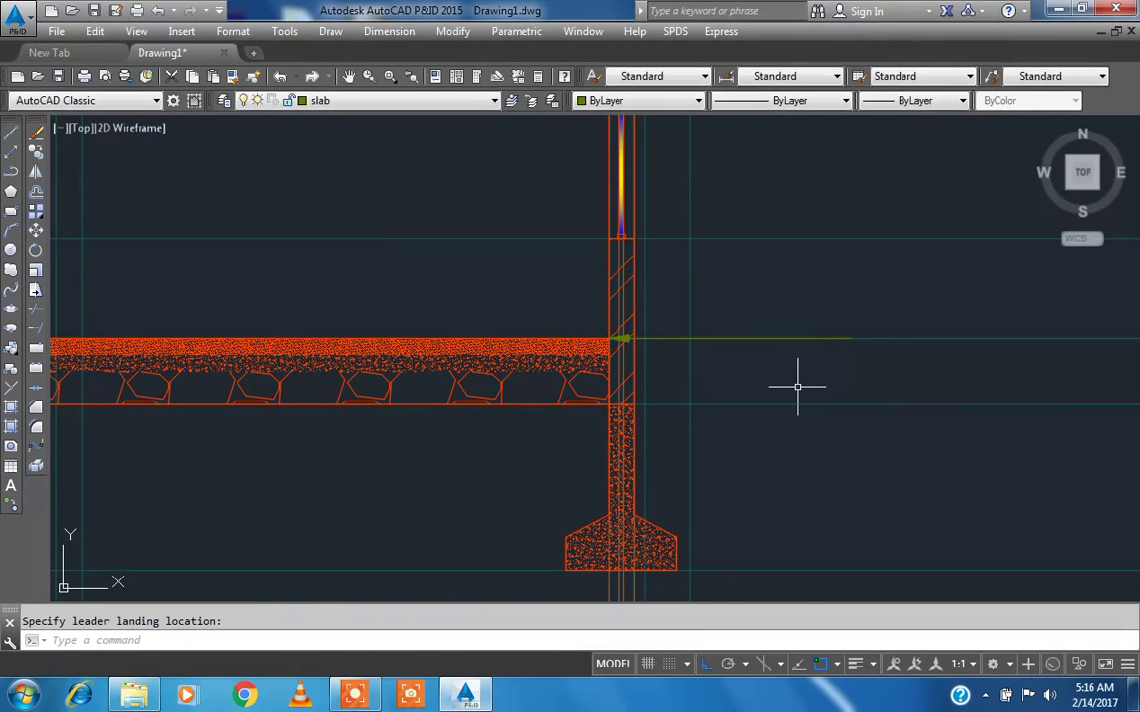
- Delete the empty leader beside the right wall
left_click(792, 330)
left_click(790, 345)
key("Escape")
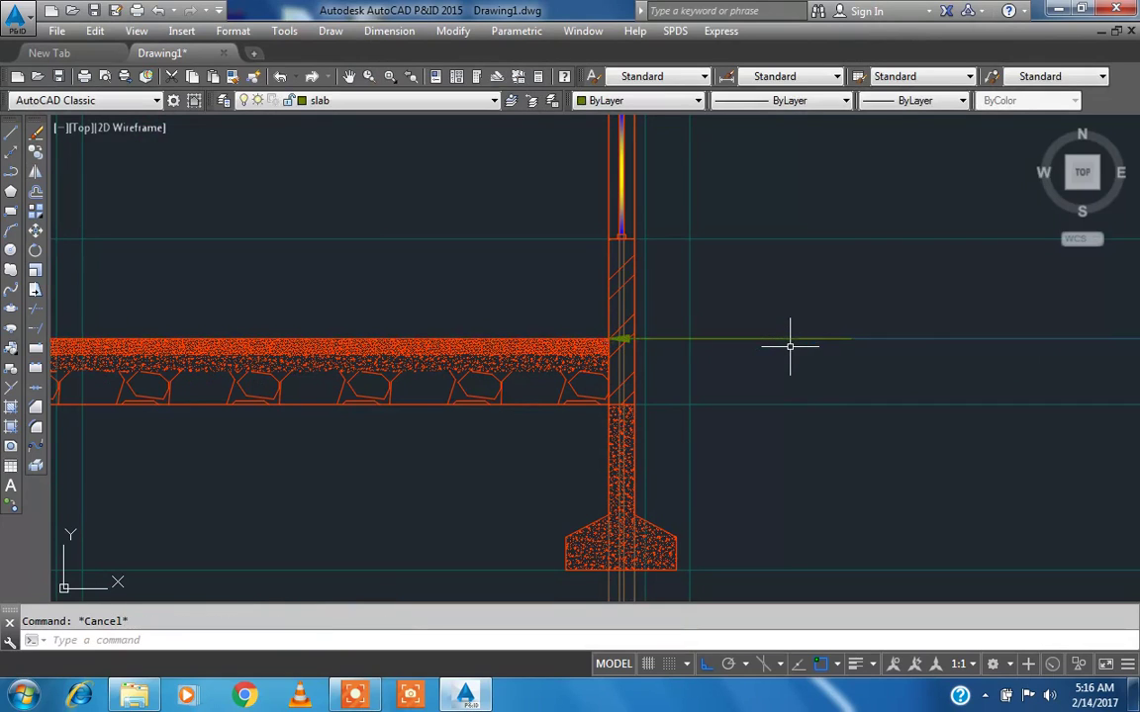
left_click(782, 339)
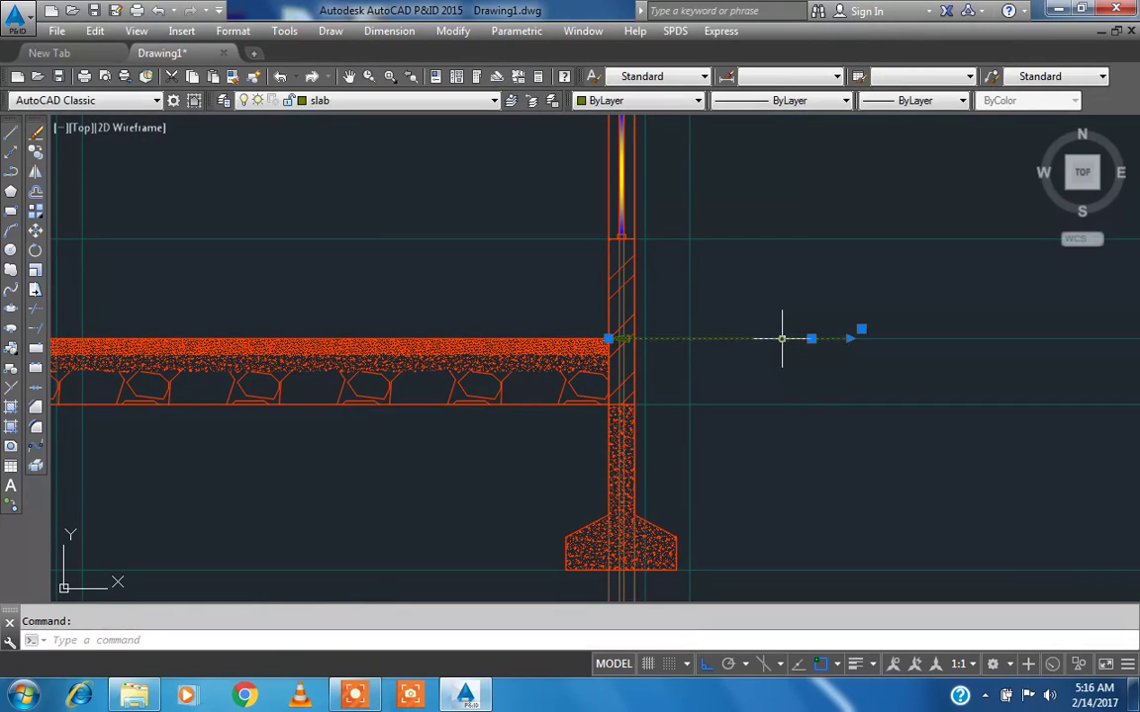
key("Delete")
key("Escape")
- Stretch the line between the middle and stone floor layers horizontally to the inner face of the right wall
scroll(869, 378, "down", 4)
scroll(333, 389, "up", 2)
scroll(434, 382, "up", 4)
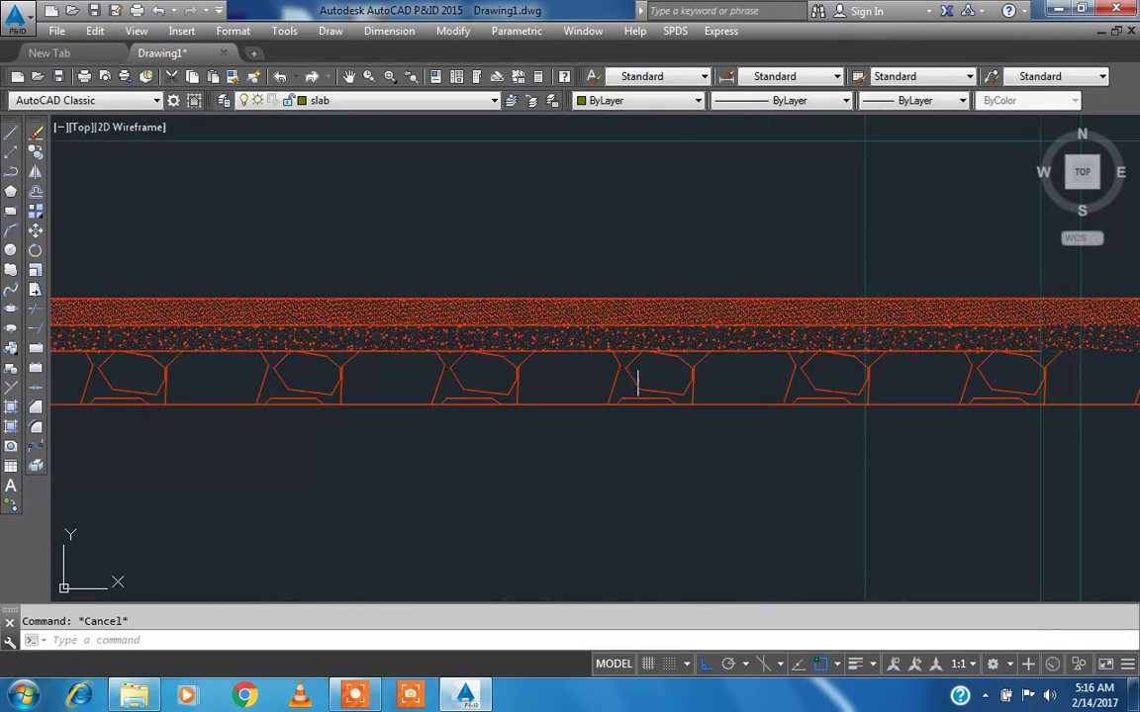
left_click(689, 348)
scroll(688, 348, "down", 4)
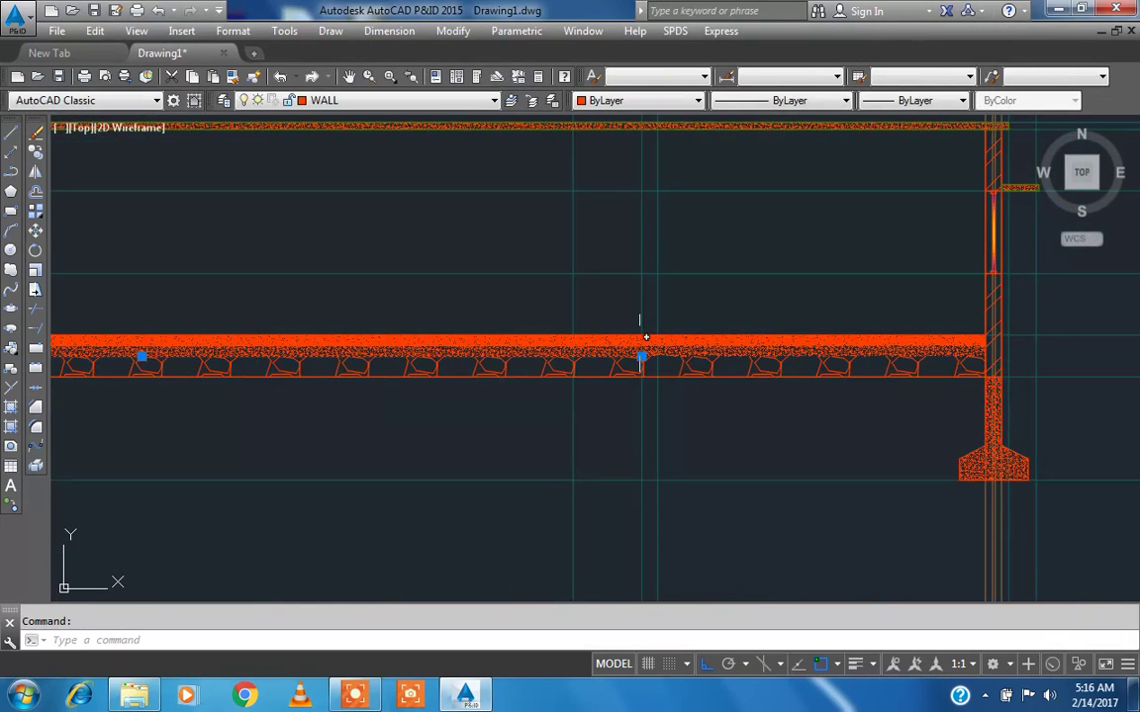
scroll(634, 371, "up", 2)
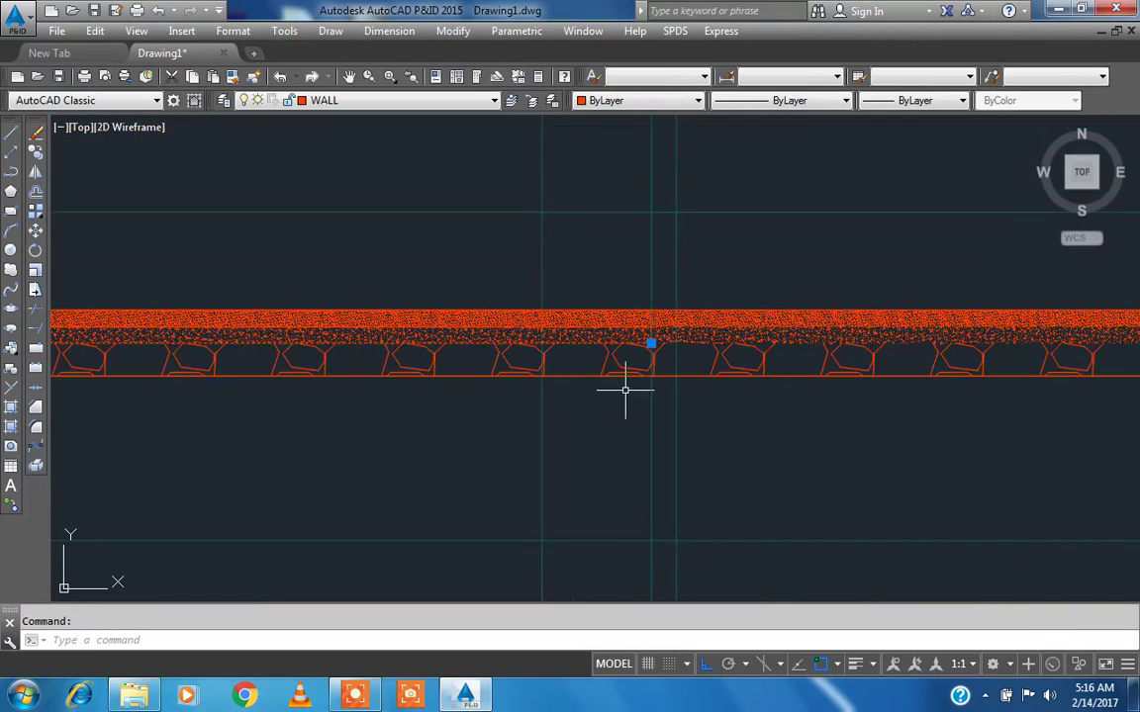
left_click(653, 339)
scroll(663, 343, "down", 2)
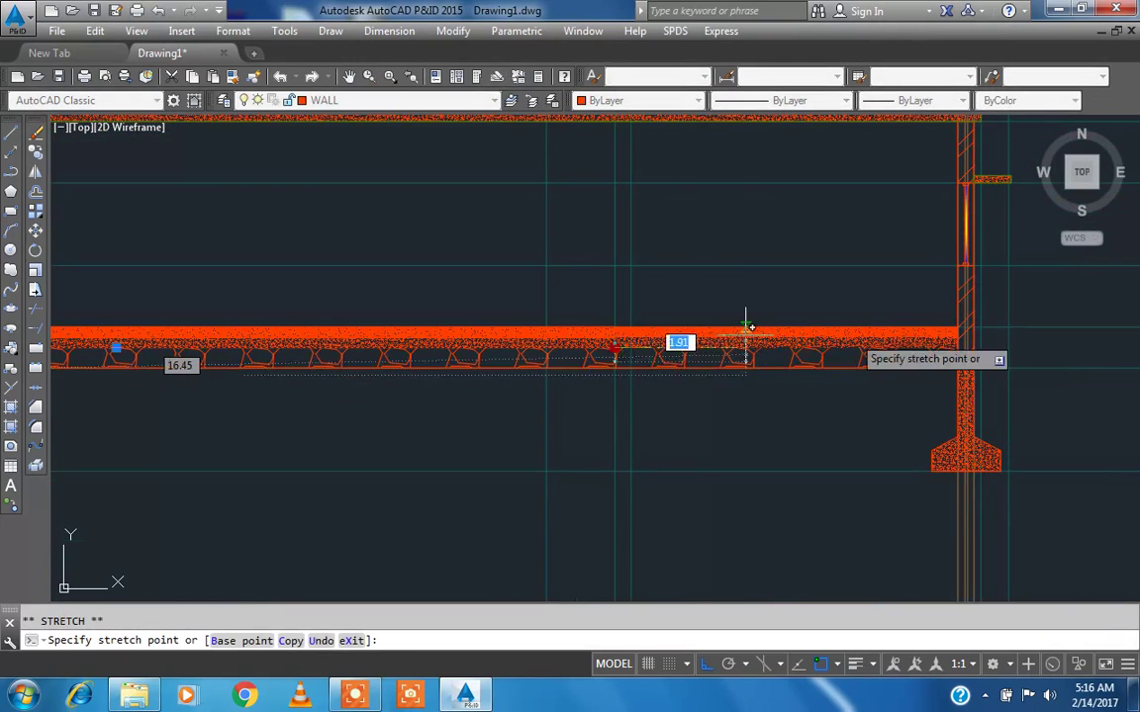
scroll(980, 346, "up", 3)
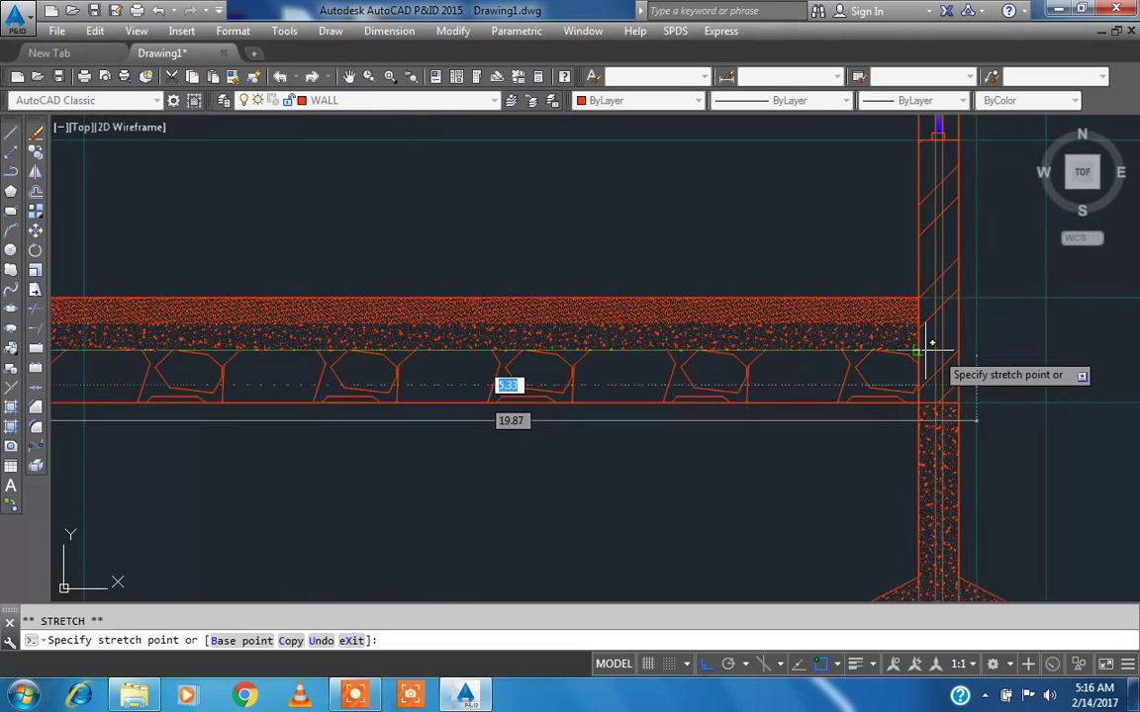
left_click(917, 351)
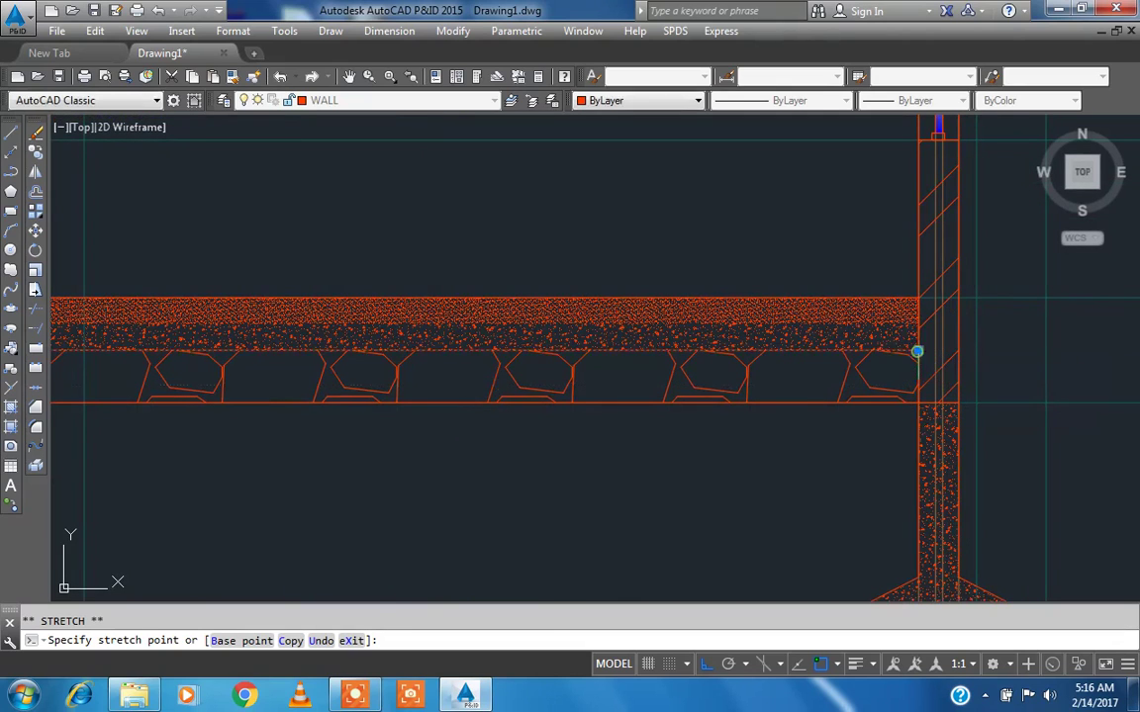
scroll(547, 376, "down", 3)
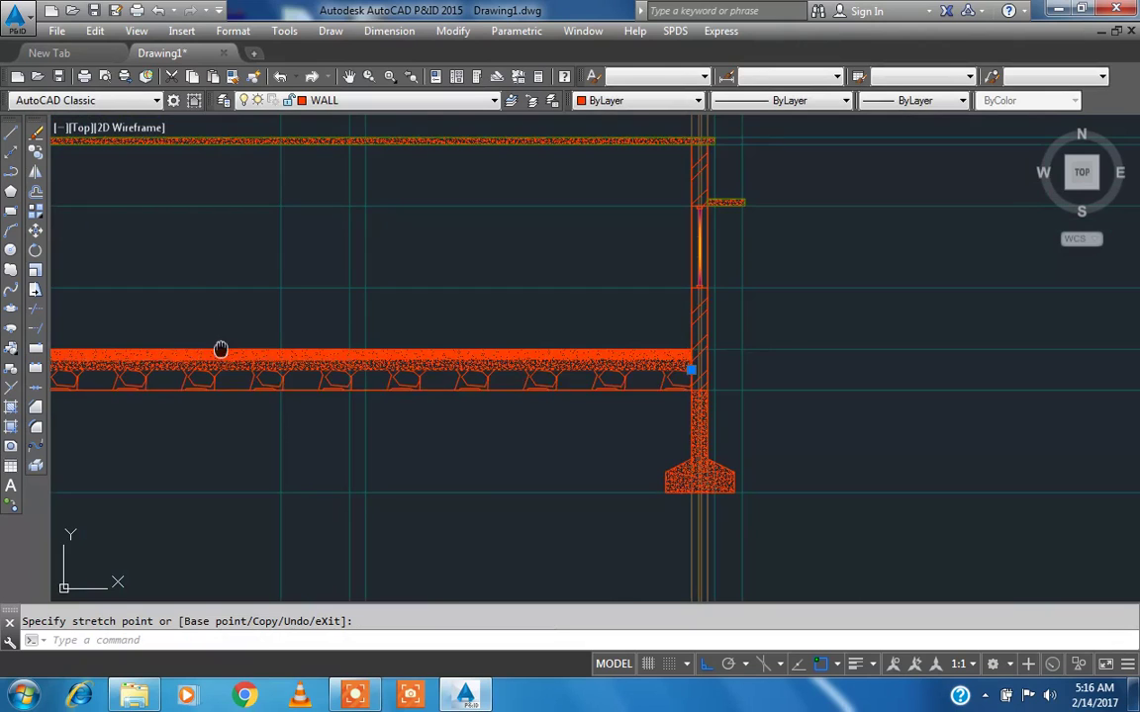
- Stretch the line between the top and middle floor layers horizontally to the inner face of the right wall
middle_click_drag(220, 350, 272, 337)
scroll(163, 353, "up", 3)
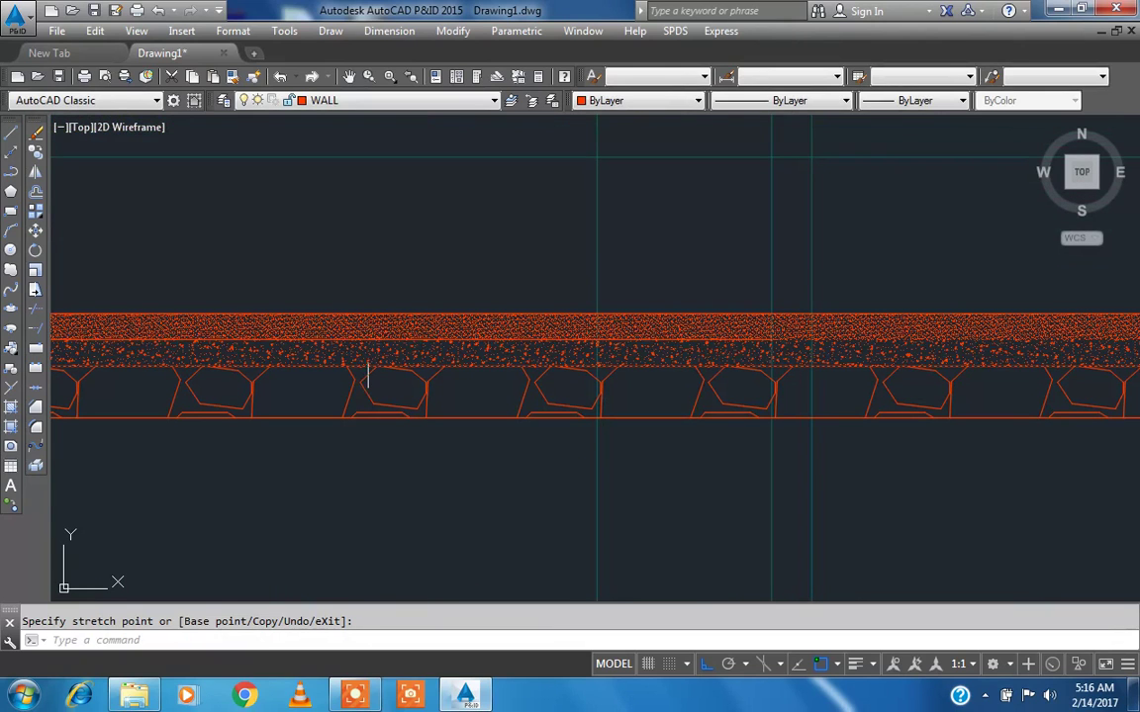
left_click(377, 339)
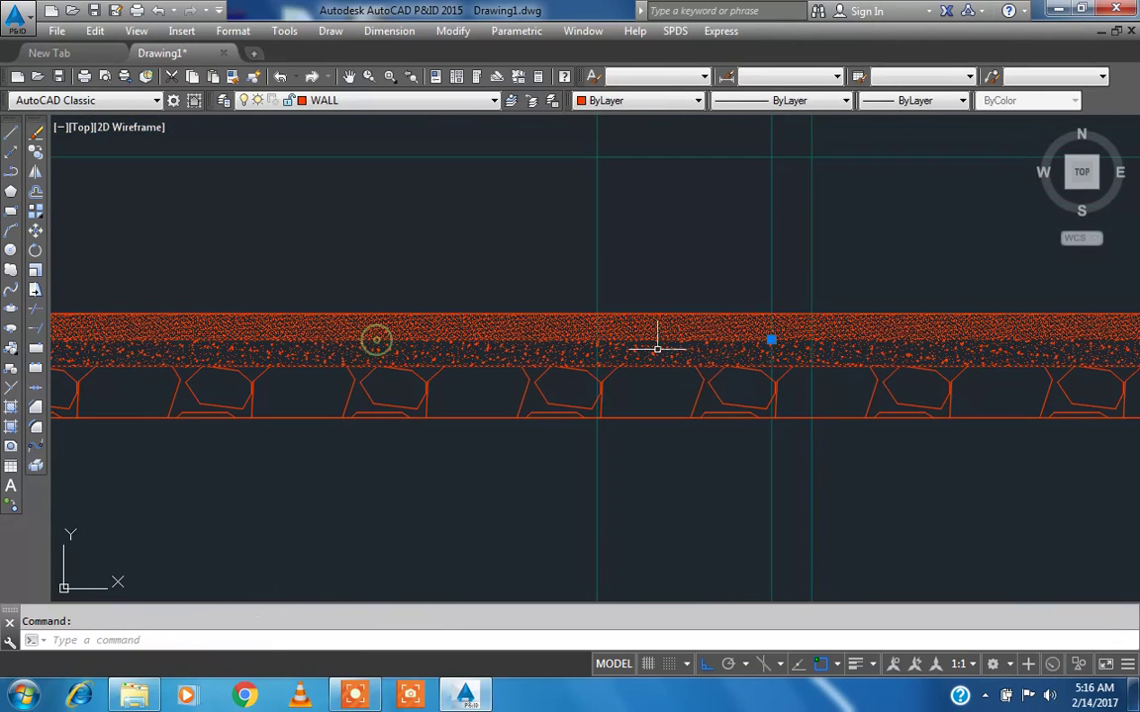
left_click(771, 340)
scroll(770, 340, "down", 3)
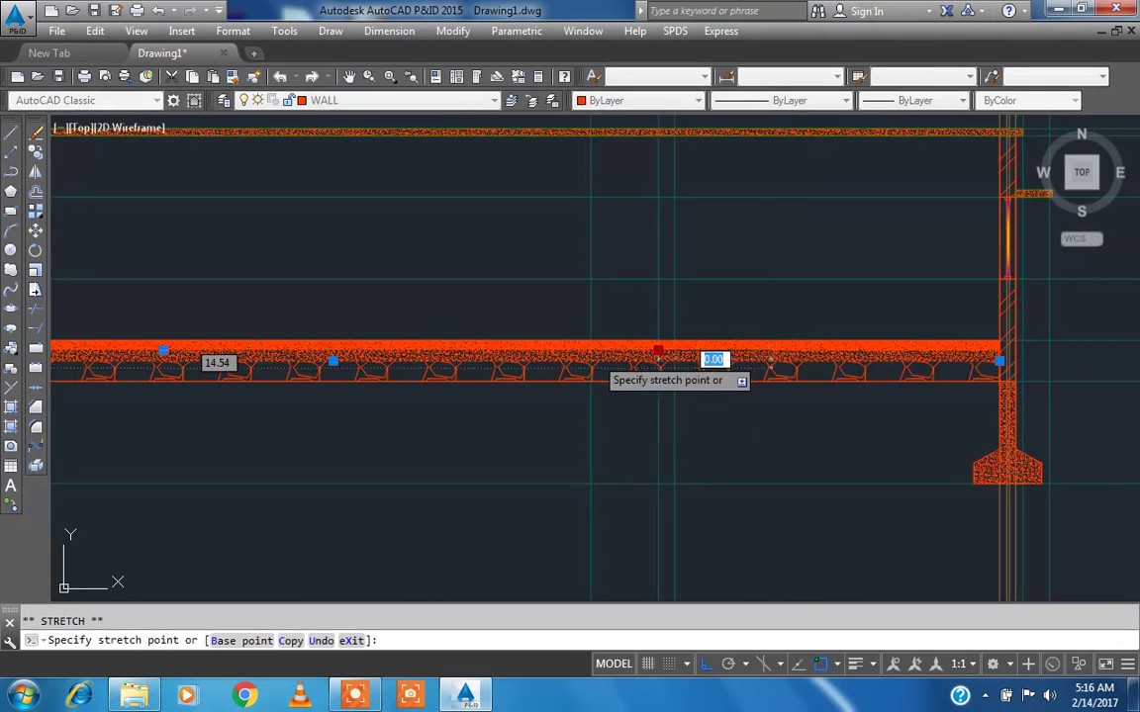
scroll(1135, 338, "up", 2)
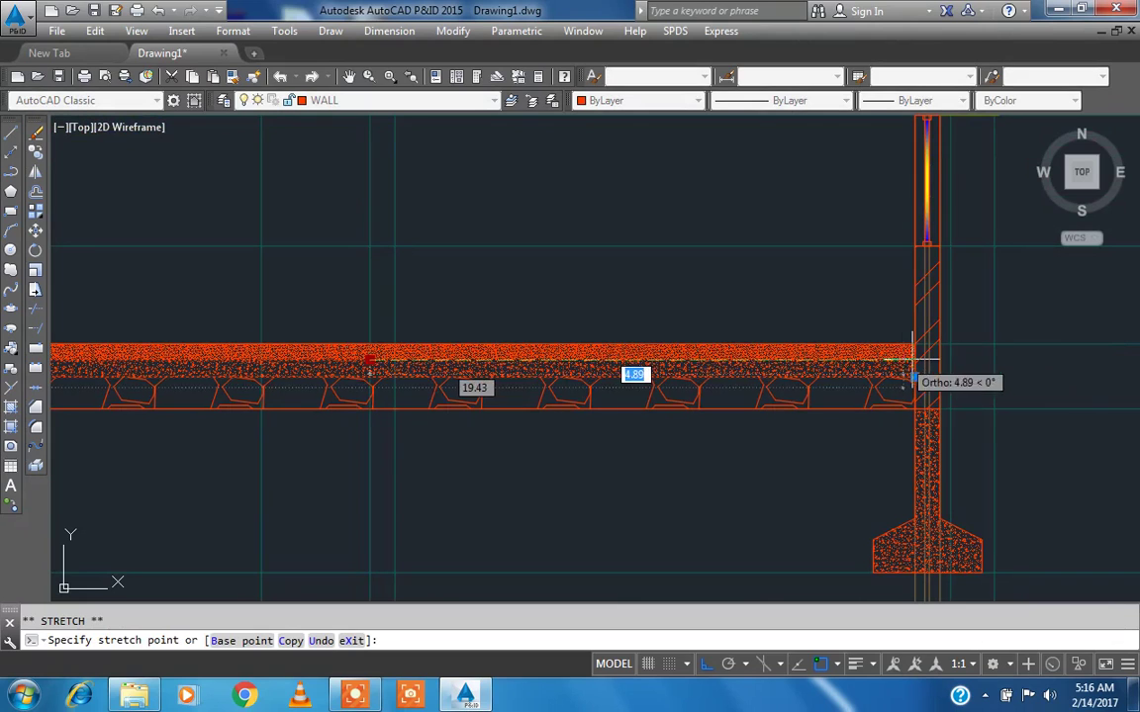
key("Escape")
scroll(809, 323, "down", 3)
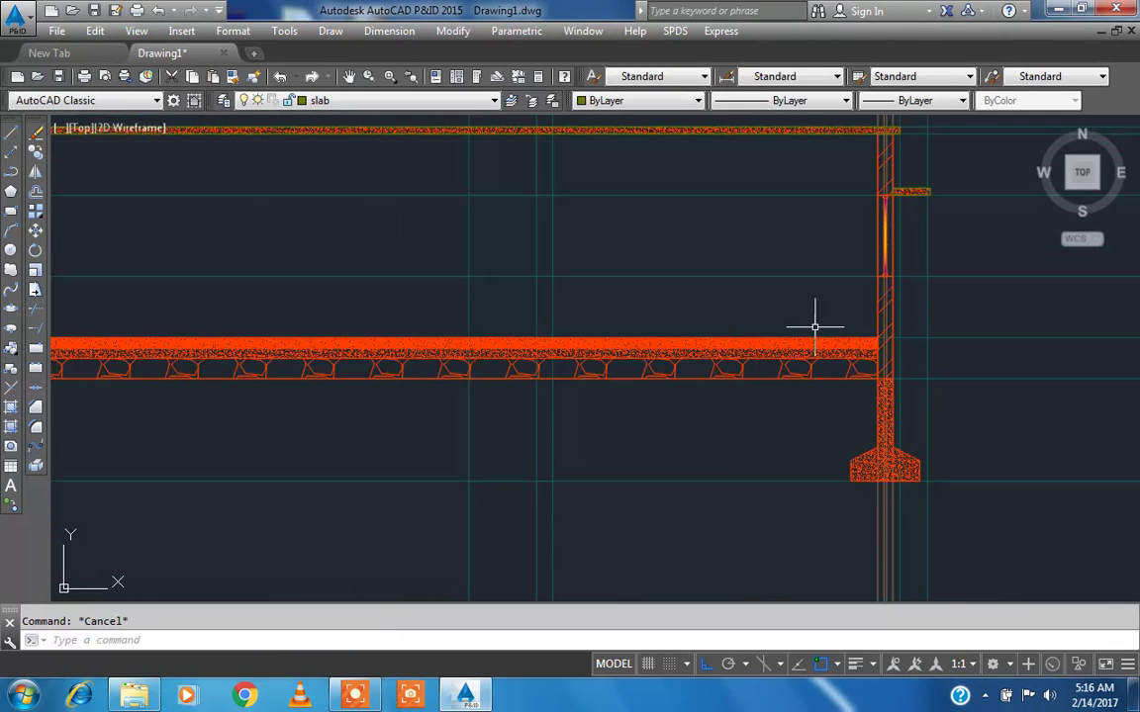
- Copy the FLOOR PLAN title with its scale note and underline to just below the section's floor, right of the middle footing, with Ortho off
middle_click(279, 335)
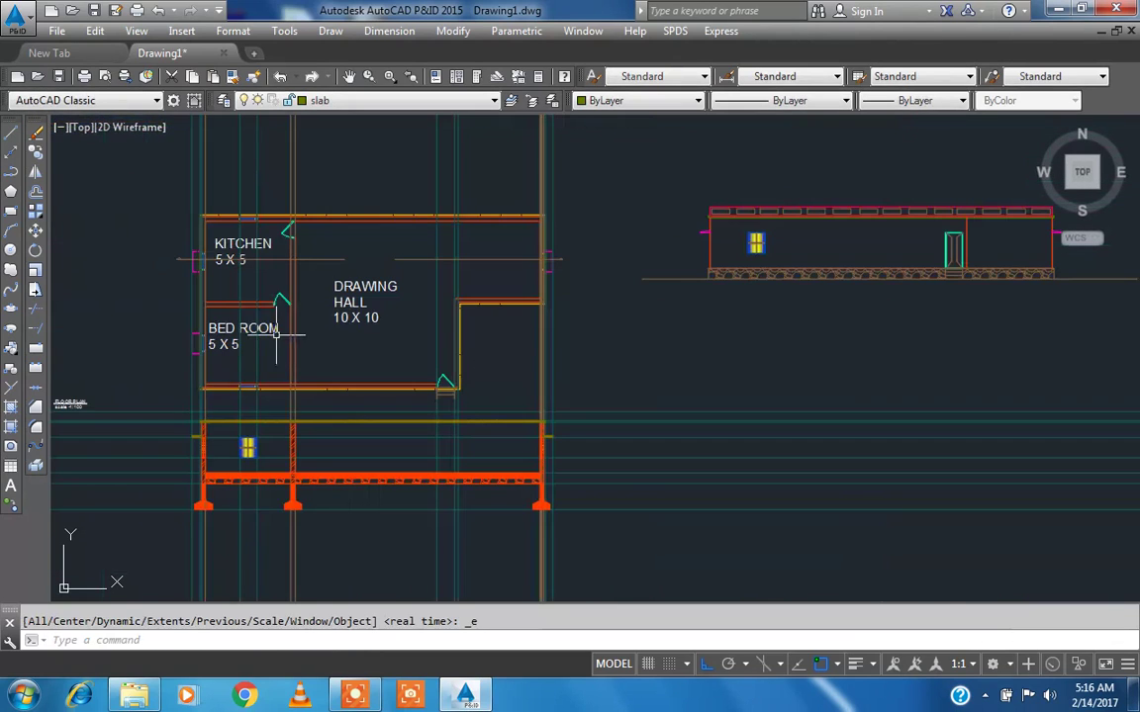
type("Co")
key("Return")
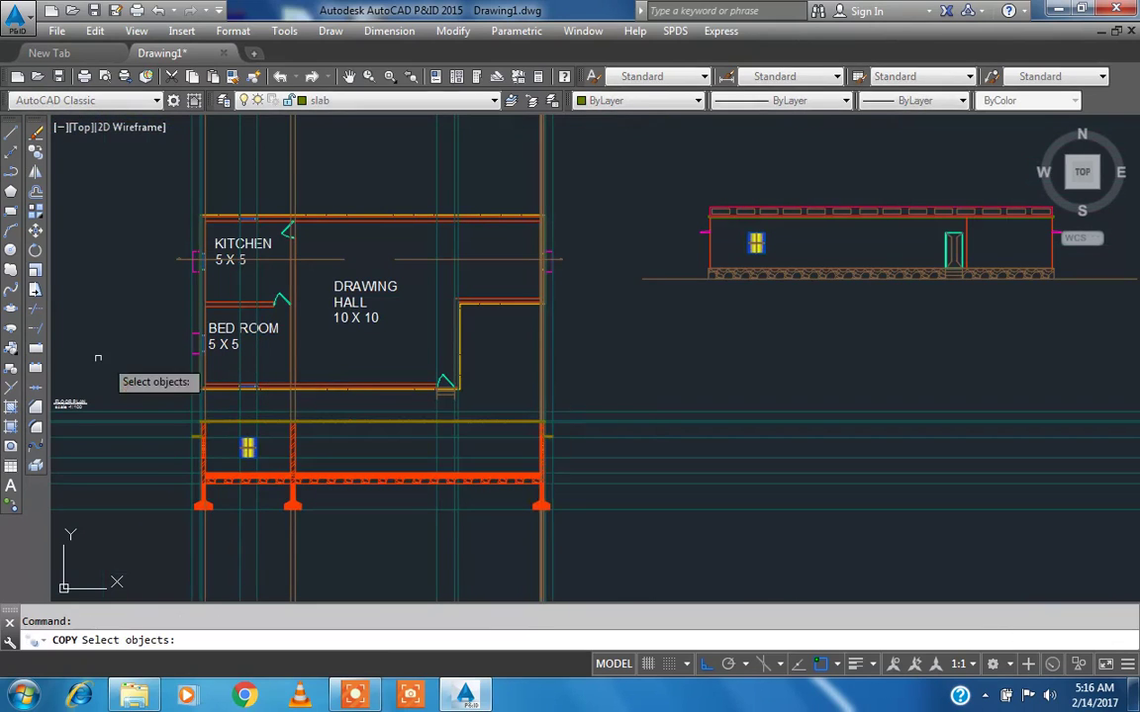
scroll(178, 320, "up", 2)
scroll(145, 319, "up", 4)
left_click(188, 285)
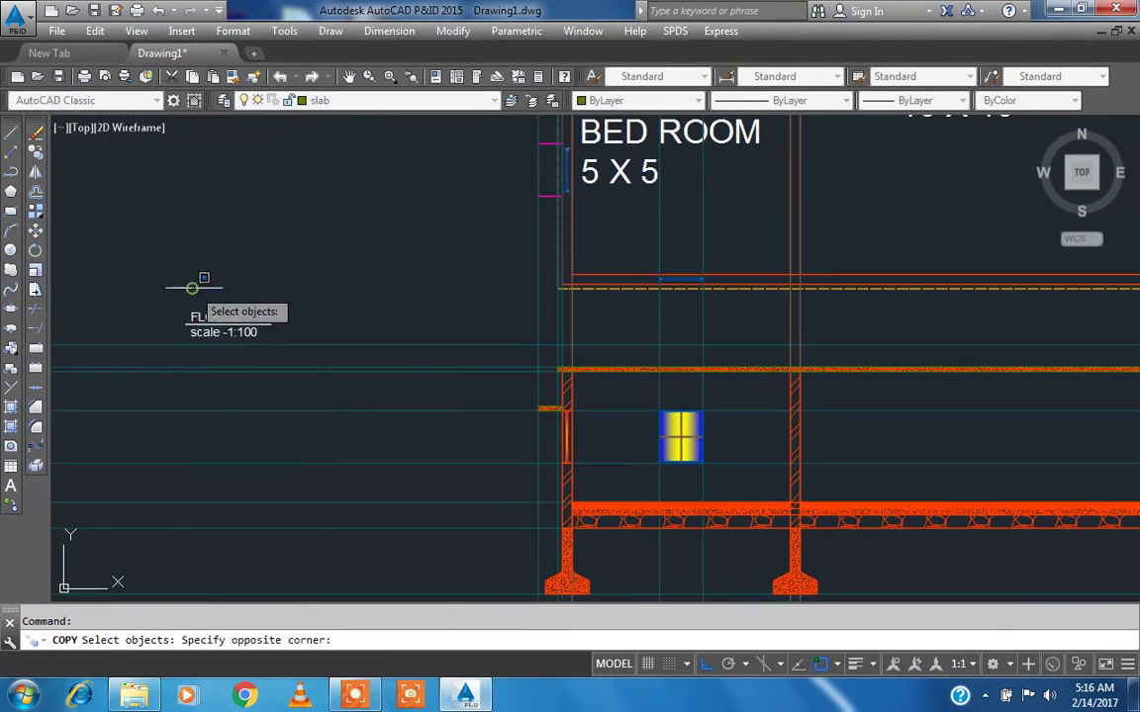
left_click(308, 359)
key("Return")
left_click(191, 323)
scroll(117, 277, "down", 5)
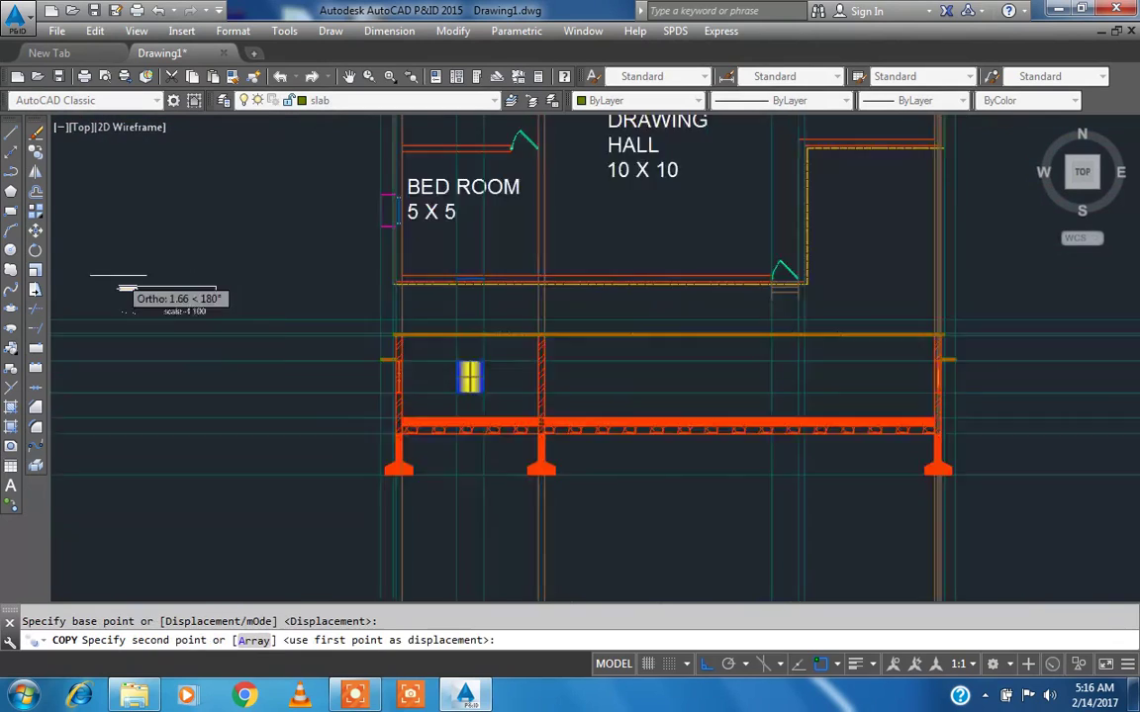
scroll(292, 348, "up", 3)
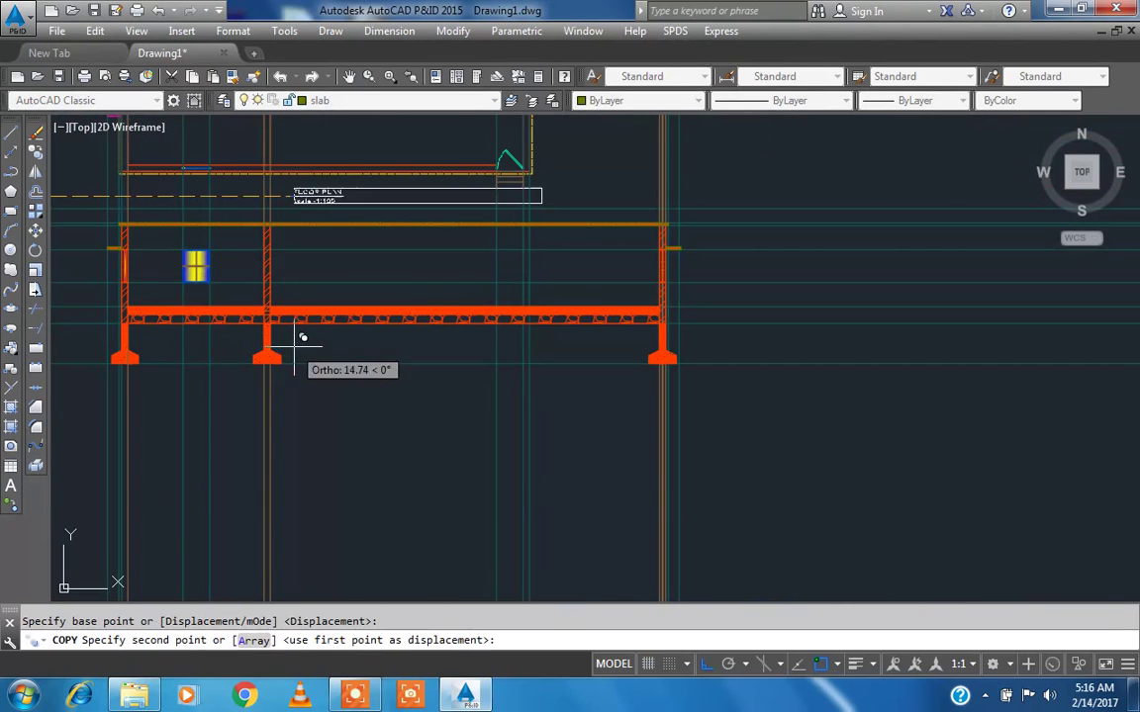
left_click(706, 664)
scroll(358, 346, "up", 4)
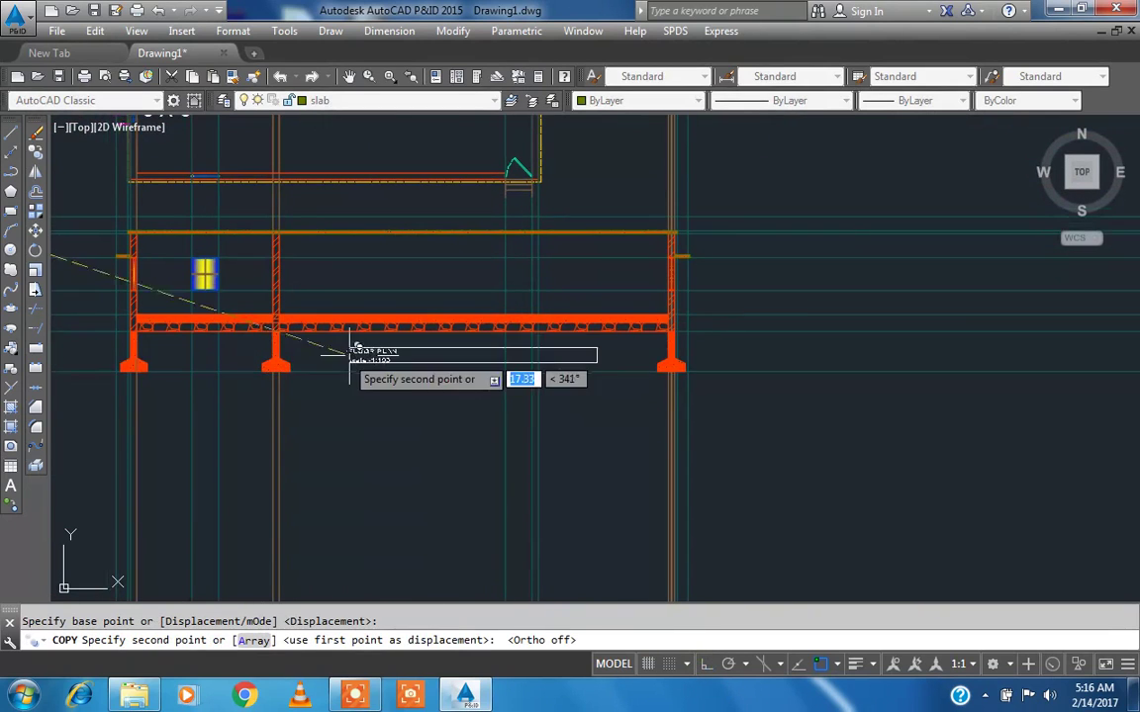
left_click(366, 336)
key("Escape")
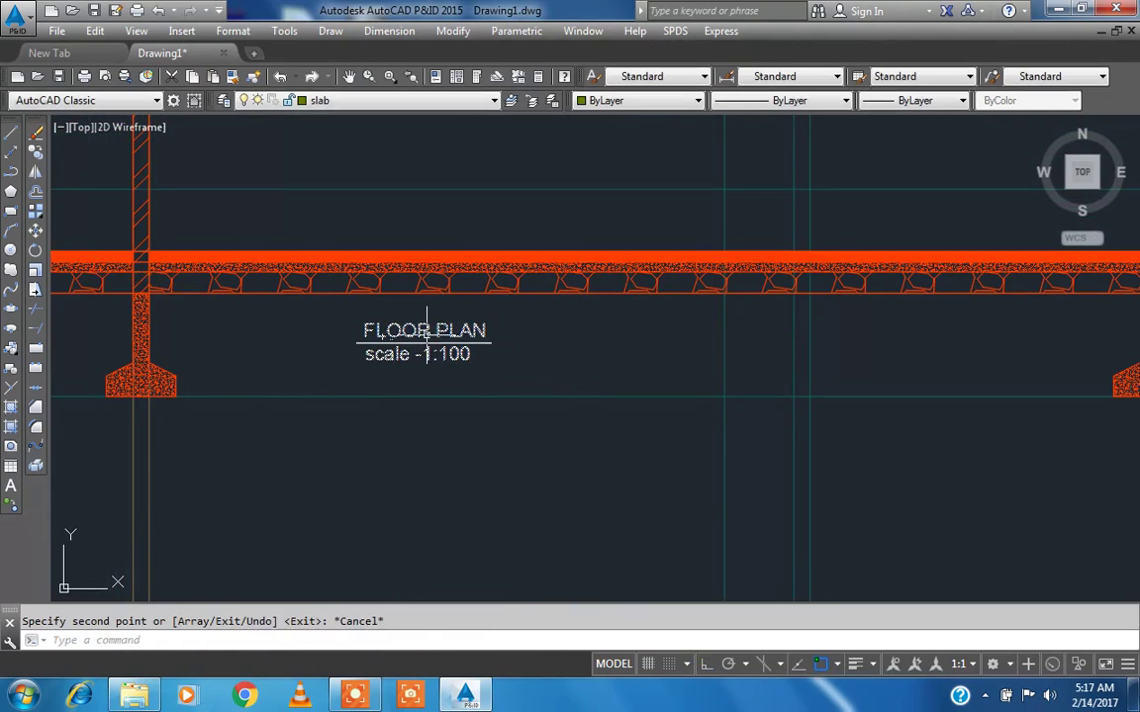
- Change the heading of the copied title under the section to underlined "section" and delete its separate underline
double_click(427, 331)
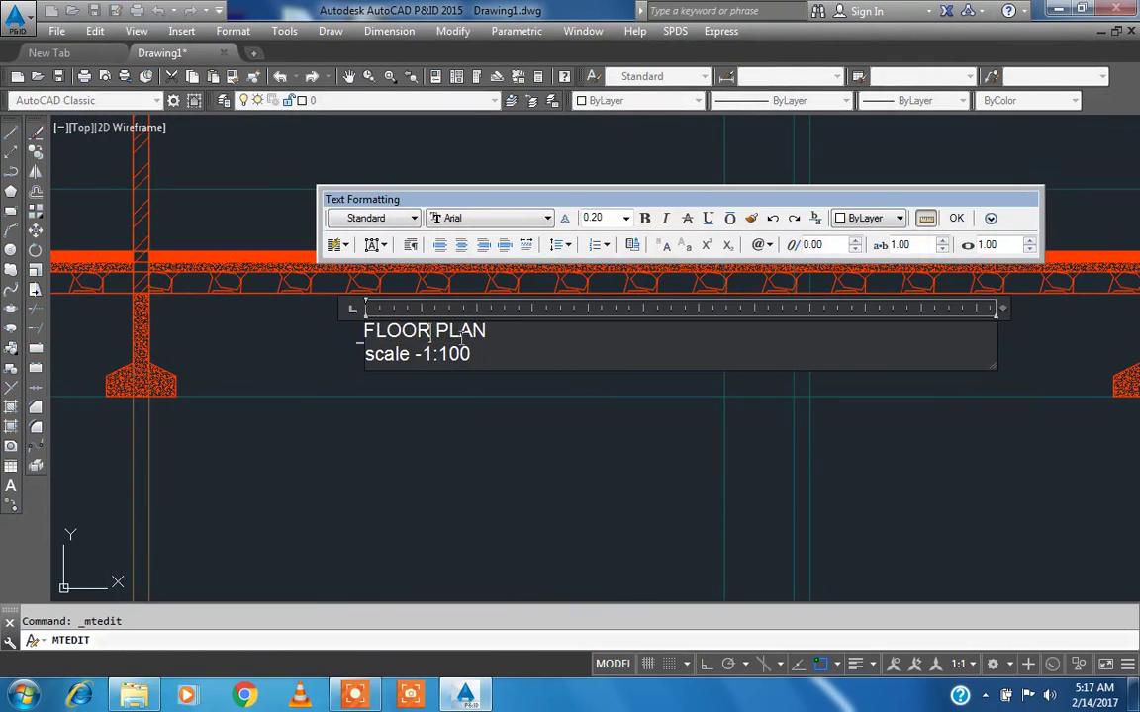
left_click_drag(486, 330, 359, 340)
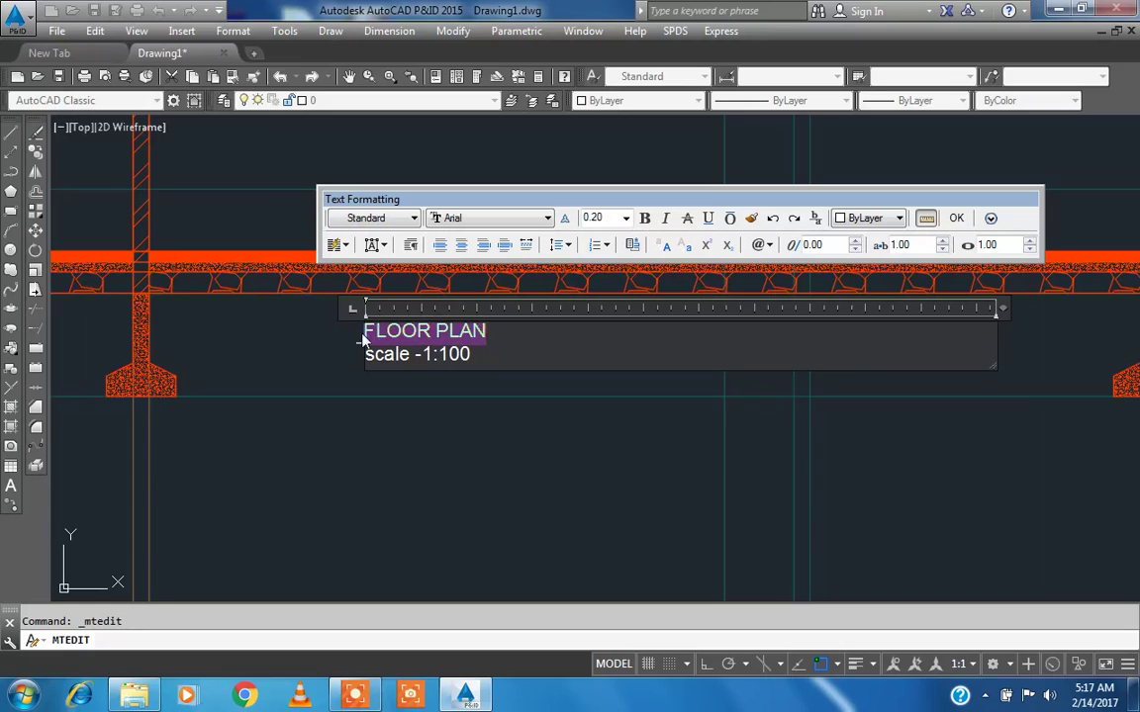
type("section")
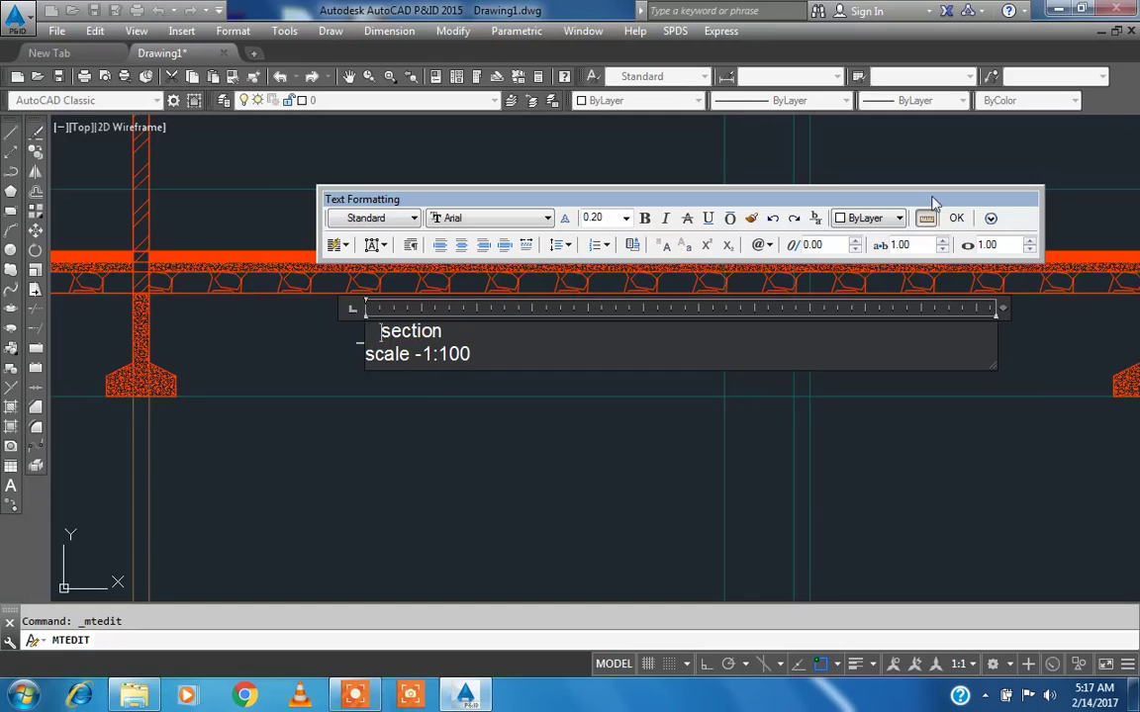
double_click(432, 330)
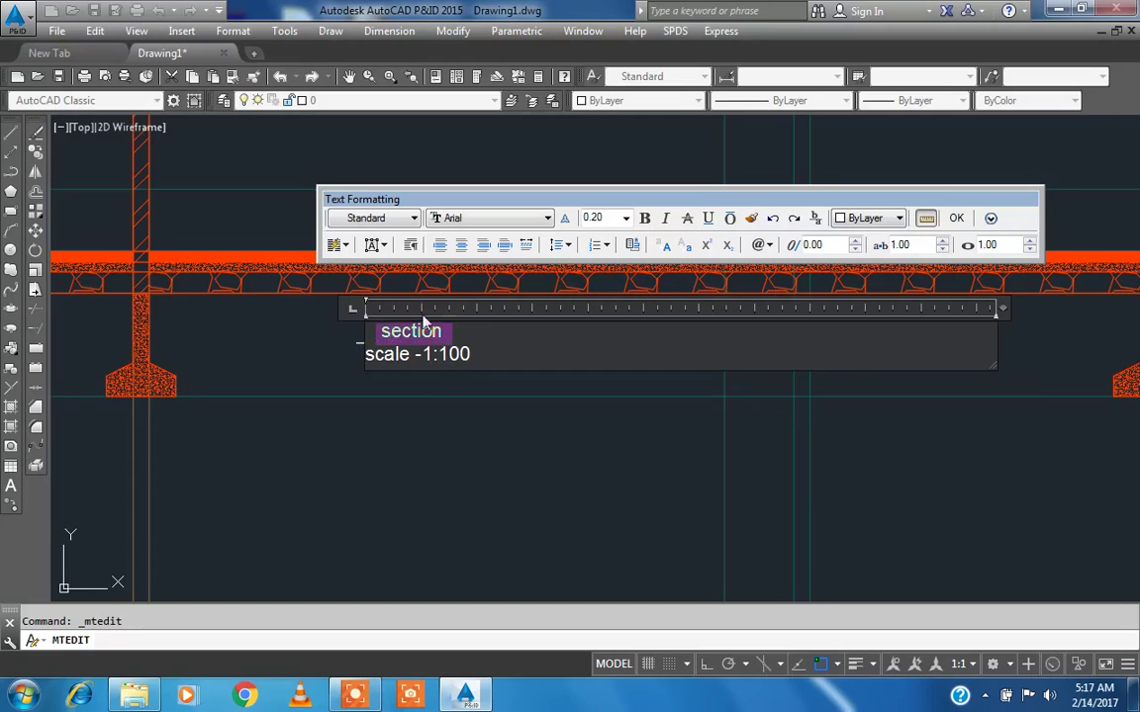
left_click(706, 217)
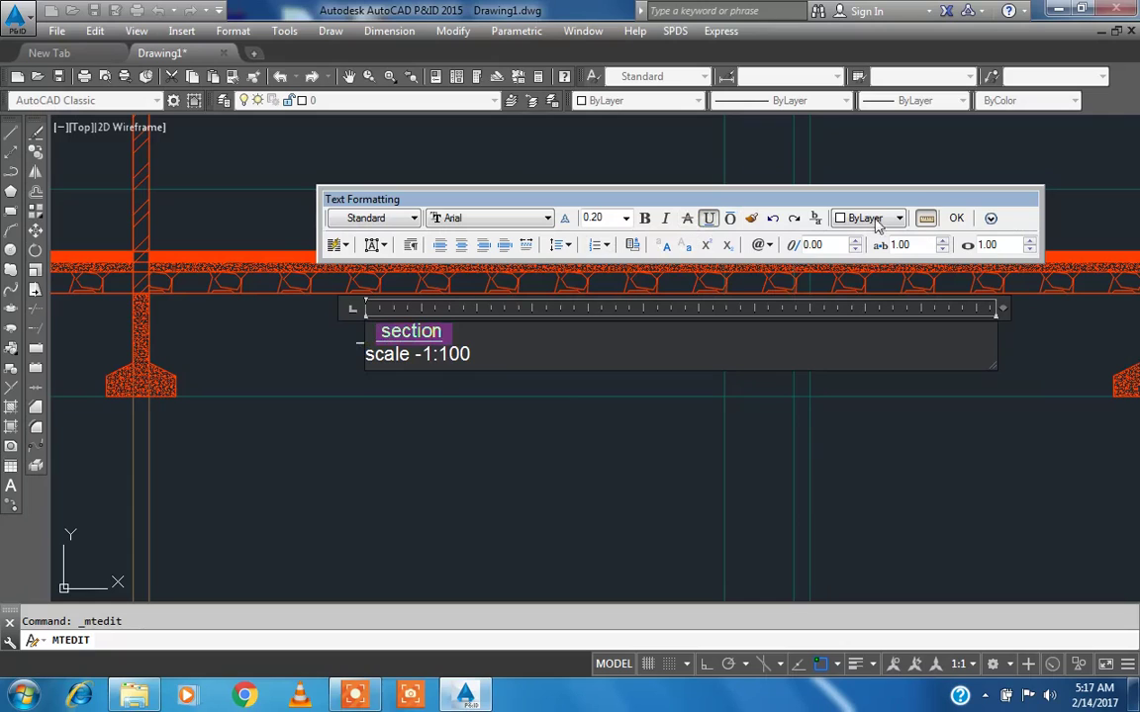
left_click(961, 218)
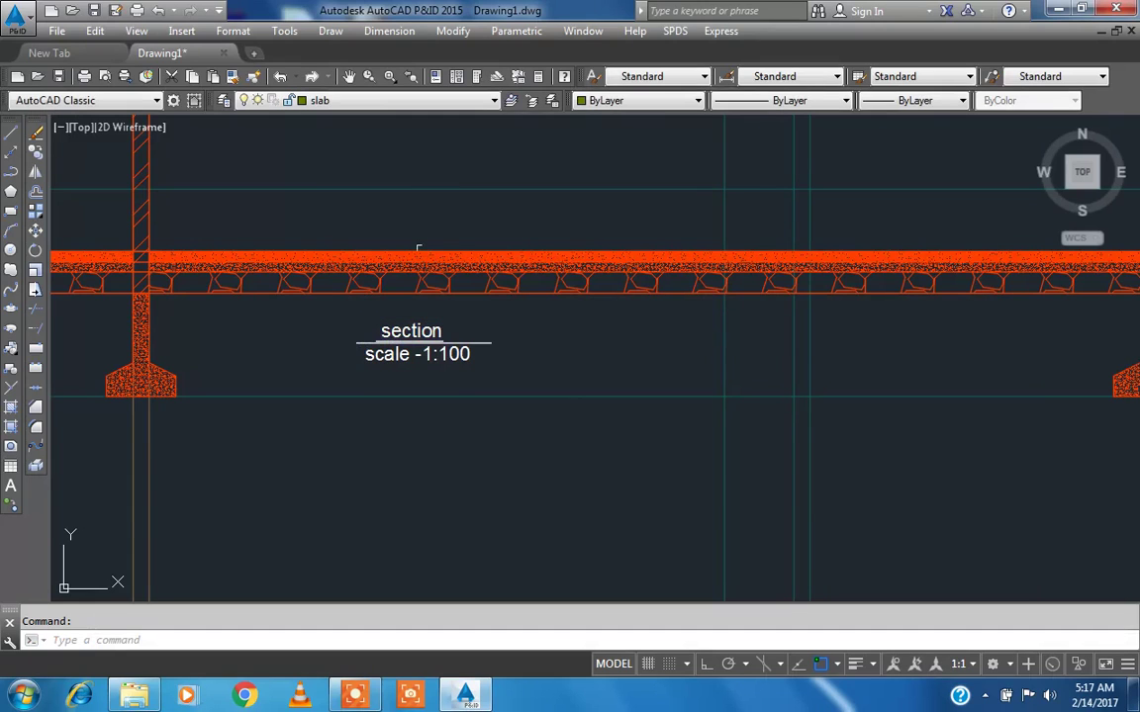
left_click(364, 343)
key("Delete")
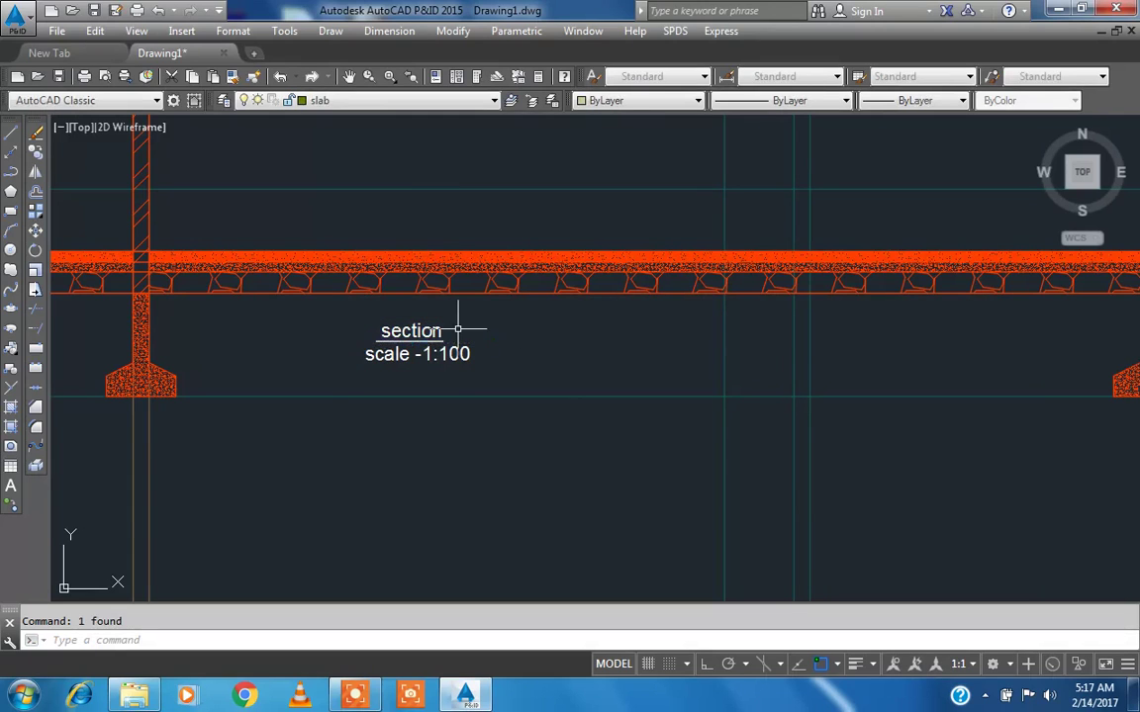
- Turn the xl layer off to check for construction lines on other layers, and turn it back on
scroll(433, 327, "down", 3)
scroll(476, 381, "up", 2)
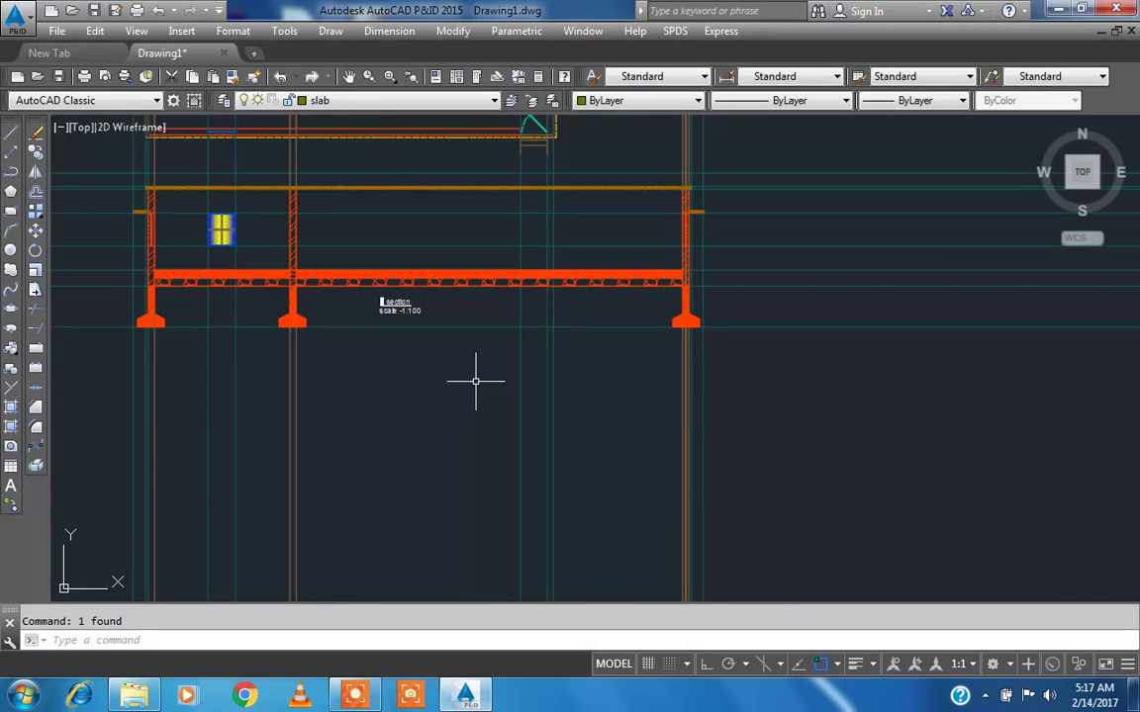
middle_click(476, 381)
middle_click(476, 380)
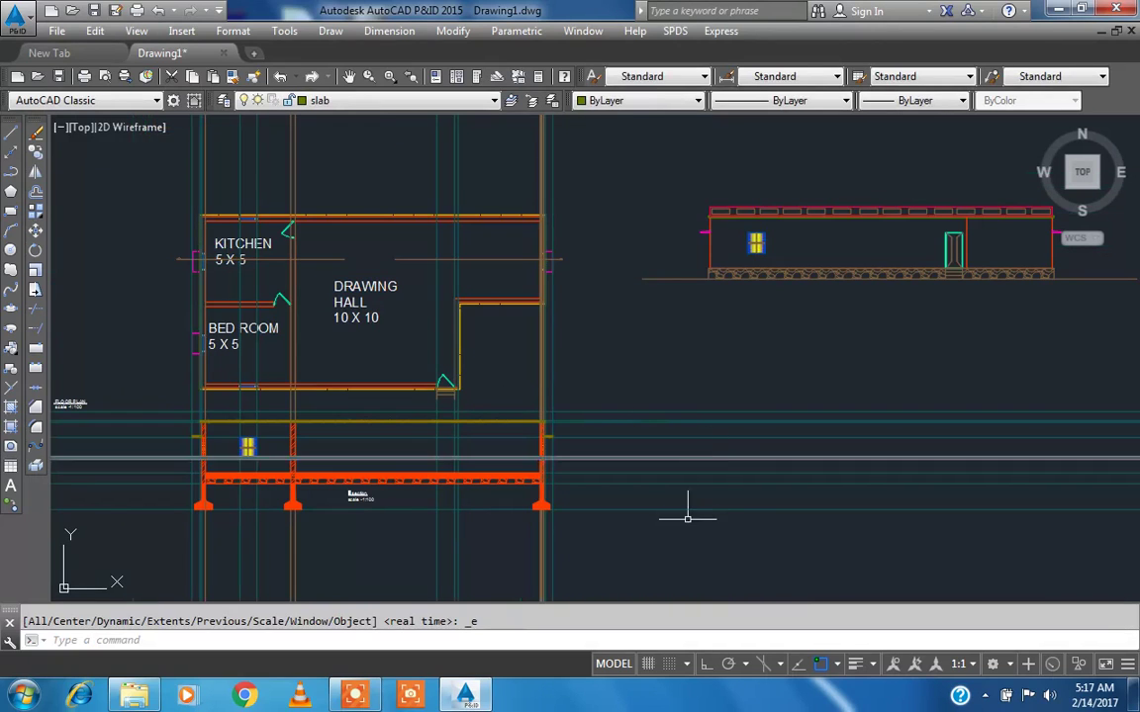
left_click(363, 102)
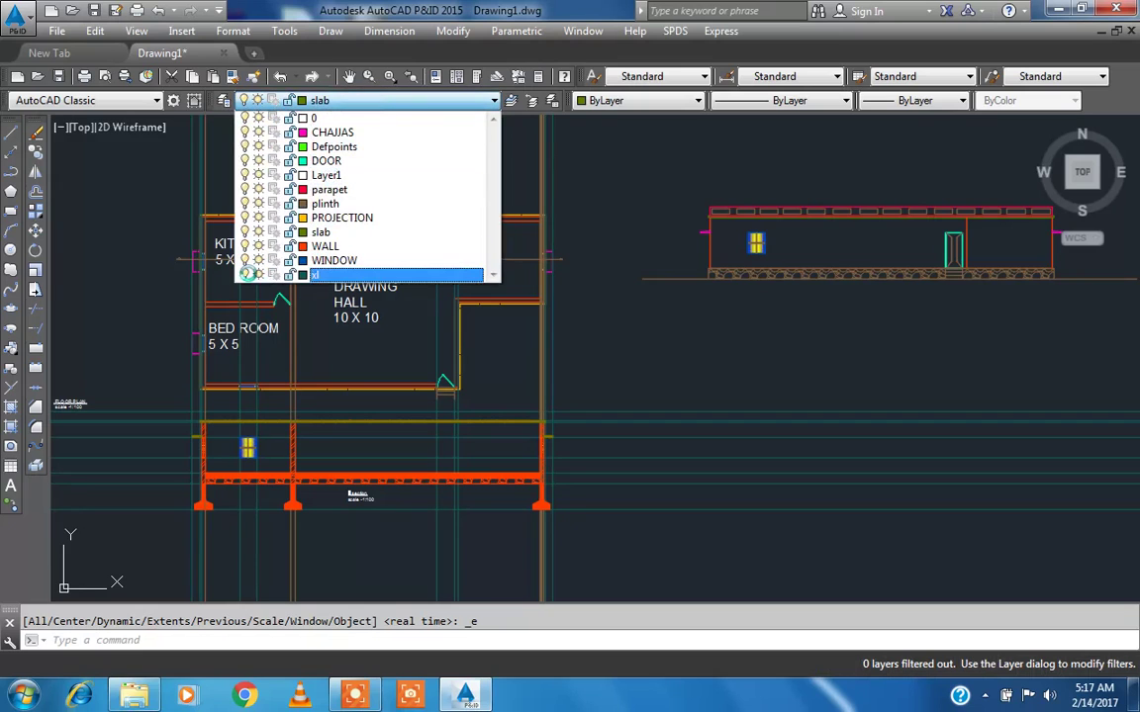
left_click(678, 373)
scroll(568, 313, "down", 3)
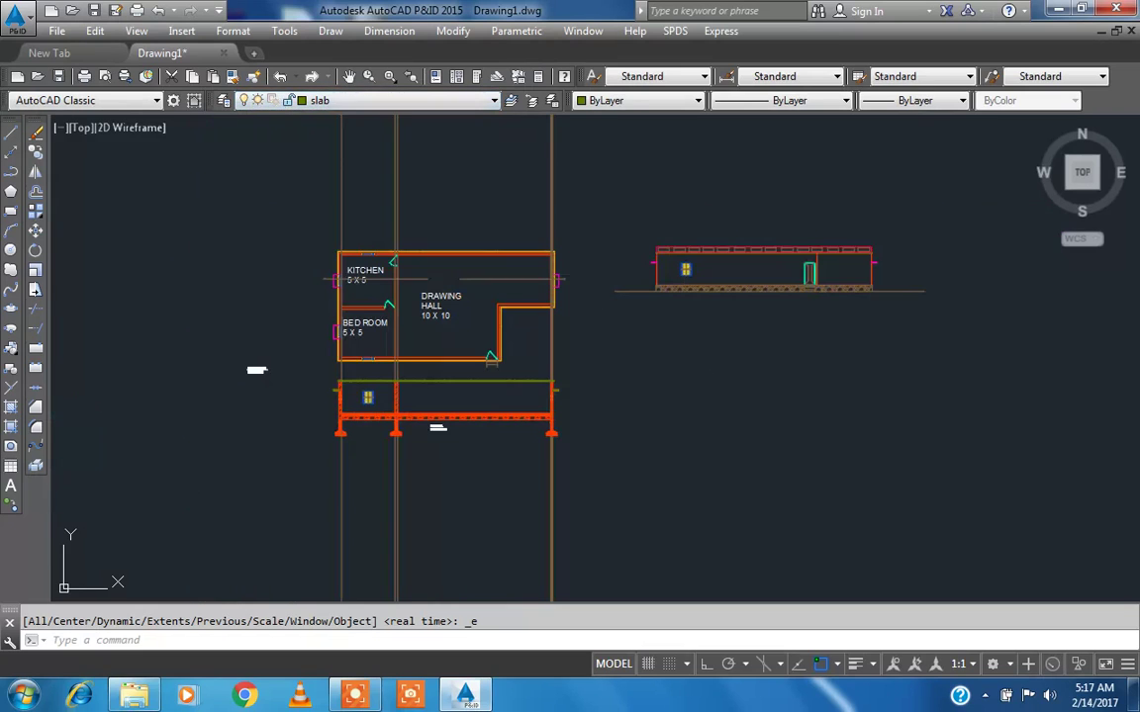
left_click(395, 102)
left_click(245, 272)
left_click(234, 319)
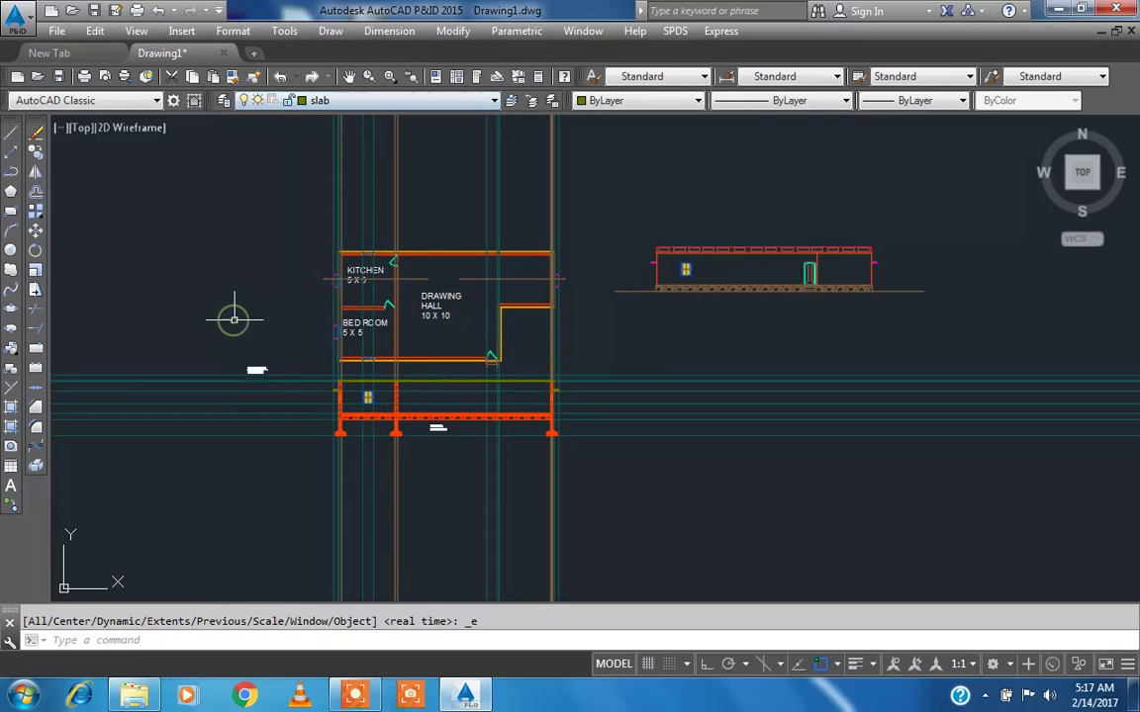
- Match the properties of all vertical construction lines above the floor plan to a construction line on the xl layer
key("Escape")
type("ma")
key("Return")
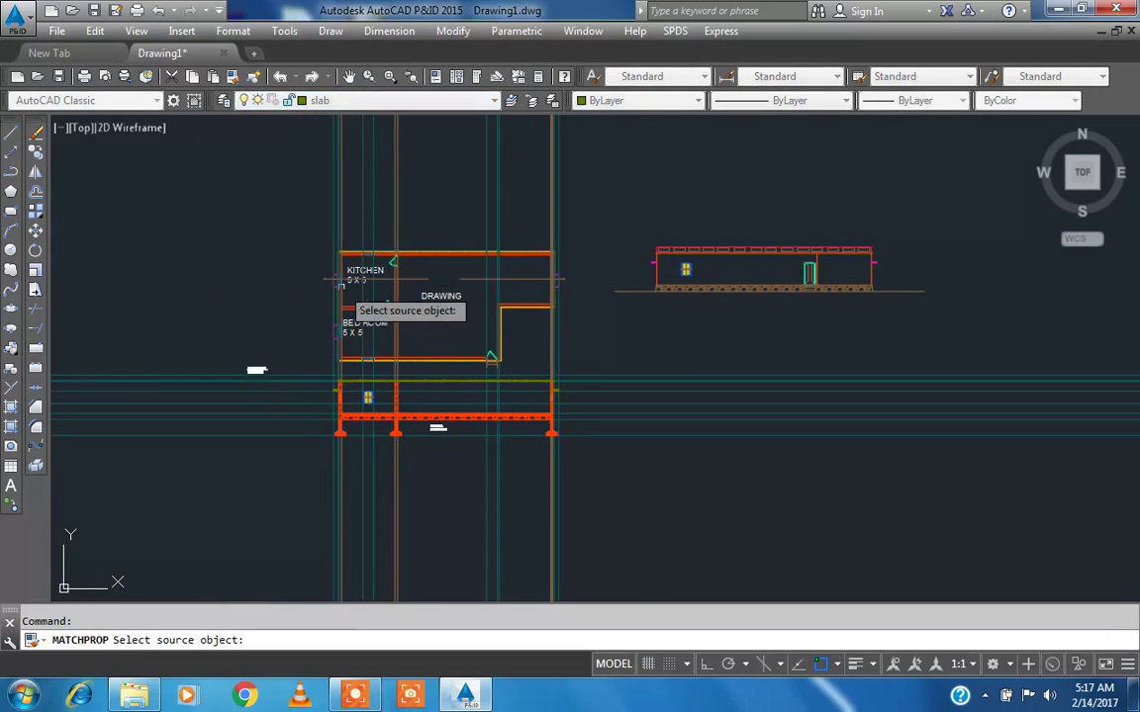
scroll(354, 212, "up", 2)
left_click(354, 202)
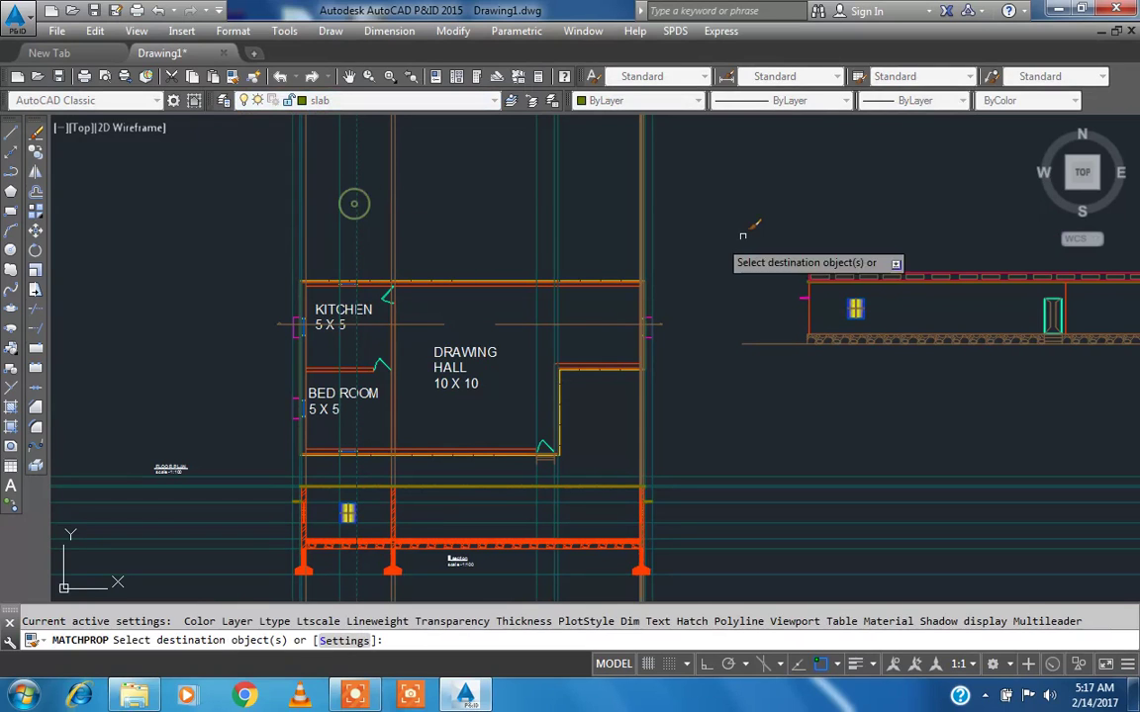
left_click(714, 204)
left_click(188, 136)
key("Return")
- Turn off the xl layer to hide the construction lines
left_click(361, 103)
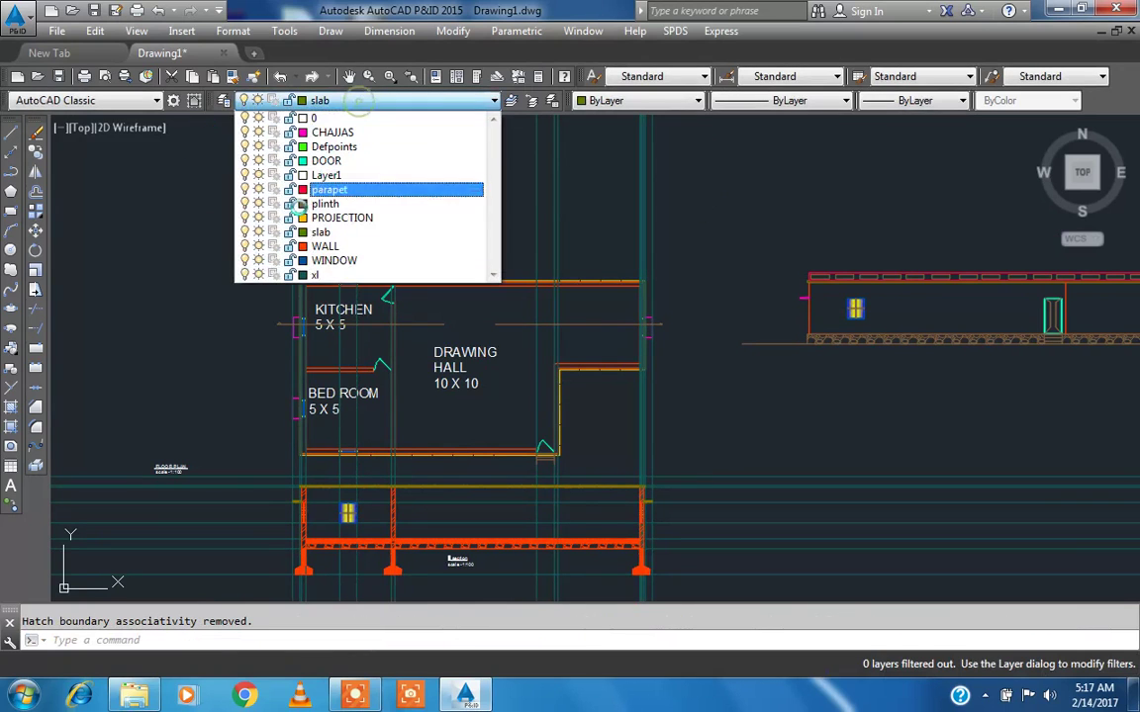
left_click(245, 274)
left_click(203, 269)
key("Escape")
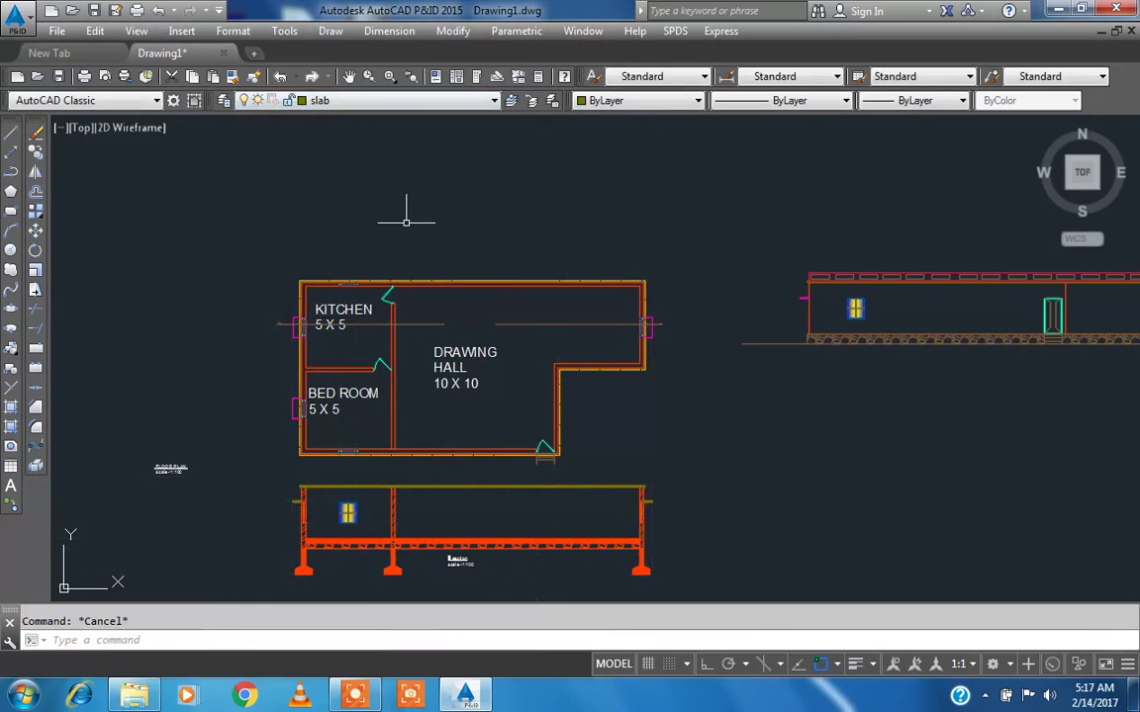
- Move the FLOOR PLAN title with its scale note and underline to just below the floor plan, between the plan and the section
scroll(404, 219, "down", 2)
type("m")
key("Return")
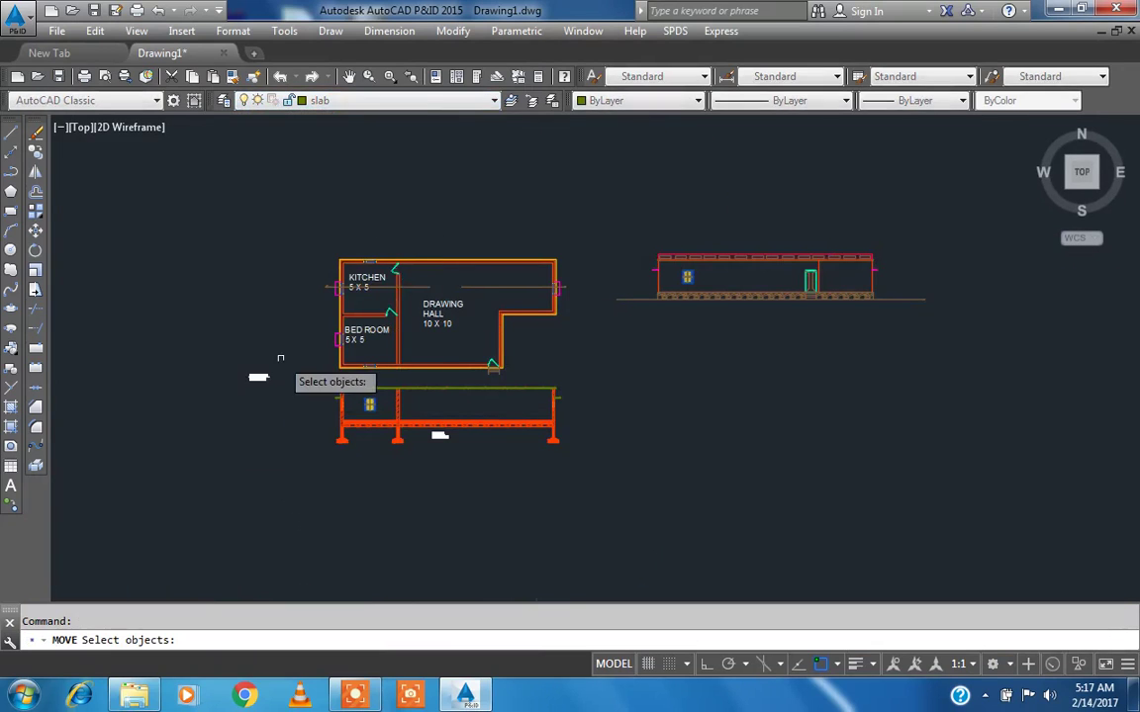
scroll(279, 357, "up", 4)
left_click(262, 435)
left_click(180, 393)
key("Return")
left_click(198, 408)
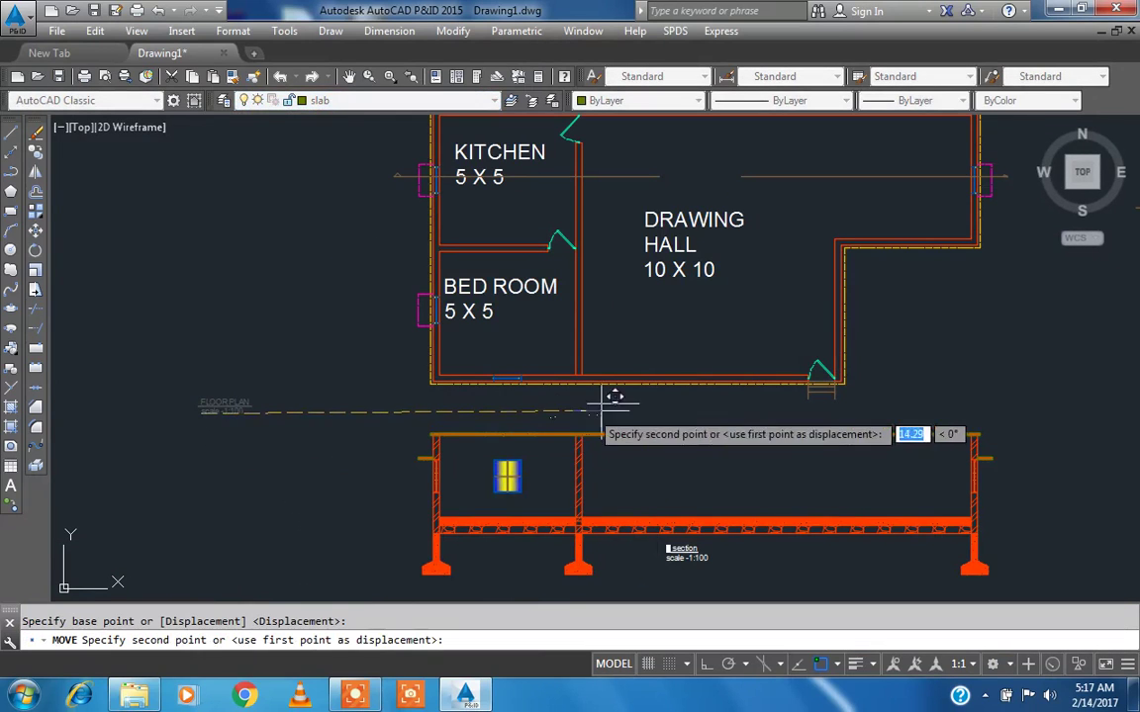
left_click(623, 409)
key("Escape")
- Copy the FLOOR PLAN title text to below the middle of the elevation's ground line
scroll(369, 356, "down", 4)
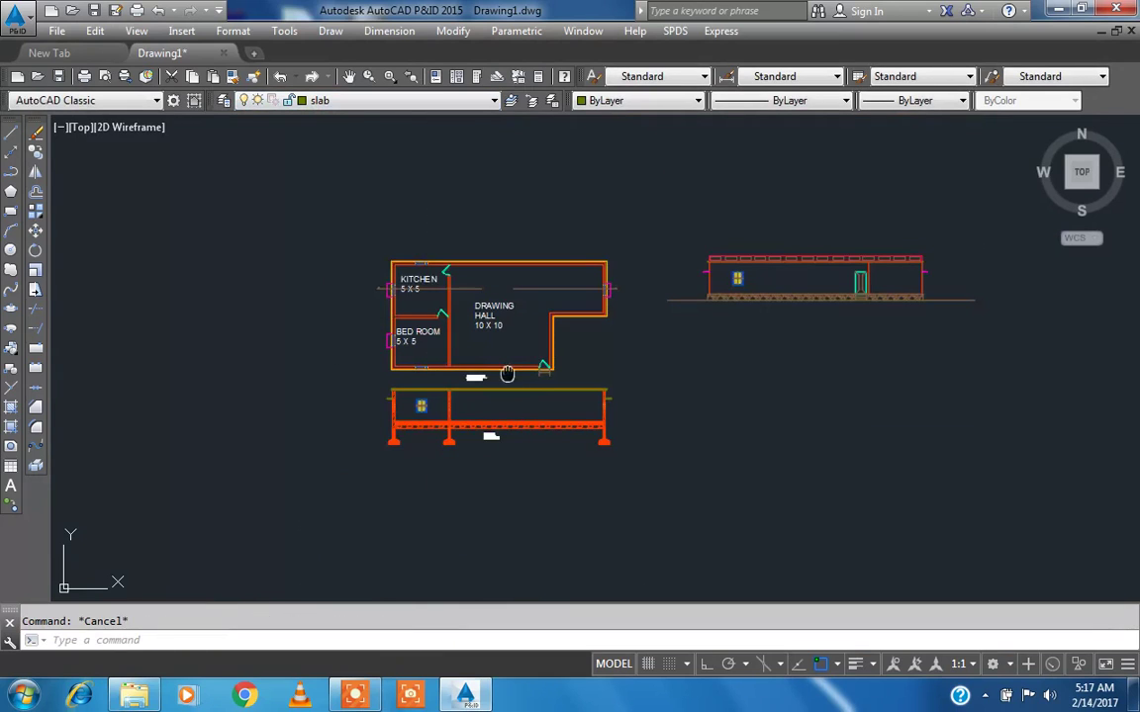
middle_click(511, 370)
middle_click(512, 370)
type("co")
key("Return")
left_click(240, 405)
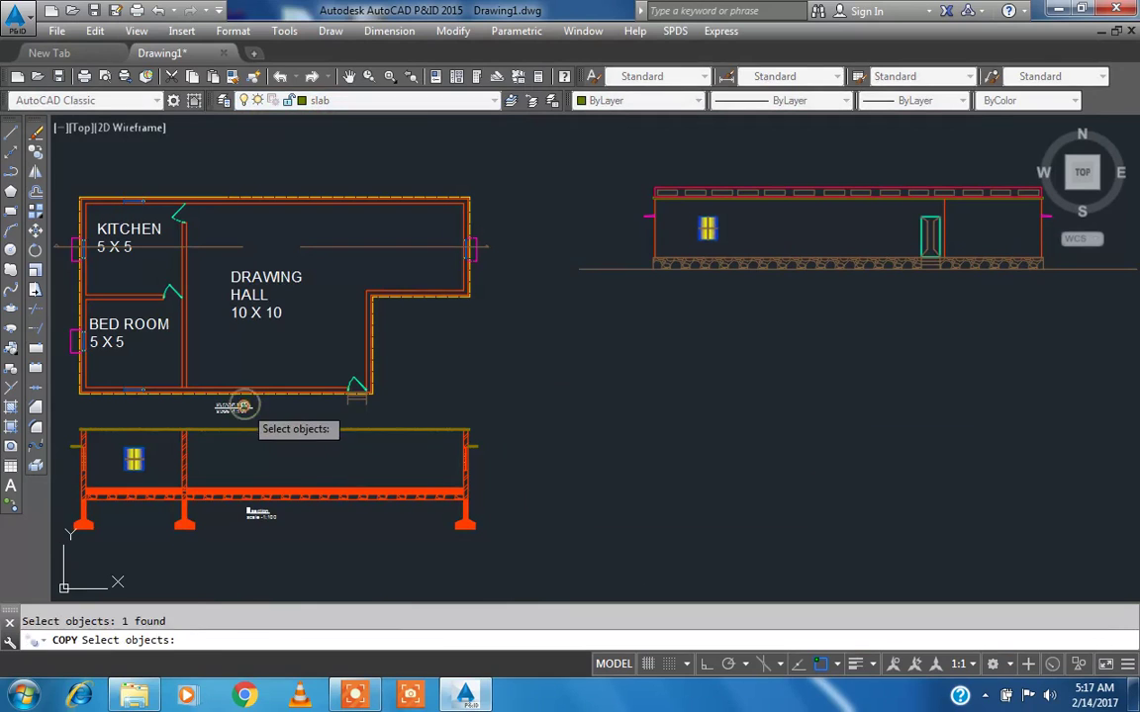
key("Return")
left_click(244, 406)
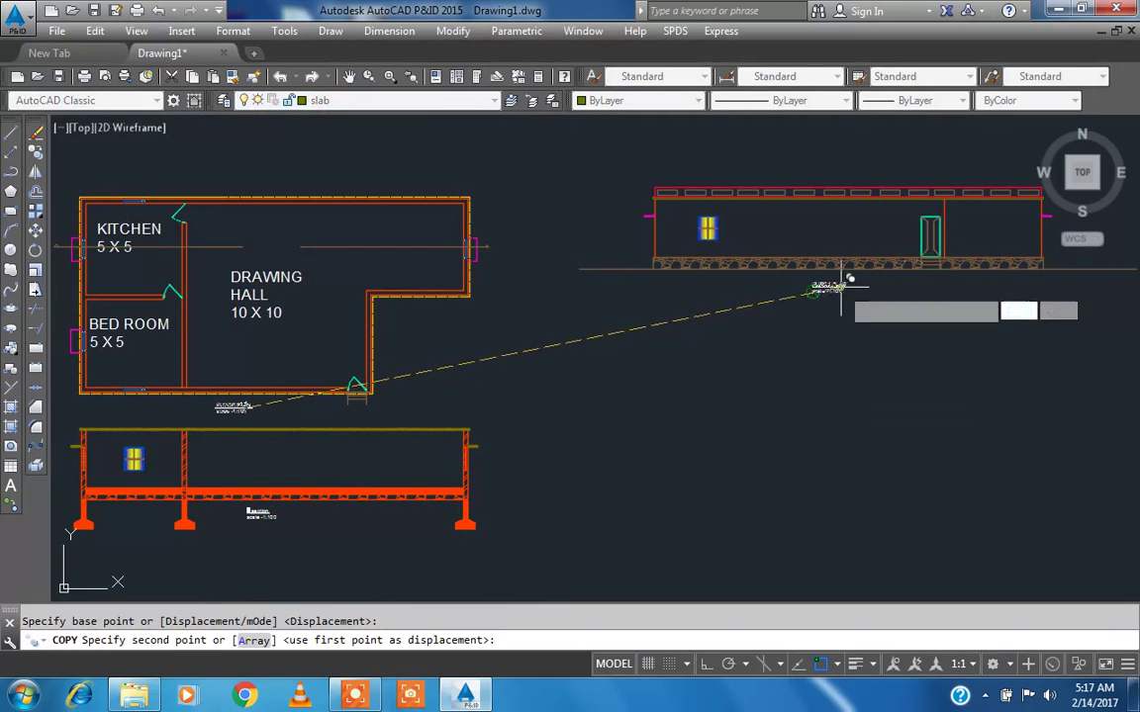
left_click(841, 287)
key("Escape")
- Replace the words "FLOOR PLAN" in the title below the elevation with "elevation"
double_click(831, 288)
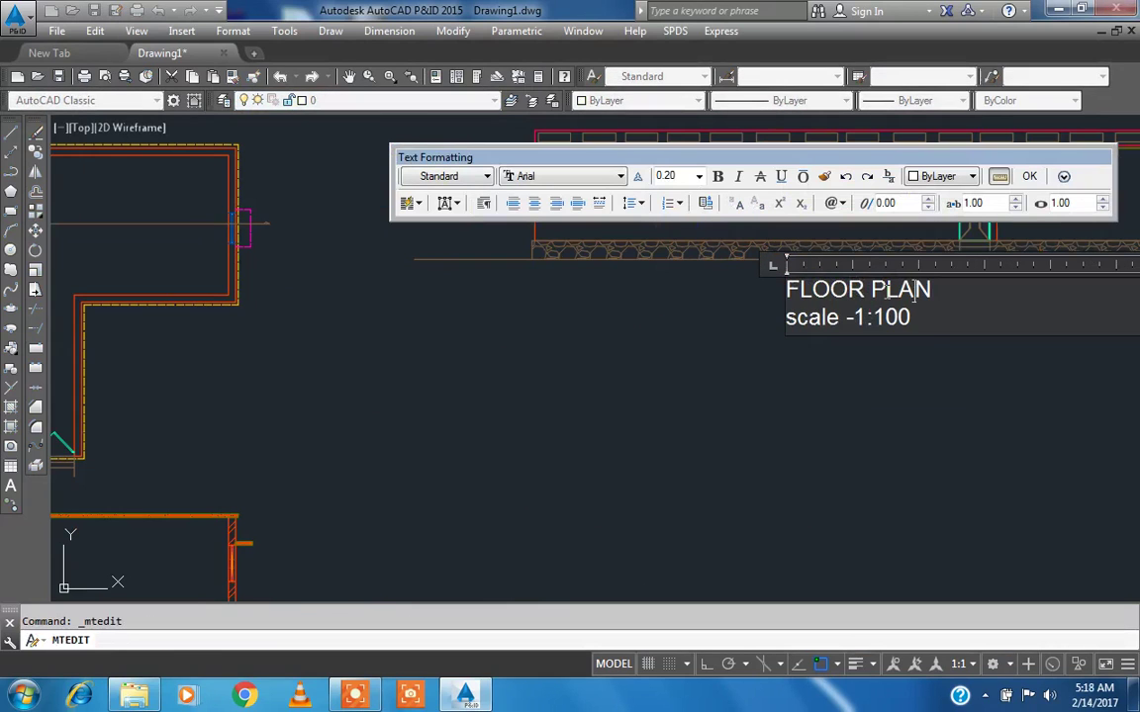
left_click_drag(935, 290, 799, 315)
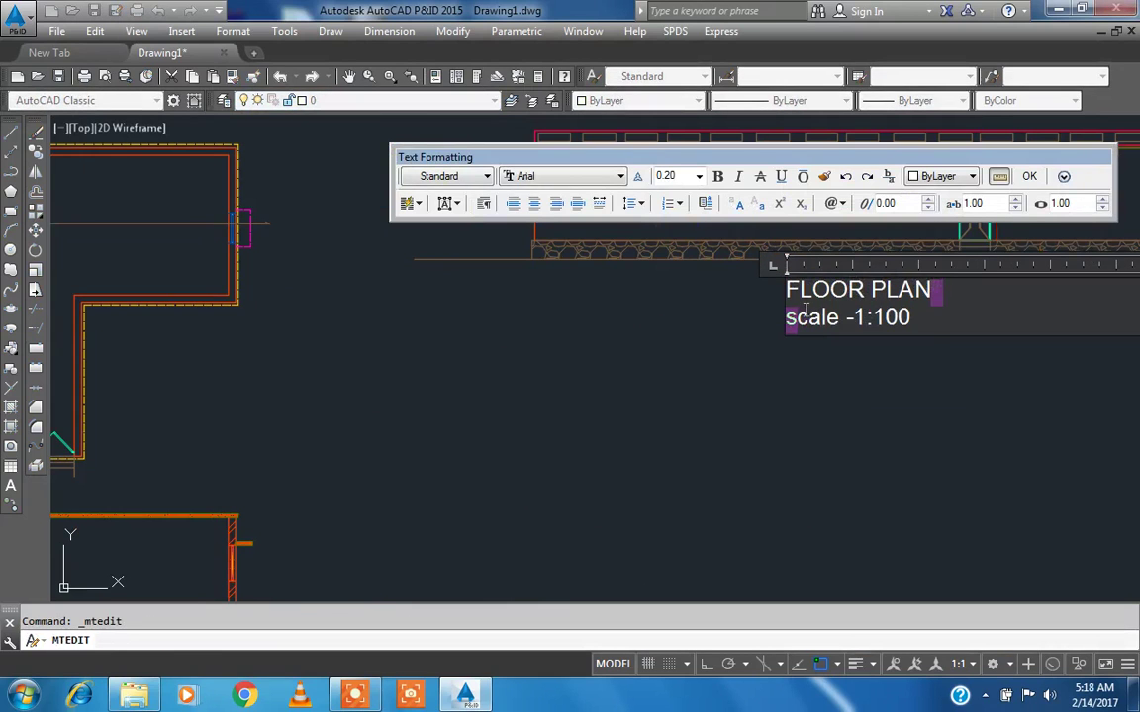
left_click(941, 289)
left_click_drag(941, 290, 787, 303)
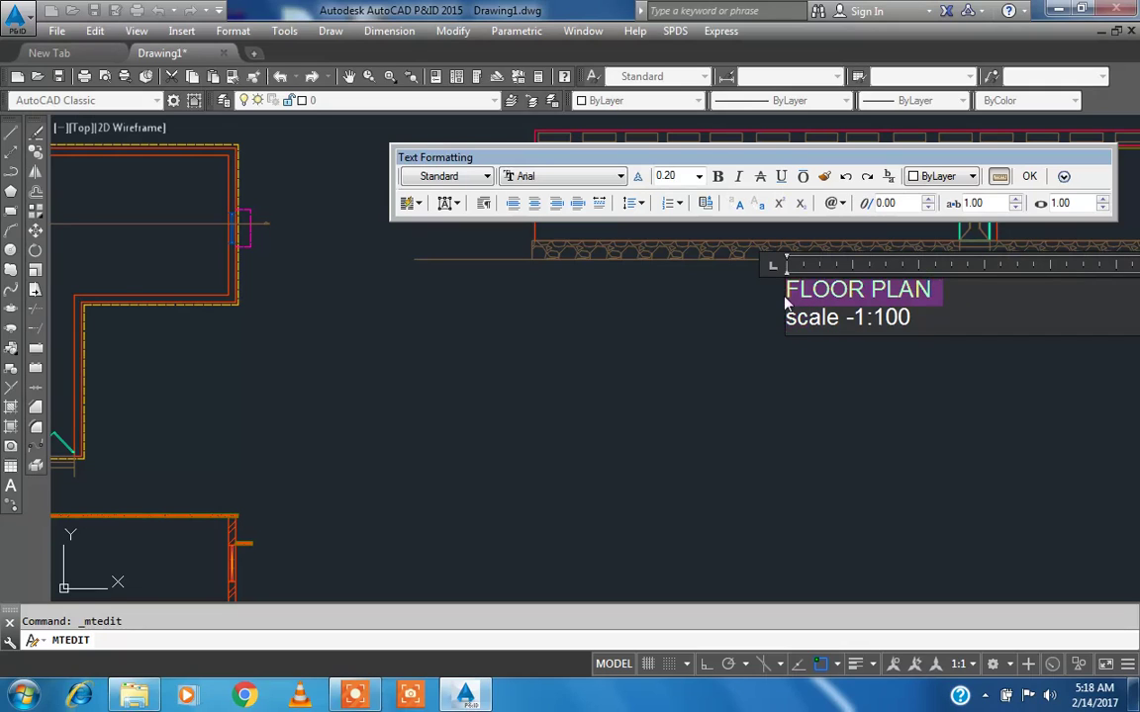
type("elevat")
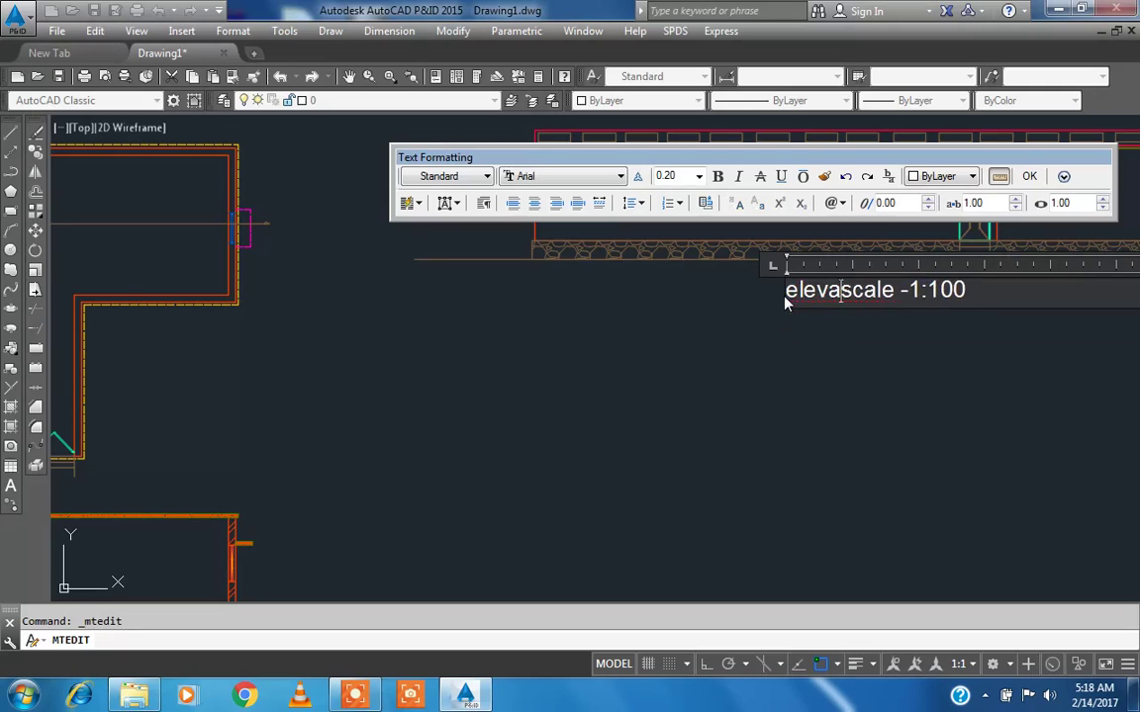
type("ion")
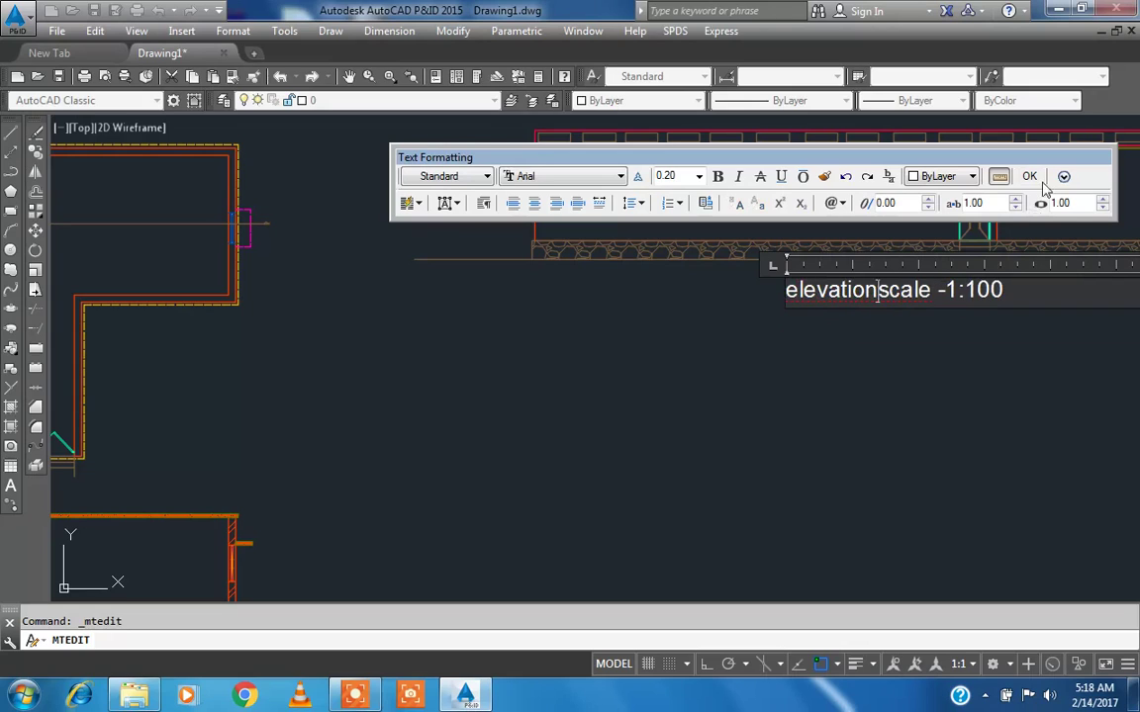
- Remove the scale note from the elevation title and underline the word "elevation"
left_click_drag(931, 290, 890, 290)
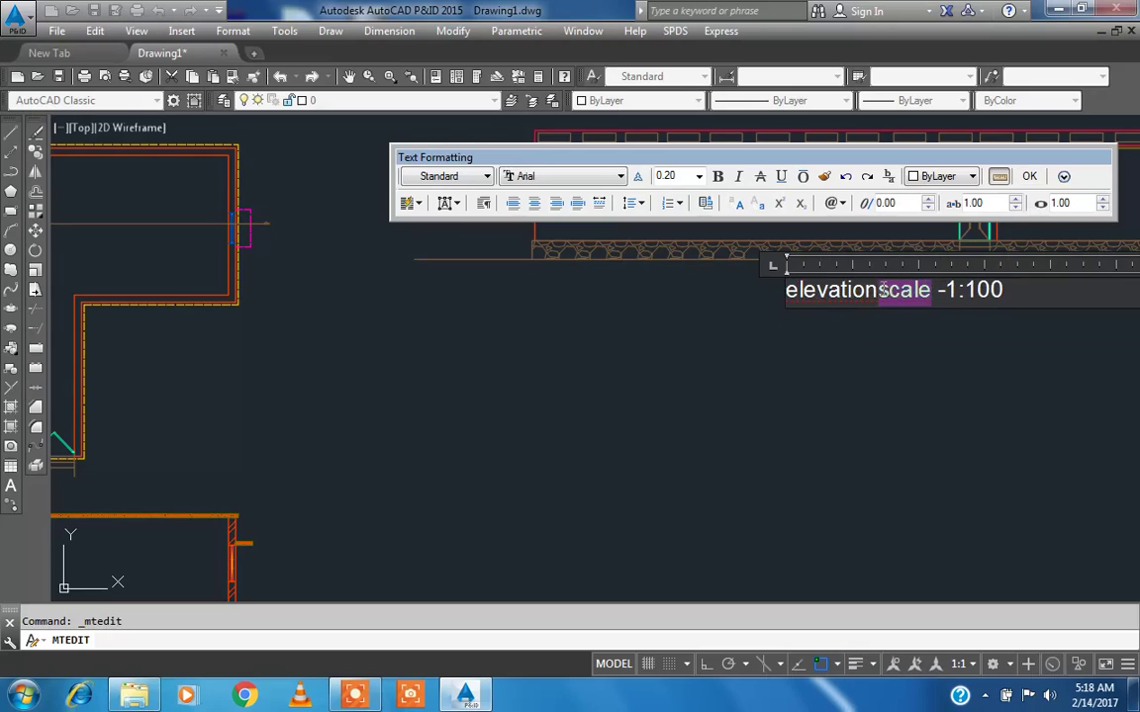
key("BackSpace")
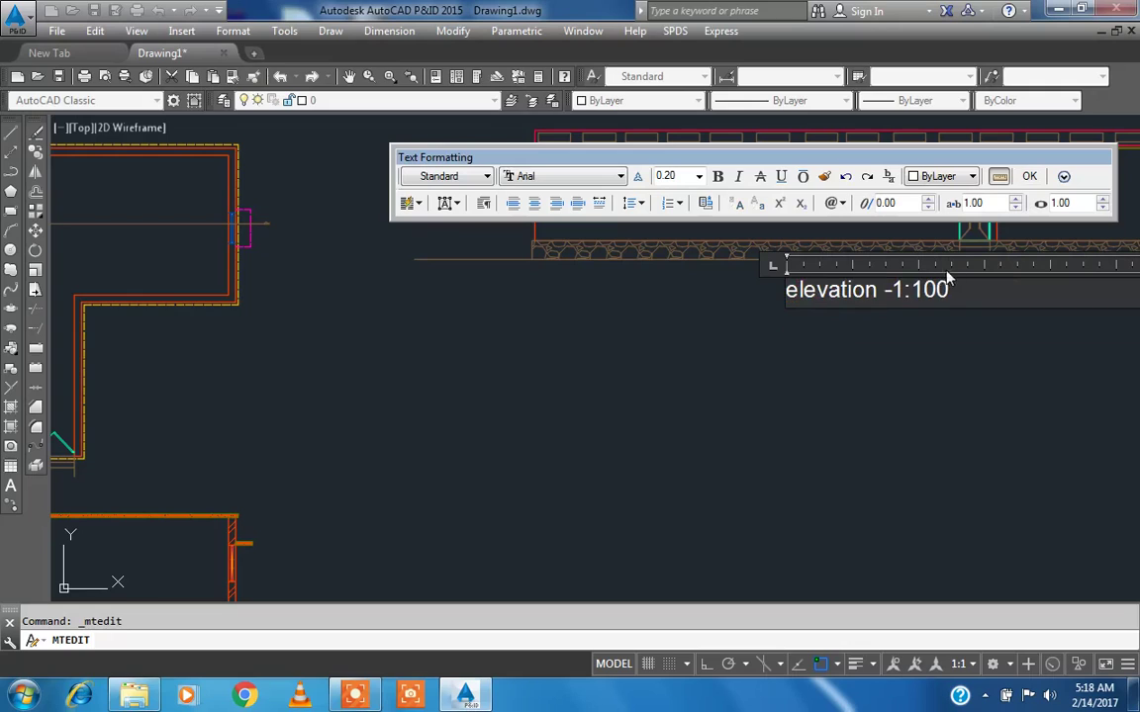
left_click_drag(950, 290, 892, 289)
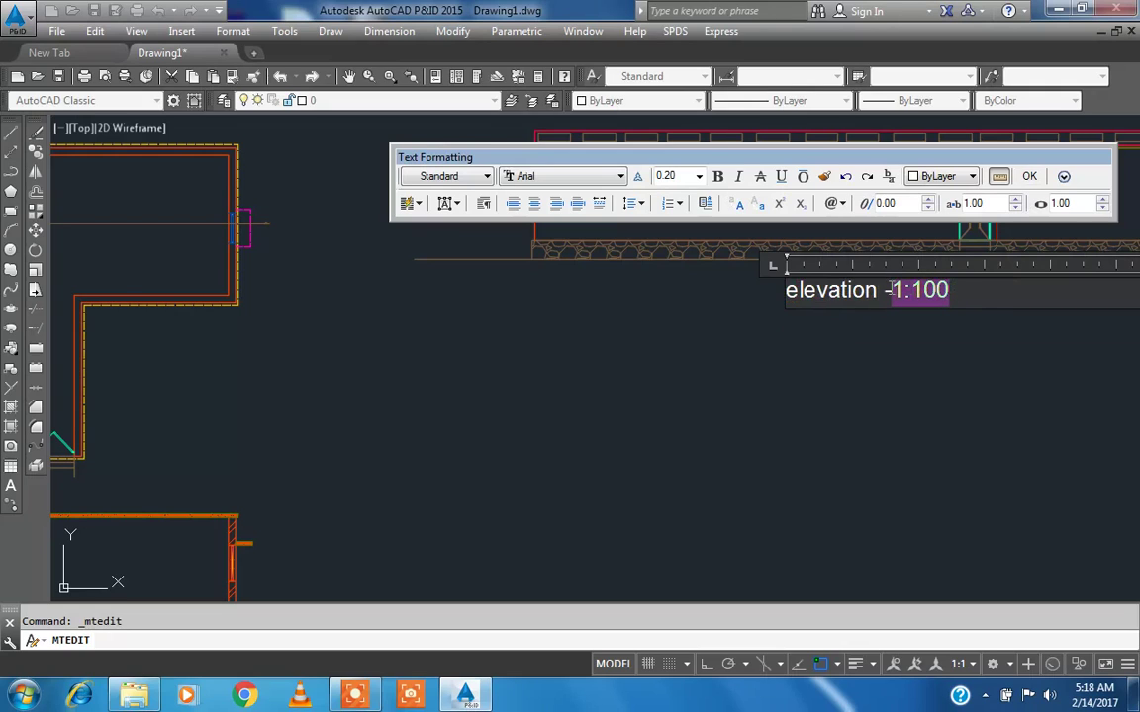
key("BackSpace")
left_click_drag(889, 288, 785, 289)
left_click(782, 176)
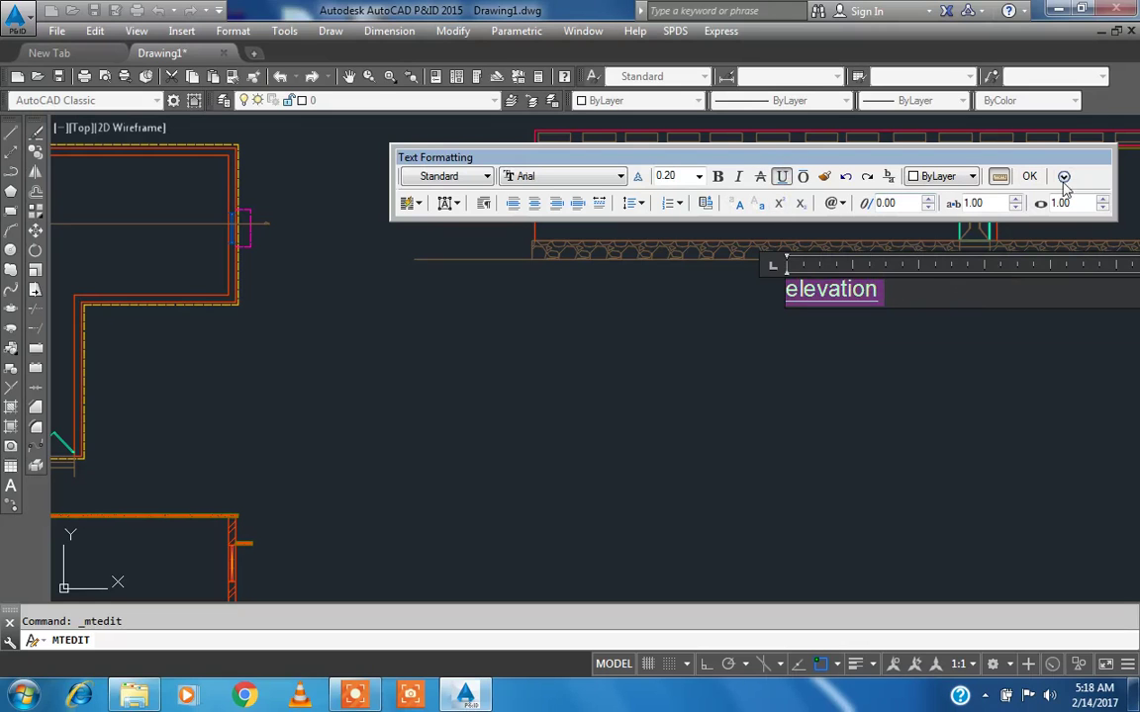
left_click(1029, 176)
- Draw a rectangular border enclosing the floor plan, the section and the elevation
scroll(1021, 242, "down", 2)
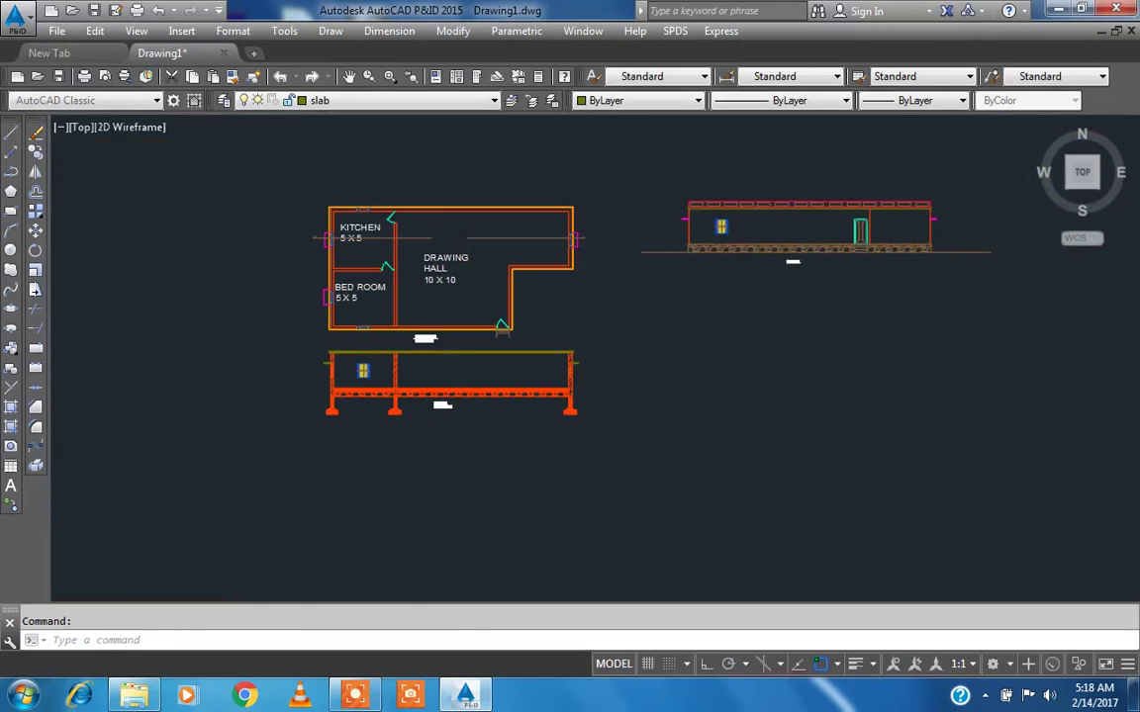
scroll(1021, 238, "up", 2)
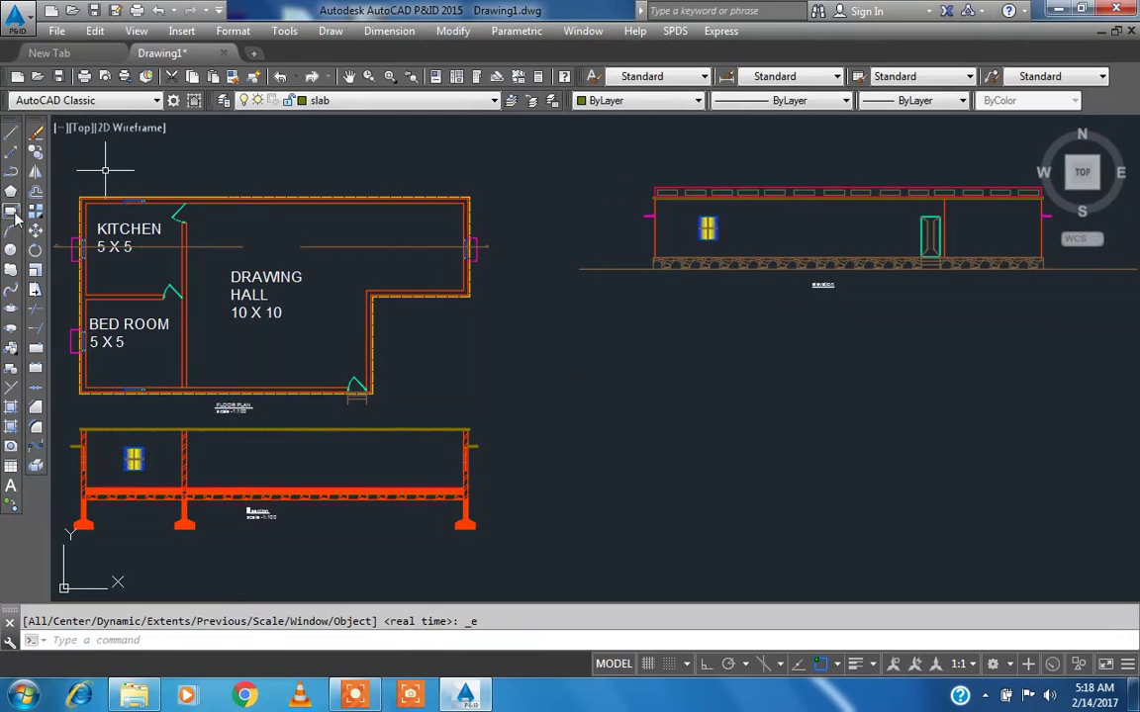
left_click(11, 210)
scroll(419, 237, "down", 5)
left_click(522, 294)
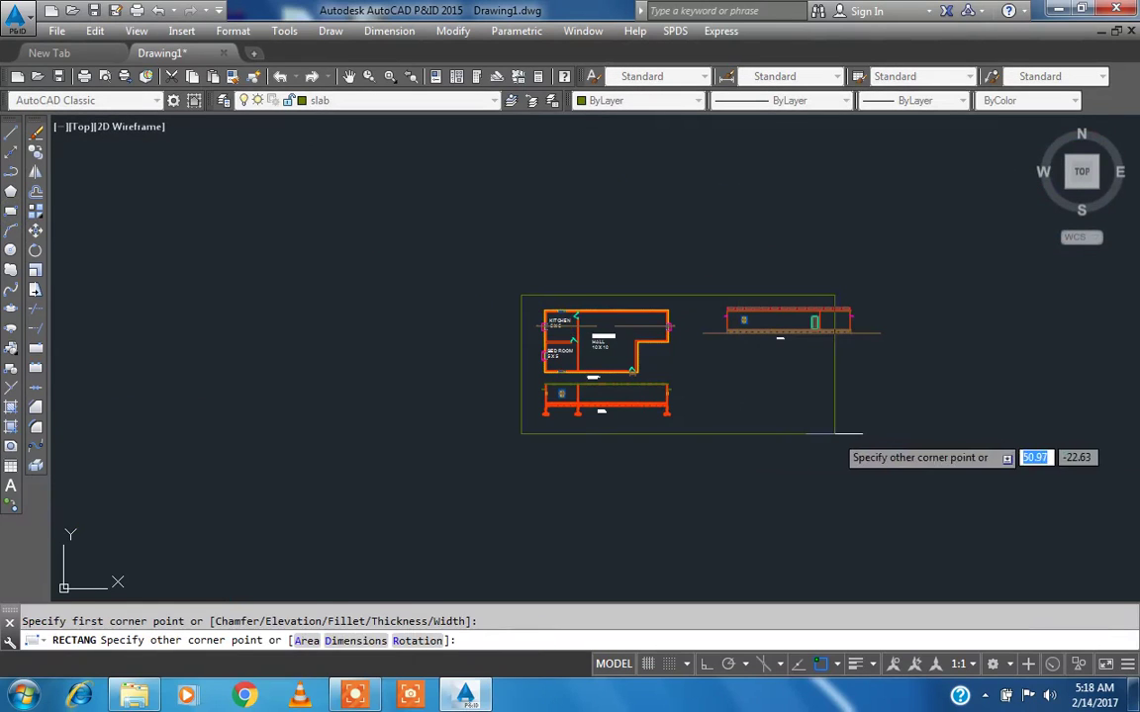
left_click(895, 442)
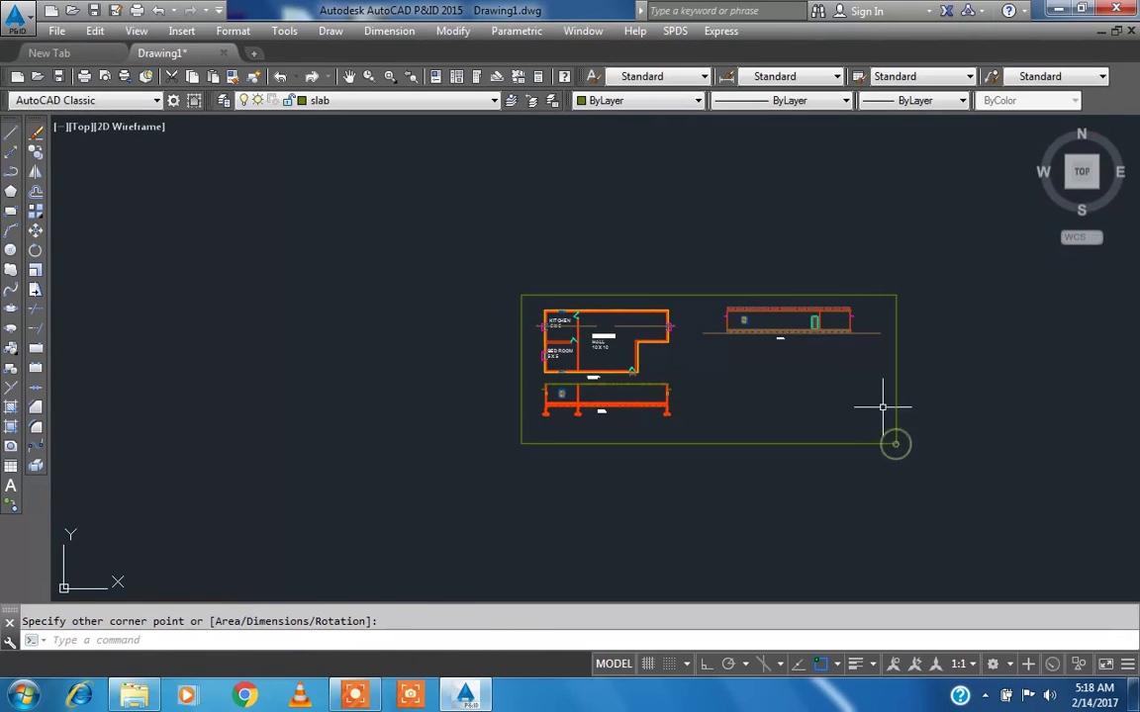
middle_click(794, 366)
middle_click(794, 366)
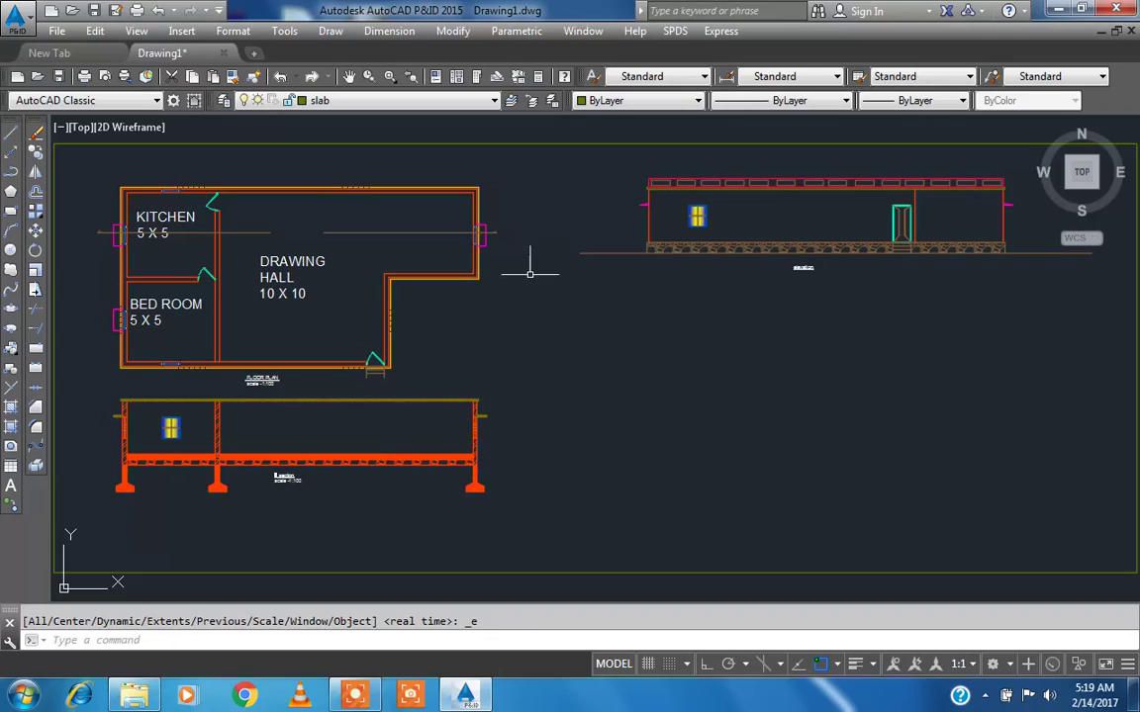
left_click(374, 698)
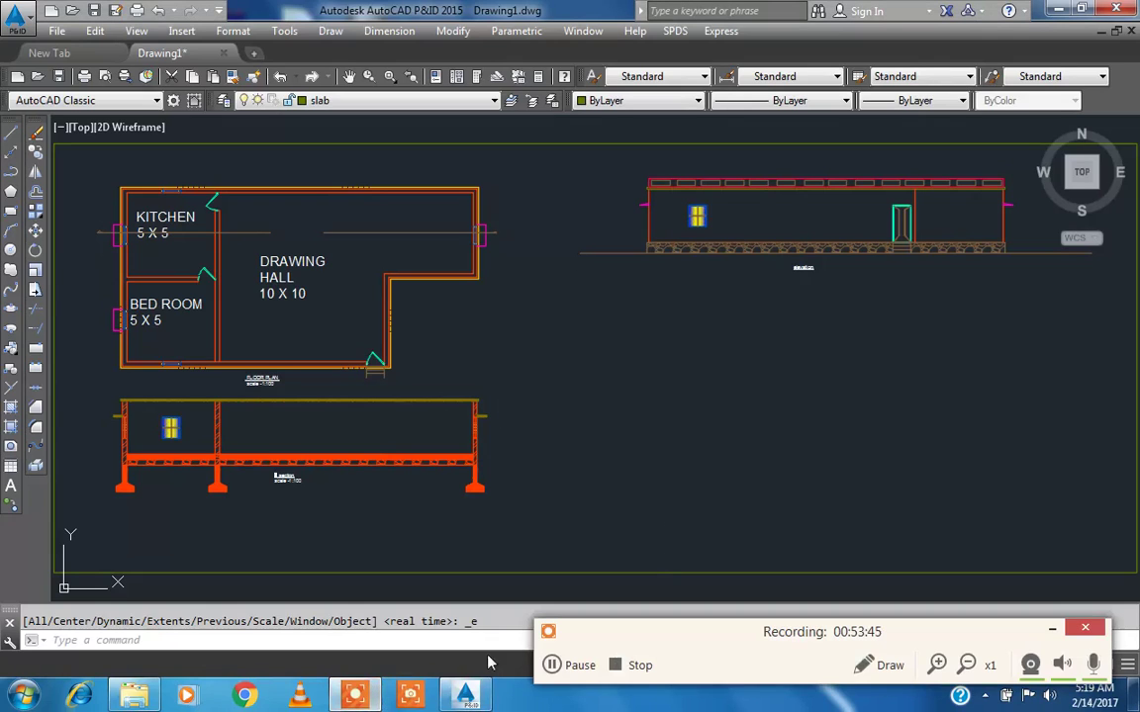